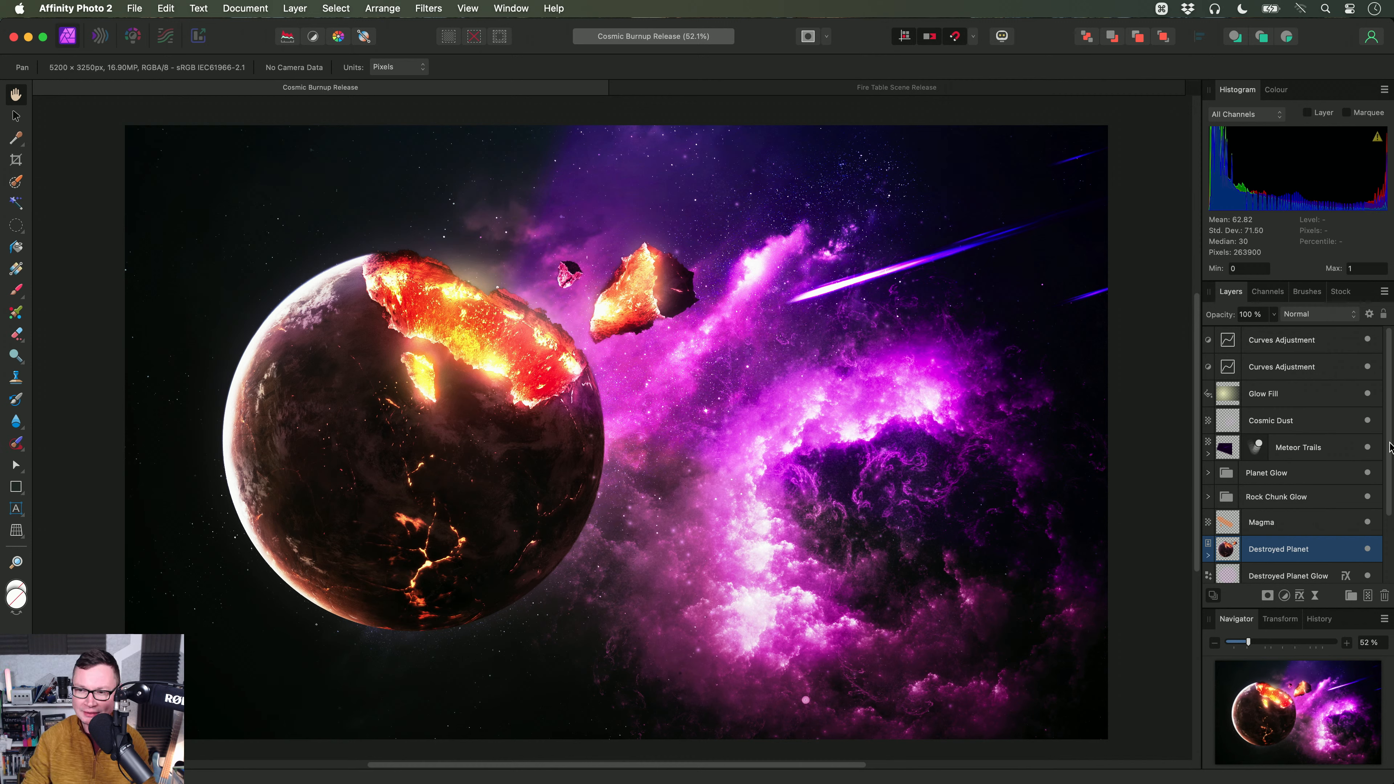
# Step: Toggle the visibility of the Destroyed Planet layer off and on again to check what it contains
pyautogui.scroll(-1, 1391, 453)
pyautogui.scroll(-3, 1391, 453)
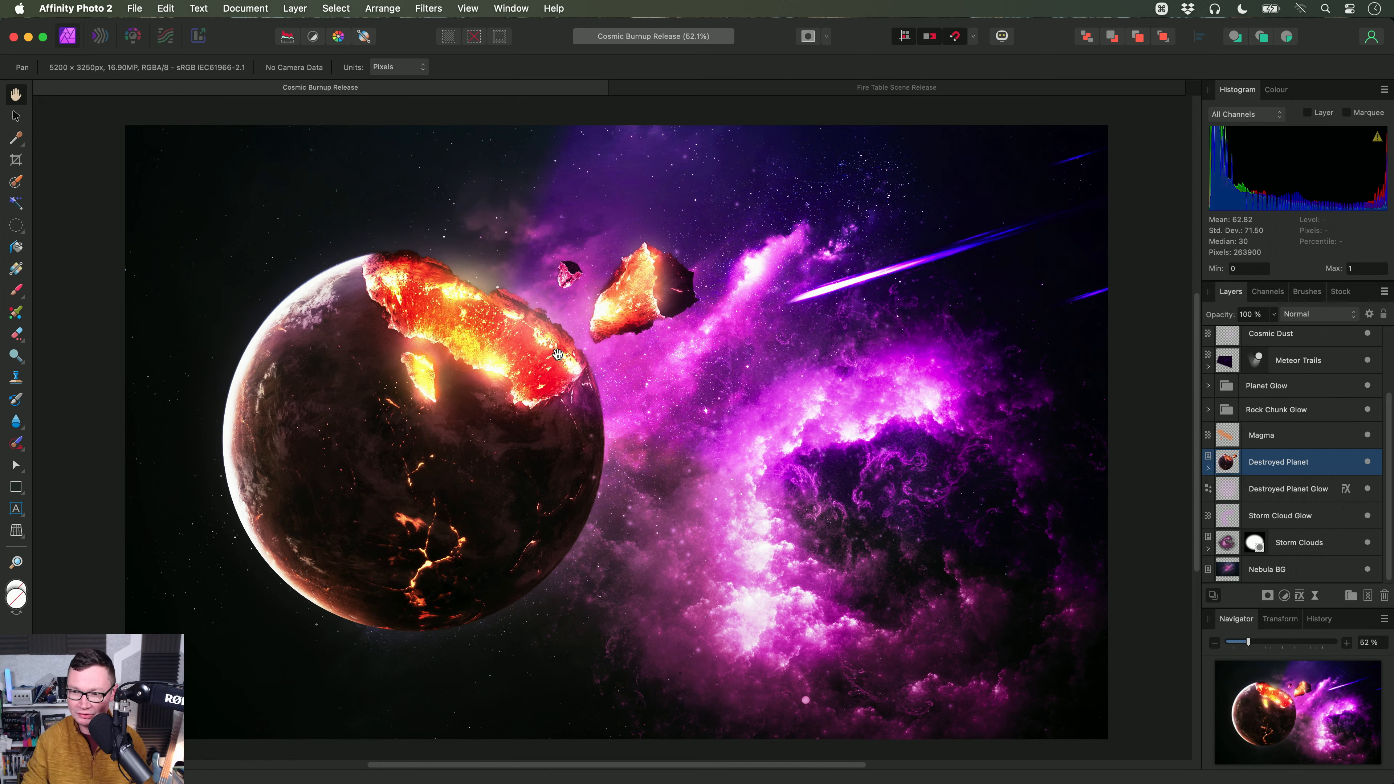
pyautogui.click(1368, 462)
pyautogui.click(1368, 462)
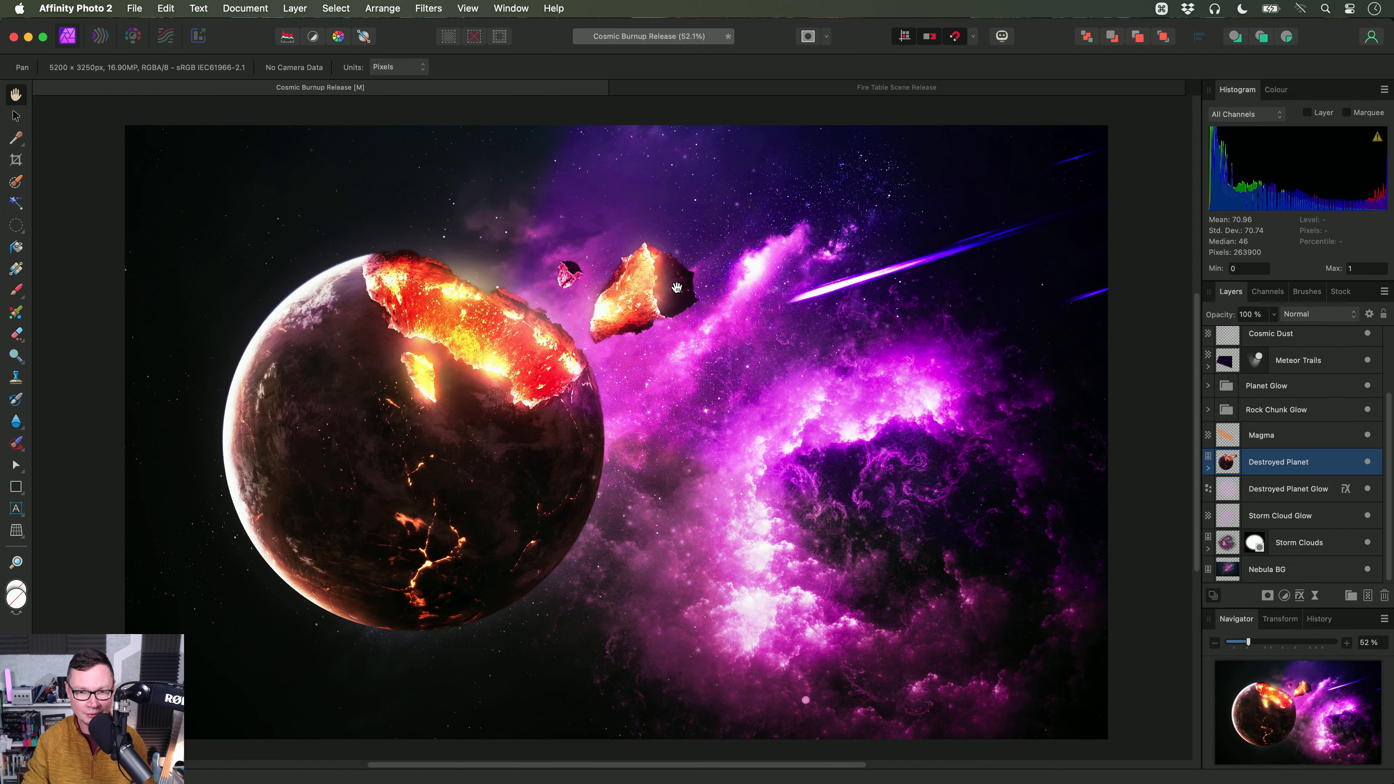
# Step: Draw a freehand selection around the two floating rock chunks beside the planet
pyautogui.scroll(5, 630, 273)
pyautogui.scroll(5, 630, 273)
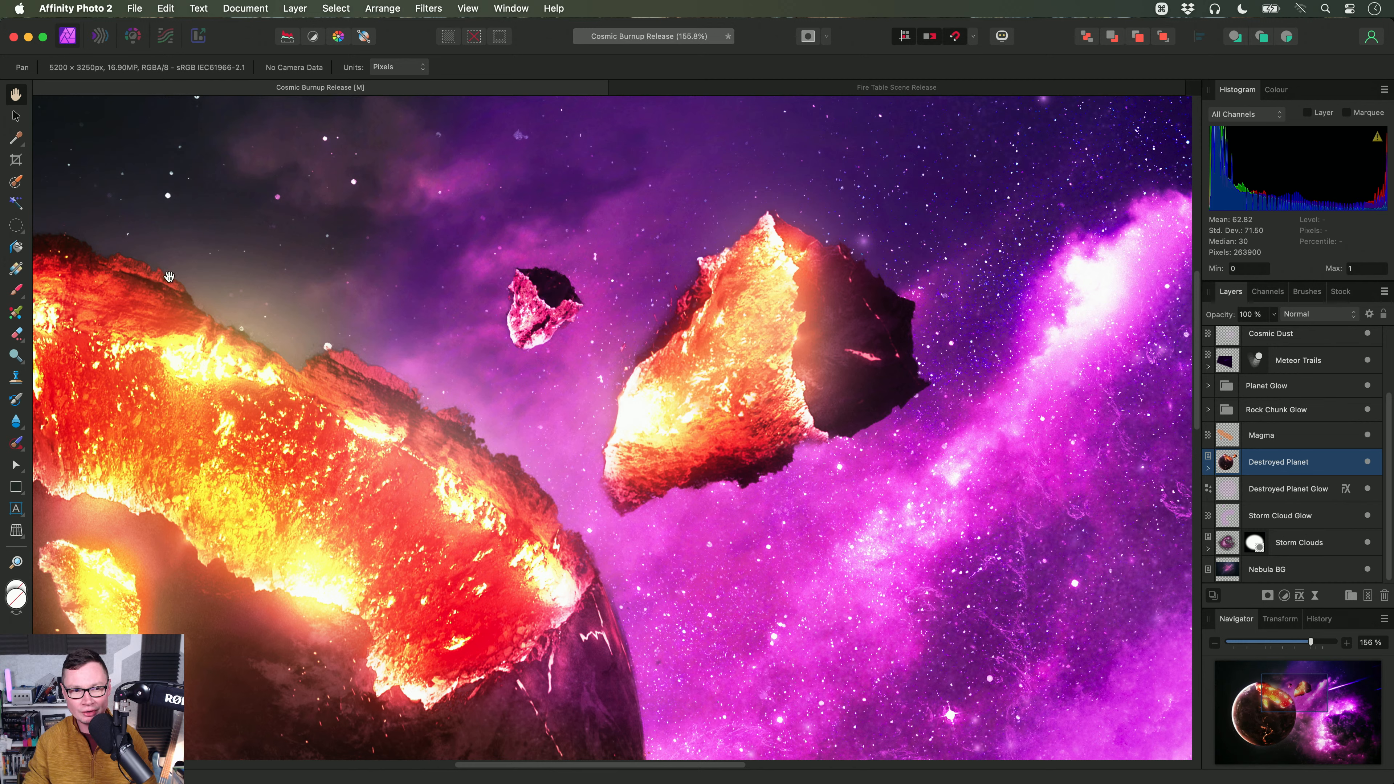
pyautogui.moveTo(16, 225)
pyautogui.mouseDown()
pyautogui.moveTo(85, 269)
pyautogui.moveTo(90, 296)
pyautogui.mouseUp()
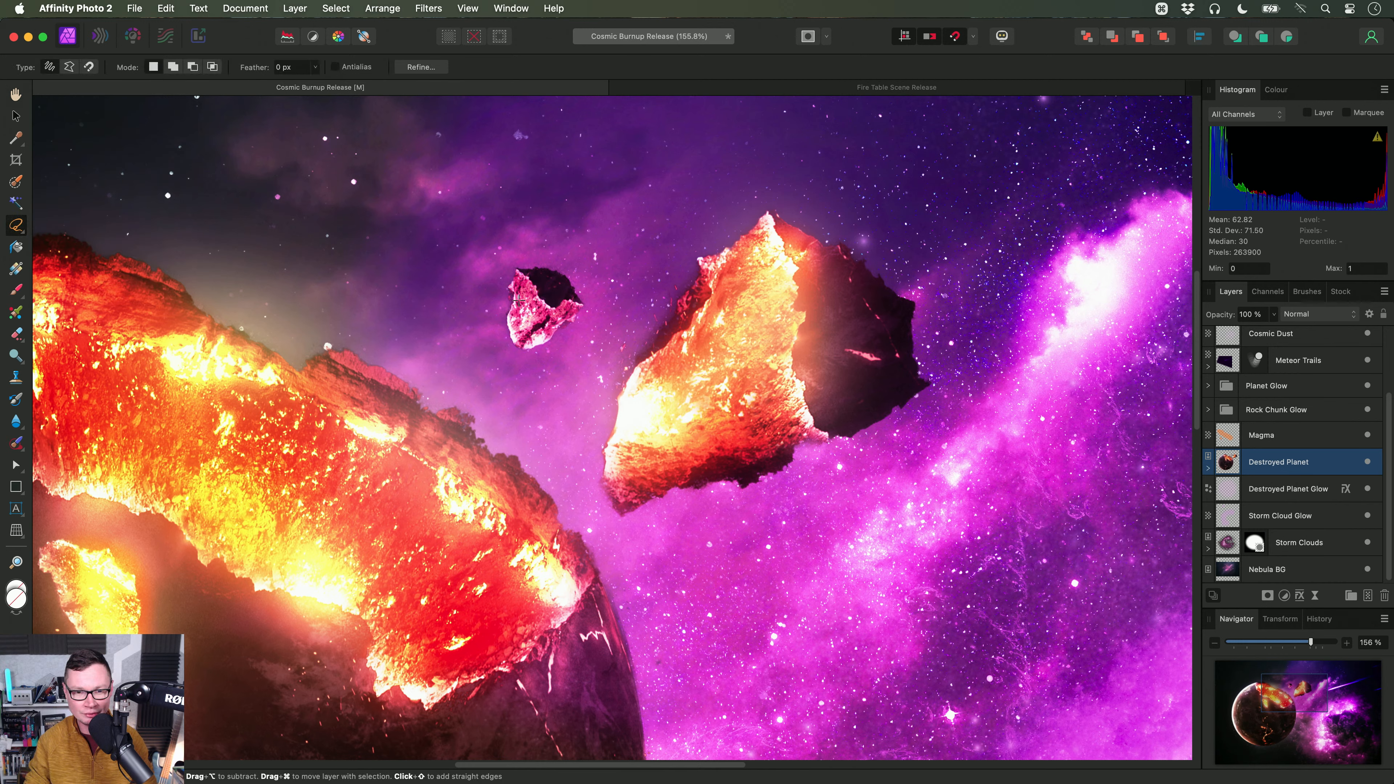
pyautogui.hscroll(3, 471, 326)
pyautogui.scroll(2, 471, 326)
pyautogui.moveTo(427, 376)
pyautogui.mouseDown()
pyautogui.moveTo(531, 521)
pyautogui.moveTo(680, 584)
pyautogui.moveTo(909, 449)
pyautogui.moveTo(913, 291)
pyautogui.moveTo(745, 194)
pyautogui.moveTo(541, 238)
pyautogui.moveTo(421, 299)
pyautogui.moveTo(413, 327)
pyautogui.mouseUp()
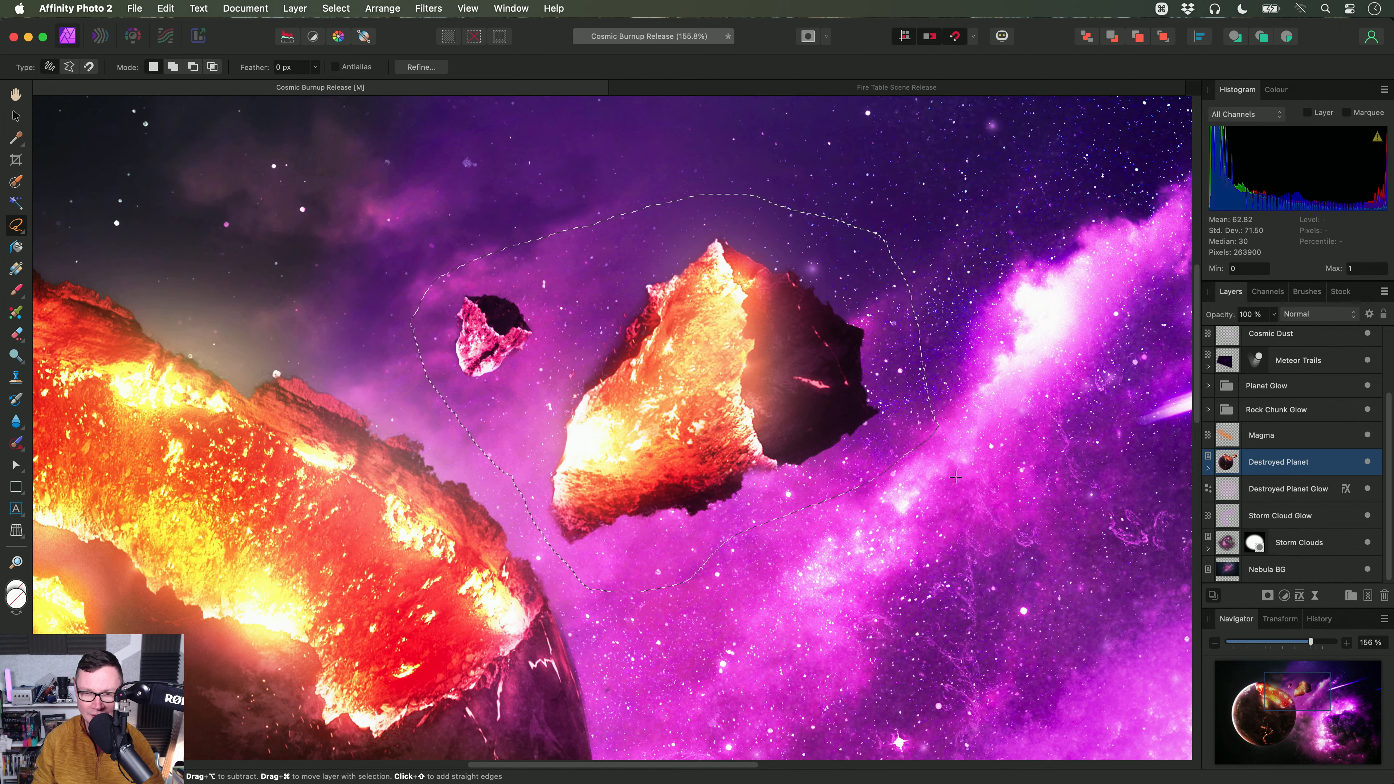
# Step: Try deleting the selected rock chunks from the Destroyed Planet layer, and undo the deletion and the freehand selection
pyautogui.press('Delete')
pyautogui.scroll(-3, 840, 466)
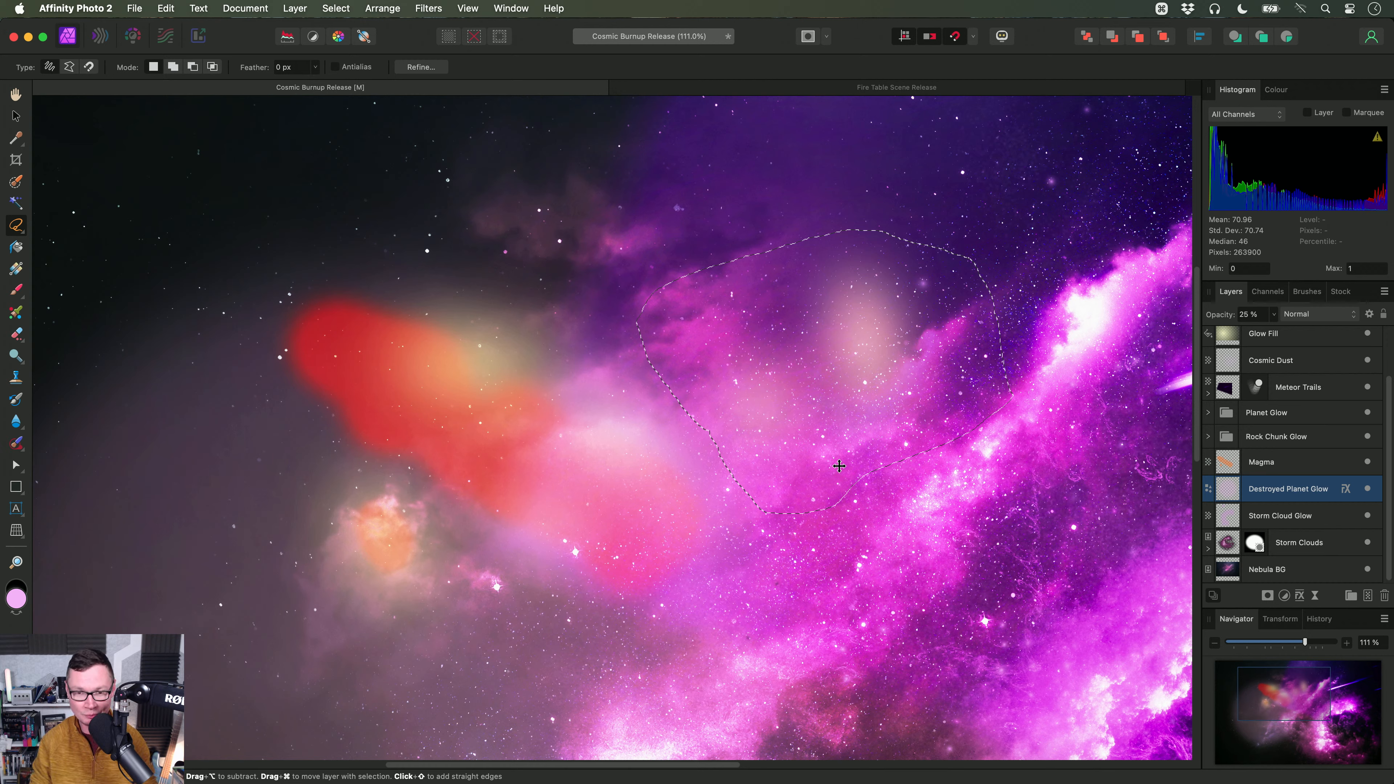
pyautogui.press('super+z')
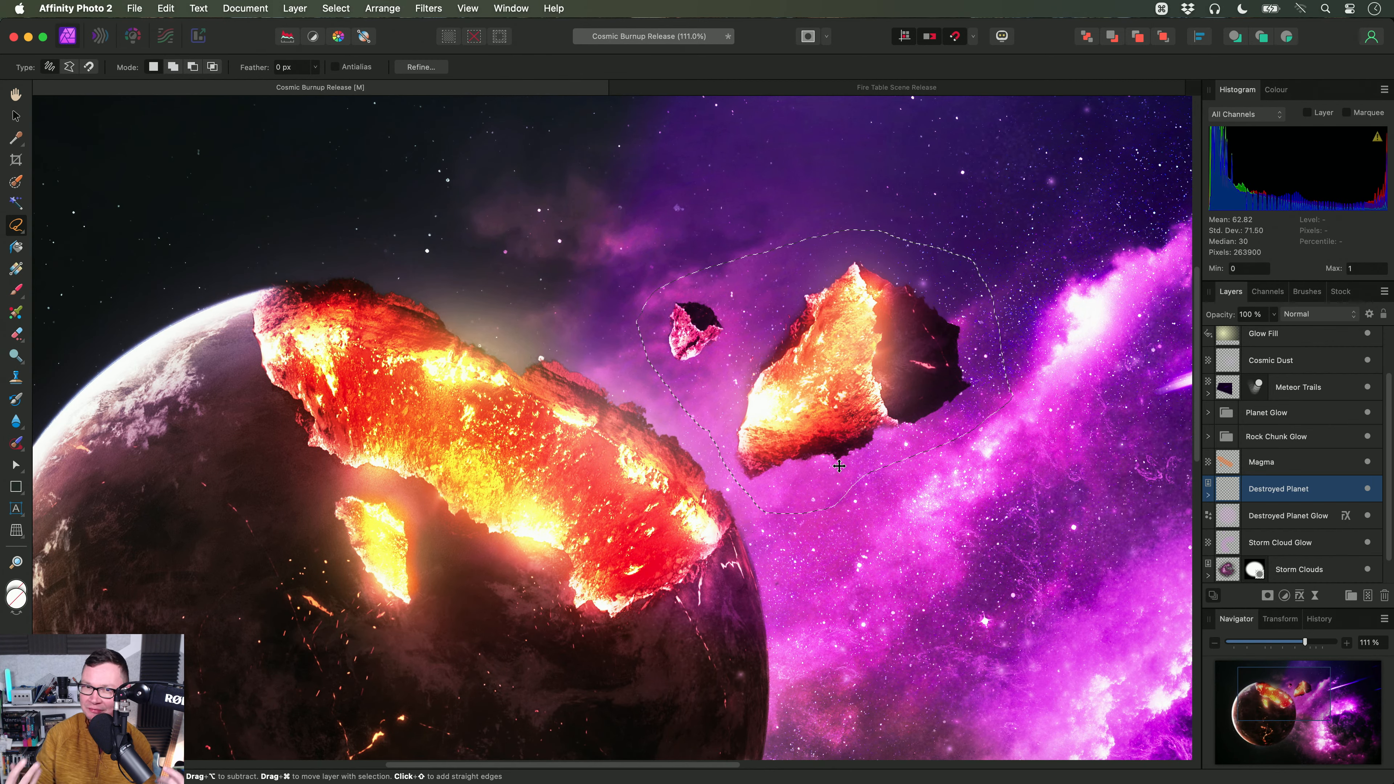
pyautogui.press('Delete')
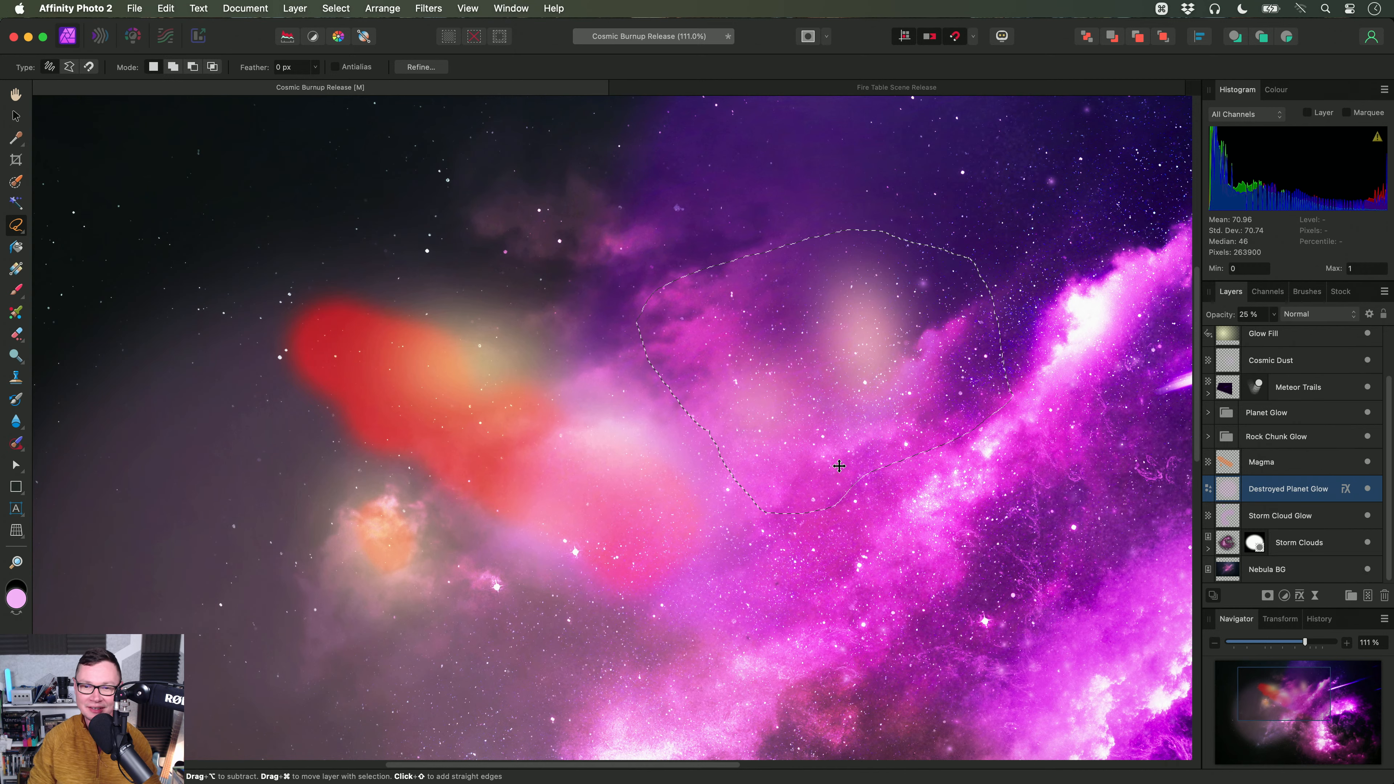
pyautogui.press('super+z')
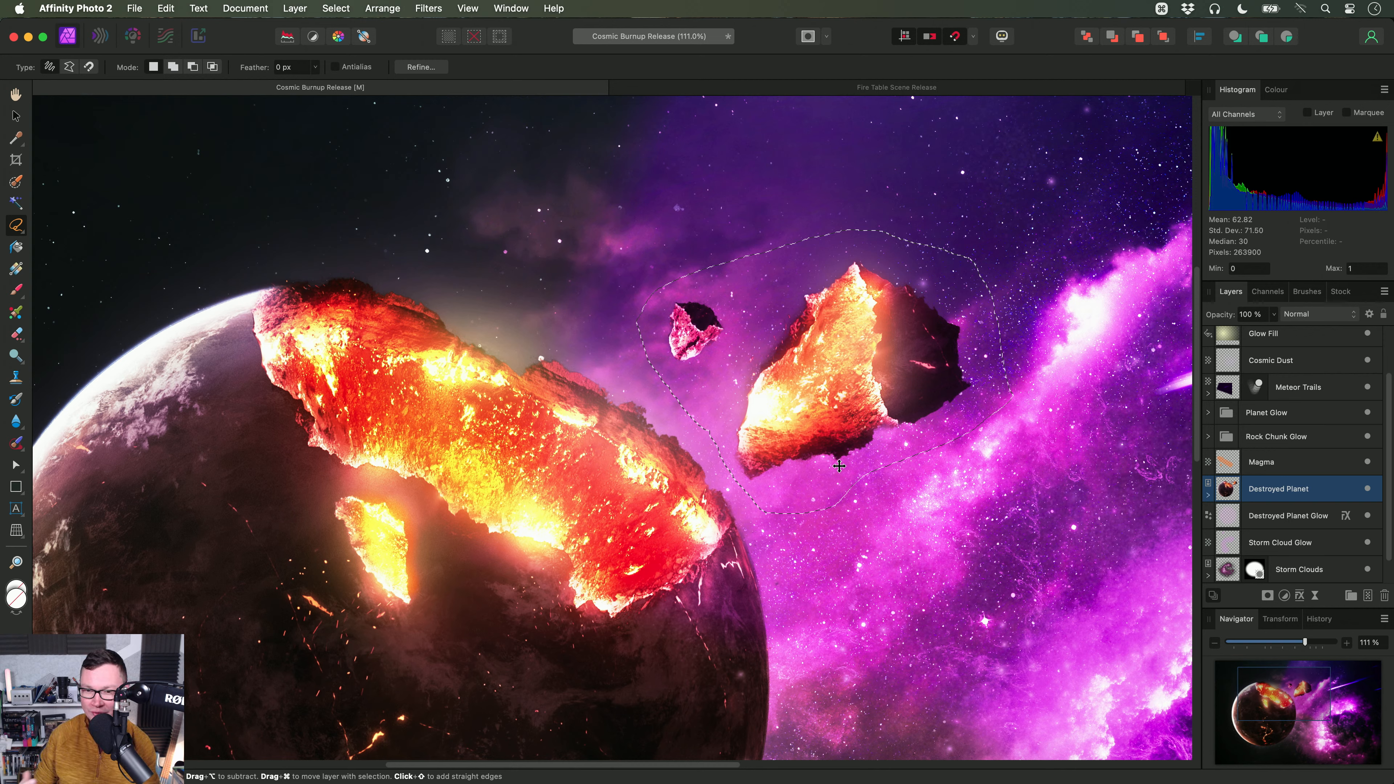
pyautogui.press('BackSpace')
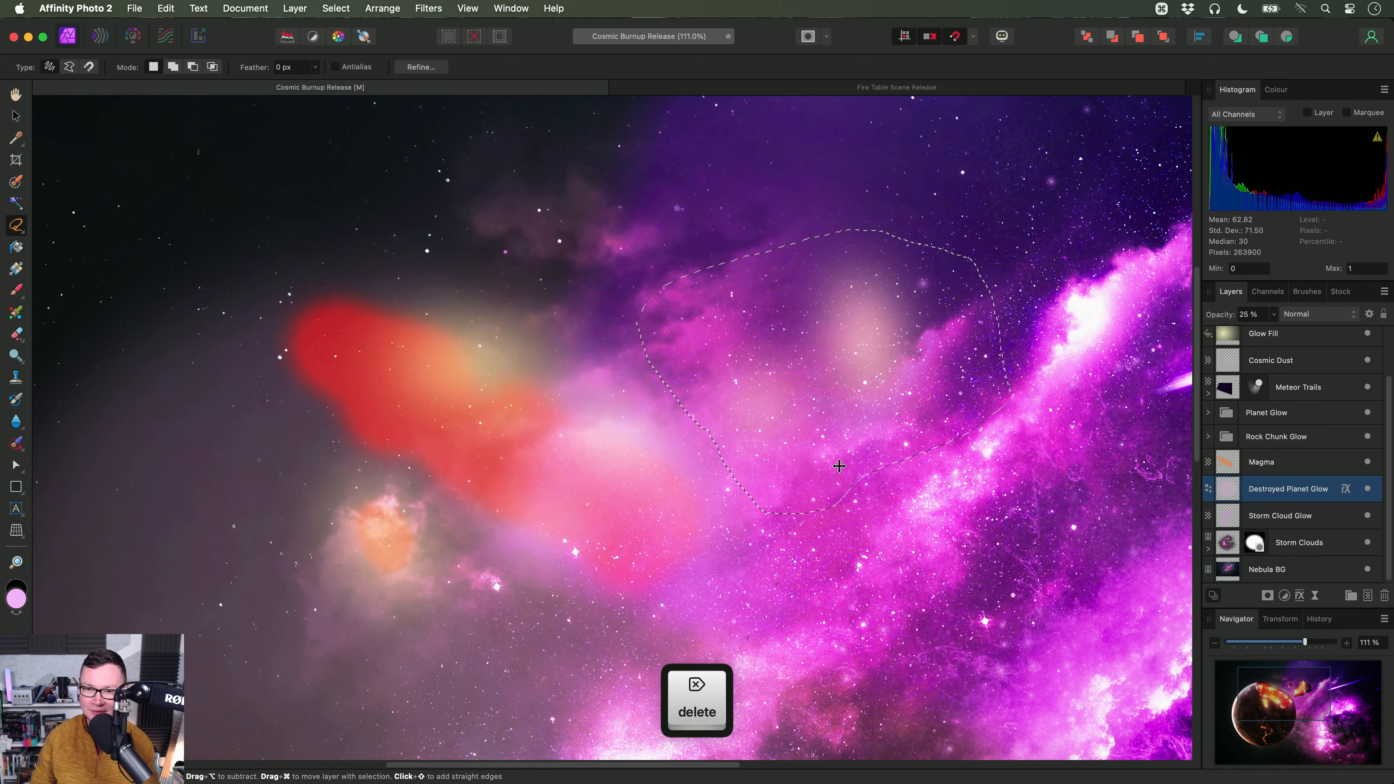
pyautogui.press('cmd+z')
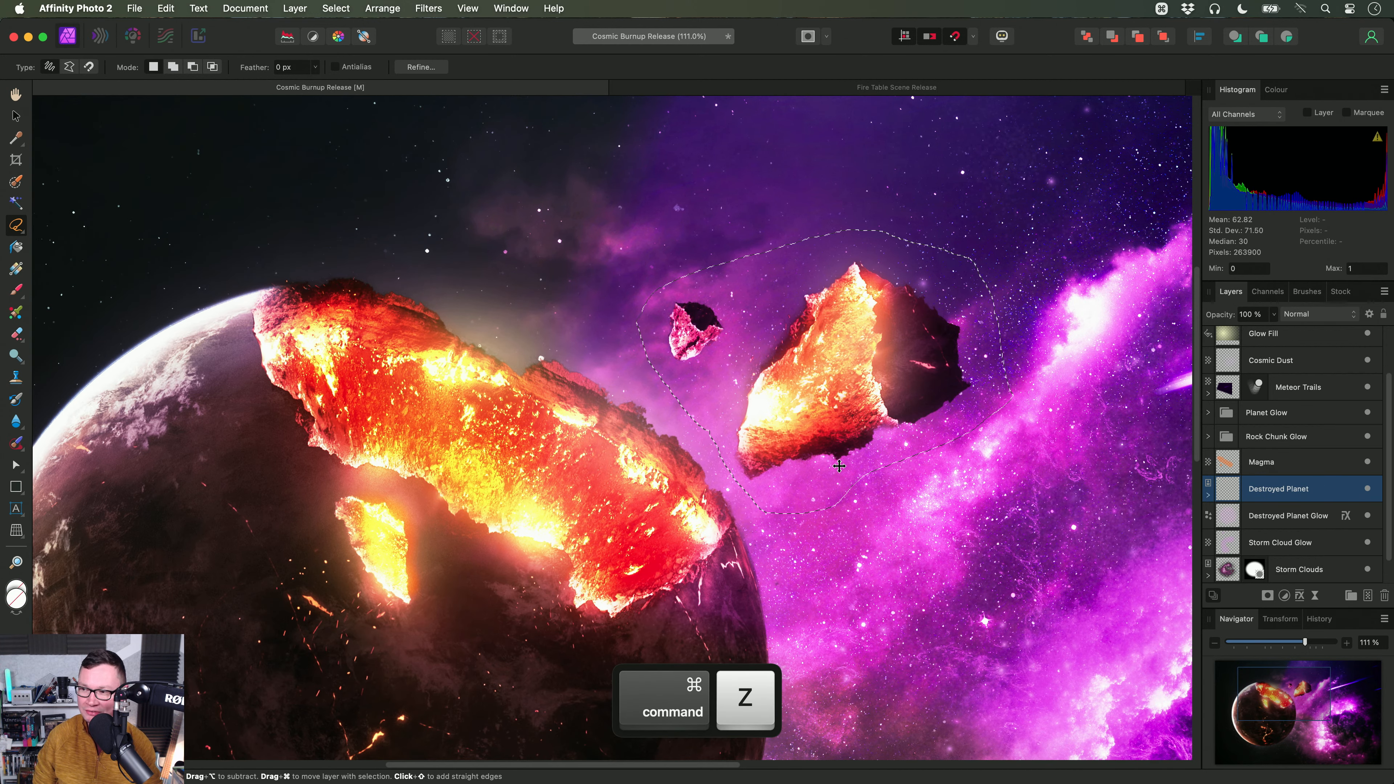
pyautogui.press('cmd+z')
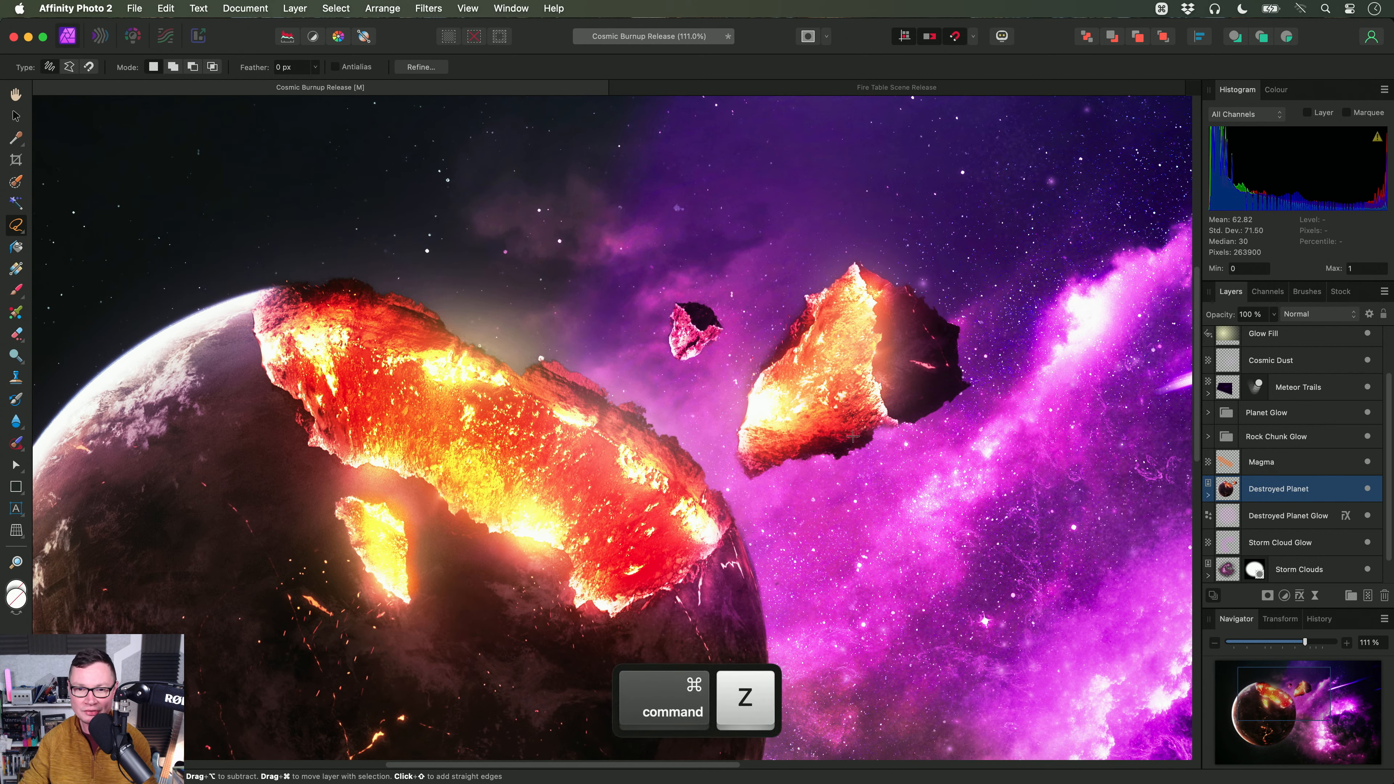
# Step: Switch to Affinity Photo 2 Beta with the Cosmic Burnup Beta document
pyautogui.press('cmd+Tab')
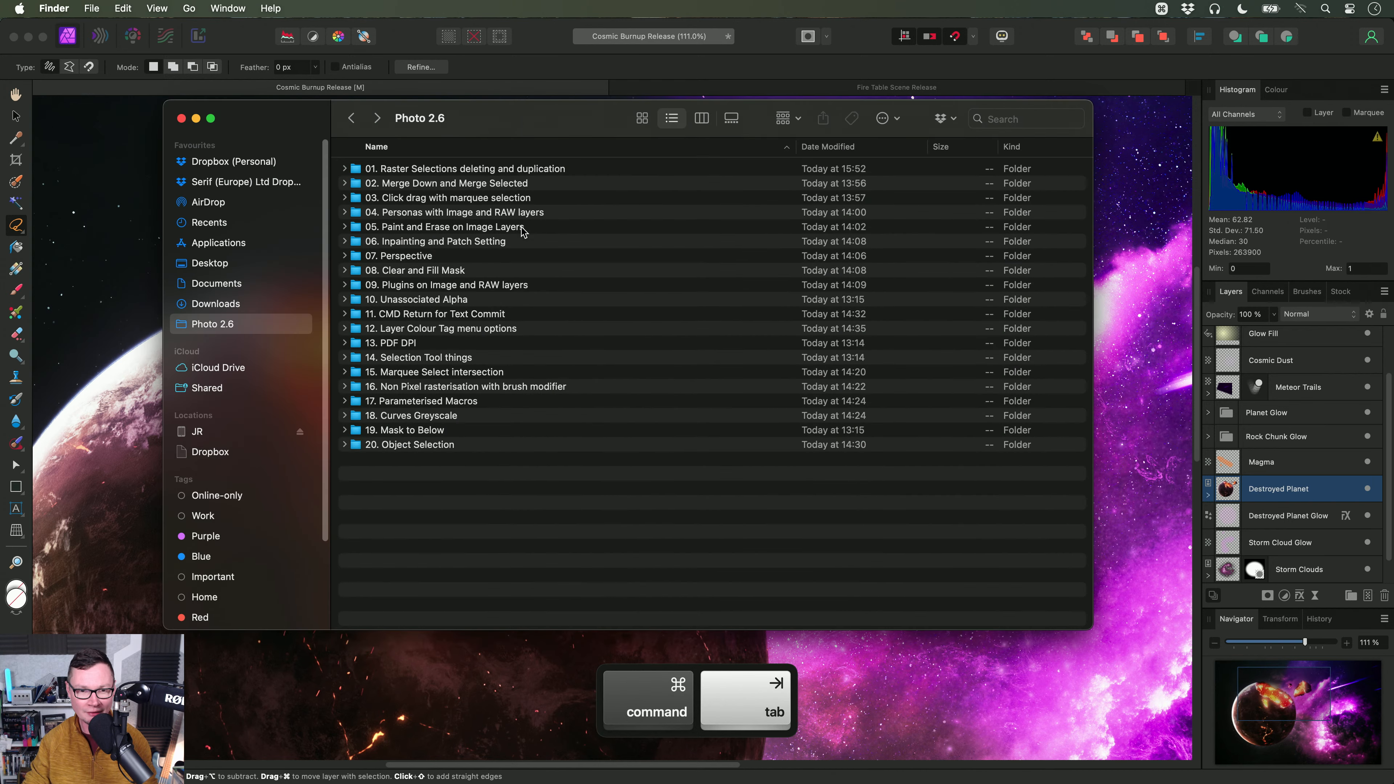
pyautogui.press('super+Tab')
pyautogui.click(781, 378)
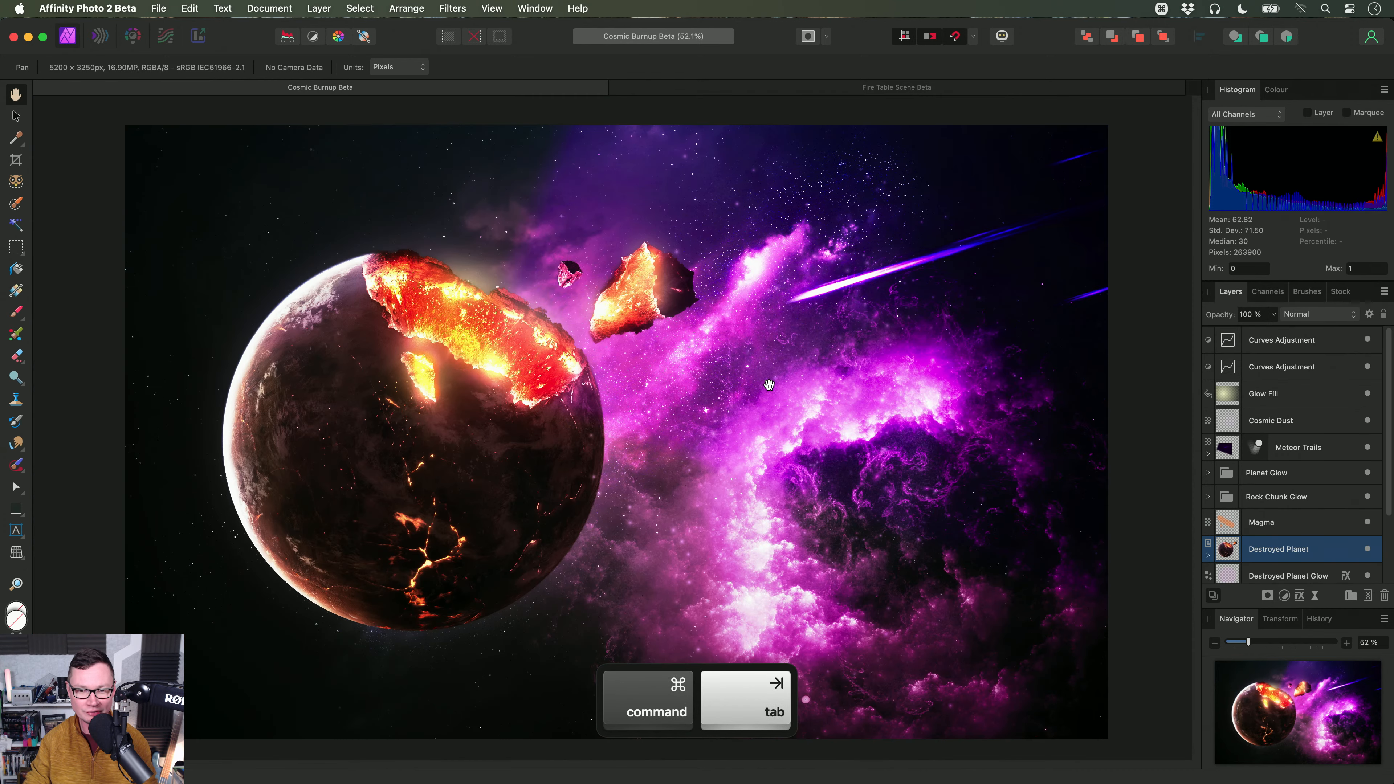
# Step: Draw a freehand selection around both floating rock chunks in the Cosmic Burnup Beta document
pyautogui.moveTo(712, 435); pyautogui.dragTo(785, 444)
pyautogui.scroll(5, 733, 306)
pyautogui.scroll(5, 736, 311)
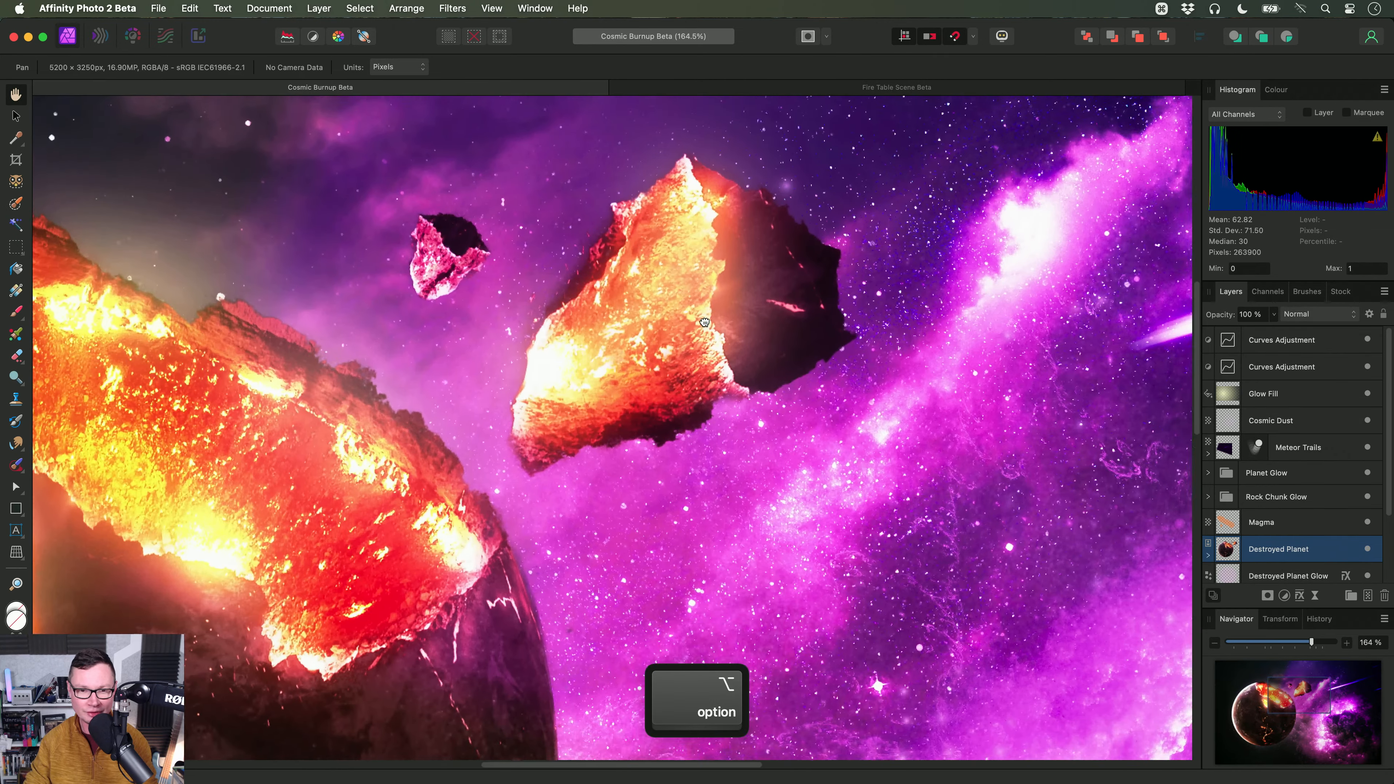
pyautogui.moveTo(24, 256); pyautogui.dragTo(137, 321)
pyautogui.moveTo(345, 345)
pyautogui.mouseDown()
pyautogui.moveTo(382, 364)
pyautogui.moveTo(516, 535)
pyautogui.moveTo(569, 578)
pyautogui.moveTo(717, 543)
pyautogui.mouseUp()
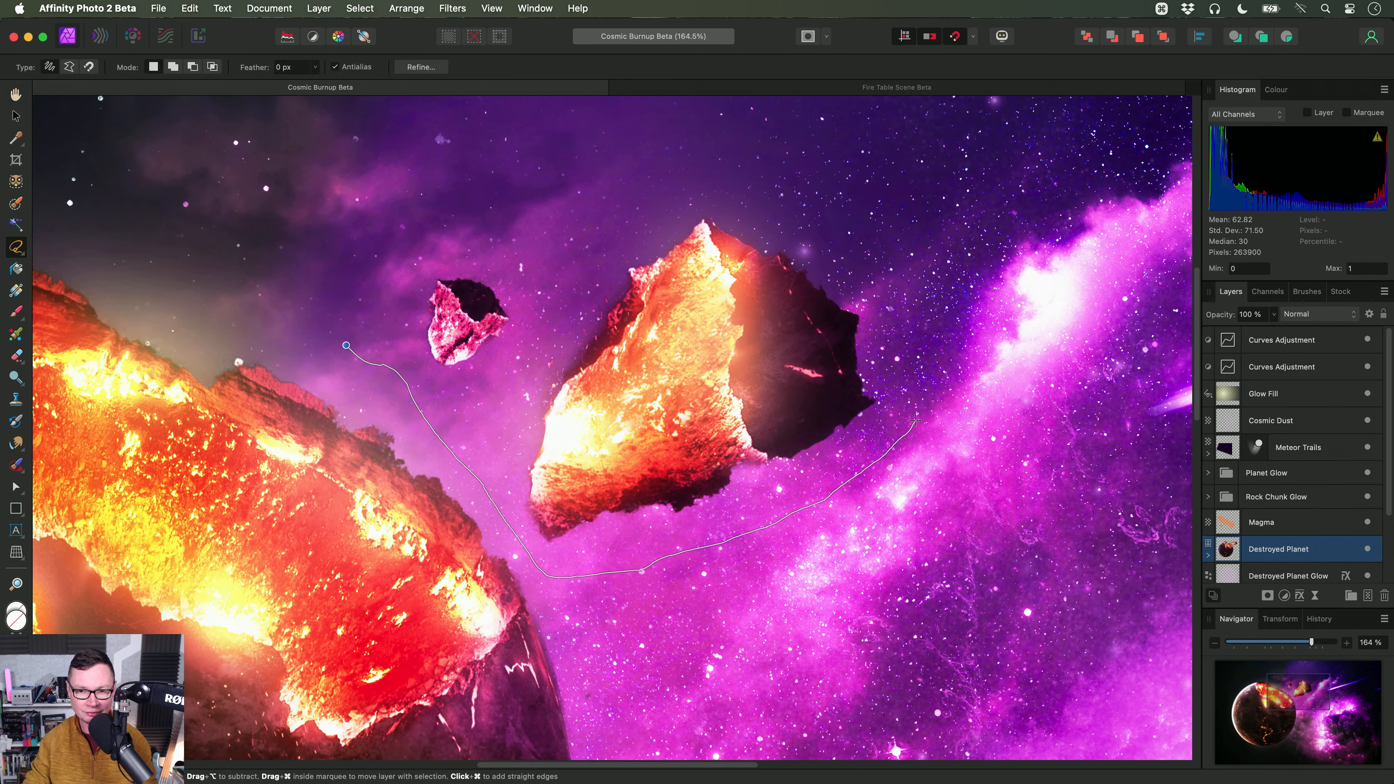
pyautogui.moveTo(915, 420)
pyautogui.mouseDown()
pyautogui.moveTo(903, 277)
pyautogui.moveTo(555, 201)
pyautogui.moveTo(352, 299)
pyautogui.moveTo(346, 339)
pyautogui.mouseUp()
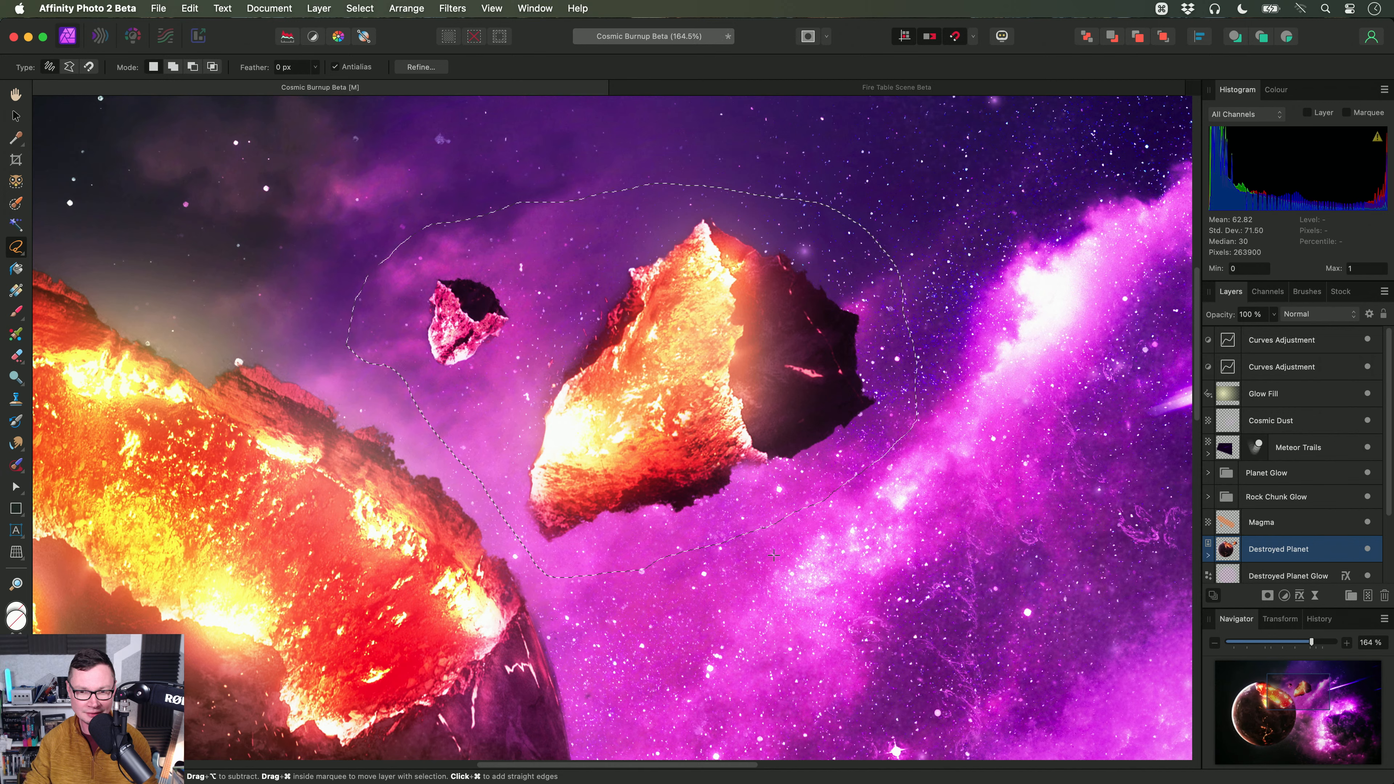
# Step: Delete the selected rock chunks from the Destroyed Planet layer and expand the layer to inspect its nested mask
pyautogui.hscroll(-2, 774, 555)
pyautogui.press('Delete')
pyautogui.scroll(-2, 695, 554)
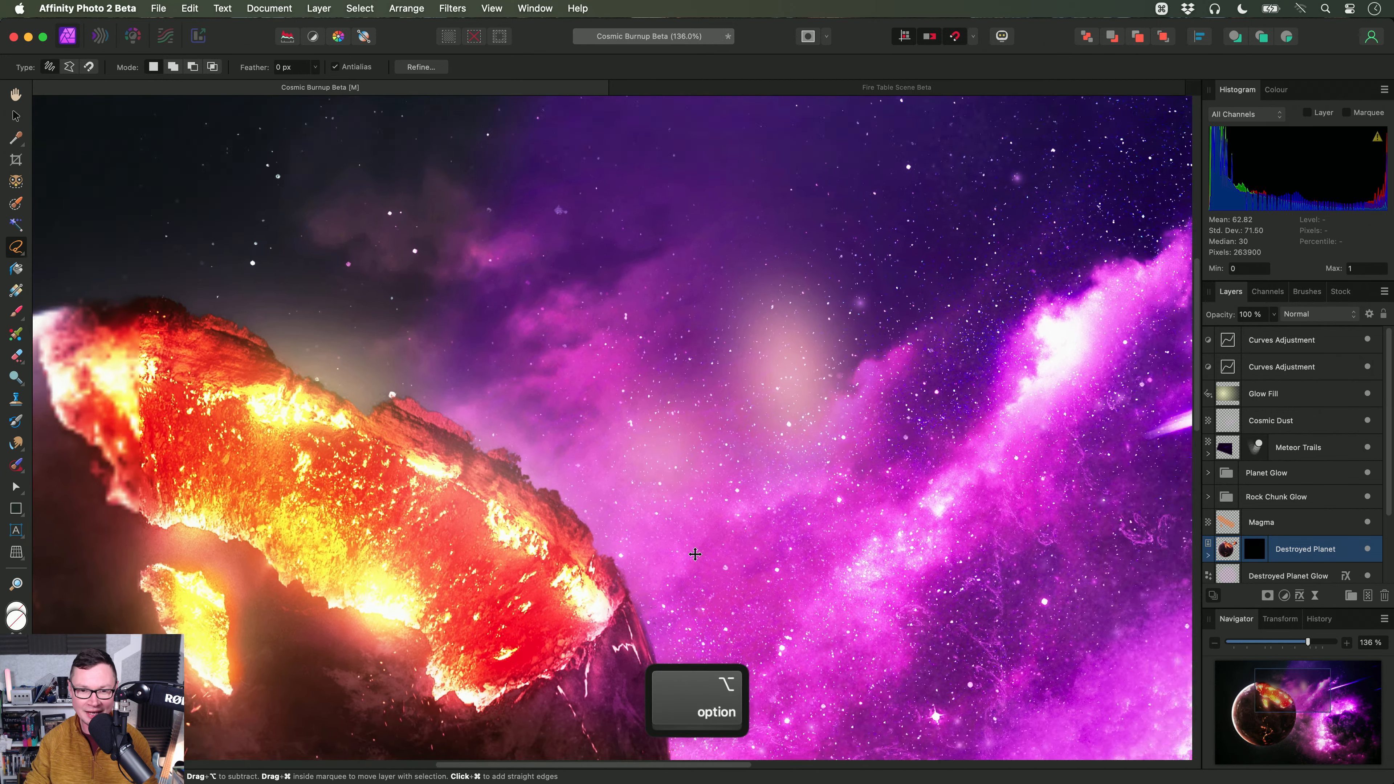
pyautogui.moveTo(695, 554); pyautogui.dragTo(737, 507)
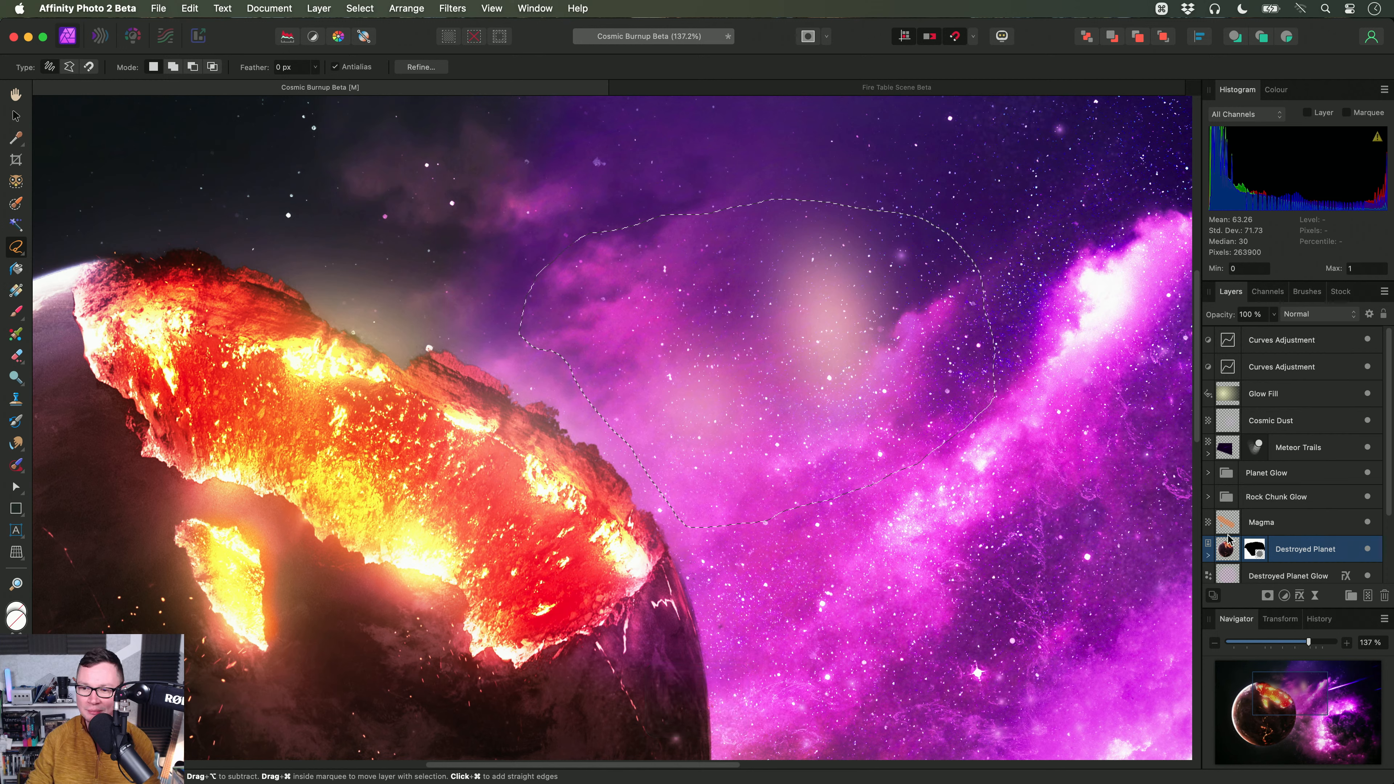
pyautogui.scroll(-3, 1309, 488)
pyautogui.click(1208, 468)
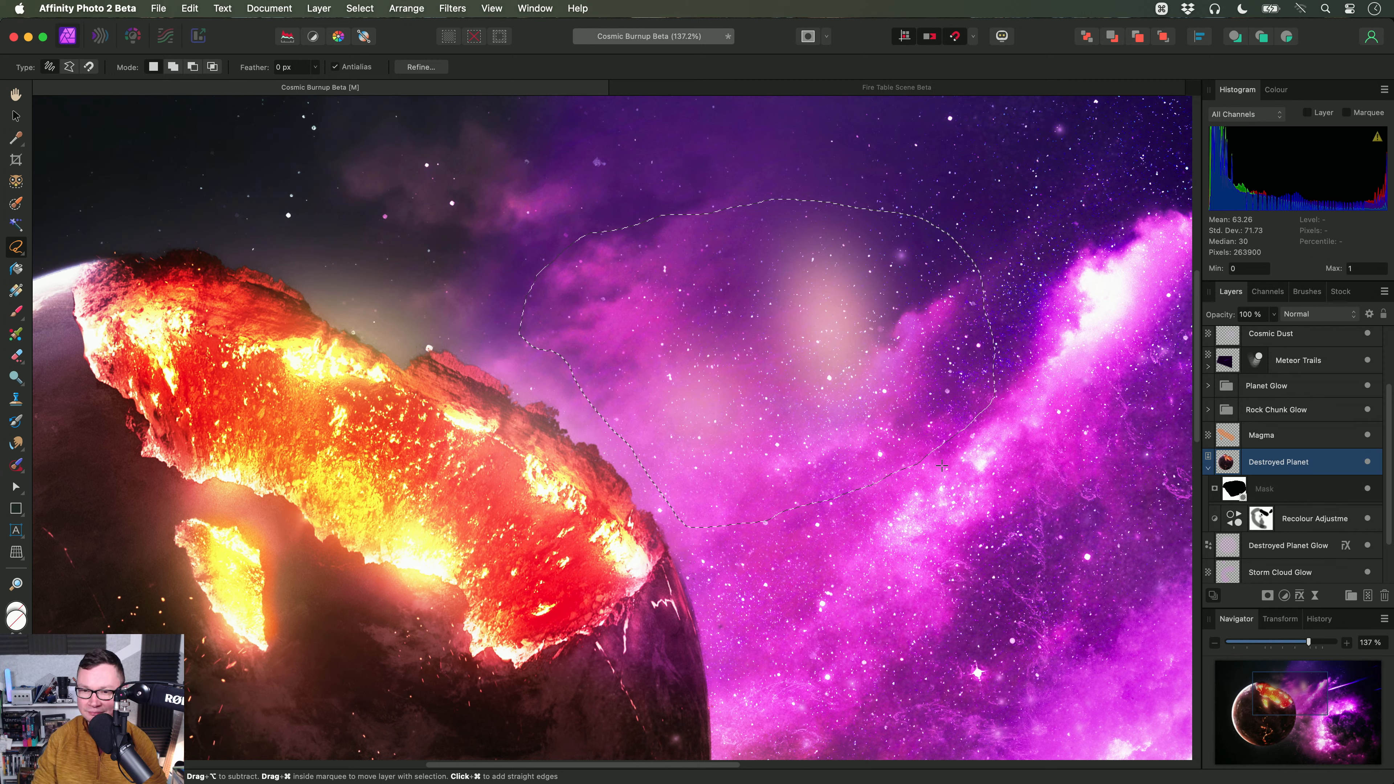
# Step: Undo the deletion of the rock chunks and clear the freehand selection
pyautogui.press('super+d')
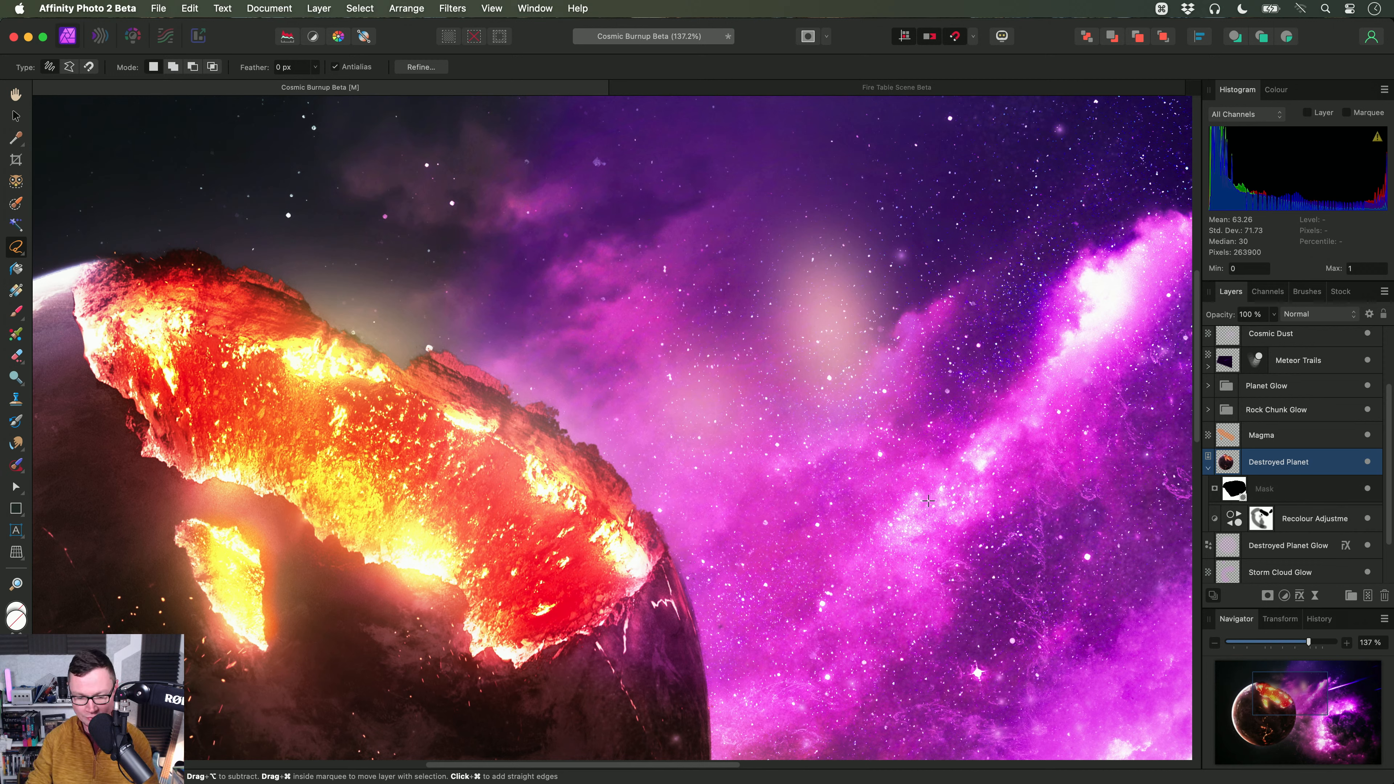
pyautogui.press('h')
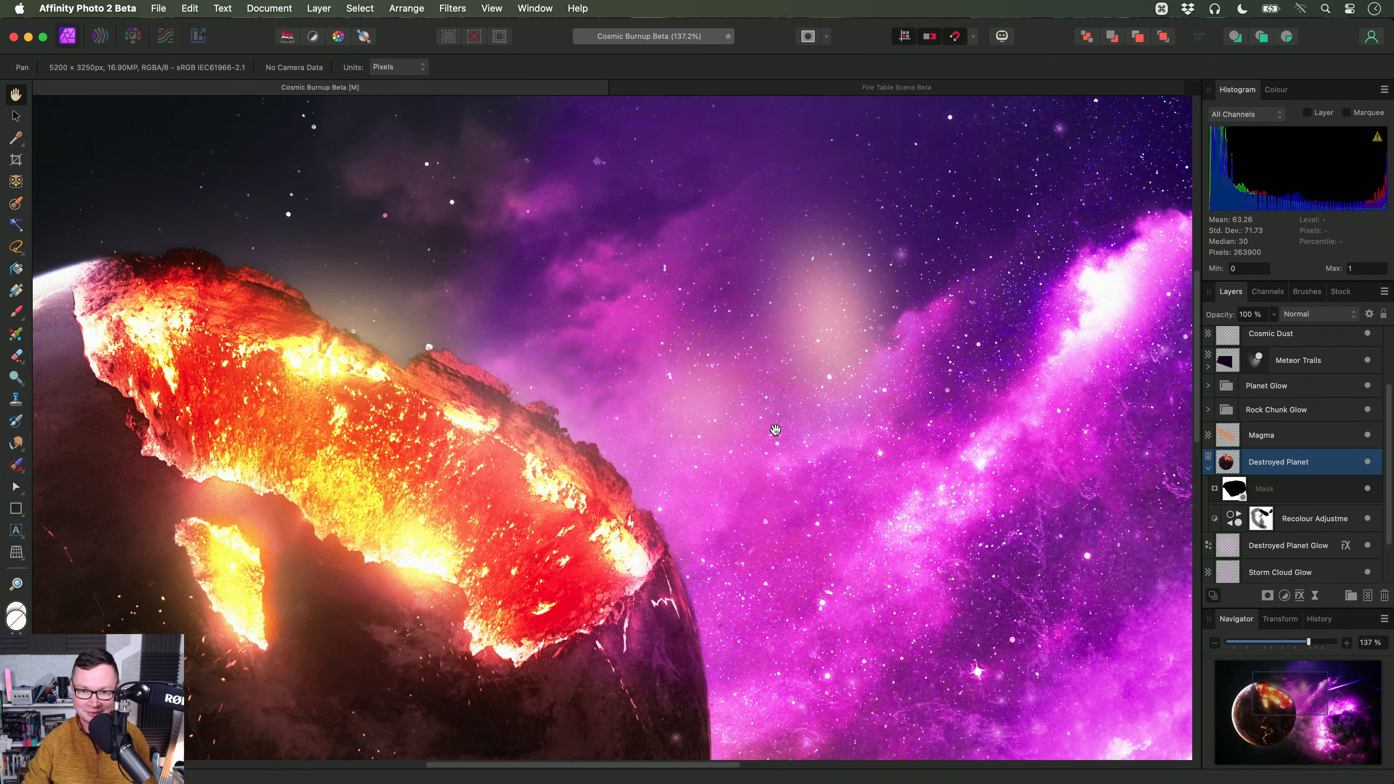
pyautogui.scroll(-2, 819, 416)
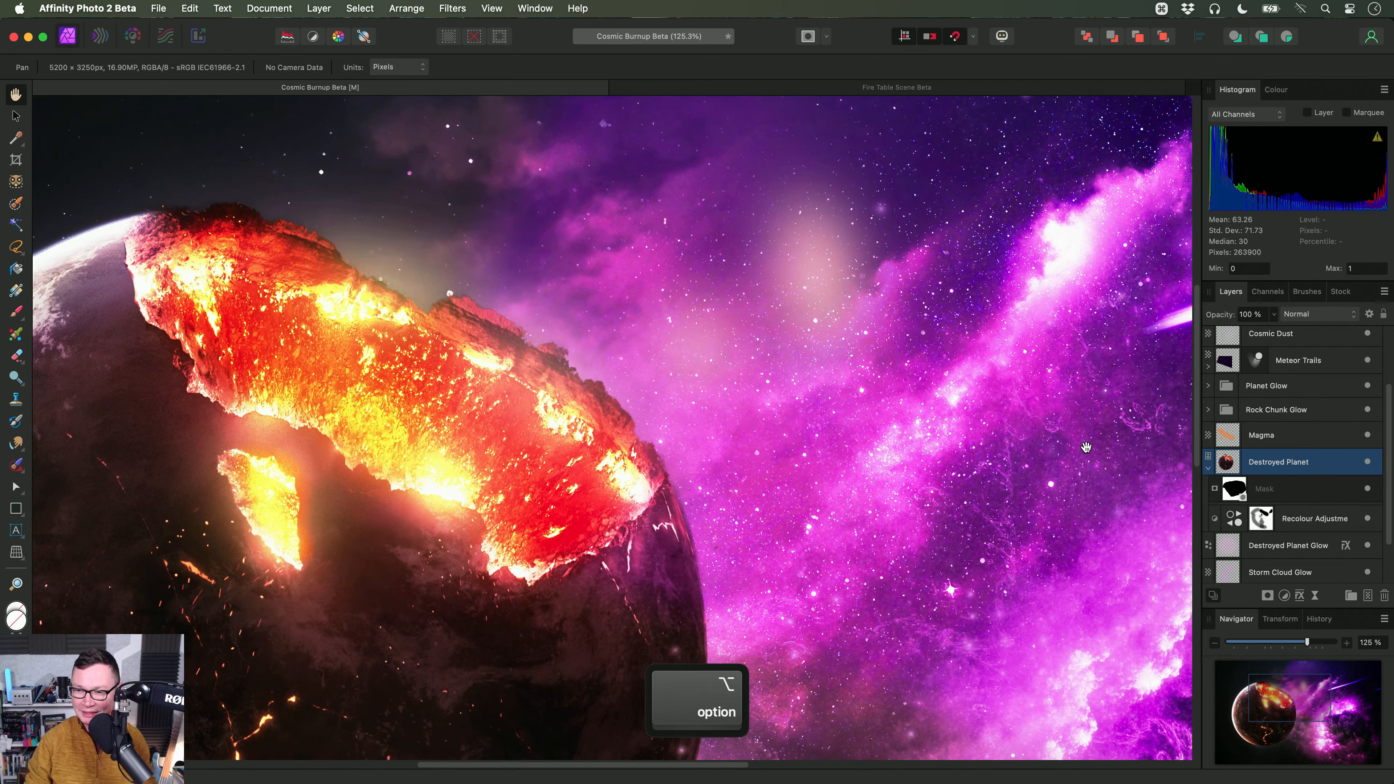
pyautogui.click(1288, 491)
pyautogui.press('super+z')
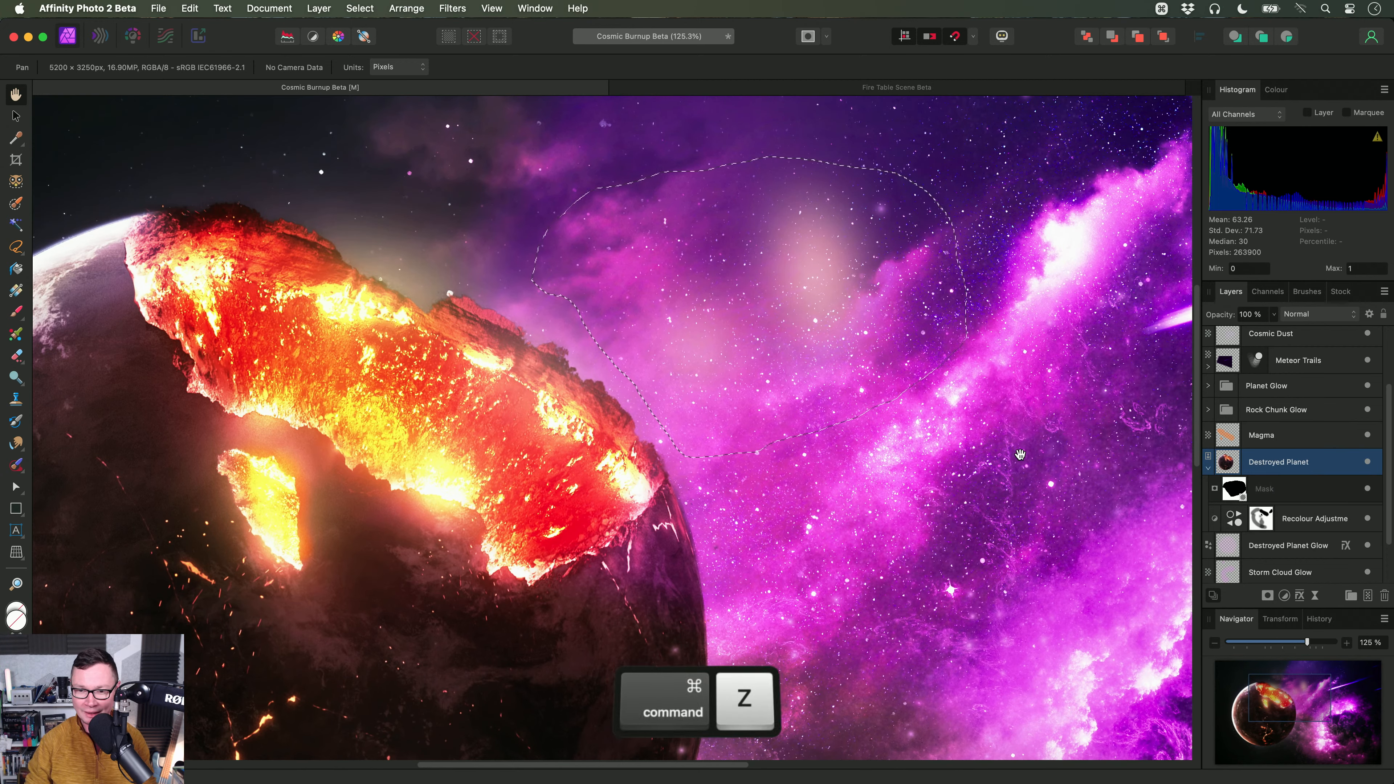
pyautogui.press('super+z')
pyautogui.scroll(-2, 832, 436)
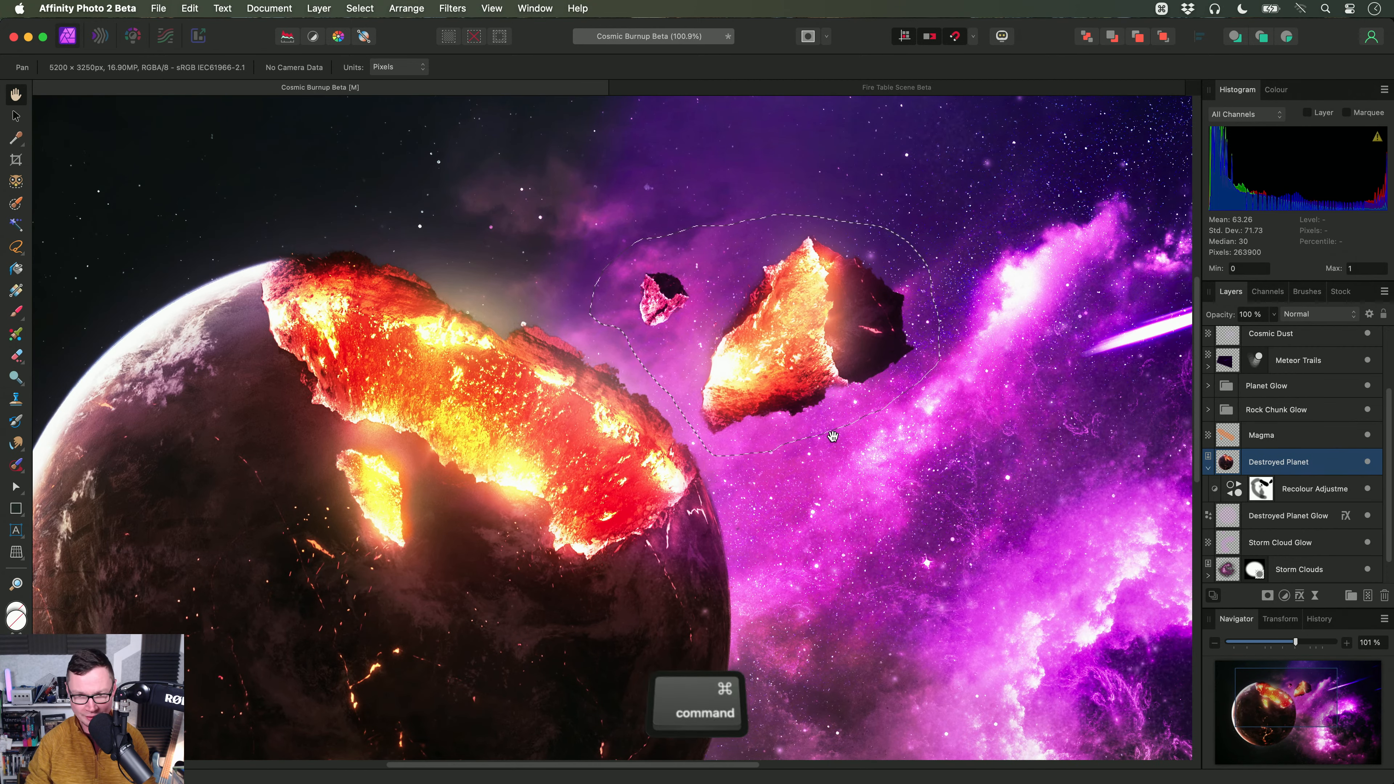
pyautogui.press('super+d')
# Step: Switch to the Fire Table Scene Beta document and place an elliptical selection around the ring of fire
pyautogui.click(746, 89)
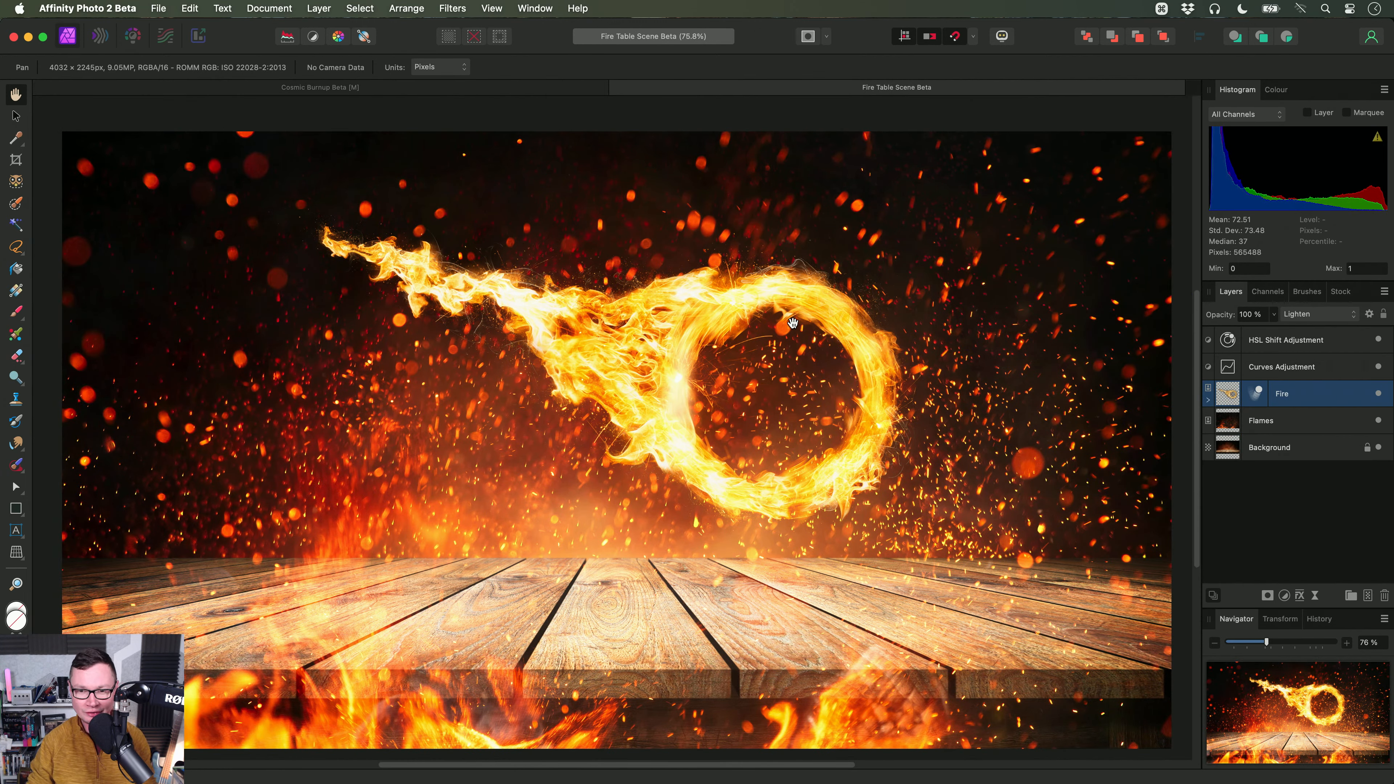
pyautogui.scroll(5, 792, 323)
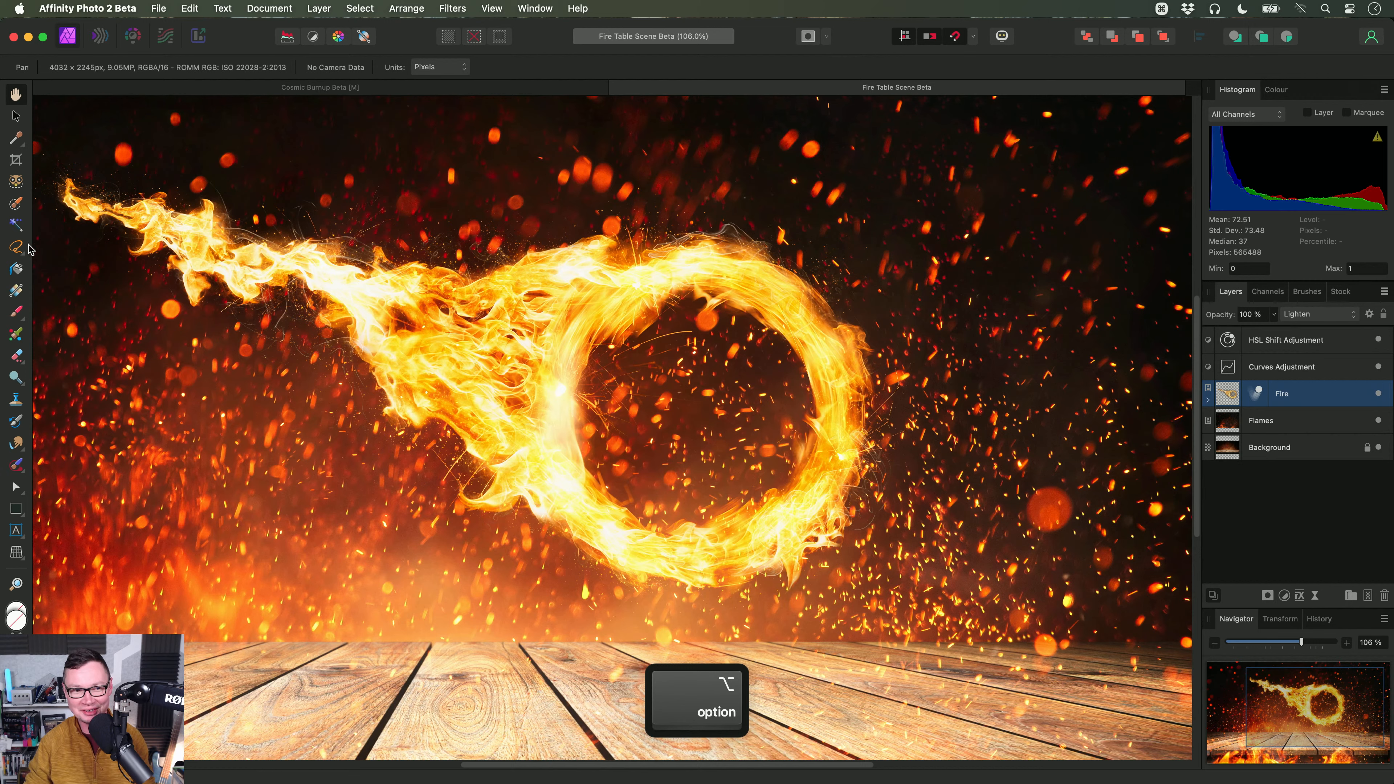
pyautogui.click(29, 249)
pyautogui.click(93, 269)
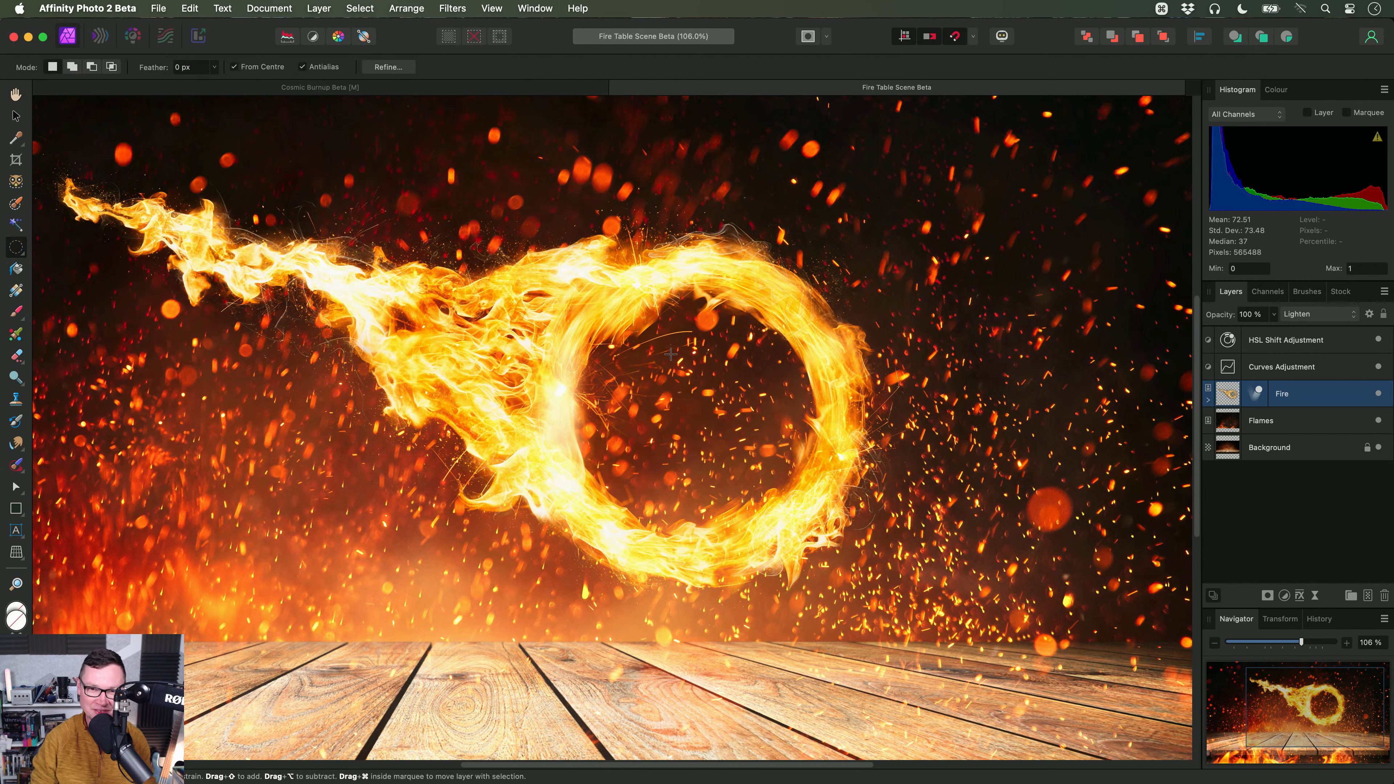
pyautogui.scroll(-2, 694, 329)
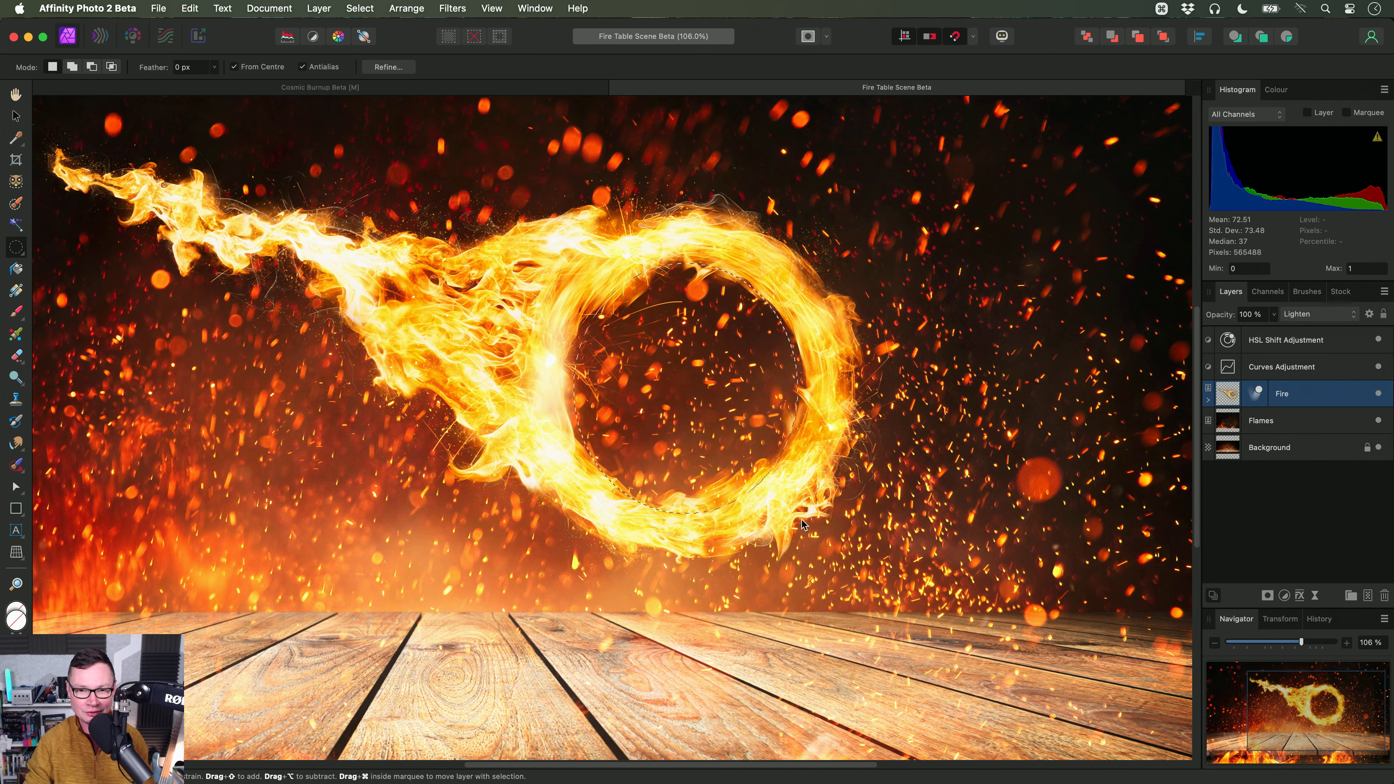
pyautogui.moveTo(801, 524); pyautogui.dragTo(876, 585)
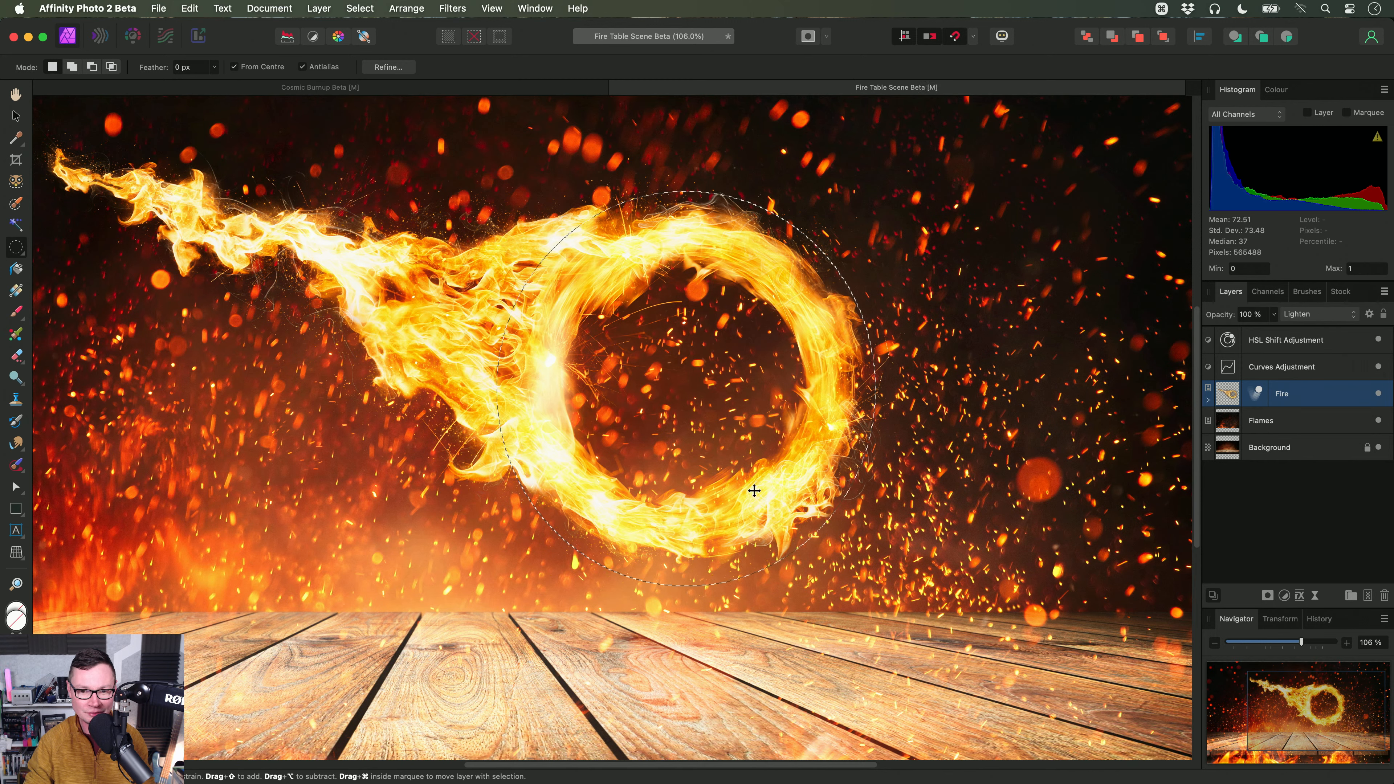
pyautogui.moveTo(770, 498); pyautogui.dragTo(778, 492)
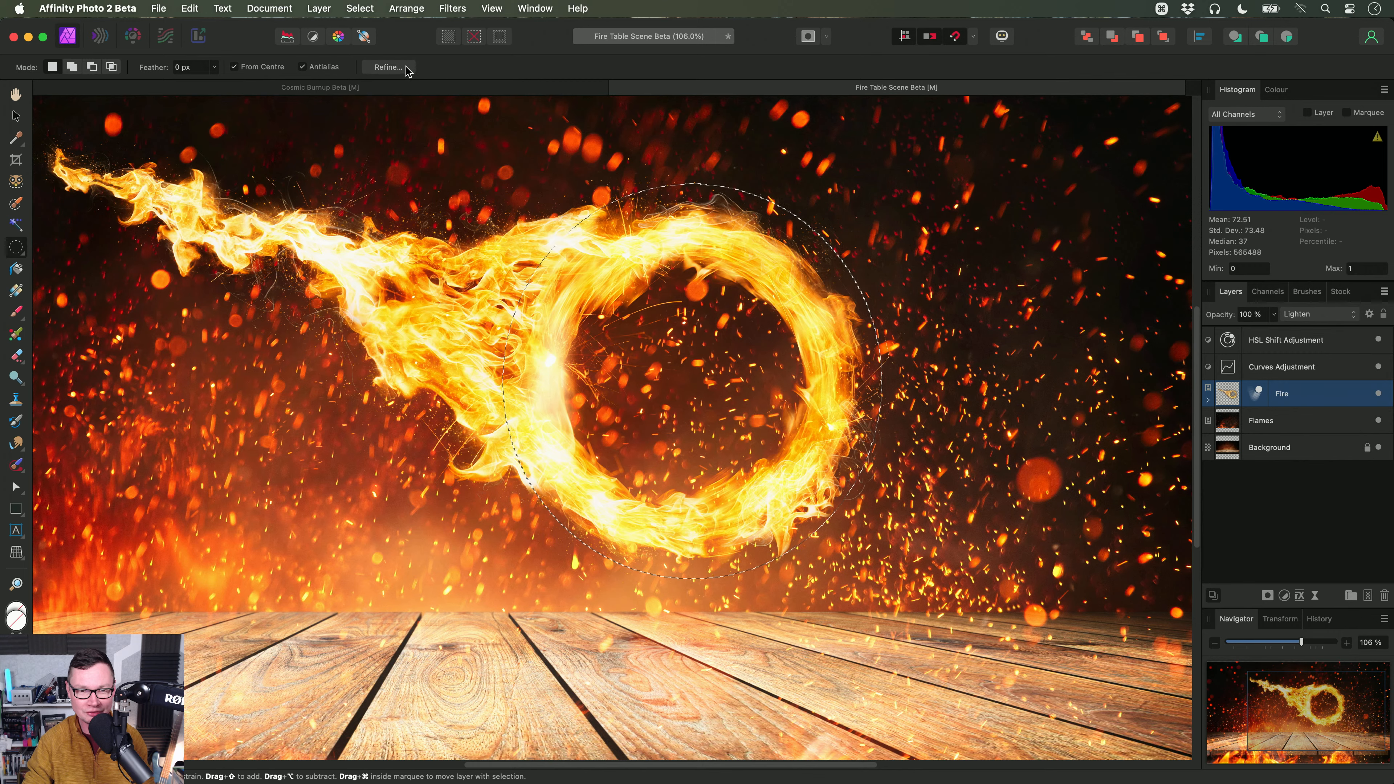
# Step: Refine the elliptical selection by painting around the fire ring's outer edge with a 139 px matte brush, output as a selection
pyautogui.click(388, 67)
pyautogui.press('ctrl')
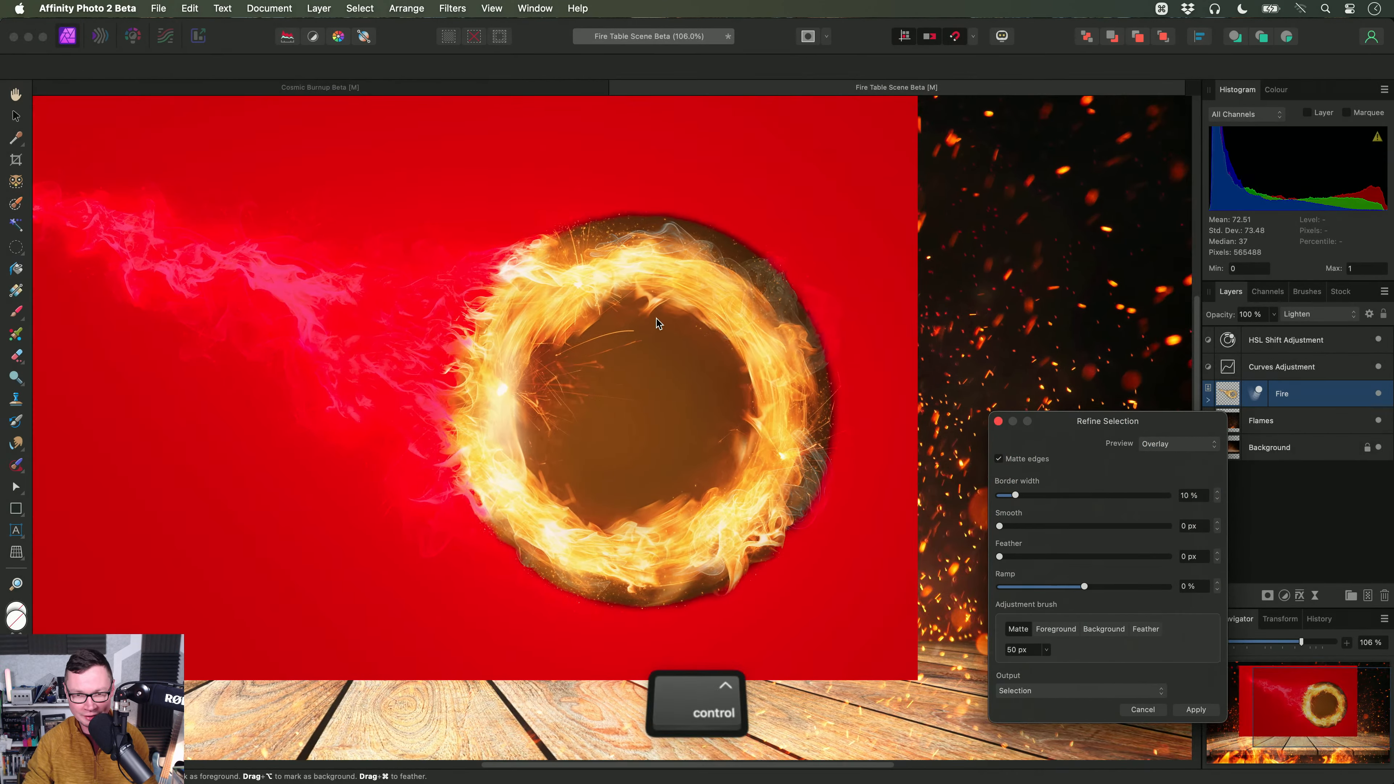
pyautogui.moveTo(657, 324); pyautogui.dragTo(675, 324)
pyautogui.moveTo(568, 247)
pyautogui.mouseDown()
pyautogui.moveTo(656, 226)
pyautogui.moveTo(736, 252)
pyautogui.moveTo(769, 291)
pyautogui.moveTo(785, 273)
pyautogui.moveTo(824, 307)
pyautogui.moveTo(815, 388)
pyautogui.moveTo(837, 403)
pyautogui.moveTo(832, 456)
pyautogui.moveTo(813, 472)
pyautogui.moveTo(818, 422)
pyautogui.moveTo(817, 477)
pyautogui.moveTo(756, 567)
pyautogui.moveTo(731, 563)
pyautogui.moveTo(686, 598)
pyautogui.moveTo(724, 585)
pyautogui.moveTo(599, 595)
pyautogui.moveTo(501, 543)
pyautogui.moveTo(475, 549)
pyautogui.moveTo(456, 508)
pyautogui.mouseUp()
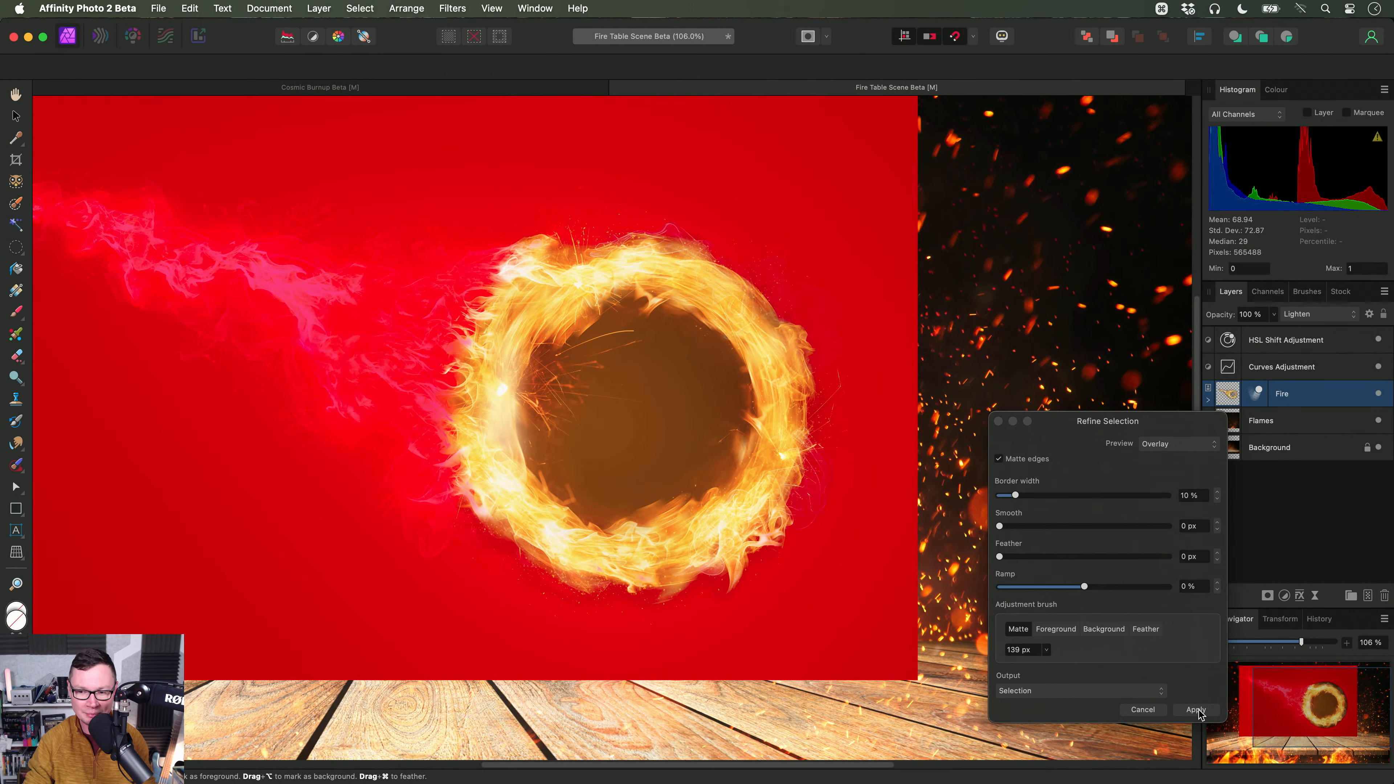
pyautogui.click(1197, 709)
# Step: Duplicate the selected part of the Fire layer onto a new layer
pyautogui.scroll(-2, 890, 403)
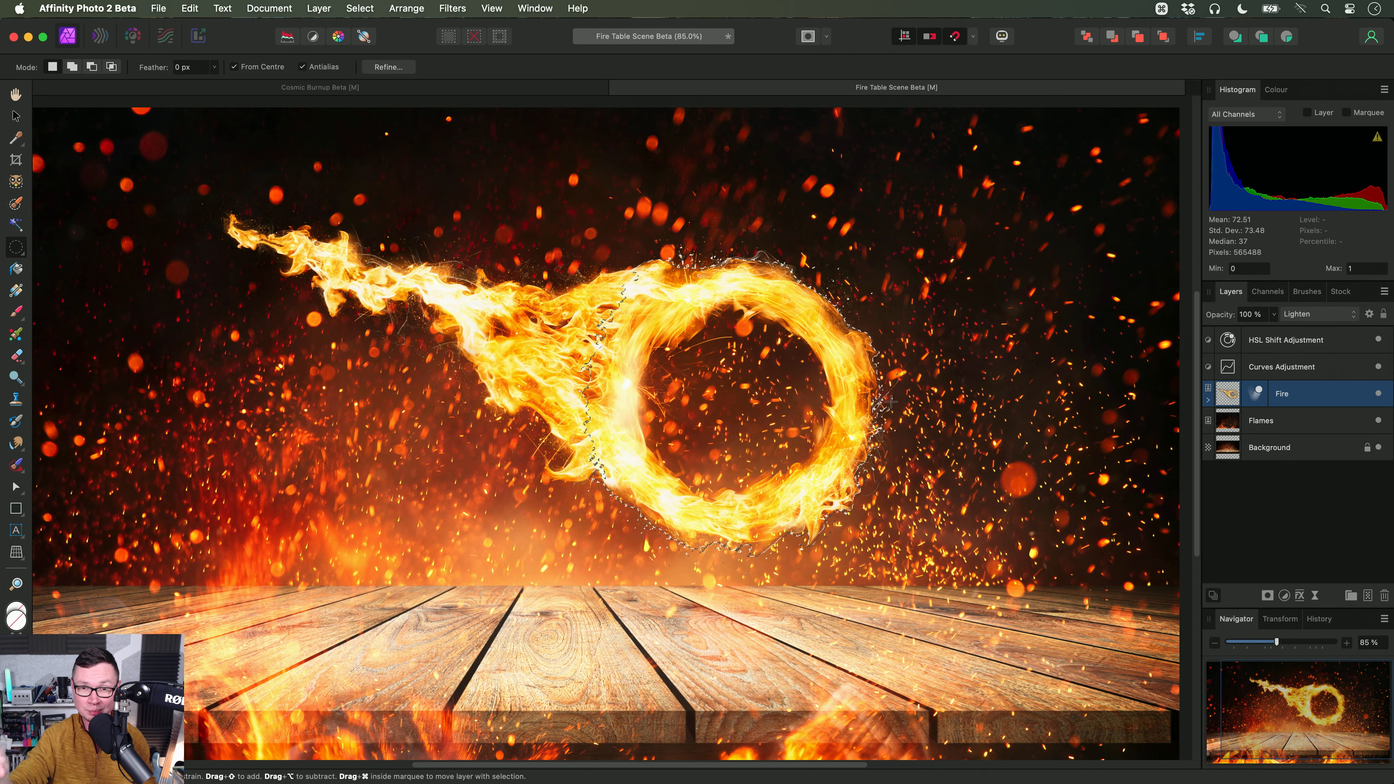
pyautogui.press('super+j')
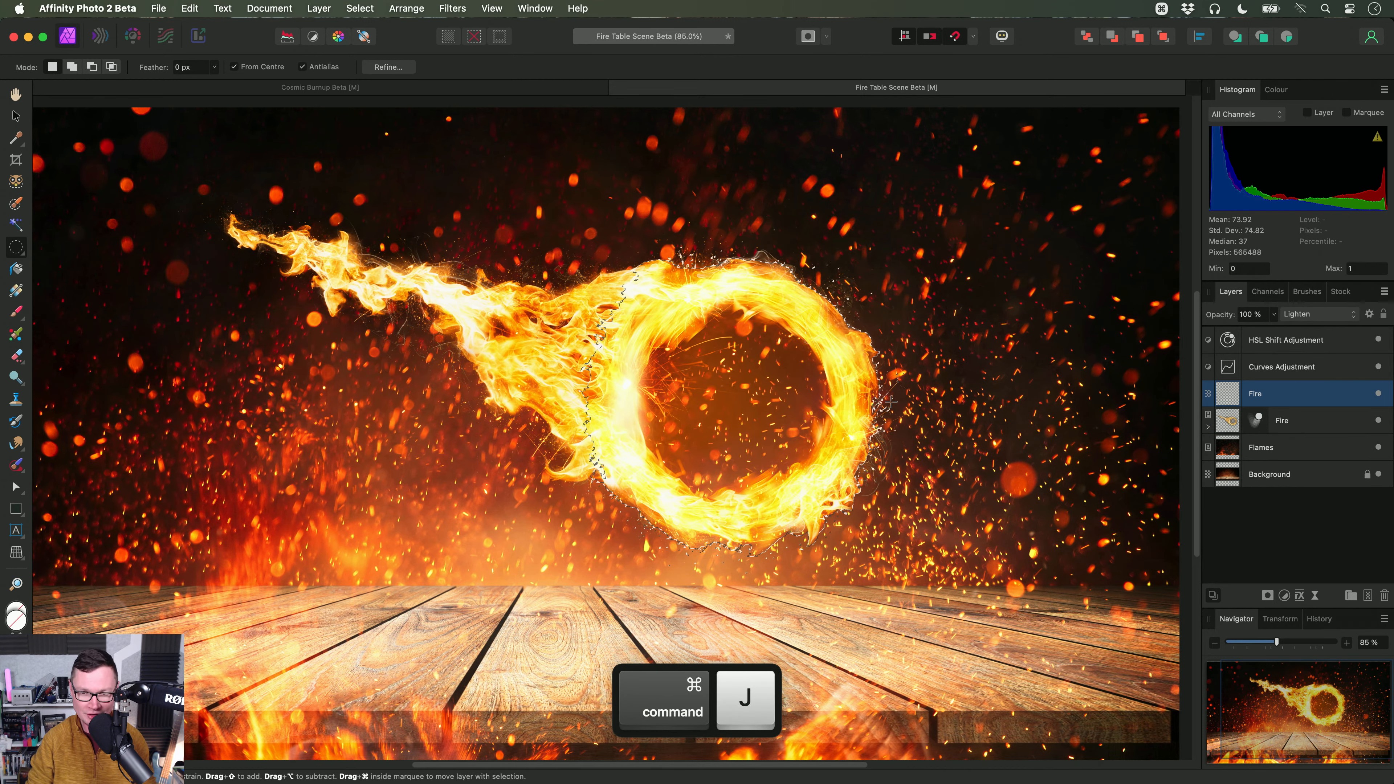
# Step: Clear the selection, try moving the duplicated fire ring with the Move tool, and undo back to the active selection
pyautogui.press('super+d')
pyautogui.scroll(-3, 891, 402)
pyautogui.press('v')
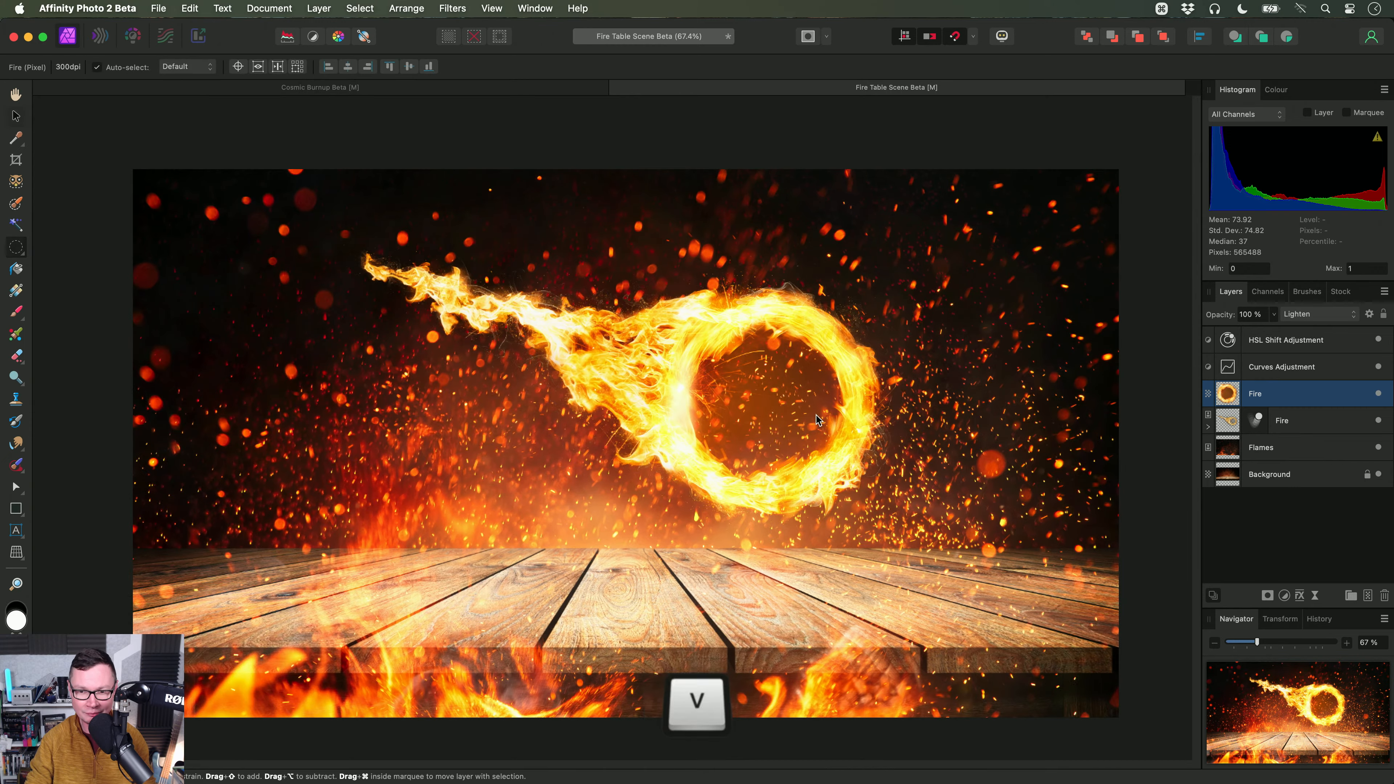
pyautogui.moveTo(805, 408)
pyautogui.mouseDown()
pyautogui.moveTo(735, 383)
pyautogui.moveTo(805, 408)
pyautogui.mouseUp()
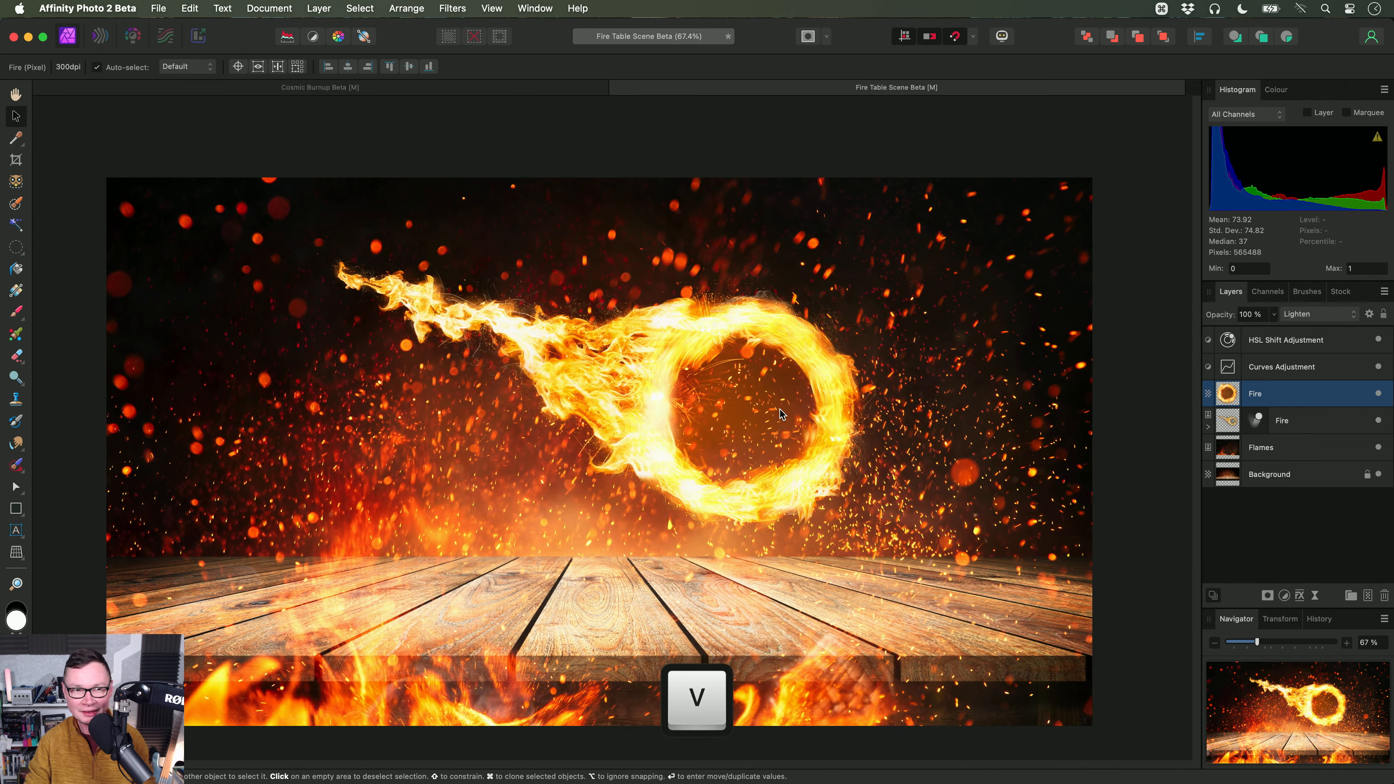
pyautogui.scroll(2, 807, 411)
pyautogui.press('super+z')
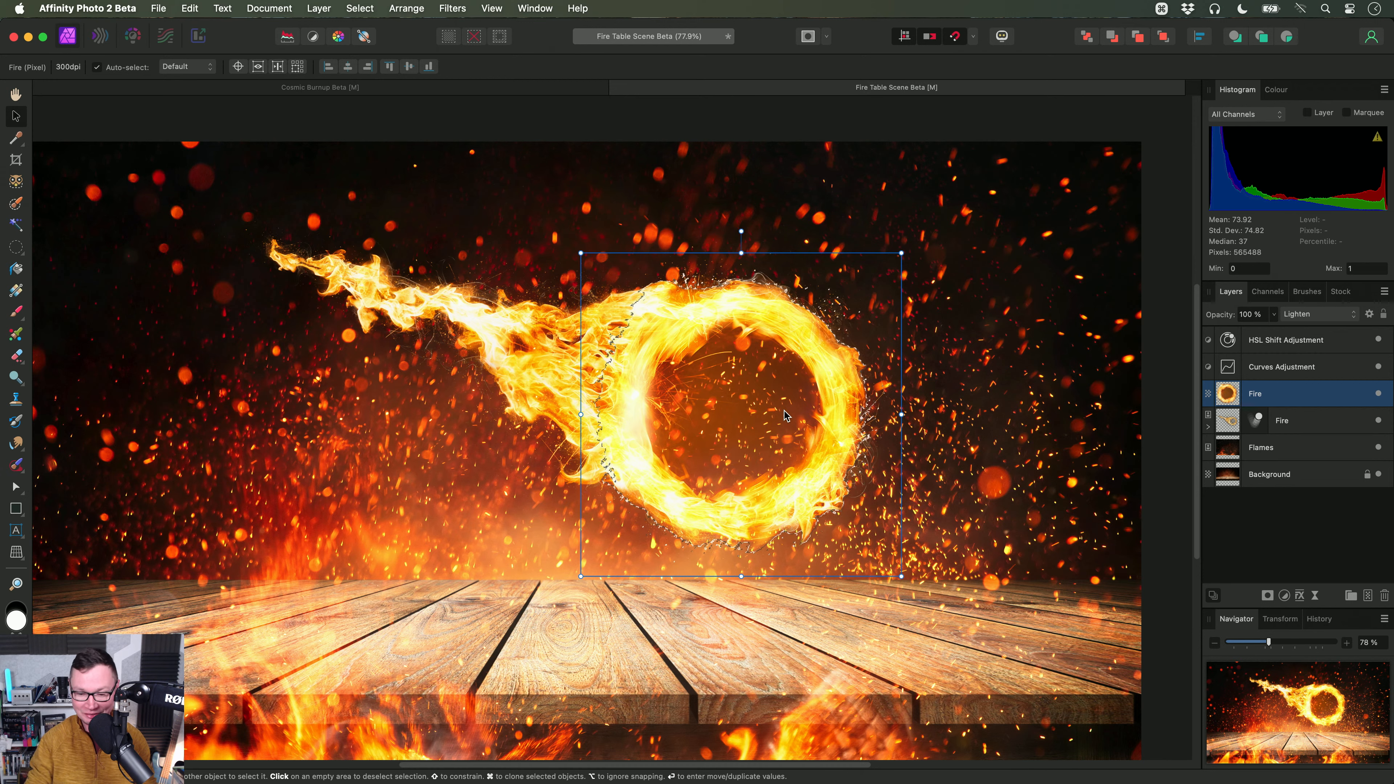
# Step: Duplicate the selected fire ring once more, clear the selection, and delete both duplicate Fire layers
pyautogui.press('super+j')
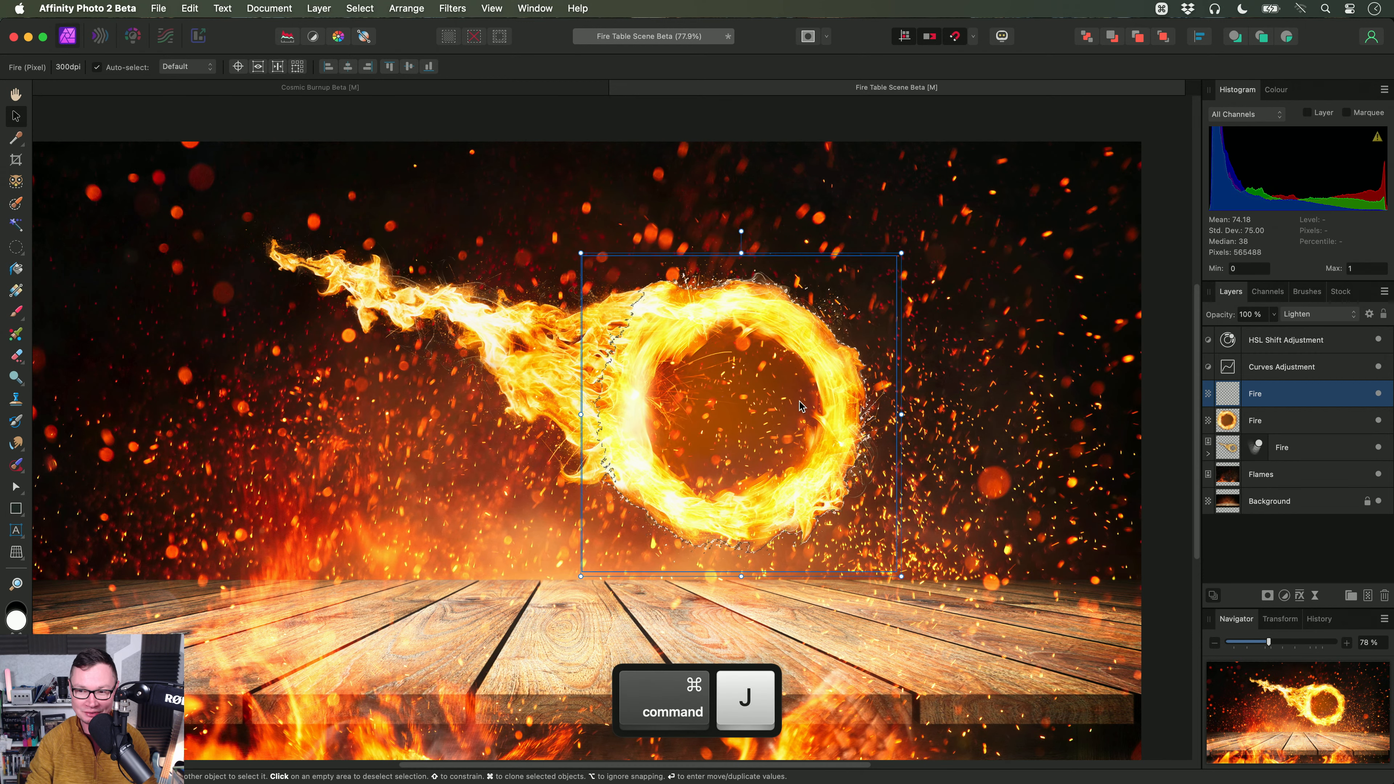
pyautogui.press('super+d')
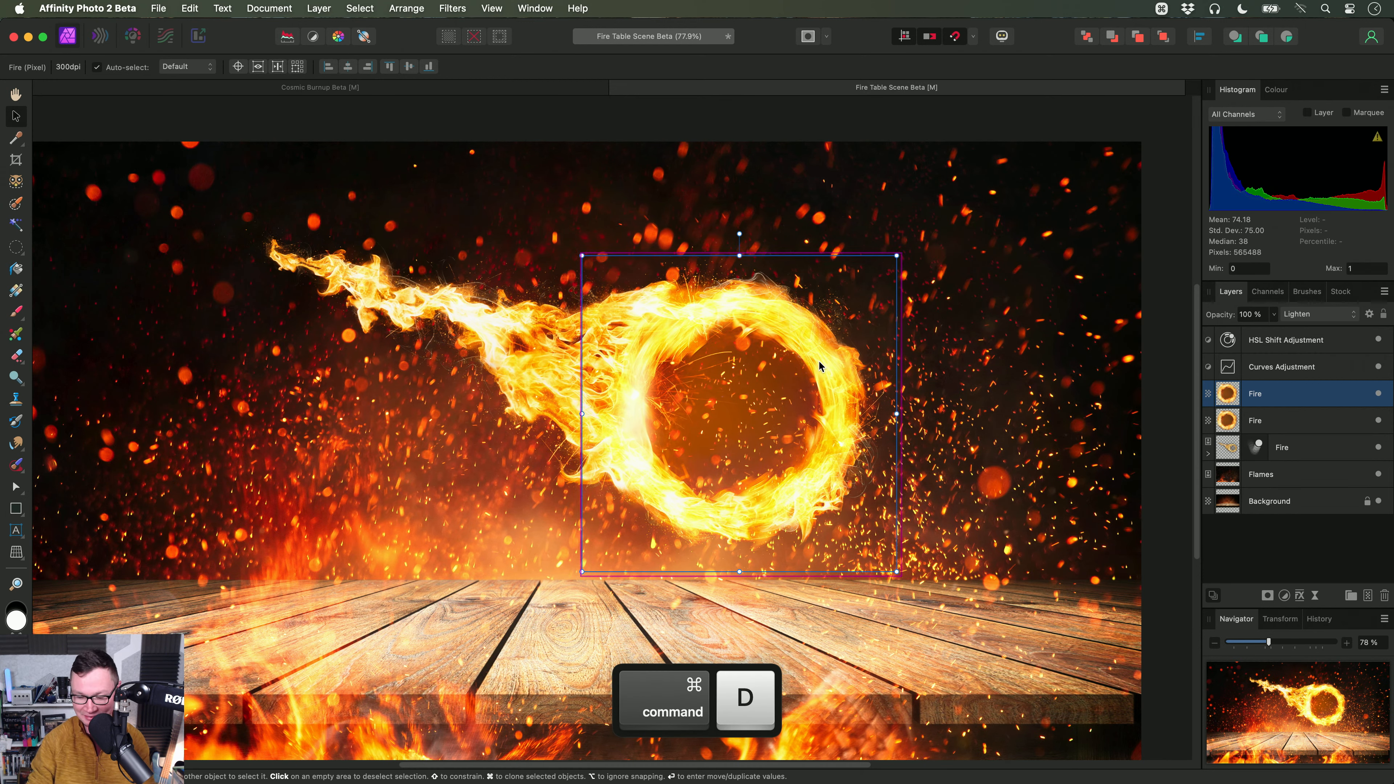
pyautogui.press('BackSpace')
pyautogui.press('BackSpace')
# Step: Switch to the release version of Affinity Photo 2 and select the Fire layer in the Fire Table Scene Release document
pyautogui.press('super+Tab')
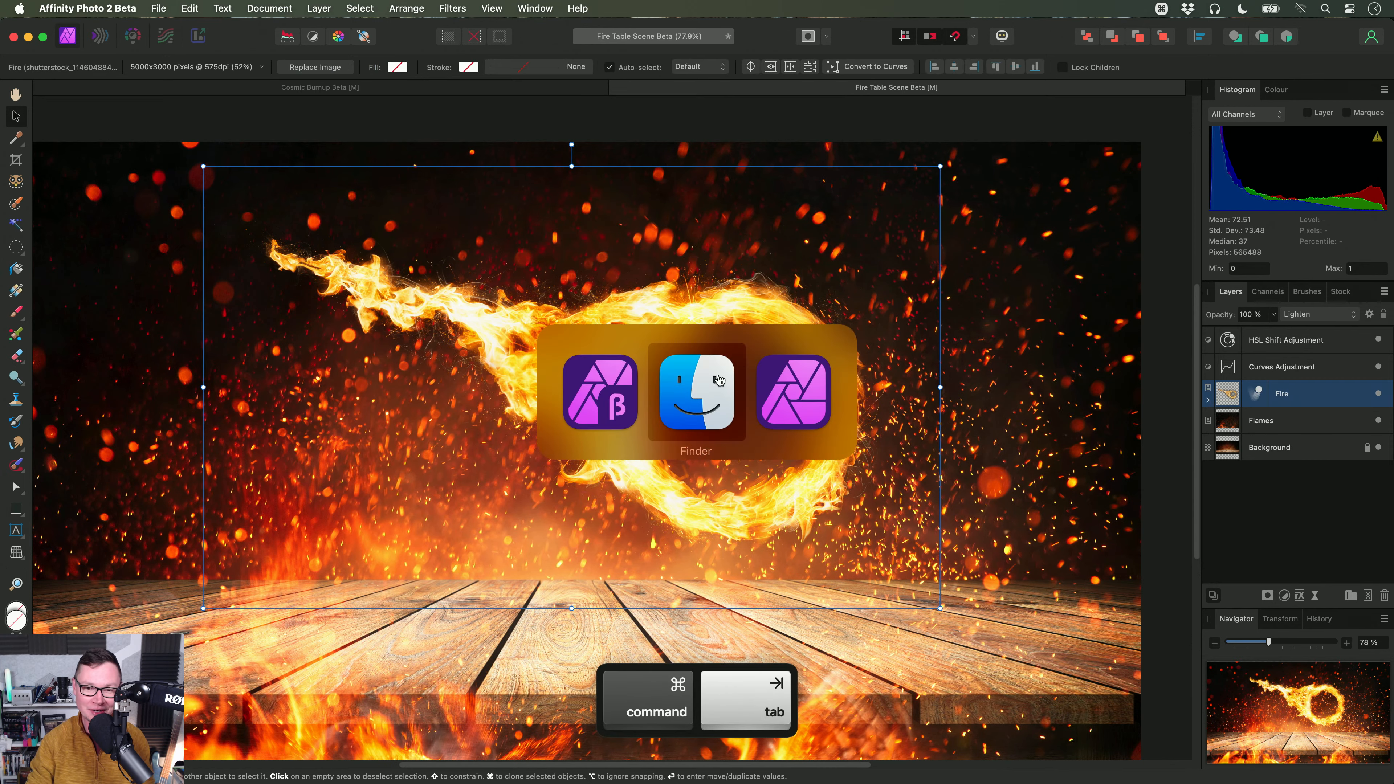
pyautogui.press('super+Tab')
pyautogui.click(862, 90)
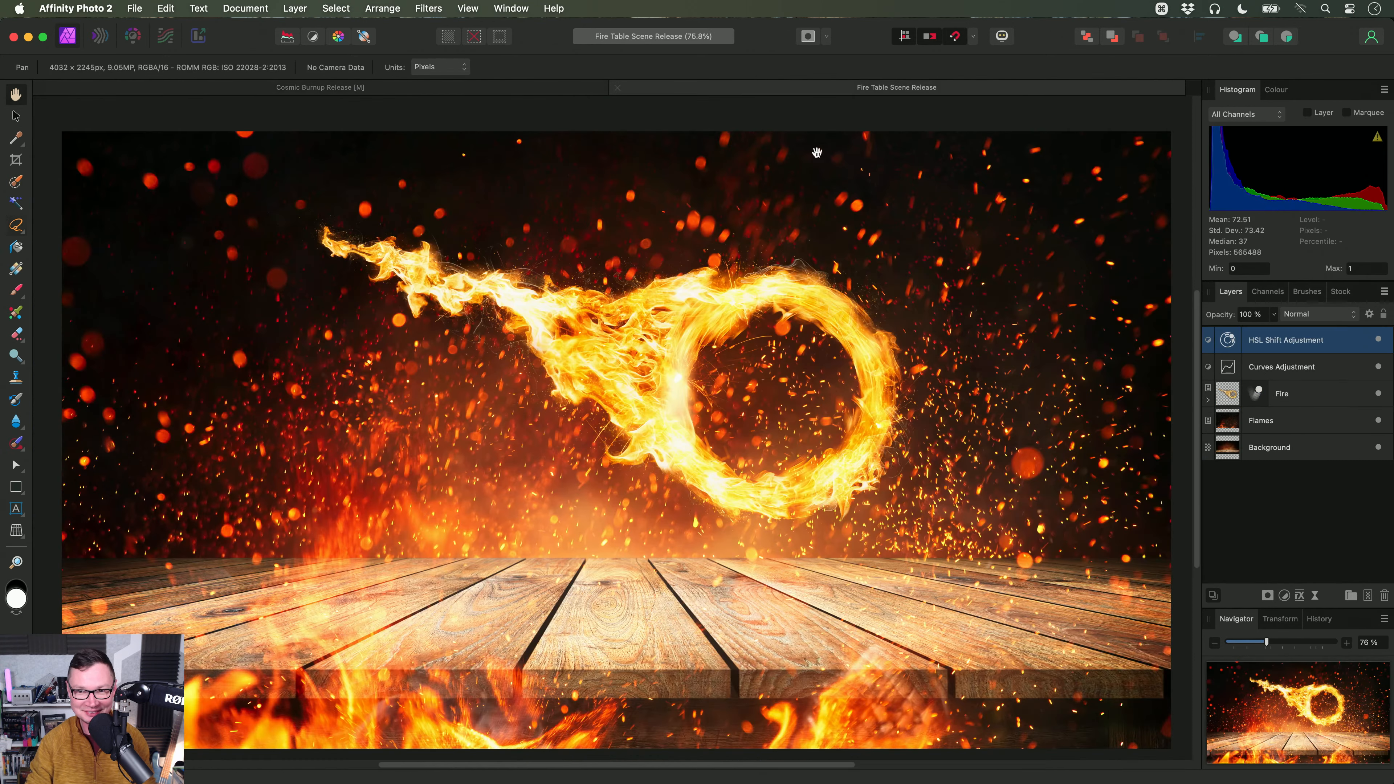
pyautogui.moveTo(802, 357); pyautogui.dragTo(664, 360)
pyautogui.scroll(5, 669, 404)
pyautogui.click(1319, 396)
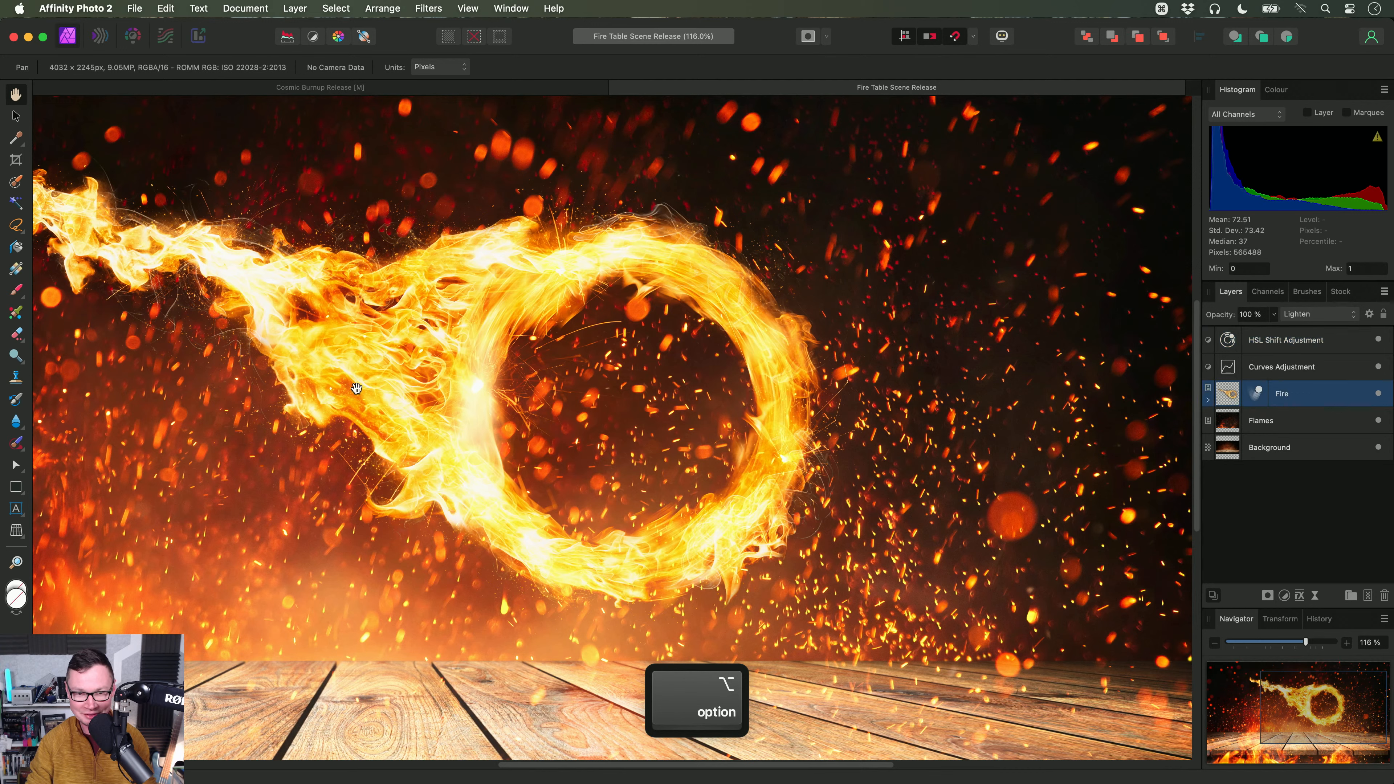
# Step: Draw an elliptical selection from the ring of fire's centre, redrawing it large enough to enclose the ring's outer edge
pyautogui.click(16, 225)
pyautogui.click(93, 242)
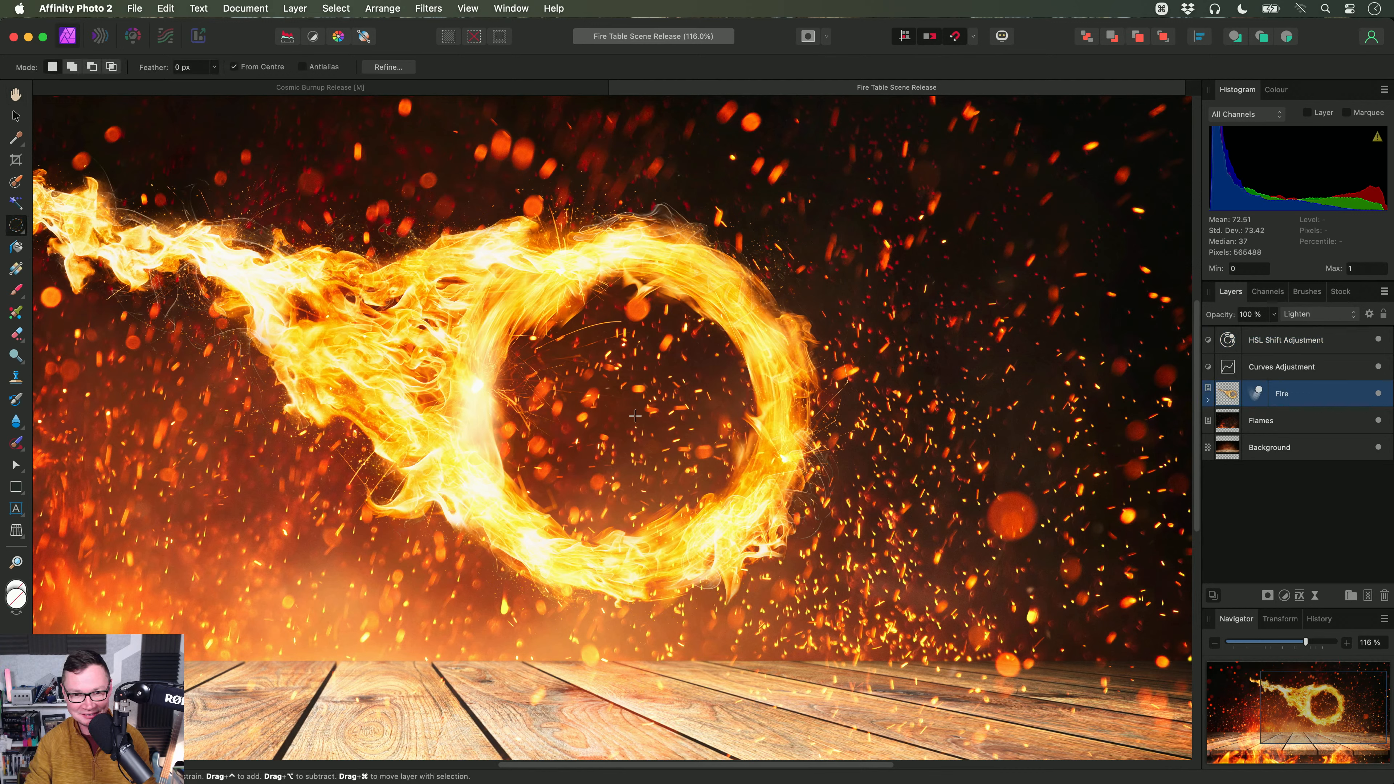
pyautogui.moveTo(775, 586); pyautogui.dragTo(799, 610)
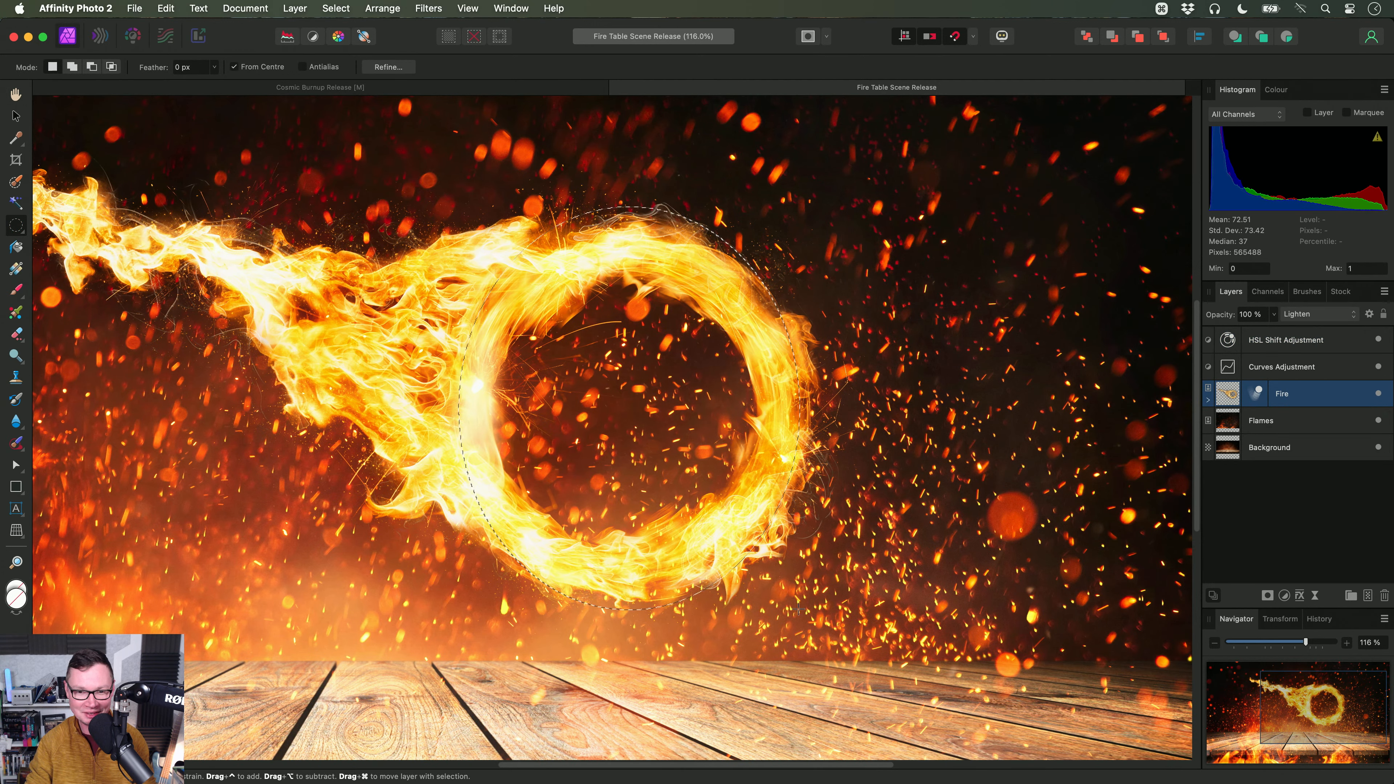
pyautogui.press('super+d')
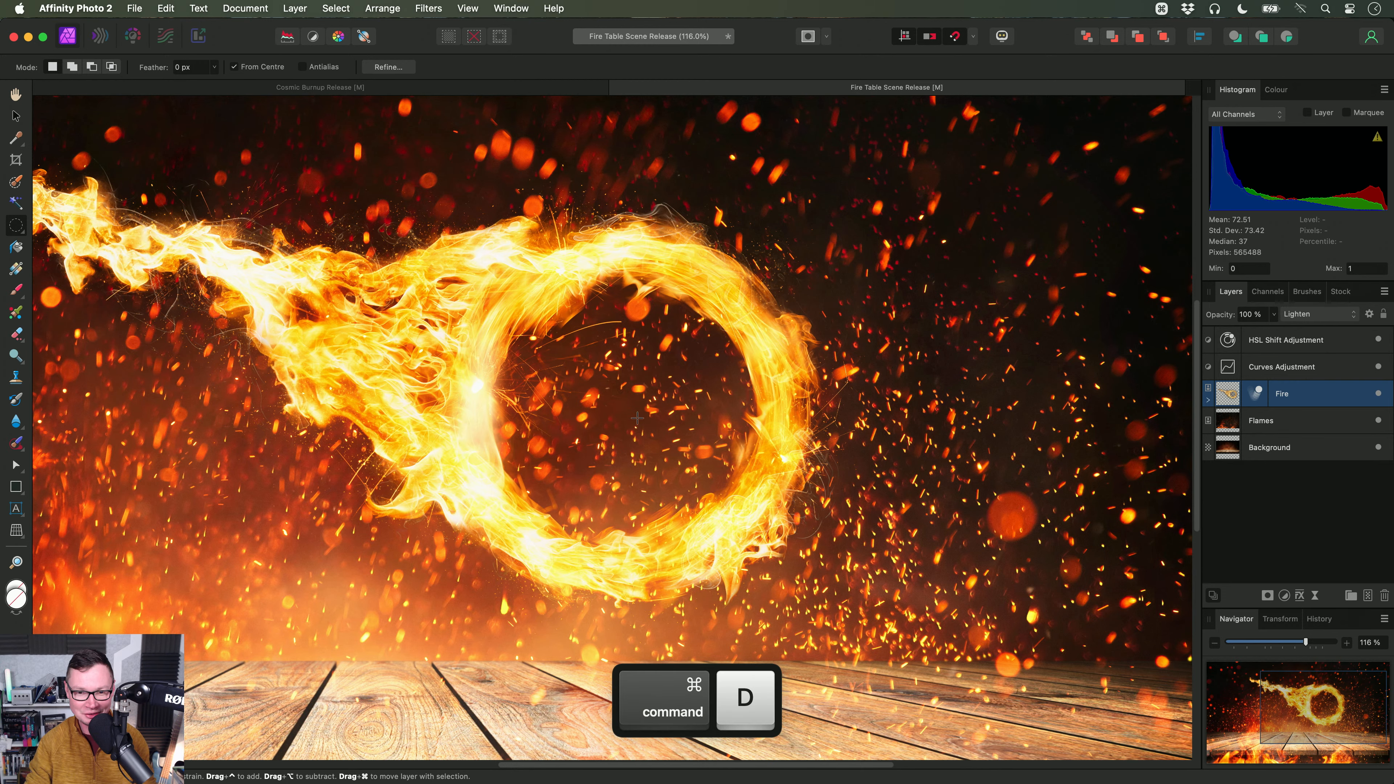
pyautogui.moveTo(772, 564); pyautogui.dragTo(840, 624)
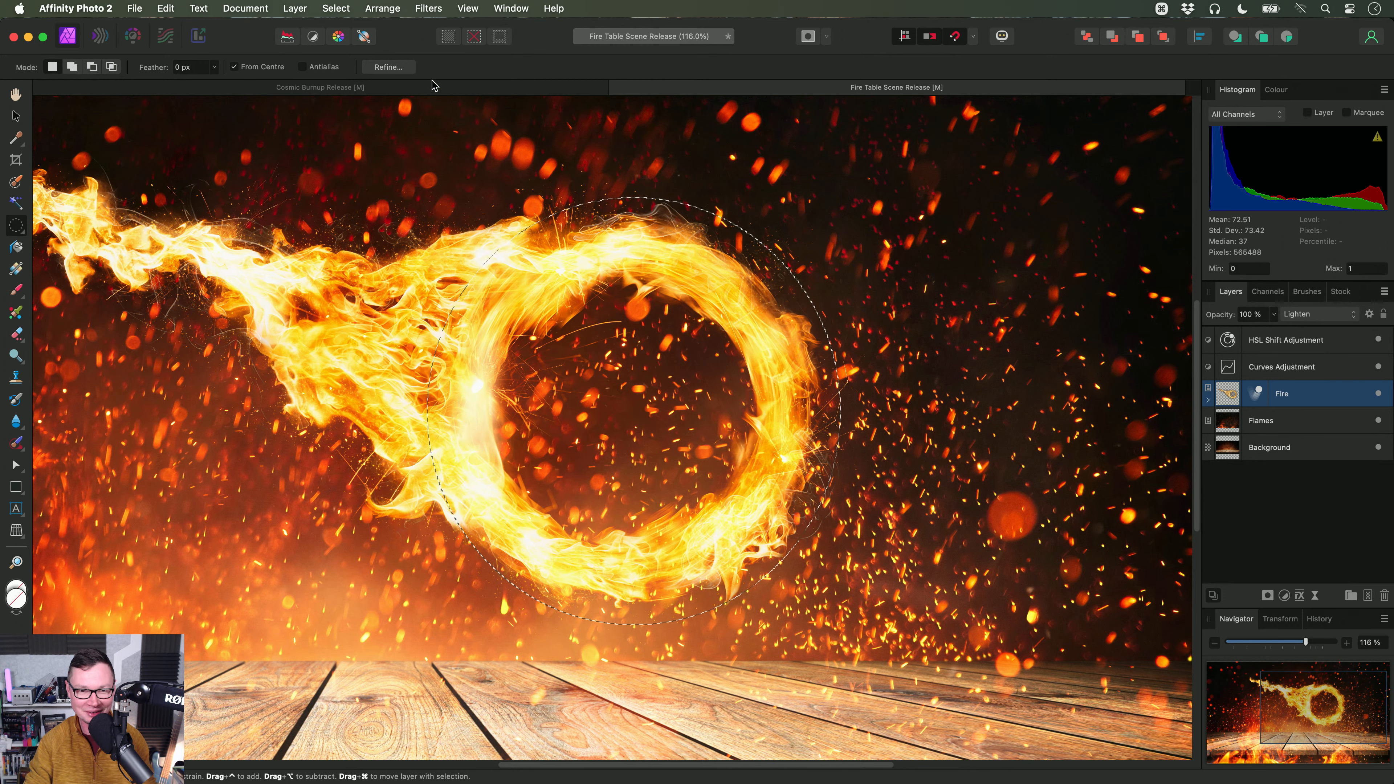
# Step: Refine the elliptical selection by painting around the fire ring's outer edge with the matte brush, output as a selection
pyautogui.click(388, 66)
pyautogui.moveTo(615, 282); pyautogui.dragTo(634, 281)
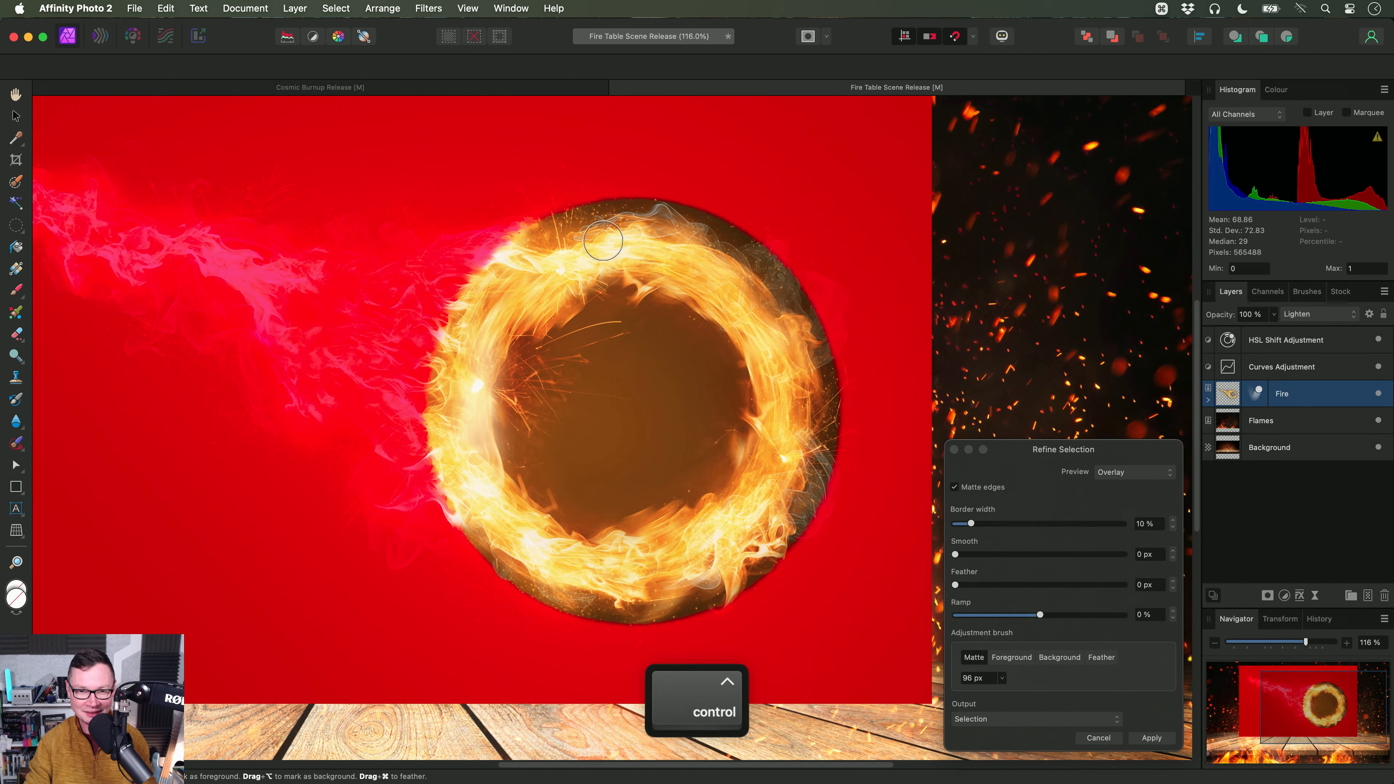
pyautogui.moveTo(584, 227)
pyautogui.mouseDown()
pyautogui.moveTo(608, 204)
pyautogui.moveTo(669, 212)
pyautogui.moveTo(767, 288)
pyautogui.moveTo(803, 274)
pyautogui.moveTo(841, 436)
pyautogui.moveTo(826, 382)
pyautogui.moveTo(790, 525)
pyautogui.moveTo(722, 585)
pyautogui.moveTo(514, 592)
pyautogui.moveTo(439, 521)
pyautogui.mouseUp()
pyautogui.press(']')
pyautogui.press('[')
pyautogui.press(']')
pyautogui.press('[')
pyautogui.press(']')
pyautogui.press('[')
pyautogui.press('Return')
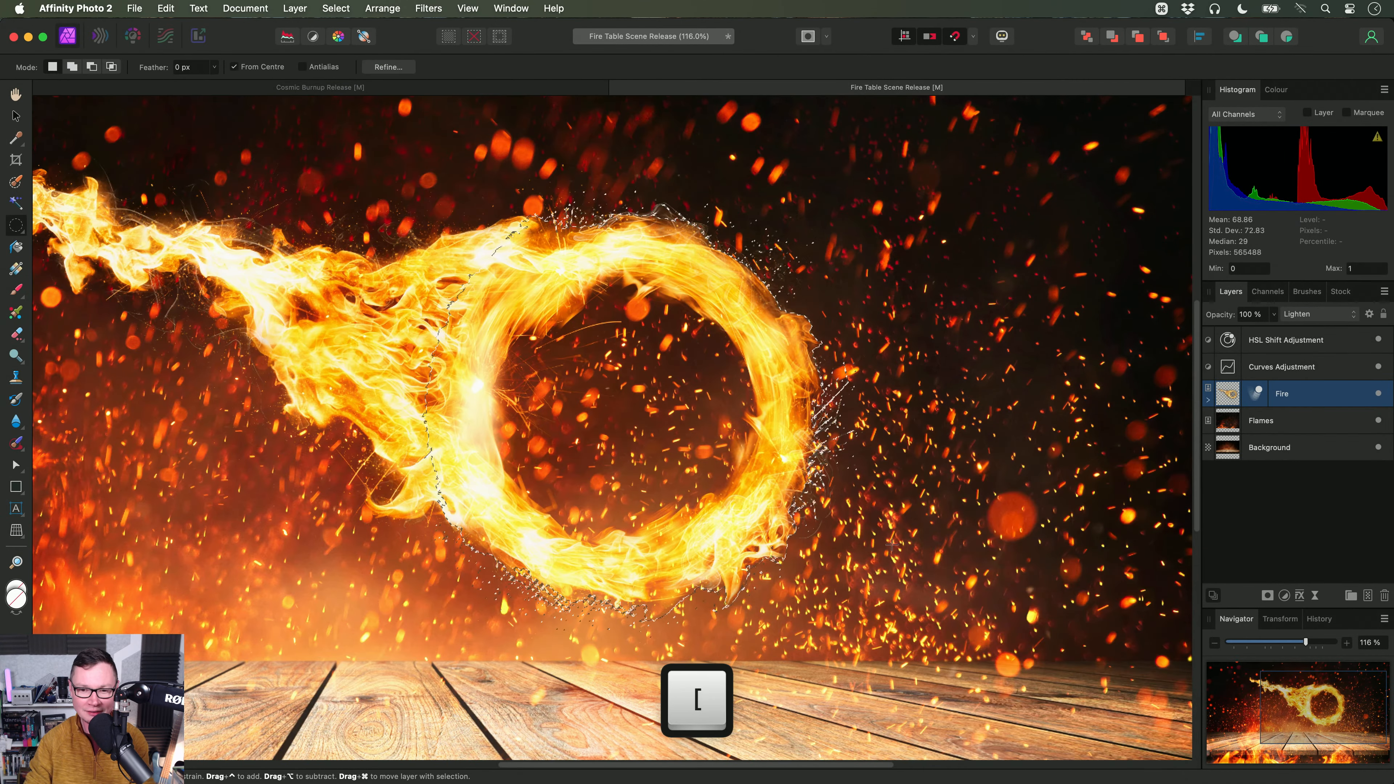
# Step: Duplicate the Fire layer with the ring selection active, offset the deselected copy up and to the right, and delete it
pyautogui.press('super+j')
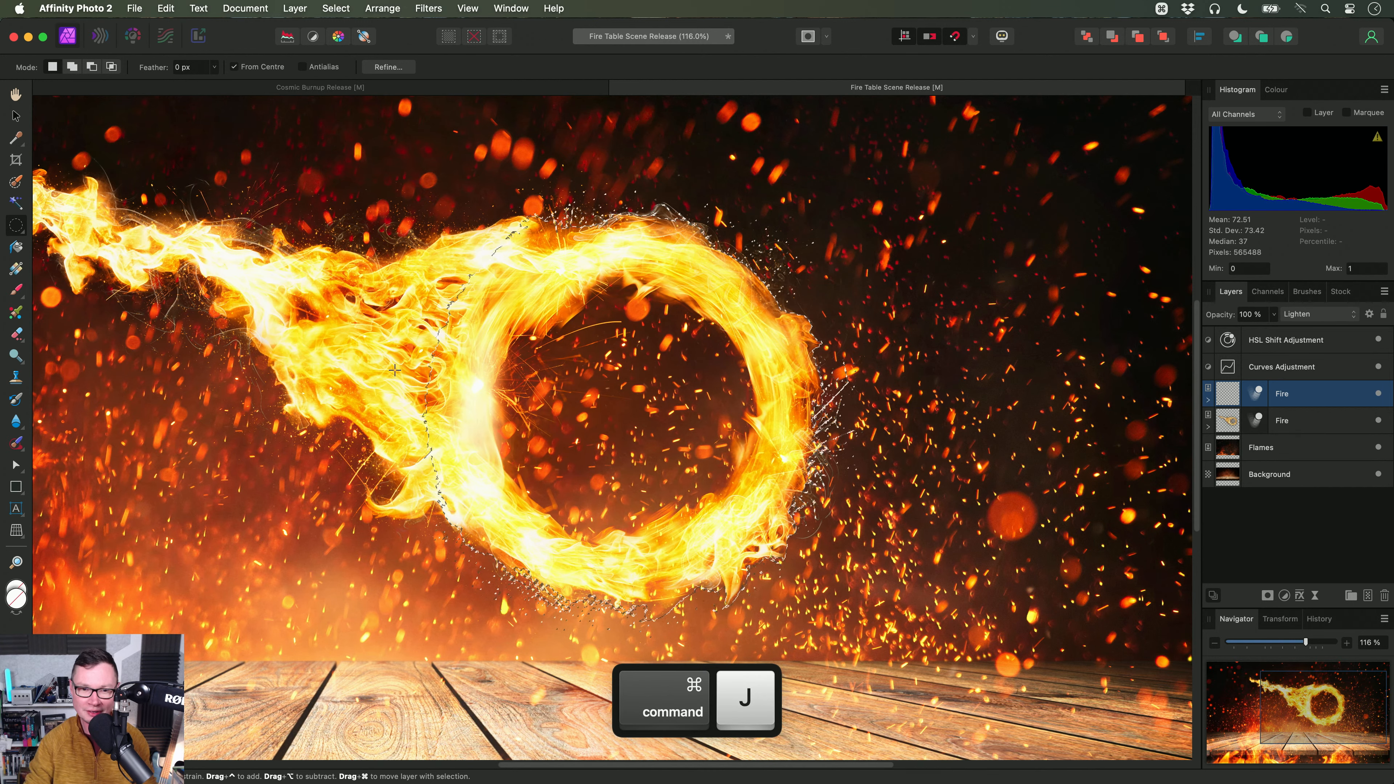
pyautogui.scroll(-3, 419, 378)
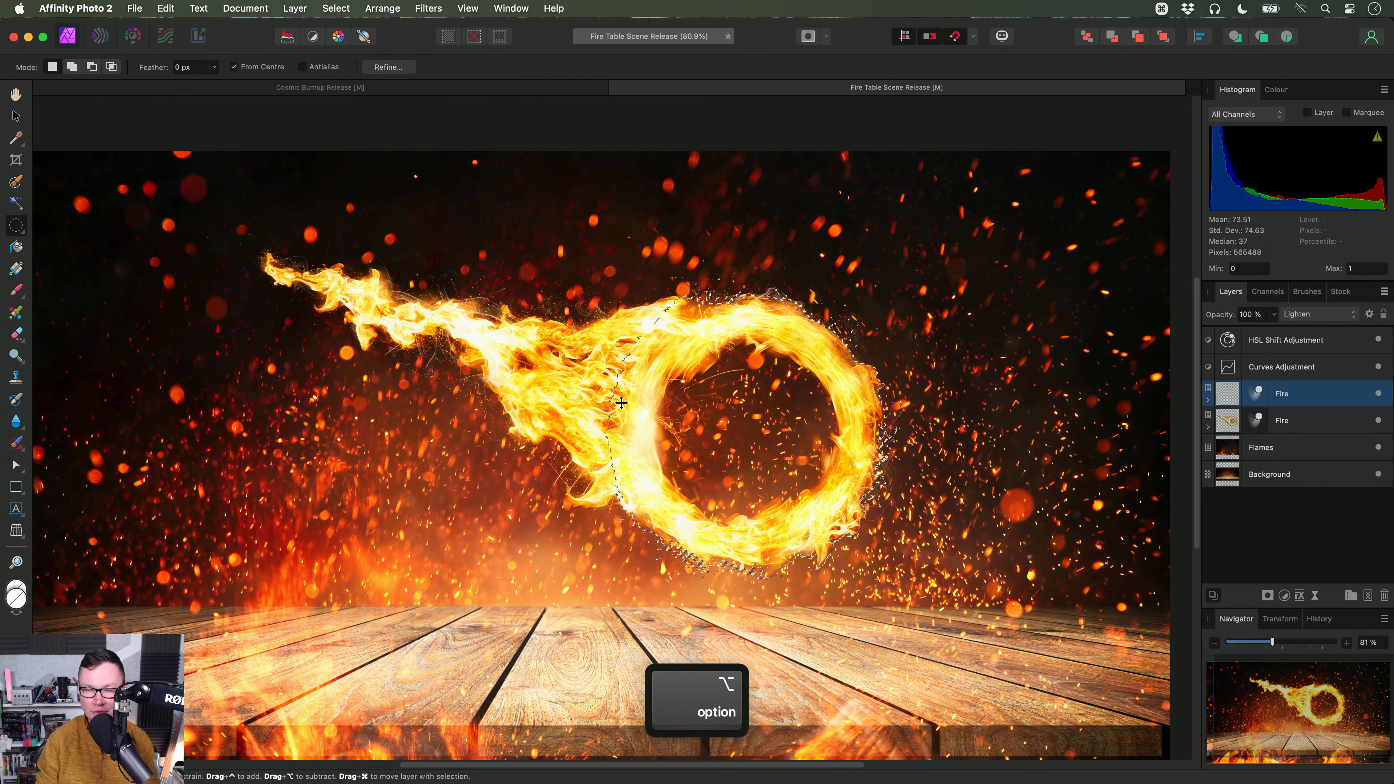
pyautogui.press('super+d')
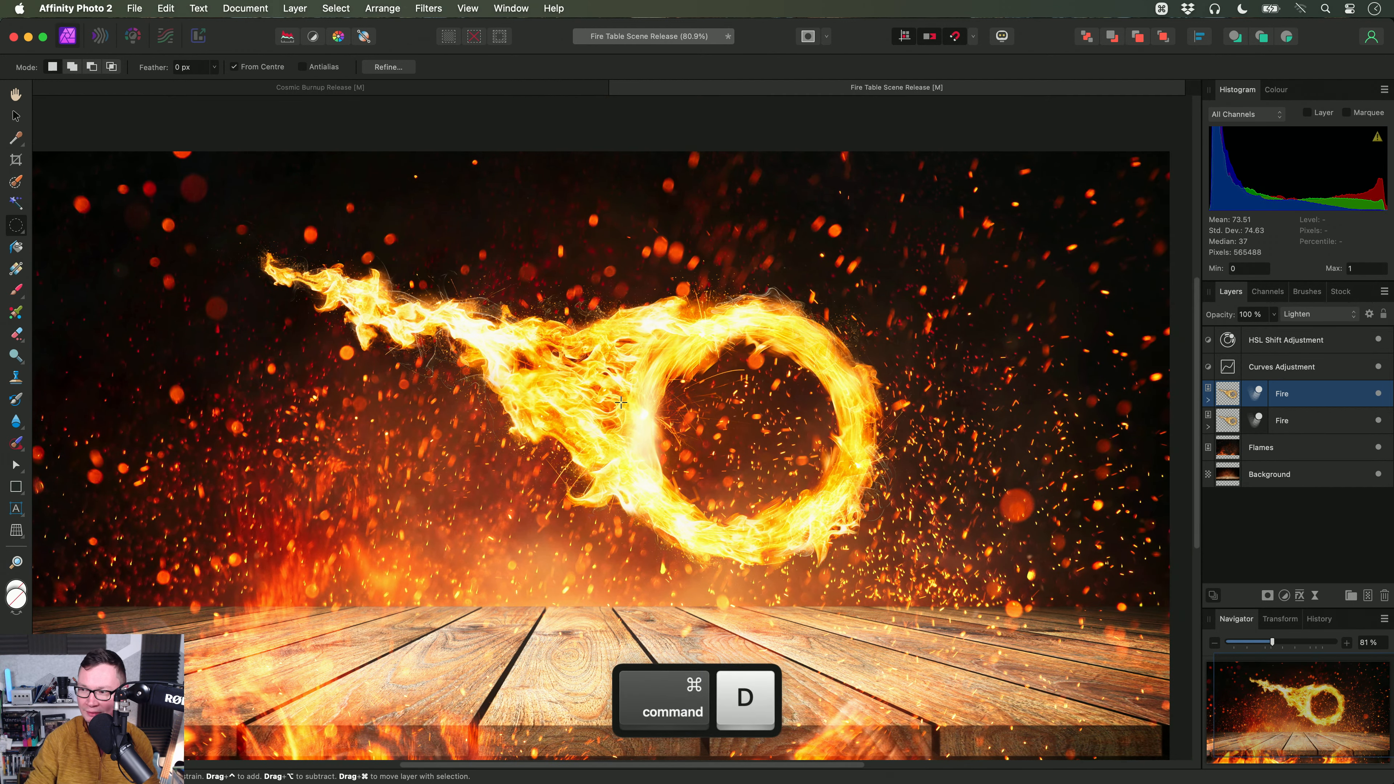
pyautogui.press('v')
pyautogui.moveTo(622, 406); pyautogui.dragTo(766, 270)
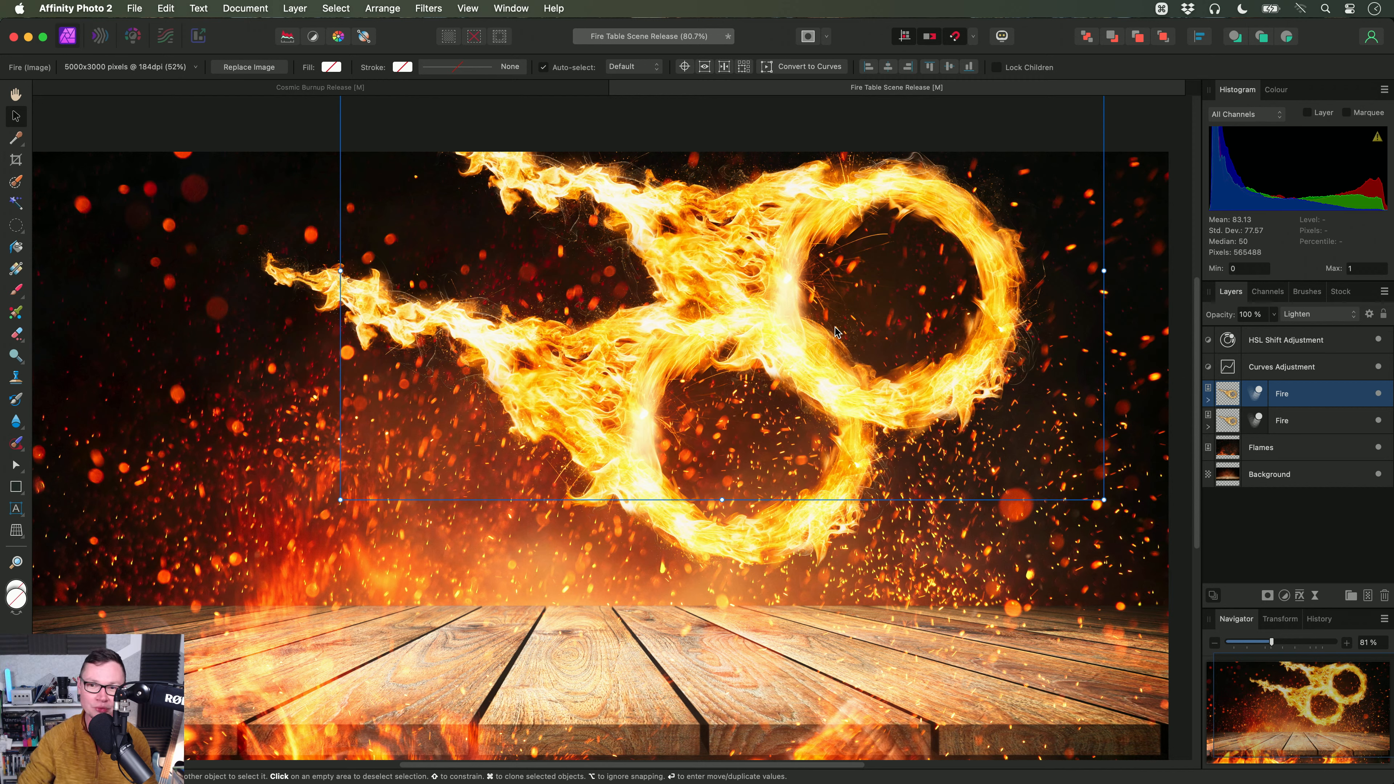
pyautogui.press('Delete')
# Step: Switch to Affinity Photo 2 Beta and draw an elliptical selection from the centre around the ring of fire
pyautogui.press('super+Tab')
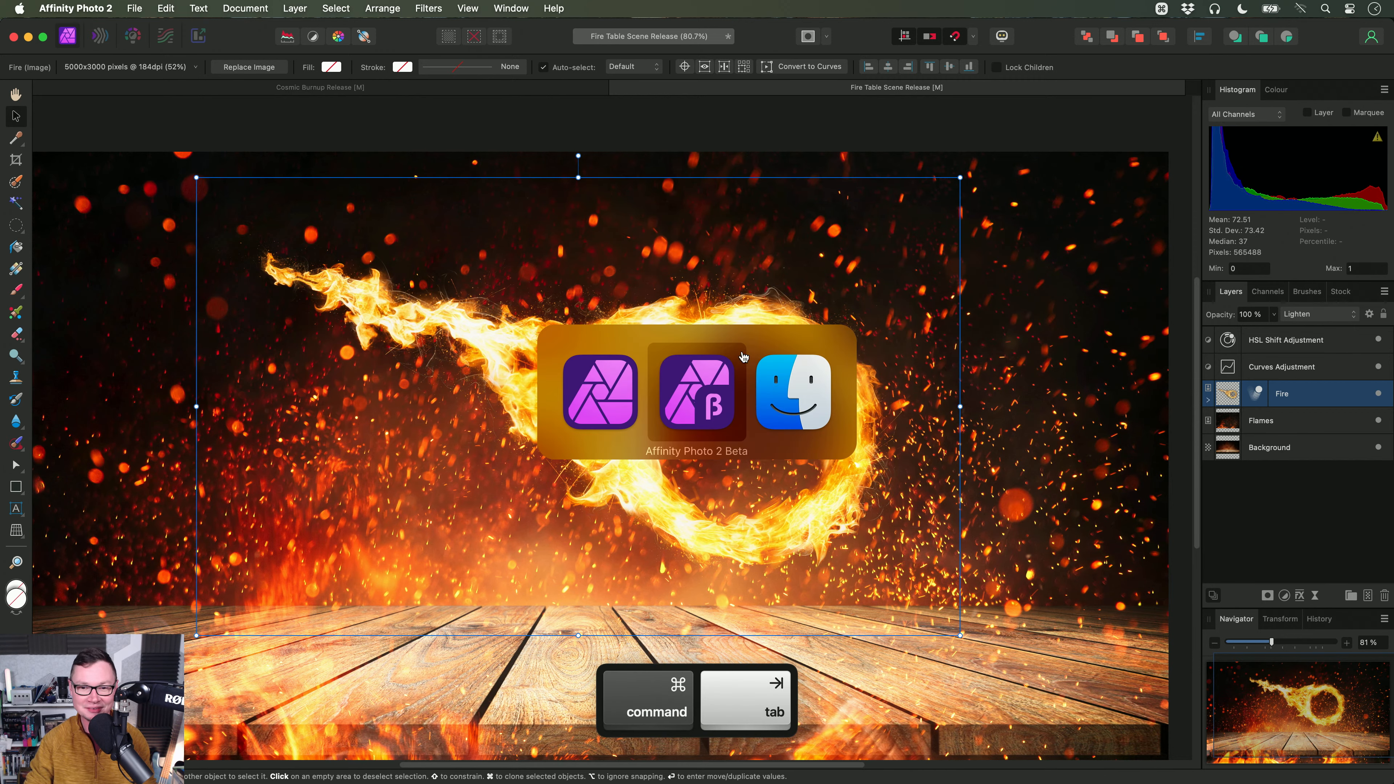
pyautogui.scroll(4, 792, 410)
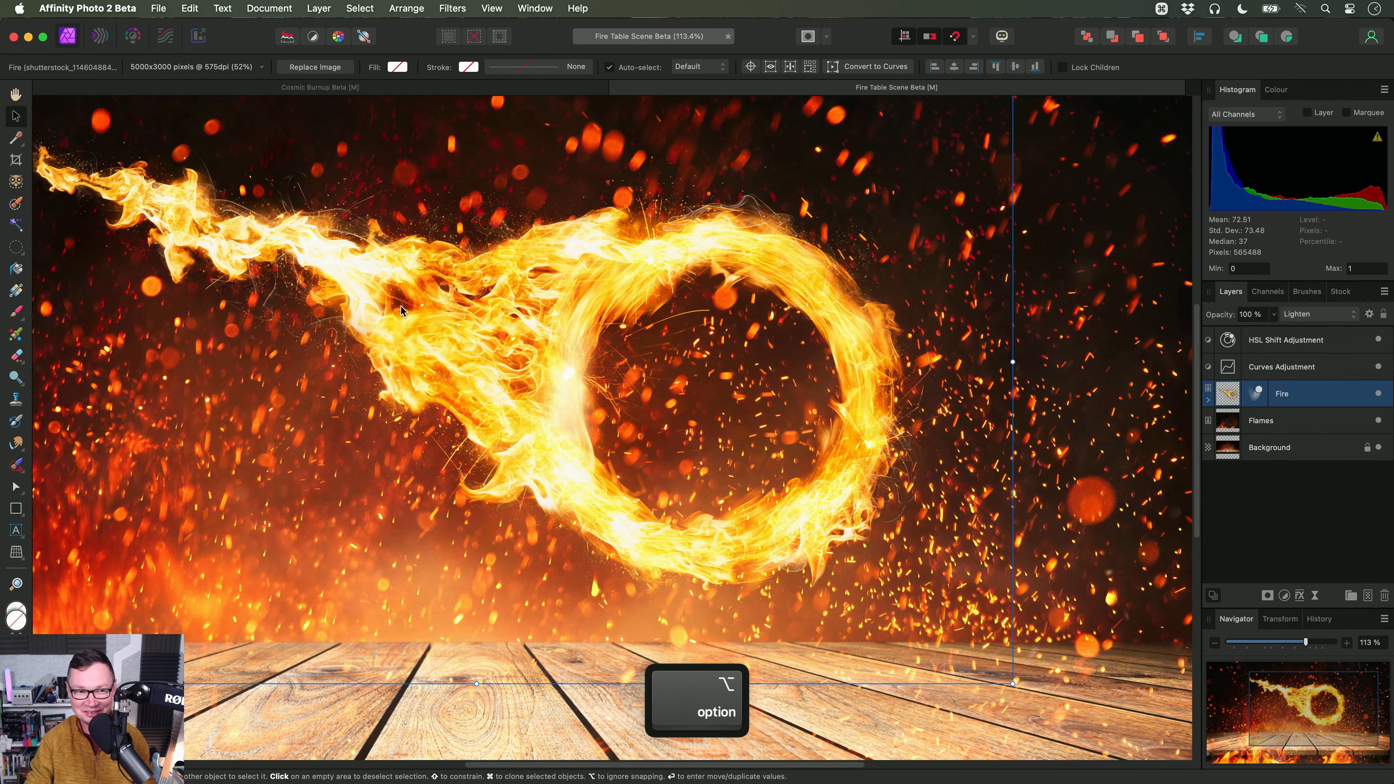
pyautogui.click(17, 247)
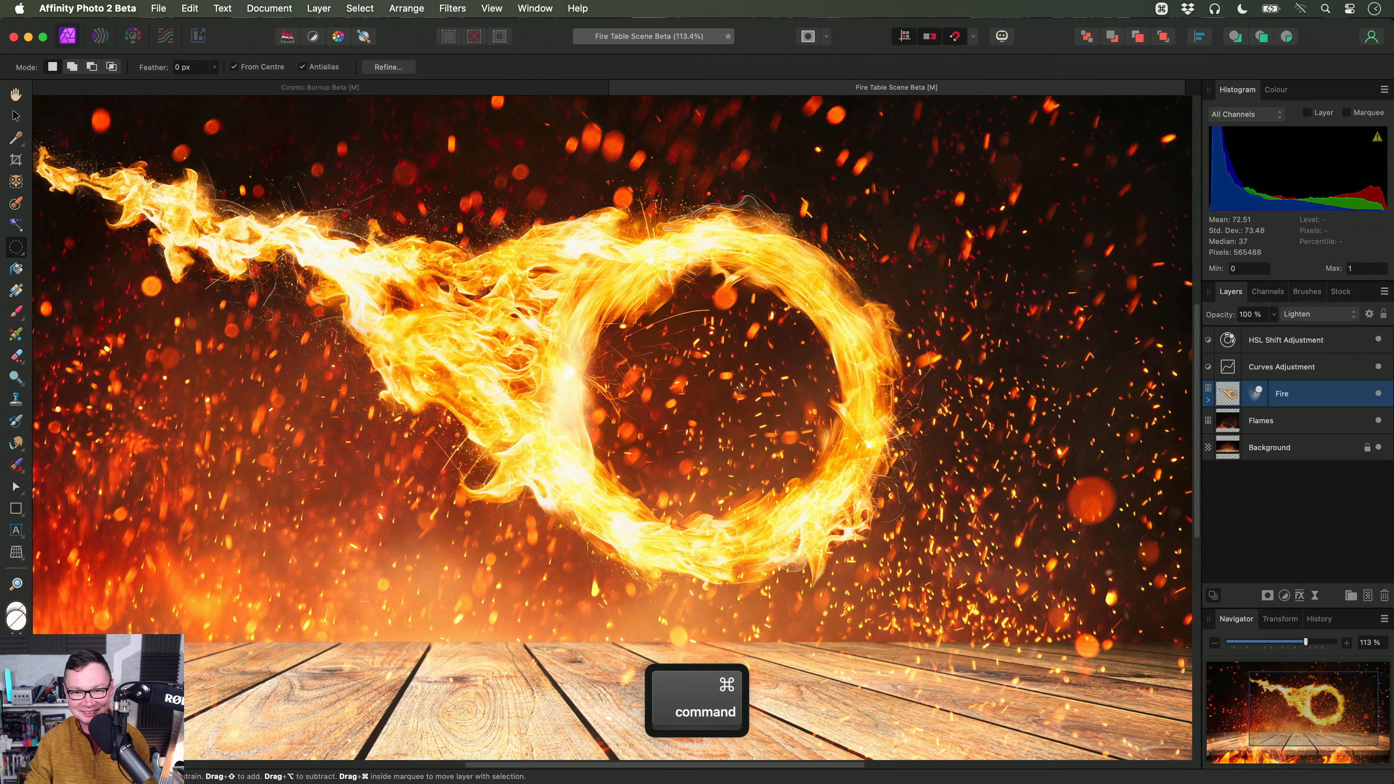
pyautogui.moveTo(723, 402); pyautogui.dragTo(933, 607)
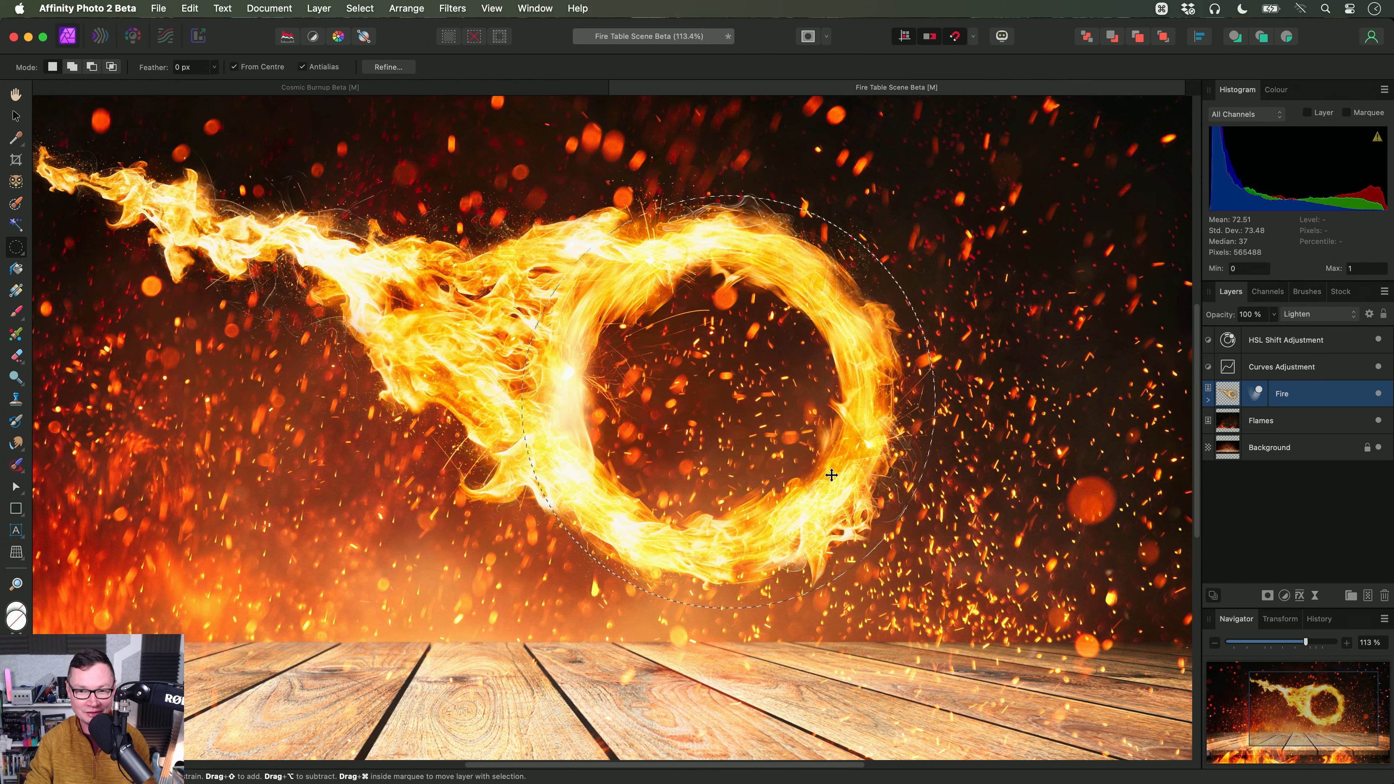
# Step: Refine the selection by painting around the fire ring's outer edge with a 219 px matte brush, output as a selection
pyautogui.click(388, 67)
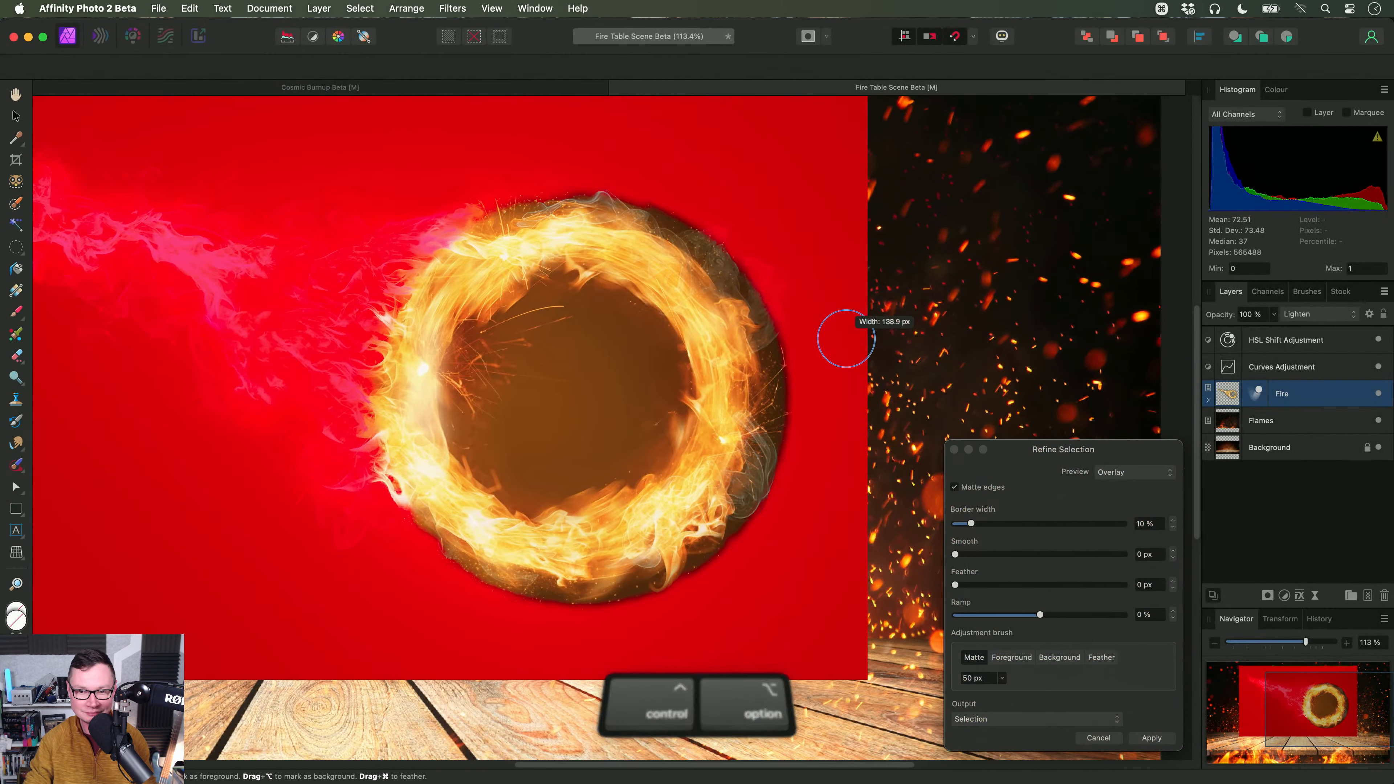
pyautogui.moveTo(611, 241)
pyautogui.mouseDown()
pyautogui.moveTo(523, 218)
pyautogui.moveTo(597, 205)
pyautogui.moveTo(726, 266)
pyautogui.moveTo(769, 370)
pyautogui.moveTo(754, 501)
pyautogui.moveTo(666, 577)
pyautogui.moveTo(519, 581)
pyautogui.moveTo(417, 521)
pyautogui.mouseUp()
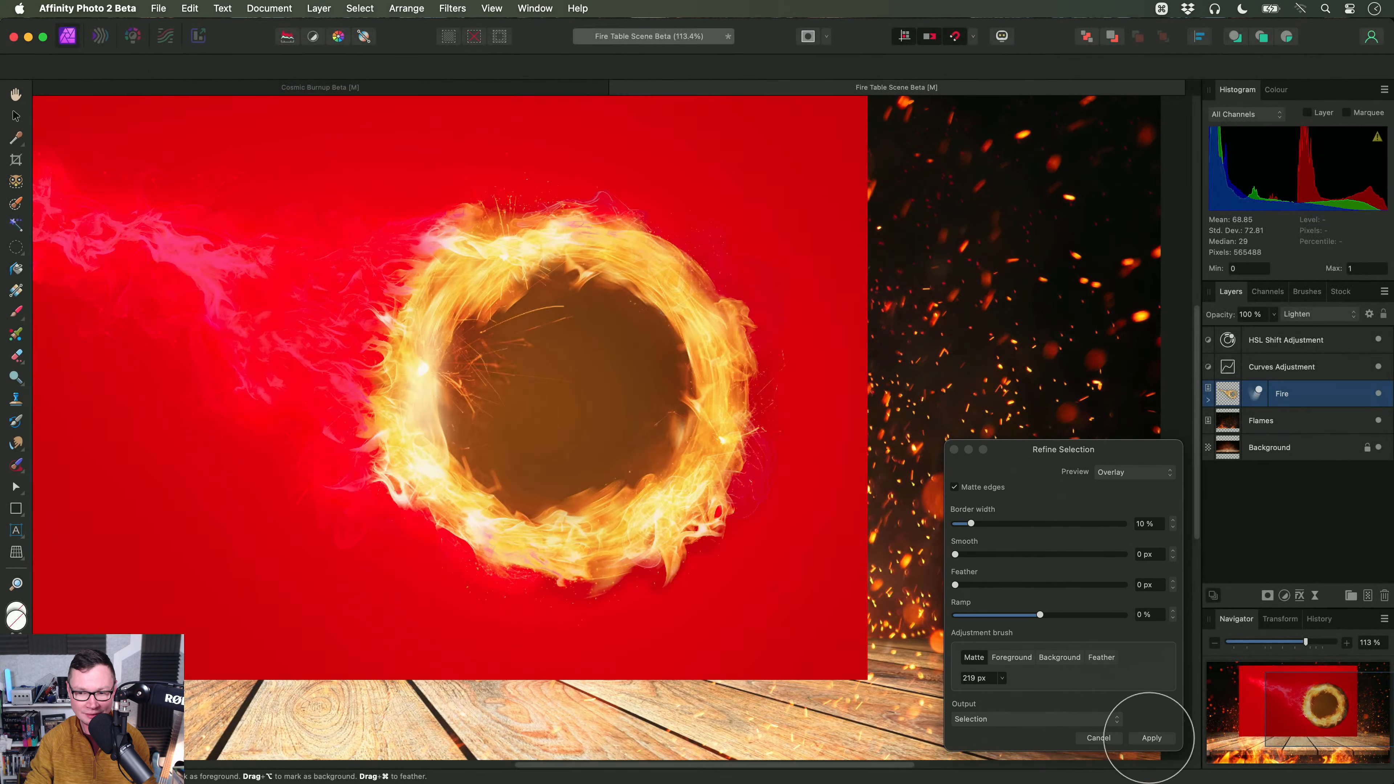
pyautogui.click(1152, 737)
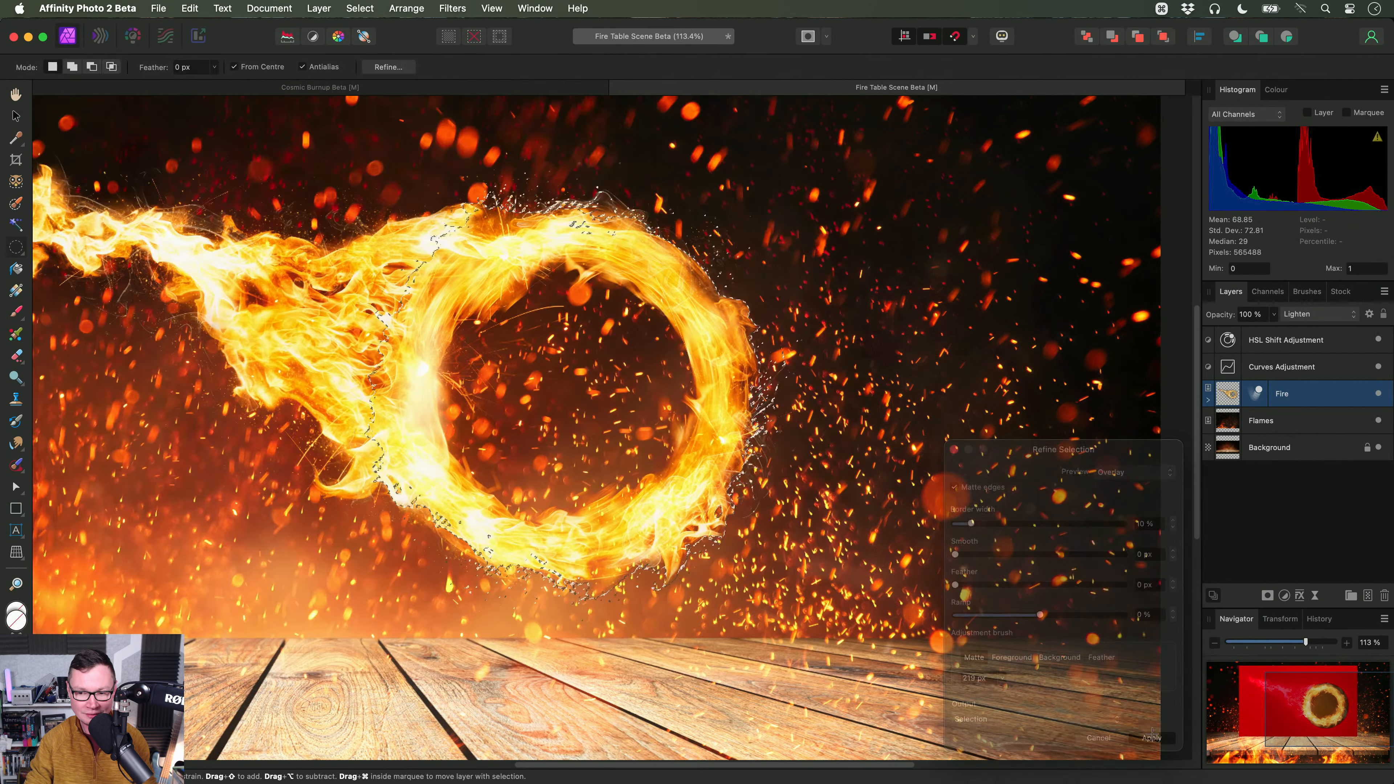
# Step: Duplicate the selected fire ring onto its own layer, clear the selection, and move the copy up and to the left
pyautogui.press('super+j')
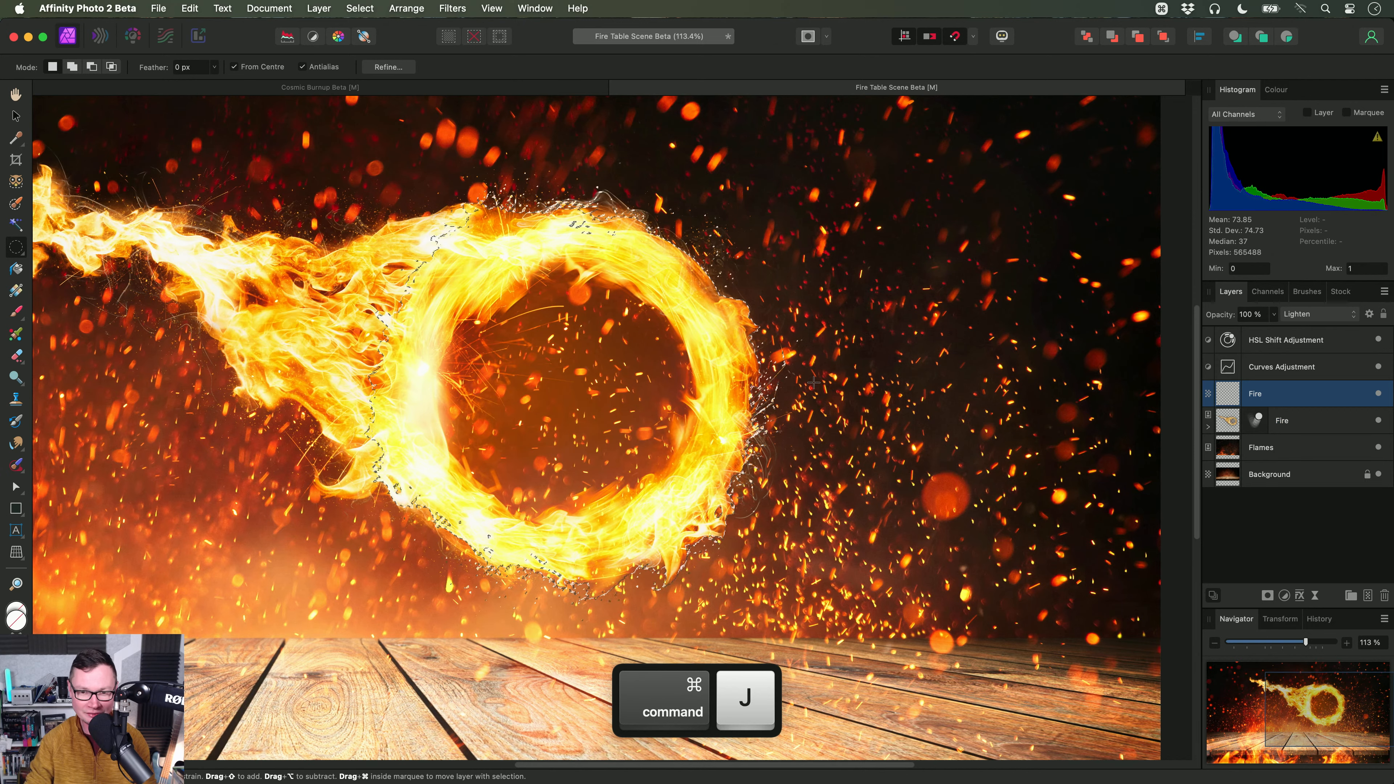
pyautogui.hscroll(-3, 739, 402)
pyautogui.hscroll(-3, 739, 402)
pyautogui.scroll(-1, 739, 402)
pyautogui.press('super+d')
pyautogui.press('v')
pyautogui.moveTo(848, 413); pyautogui.dragTo(630, 246)
# Step: Undo the move, the deselection and the duplication of the fire ring
pyautogui.scroll(-1, 770, 400)
pyautogui.press('super+z')
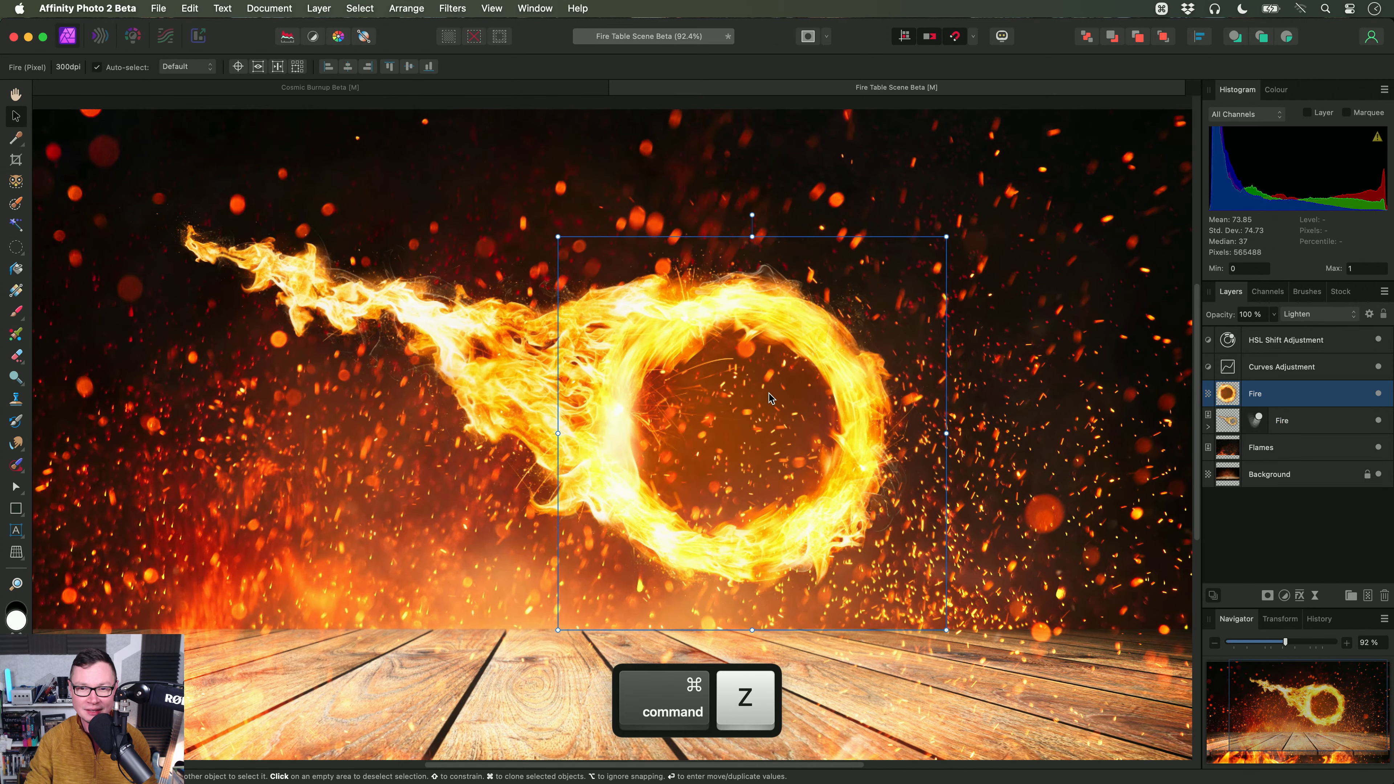
pyautogui.press('super+z')
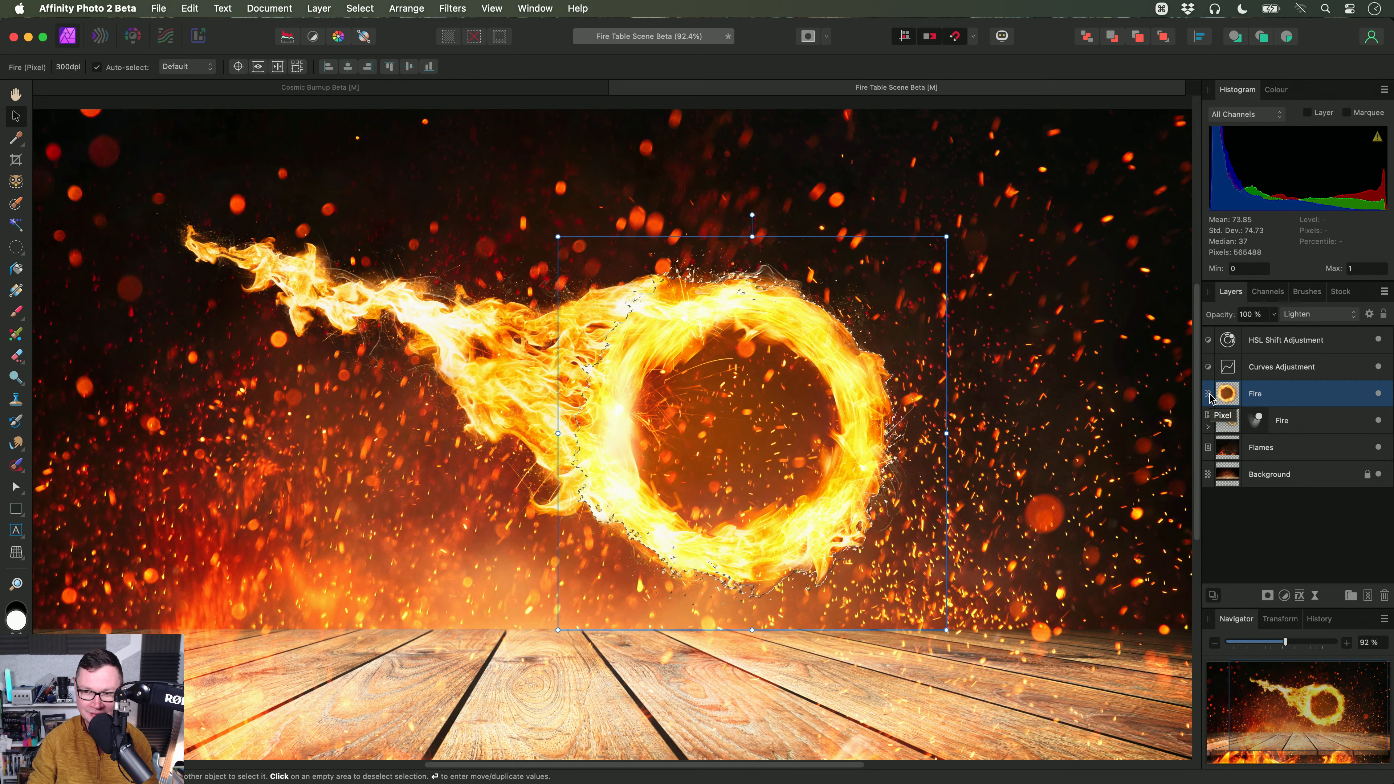
pyautogui.press('super+z')
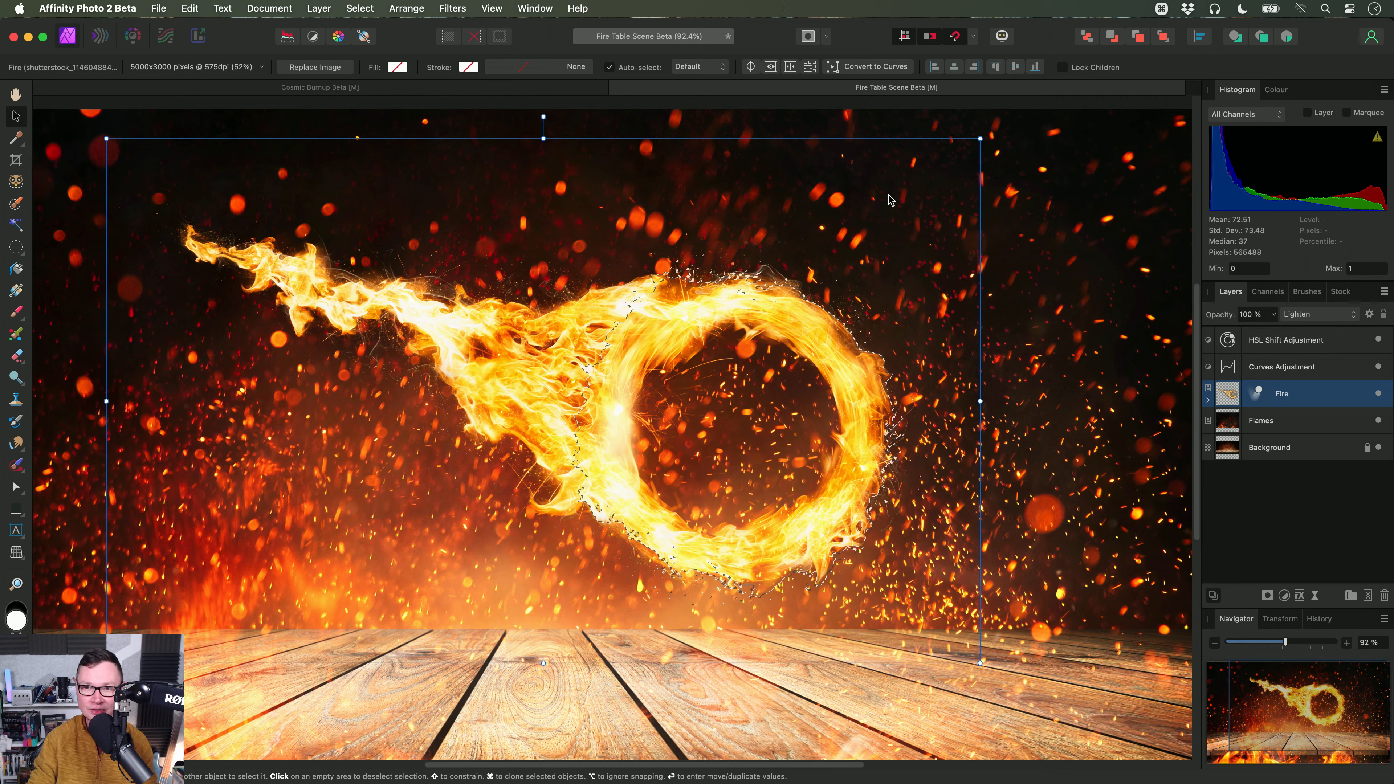
# Step: In the Assistant settings, set deleting selections from Image/RAW layers to Rasterise and delete, and duplicating them to Duplicate and mask
pyautogui.click(1003, 37)
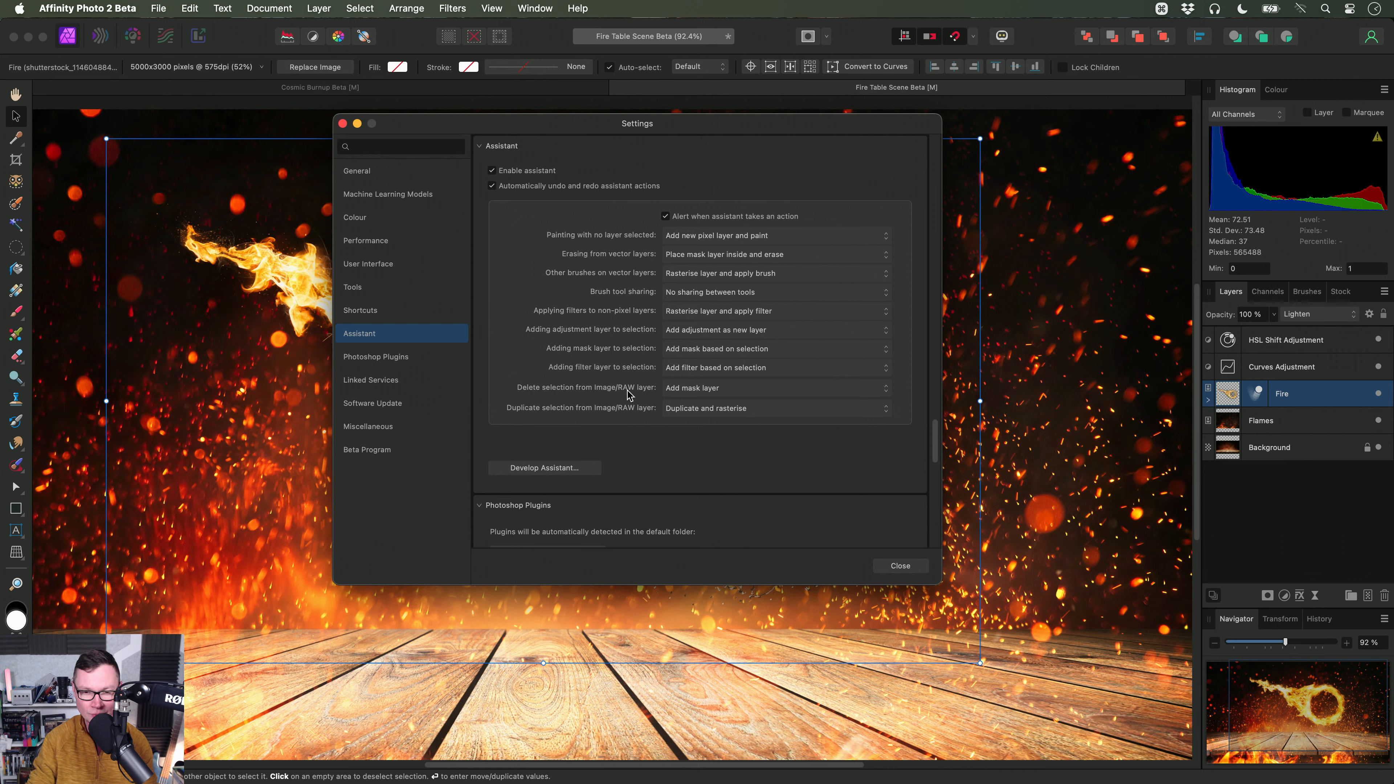
pyautogui.click(811, 393)
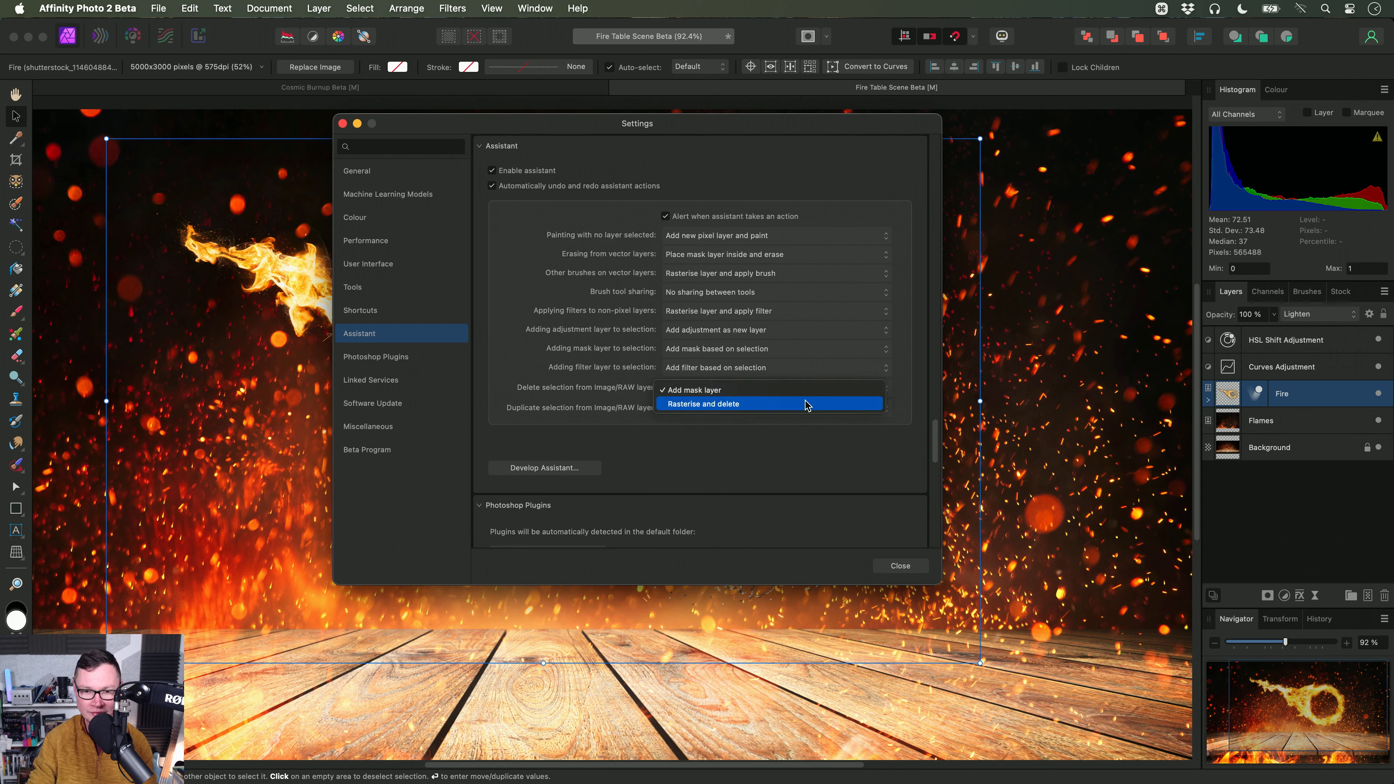
pyautogui.click(721, 406)
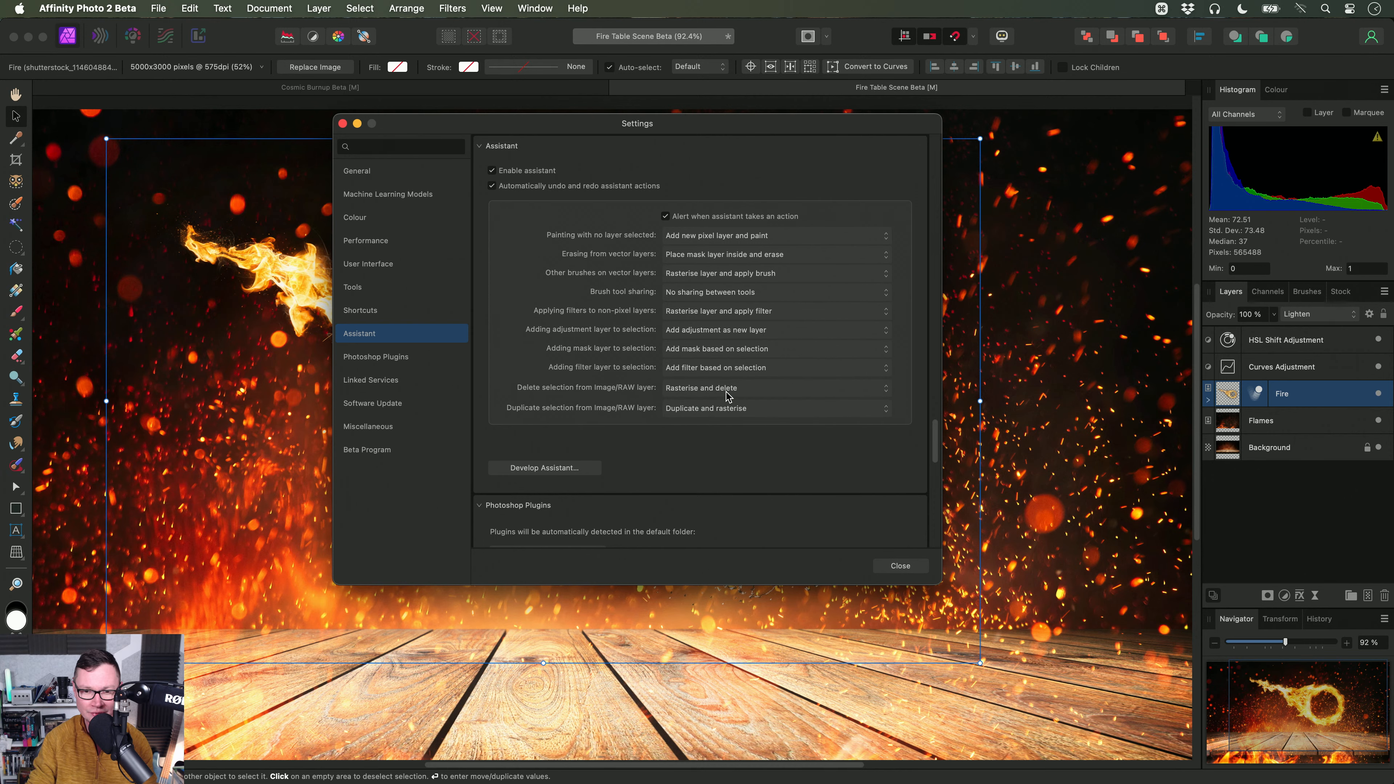
pyautogui.click(763, 409)
pyautogui.click(750, 412)
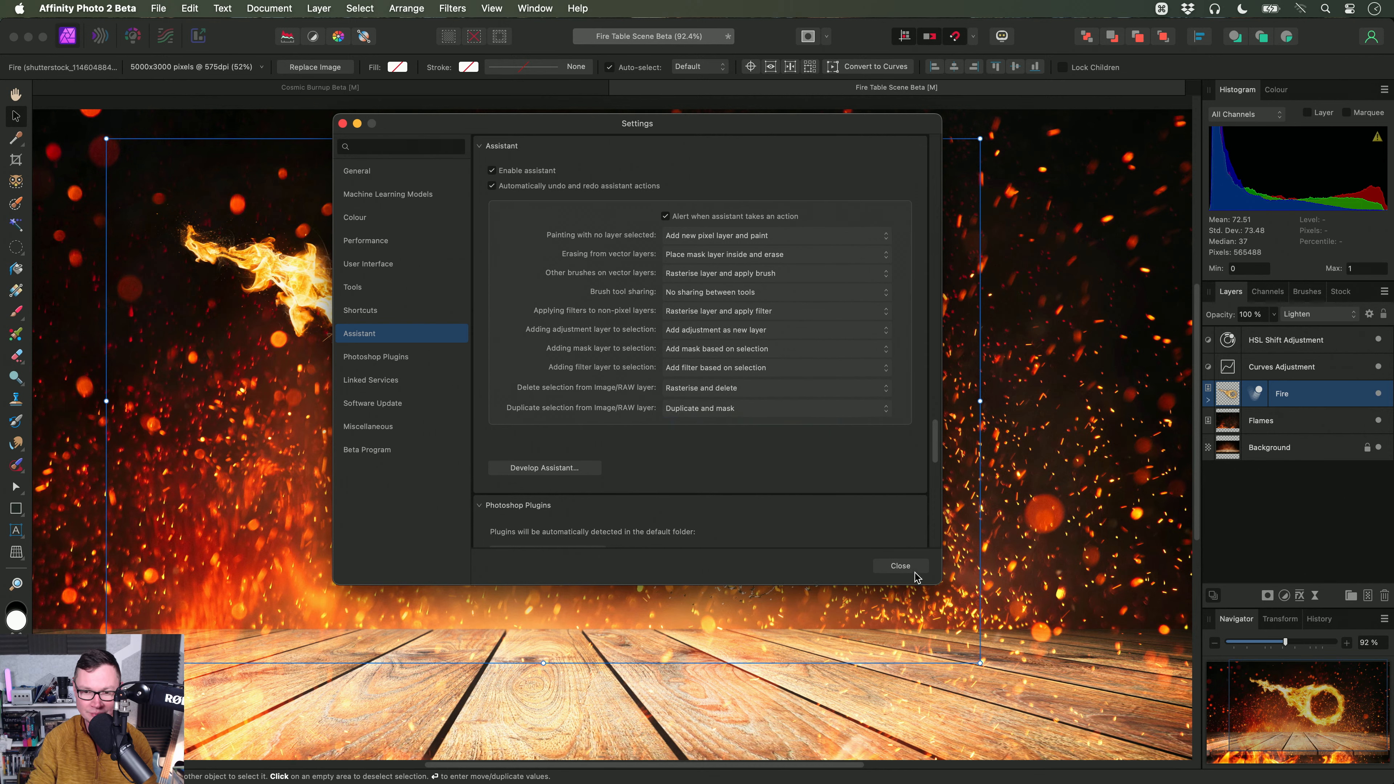
pyautogui.click(920, 571)
# Step: In the Cosmic Burnup Beta document, draw a freehand selection around the two floating rock chunks and delete them from the Destroyed Planet layer
pyautogui.click(536, 90)
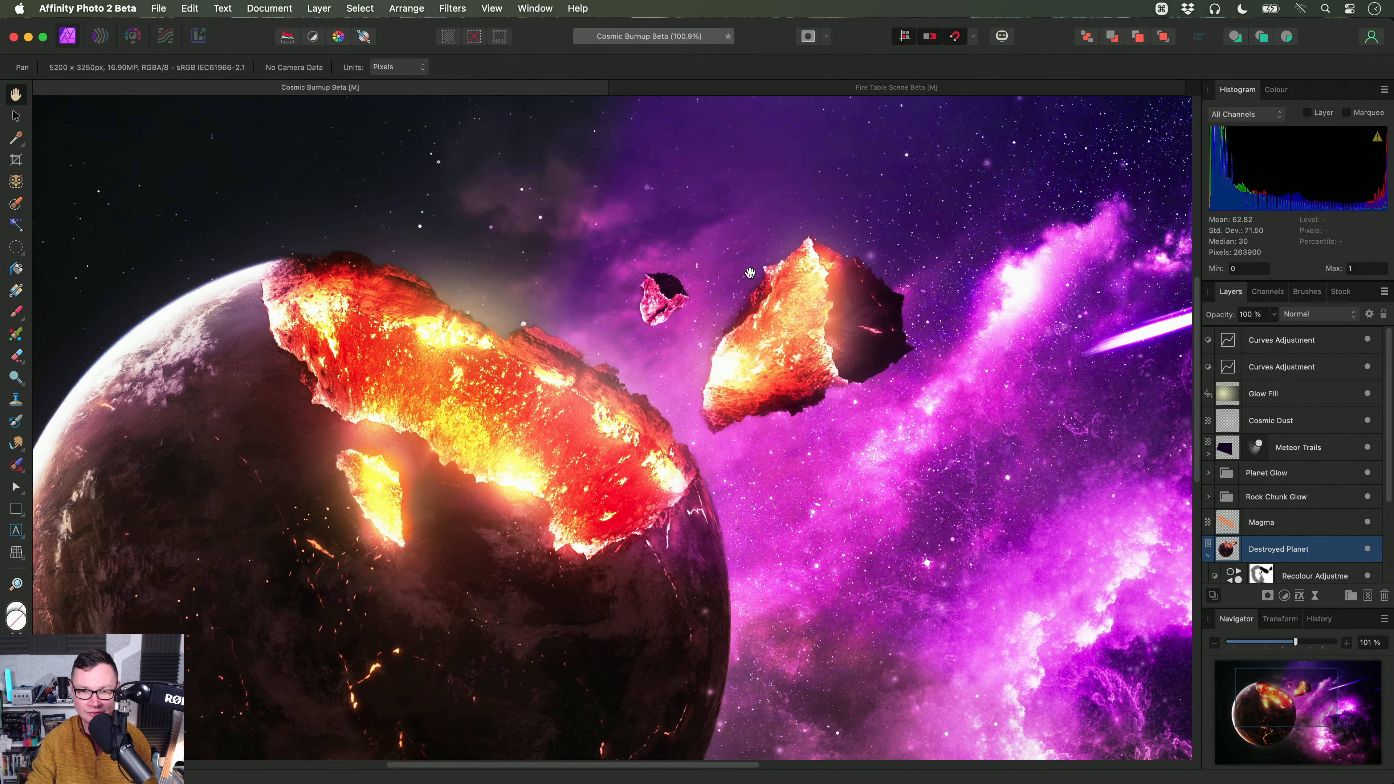
pyautogui.moveTo(815, 349); pyautogui.dragTo(703, 395)
pyautogui.keyDown('alt'); pyautogui.scroll(3, 703, 396); pyautogui.keyUp('alt')
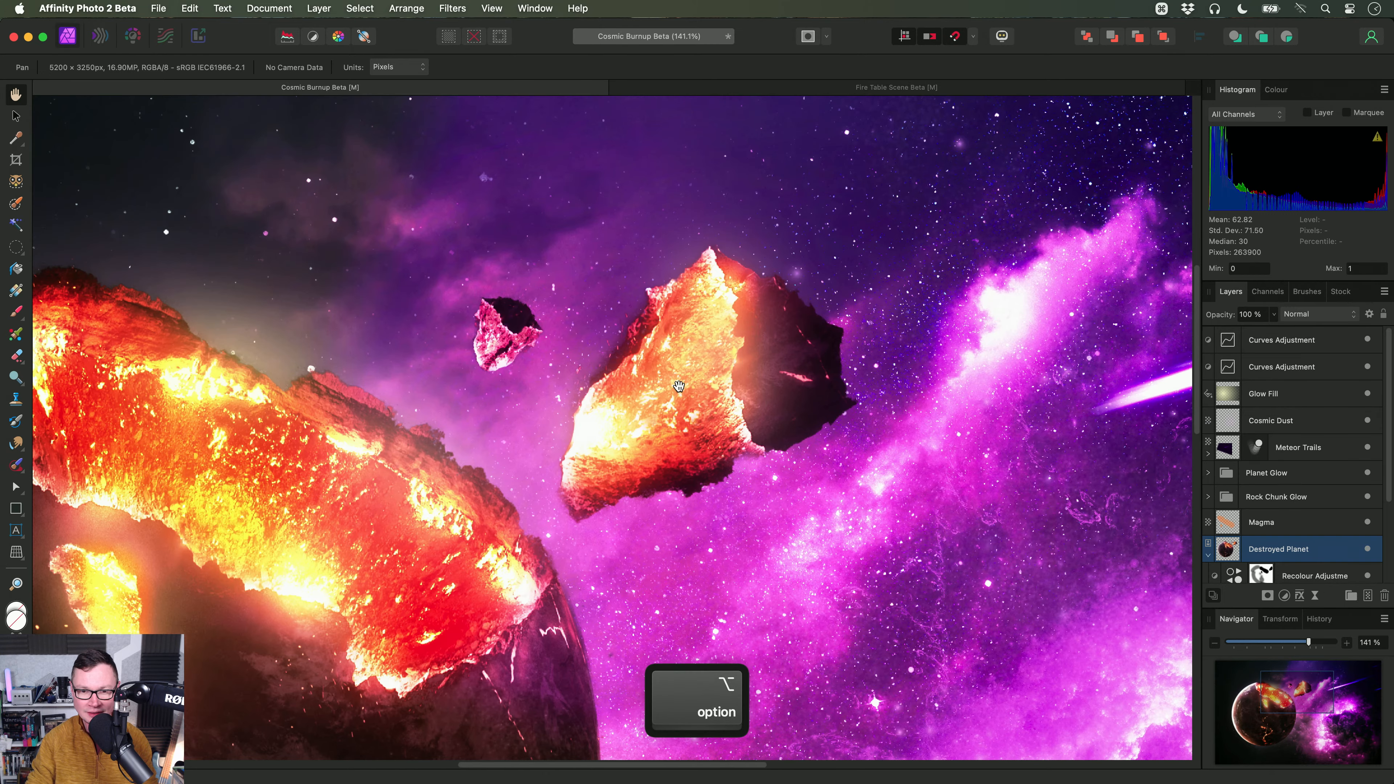
pyautogui.click(11, 254)
pyautogui.click(82, 319)
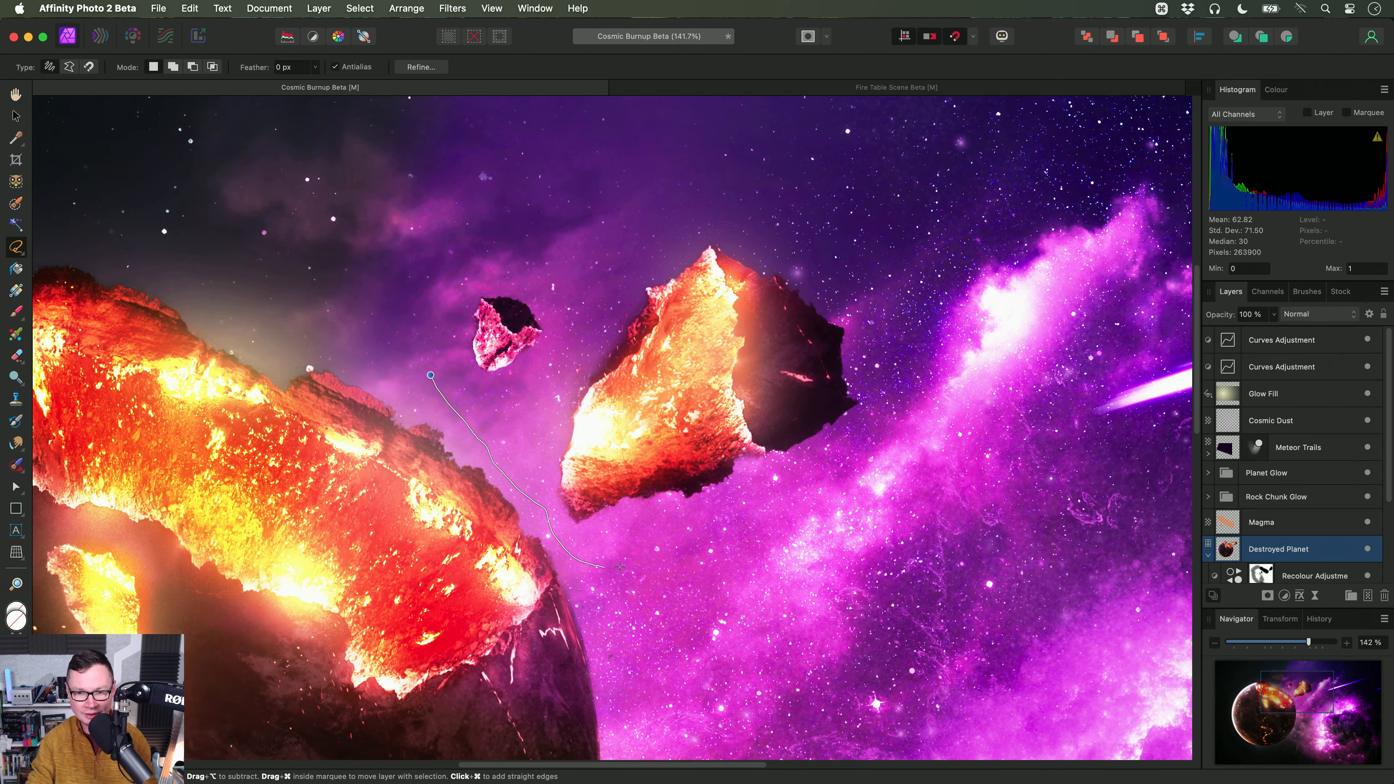
pyautogui.moveTo(538, 216); pyautogui.dragTo(422, 324)
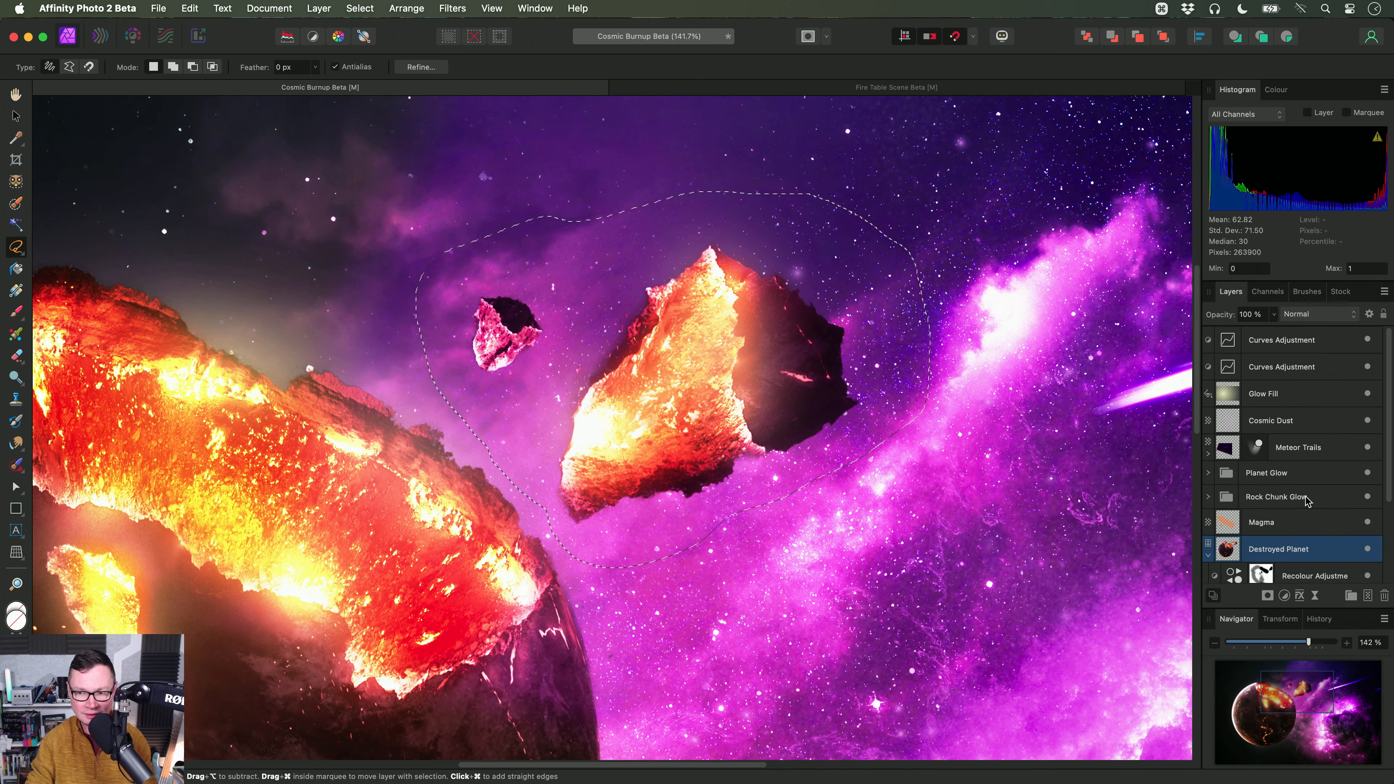
pyautogui.scroll(-3, 1277, 489)
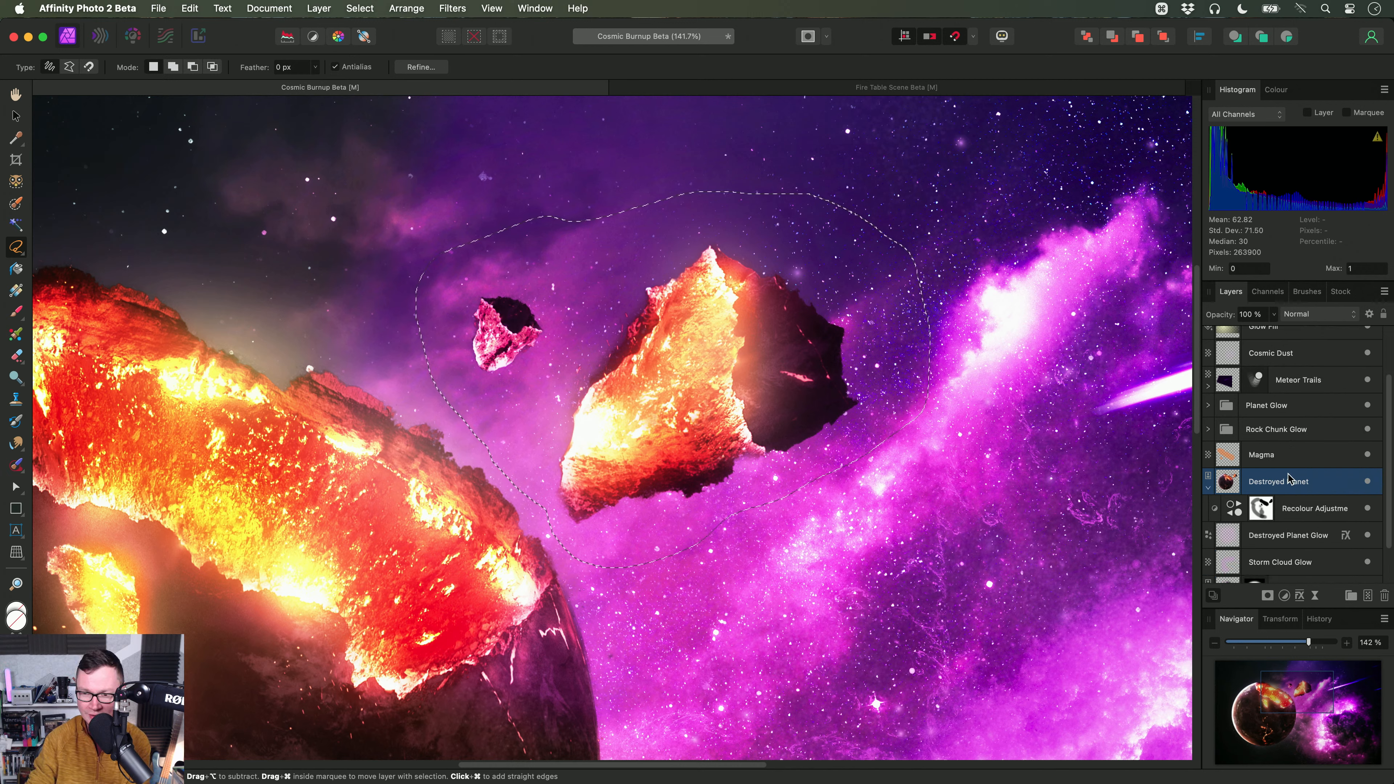
pyautogui.press('Delete')
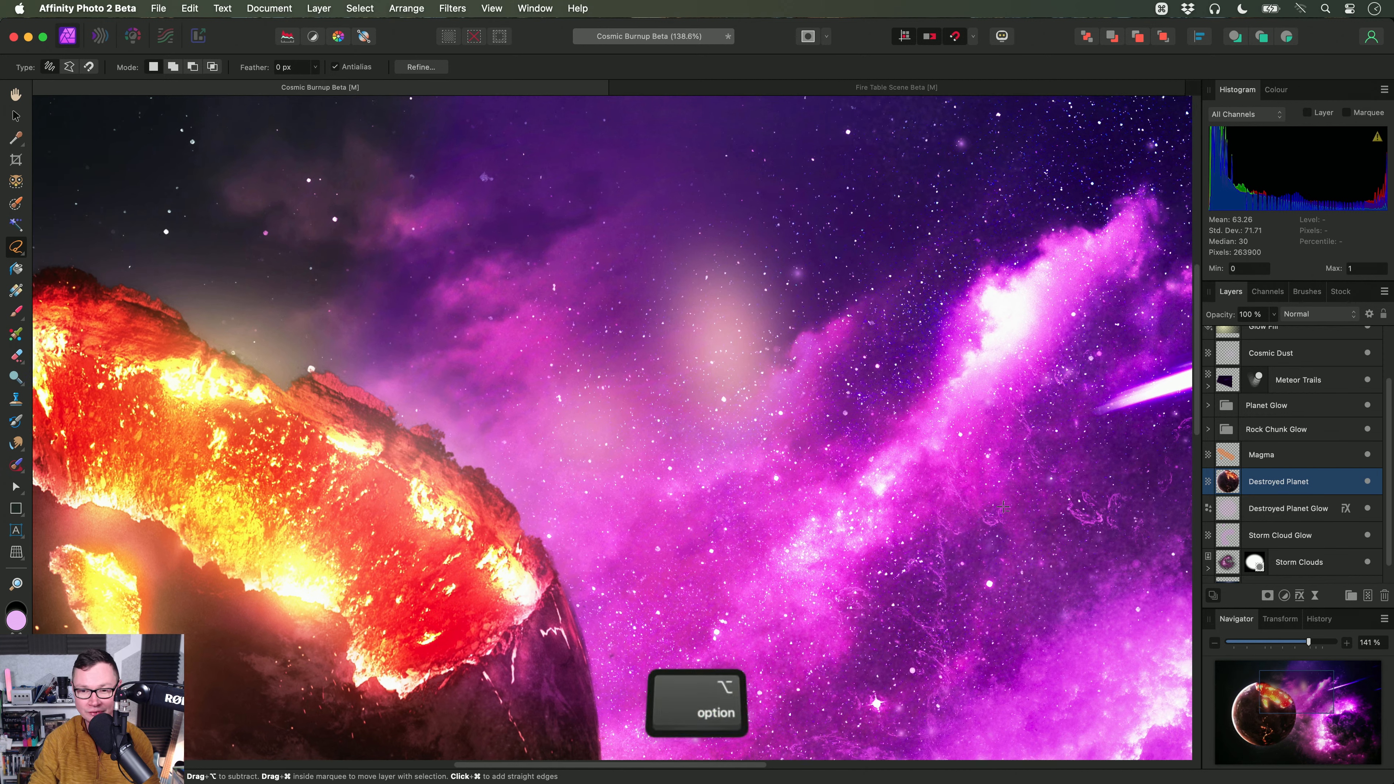
# Step: Undo the deletion of the rock chunks and clear the selection
pyautogui.scroll(-2, 1015, 474)
pyautogui.press('super+z')
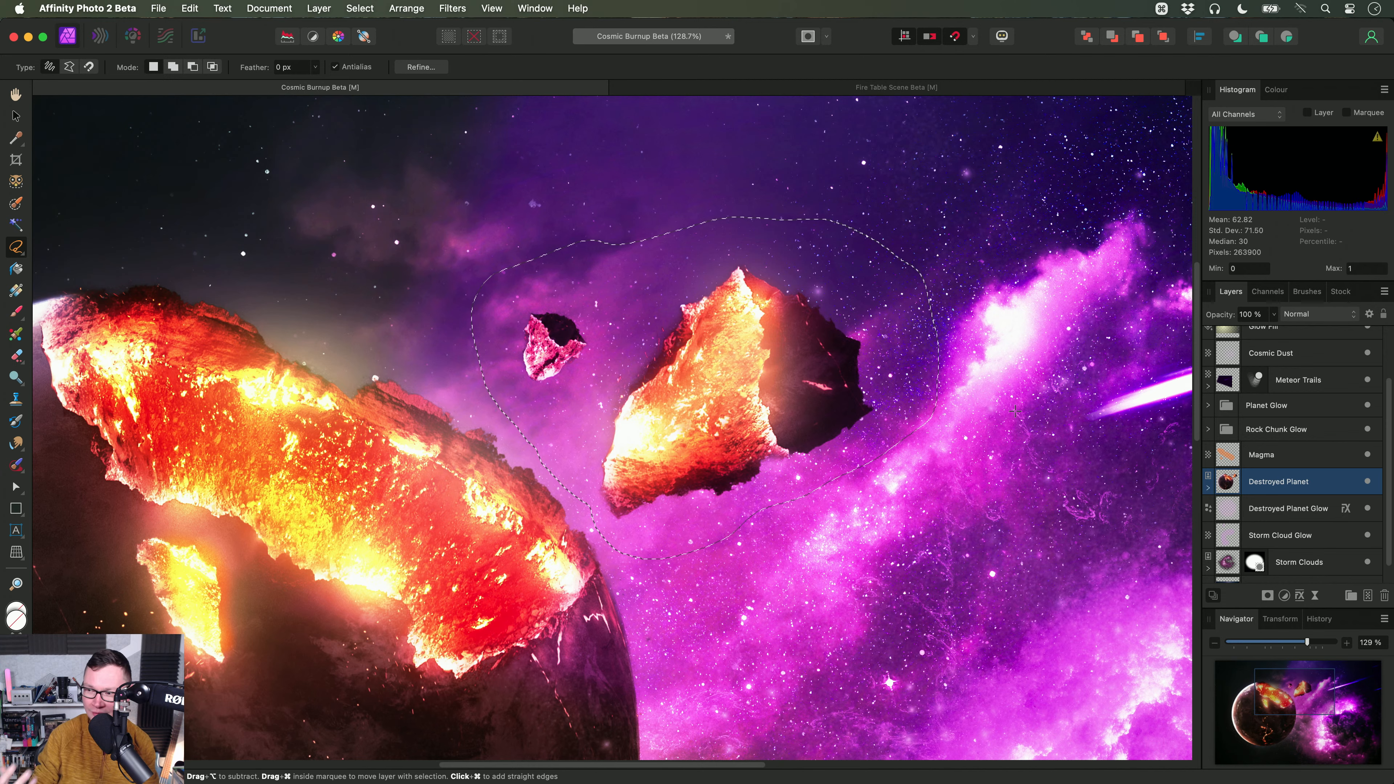
pyautogui.scroll(-2, 1014, 411)
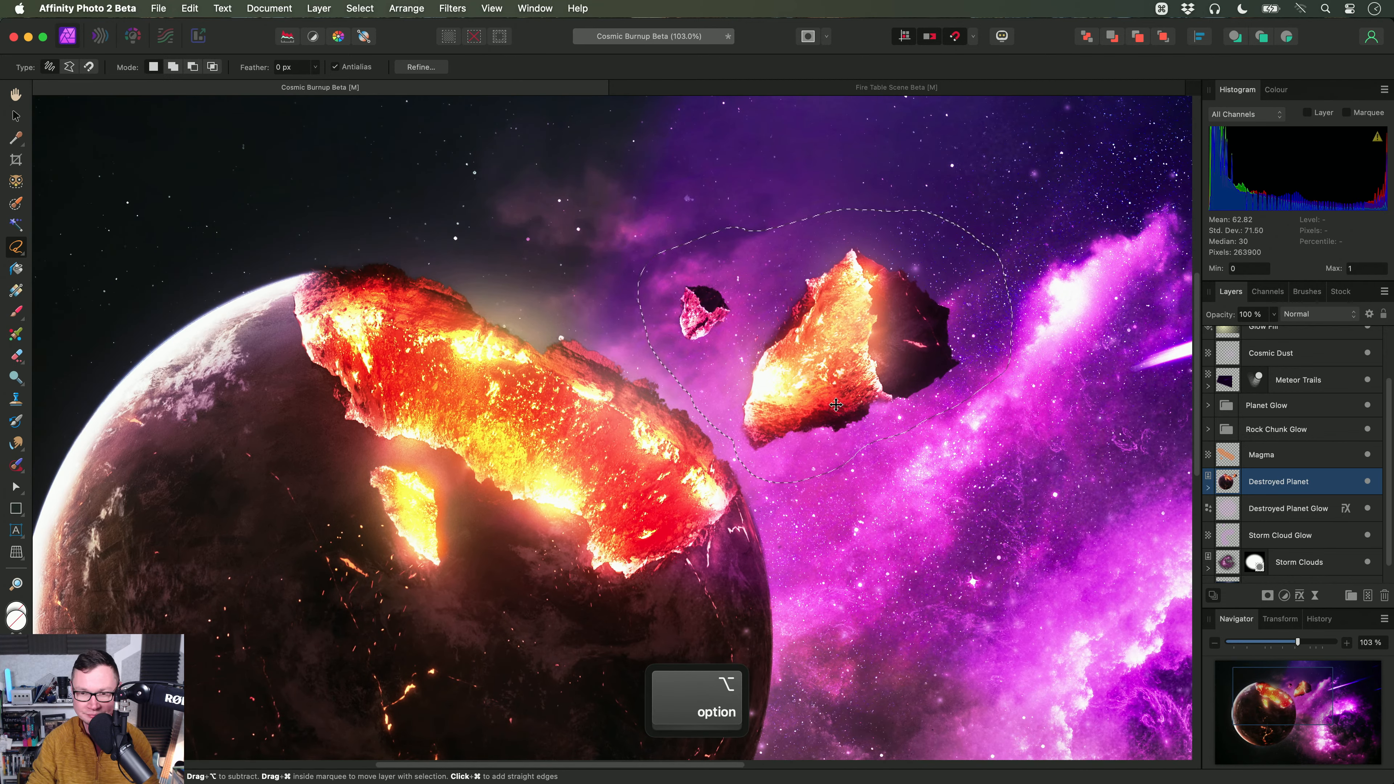
pyautogui.press('cmd+d')
# Step: In the Fire Table Scene Beta document, duplicate the selected fire ring to a masked layer and clear the selection
pyautogui.click(896, 87)
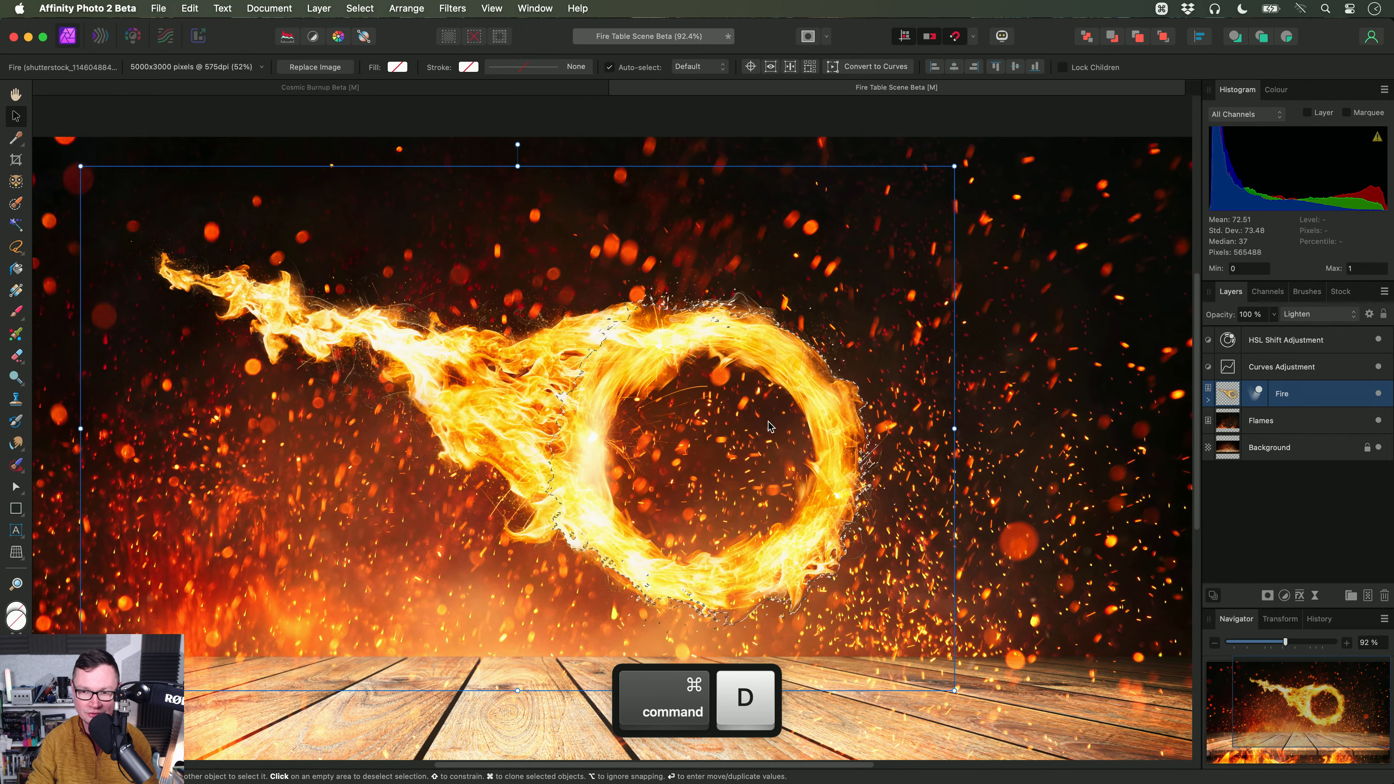
pyautogui.scroll(2, 769, 426)
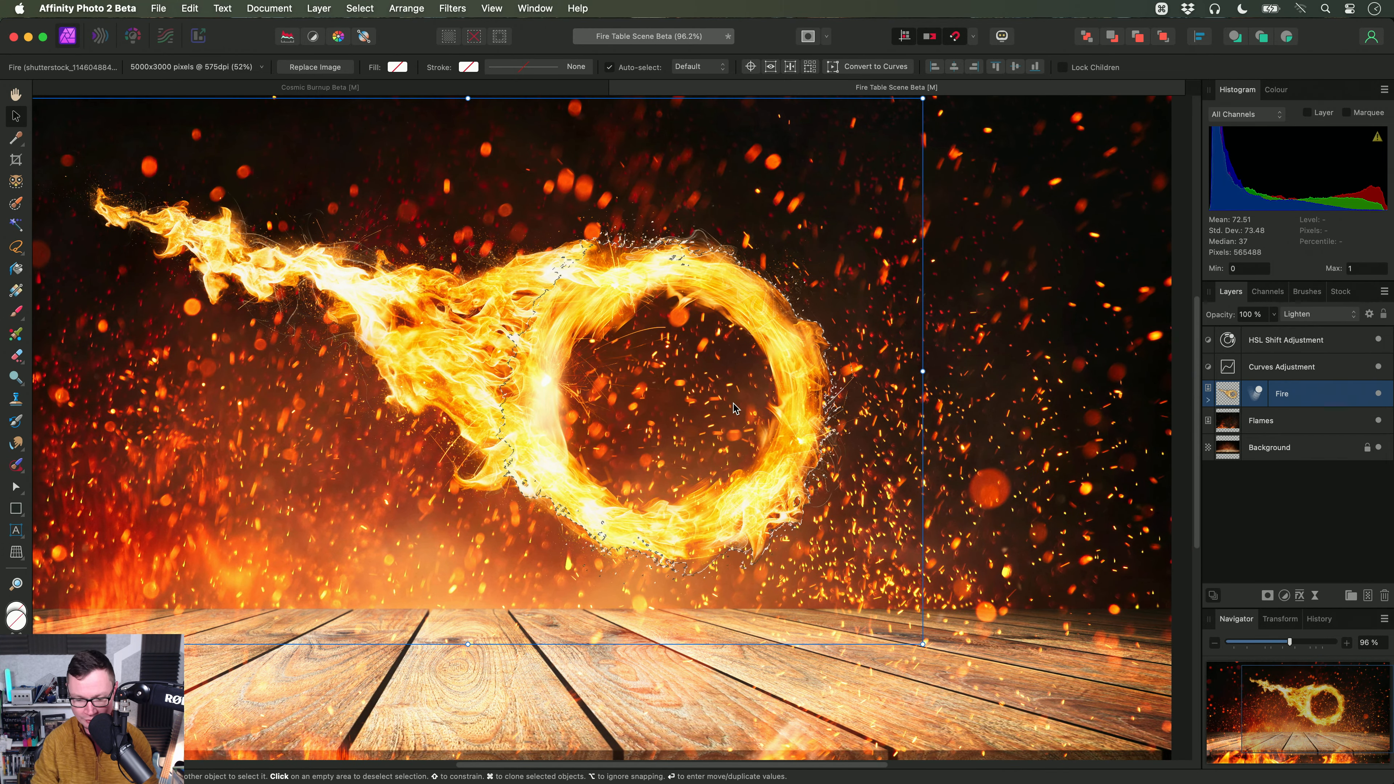
pyautogui.press('super+j')
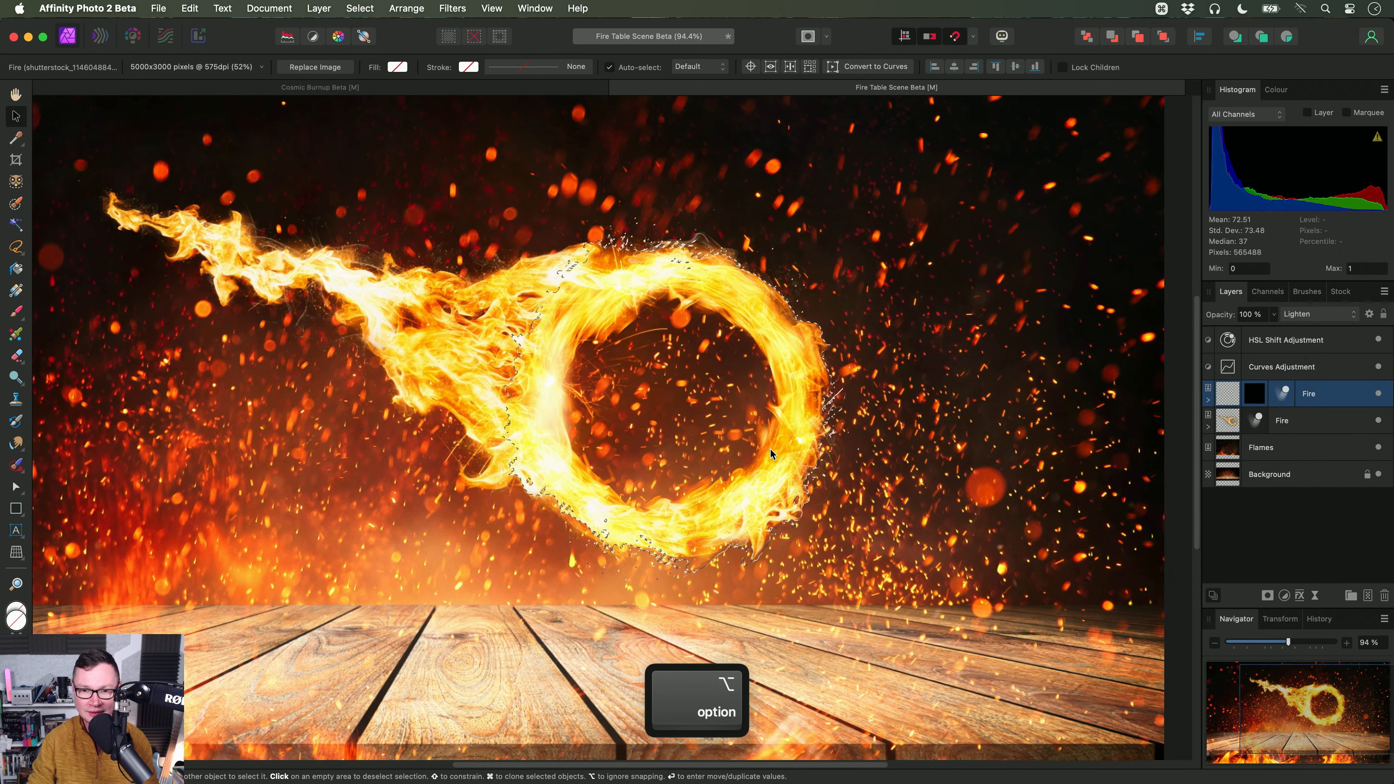
pyautogui.scroll(-1, 736, 338)
pyautogui.press('super+d')
# Step: Expand the duplicated Fire layer to show its mask and move the ring down and to the left of the original
pyautogui.click(1209, 401)
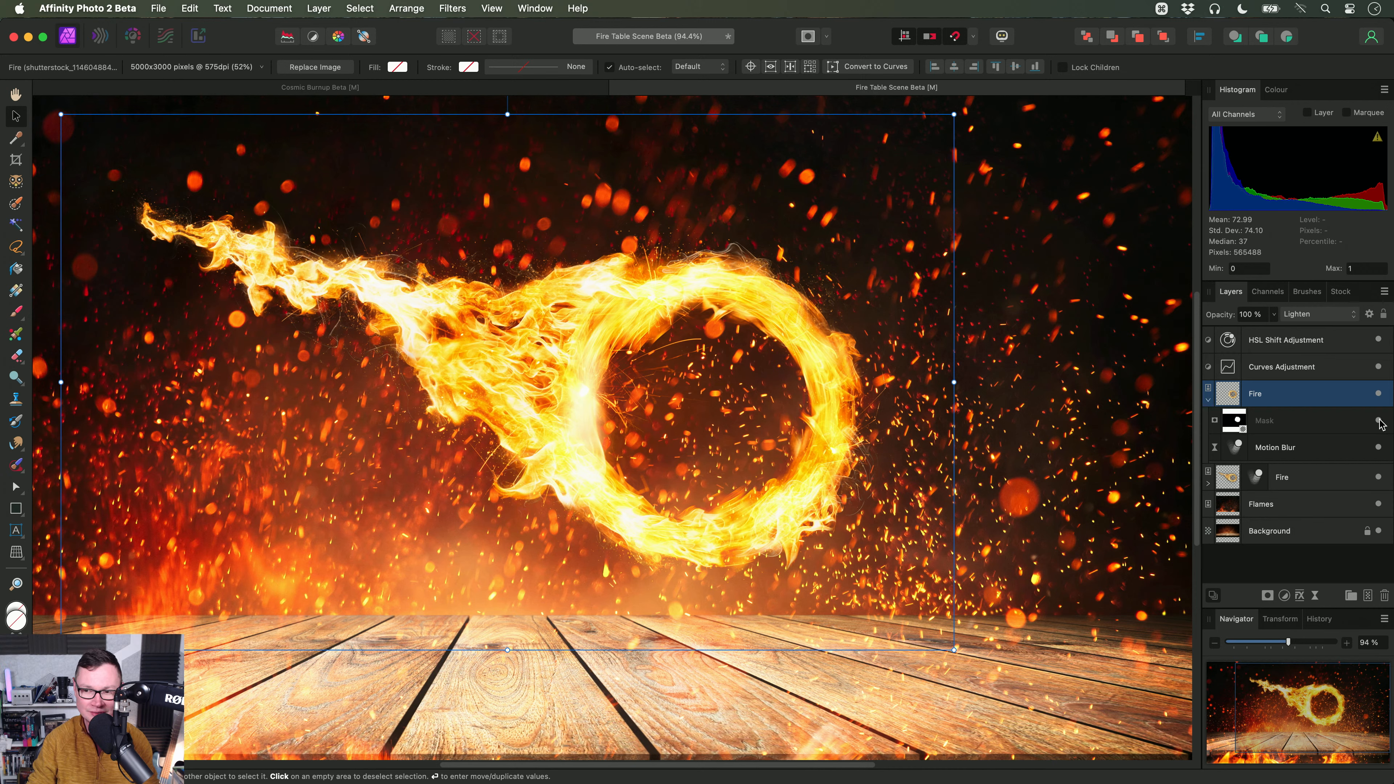
pyautogui.scroll(-5, 648, 386)
pyautogui.moveTo(715, 366); pyautogui.dragTo(505, 454)
pyautogui.moveTo(506, 453); pyautogui.dragTo(722, 383)
pyautogui.scroll(3, 764, 437)
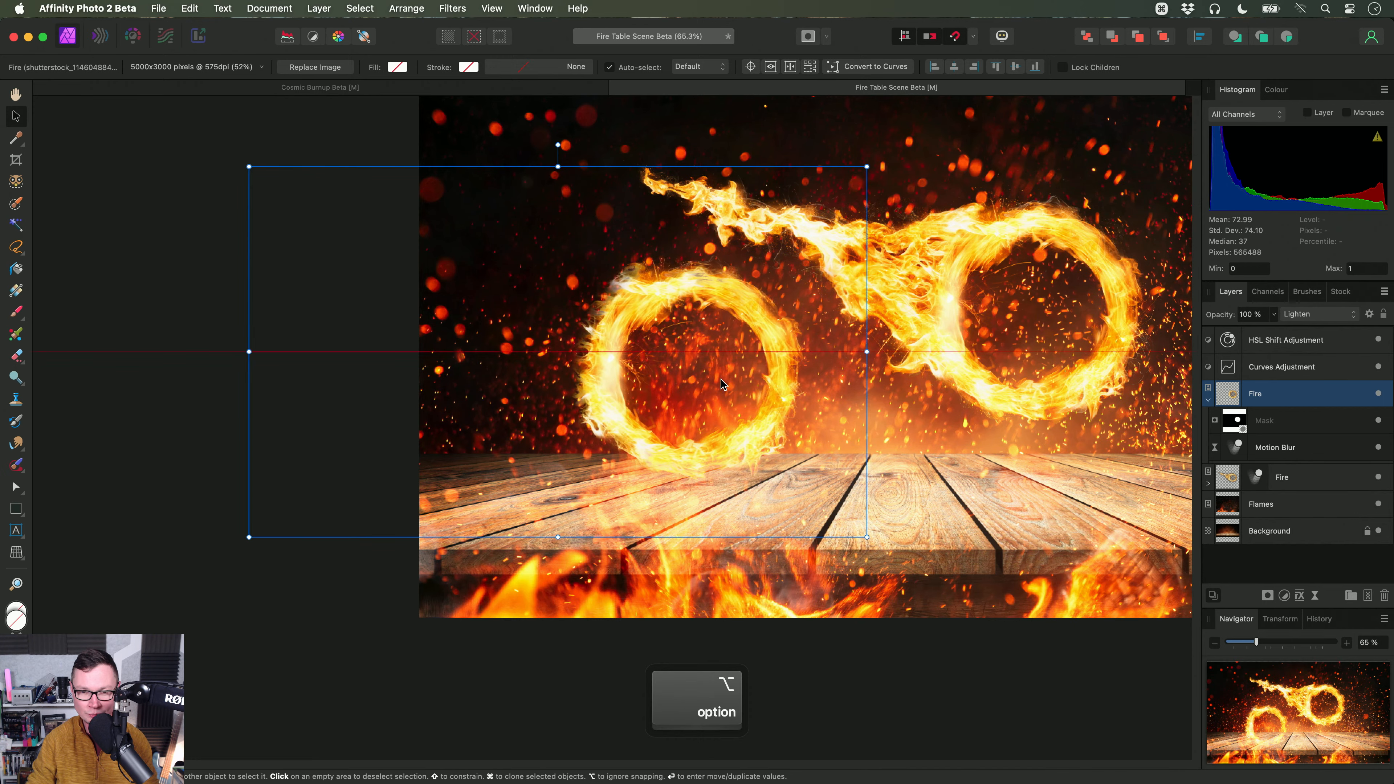
pyautogui.scroll(3, 722, 383)
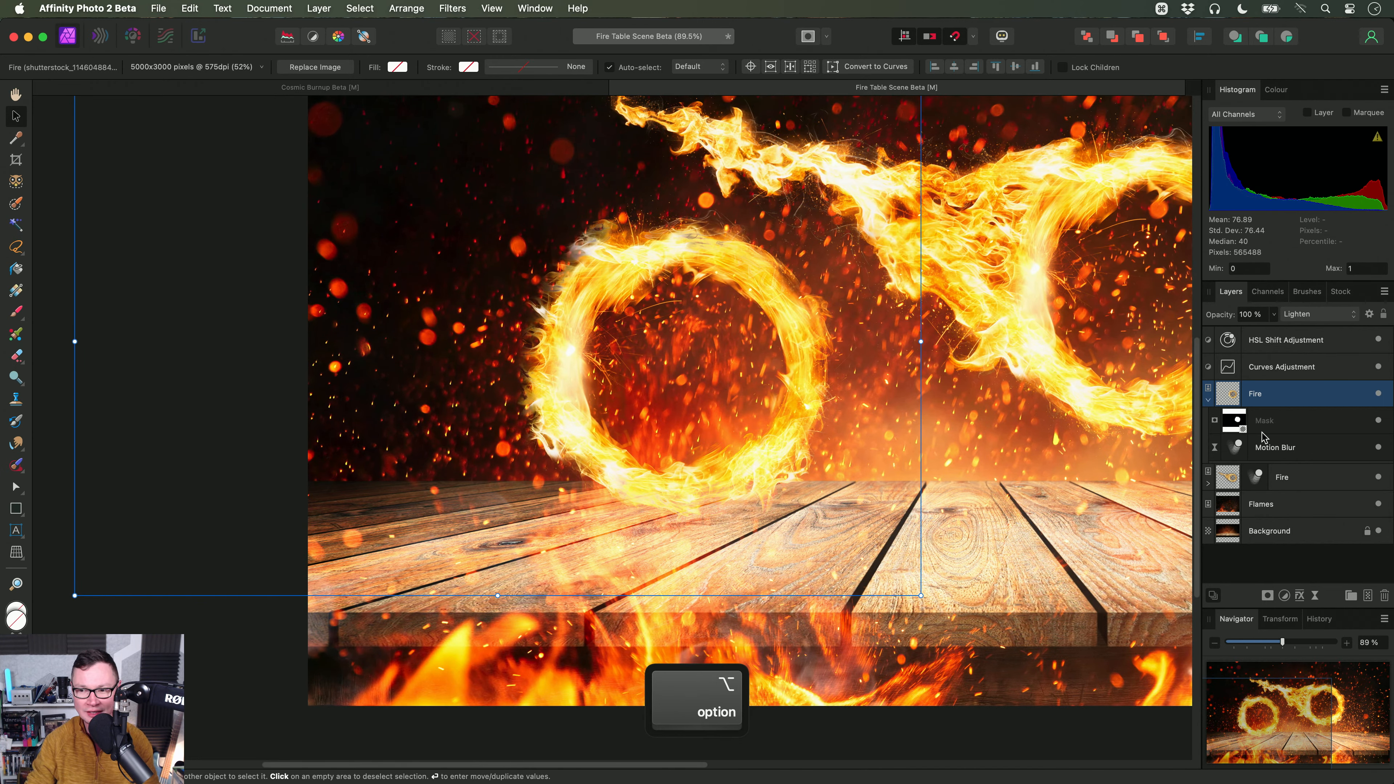
# Step: Turn off the duplicate's mask, shift the unmasked fire slightly right and down, and turn the mask back on
pyautogui.click(1378, 421)
pyautogui.moveTo(528, 356); pyautogui.dragTo(632, 383)
pyautogui.click(1379, 421)
# Step: Delete the duplicated Fire layer and fit the whole fire scene in the view
pyautogui.scroll(-3, 678, 438)
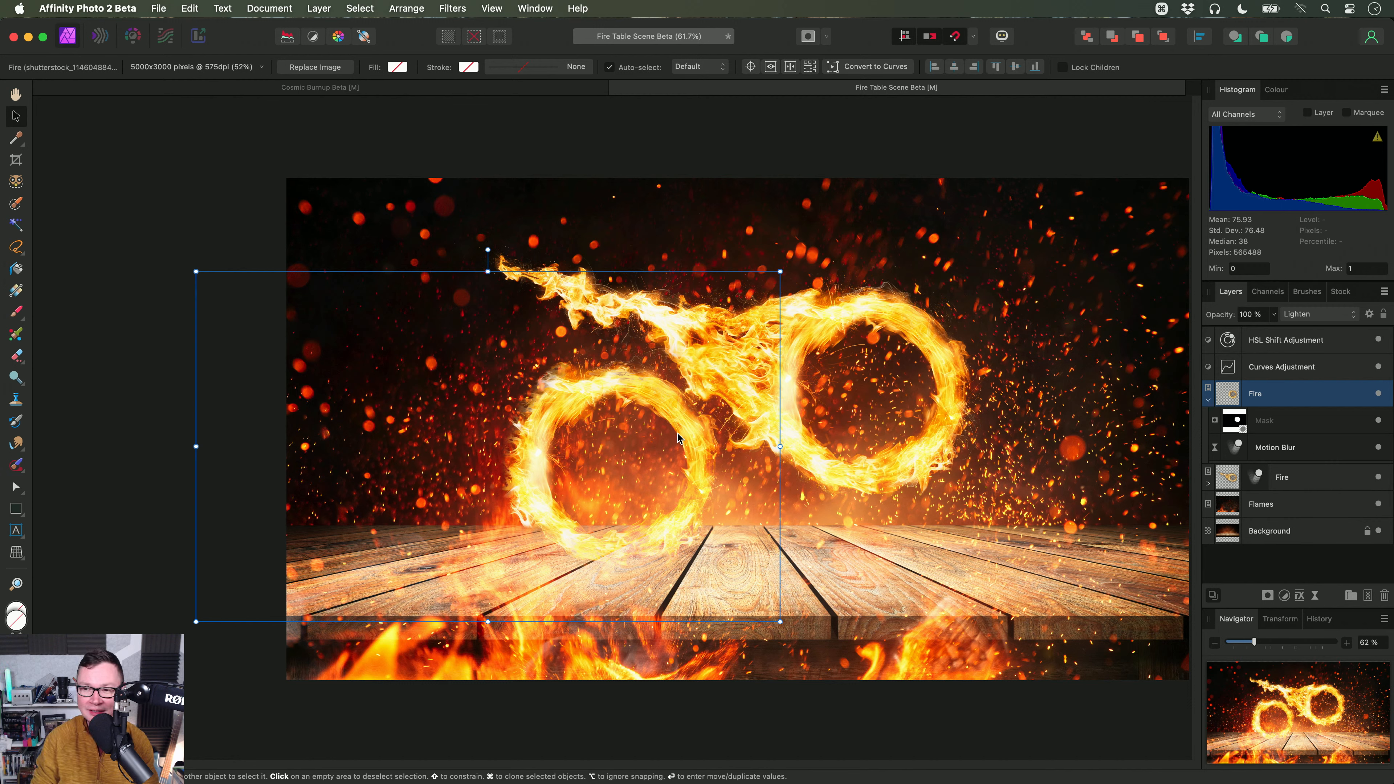
pyautogui.press('Delete')
pyautogui.press('h')
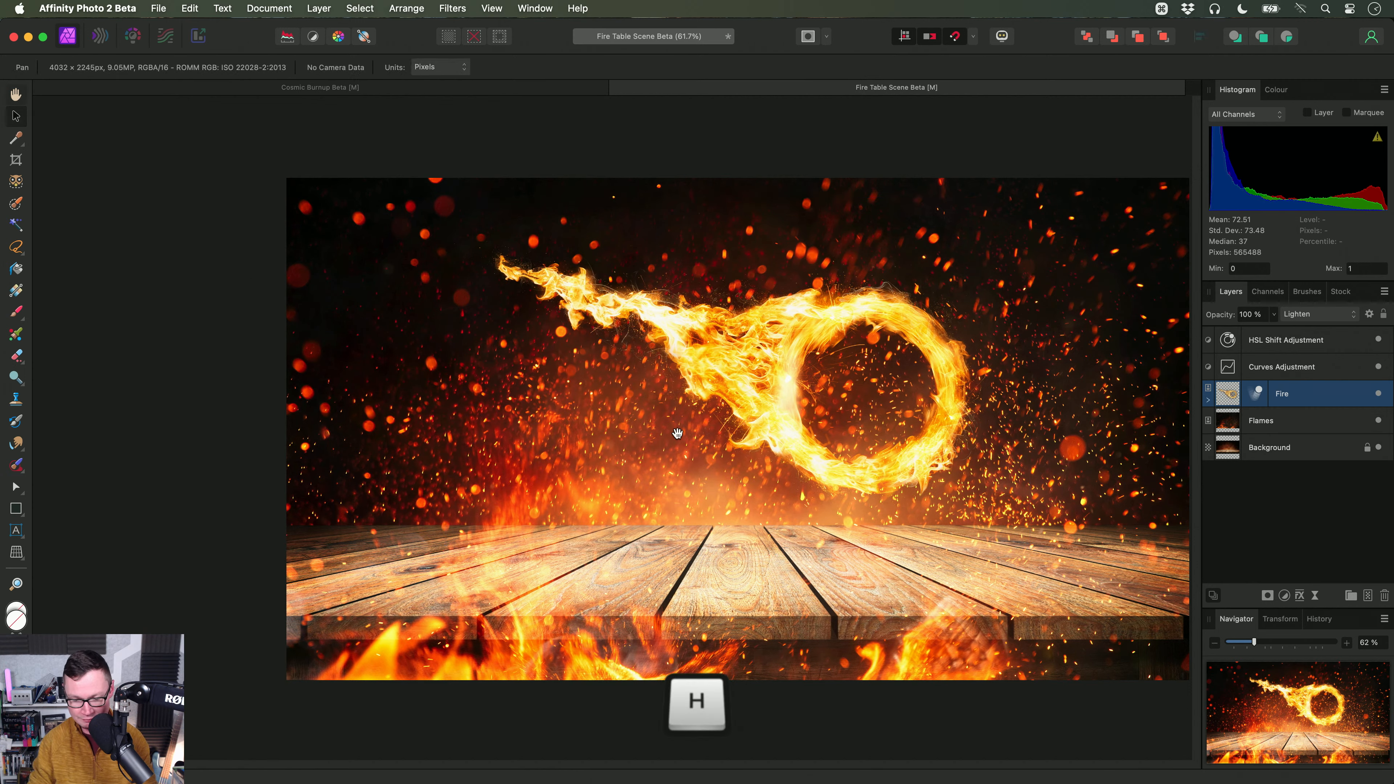
pyautogui.press('super+0')
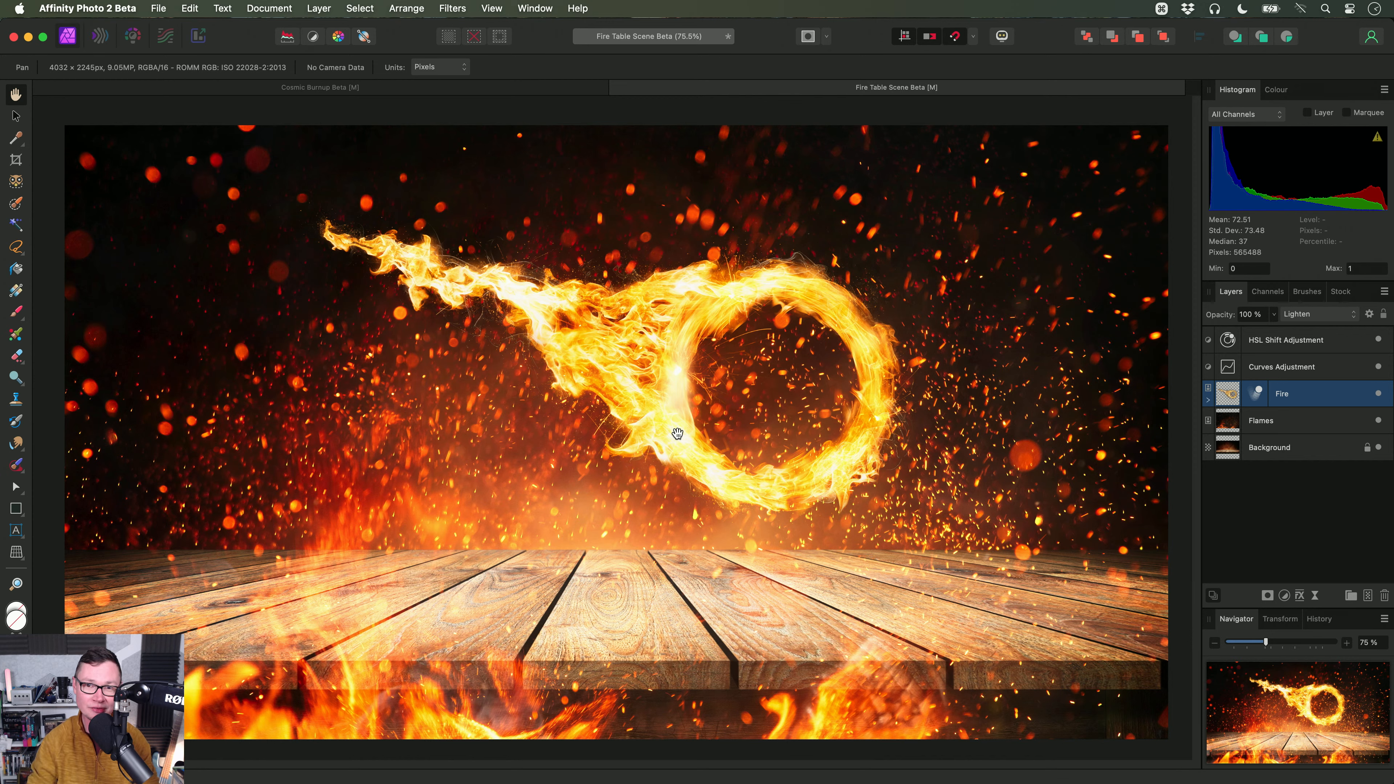
# Step: Close both open beta documents without saving
pyautogui.press('super+w')
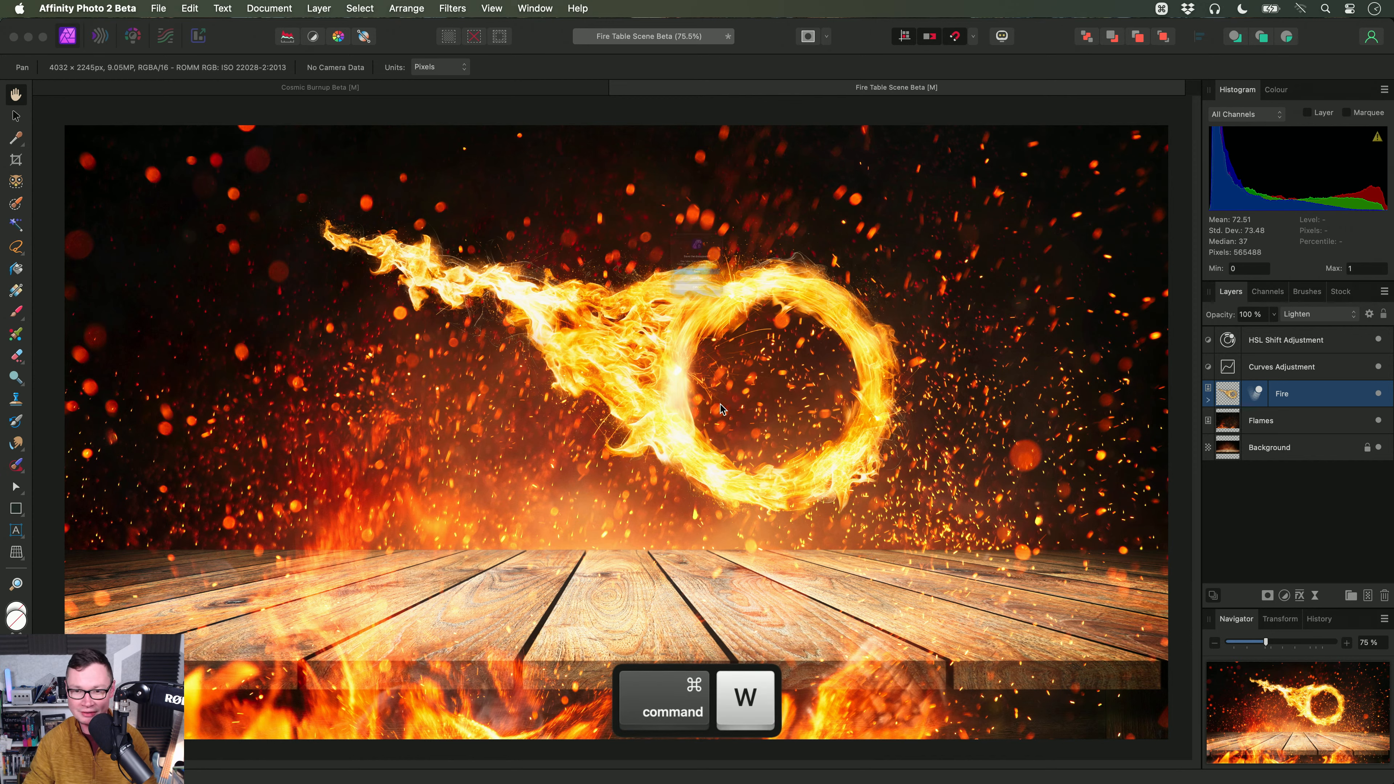
pyautogui.click(731, 317)
pyautogui.press('super+w')
pyautogui.click(731, 317)
# Step: Switch to Affinity Photo 2 and close both open release documents without saving
pyautogui.press('super+Tab')
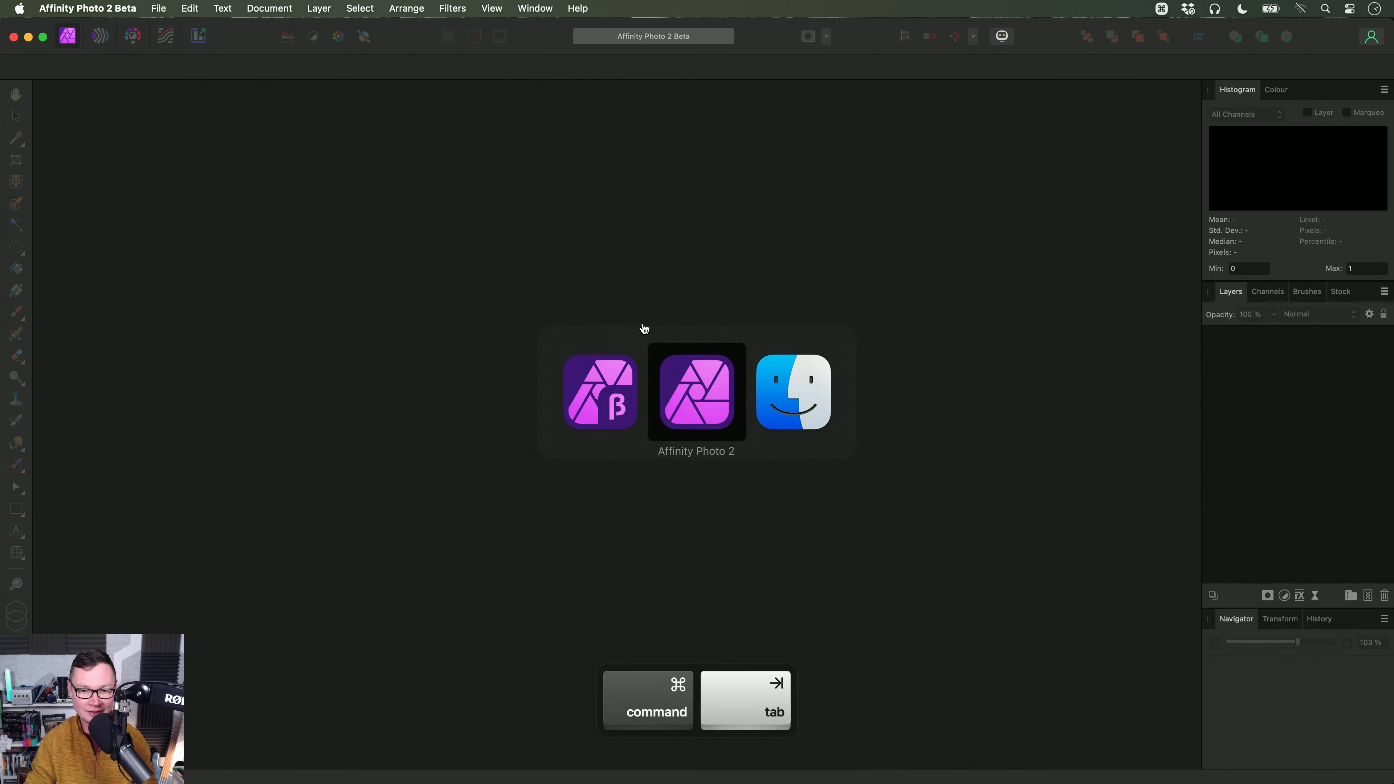
pyautogui.press('super+w')
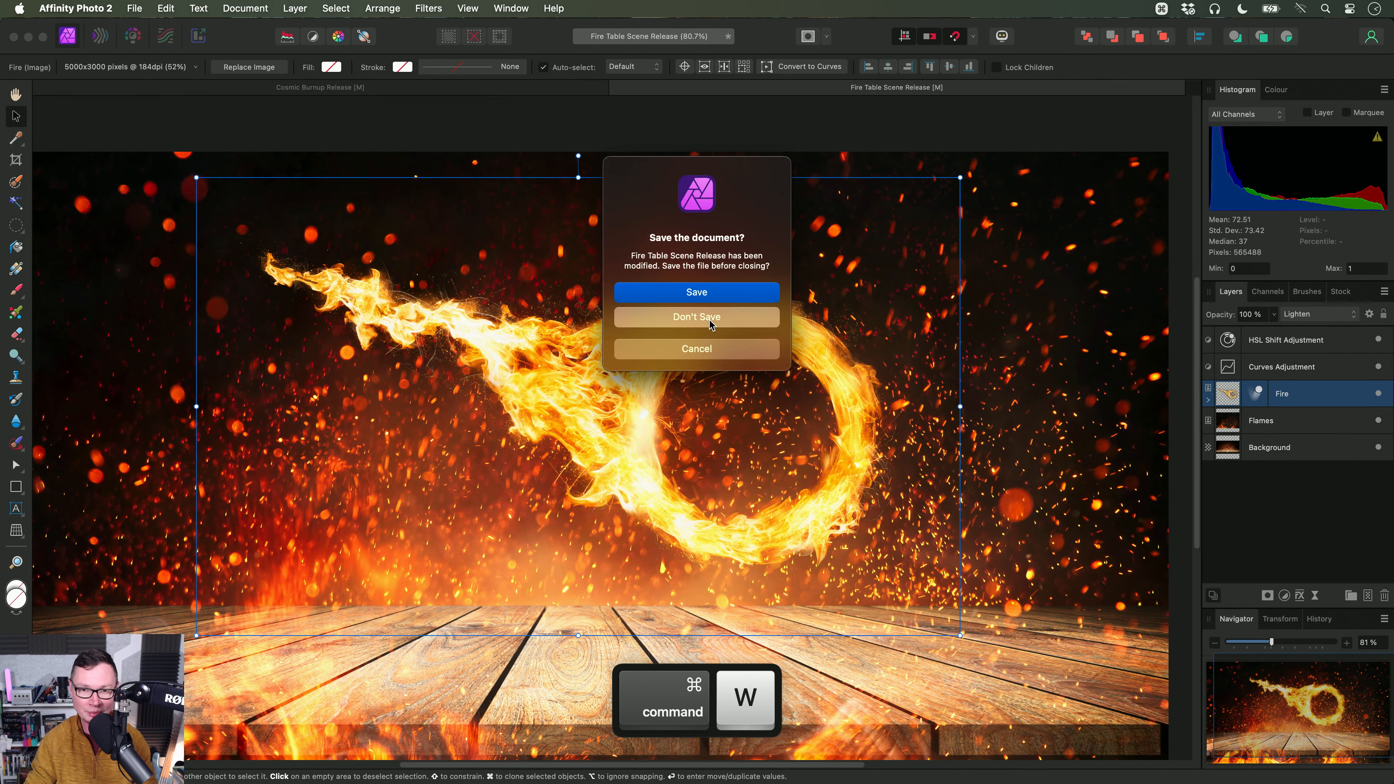
pyautogui.click(705, 324)
pyautogui.press('super+w')
pyautogui.click(694, 322)
# Step: Switch to Finder, enter the "02. Merge Down and Merge Selected" folder and open AE28 003 Release.afphoto in Affinity Photo 2
pyautogui.press('super+Tab')
pyautogui.press('super+Tab')
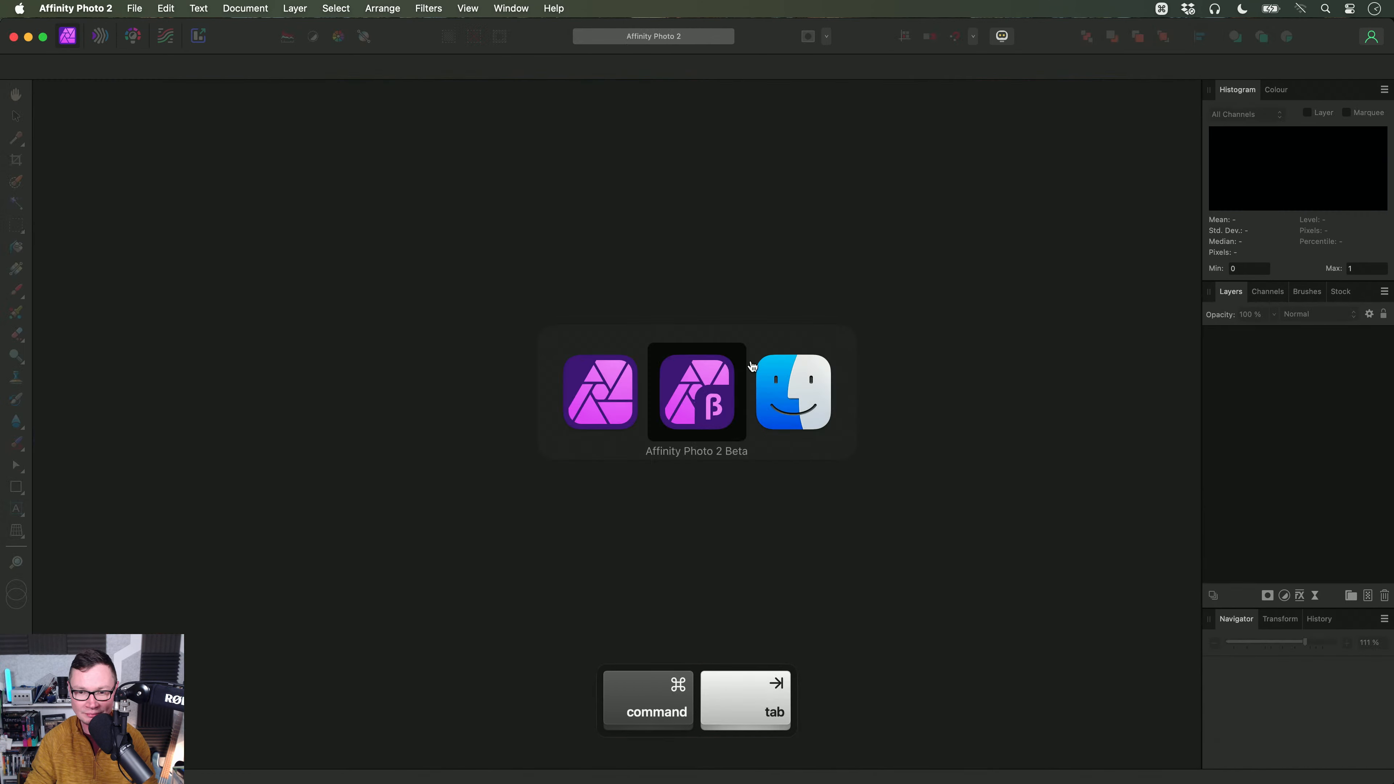
pyautogui.doubleClick(527, 176)
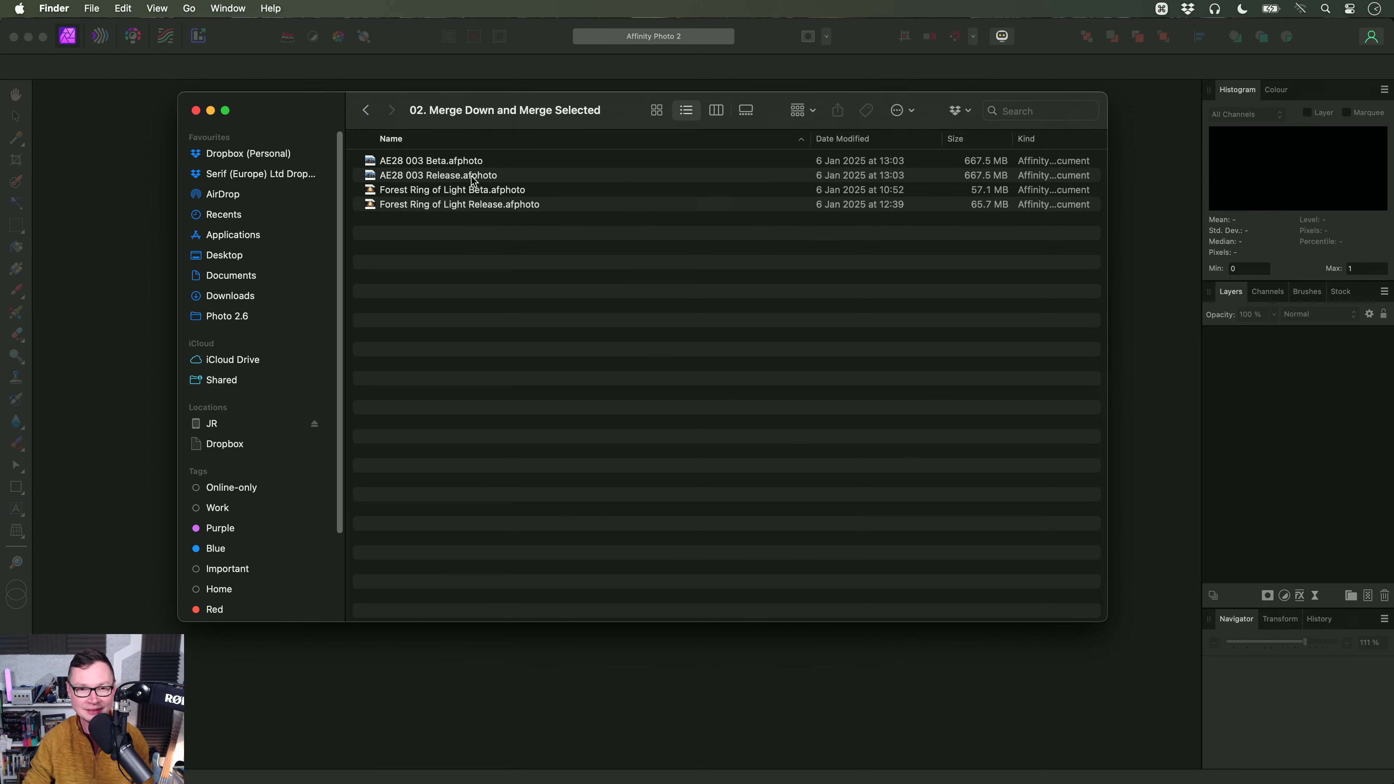
pyautogui.moveTo(472, 178); pyautogui.dragTo(656, 358)
pyautogui.press('super+Tab')
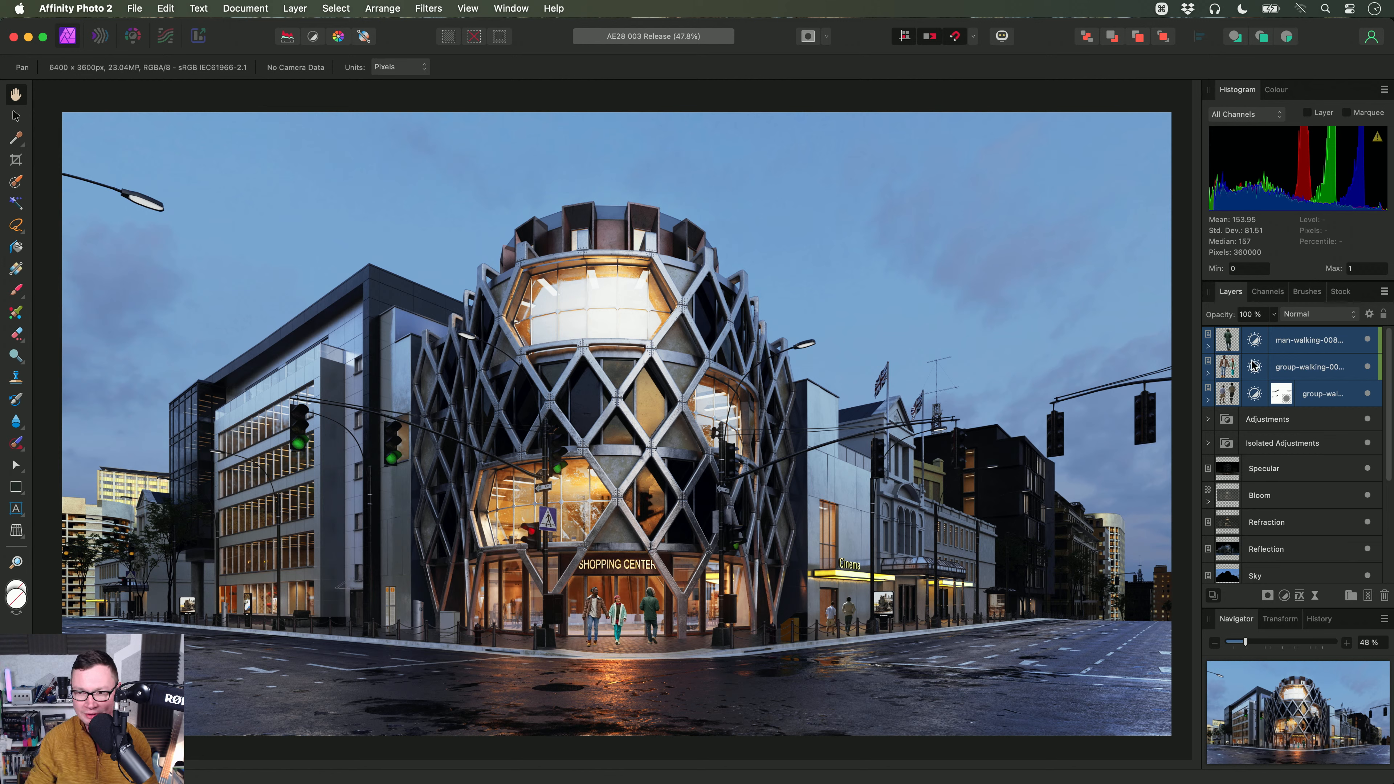
# Step: Check whether Merge Down and Merge Selected are available for the three selected people layers
pyautogui.click(300, 9)
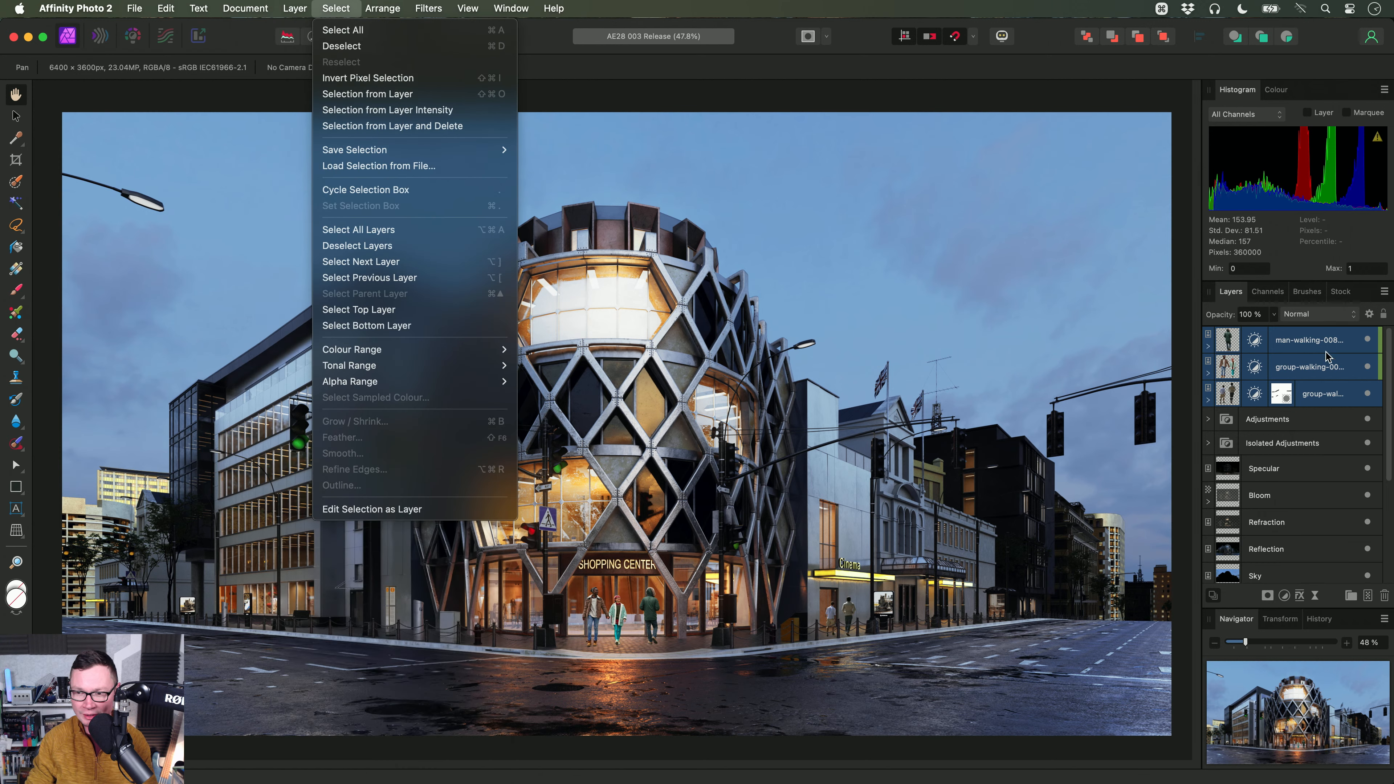
pyautogui.click(1325, 353)
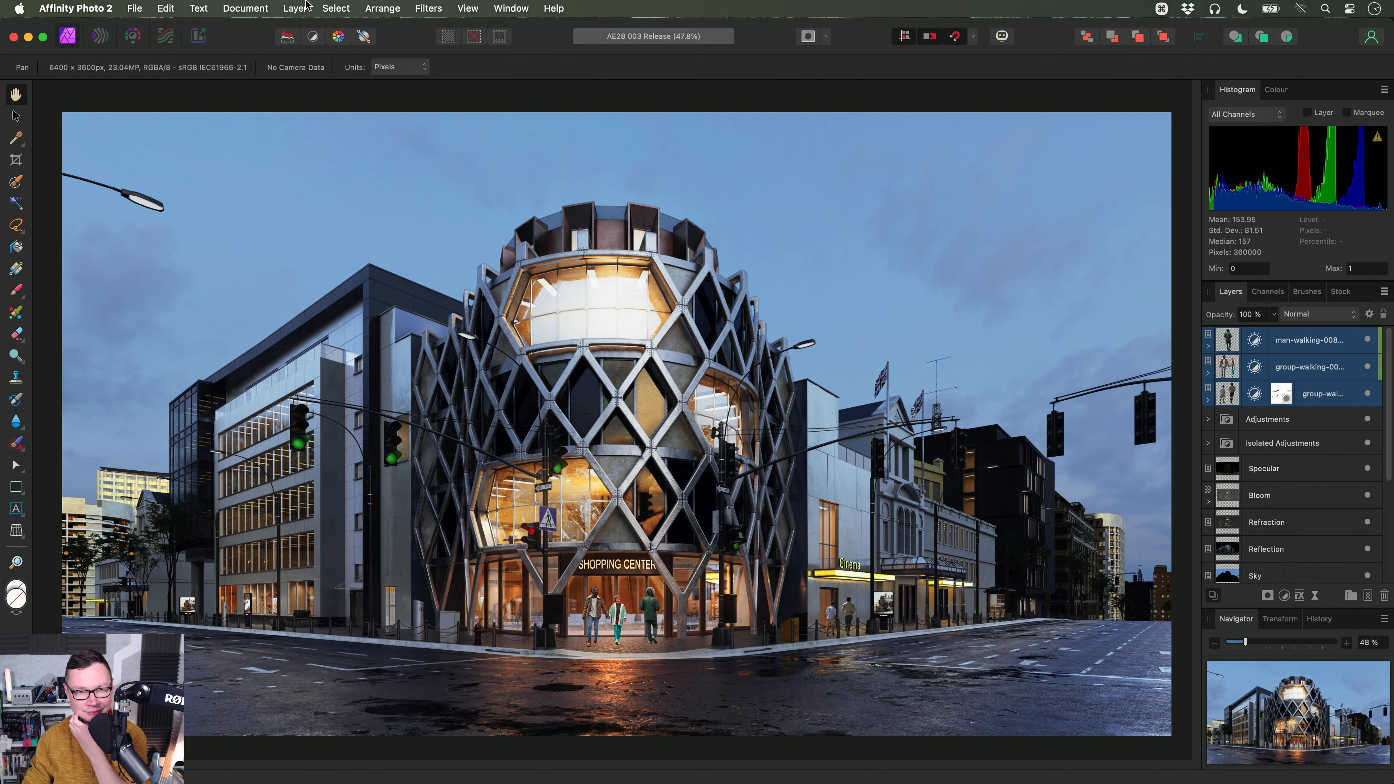
pyautogui.click(296, 7)
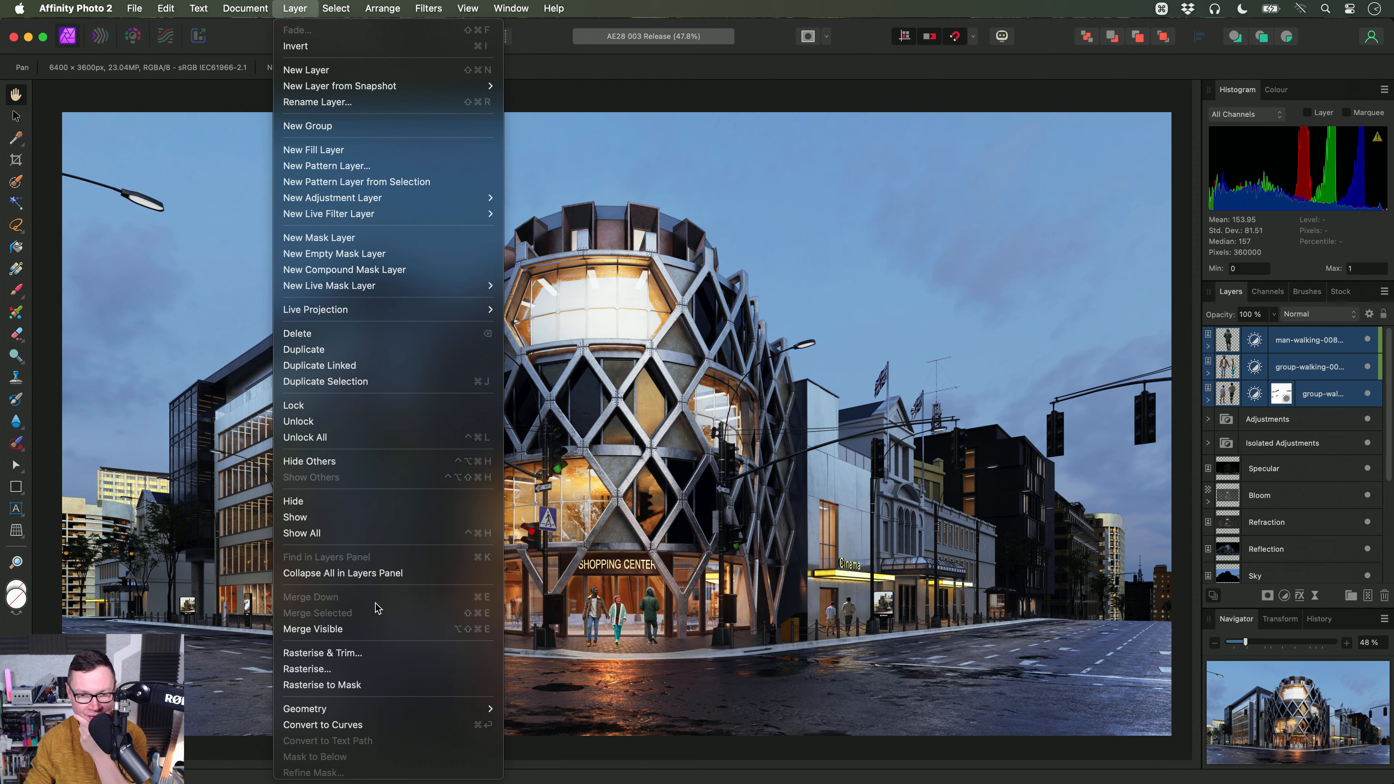
pyautogui.click(1300, 477)
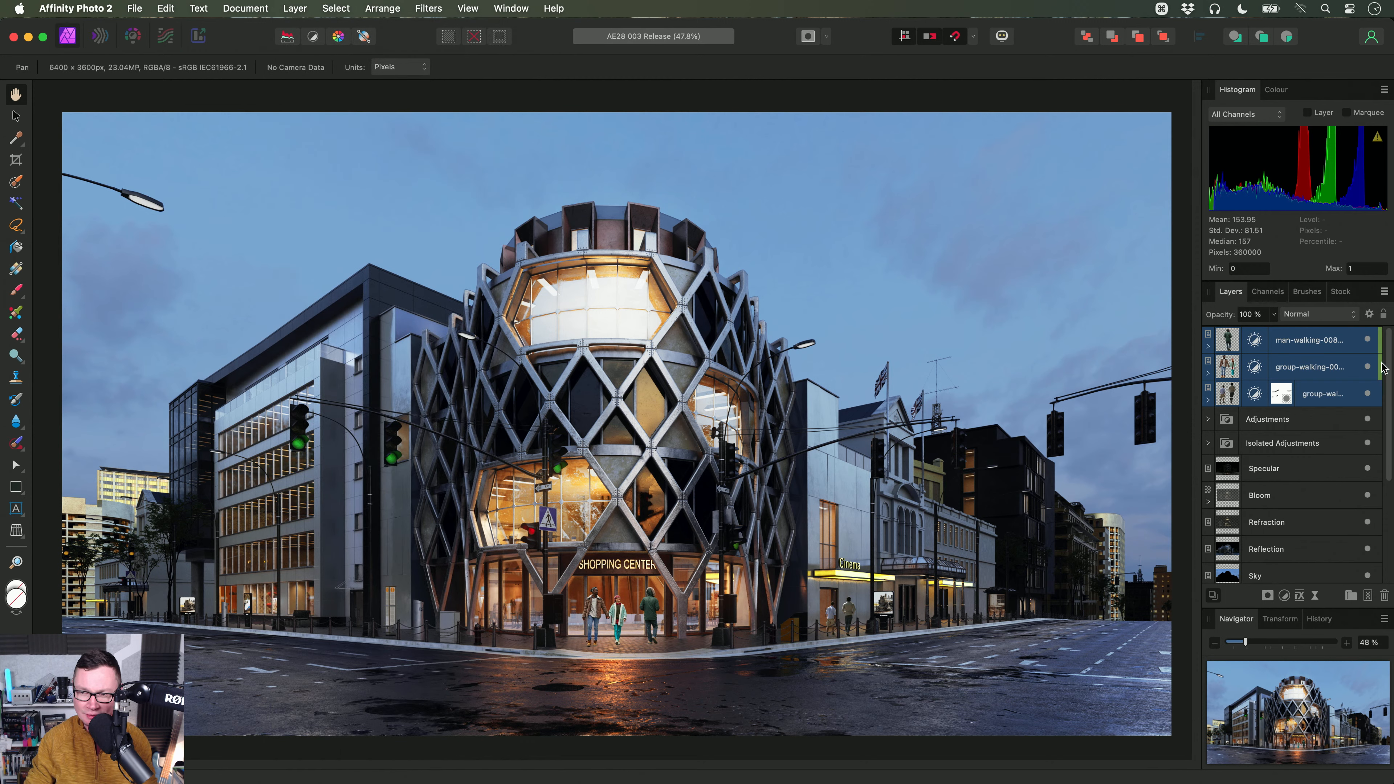
# Step: Look through the layer stack, selecting the layers from Specular to Reflection and then the Adjustments group
pyautogui.moveTo(1390, 358); pyautogui.dragTo(1390, 422)
pyautogui.click(1311, 376)
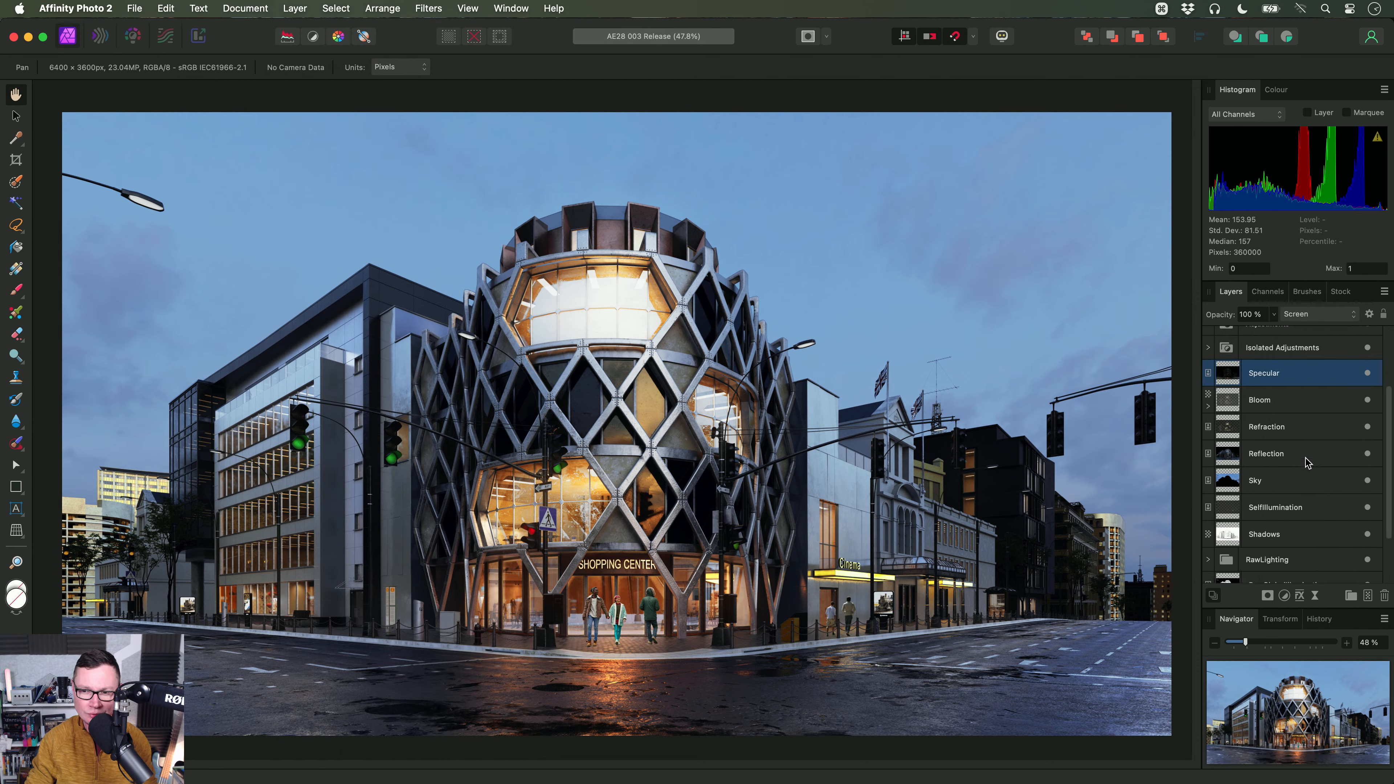
pyautogui.keyDown('shift'); pyautogui.click(1295, 455); pyautogui.keyUp('shift')
pyautogui.scroll(-3, 1295, 459)
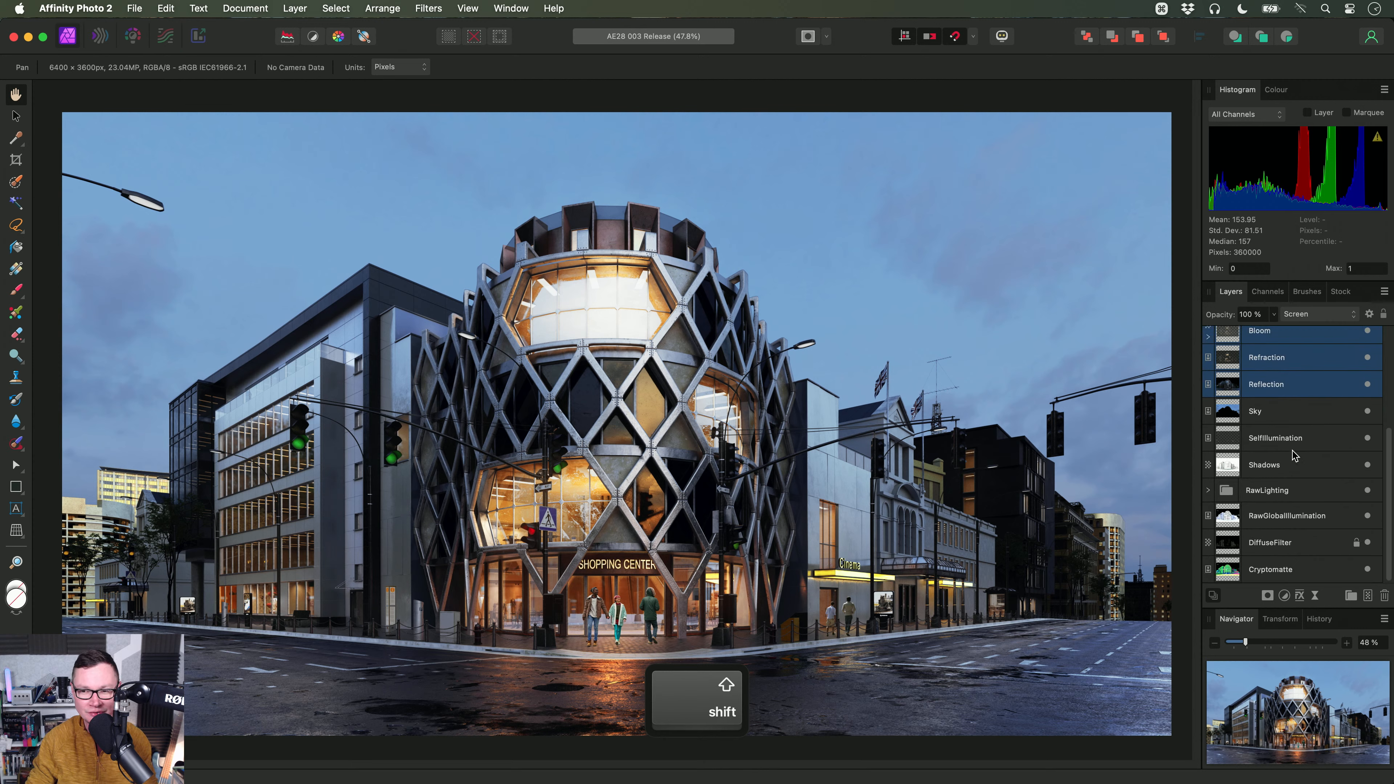
pyautogui.scroll(7, 1294, 455)
pyautogui.click(1299, 424)
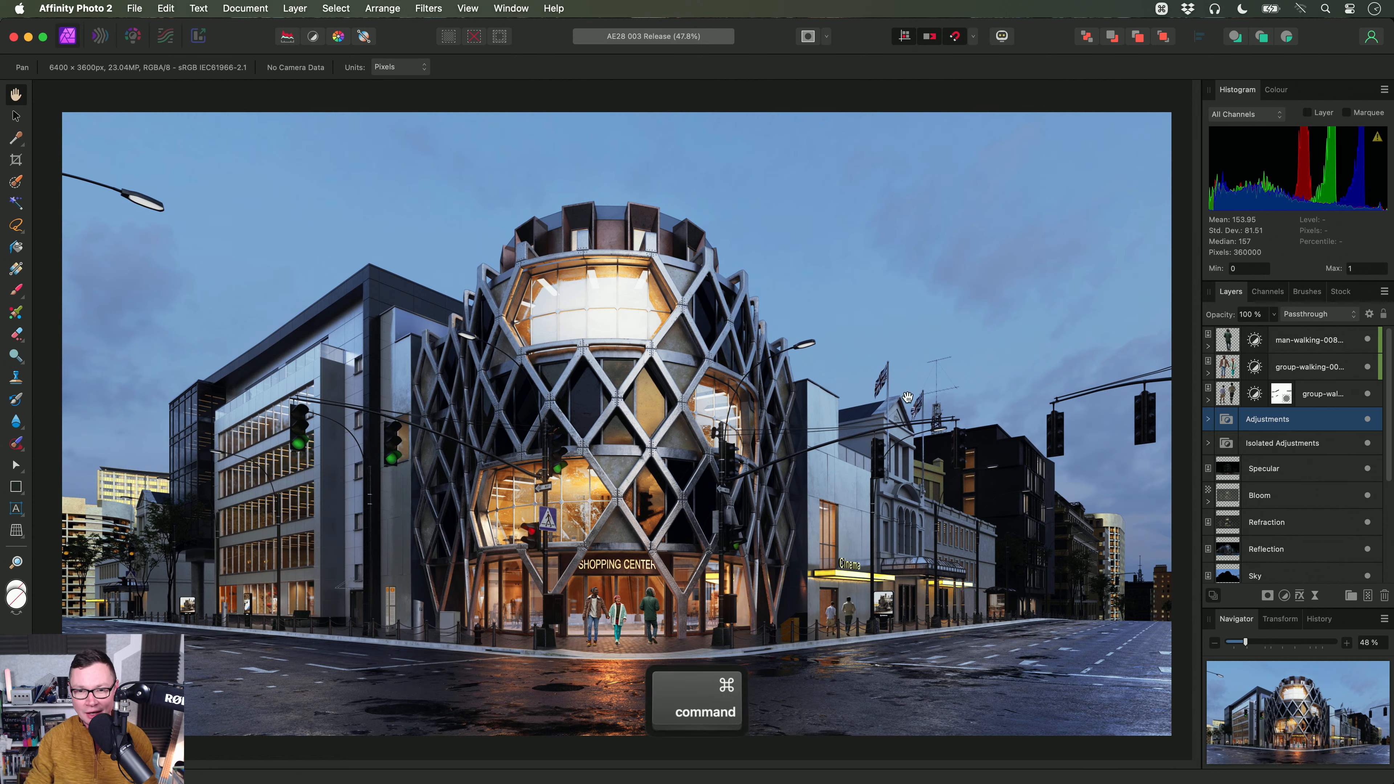
# Step: Switch to Finder and open AE28 003 Beta.afphoto in Affinity Photo 2 Beta
pyautogui.press('super+Tab')
pyautogui.press('super+Tab')
pyautogui.press('super+Tab')
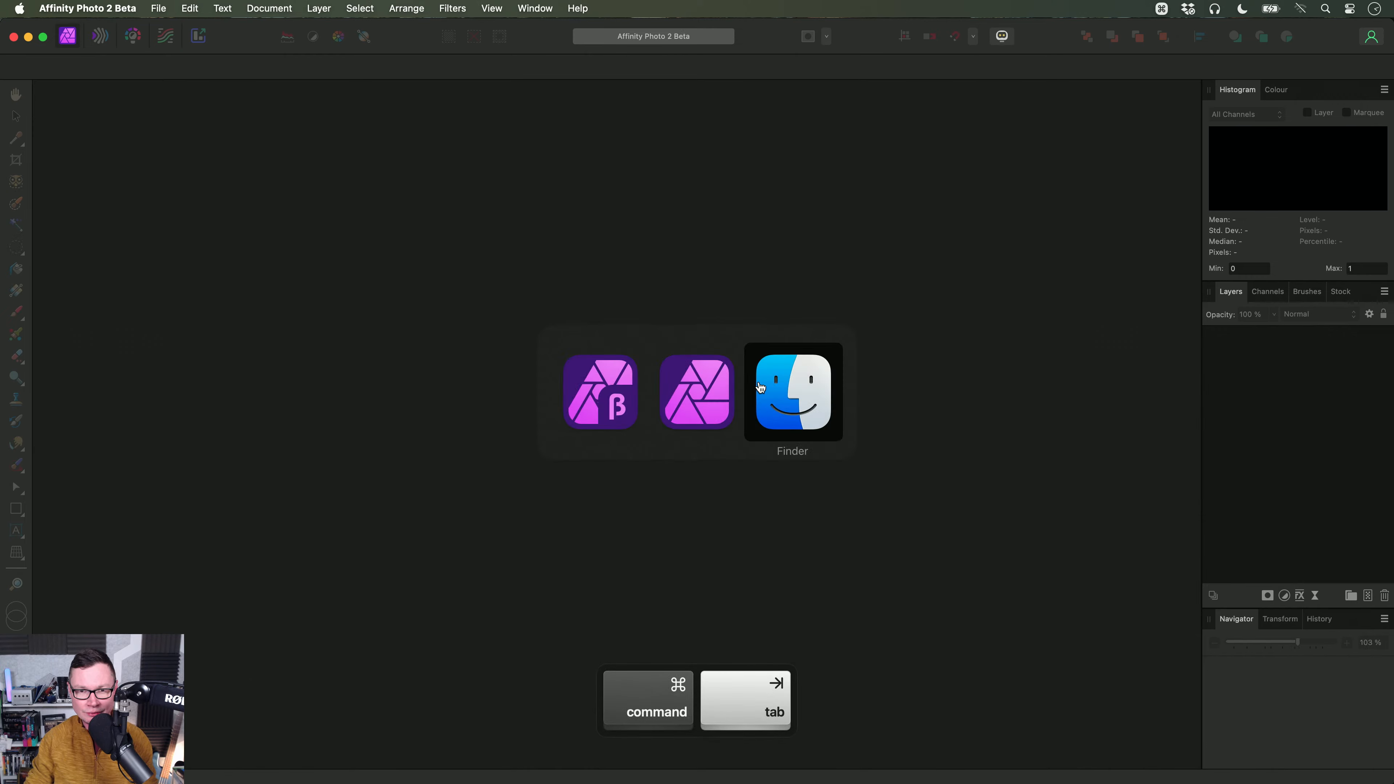
pyautogui.moveTo(460, 163); pyautogui.dragTo(654, 378)
pyautogui.press('super+Tab')
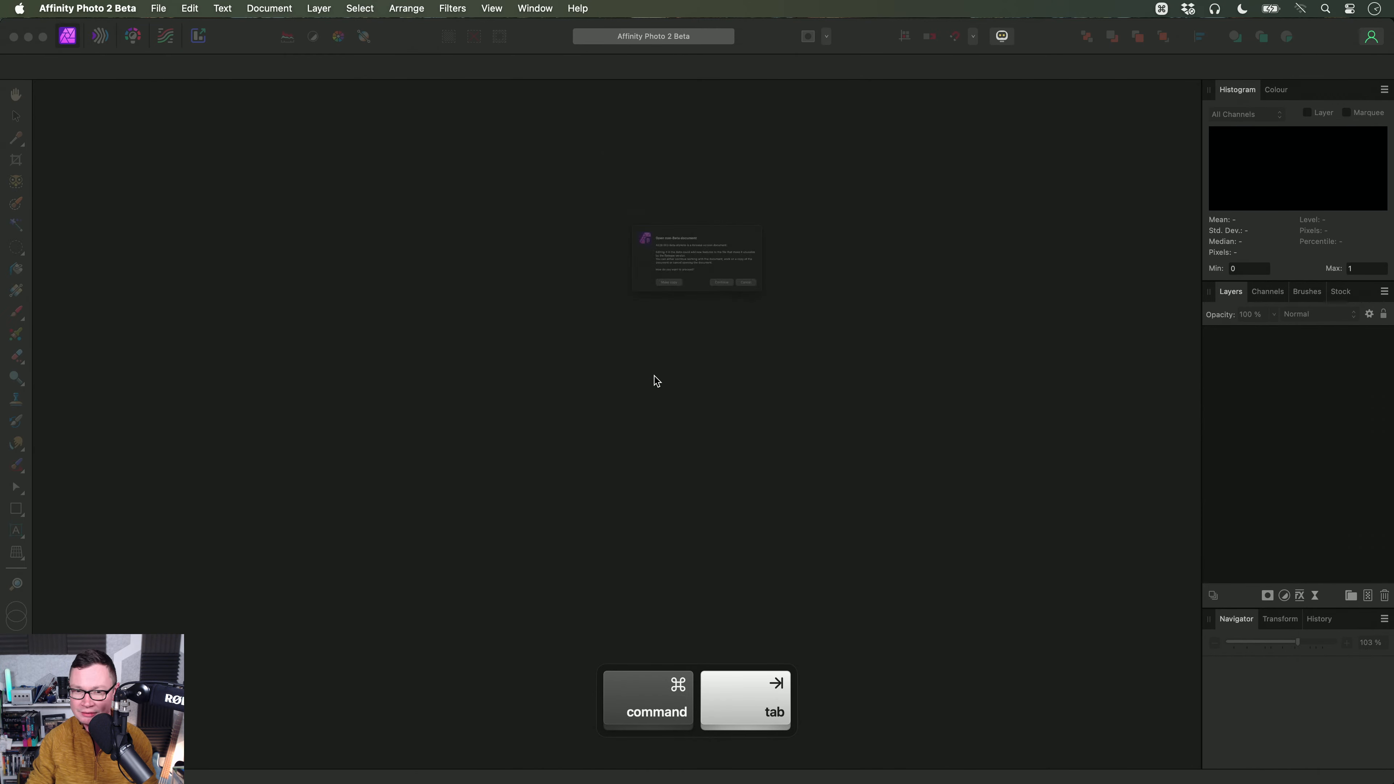
pyautogui.click(774, 329)
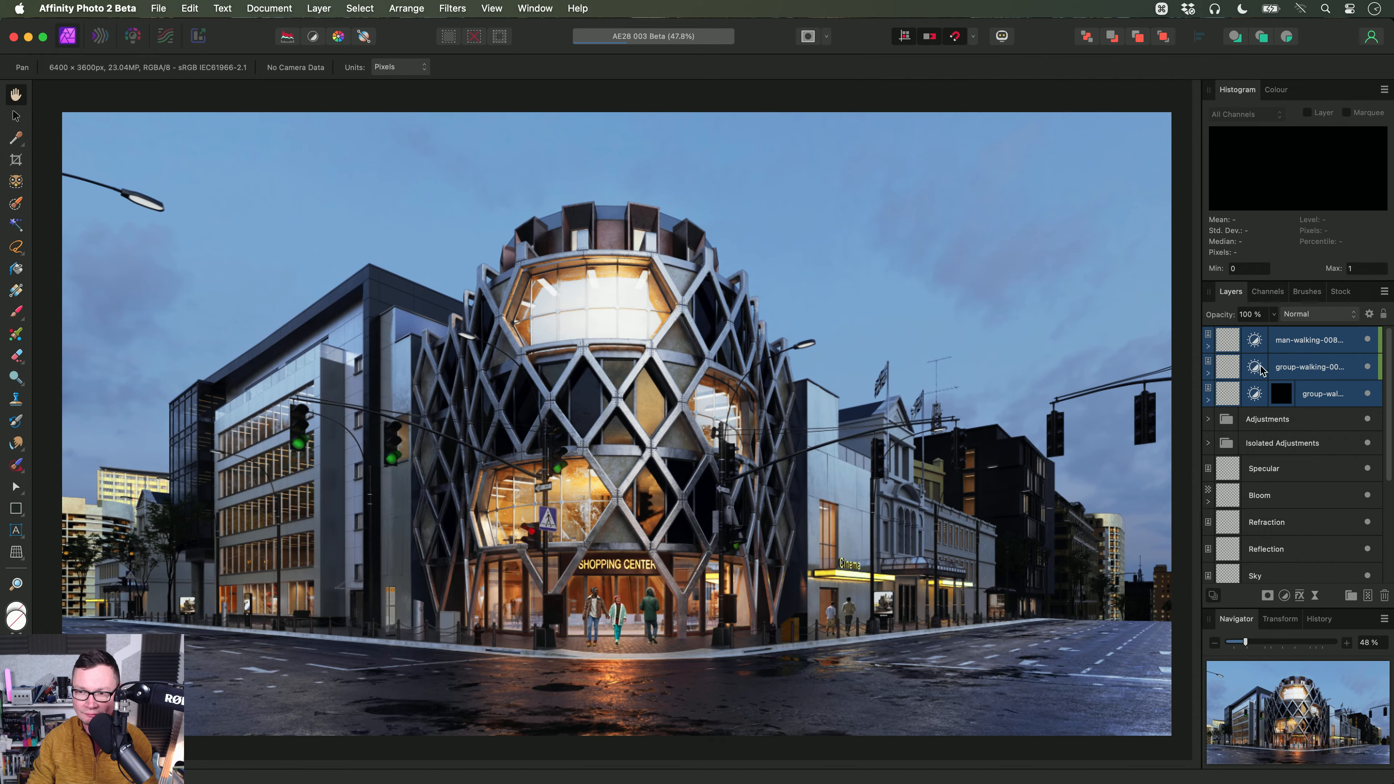
# Step: Merge the three selected people layers into one with Merge Selected and dismiss the assistant notification
pyautogui.click(1306, 345)
pyautogui.keyDown('shift'); pyautogui.click(1322, 394); pyautogui.keyUp('shift')
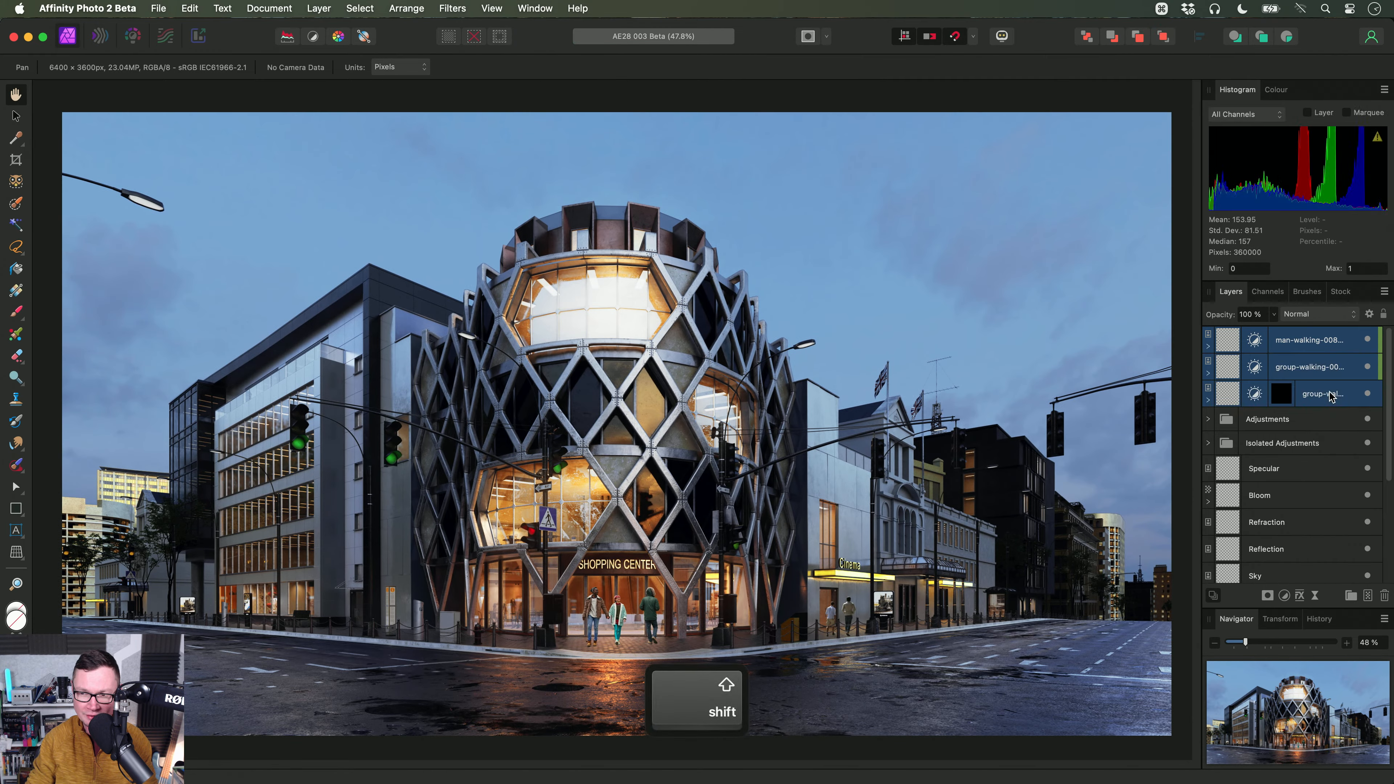
pyautogui.scroll(5, 783, 544)
pyautogui.moveTo(783, 543); pyautogui.dragTo(722, 526)
pyautogui.press('v')
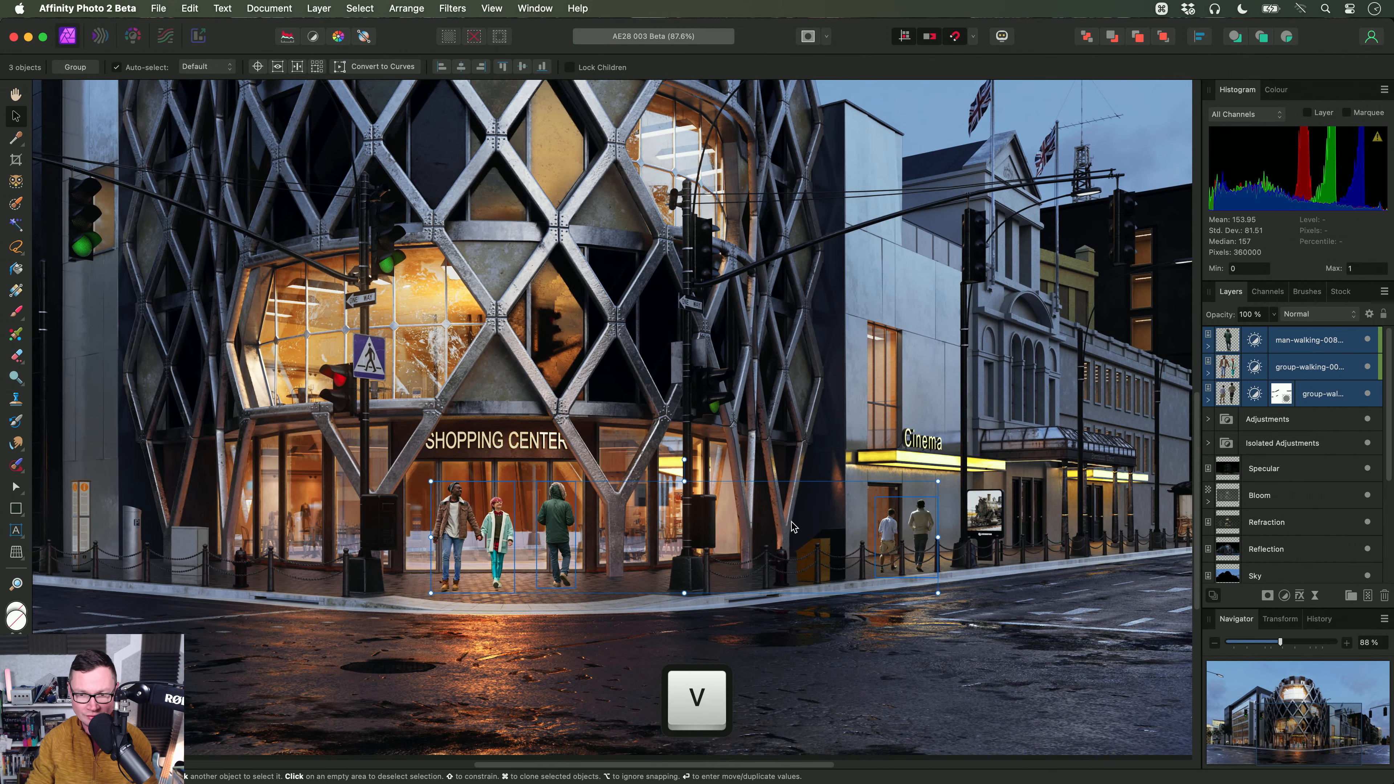
pyautogui.click(320, 8)
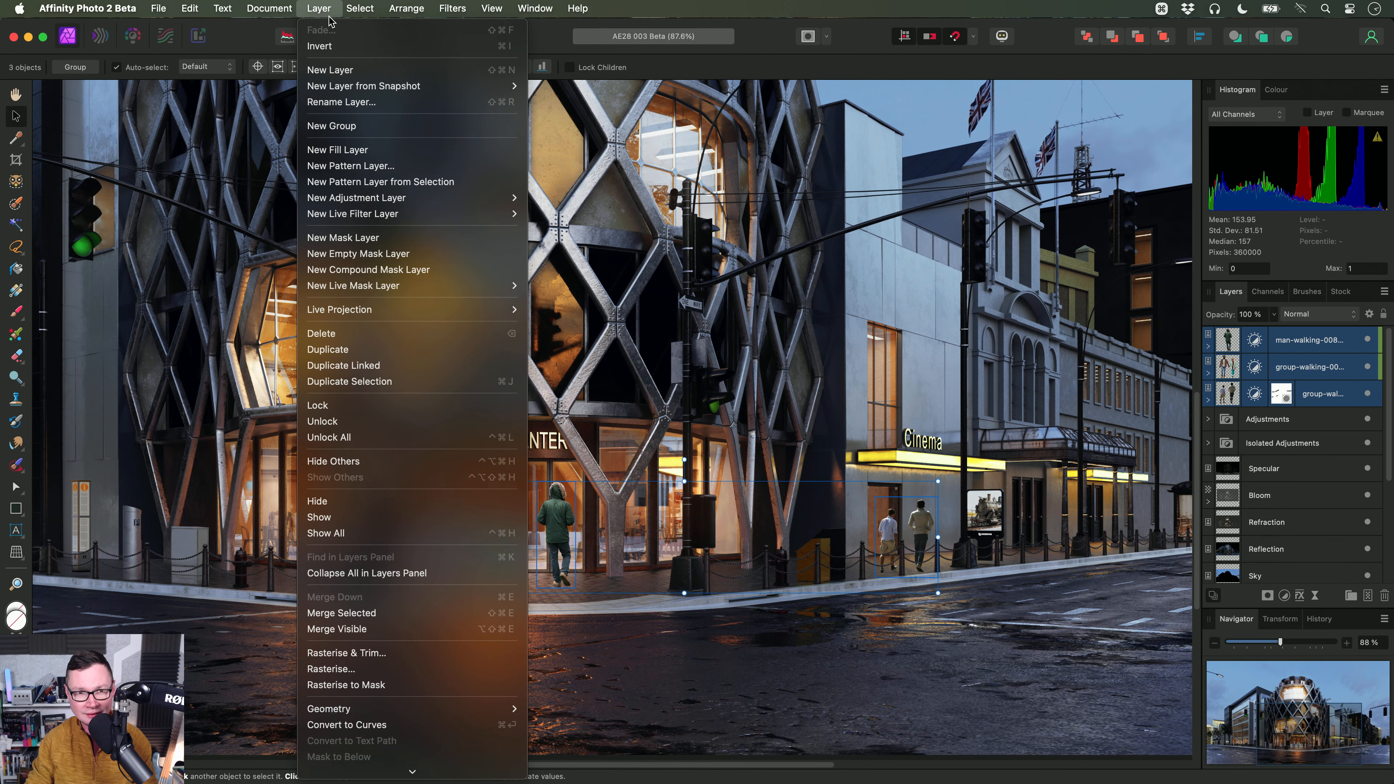
pyautogui.click(391, 614)
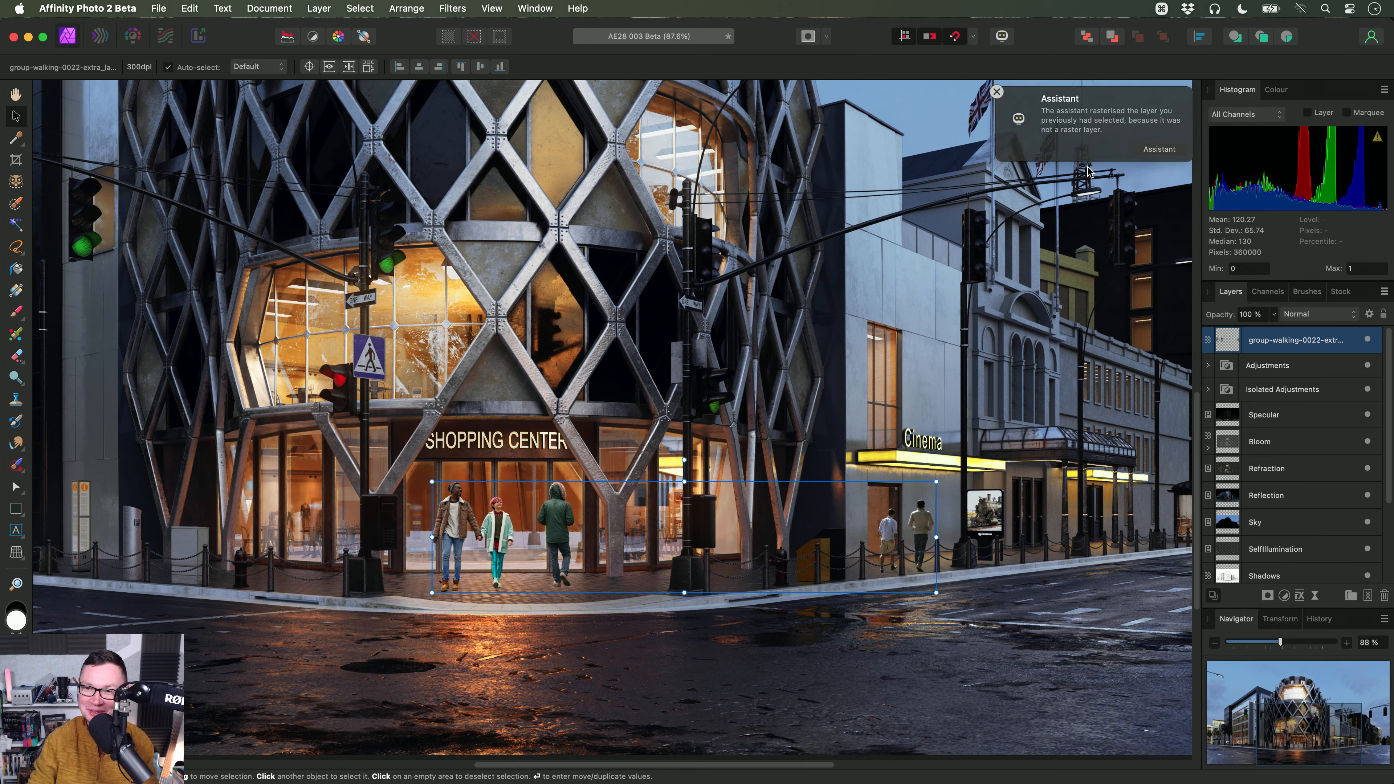
pyautogui.click(998, 93)
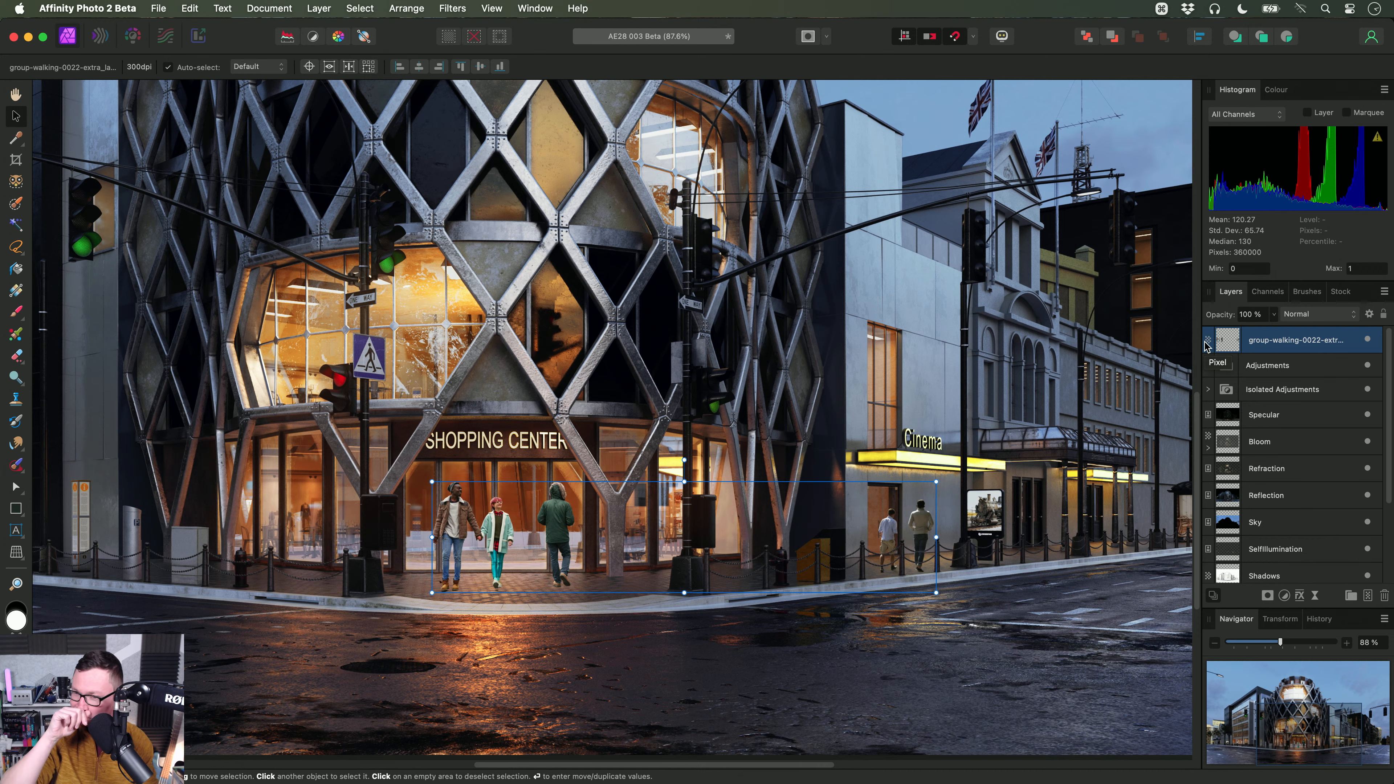
# Step: Undo the merge of the people layers and close AE28 003 Beta without saving
pyautogui.press('cmd+z')
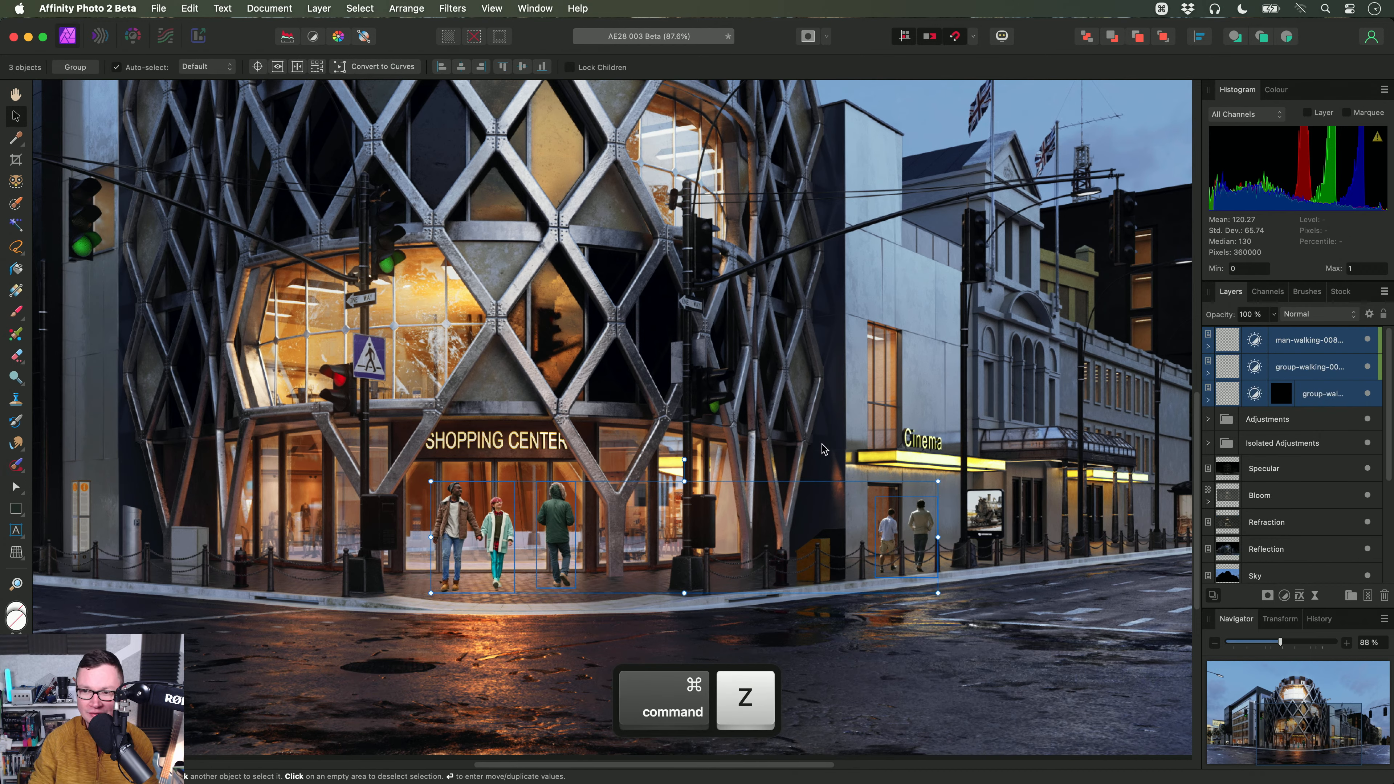
pyautogui.hscroll(-5, 780, 468)
pyautogui.scroll(-3, 780, 468)
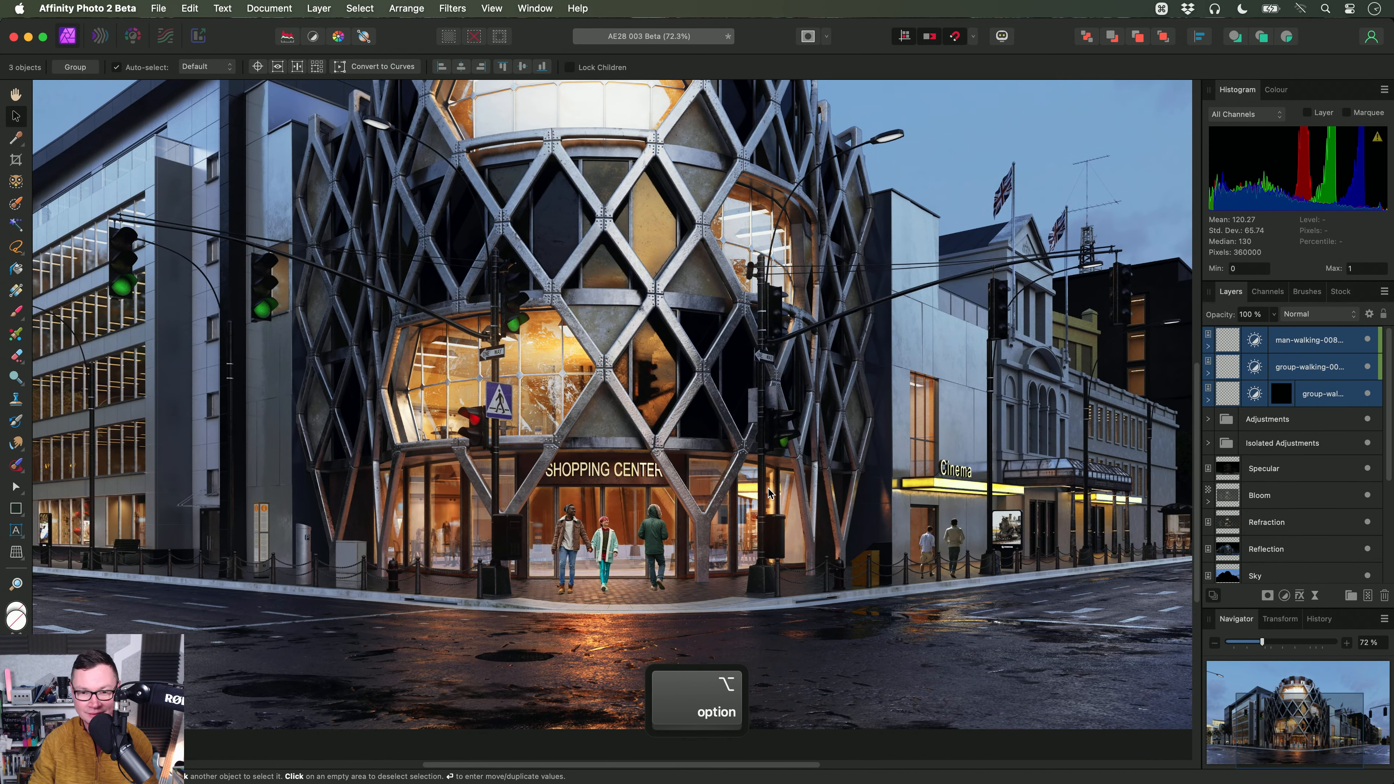
pyautogui.press('super+w')
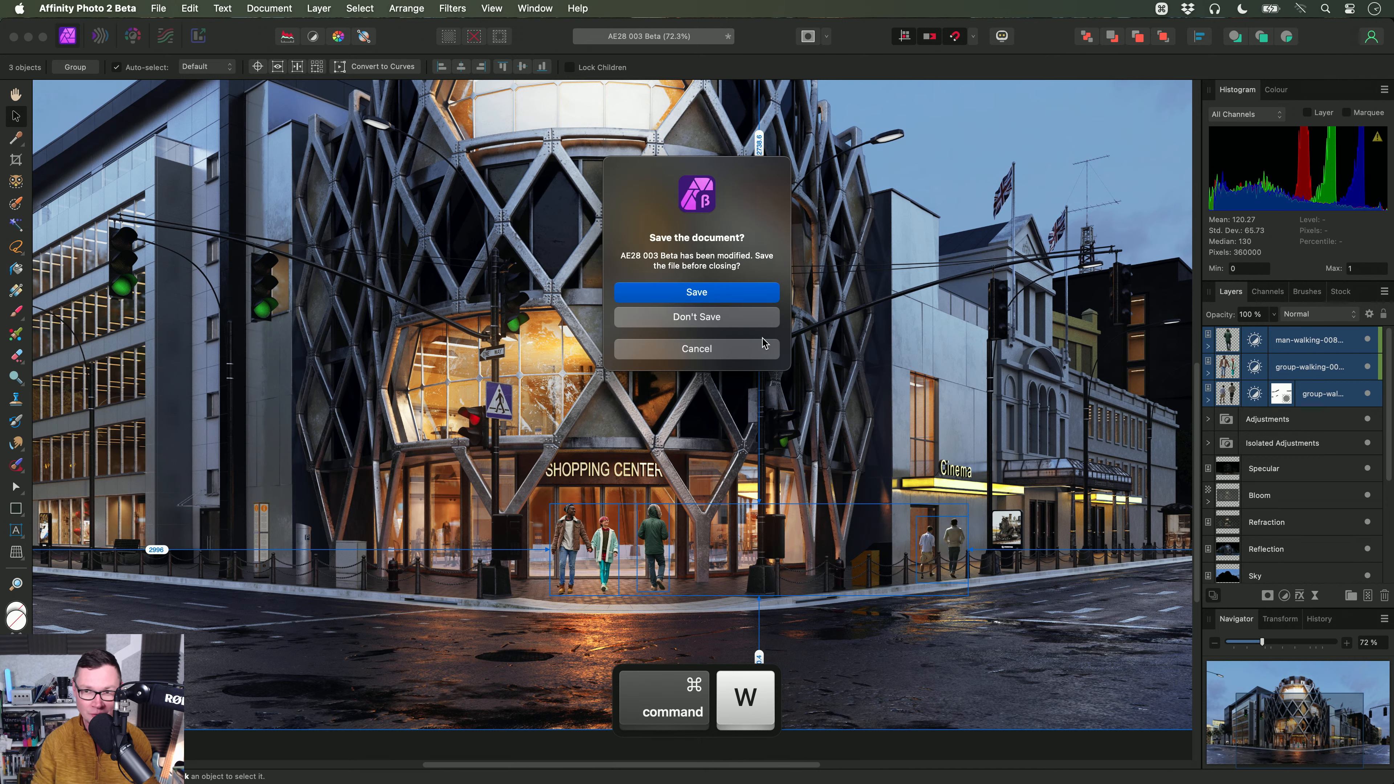
pyautogui.click(745, 321)
# Step: Switch to Finder and open Forest Ring of Light Release.afphoto in Affinity Photo 2
pyautogui.press('super+Tab')
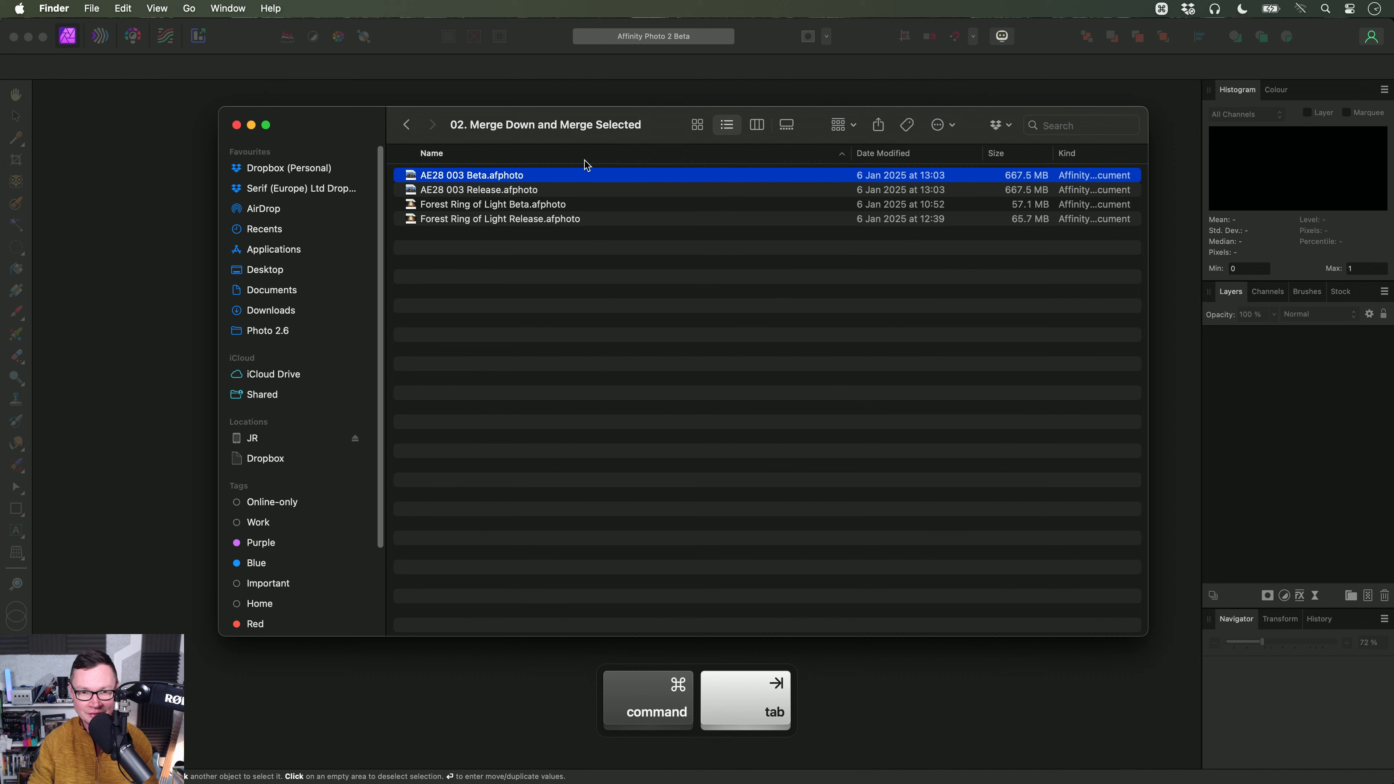
pyautogui.click(559, 205)
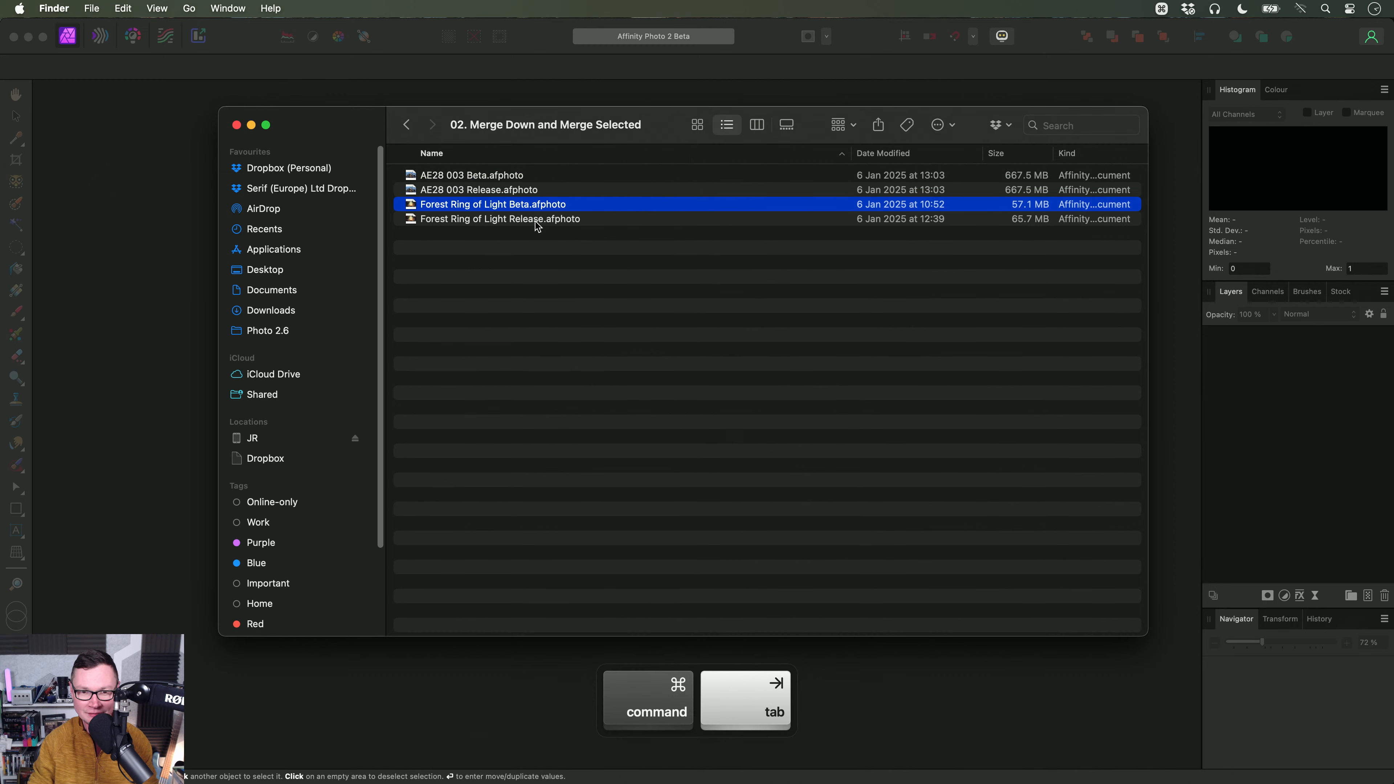
pyautogui.click(537, 221)
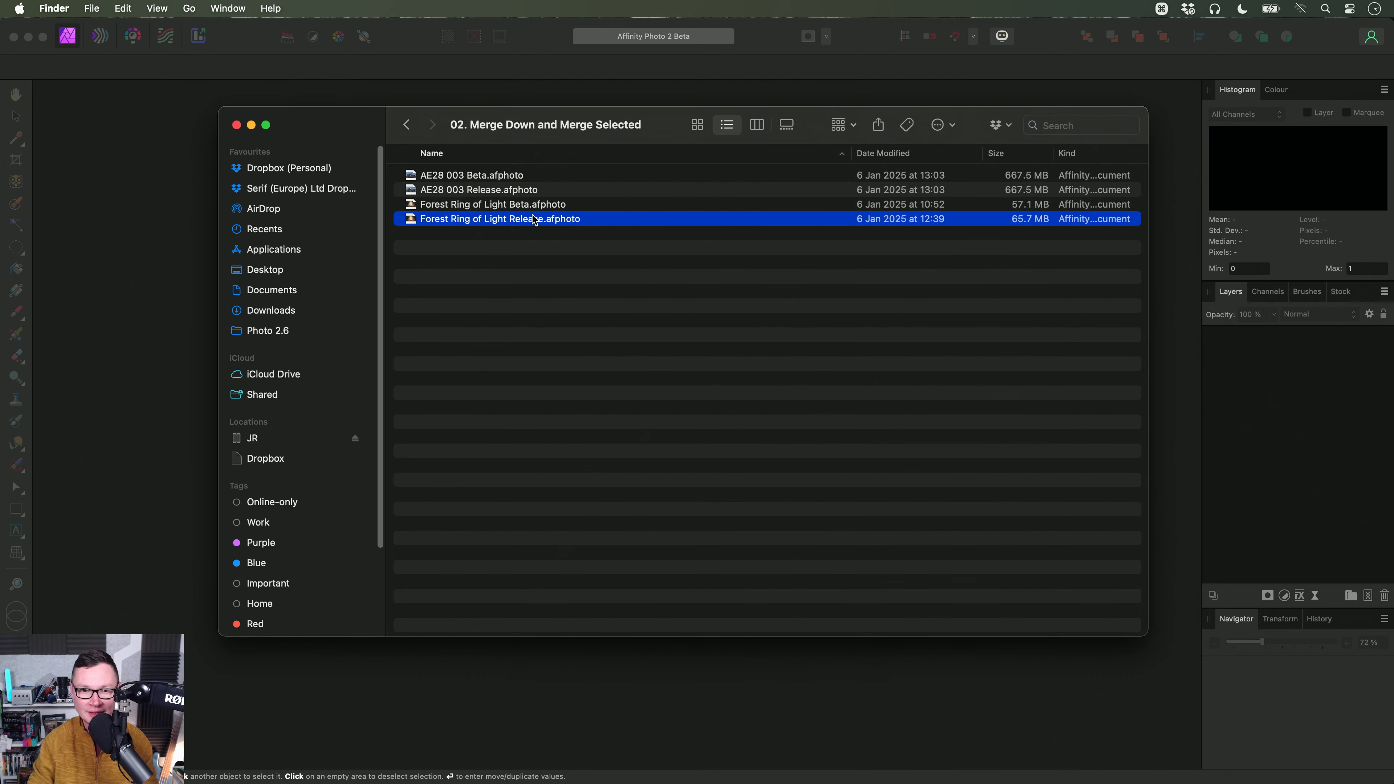
pyautogui.moveTo(537, 224); pyautogui.dragTo(765, 377)
pyautogui.press('super+Tab')
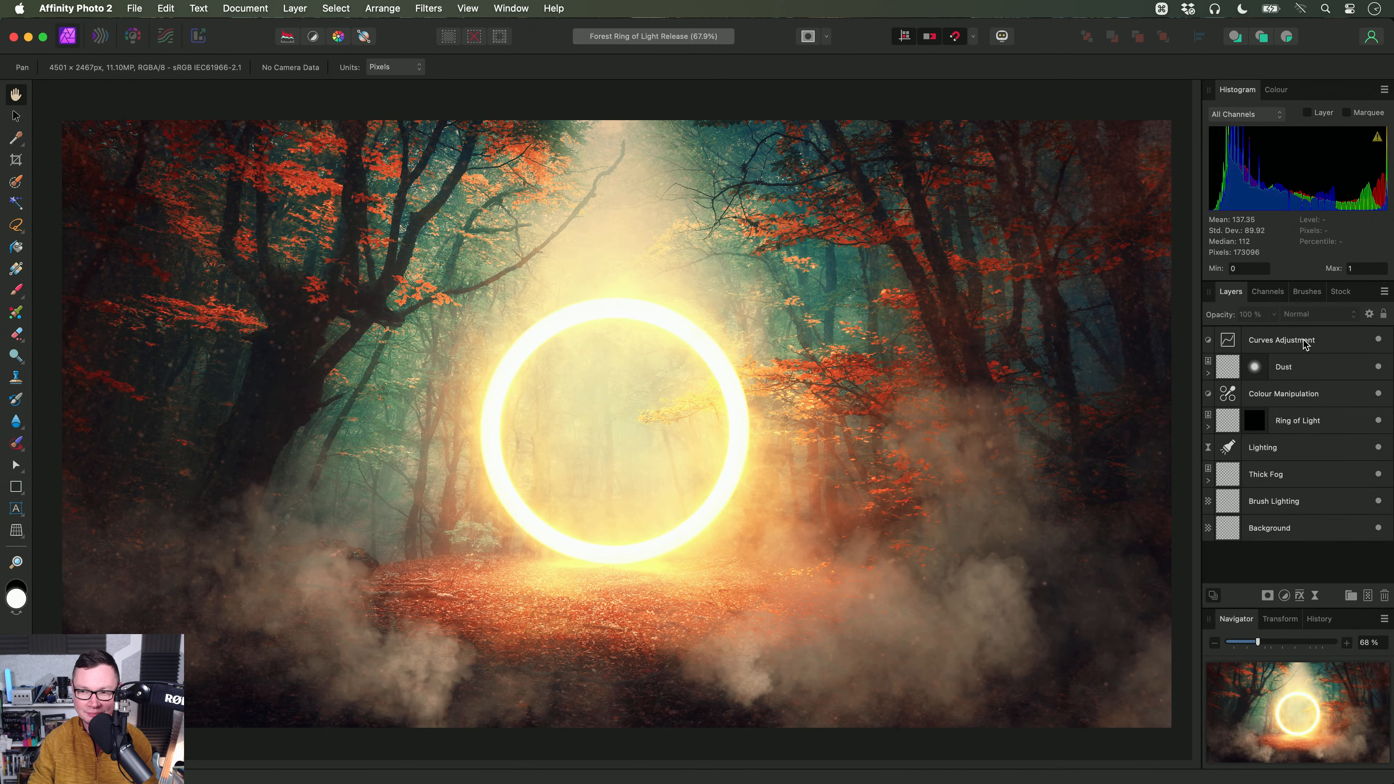
# Step: Check whether Merge Down is available for the Curves Adjustment layer
pyautogui.click(1306, 343)
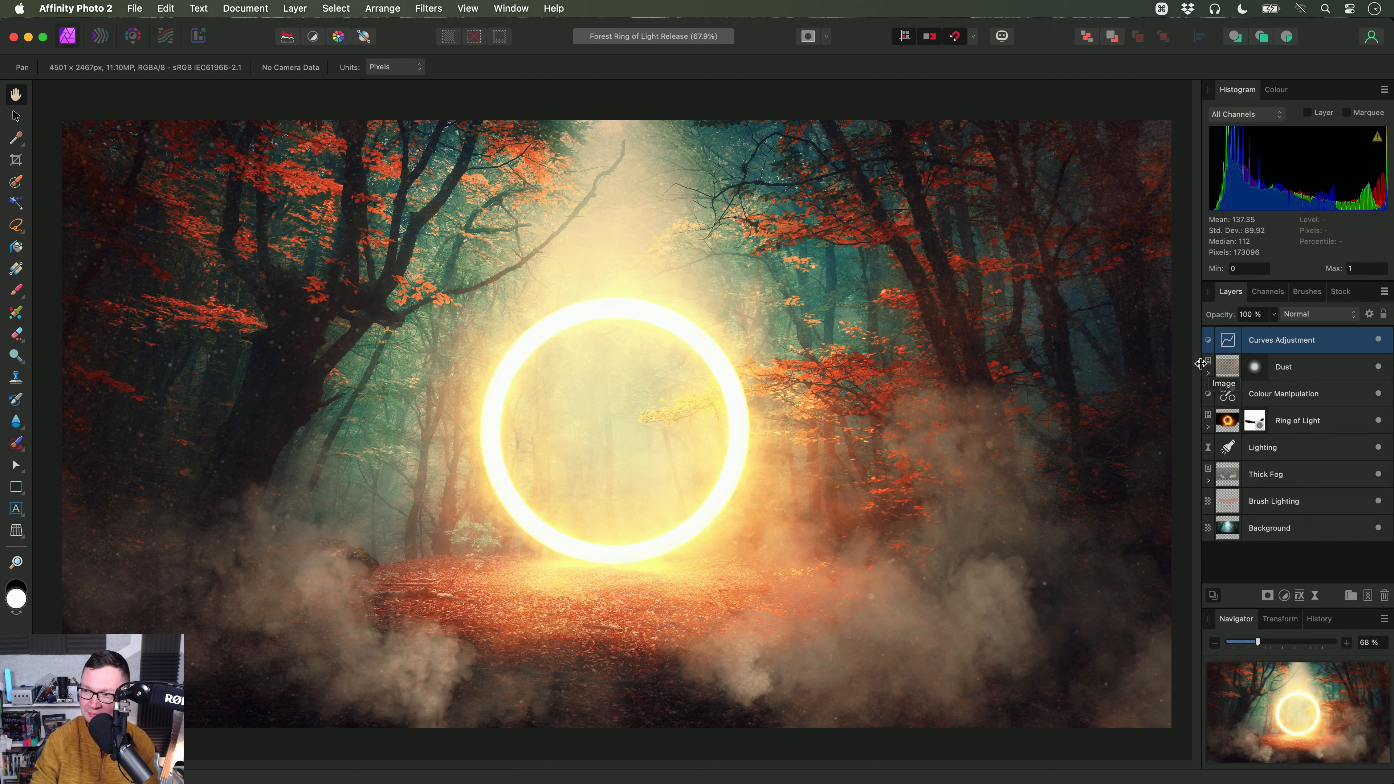
pyautogui.click(295, 8)
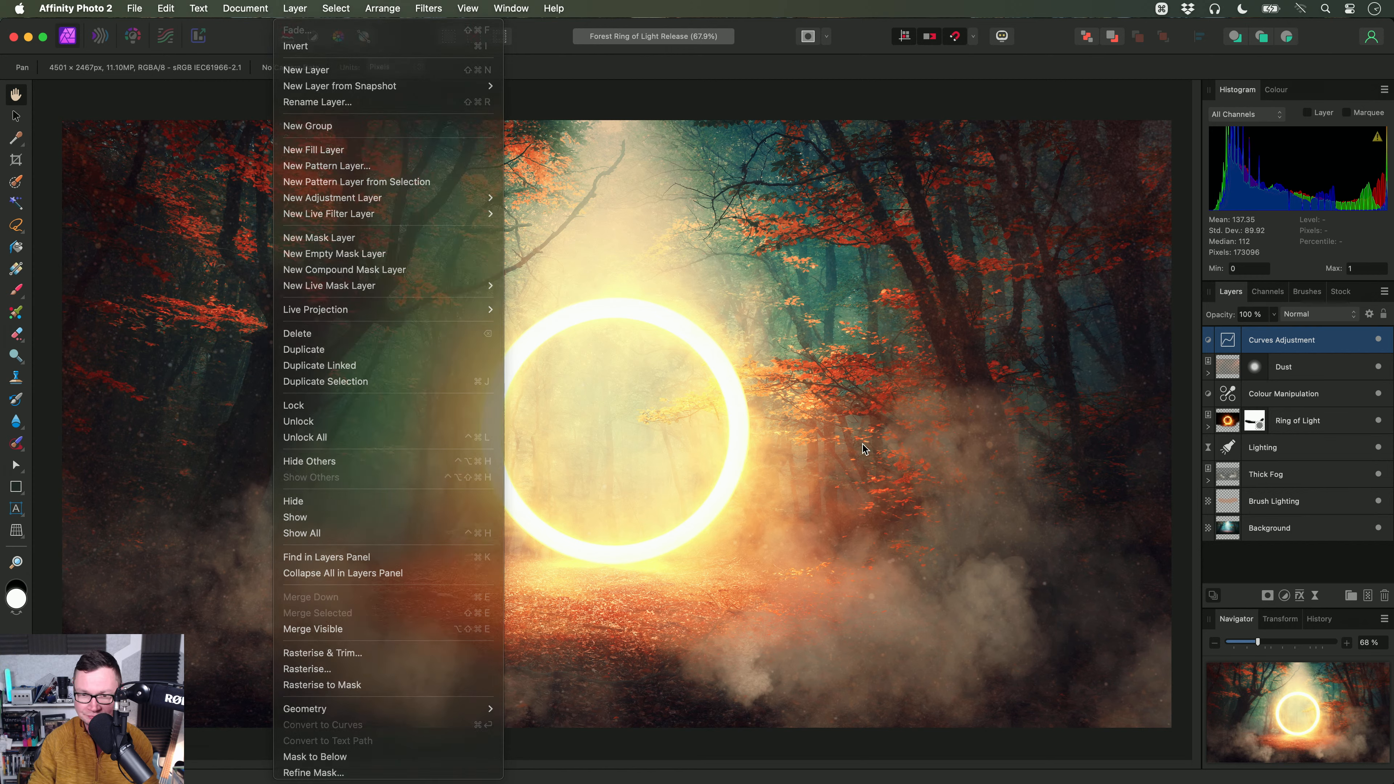
# Step: Switch to Finder and open Forest Ring of Light Beta.afphoto in Affinity Photo 2 Beta
pyautogui.press('super+Tab')
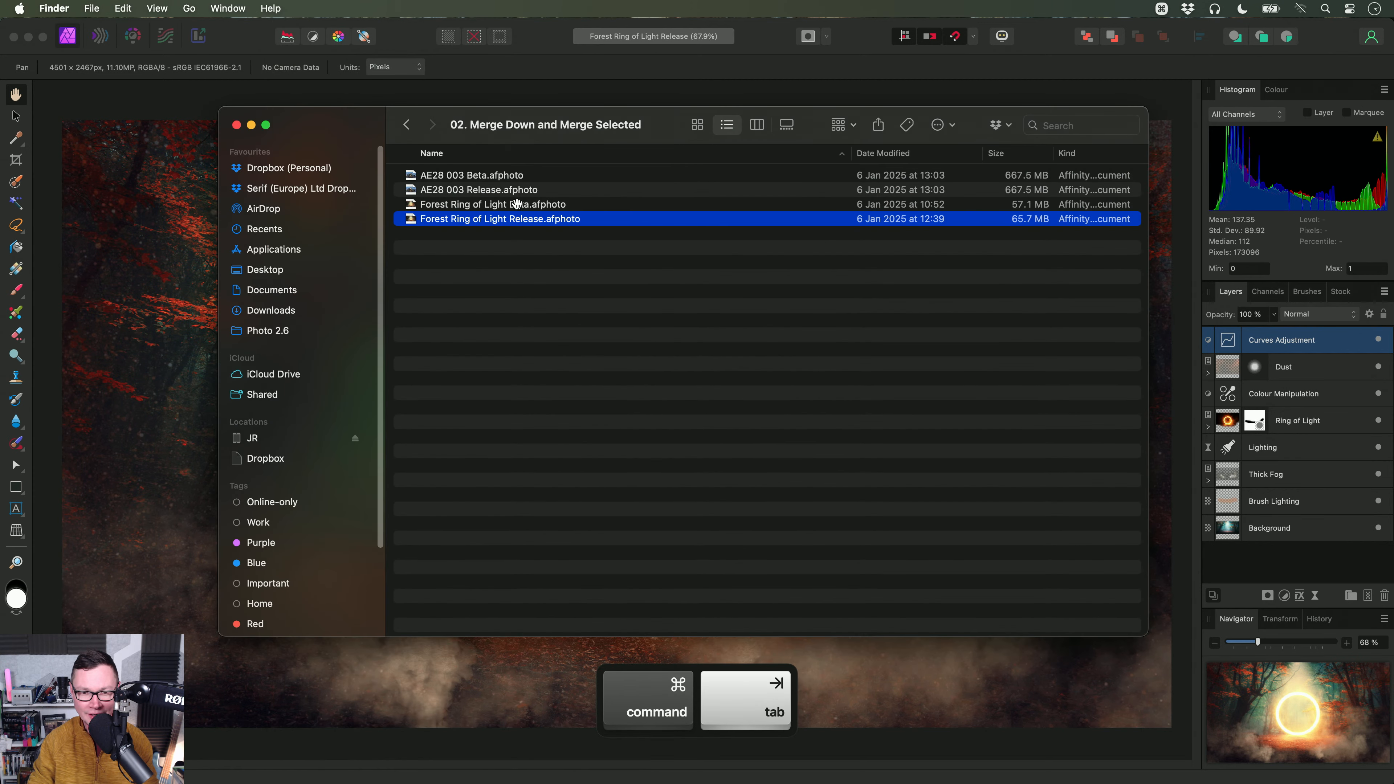
pyautogui.moveTo(516, 204); pyautogui.dragTo(697, 355)
pyautogui.press('super+Tab')
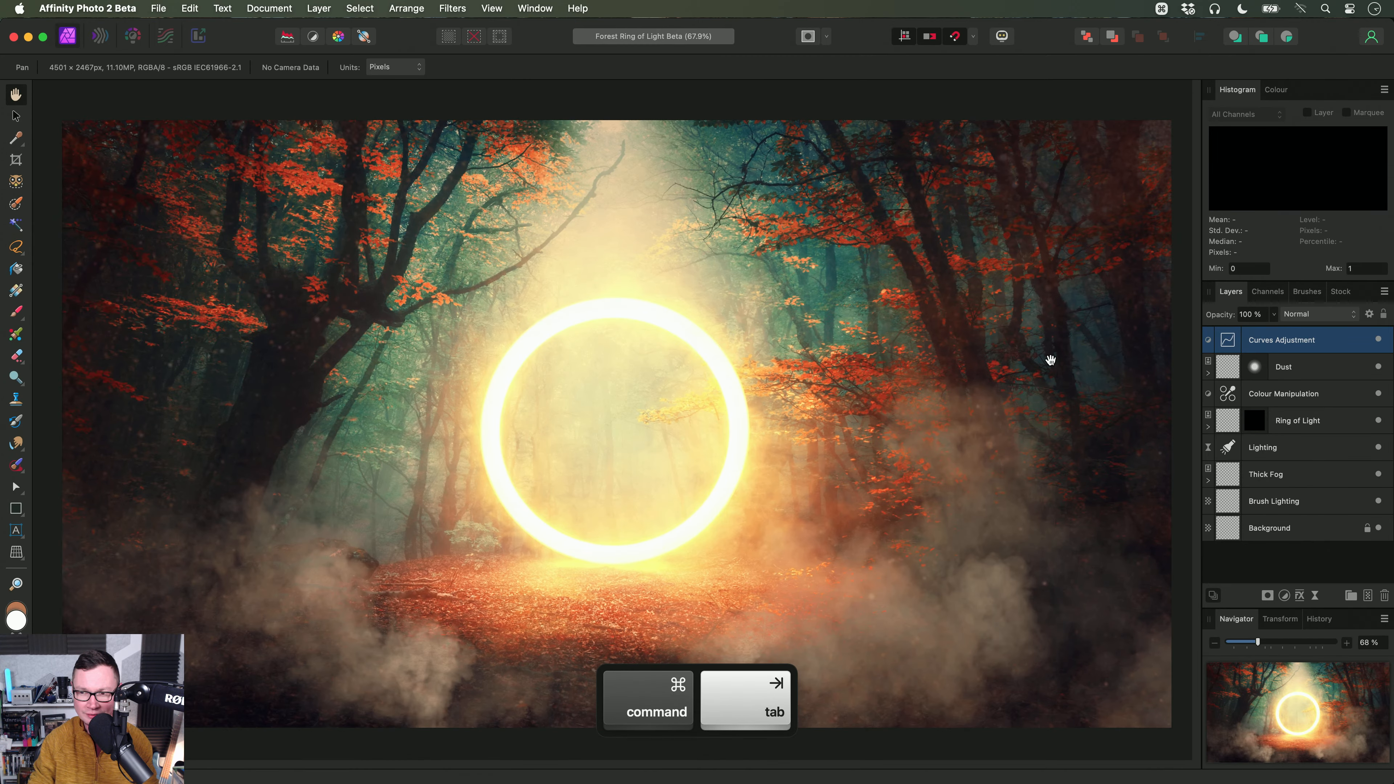
# Step: Merge the Curves Adjustment layer down into the Dust layer and undo the merge
pyautogui.click(319, 8)
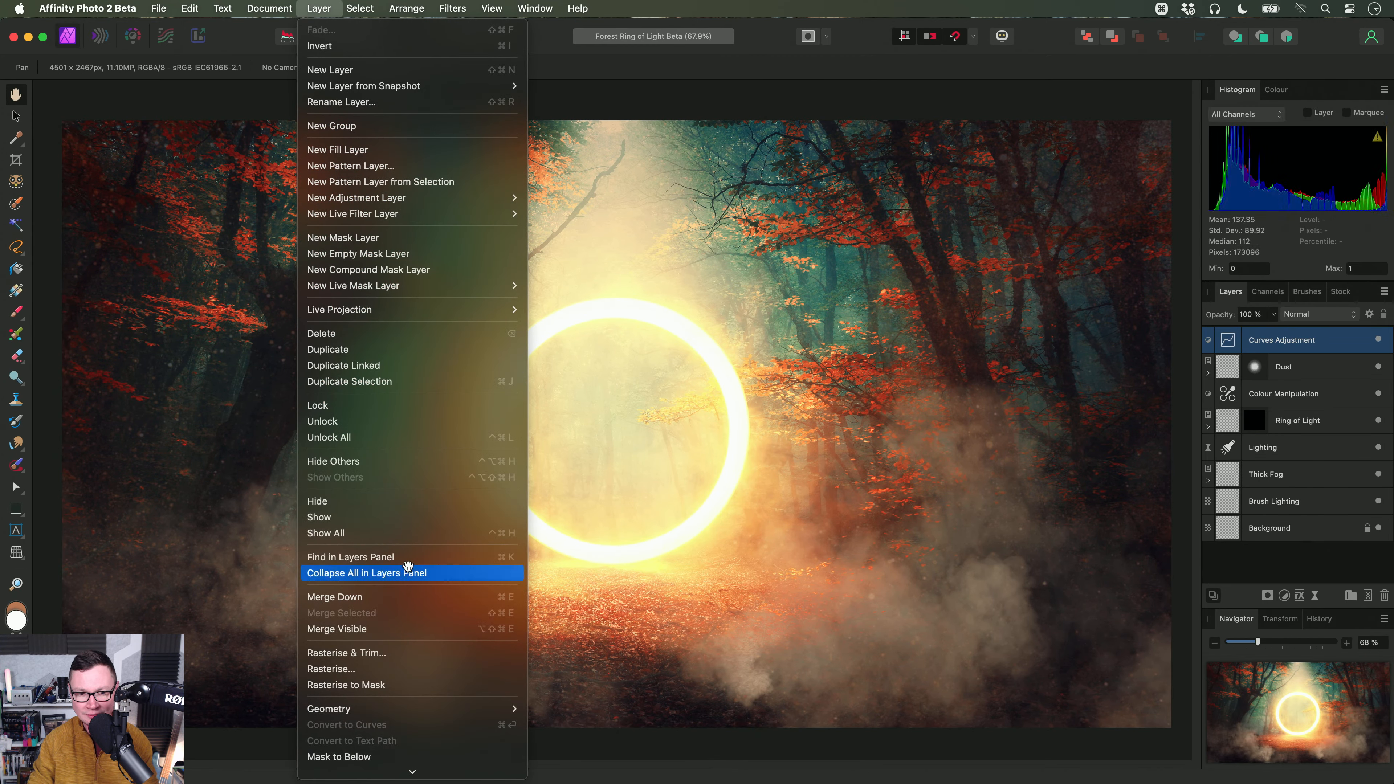
pyautogui.click(406, 597)
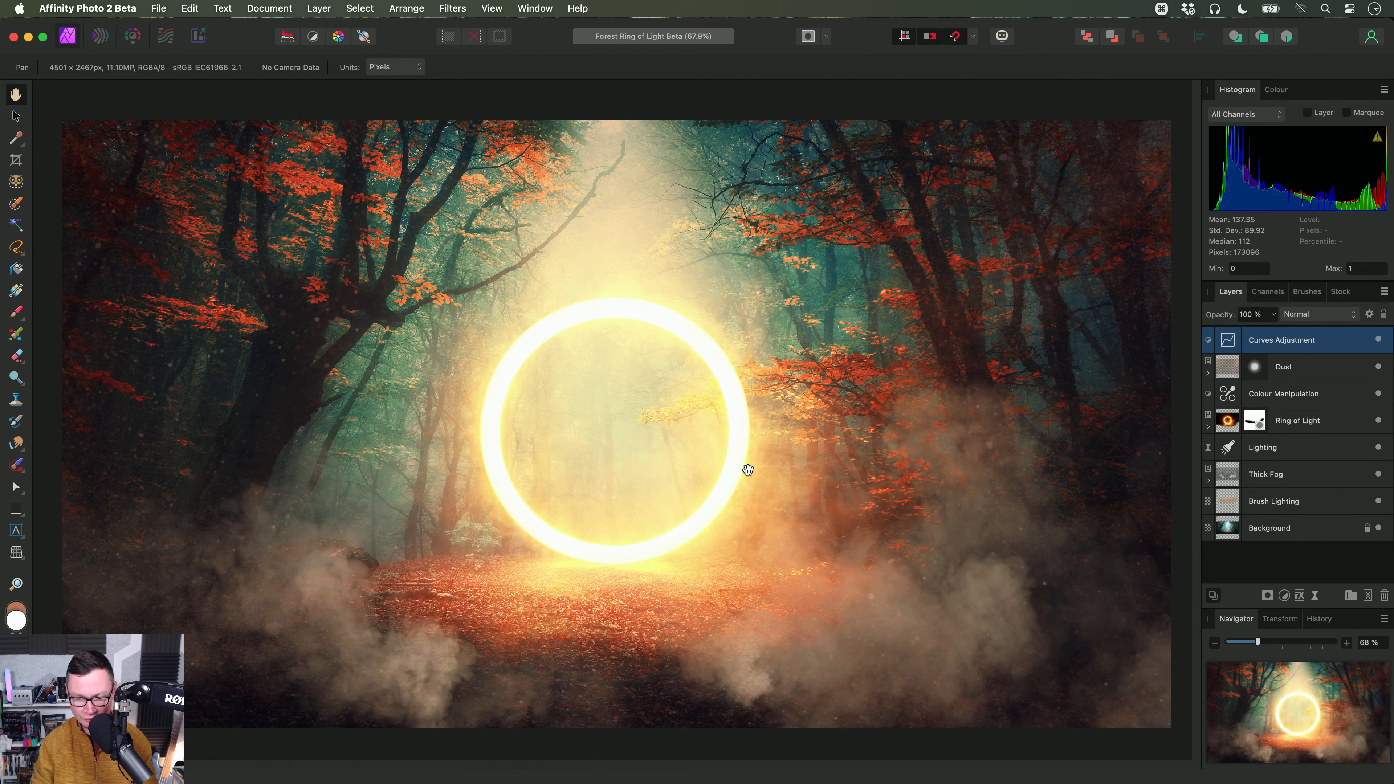
pyautogui.press('super+e')
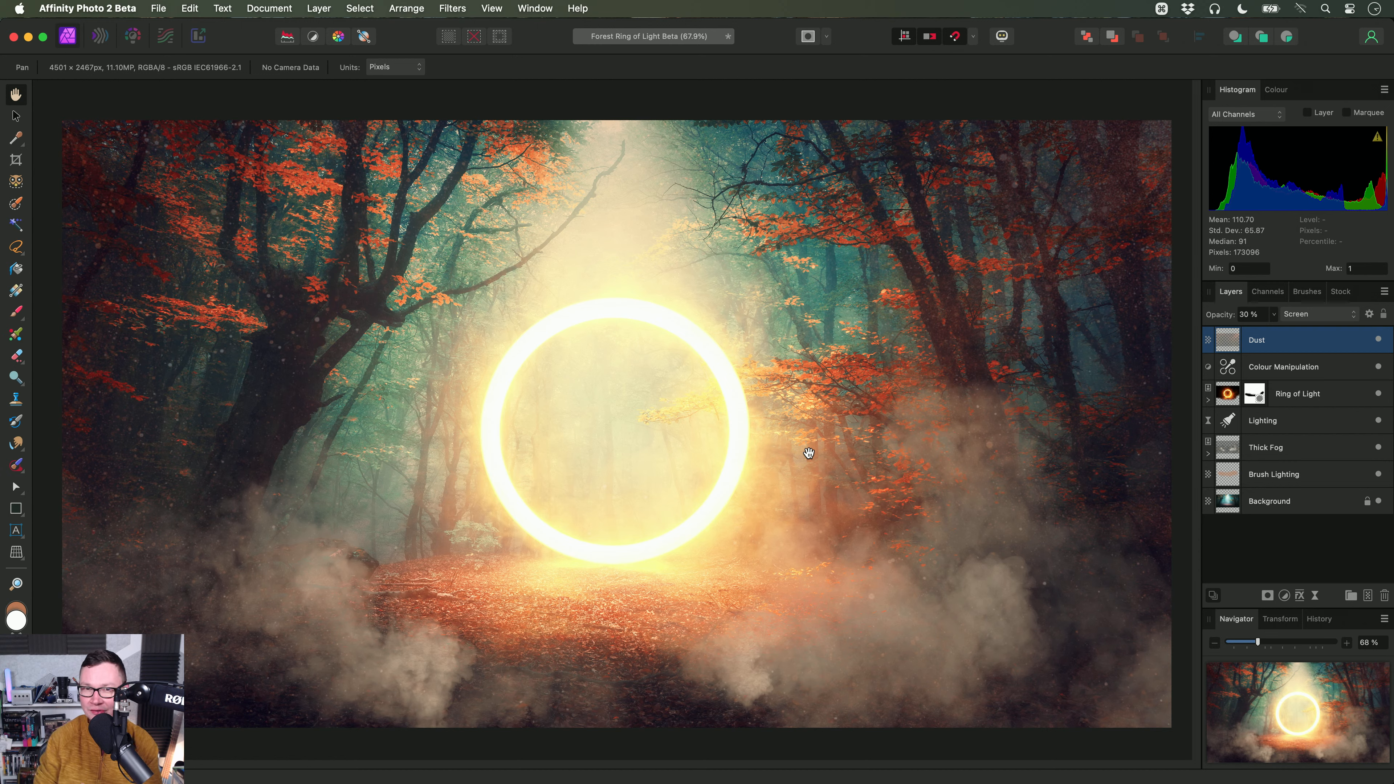
pyautogui.press('super+z')
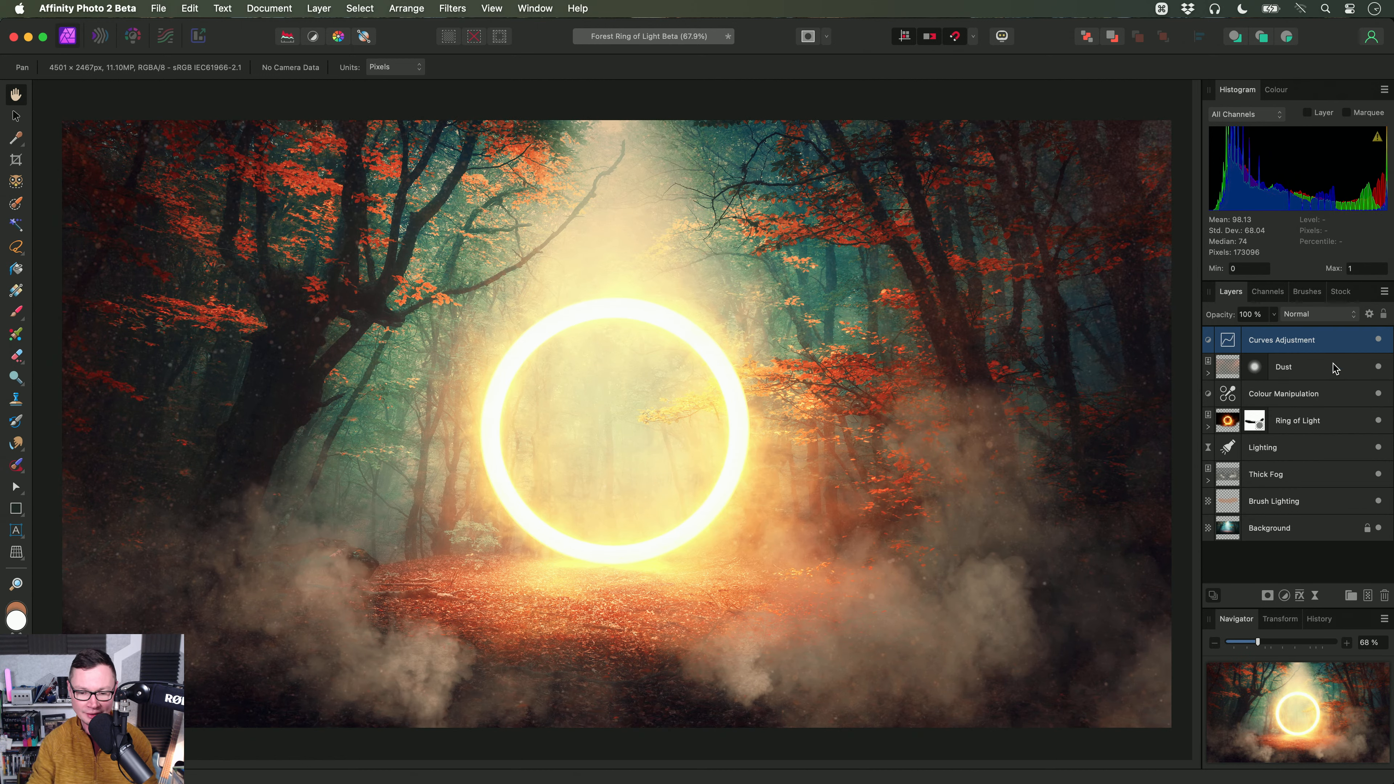
# Step: Select the Lighting layer and switch its visibility off and on to compare its effect on the image
pyautogui.click(1300, 451)
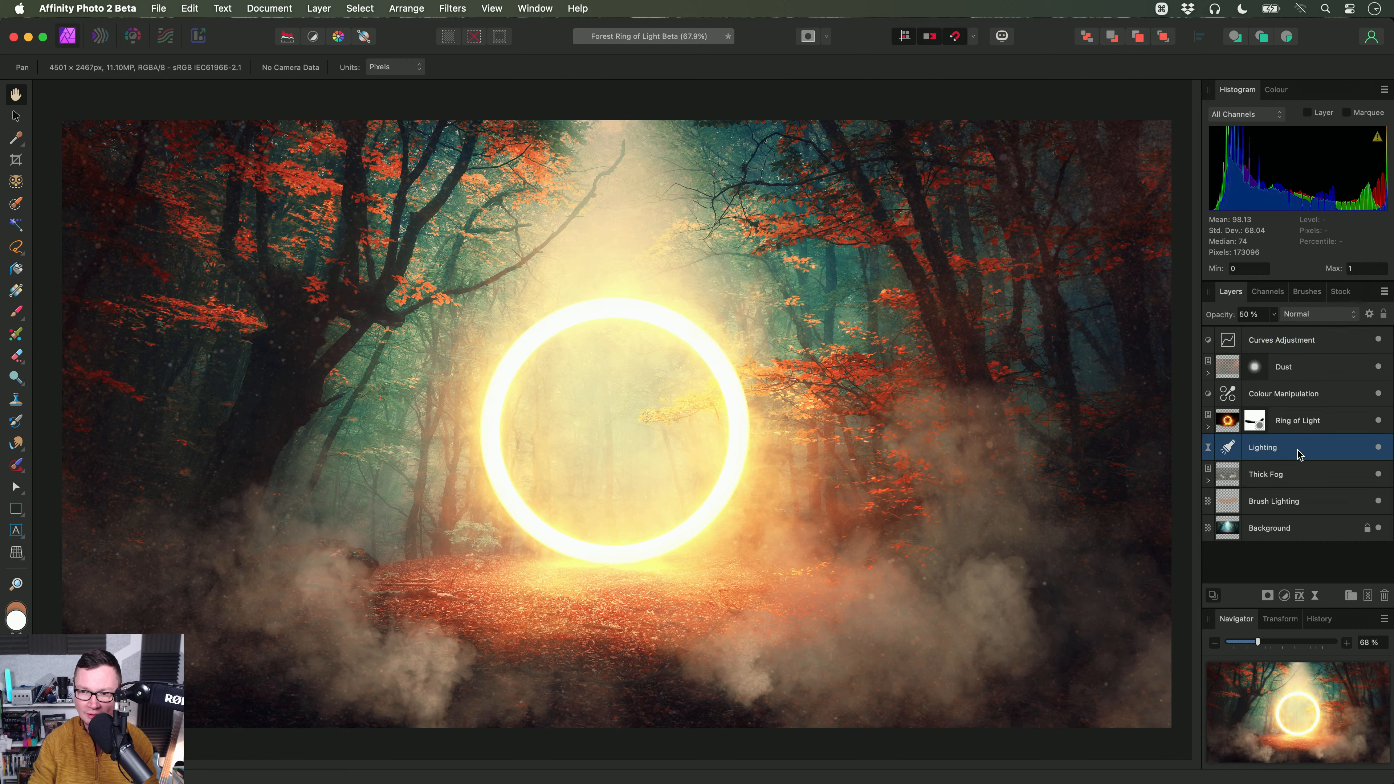
pyautogui.click(1379, 447)
pyautogui.click(1379, 447)
pyautogui.click(1379, 447)
pyautogui.click(1379, 447)
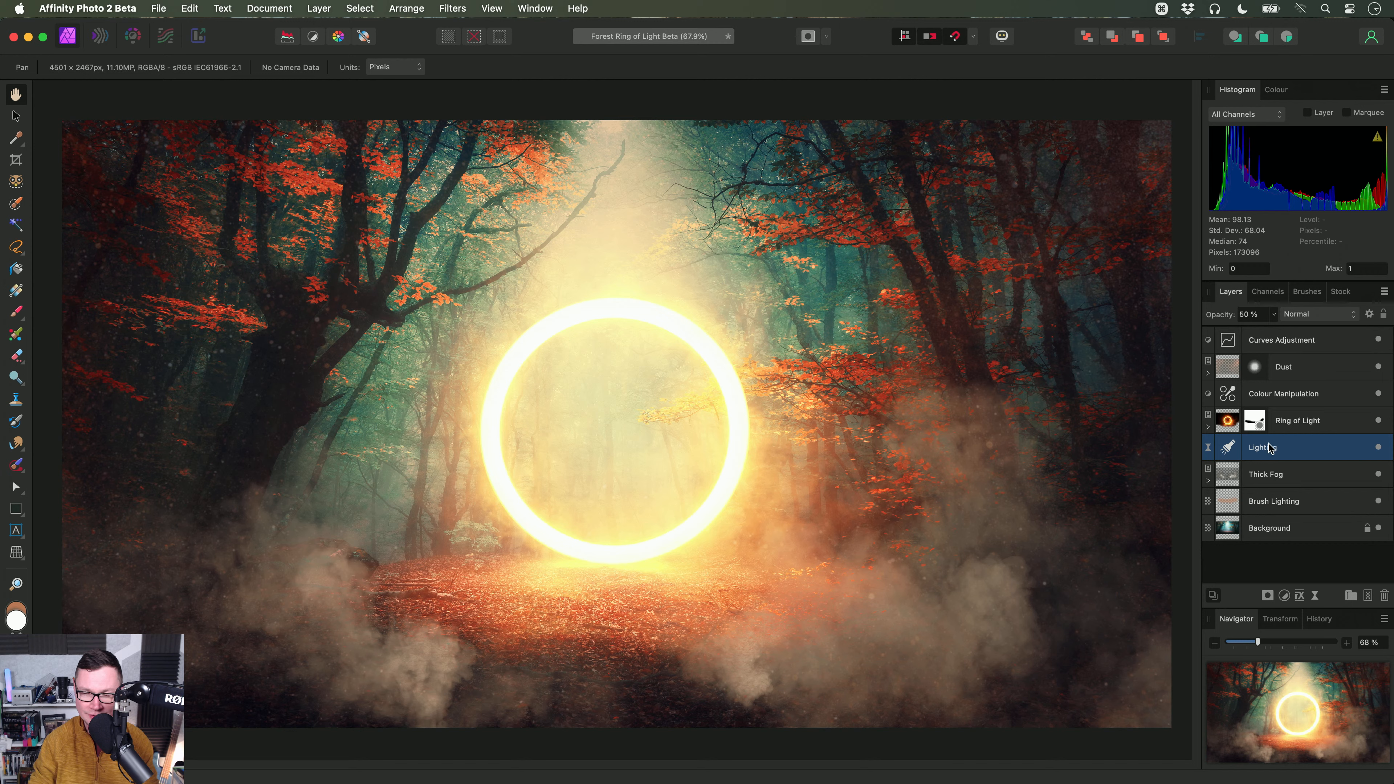
# Step: Merge the Lighting layer down into the Thick Fog layer and undo the merge
pyautogui.hotkey('ctrl', 'e')
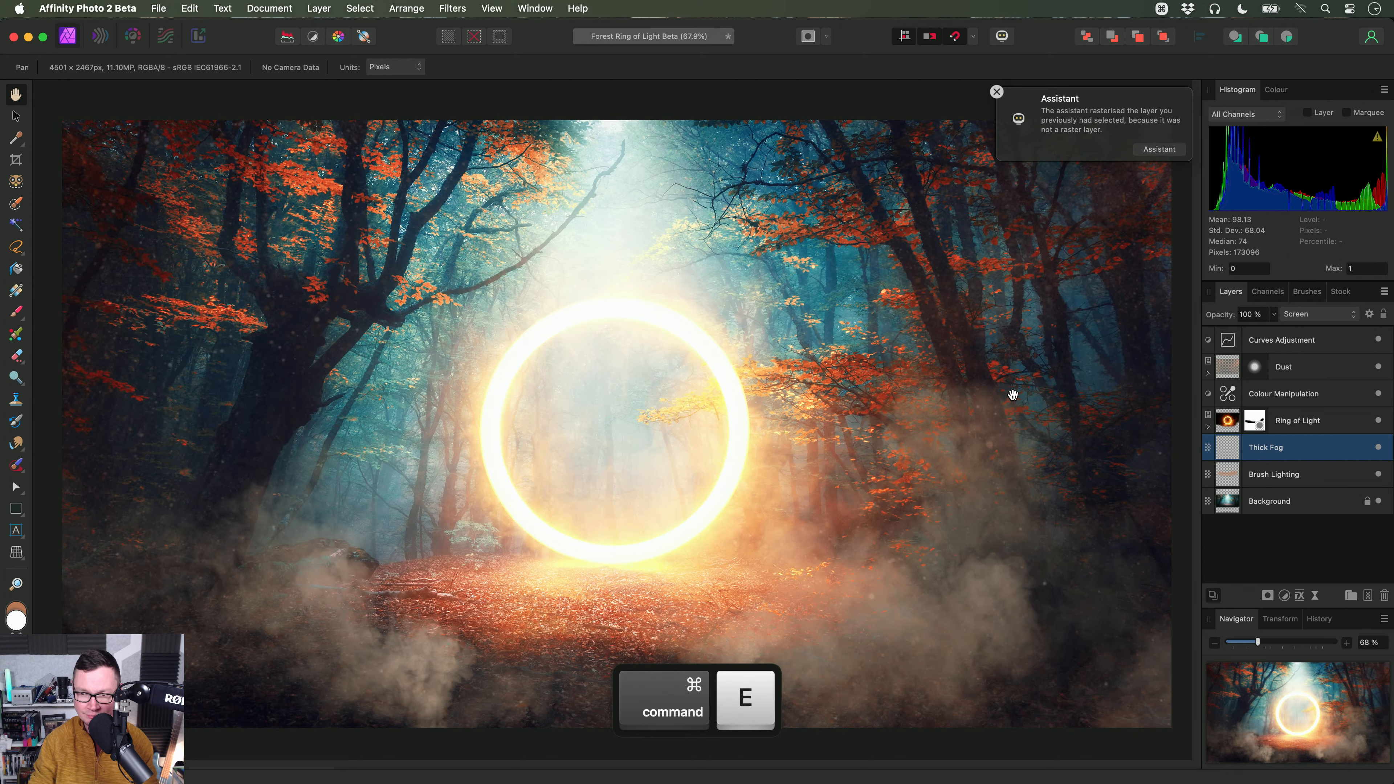
pyautogui.hotkey('ctrl', 'z')
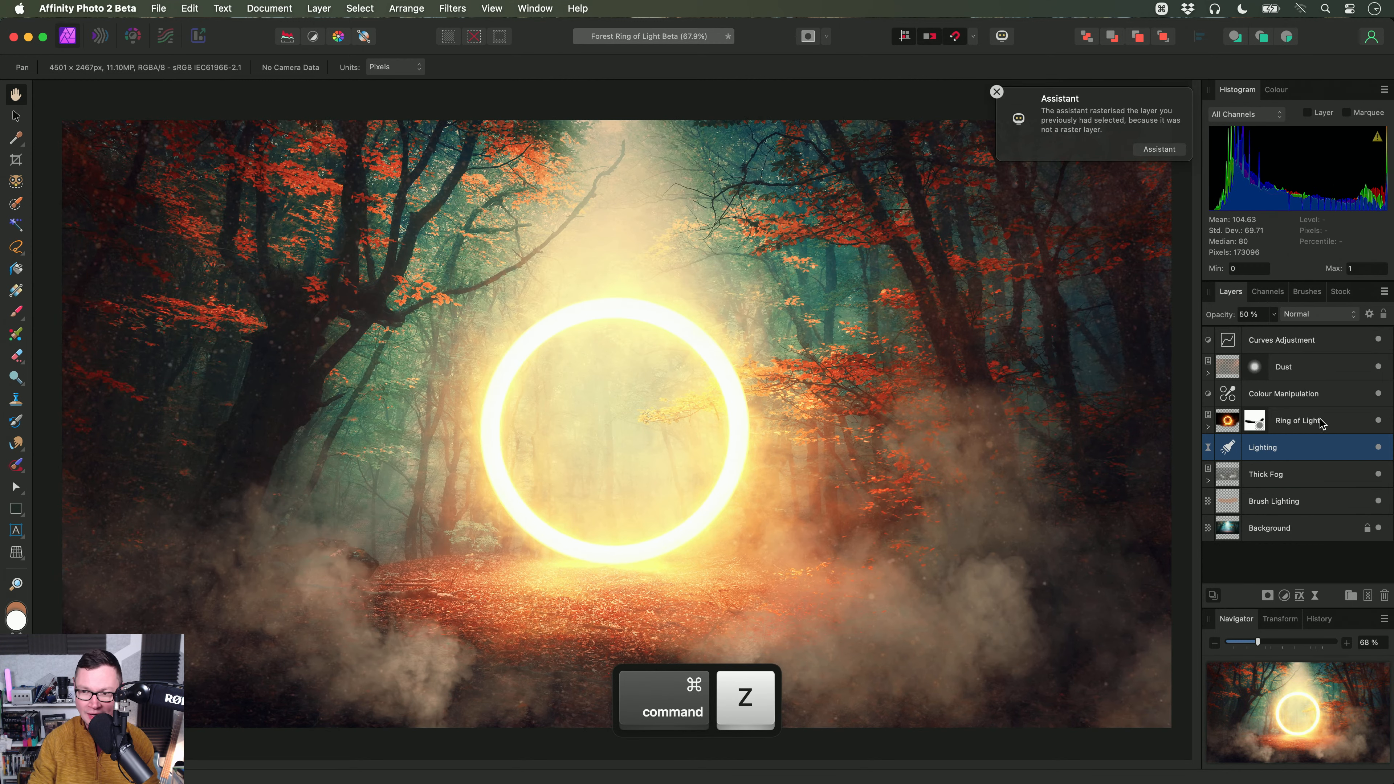
# Step: Merge the four layers from Ring of Light up to Curves Adjustment into one with Merge Selected
pyautogui.click(1320, 421)
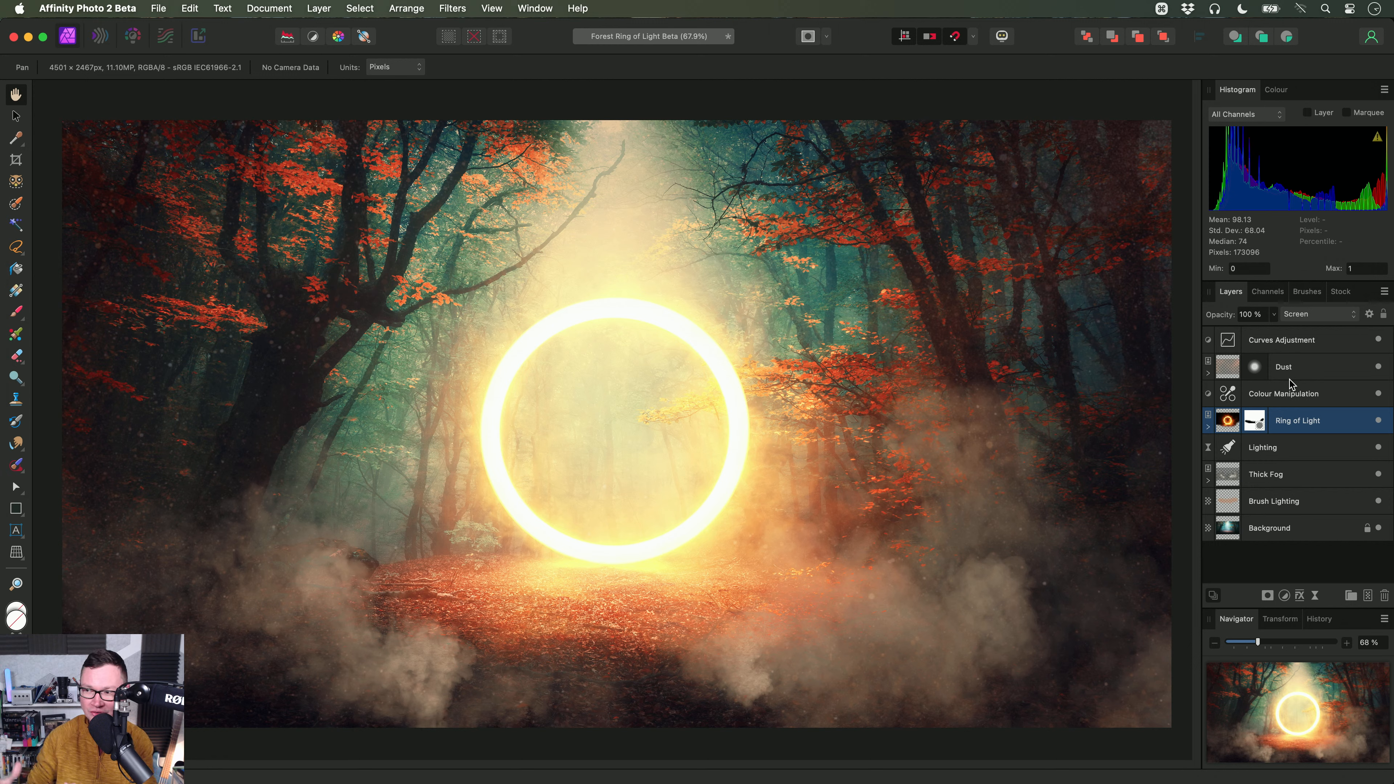
pyautogui.keyDown('shift'); pyautogui.click(1324, 351); pyautogui.keyUp('shift')
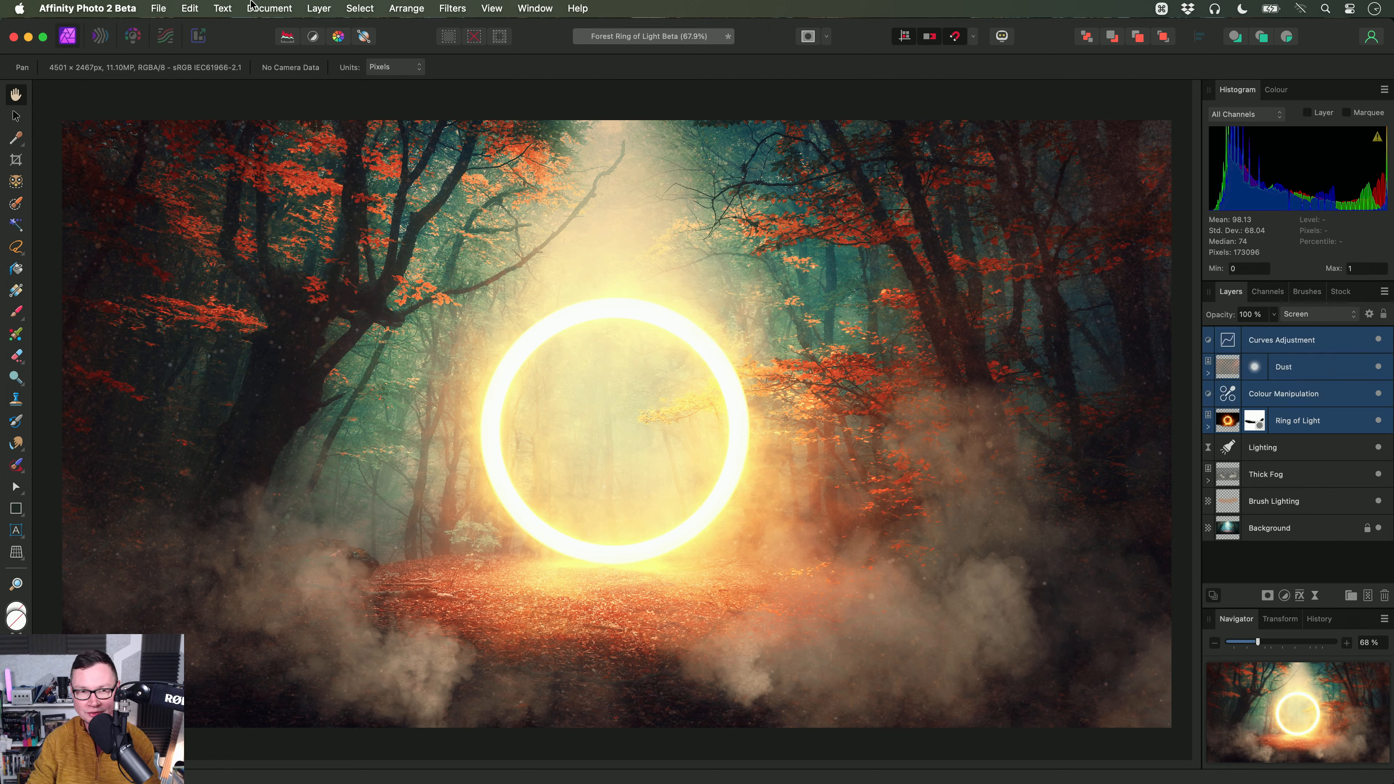
pyautogui.click(269, 8)
pyautogui.moveTo(319, 8)
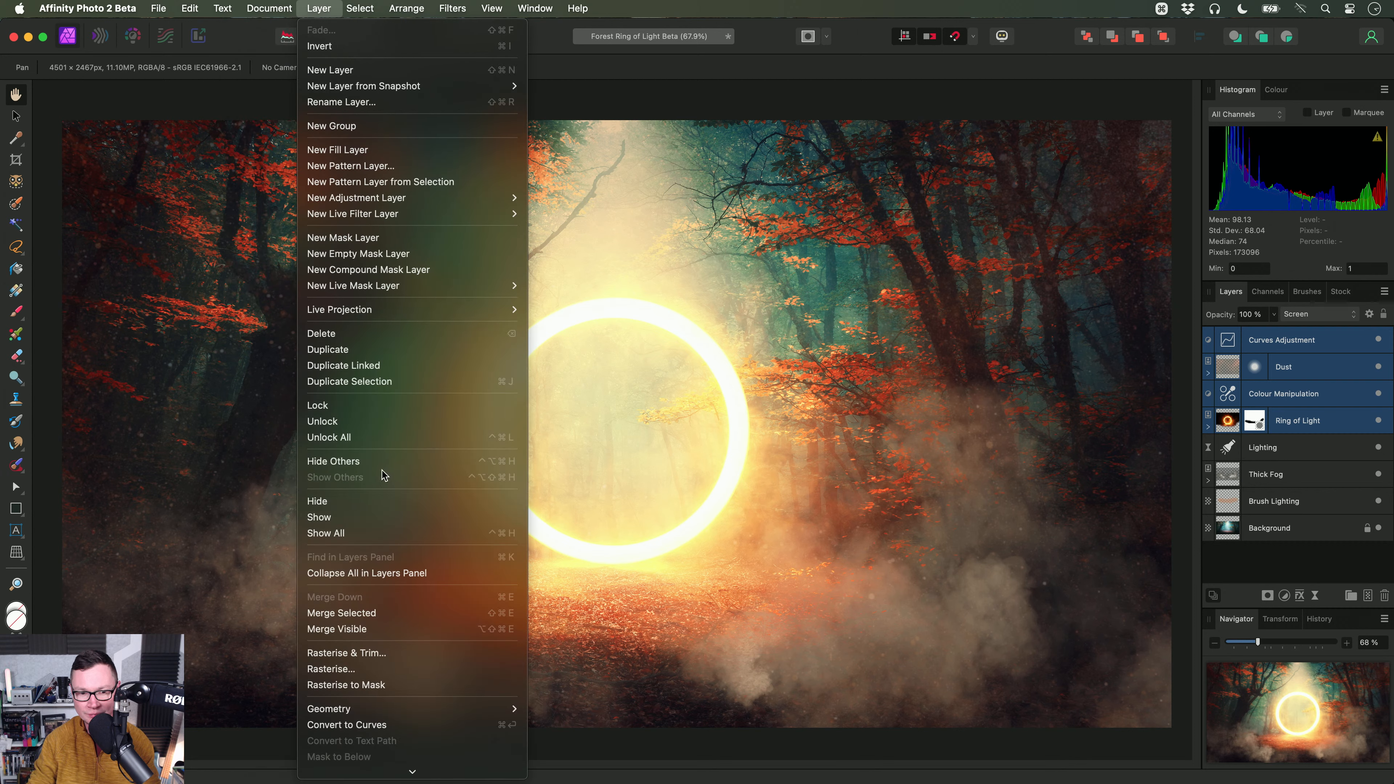
pyautogui.click(409, 615)
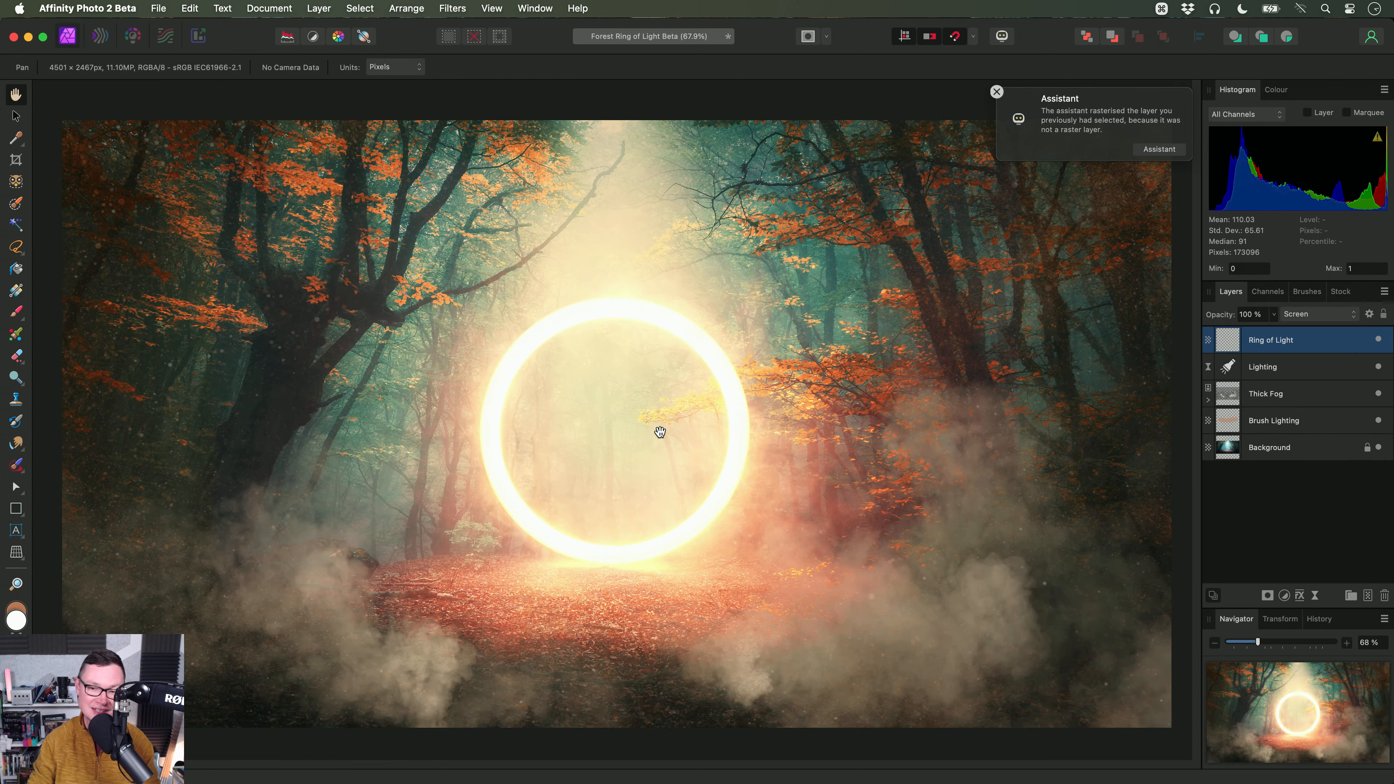
pyautogui.press('super')
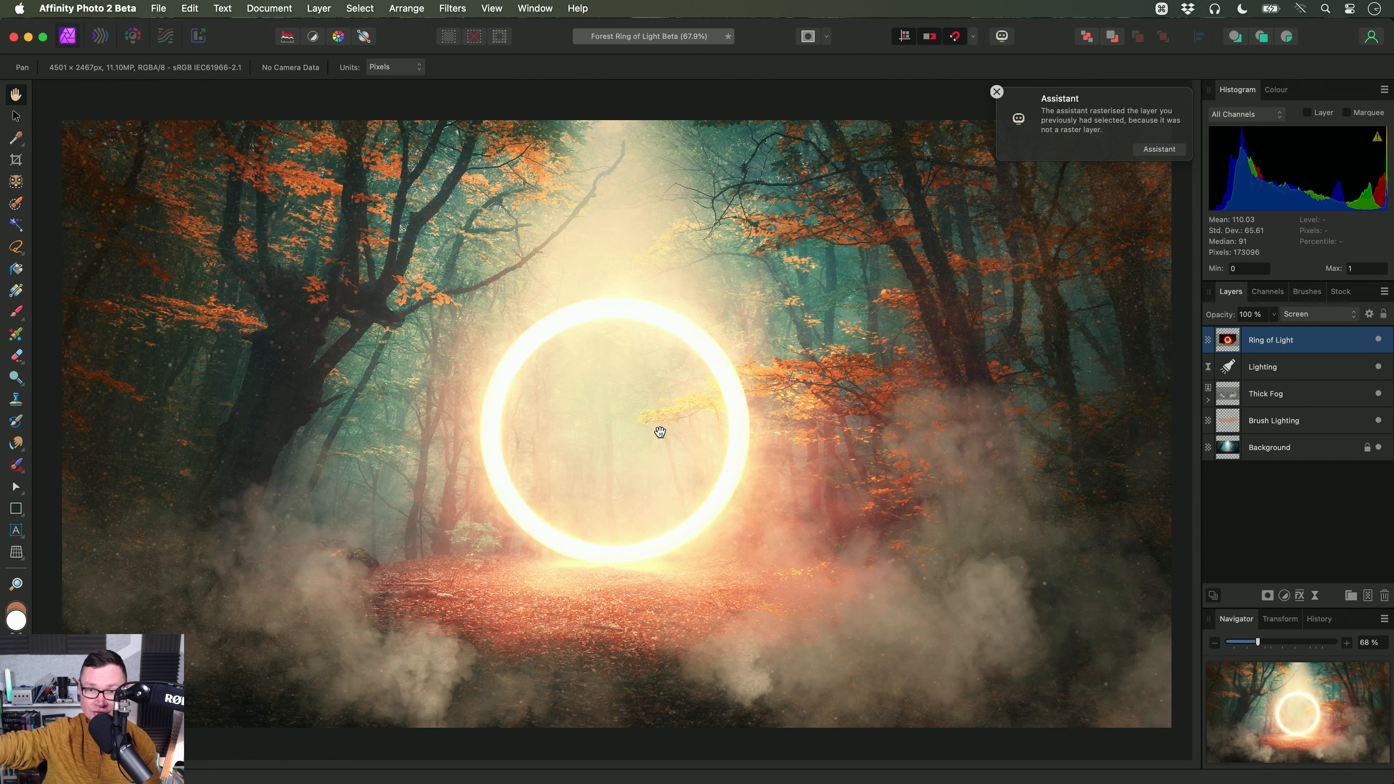
# Step: Undo the merge of the four layers and close Forest Ring of Light Beta without saving
pyautogui.press('super+z')
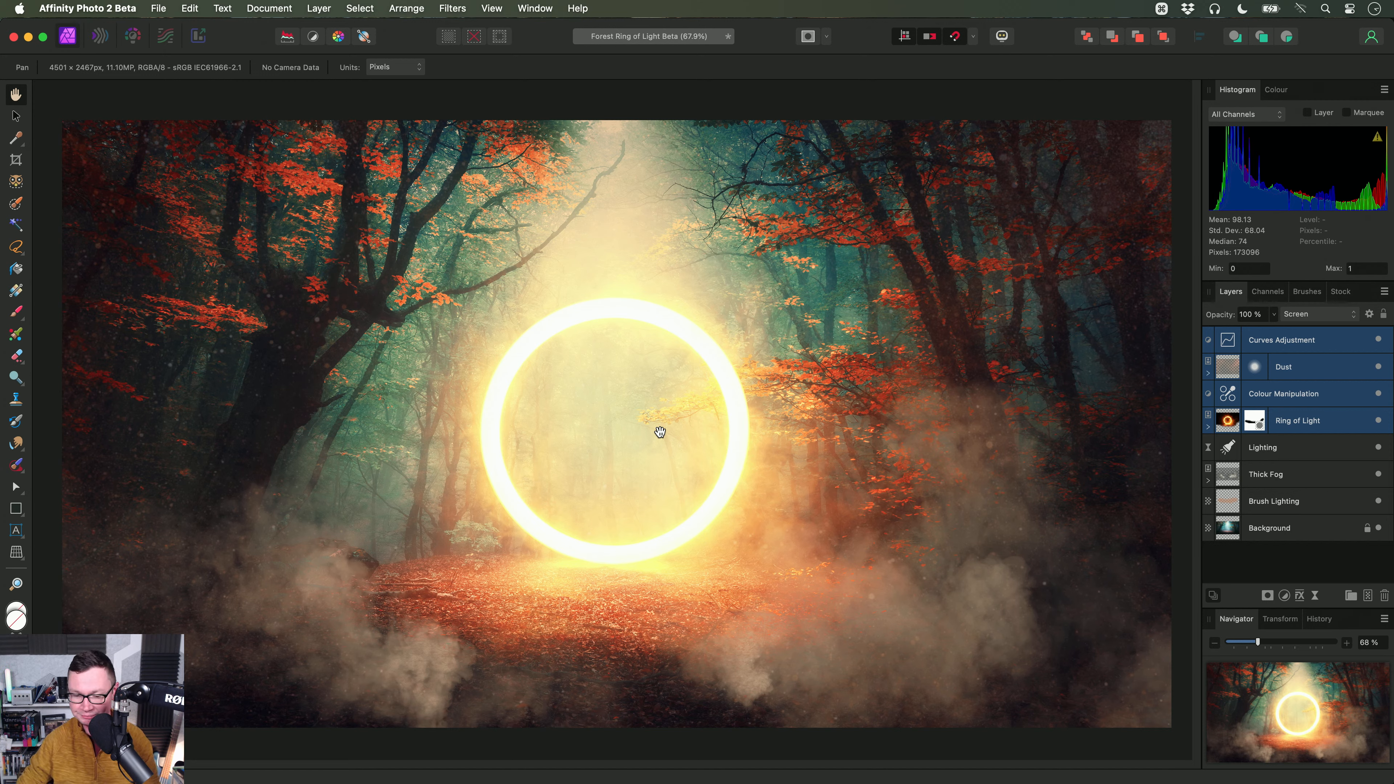
pyautogui.press('super+w')
pyautogui.click(714, 318)
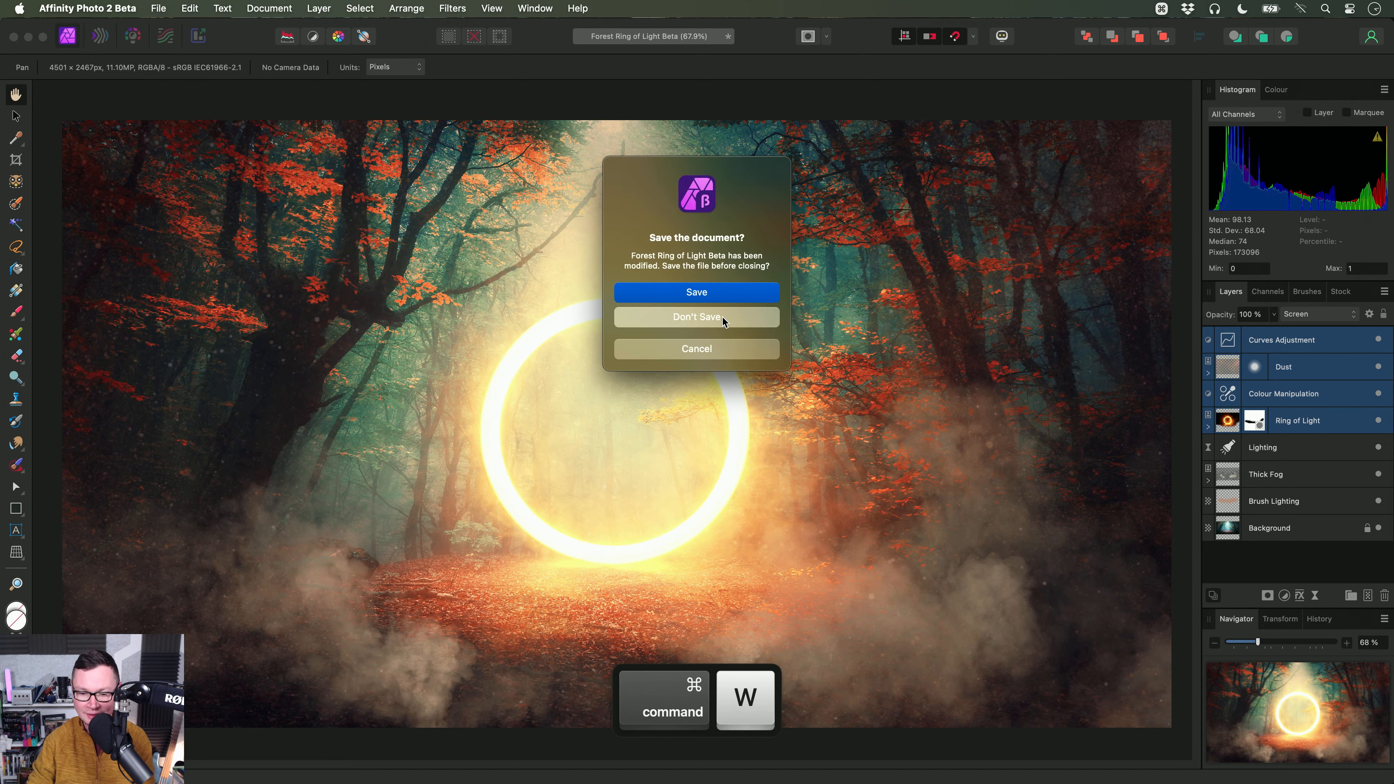
# Step: Switch to Finder, enter the "03. Click drag with marquee selection" folder and open Butterflies Release in Affinity Photo 2
pyautogui.press('super+Tab')
pyautogui.click(407, 125)
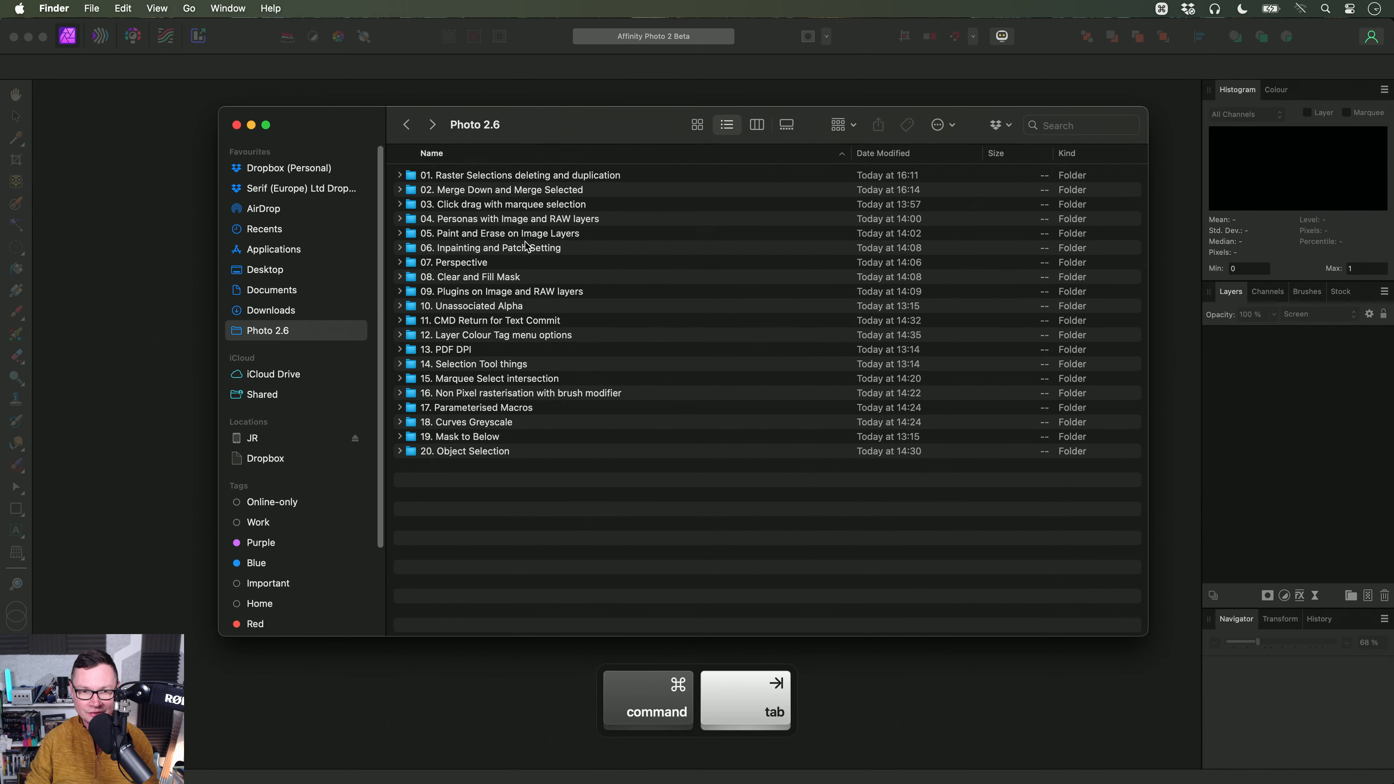
pyautogui.doubleClick(506, 205)
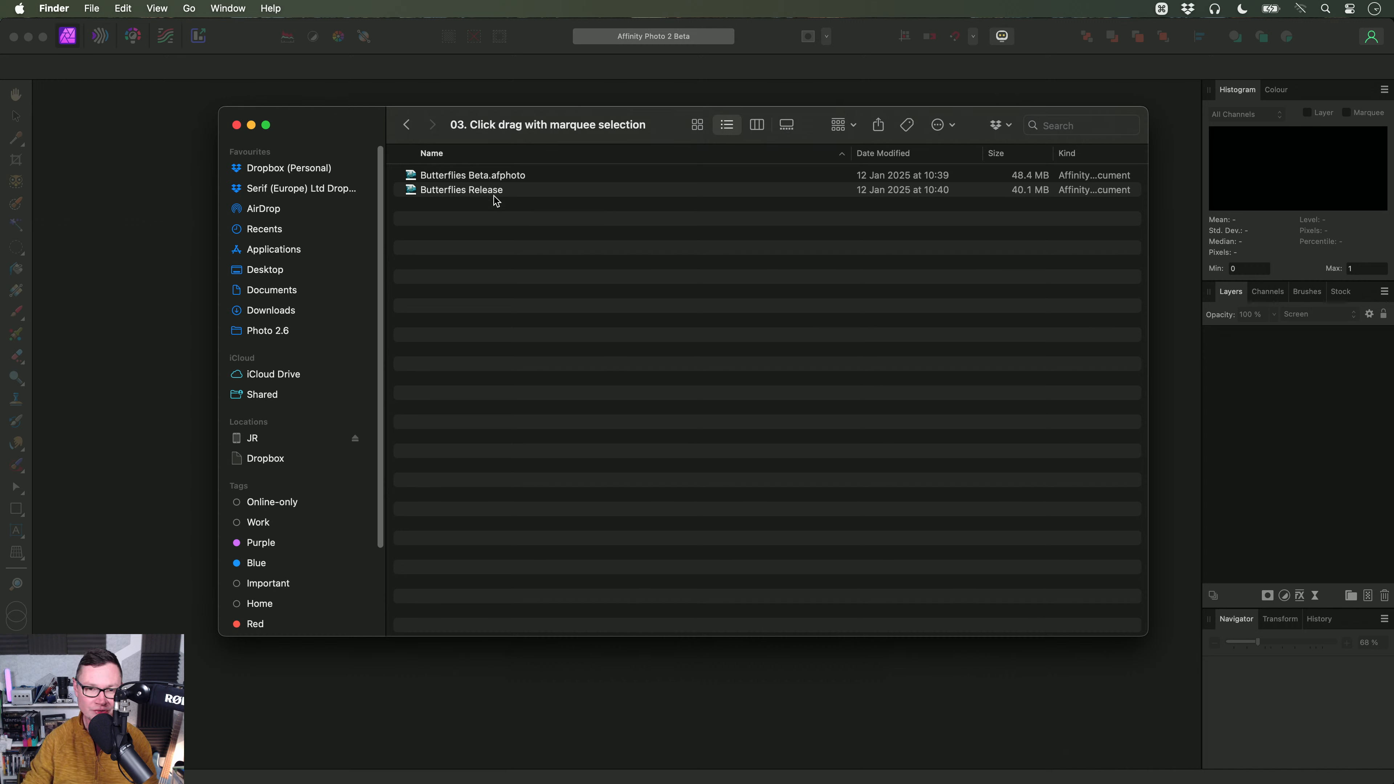
pyautogui.click(526, 177)
pyautogui.click(505, 190)
pyautogui.press('super+Tab')
pyautogui.moveTo(492, 192); pyautogui.dragTo(725, 64)
# Step: Close the Forest Ring of Light Release document, leaving Butterflies Release open
pyautogui.click(499, 91)
pyautogui.press('super+w')
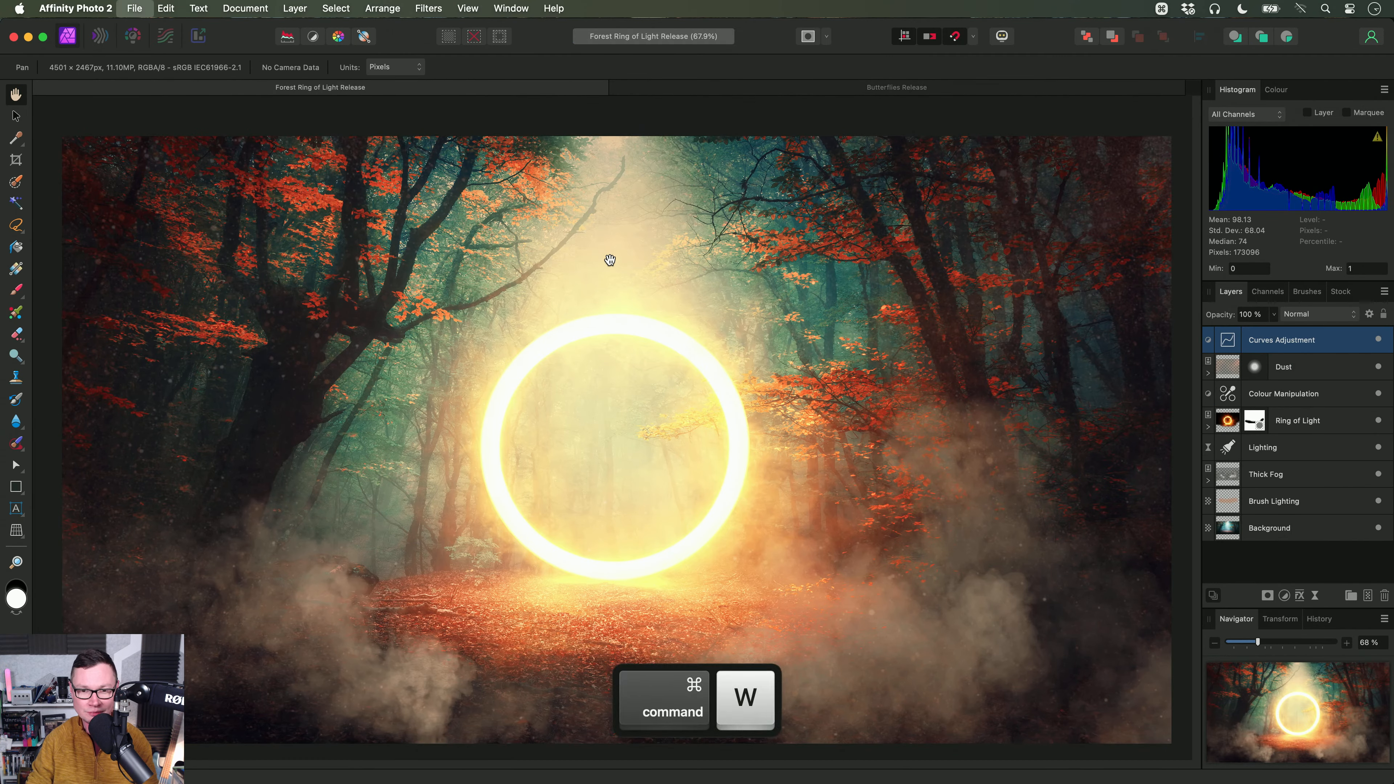
pyautogui.moveTo(1096, 427); pyautogui.dragTo(1170, 415)
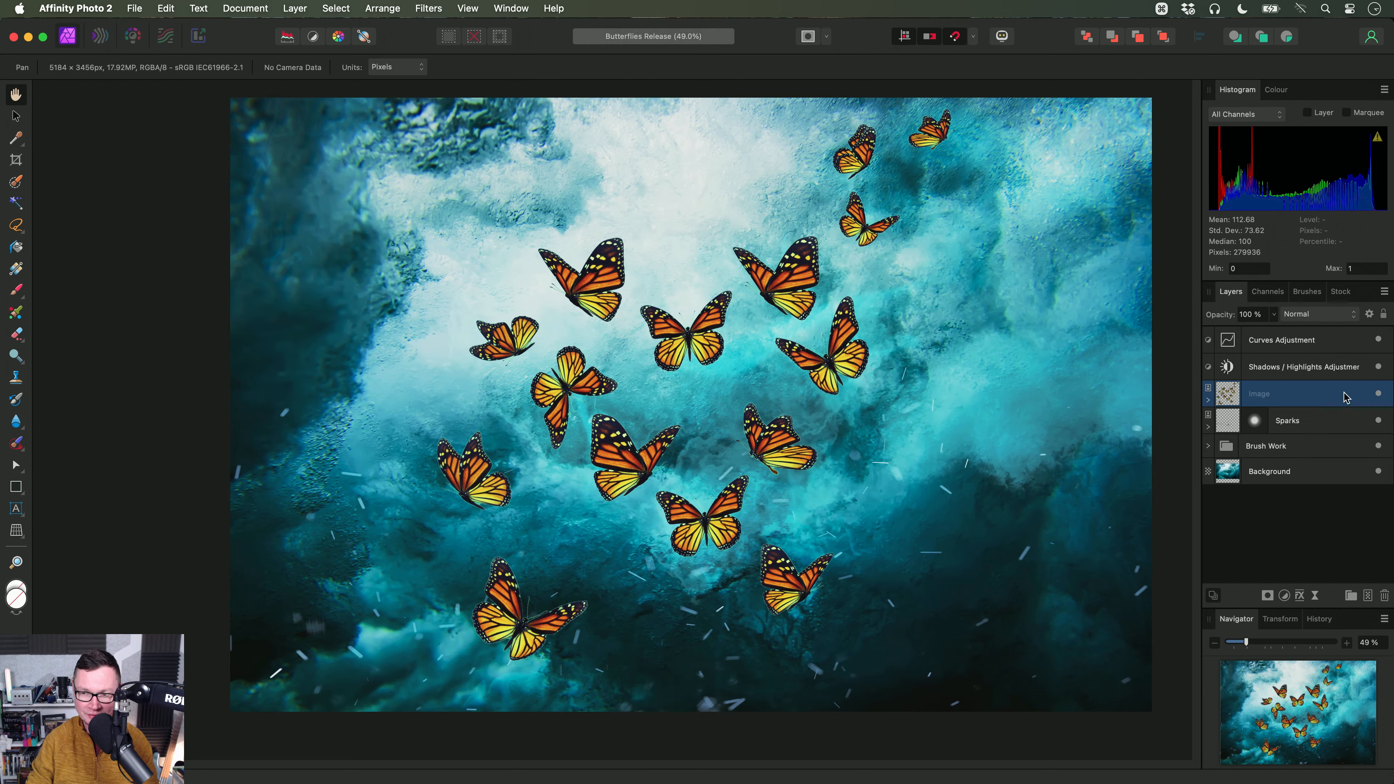
# Step: Draw a rectangular marquee around the leftmost butterfly on the Image layer and try to move its pixels from inside the selection
pyautogui.scroll(10, 652, 405)
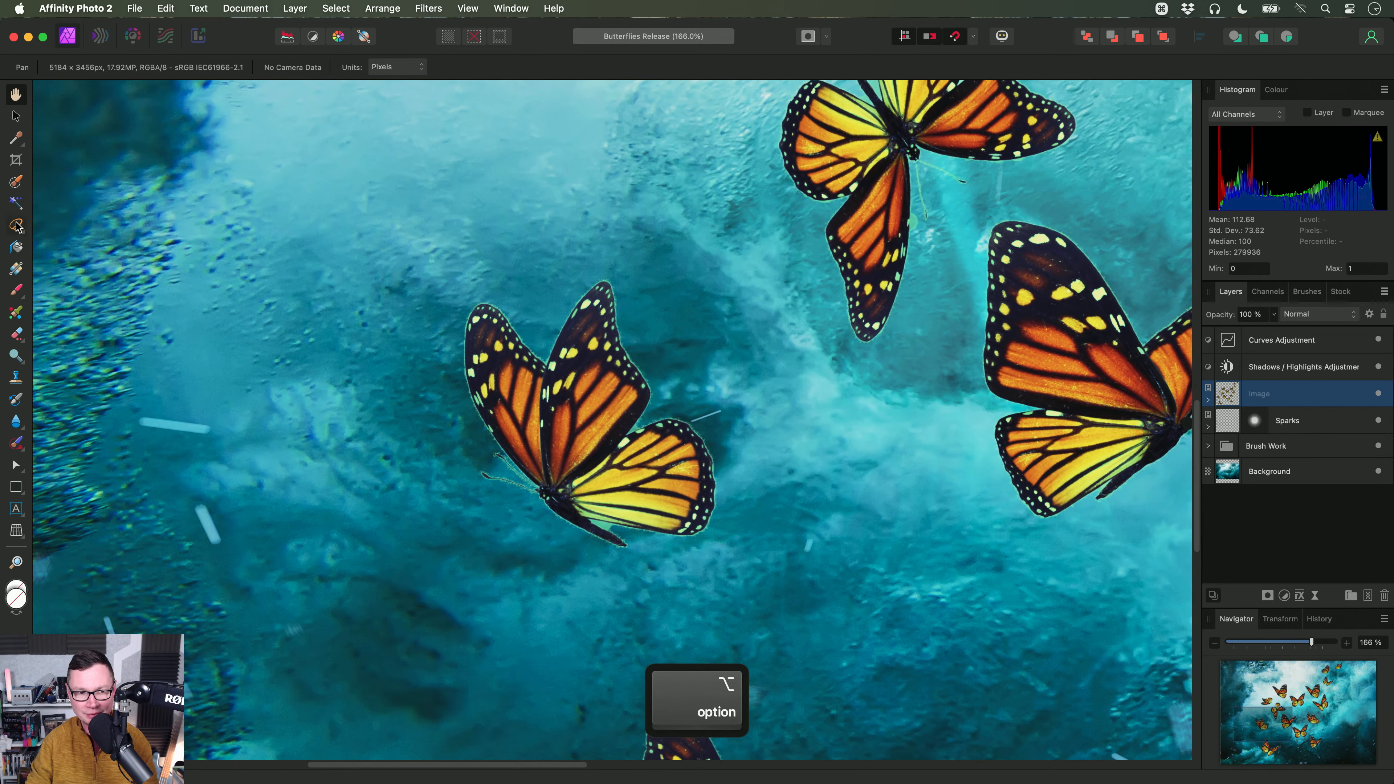
pyautogui.click(16, 226)
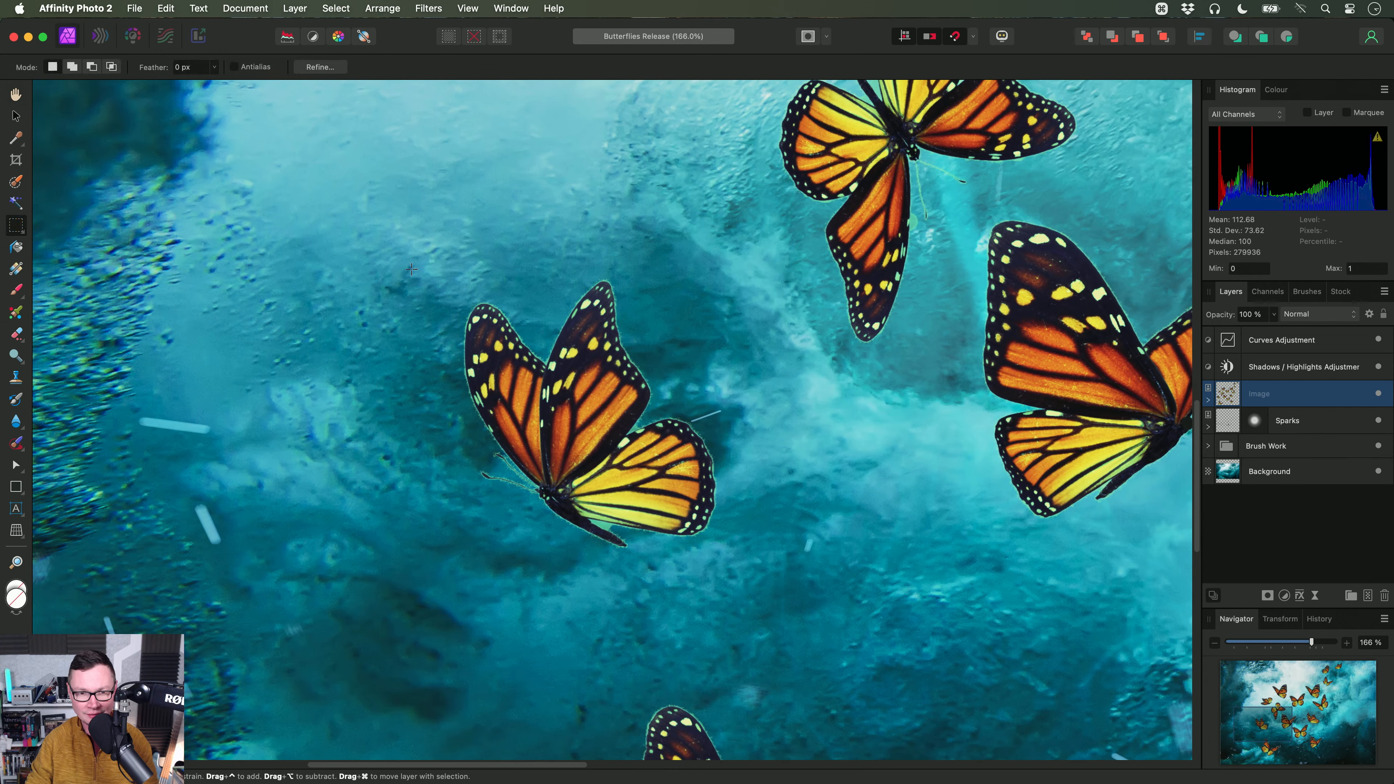
pyautogui.moveTo(410, 253); pyautogui.dragTo(765, 581)
pyautogui.scroll(-2, 637, 542)
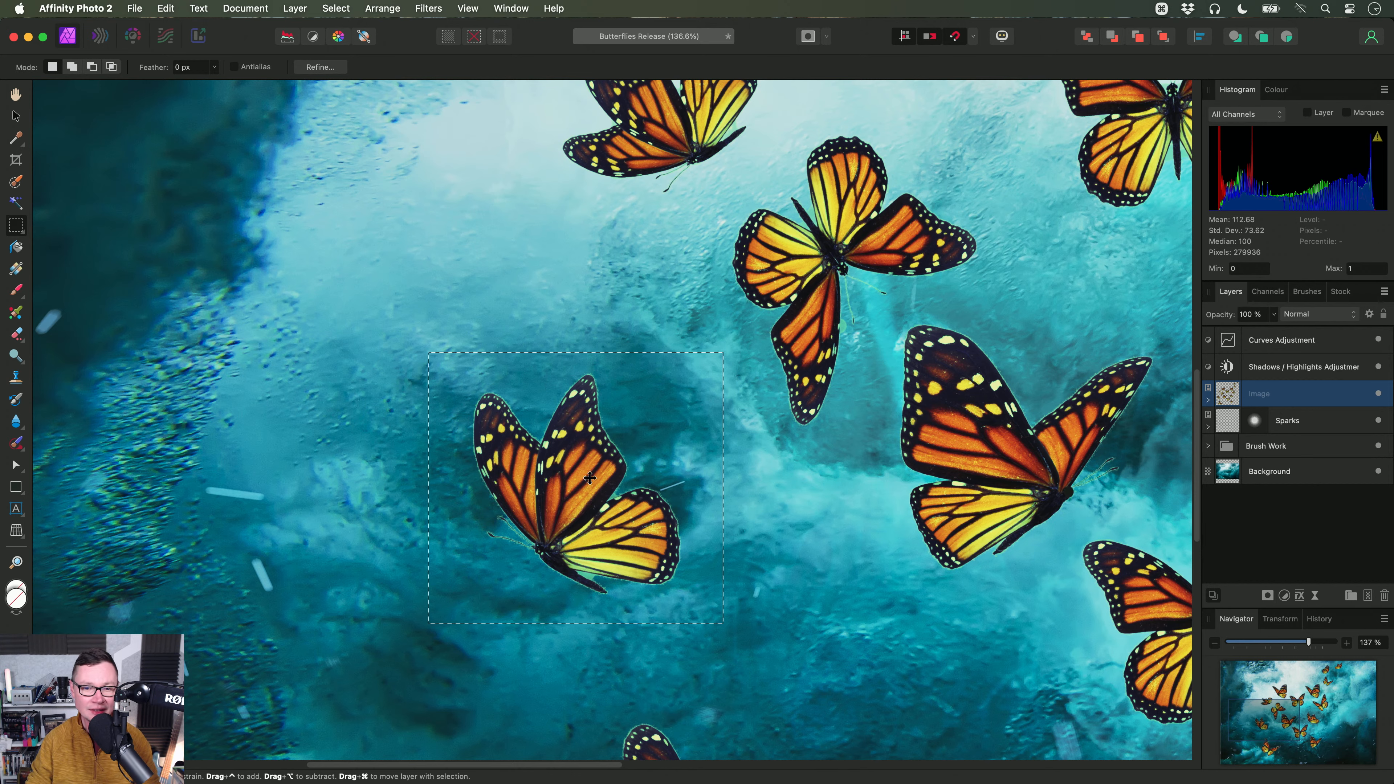
pyautogui.moveTo(590, 478); pyautogui.dragTo(663, 557)
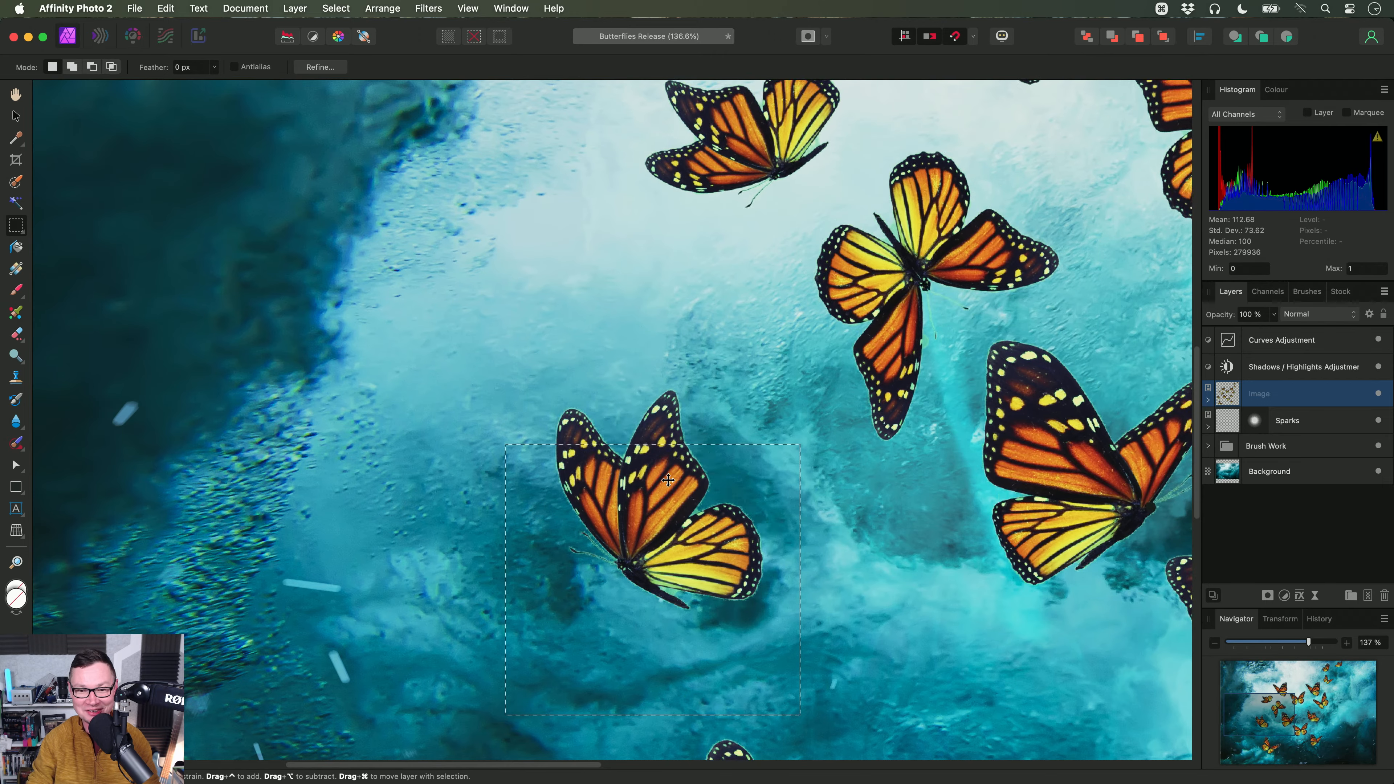
pyautogui.scroll(-5, 605, 458)
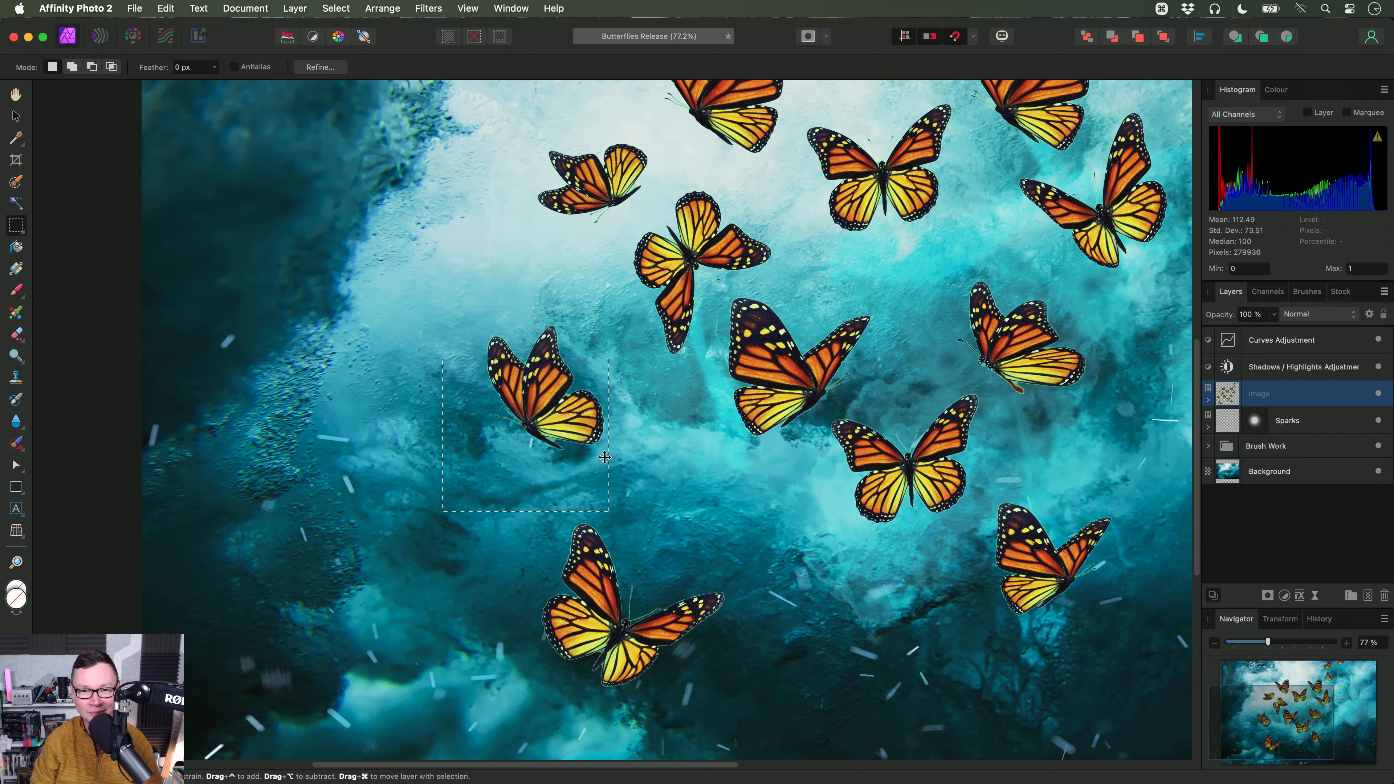
# Step: Undo the selection move and close Butterflies Release without saving
pyautogui.press('super+z')
pyautogui.press('super+z')
pyautogui.press('super+w')
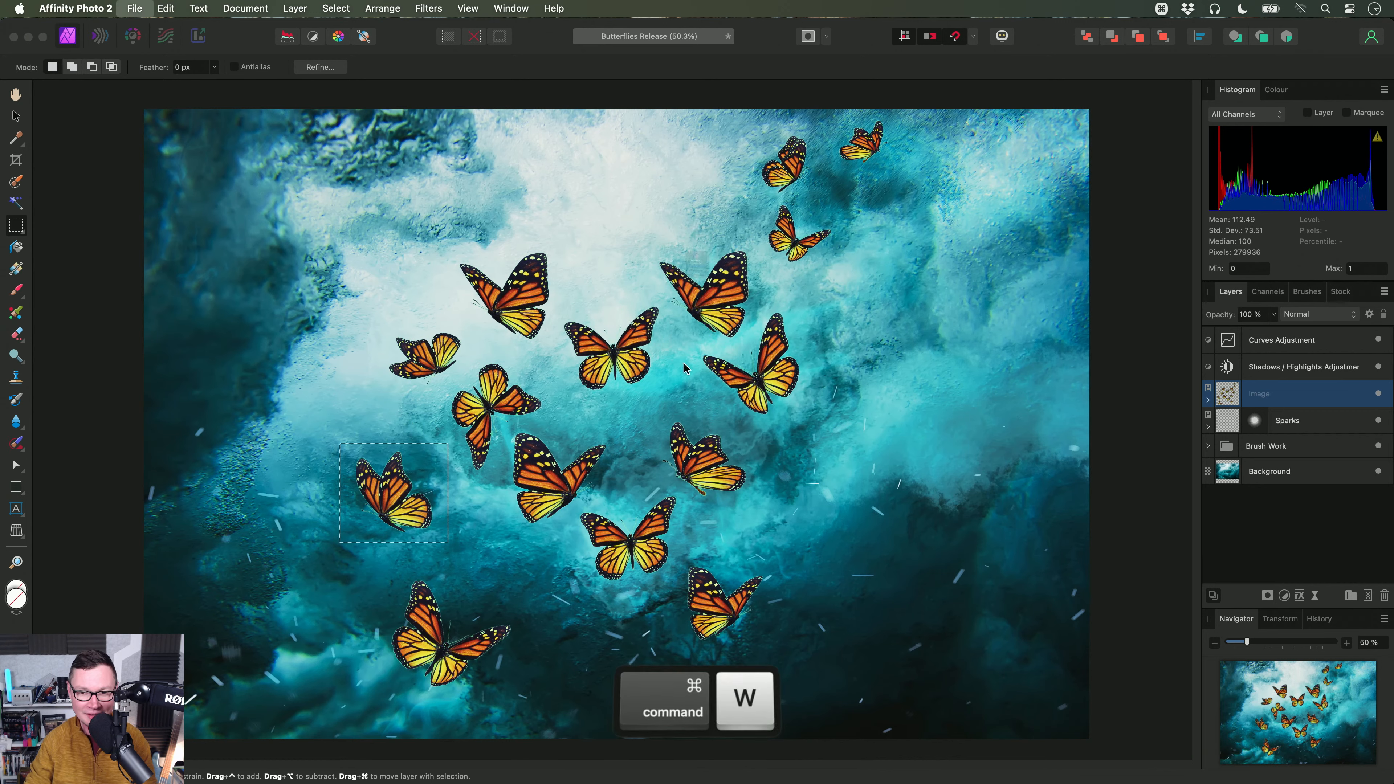
pyautogui.click(701, 320)
# Step: Switch to Finder and open Butterflies Beta.afphoto in Affinity Photo 2 Beta
pyautogui.press('super+Tab')
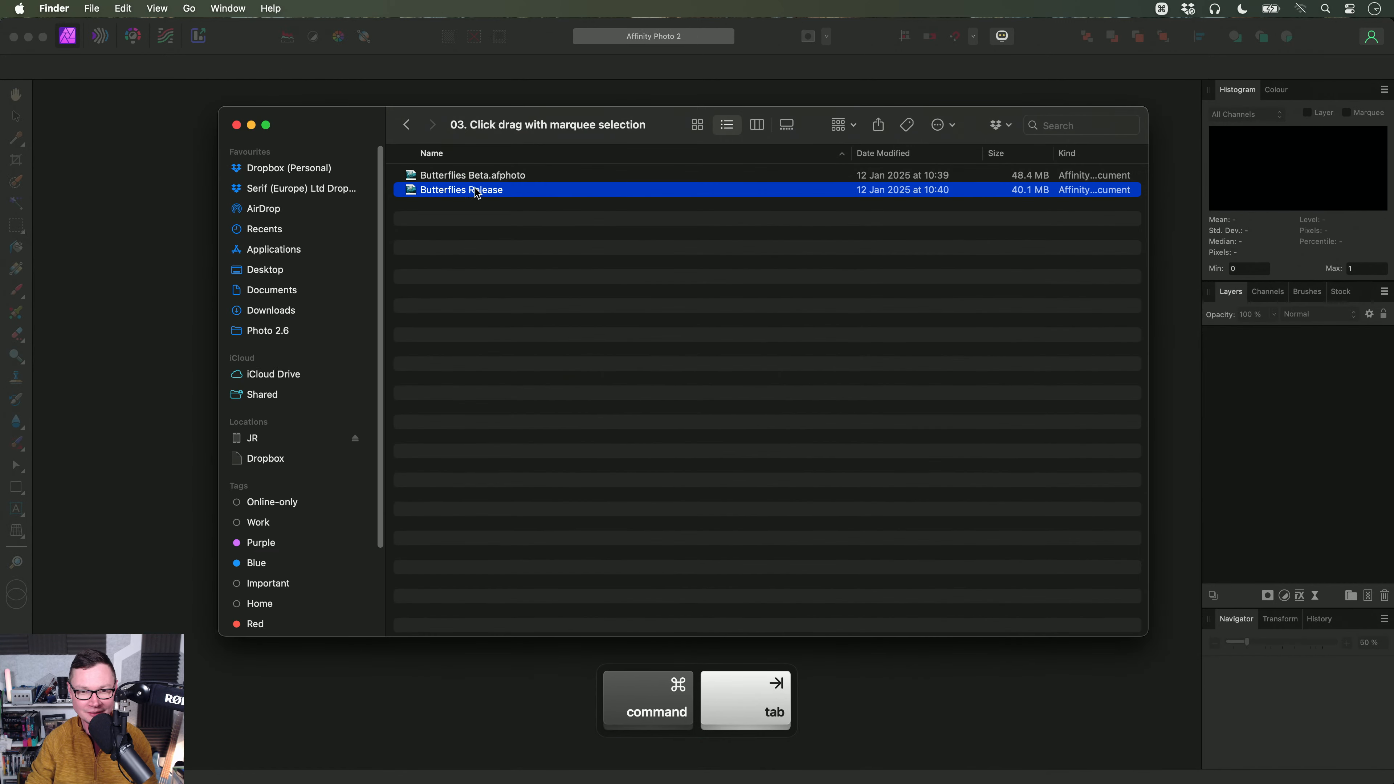
pyautogui.moveTo(472, 174); pyautogui.dragTo(675, 365)
pyautogui.press('super+Tab')
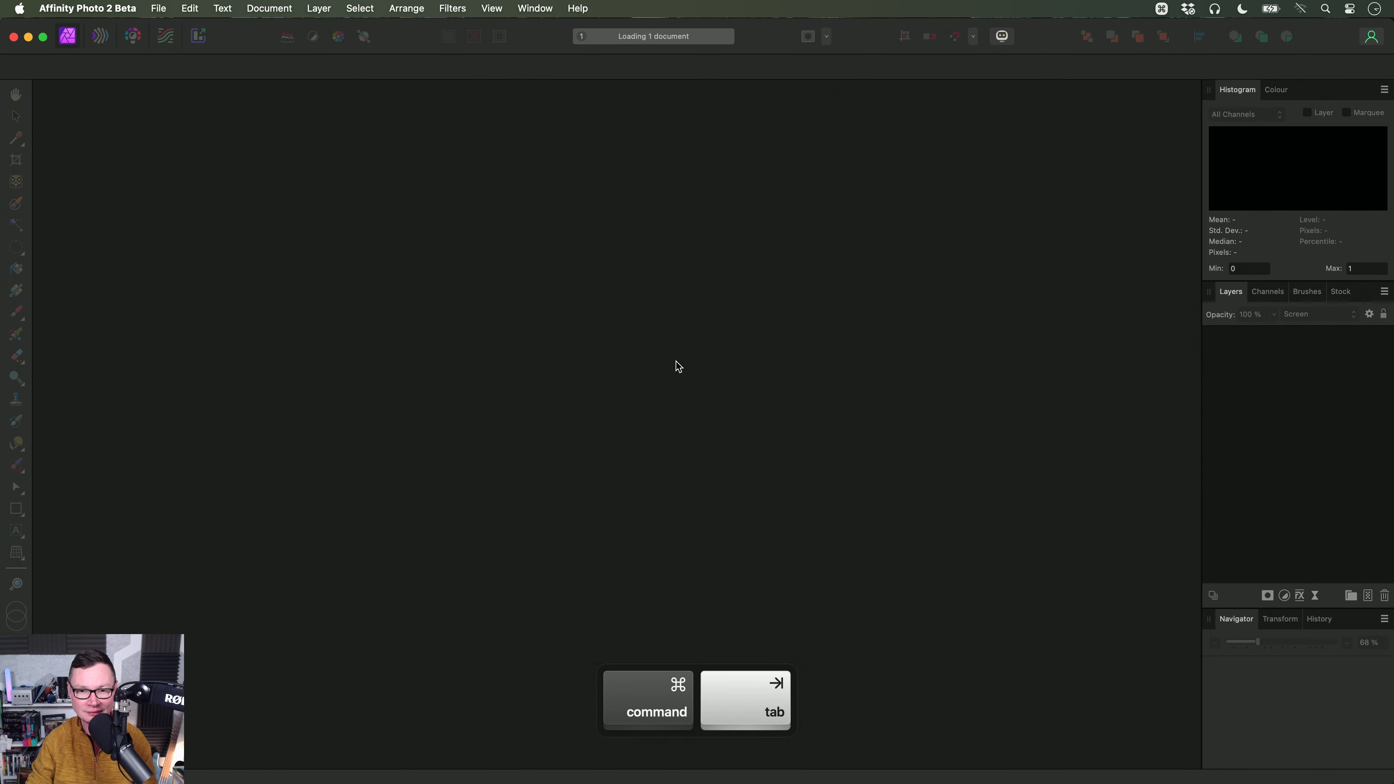
# Step: Turn off From Centre for the Rectangular Marquee tool and draw a selection around the leftmost butterfly, replacing the misplaced one
pyautogui.scroll(3, 606, 375)
pyautogui.scroll(3, 606, 375)
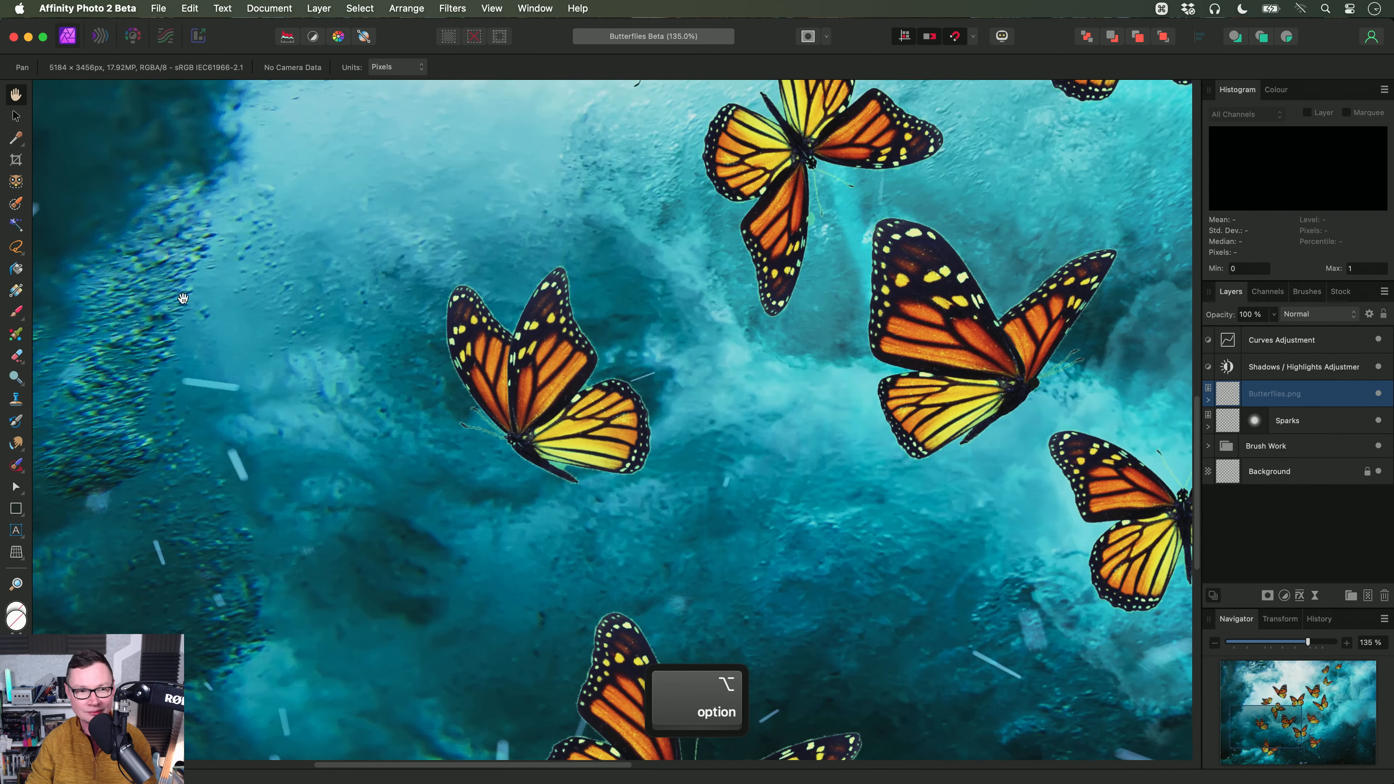
pyautogui.click(21, 252)
pyautogui.click(83, 249)
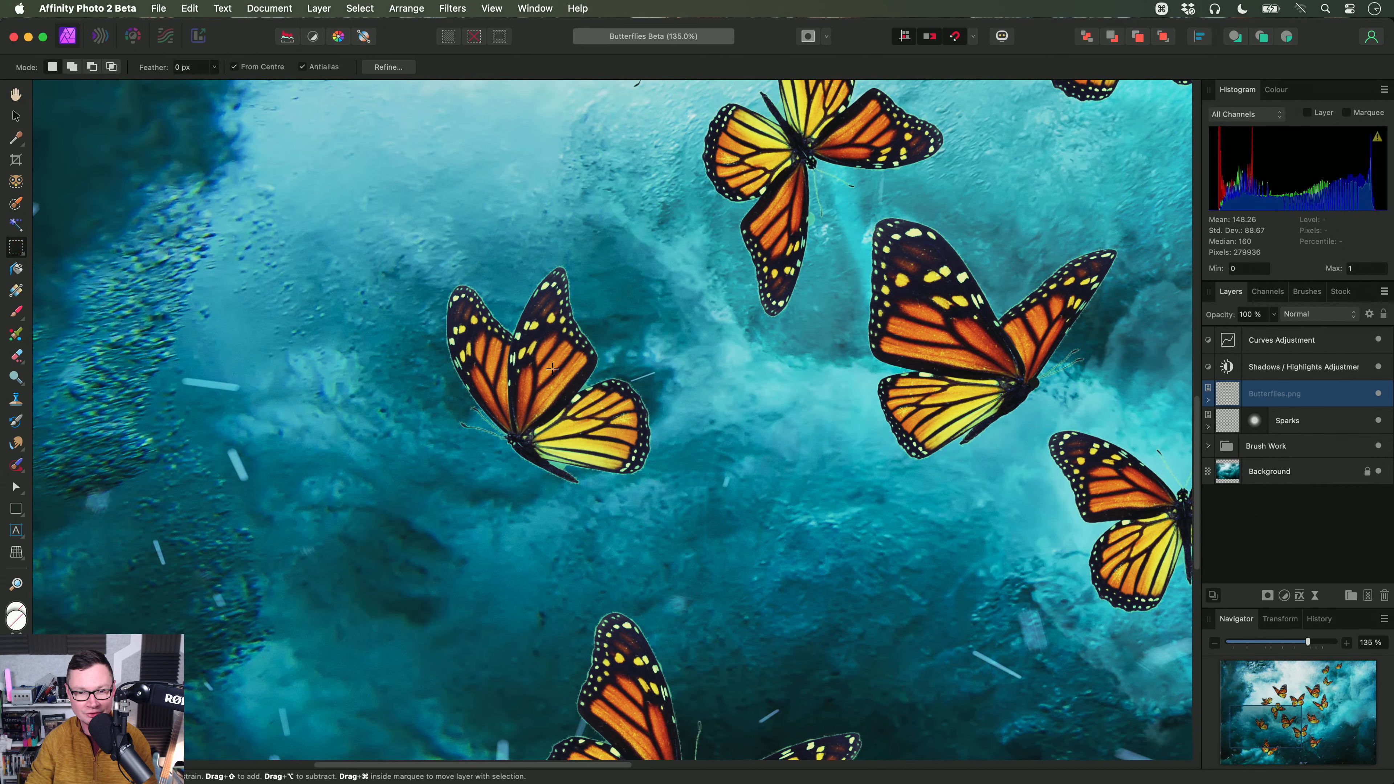
pyautogui.moveTo(387, 239); pyautogui.dragTo(709, 539)
pyautogui.scroll(1, 419, 283)
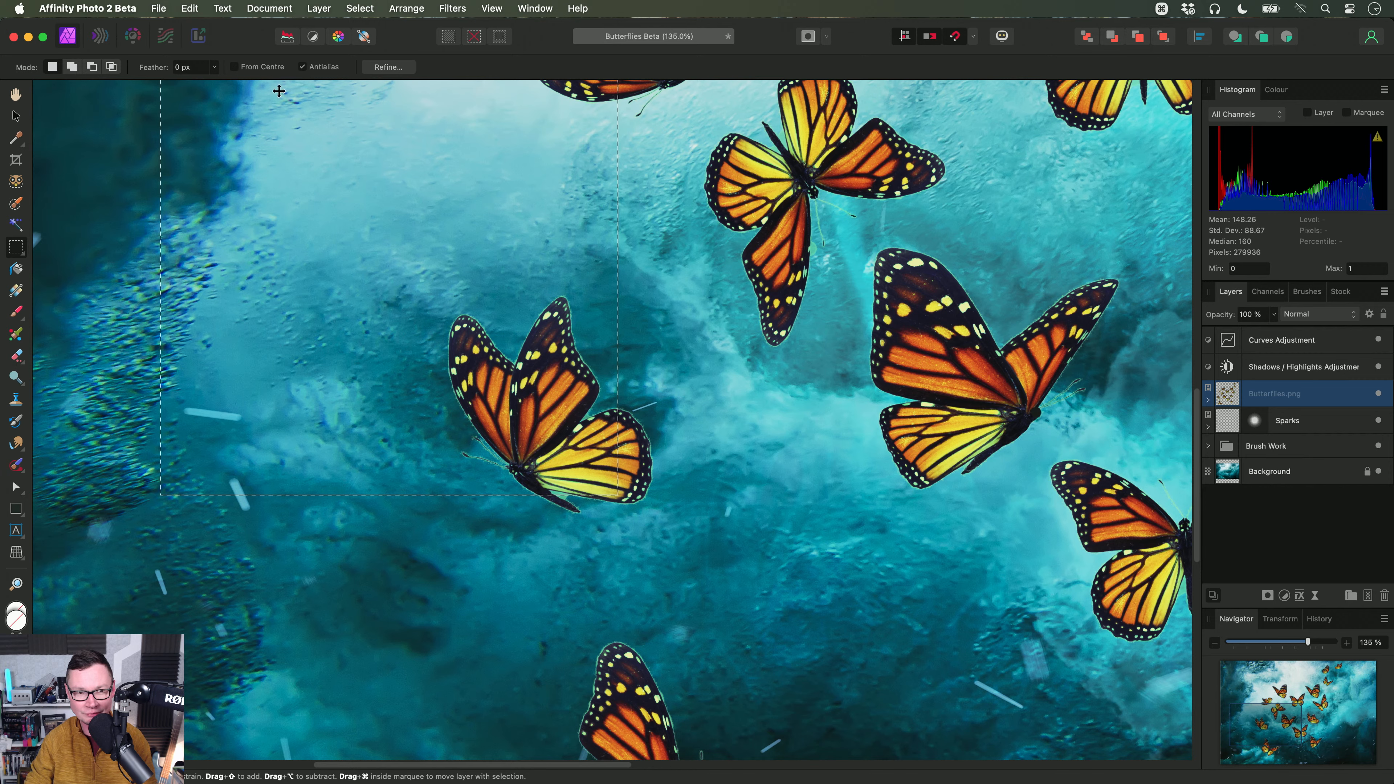
pyautogui.press('super+d')
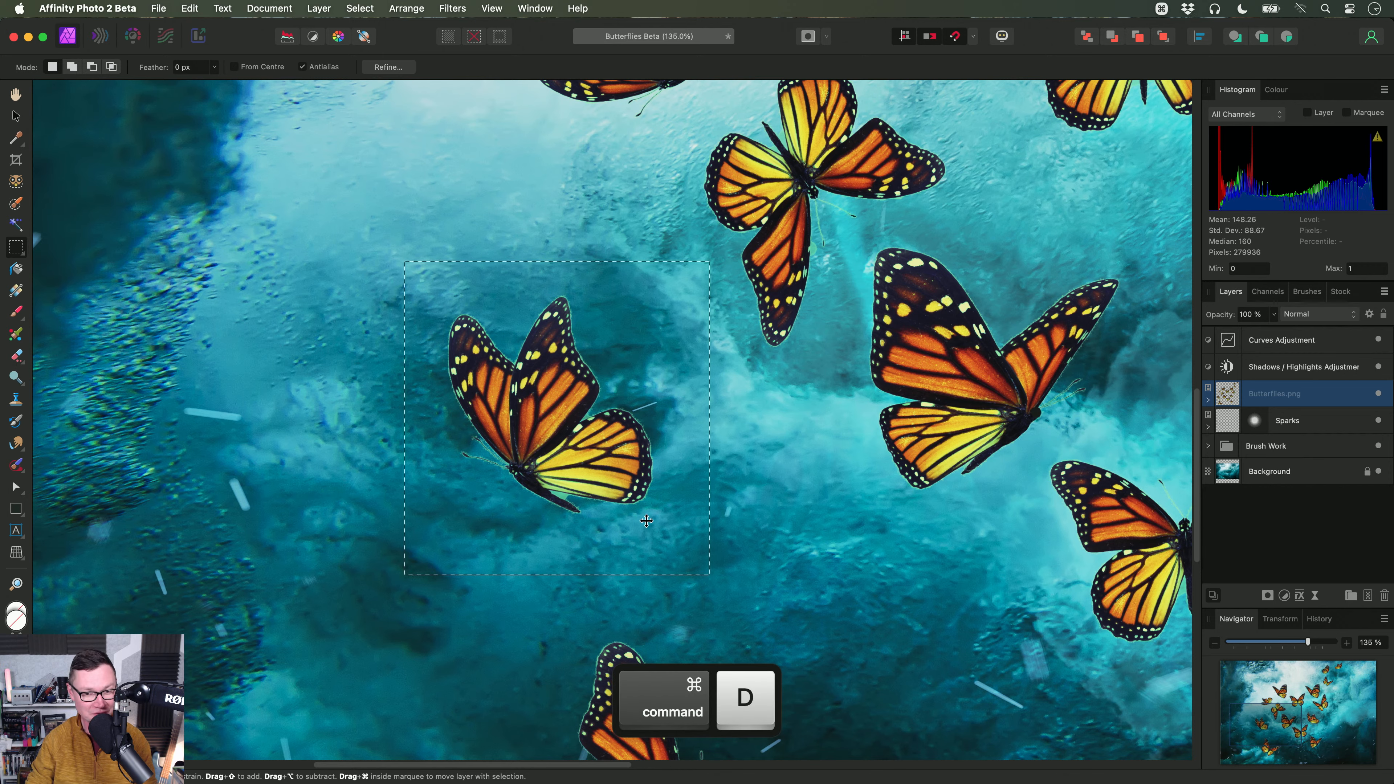
# Step: Move the selected butterfly's pixels up and to the left of their original spot, adjusting the placement directly within the marquee
pyautogui.scroll(-3, 721, 598)
pyautogui.scroll(-3, 720, 598)
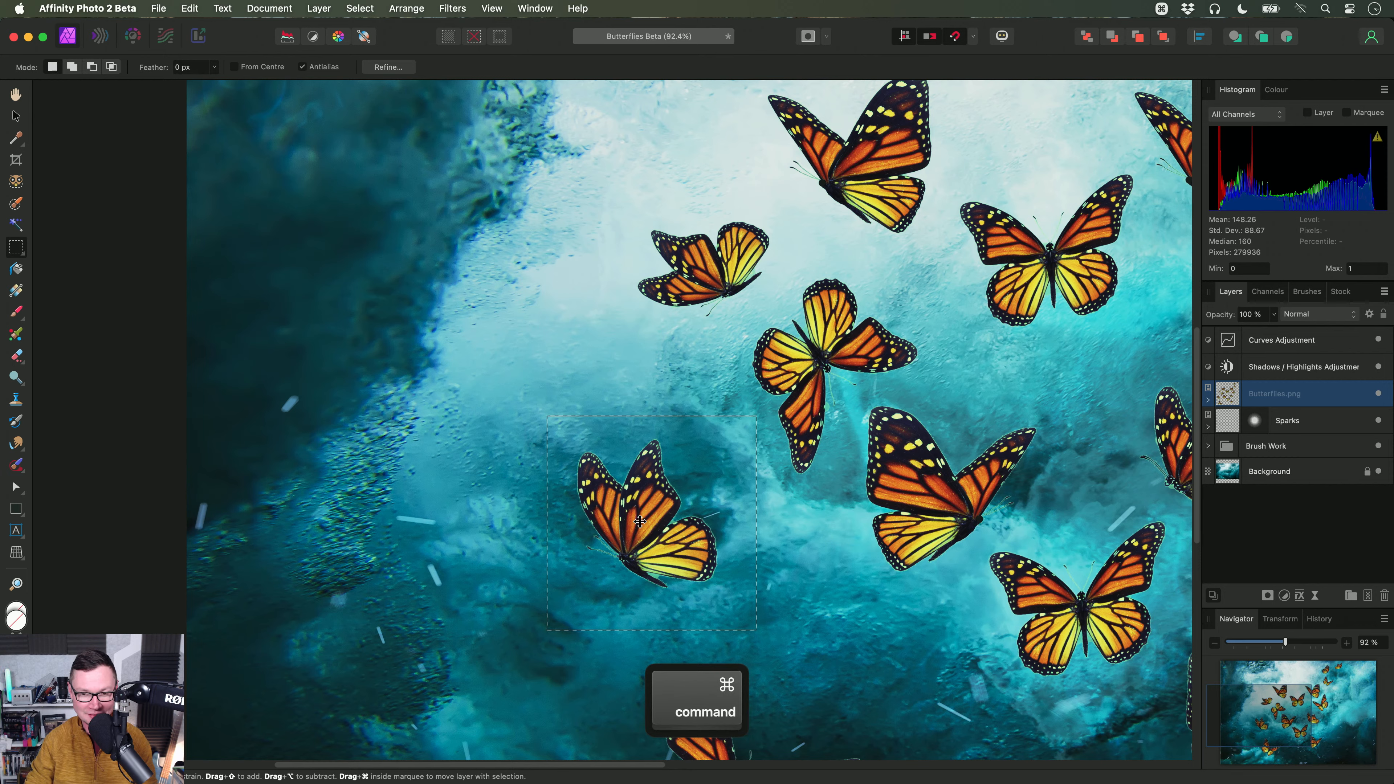
pyautogui.moveTo(648, 516); pyautogui.dragTo(516, 385)
pyautogui.moveTo(550, 331); pyautogui.dragTo(631, 374)
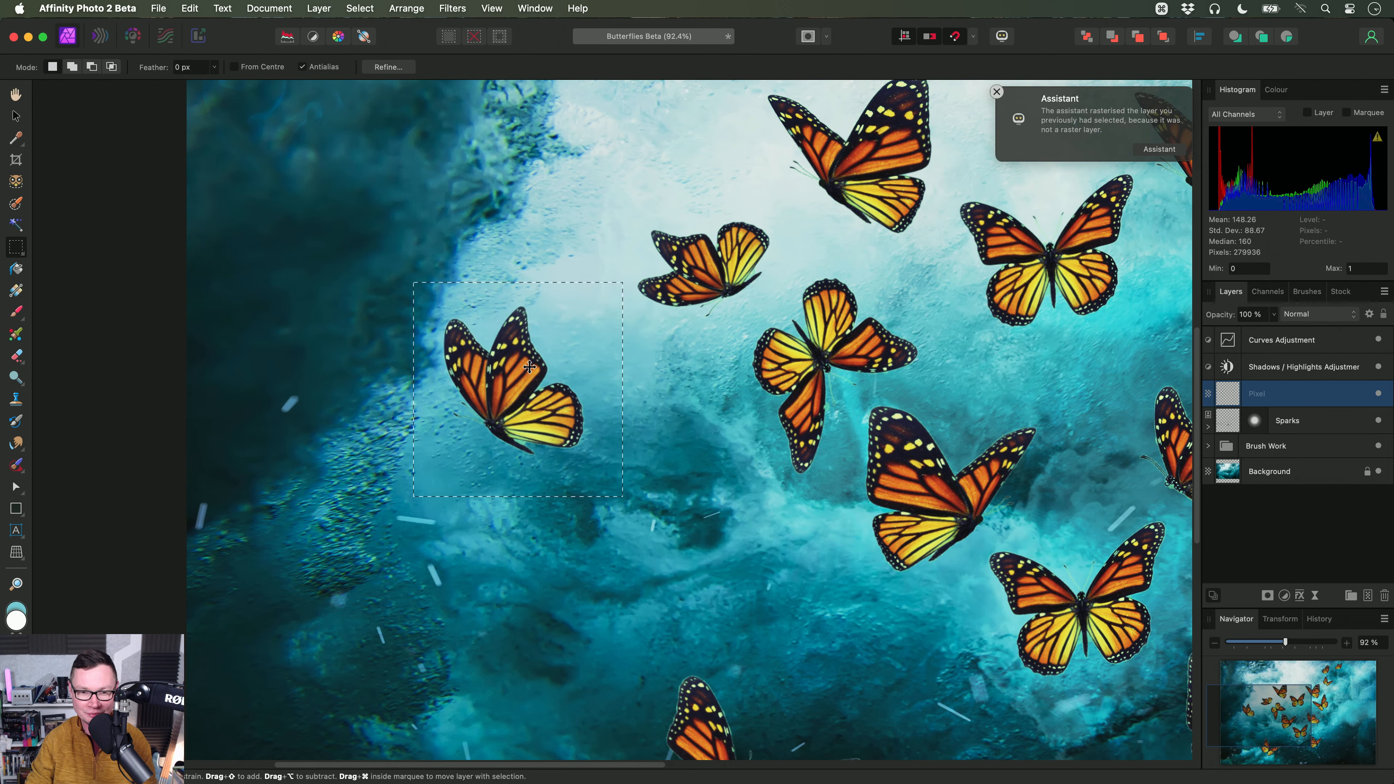
pyautogui.moveTo(529, 367); pyautogui.dragTo(556, 446)
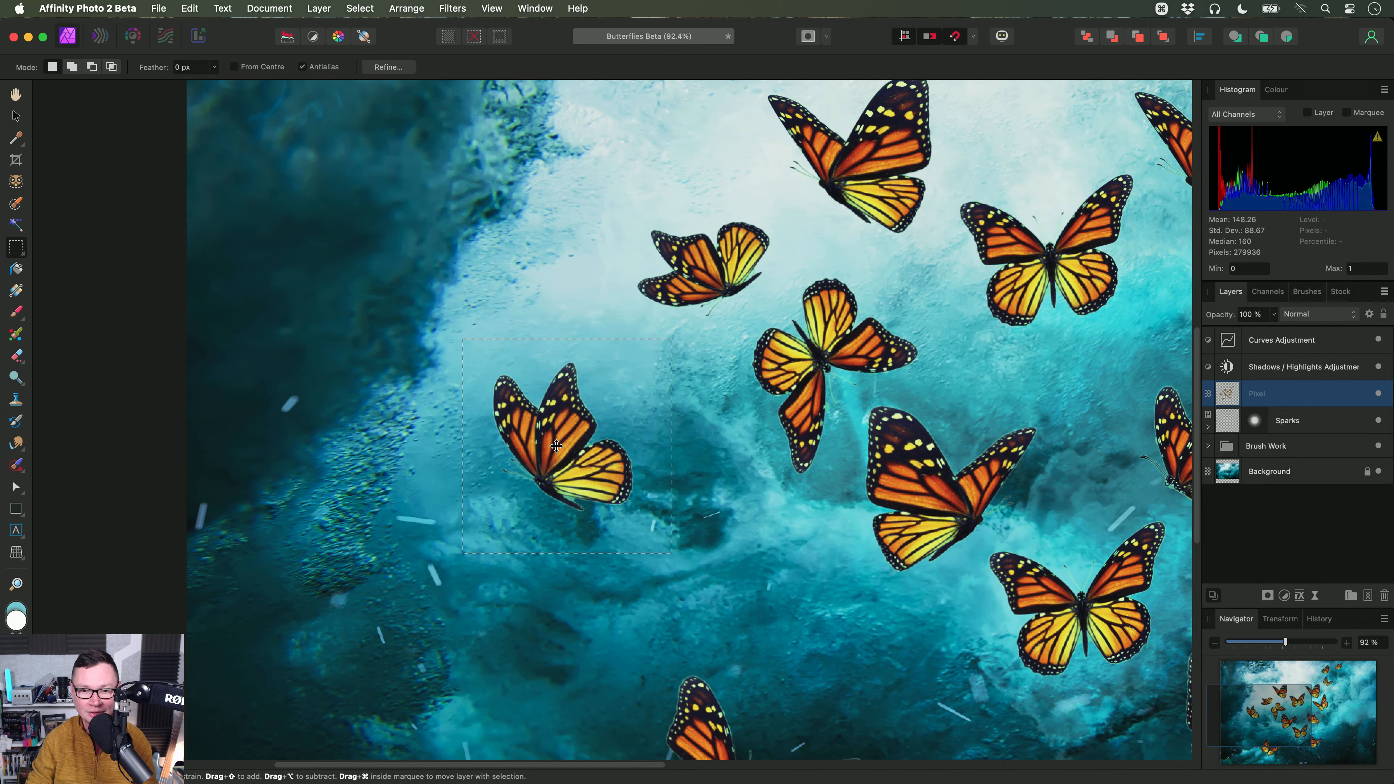
pyautogui.keyDown('alt'); pyautogui.scroll(-3, 697, 455); pyautogui.keyUp('alt')
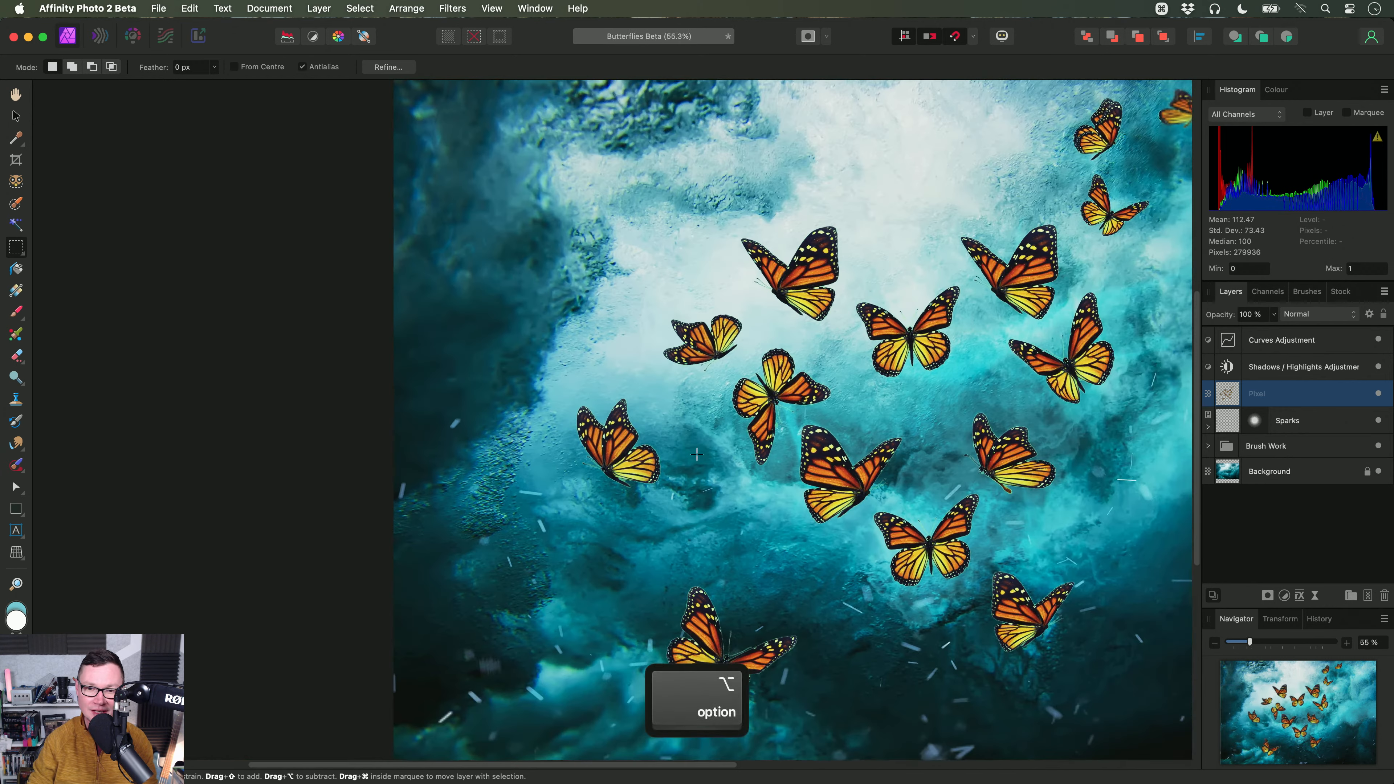
pyautogui.moveTo(696, 455); pyautogui.dragTo(635, 467)
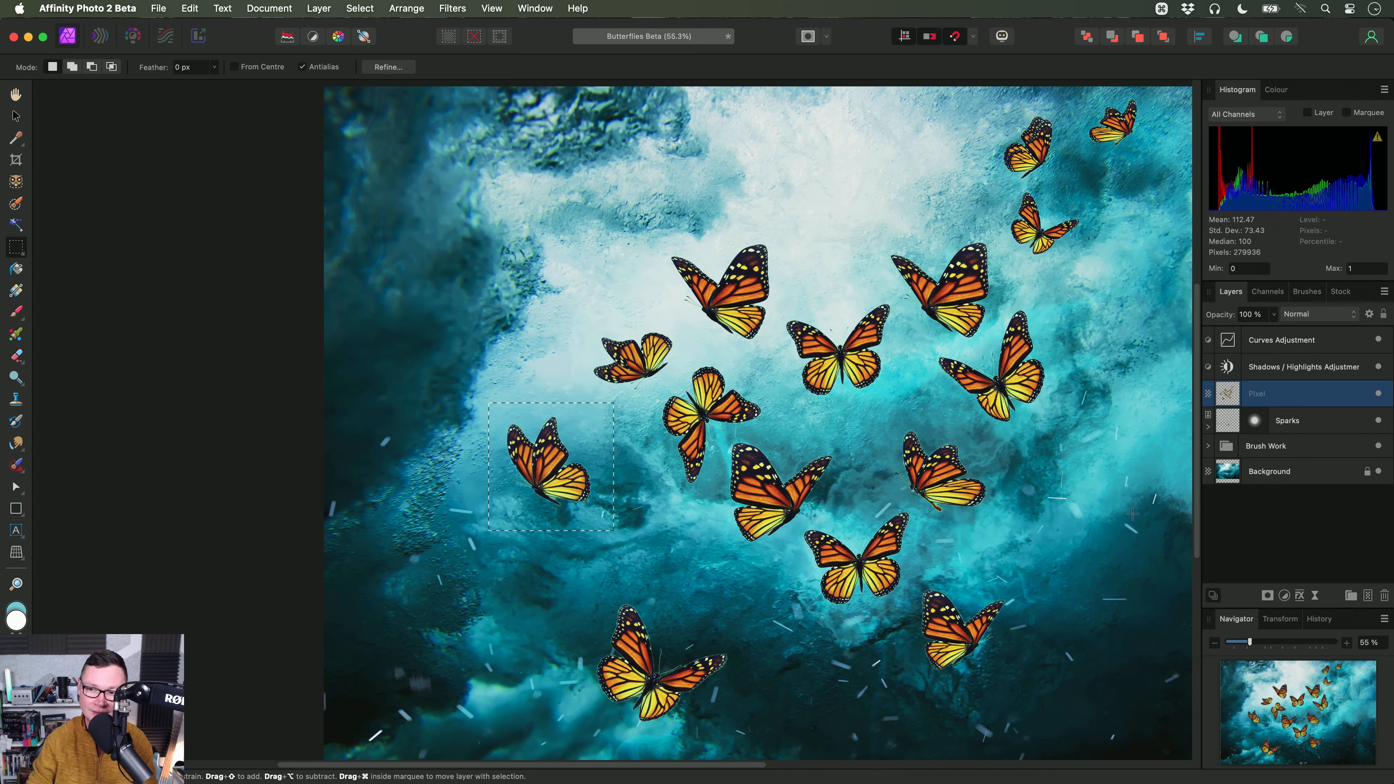
# Step: Deselect the butterfly and close Butterflies Beta without saving
pyautogui.hscroll(5, 628, 428)
pyautogui.scroll(-2, 629, 428)
pyautogui.scroll(-1, 623, 393)
pyautogui.press('super+d')
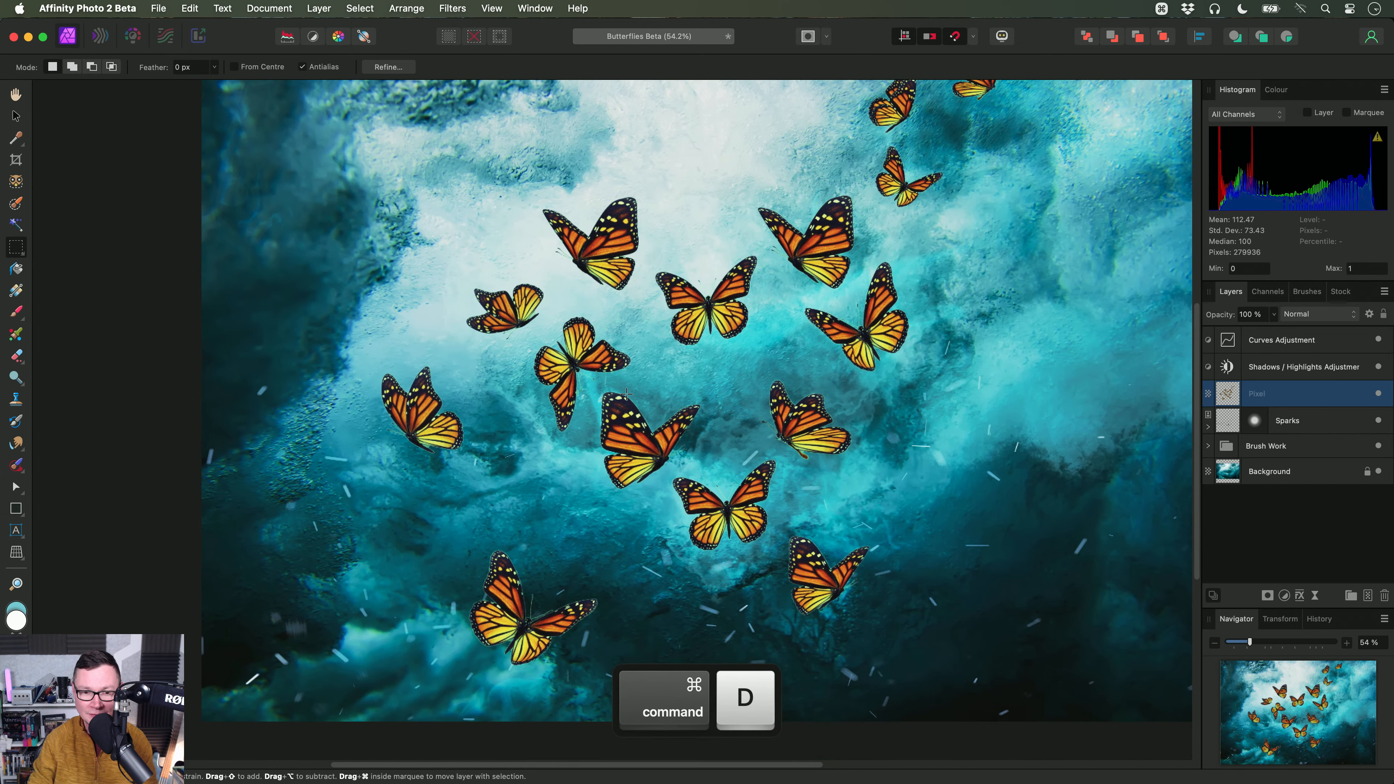
pyautogui.press('super+w')
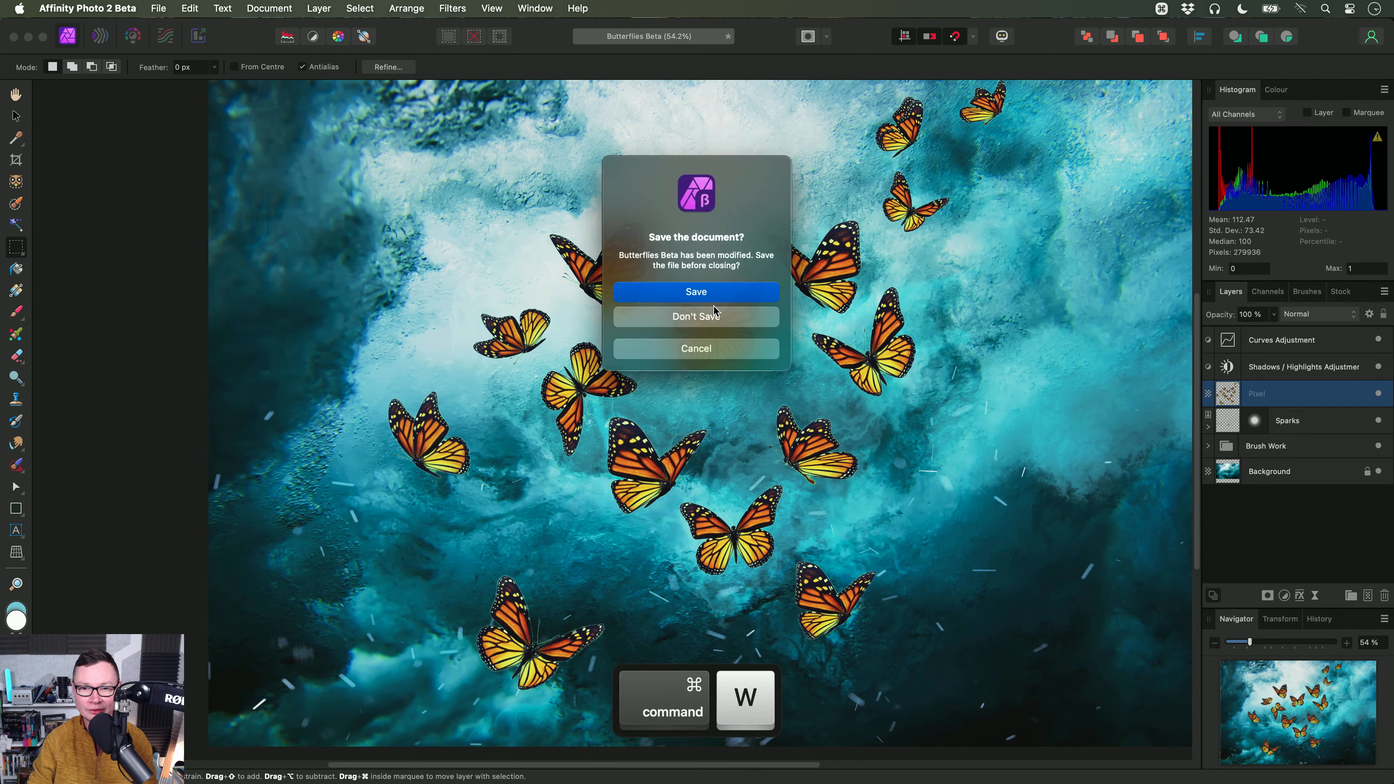
pyautogui.click(713, 318)
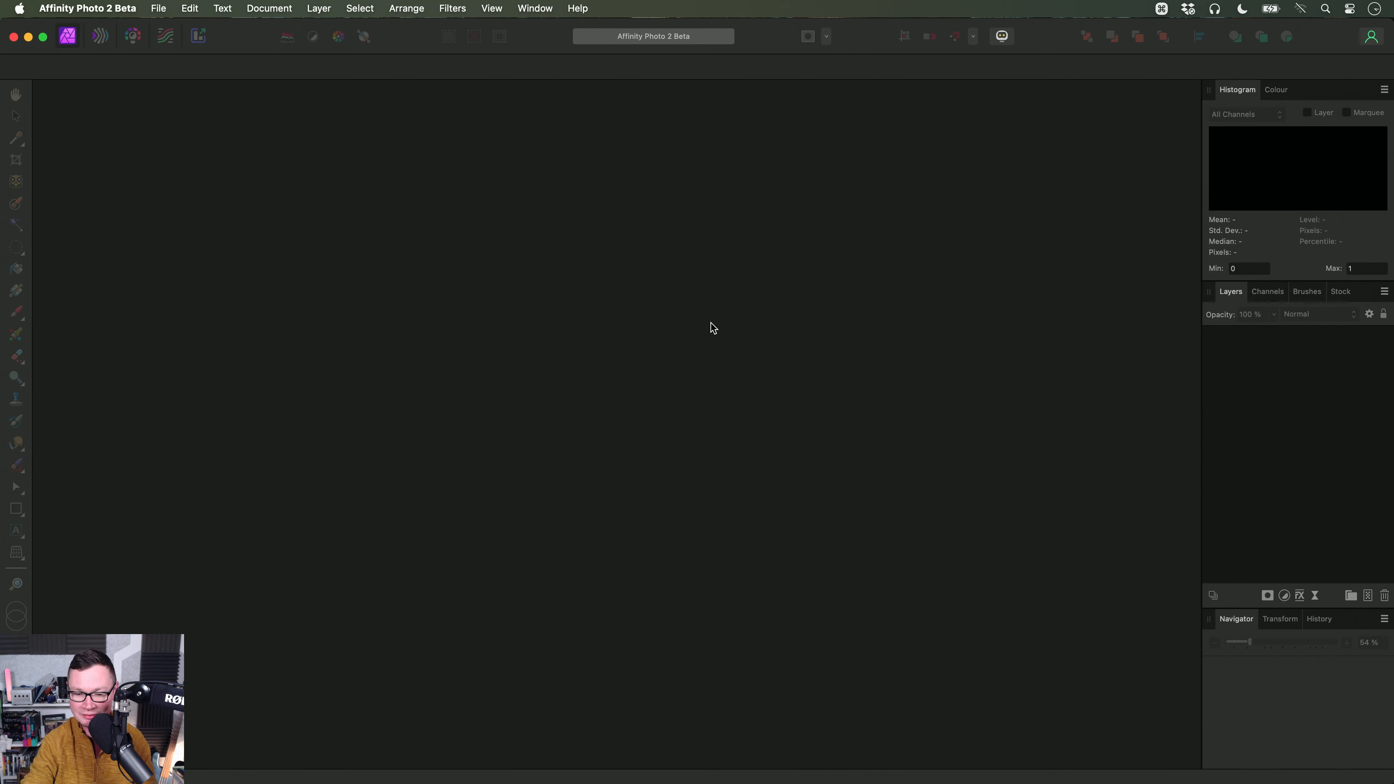
# Step: Switch to Finder, enter the "04. Personas with Image and RAW layers" folder and open Canyon Otherworld Gazing Release.afphoto in Affinity Photo 2
pyautogui.press('super+Tab')
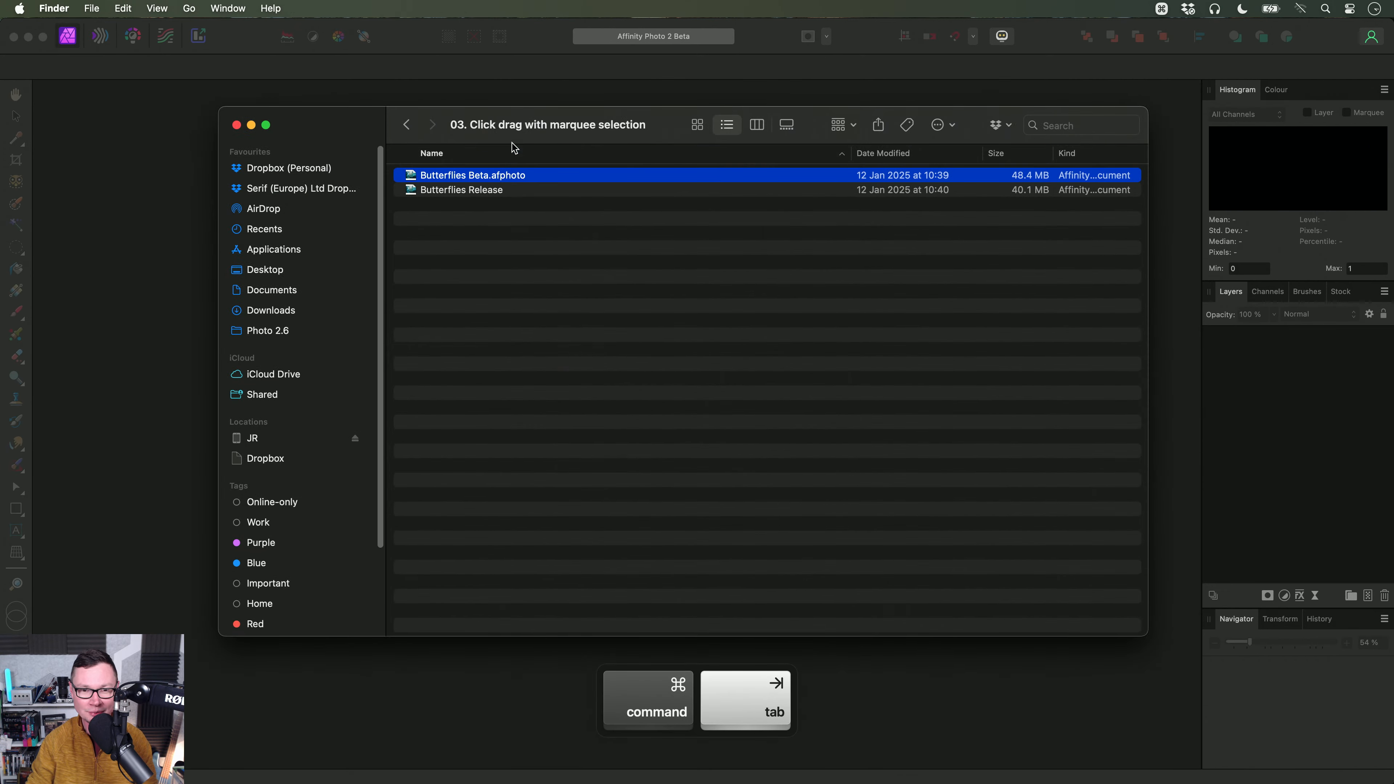
pyautogui.click(406, 126)
pyautogui.click(547, 223)
pyautogui.doubleClick(547, 219)
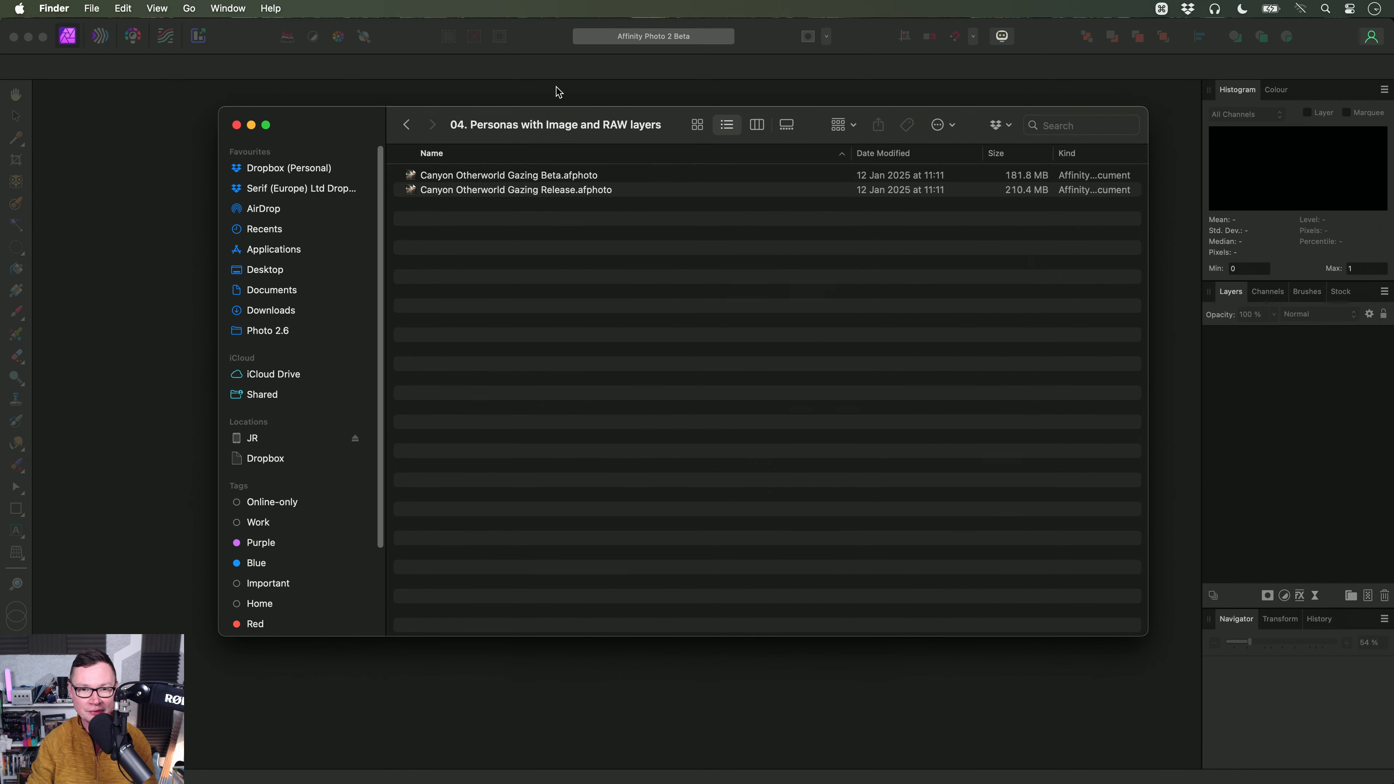
pyautogui.moveTo(575, 185); pyautogui.dragTo(730, 388)
pyautogui.press('super+Tab')
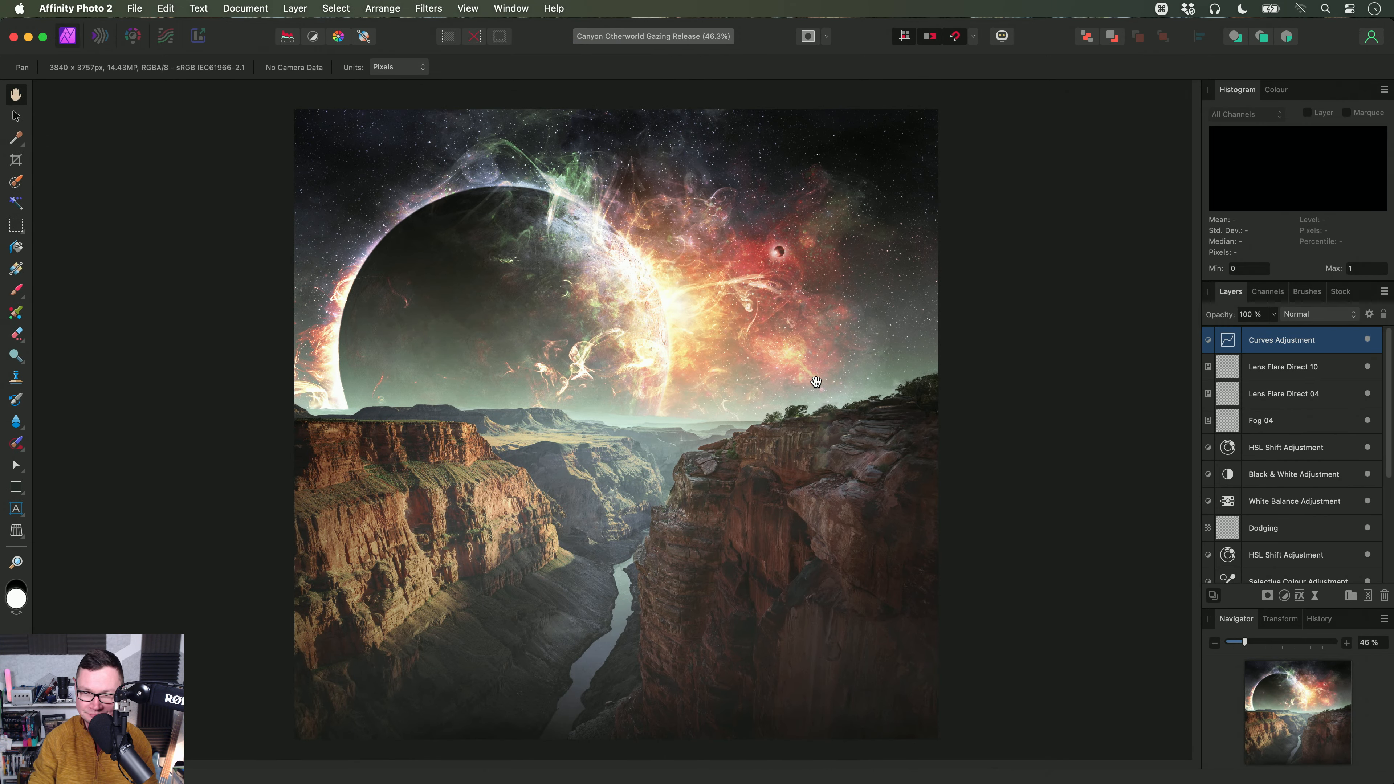
# Step: Select the Background image layer at the bottom of the layer stack
pyautogui.scroll(-5, 1344, 412)
pyautogui.click(1295, 570)
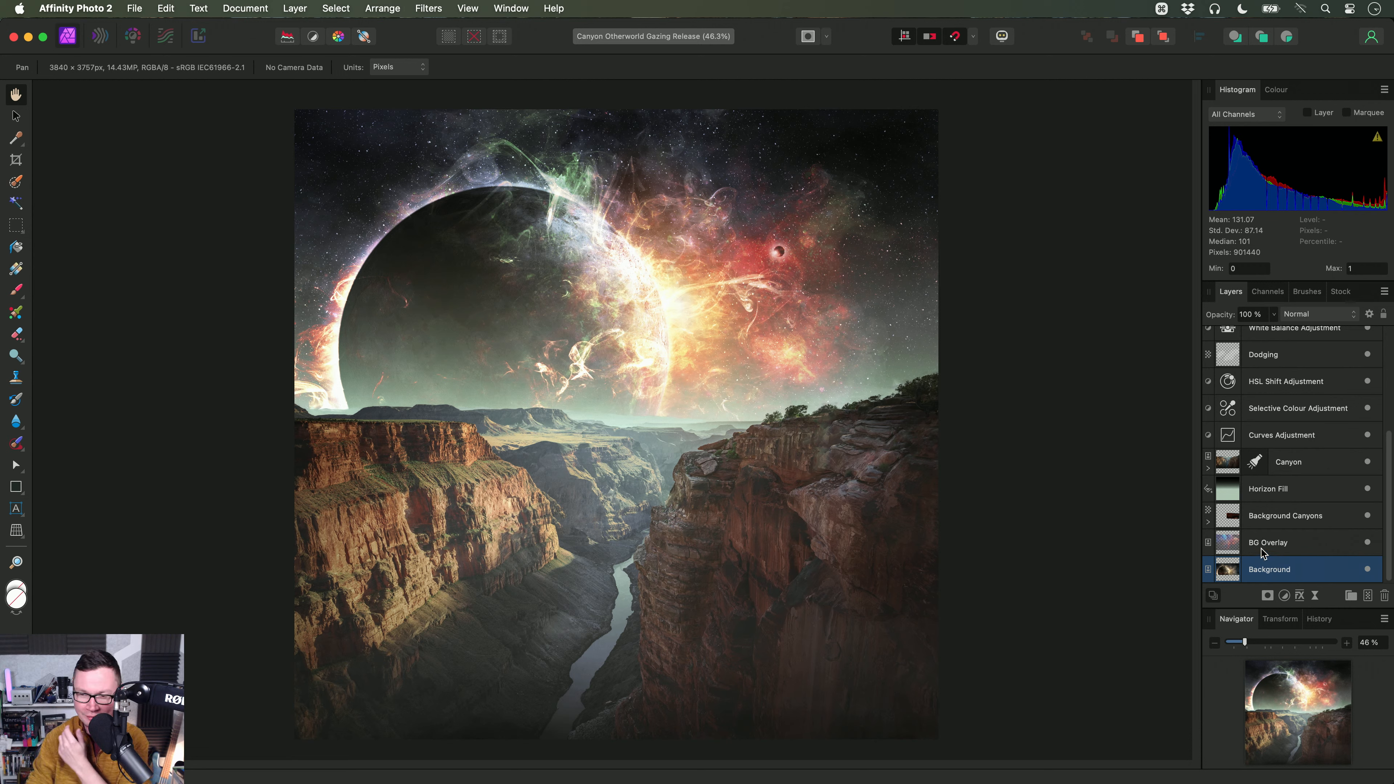
pyautogui.click(1266, 550)
pyautogui.click(1280, 567)
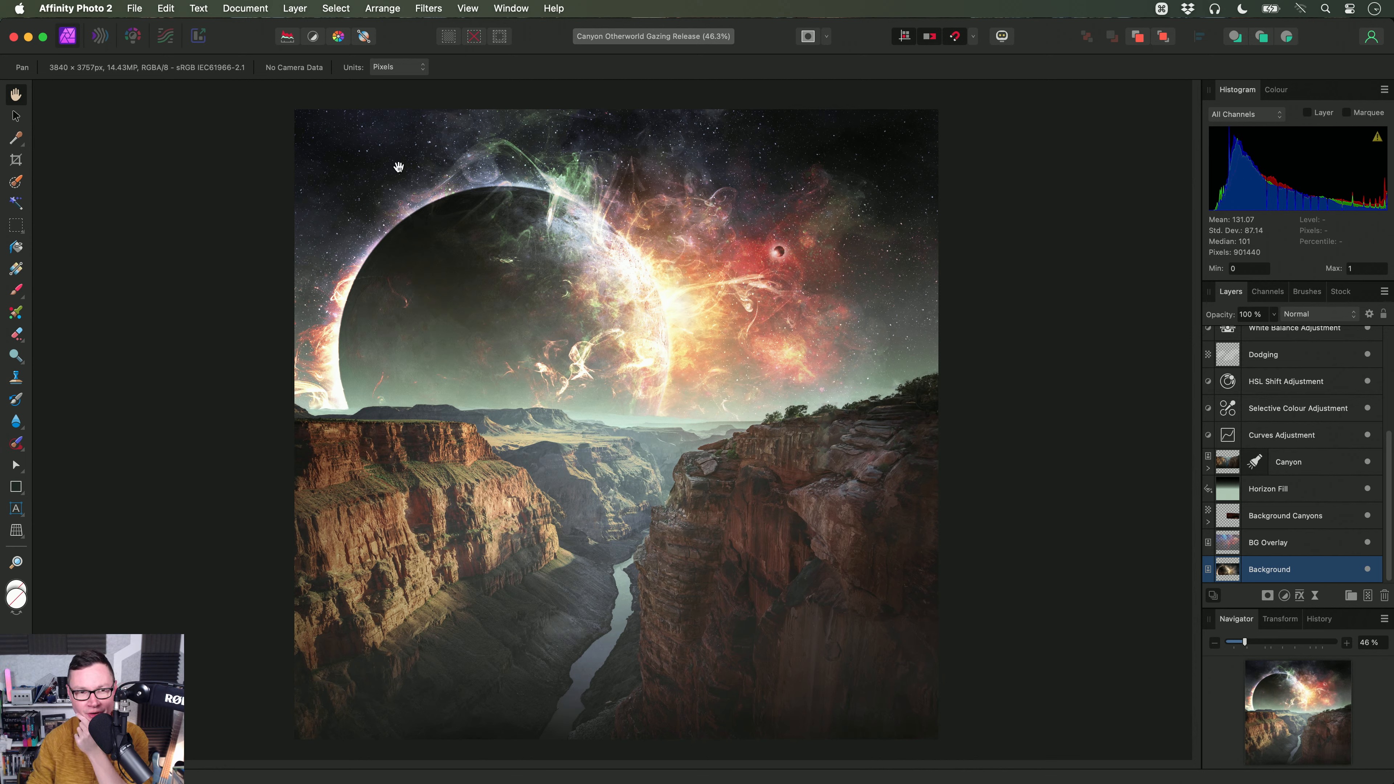
# Step: Try to enter the Develop Persona with the Background image layer selected, and dismiss the alert
pyautogui.click(133, 38)
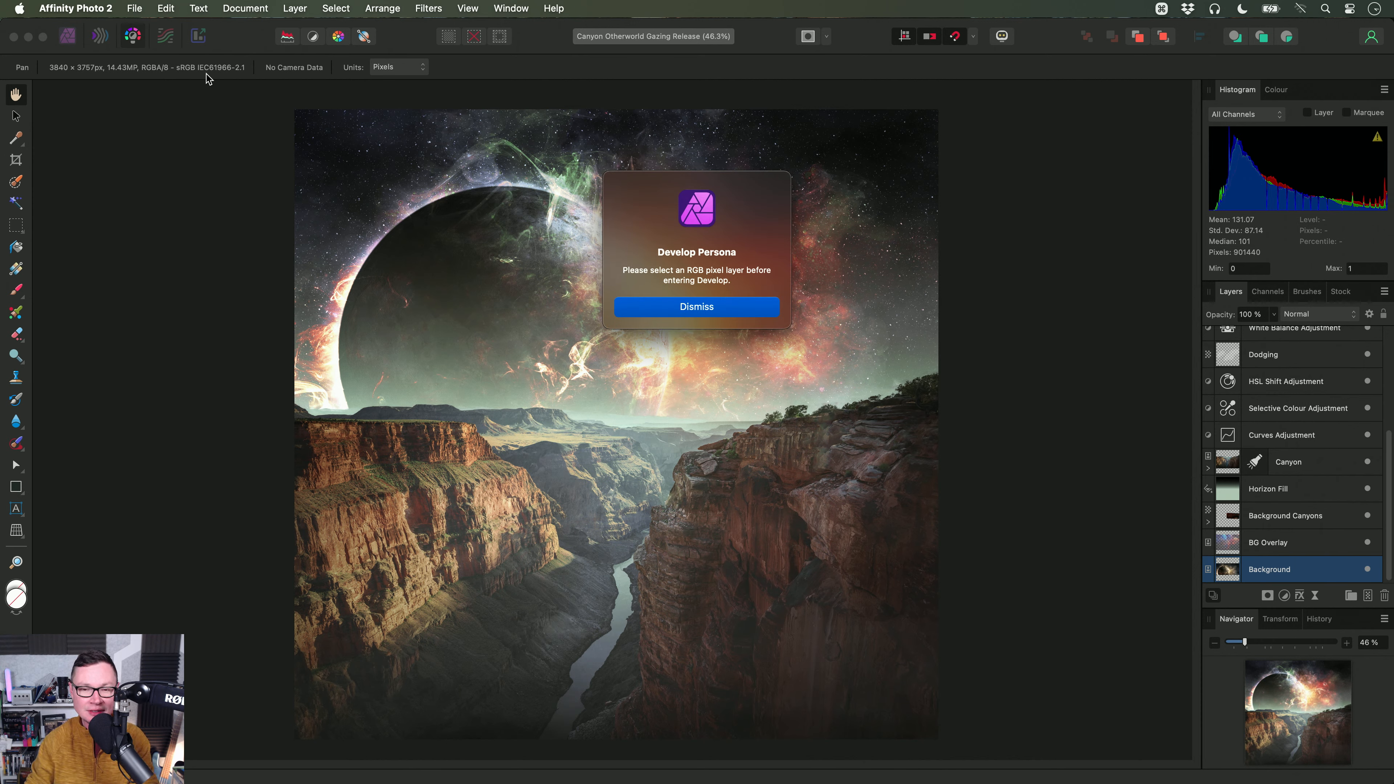
pyautogui.moveTo(627, 273); pyautogui.dragTo(751, 289)
pyautogui.click(766, 284)
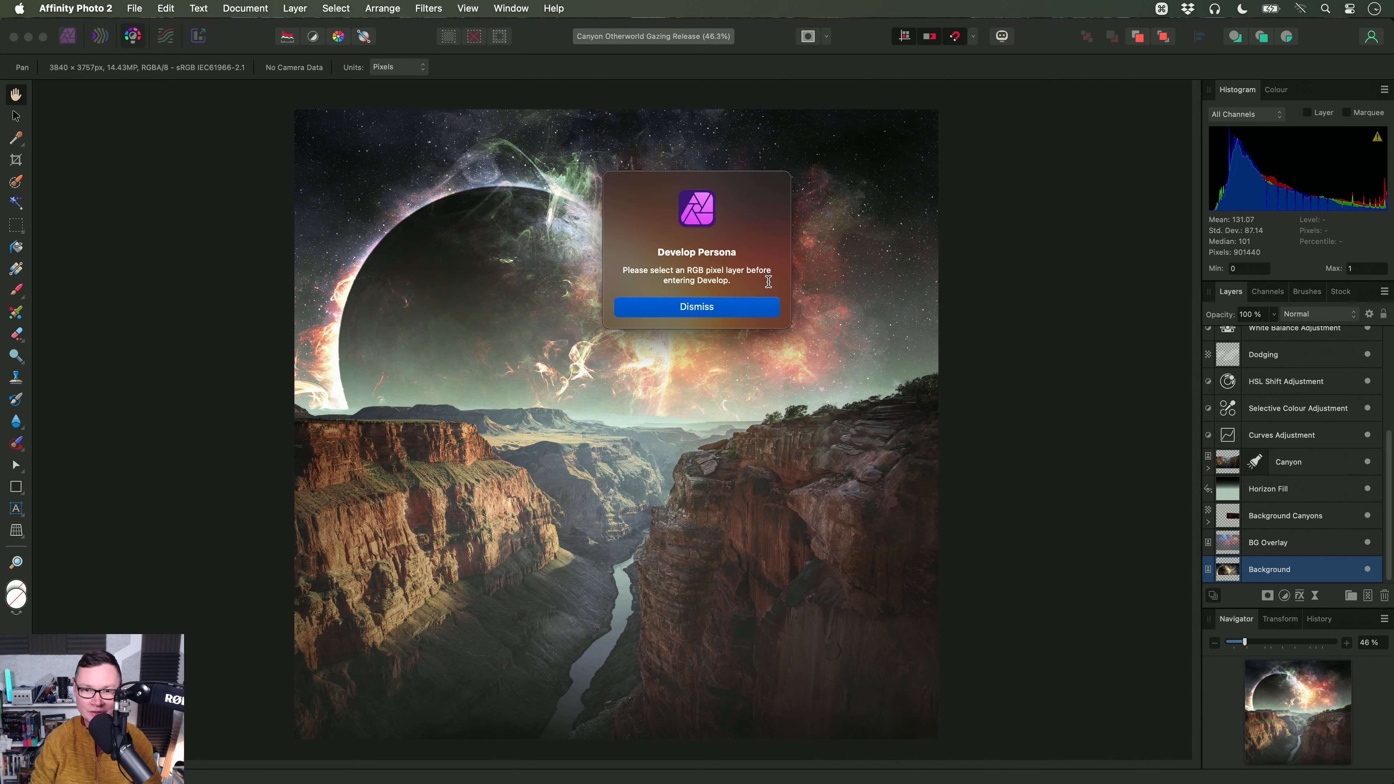
pyautogui.click(750, 315)
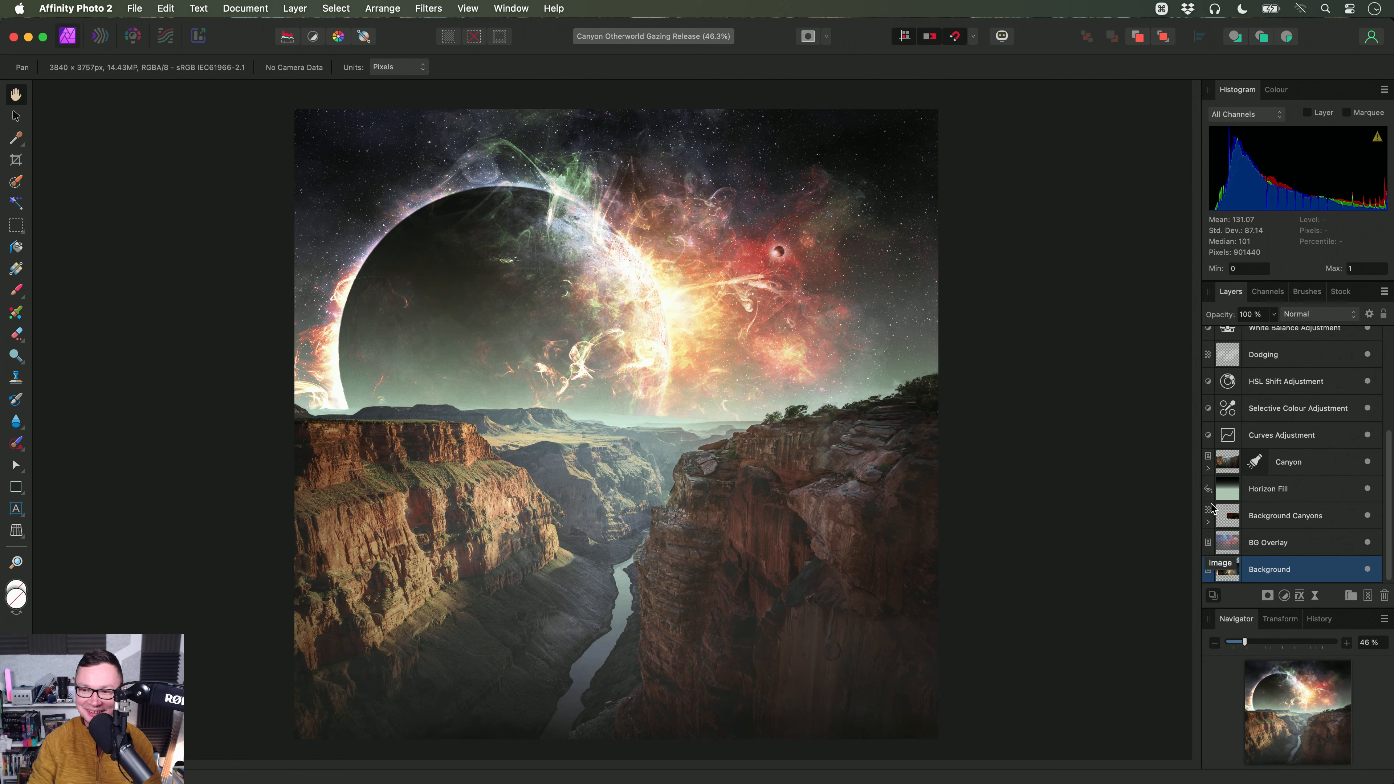
# Step: Try to enter the Tone Mapping Persona and the Liquify Persona on the Background image layer, dismissing each alert
pyautogui.click(167, 37)
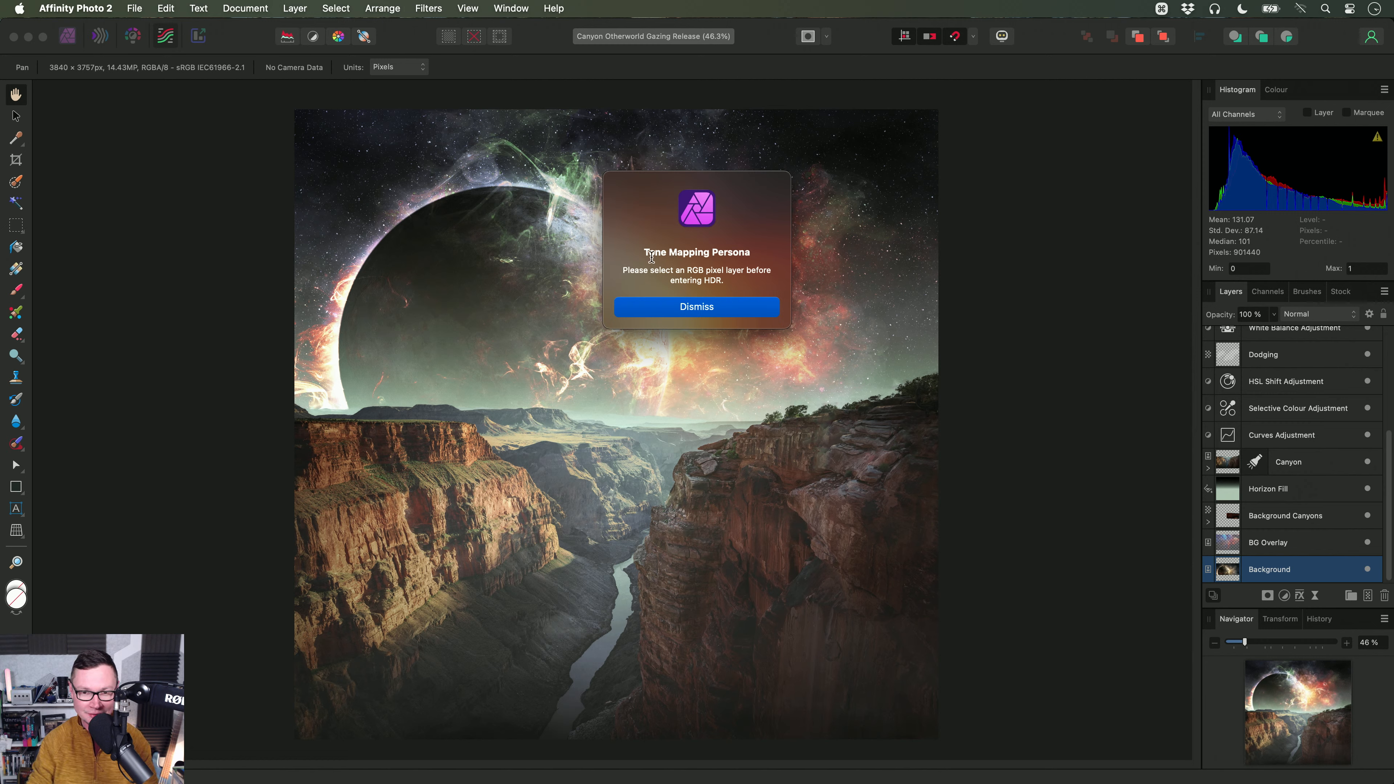
pyautogui.click(738, 306)
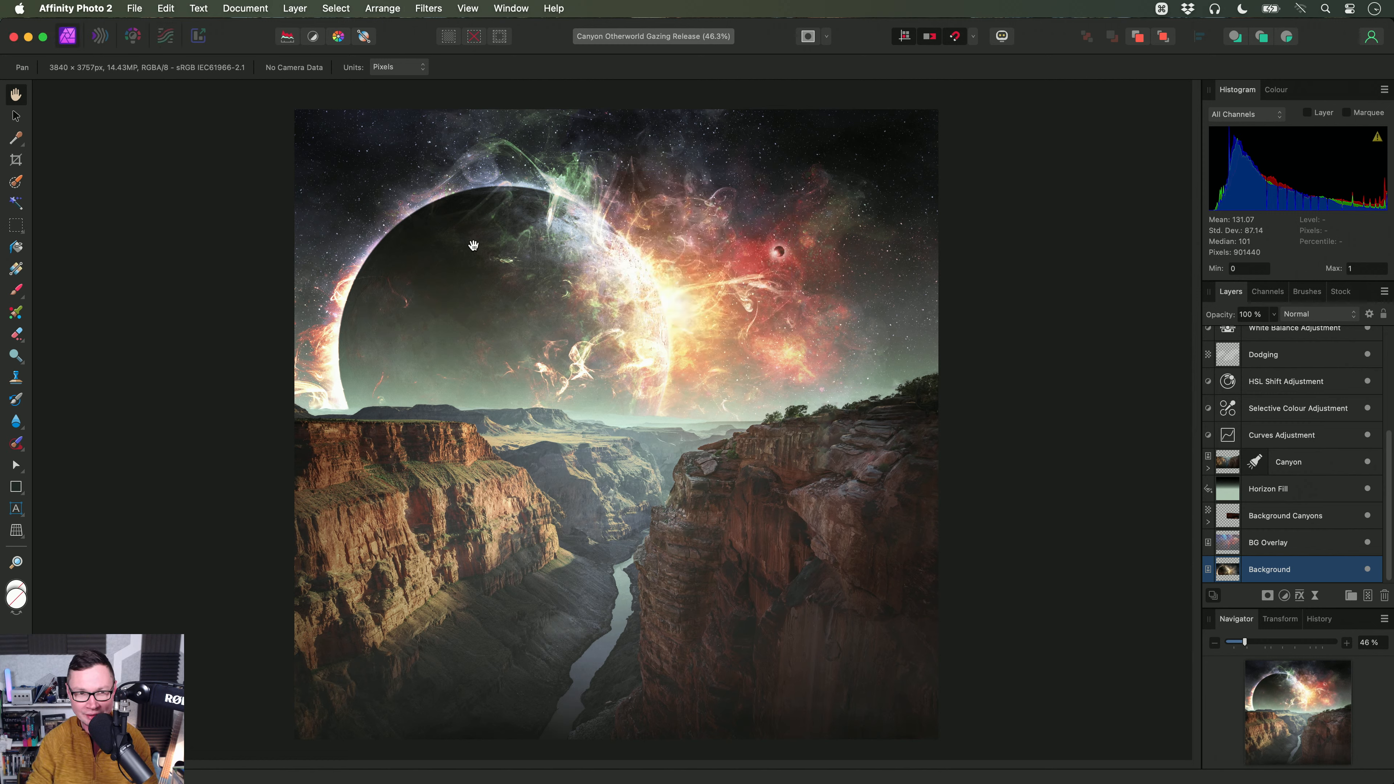
pyautogui.click(101, 37)
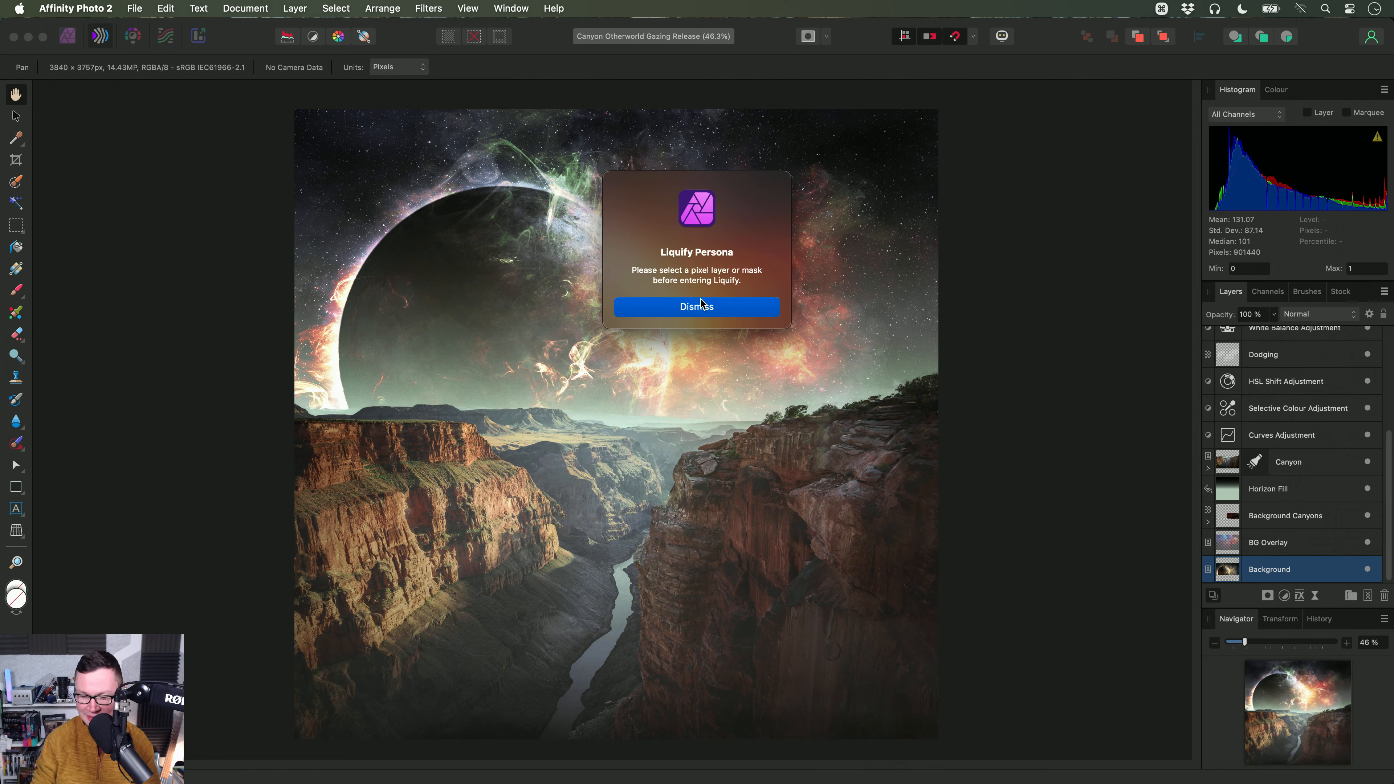
pyautogui.press('Return')
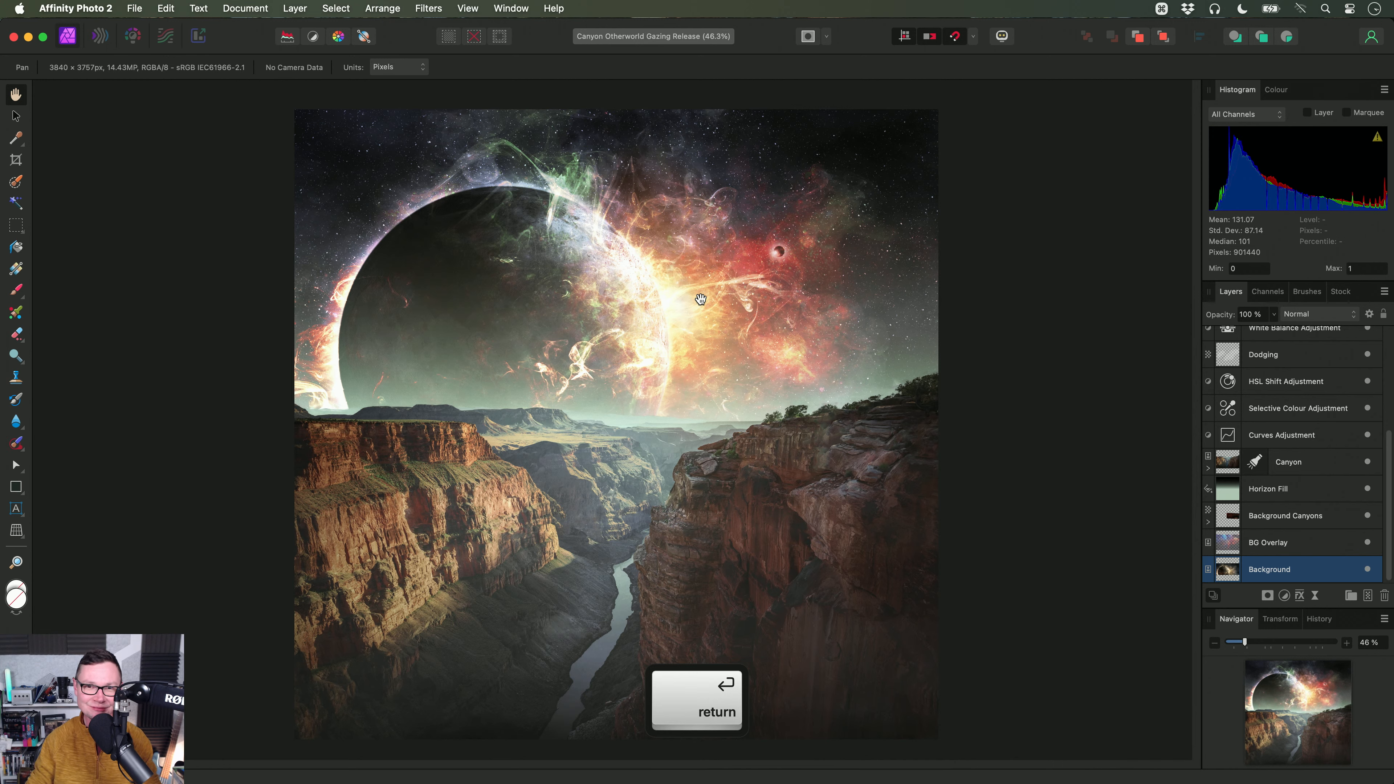
# Step: Open Canyon Otherworld Gazing Beta.afphoto from Finder in Affinity Photo 2 Beta and select its Background layer
pyautogui.press('super+Tab')
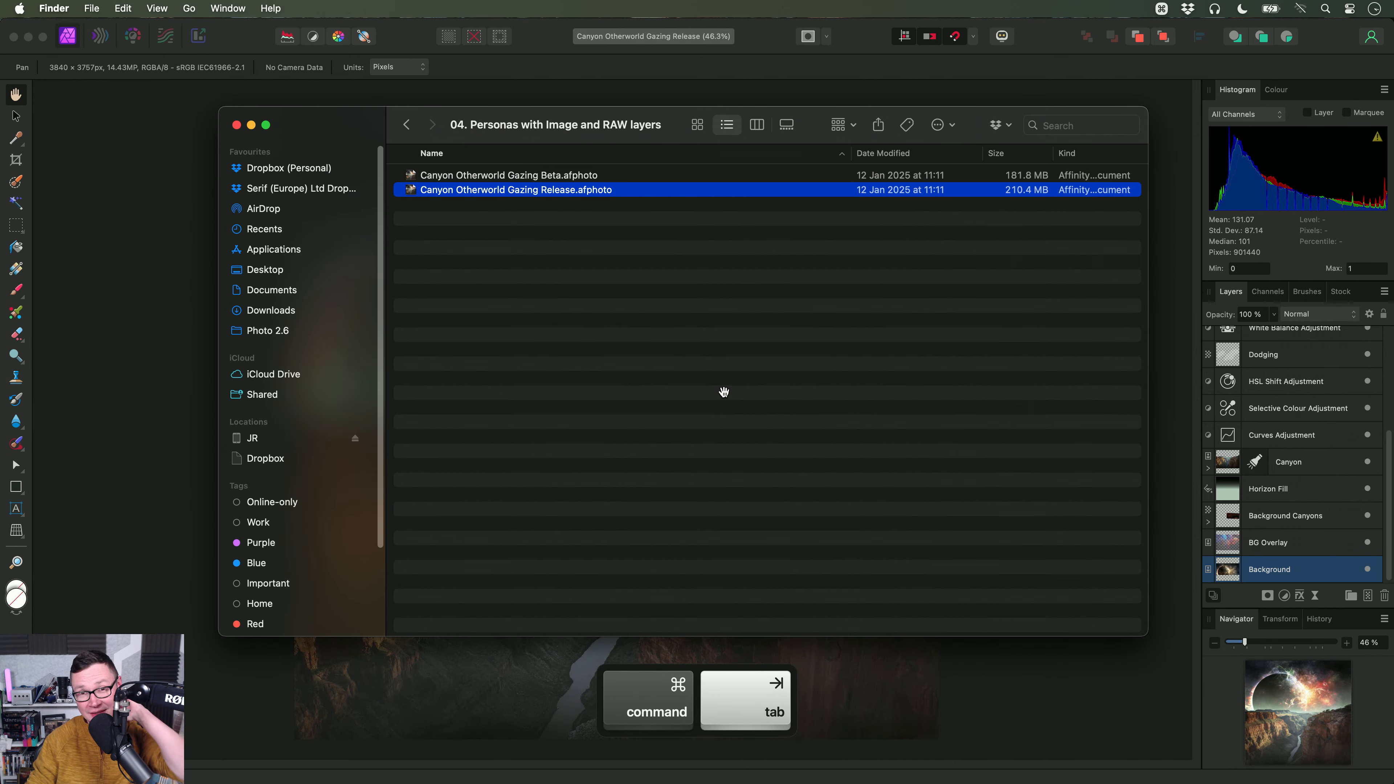
pyautogui.moveTo(571, 175); pyautogui.dragTo(708, 360)
pyautogui.press('super+Tab')
pyautogui.press('super+Tab')
pyautogui.scroll(-2, 1299, 550)
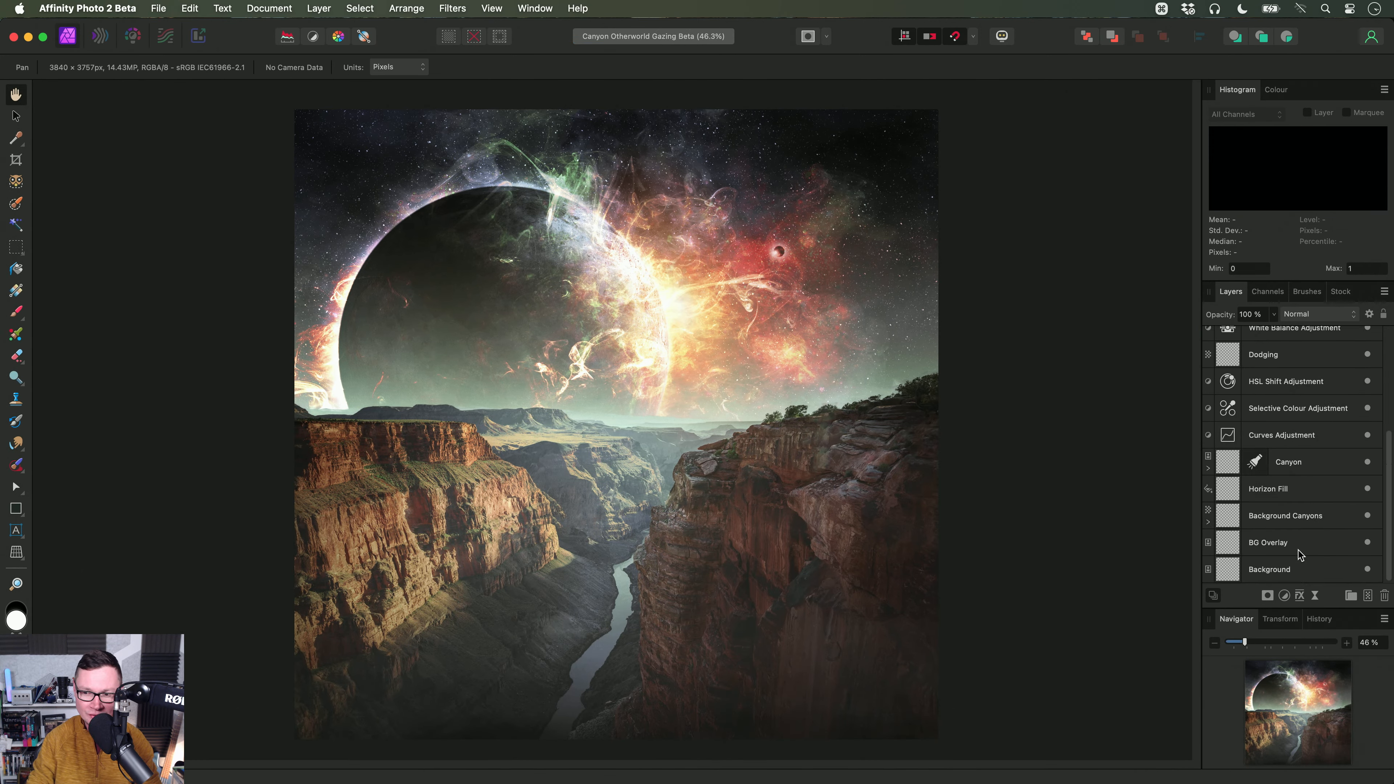
pyautogui.click(1296, 568)
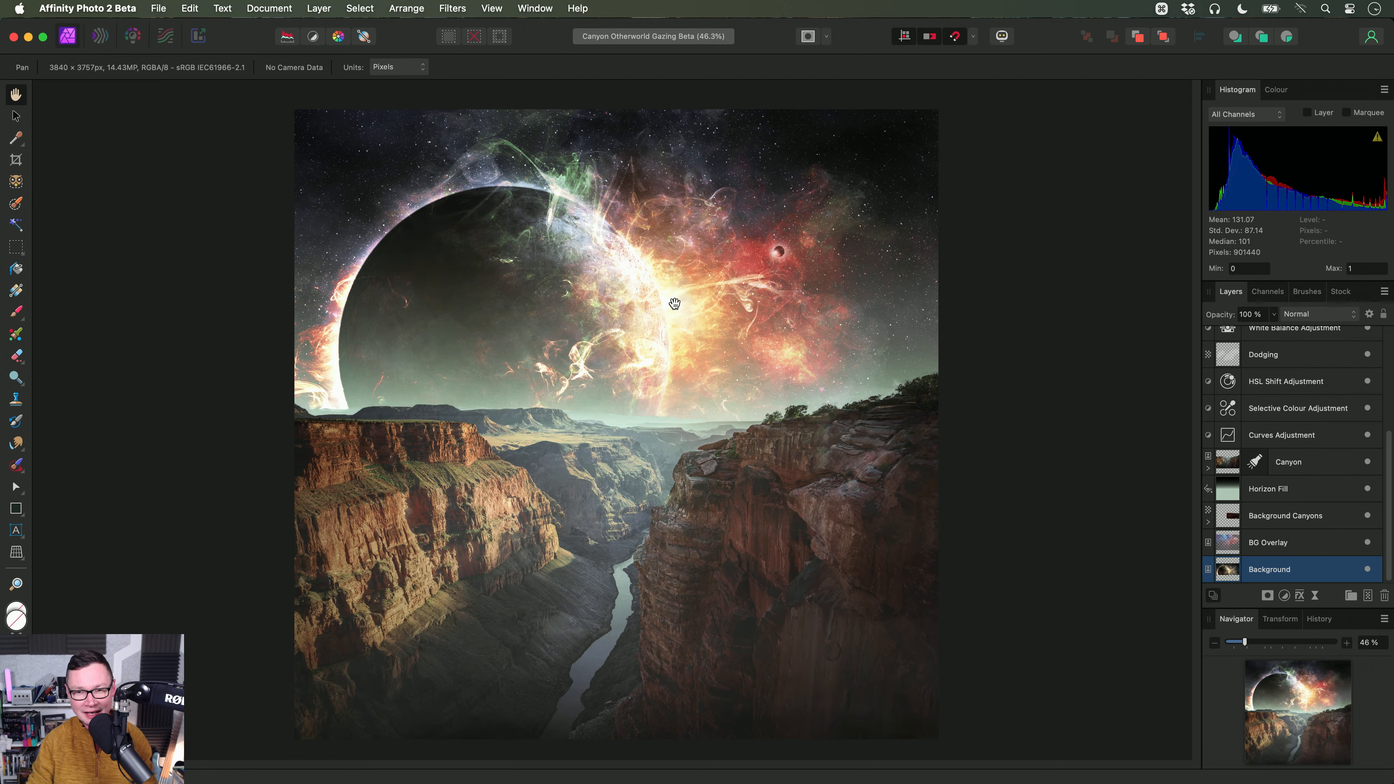
# Step: Enter the Develop Persona on the Background layer and set Clarity to 100% and Saturation to 50%
pyautogui.scroll(3, 726, 297)
pyautogui.scroll(5, 726, 297)
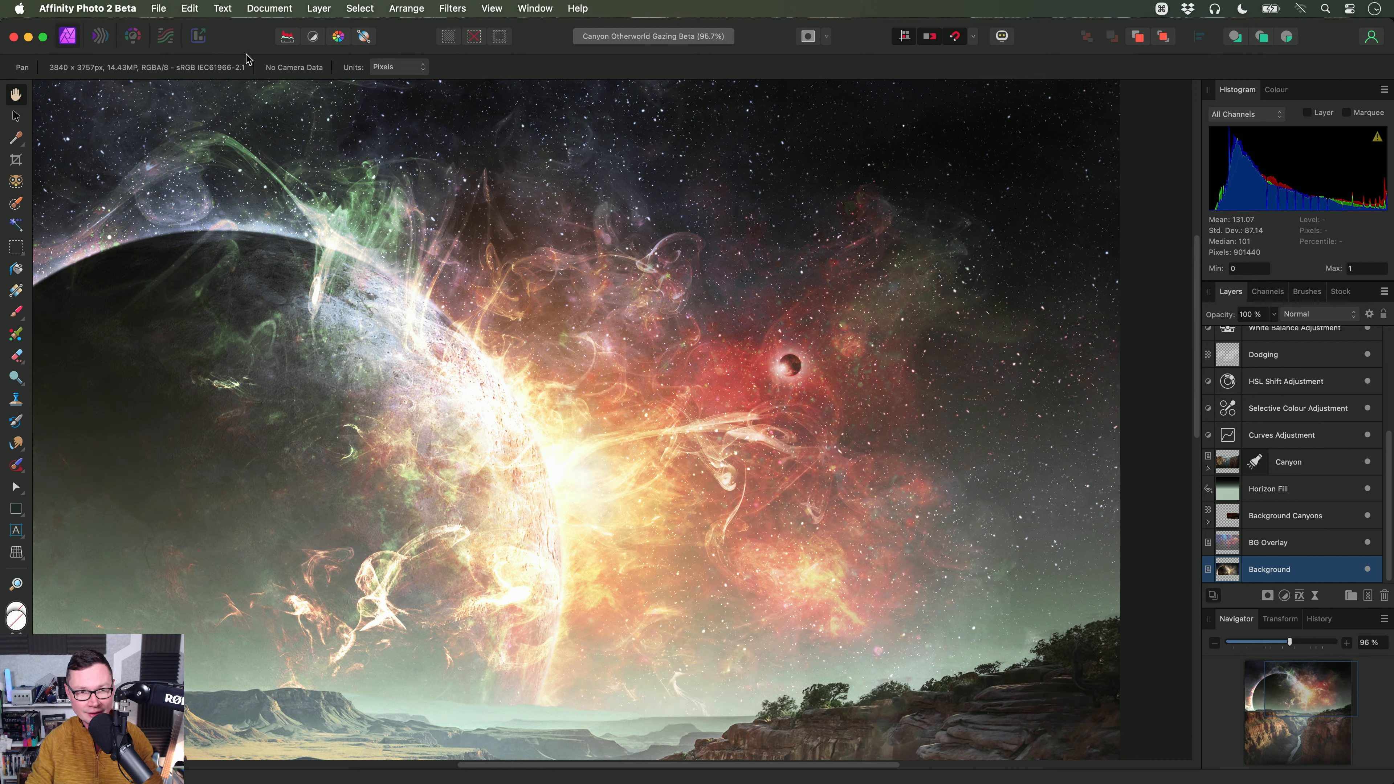
pyautogui.click(136, 38)
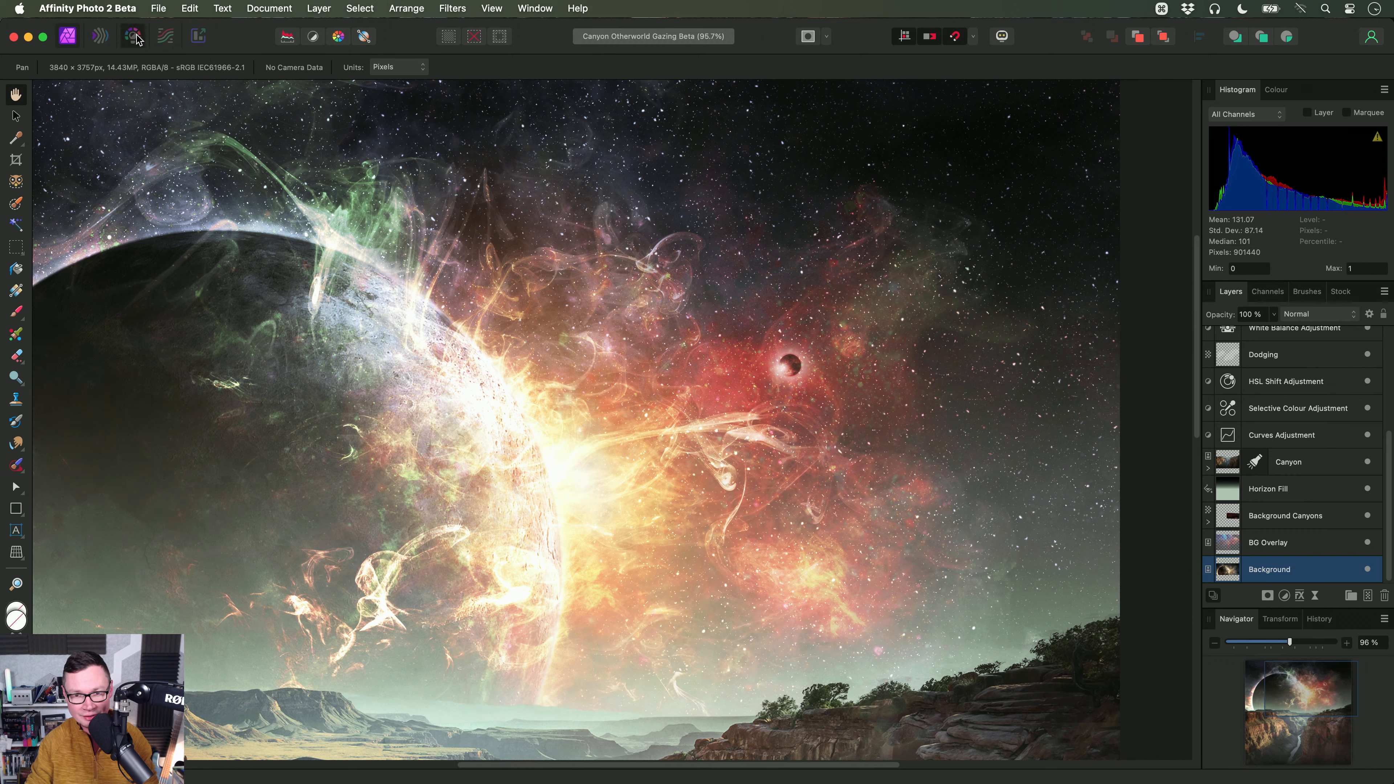
pyautogui.moveTo(853, 494); pyautogui.dragTo(796, 480)
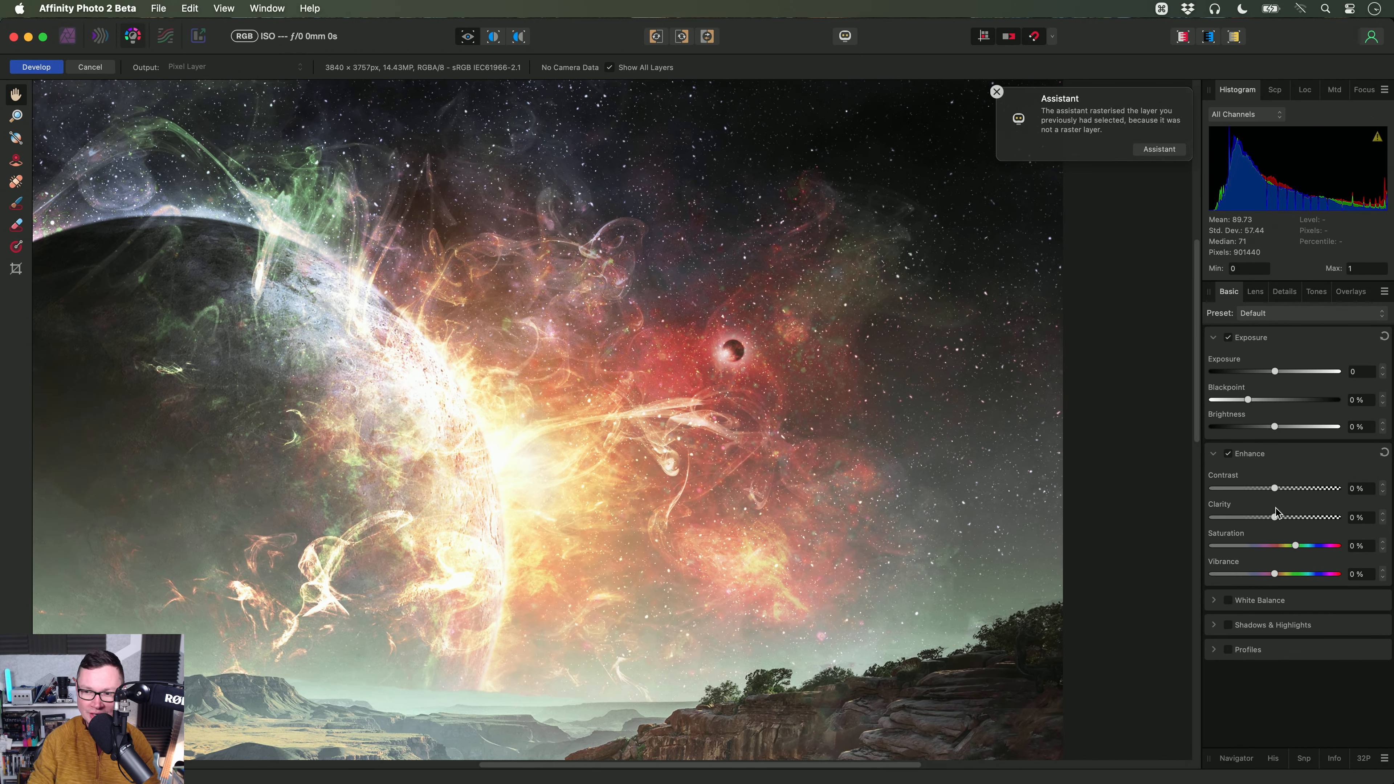
pyautogui.moveTo(1274, 517); pyautogui.dragTo(1340, 546)
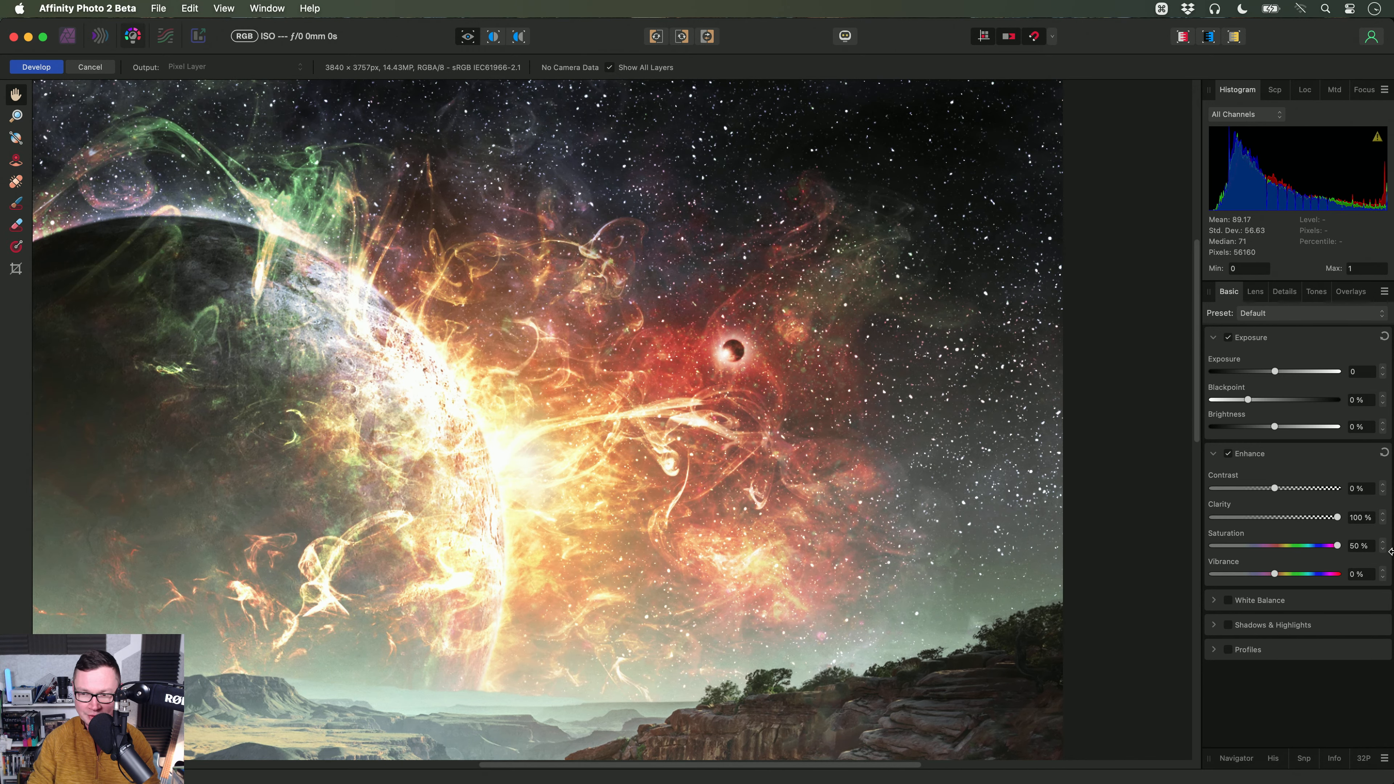
# Step: Enable White Balance with Temperature -25% and Tint -11%, and commit the development
pyautogui.click(1273, 600)
pyautogui.moveTo(1274, 634); pyautogui.dragTo(1254, 663)
pyautogui.moveTo(701, 433); pyautogui.dragTo(815, 463)
pyautogui.scroll(-2, 851, 463)
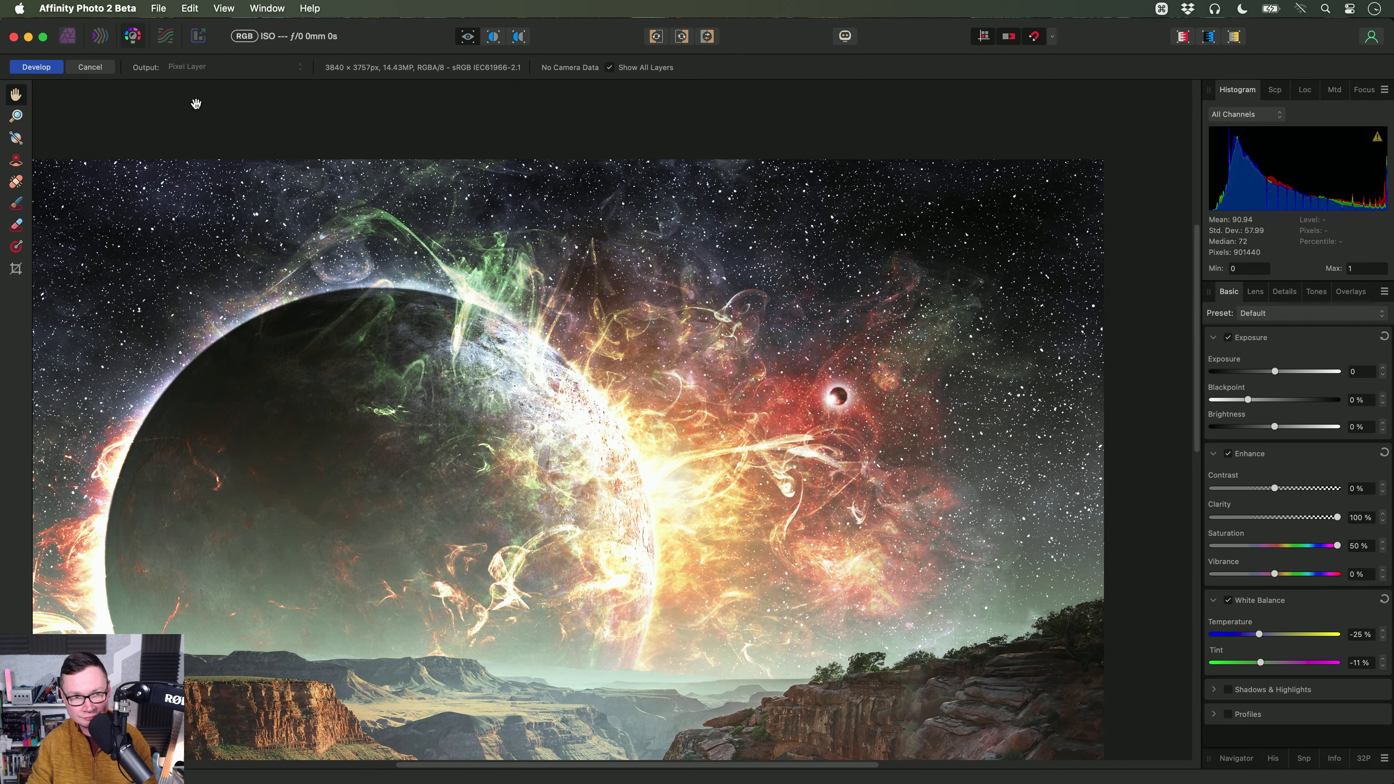
pyautogui.click(36, 67)
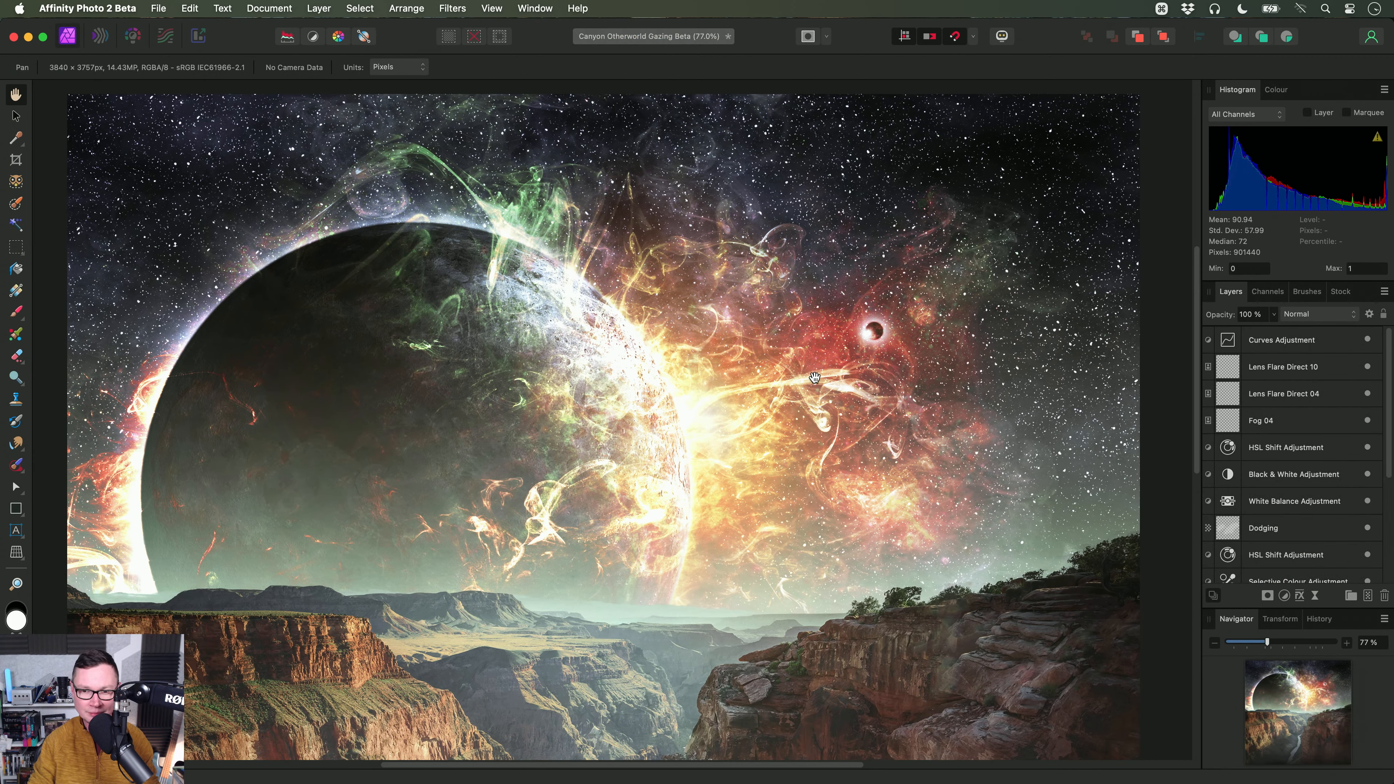
# Step: Tone map the Canyon layer with Tone Compression 0% and Local Contrast 100%, and apply it
pyautogui.scroll(-2, 812, 380)
pyautogui.moveTo(812, 381); pyautogui.dragTo(794, 402)
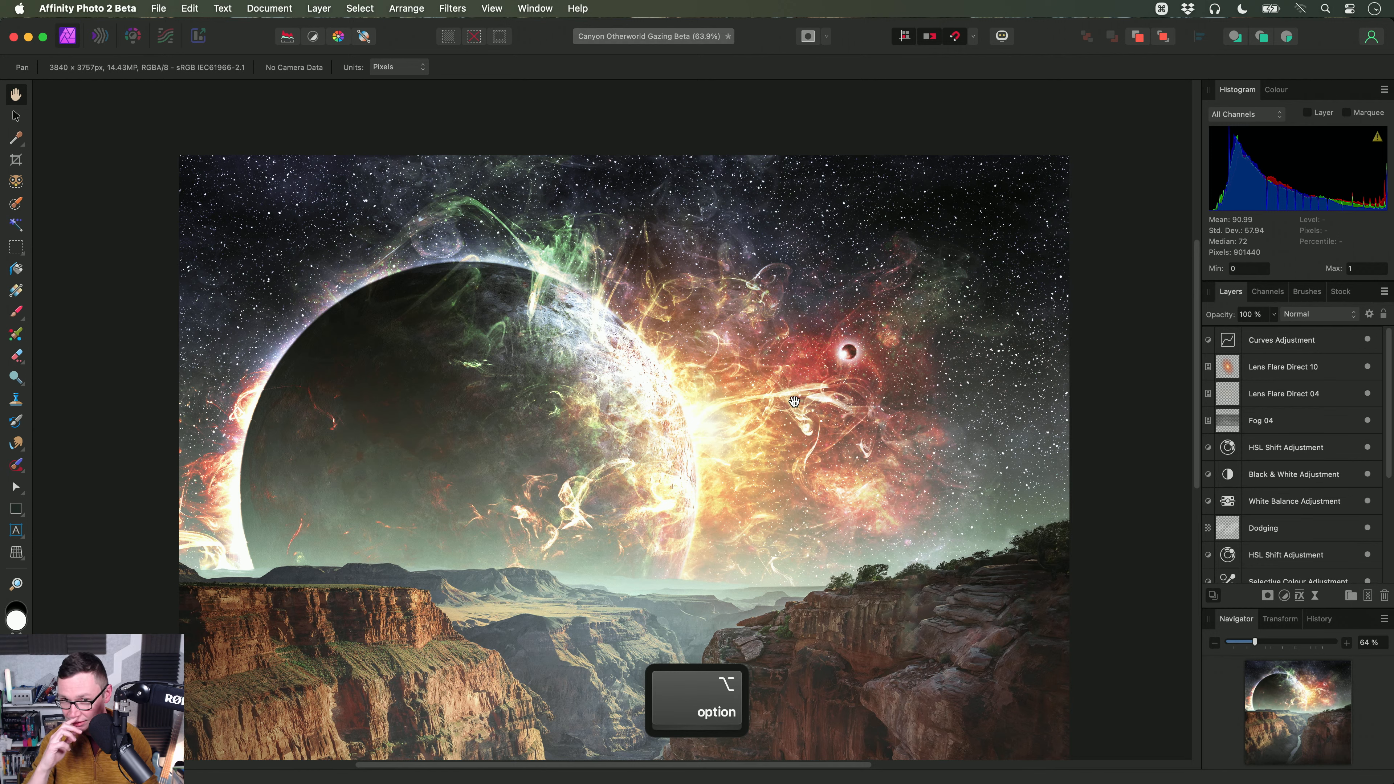
pyautogui.press('super+0')
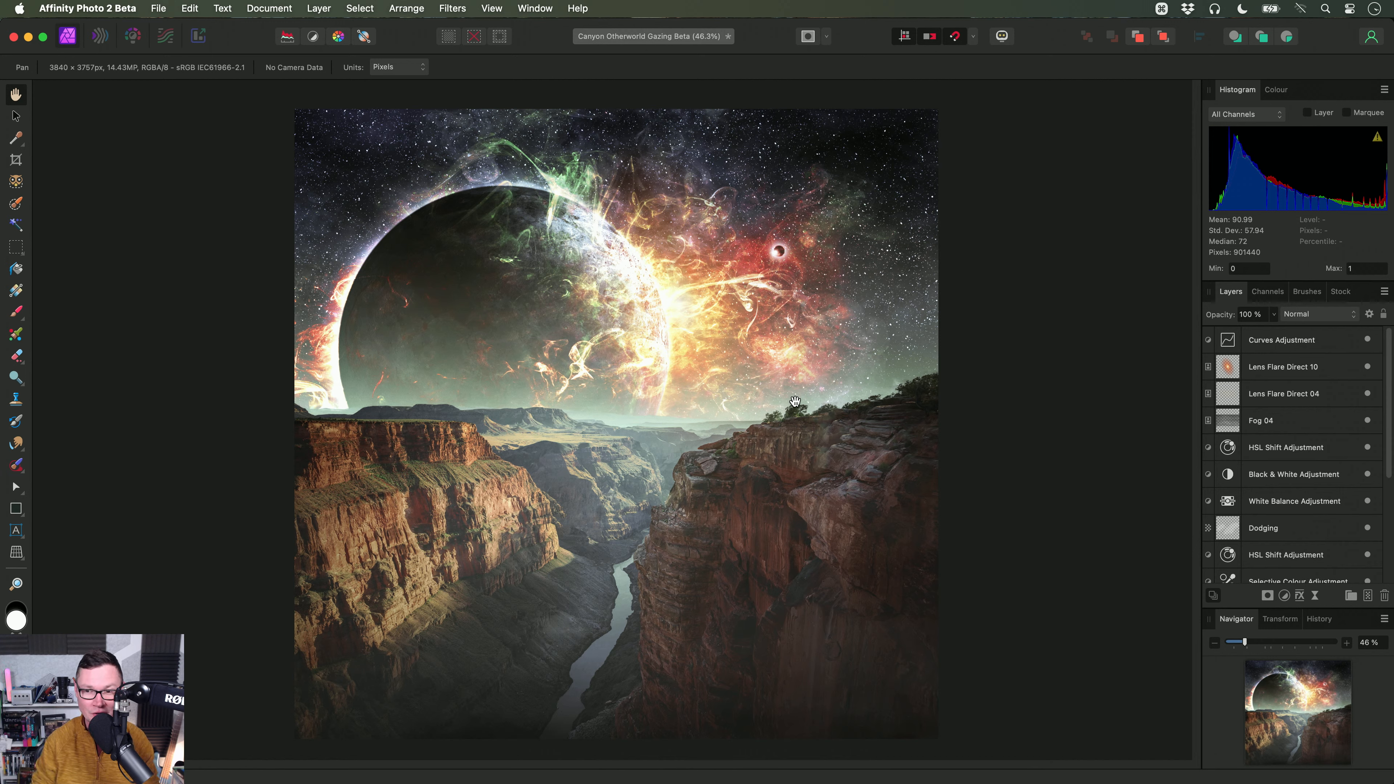
pyautogui.scroll(-5, 1258, 531)
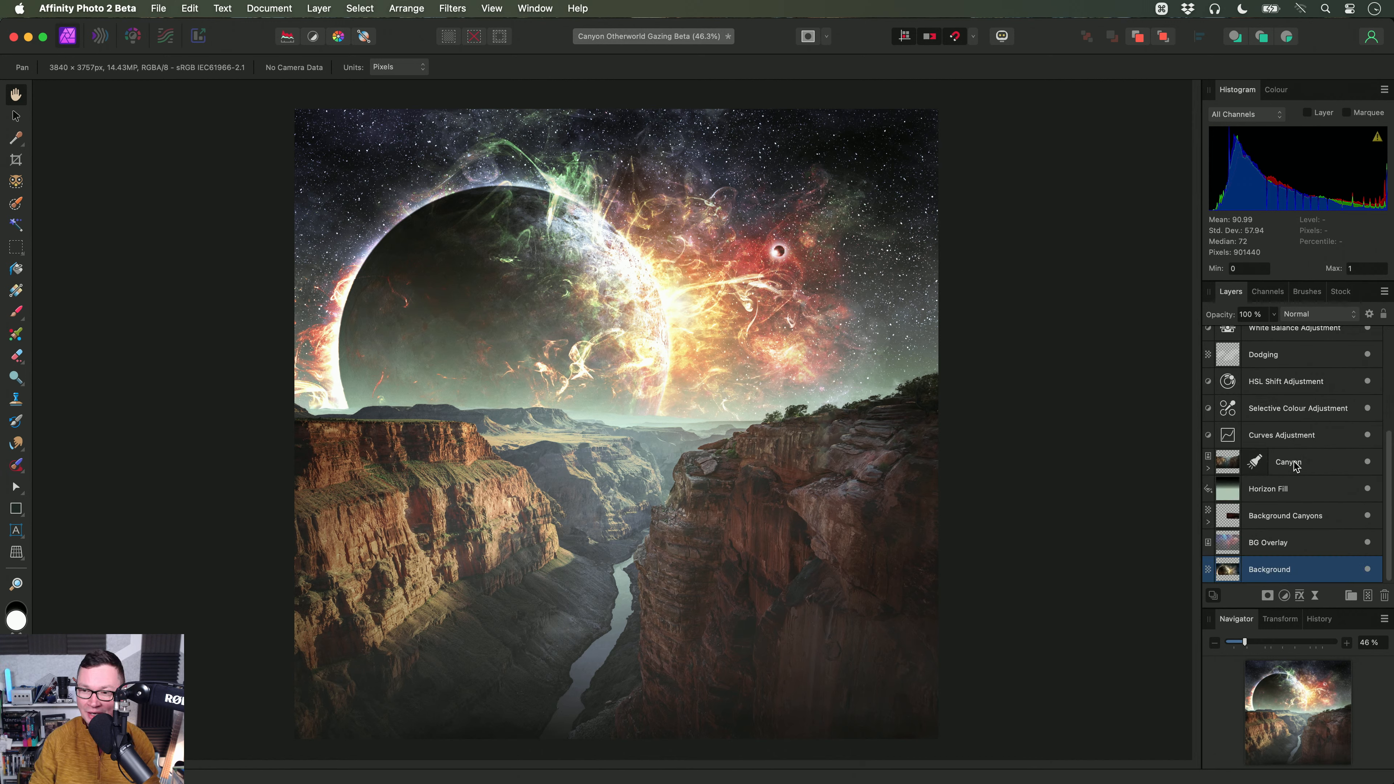
pyautogui.click(1295, 464)
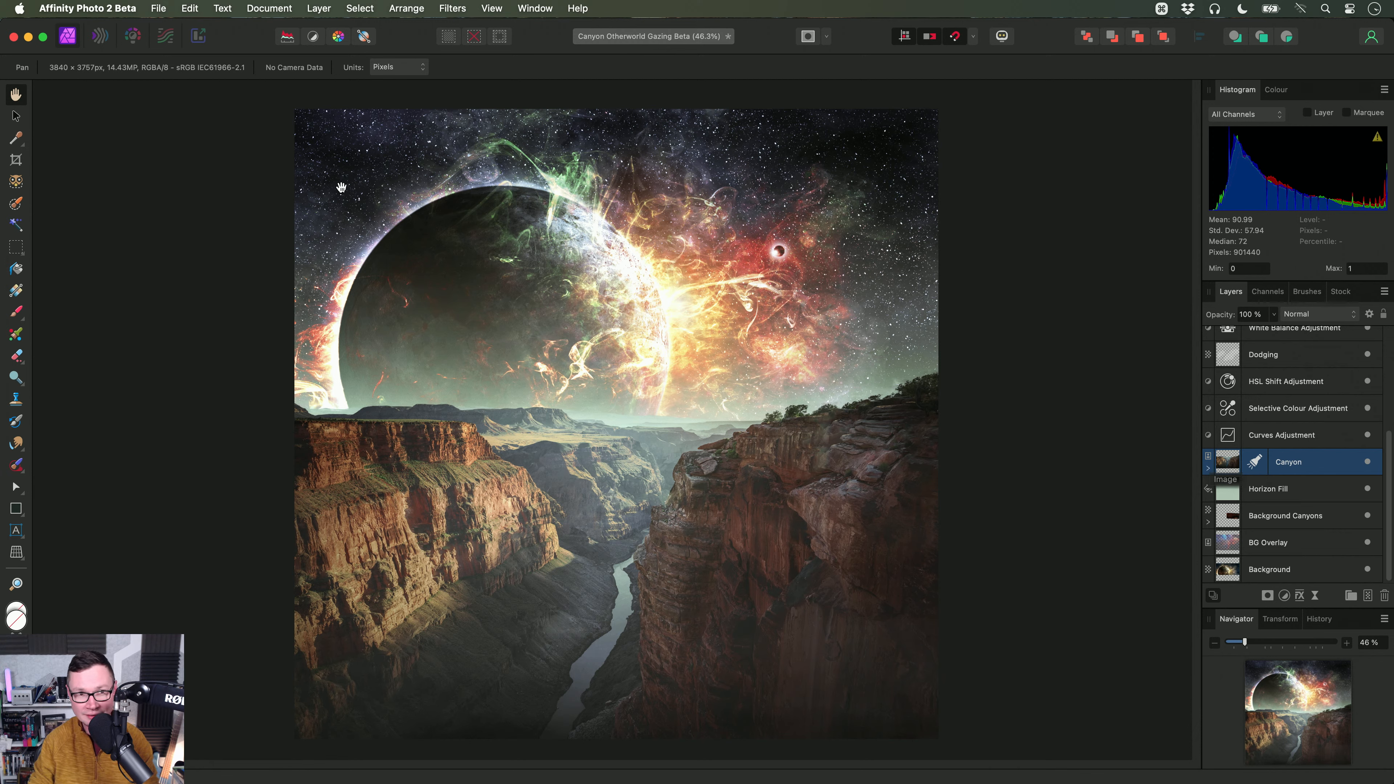
pyautogui.click(166, 37)
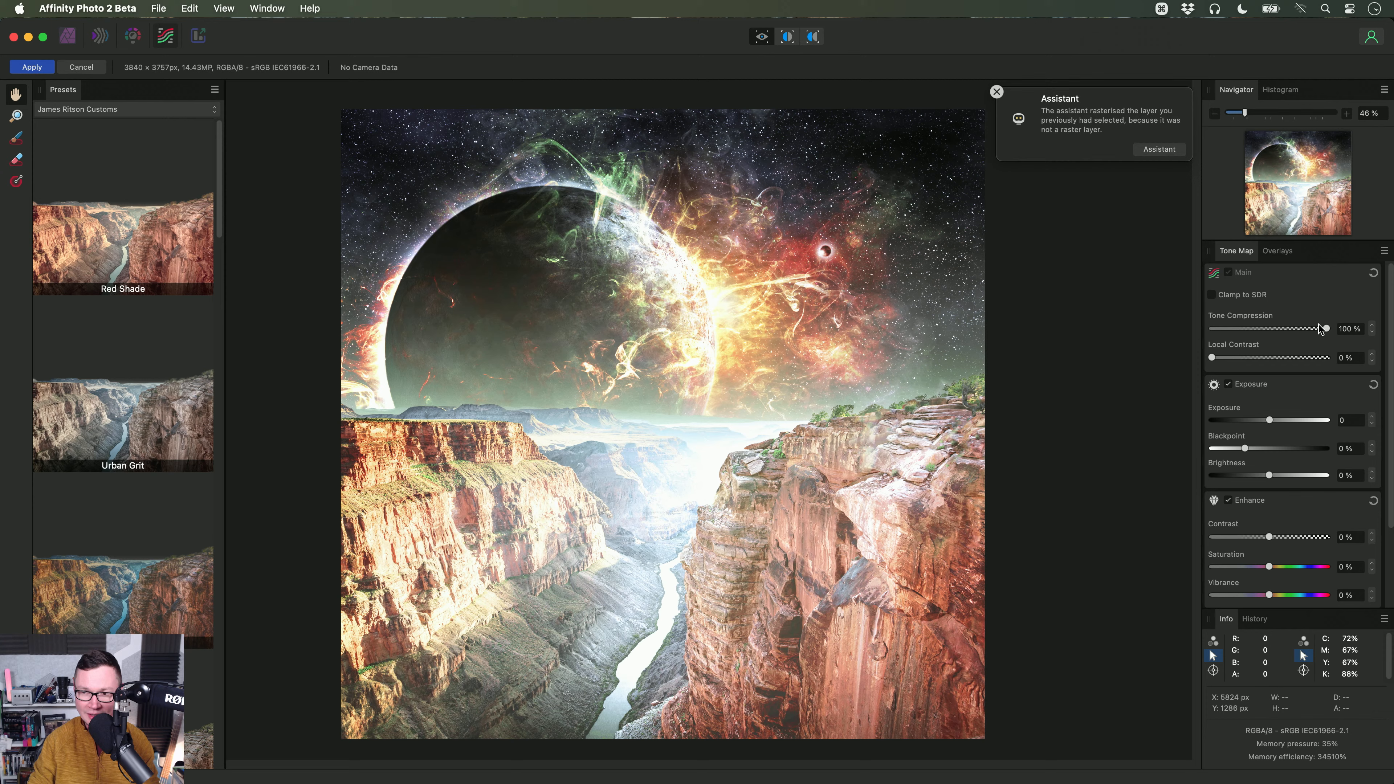
pyautogui.moveTo(1320, 330); pyautogui.dragTo(1327, 357)
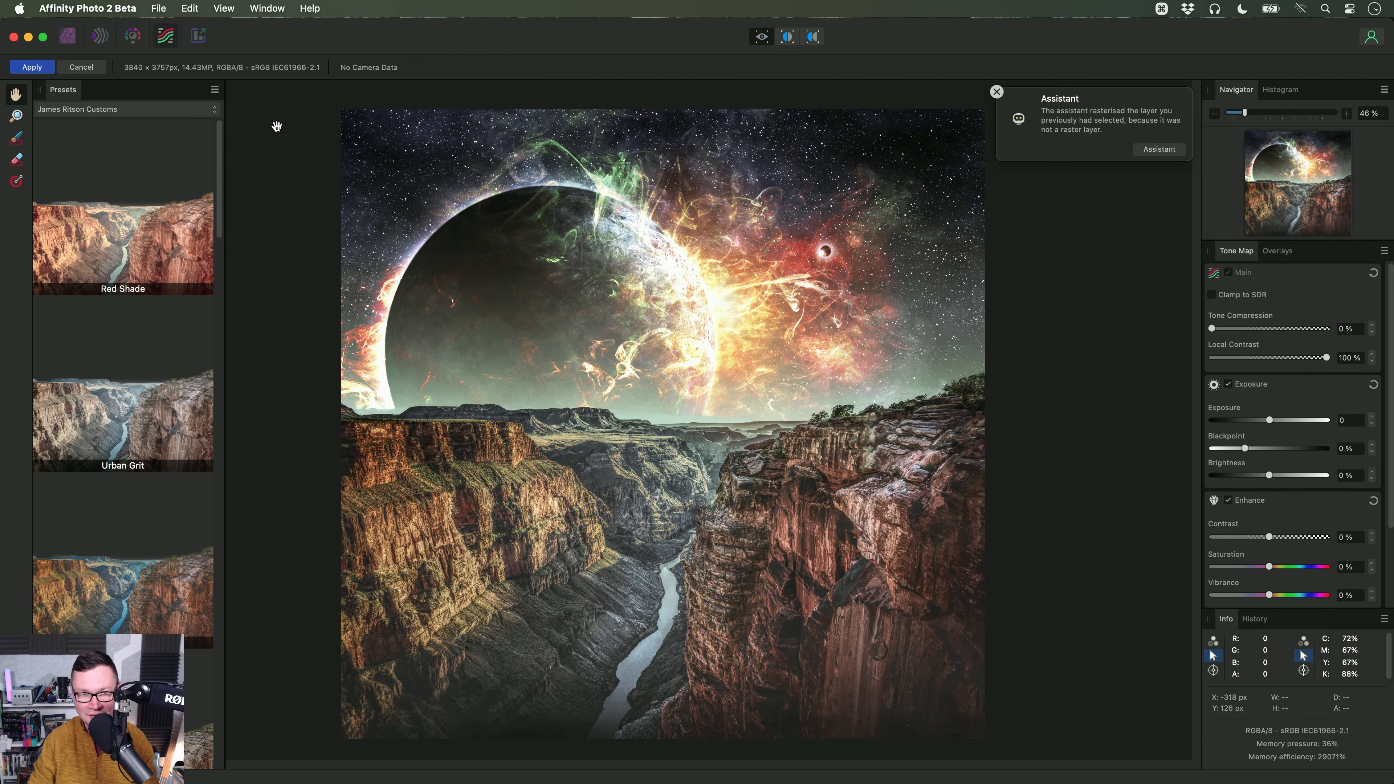
pyautogui.click(32, 67)
pyautogui.scroll(2, 731, 466)
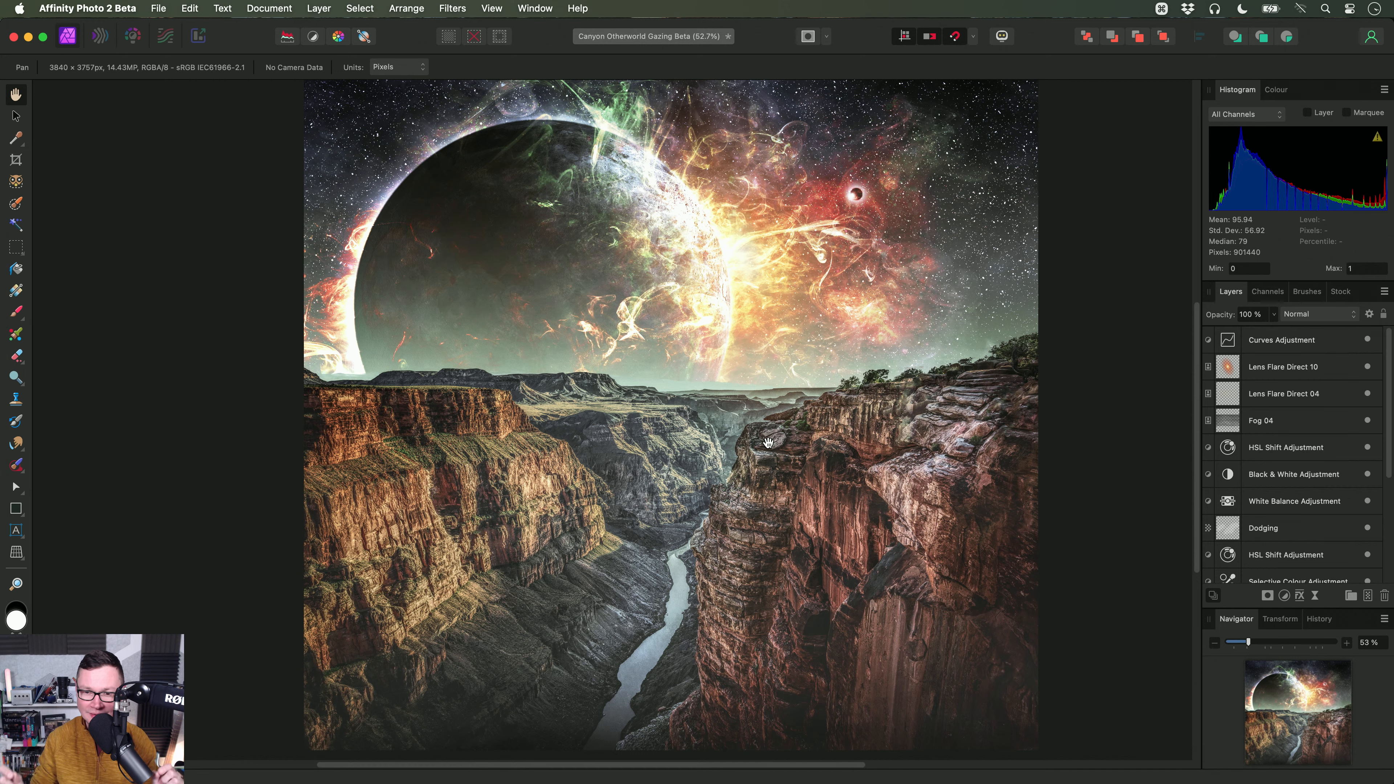
# Step: Undo the tone mapping of the Canyon layer and the development of the Background layer
pyautogui.scroll(-5, 1280, 472)
pyautogui.click(1279, 476)
pyautogui.press('super+z')
pyautogui.press('super+z')
pyautogui.press('super+z')
pyautogui.press('super+z')
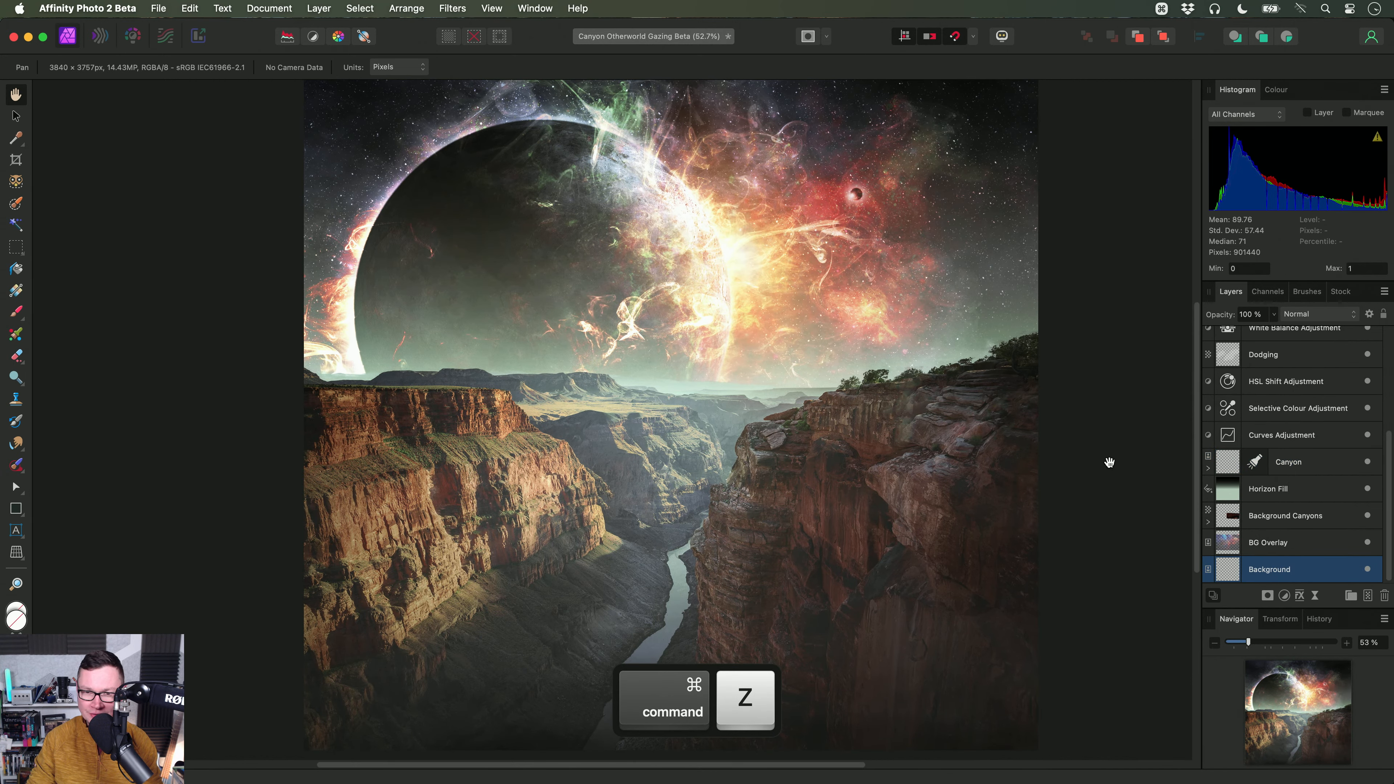
# Step: Set the Assistant's option for applying filters to non-pixel layers to Take no action, and close the settings
pyautogui.click(1001, 36)
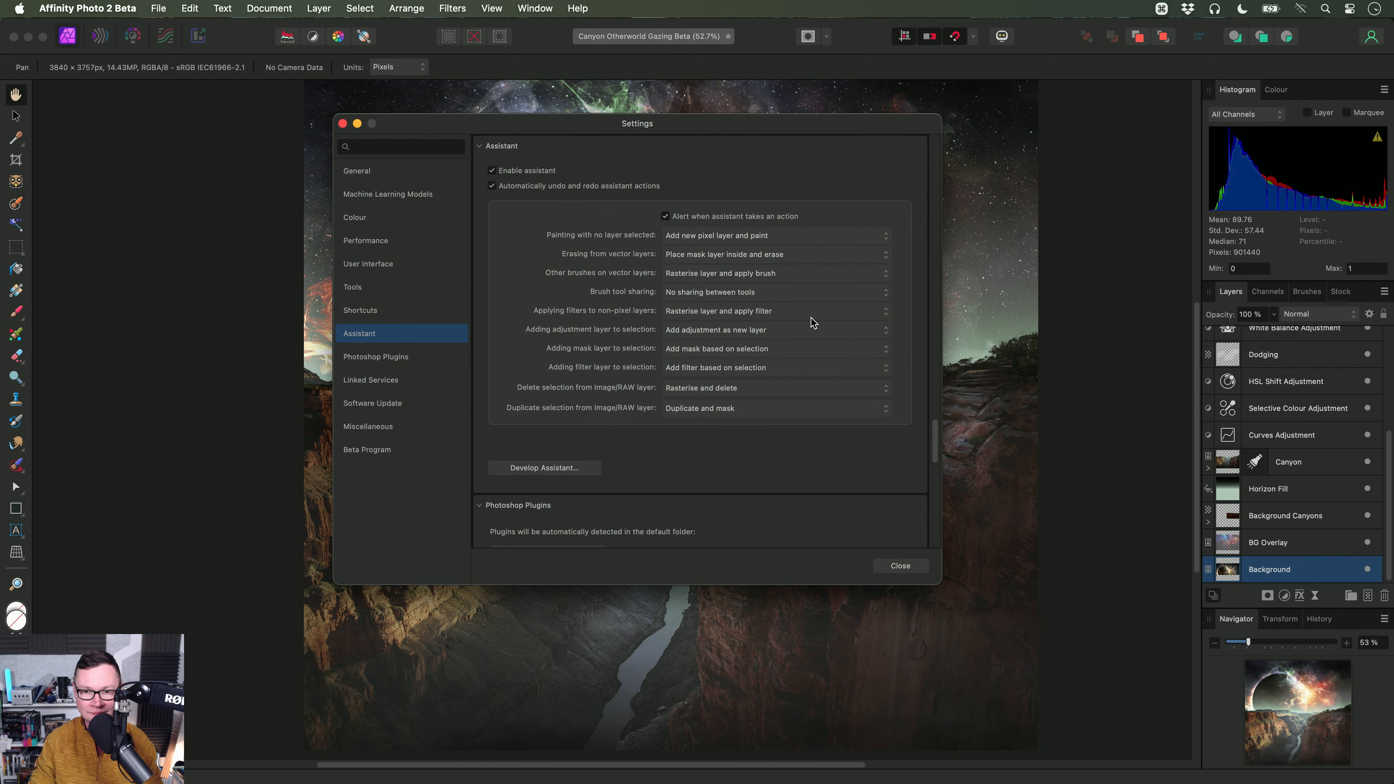
pyautogui.click(824, 314)
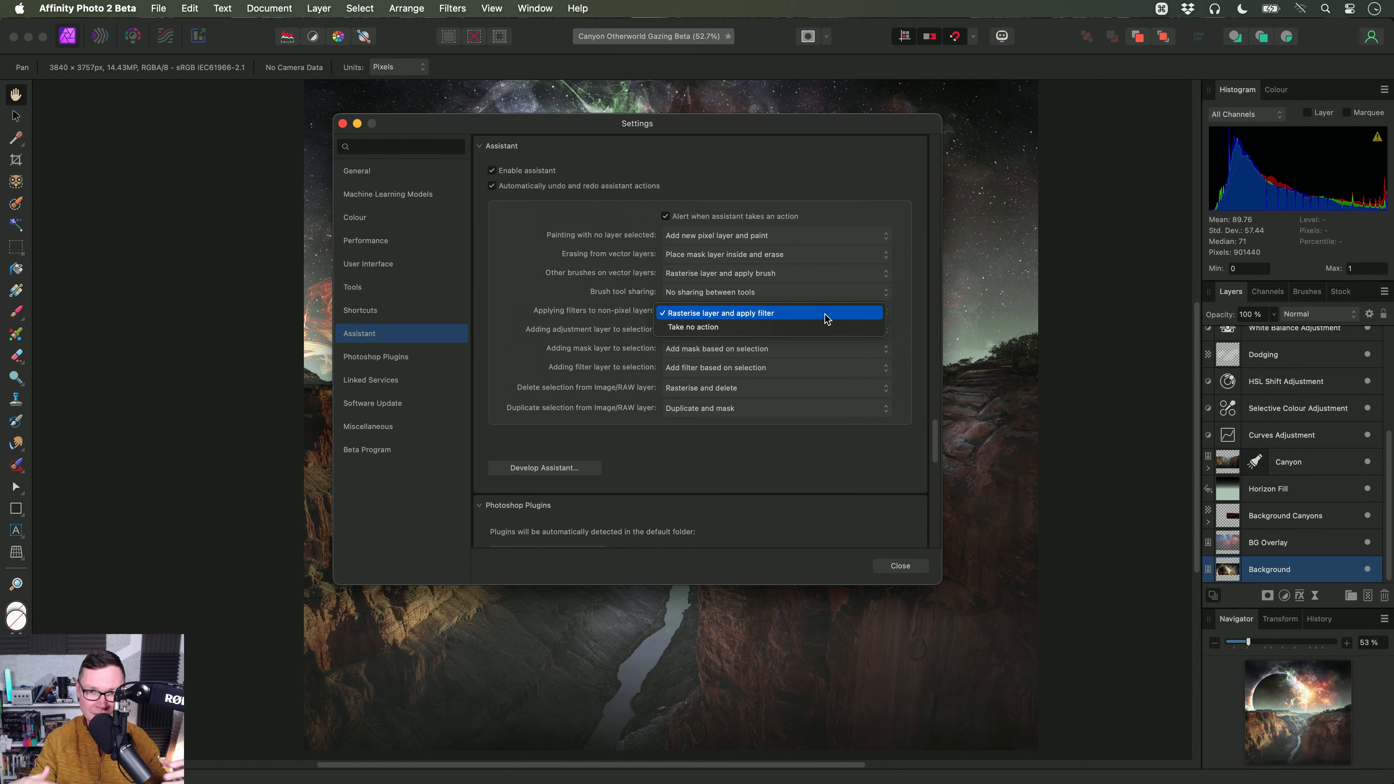
pyautogui.click(826, 314)
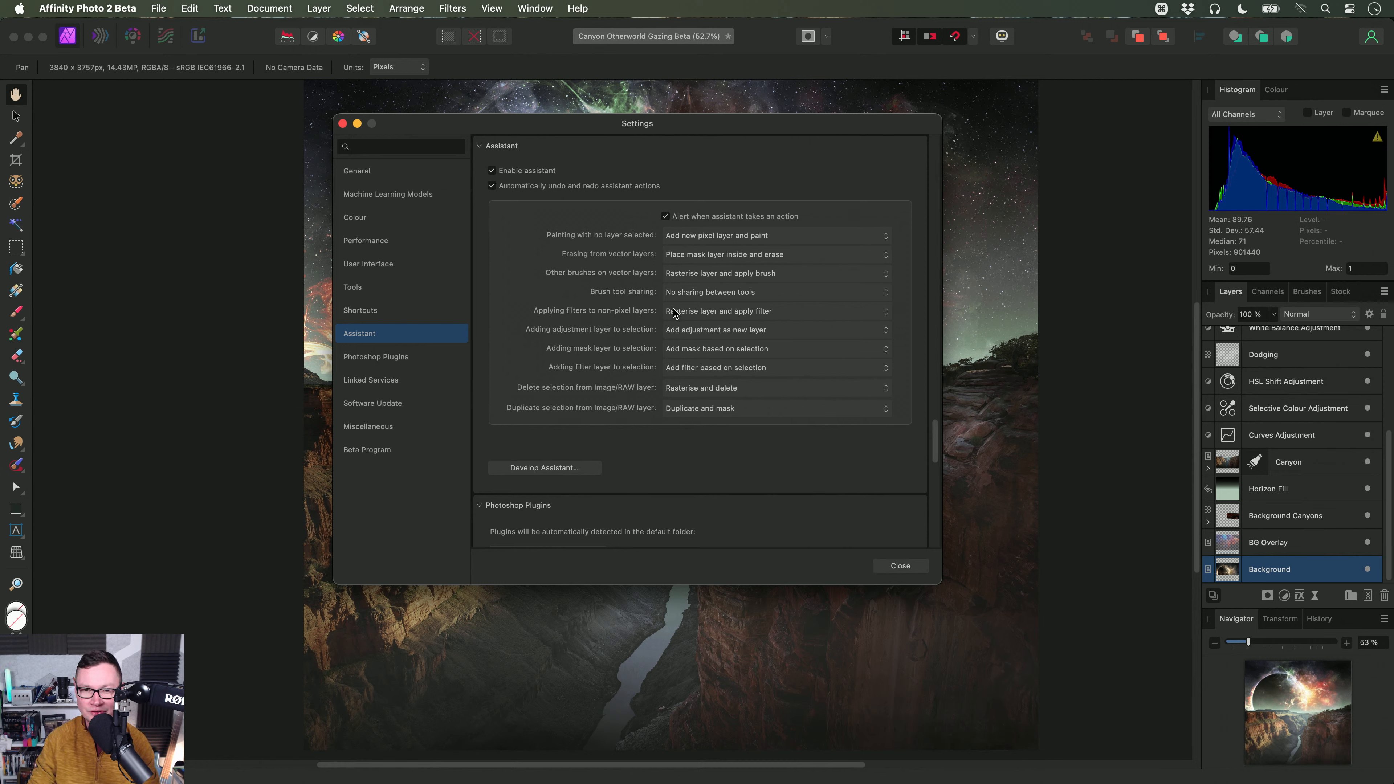
pyautogui.click(811, 317)
pyautogui.click(797, 328)
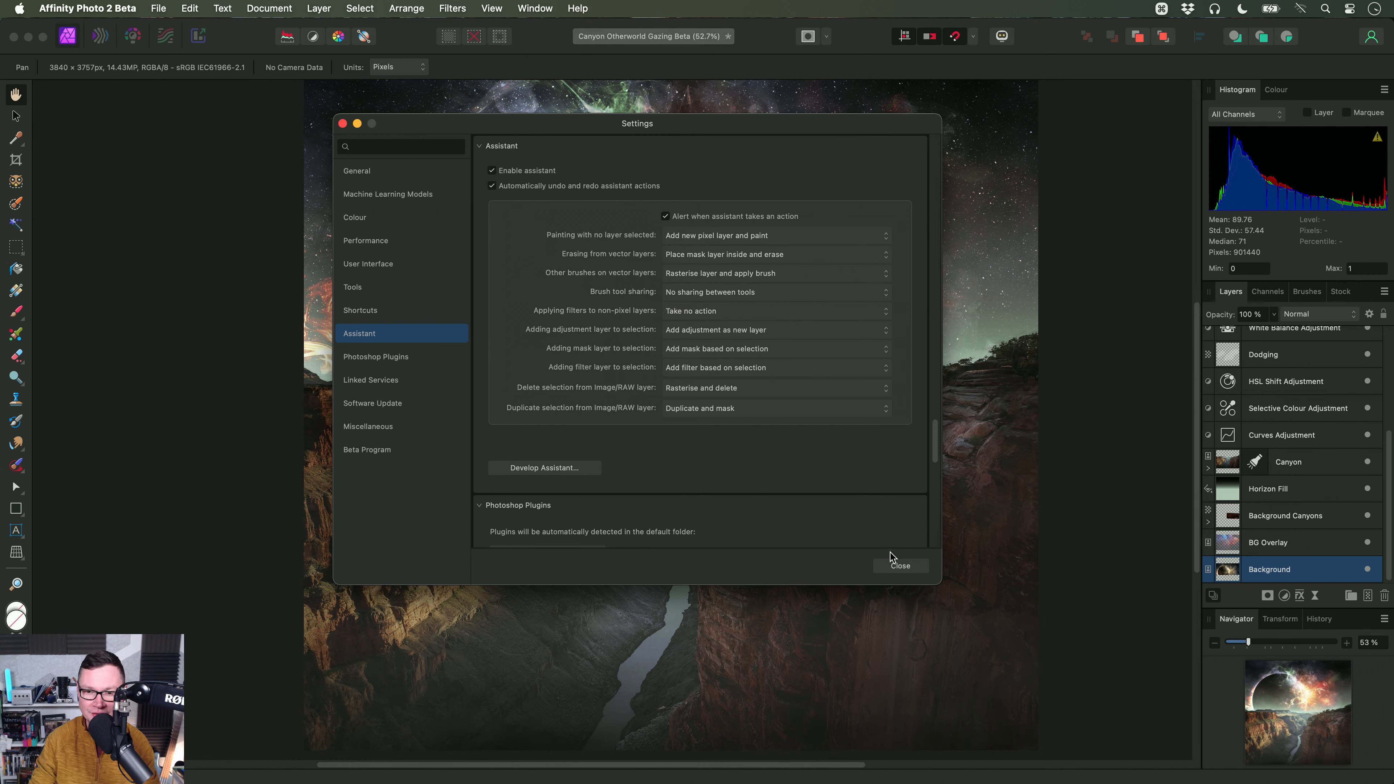
pyautogui.click(900, 566)
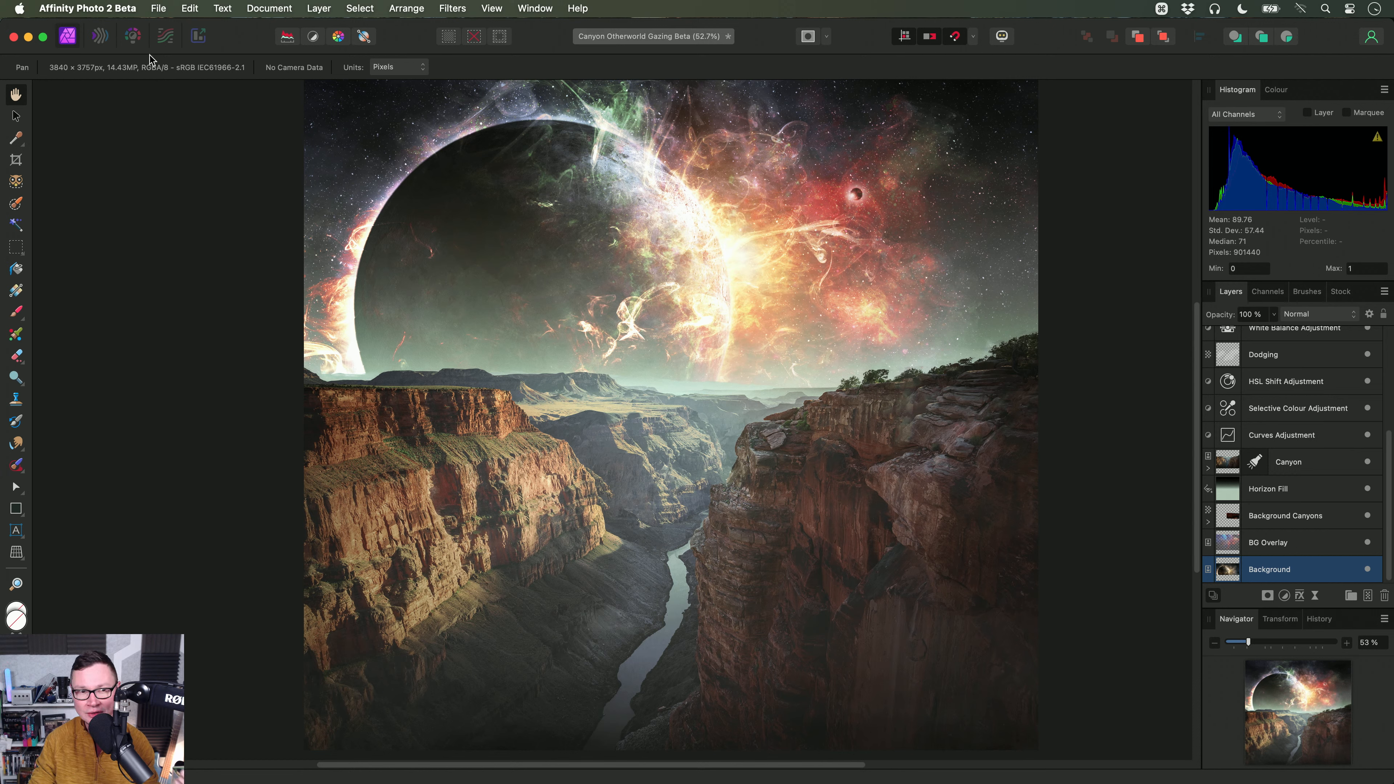
# Step: Try to enter the Tone Mapping Persona on the Background layer, and dismiss the alert
pyautogui.click(169, 38)
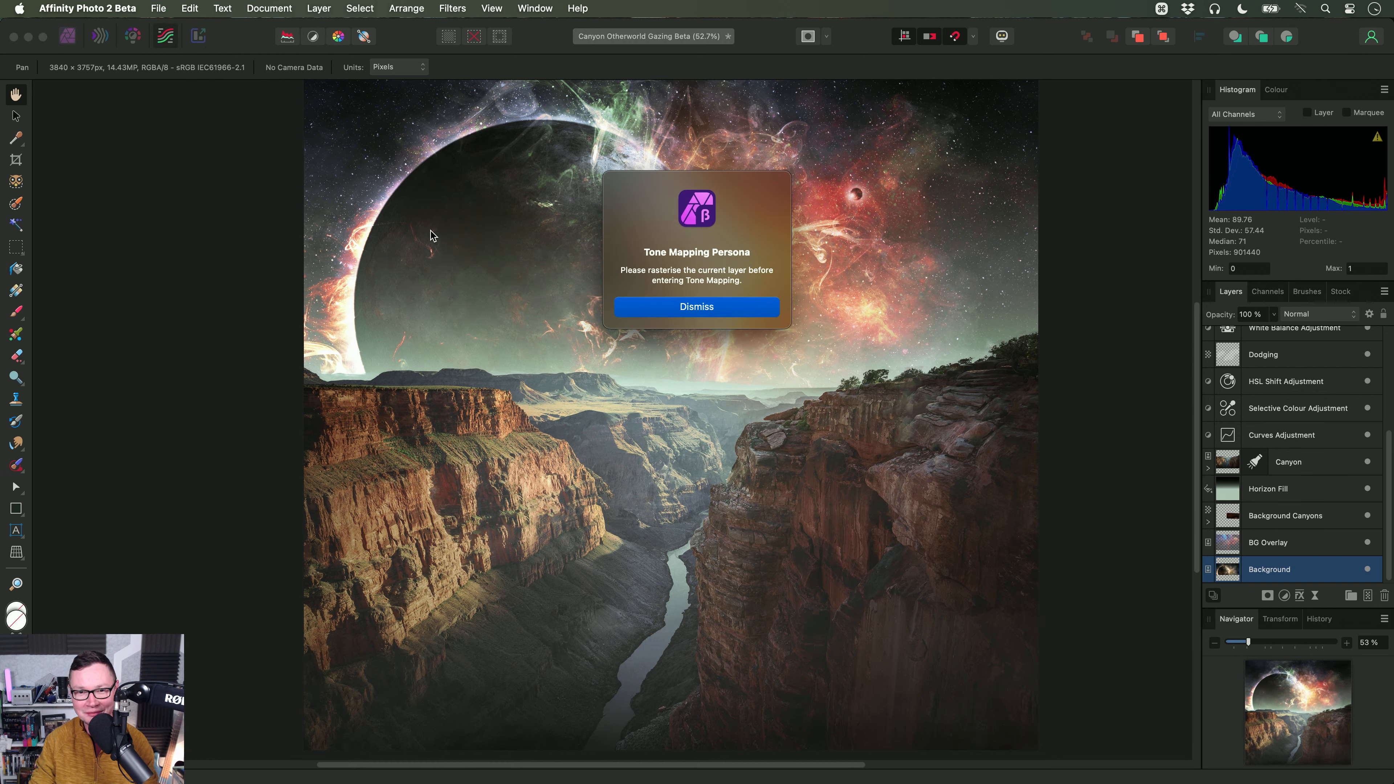
pyautogui.moveTo(621, 270); pyautogui.dragTo(775, 280)
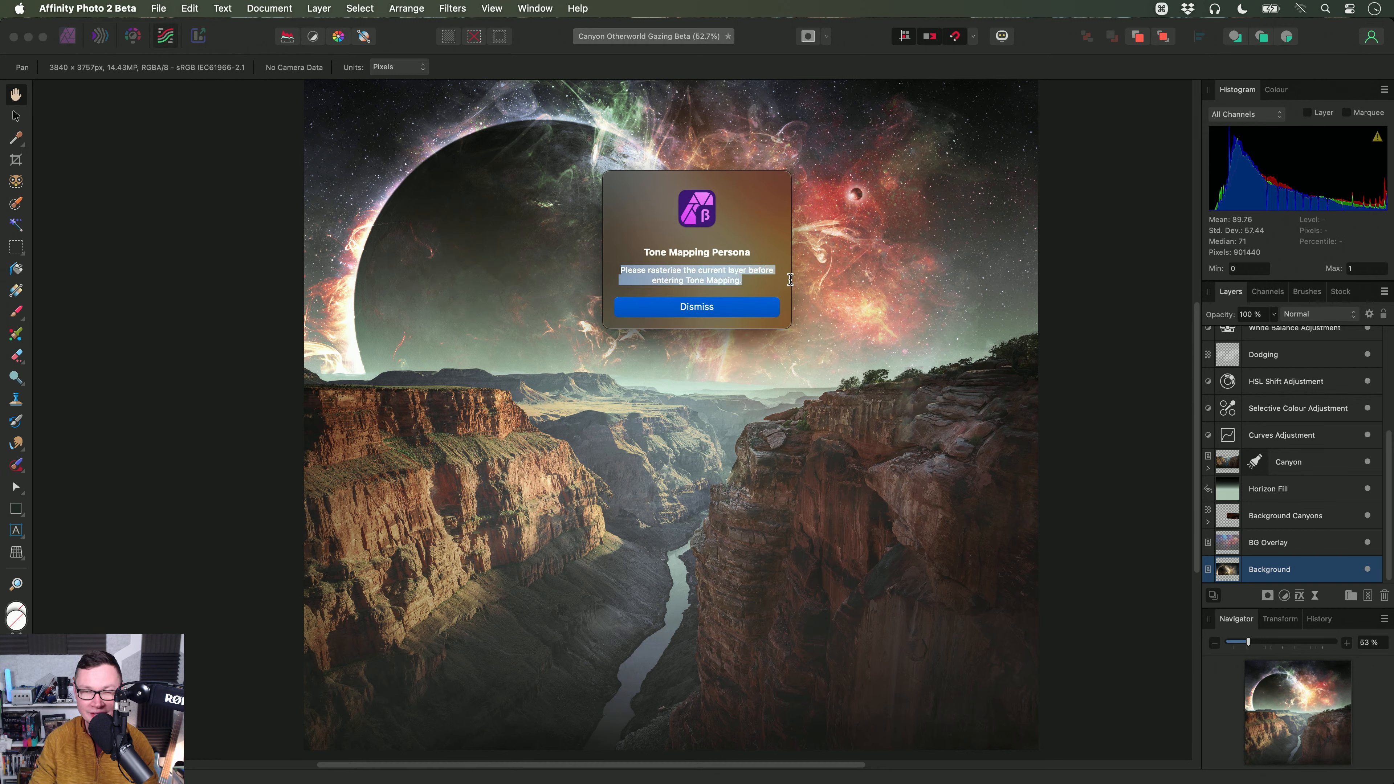
pyautogui.click(747, 283)
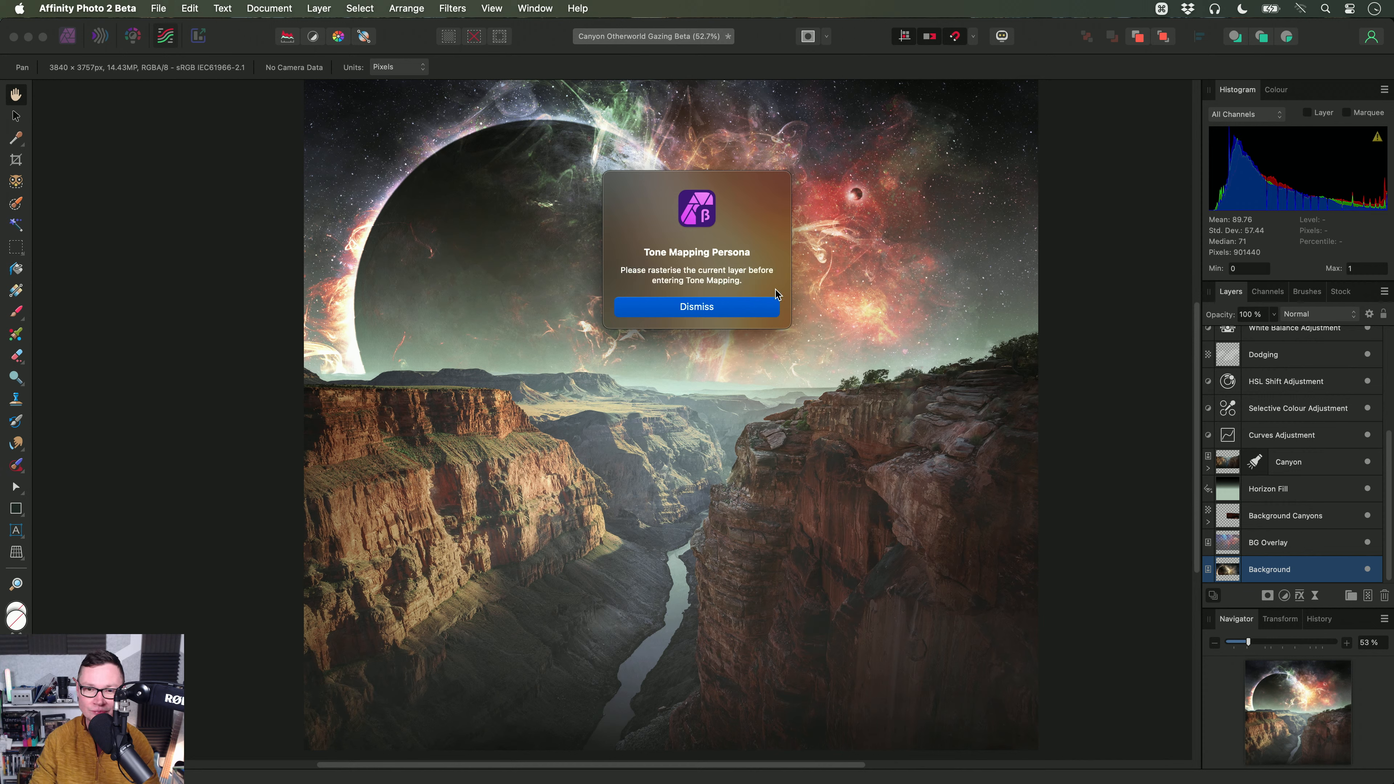
pyautogui.click(736, 309)
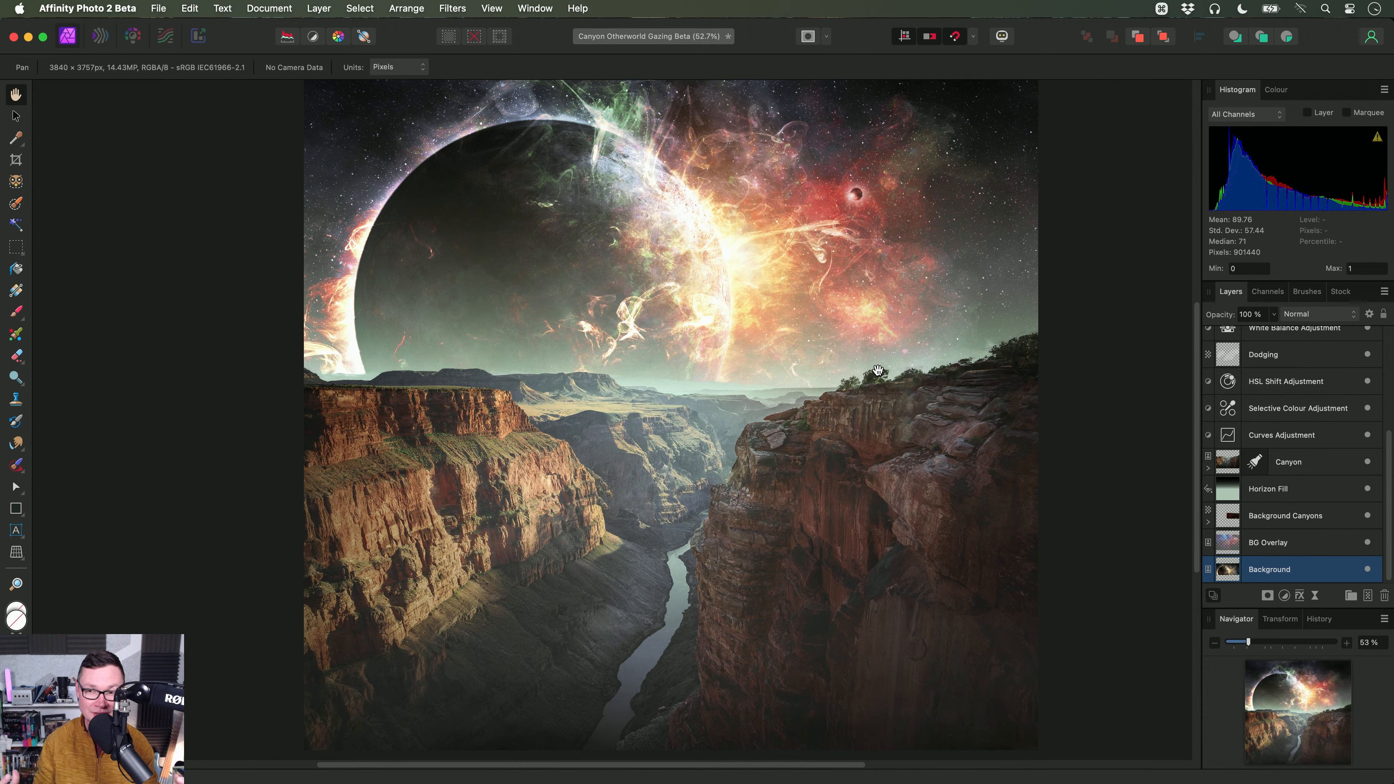
# Step: Look up the Rasterise command for the Background layer
pyautogui.rightClick(1265, 575)
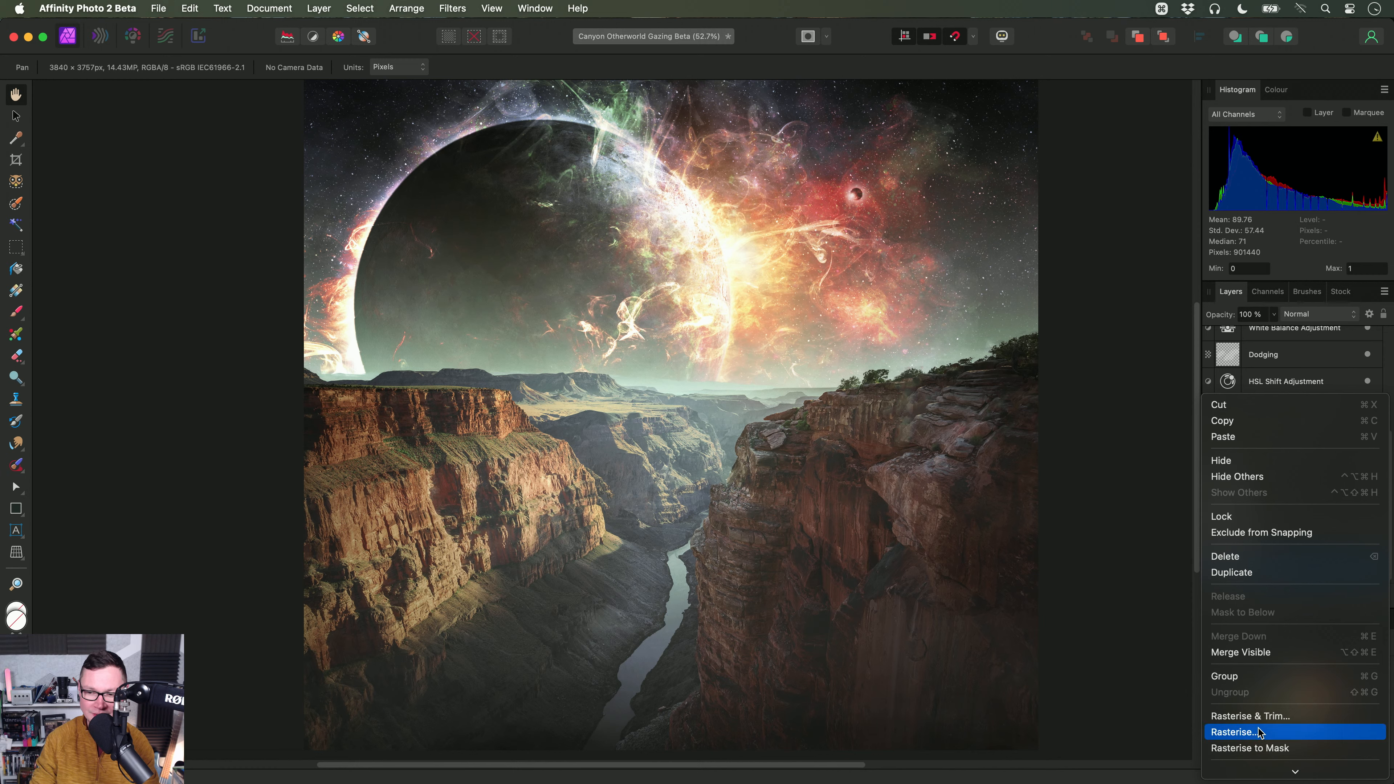
pyautogui.scroll(-3, 1257, 732)
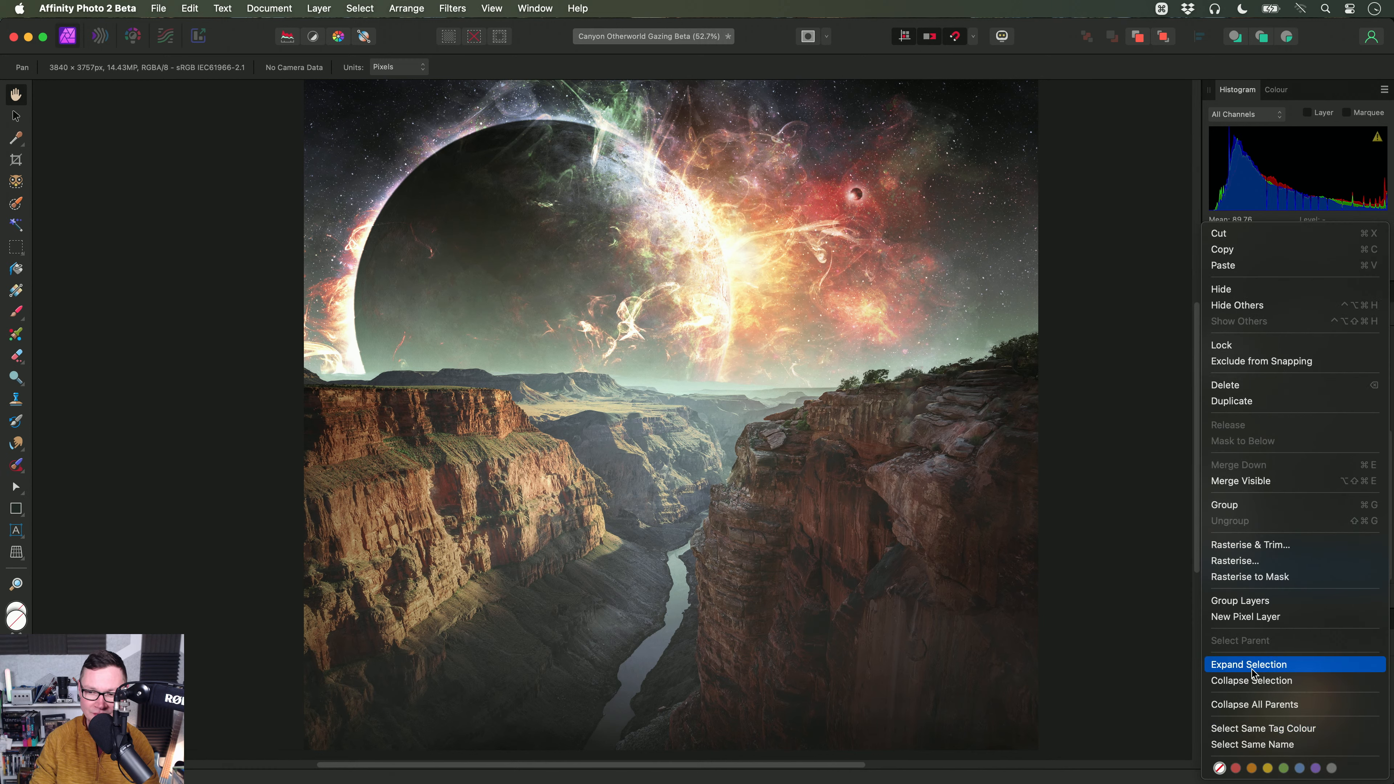
pyautogui.click(1254, 561)
# Step: Set the Assistant's option for applying filters to non-pixel layers to Rasterise layer and apply filter, and close the settings
pyautogui.click(1007, 40)
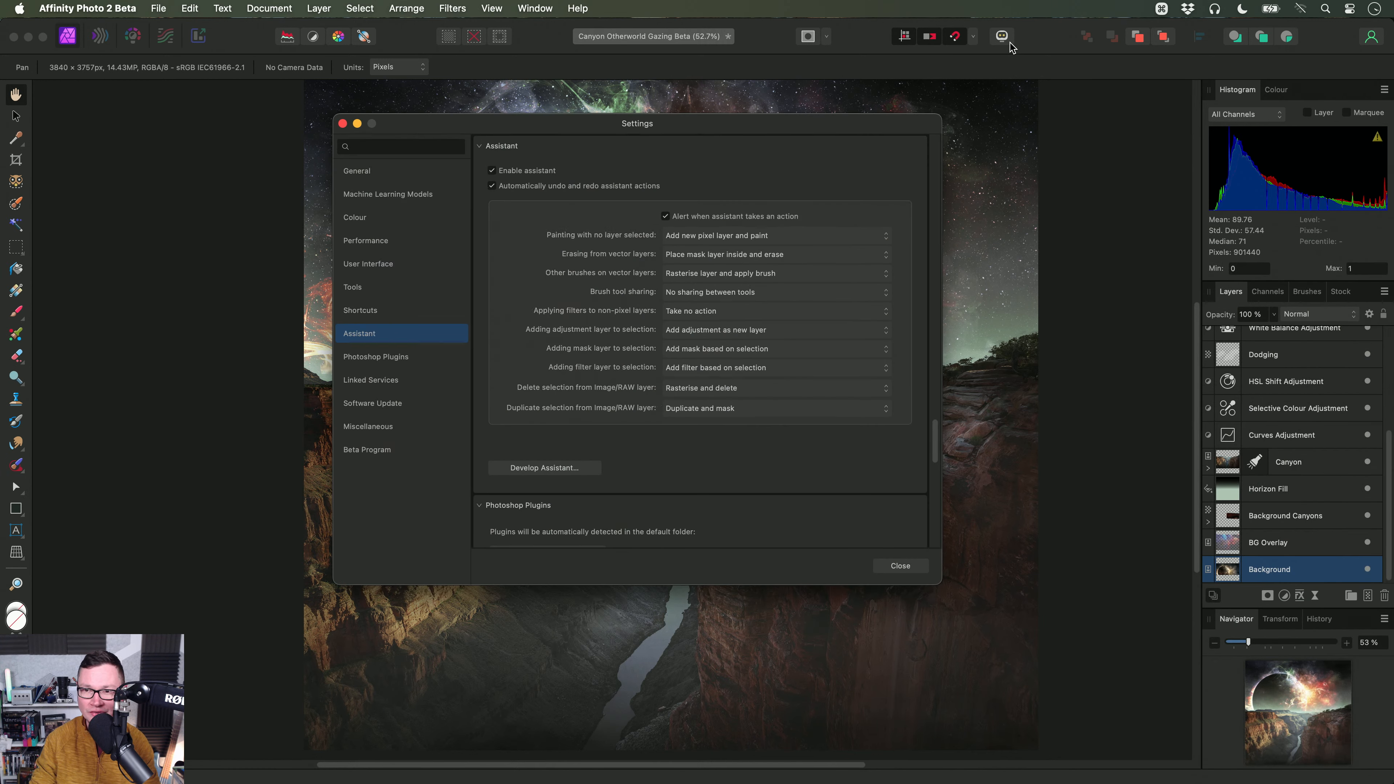
pyautogui.click(714, 312)
pyautogui.click(714, 296)
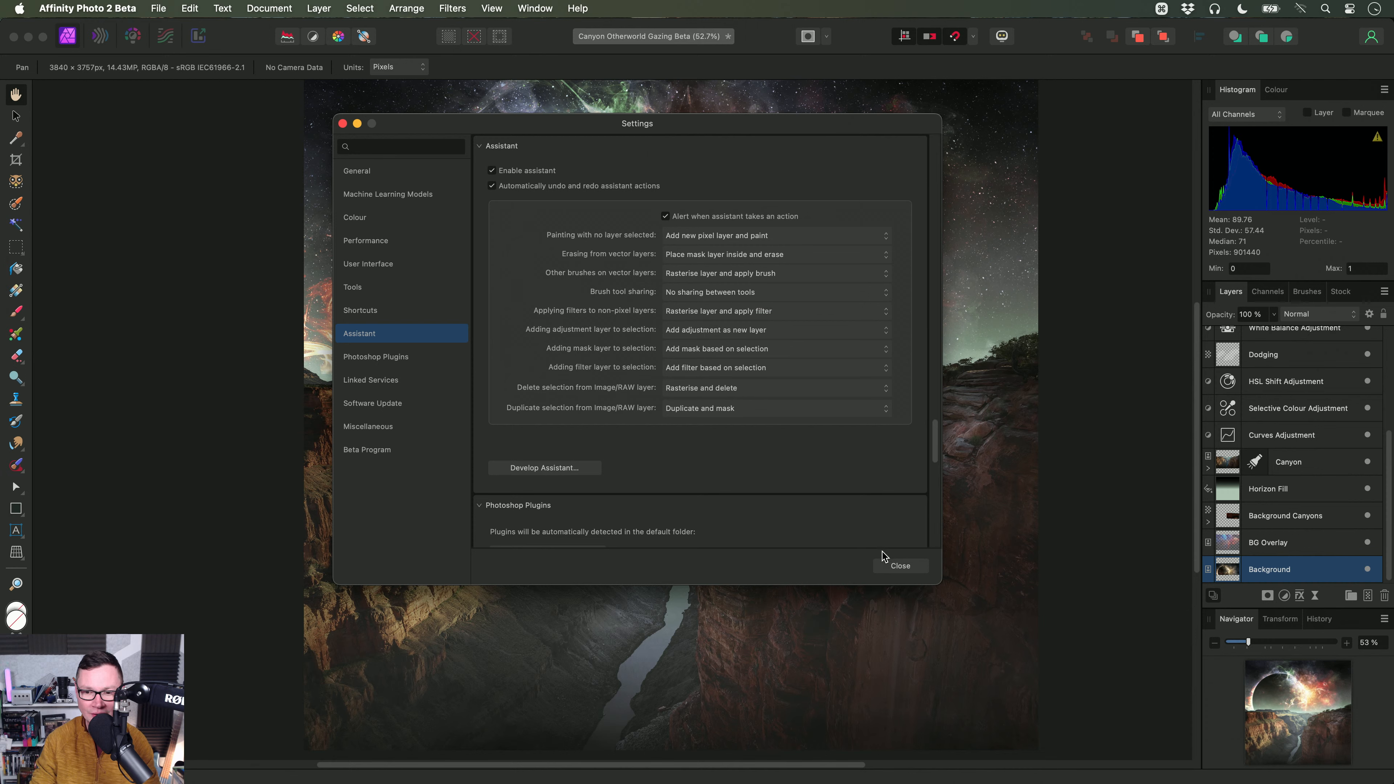
pyautogui.click(900, 566)
# Step: Try to enter the Tone Mapping and Develop Personas on the HSL Shift Adjustment directly above Selective Colour, dismissing each alert
pyautogui.click(1329, 464)
pyautogui.scroll(2, 1312, 450)
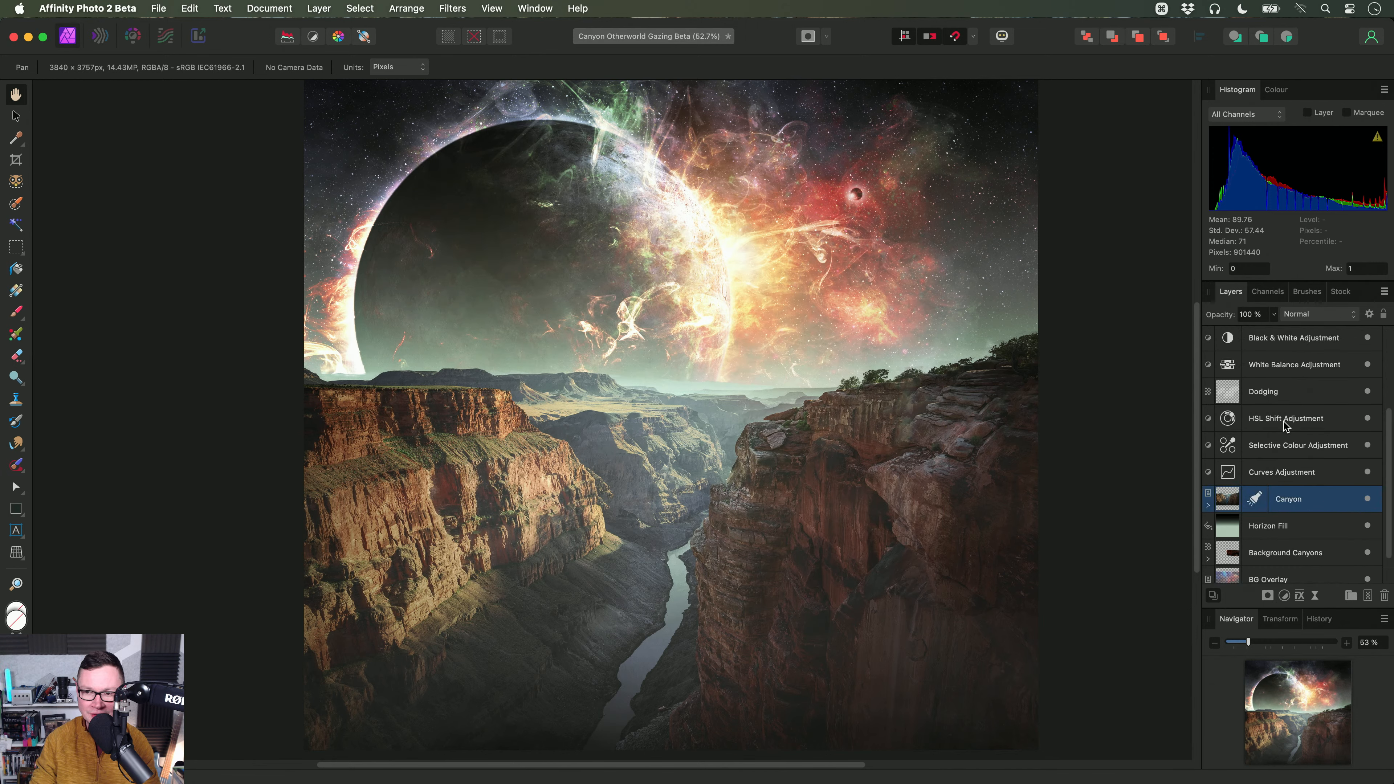
pyautogui.click(1282, 420)
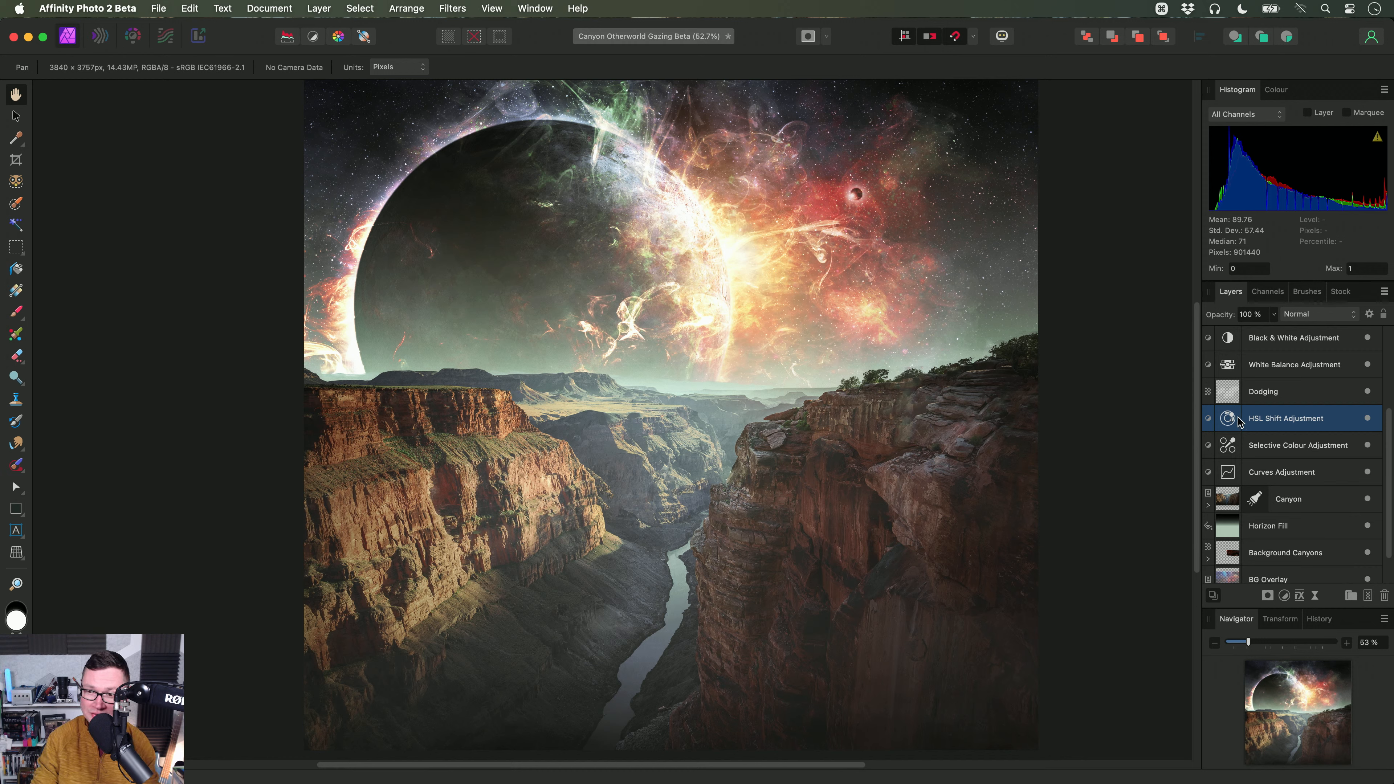
pyautogui.click(166, 36)
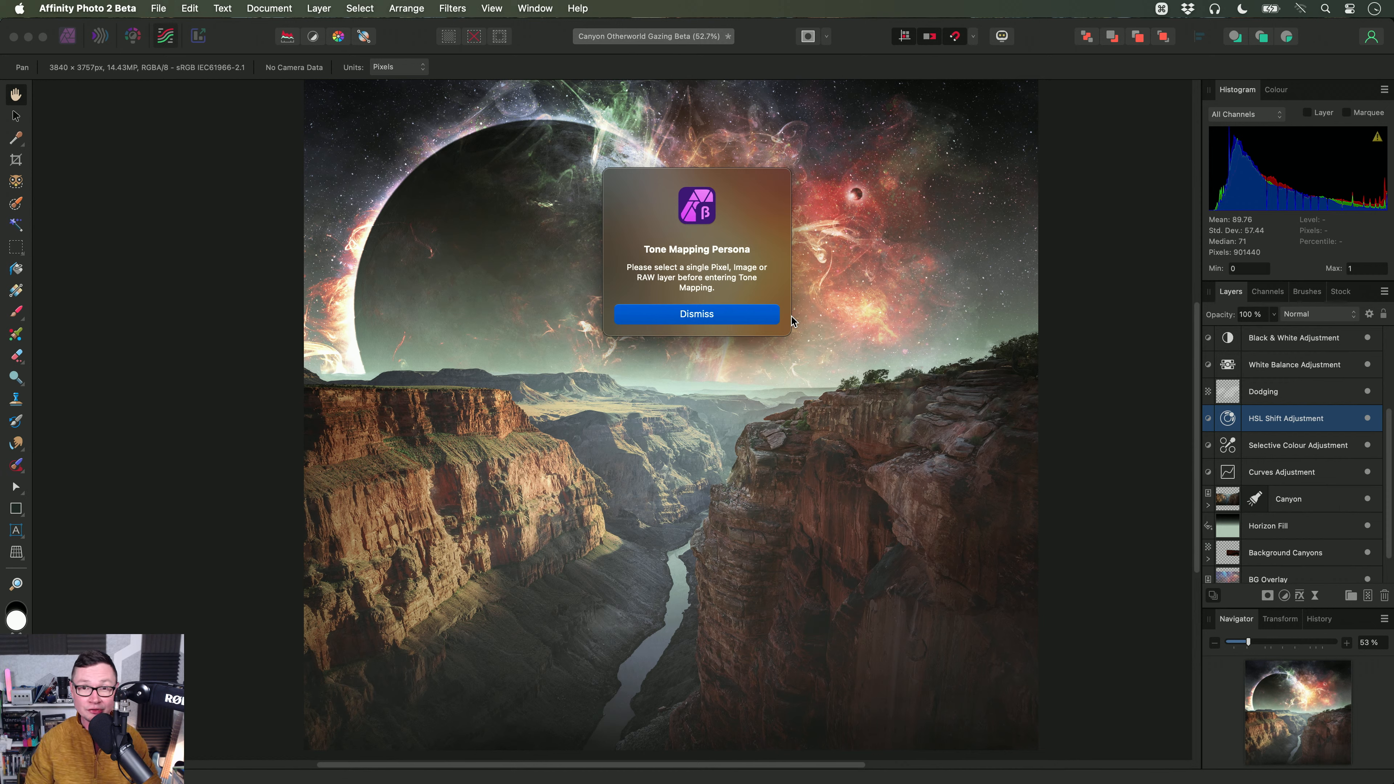
pyautogui.press('Return')
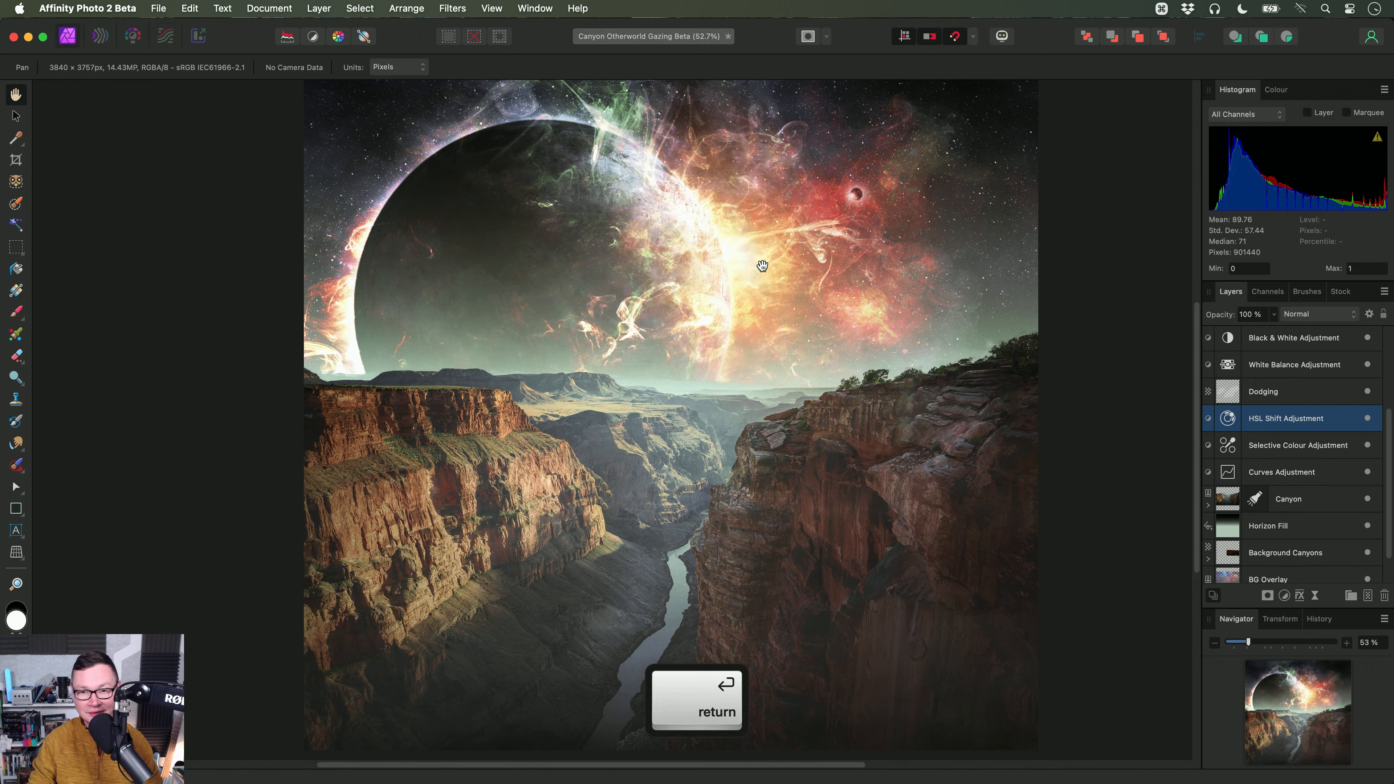
pyautogui.click(133, 37)
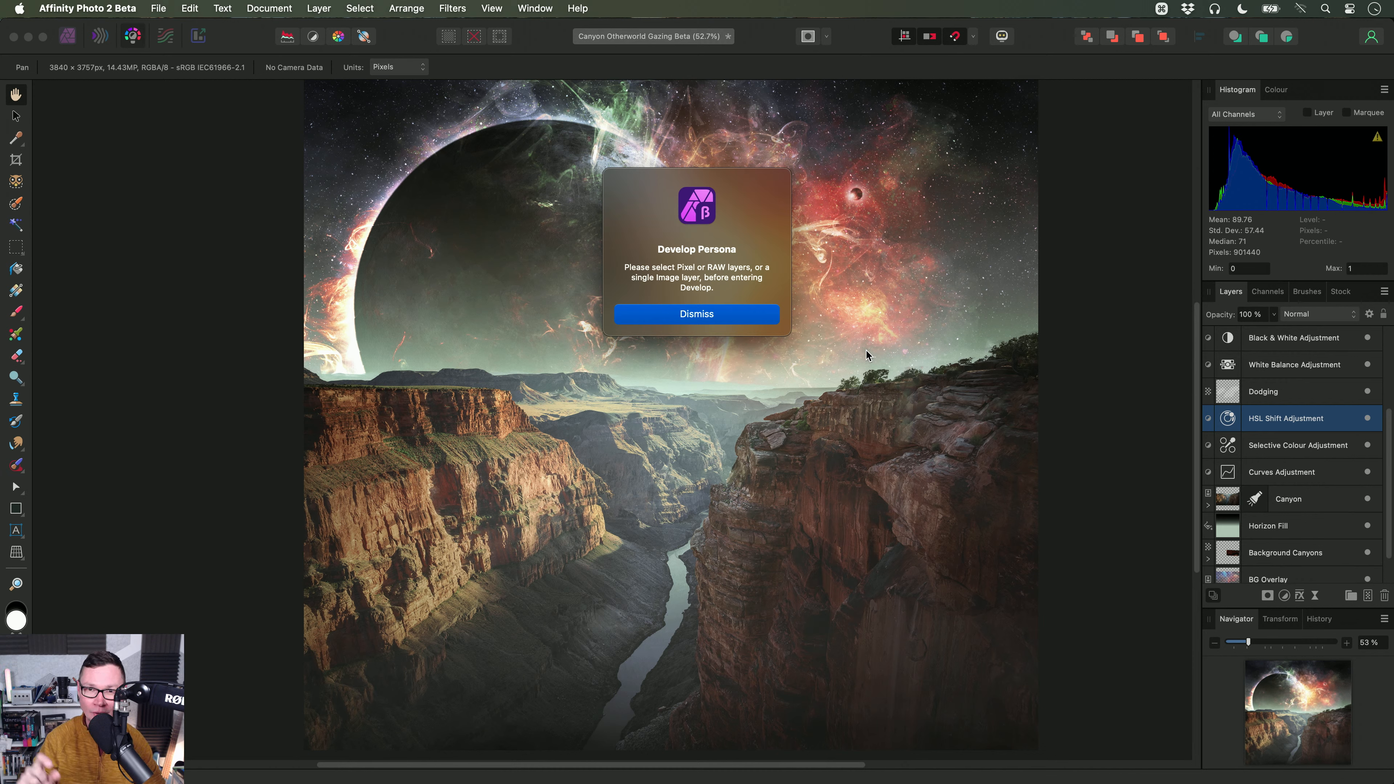
pyautogui.press('Return')
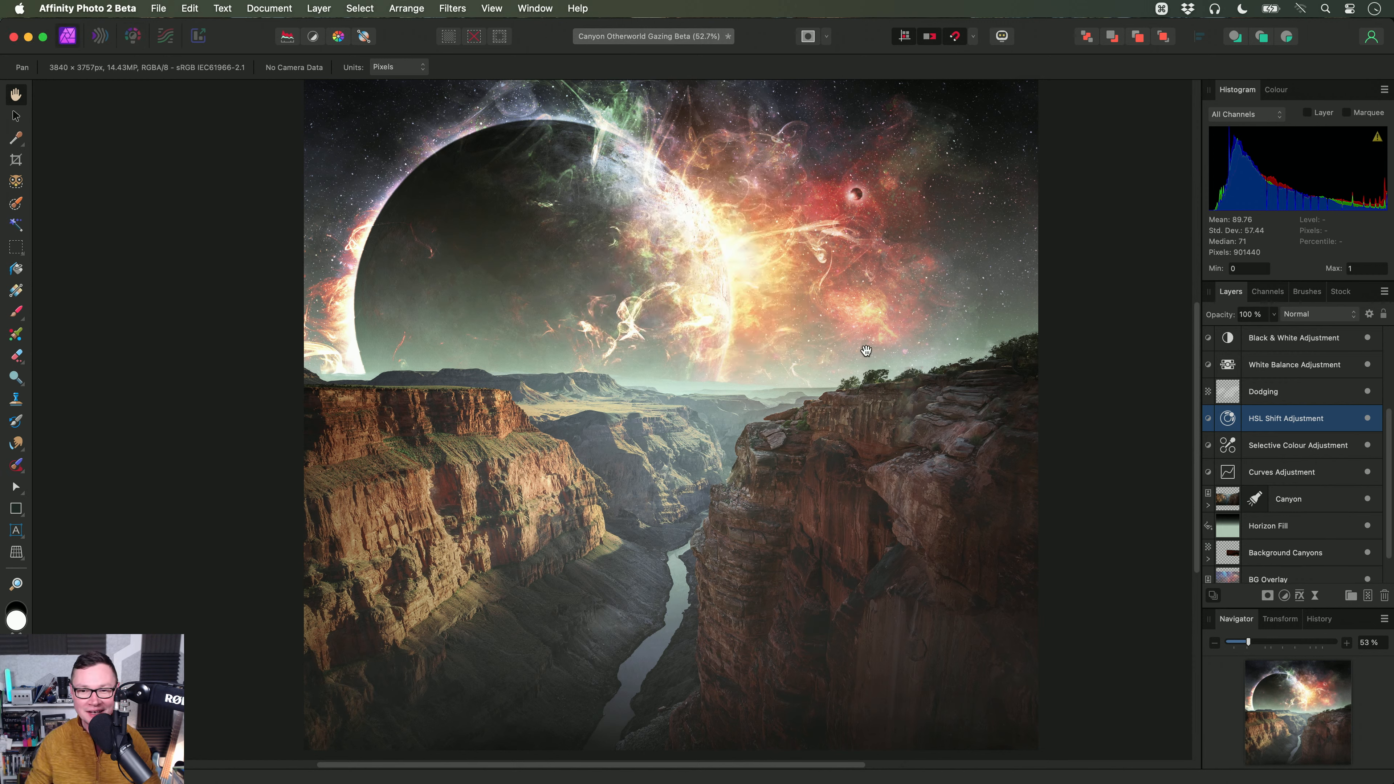
# Step: Close the canyon document and go back to the Photo 2.6 folder in Finder
pyautogui.press('super+w')
pyautogui.click(693, 325)
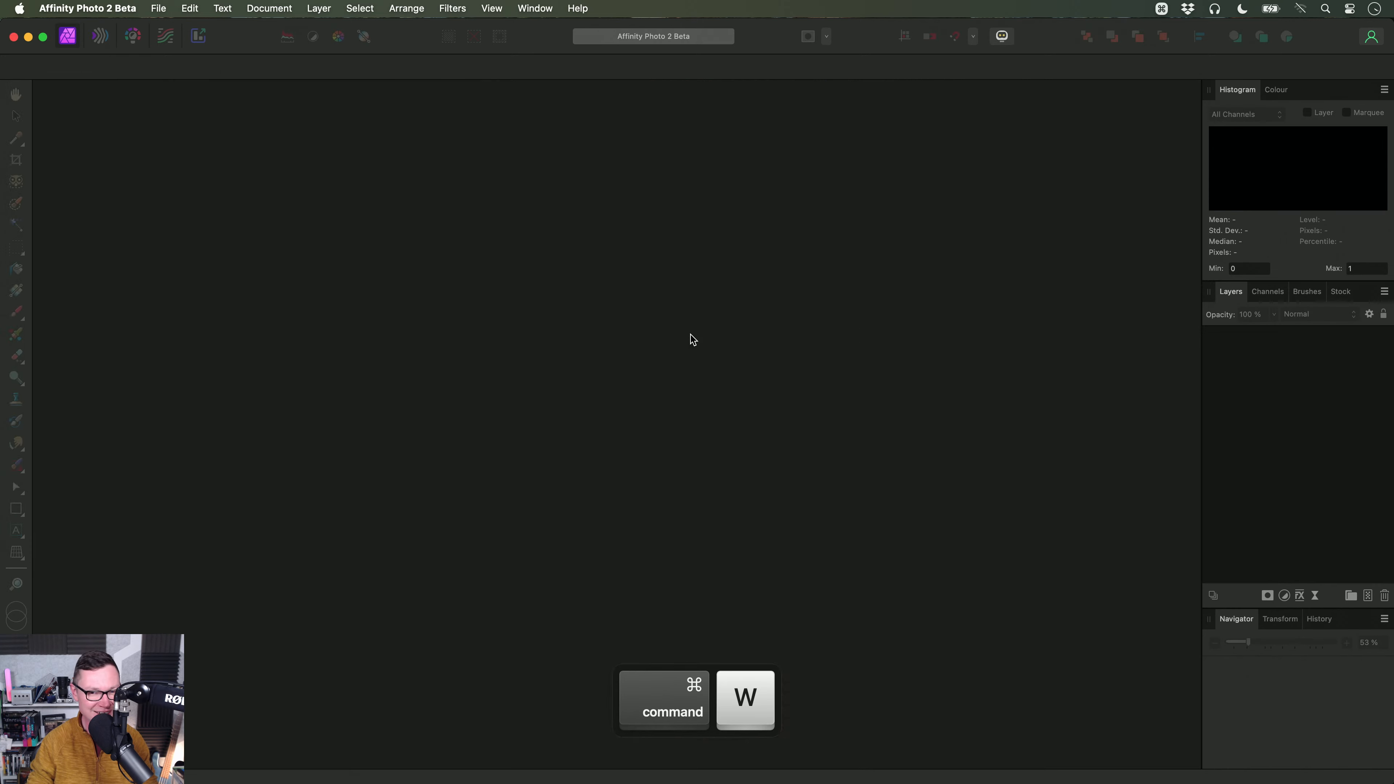
pyautogui.press('super+Tab')
pyautogui.click(406, 125)
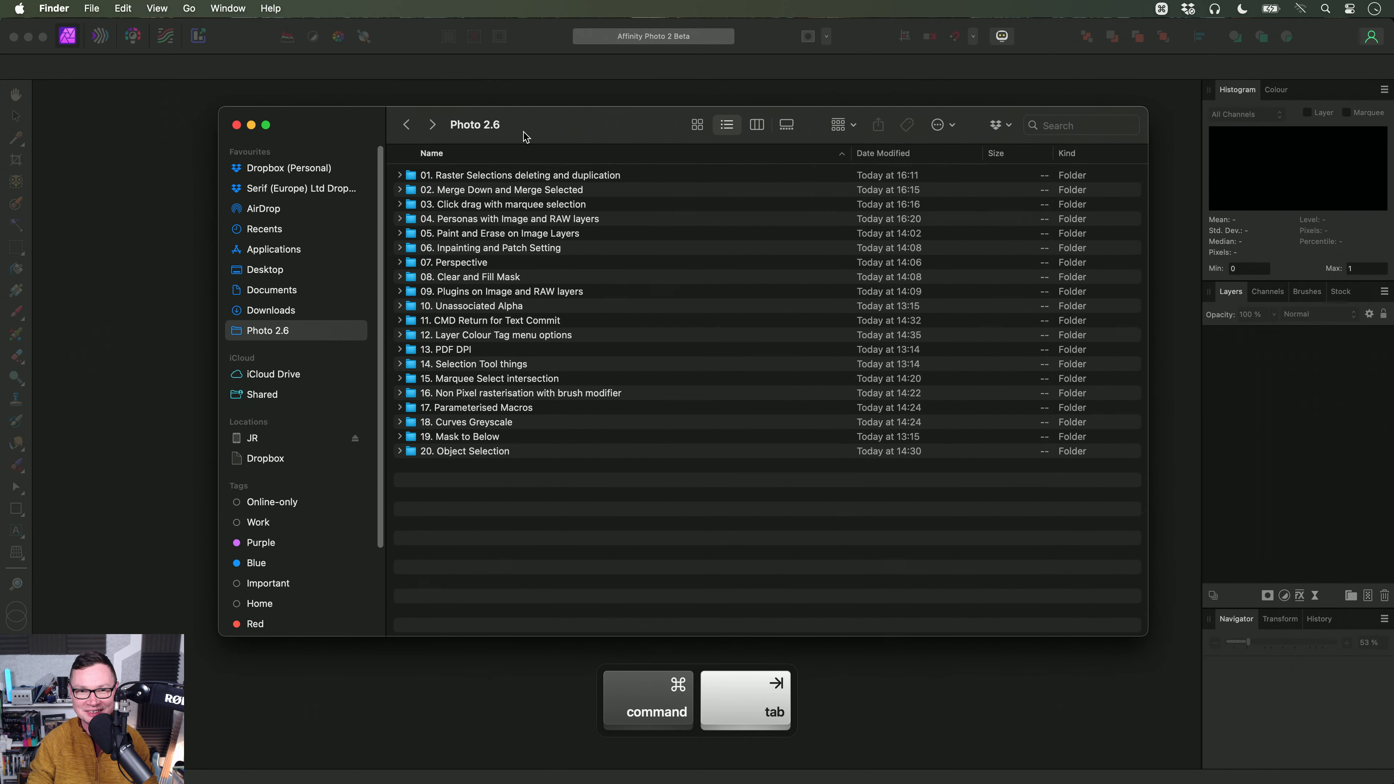
# Step: Open the folder "05. Paint and Erase on Image Layers" and load Alien Landscape and Sky Release.afphoto in Affinity Photo 2
pyautogui.doubleClick(525, 233)
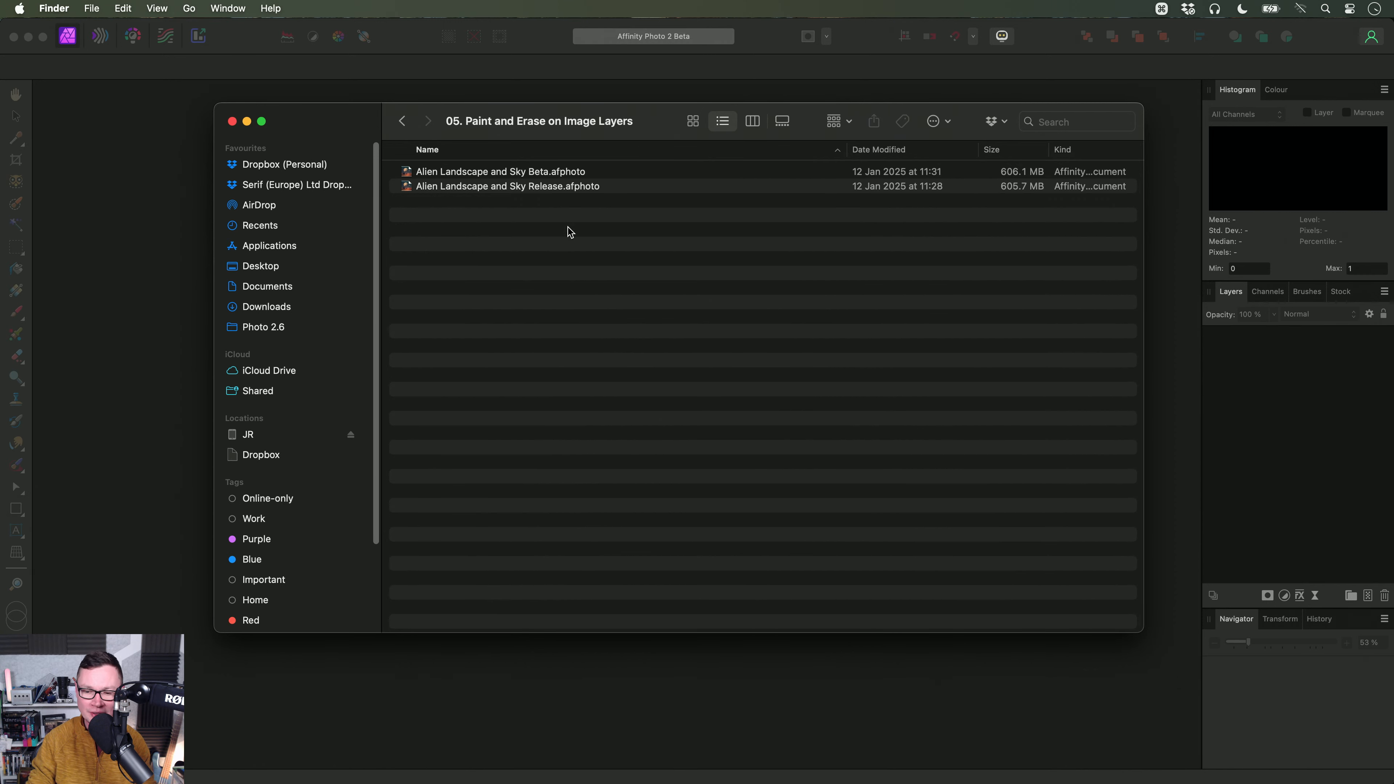
pyautogui.moveTo(543, 186); pyautogui.dragTo(765, 66)
pyautogui.press('super+Tab')
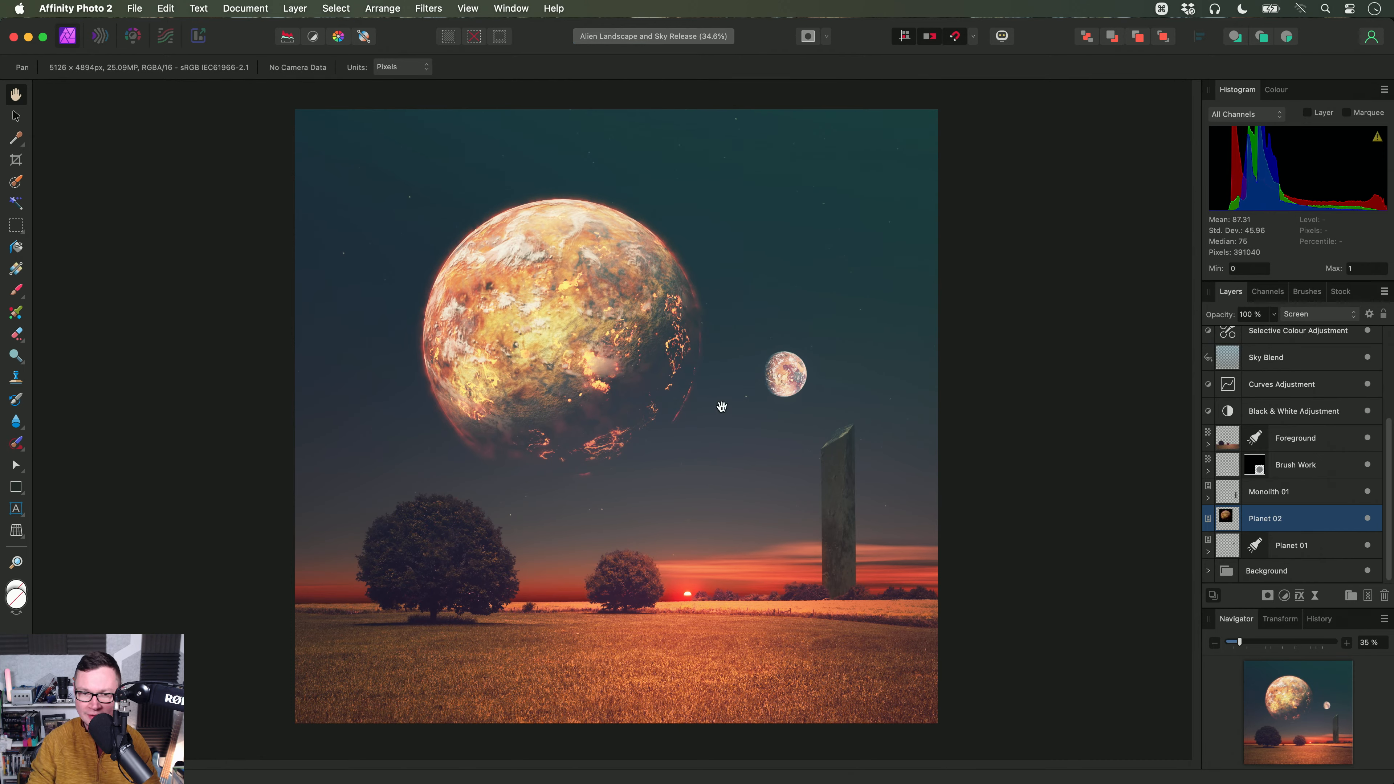
# Step: Erase the right edge of the large planet on the Planet 02 layer with the Erase Brush
pyautogui.scroll(4, 722, 406)
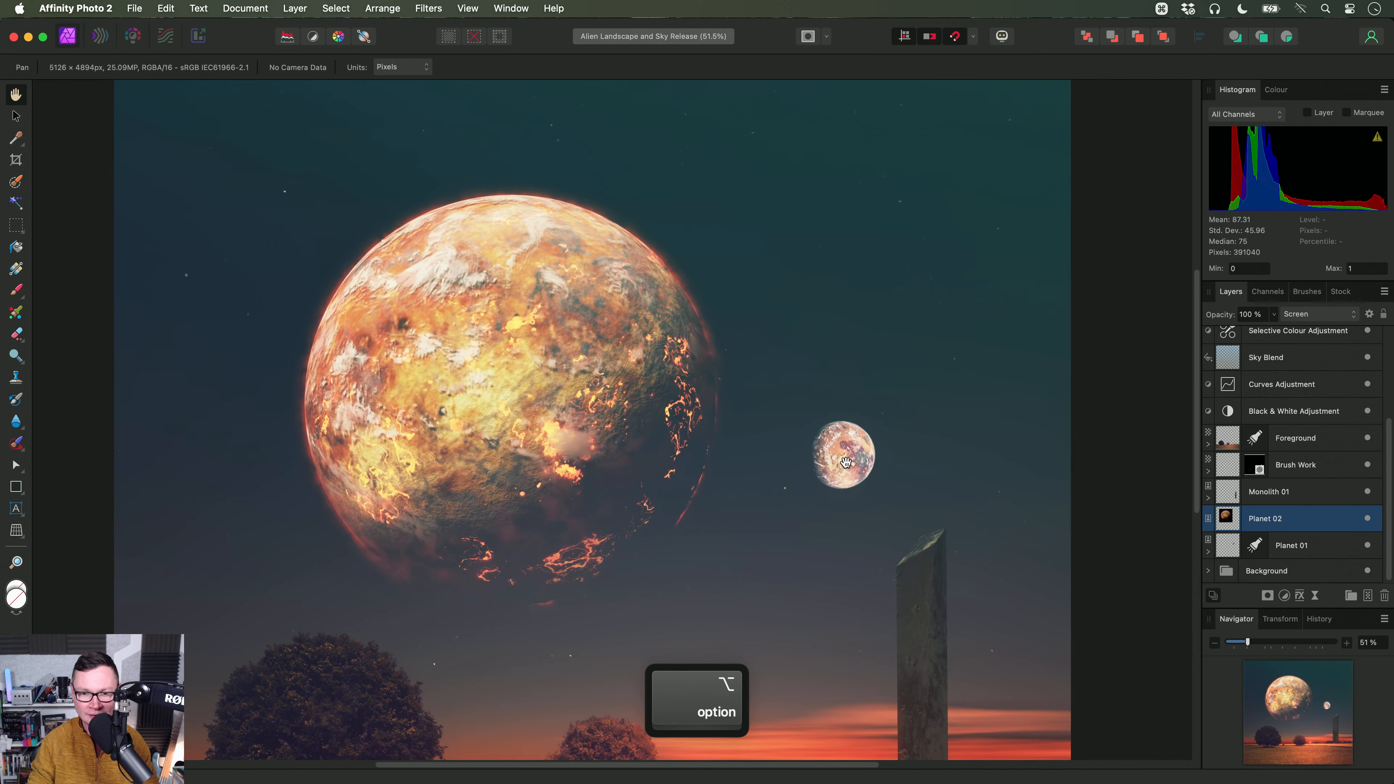
pyautogui.press('e')
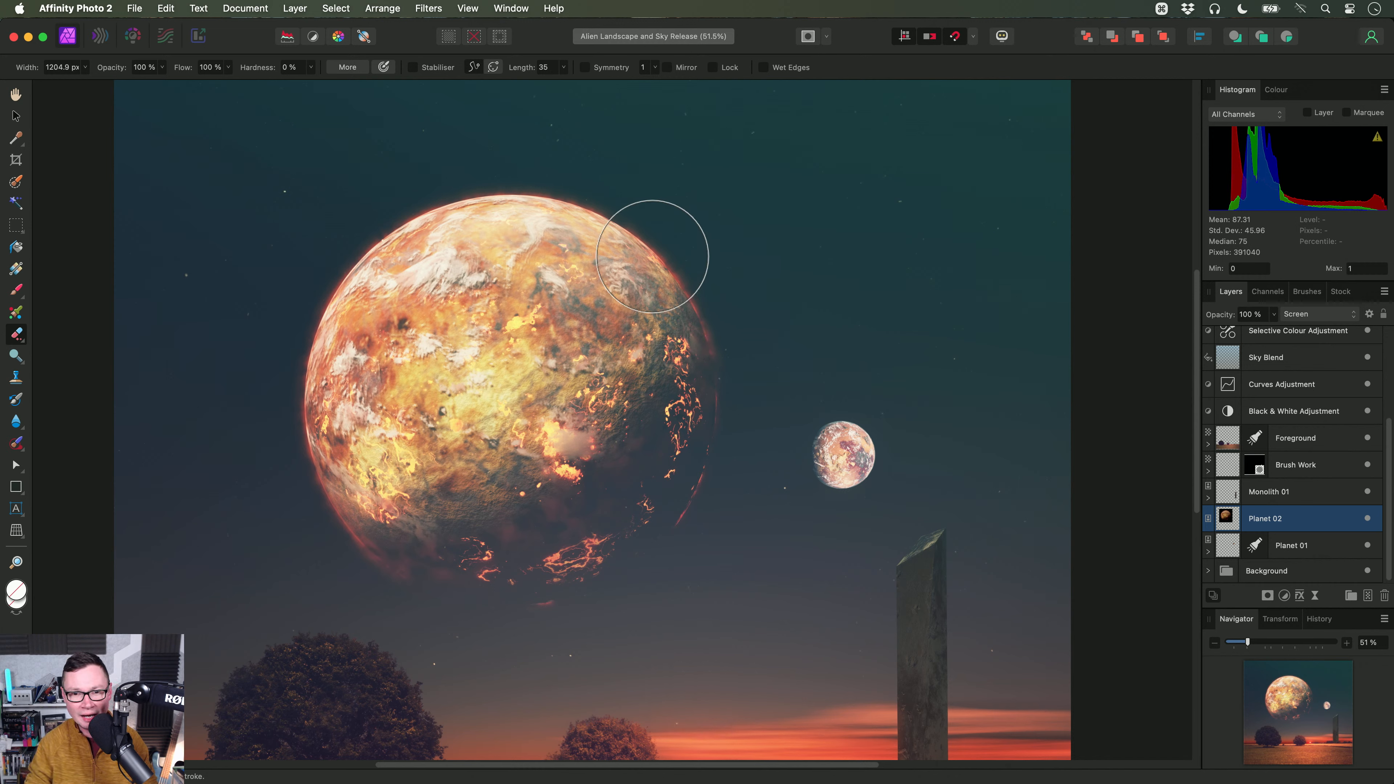
pyautogui.moveTo(698, 307); pyautogui.dragTo(679, 535)
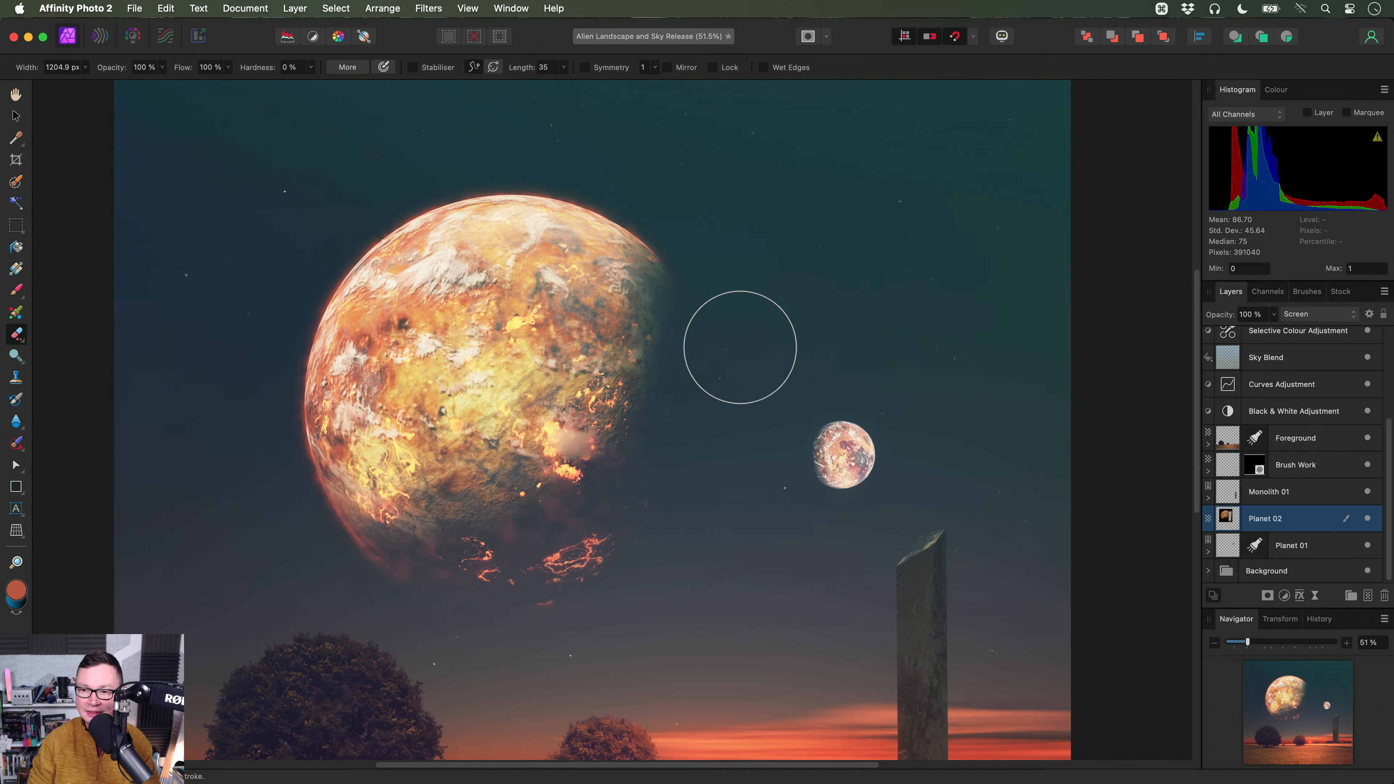
# Step: Close the Alien Landscape and Sky Release document without saving and switch back to Finder
pyautogui.press('h')
pyautogui.press('super+w')
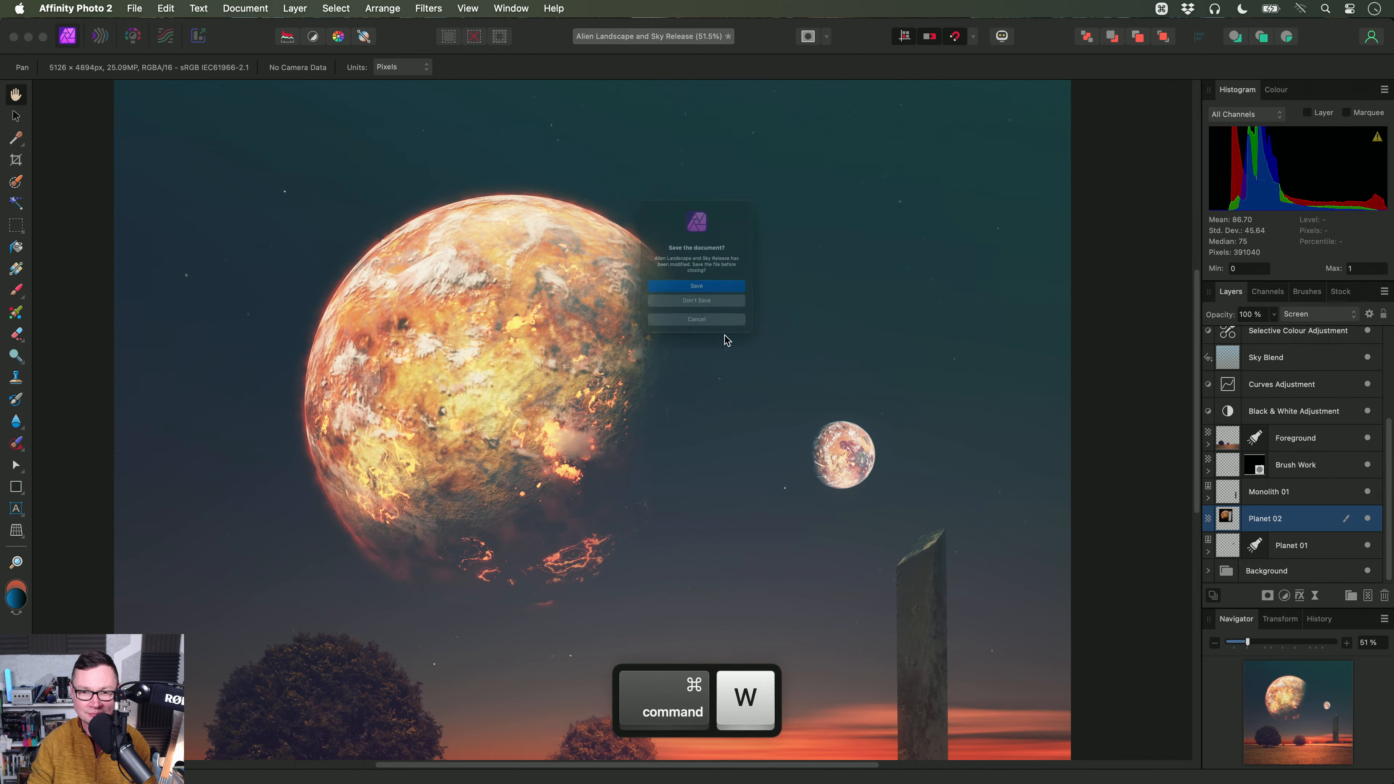
pyautogui.click(693, 325)
pyautogui.press('super+Tab')
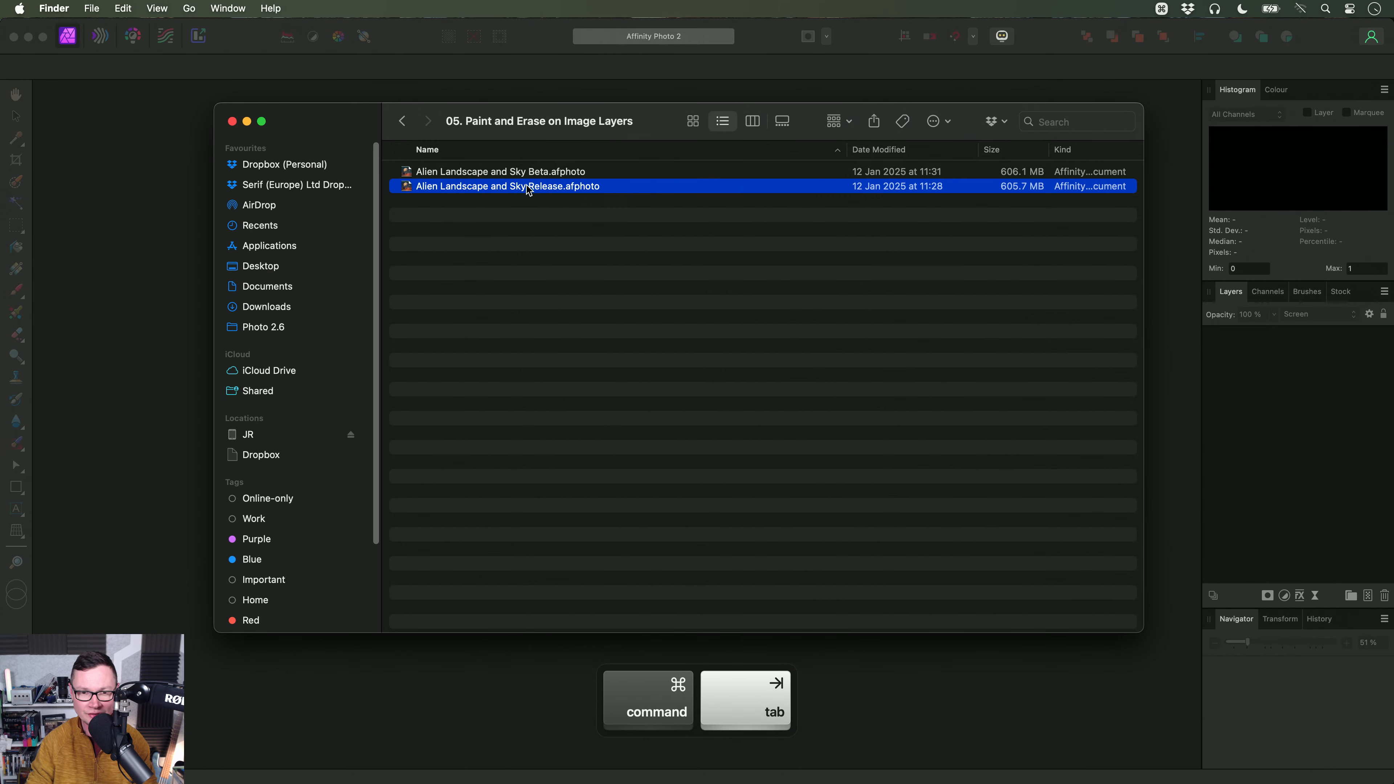
pyautogui.press('super+Tab')
pyautogui.moveTo(529, 190); pyautogui.dragTo(722, 373)
pyautogui.click(771, 330)
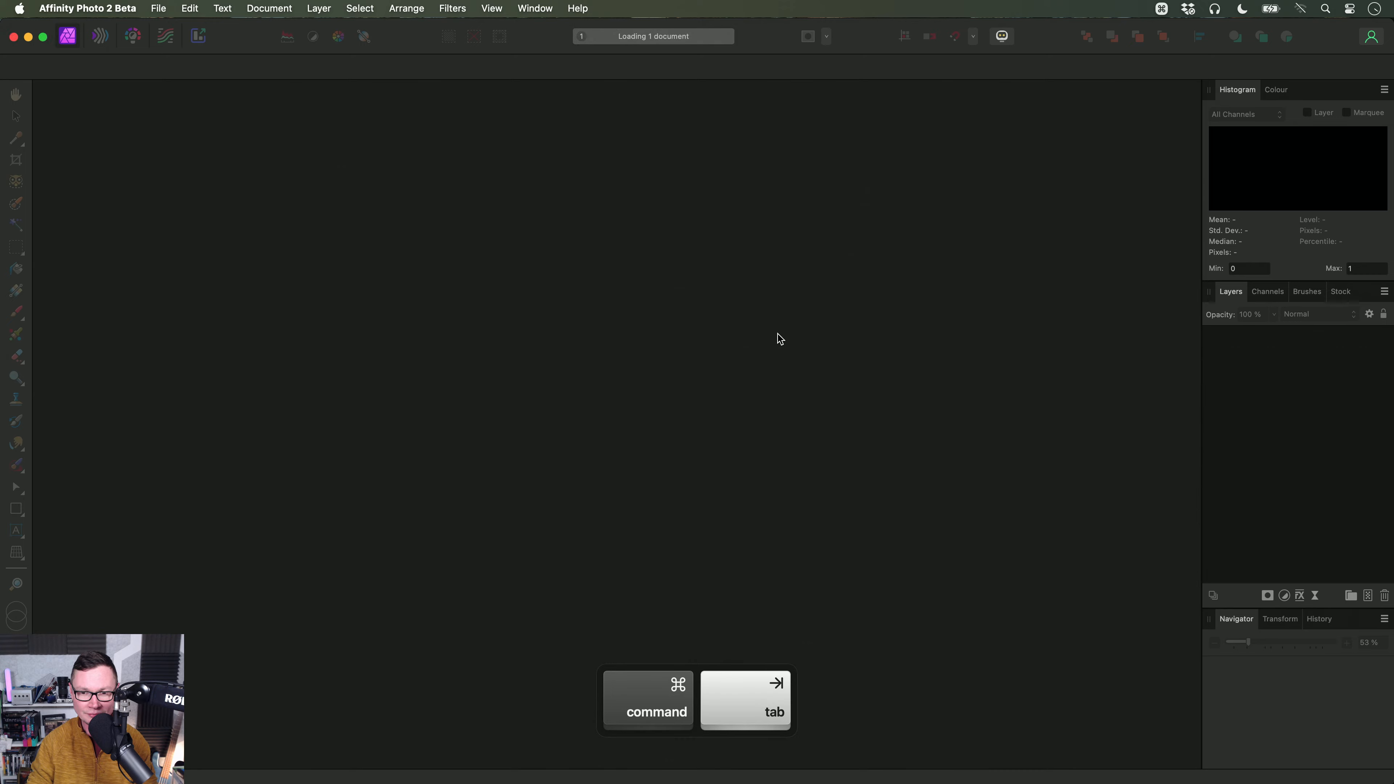
pyautogui.press('super+w')
# Step: Load Alien Landscape and Sky Beta.afphoto from Finder in Affinity Photo 2 Beta
pyautogui.press('super+Tab')
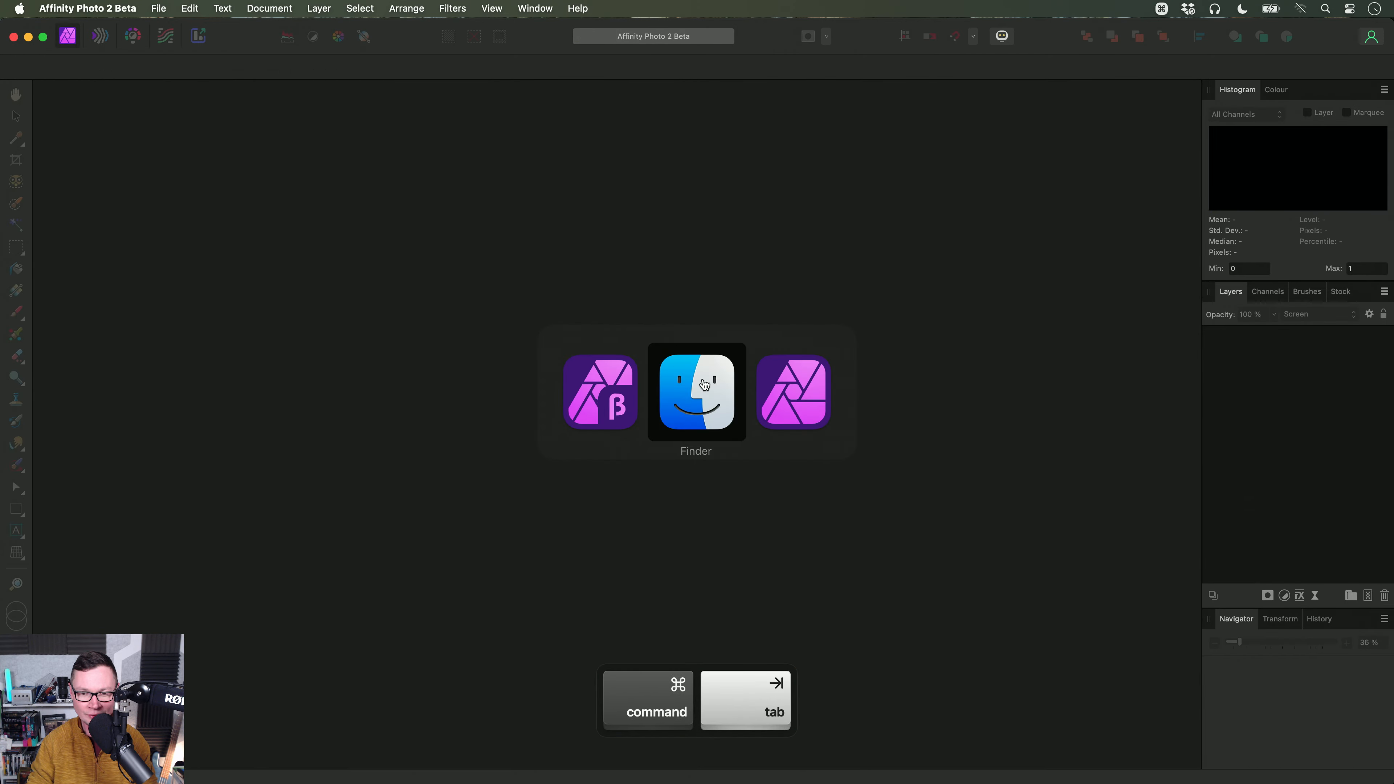
pyautogui.moveTo(567, 174); pyautogui.dragTo(658, 371)
pyautogui.press('super+Tab')
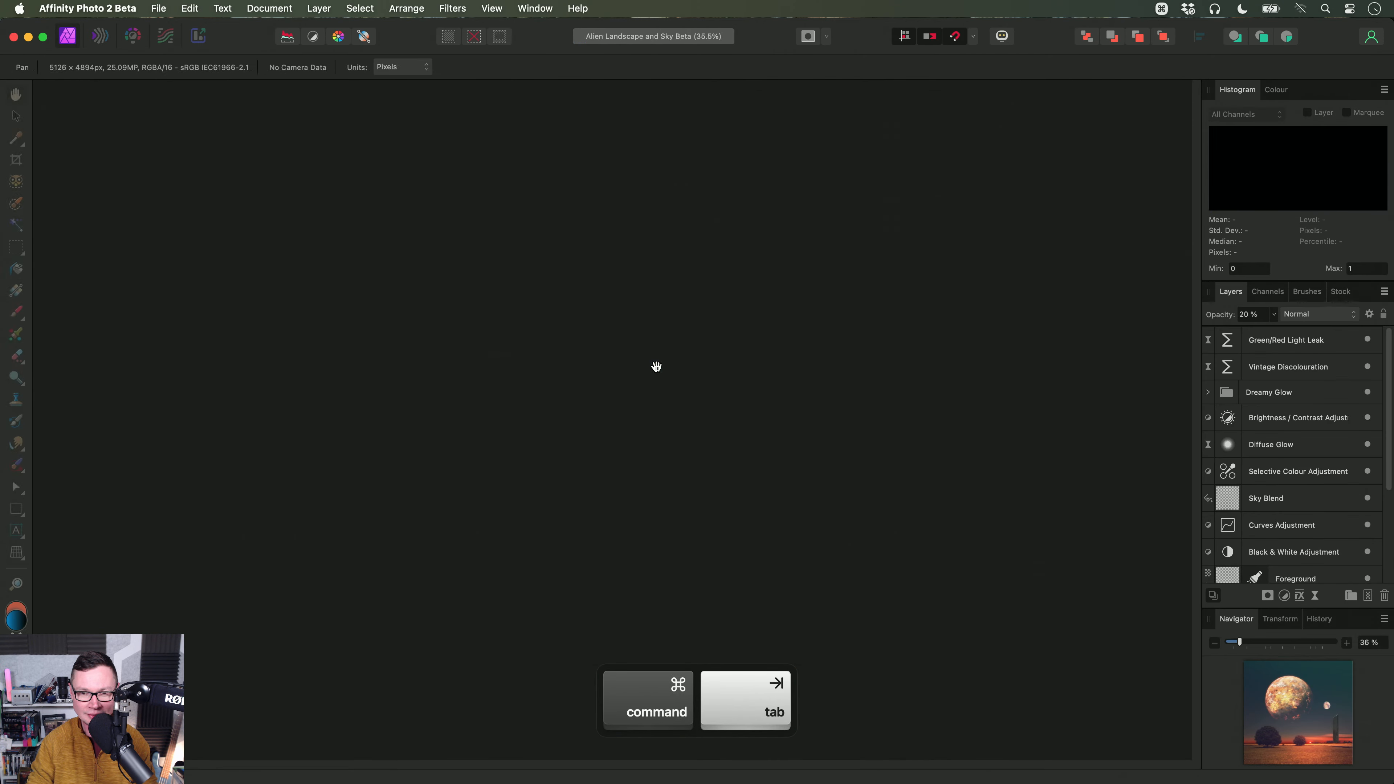
# Step: Select the Planet 02 image layer and erase the large planet's right edge with the Erase Brush
pyautogui.scroll(-5, 1293, 488)
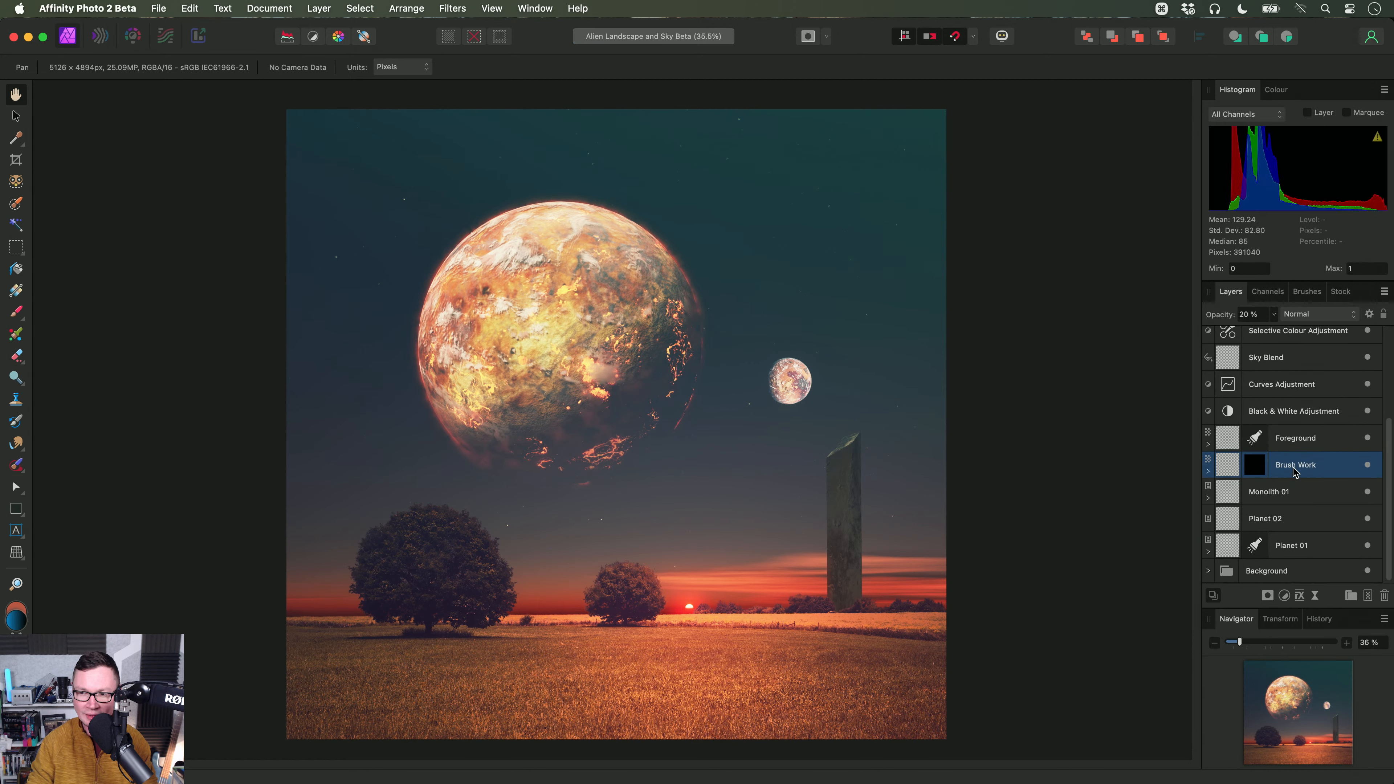
pyautogui.click(1299, 526)
pyautogui.scroll(5, 732, 364)
pyautogui.press('e')
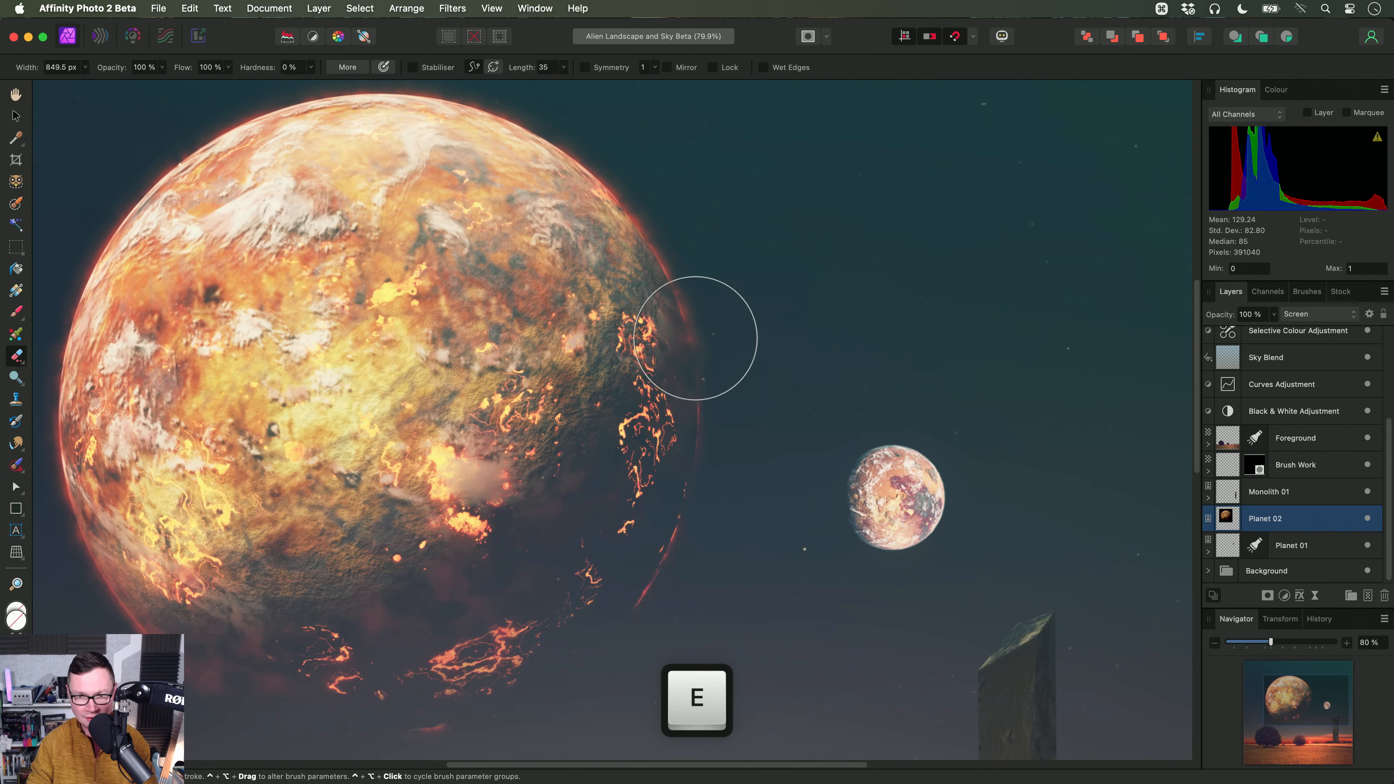
pyautogui.scroll(-2, 716, 278)
pyautogui.scroll(-1, 715, 277)
pyautogui.moveTo(700, 187)
pyautogui.mouseDown()
pyautogui.moveTo(690, 324)
pyautogui.moveTo(626, 646)
pyautogui.mouseUp()
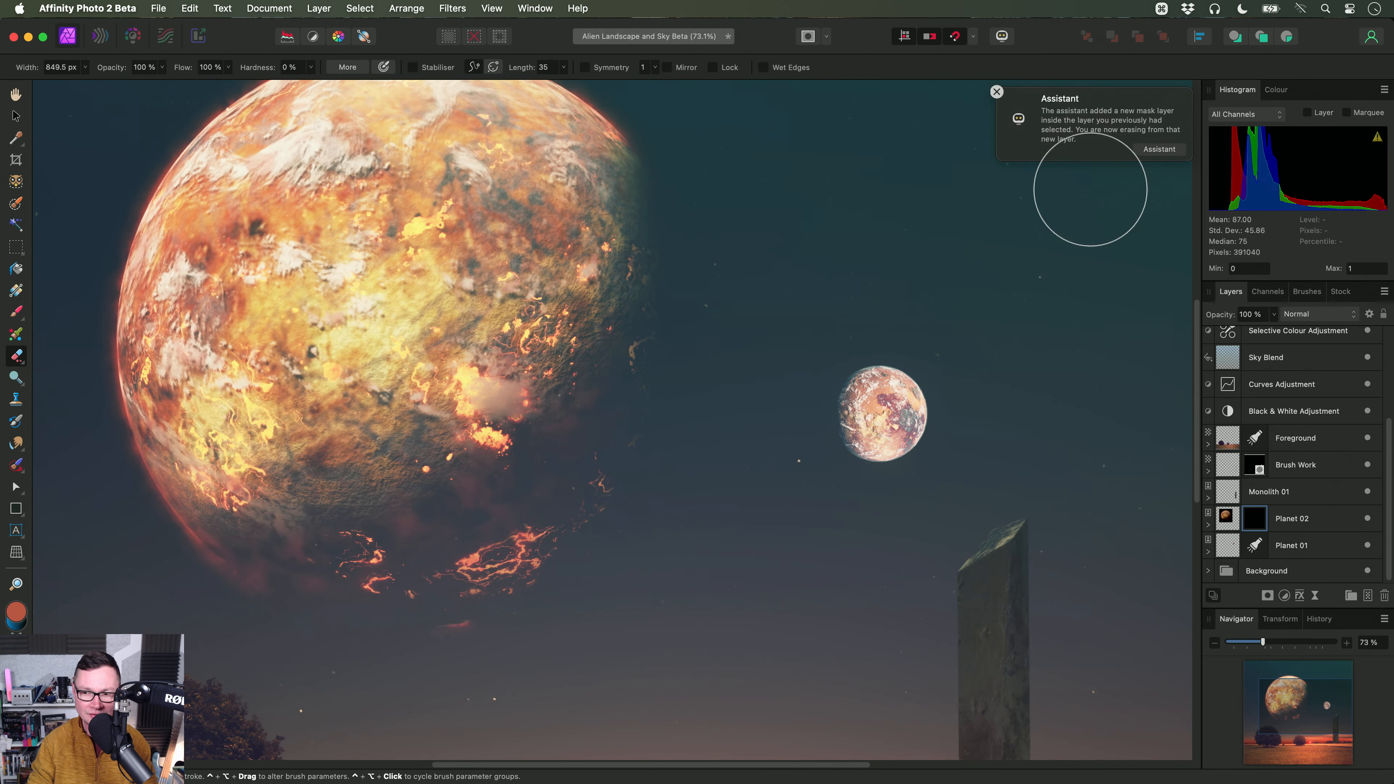
# Step: Expand the Planet 02 layer and examine the mask nested inside it
pyautogui.click(1209, 526)
pyautogui.scroll(-1, 1290, 526)
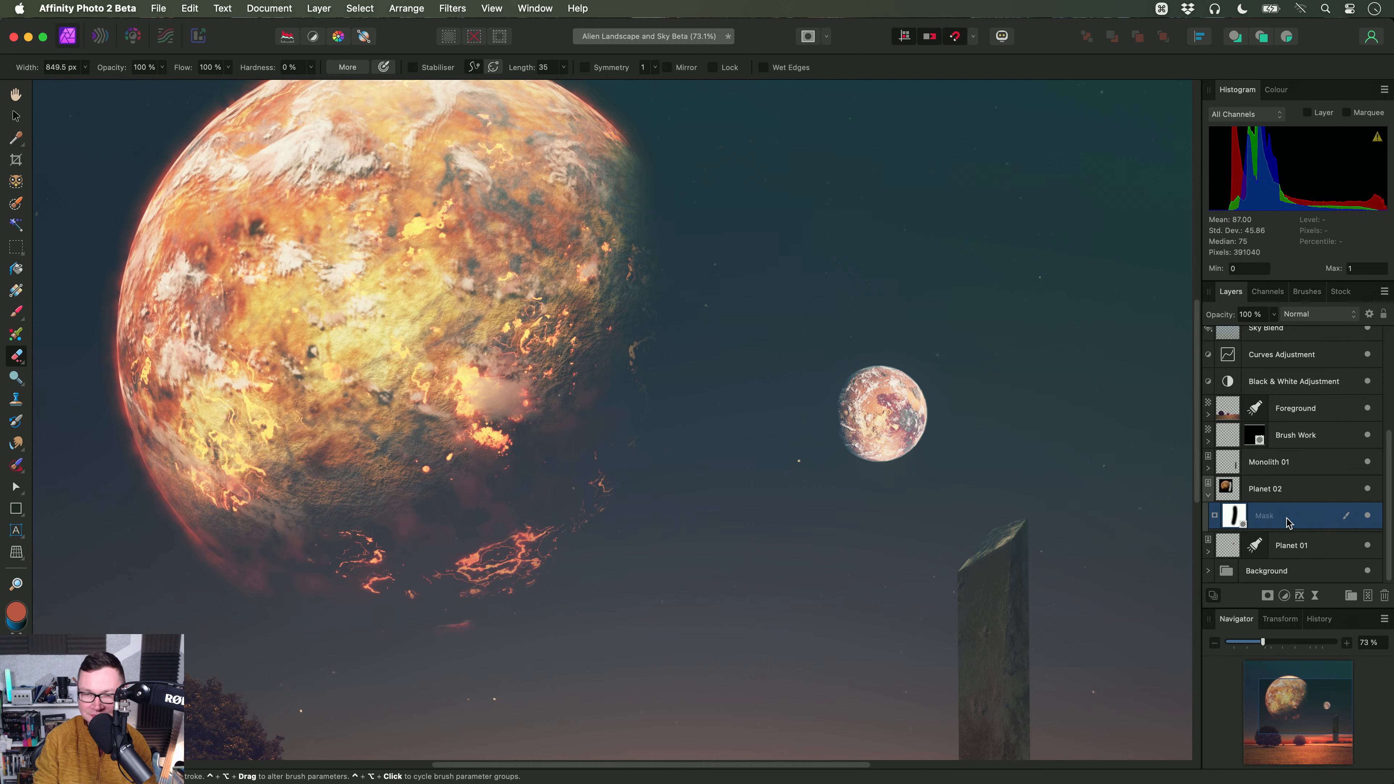
pyautogui.press('h')
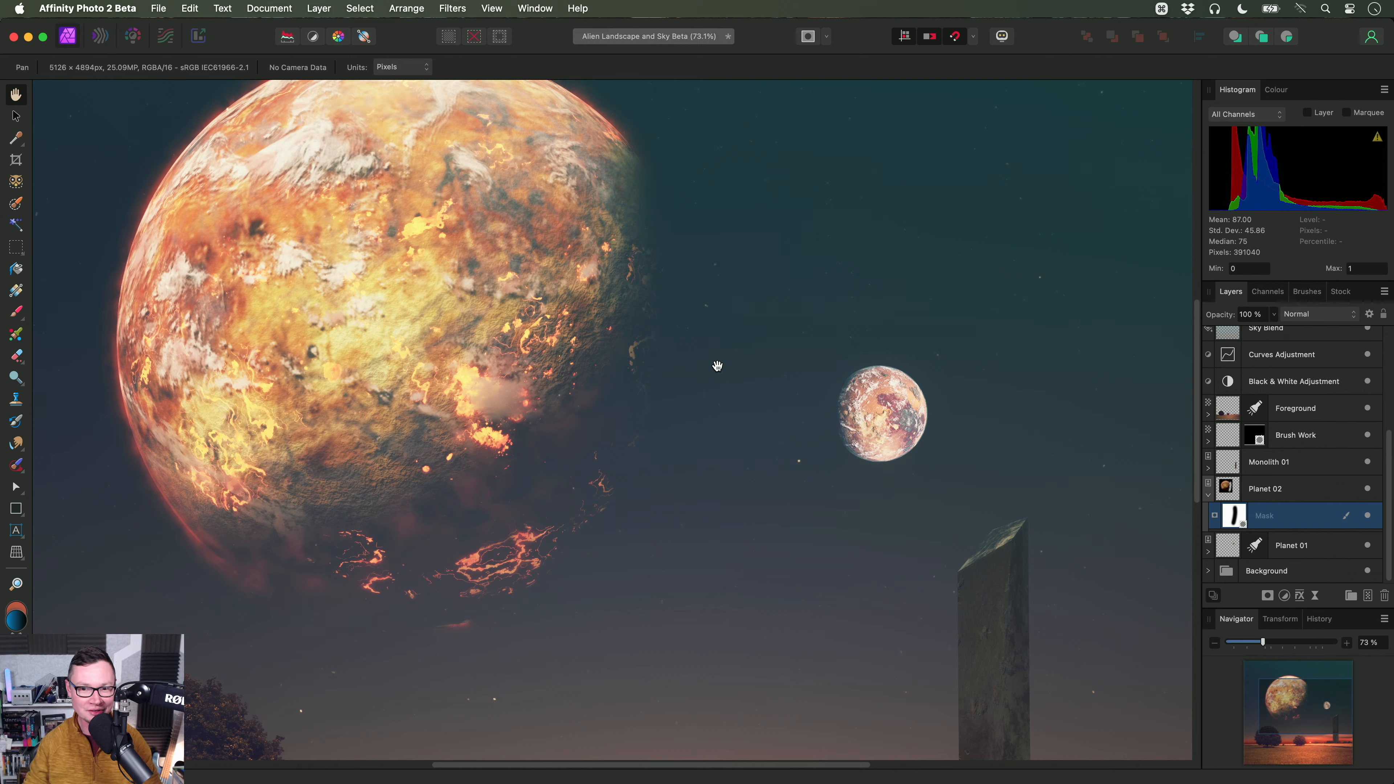
pyautogui.scroll(-2, 695, 382)
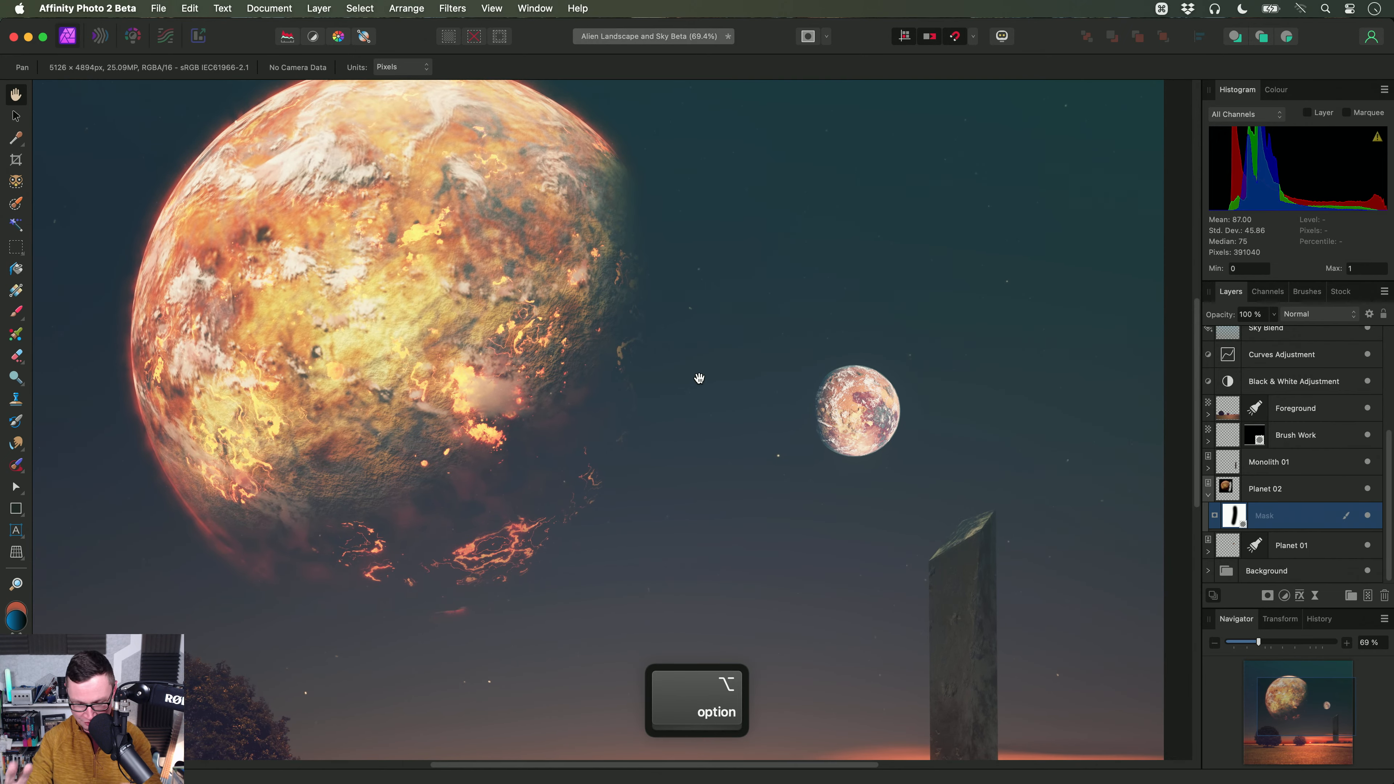
# Step: With Planet 02 selected, paint over the centre of the large planet using a Paint Brush about 1194 px wide
pyautogui.click(1306, 493)
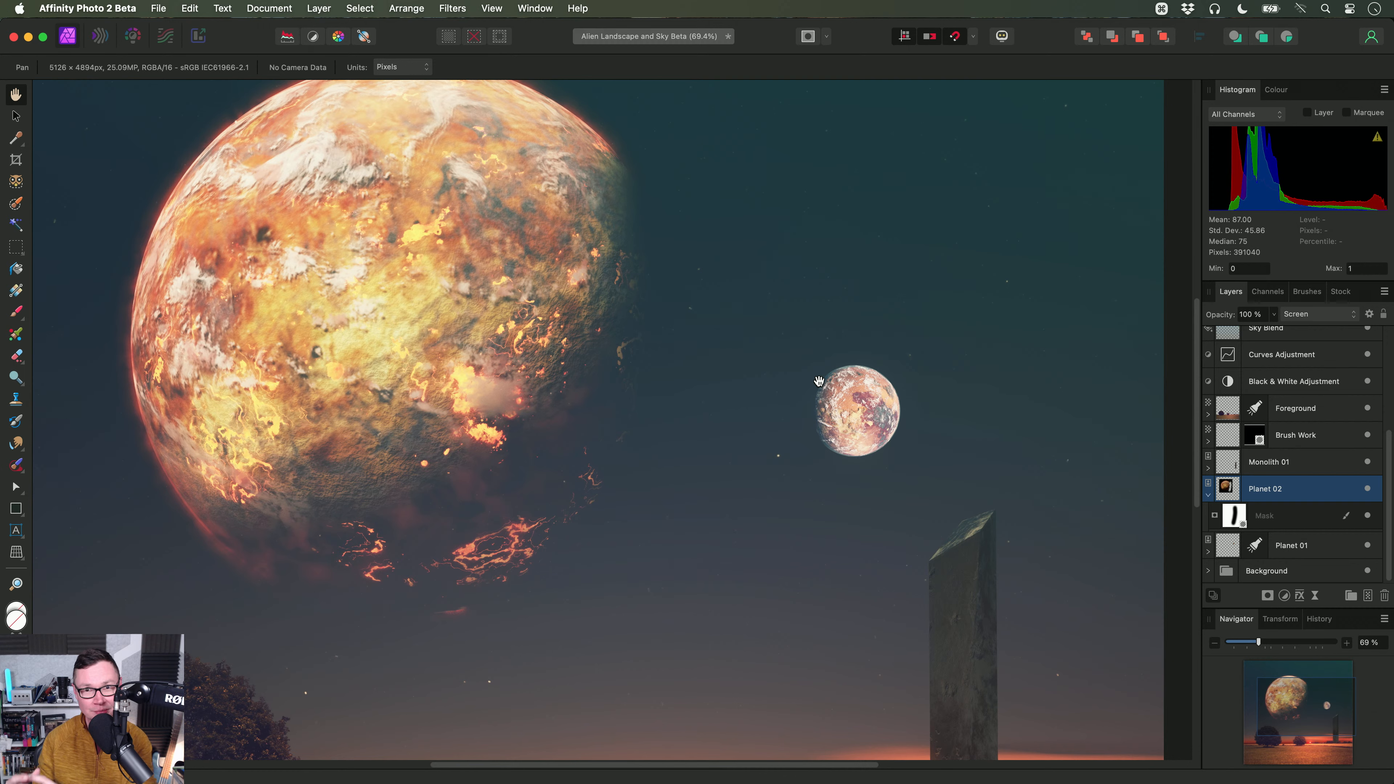
pyautogui.press('n')
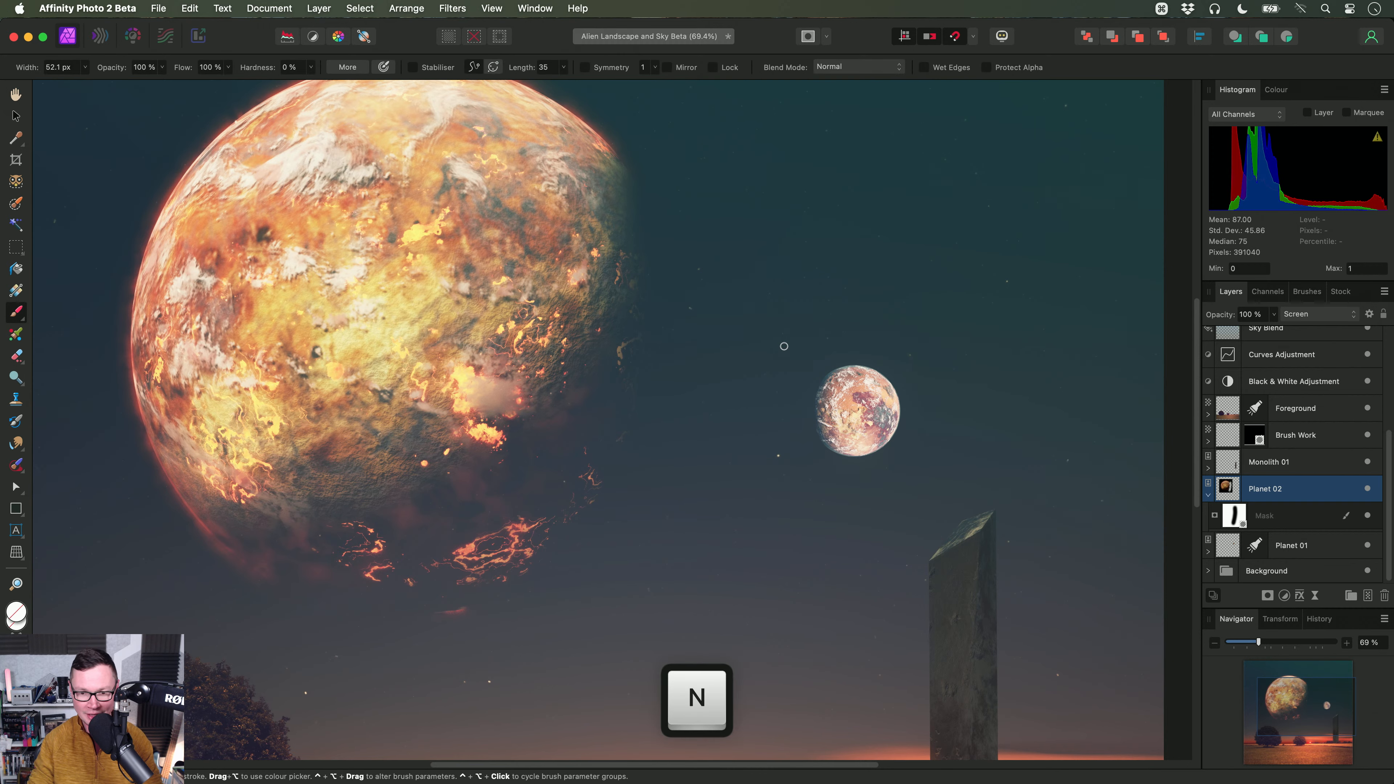
pyautogui.click(16, 316)
pyautogui.click(80, 314)
pyautogui.hscroll(-2, 473, 372)
pyautogui.scroll(1, 473, 373)
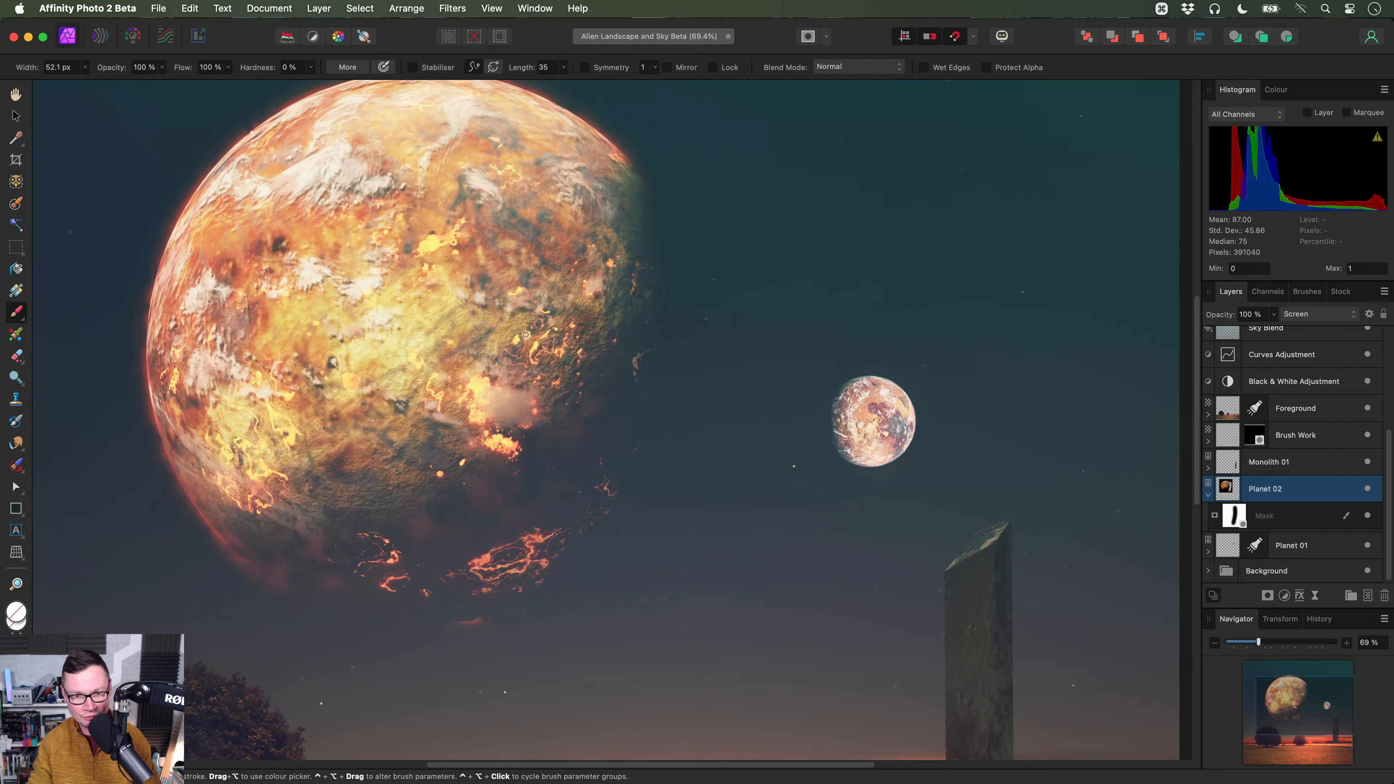
pyautogui.hotkey('ctrl', 'alt')
pyautogui.moveTo(473, 373); pyautogui.dragTo(557, 369)
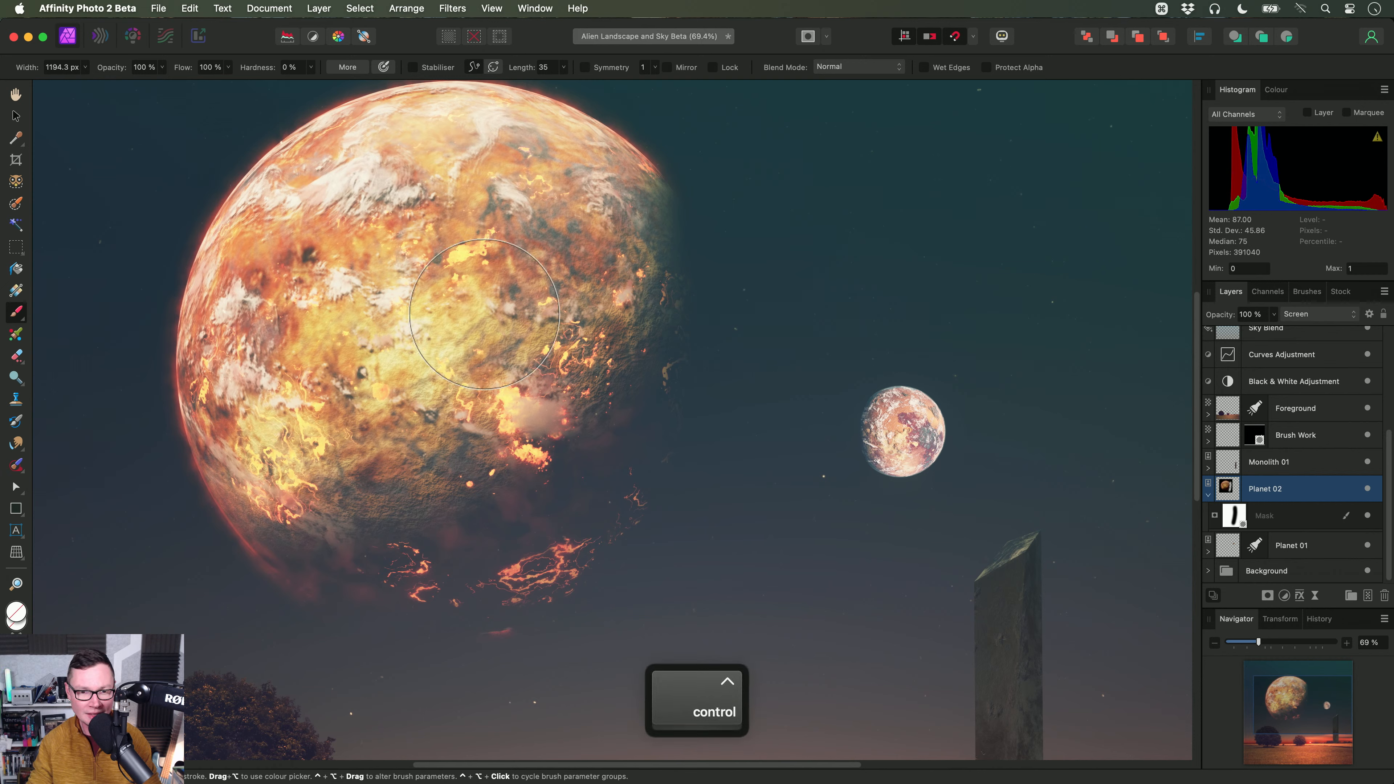
pyautogui.moveTo(439, 354)
pyautogui.mouseDown()
pyautogui.moveTo(516, 324)
pyautogui.moveTo(570, 329)
pyautogui.moveTo(489, 320)
pyautogui.moveTo(460, 368)
pyautogui.moveTo(330, 345)
pyautogui.moveTo(796, 319)
pyautogui.mouseUp()
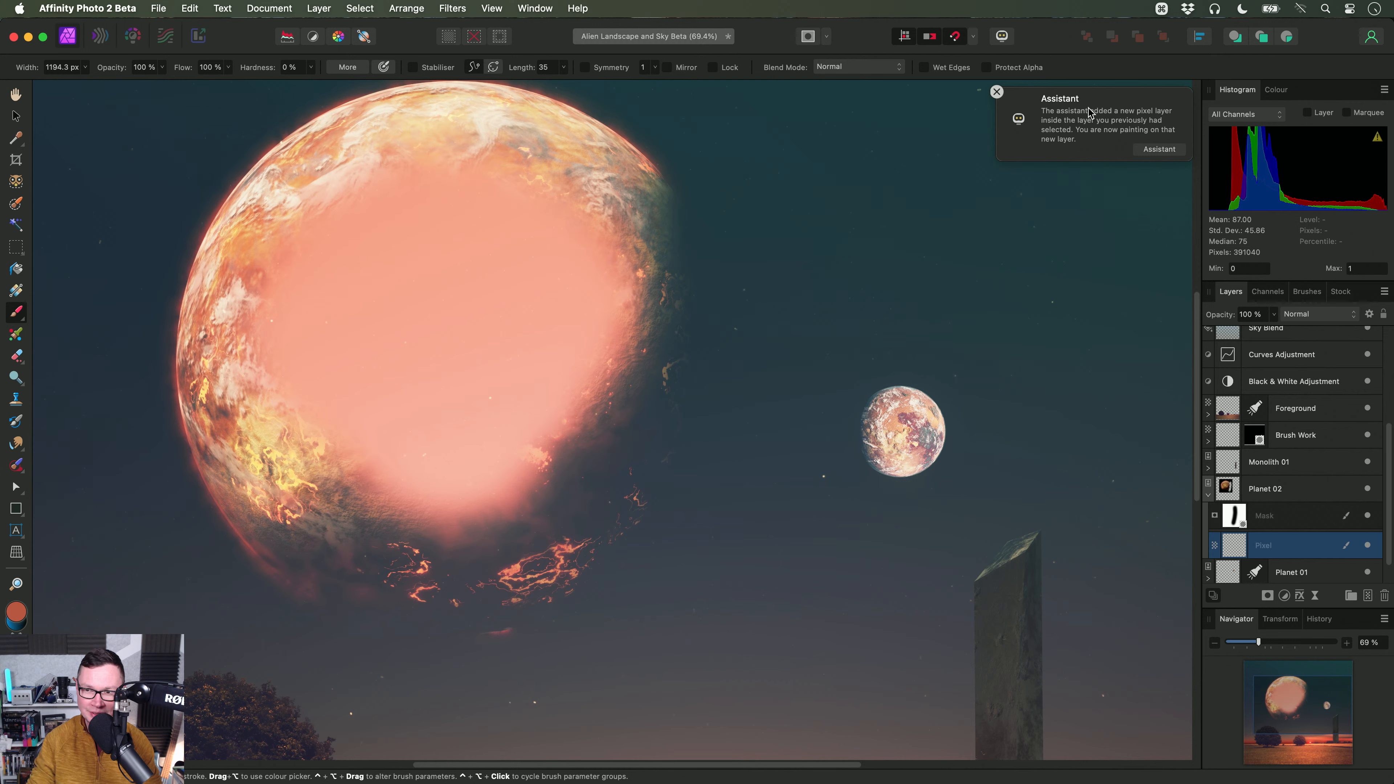
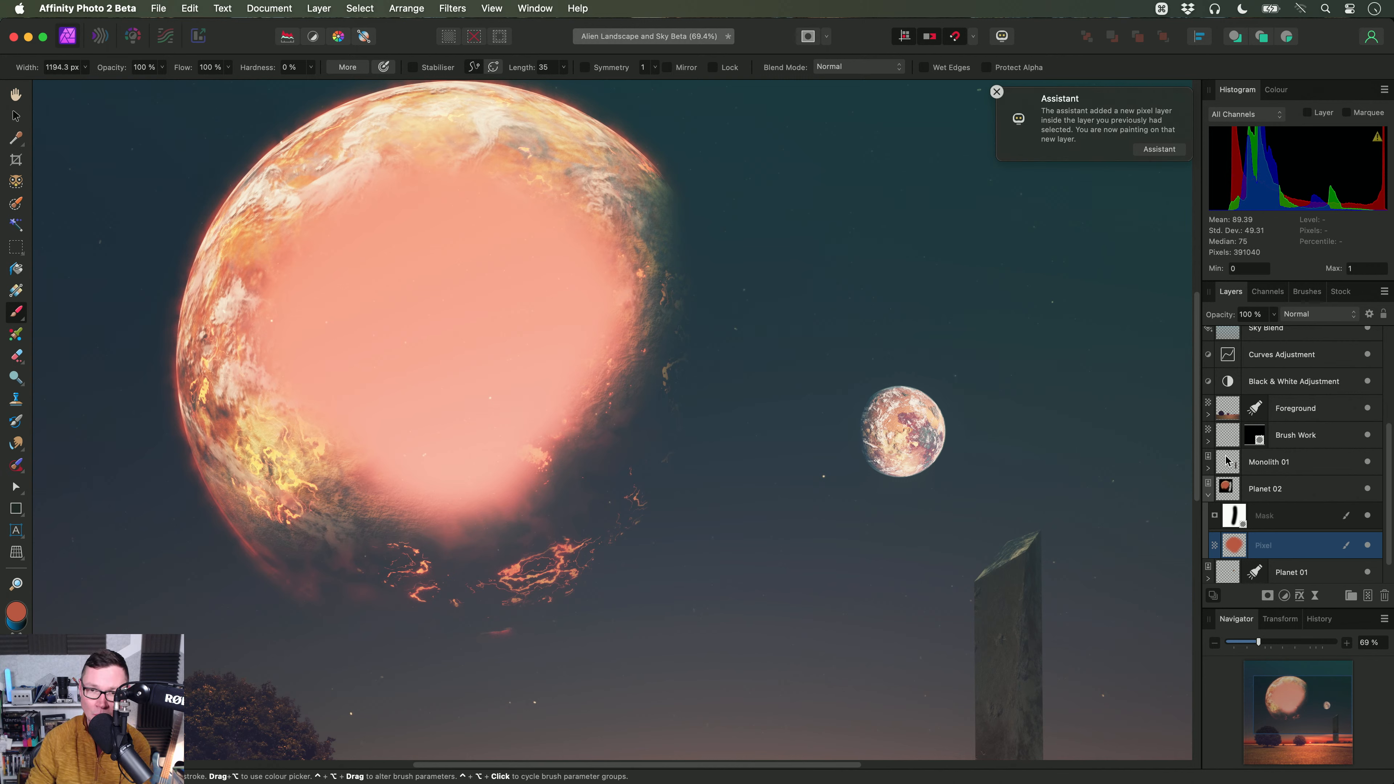
# Step: Set the painted pixel layer inside Planet 02 to the Overlay blend mode and 31% opacity
pyautogui.click(1298, 311)
pyautogui.click(1312, 492)
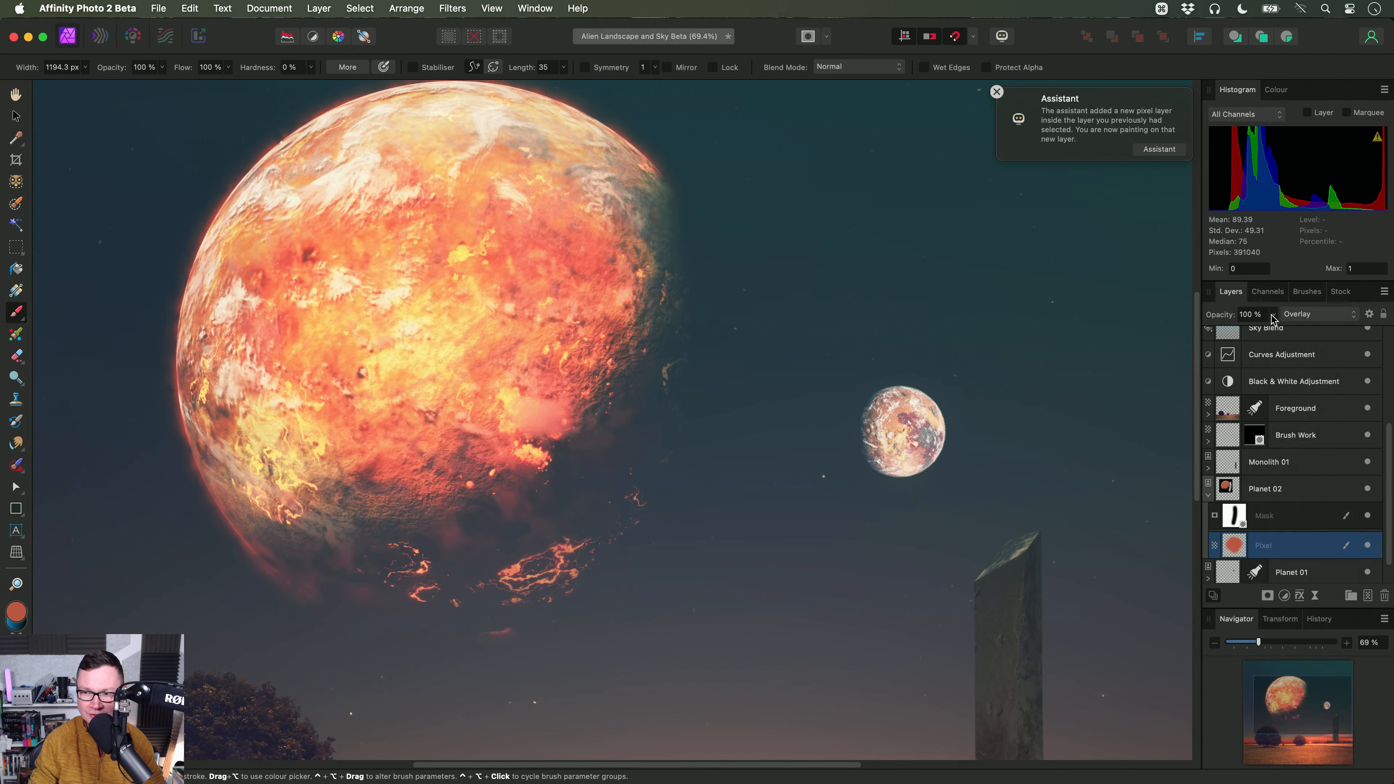
pyautogui.moveTo(1273, 318); pyautogui.dragTo(1191, 332)
pyautogui.moveTo(655, 386); pyautogui.dragTo(692, 419)
pyautogui.press('h')
pyautogui.scroll(-2, 680, 427)
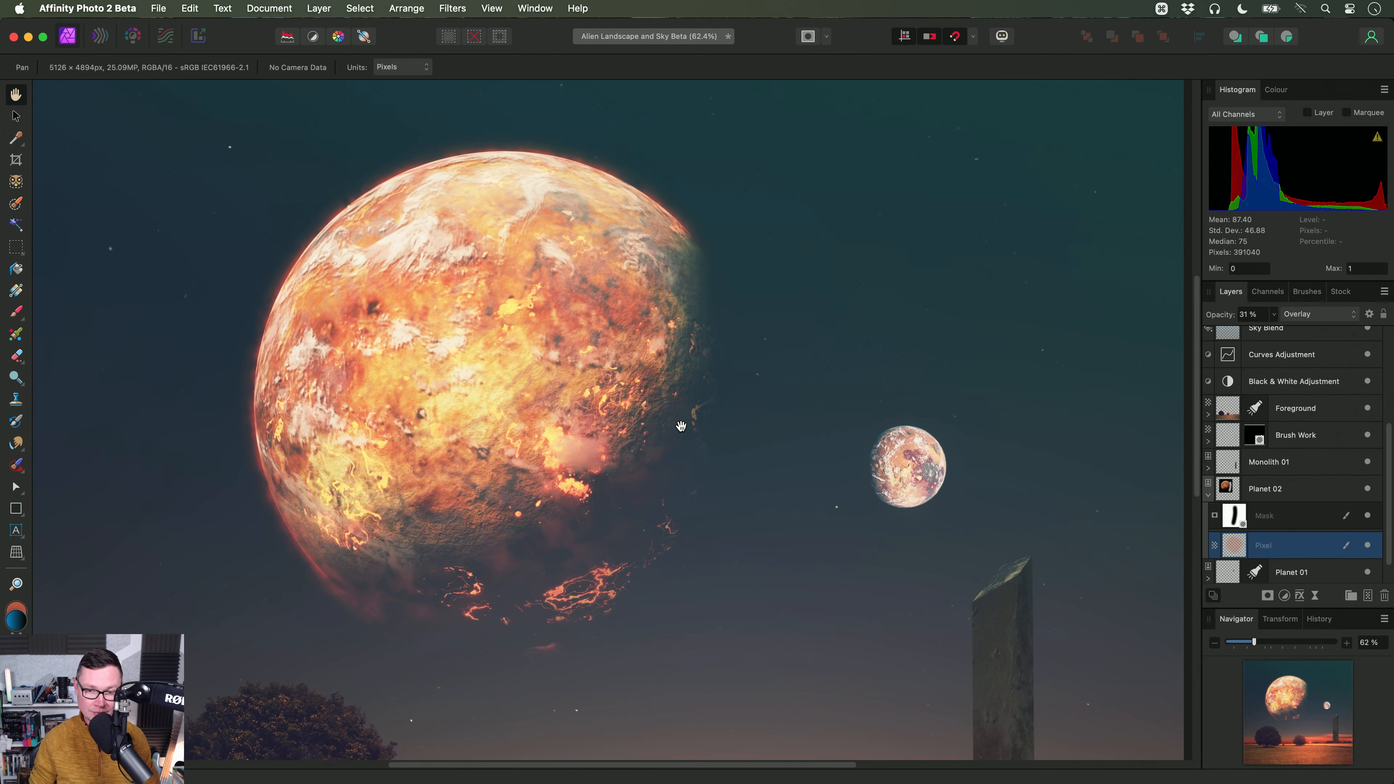
# Step: Close the Alien Landscape and Sky Beta document without saving and go back to the Photo 2.6 folder in Finder
pyautogui.press('super+w')
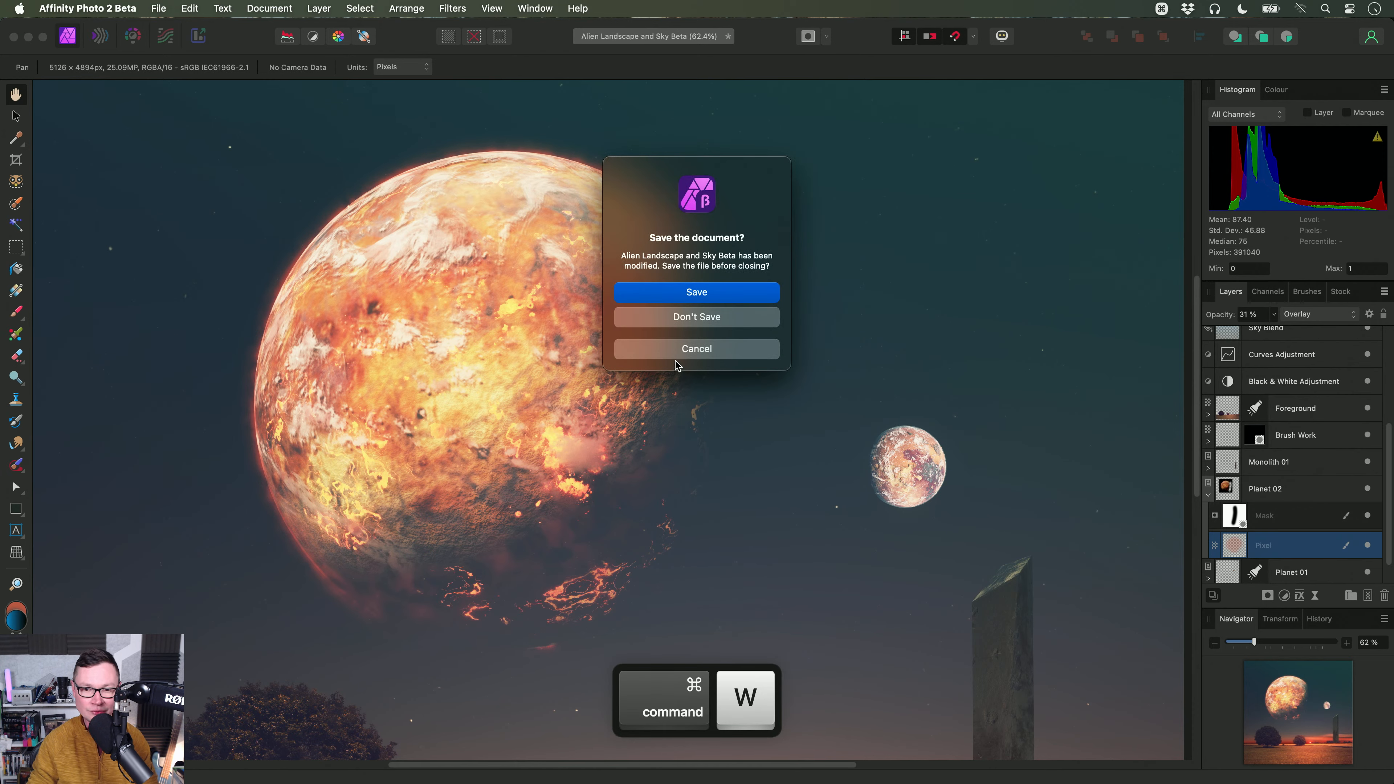
pyautogui.click(689, 318)
pyautogui.press('super+Tab')
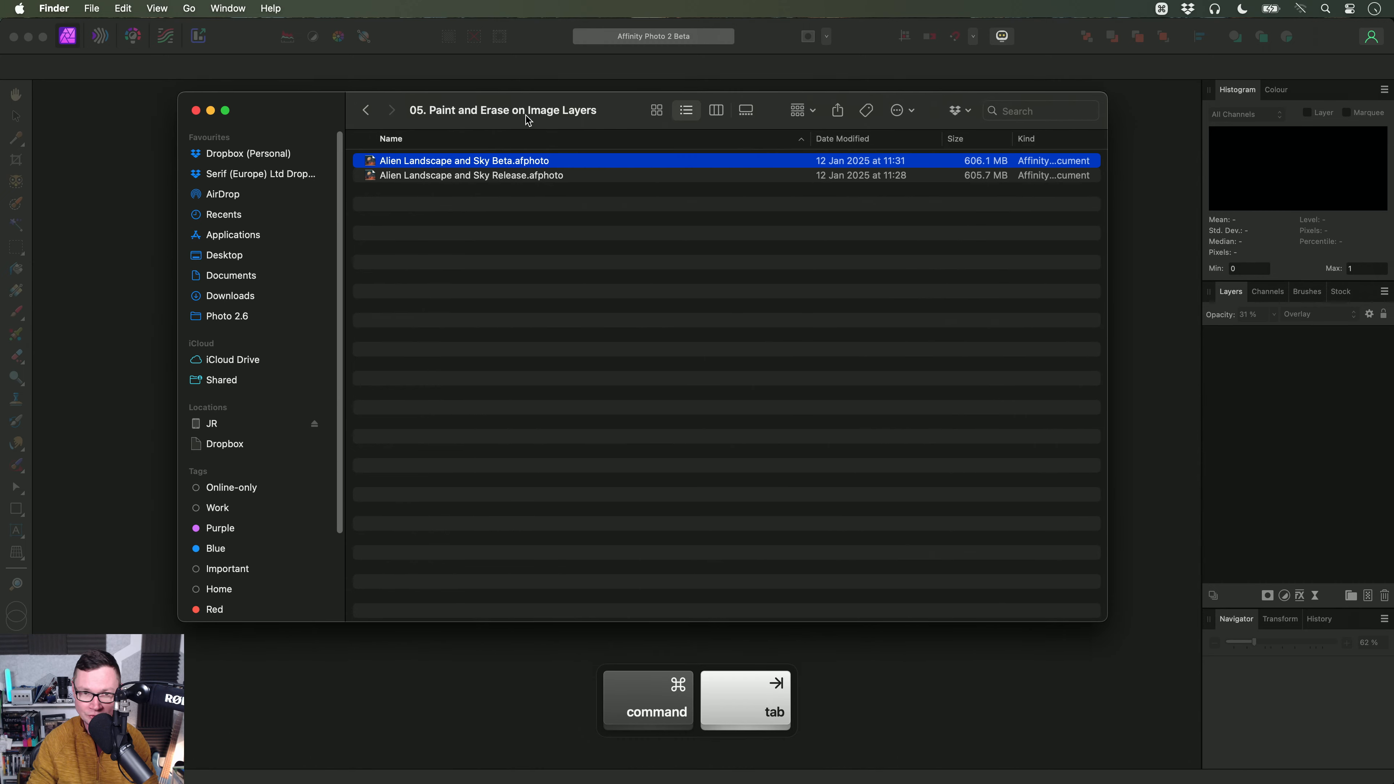
pyautogui.click(331, 108)
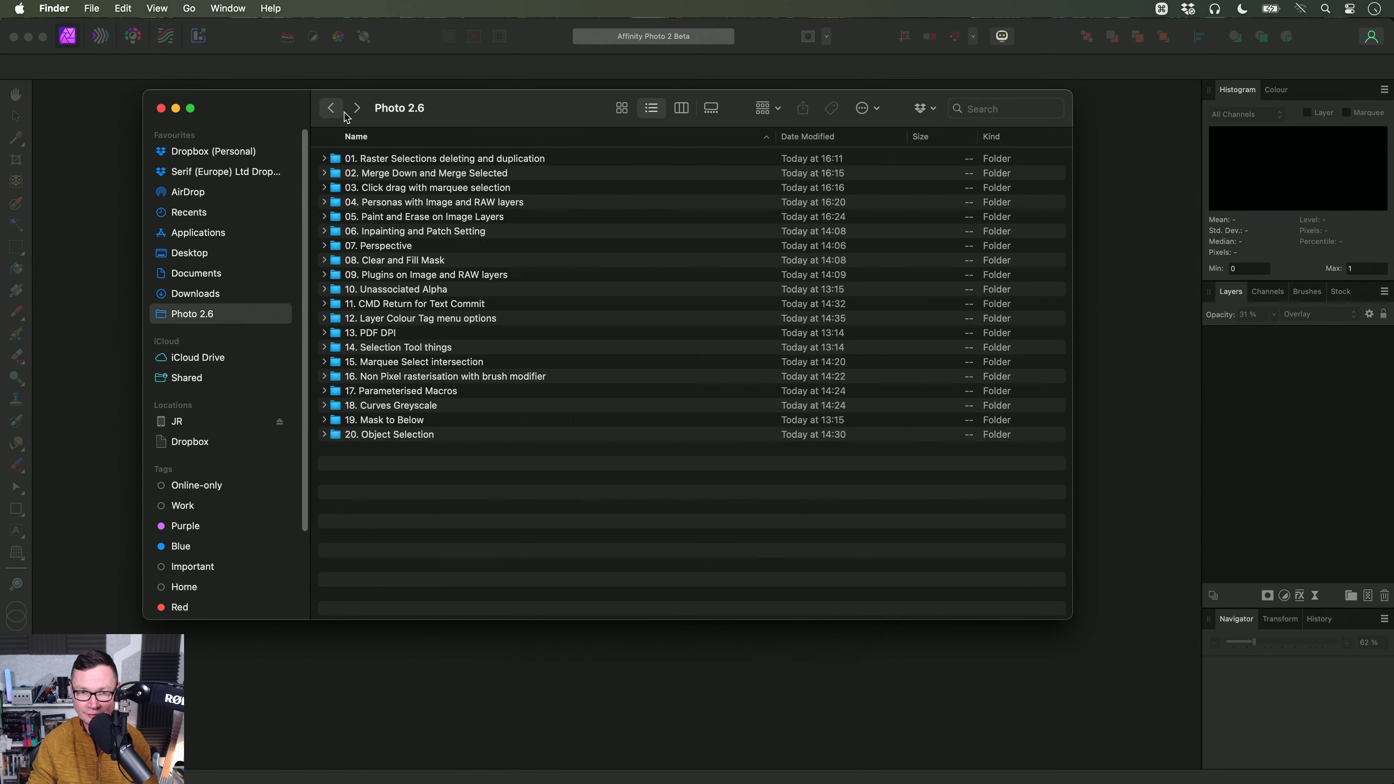
# Step: Open the folder "06. Inpainting and Patch Setting" and load On A Line.afphoto in Affinity Photo 2
pyautogui.doubleClick(478, 231)
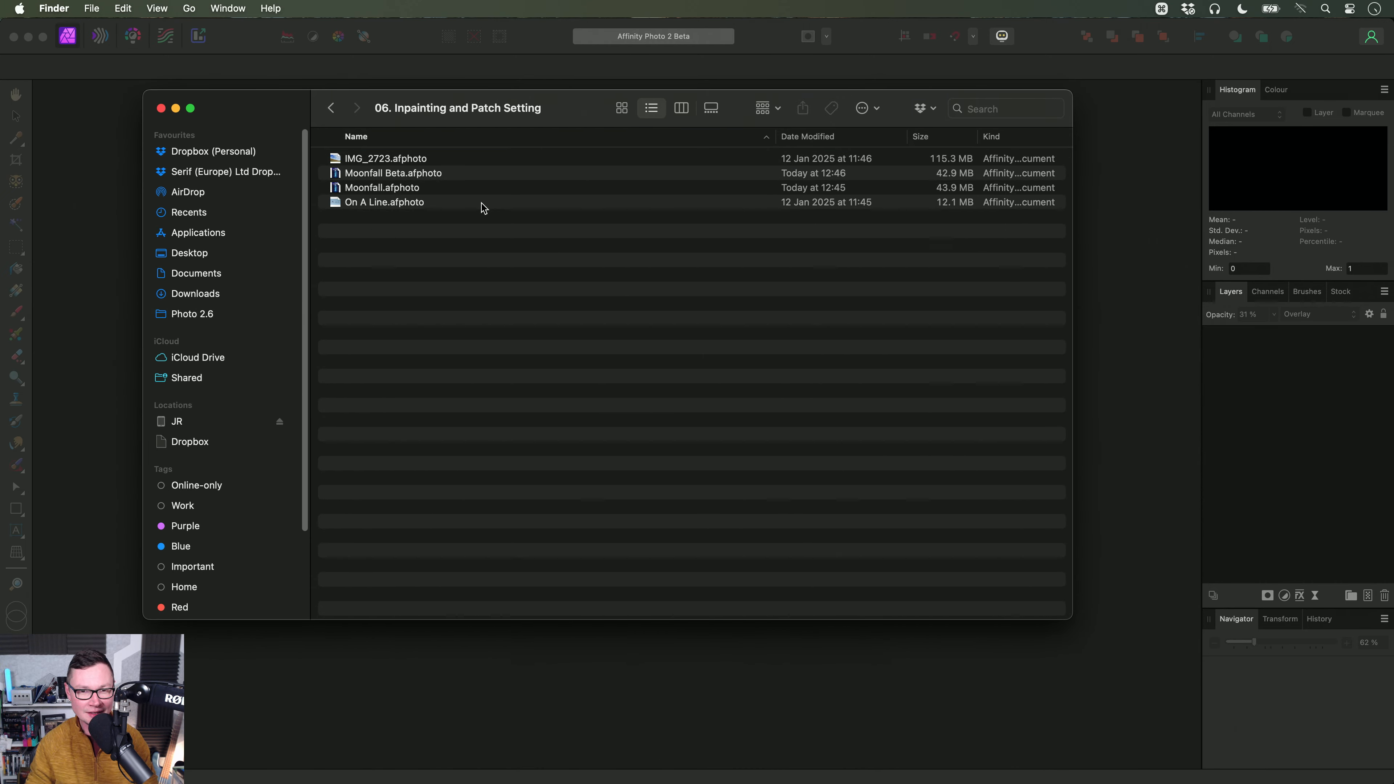
pyautogui.click(465, 207)
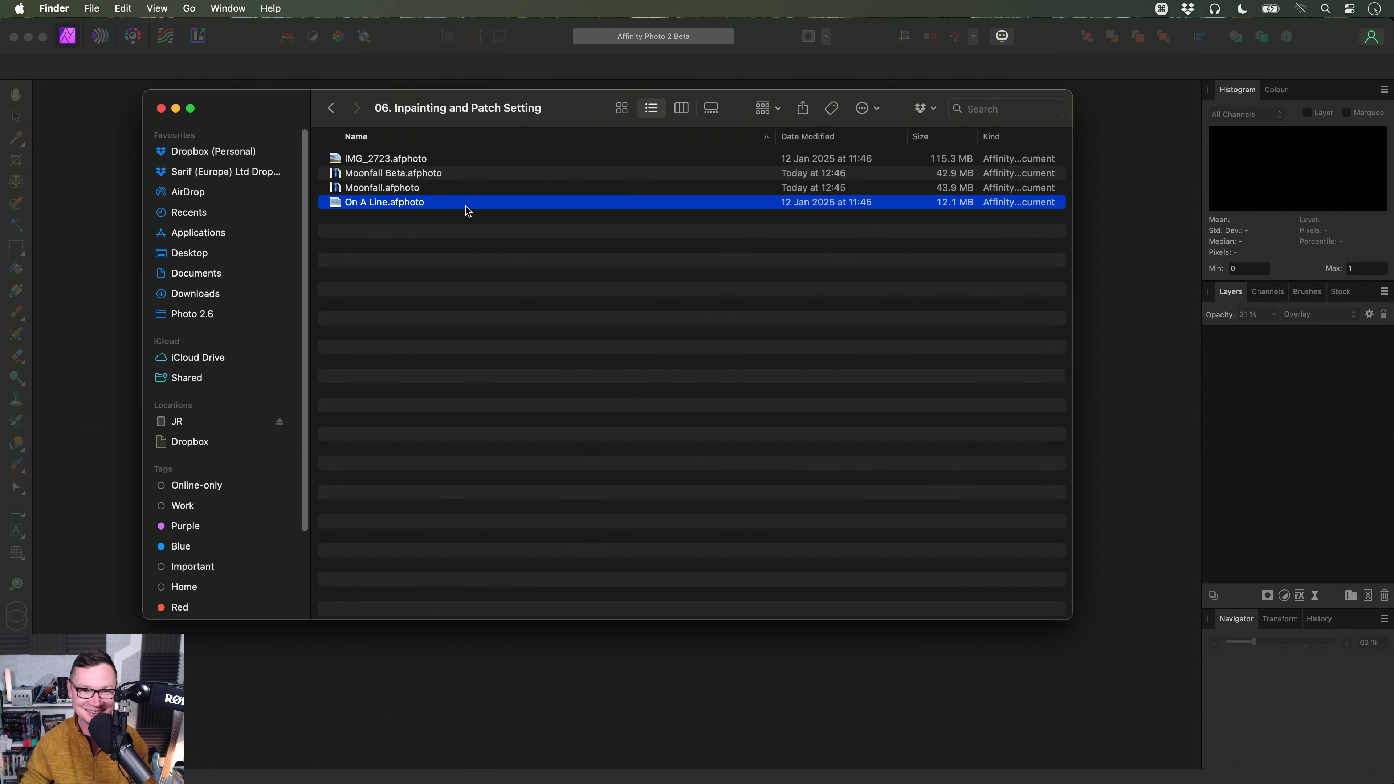
pyautogui.moveTo(465, 210); pyautogui.dragTo(715, 367)
pyautogui.press('super+Tab')
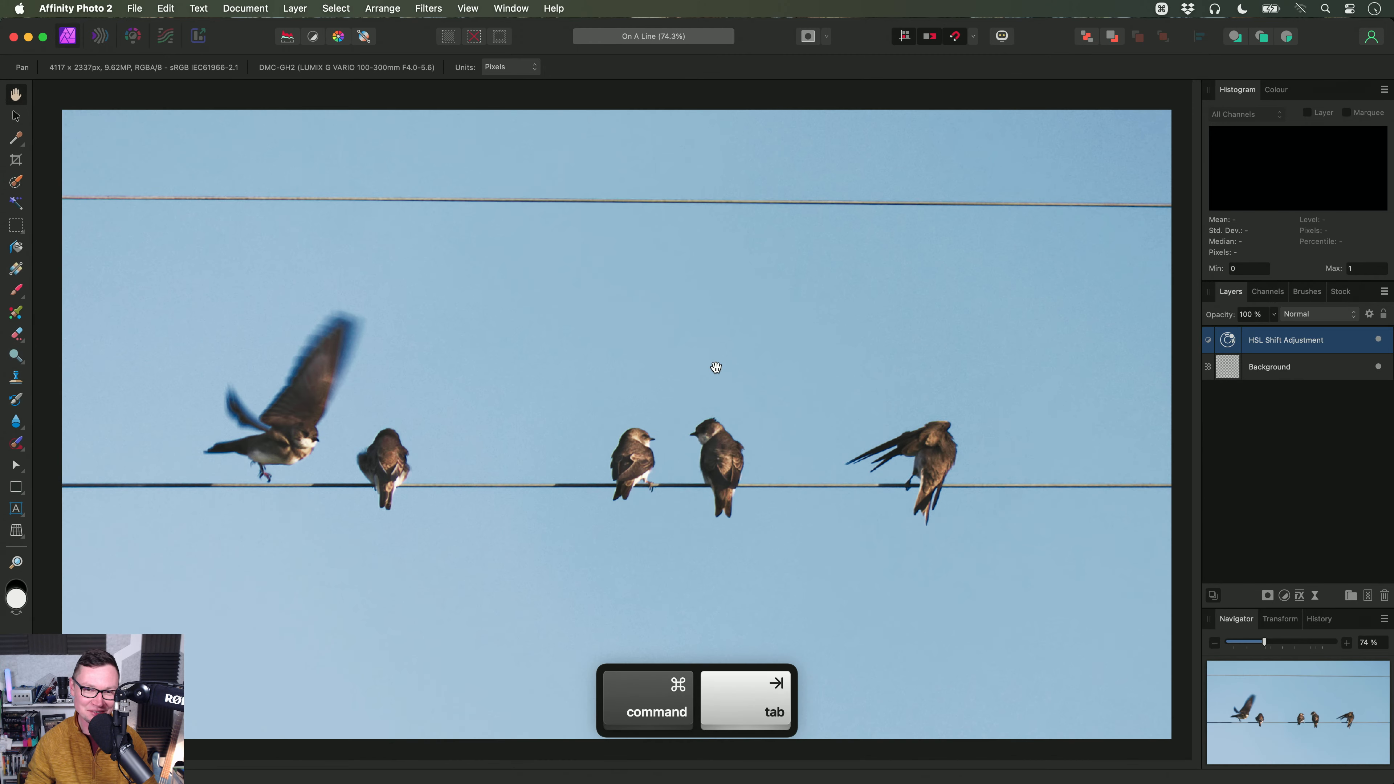
# Step: Add a new empty pixel layer directly above the Background layer
pyautogui.click(1361, 367)
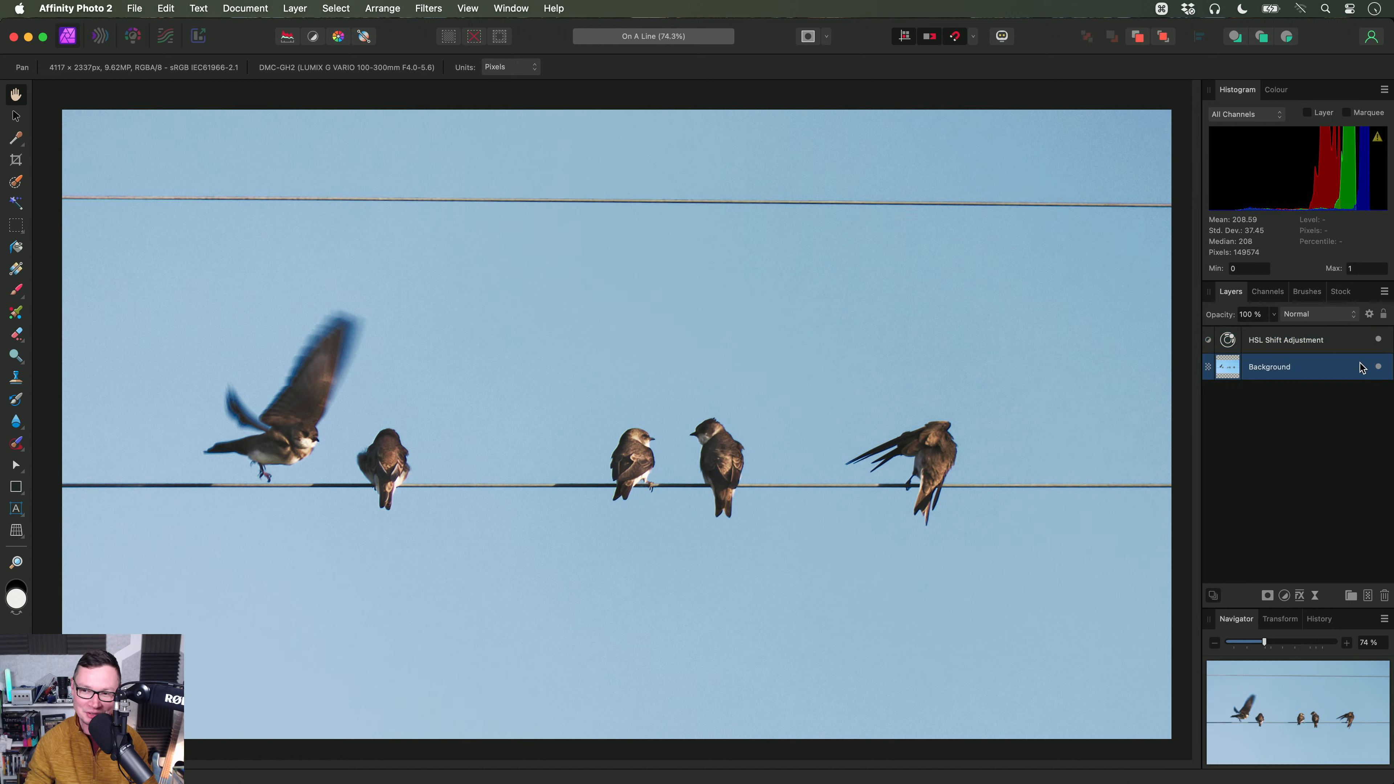
pyautogui.press('shift+super')
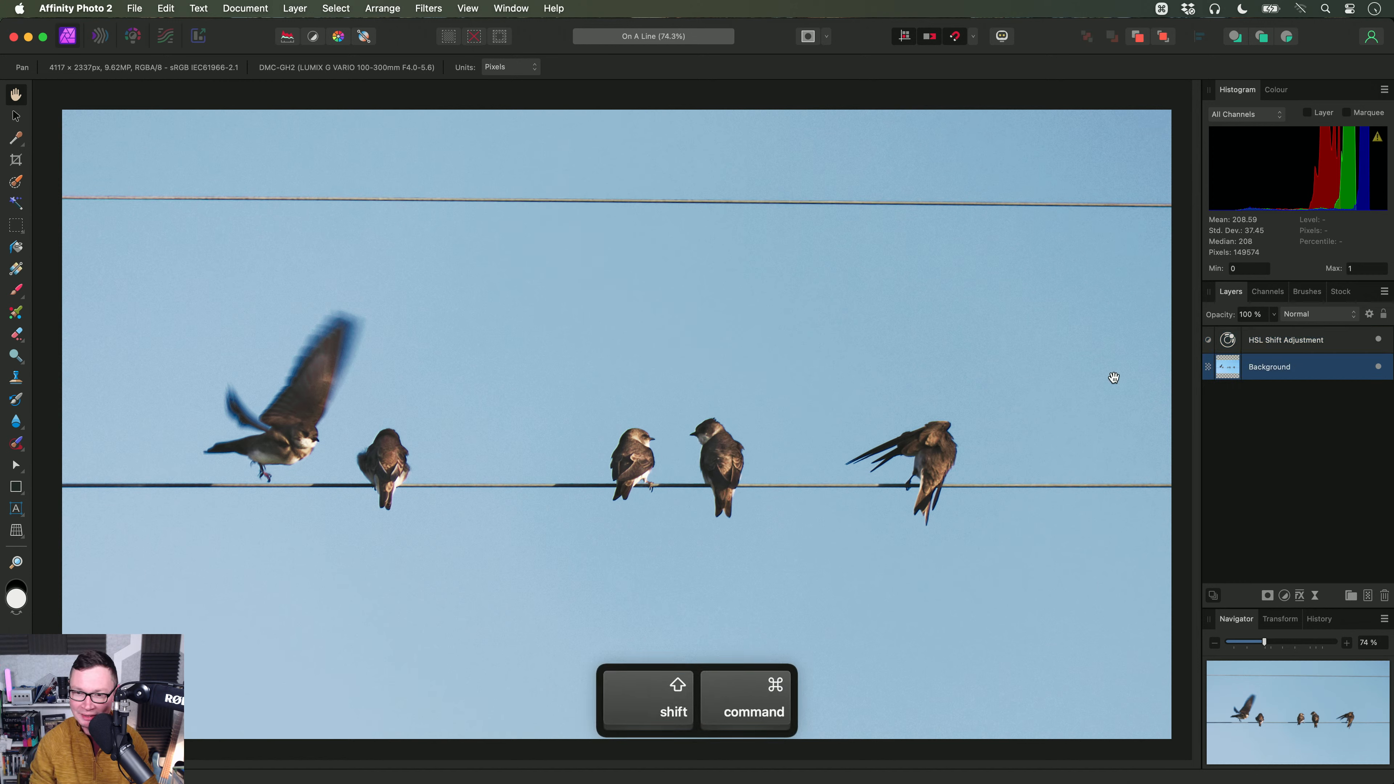
pyautogui.press('shift+super+n')
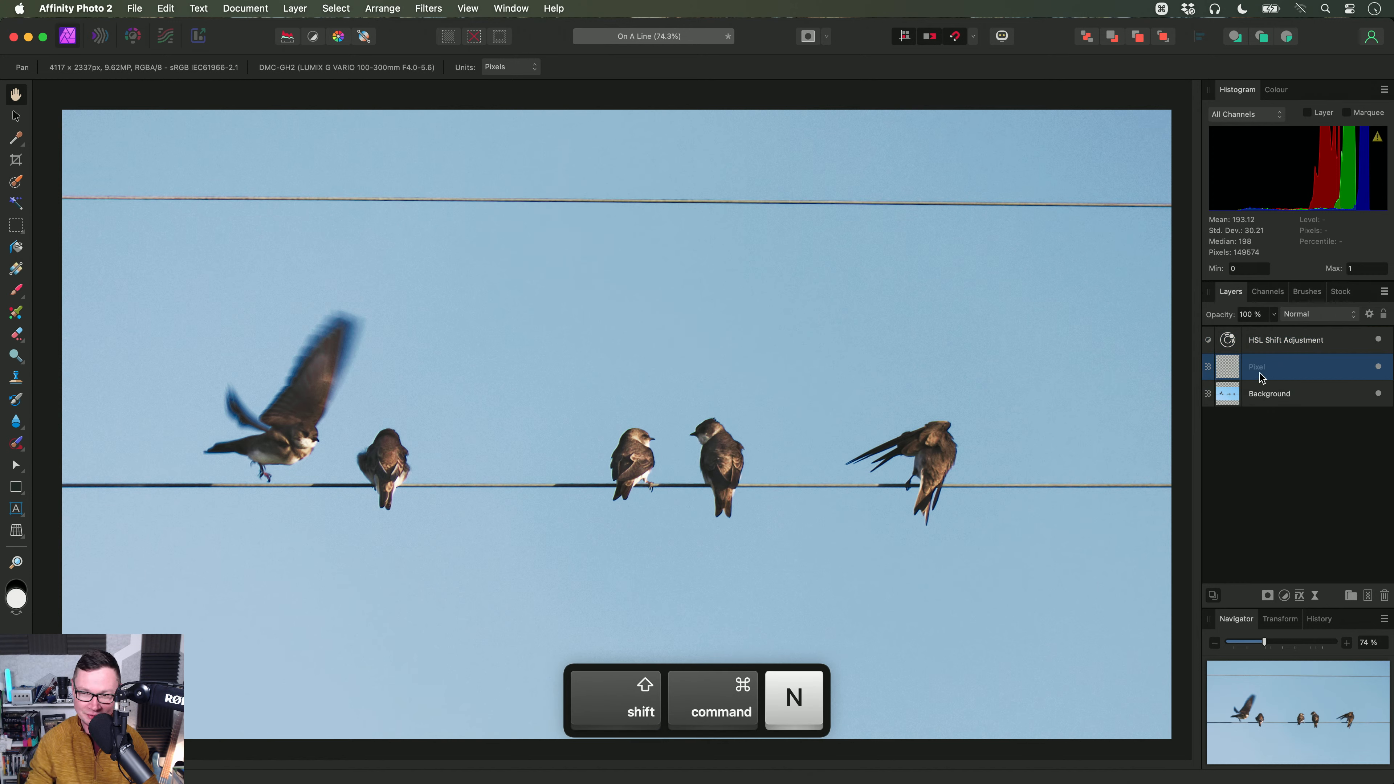
# Step: Set the Inpainting Brush source to Current Layer & Below and enlarge the brush to a width of about 243 px
pyautogui.scroll(-2, 594, 433)
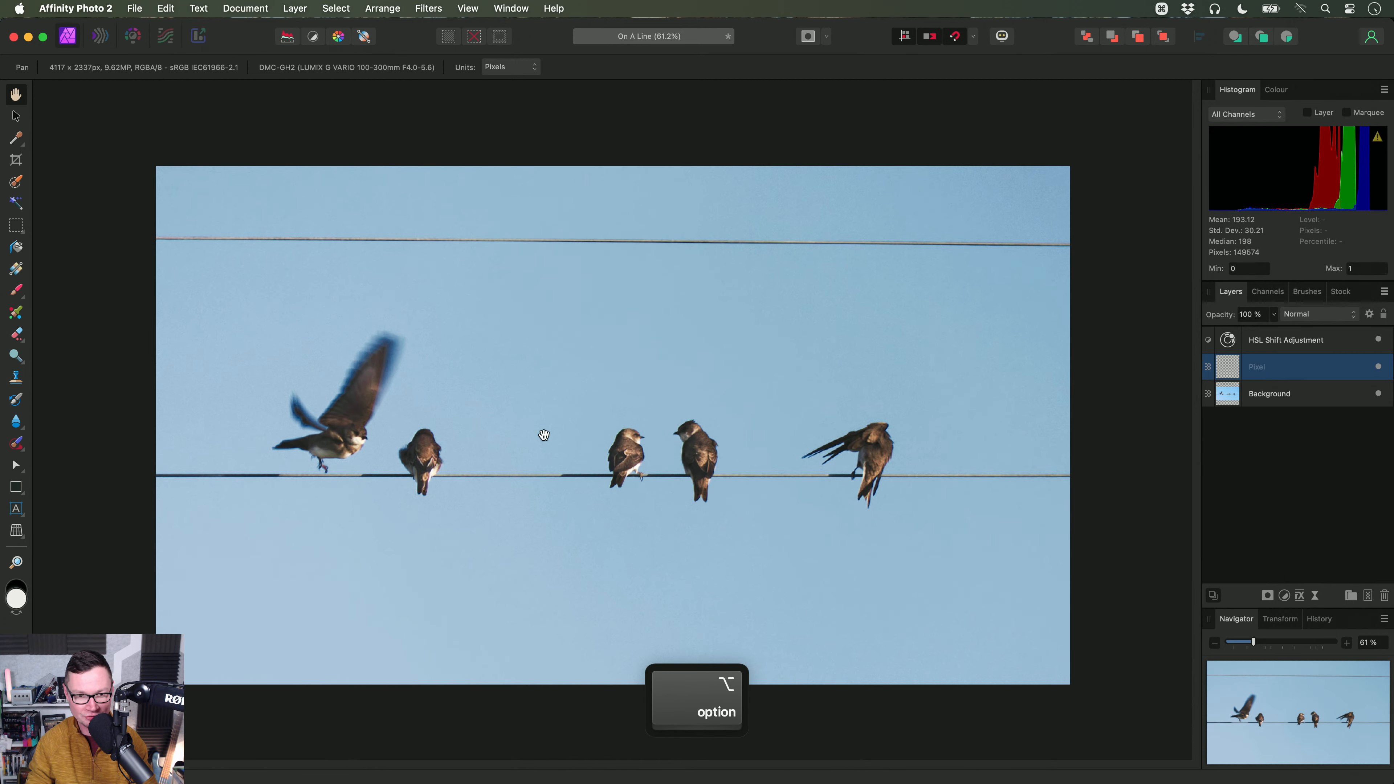
pyautogui.click(16, 444)
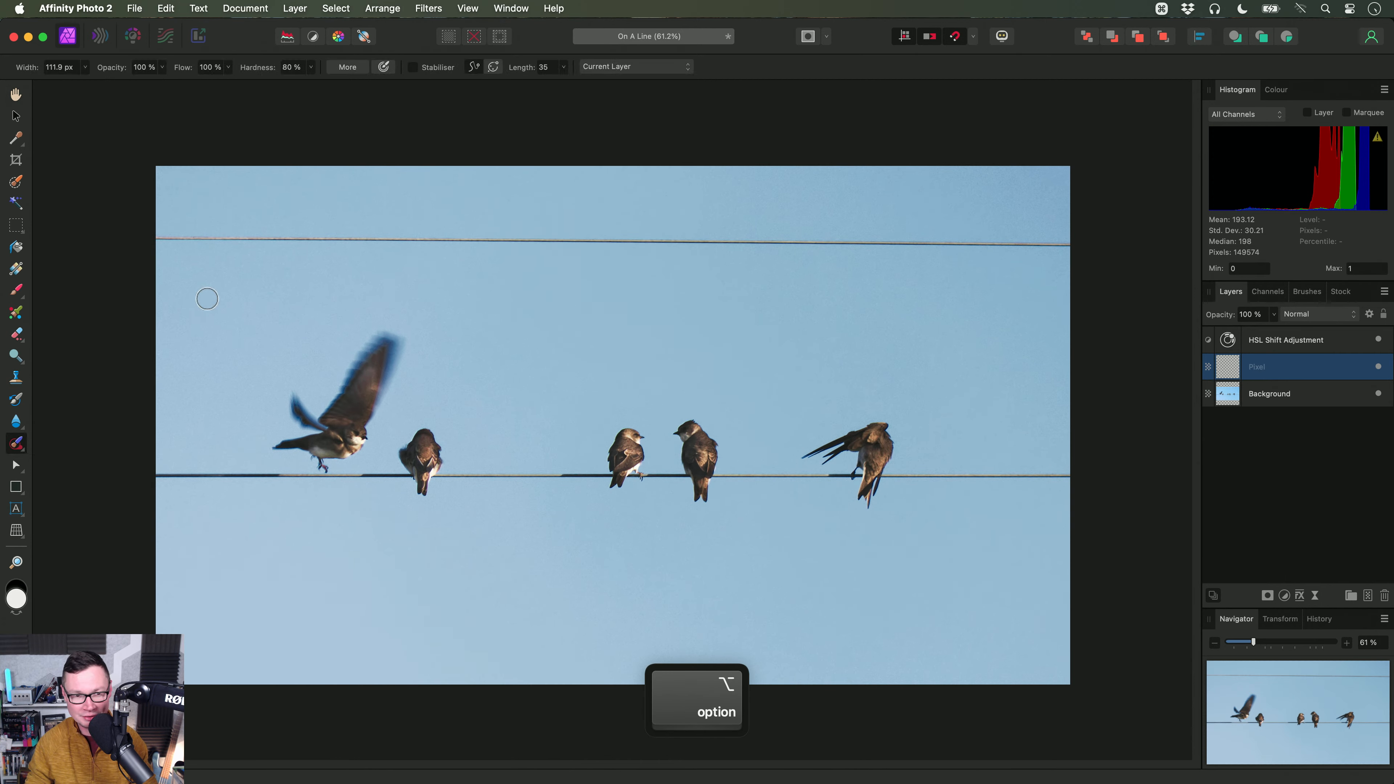
pyautogui.click(635, 68)
pyautogui.click(633, 78)
pyautogui.moveTo(483, 283); pyautogui.dragTo(495, 284)
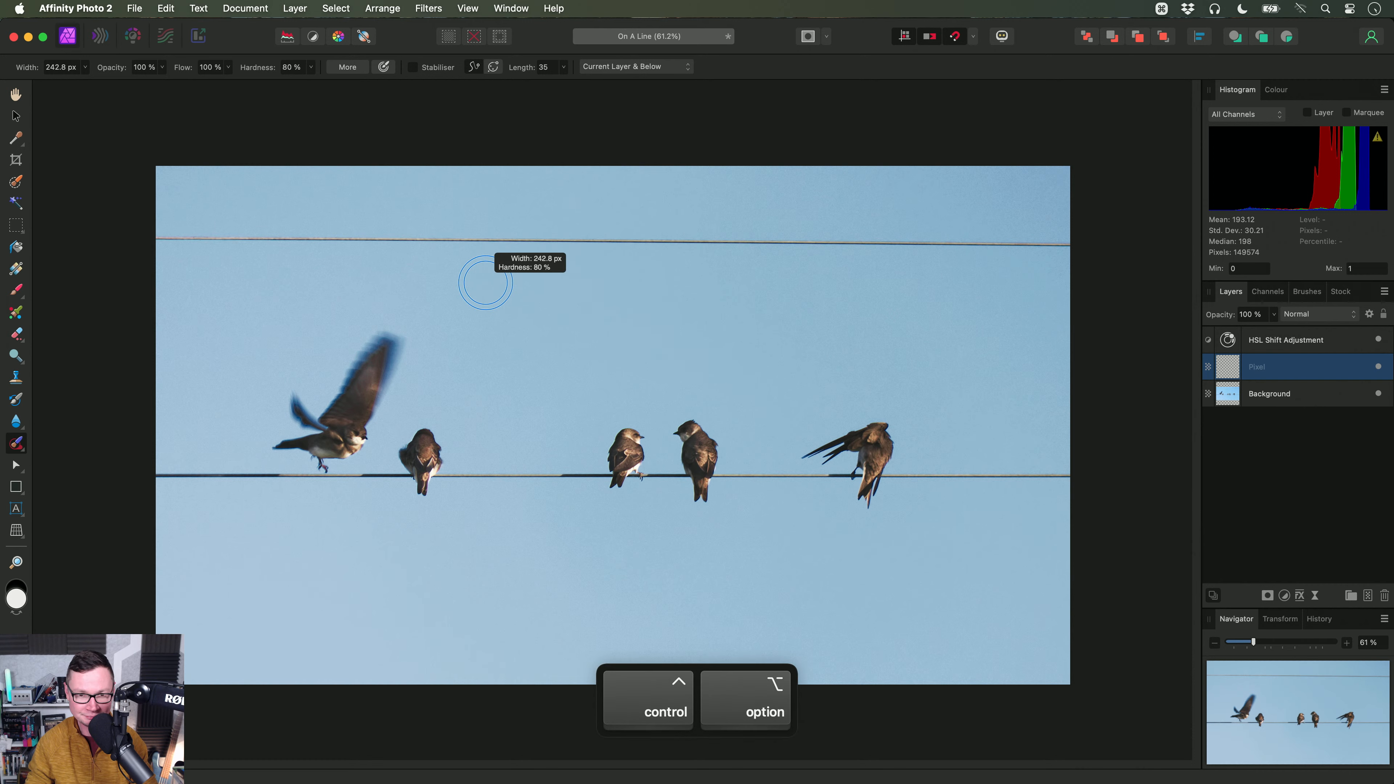
pyautogui.click(659, 66)
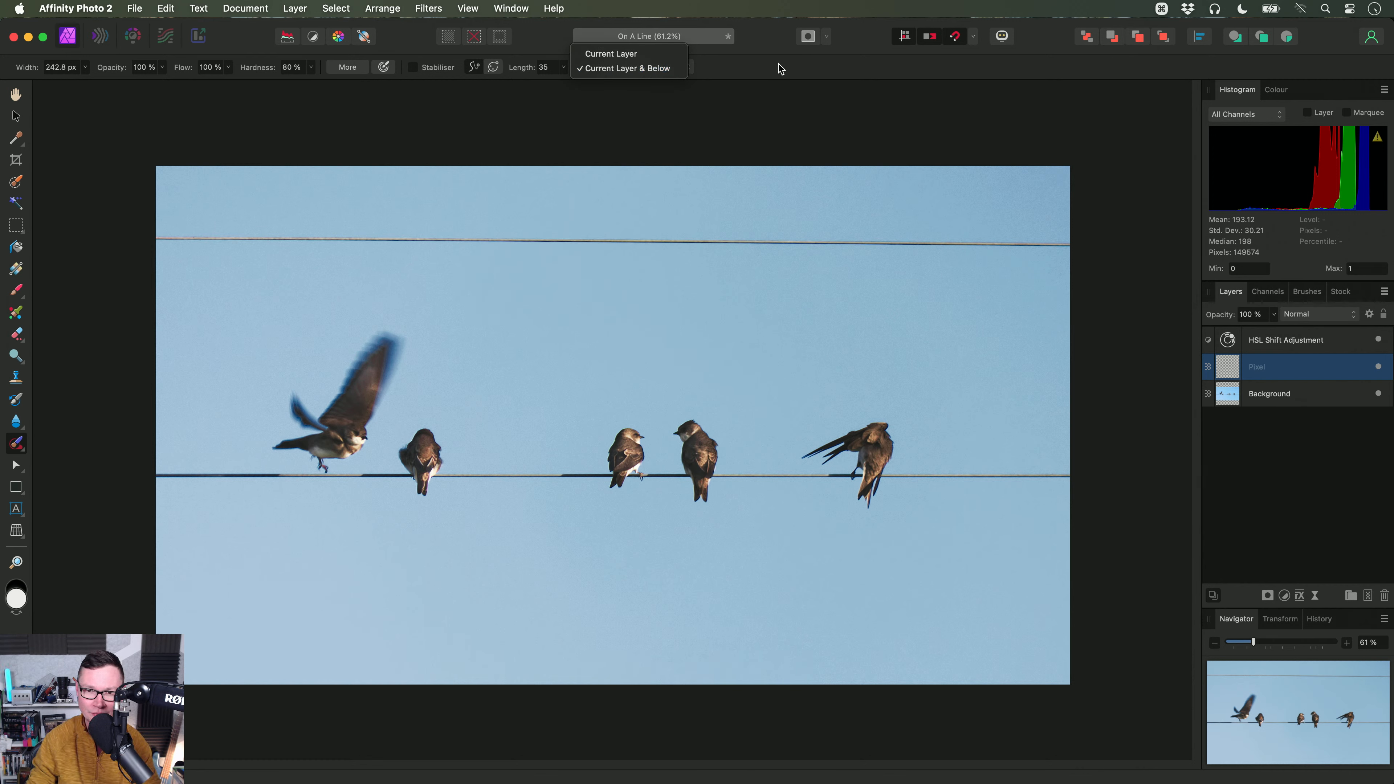
pyautogui.click(645, 68)
# Step: Inpaint the upper wire across the whole photo with a smaller brush, and view the painted pixel layer in isolation
pyautogui.press('[')
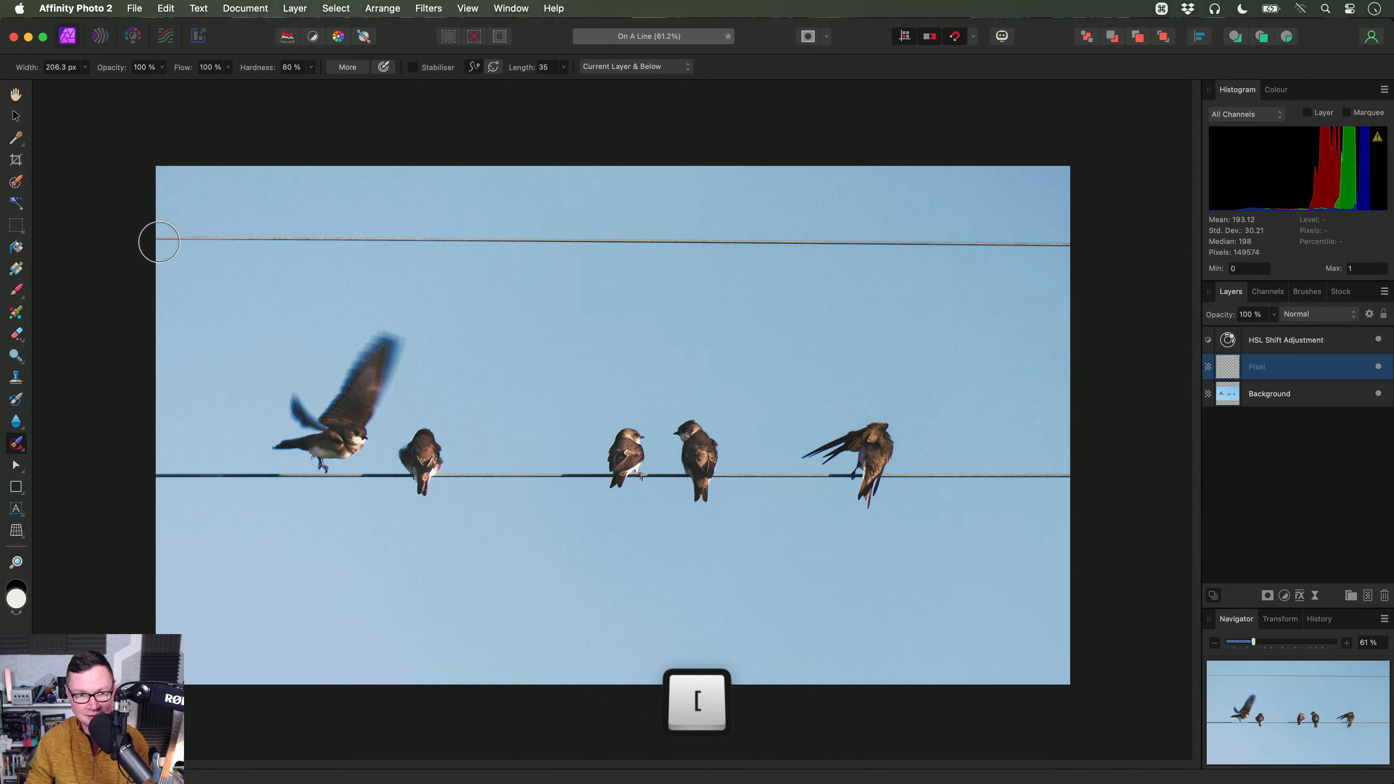
pyautogui.moveTo(156, 242)
pyautogui.mouseDown()
pyautogui.moveTo(229, 229)
pyautogui.moveTo(250, 234)
pyautogui.moveTo(163, 235)
pyautogui.moveTo(1131, 246)
pyautogui.mouseUp()
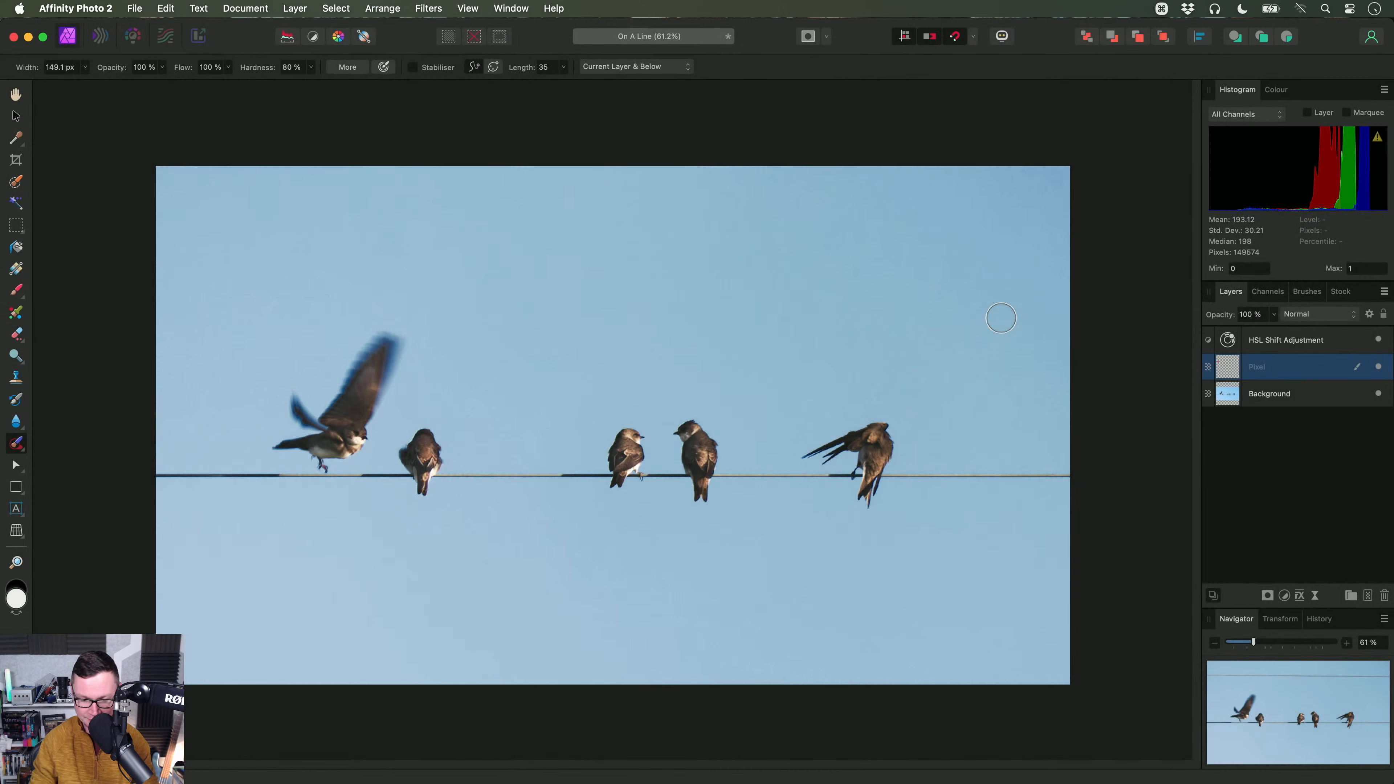
pyautogui.press('h')
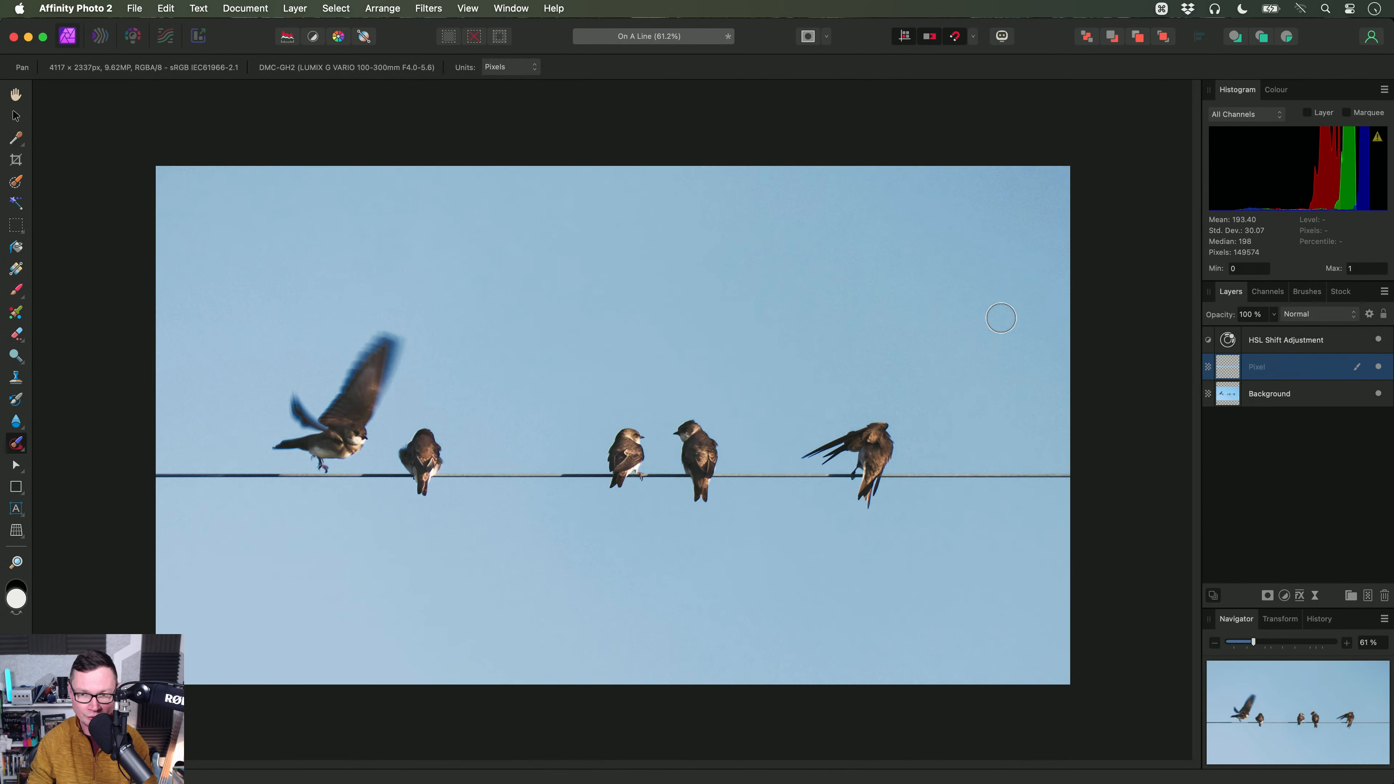
pyautogui.keyDown('alt'); pyautogui.click(1231, 375); pyautogui.keyUp('alt')
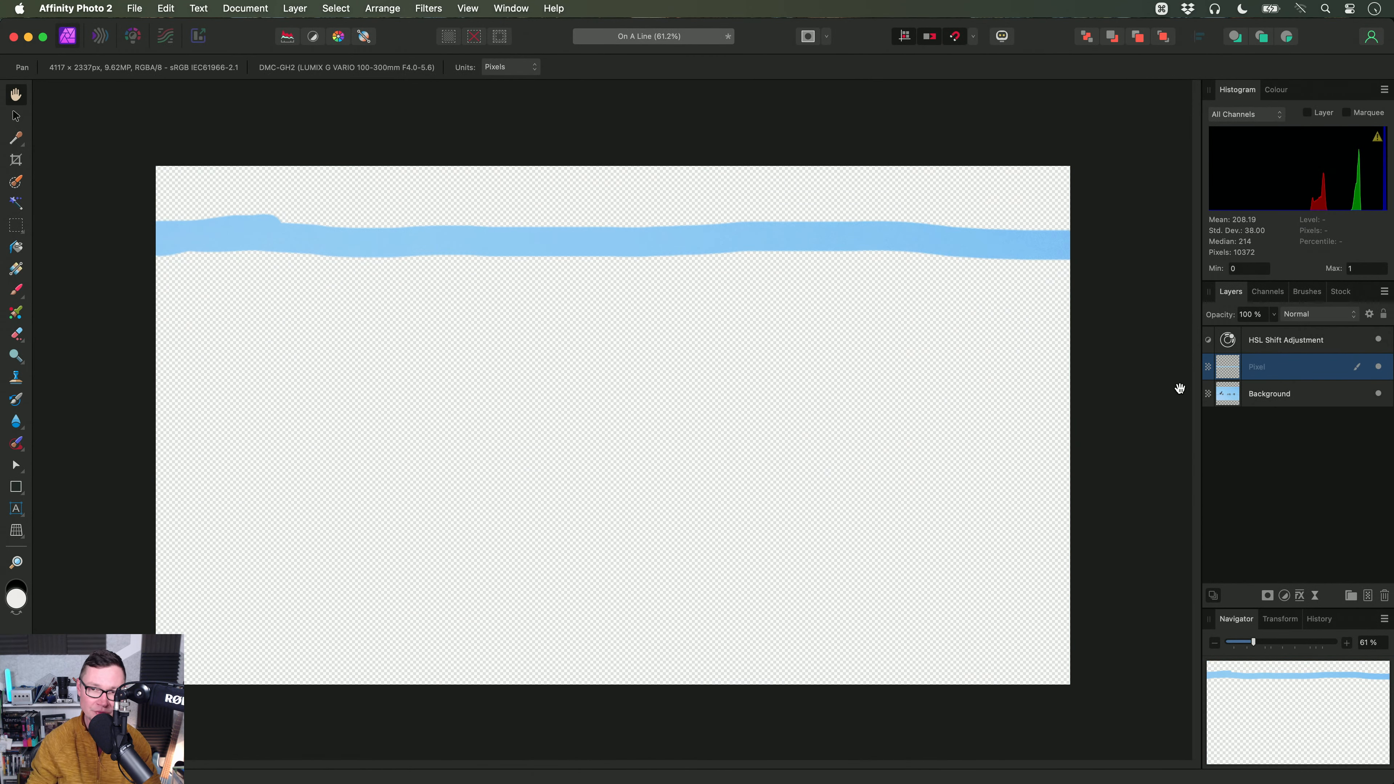
pyautogui.keyDown('alt'); pyautogui.click(1219, 370); pyautogui.keyUp('alt')
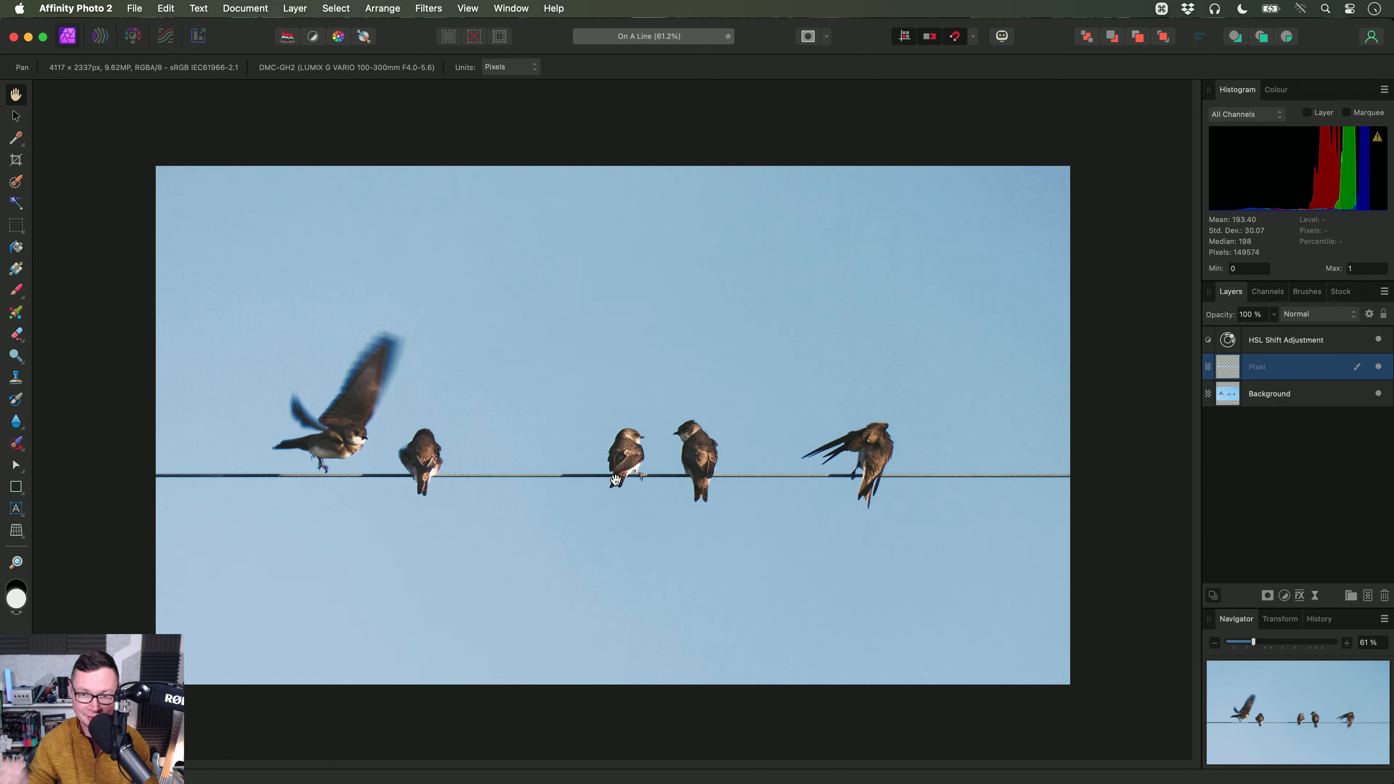
# Step: Load IMG_2723.afphoto from Finder into Affinity Photo 2
pyautogui.press('super+Tab')
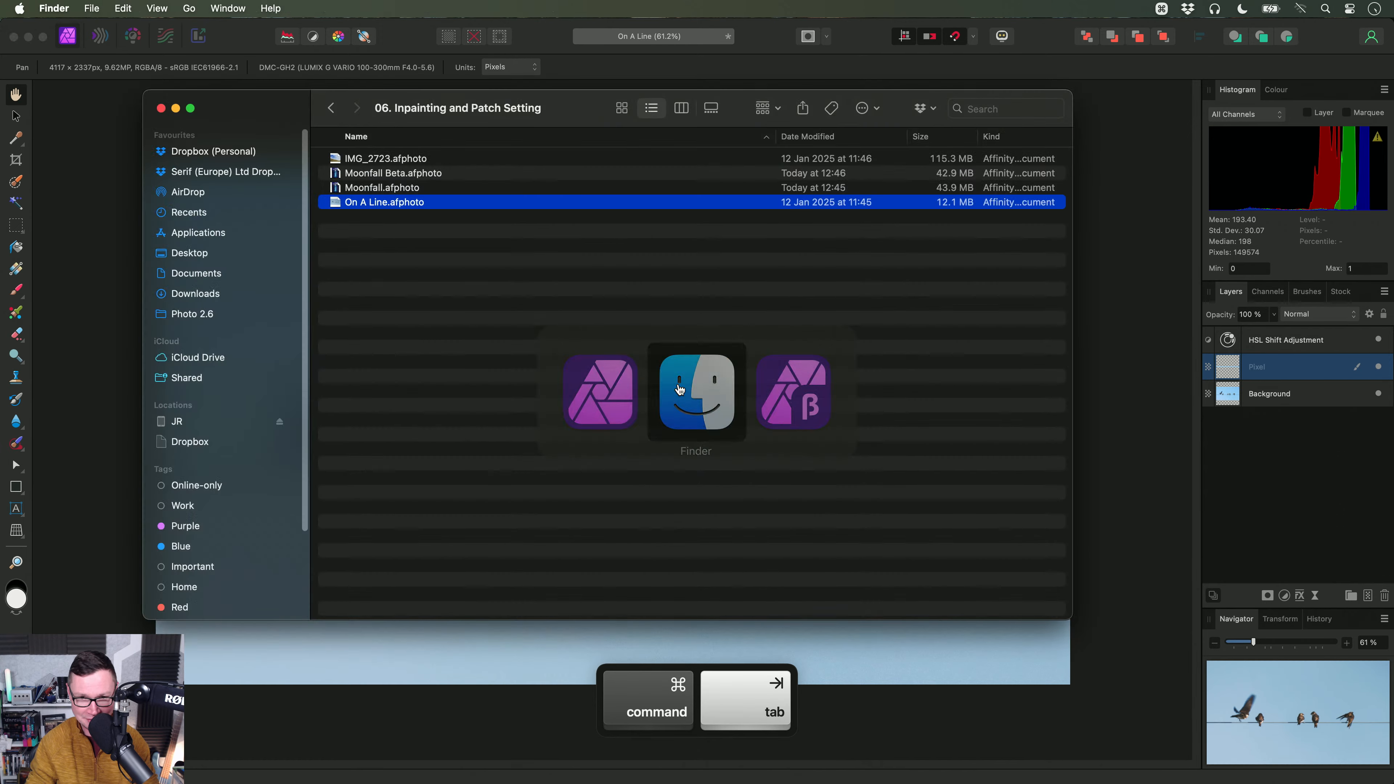
pyautogui.click(416, 169)
pyautogui.click(398, 161)
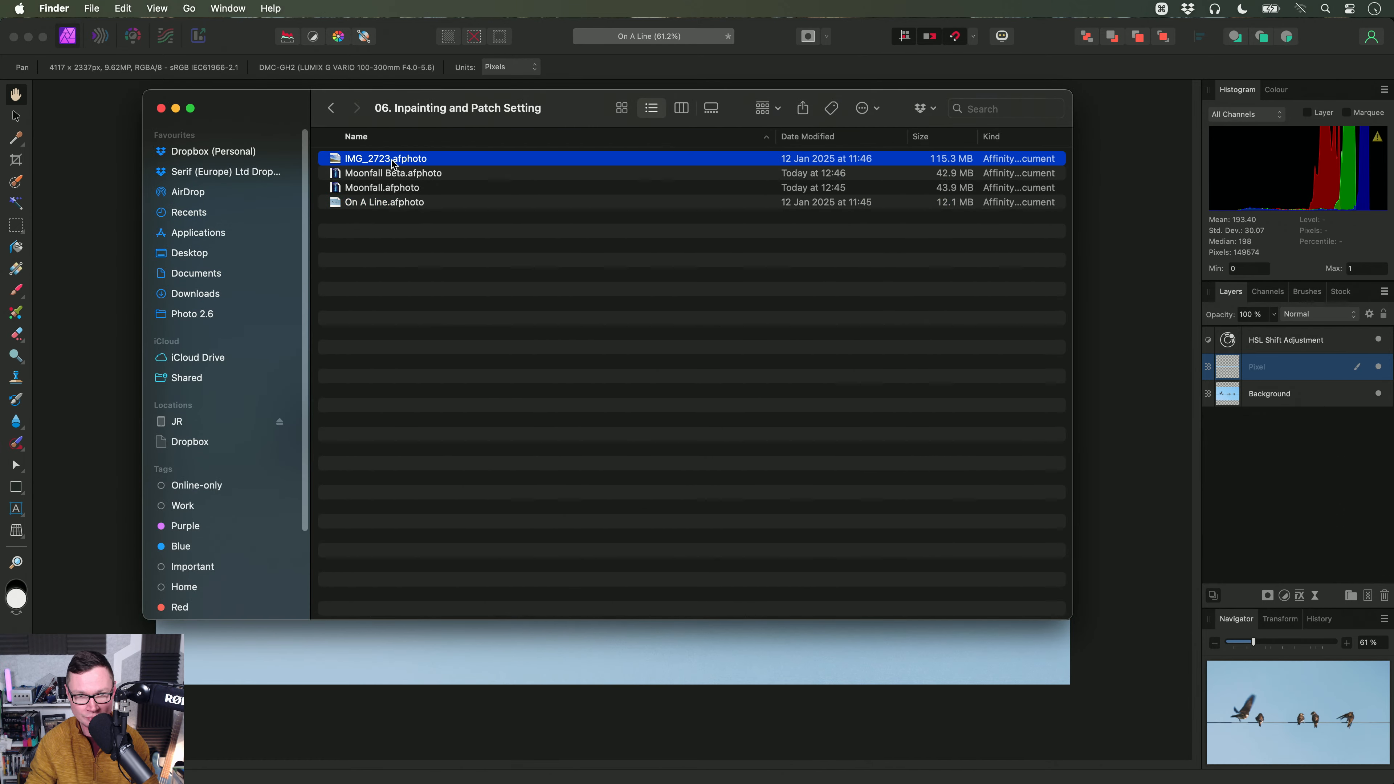
pyautogui.press('super+Tab')
pyautogui.moveTo(393, 159); pyautogui.dragTo(681, 64)
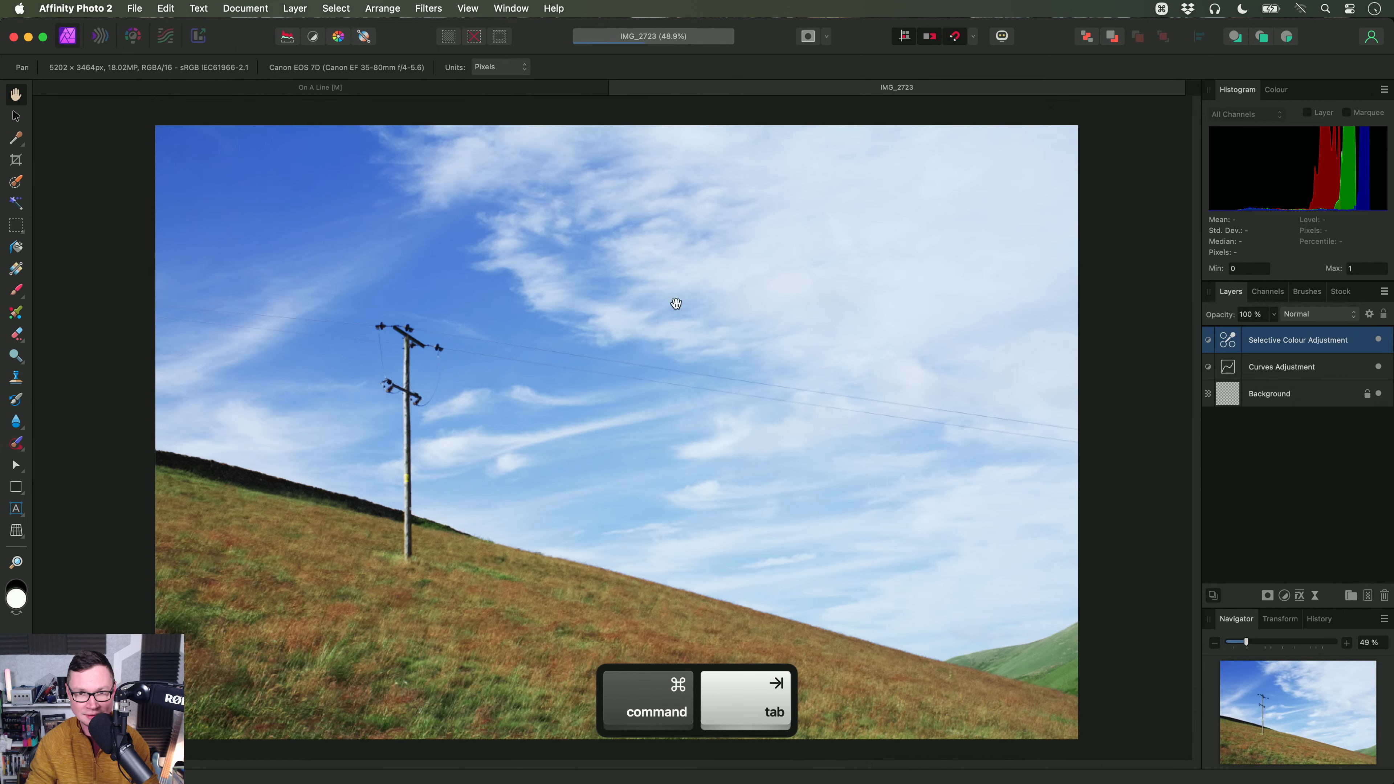
# Step: Add a new empty pixel layer directly above the Background layer in IMG_2723
pyautogui.click(1269, 377)
pyautogui.click(1271, 397)
pyautogui.press('super+shift+n')
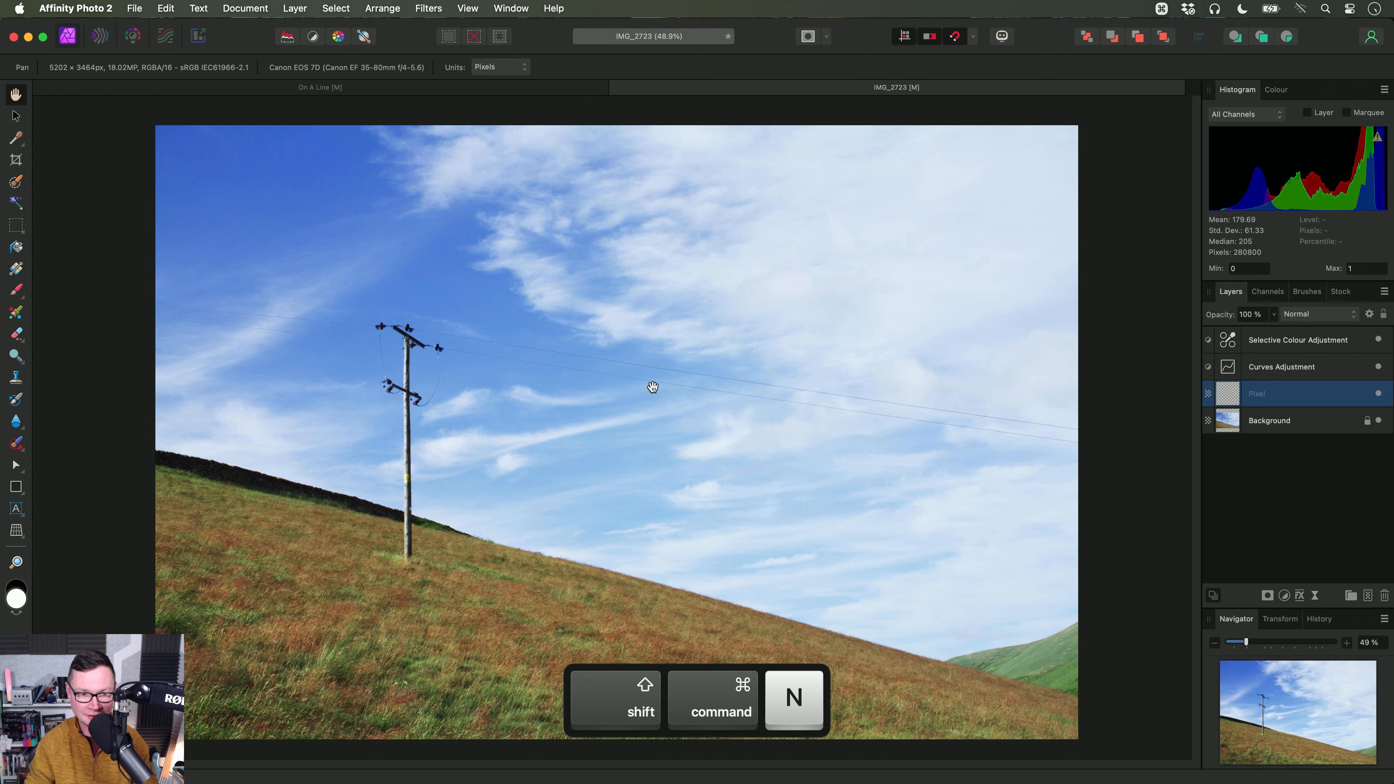
# Step: Activate the Inpainting Brush for IMG_2723 and set its source to Current Layer & Below
pyautogui.click(16, 444)
pyautogui.click(664, 67)
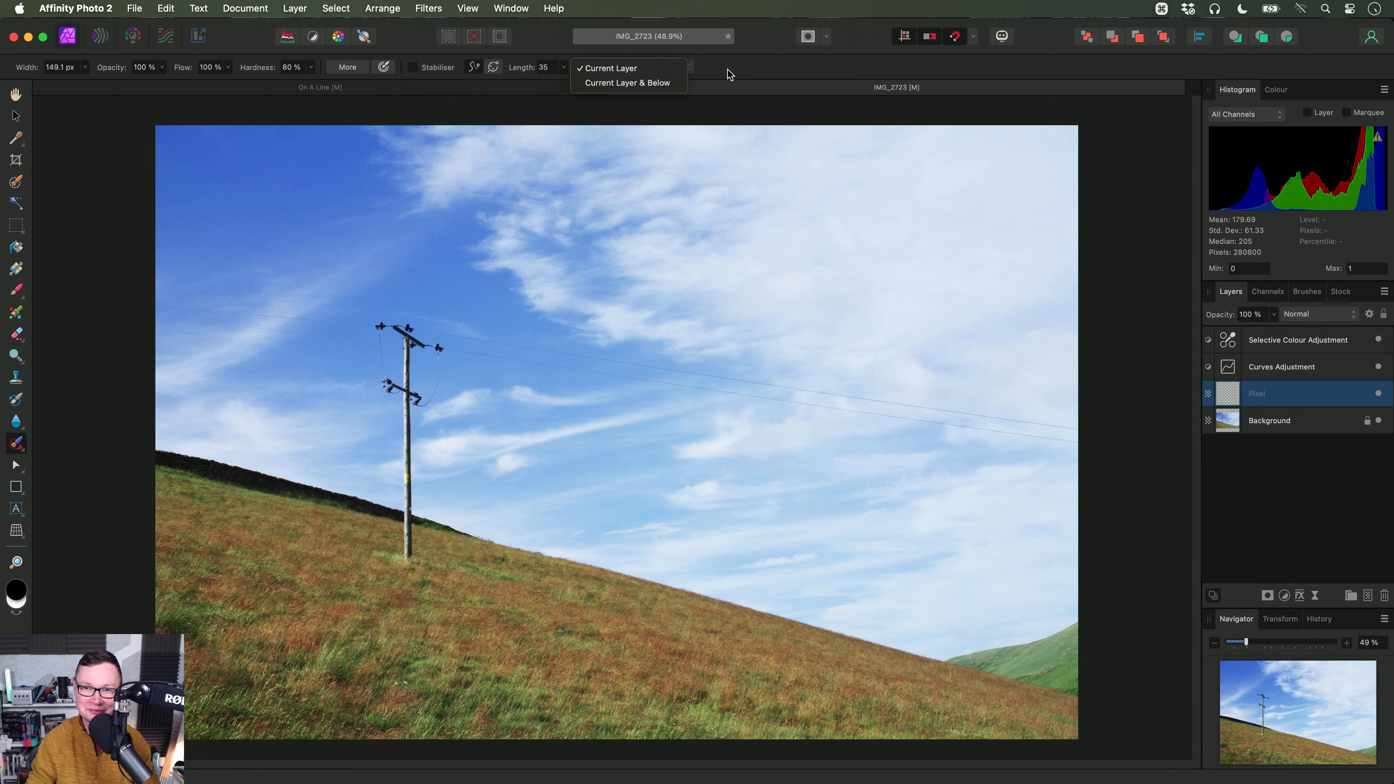
pyautogui.click(664, 83)
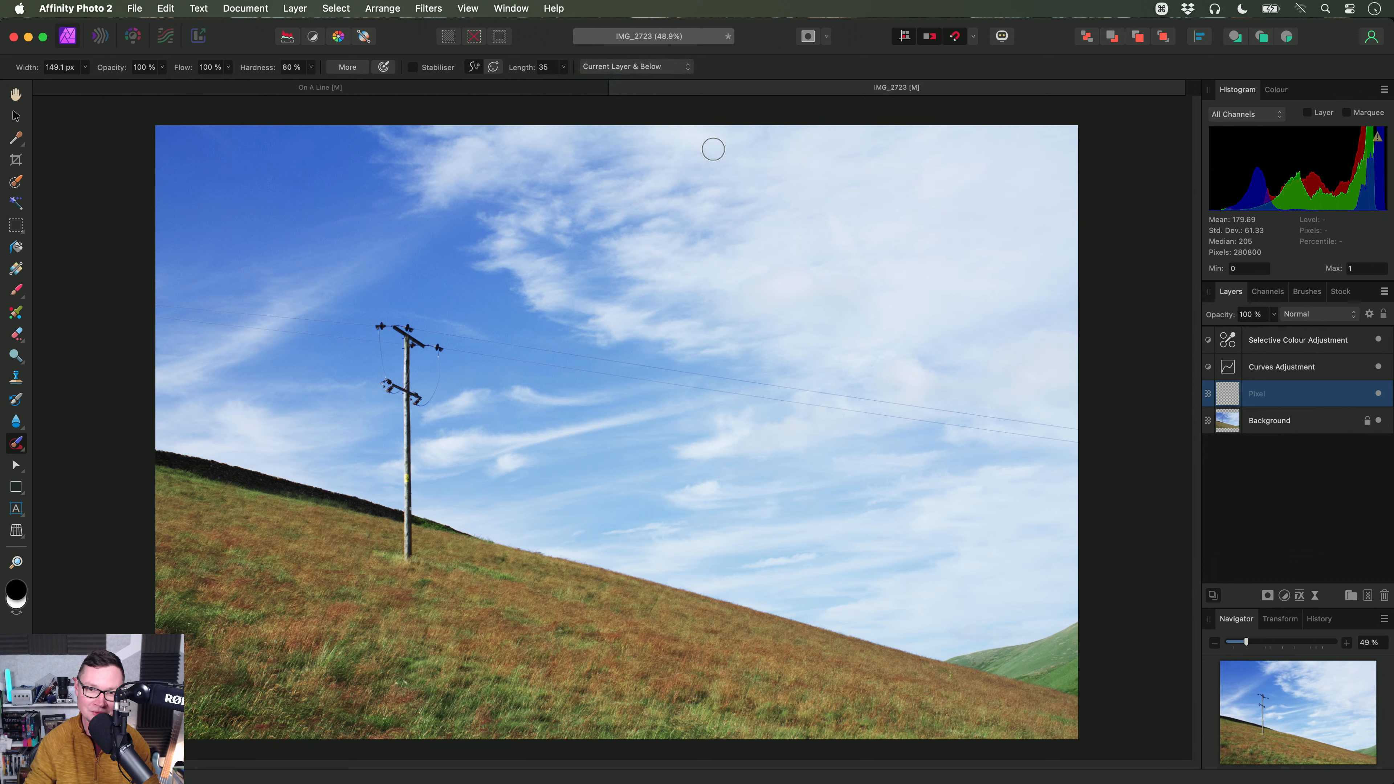
pyautogui.click(631, 67)
pyautogui.click(650, 69)
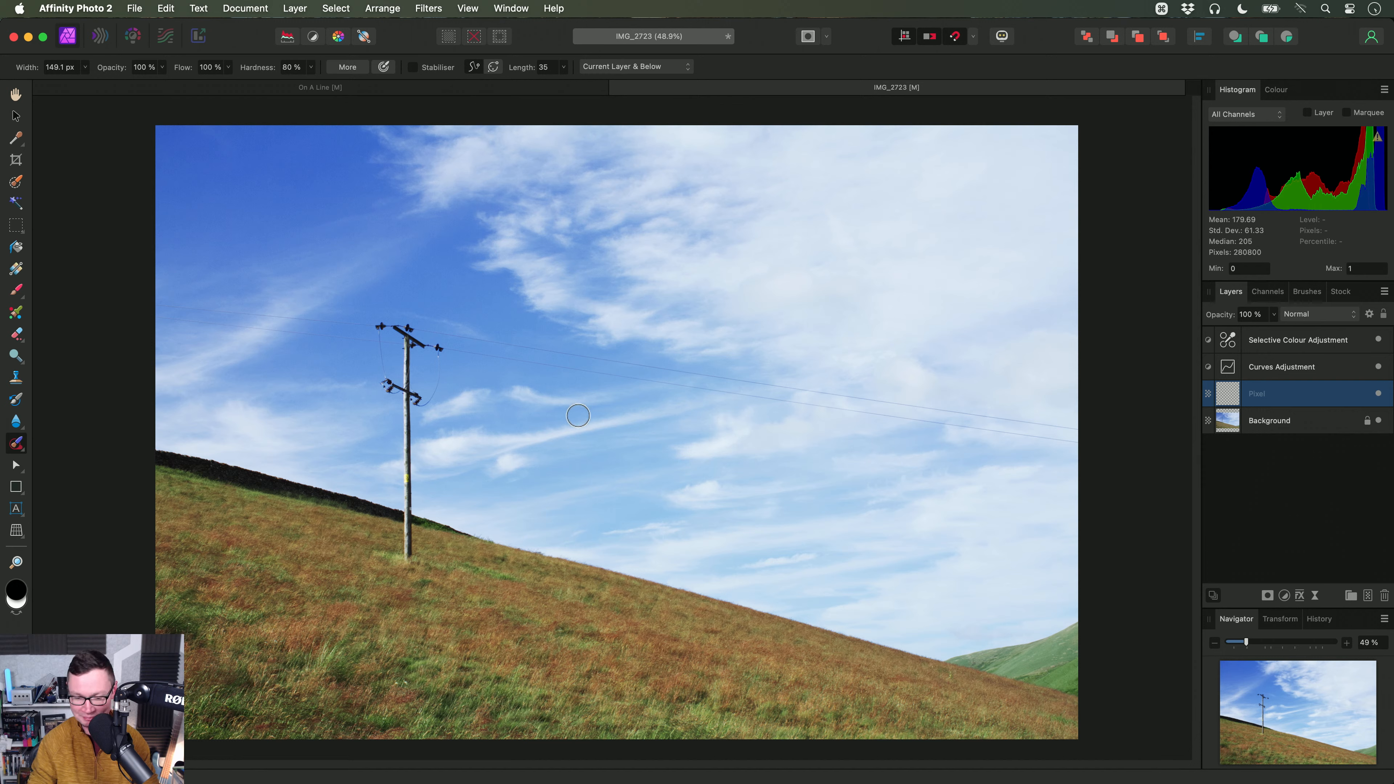
pyautogui.press('h')
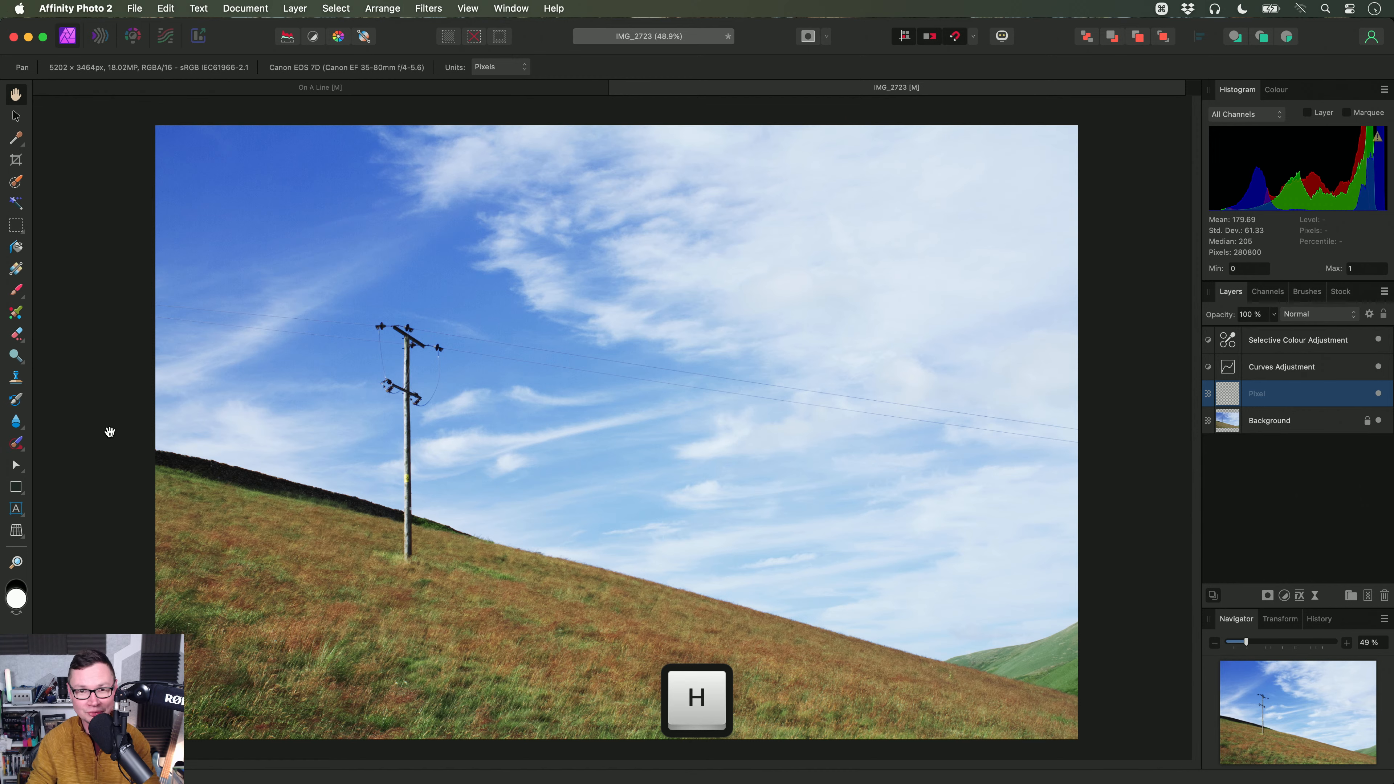
# Step: Close the IMG_2723 and On A Line documents without saving either one
pyautogui.press('super+w')
pyautogui.click(700, 316)
pyautogui.press('super+w')
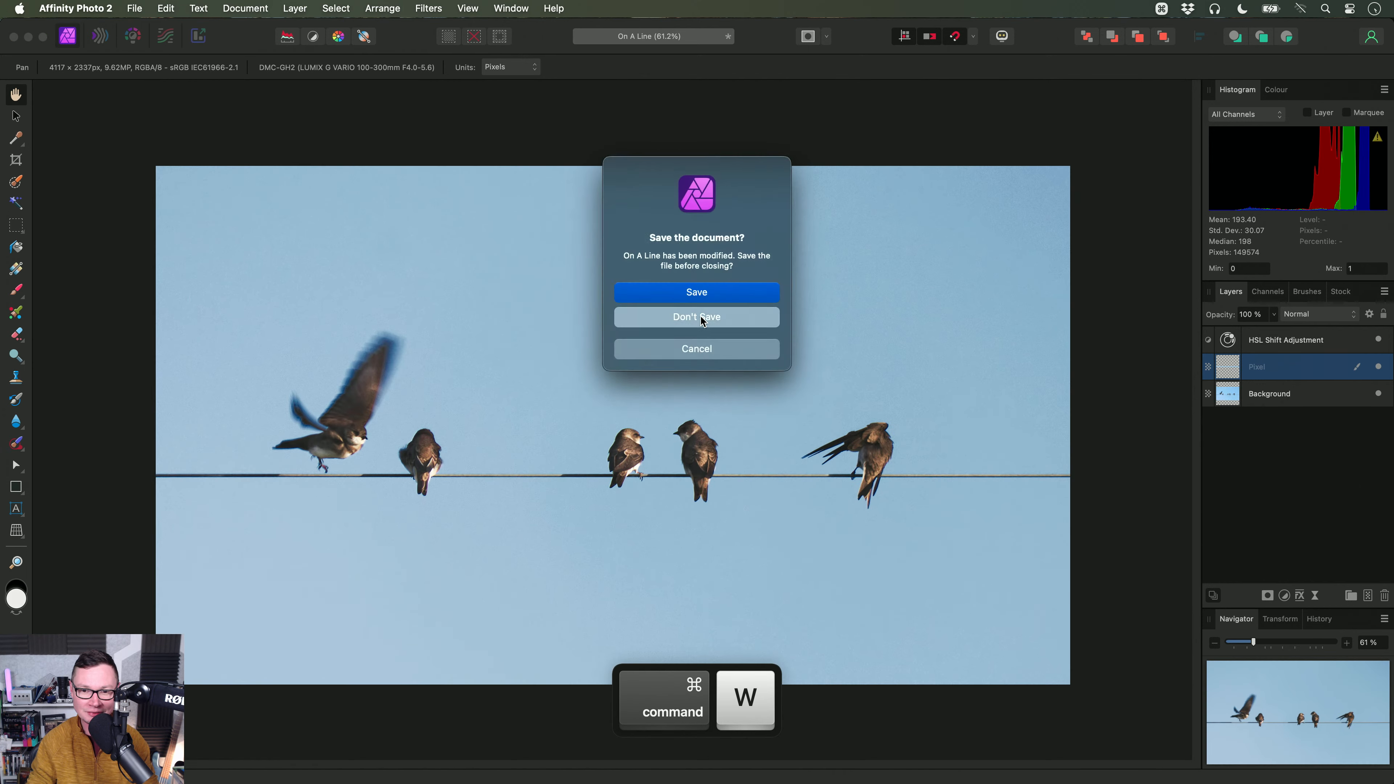
pyautogui.click(707, 316)
# Step: Load On A Line.afphoto from Finder into Affinity Photo 2 Beta and add an empty pixel layer above Background
pyautogui.press('super+Tab')
pyautogui.press('super+Tab')
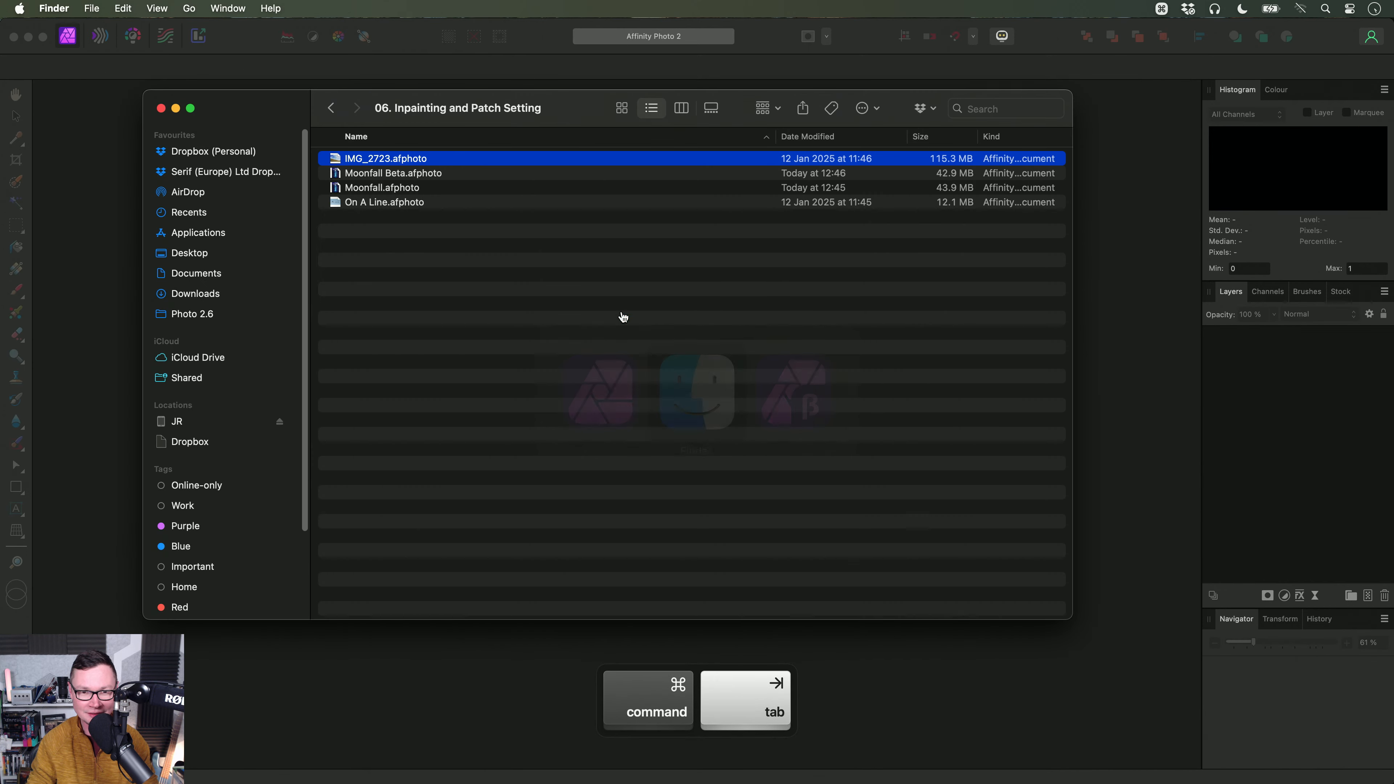
pyautogui.click(438, 177)
pyautogui.moveTo(398, 203); pyautogui.dragTo(805, 408)
pyautogui.press('super+Tab')
pyautogui.click(768, 329)
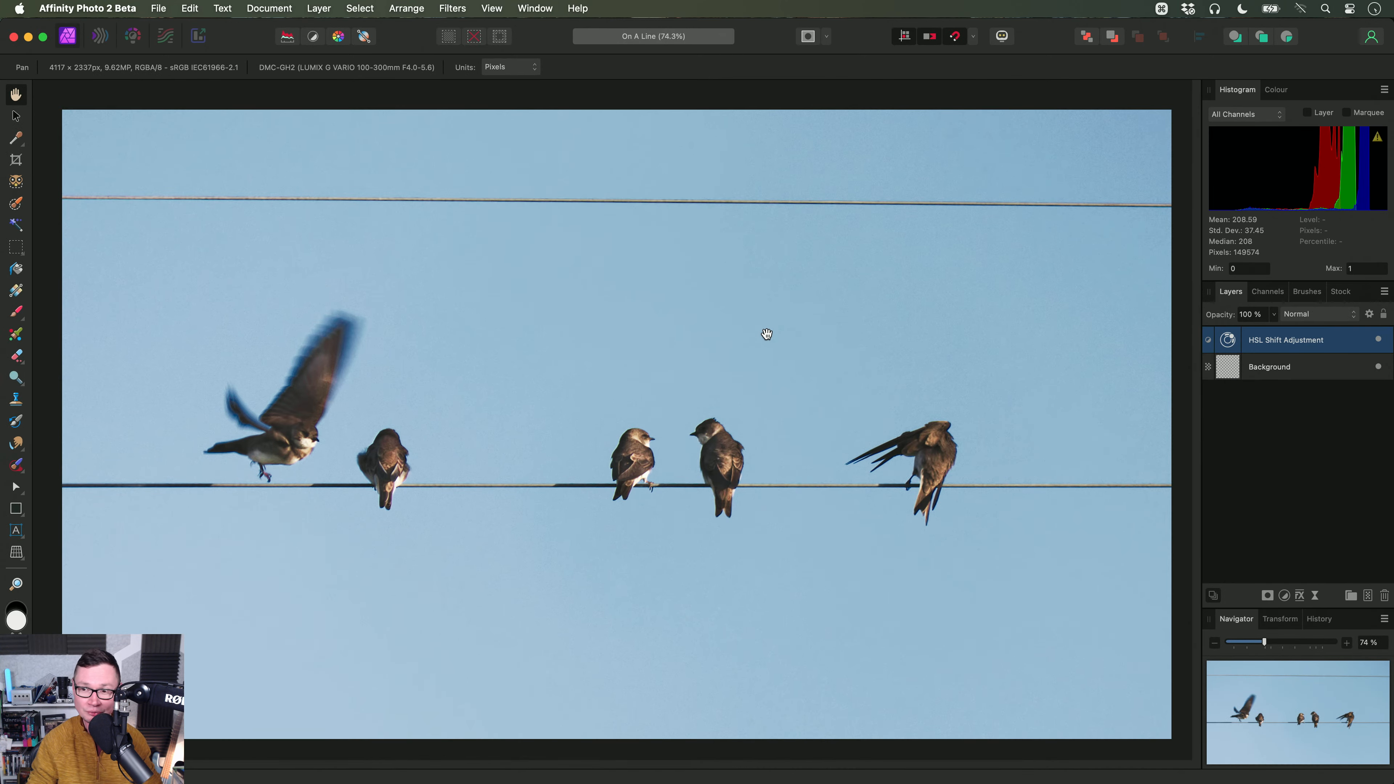
pyautogui.click(1279, 367)
pyautogui.press('shift+super+n')
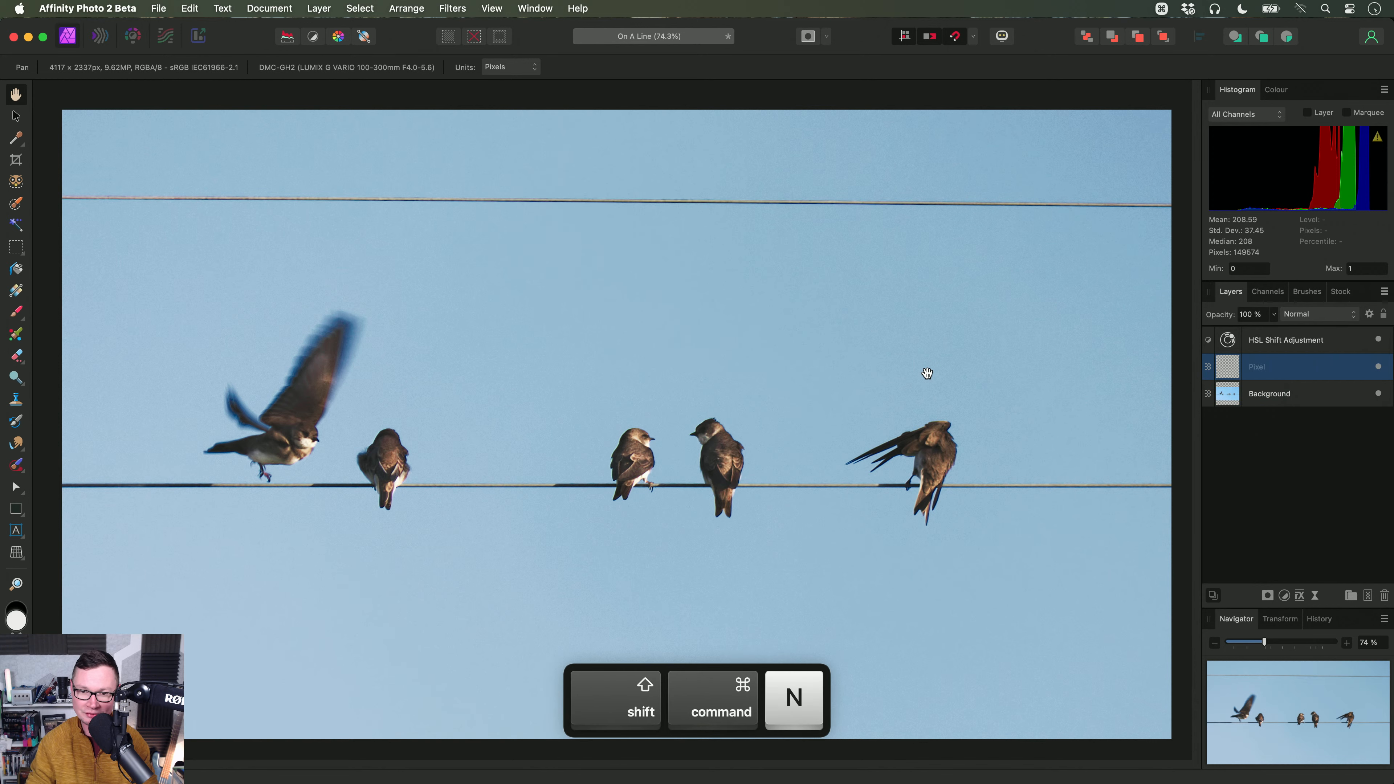
# Step: Inpaint the upper wire across the photo with the Inpainting Brush sampling Current Layer & Below
pyautogui.click(16, 466)
pyautogui.click(670, 71)
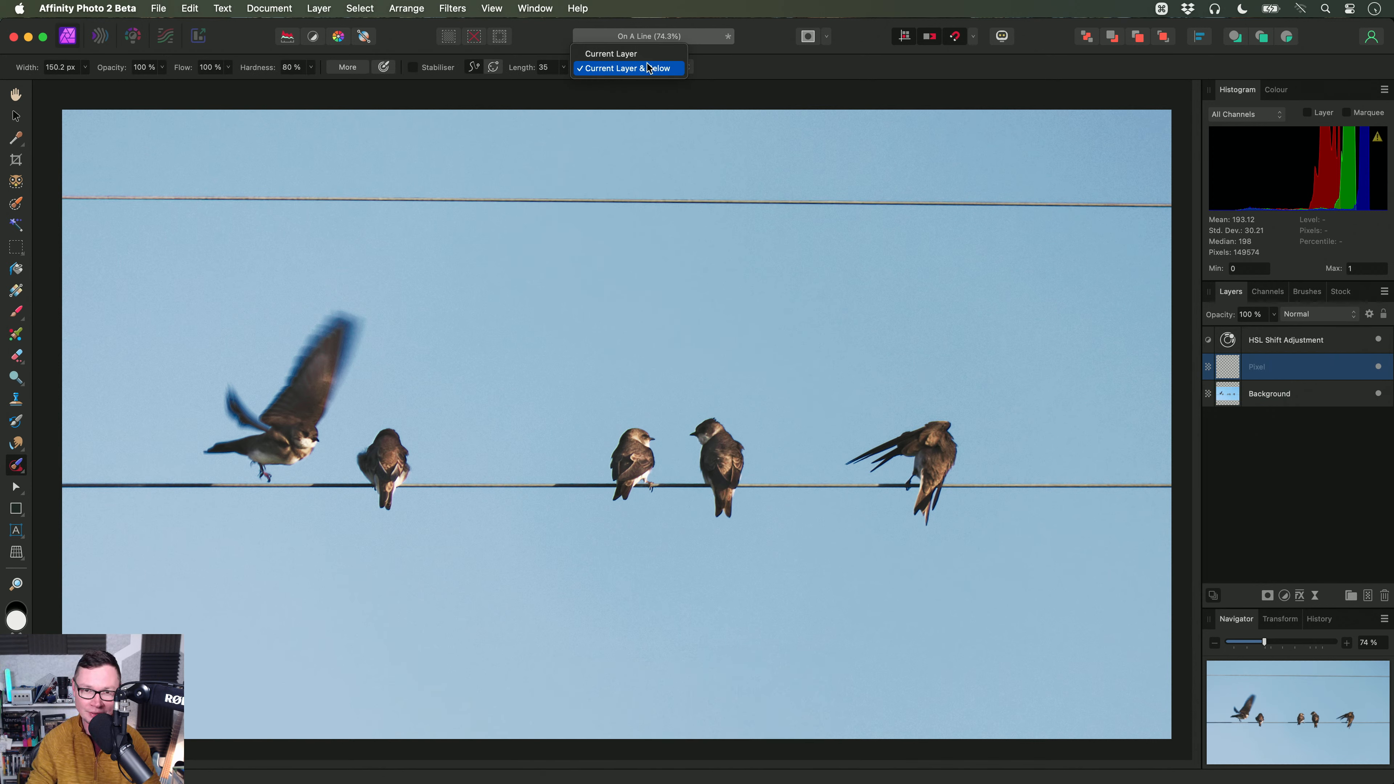
pyautogui.click(656, 69)
pyautogui.scroll(-2, 576, 286)
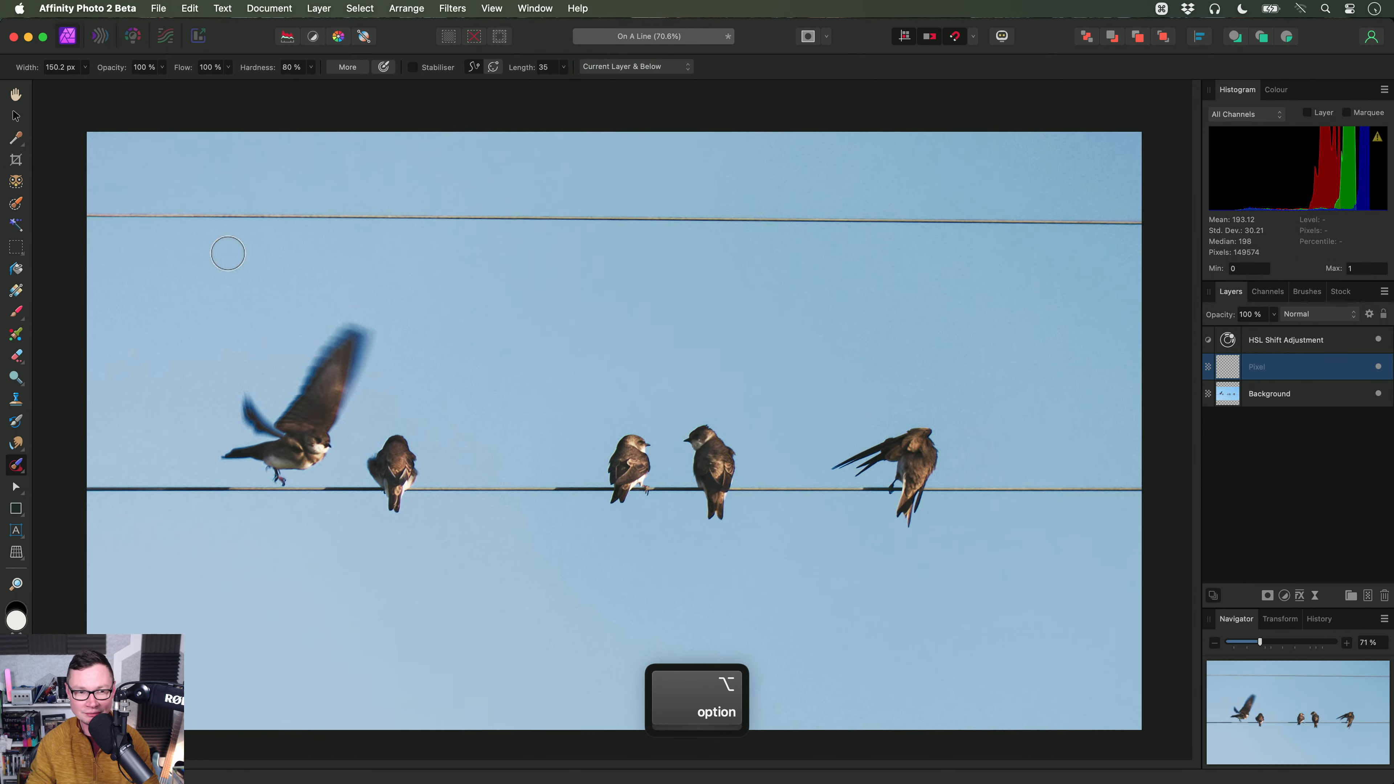
pyautogui.moveTo(82, 215)
pyautogui.mouseDown()
pyautogui.moveTo(605, 208)
pyautogui.moveTo(481, 220)
pyautogui.moveTo(1112, 224)
pyautogui.mouseUp()
# Step: Load IMG_2723.afphoto from Finder into Affinity Photo 2 Beta
pyautogui.press('super+Tab')
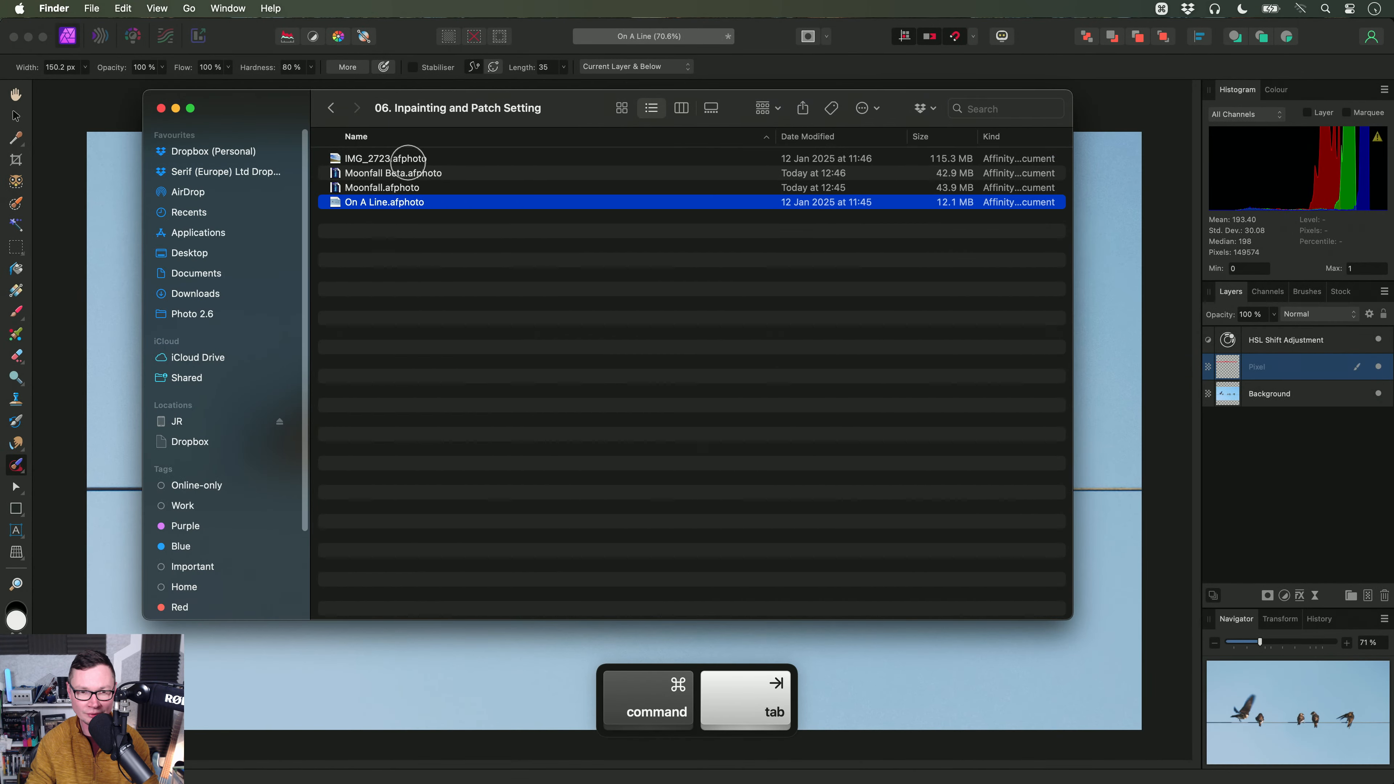
pyautogui.moveTo(408, 159); pyautogui.dragTo(549, 110)
pyautogui.press('super+Tab')
pyautogui.click(769, 329)
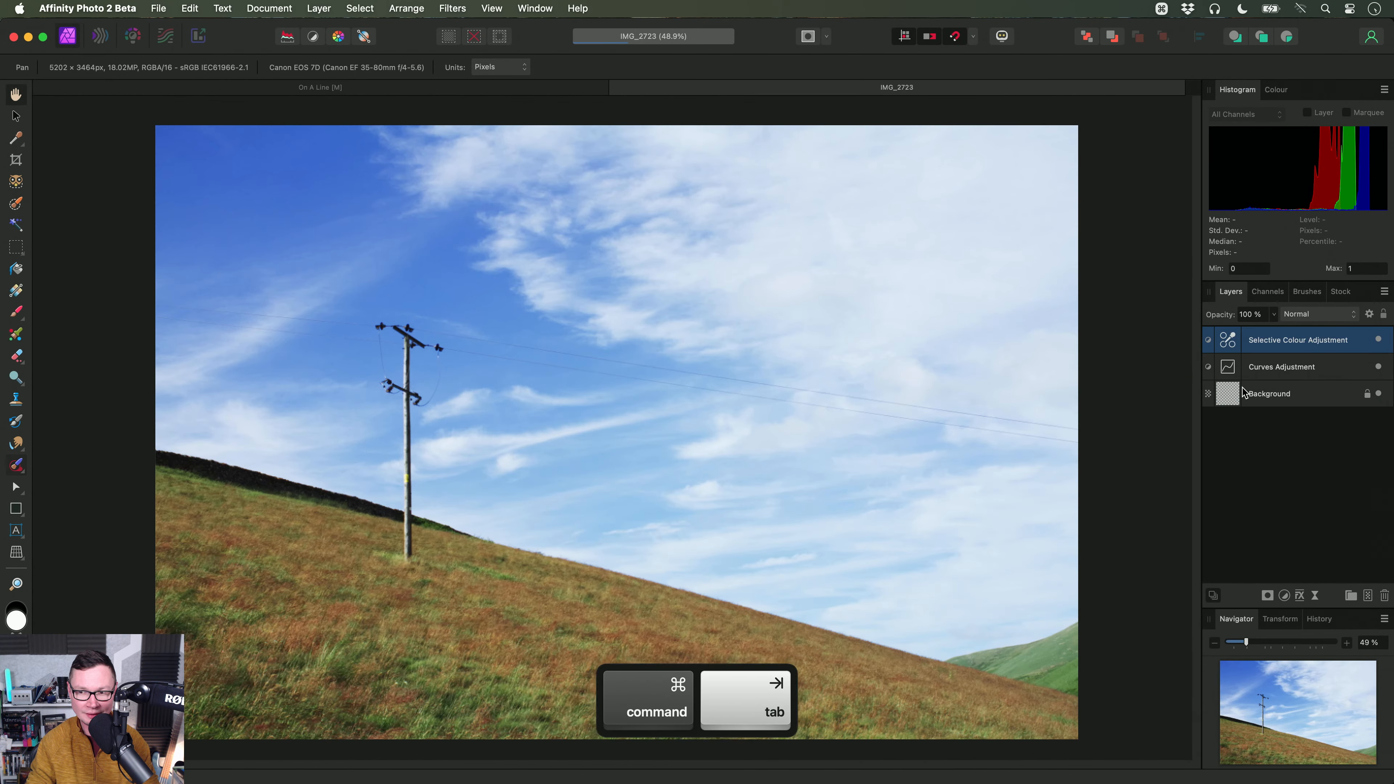
# Step: Add an empty pixel layer above Background in IMG_2723 and bring the hidden studio panels back
pyautogui.click(1261, 397)
pyautogui.press('super+shift+h')
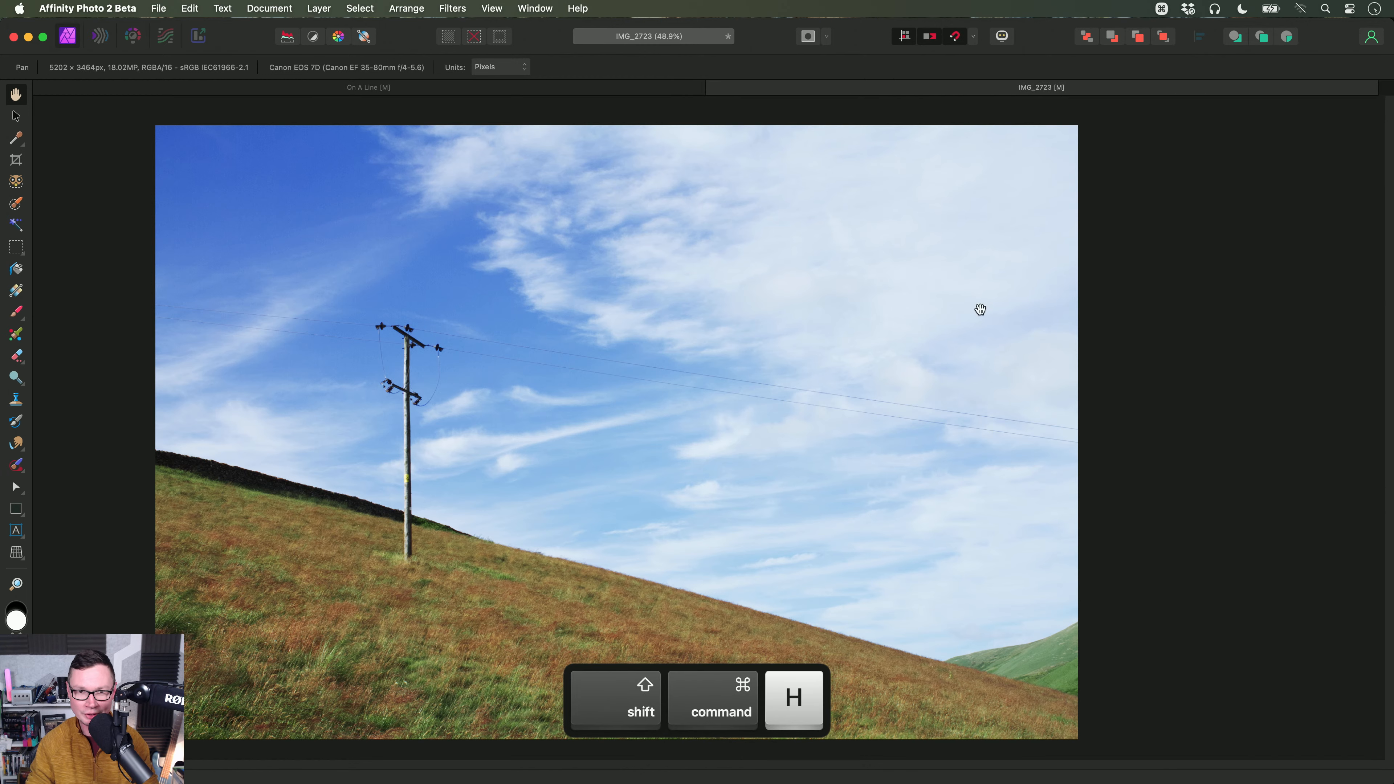
pyautogui.click(535, 8)
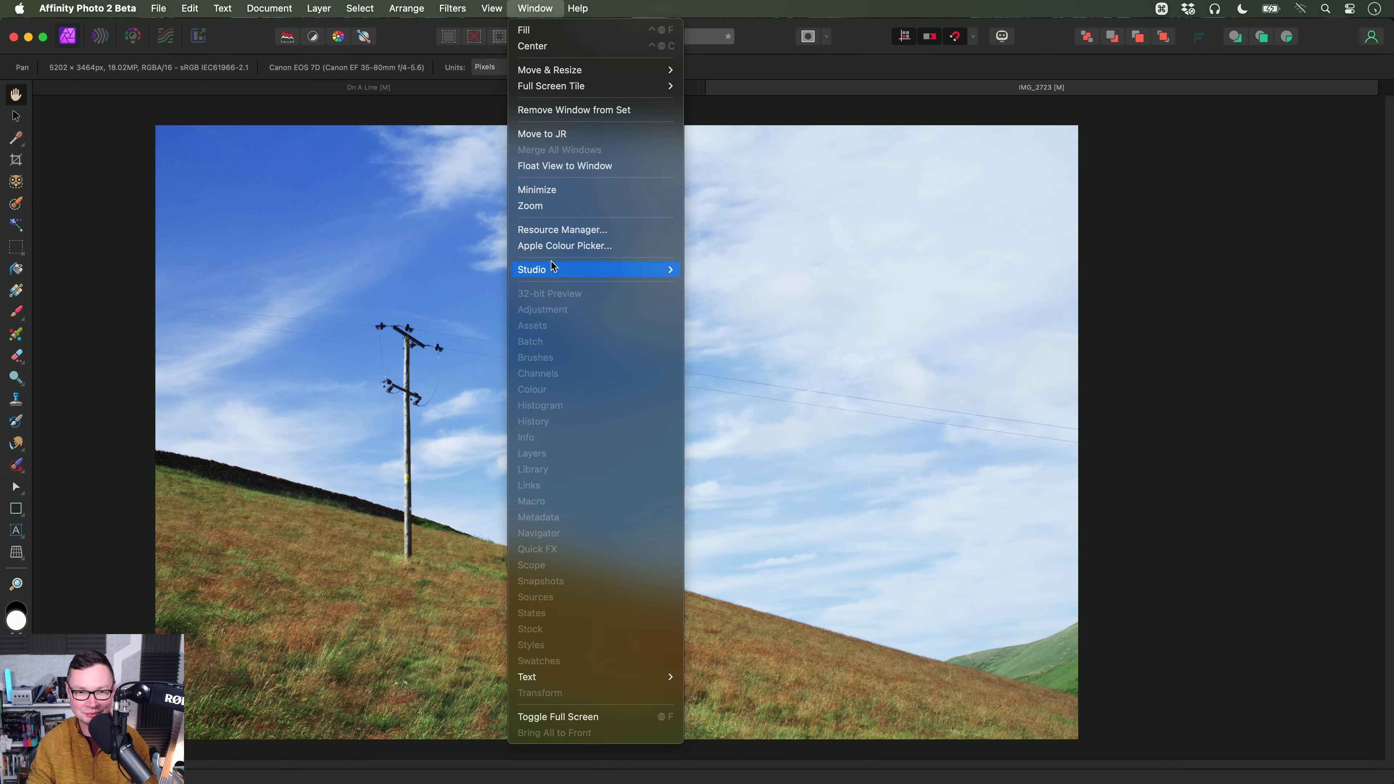
pyautogui.moveTo(551, 269)
pyautogui.click(759, 358)
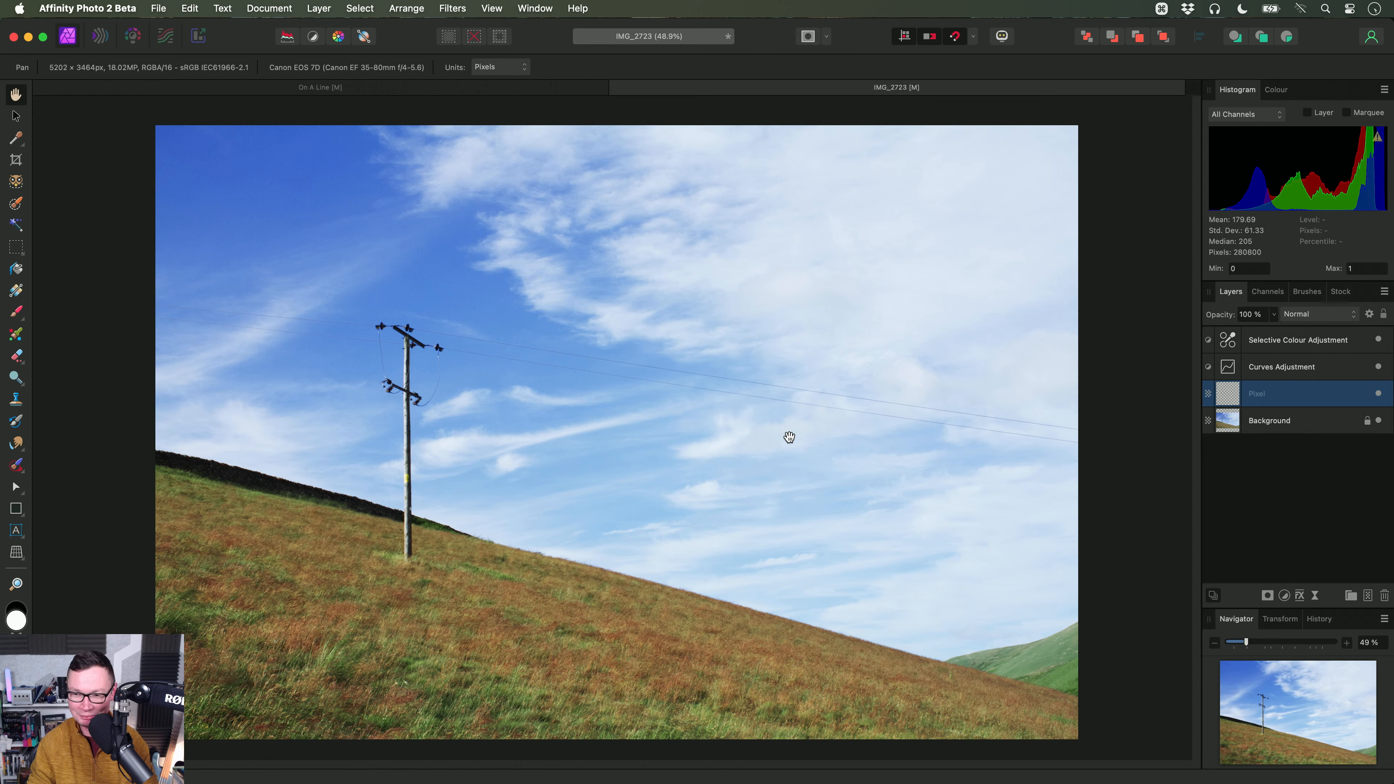
# Step: Activate the Inpainting Brush and check its source layer setting for the IMG_2723 document
pyautogui.click(16, 465)
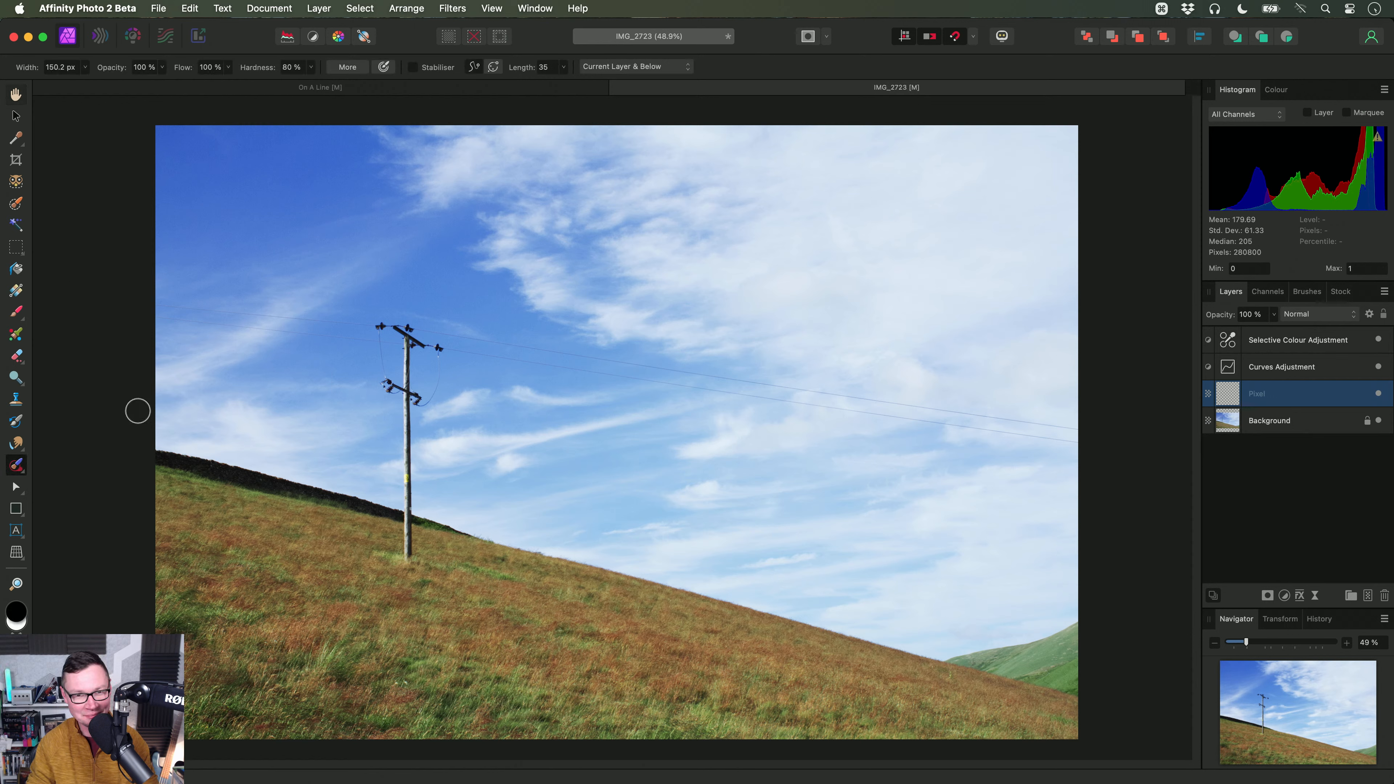
pyautogui.click(668, 69)
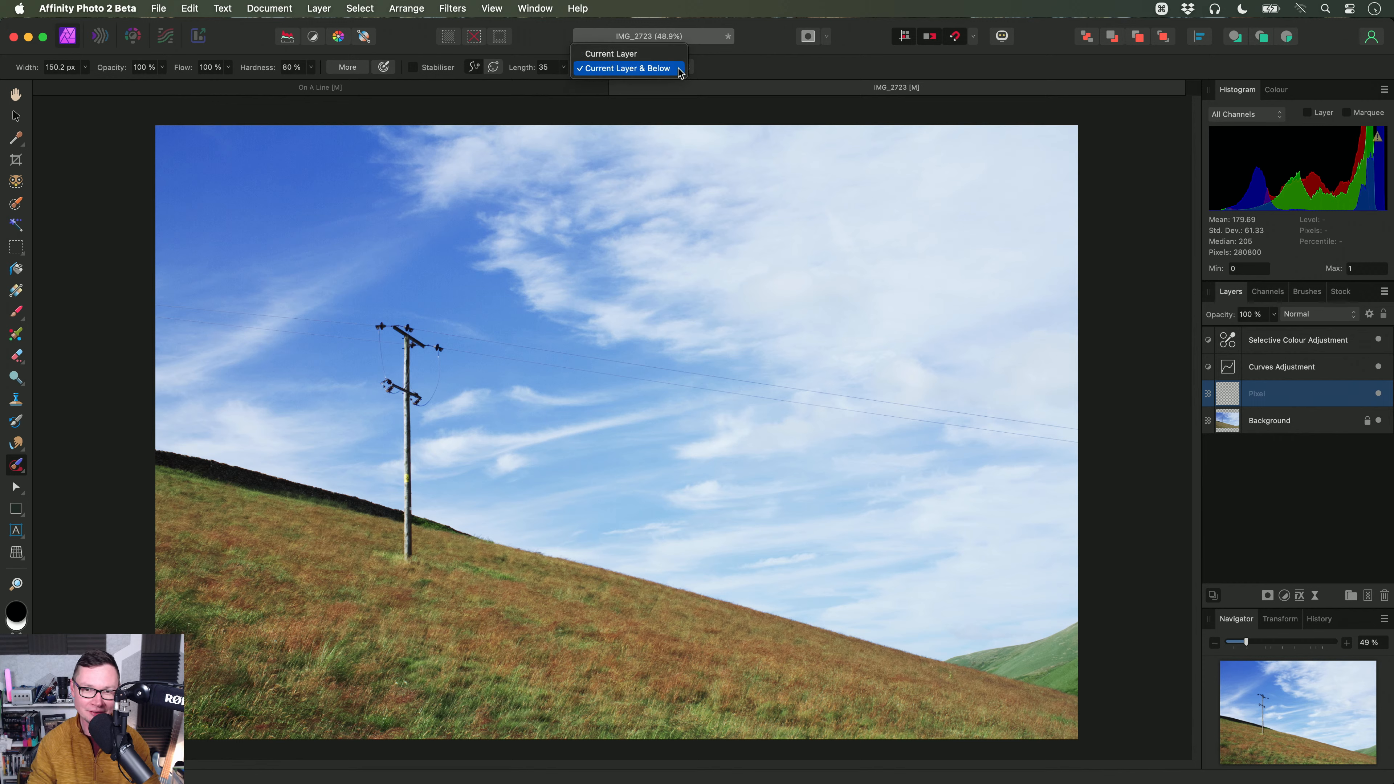
pyautogui.click(678, 66)
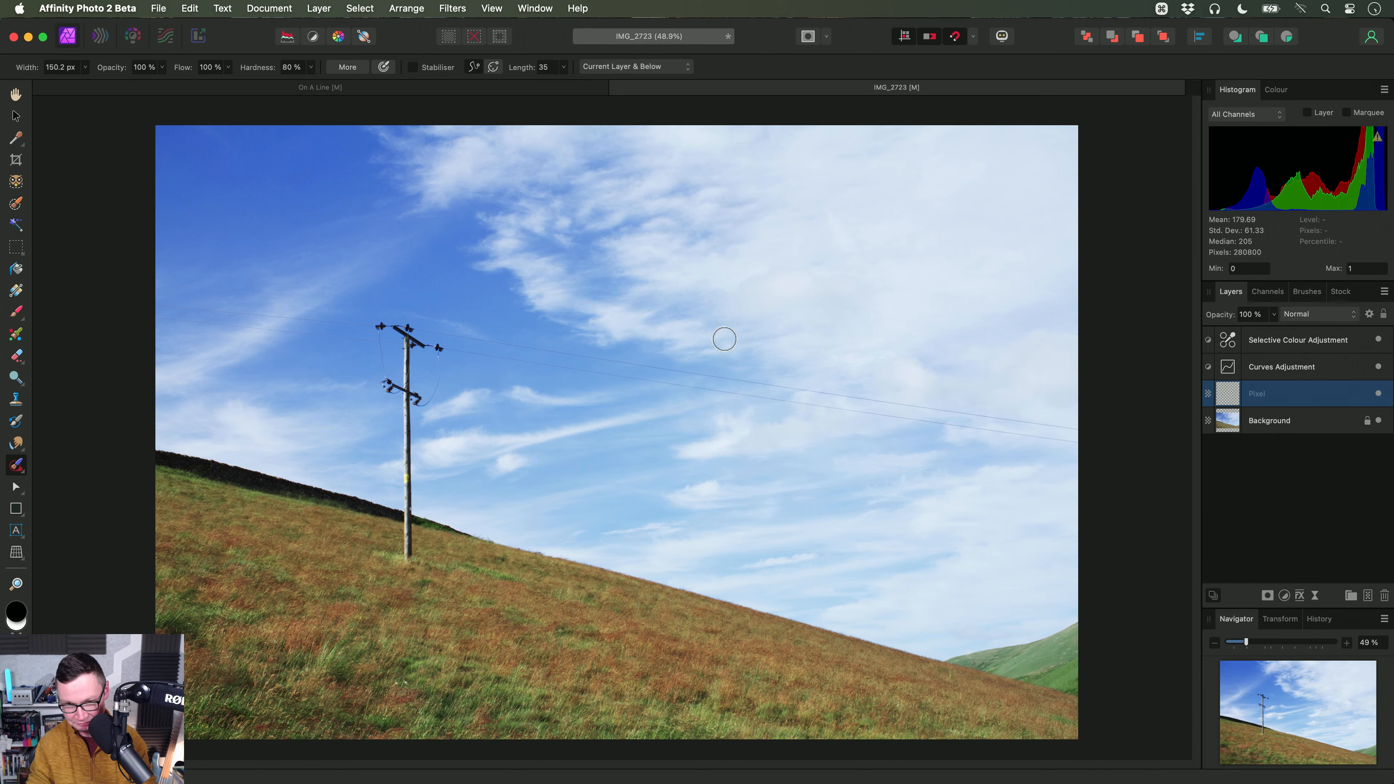
pyautogui.press('h')
# Step: Close both the IMG_2723 and On A Line documents in the beta without saving them
pyautogui.press('cmd+w')
pyautogui.click(706, 325)
pyautogui.press('cmd+w')
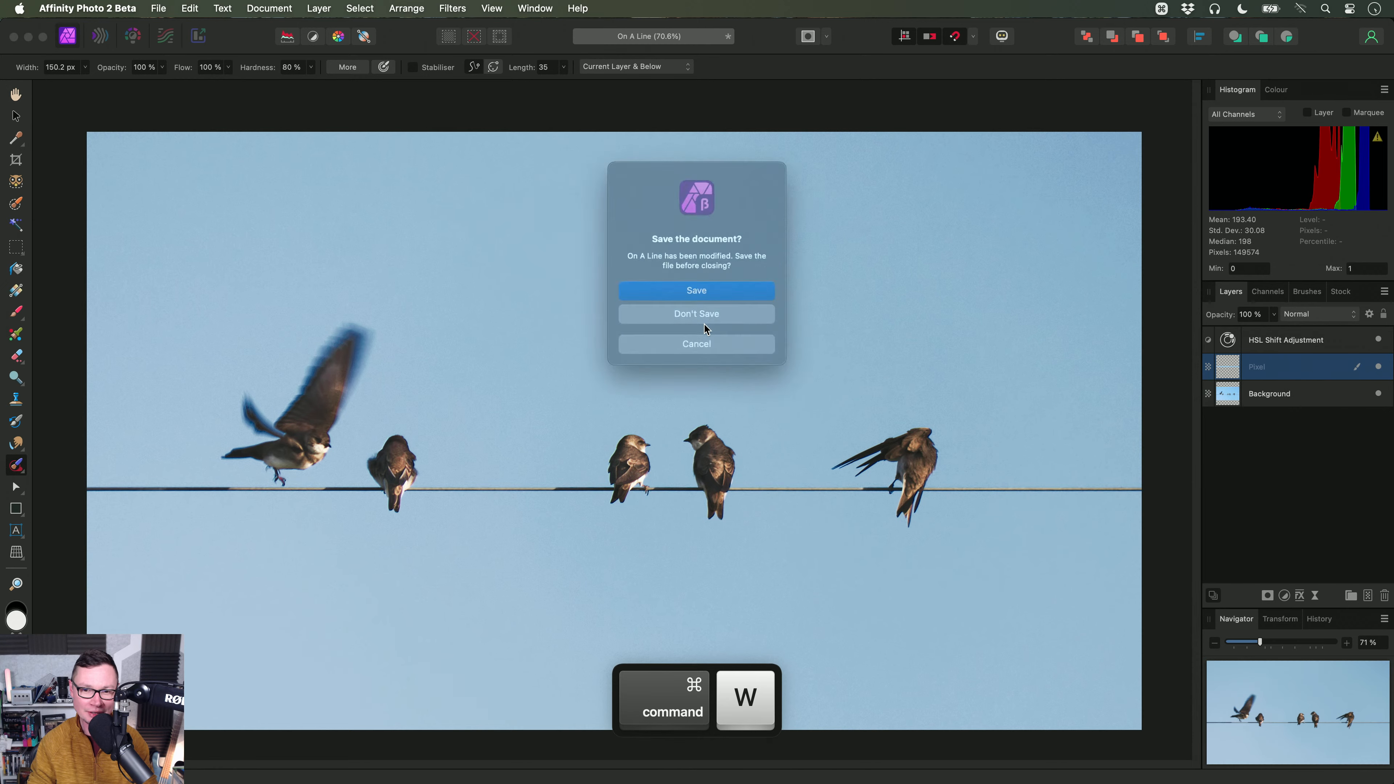
pyautogui.click(706, 320)
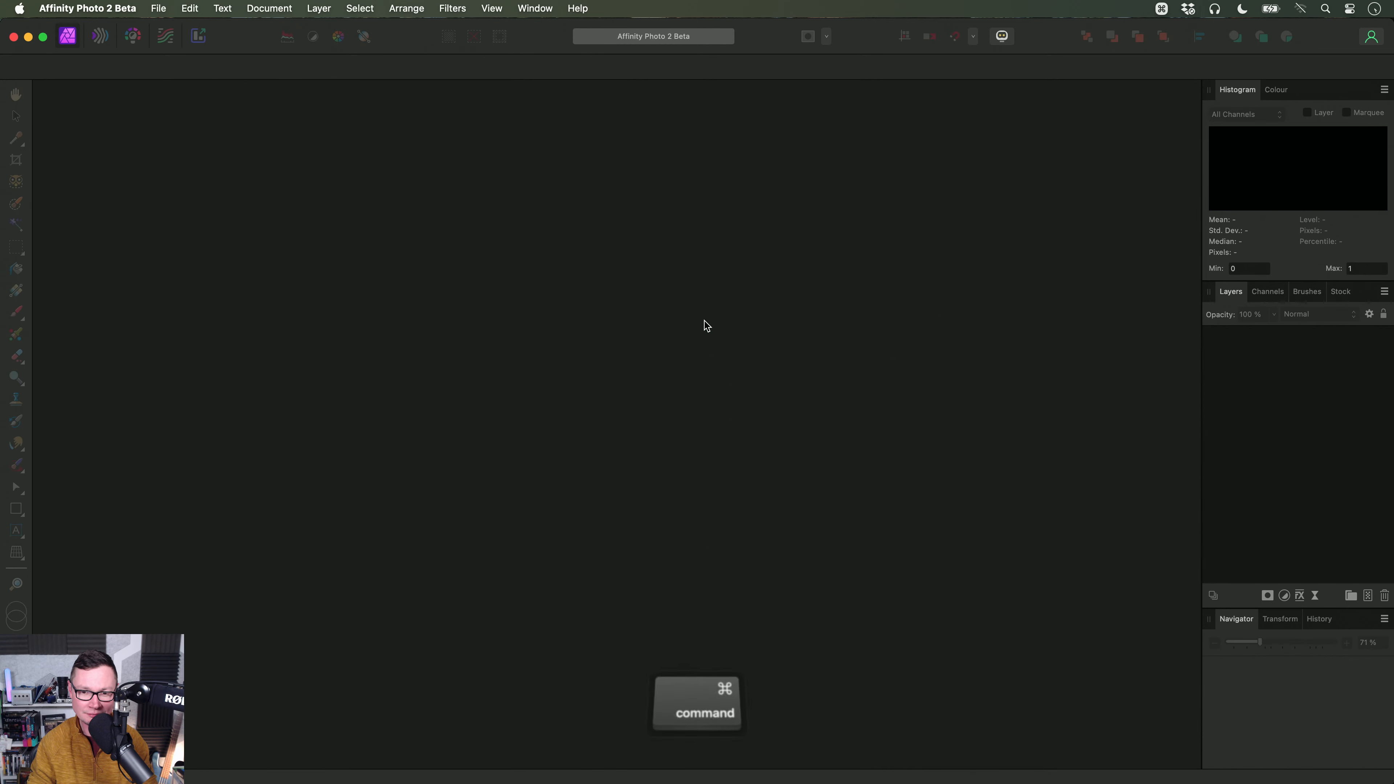
# Step: Load Moonfall.afphoto from Finder into the release version of Affinity Photo 2
pyautogui.press('super+Tab')
pyautogui.click(410, 173)
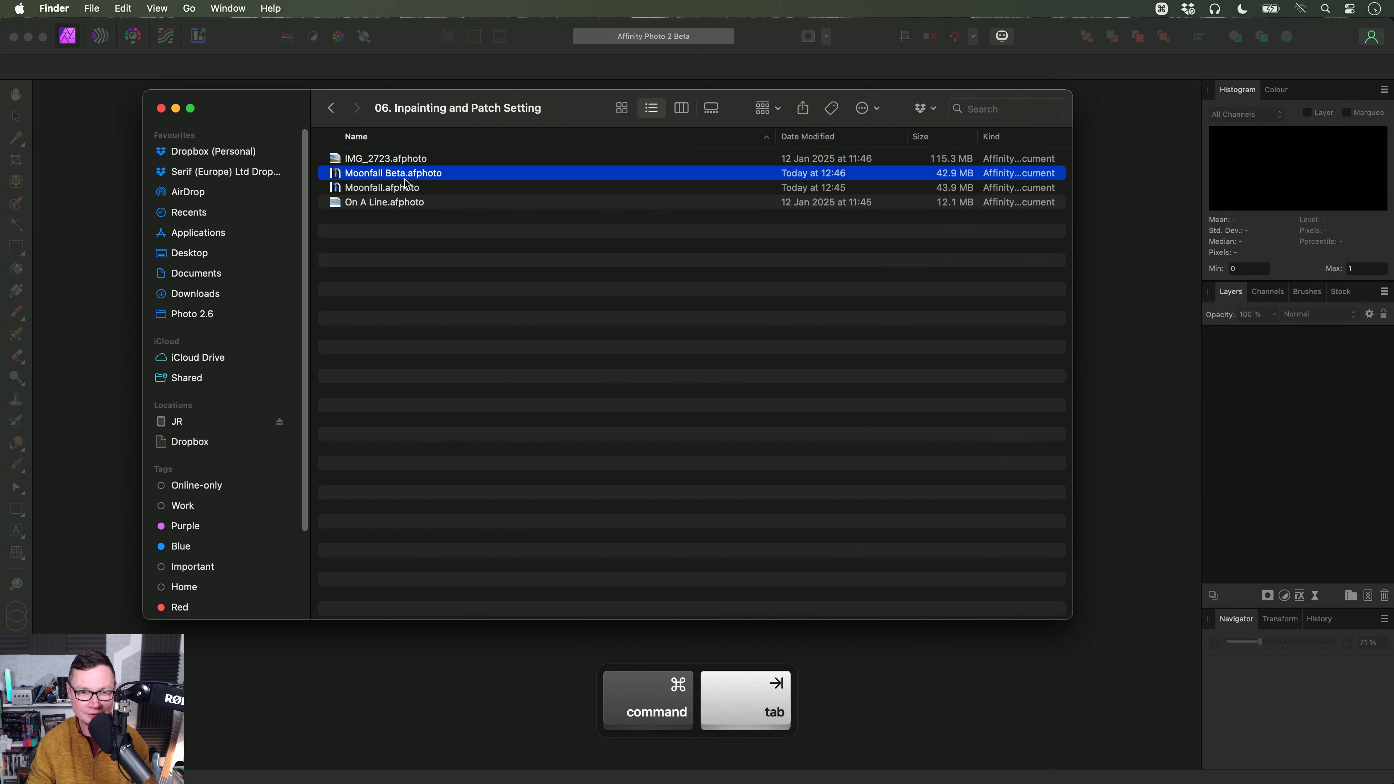
pyautogui.moveTo(384, 187); pyautogui.dragTo(723, 359)
pyautogui.press('super+Tab')
pyautogui.press('super+Tab')
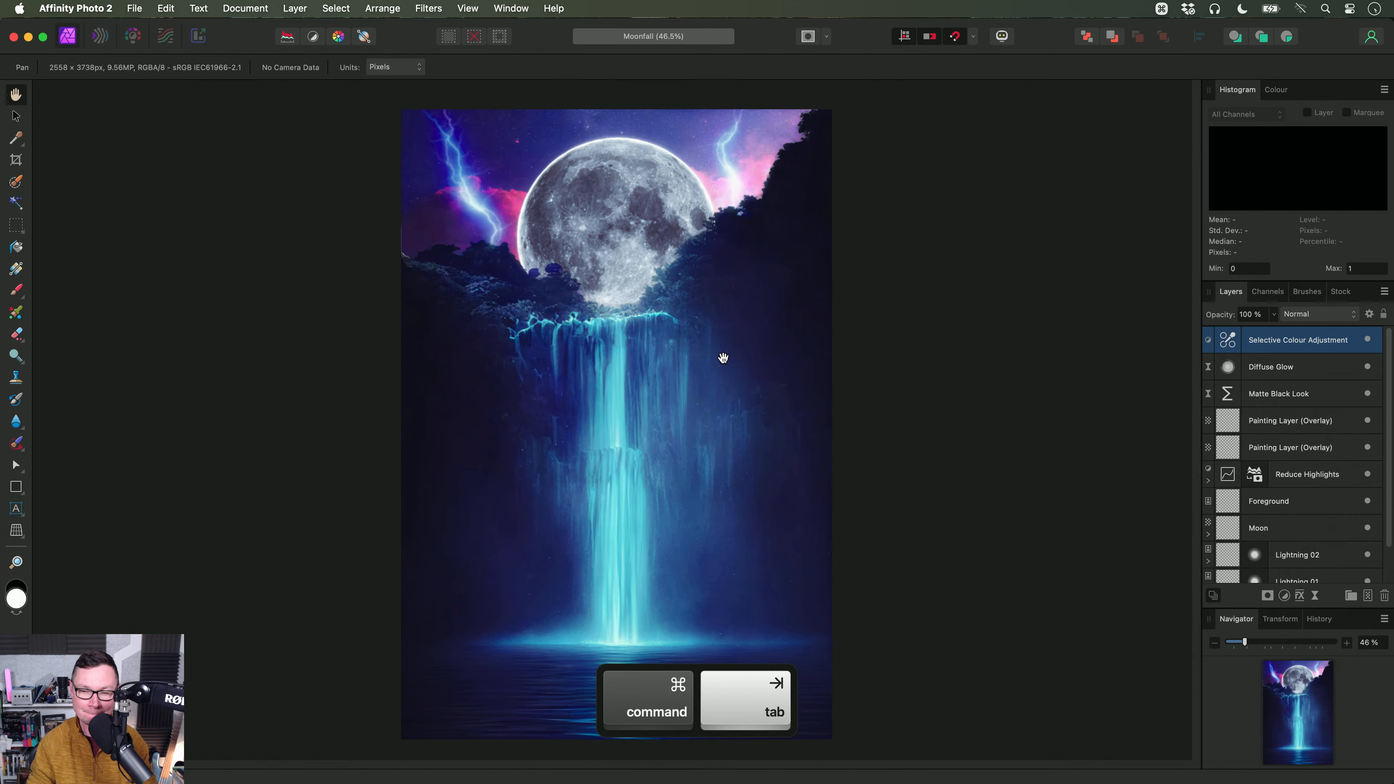
# Step: Select the Foreground layer in Moonfall, focusing on the bright specks beside the middle of the waterfall
pyautogui.scroll(-2, 1316, 479)
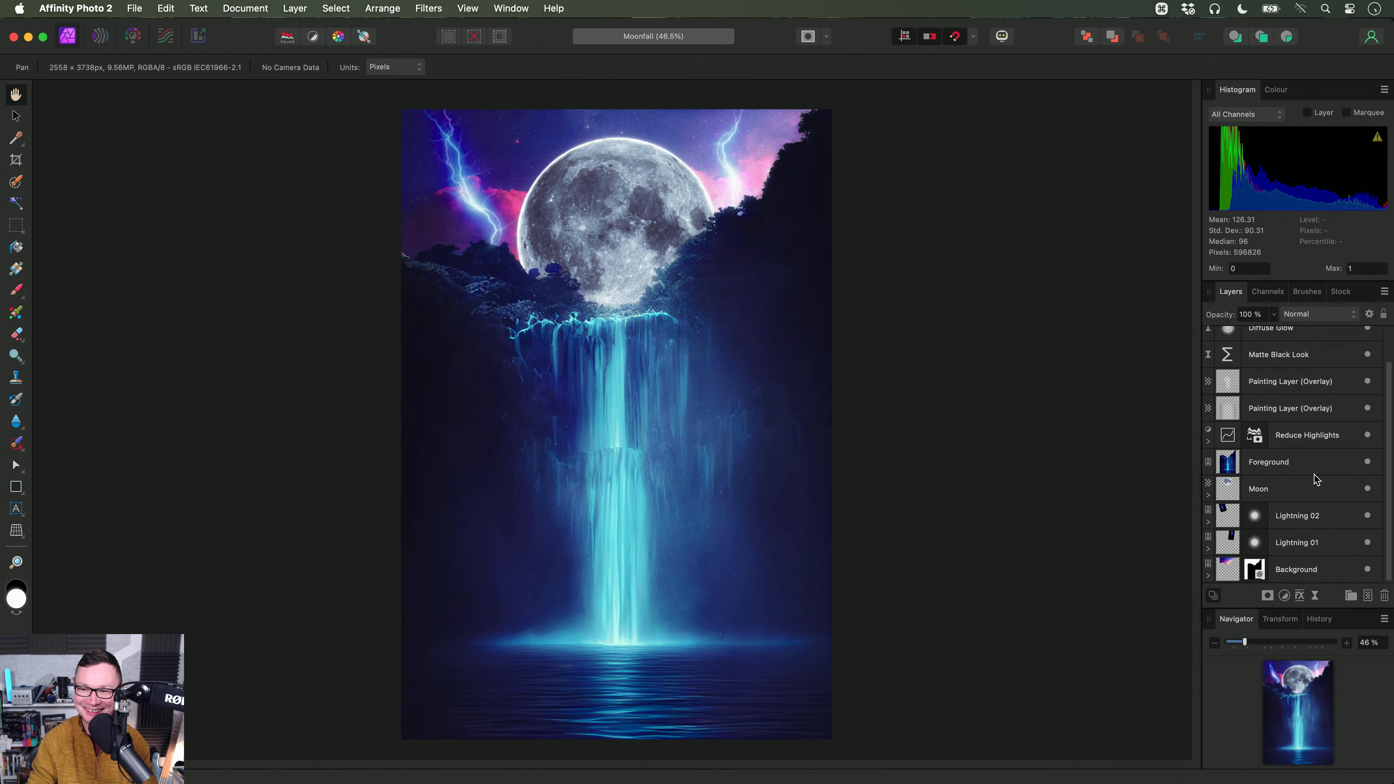
pyautogui.click(1287, 464)
pyautogui.scroll(5, 620, 478)
pyautogui.scroll(10, 652, 460)
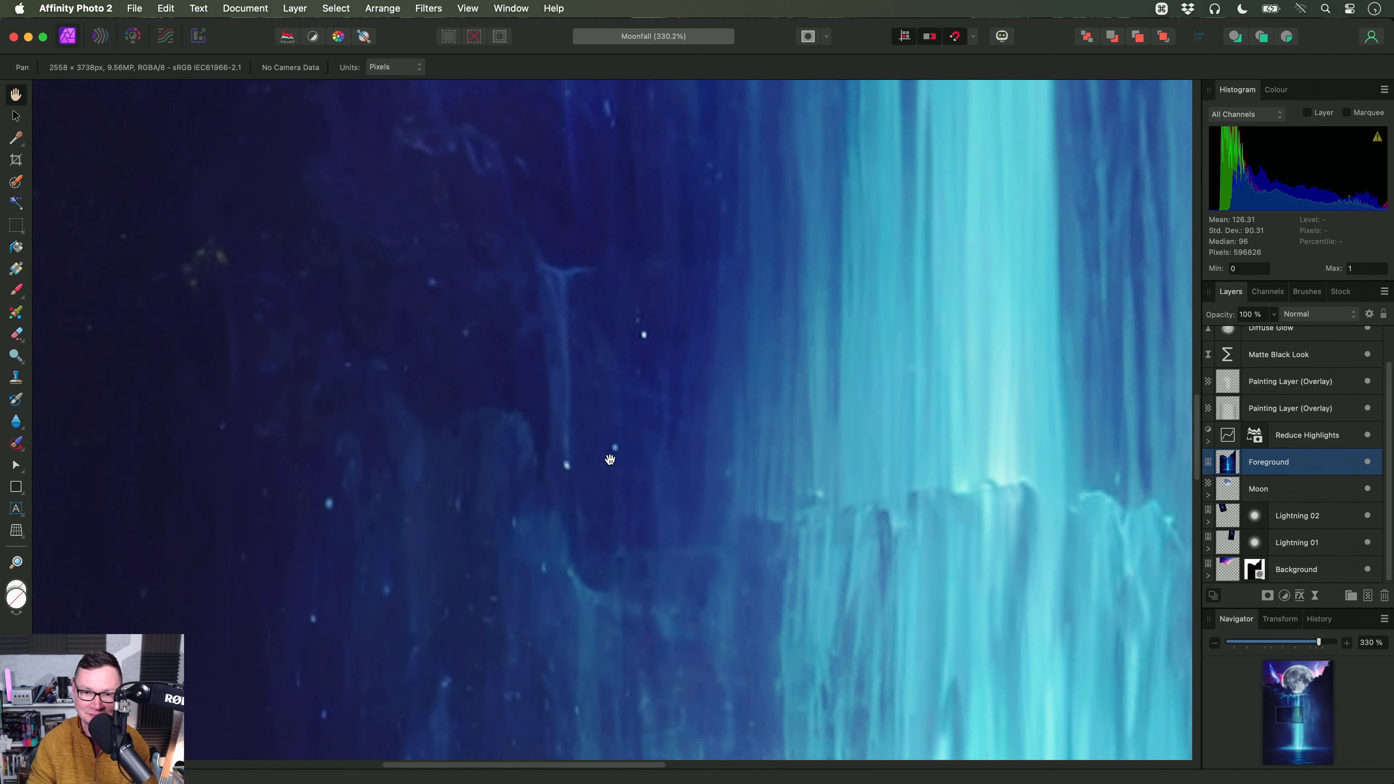
# Step: Try to inpaint the bright speck beside the waterfall on the Foreground layer with a 29.4 px brush, and undo the stroke
pyautogui.click(16, 443)
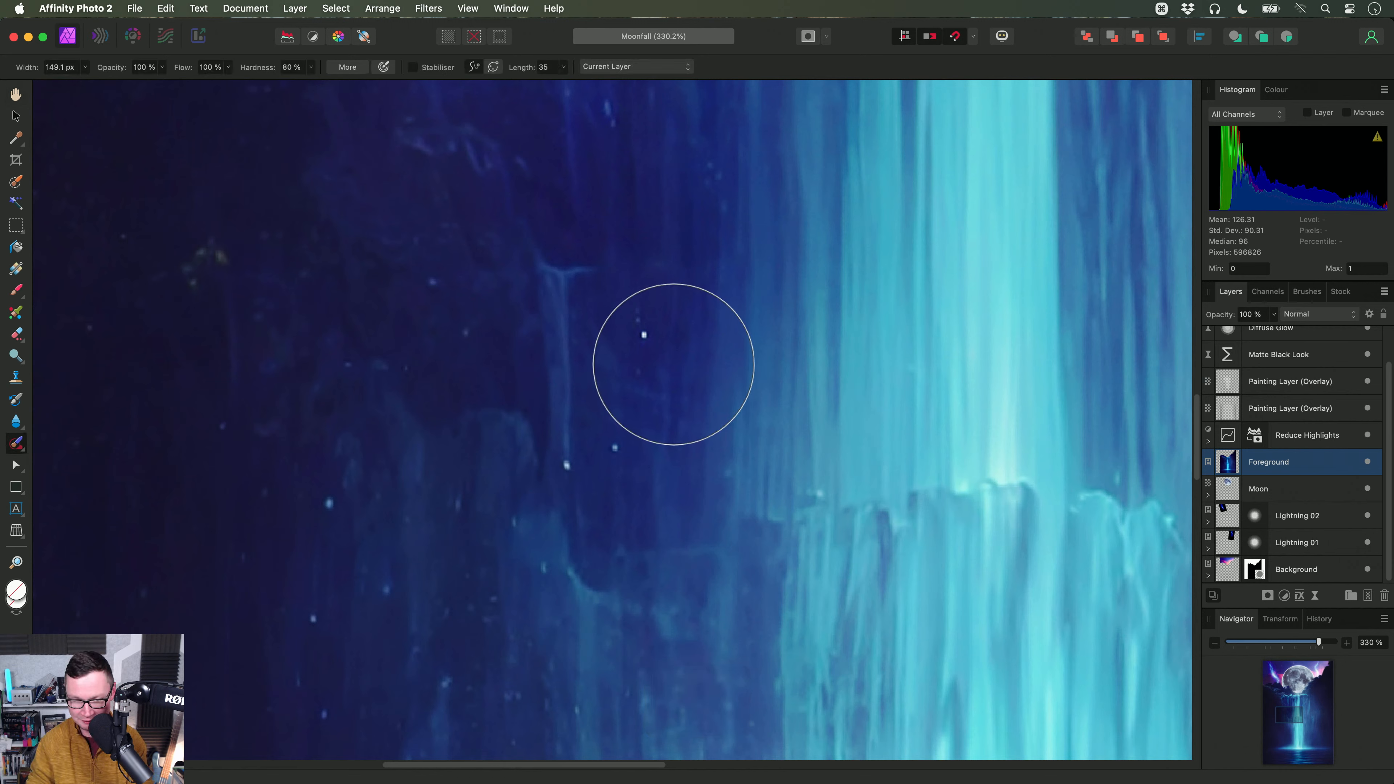
pyautogui.press('[')
pyautogui.click(646, 335)
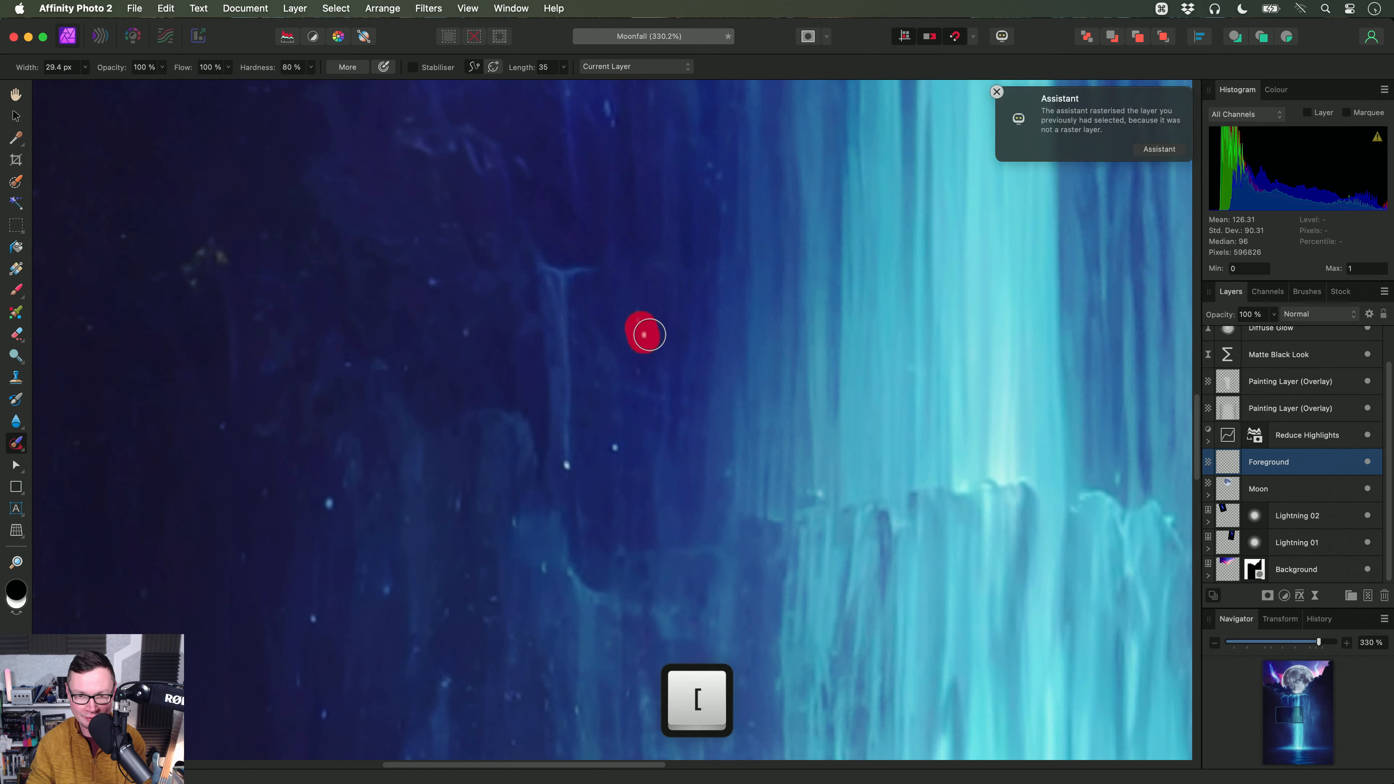
pyautogui.press('[')
pyautogui.press('[')
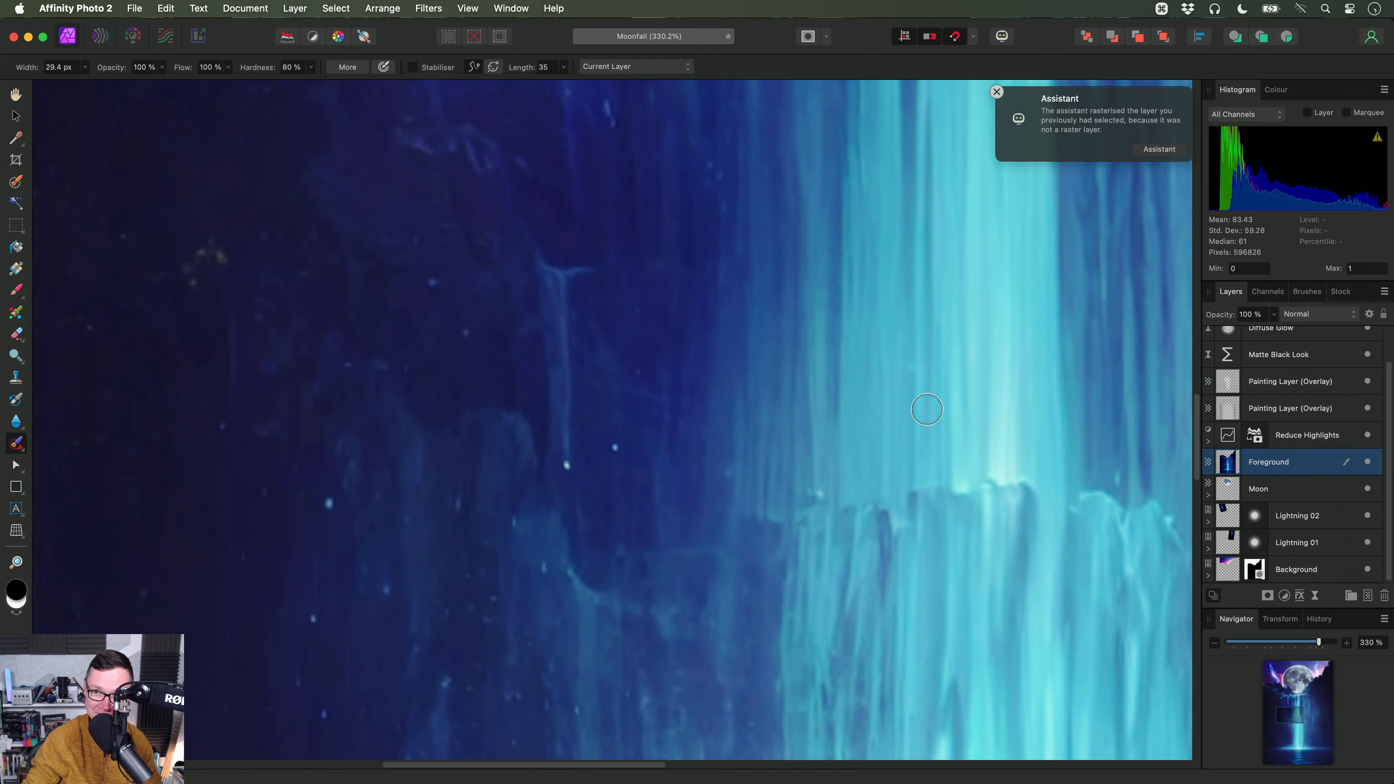
pyautogui.press('super+z')
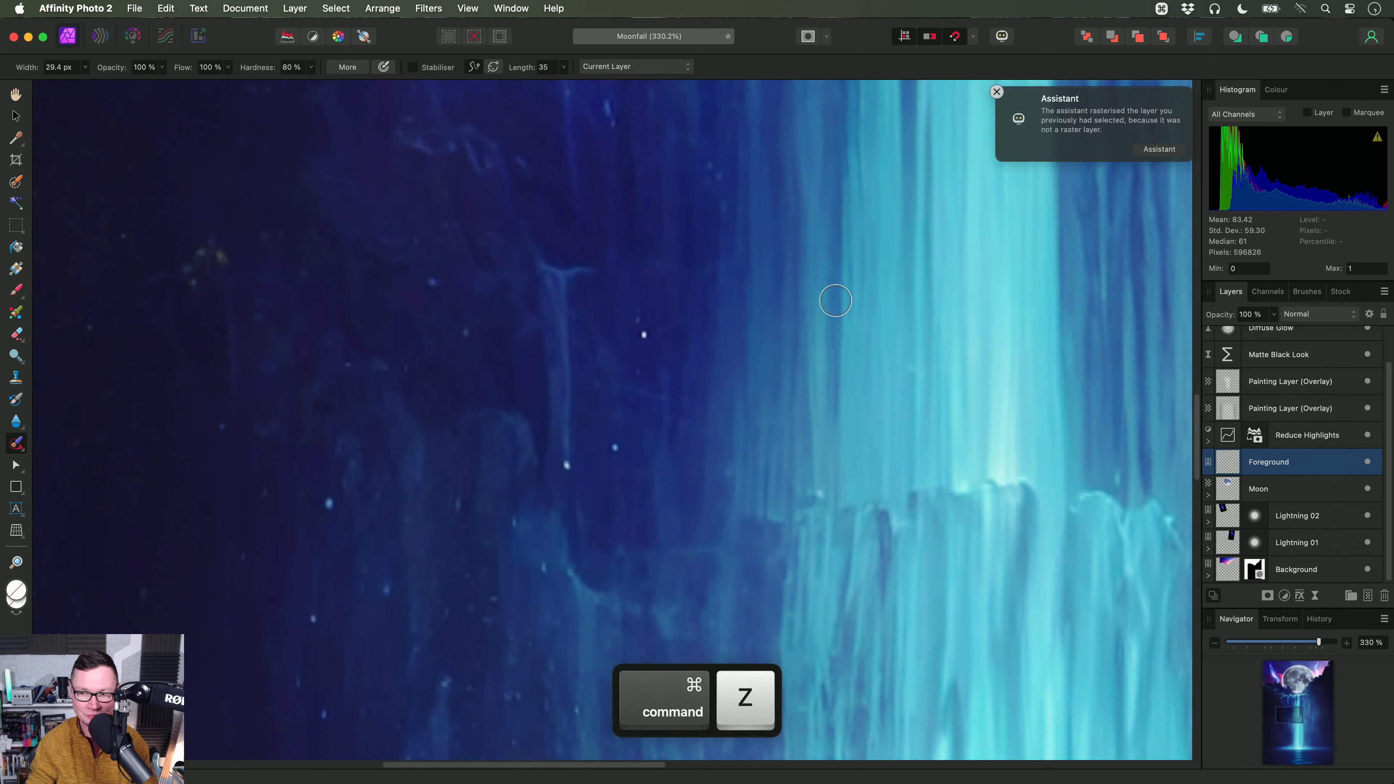
pyautogui.press('h')
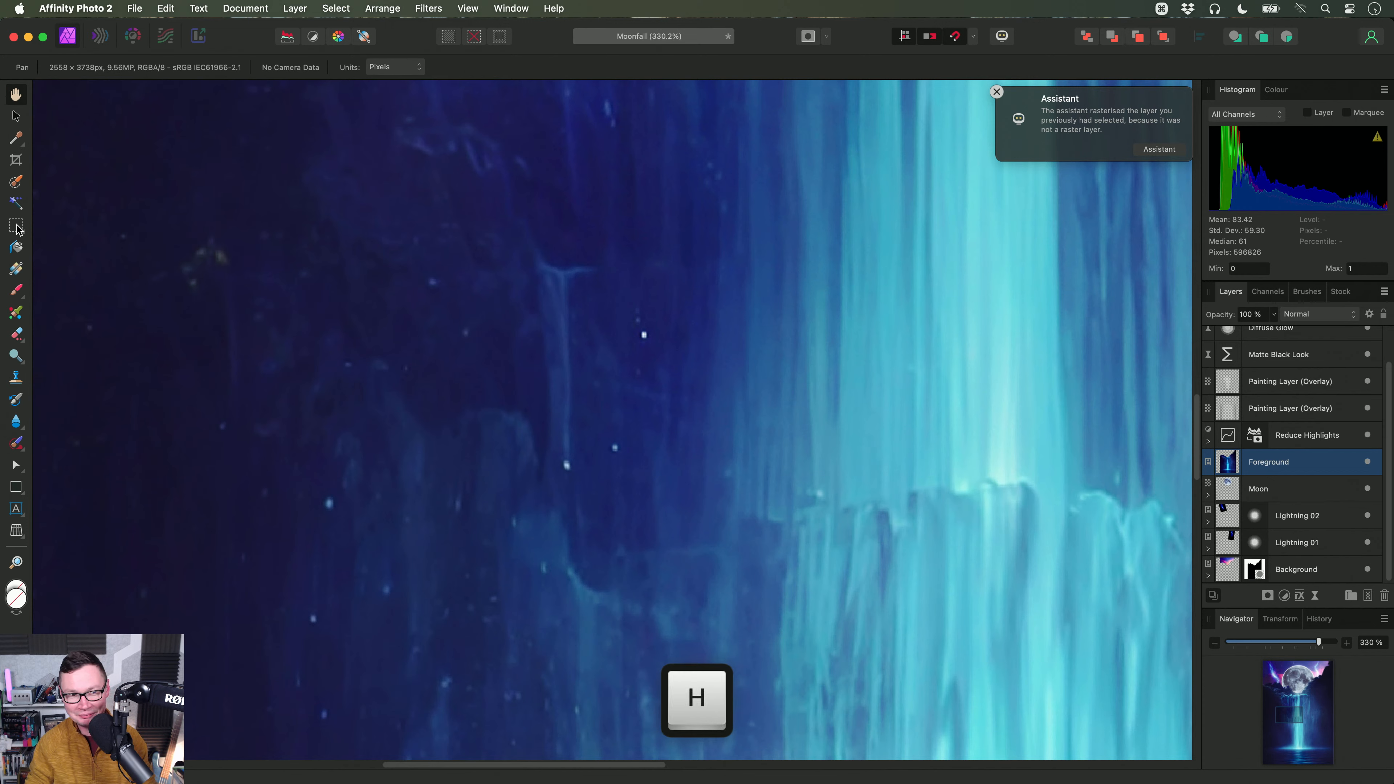
# Step: Draw an elliptical marquee selection around the bright speck to the left of the waterfall
pyautogui.moveTo(16, 228); pyautogui.dragTo(93, 243)
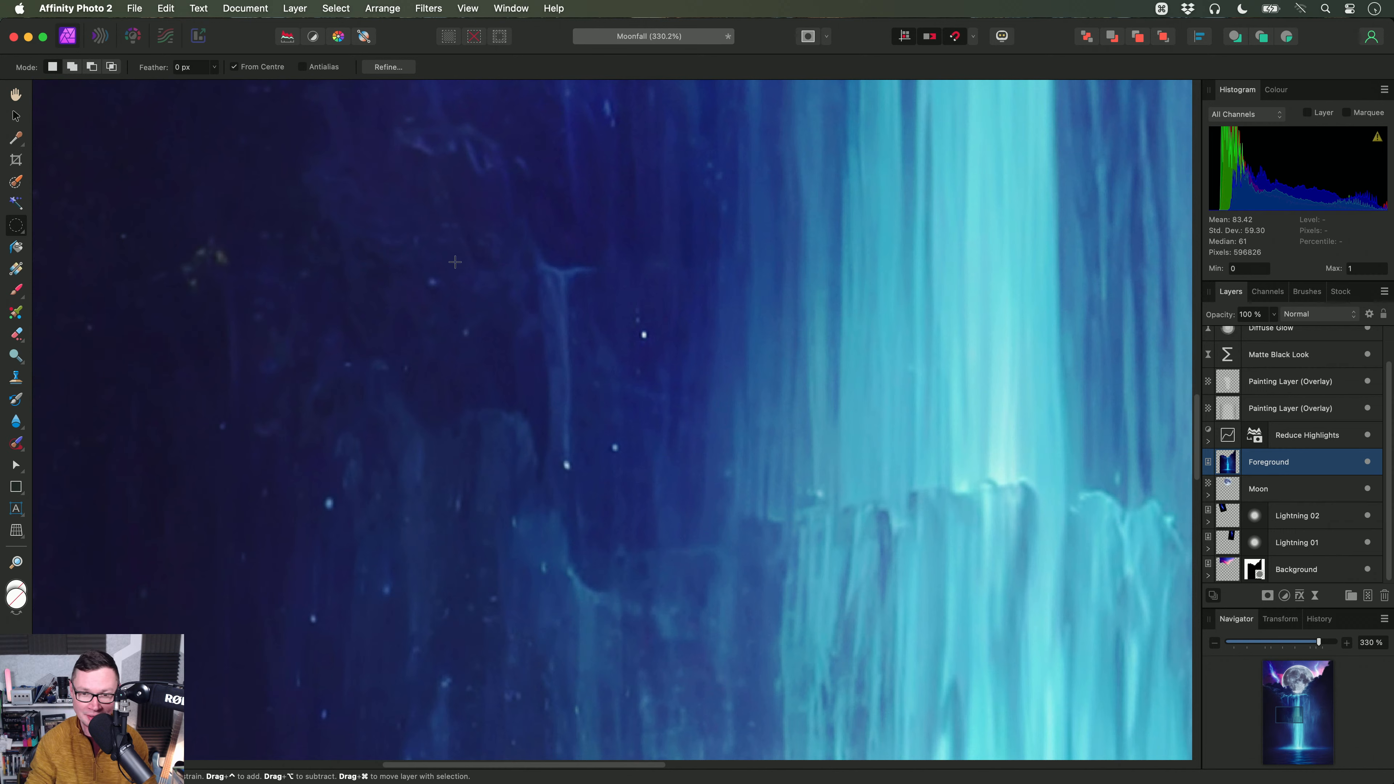
pyautogui.keyDown('alt'); pyautogui.scroll(3, 646, 343); pyautogui.keyUp('alt')
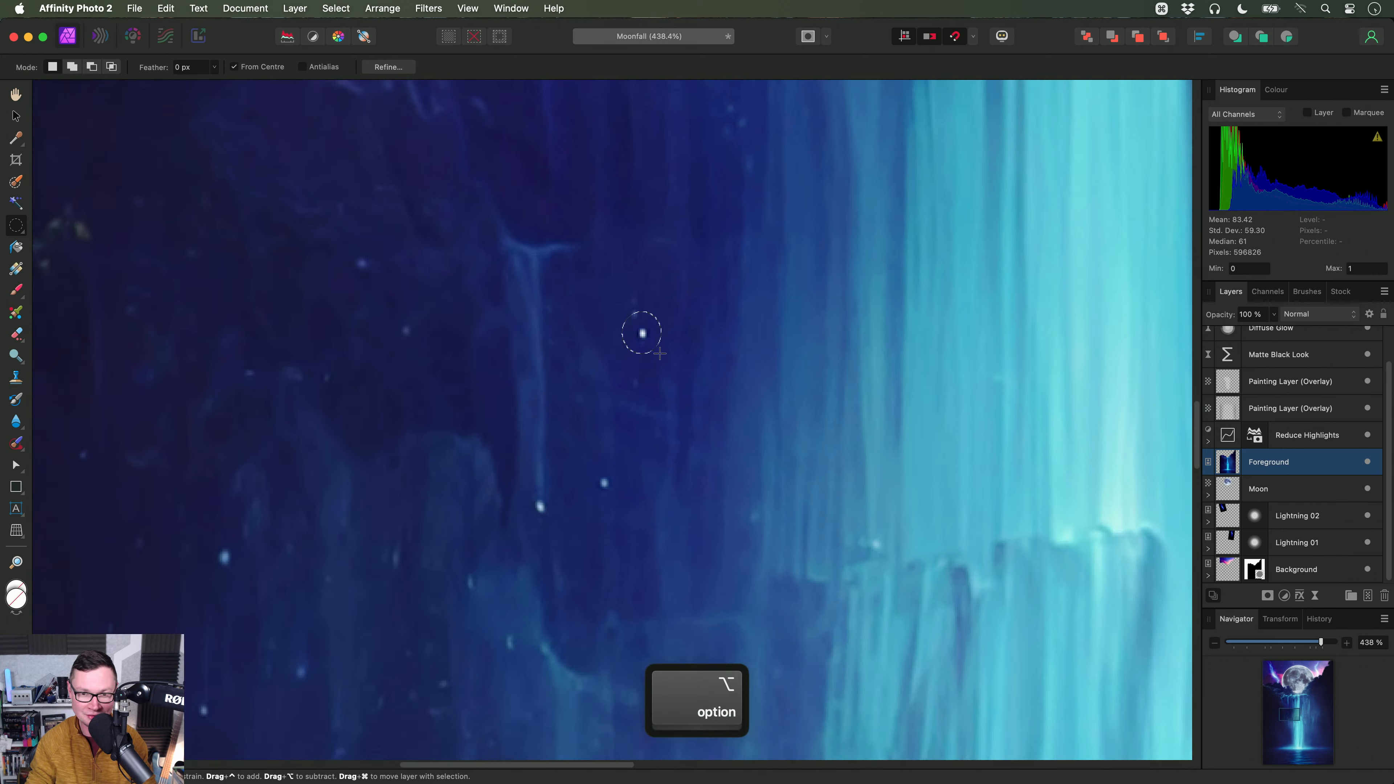
pyautogui.moveTo(669, 374); pyautogui.dragTo(645, 333)
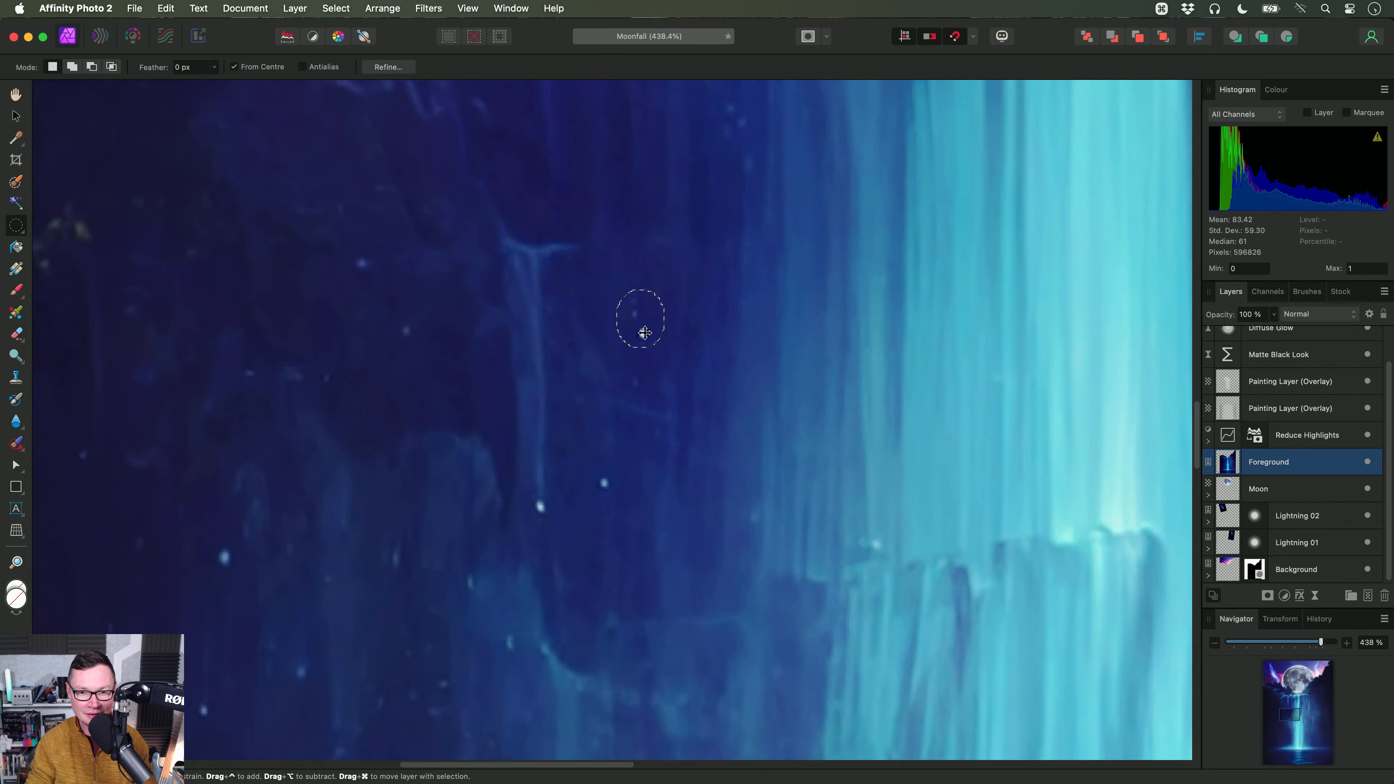
# Step: Add elliptical selections around four more bright specks in the dark area left of the waterfall
pyautogui.scroll(-2, 645, 421)
pyautogui.hscroll(-2, 645, 421)
pyautogui.moveTo(661, 442); pyautogui.dragTo(673, 462)
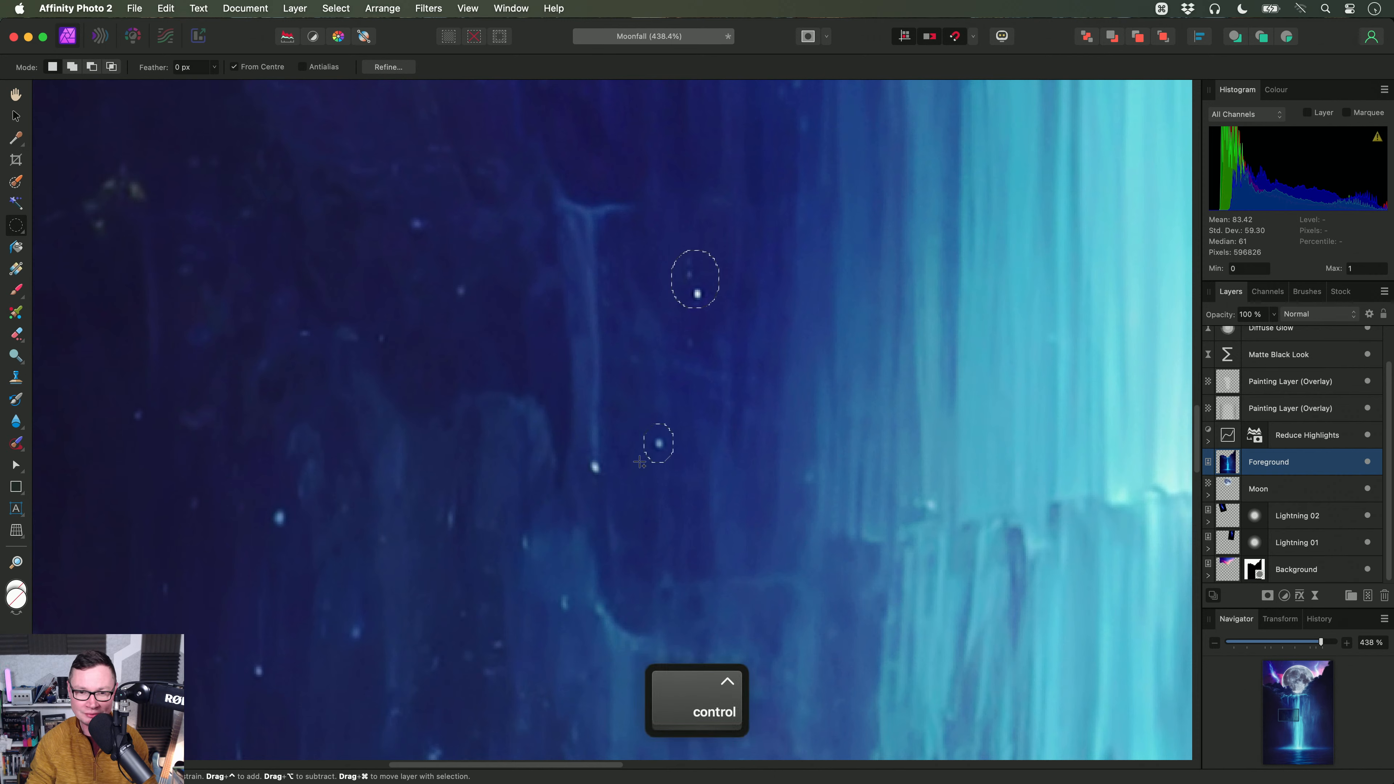
pyautogui.moveTo(588, 465); pyautogui.dragTo(611, 490)
pyautogui.hscroll(-5, 611, 491)
pyautogui.scroll(-2, 611, 491)
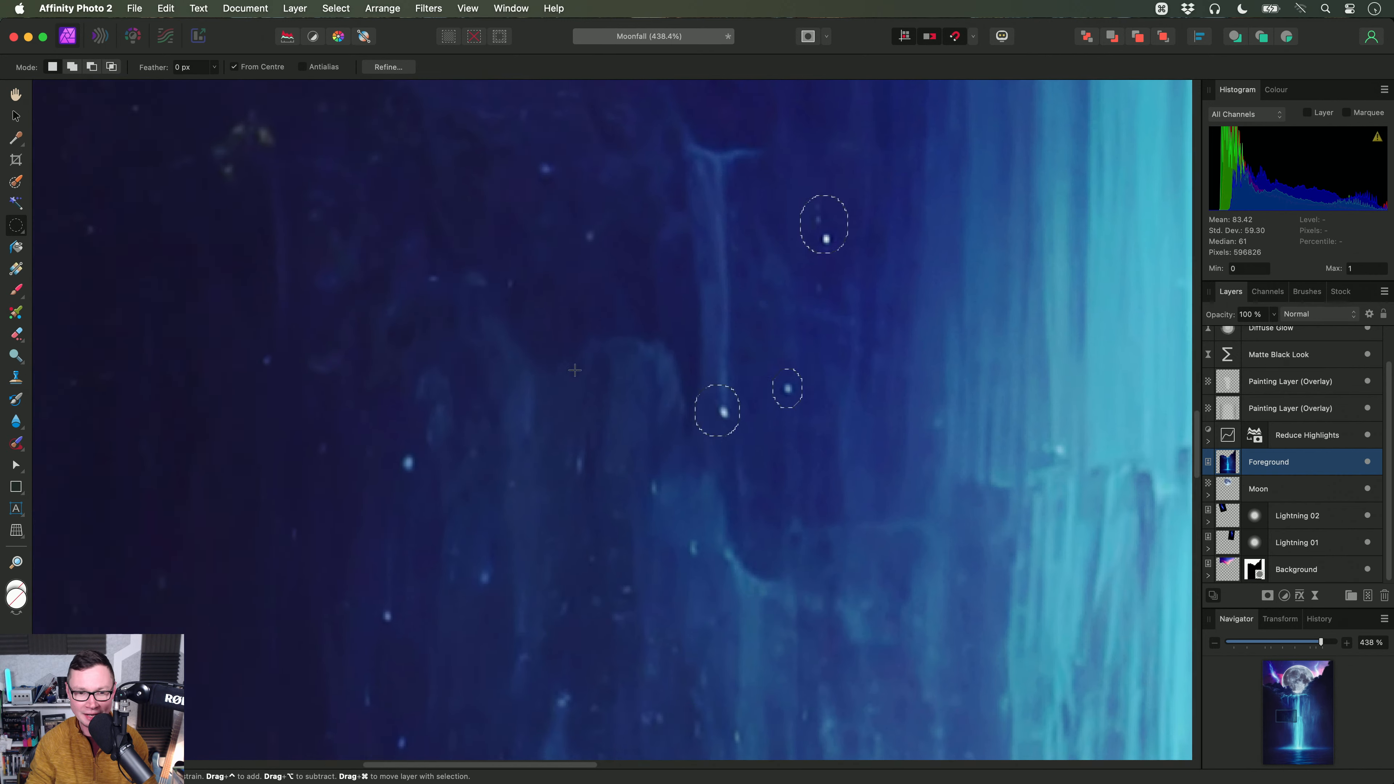
pyautogui.moveTo(441, 457); pyautogui.dragTo(479, 547)
pyautogui.scroll(-3, 463, 481)
pyautogui.hscroll(-1, 463, 481)
# Step: Add a small elliptical selection around the bright speck to the right of the waterfall
pyautogui.scroll(-5, 592, 543)
pyautogui.hscroll(15, 633, 383)
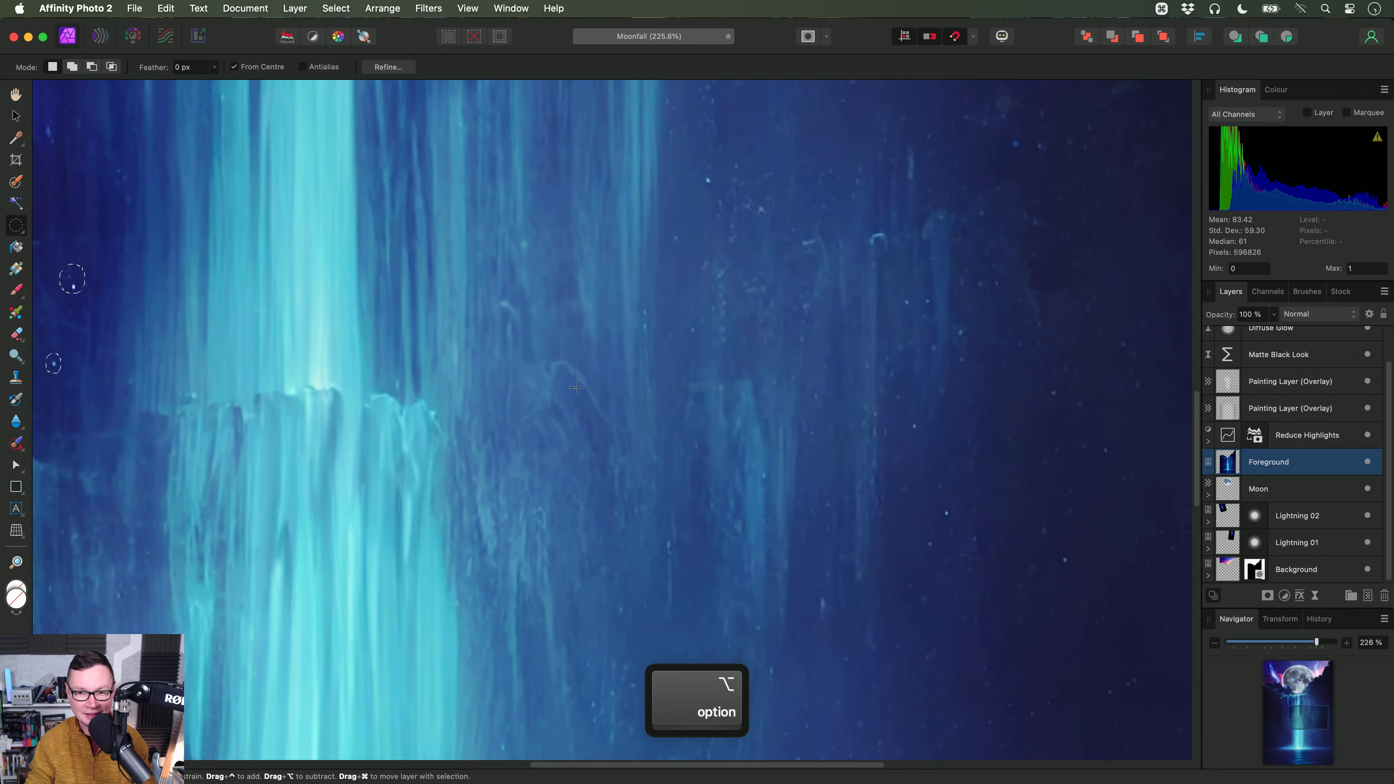
pyautogui.scroll(5, 633, 384)
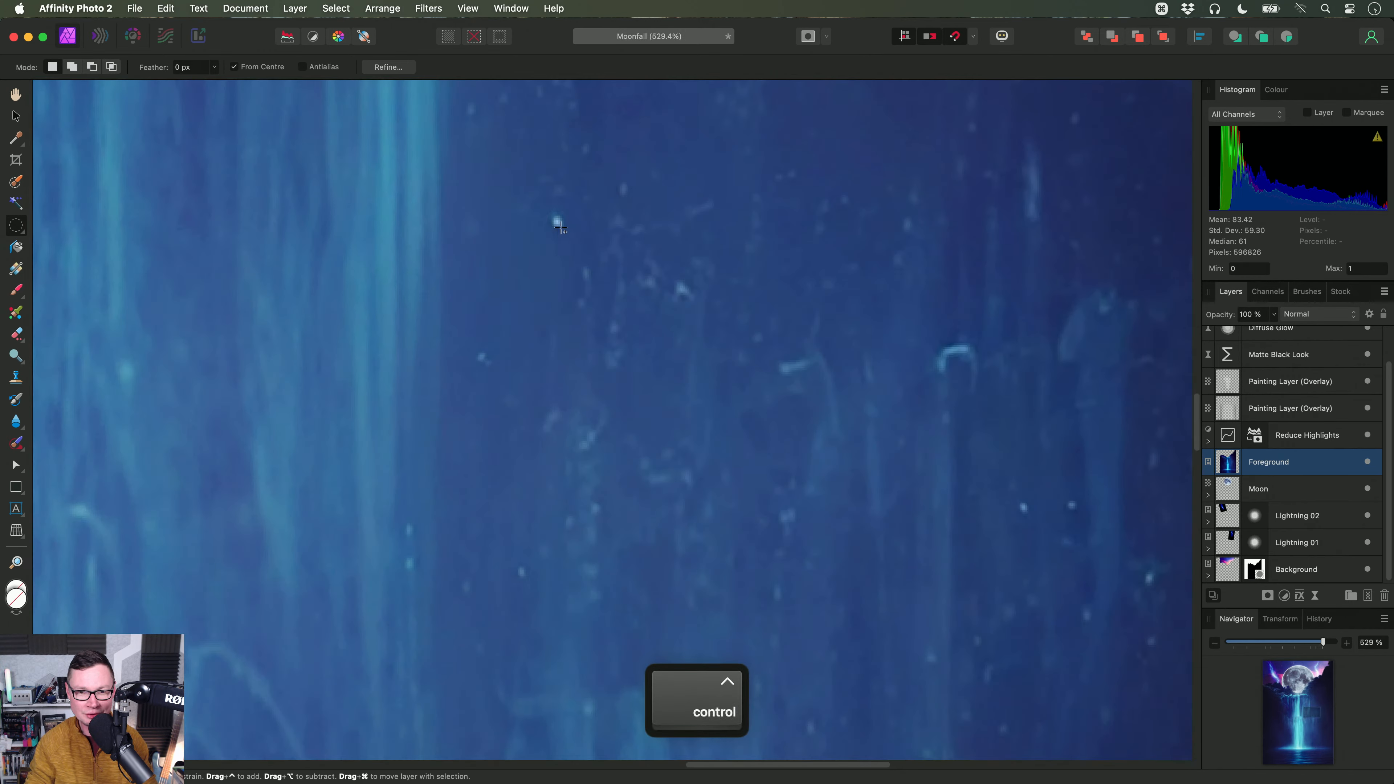
pyautogui.scroll(-5, 604, 319)
pyautogui.hscroll(-15, 604, 384)
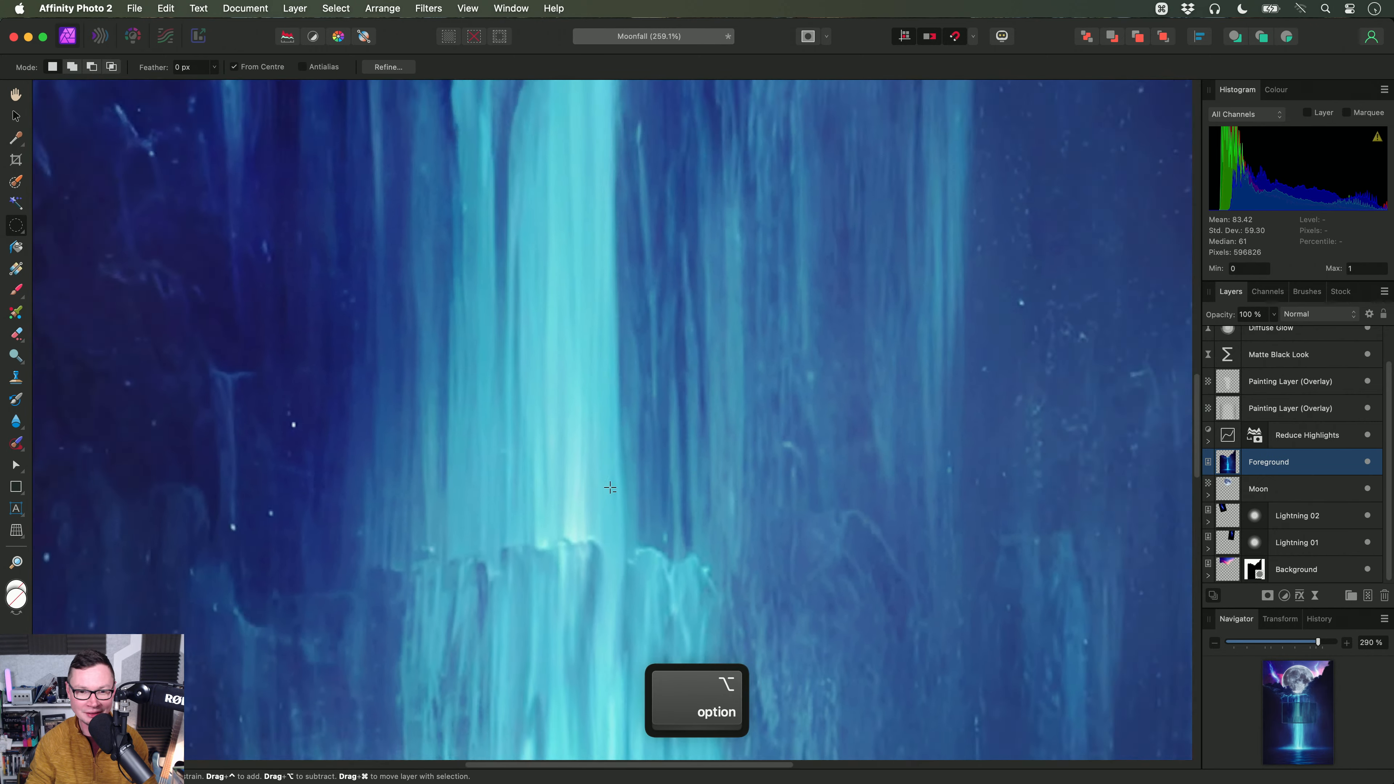
pyautogui.scroll(-2, 529, 428)
pyautogui.hscroll(-2, 529, 428)
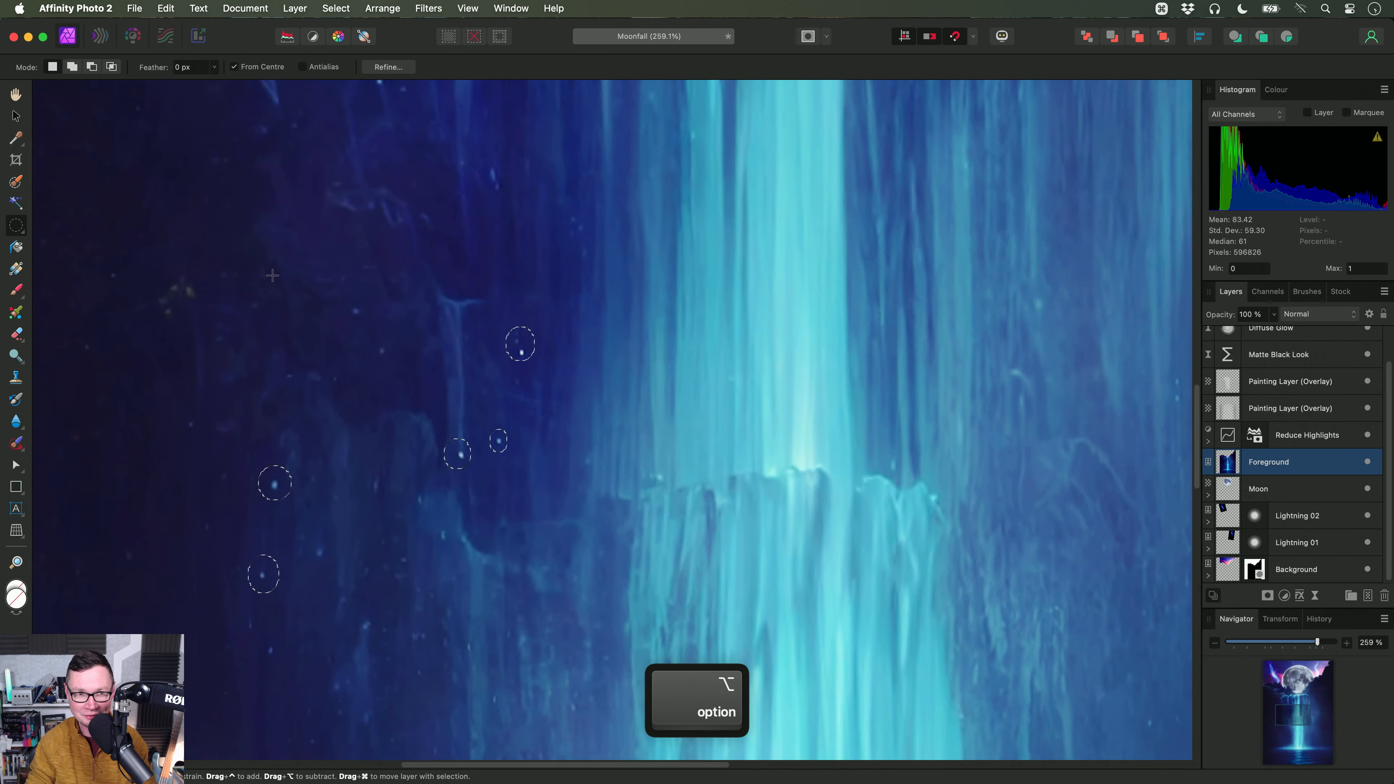
# Step: Try to inpaint the selected specks on the Foreground layer, and undo the removal of that layer
pyautogui.click(166, 8)
pyautogui.click(234, 278)
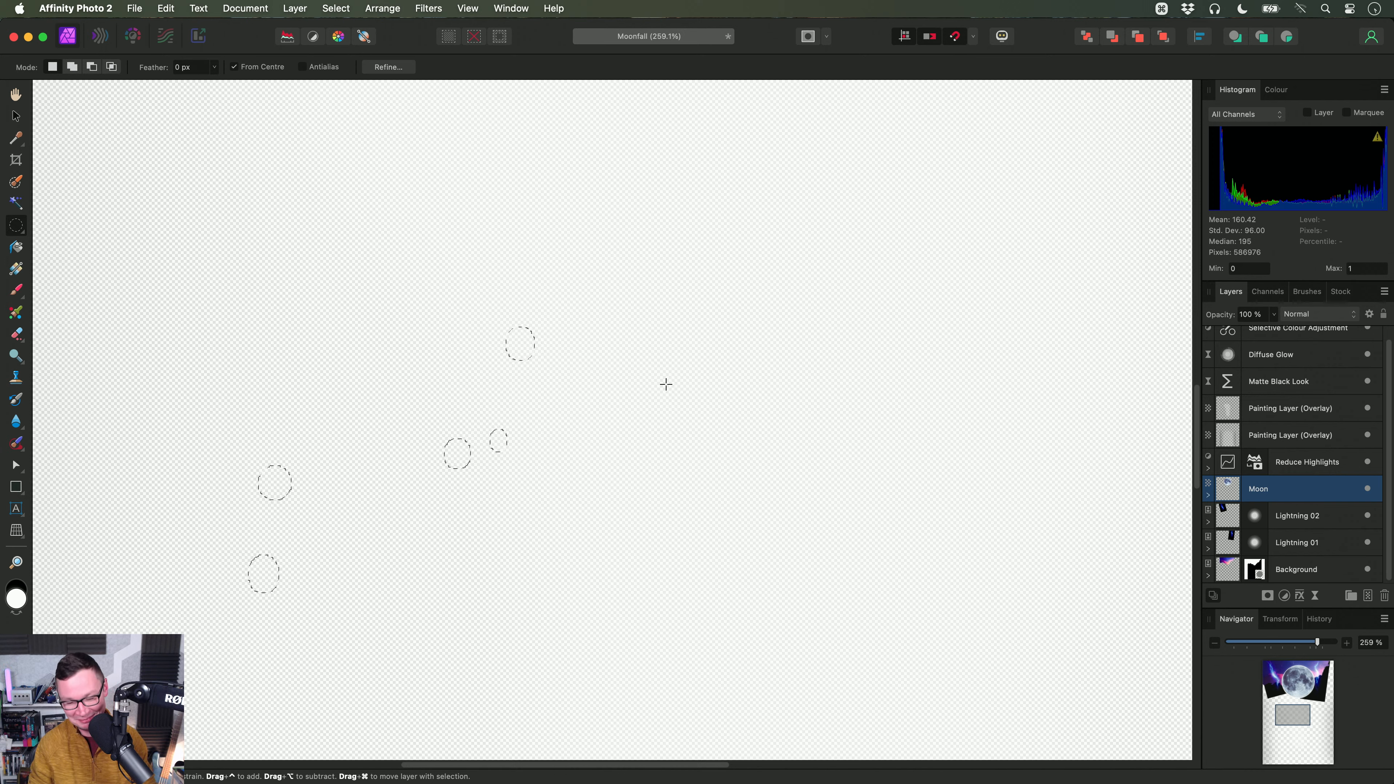
pyautogui.press('super+0')
pyautogui.press('super+z')
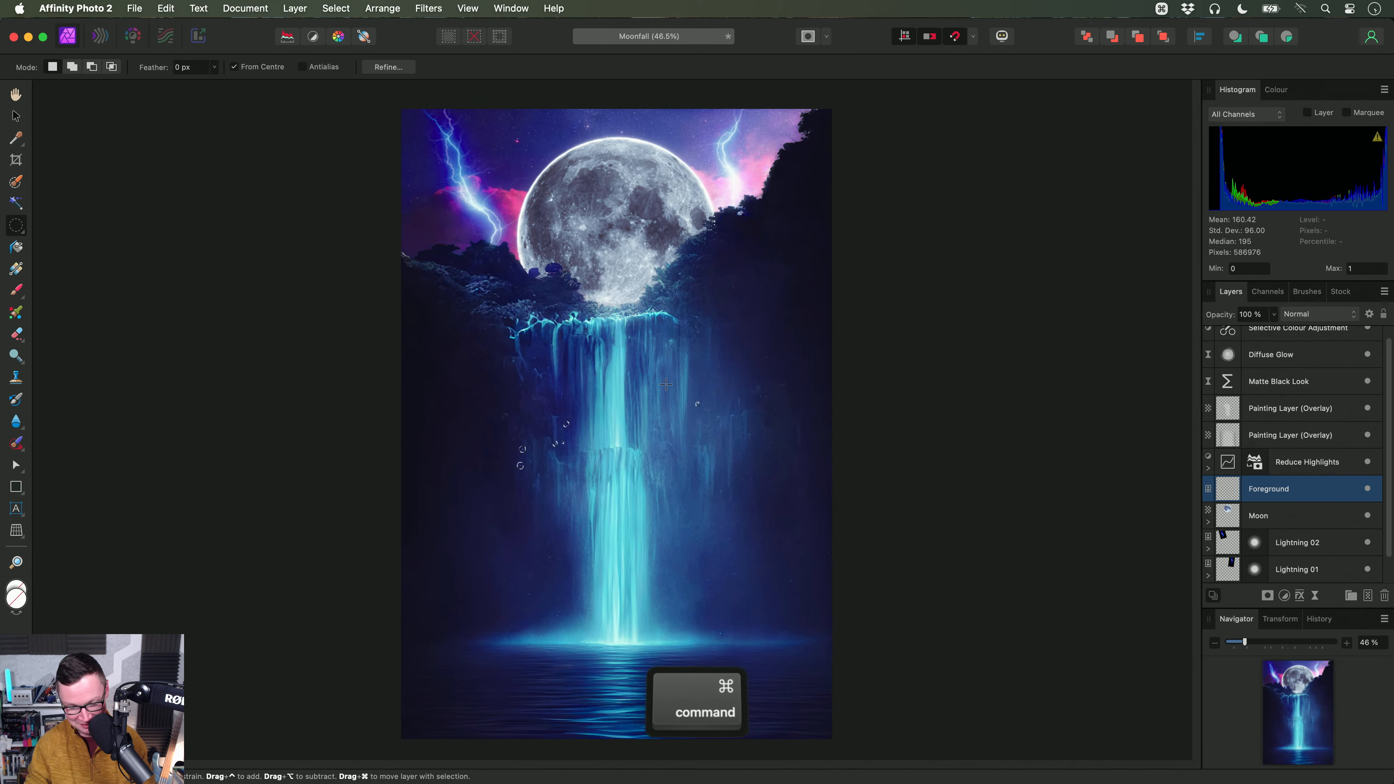
pyautogui.press('h')
# Step: Load Moonfall Beta.afphoto from Finder into Affinity Photo 2 Beta
pyautogui.press('super+Tab')
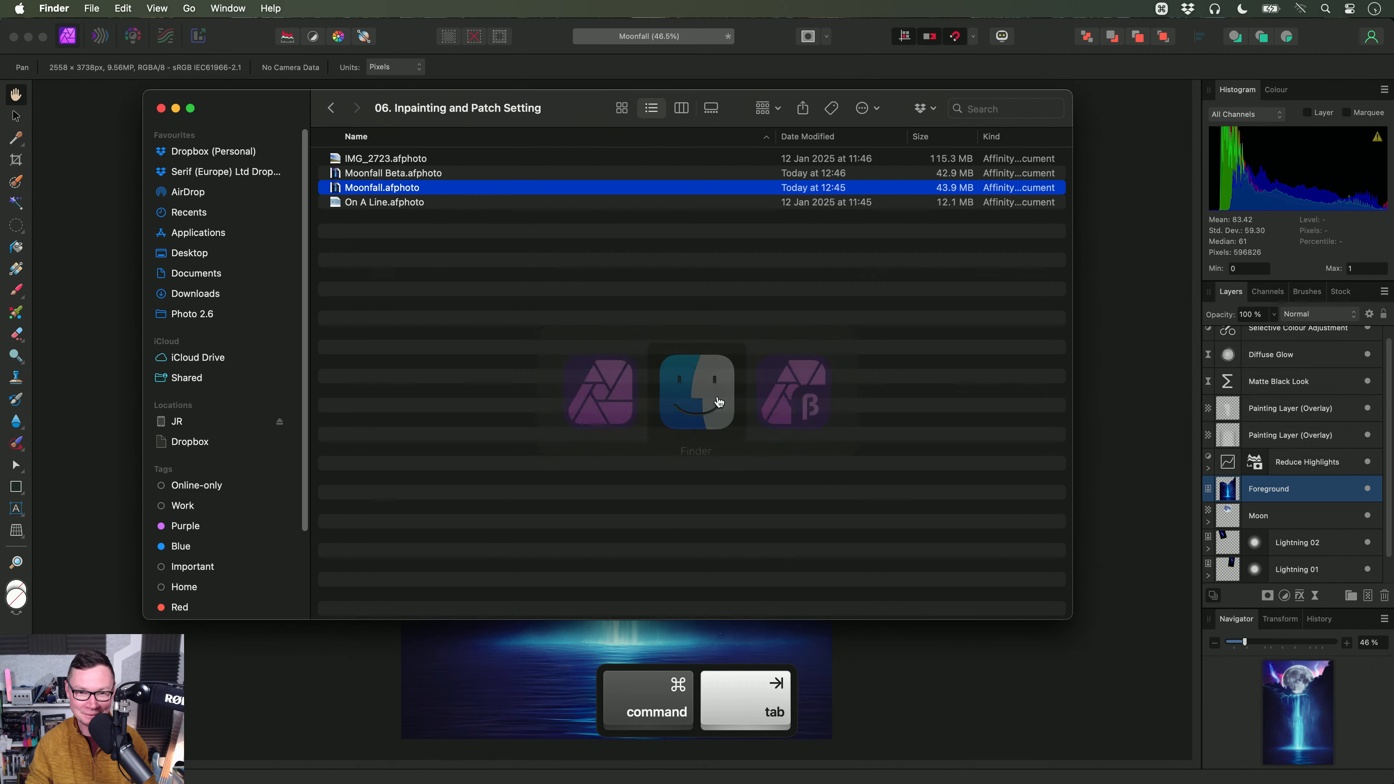
pyautogui.moveTo(407, 175); pyautogui.dragTo(807, 390)
pyautogui.press('super+Tab')
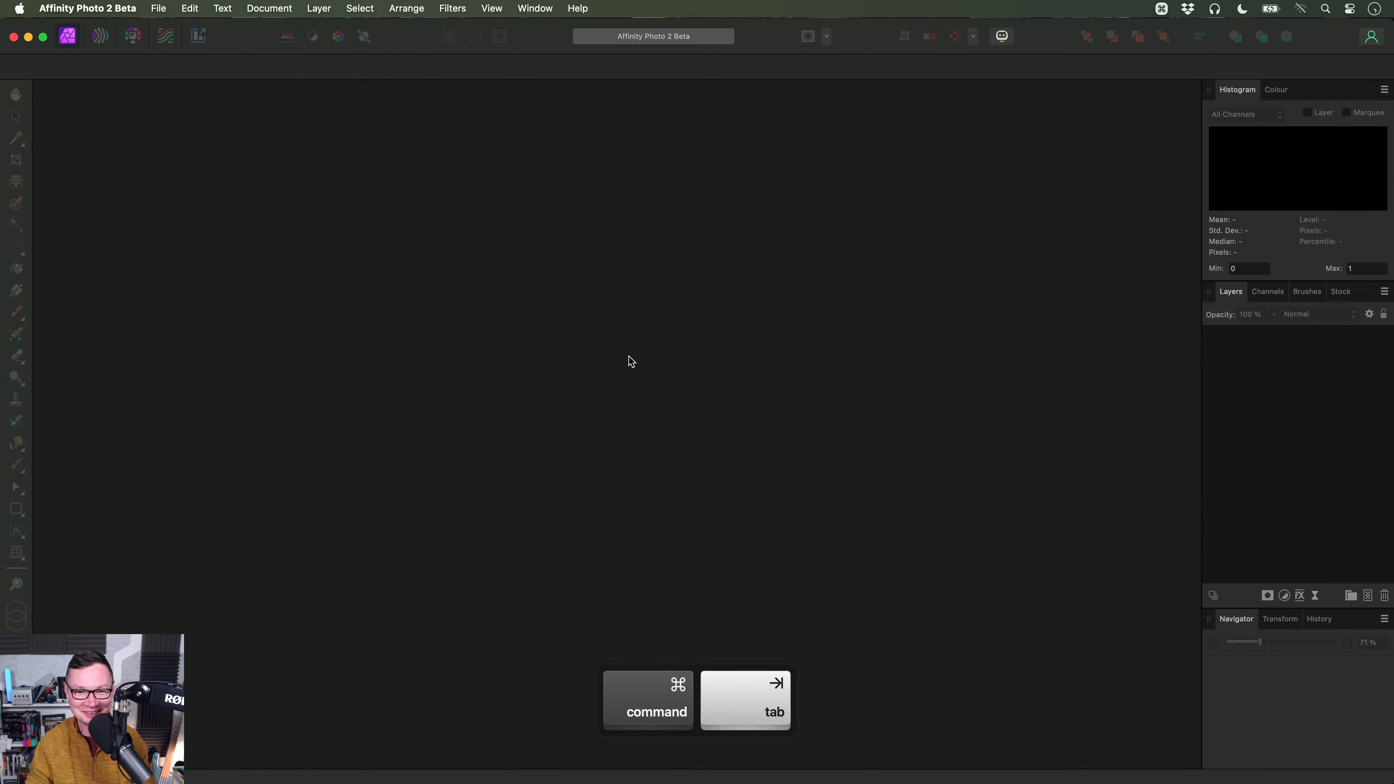
pyautogui.scroll(10, 571, 379)
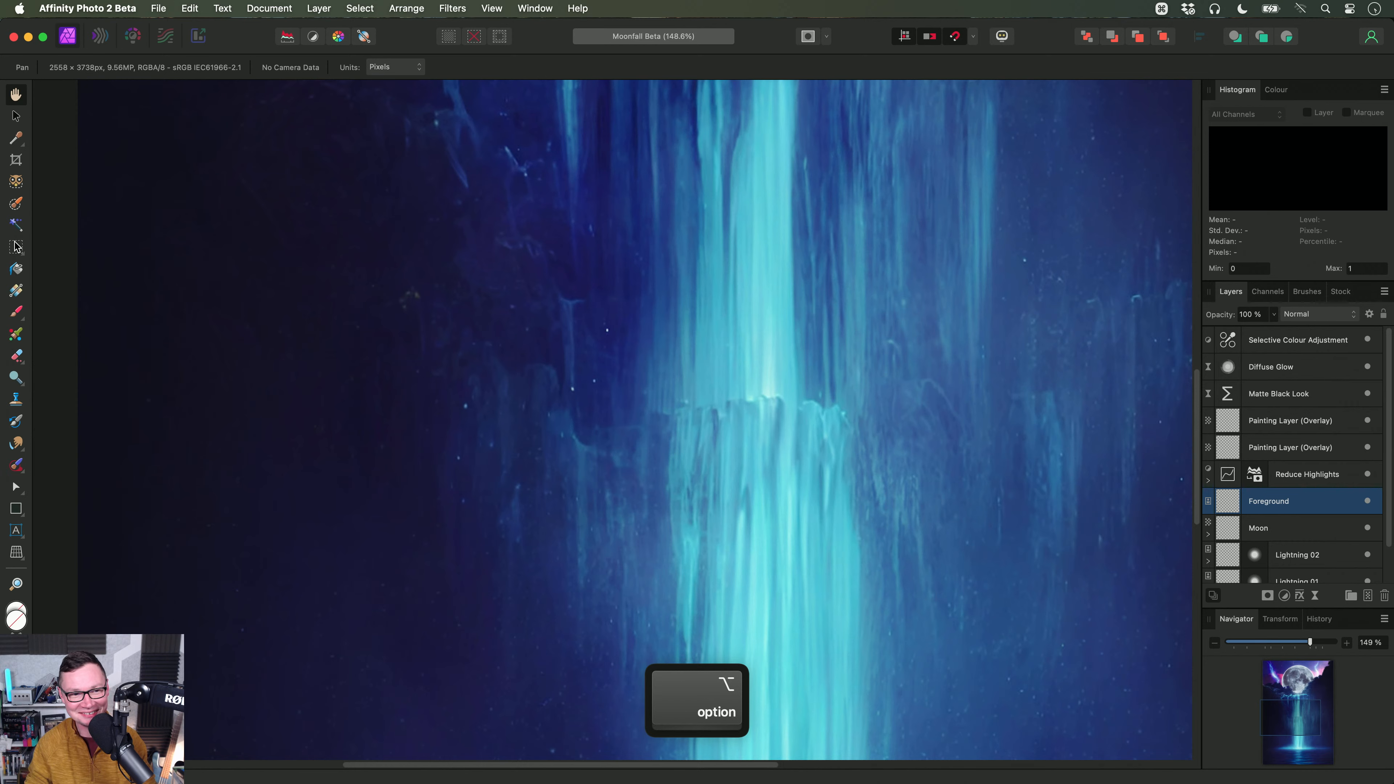
# Step: Select the three bright specks just left of the waterfall on the Foreground layer using an additive elliptical marquee drawn from the centre
pyautogui.moveTo(16, 246); pyautogui.dragTo(94, 268)
pyautogui.scroll(10, 712, 391)
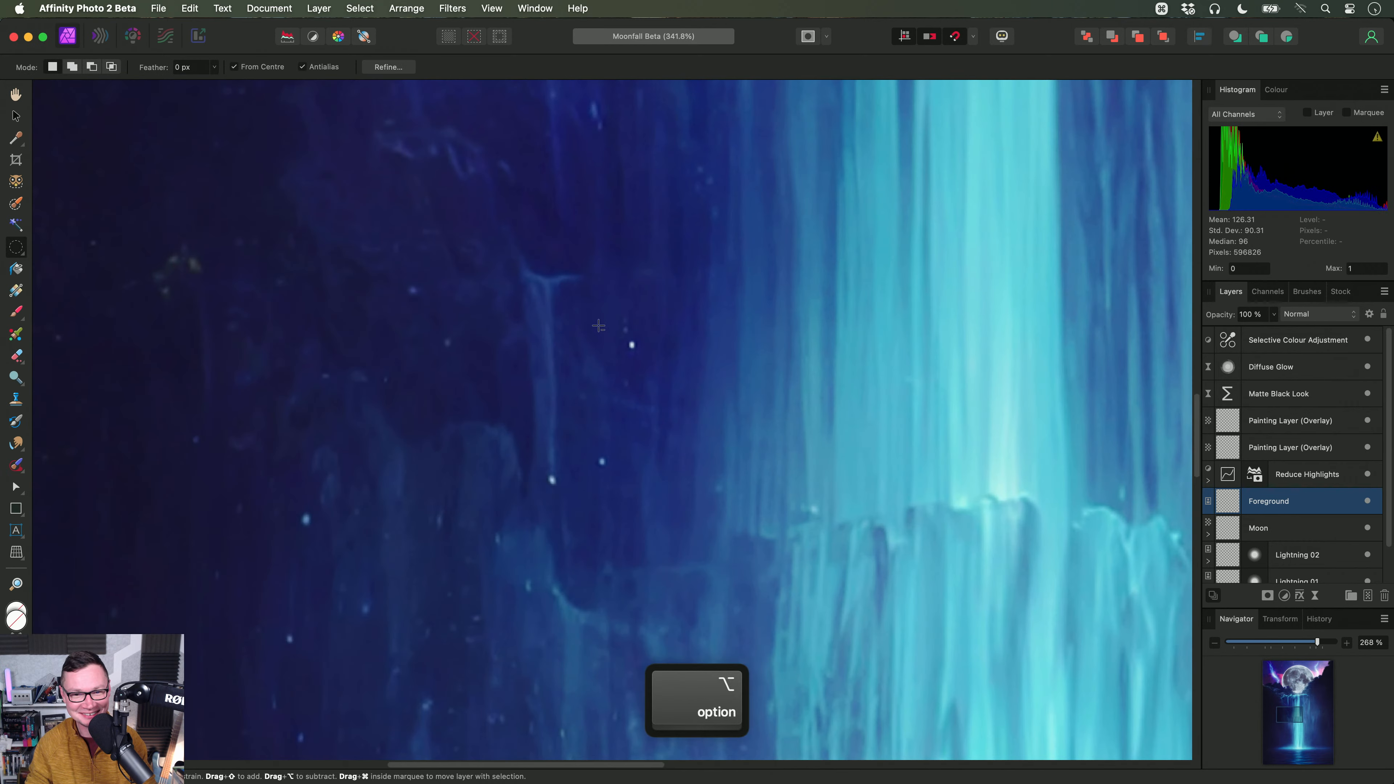
pyautogui.moveTo(712, 391); pyautogui.dragTo(774, 454)
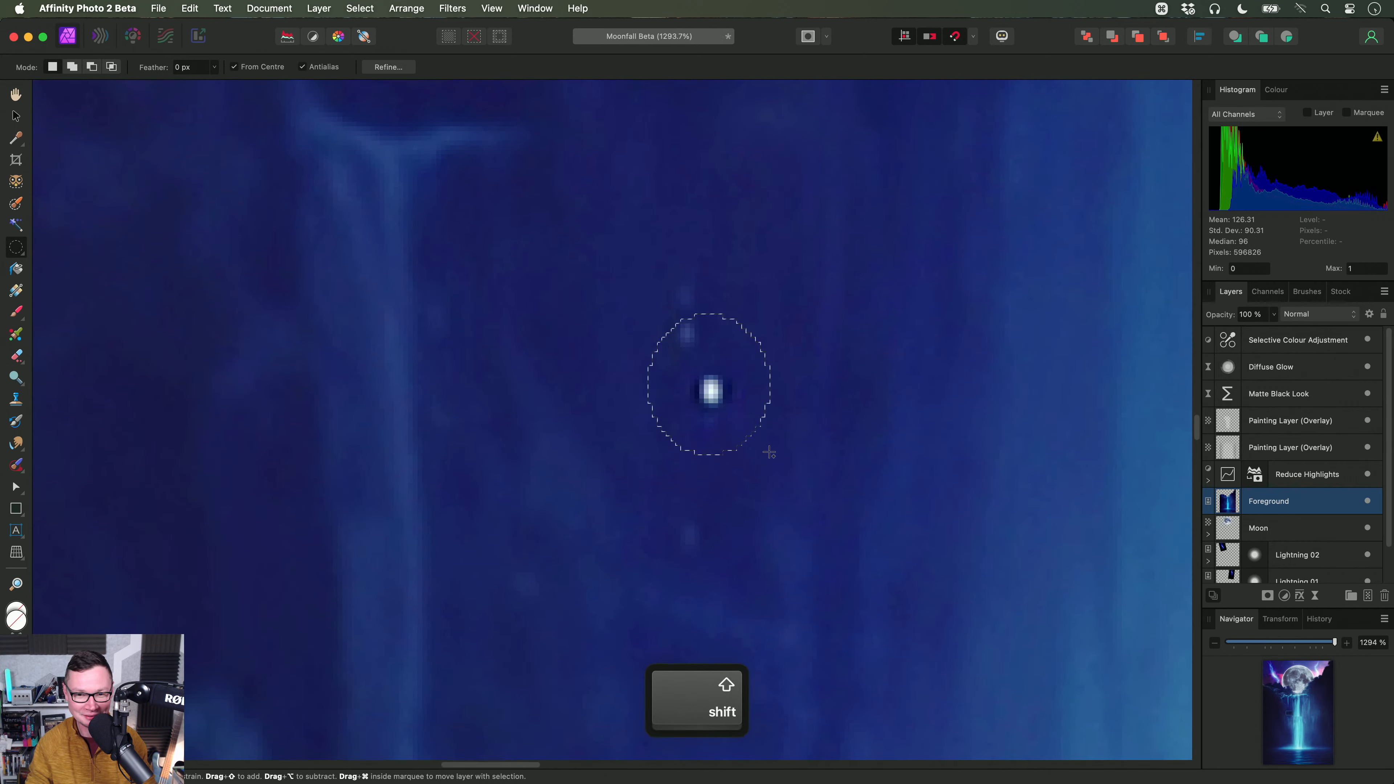
pyautogui.scroll(-5, 626, 414)
pyautogui.scroll(-2, 626, 414)
pyautogui.moveTo(662, 358); pyautogui.dragTo(698, 394)
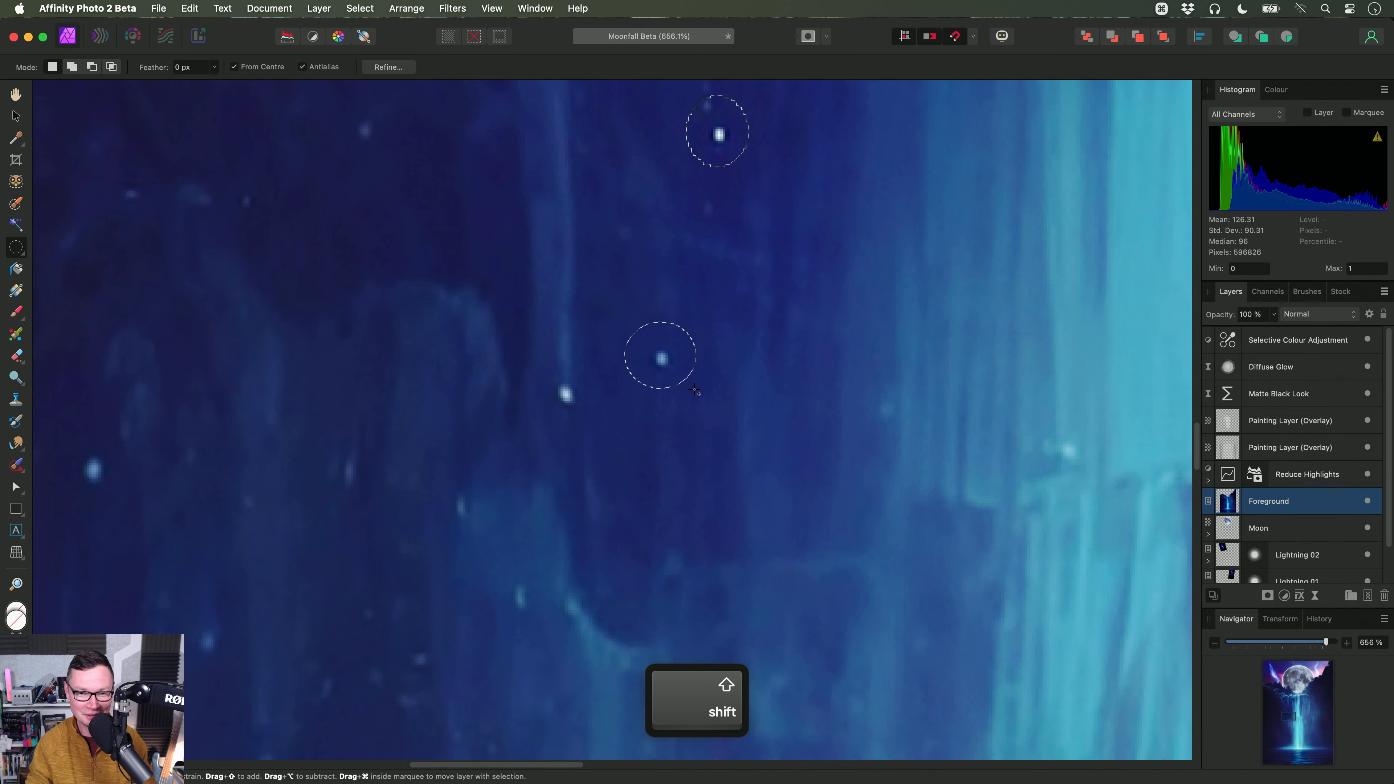
pyautogui.moveTo(566, 394); pyautogui.dragTo(606, 425)
# Step: Add the three specks farther left of the waterfall to the elliptical selection
pyautogui.scroll(-3, 606, 425)
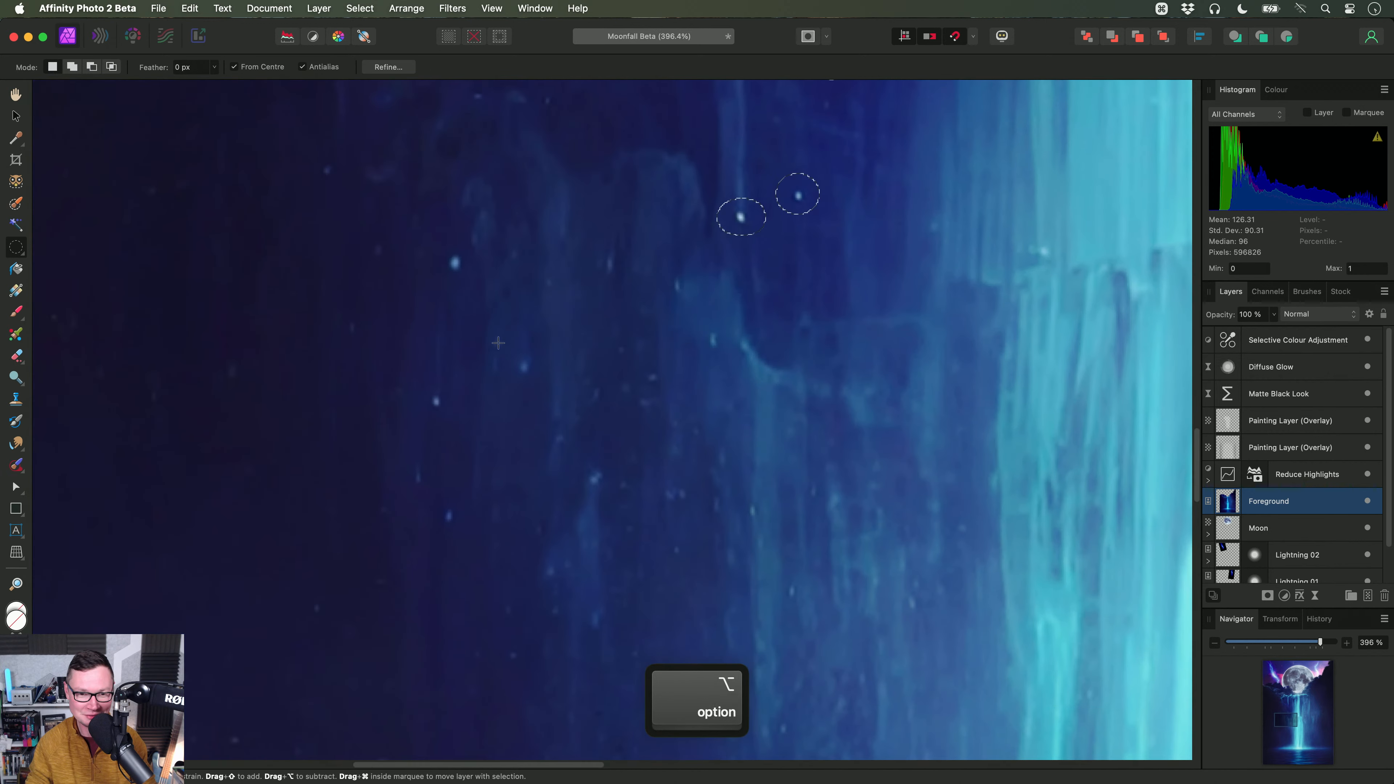
pyautogui.moveTo(455, 262); pyautogui.dragTo(482, 298)
pyautogui.moveTo(436, 401); pyautogui.dragTo(461, 431)
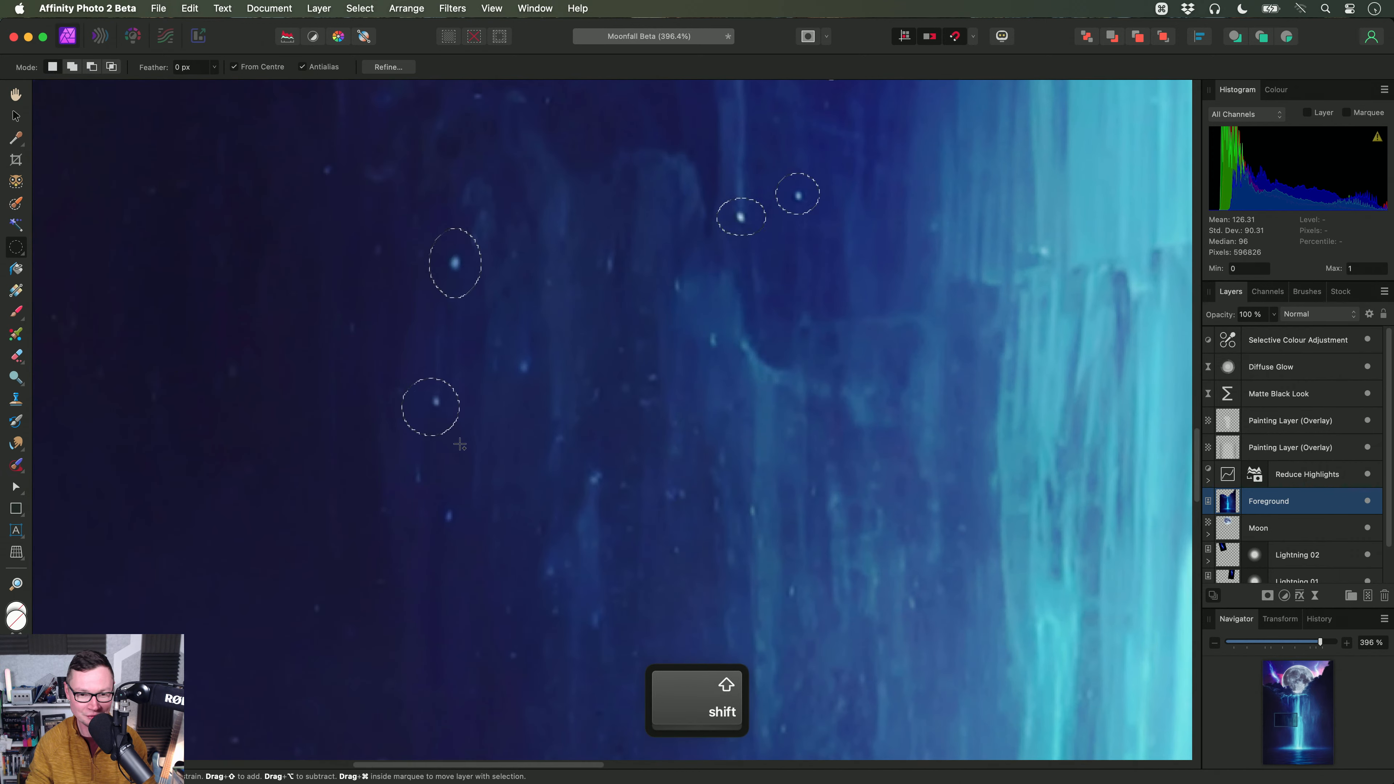
pyautogui.moveTo(450, 515); pyautogui.dragTo(462, 528)
# Step: Add the bright speck right of the waterfall to the selection and inpaint all the selected areas
pyautogui.scroll(-1, 495, 539)
pyautogui.scroll(-4, 723, 370)
pyautogui.hscroll(10, 723, 369)
pyautogui.scroll(4, 723, 369)
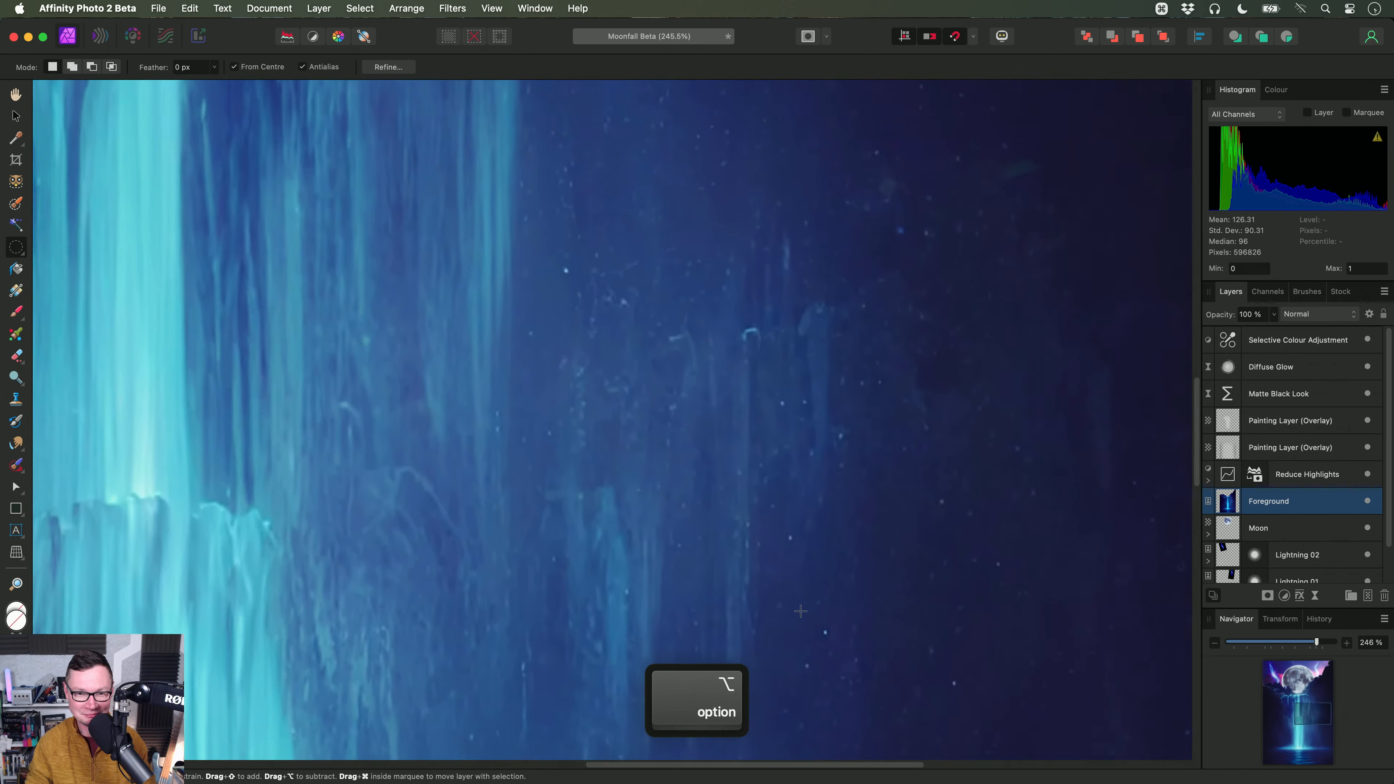
pyautogui.hscroll(-5, 618, 332)
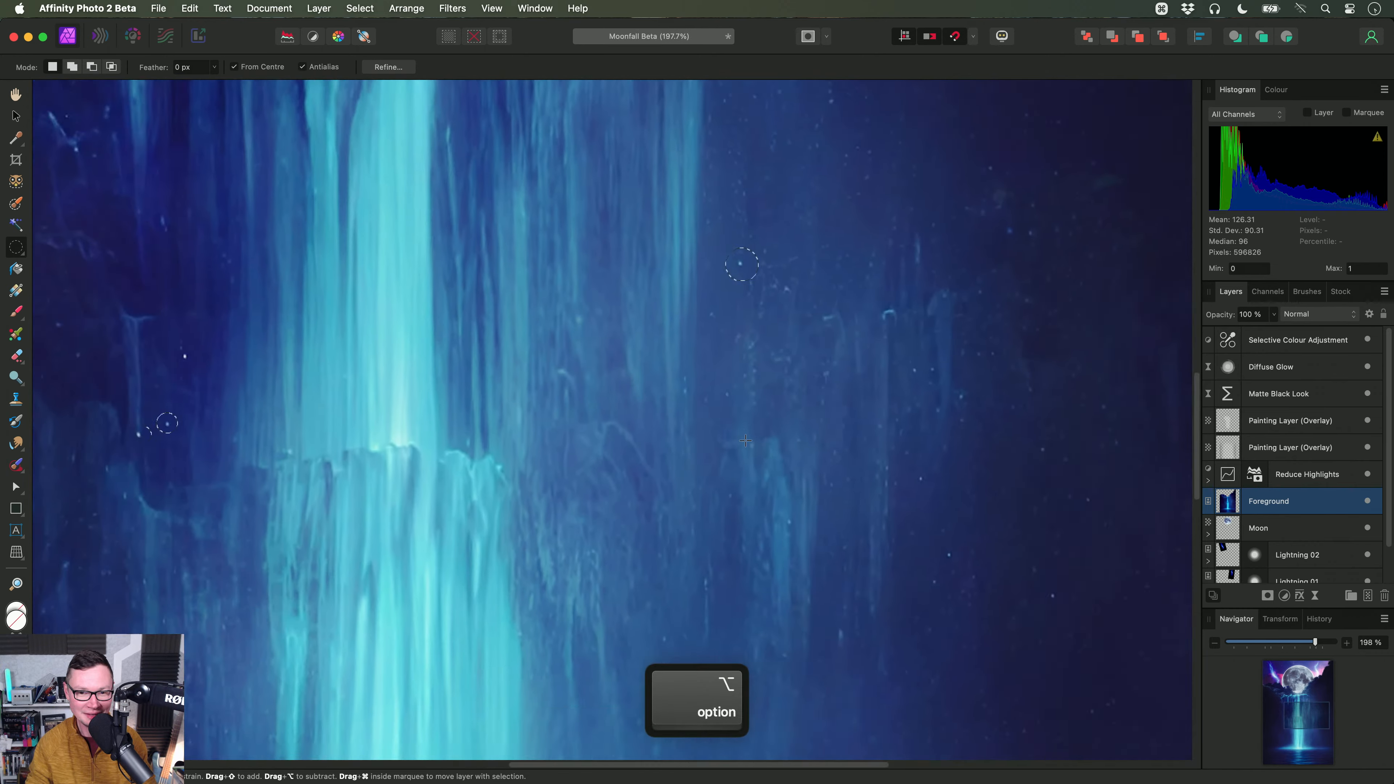
pyautogui.scroll(-2, 618, 331)
pyautogui.click(189, 8)
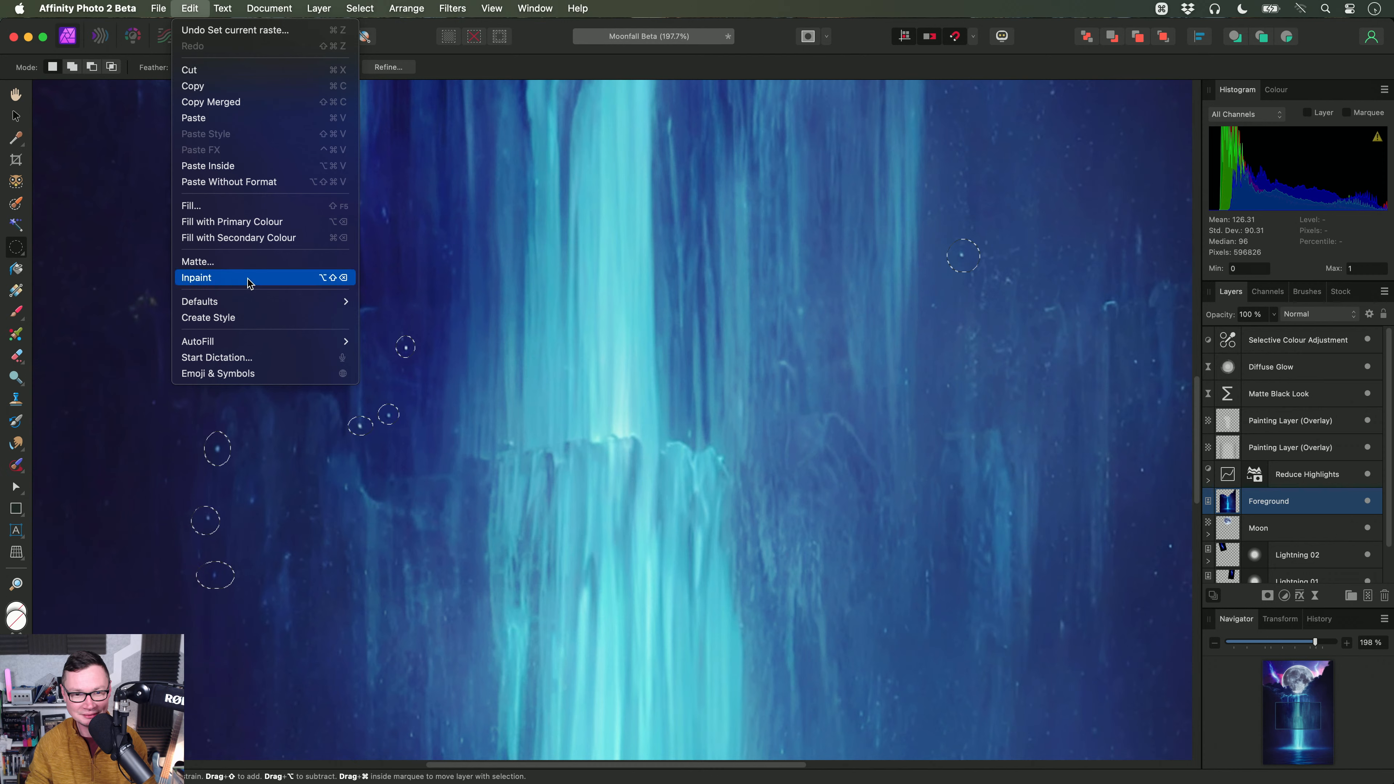
pyautogui.click(247, 279)
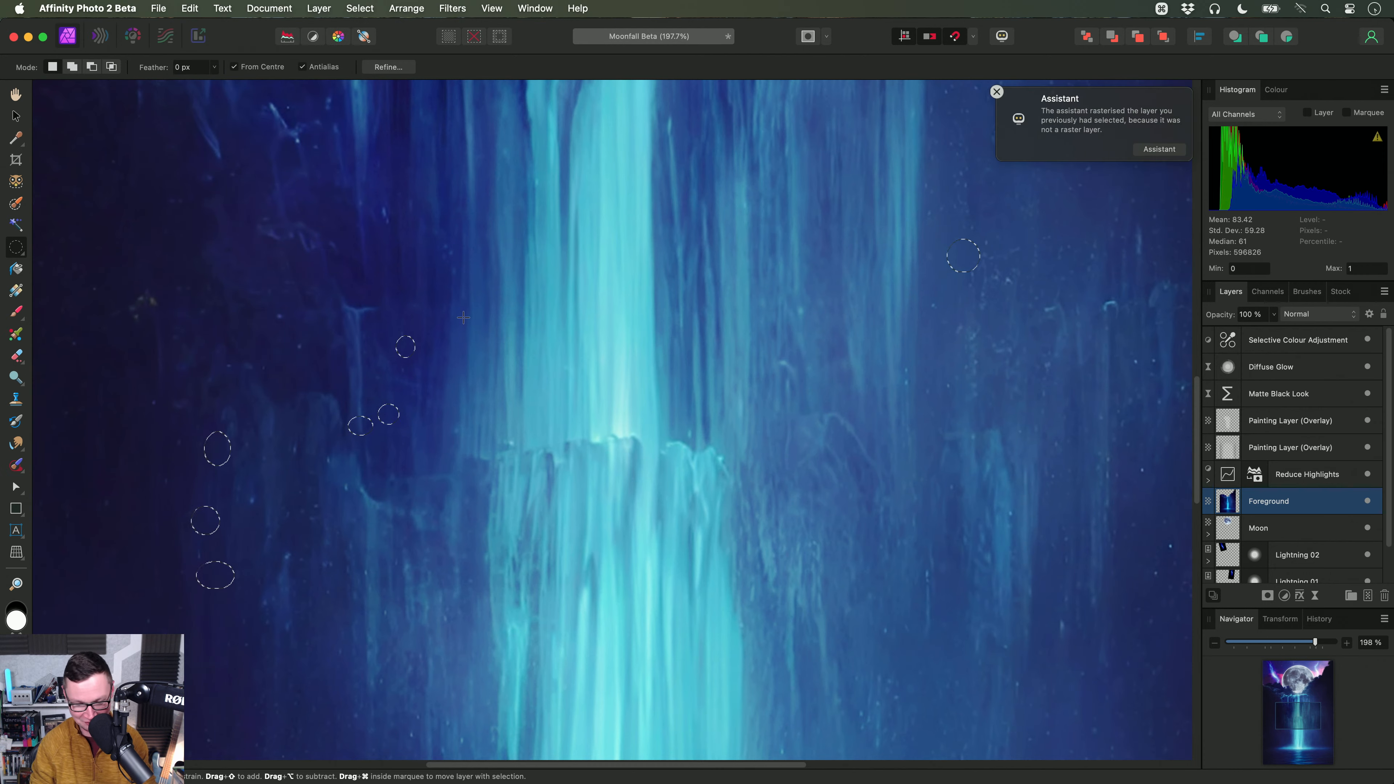
# Step: Clear the selection and inspect the inpainted area left of the waterfall up close
pyautogui.press('super+d')
pyautogui.press('space')
pyautogui.moveTo(332, 434); pyautogui.dragTo(551, 412)
pyautogui.scroll(3, 551, 412)
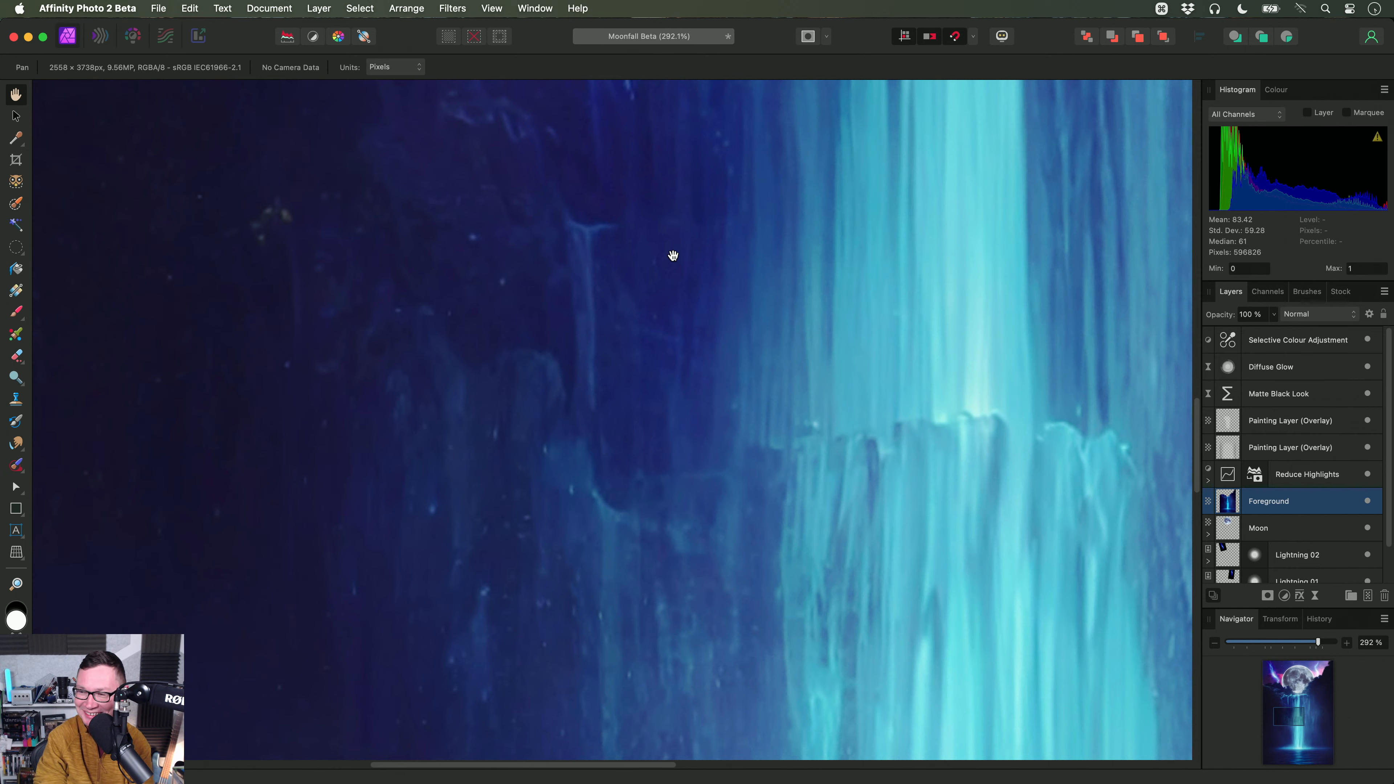
# Step: Fit the whole image in view and close the Moonfall Beta document without saving
pyautogui.press('super+0')
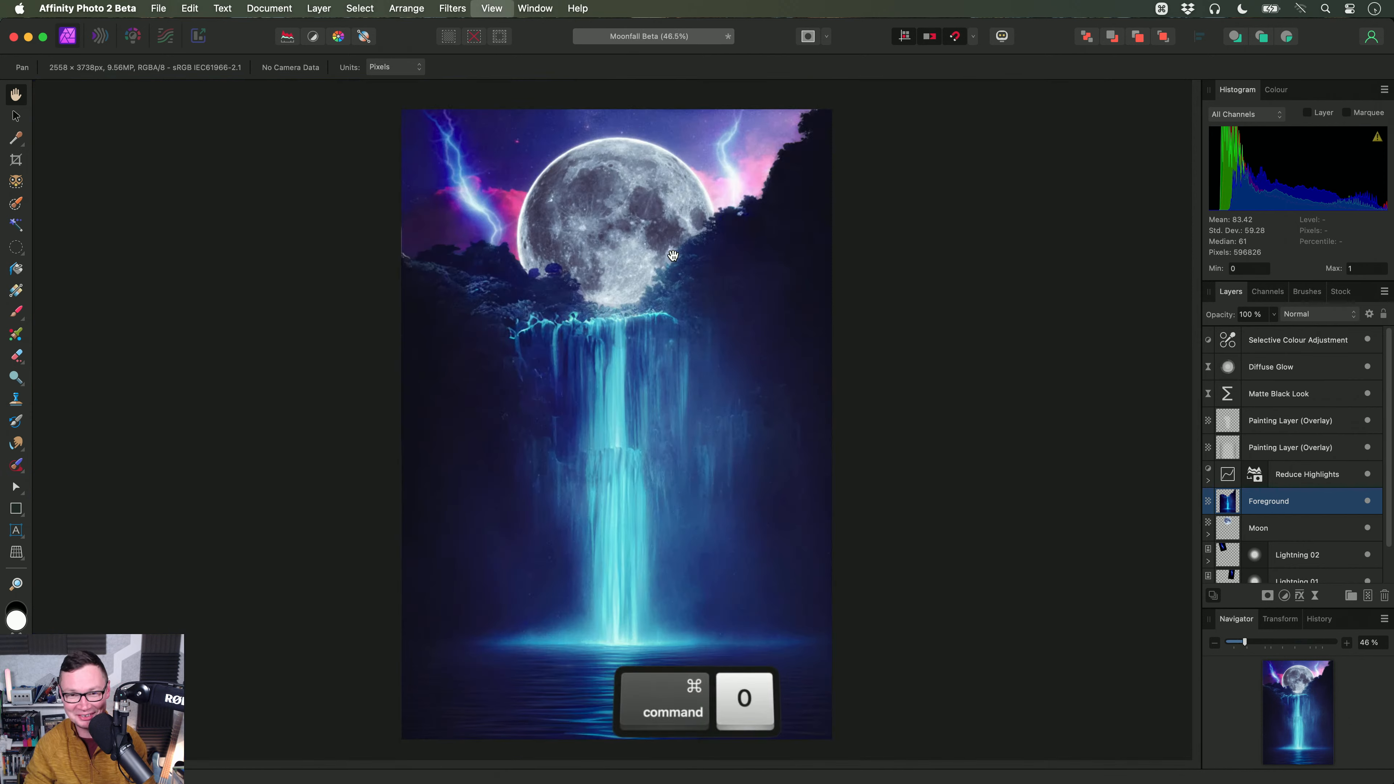
pyautogui.press('super+w')
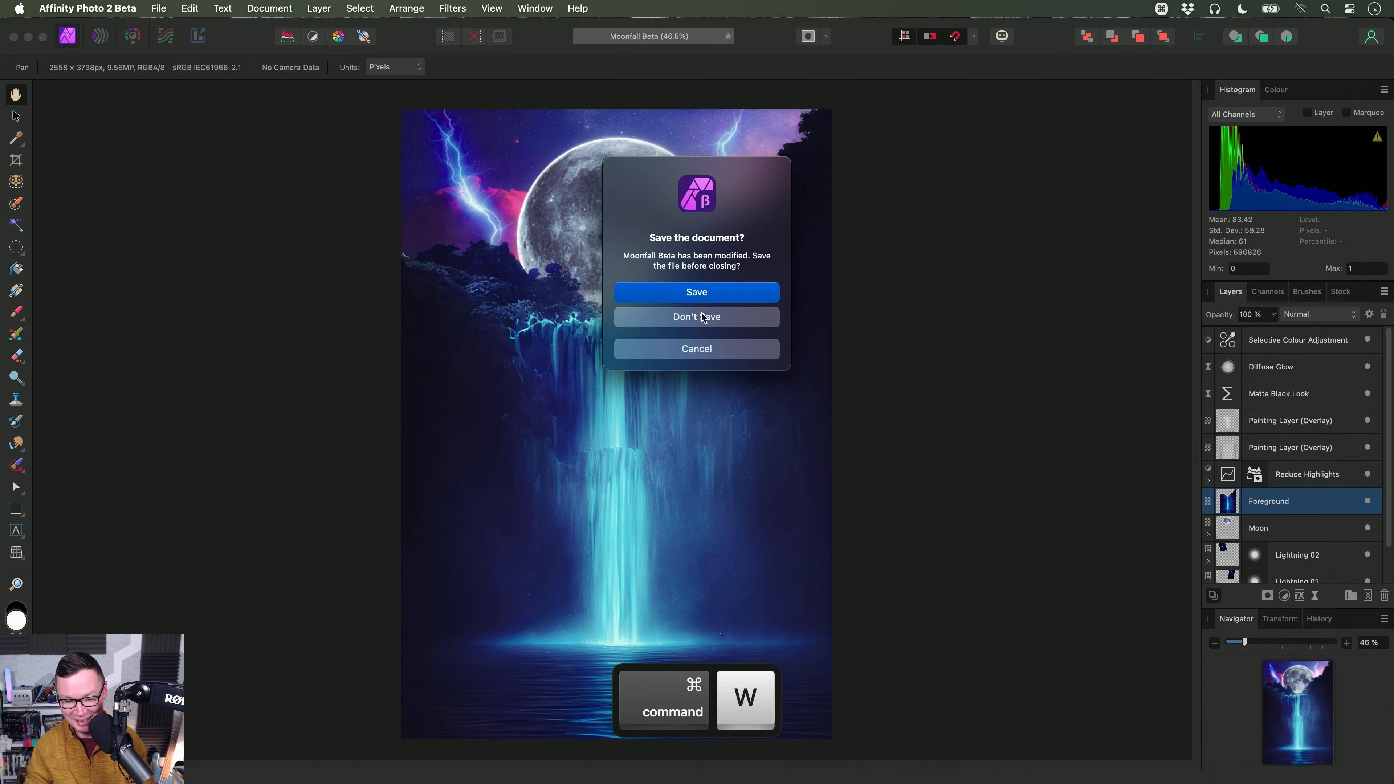
pyautogui.click(702, 317)
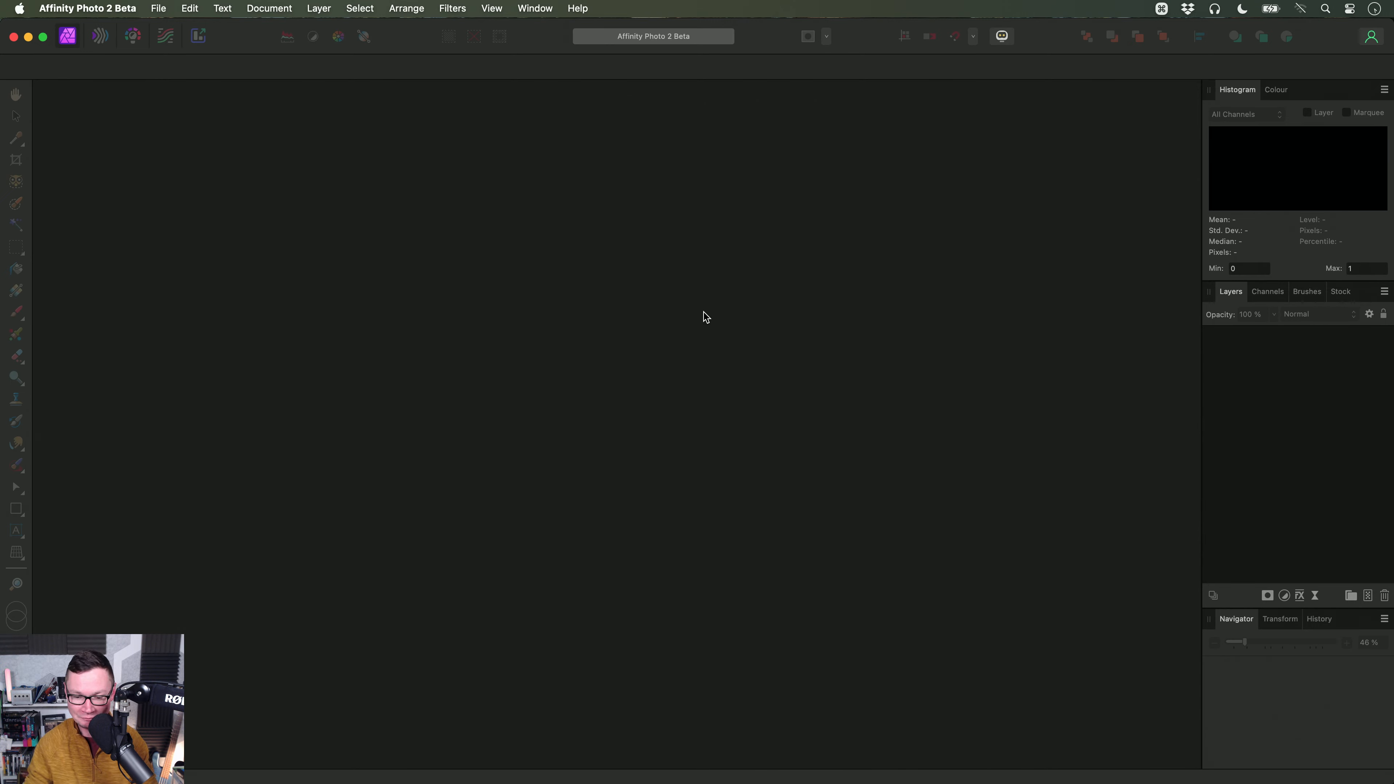
# Step: Switch to Finder and open the "07. Perspective" folder inside Photo 2.6
pyautogui.press('super+Tab')
pyautogui.click(331, 108)
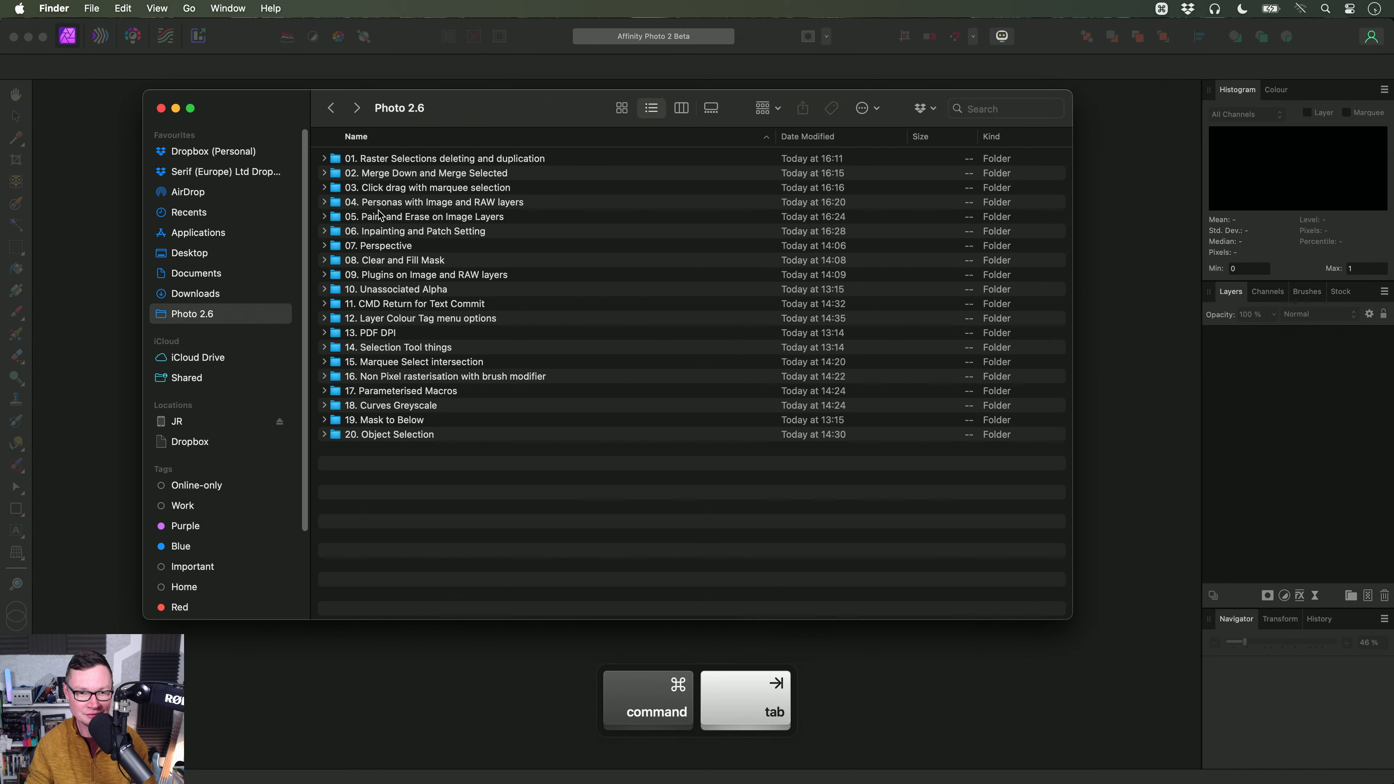
pyautogui.doubleClick(402, 245)
pyautogui.click(422, 175)
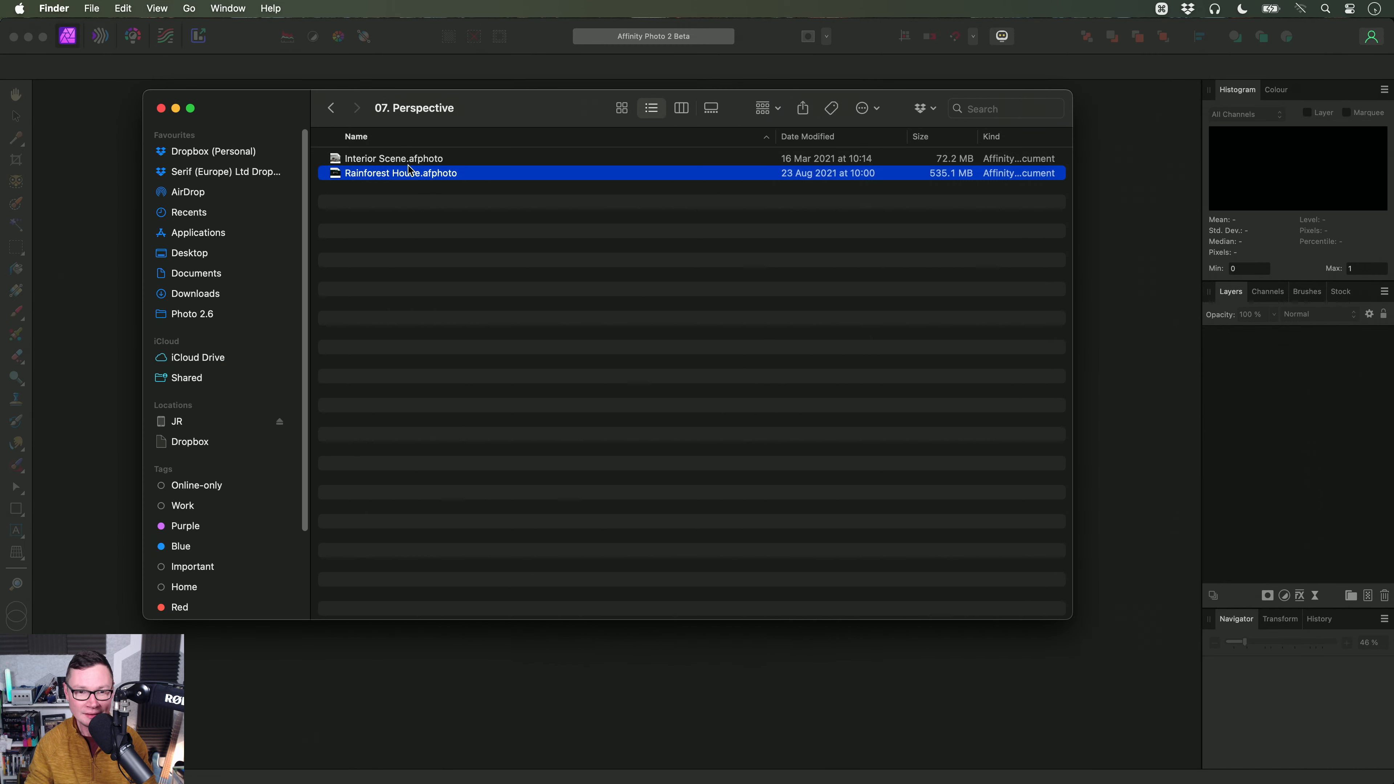
pyautogui.moveTo(417, 159); pyautogui.dragTo(656, 57)
pyautogui.press('super+Tab')
pyautogui.click(696, 317)
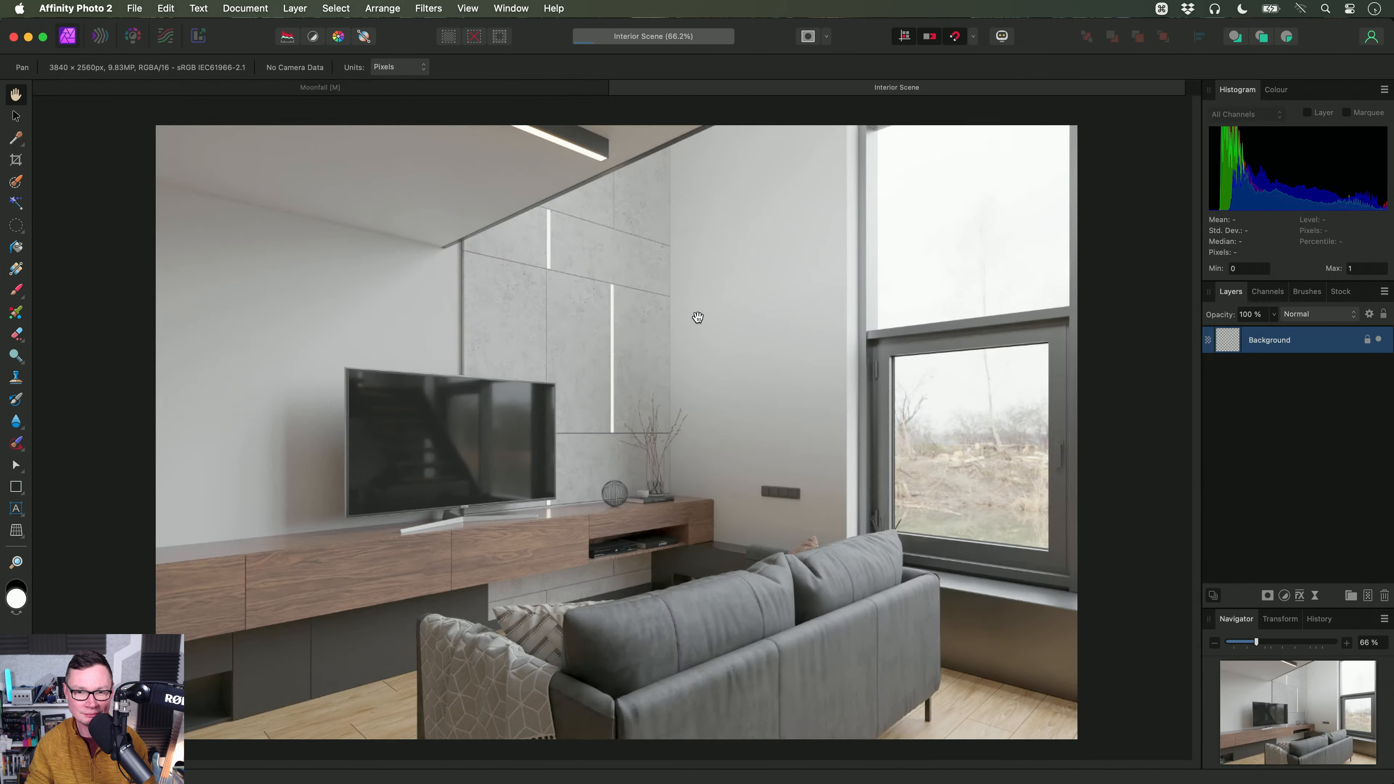
pyautogui.click(40, 88)
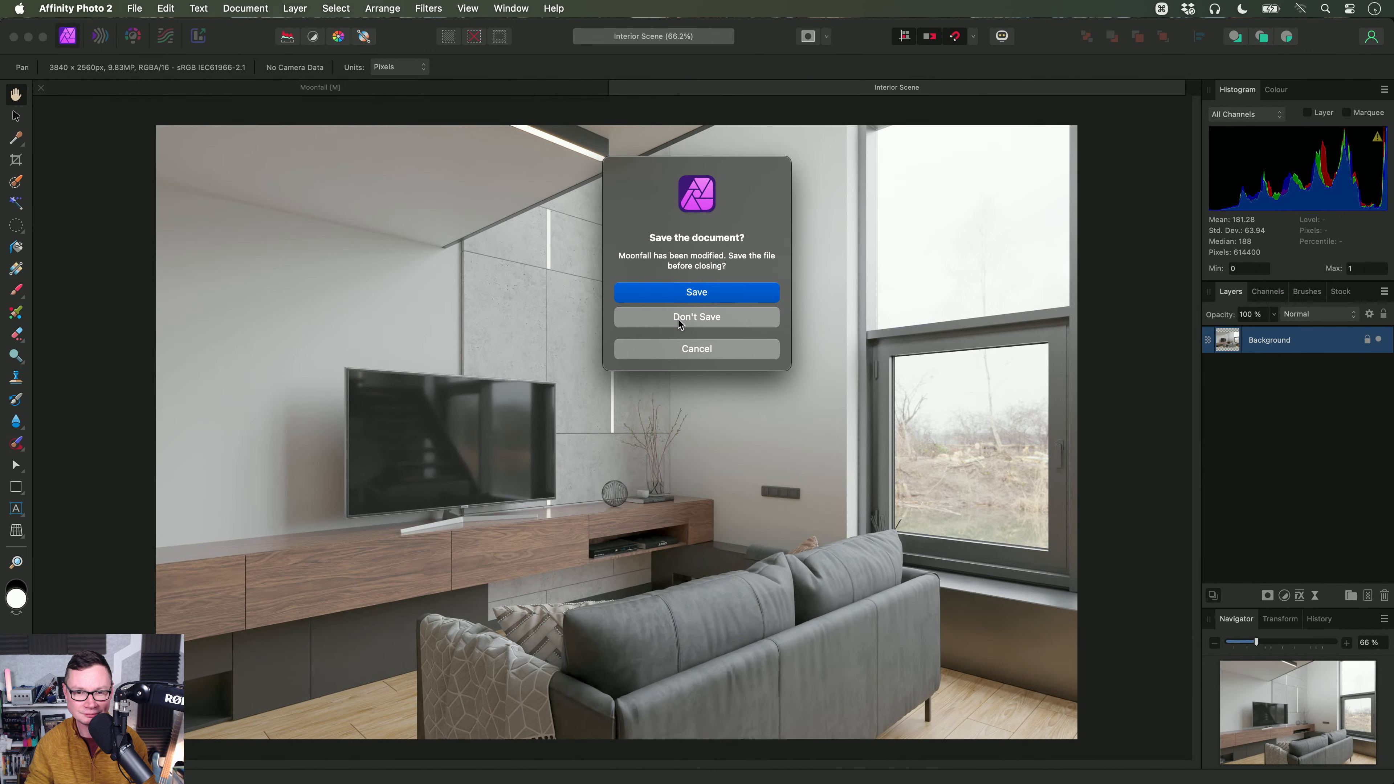
pyautogui.click(677, 317)
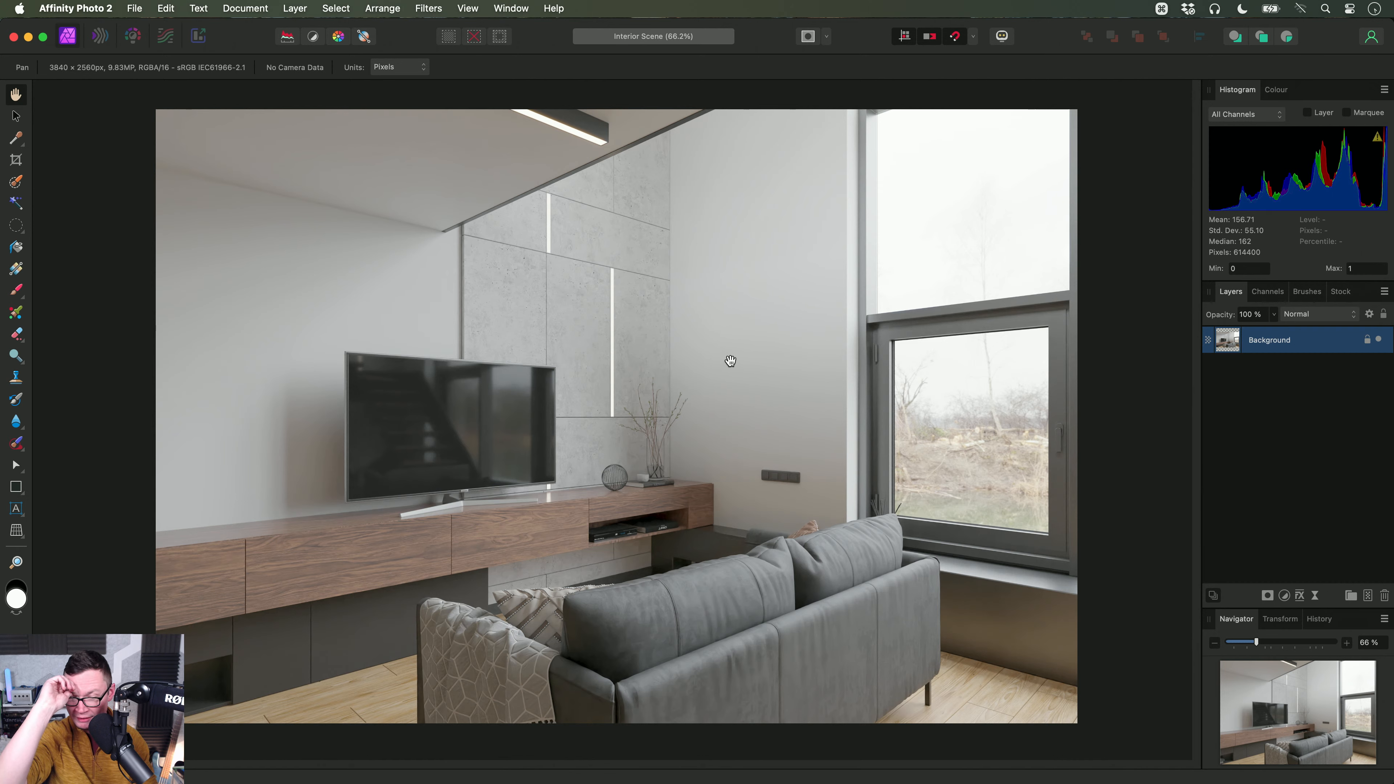
pyautogui.press('cmd+w')
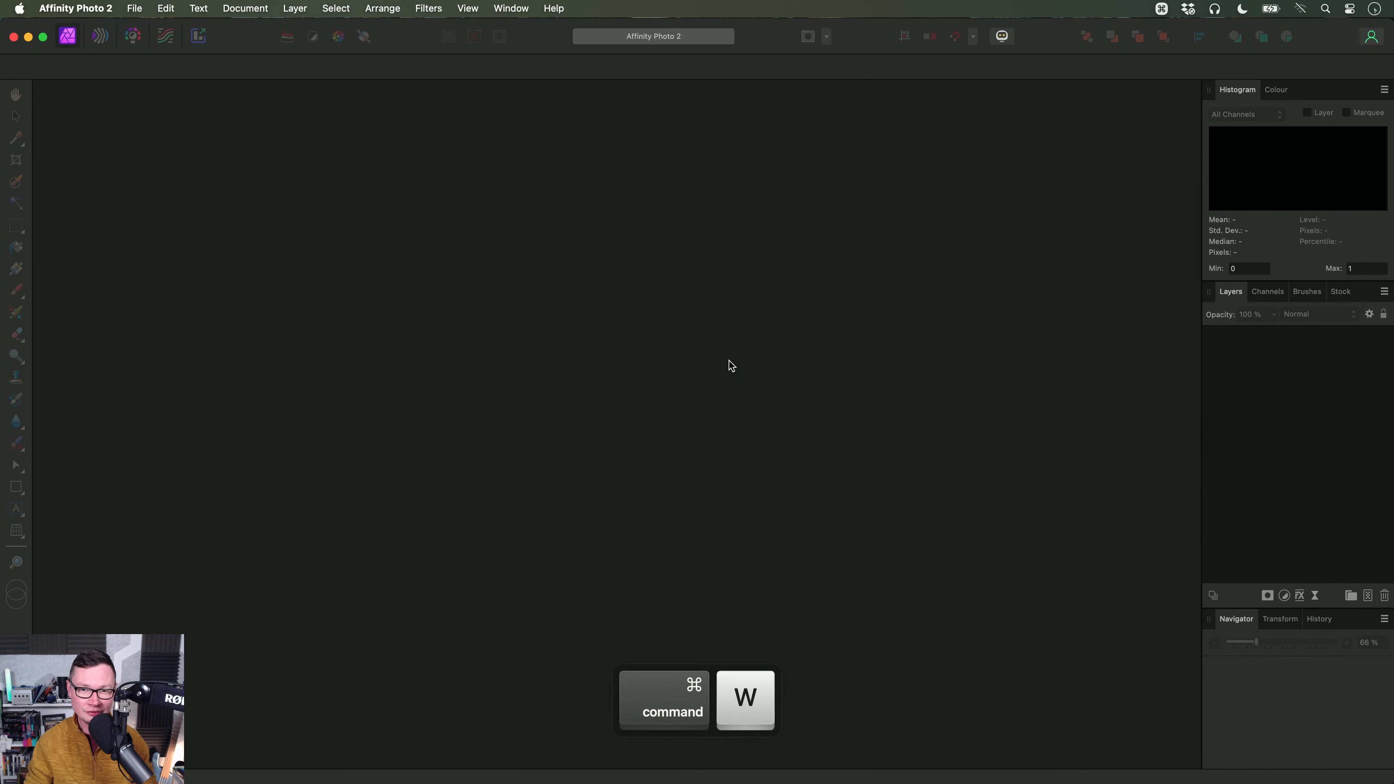
# Step: Open Interior Scene.afphoto from the Finder folder in Affinity Photo 2 Beta
pyautogui.press('cmd+Tab')
pyautogui.moveTo(403, 164); pyautogui.dragTo(654, 377)
pyautogui.press('cmd+Tab')
pyautogui.press('Return')
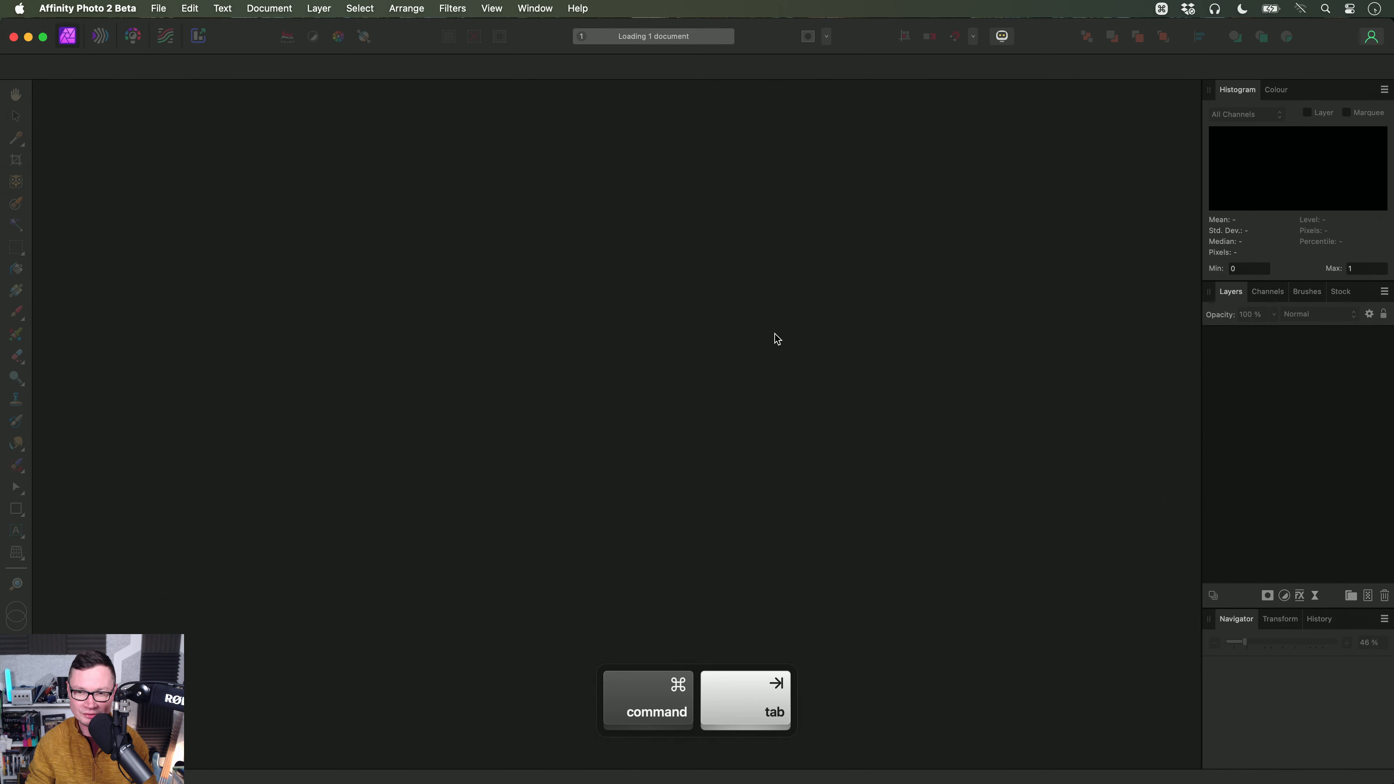
# Step: Place Rainforest House.afphoto from the Finder folder into the Interior Scene document as a new layer
pyautogui.press('super+Tab')
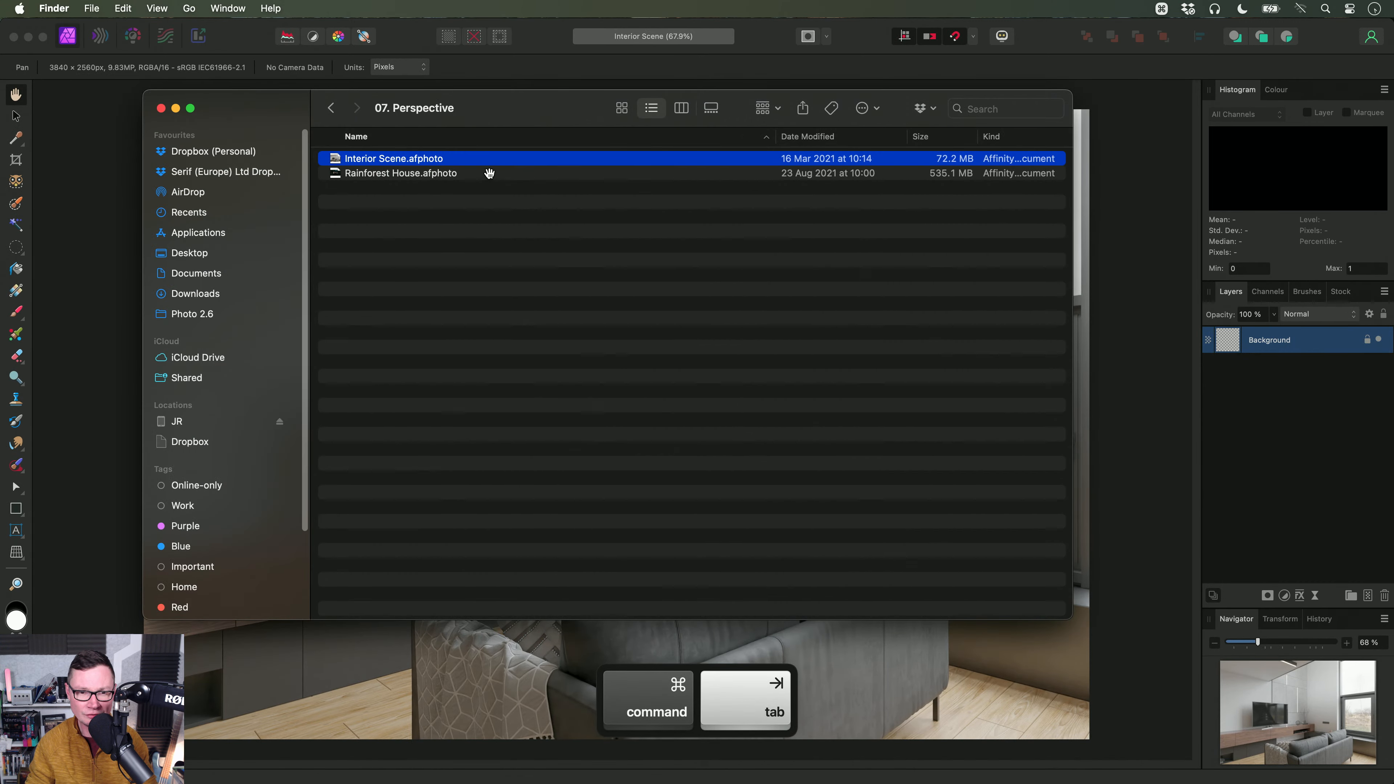
pyautogui.moveTo(489, 171); pyautogui.dragTo(610, 359)
pyautogui.press('super+Tab')
pyautogui.scroll(-2, 610, 359)
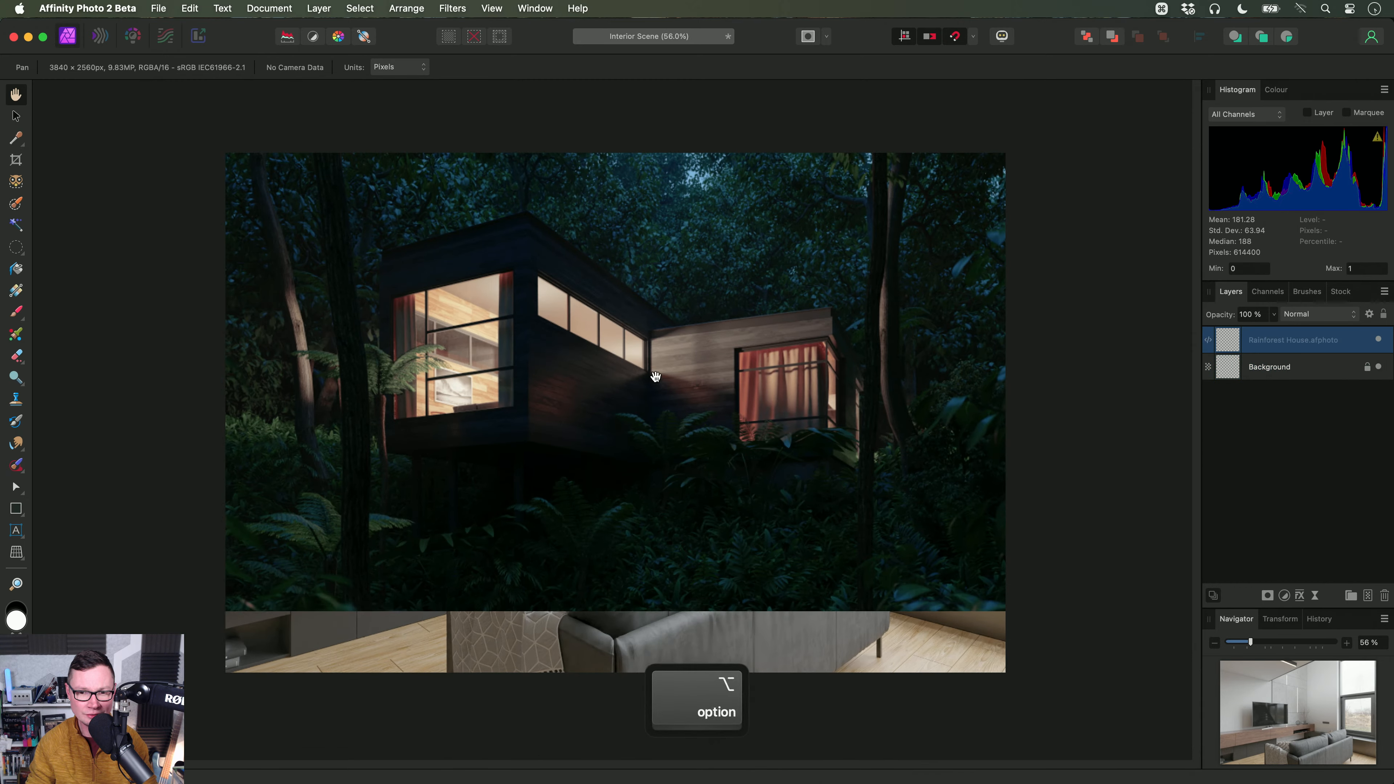
# Step: Scale the placed Rainforest House layer down proportionally to about 20% and position it over the TV screen
pyautogui.press('v')
pyautogui.moveTo(1060, 614); pyautogui.dragTo(729, 420)
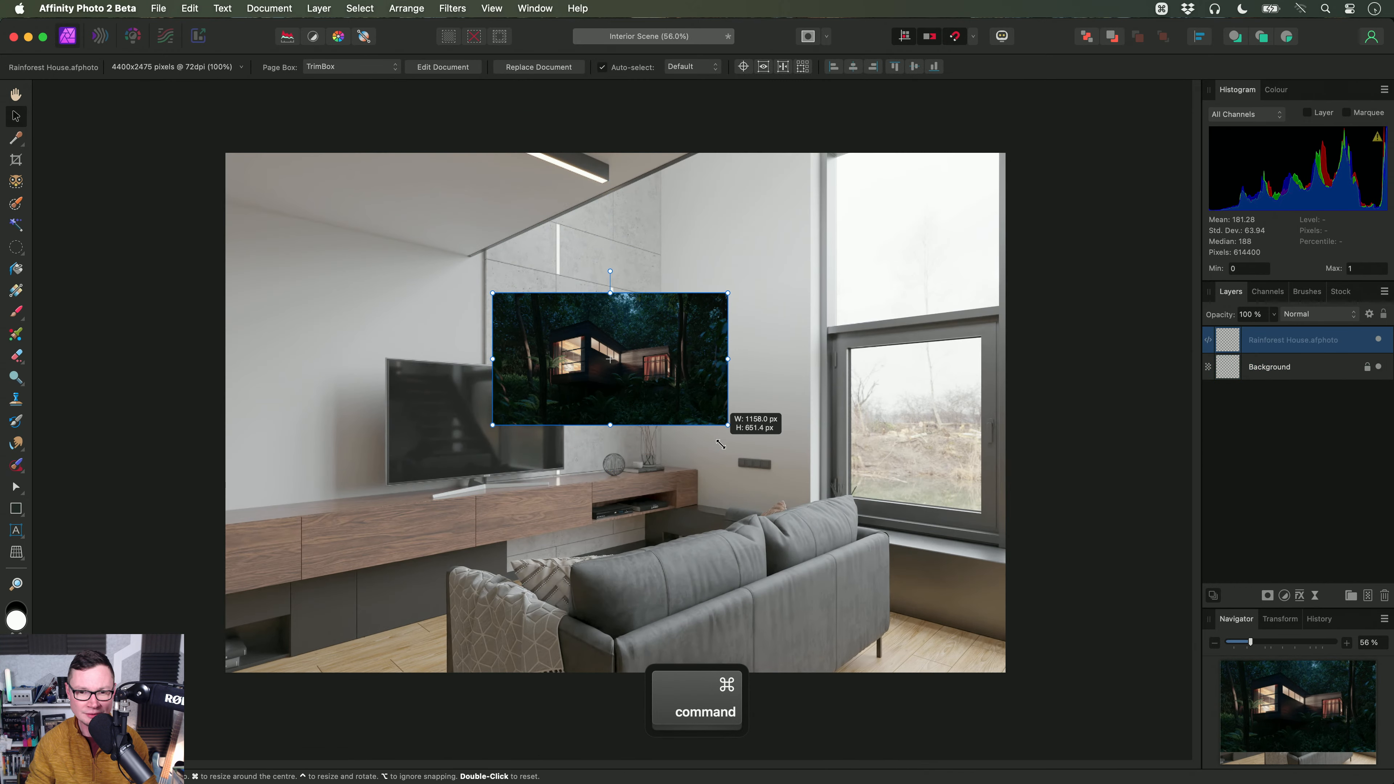
pyautogui.scroll(3, 803, 352)
pyautogui.moveTo(803, 352); pyautogui.dragTo(609, 444)
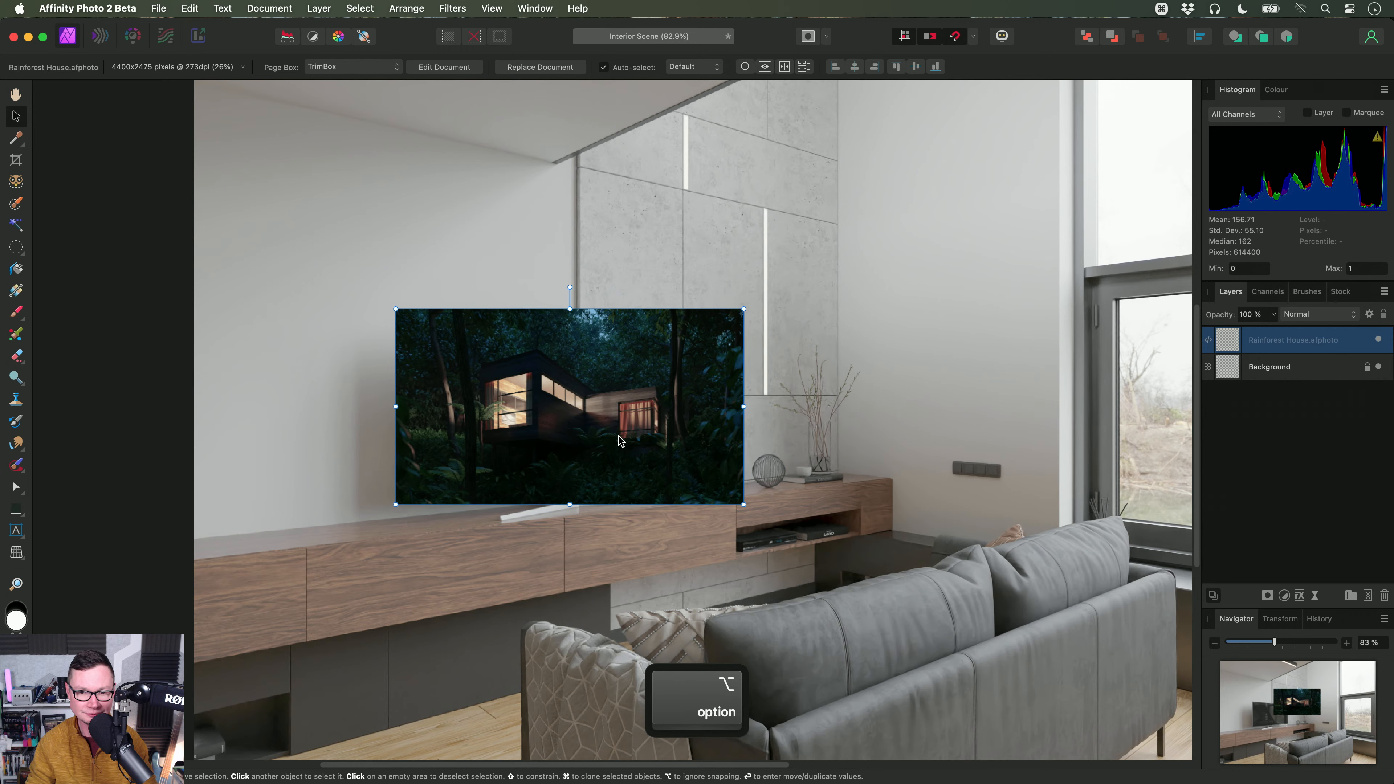
pyautogui.moveTo(739, 503); pyautogui.dragTo(691, 474)
pyautogui.scroll(4, 692, 415)
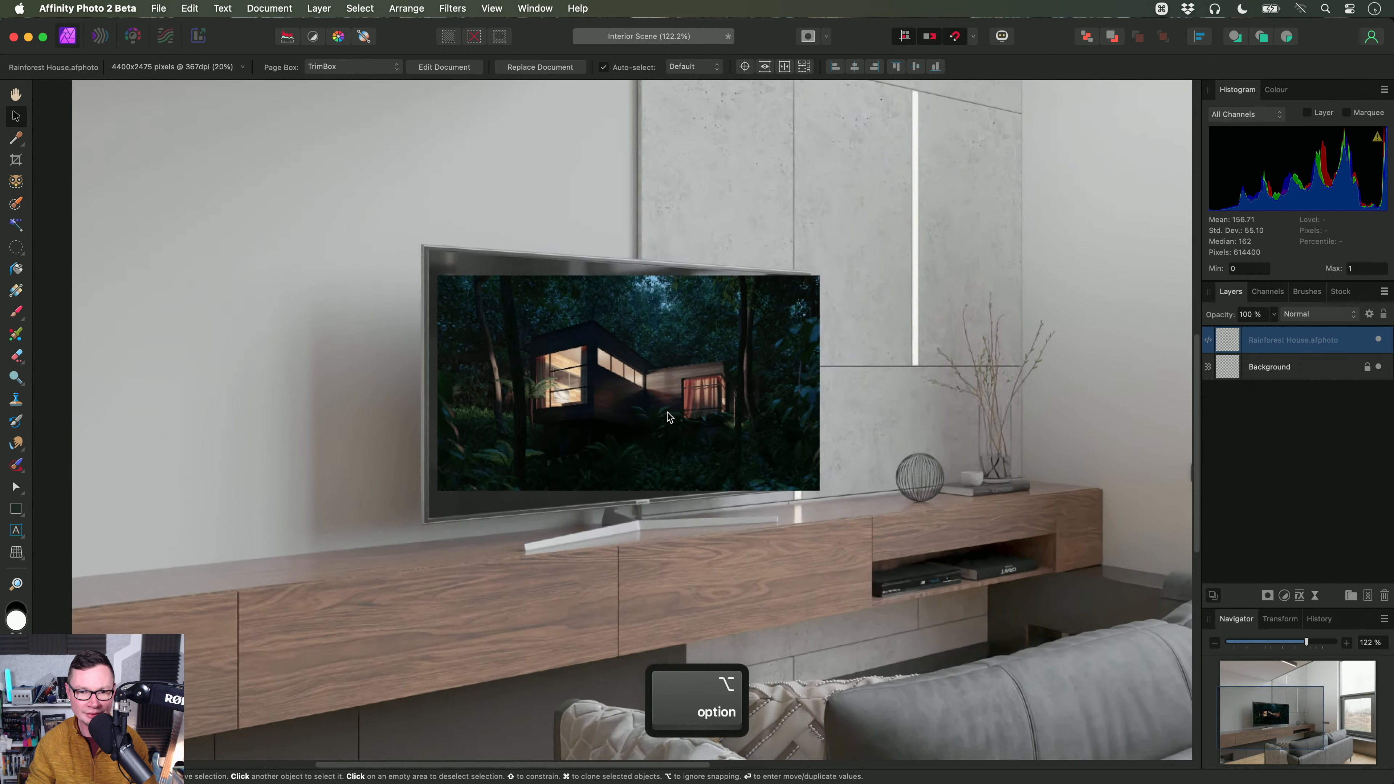
pyautogui.scroll(-1, 691, 410)
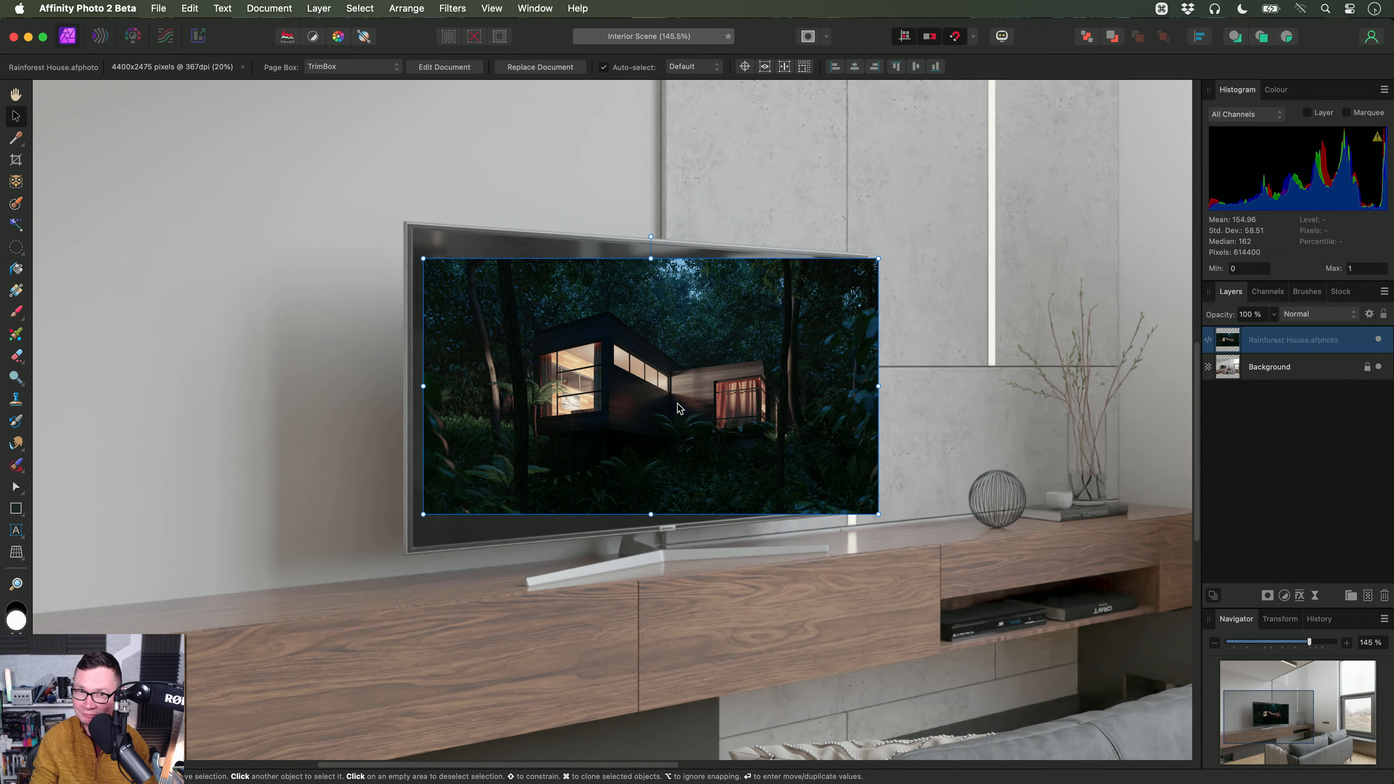
pyautogui.click(536, 9)
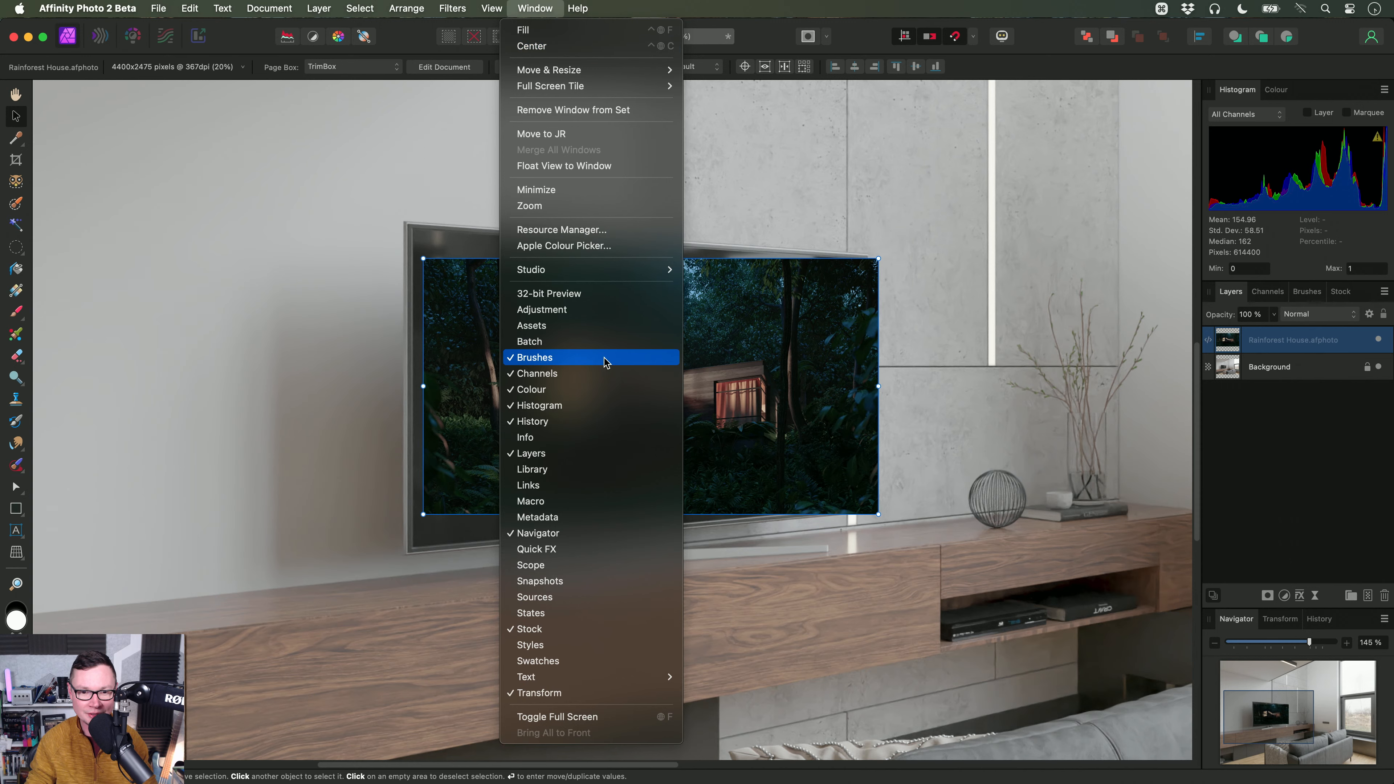
pyautogui.moveTo(645, 677)
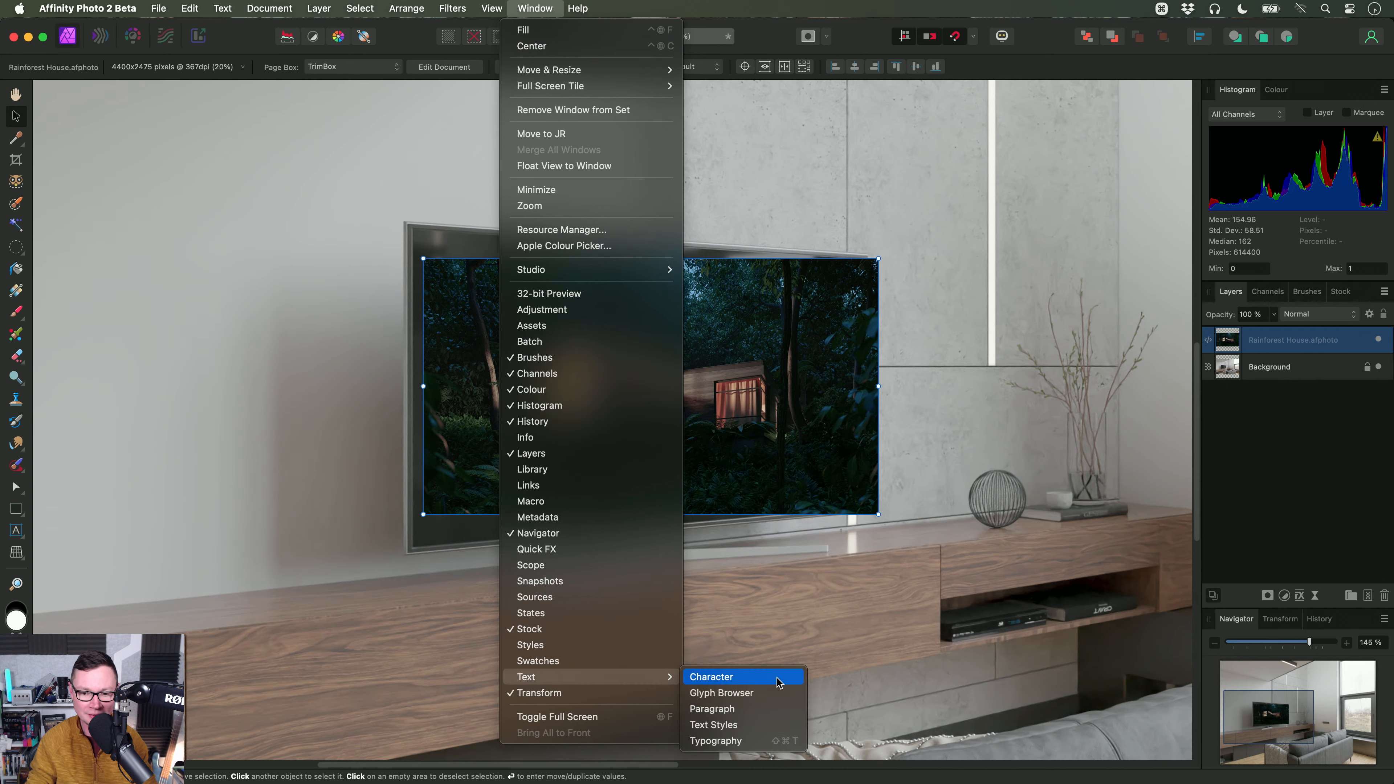
pyautogui.click(769, 5)
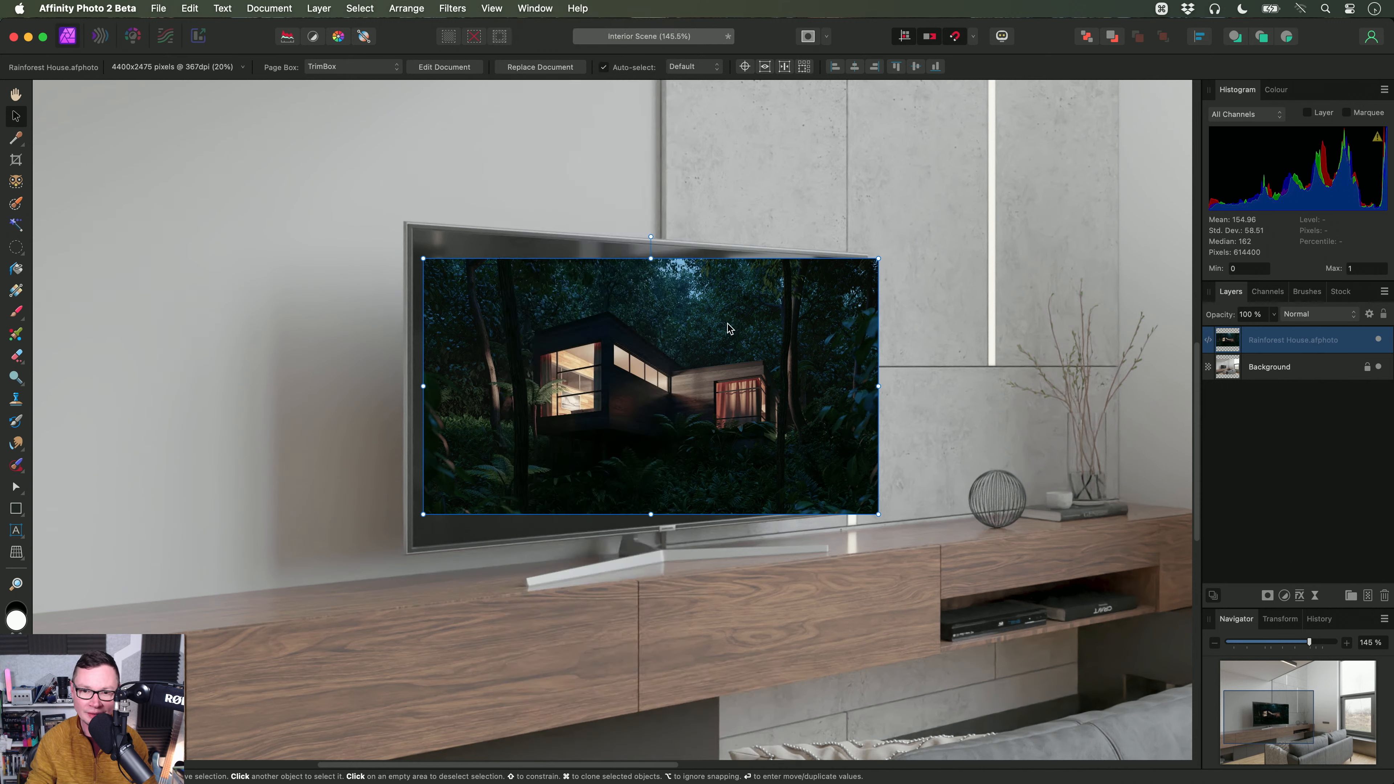
pyautogui.moveTo(714, 351); pyautogui.dragTo(667, 398)
pyautogui.scroll(3, 669, 390)
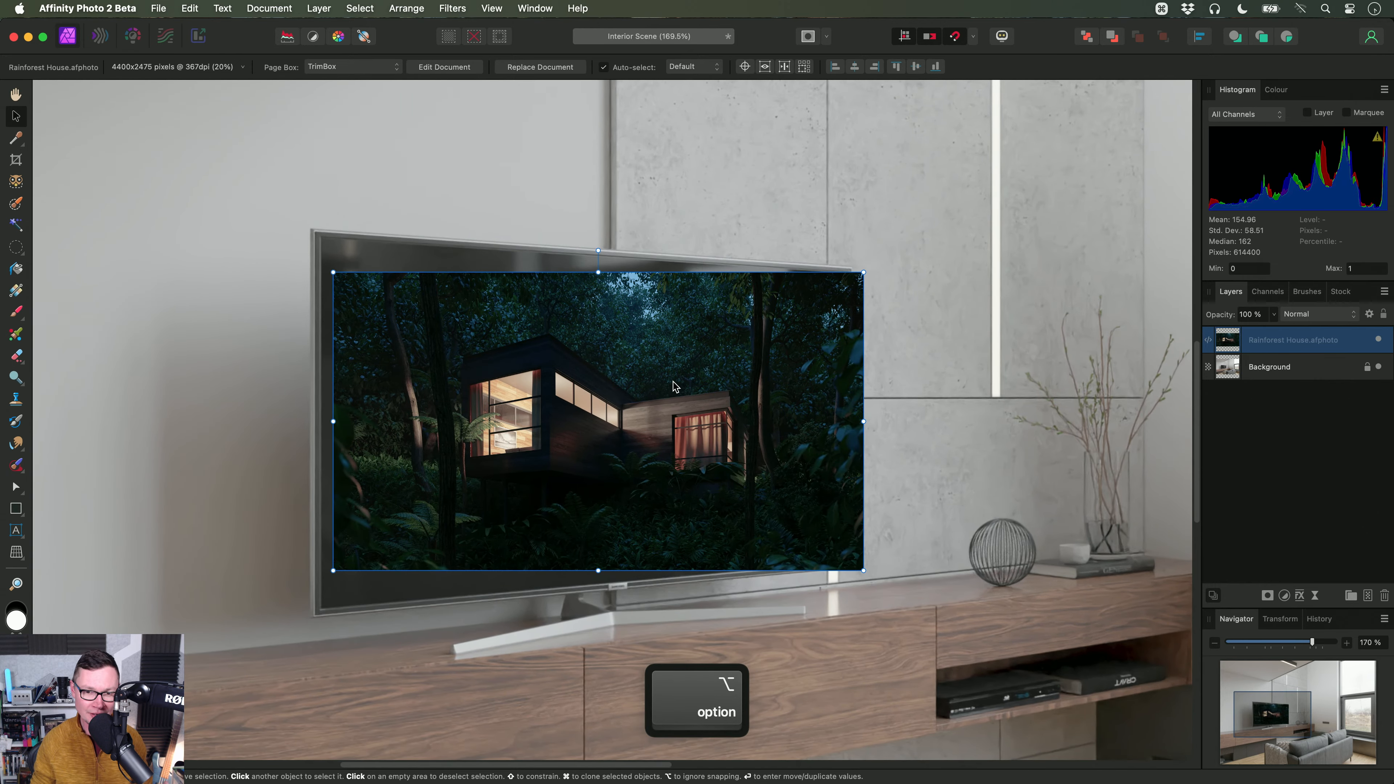
# Step: Look up the Perspective distortion among both the regular filters and the live filter layers
pyautogui.click(453, 8)
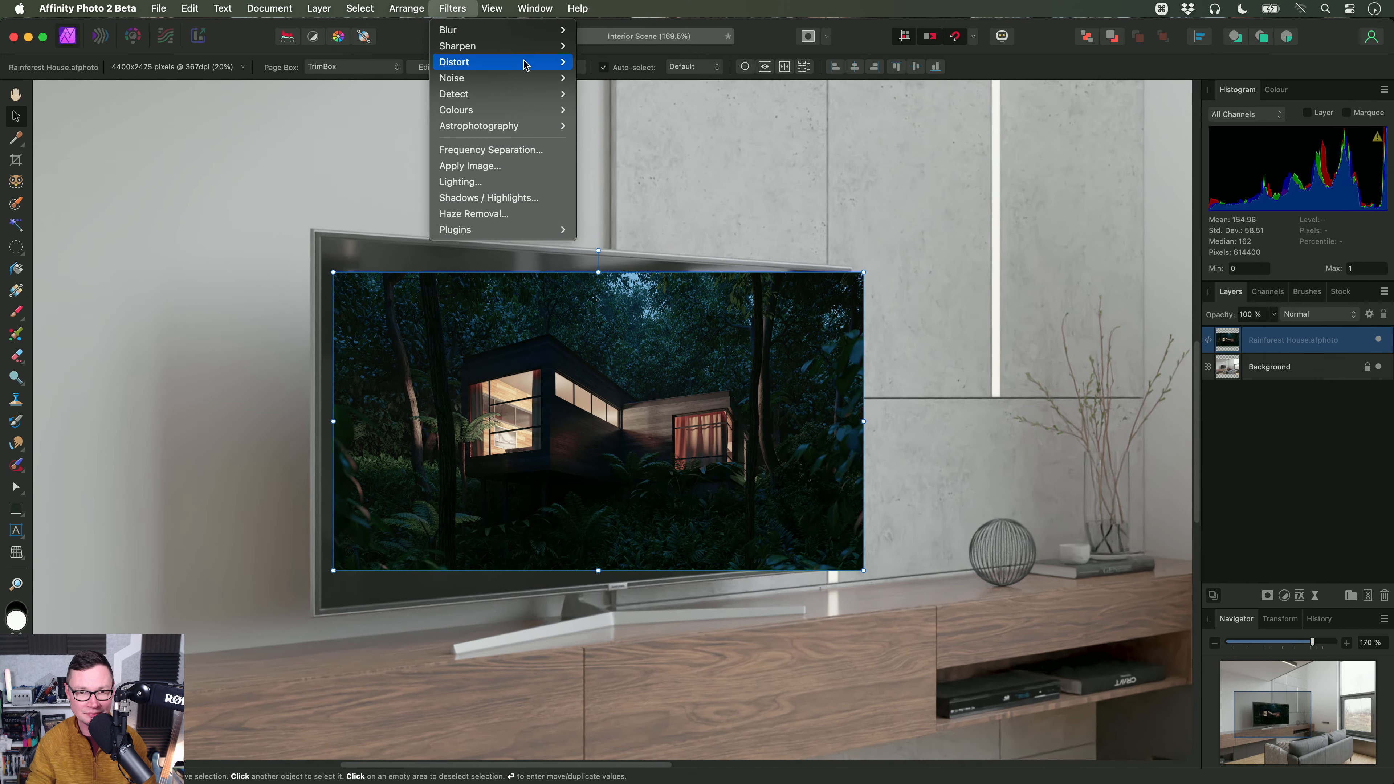
pyautogui.moveTo(524, 64)
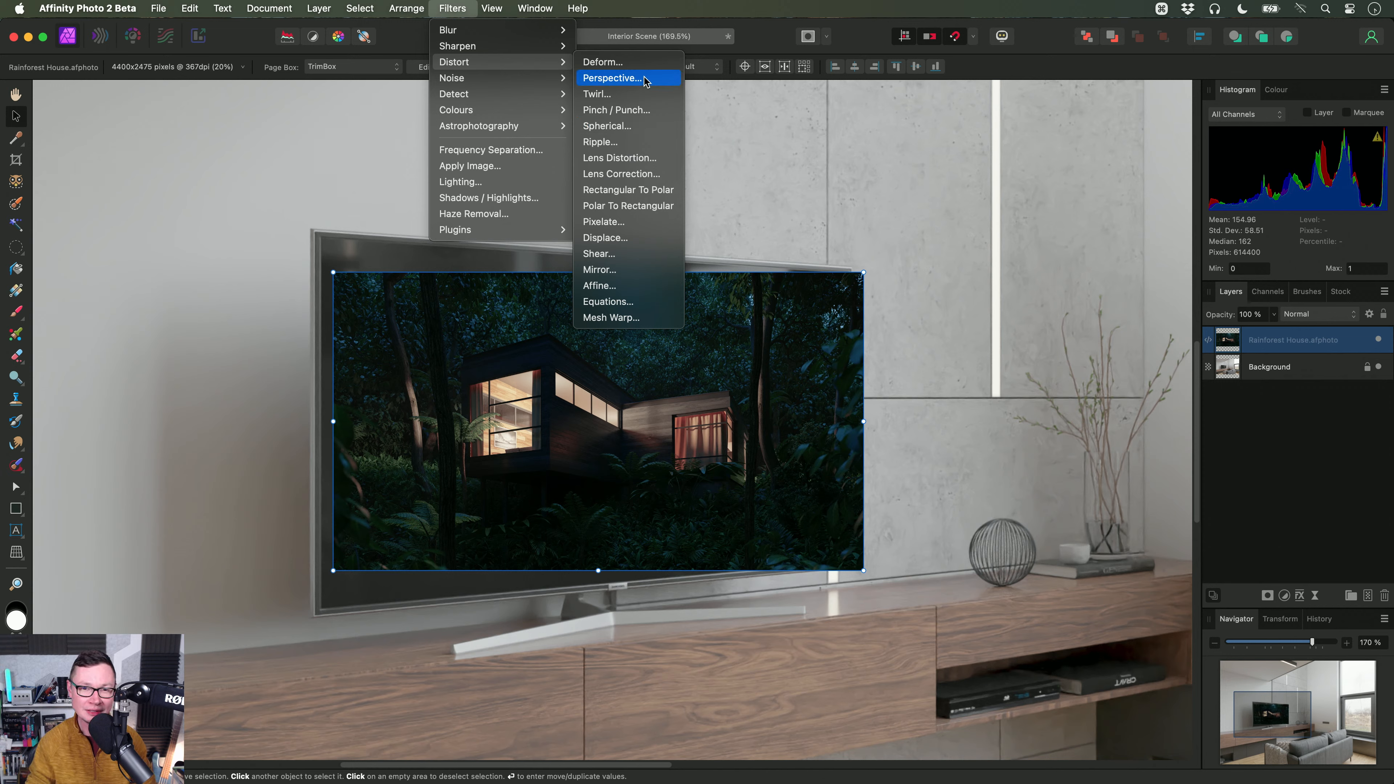
pyautogui.moveTo(318, 8)
pyautogui.moveTo(460, 215)
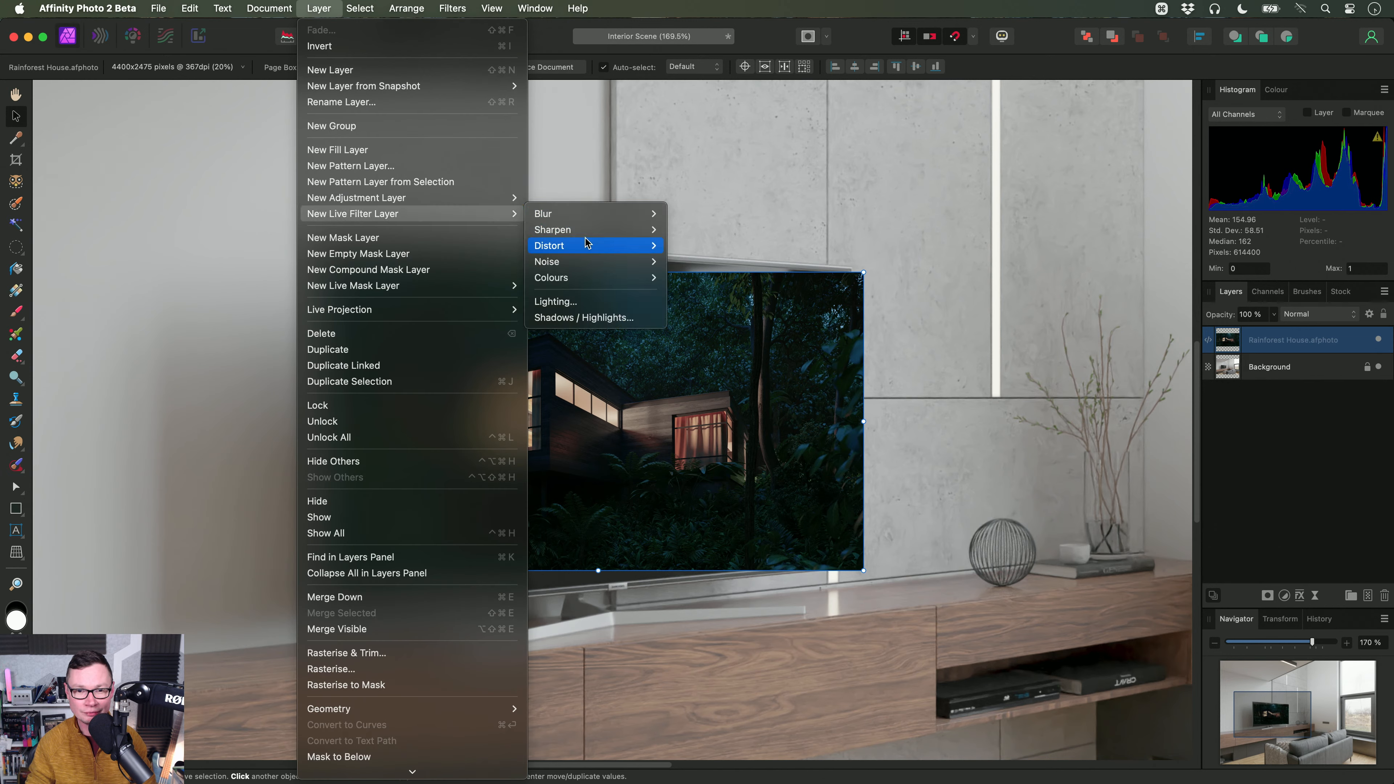
pyautogui.moveTo(647, 245)
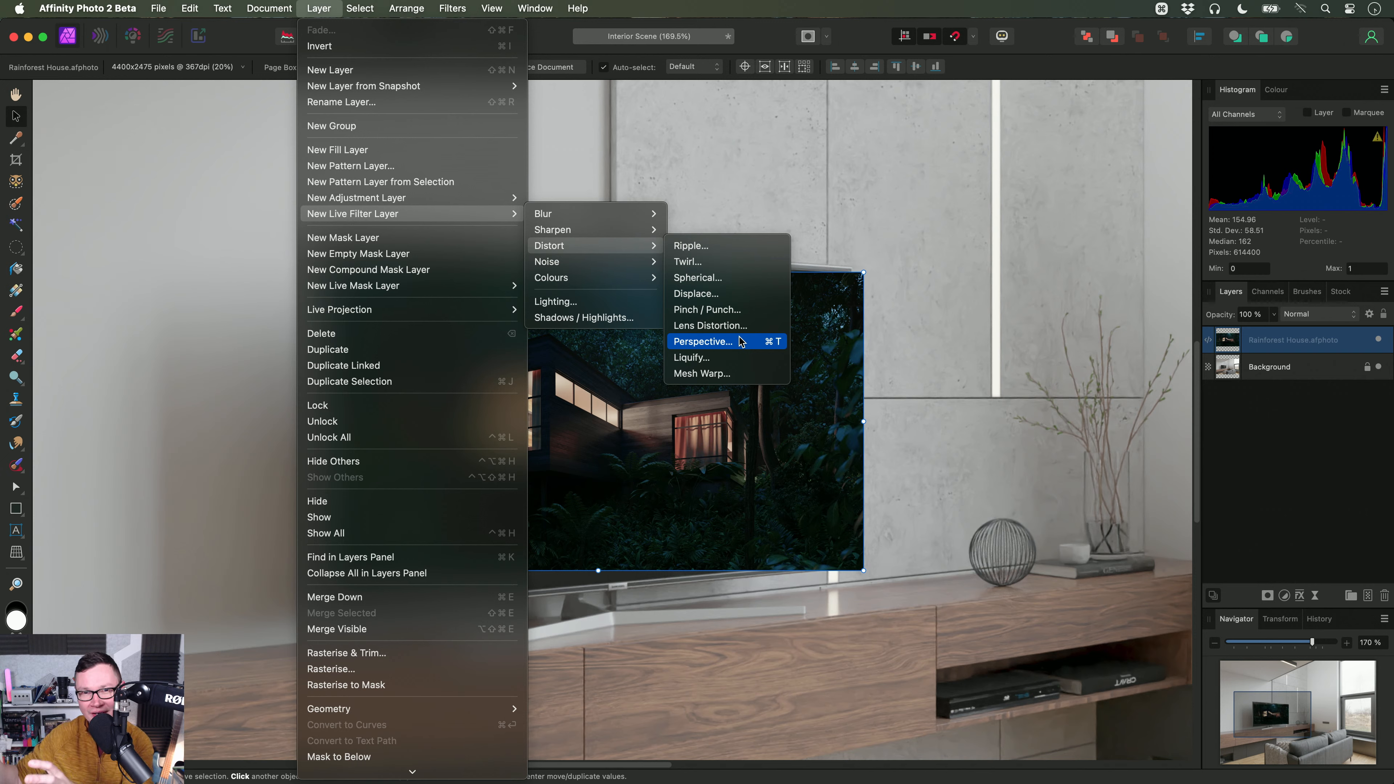
pyautogui.click(818, 431)
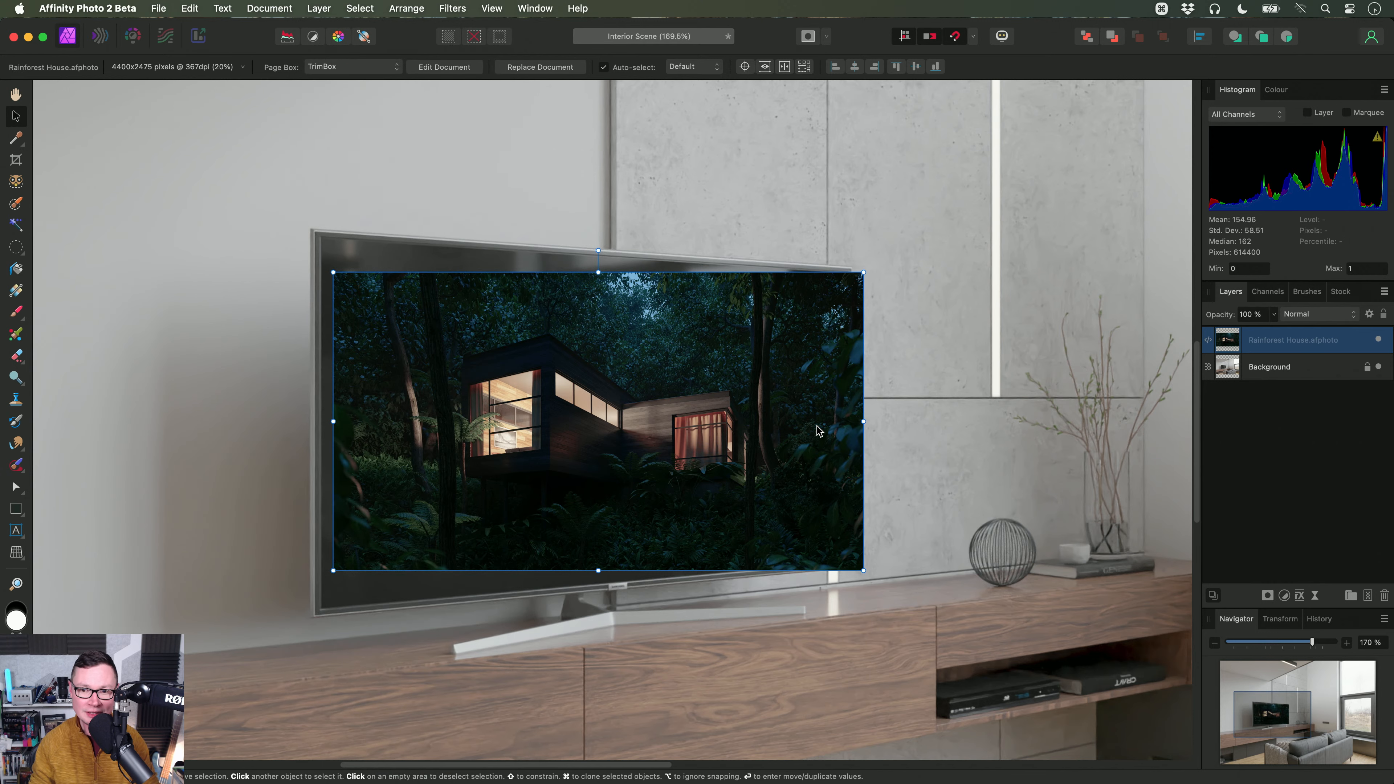
# Step: Add a live Perspective filter to the Rainforest House layer, close its settings and reopen them for editing
pyautogui.press('super+t')
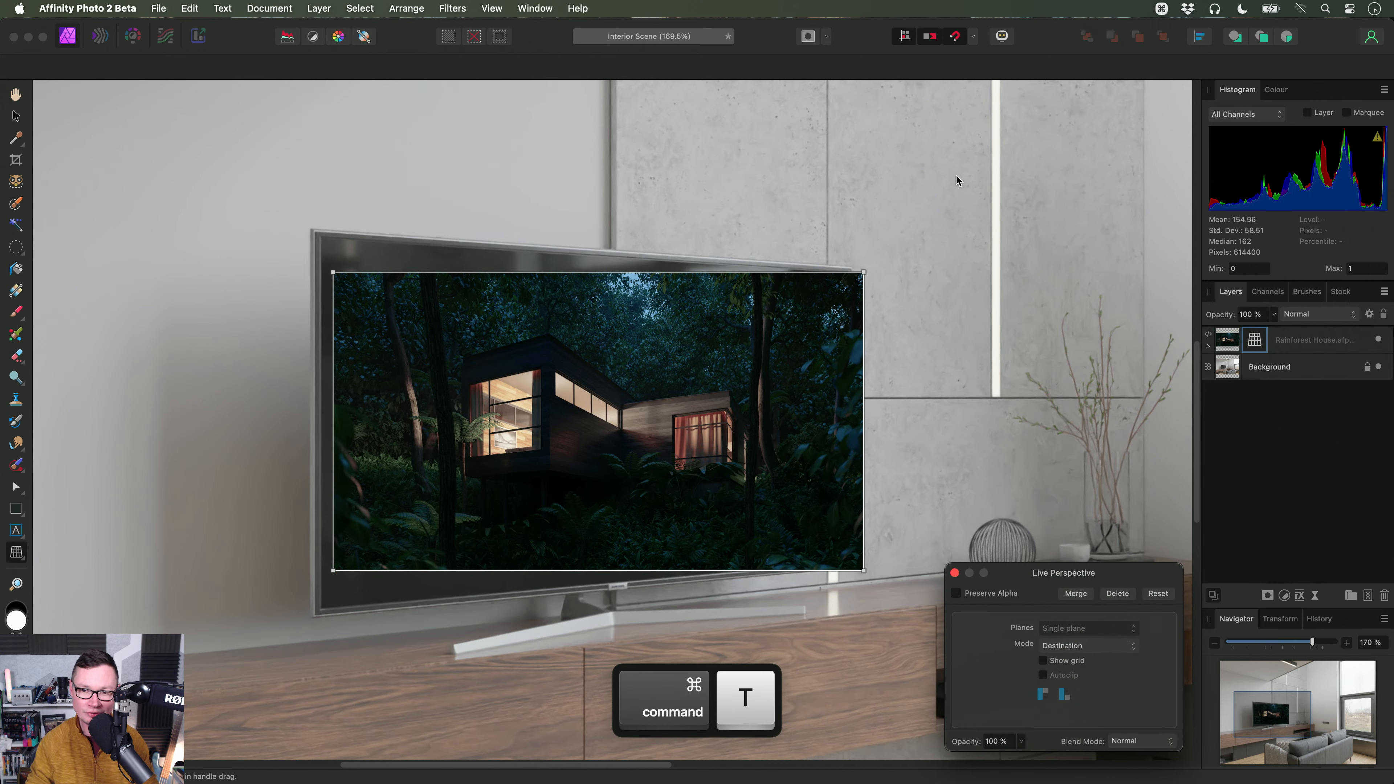
pyautogui.moveTo(1013, 581); pyautogui.dragTo(1047, 556)
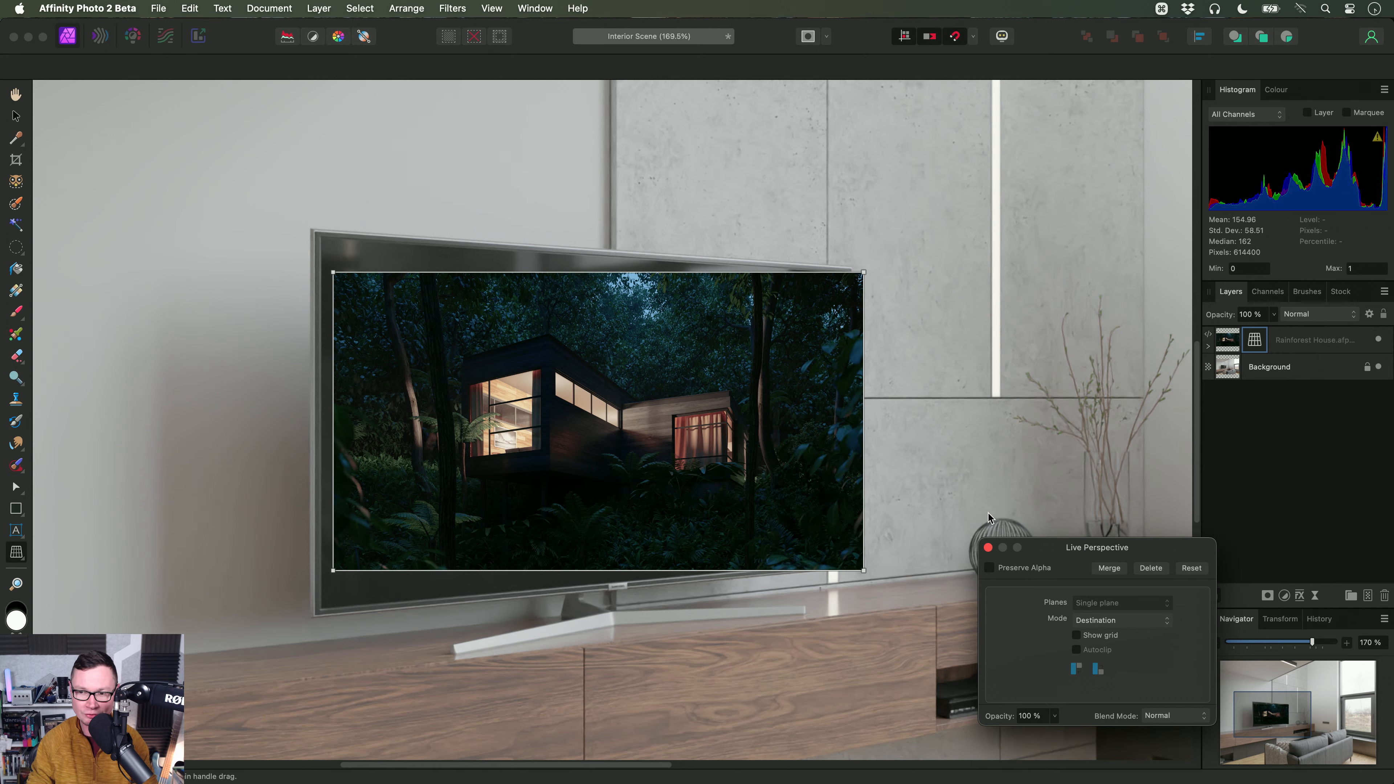
pyautogui.click(987, 547)
pyautogui.scroll(2, 801, 373)
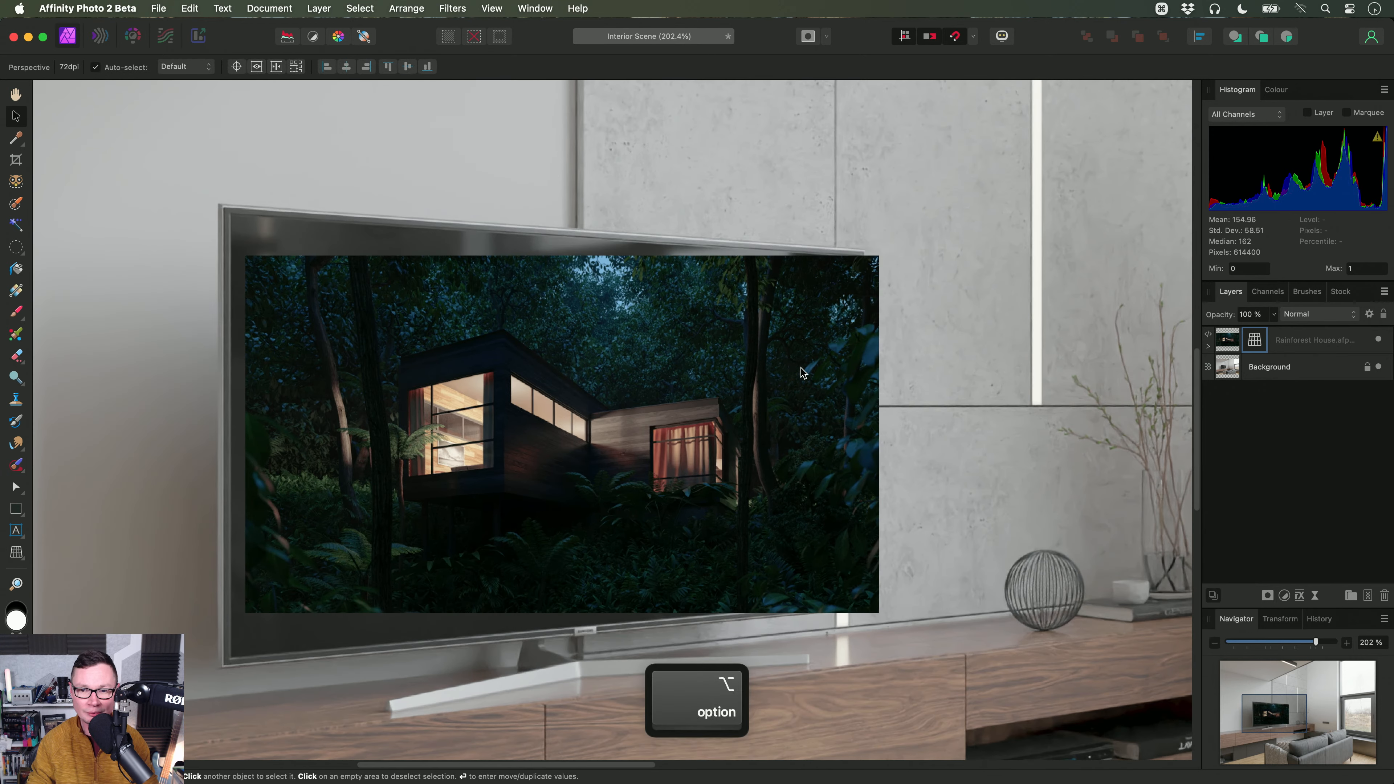
pyautogui.click(1243, 339)
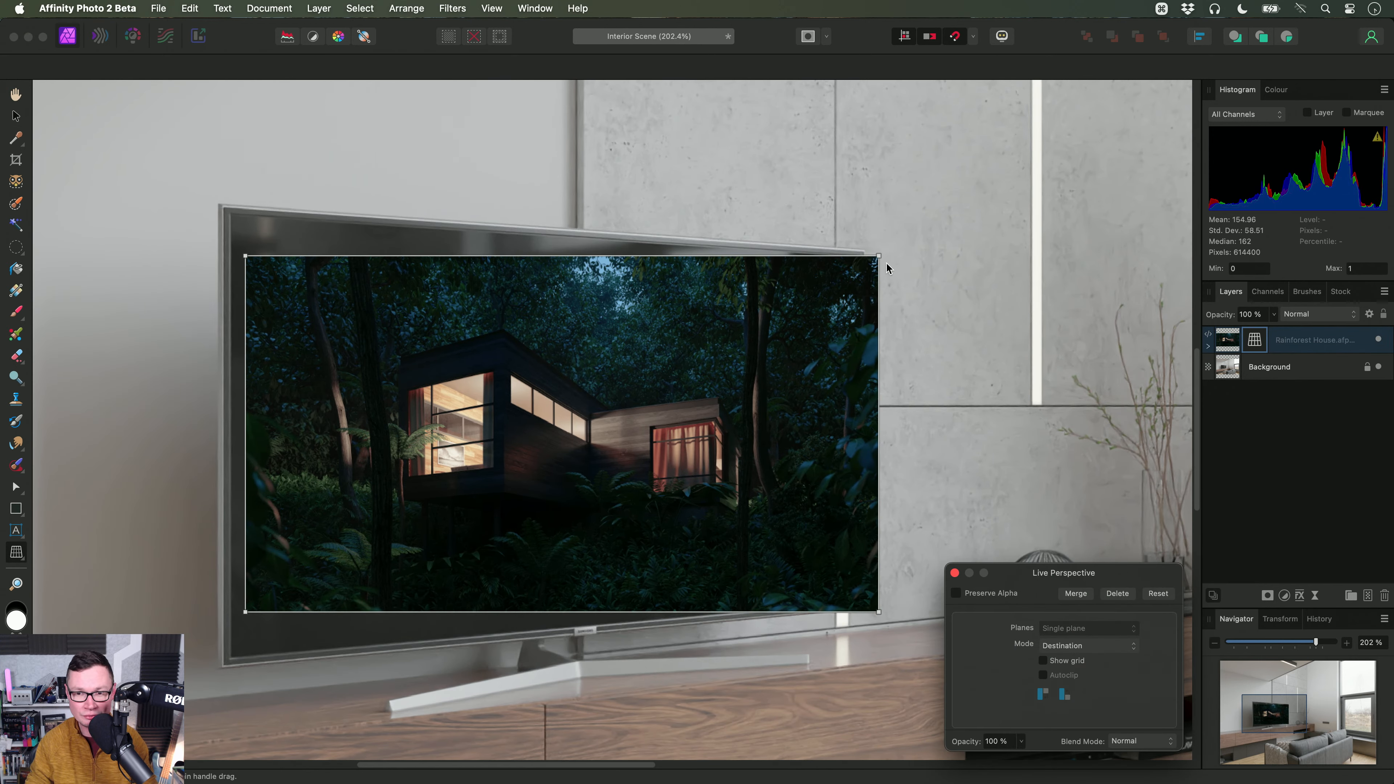
# Step: Fit the four perspective corners of the Rainforest House image to the corners of the TV screen and close the filter settings
pyautogui.moveTo(880, 256); pyautogui.dragTo(859, 256)
pyautogui.moveTo(221, 261); pyautogui.dragTo(383, 223)
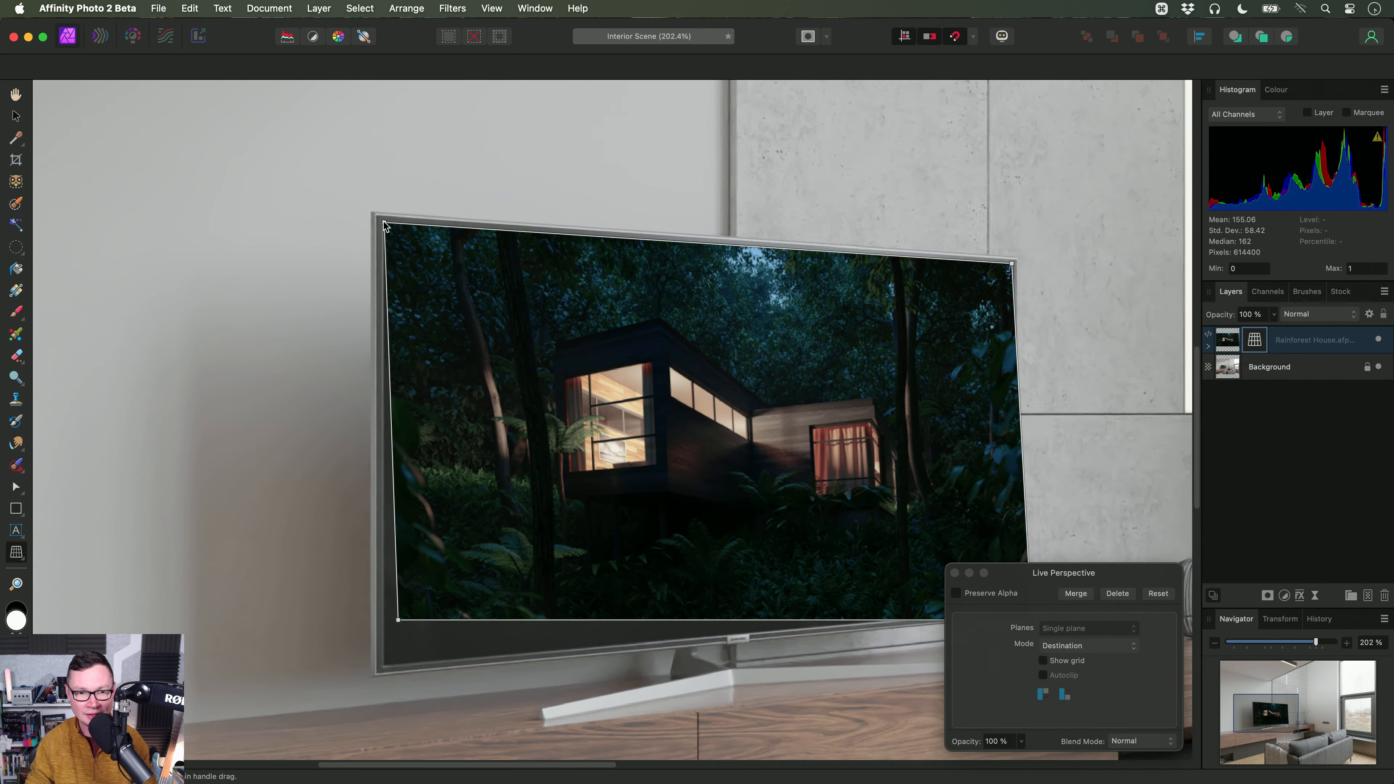
pyautogui.scroll(-5, 483, 605)
pyautogui.moveTo(461, 488); pyautogui.dragTo(449, 535)
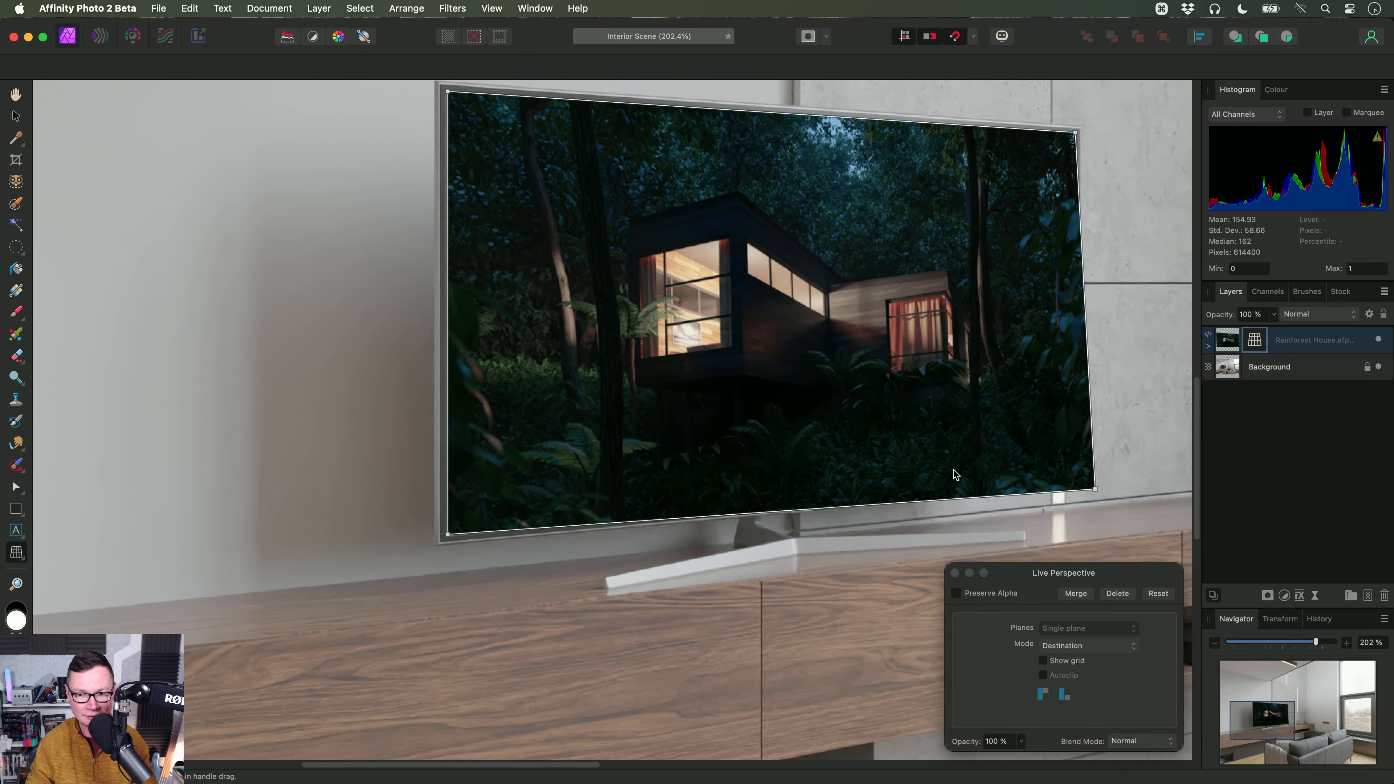
pyautogui.hscroll(10, 954, 473)
pyautogui.moveTo(746, 503); pyautogui.dragTo(721, 497)
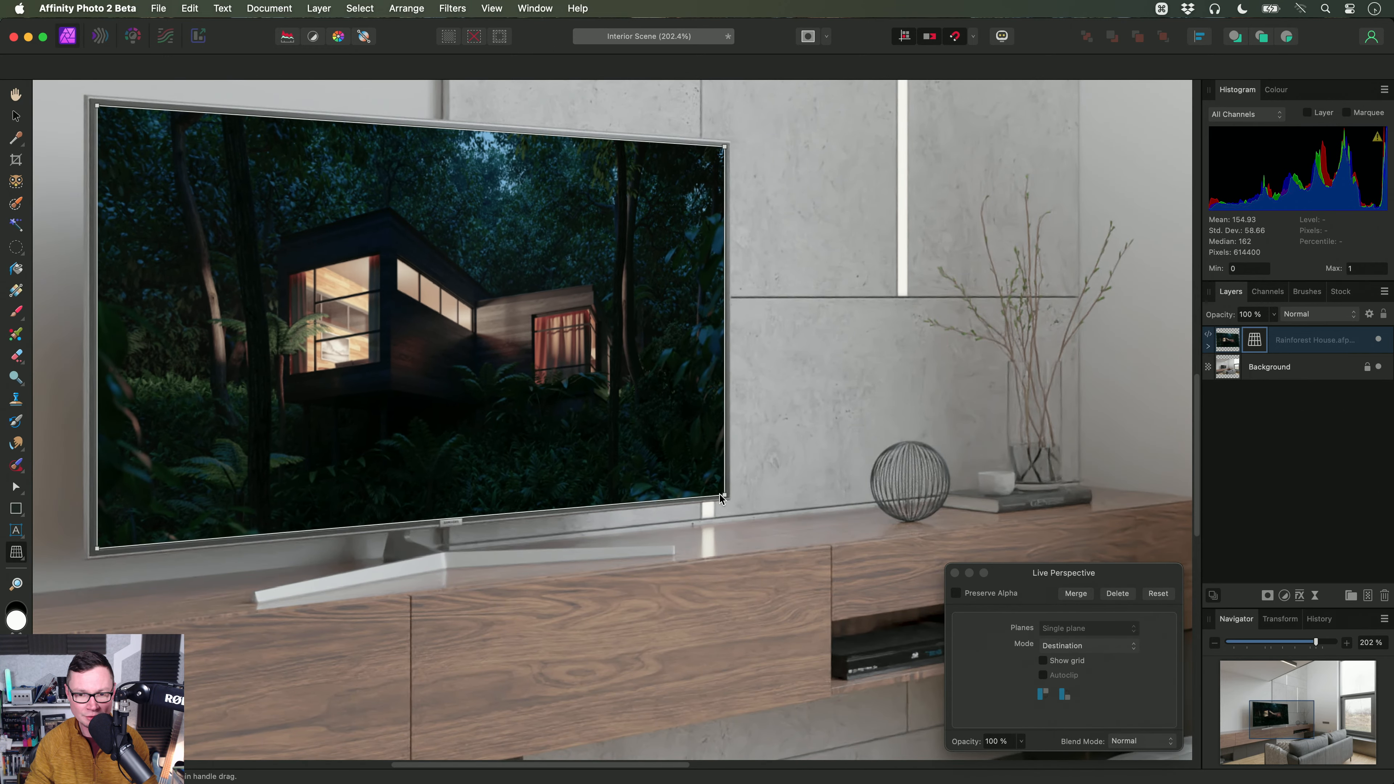
pyautogui.hscroll(-5, 724, 492)
pyautogui.press('Escape')
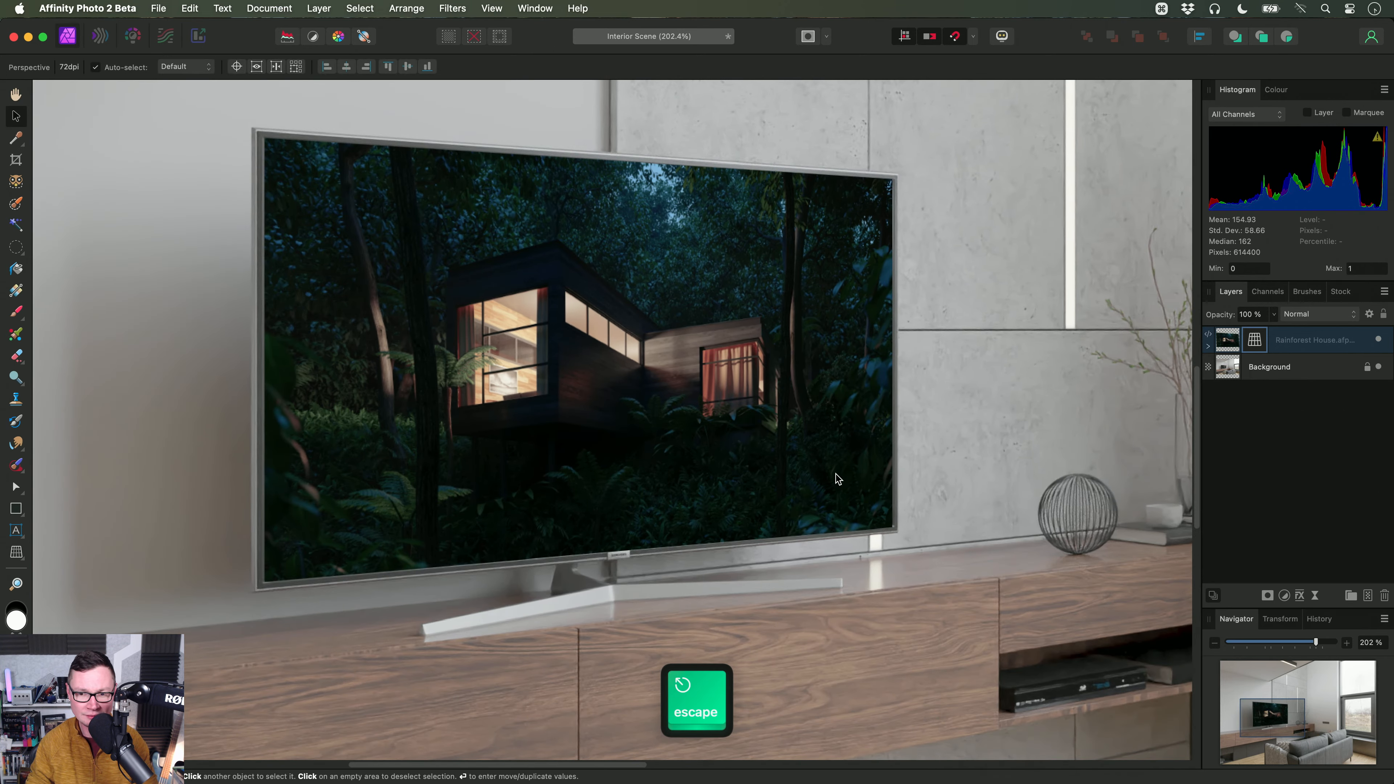
# Step: Open the embedded Rainforest House document for editing, make group 001 visible, and close it to return to the interior scene
pyautogui.click(1335, 338)
pyautogui.scroll(-3, 608, 438)
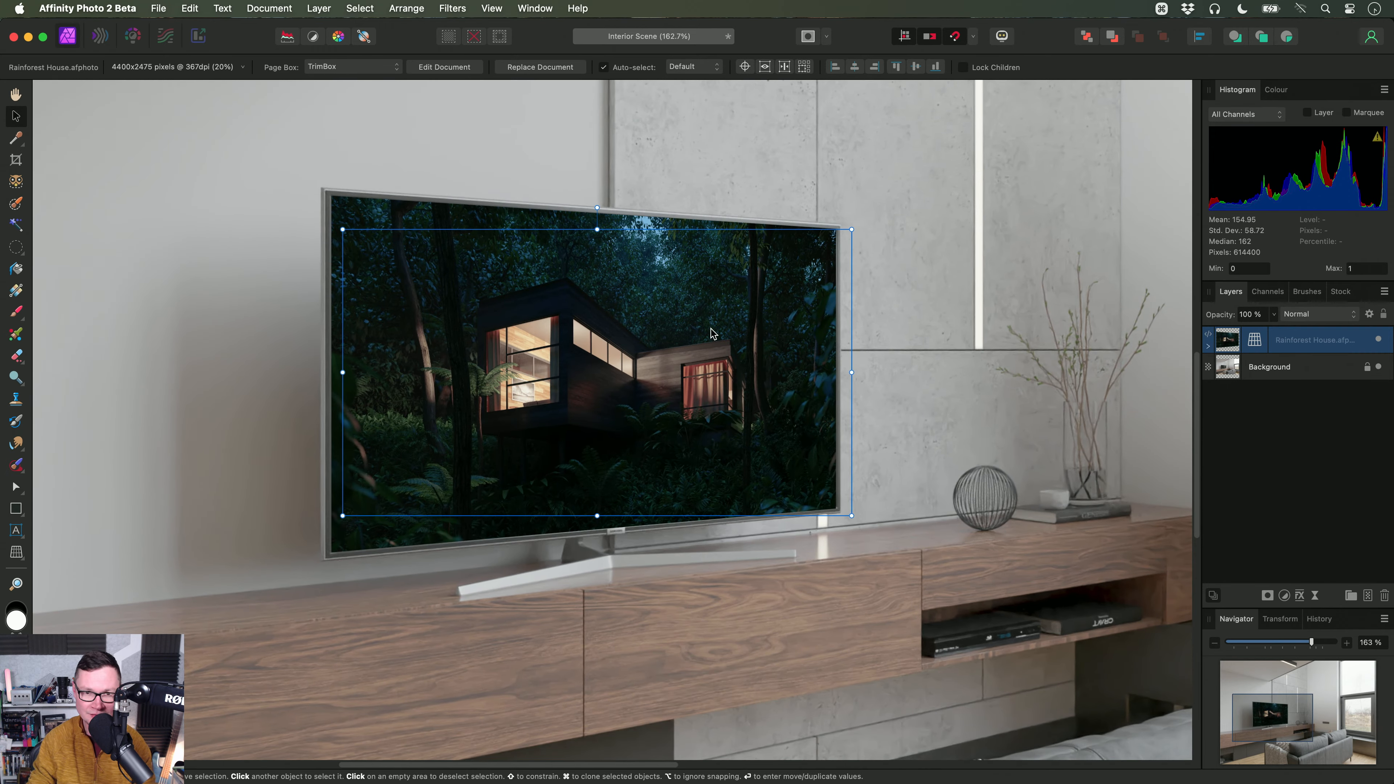
pyautogui.click(443, 67)
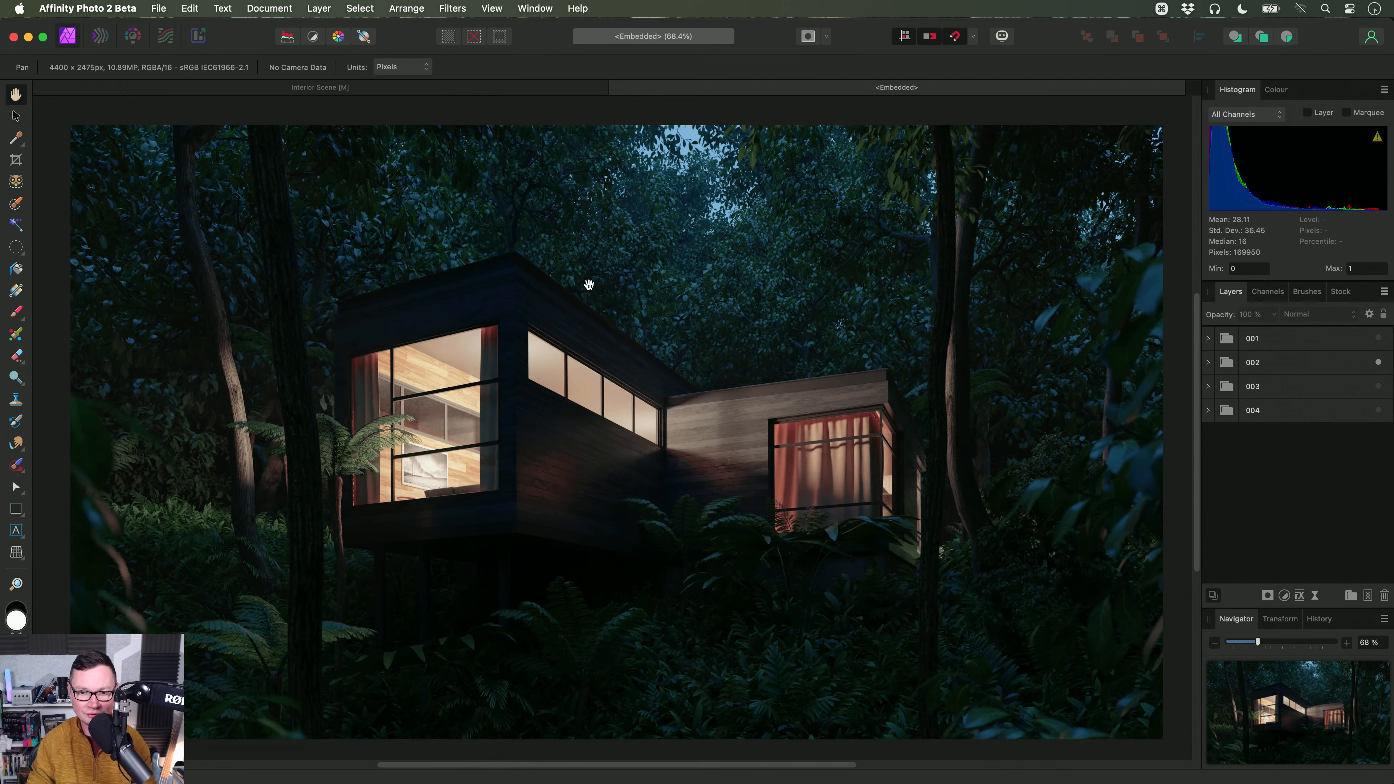
pyautogui.click(1378, 338)
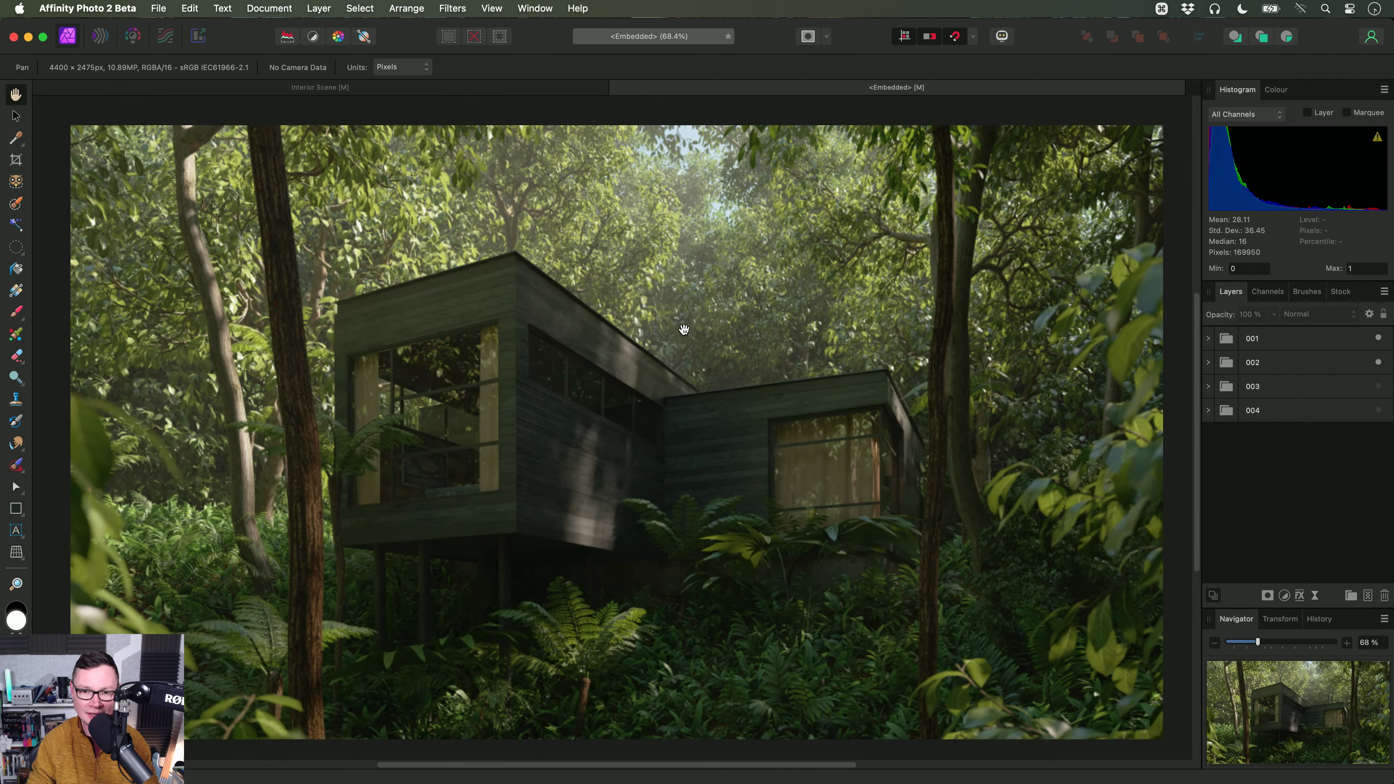
pyautogui.press('super+w')
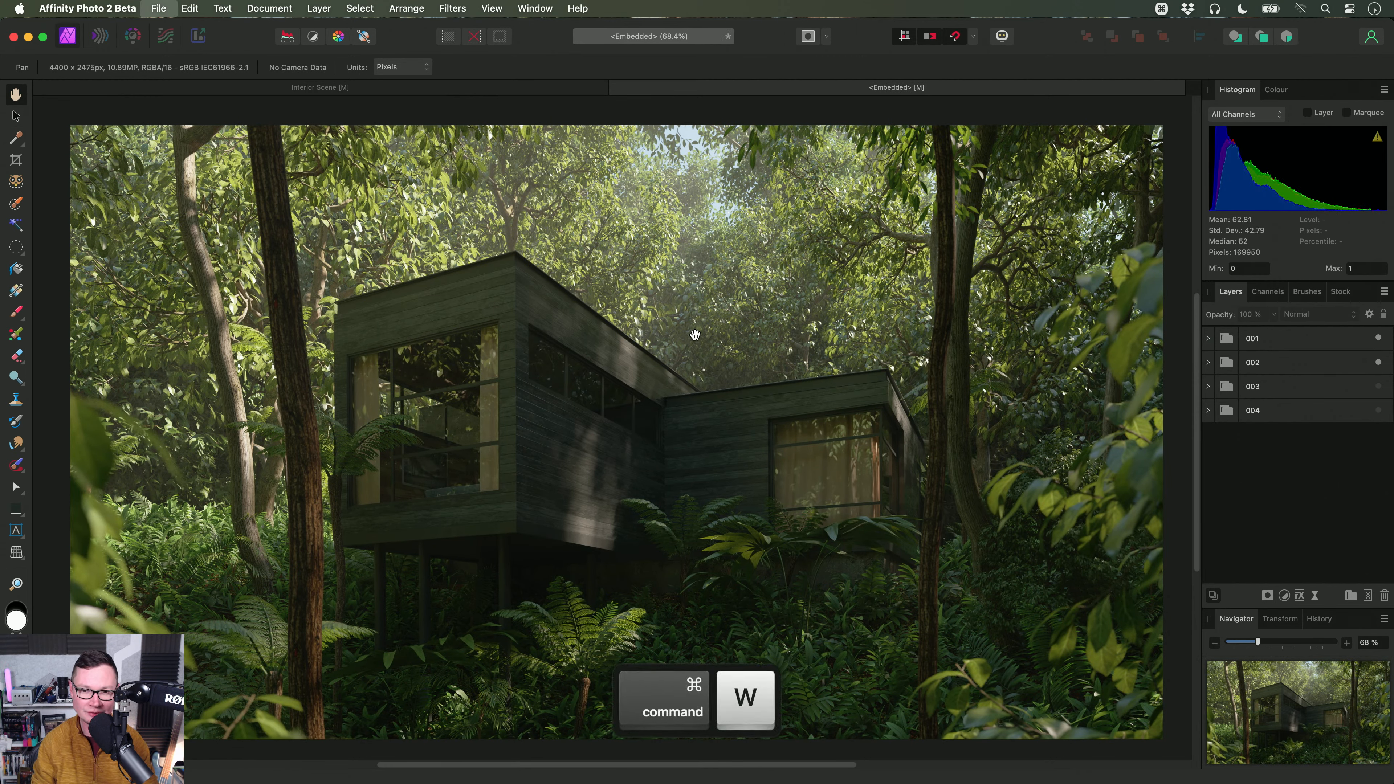
pyautogui.press('h')
pyautogui.scroll(-3, 719, 385)
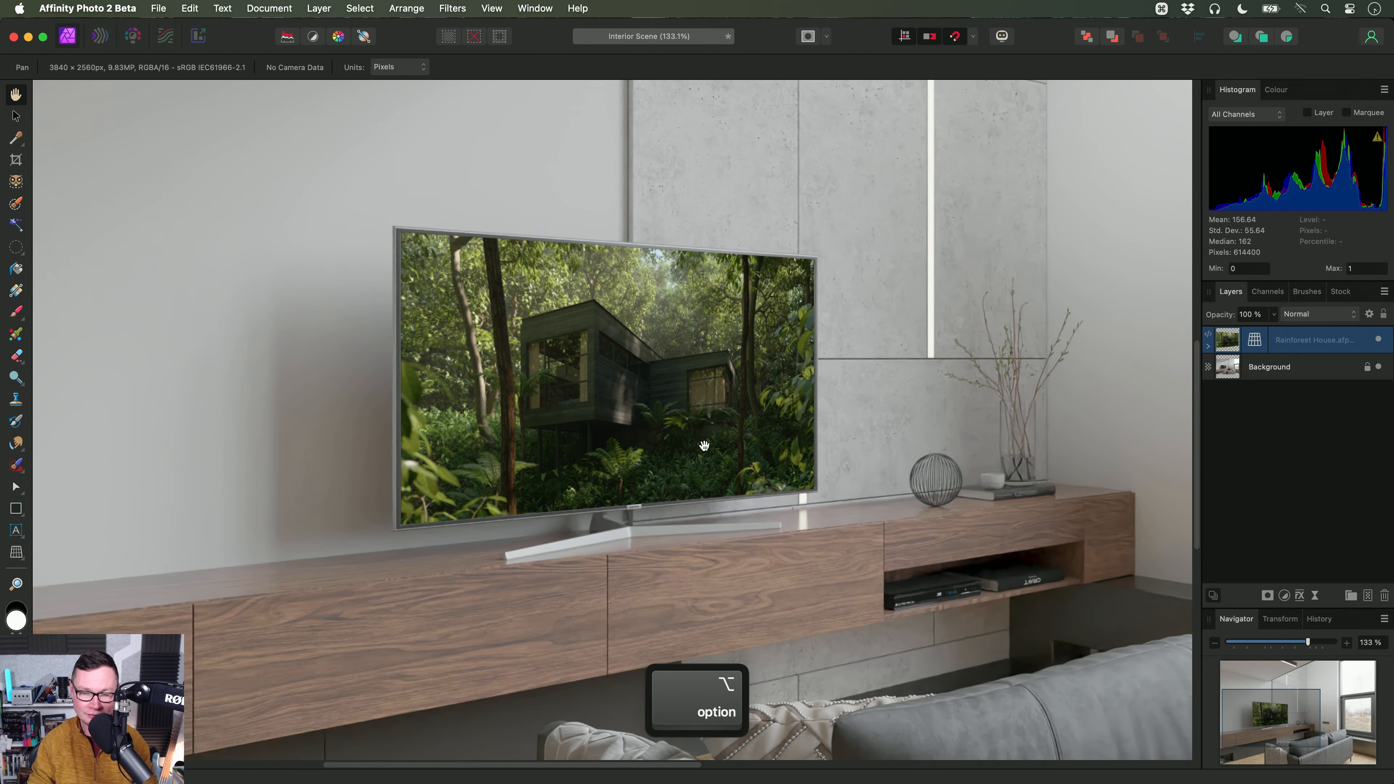
pyautogui.scroll(-3, 688, 414)
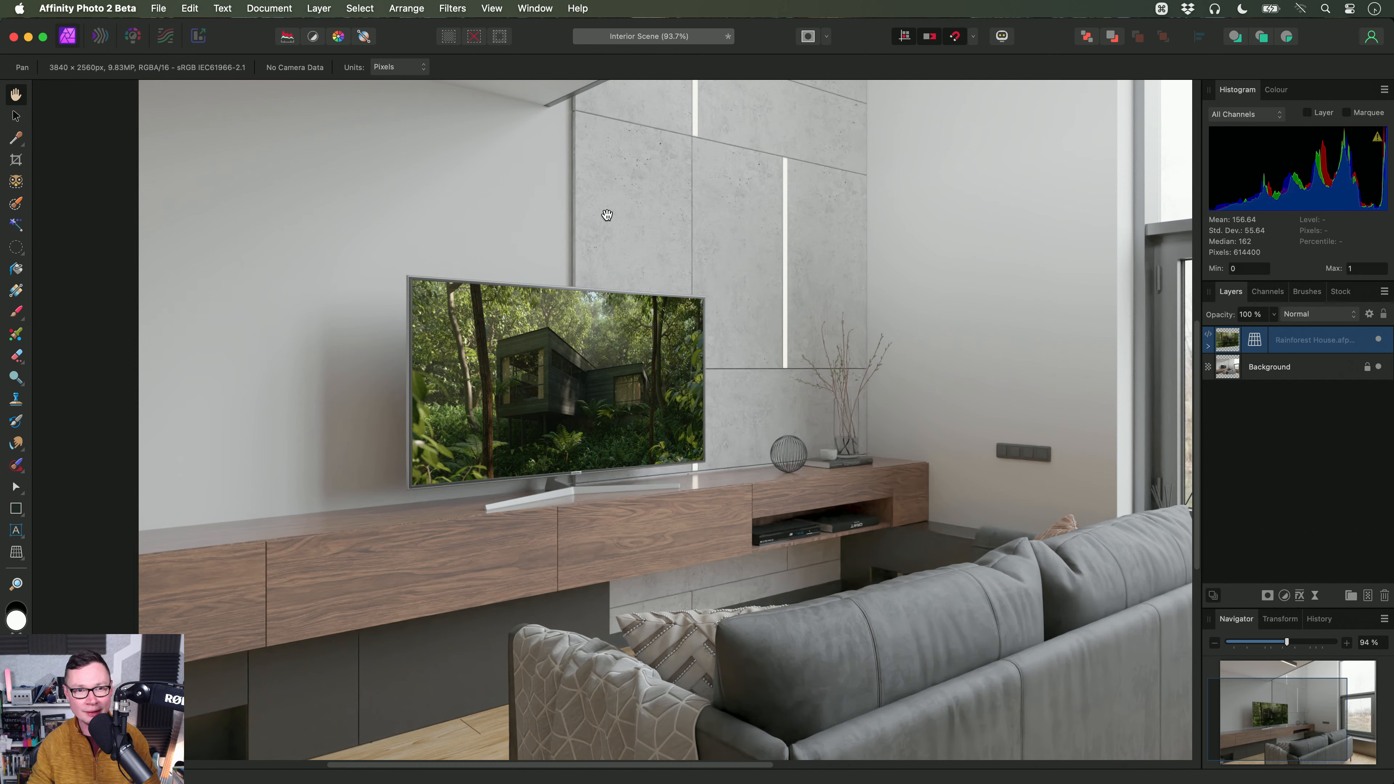
# Step: Review the available Distort live filter layers and examine the finished TV composite
pyautogui.click(321, 7)
pyautogui.moveTo(472, 216)
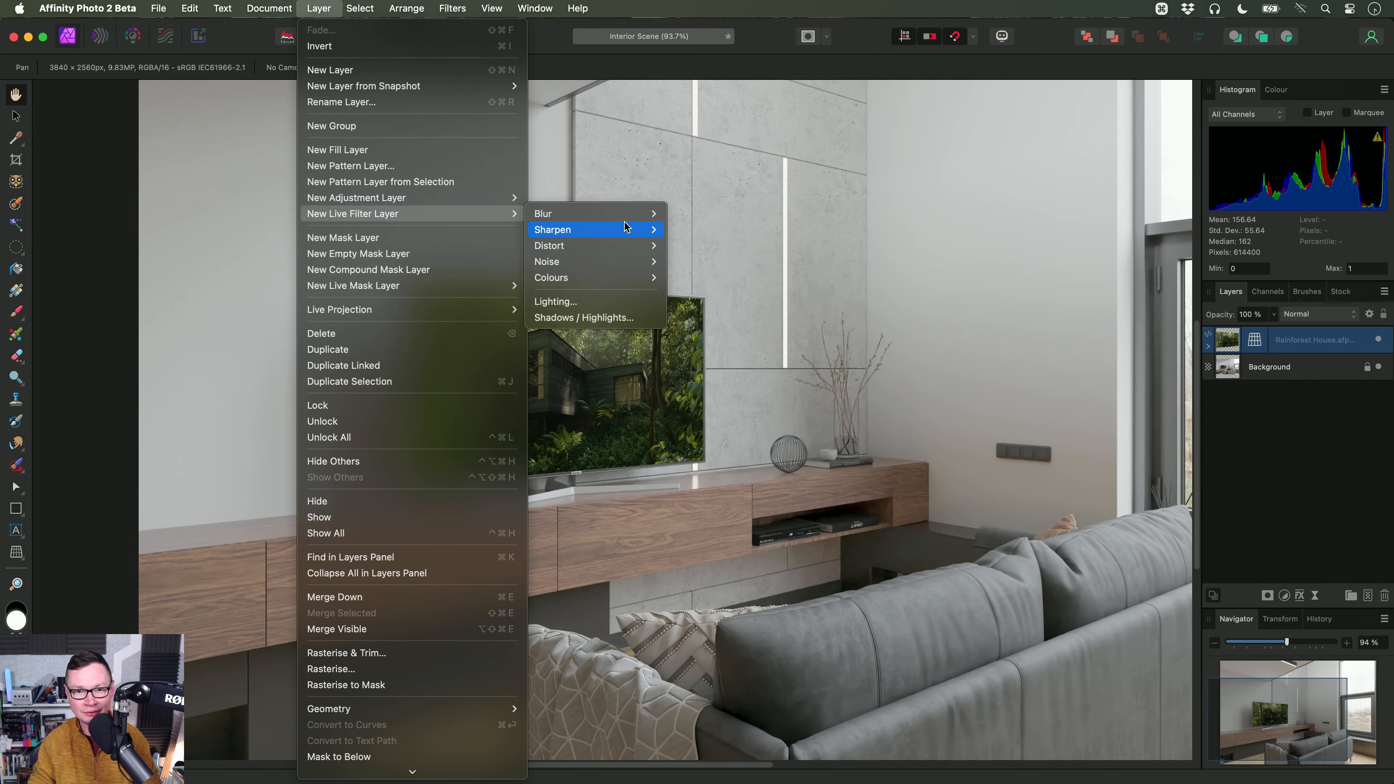
pyautogui.moveTo(604, 245)
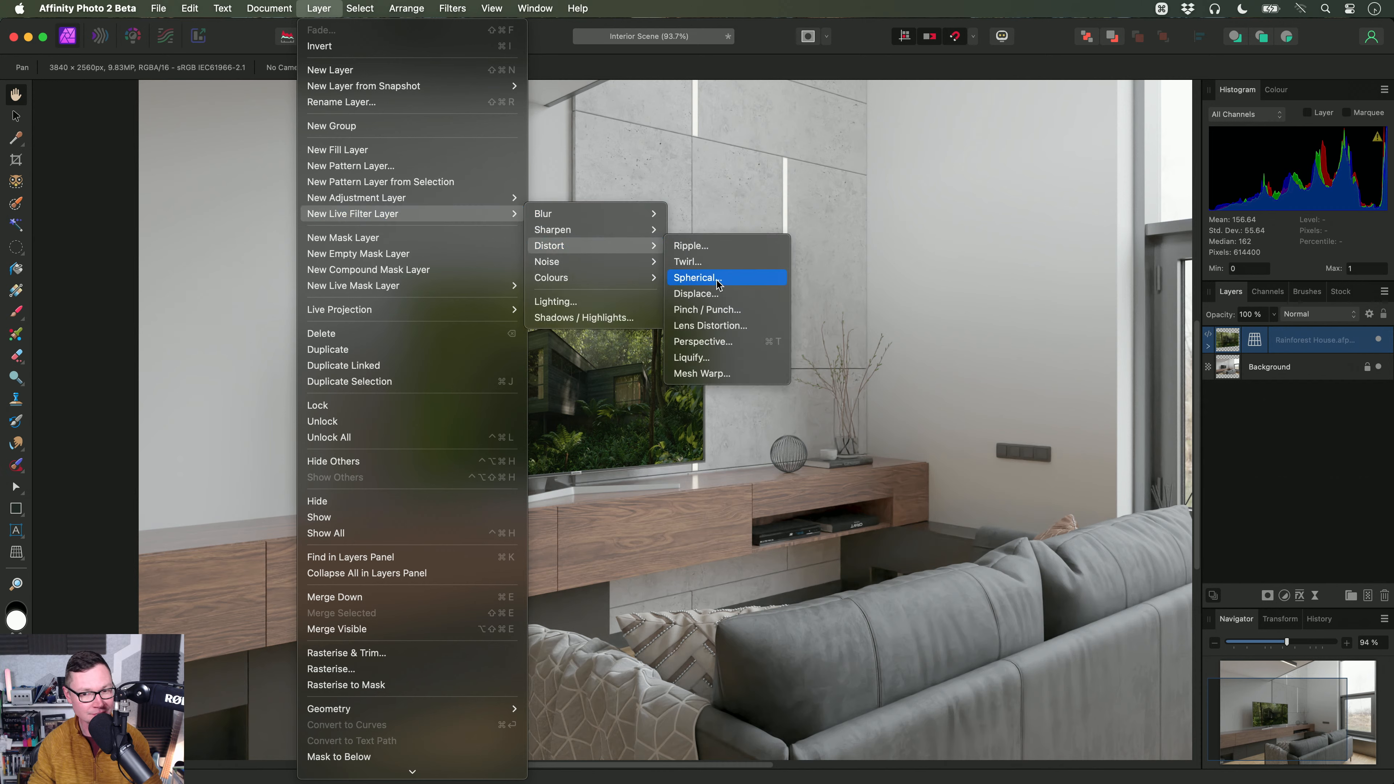
pyautogui.click(725, 229)
pyautogui.moveTo(680, 351); pyautogui.dragTo(736, 371)
pyautogui.scroll(2, 642, 324)
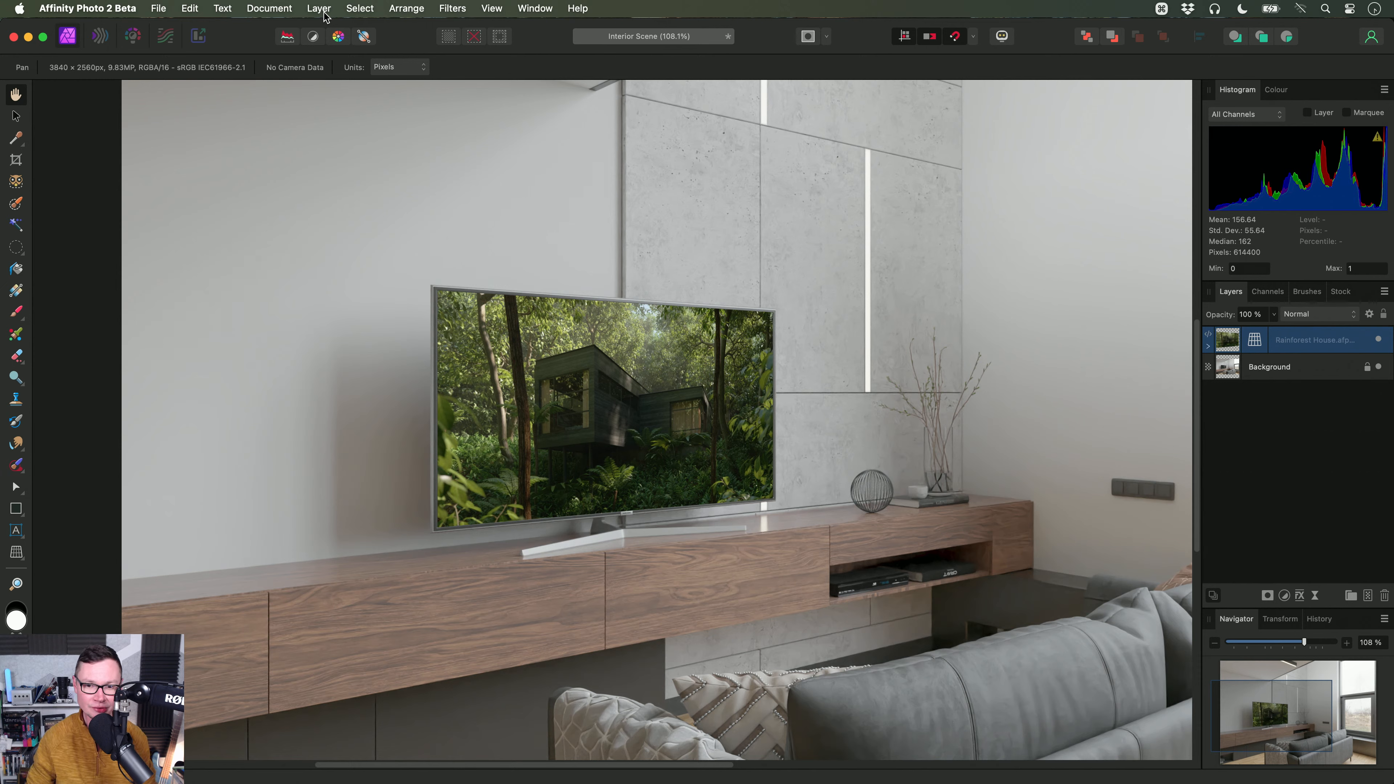
# Step: Close Interior Scene without saving and open the 08. Clear and Fill Mask folder in Finder
pyautogui.press('super+w')
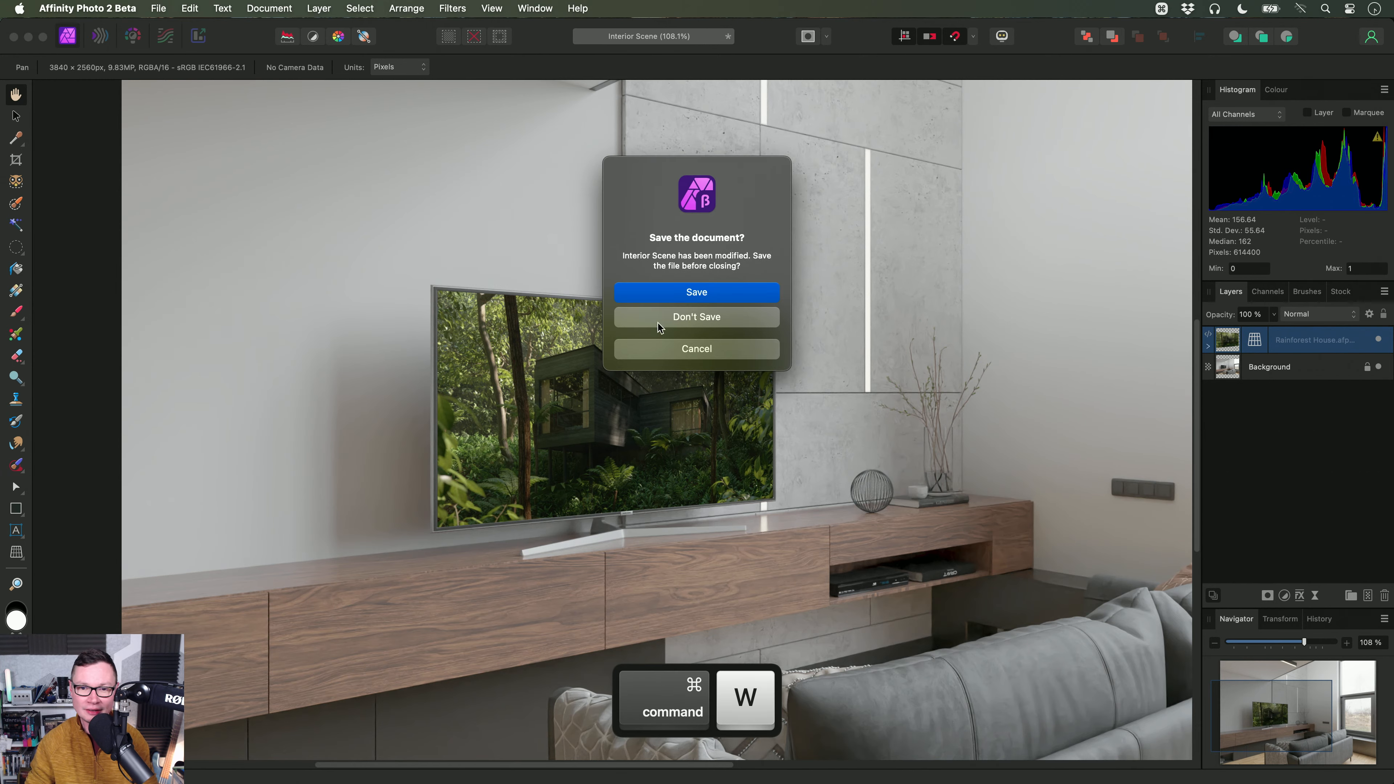
pyautogui.click(667, 317)
pyautogui.press('super+Tab')
pyautogui.click(331, 107)
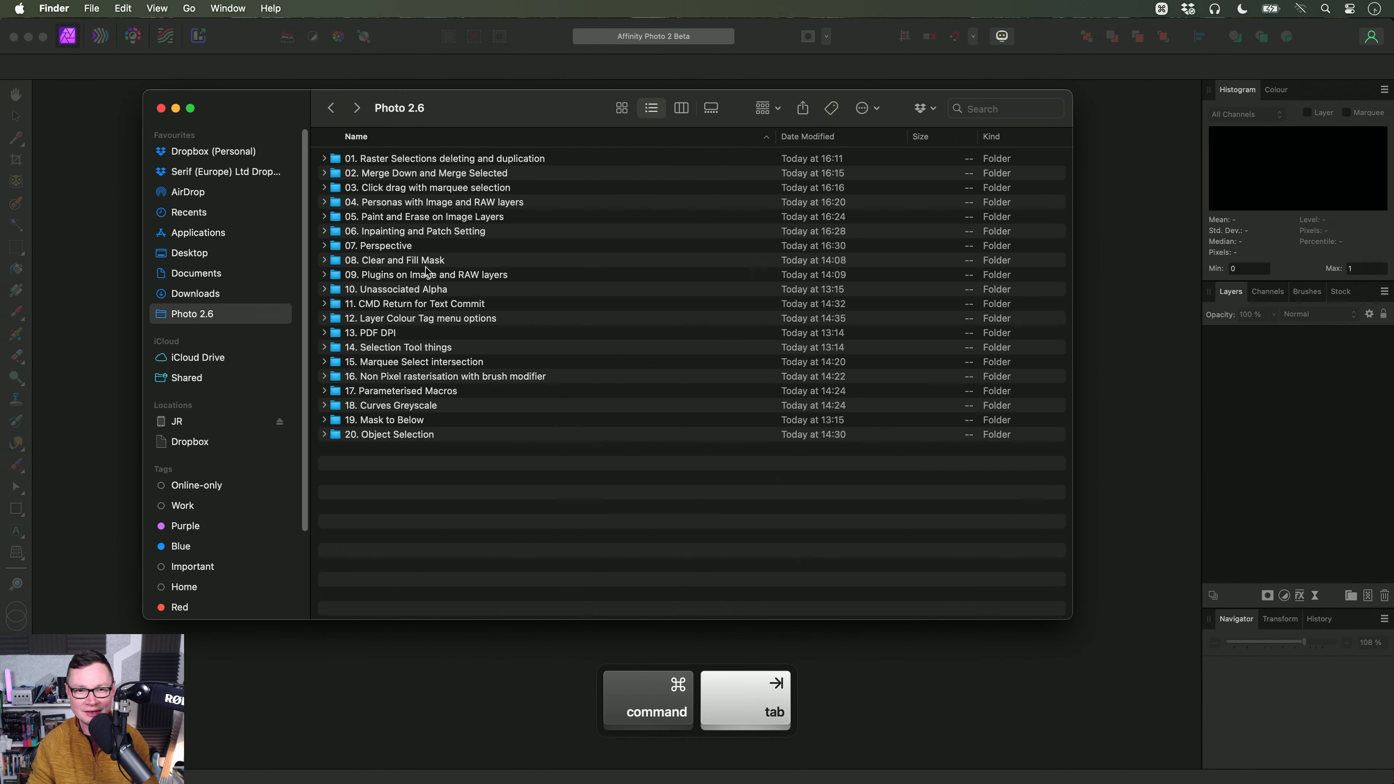
pyautogui.click(423, 266)
pyautogui.doubleClick(422, 265)
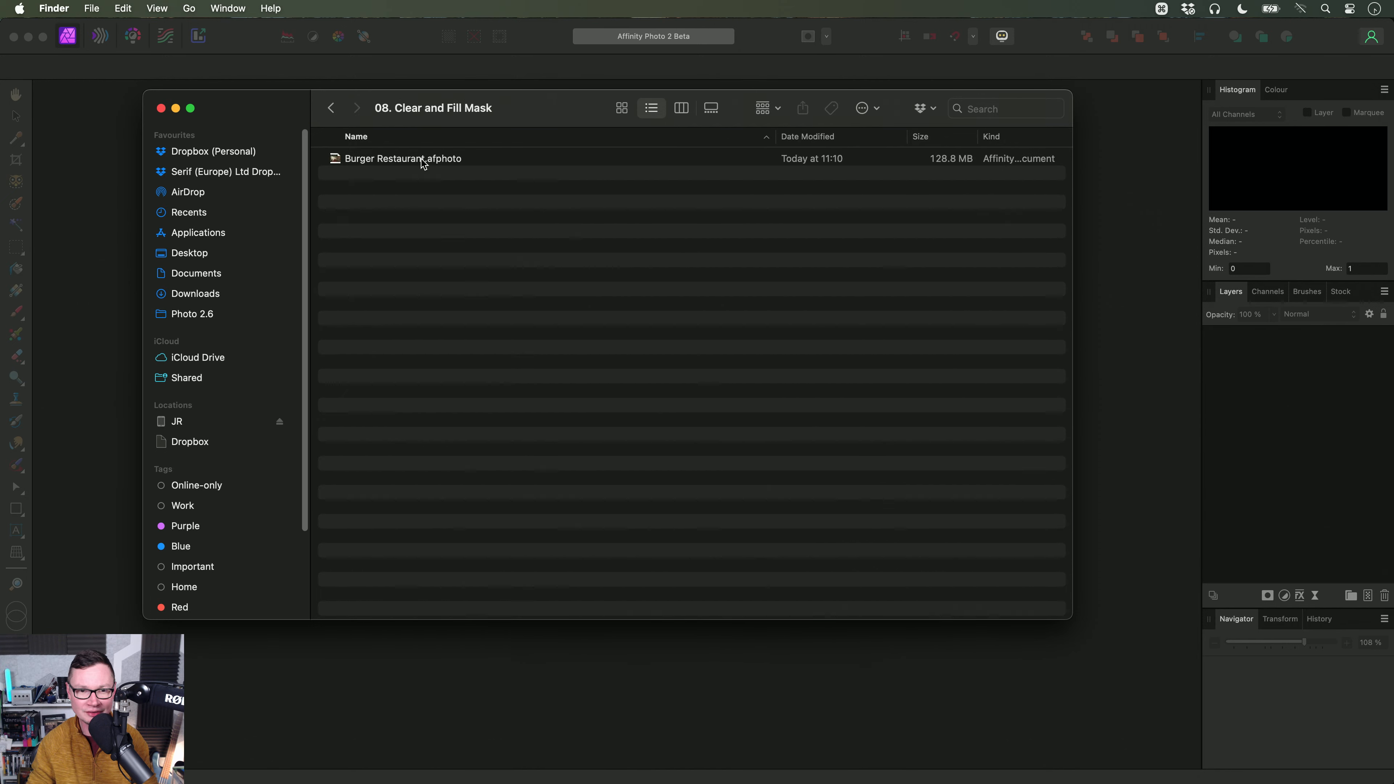
# Step: Try to open Burger Restaurant.afphoto from Finder in Affinity Photo 2
pyautogui.moveTo(420, 159); pyautogui.dragTo(688, 377)
pyautogui.press('super+Tab')
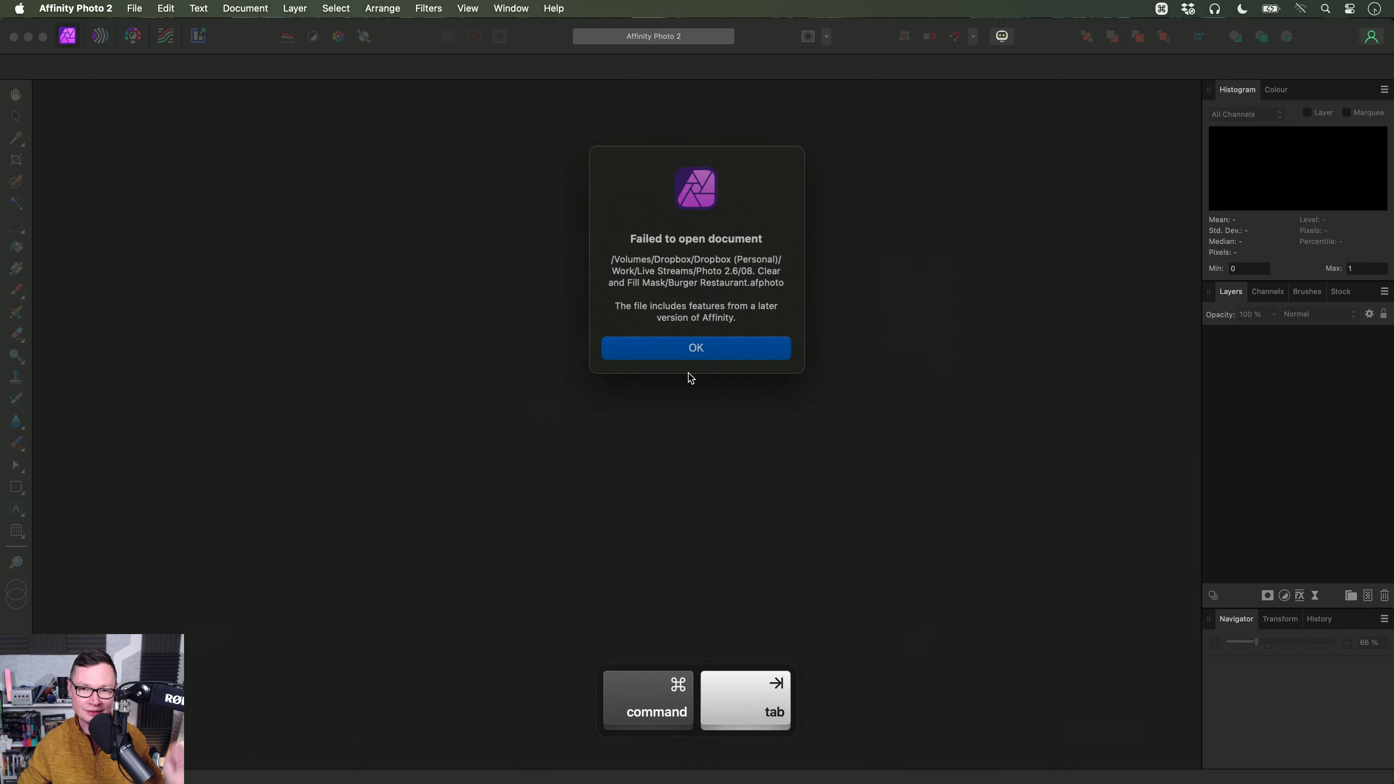
pyautogui.press('Return')
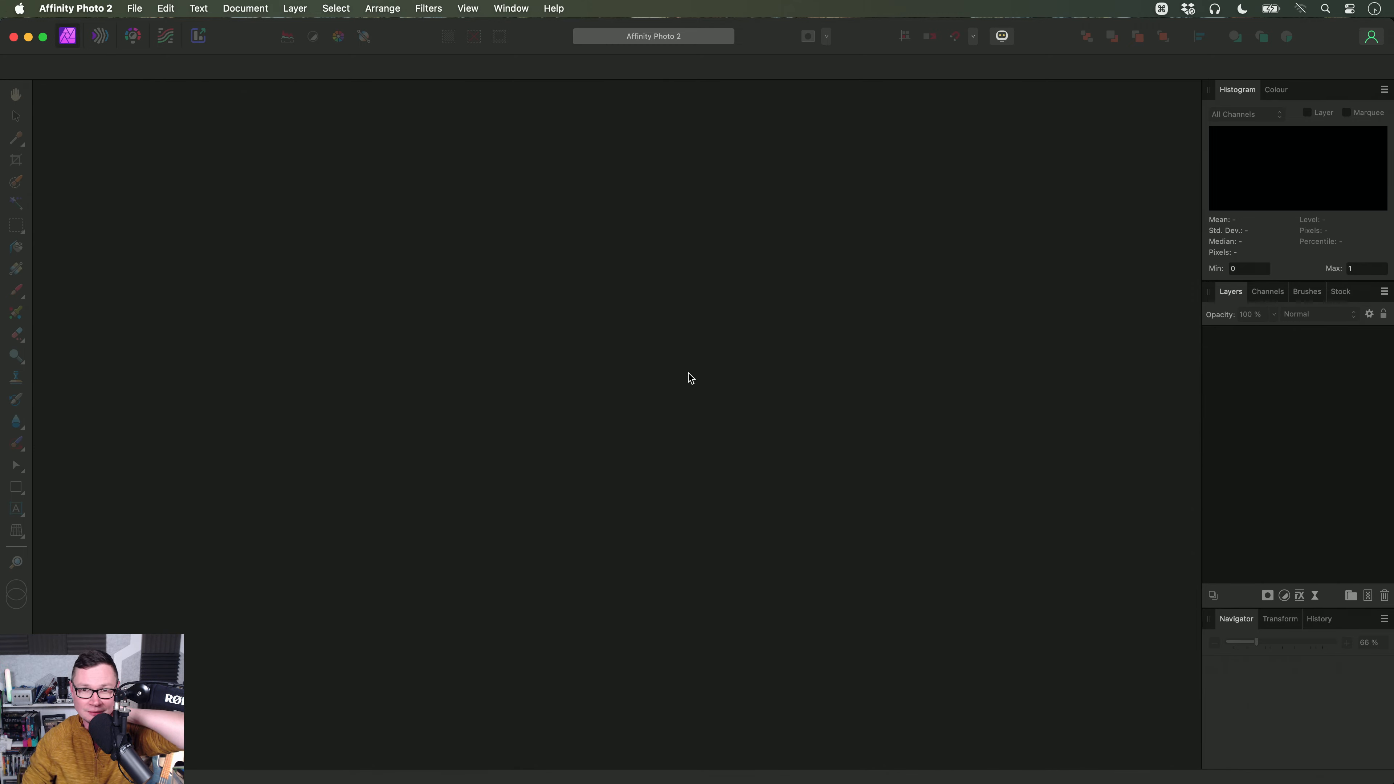
# Step: Open Burger Restaurant.afphoto from the Finder folder in Affinity Photo 2 Beta
pyautogui.press('super+Tab')
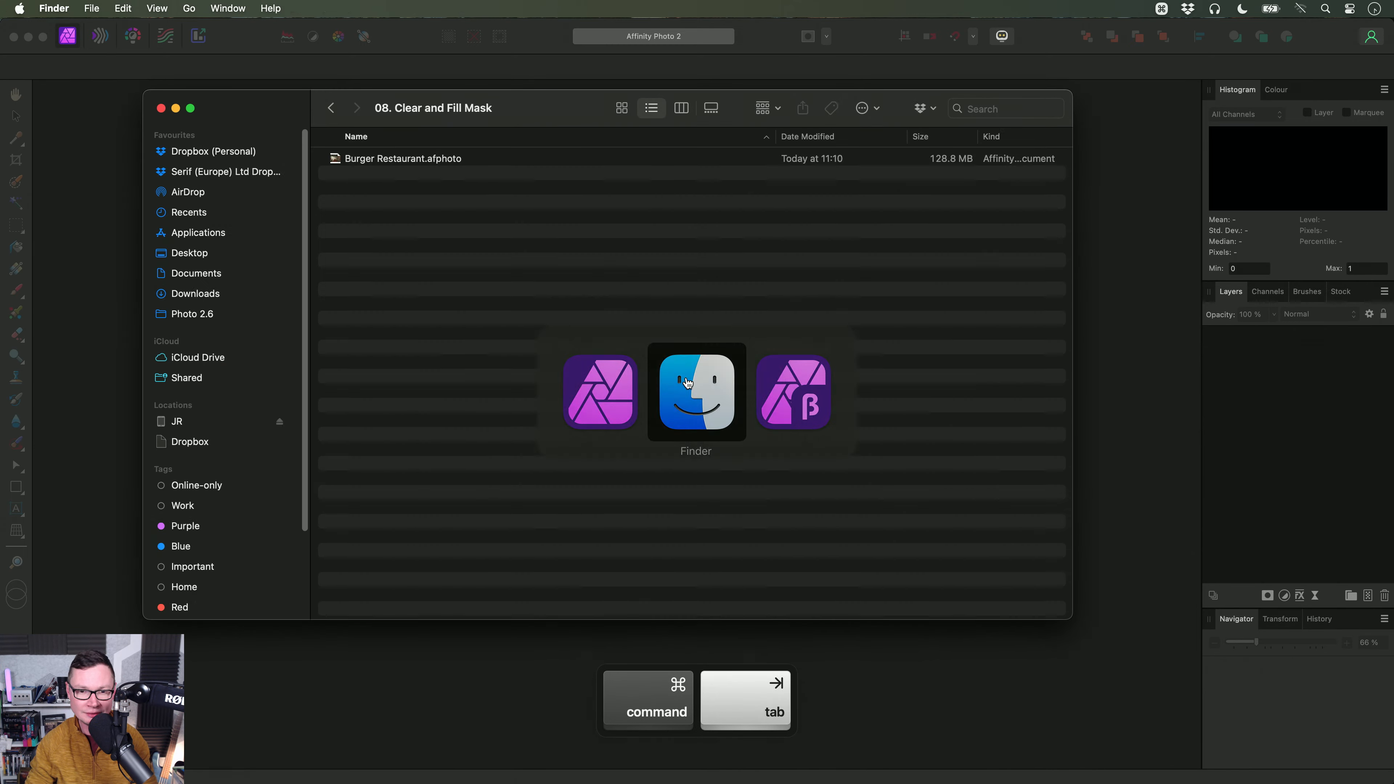
pyautogui.moveTo(380, 158); pyautogui.dragTo(794, 360)
pyautogui.press('super+Tab')
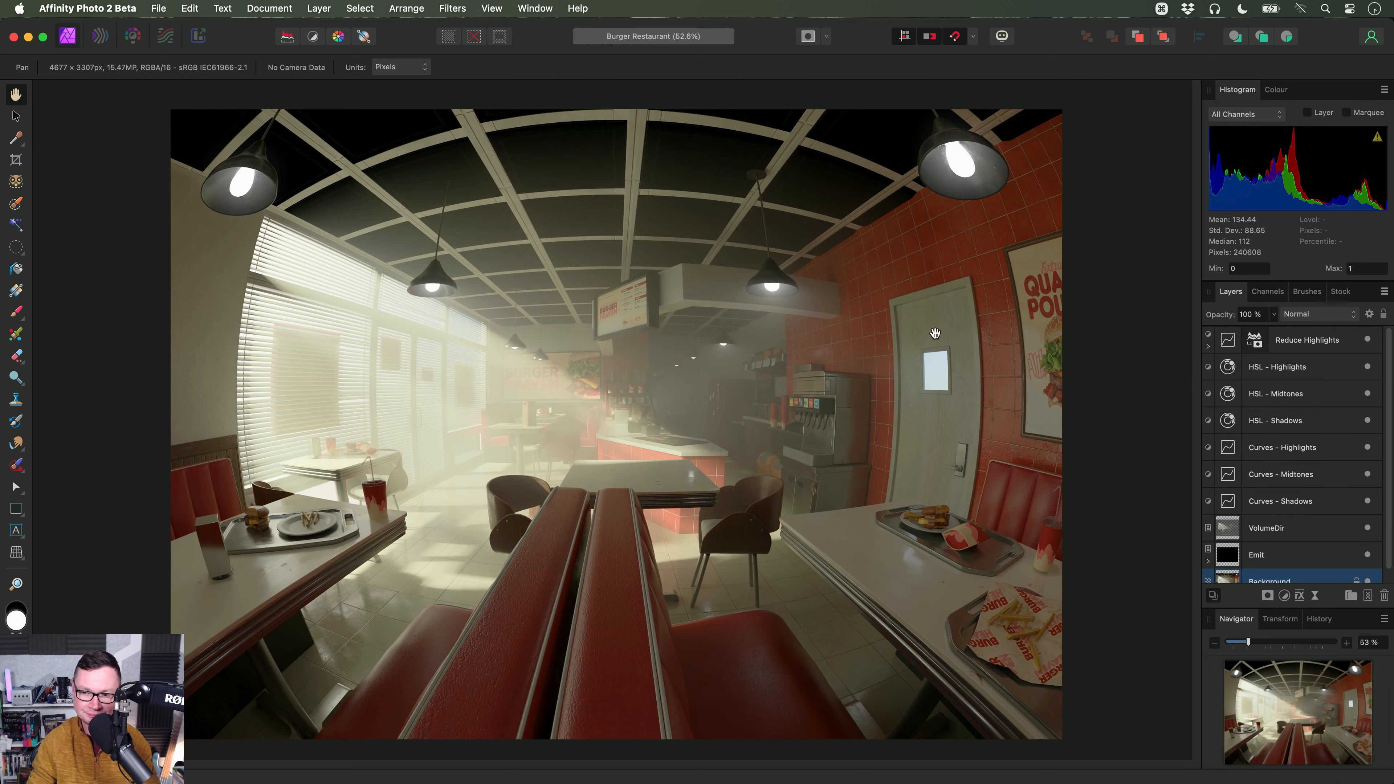
# Step: Duplicate the Background layer and tone map the copy with tone compression at 0% and local contrast at 100%
pyautogui.scroll(-1, 1335, 508)
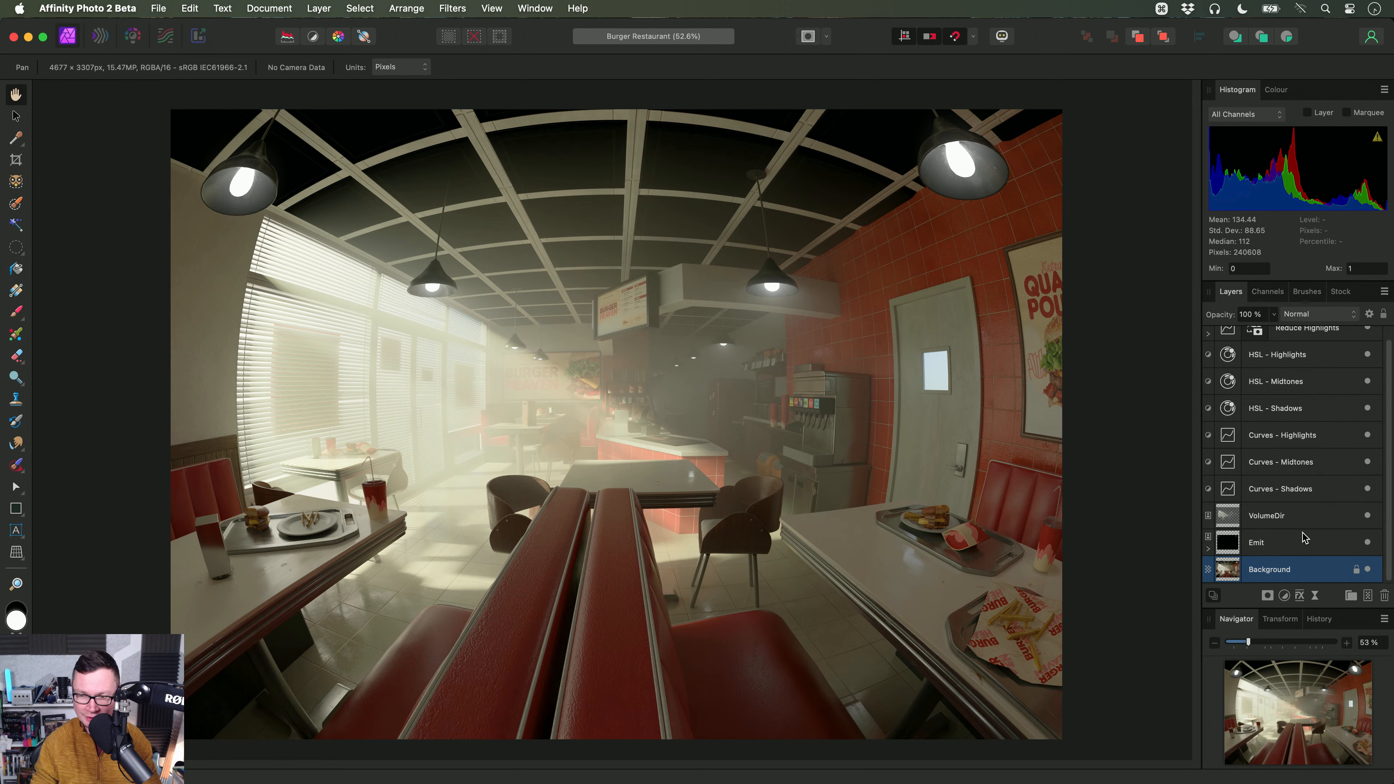
pyautogui.hotkey('ctrl', 'j')
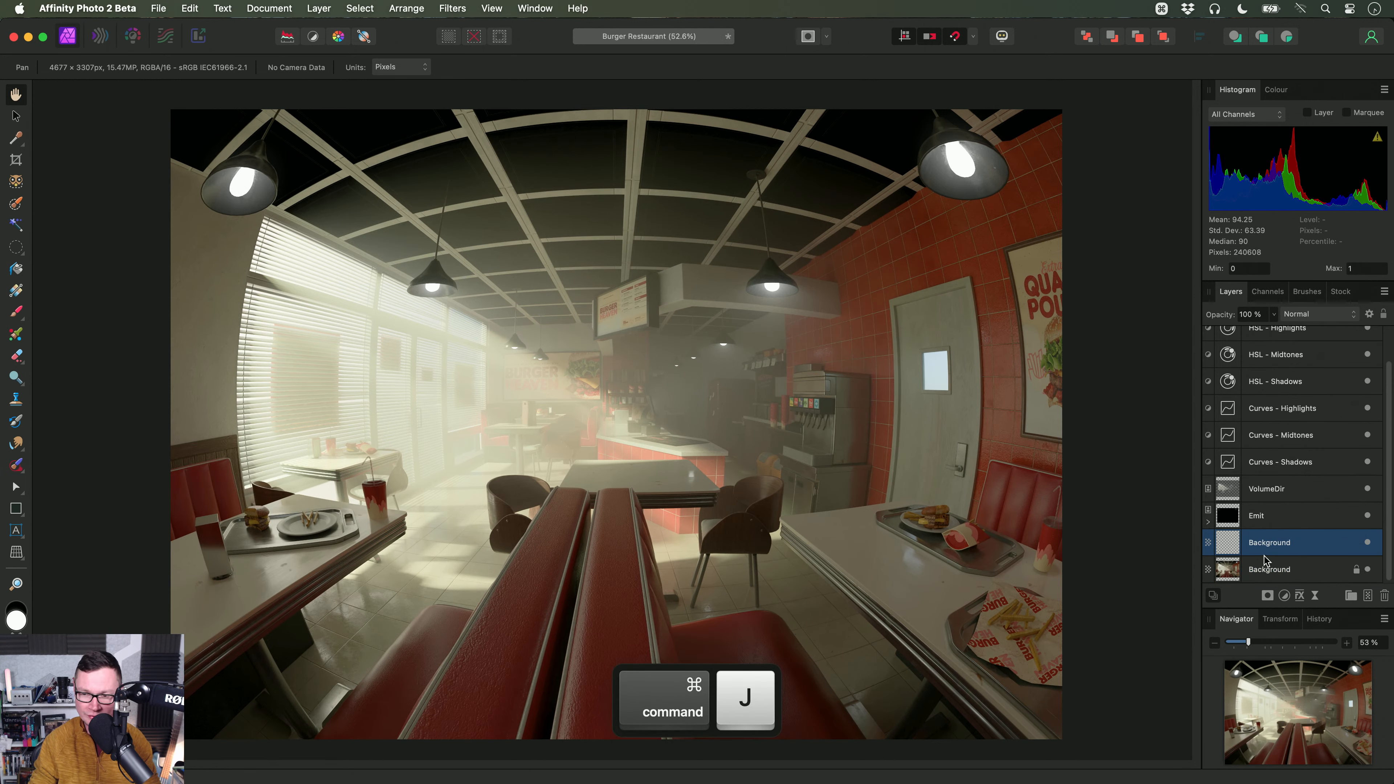
pyautogui.click(164, 39)
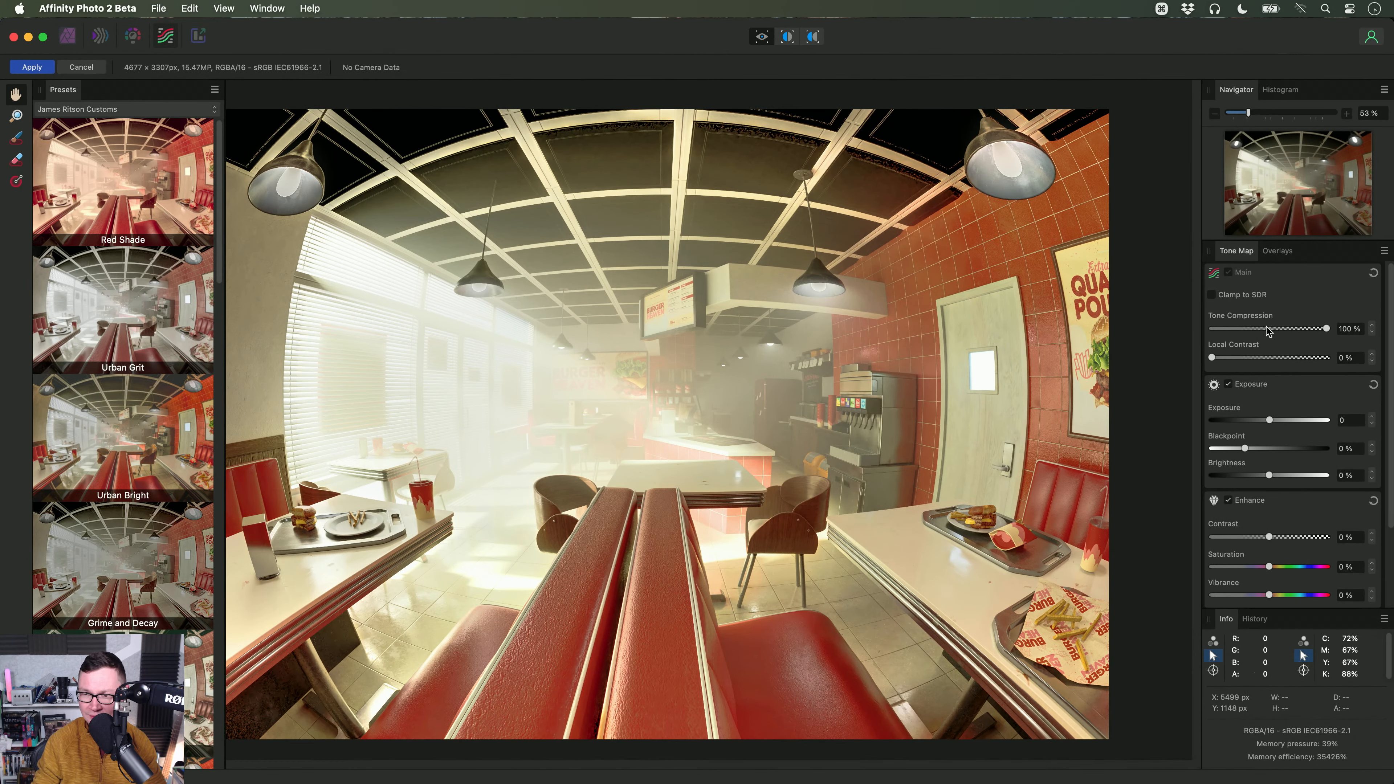
pyautogui.moveTo(1267, 329); pyautogui.dragTo(1388, 358)
pyautogui.click(47, 67)
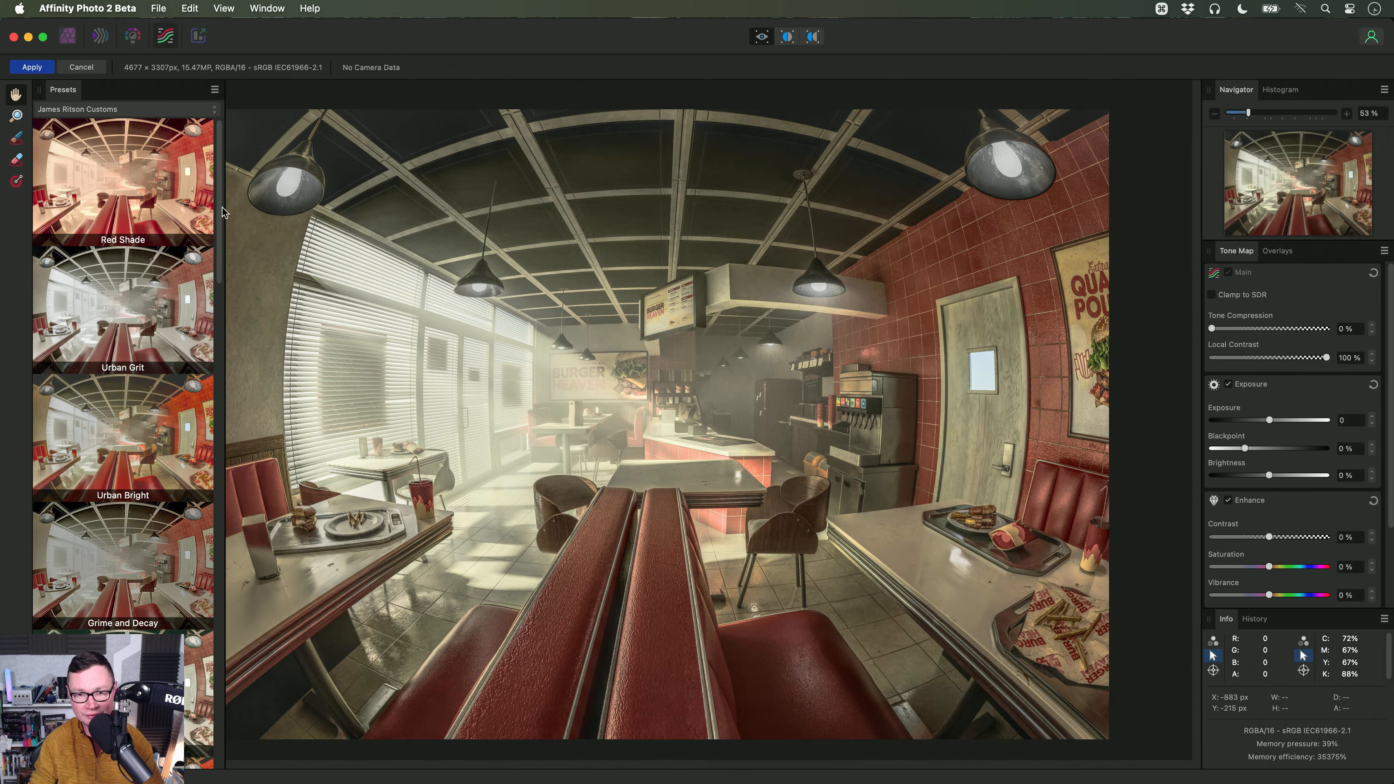
# Step: Add an empty mask to the tone-mapped Background copy and paint it white across the windows, counter and door
pyautogui.scroll(-2, 1332, 500)
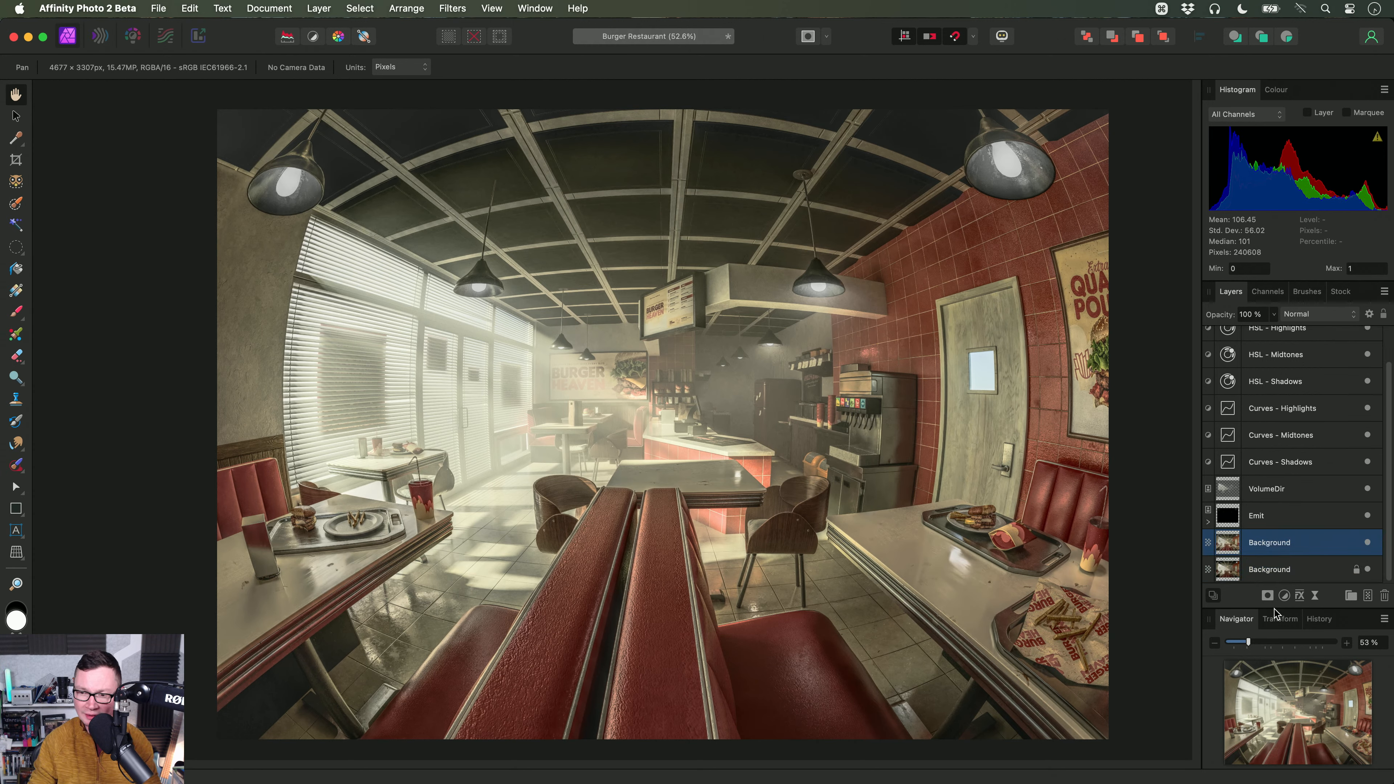
pyautogui.keyDown('alt'); pyautogui.click(1269, 597); pyautogui.keyUp('alt')
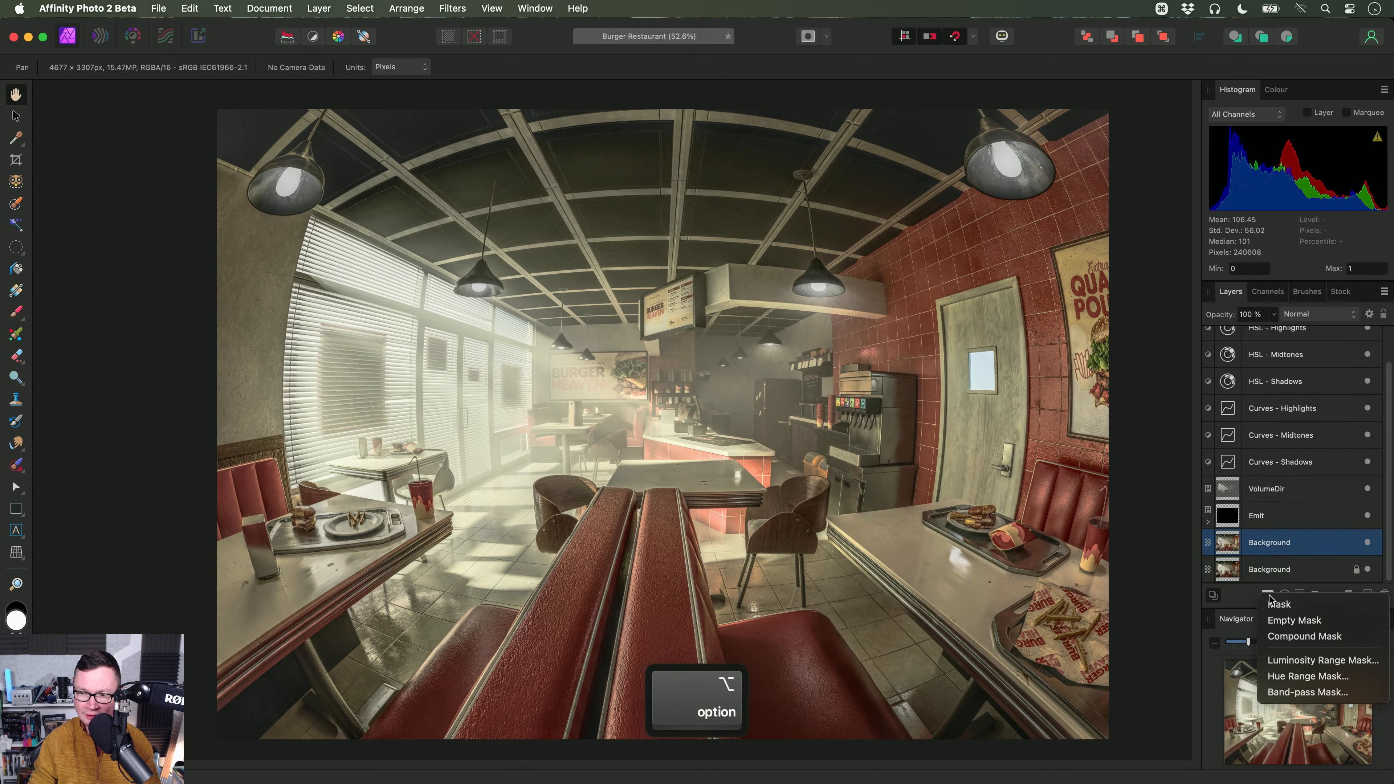
pyautogui.click(1338, 628)
pyautogui.press('b')
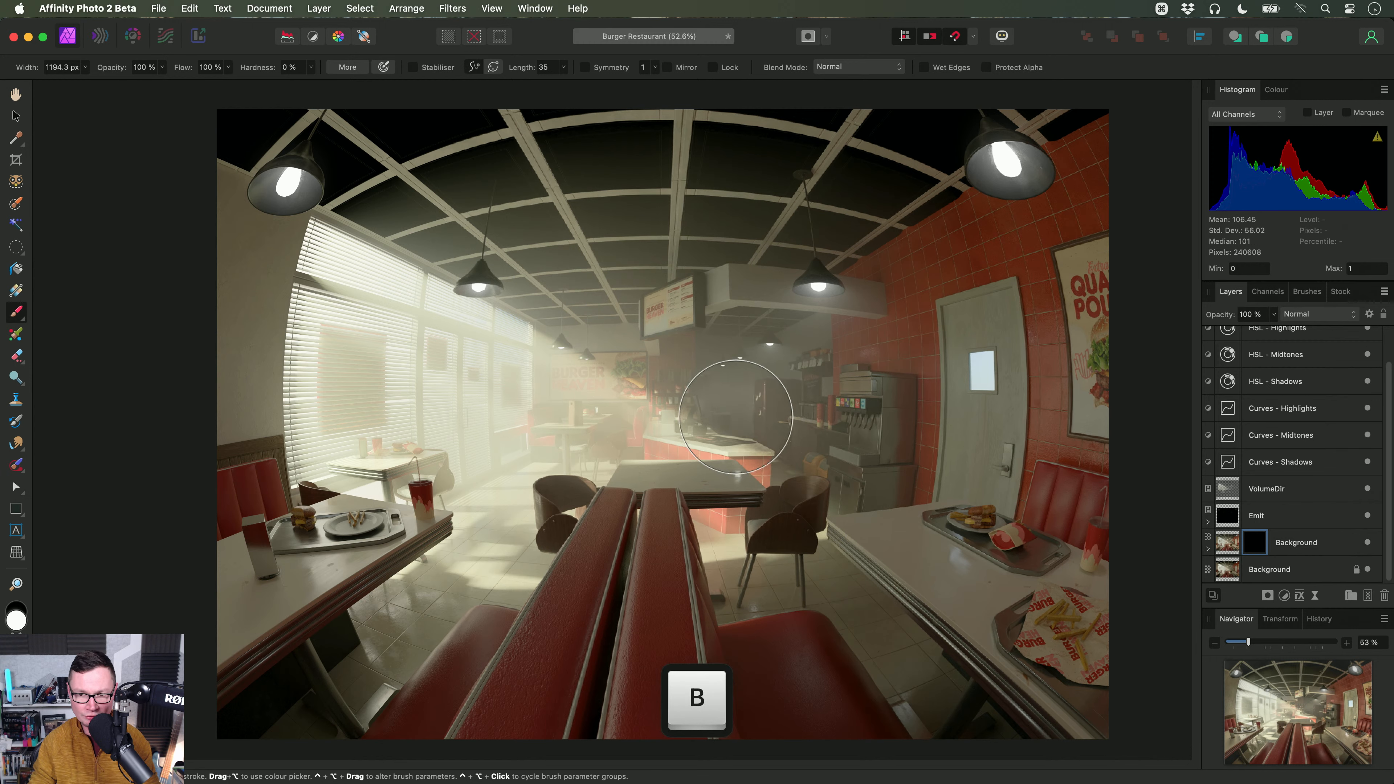
pyautogui.moveTo(736, 415)
pyautogui.mouseDown()
pyautogui.moveTo(856, 426)
pyautogui.moveTo(981, 368)
pyautogui.moveTo(440, 403)
pyautogui.moveTo(396, 472)
pyautogui.moveTo(1182, 349)
pyautogui.moveTo(1191, 243)
pyautogui.moveTo(998, 438)
pyautogui.mouseUp()
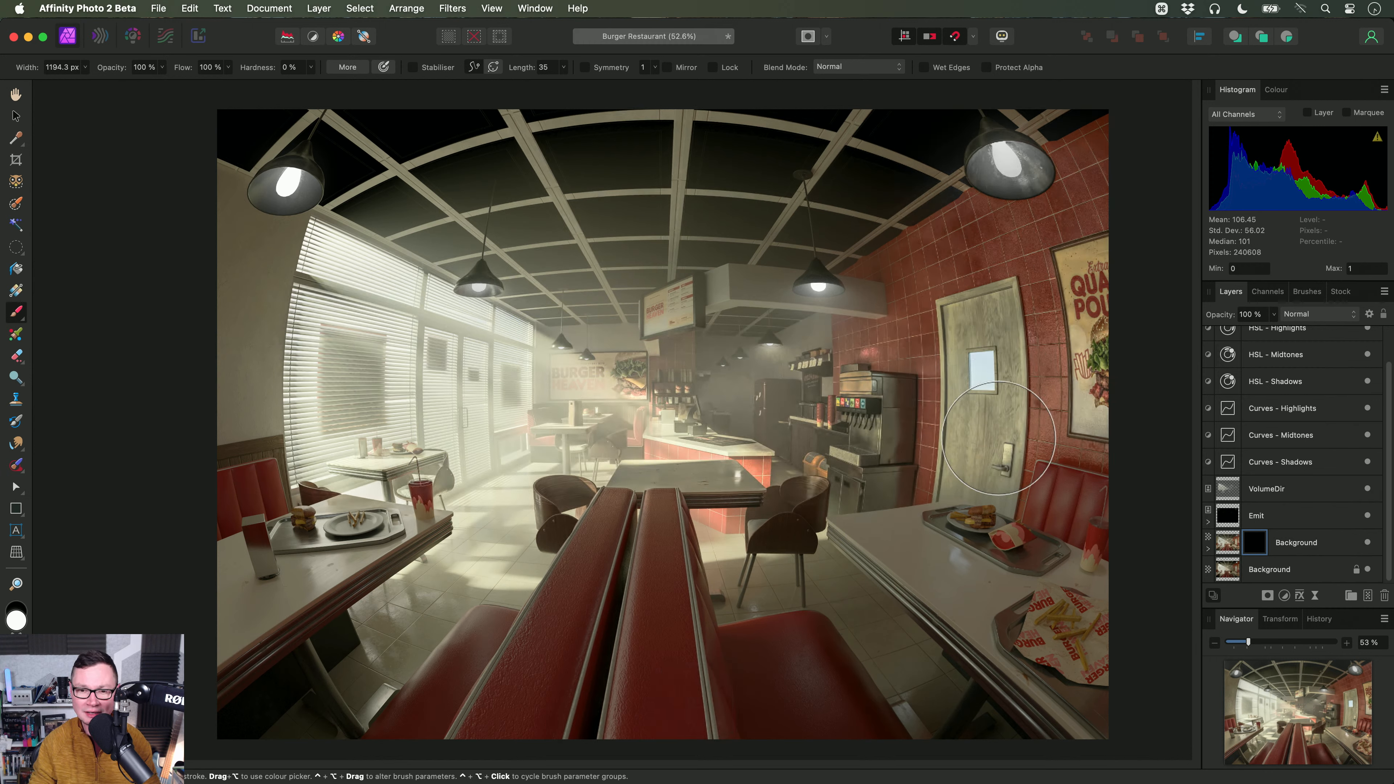
pyautogui.press('h')
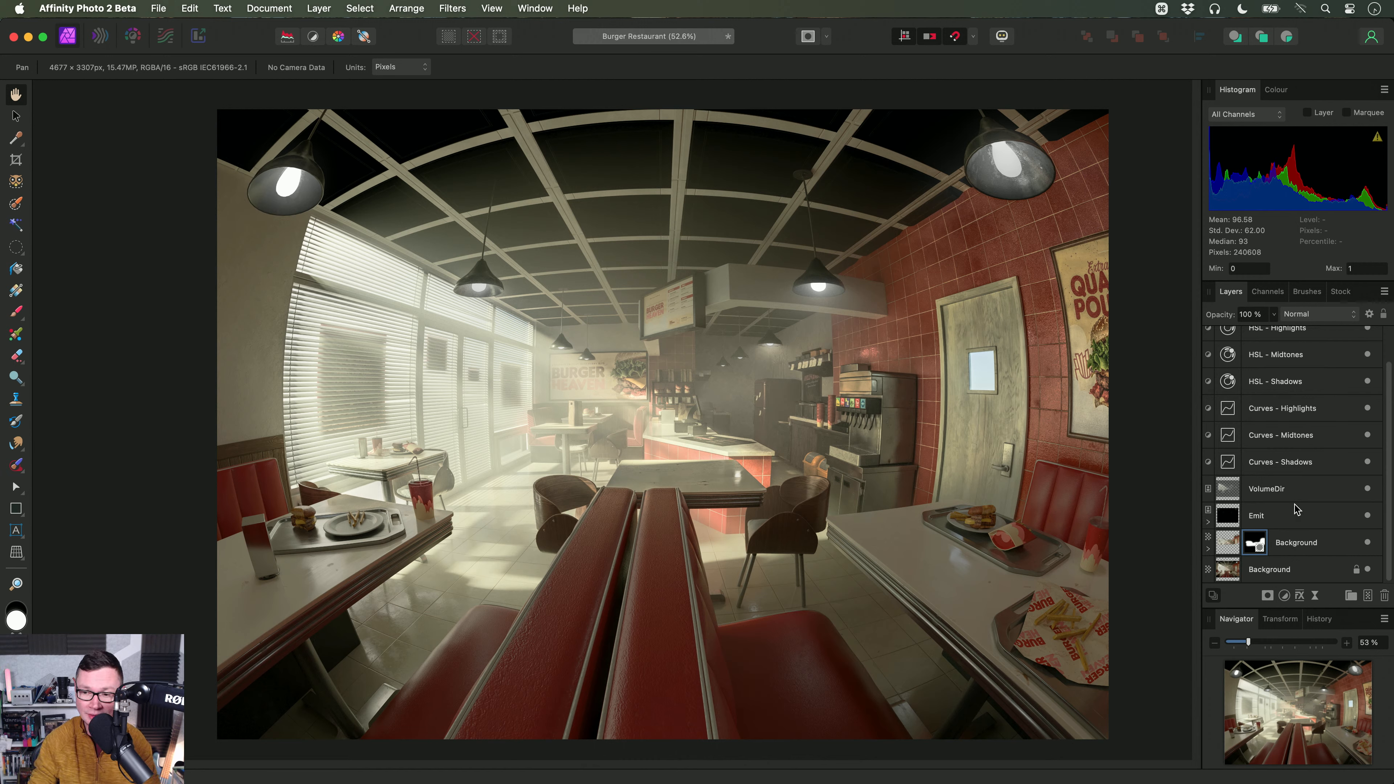
# Step: Inspect the Mask Alpha channel's Clear and Fill options for the tone-mapped Background copy's mask and return to the layer stack
pyautogui.click(1208, 549)
pyautogui.scroll(-1, 1263, 550)
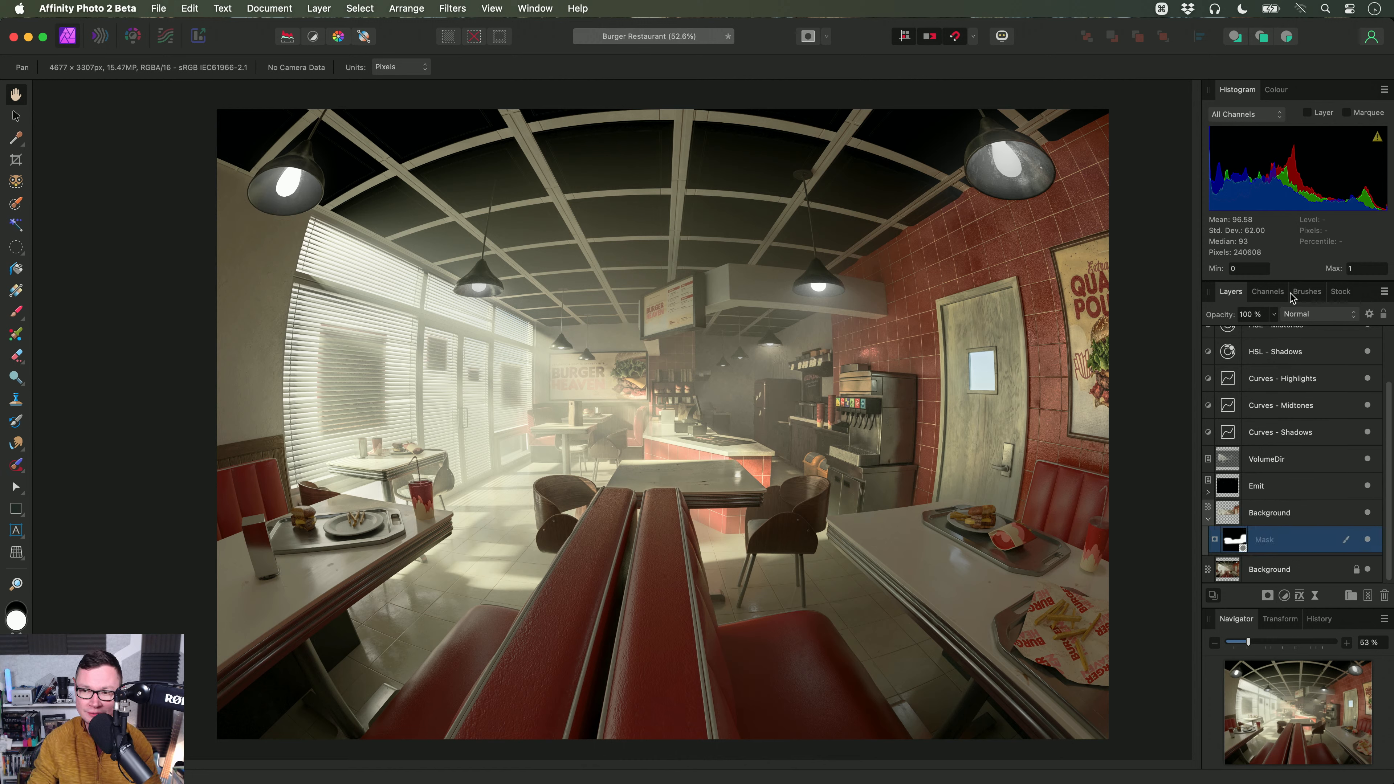
pyautogui.click(1279, 297)
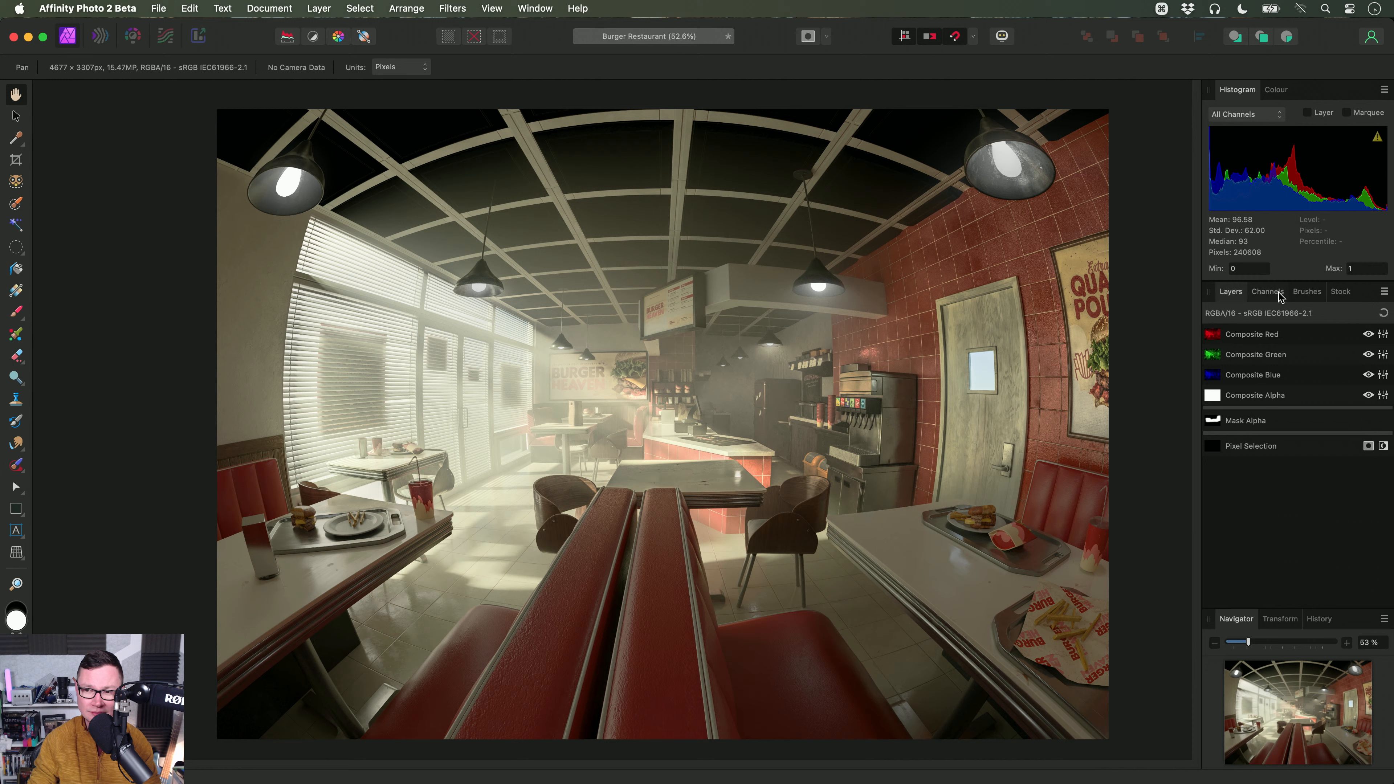
pyautogui.rightClick(1211, 422)
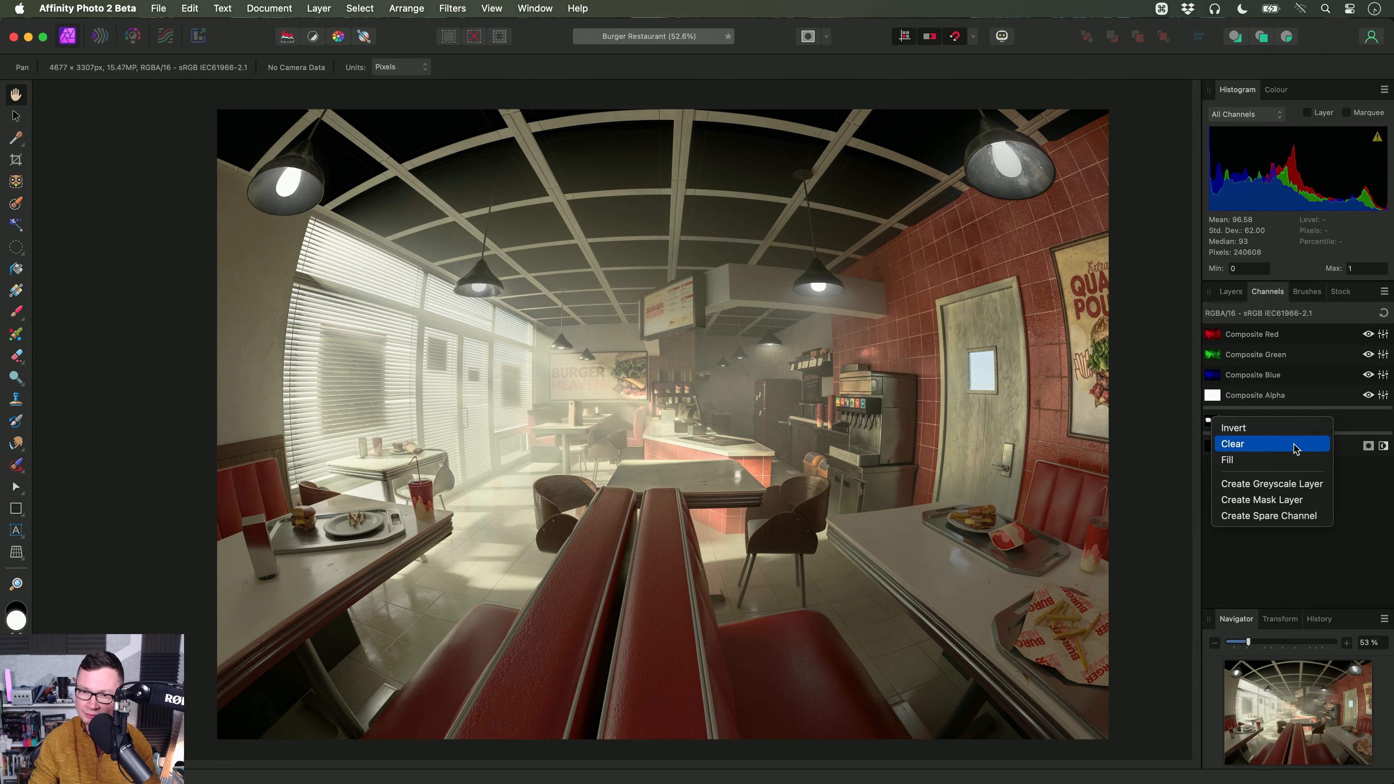
pyautogui.click(1312, 405)
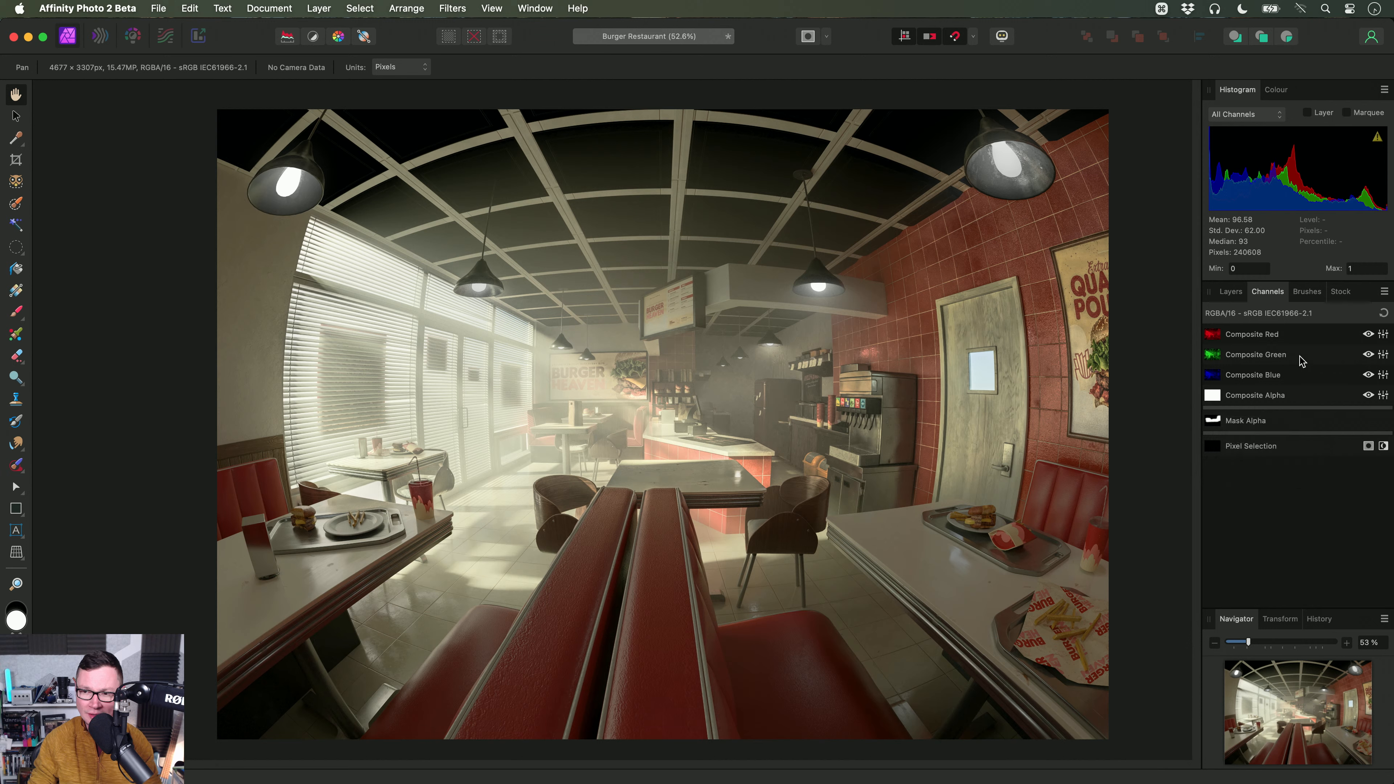
pyautogui.click(1242, 299)
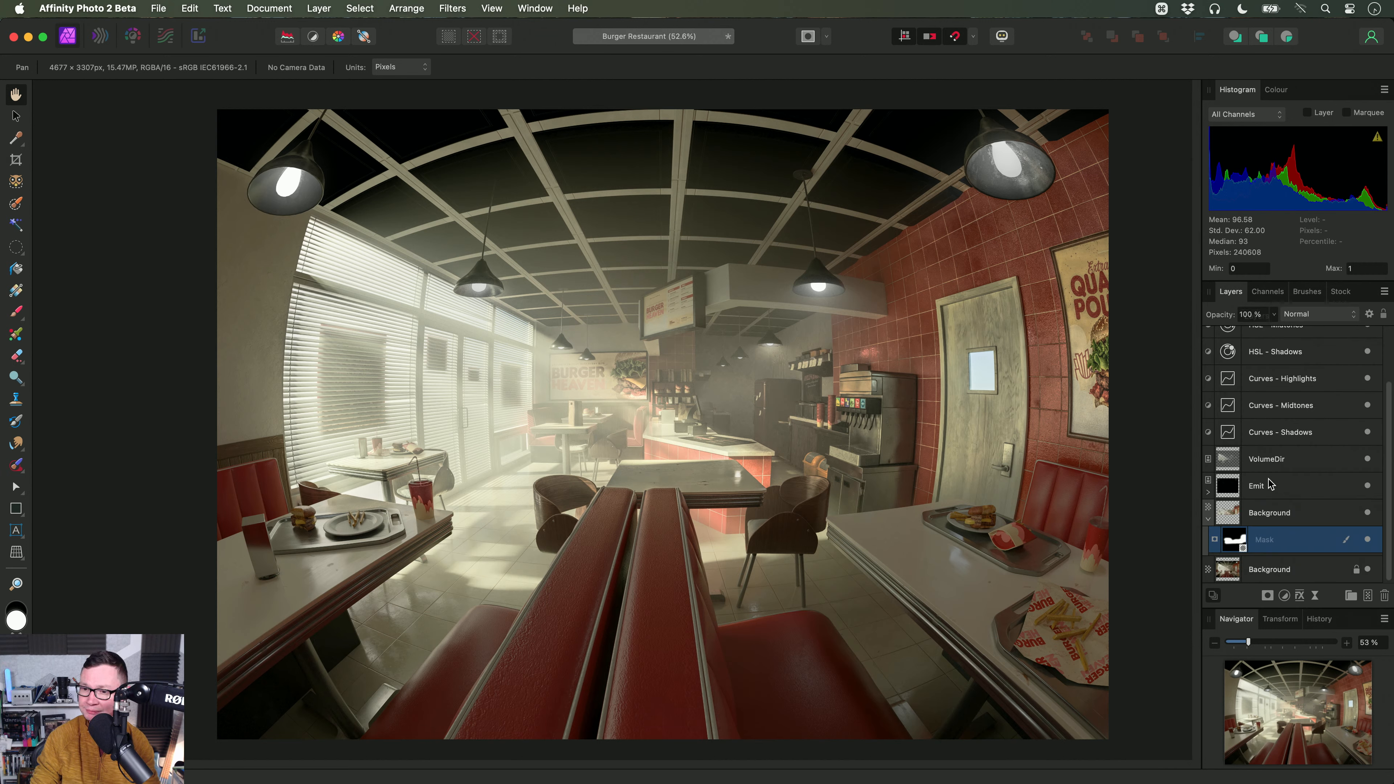
# Step: Clear the tone-mapped Background copy's mask using Clear Mask, and fill it completely using Fill Mask
pyautogui.rightClick(1239, 541)
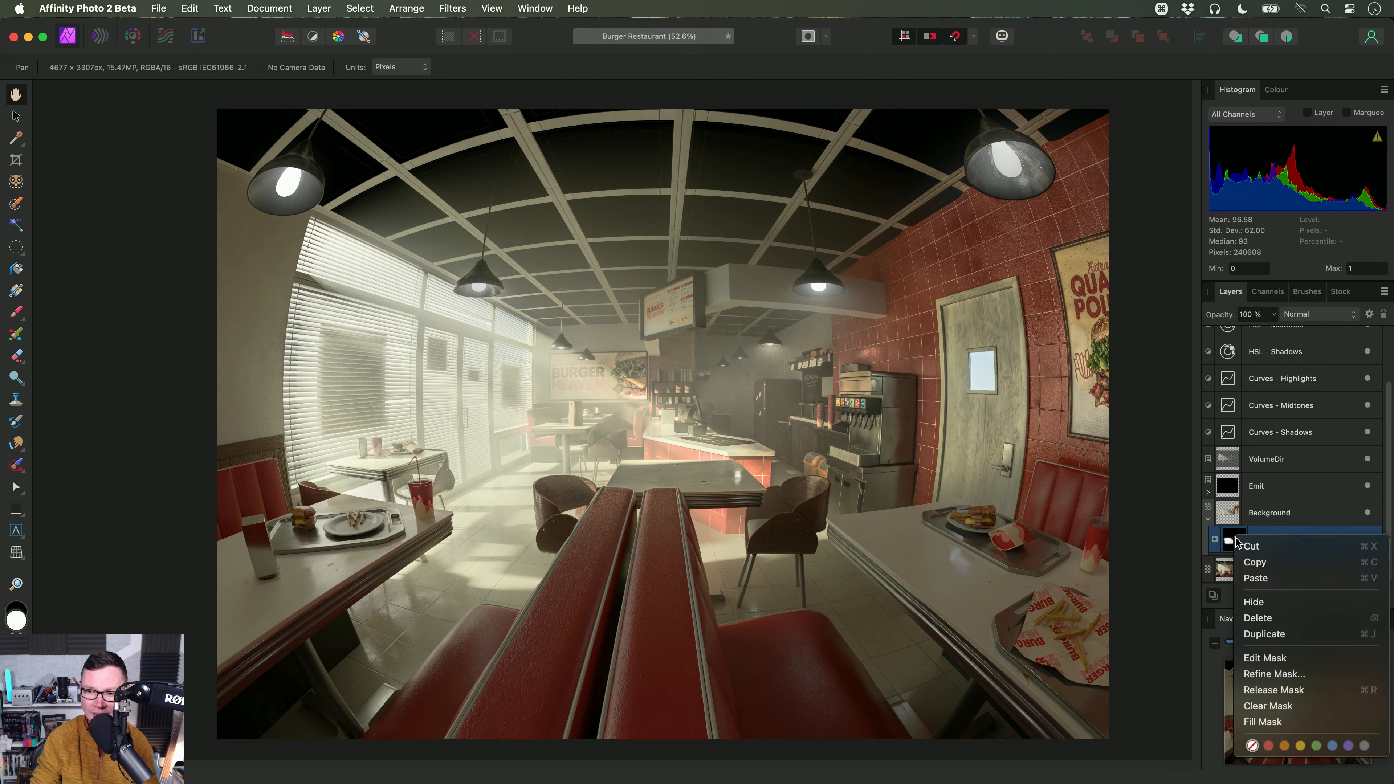
pyautogui.click(1303, 712)
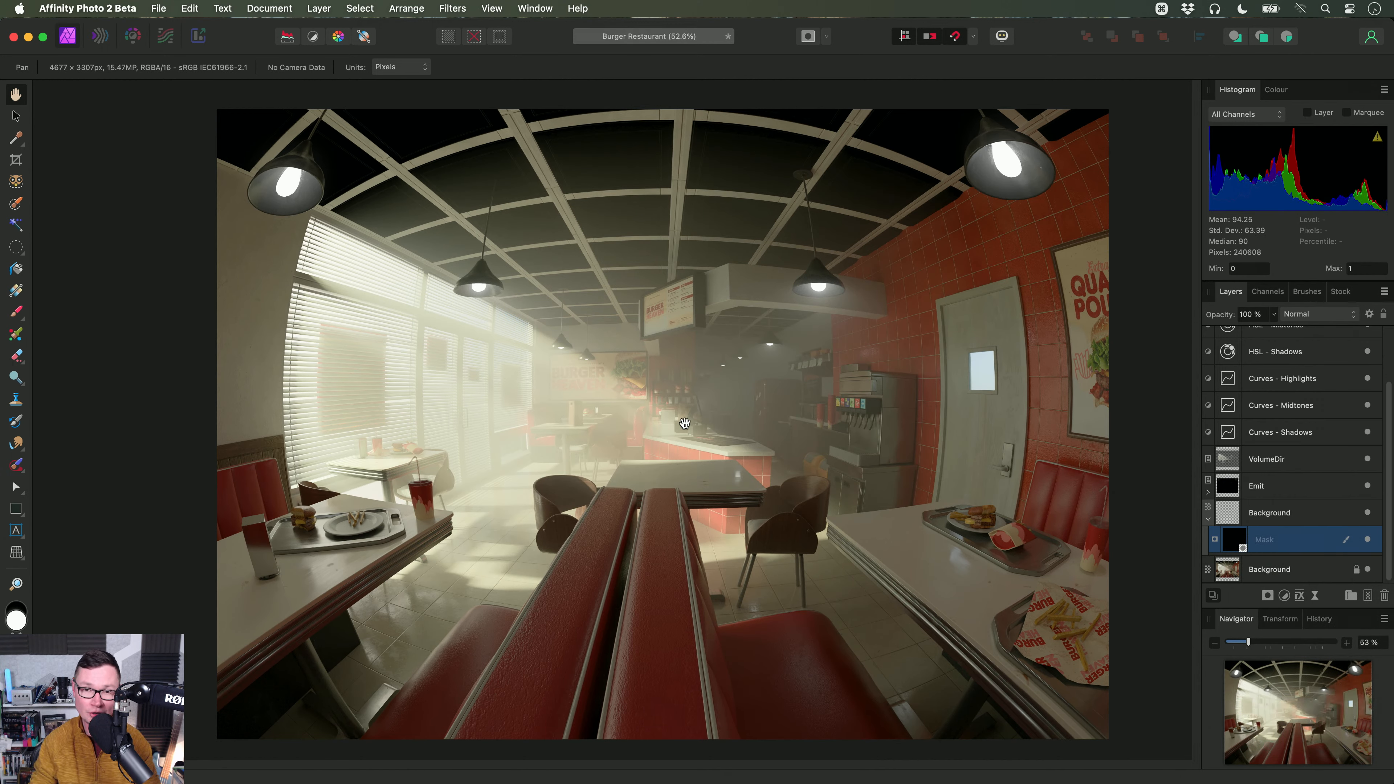
pyautogui.rightClick(1237, 541)
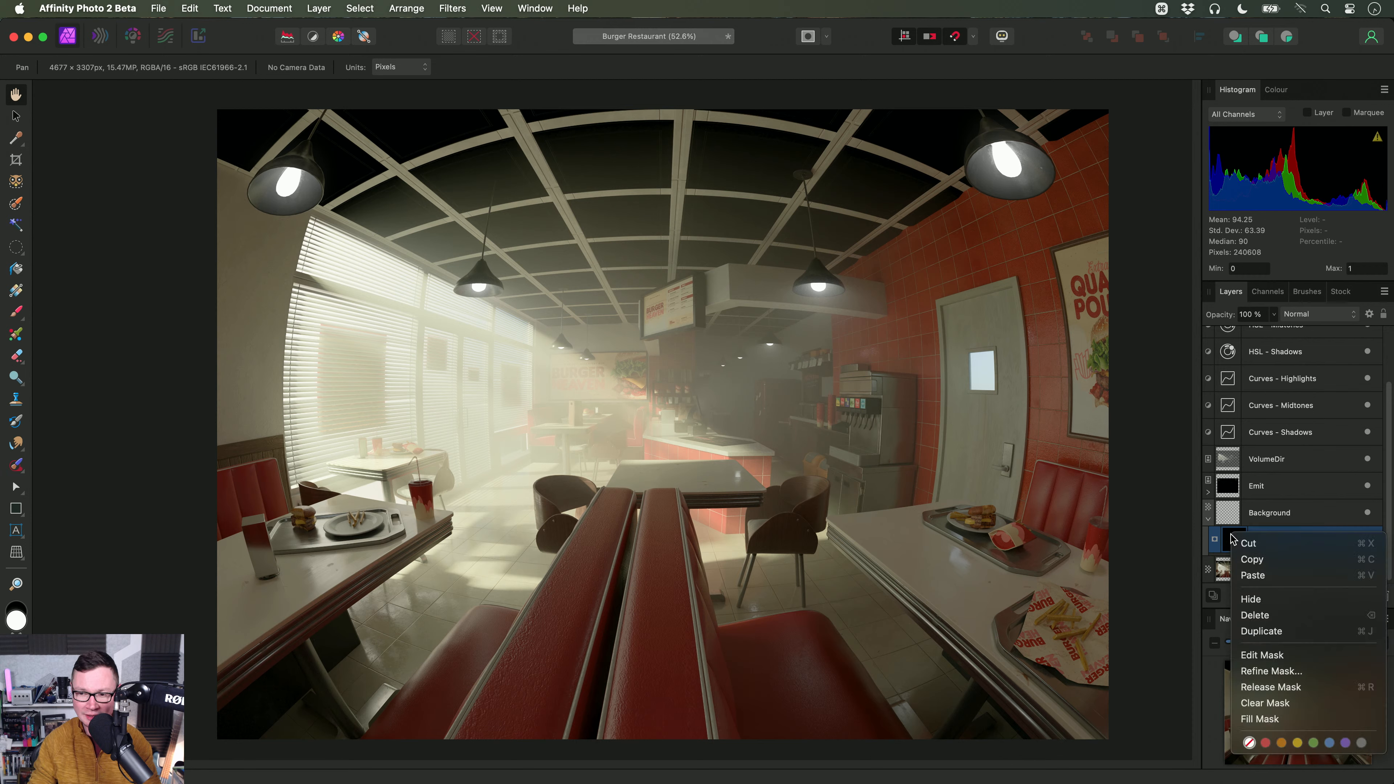
pyautogui.click(1279, 720)
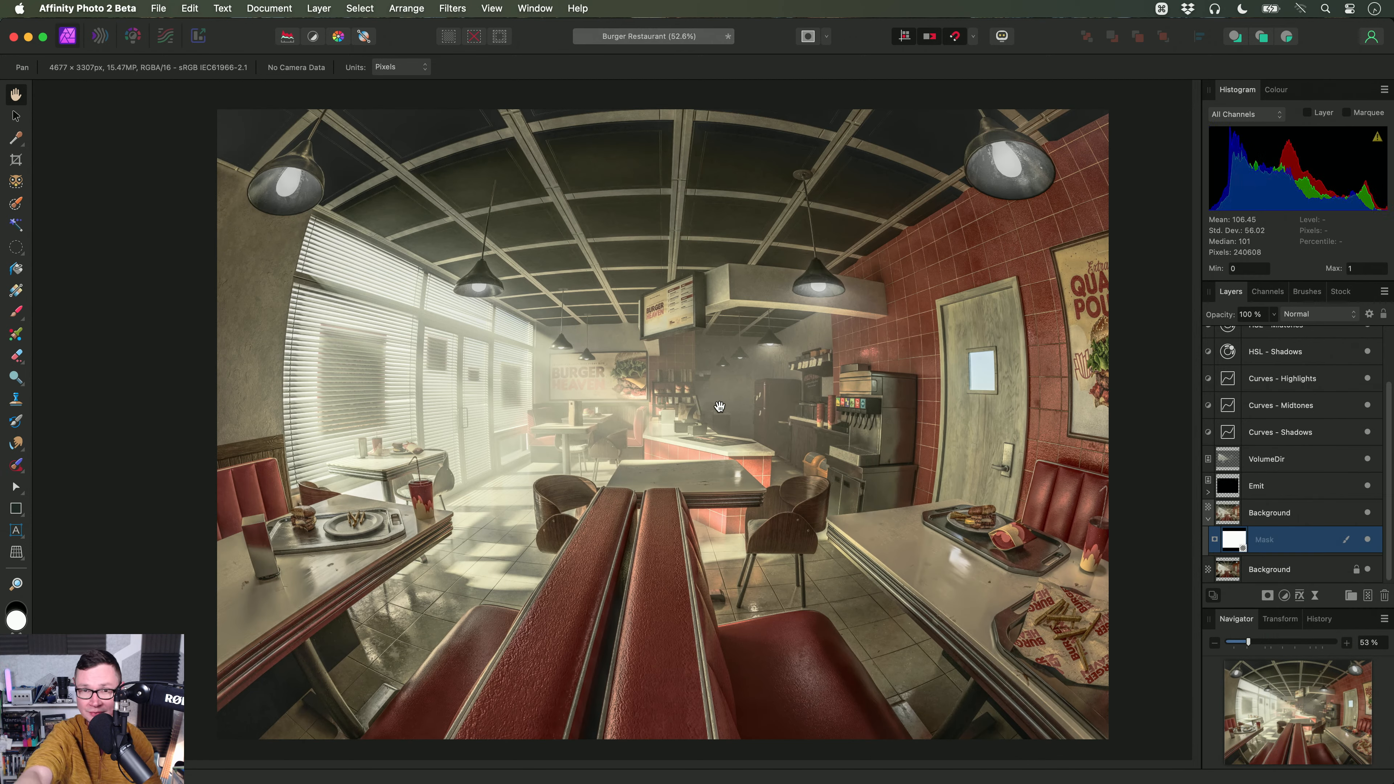
# Step: Clear the Background copy's mask again and brush white over the door, counter and window areas
pyautogui.rightClick(1240, 541)
pyautogui.click(1242, 541)
pyautogui.rightClick(1240, 538)
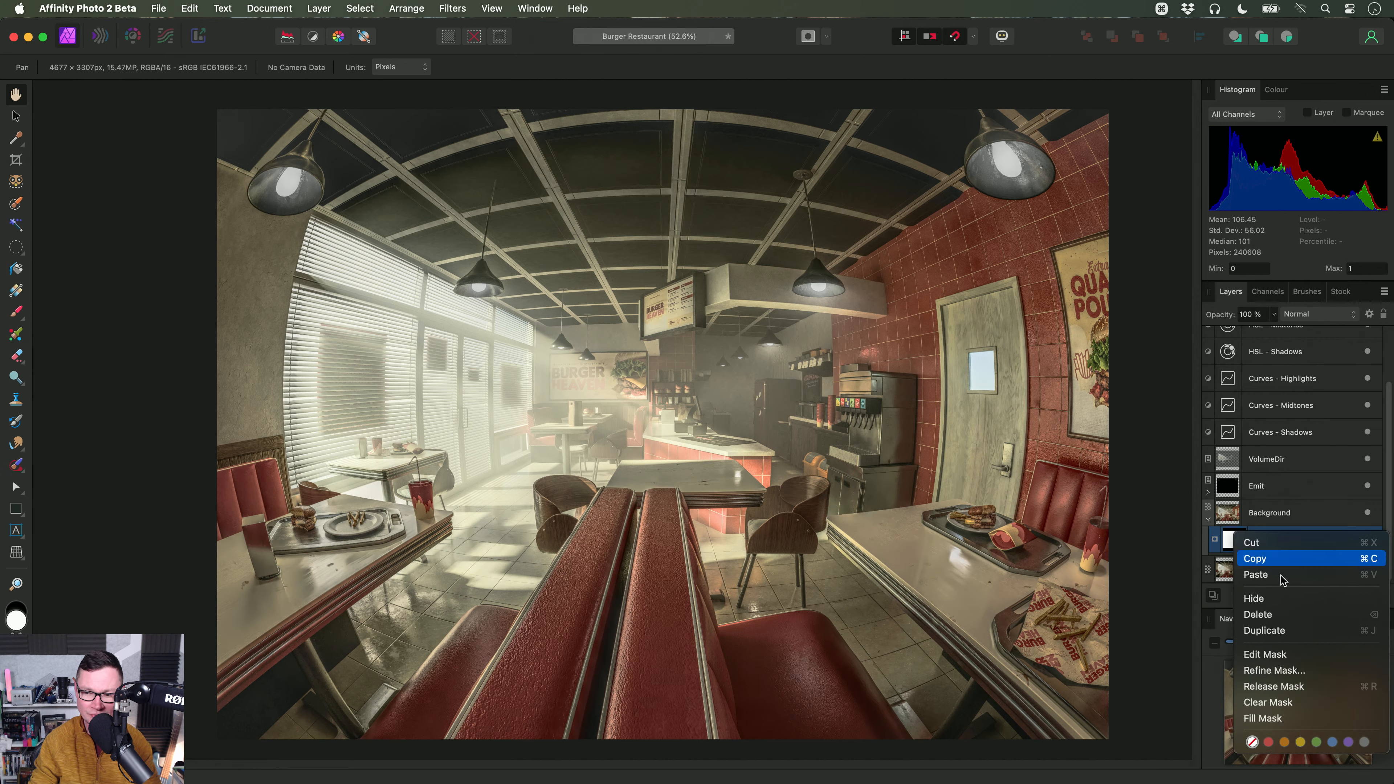
pyautogui.click(1297, 705)
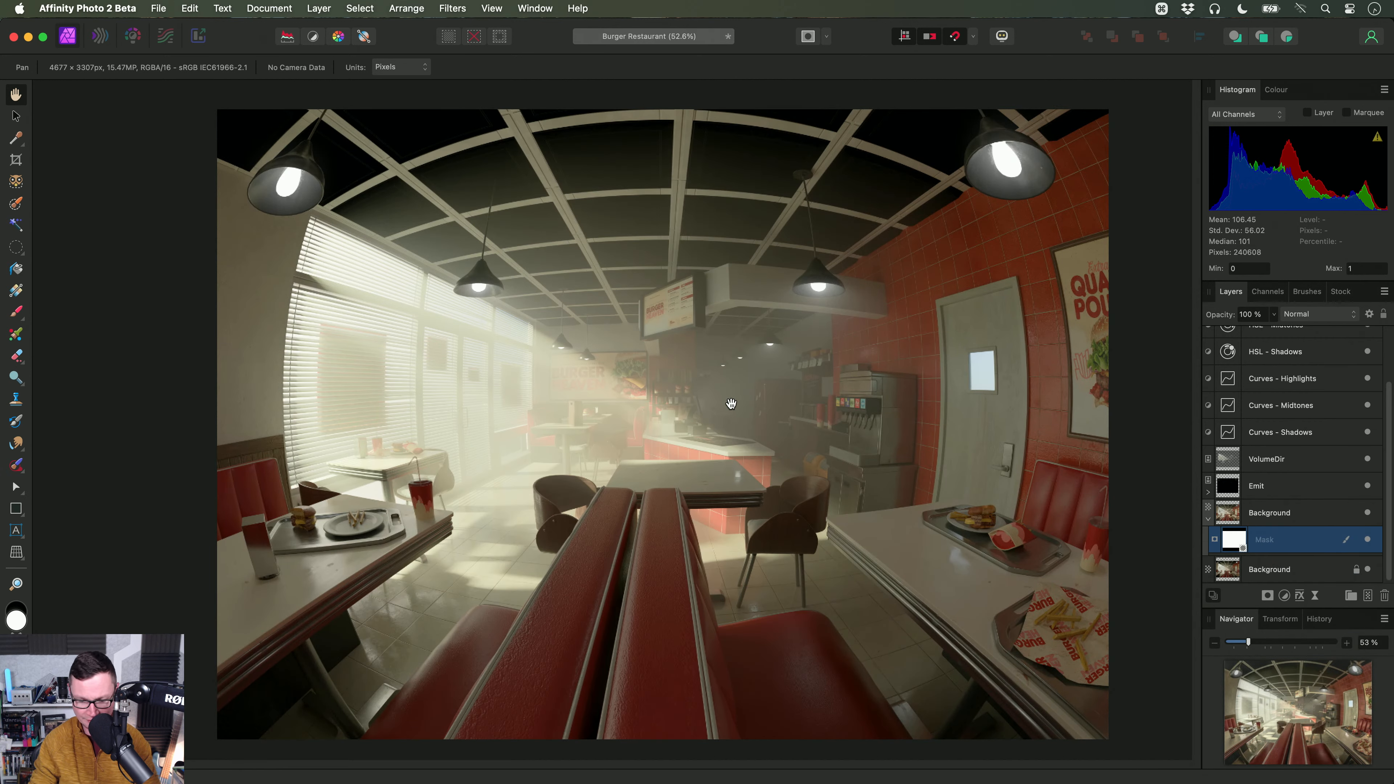
pyautogui.press('b')
pyautogui.moveTo(930, 395)
pyautogui.mouseDown()
pyautogui.moveTo(1059, 284)
pyautogui.moveTo(823, 451)
pyautogui.moveTo(971, 445)
pyautogui.moveTo(484, 420)
pyautogui.moveTo(618, 422)
pyautogui.moveTo(182, 275)
pyautogui.mouseUp()
pyautogui.press('h')
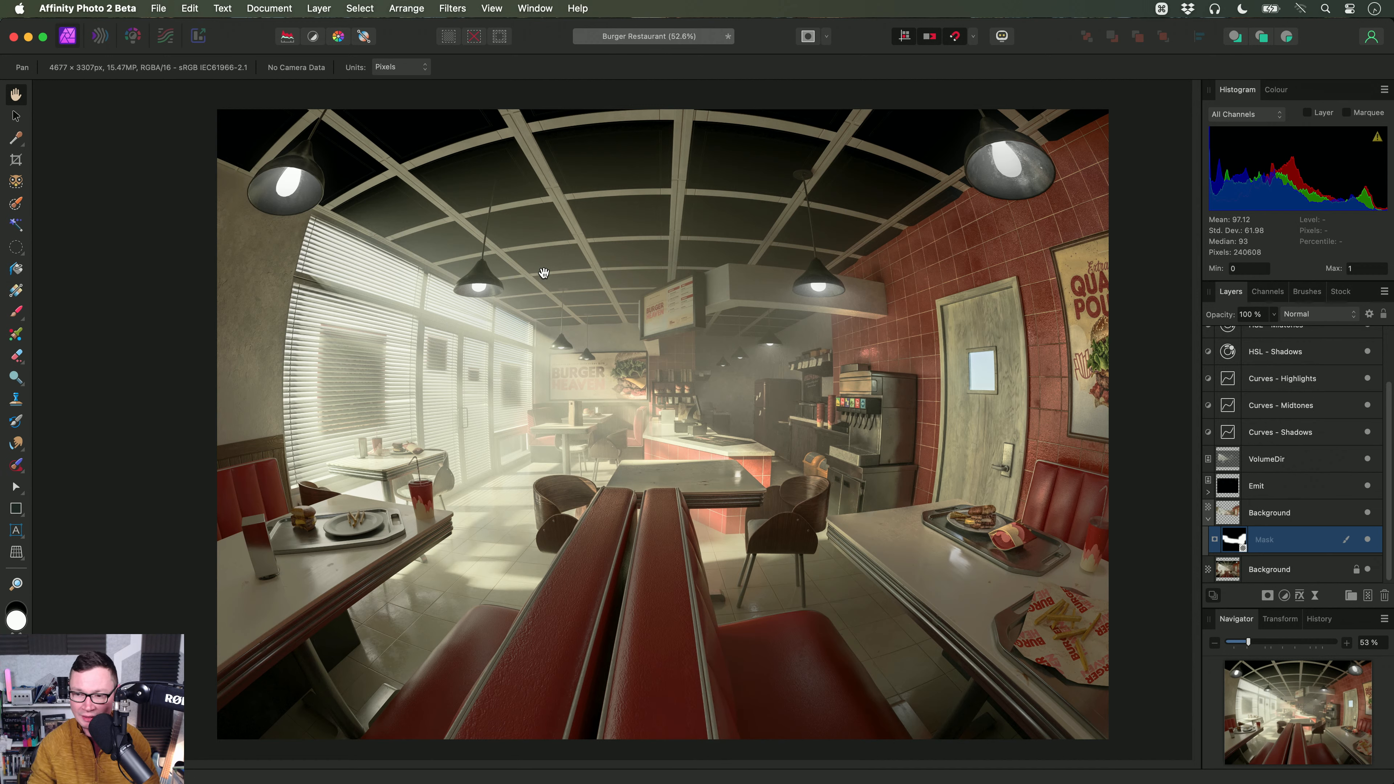
# Step: Delete the mask and the tone-mapped Background copy
pyautogui.press('Delete')
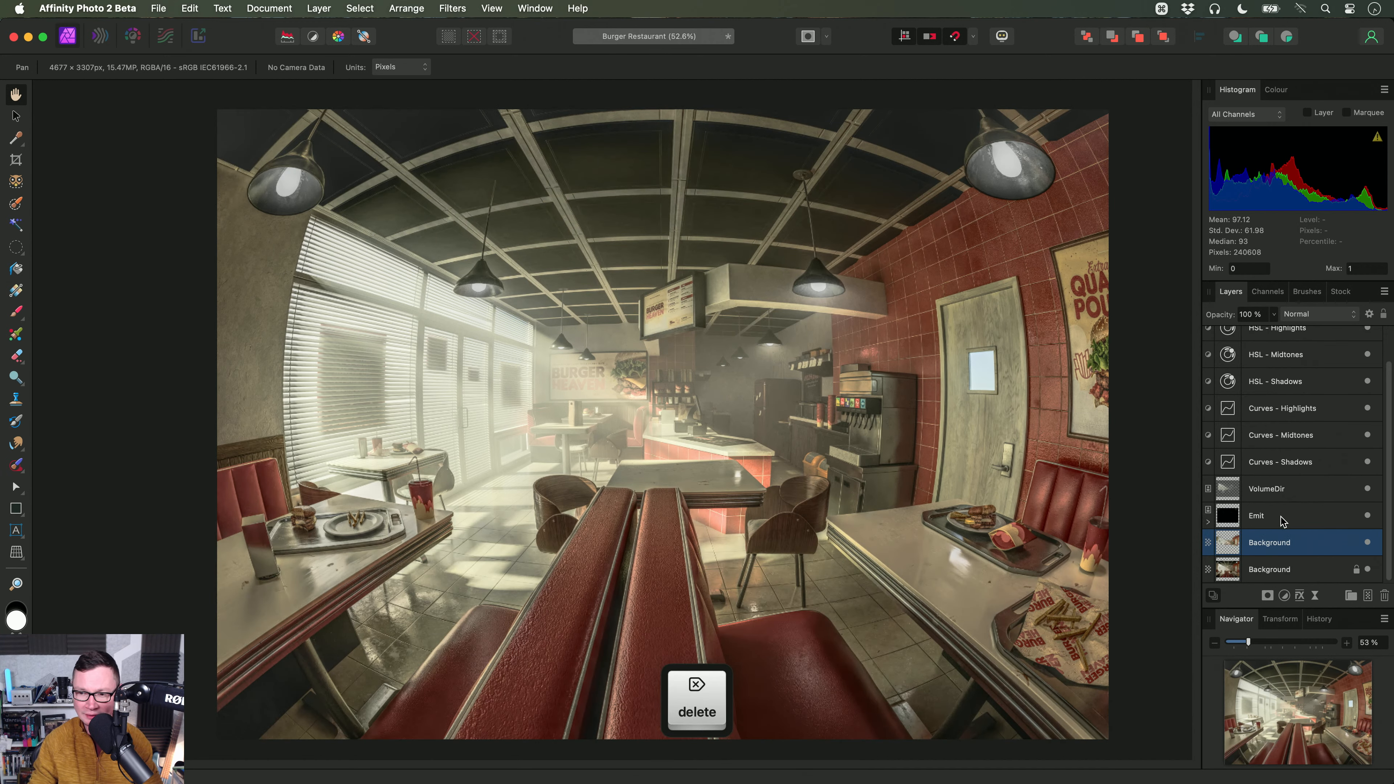
pyautogui.press('Delete')
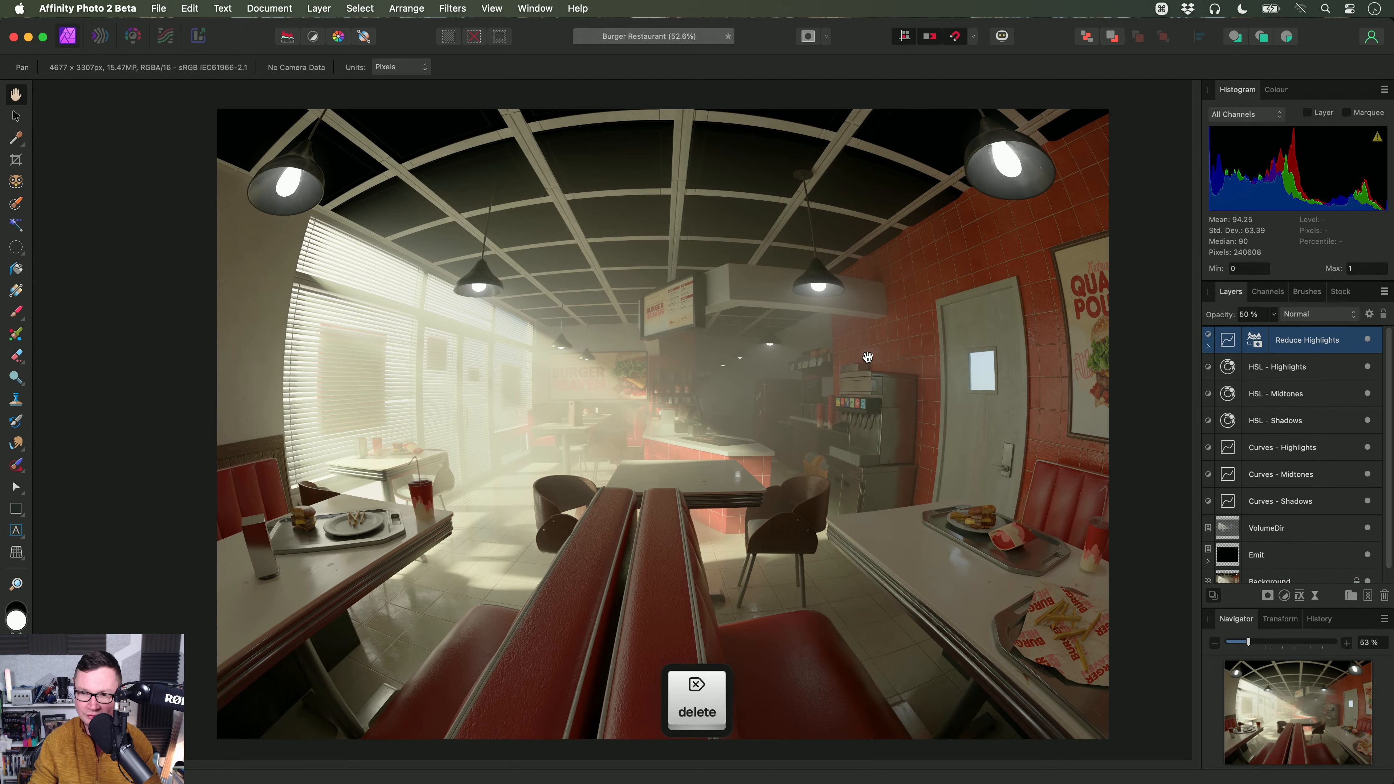
# Step: Add a Black & White adjustment and paint black on it with a larger brush across the red wall, counter and windows
pyautogui.press('shift+alt+super+b')
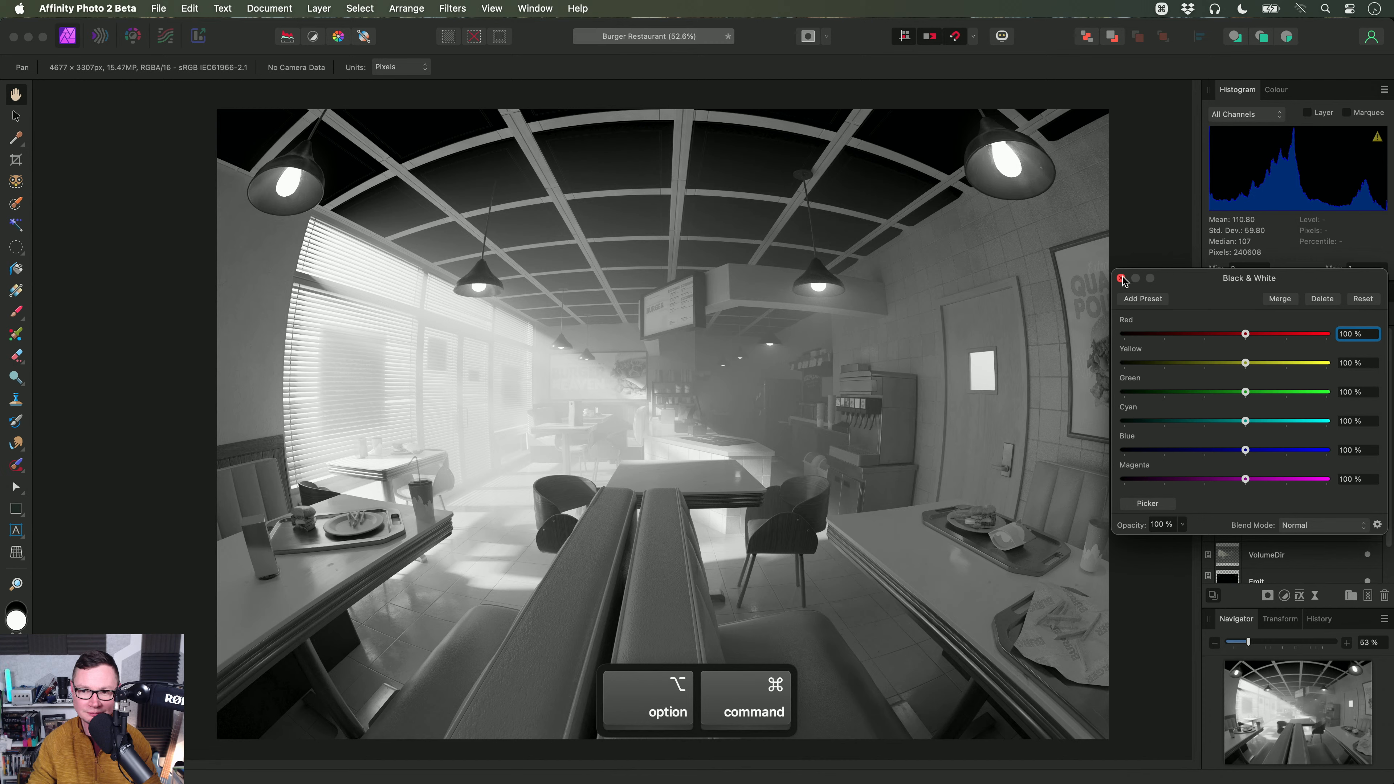
pyautogui.click(1122, 279)
pyautogui.press('b')
pyautogui.press('x')
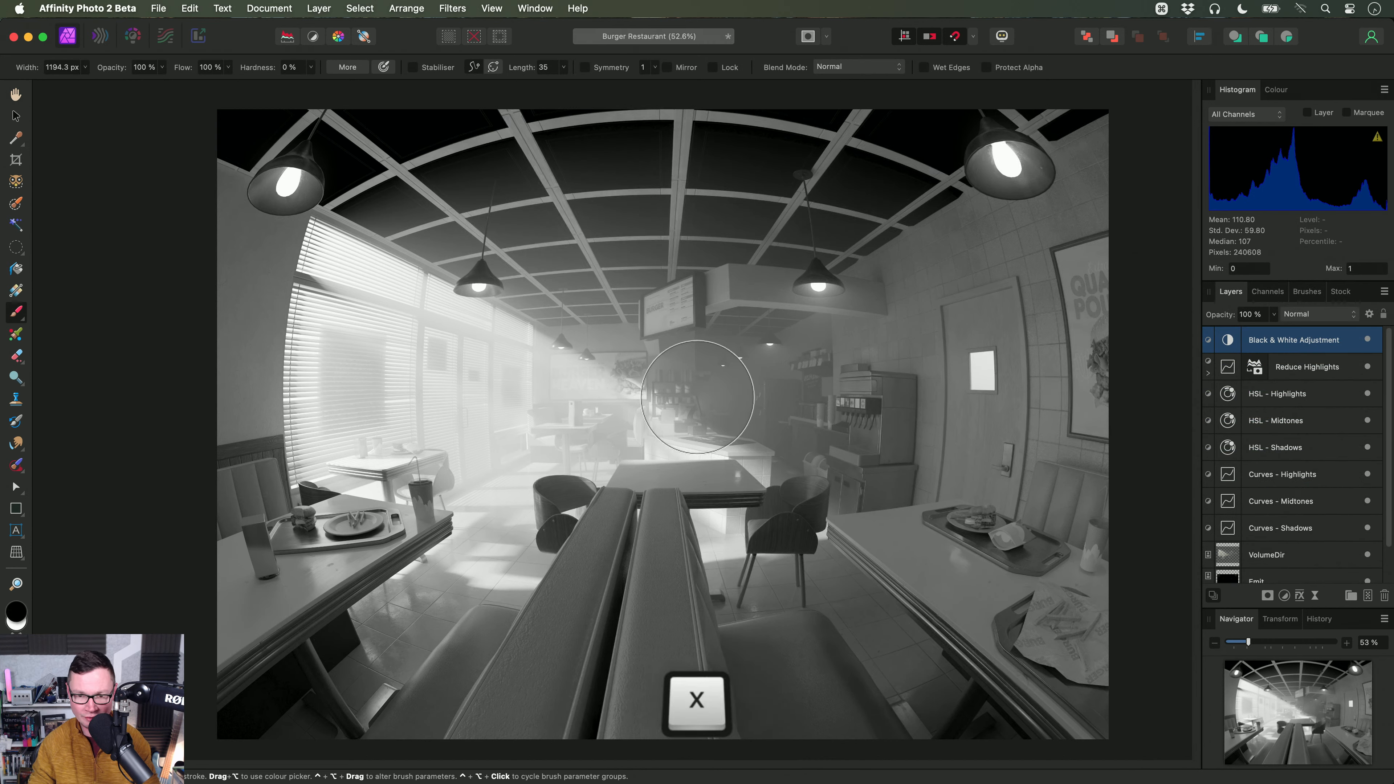
pyautogui.moveTo(655, 402)
pyautogui.keyDown('ctrl'); pyautogui.keyDown('alt'); pyautogui.mouseDown()
pyautogui.moveTo(684, 400)
pyautogui.moveTo(548, 394)
pyautogui.moveTo(784, 392)
pyautogui.moveTo(909, 371)
pyautogui.moveTo(1043, 234)
pyautogui.moveTo(731, 343)
pyautogui.mouseUp(); pyautogui.keyUp('alt'); pyautogui.keyUp('ctrl')
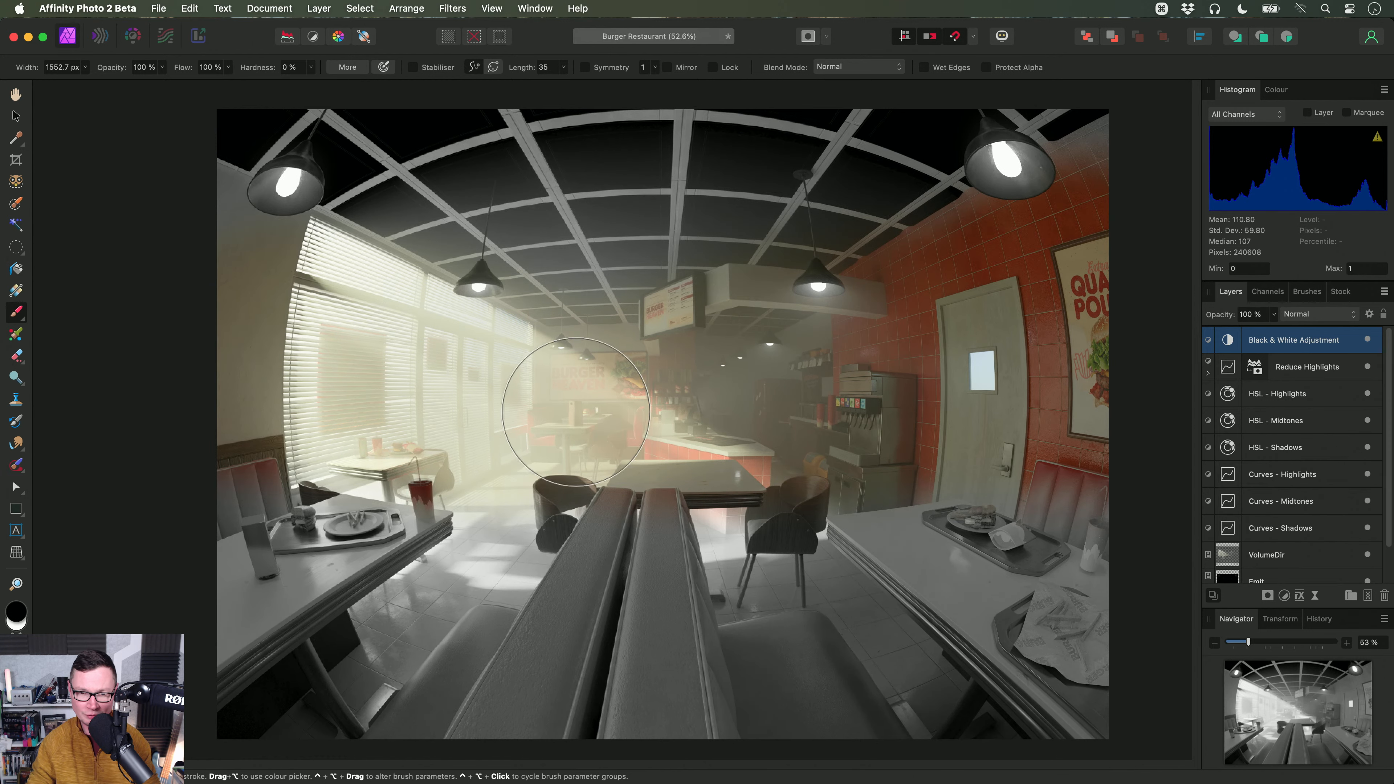
pyautogui.moveTo(575, 412); pyautogui.dragTo(709, 394)
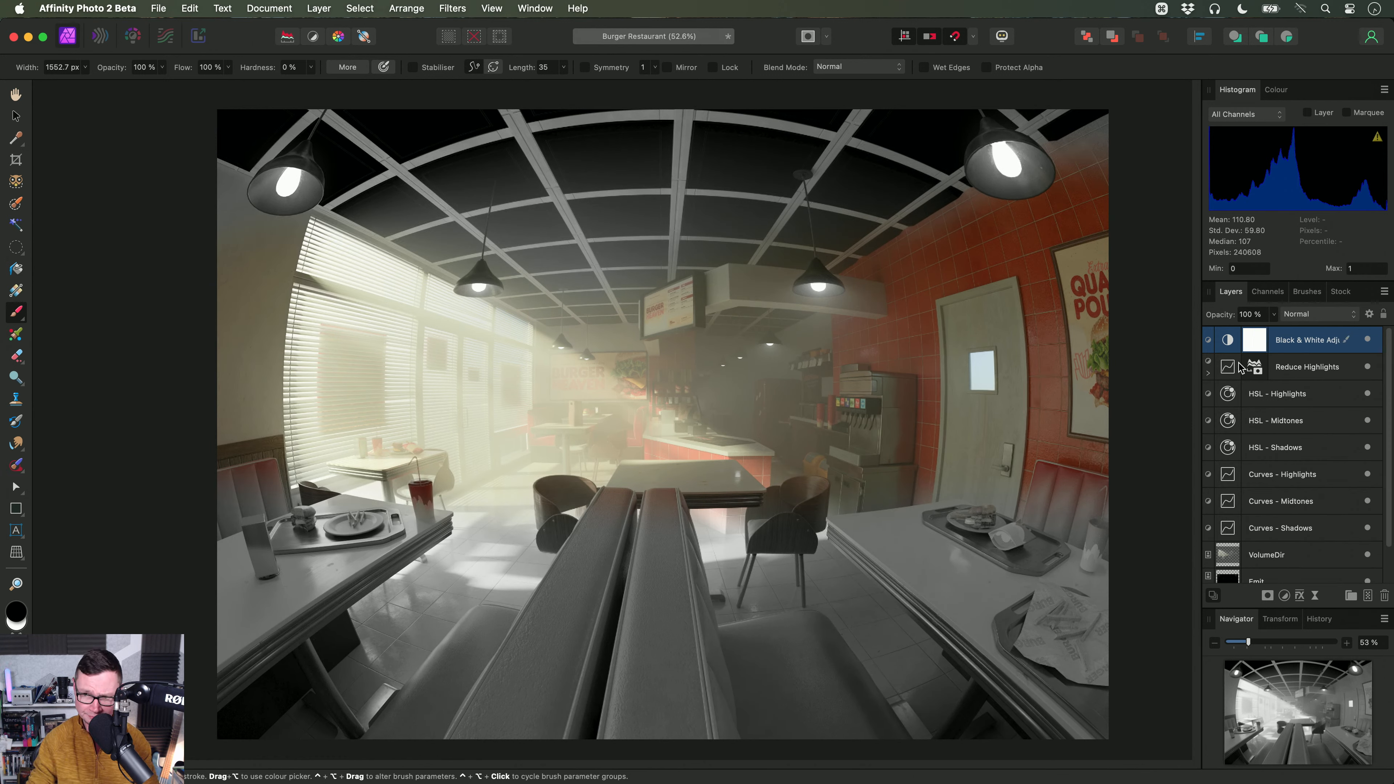
# Step: Clear the Black & White adjustment's built-in mask, and fill it with Fill Mask
pyautogui.rightClick(1255, 342)
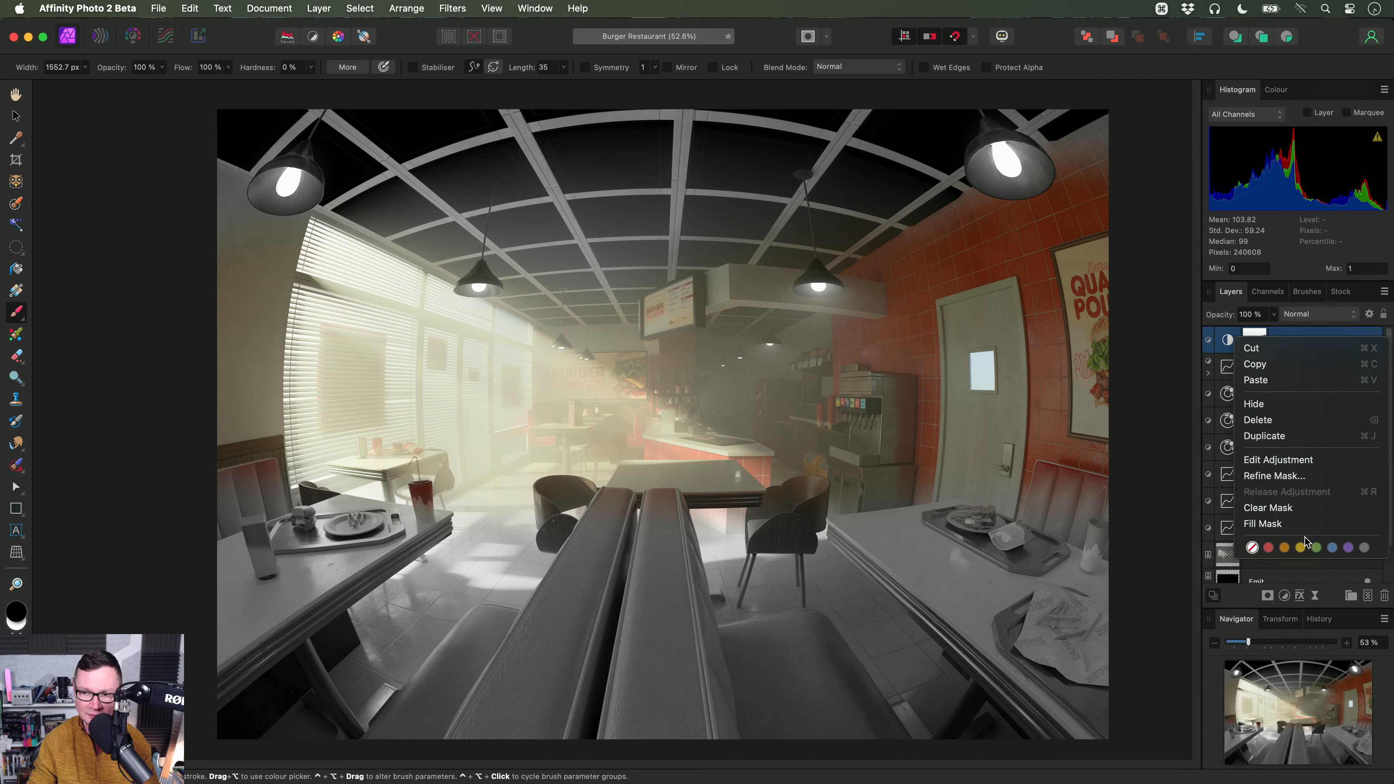
pyautogui.click(1302, 511)
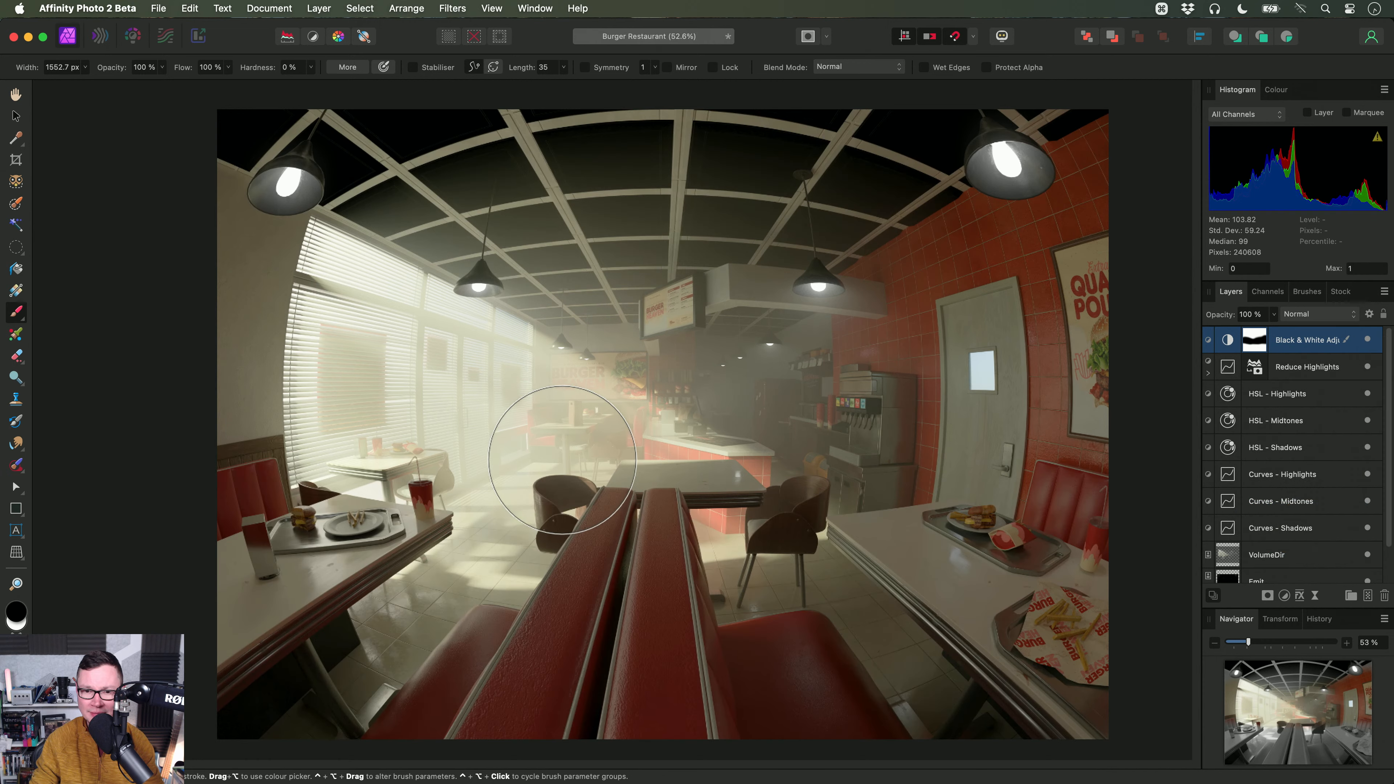
pyautogui.rightClick(1246, 341)
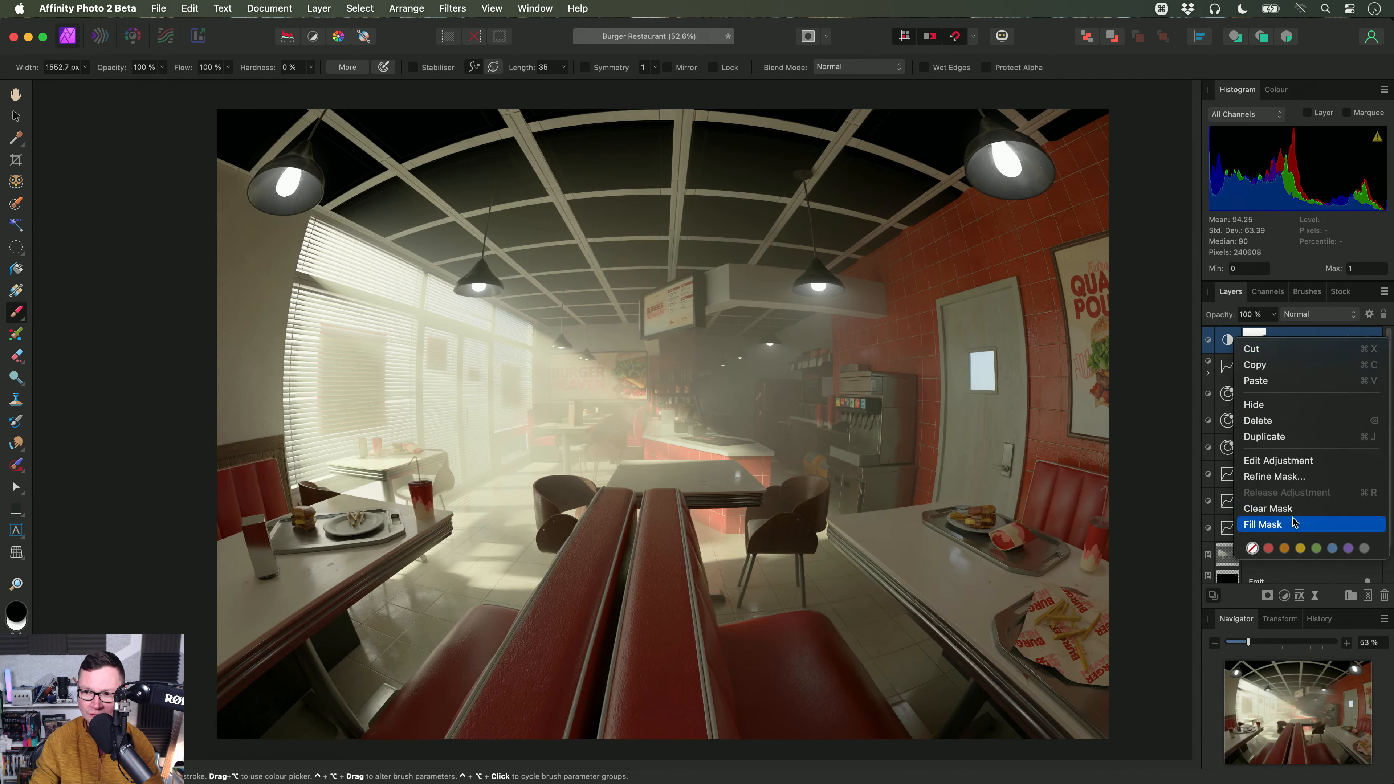
pyautogui.click(1295, 523)
pyautogui.press('h')
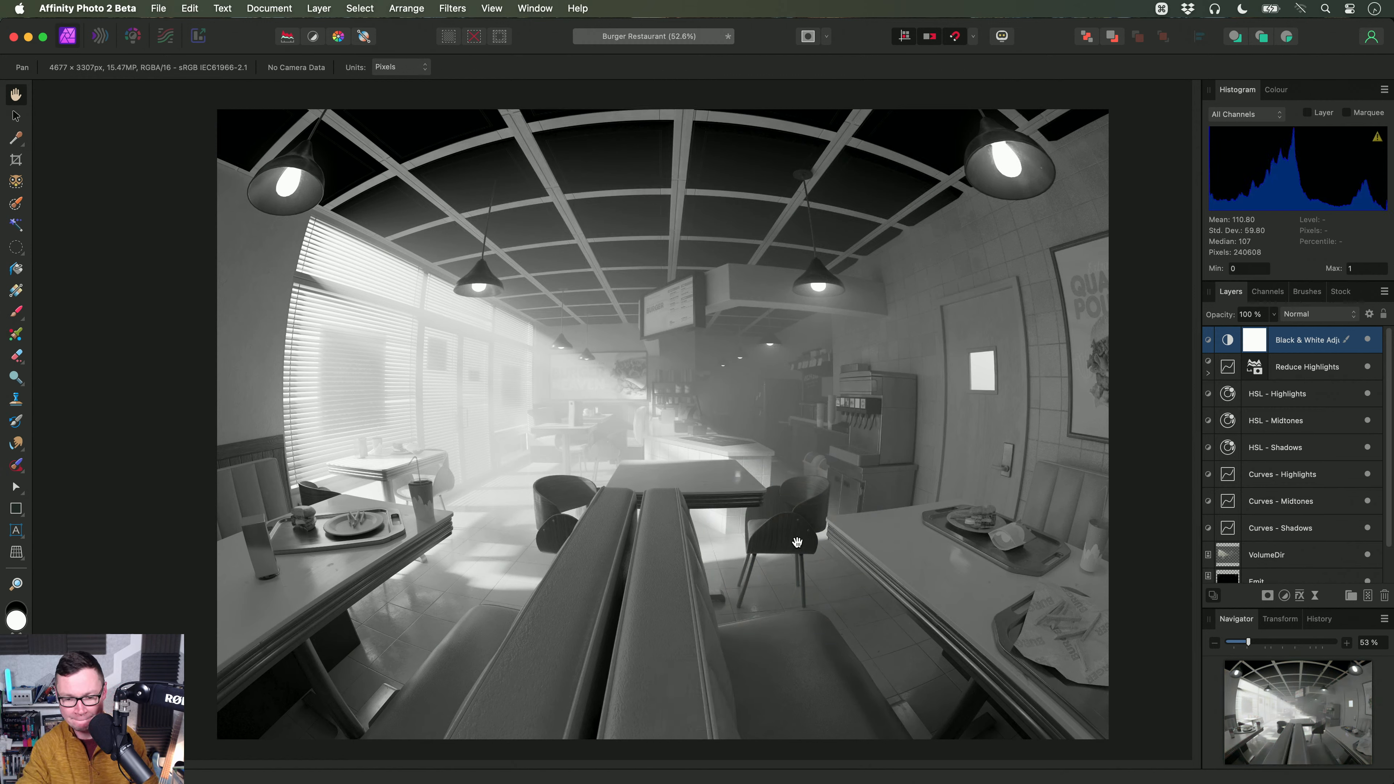
# Step: Close the Burger Restaurant document and open Dancer on Mars from the "09. Plugins on Image and RAW layers" folder in Affinity Photo 2
pyautogui.press('super+w')
pyautogui.click(672, 318)
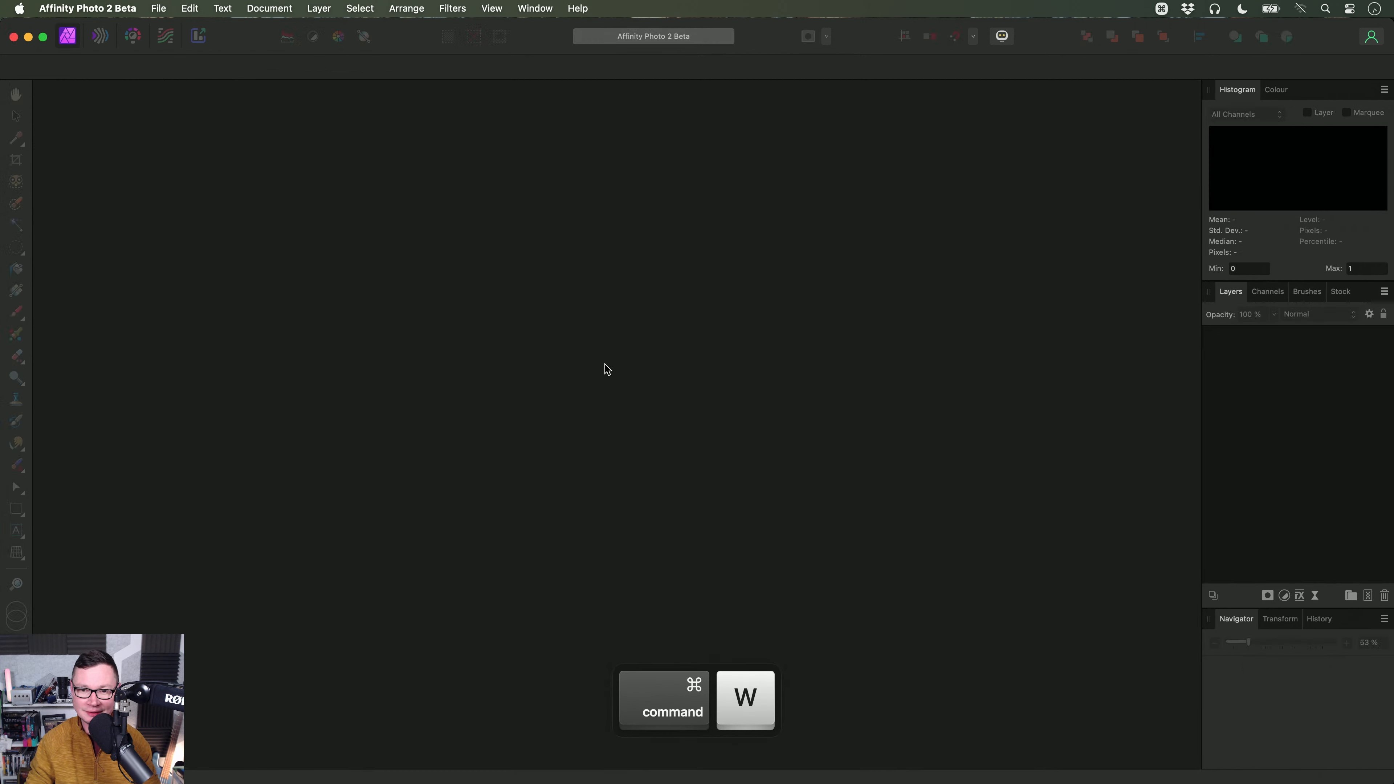
pyautogui.press('super+Tab')
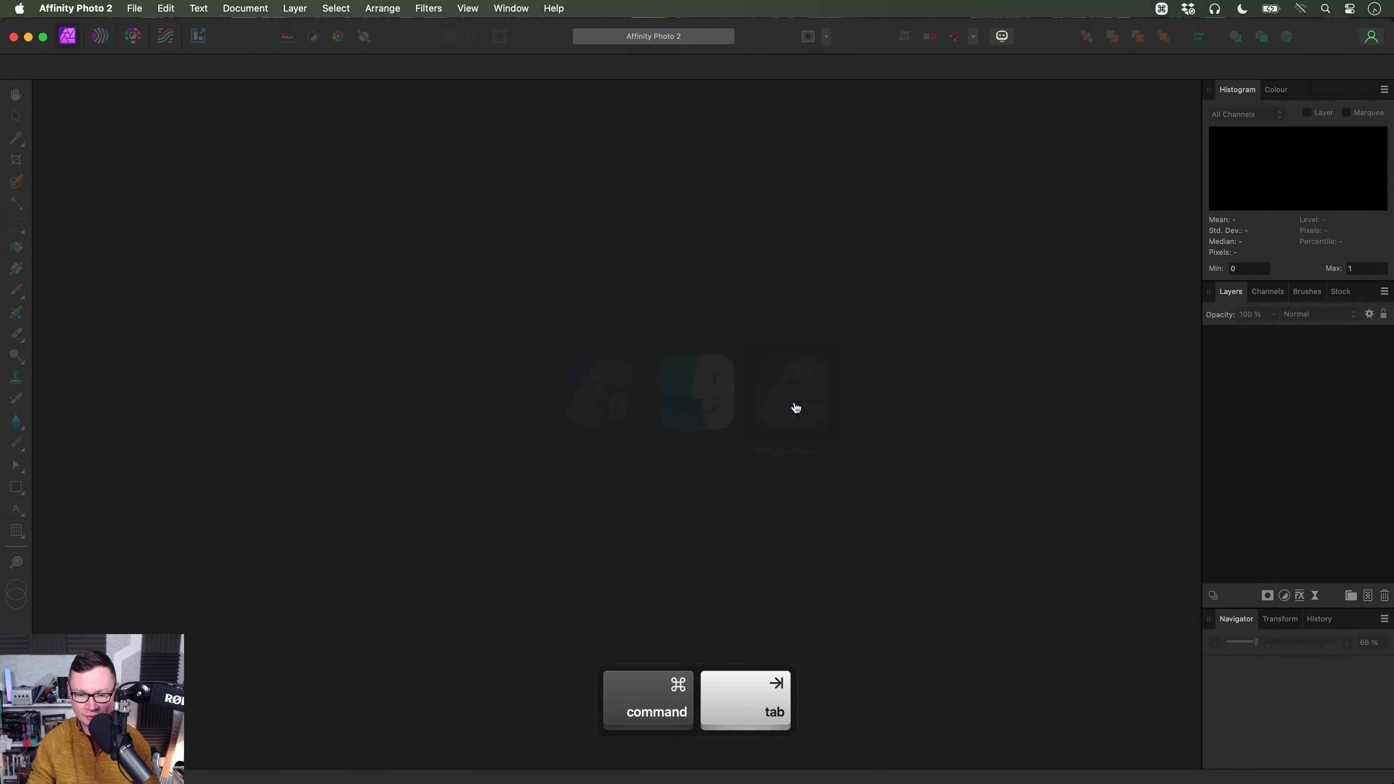
pyautogui.press('super+Tab')
pyautogui.click(331, 108)
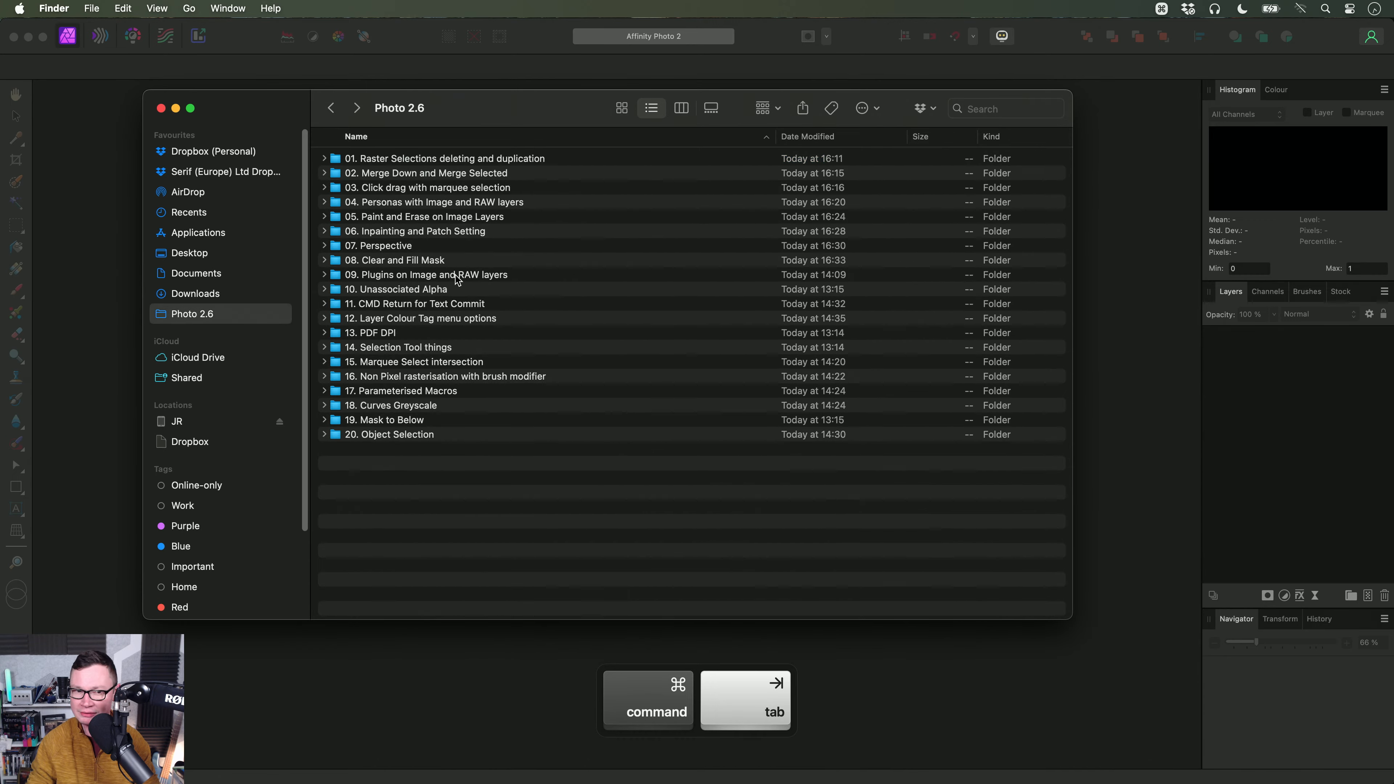
pyautogui.doubleClick(435, 275)
pyautogui.press('super+Tab')
pyautogui.moveTo(424, 175); pyautogui.dragTo(784, 335)
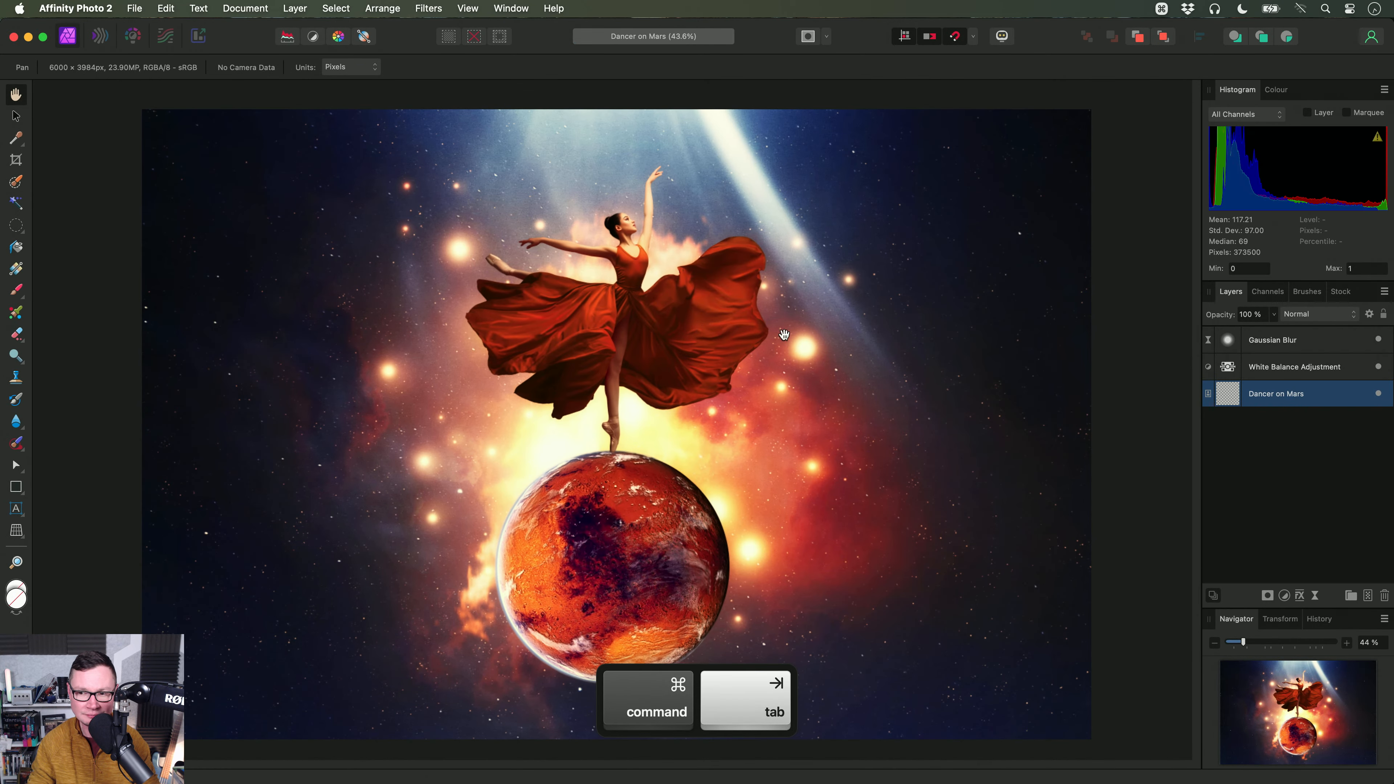
# Step: Check whether the Nik Collection 7 plugins are available for the Dancer on Mars image layer
pyautogui.click(426, 7)
pyautogui.moveTo(491, 236)
pyautogui.moveTo(604, 230)
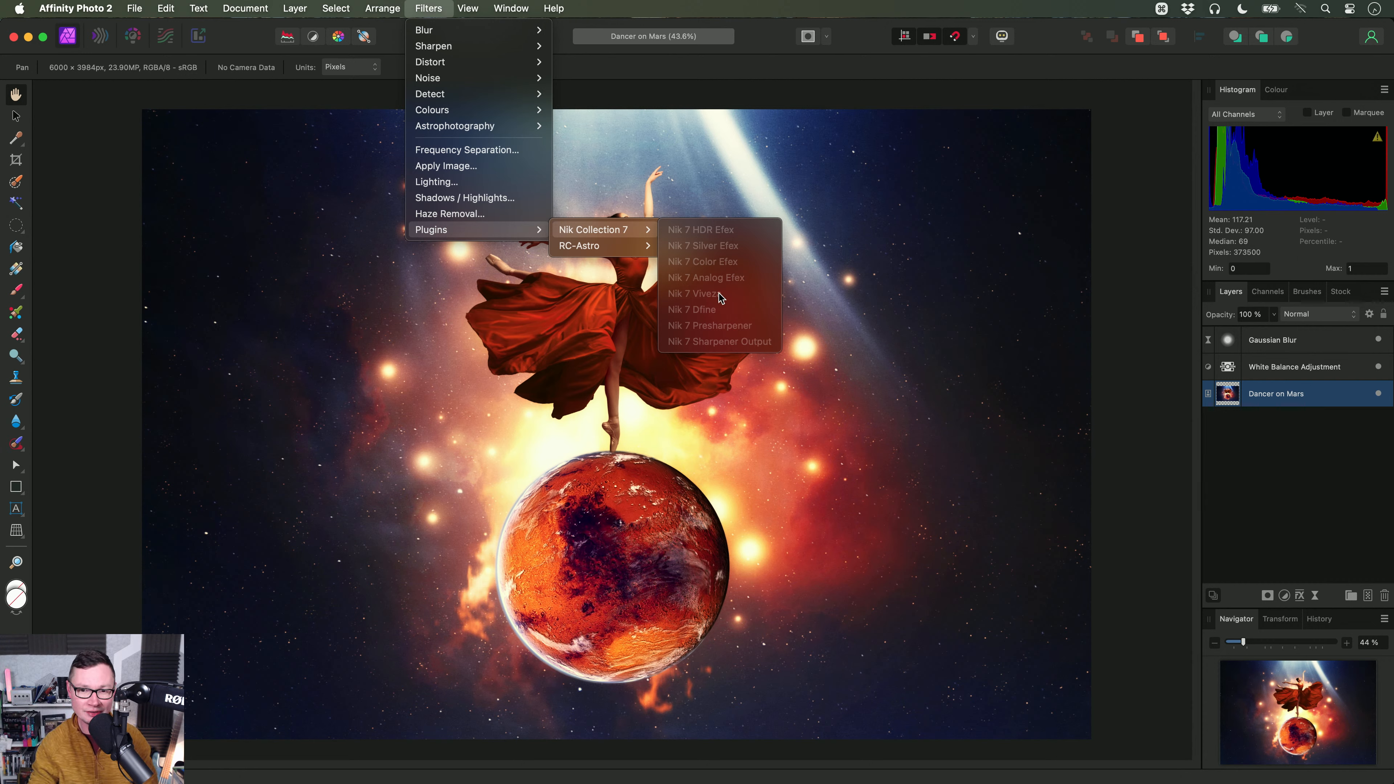
pyautogui.moveTo(646, 227)
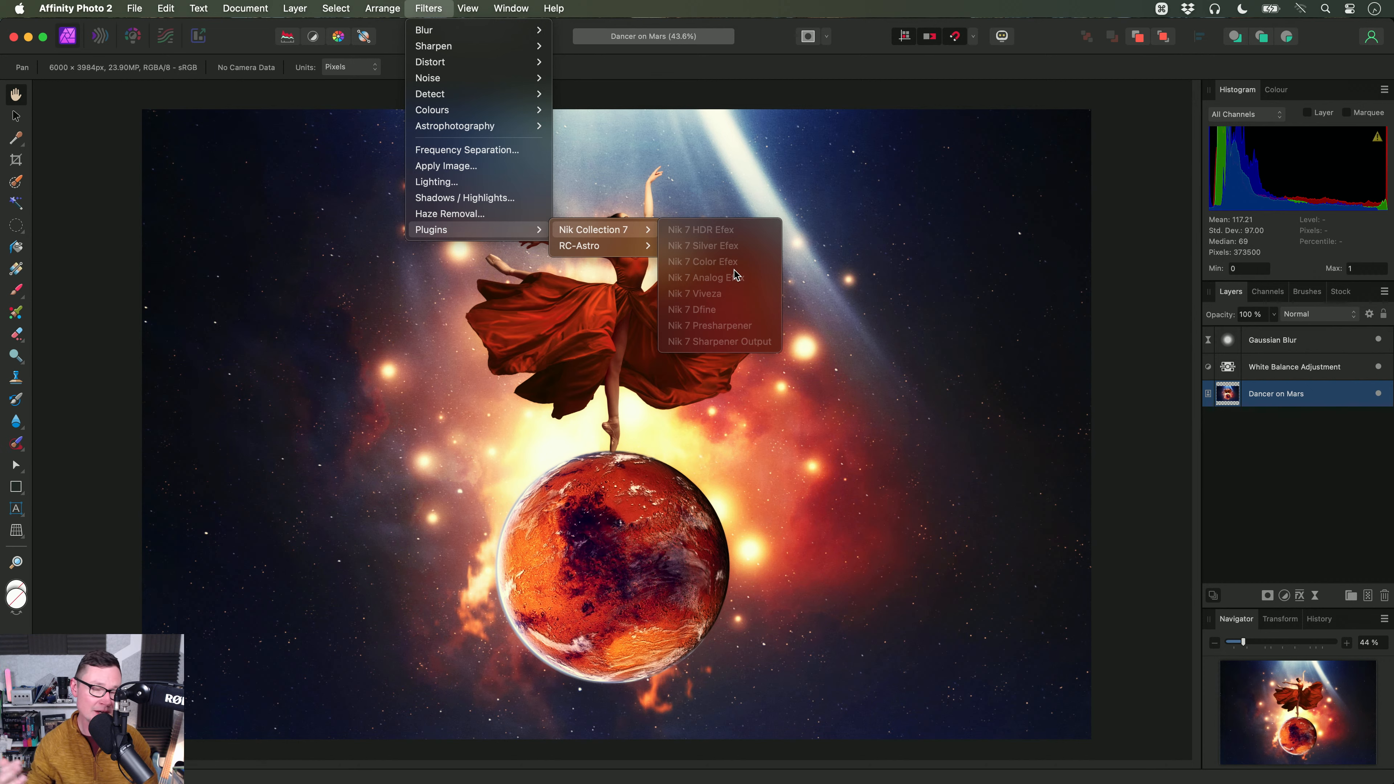
pyautogui.click(822, 305)
# Step: Close the Dancer on Mars document and open Dancer on Mars Beta from Finder in Affinity Photo 2 Beta
pyautogui.press('super+w')
pyautogui.press('cmd+Tab')
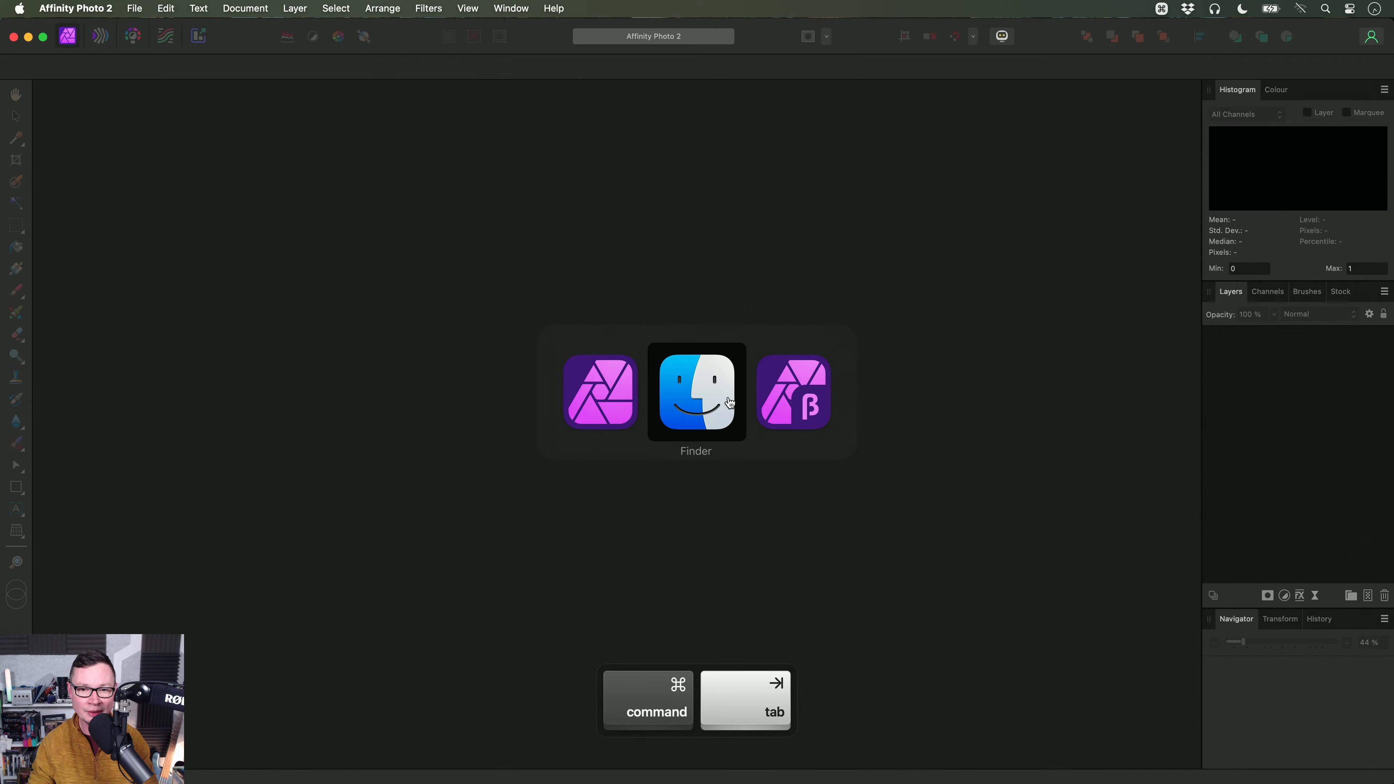
pyautogui.press('cmd+Tab')
pyautogui.moveTo(424, 158); pyautogui.dragTo(669, 368)
pyautogui.press('cmd+Tab')
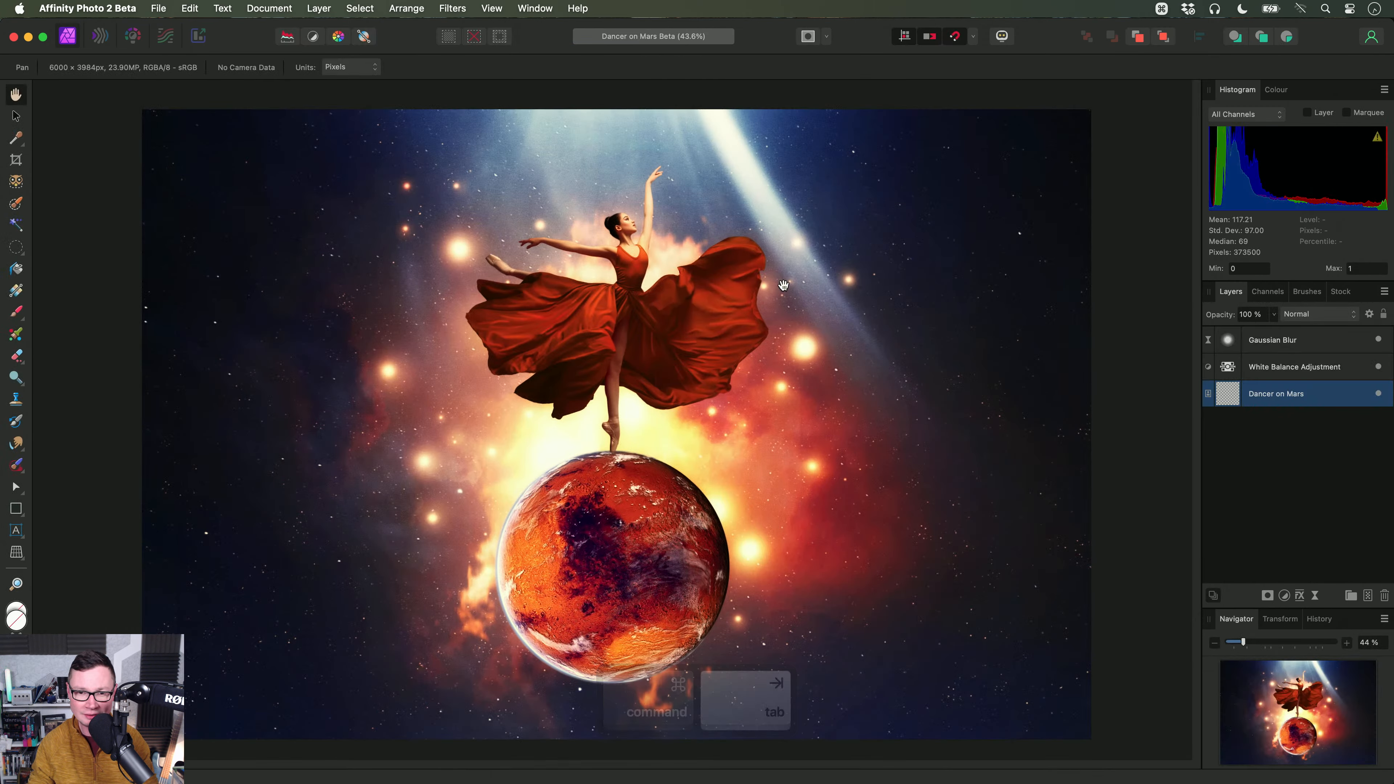
# Step: Launch the Nik 7 Silver Efex plugin from Nik Collection 7 on the Dancer on Mars image layer
pyautogui.click(452, 9)
pyautogui.moveTo(523, 234)
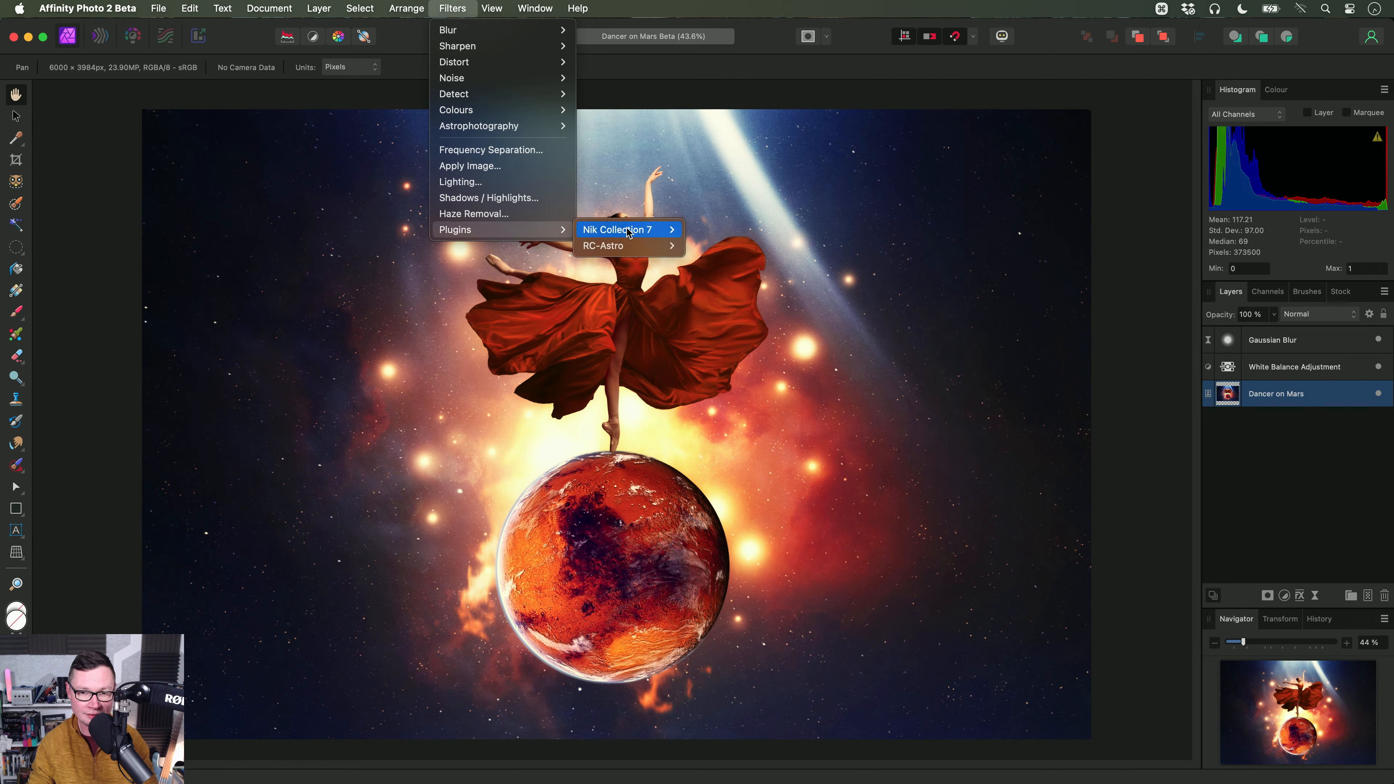
pyautogui.moveTo(626, 230)
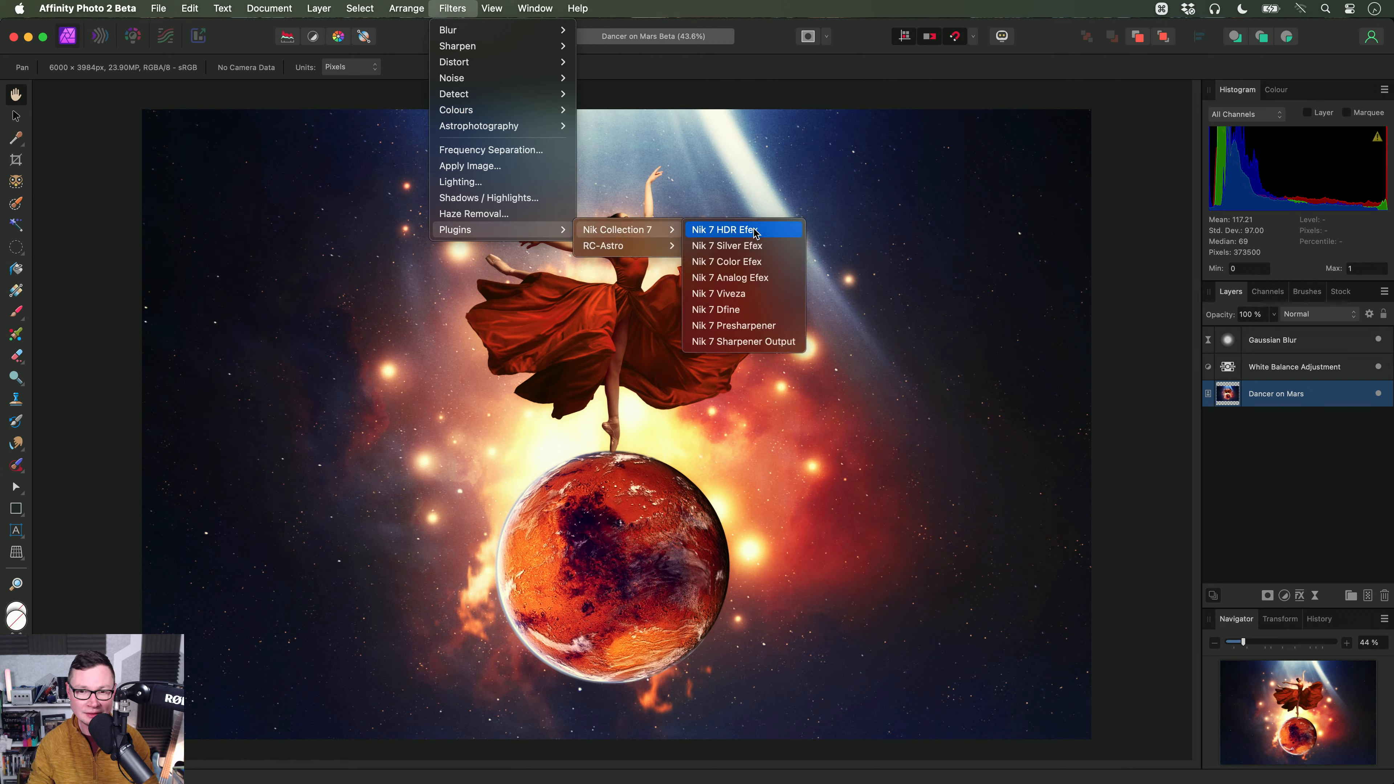
pyautogui.click(796, 247)
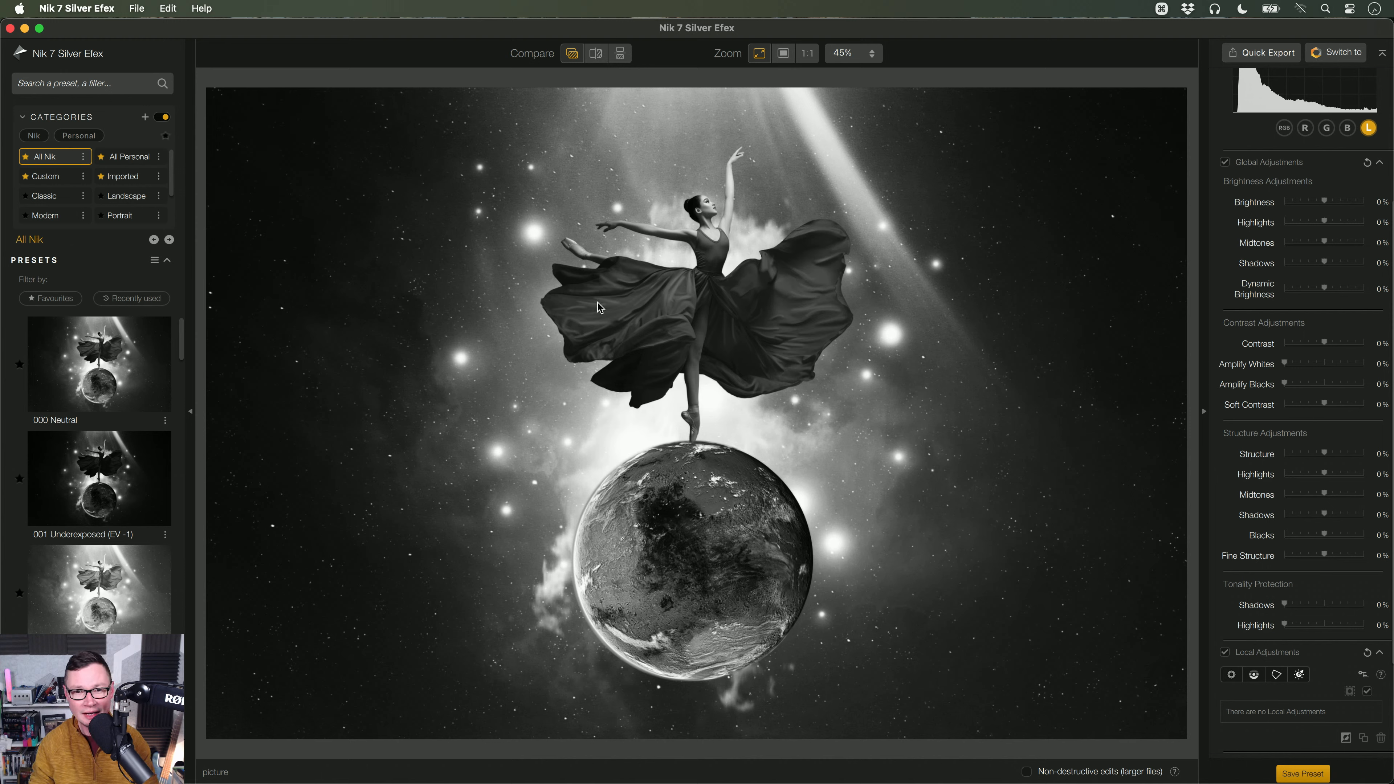
# Step: Quit Nik 7 Silver Efex without saving and close the Dancer on Mars Beta document, discarding its changes
pyautogui.click(83, 8)
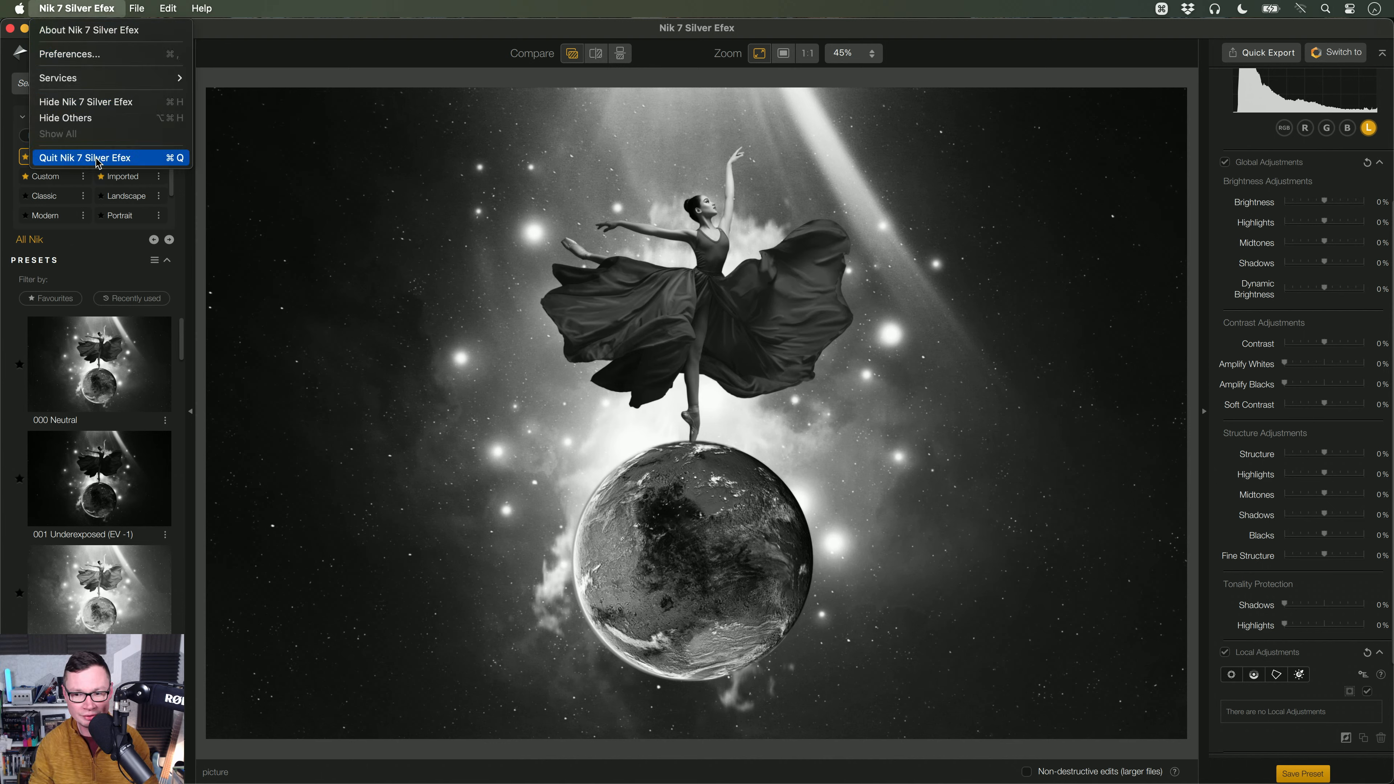
pyautogui.click(96, 158)
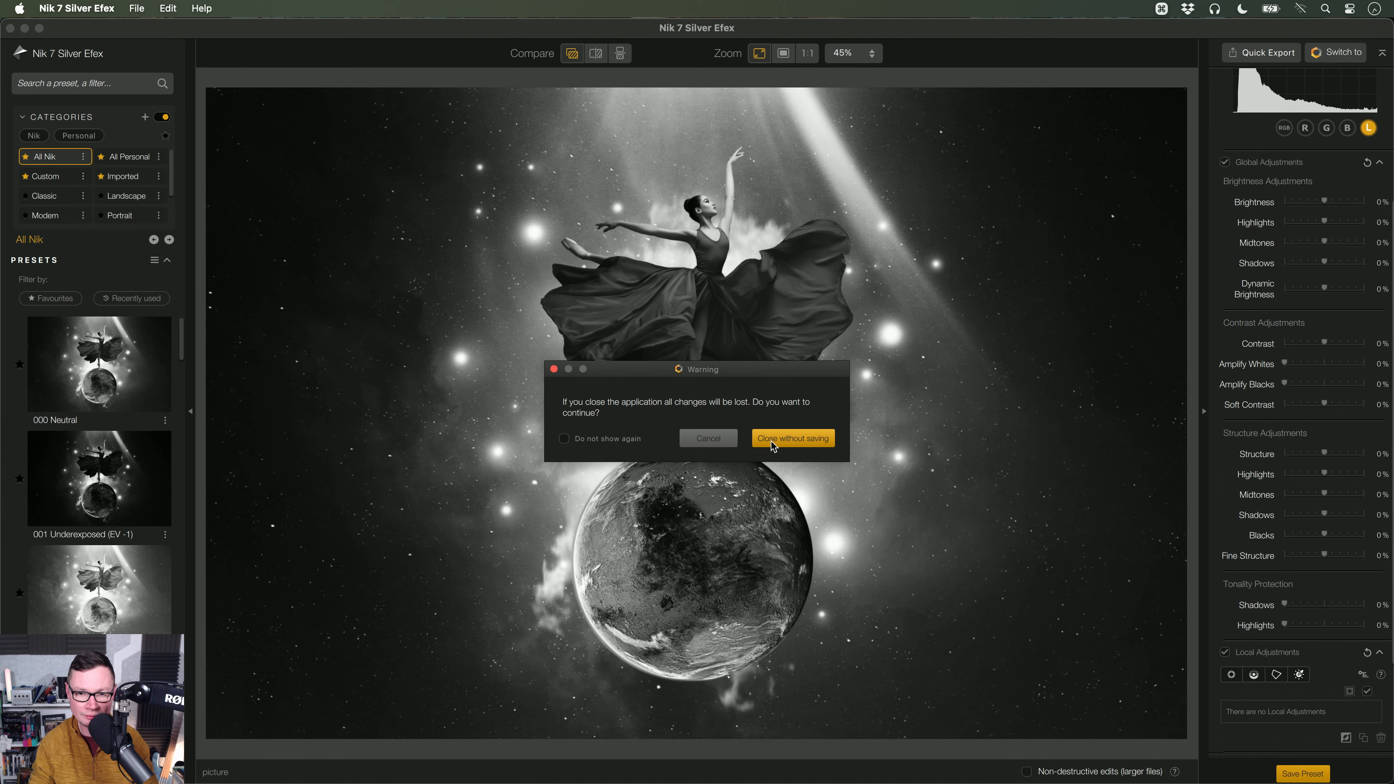
pyautogui.click(773, 442)
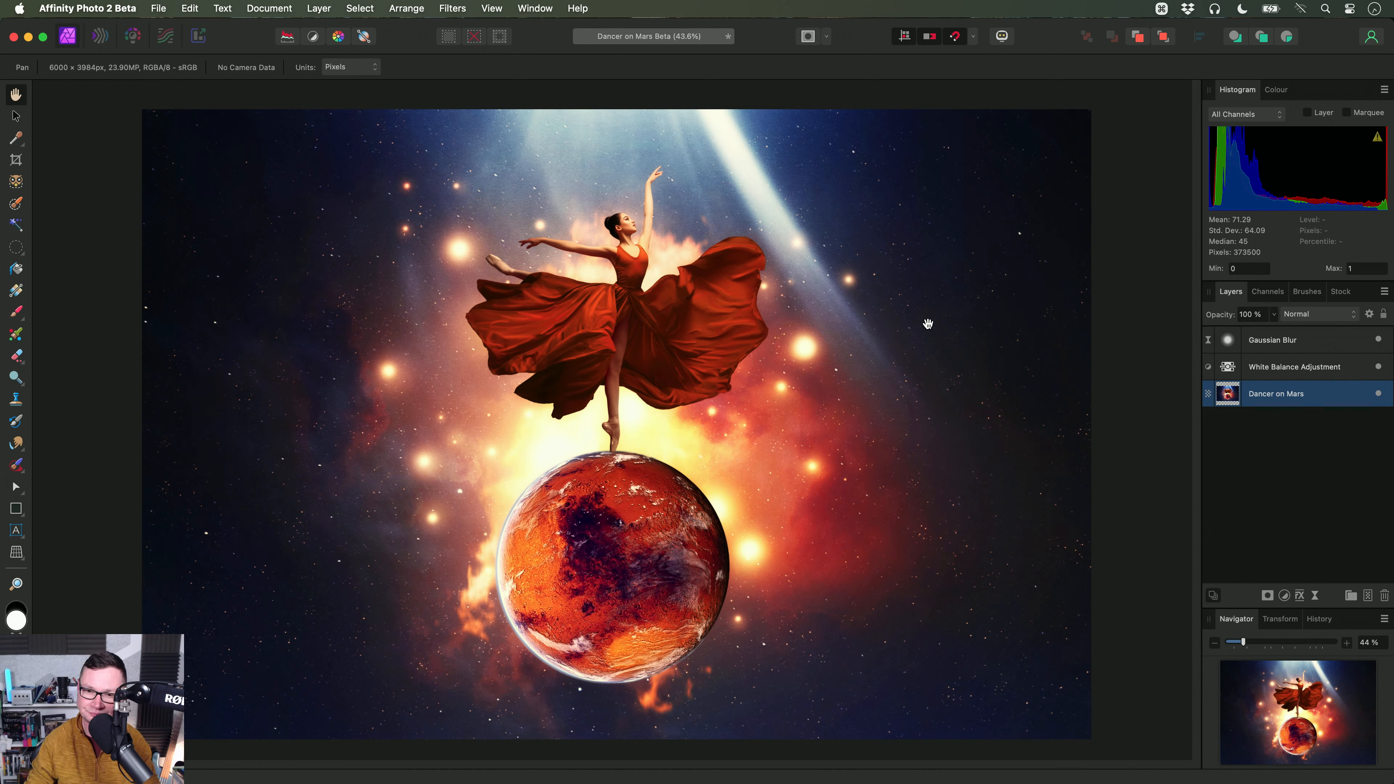
pyautogui.press('super+w')
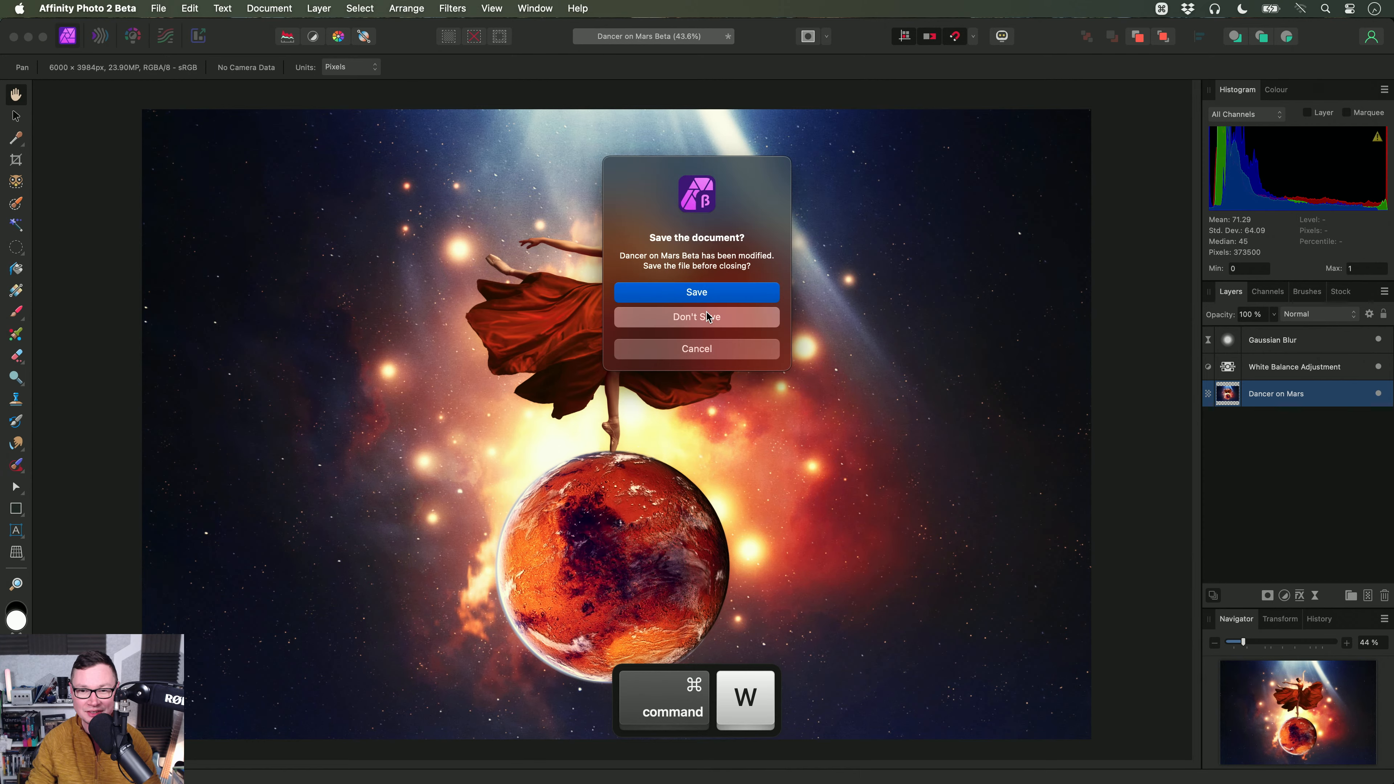
pyautogui.click(709, 323)
# Step: Open Render with alpha.tif from the "10. Unassociated Alpha" folder in Finder in Affinity Photo 2
pyautogui.press('super+Tab')
pyautogui.click(324, 111)
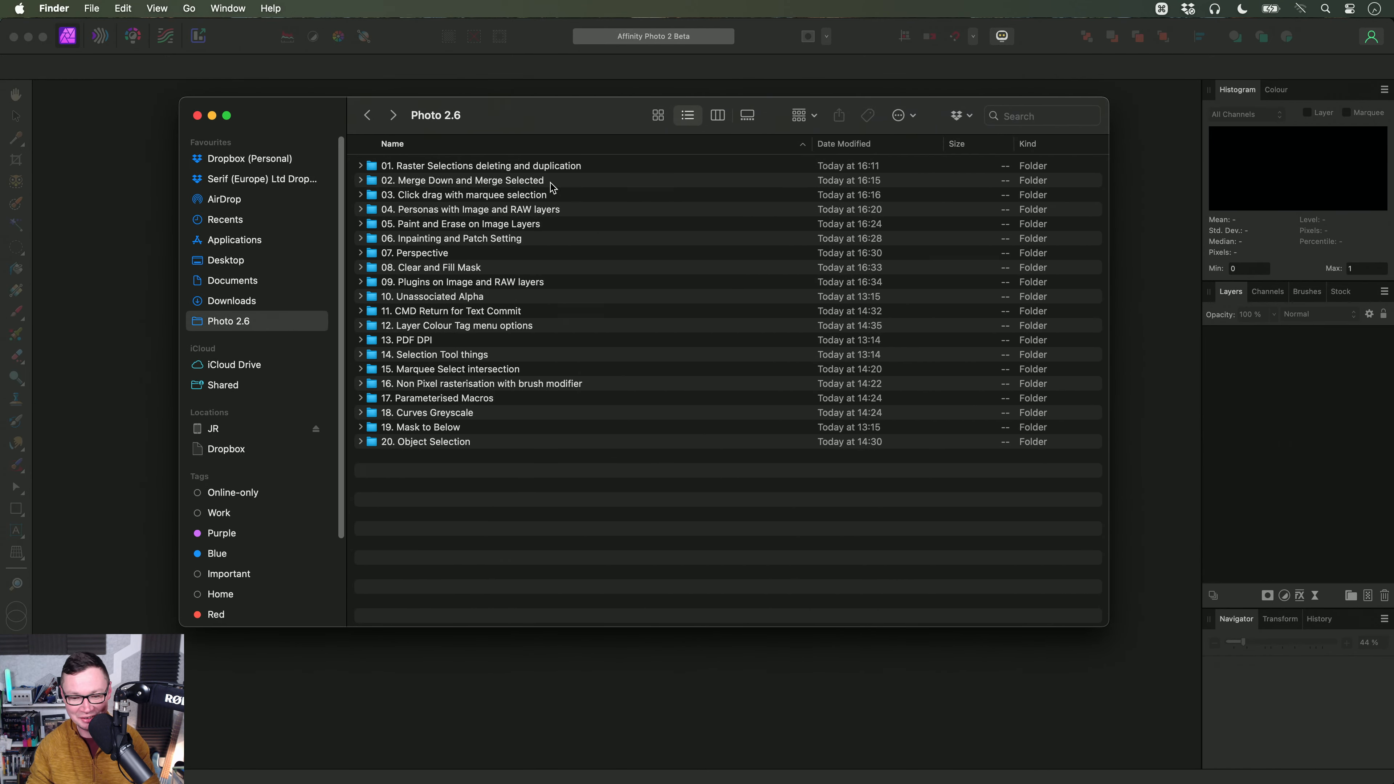
pyautogui.doubleClick(479, 296)
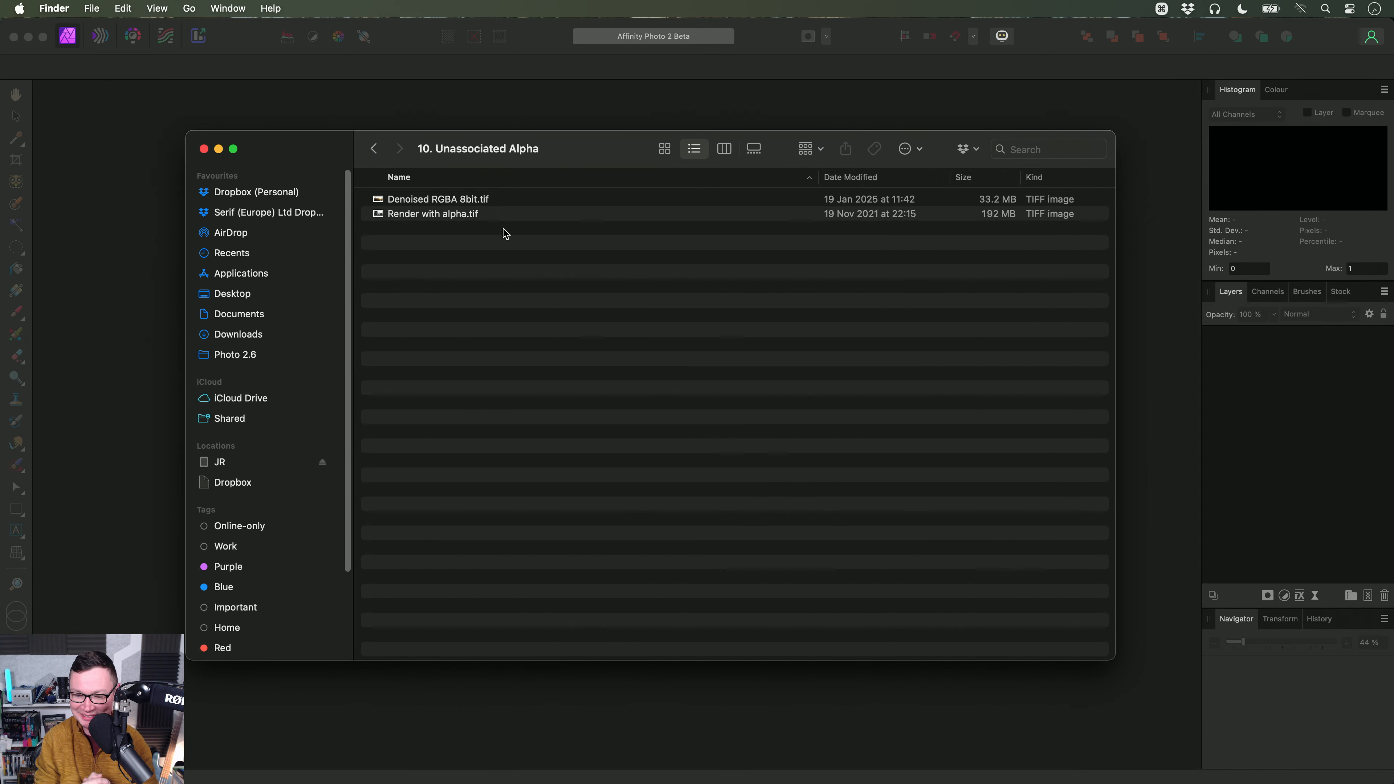
pyautogui.click(486, 218)
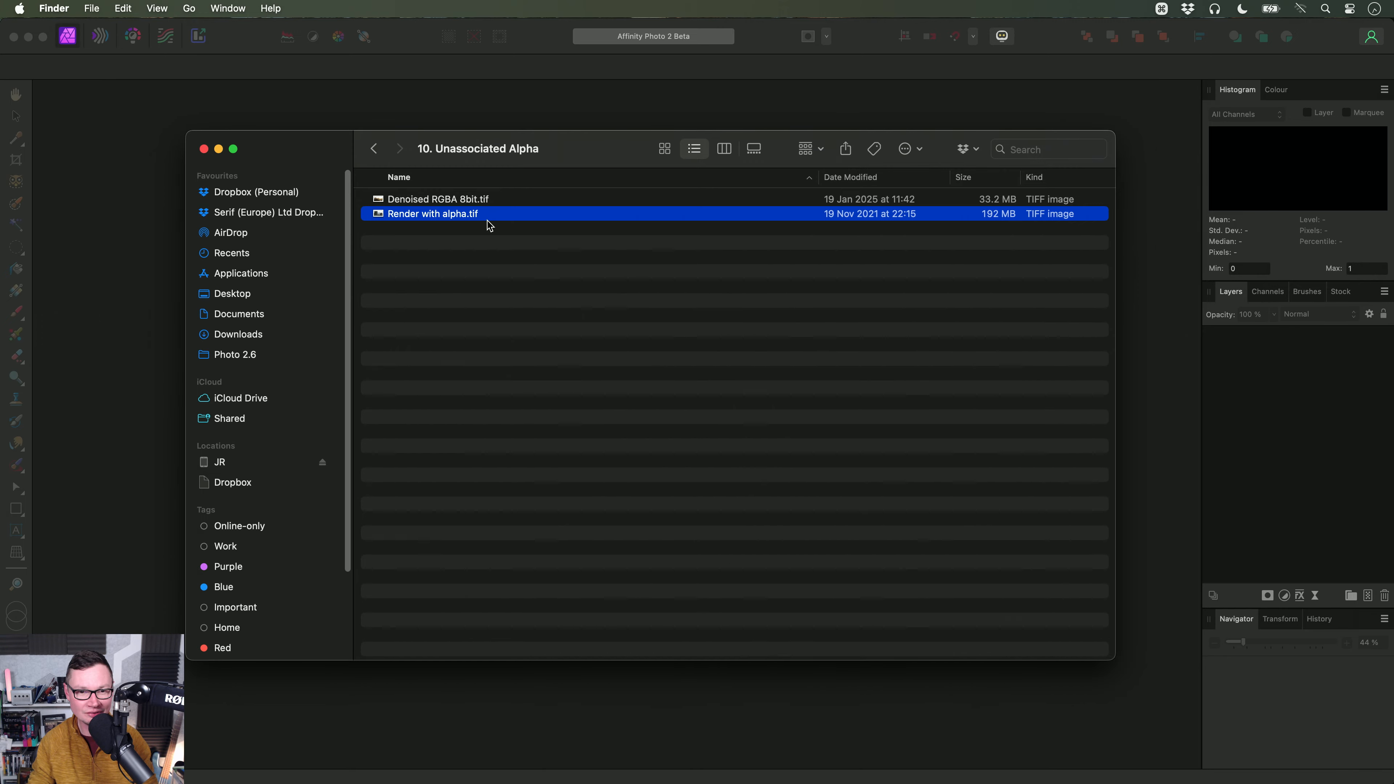
pyautogui.moveTo(473, 215); pyautogui.dragTo(600, 411)
pyautogui.press('super+Tab')
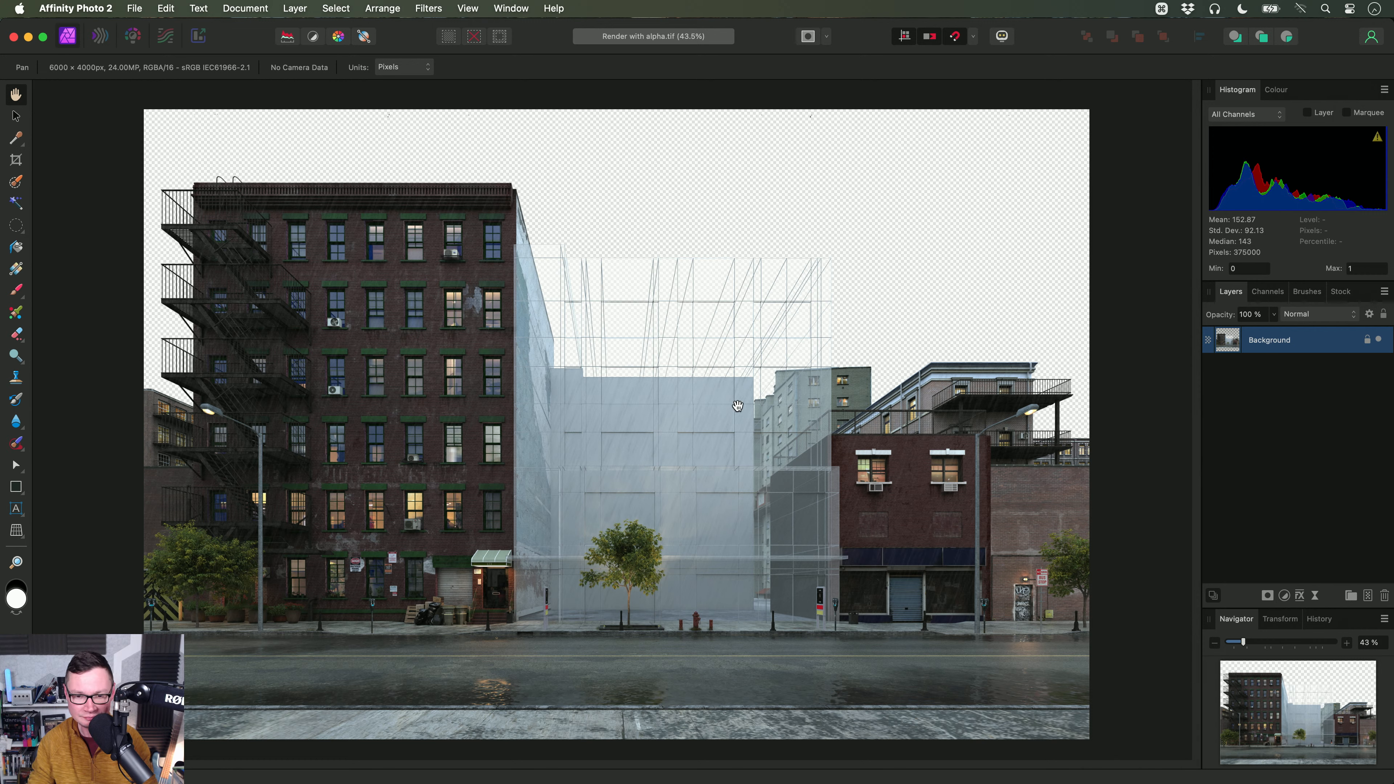
# Step: Close the render in Affinity Photo 2, open Render with alpha.tif in Affinity Photo 2 Beta, and dismiss the import notification
pyautogui.press('super+w')
pyautogui.press('super+Tab')
pyautogui.moveTo(439, 199); pyautogui.dragTo(670, 364)
pyautogui.press('super+Tab')
pyautogui.press('super+Tab')
pyautogui.press('super+Tab')
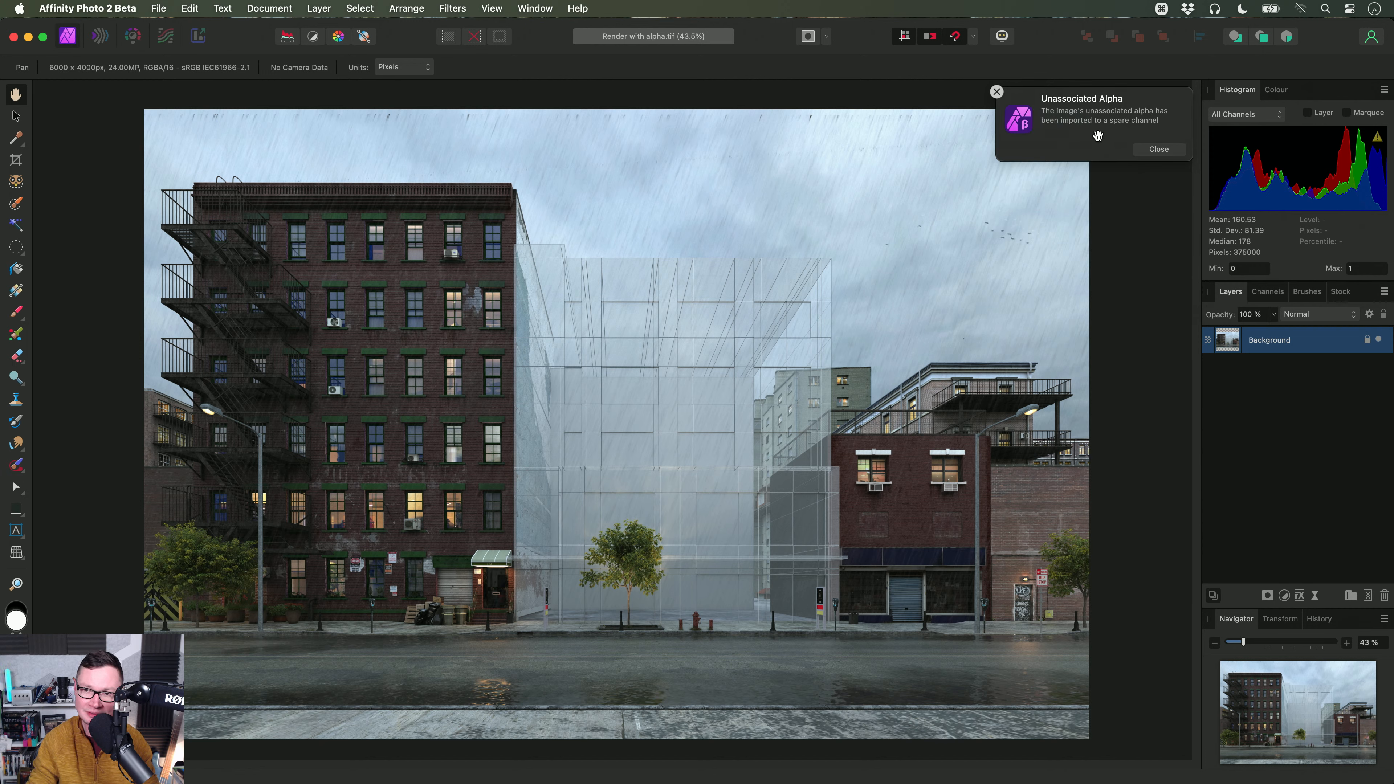
pyautogui.click(1170, 149)
# Step: Examine the Unassociated Alpha channel of the render on its own, and restore the composite channel view
pyautogui.click(1263, 292)
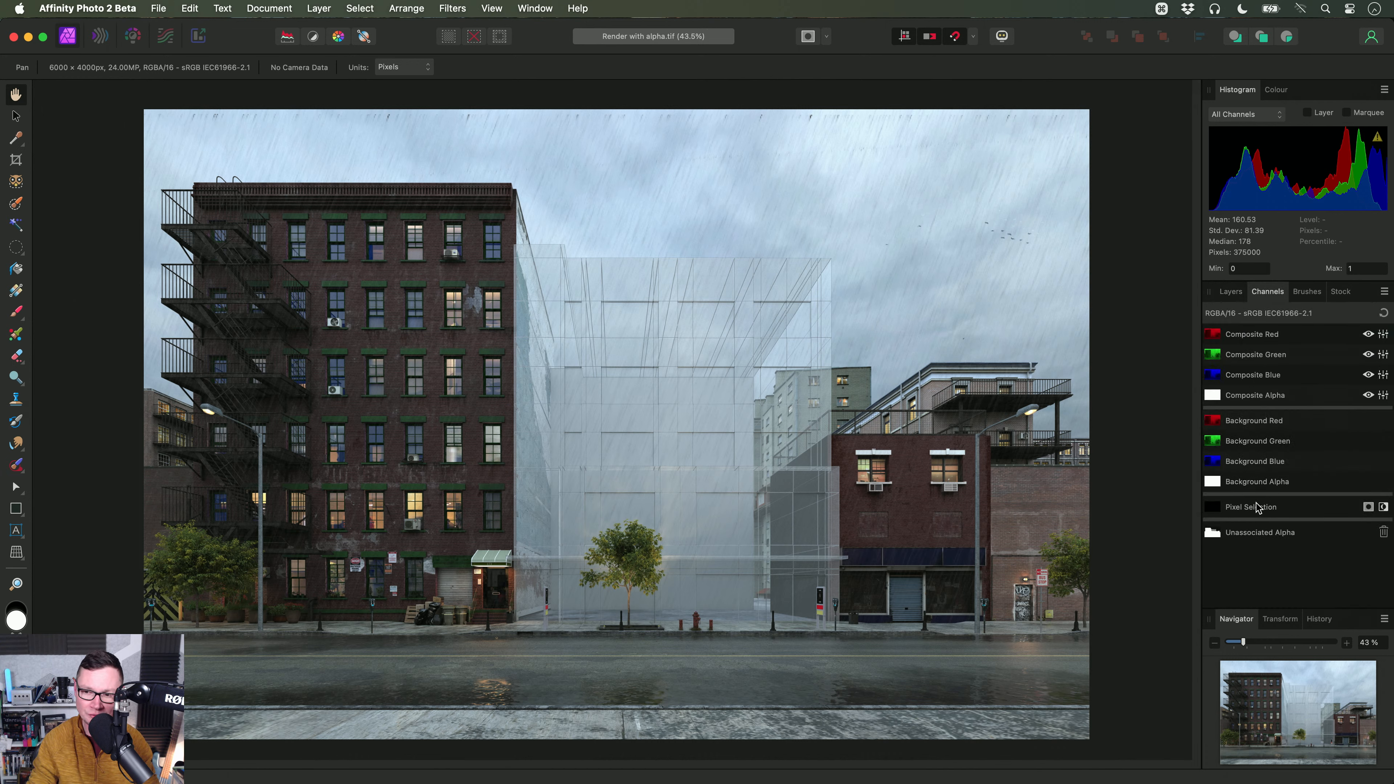
pyautogui.click(1257, 533)
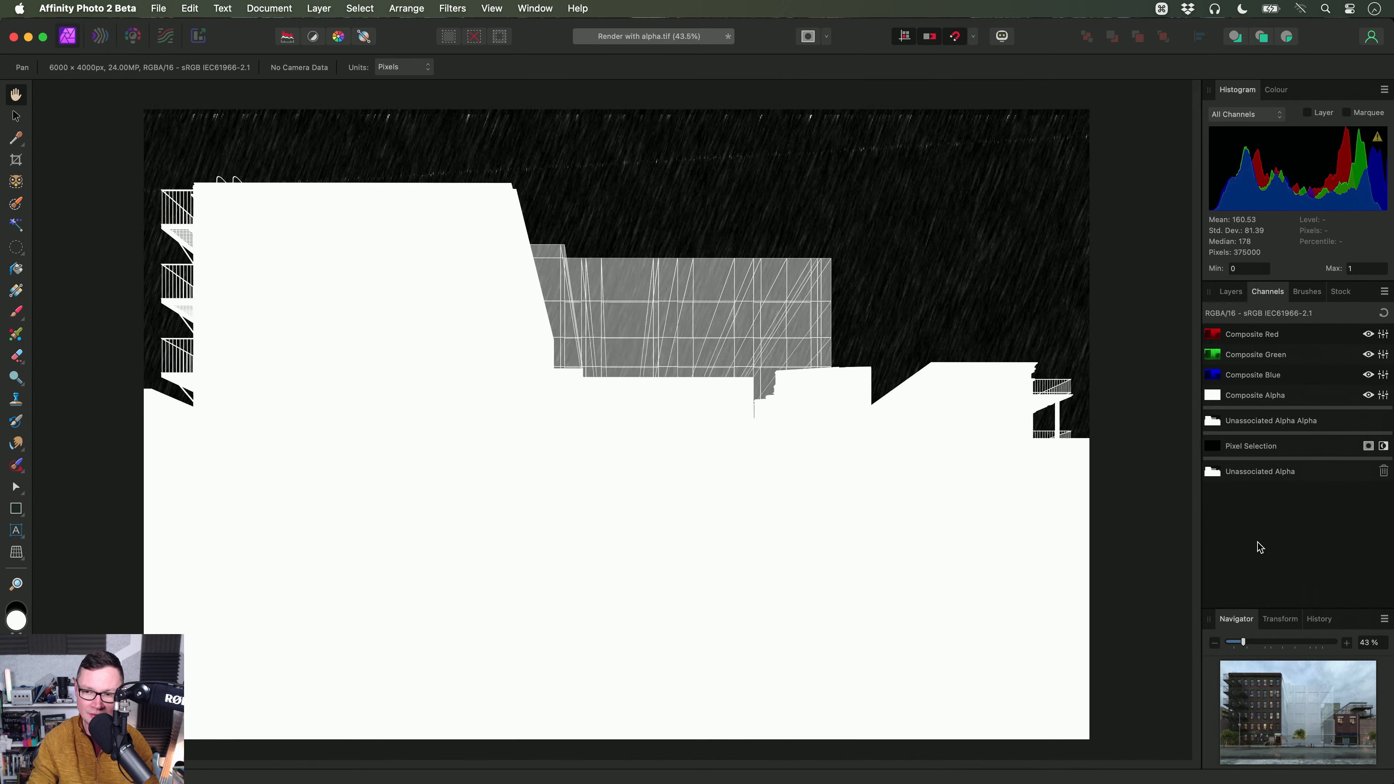
pyautogui.click(1384, 313)
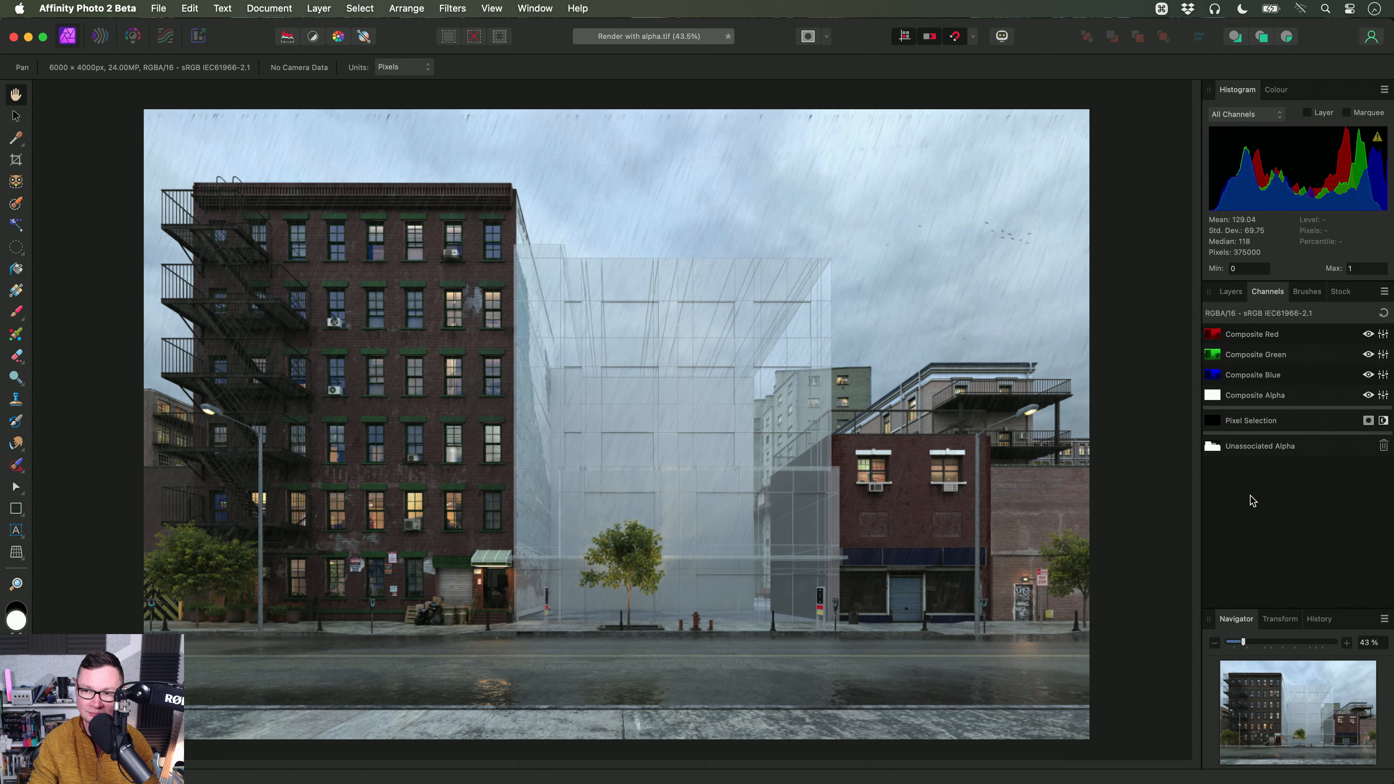
# Step: Load the Unassociated Alpha channel to the pixel selection, add a mask layer from it above the Background, and deselect
pyautogui.rightClick(1254, 448)
pyautogui.click(1215, 515)
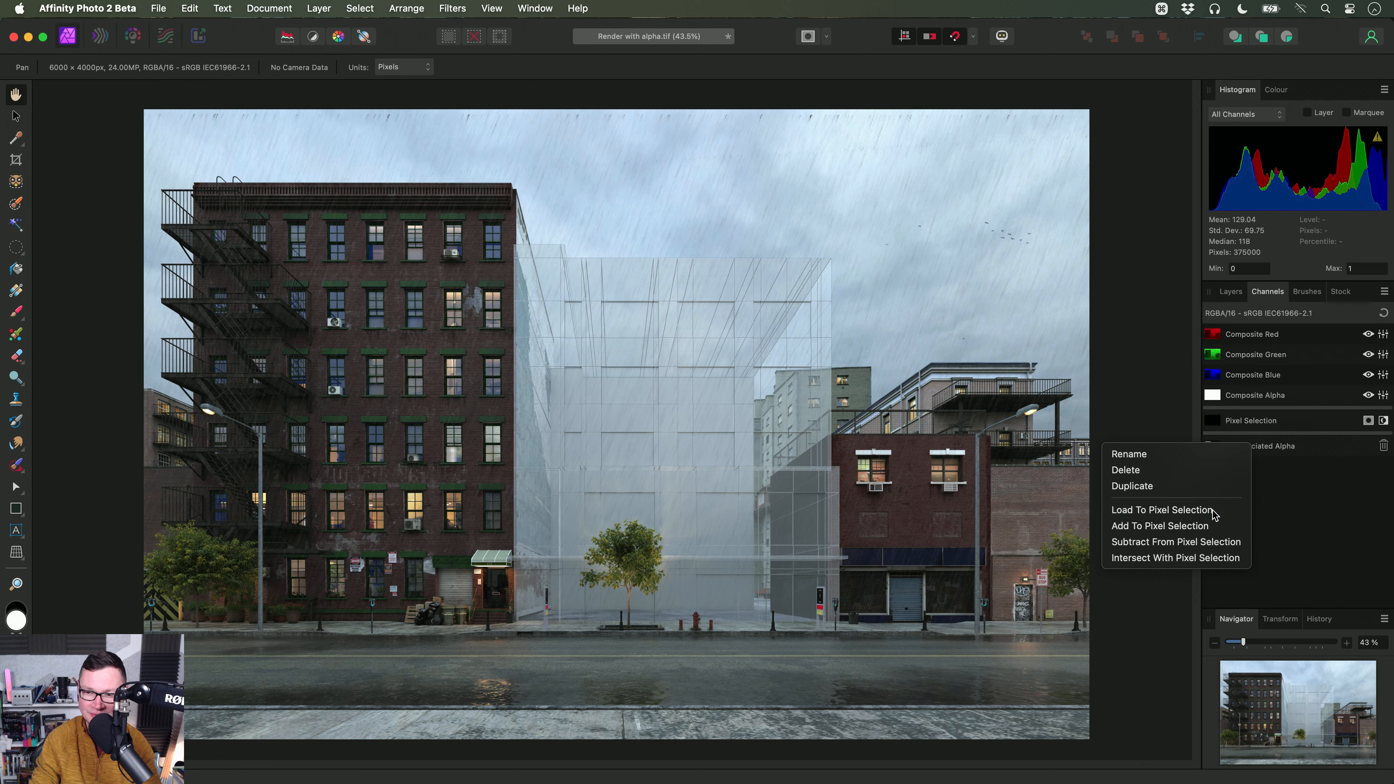
pyautogui.click(1231, 291)
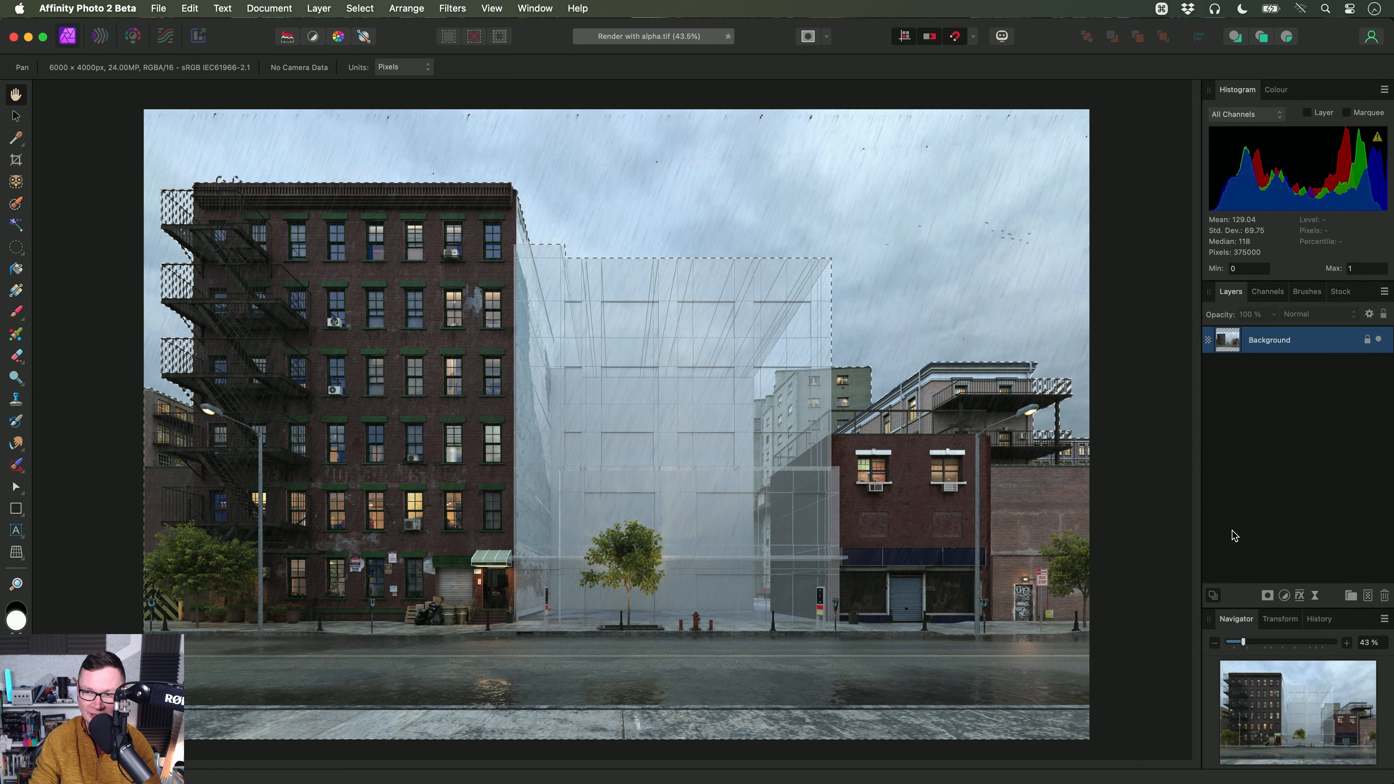
pyautogui.click(1268, 596)
pyautogui.press('super+d')
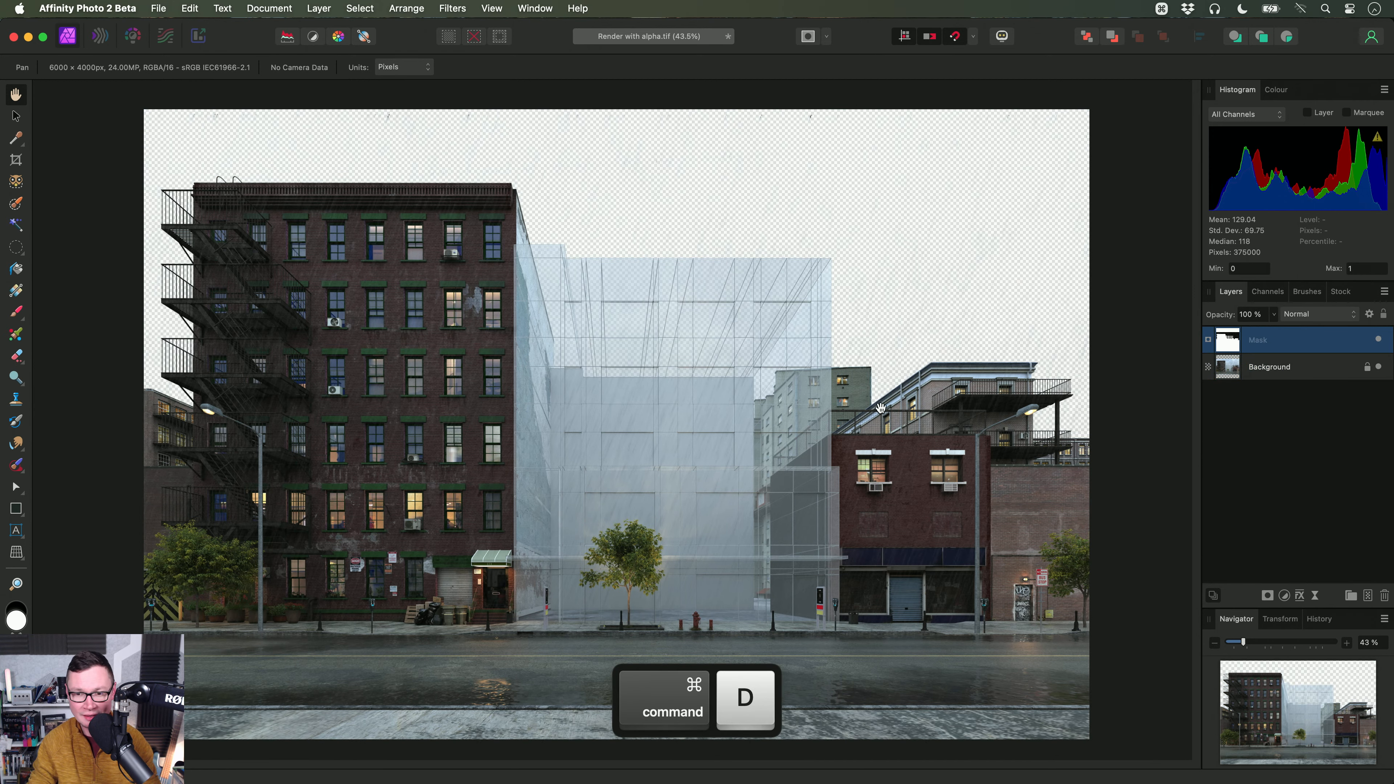
# Step: Close the render without saving, open Denoised RGBA 8bit.tif from Finder in Affinity Photo 2 Beta, and dismiss the import notification
pyautogui.press('super+w')
pyautogui.click(718, 322)
pyautogui.press('super+Tab')
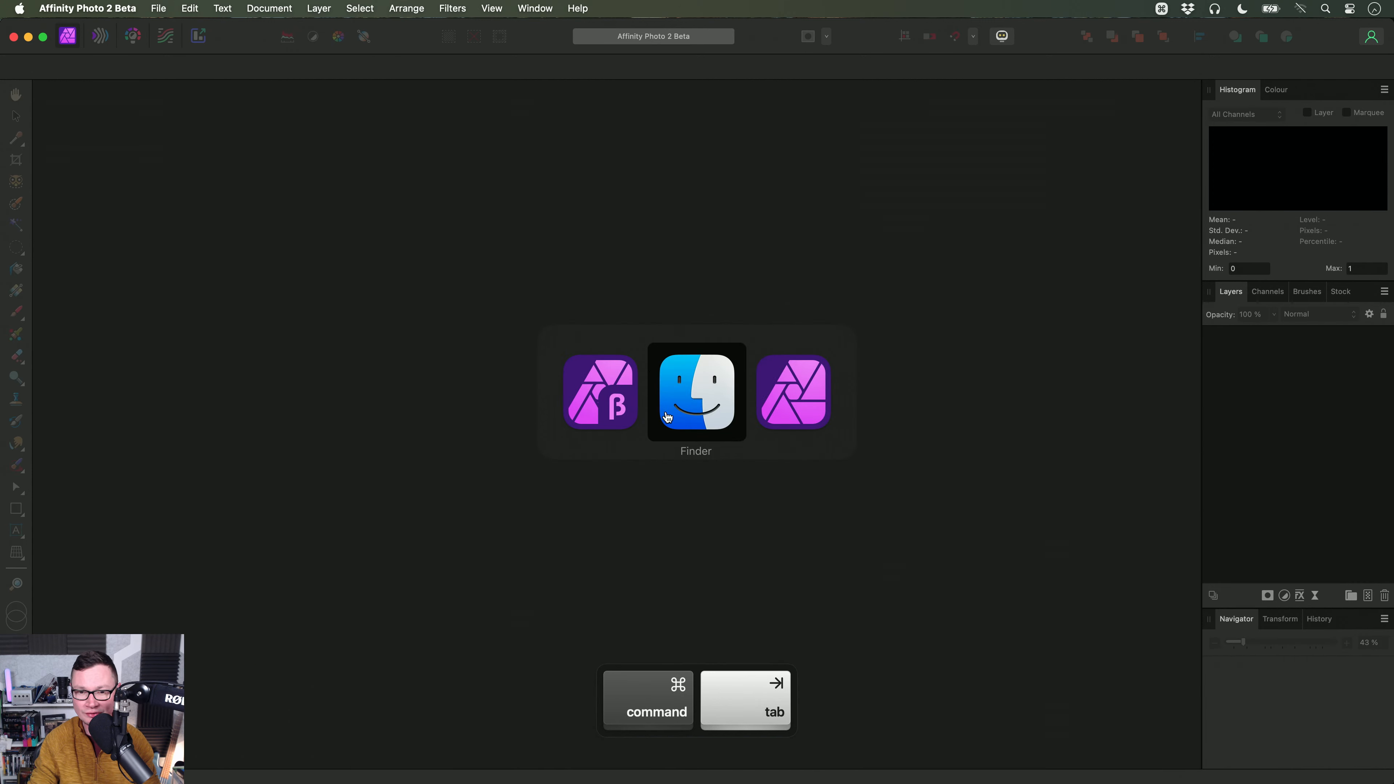
pyautogui.moveTo(486, 200); pyautogui.dragTo(713, 362)
pyautogui.press('super+Tab')
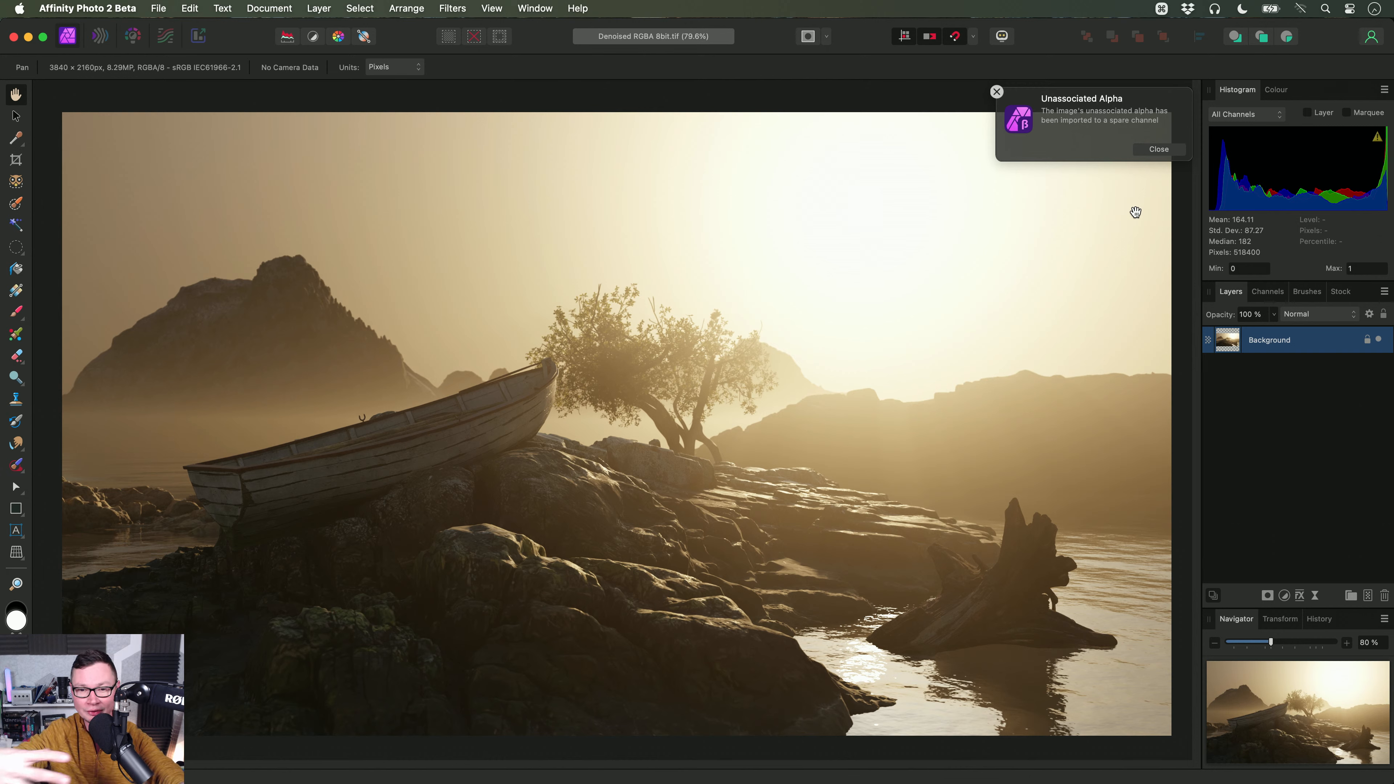
pyautogui.click(1159, 149)
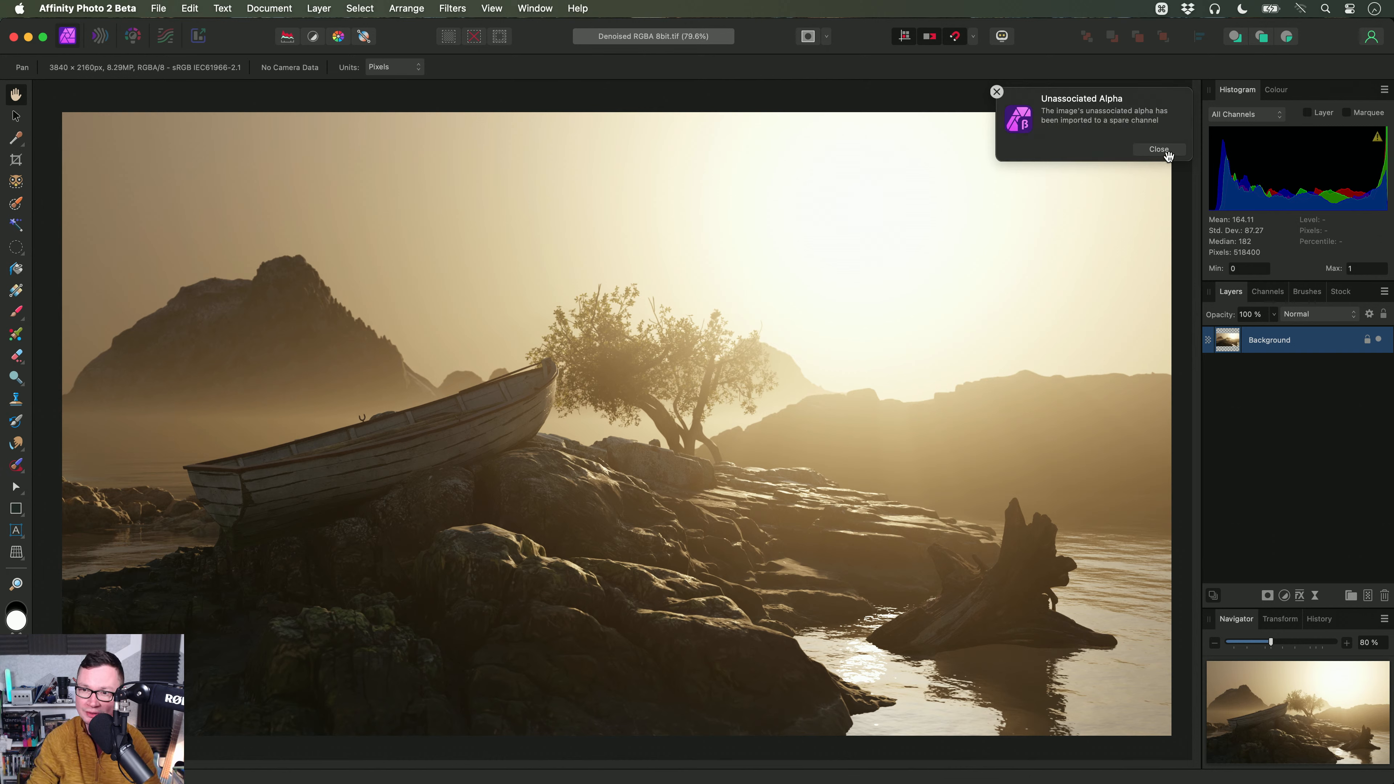
# Step: Check the document's channels and add a Brightness and Contrast adjustment with contrast at -100% above the Background layer
pyautogui.click(1264, 291)
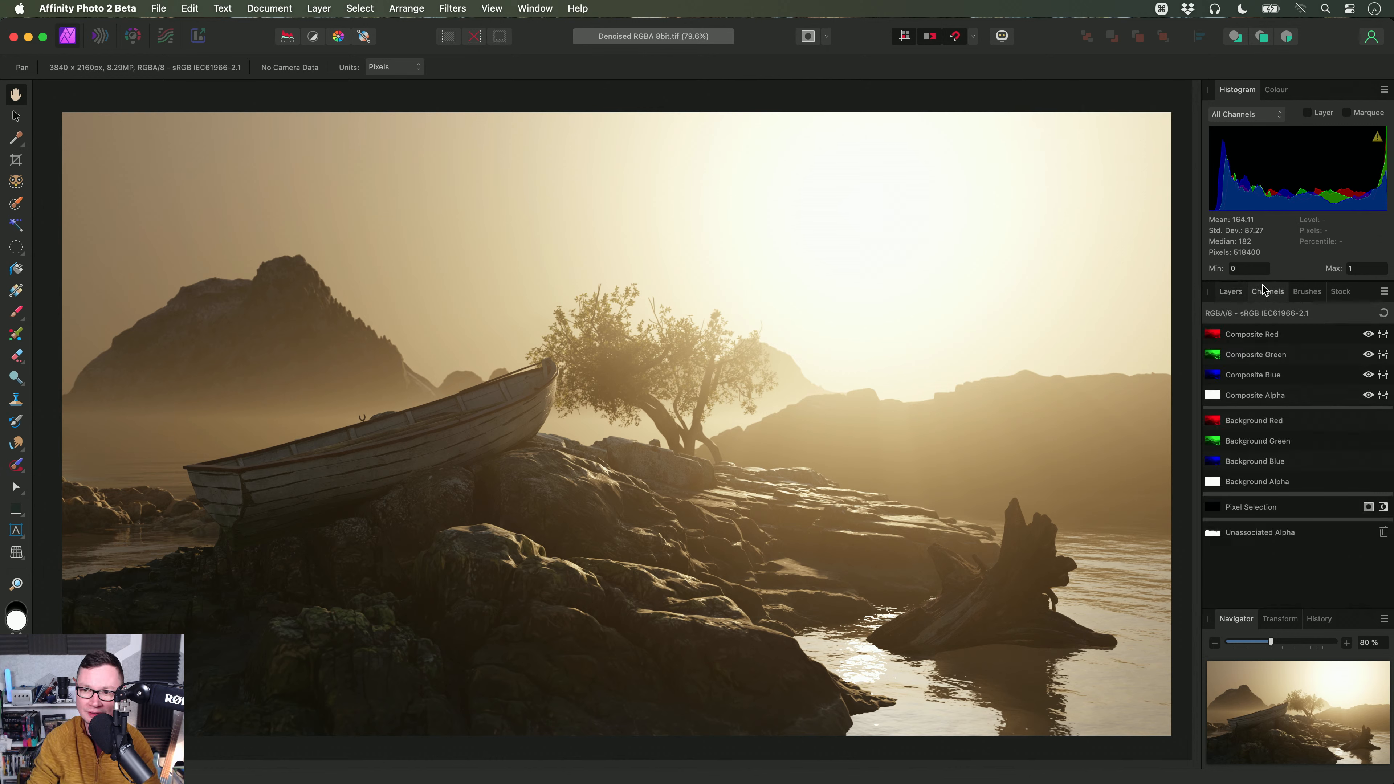
pyautogui.click(1229, 293)
pyautogui.click(1285, 597)
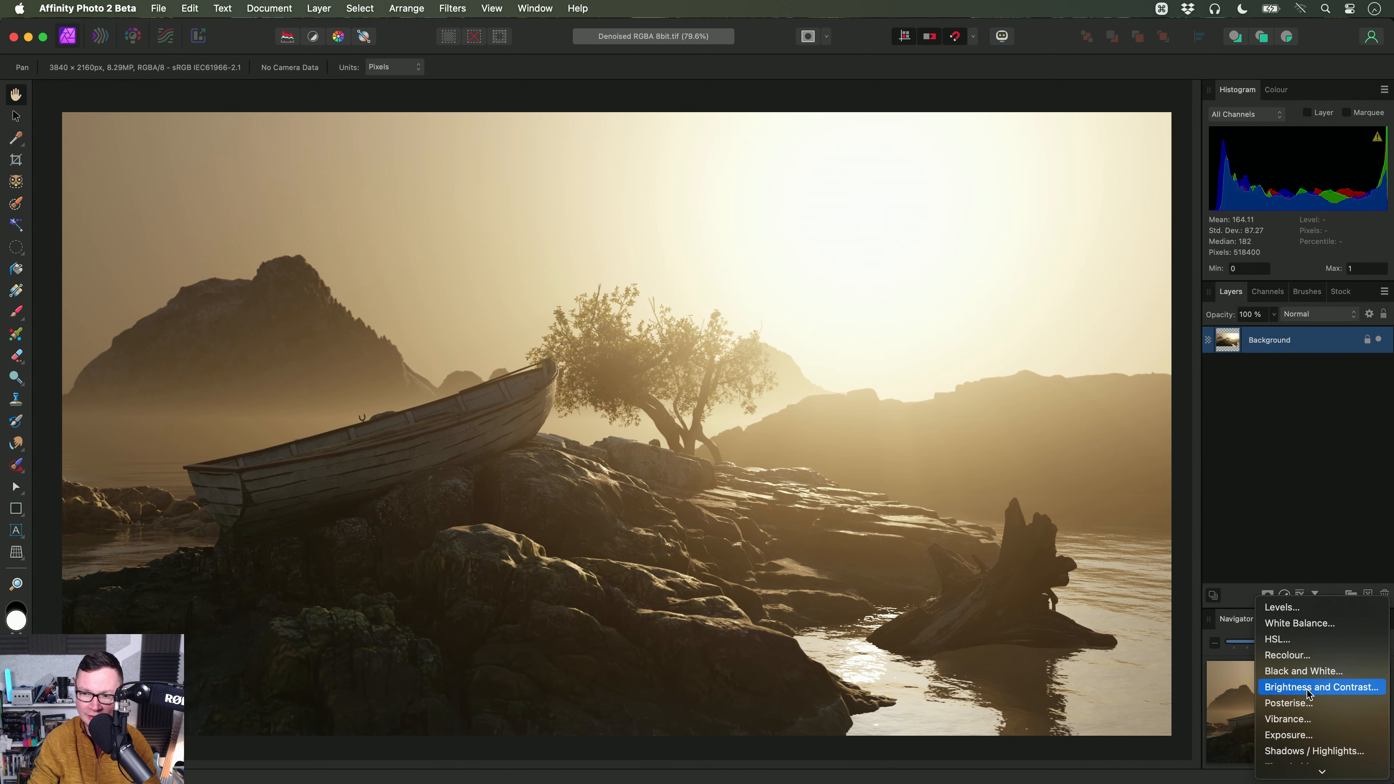
pyautogui.click(1279, 689)
pyautogui.moveTo(1227, 484); pyautogui.dragTo(1120, 484)
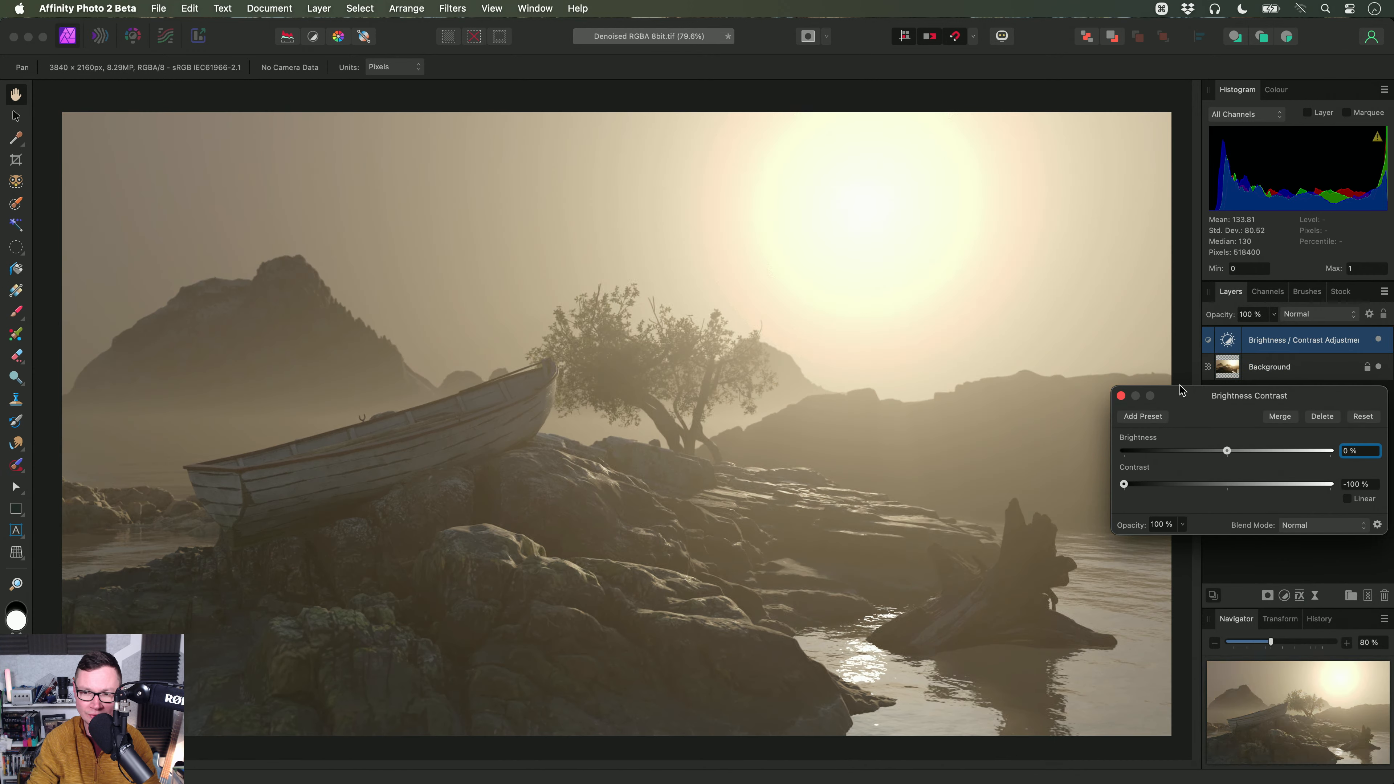
pyautogui.moveTo(1147, 397); pyautogui.dragTo(993, 418)
pyautogui.click(967, 418)
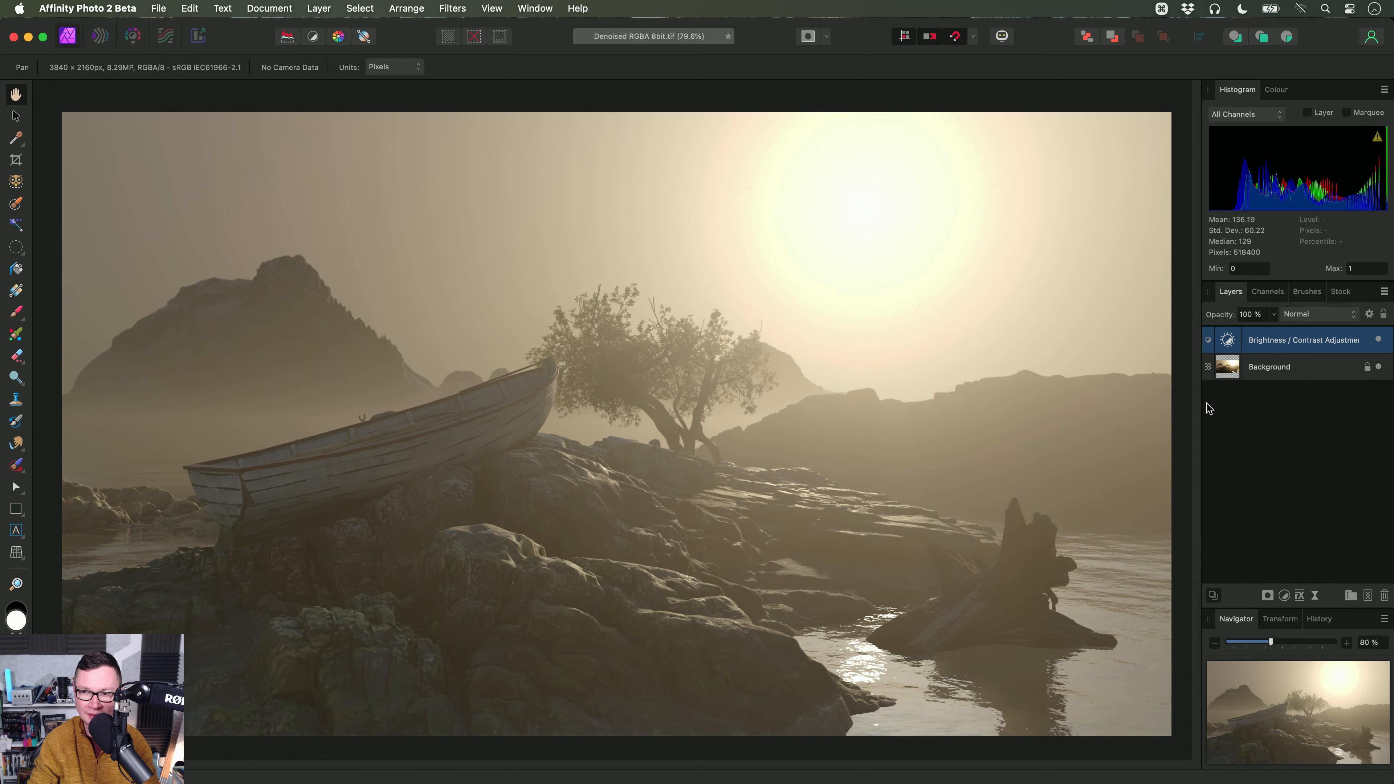
# Step: Load the Unassociated Alpha channel into the Brightness / Contrast Adjustment Alpha
pyautogui.click(1271, 293)
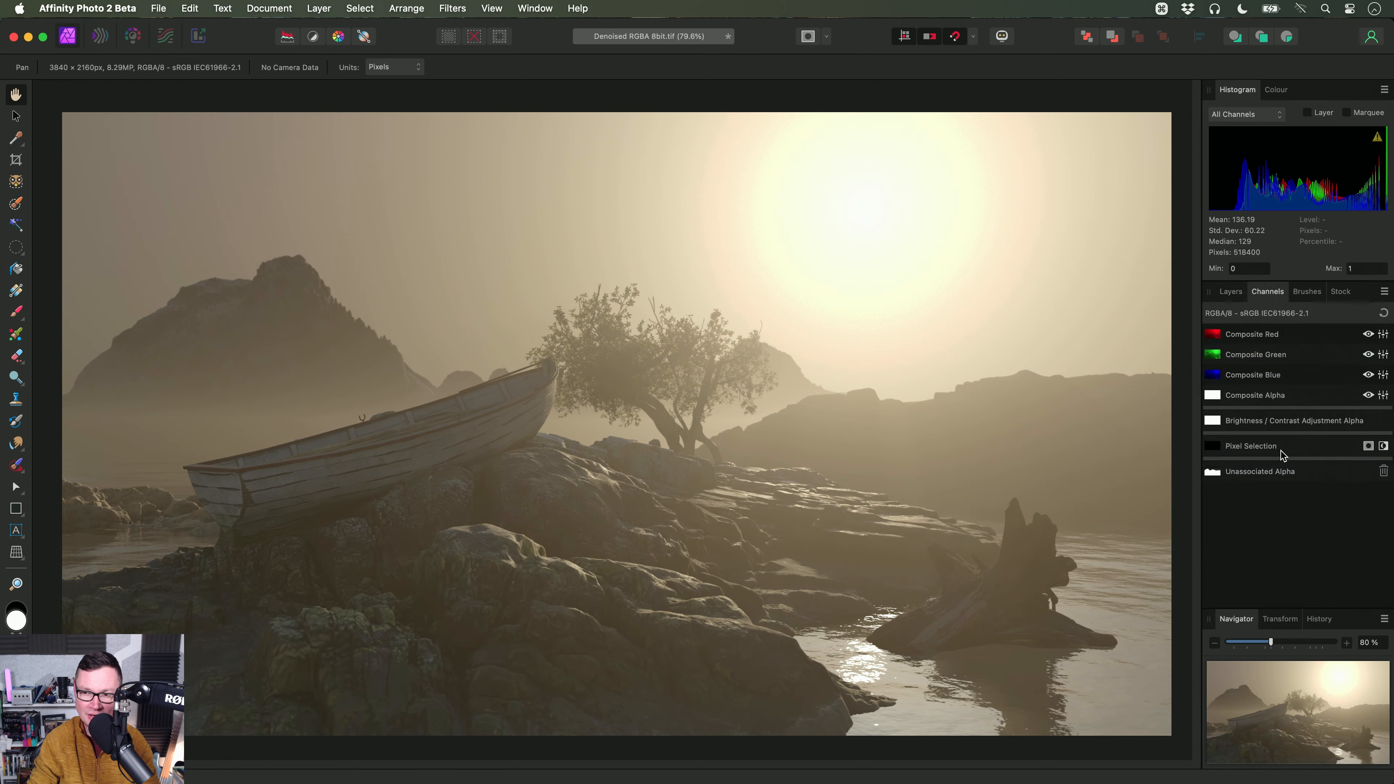
pyautogui.rightClick(1220, 473)
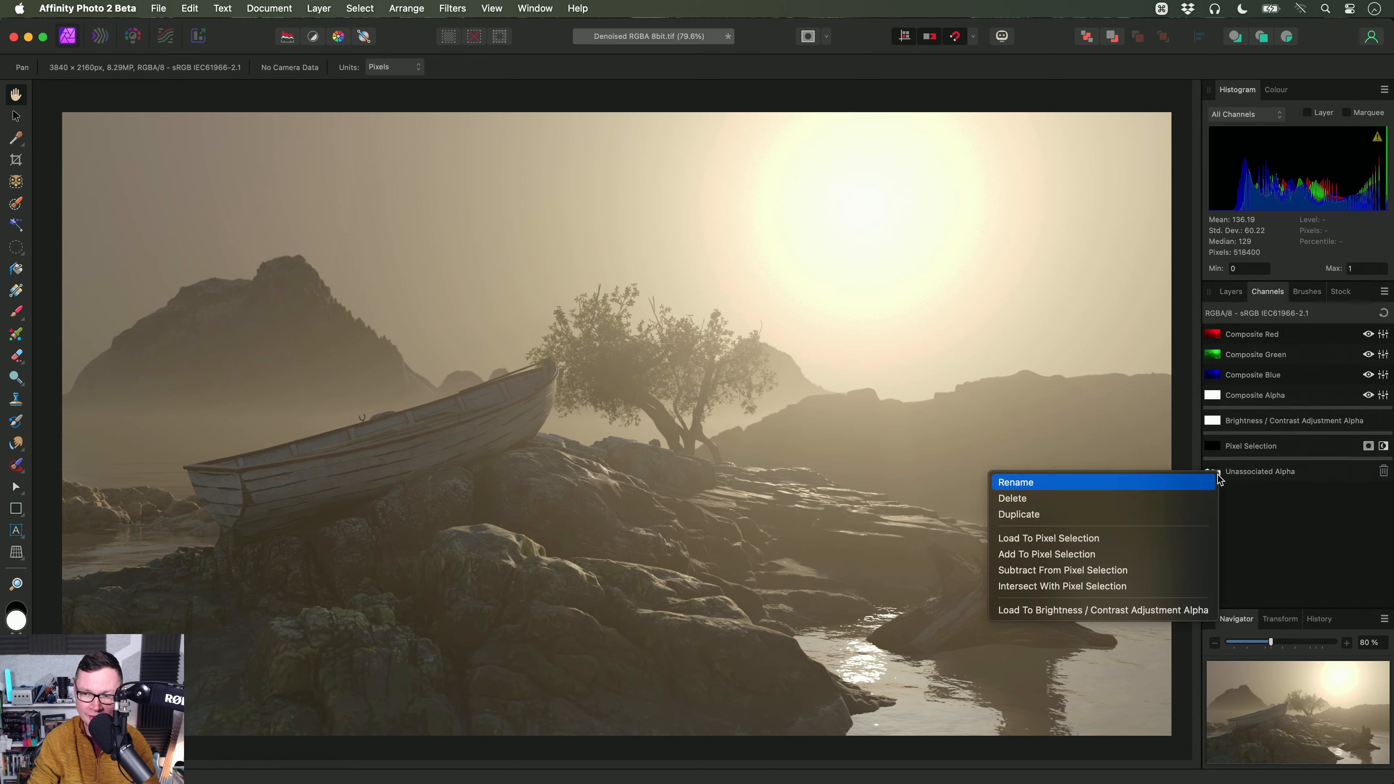
pyautogui.click(1147, 610)
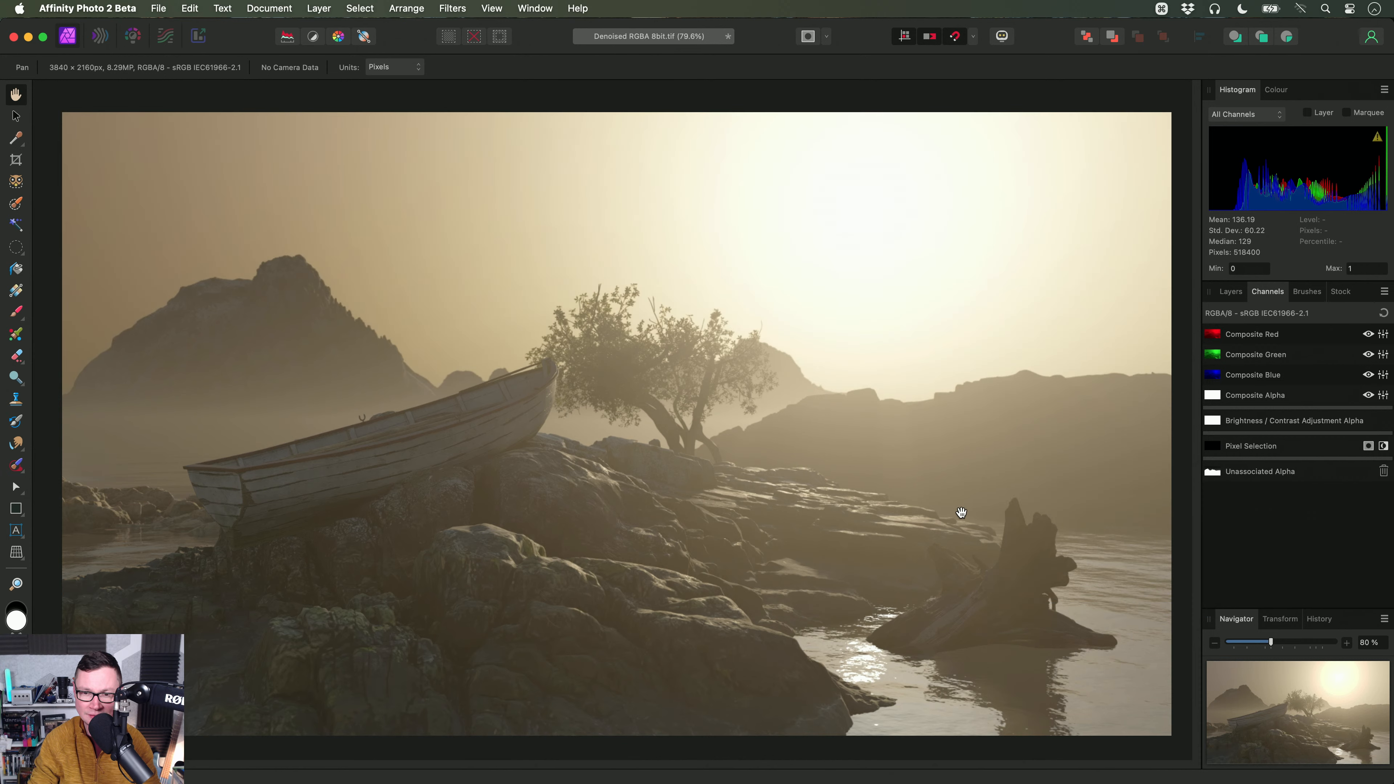
# Step: Compare the image with and without the masked Brightness / Contrast adjustment by toggling the layer's visibility
pyautogui.click(1230, 291)
pyautogui.click(1380, 340)
pyautogui.click(1380, 340)
pyautogui.click(1379, 340)
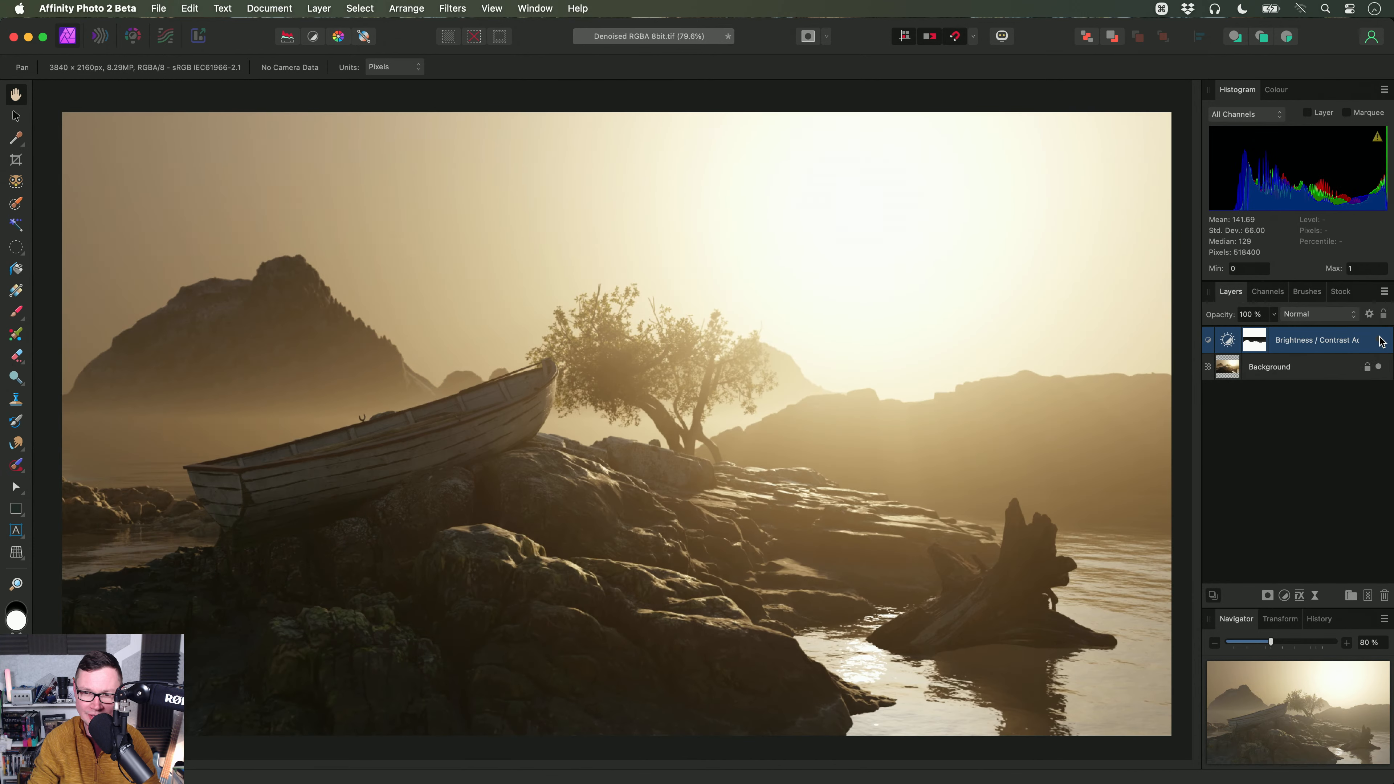
pyautogui.click(1380, 339)
pyautogui.click(1379, 340)
pyautogui.click(1380, 340)
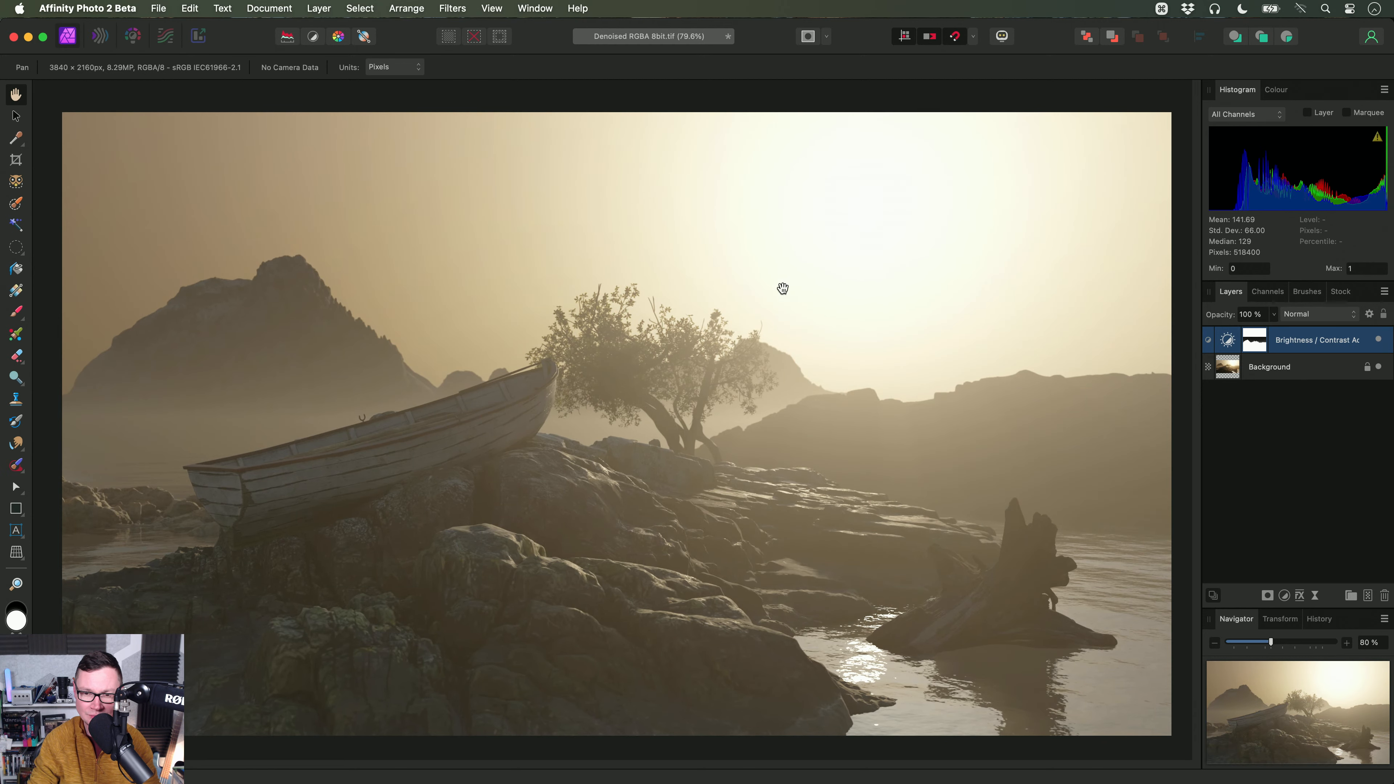
# Step: Try different contrast strengths on the masked Brightness / Contrast adjustment, ending at -100%
pyautogui.click(1229, 340)
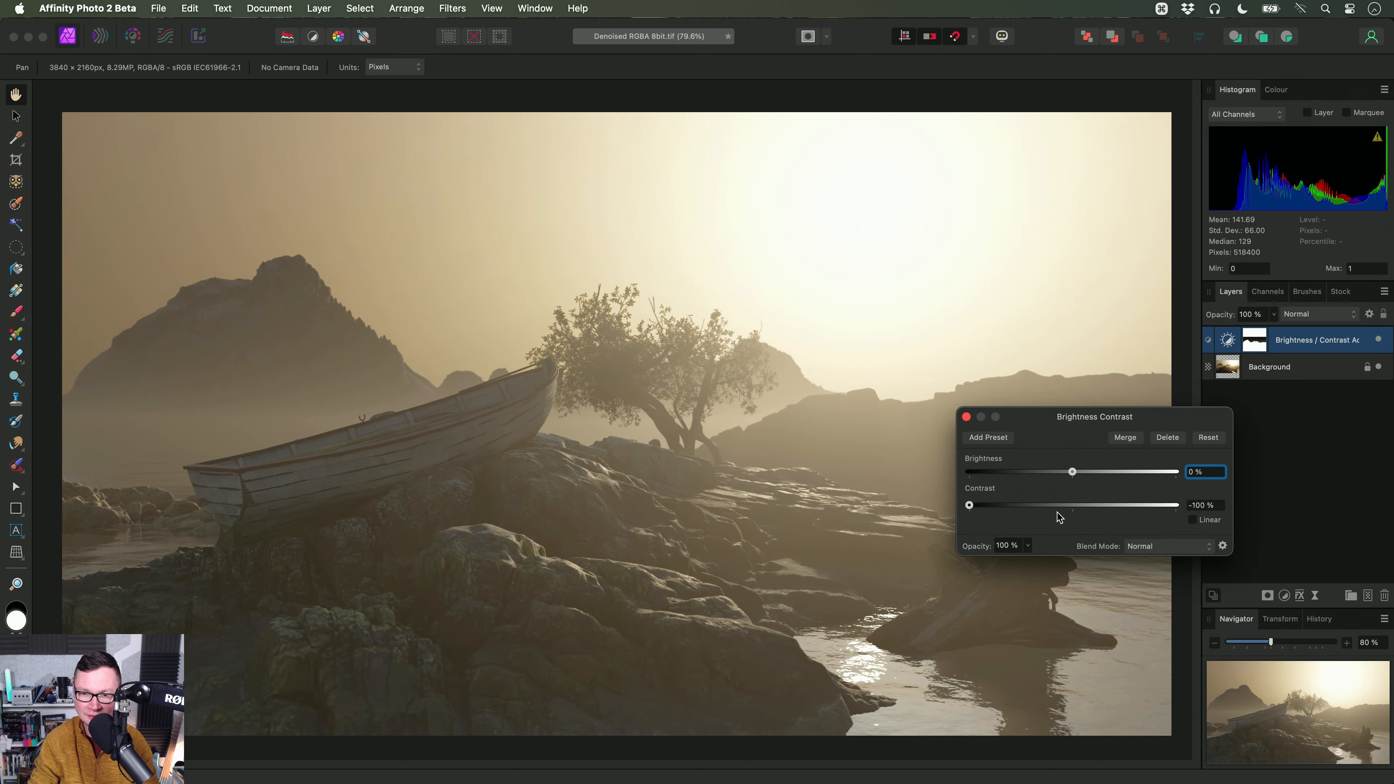
pyautogui.moveTo(1025, 507); pyautogui.dragTo(941, 513)
pyautogui.click(967, 416)
# Step: Inspect the Brightness / Contrast adjustment's mask in isolation along the horizon, and return to the normal image view
pyautogui.keyDown('alt'); pyautogui.click(1256, 343); pyautogui.keyUp('alt')
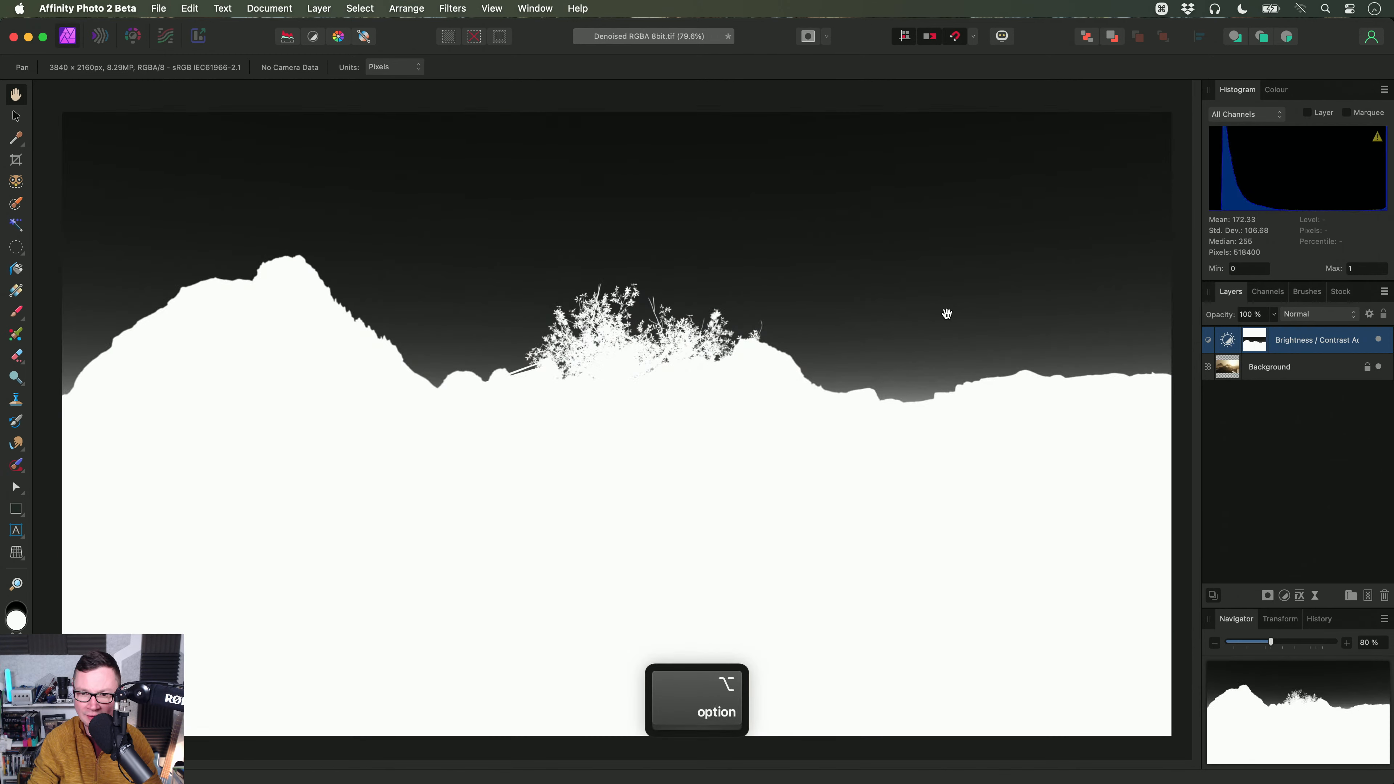
pyautogui.scroll(6, 947, 314)
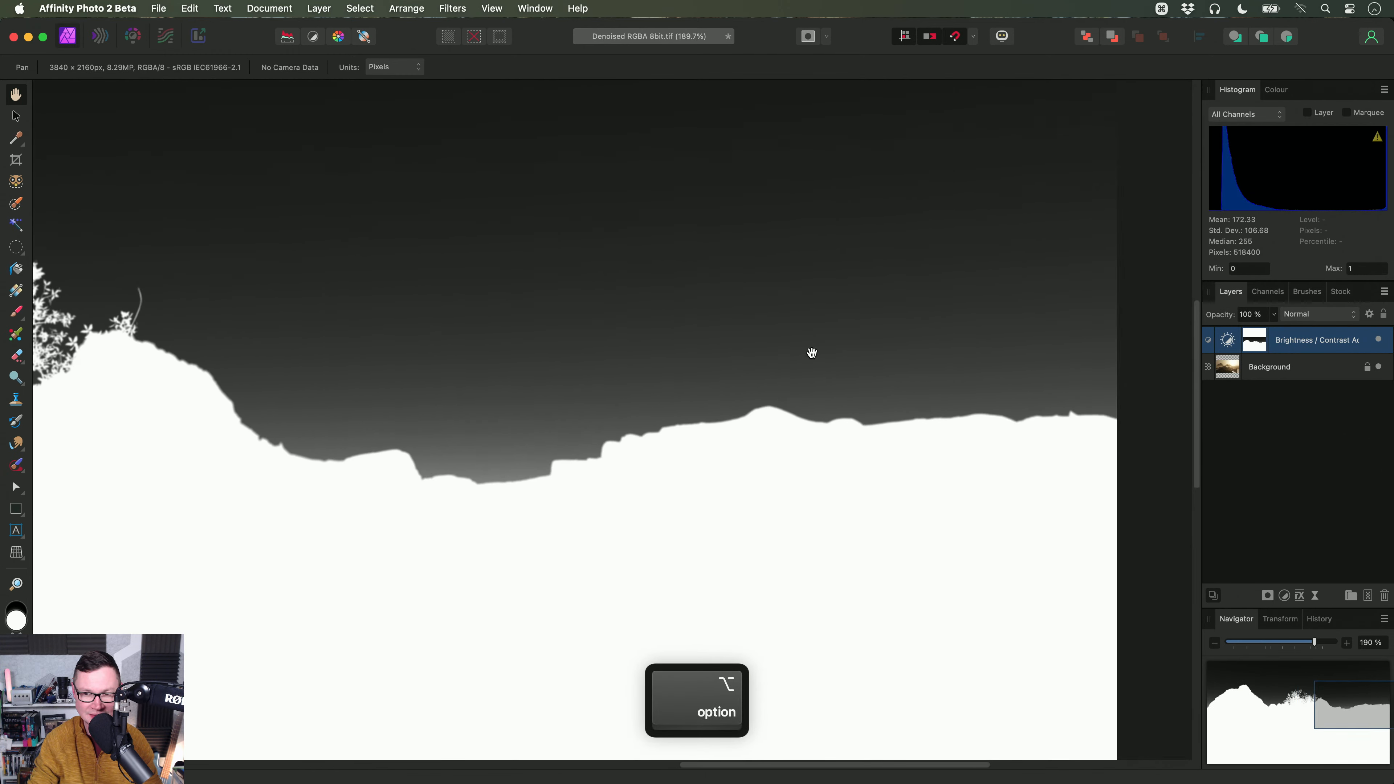
pyautogui.press('super+0')
pyautogui.keyDown('alt'); pyautogui.click(1253, 346); pyautogui.keyUp('alt')
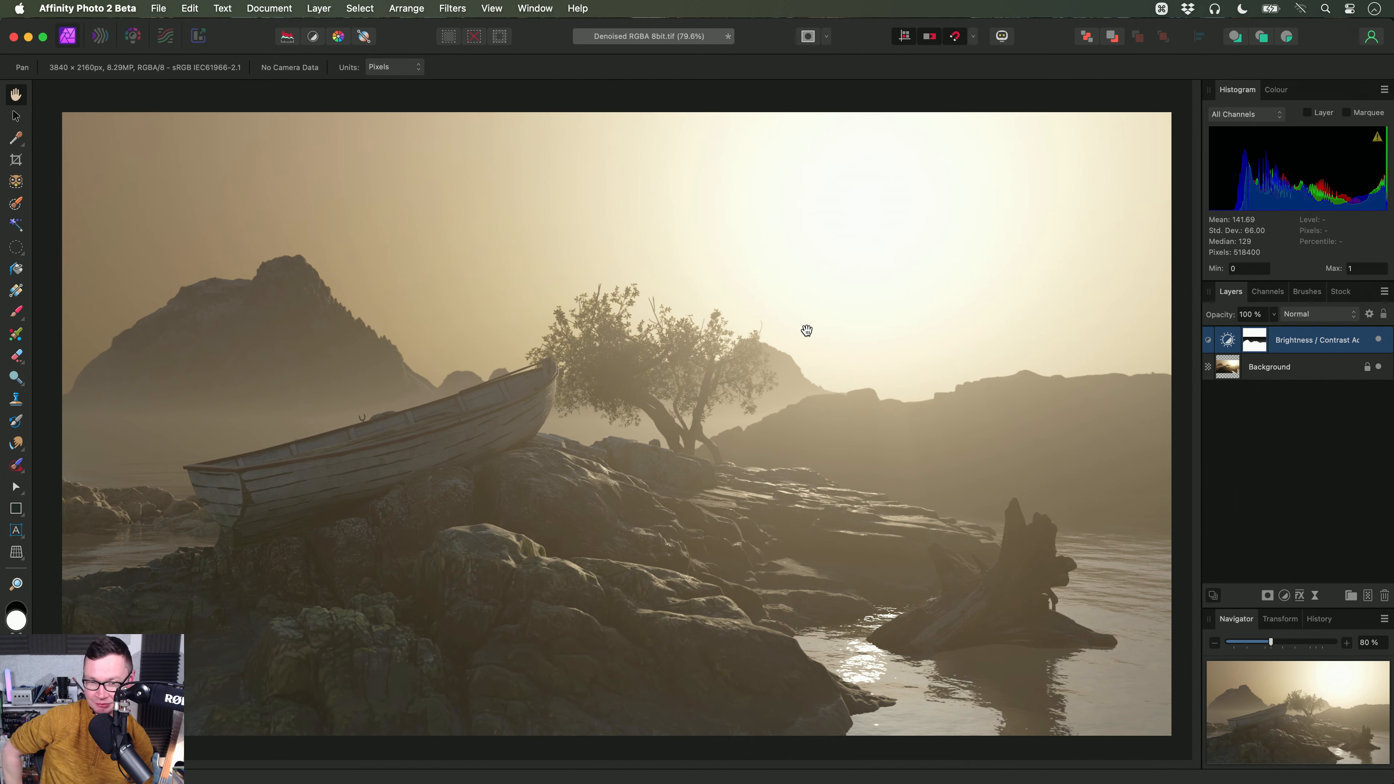
# Step: Close the Denoised RGBA 8bit.tif document without saving and switch to Finder
pyautogui.press('super+w')
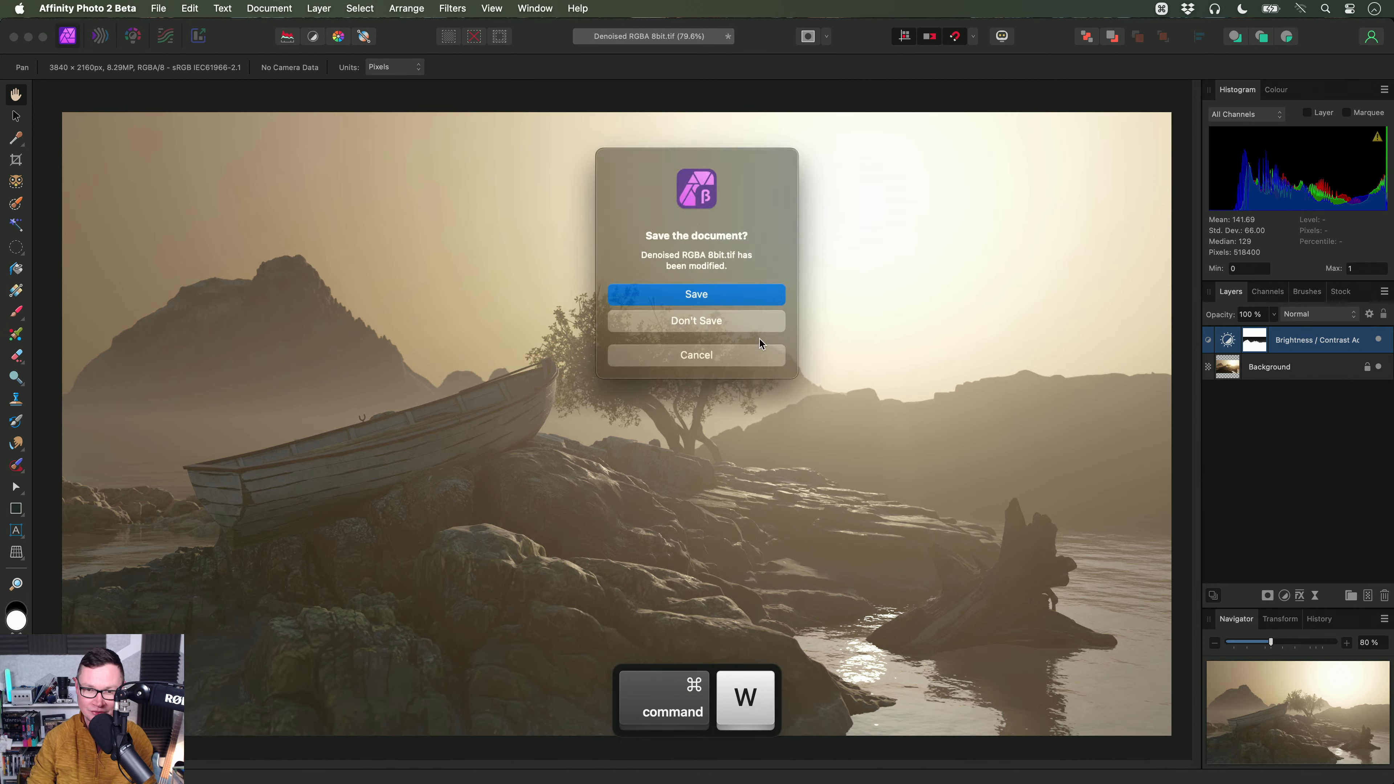
pyautogui.click(719, 314)
pyautogui.press('super+Tab')
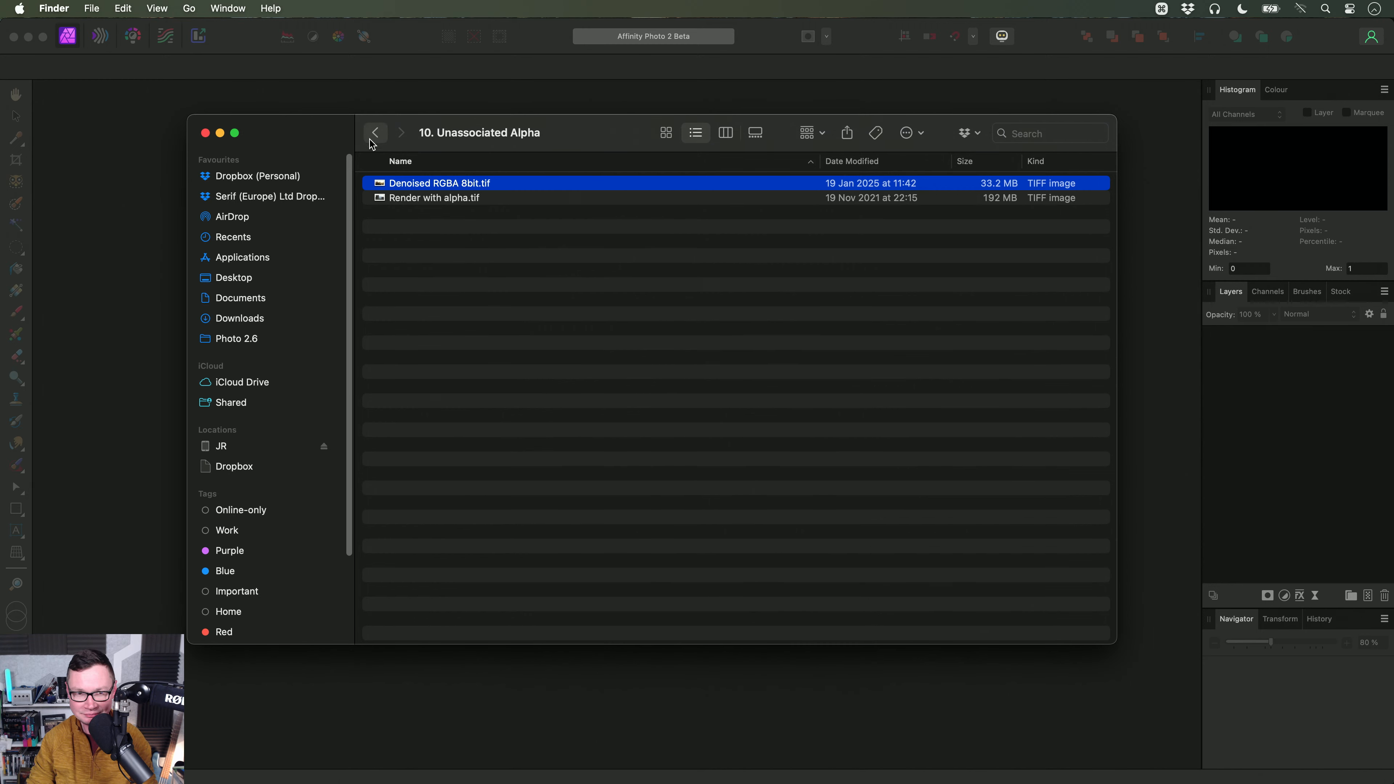
# Step: Open Loading Screen Mockup.afphoto from the "11. CMD Return for Text Commit" folder in Affinity Photo 2
pyautogui.click(374, 136)
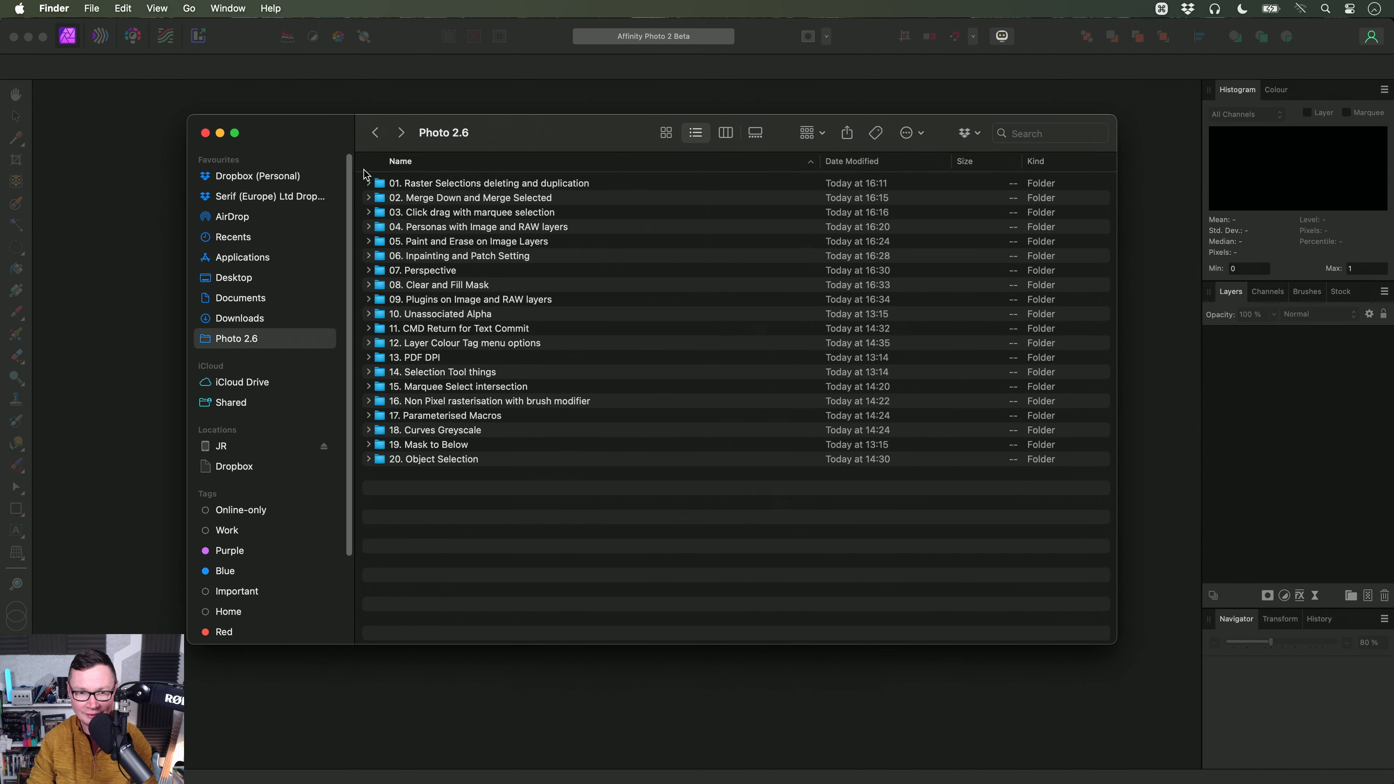
pyautogui.click(474, 331)
pyautogui.doubleClick(475, 331)
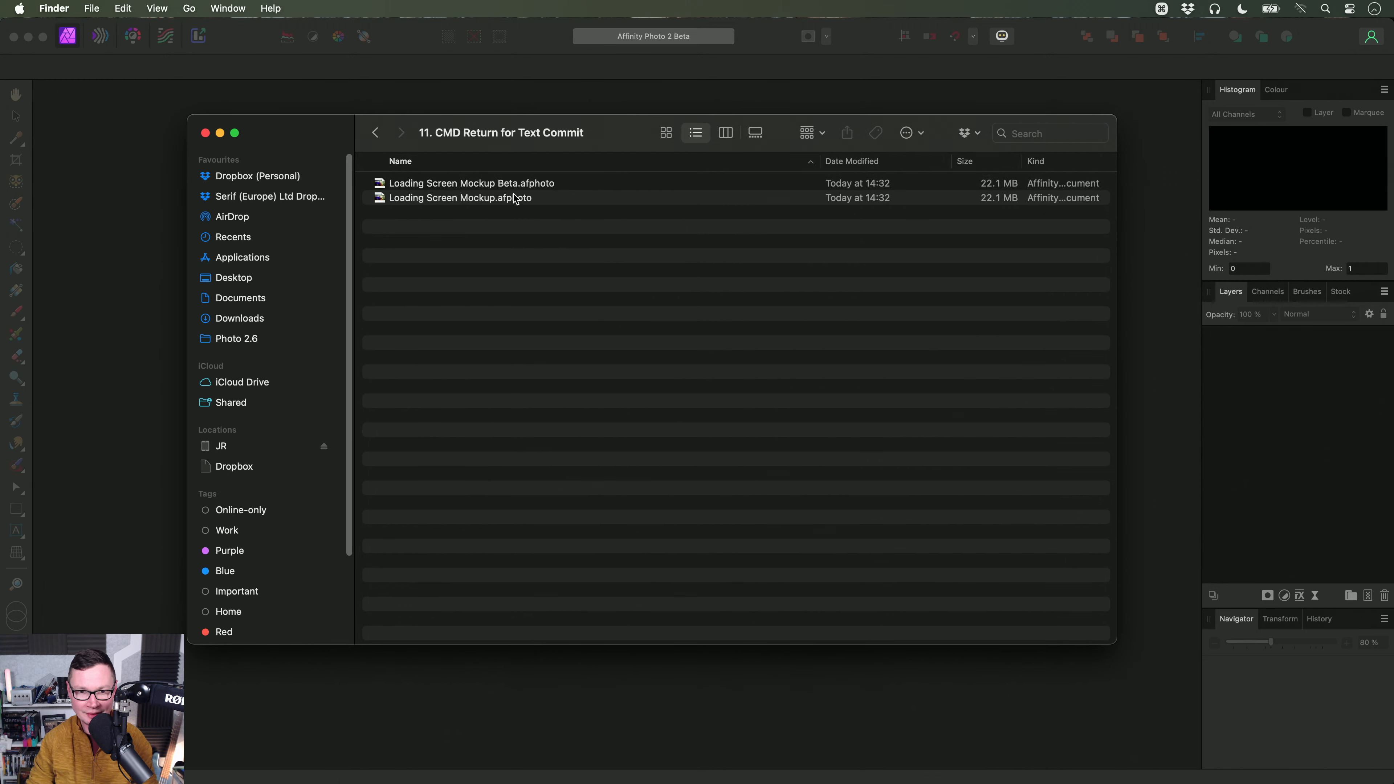
pyautogui.click(479, 199)
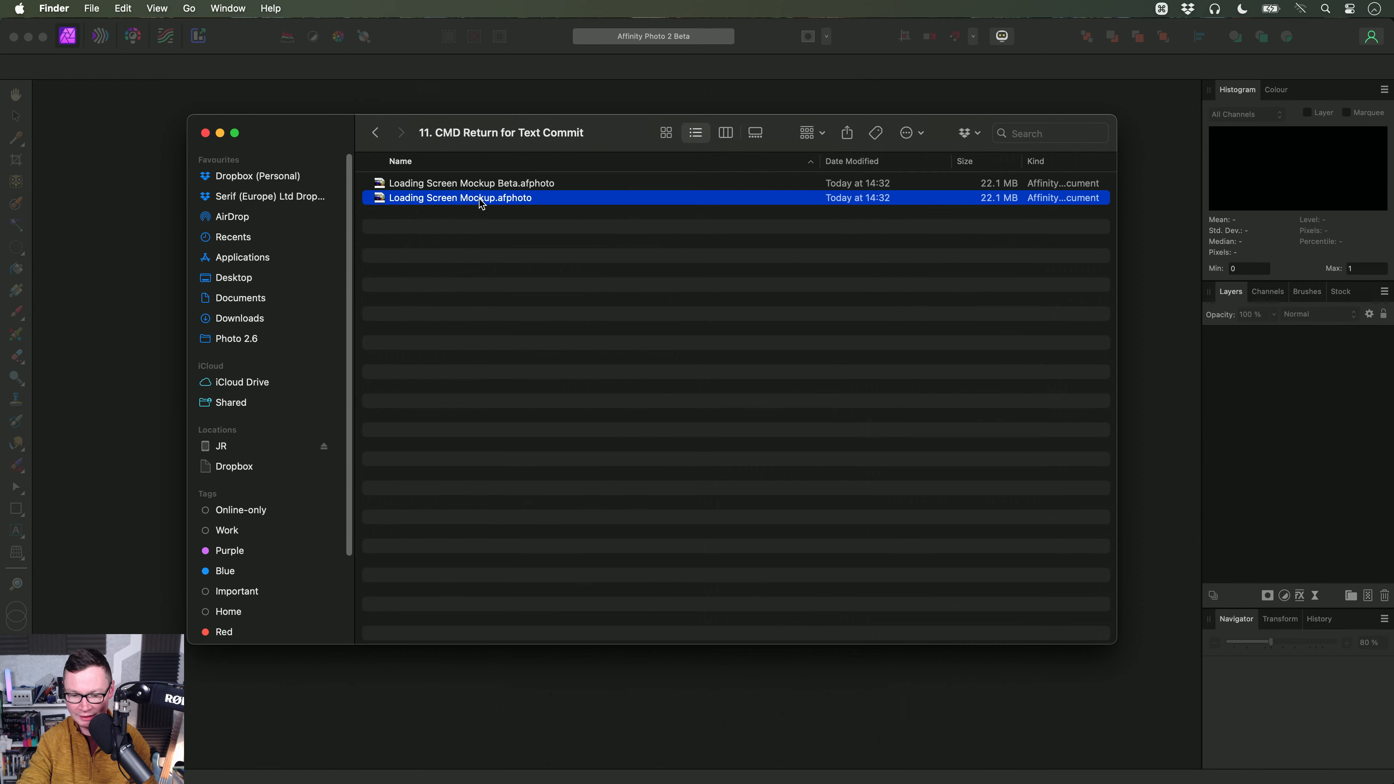
pyautogui.moveTo(482, 204); pyautogui.dragTo(793, 385)
pyautogui.press('super+Tab')
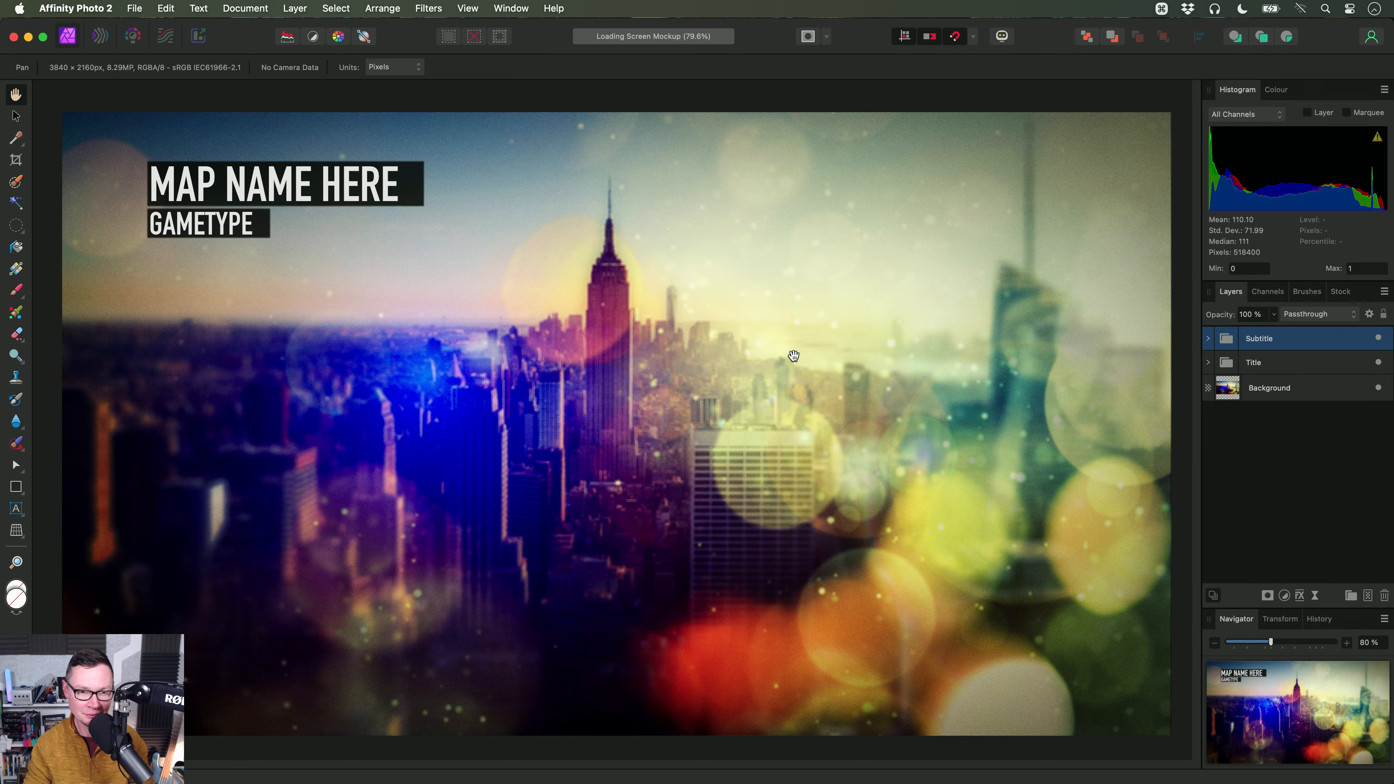
# Step: Replace the MAP NAME HERE title text with CITY UNDER SIEGE
pyautogui.scroll(5, 392, 230)
pyautogui.press('v')
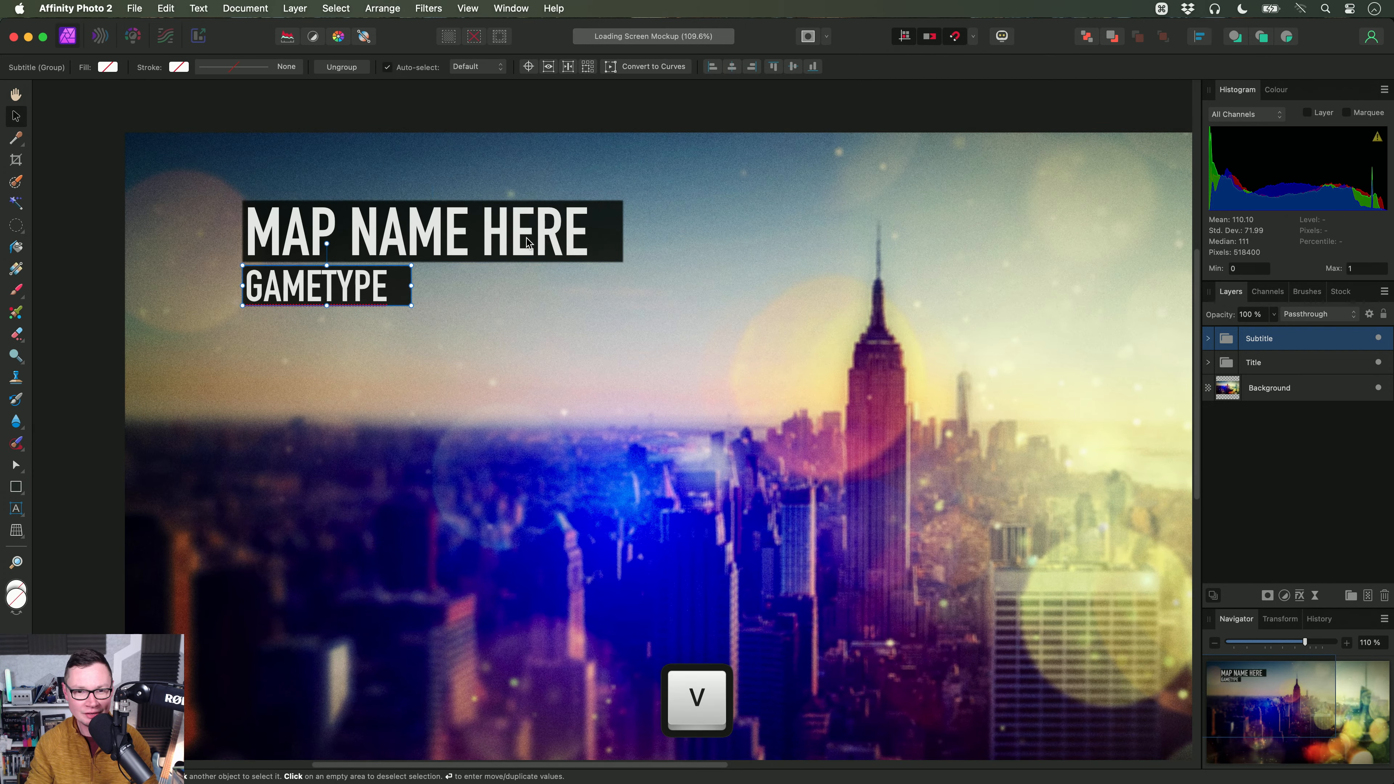
pyautogui.click(526, 243)
pyautogui.scroll(2, 526, 243)
pyautogui.hscroll(-2, 526, 243)
pyautogui.scroll(5, 528, 260)
pyautogui.doubleClick(598, 309)
pyautogui.tripleClick(669, 311)
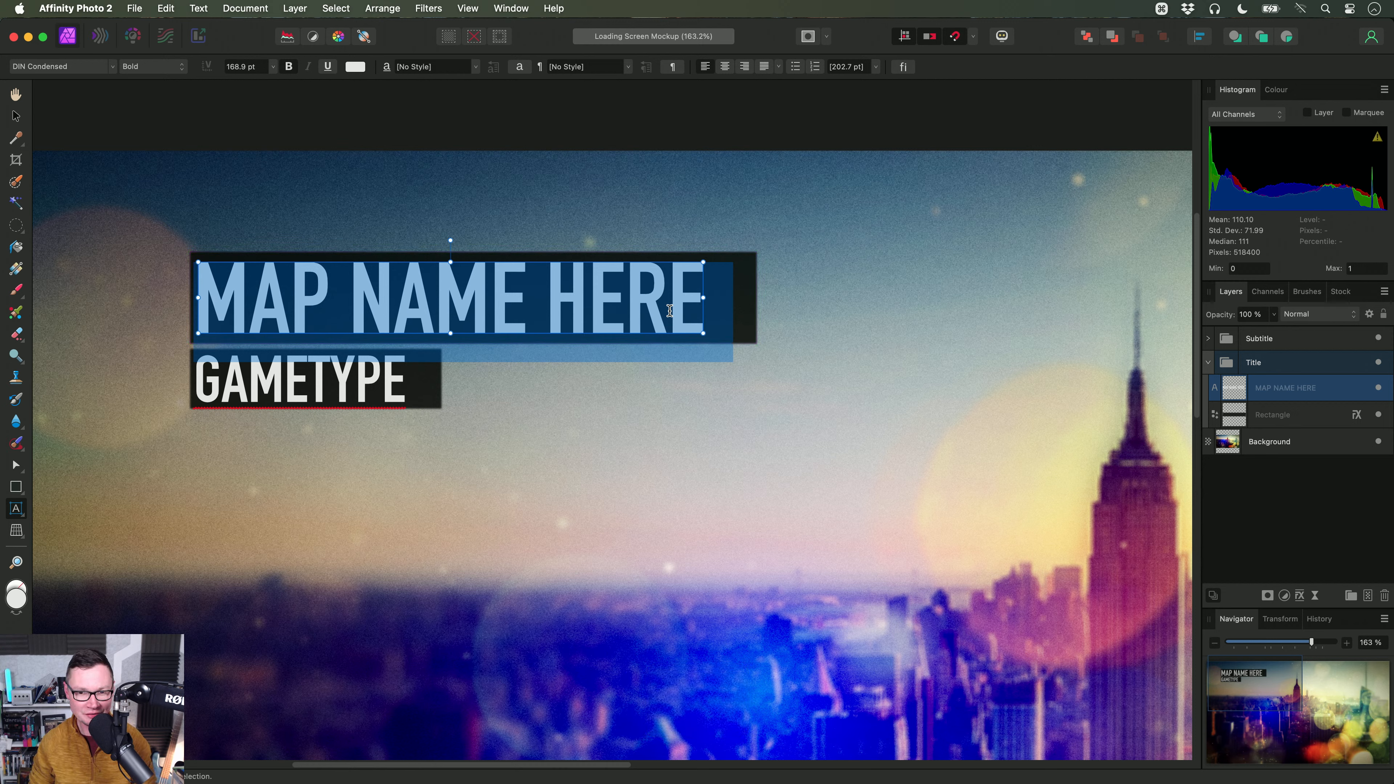
pyautogui.click(634, 307)
pyautogui.moveTo(357, 286); pyautogui.dragTo(740, 276)
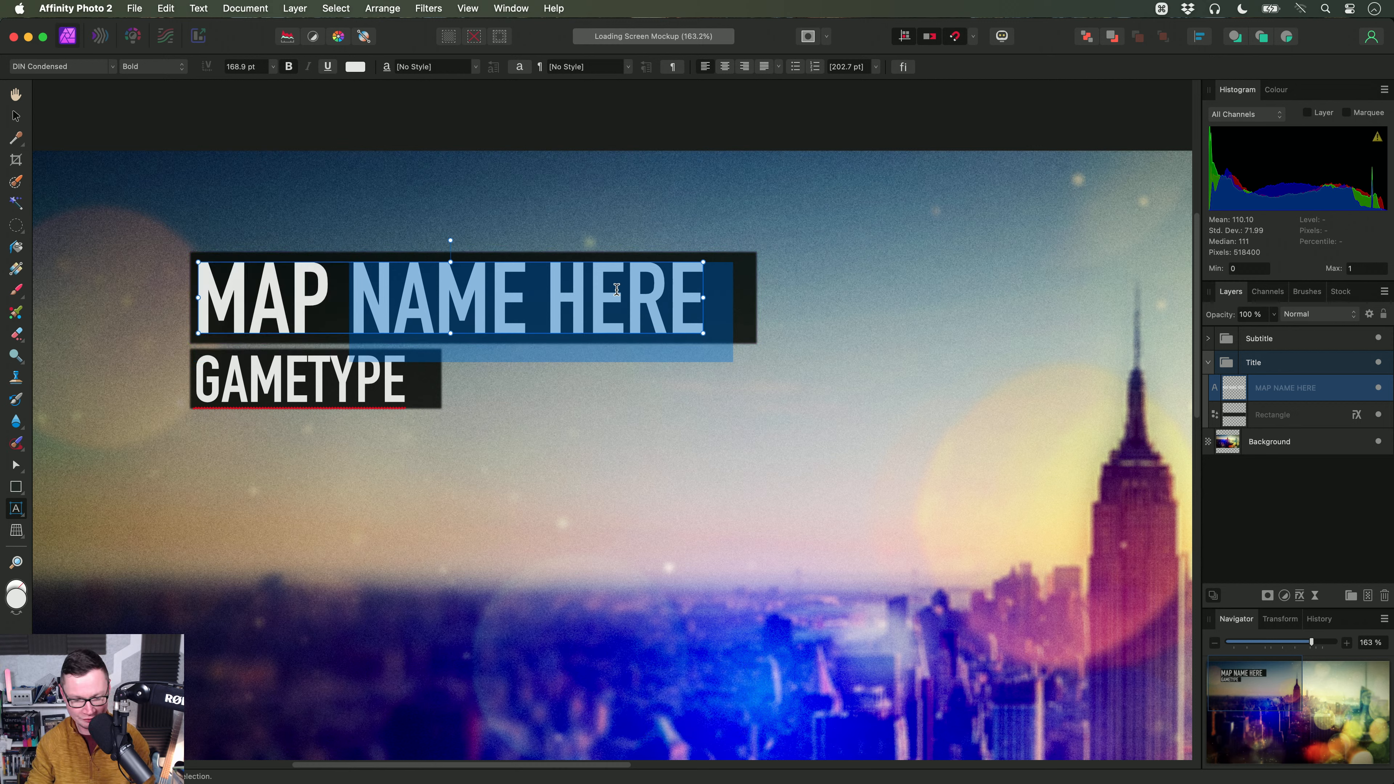
pyautogui.press('super+a')
pyautogui.write('XCITY')
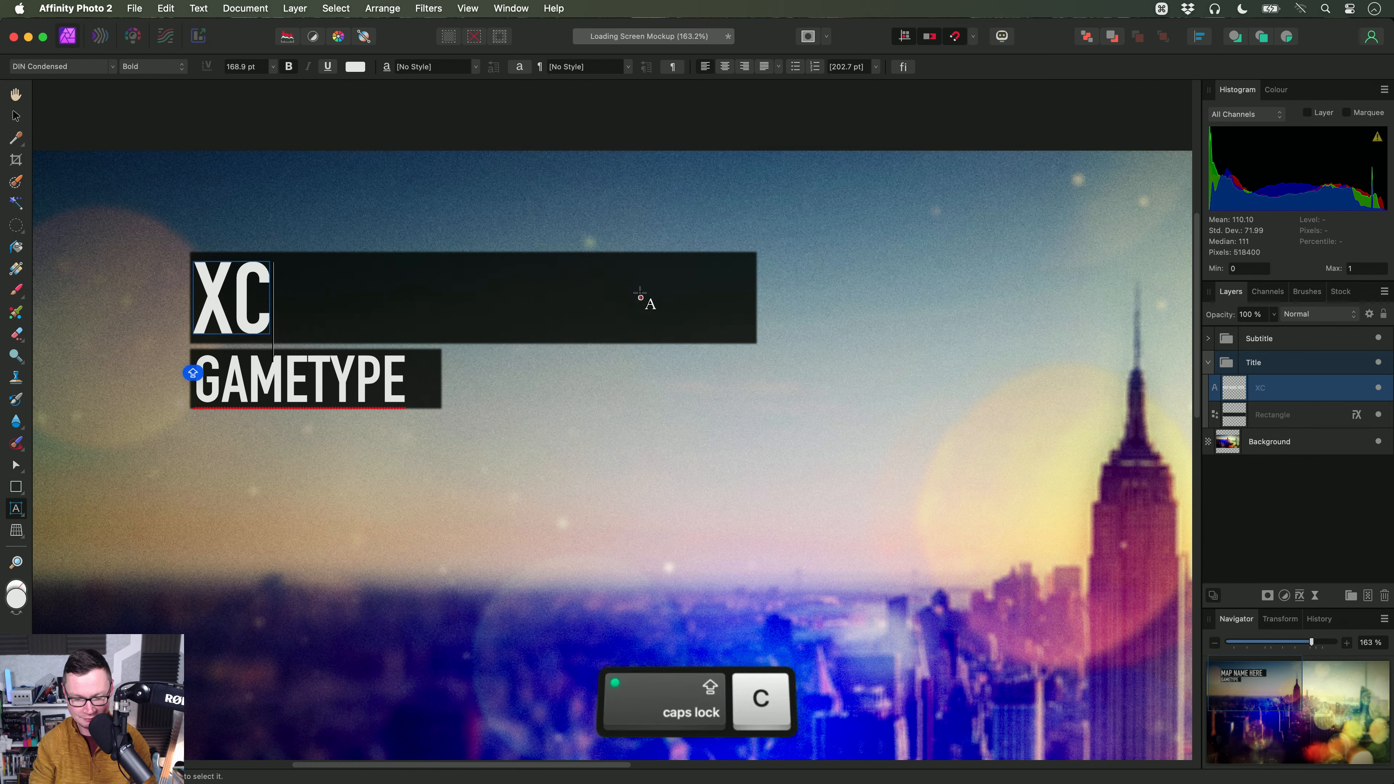
pyautogui.press('BackSpace')
pyautogui.press('BackSpace')
pyautogui.press('BackSpace')
pyautogui.press('BackSpace')
pyautogui.press('BackSpace')
pyautogui.press('BackSpace')
pyautogui.write('CITY UNDER SIEGE')
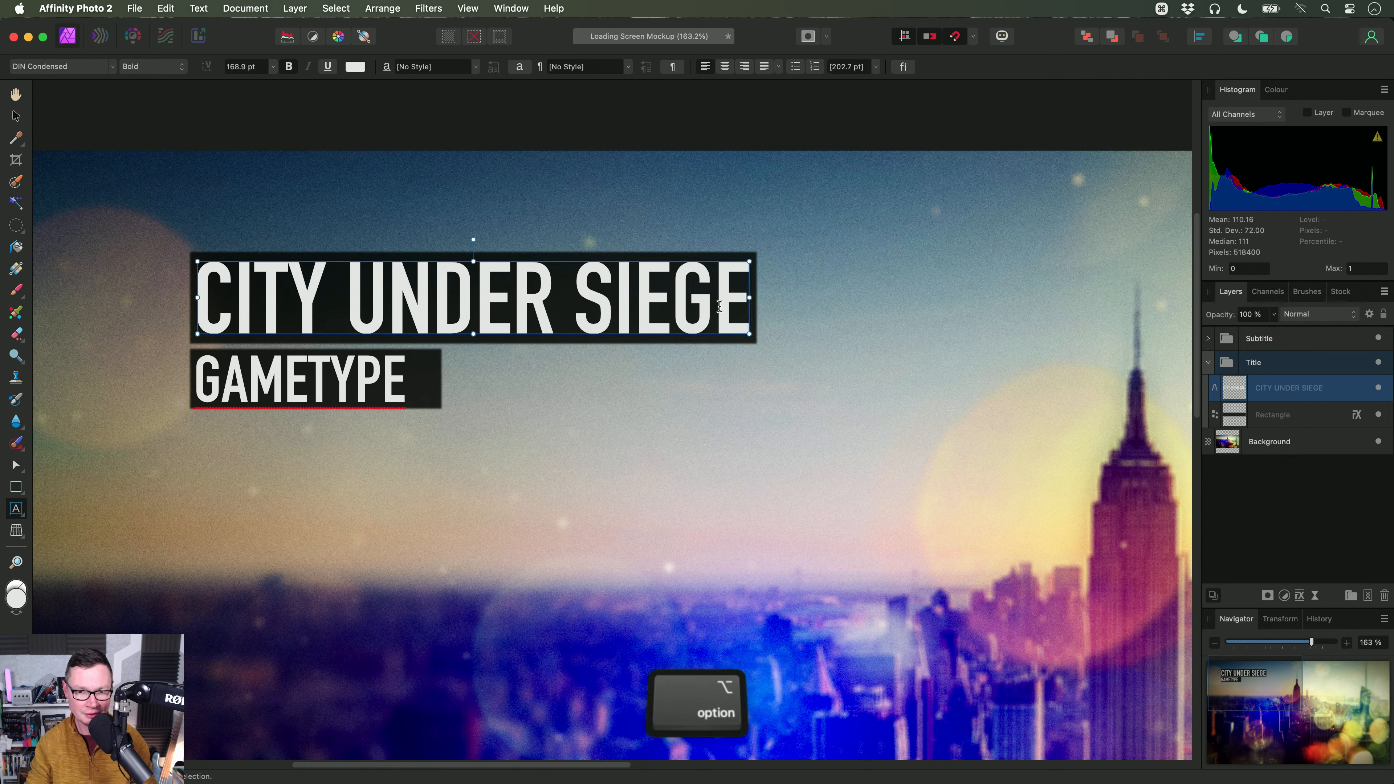
# Step: Convert the CITY UNDER SIEGE title text to curves
pyautogui.scroll(-5, 640, 294)
pyautogui.hscroll(-5, 609, 380)
pyautogui.scroll(3, 610, 380)
pyautogui.scroll(3, 645, 412)
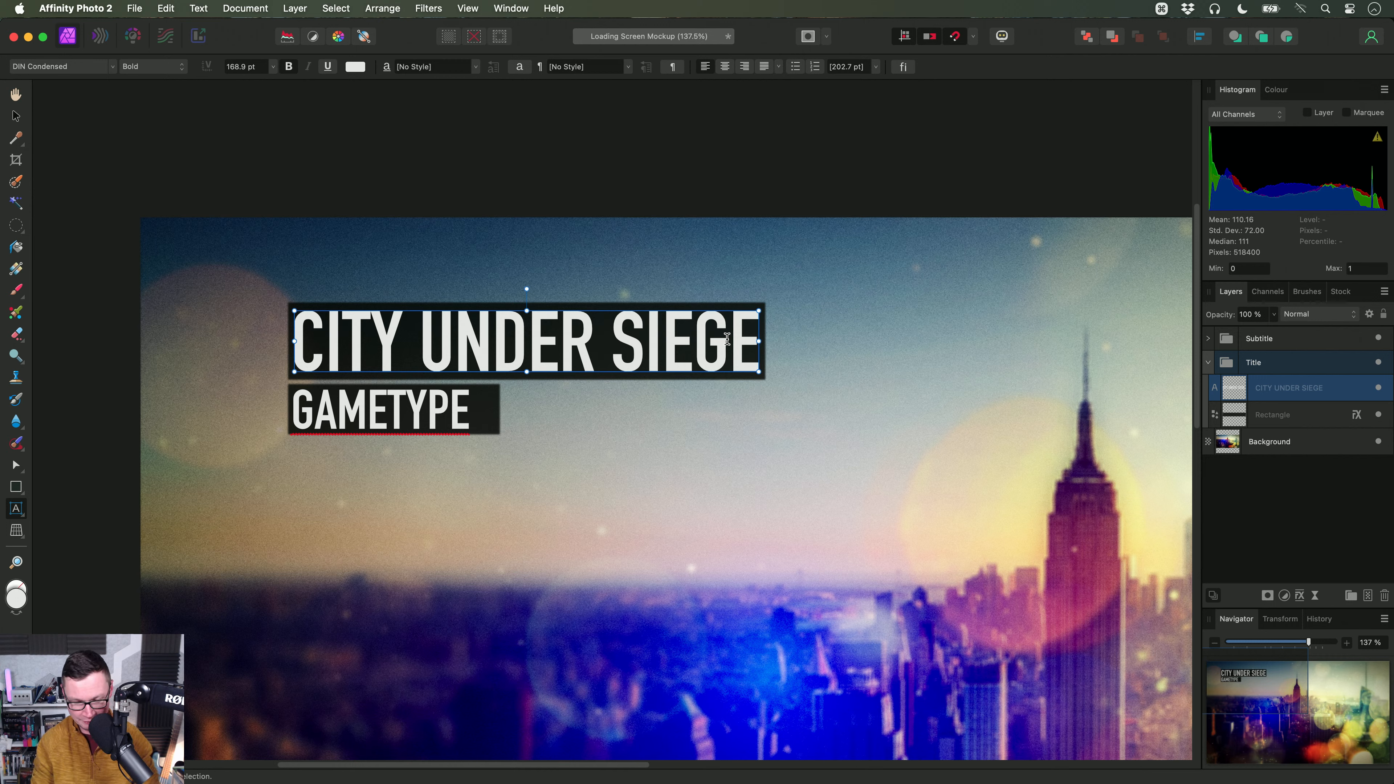
pyautogui.press('super')
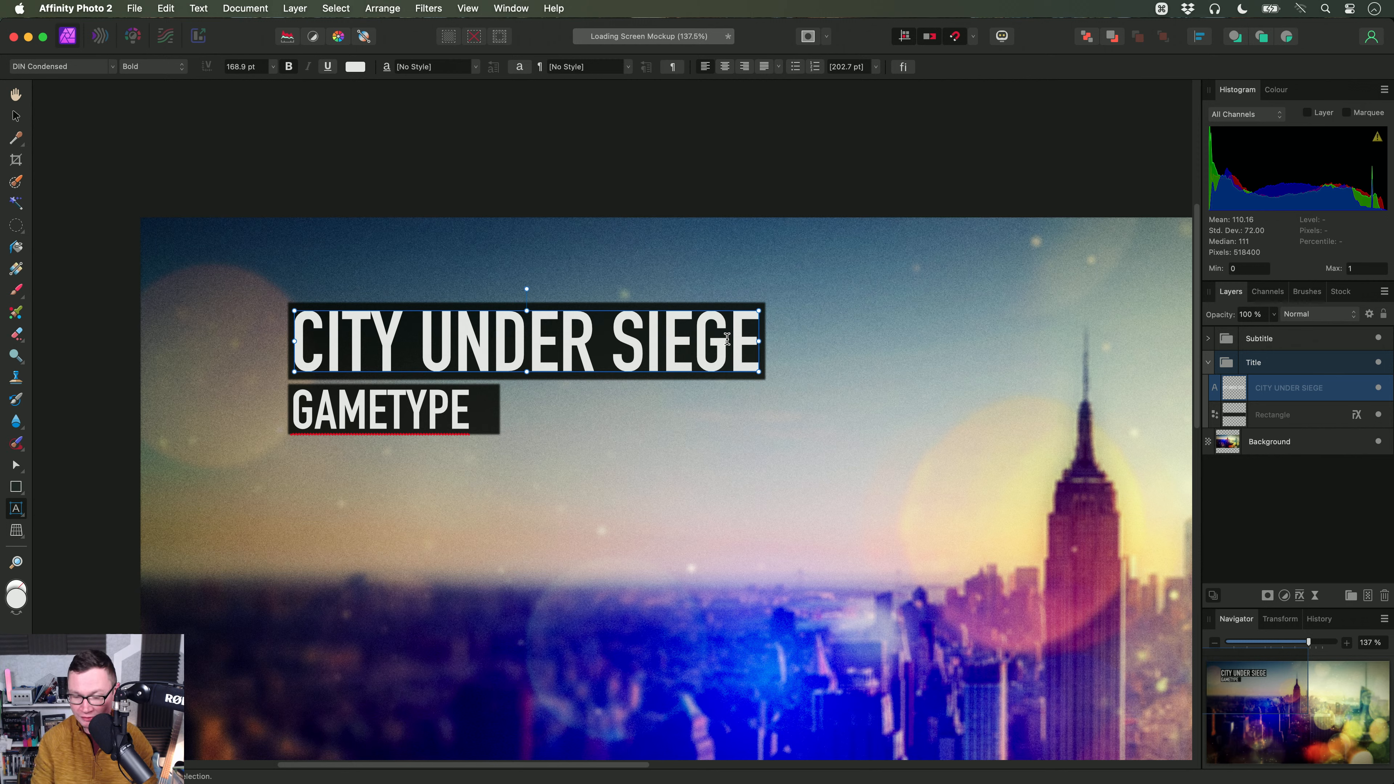
pyautogui.press('super+Return')
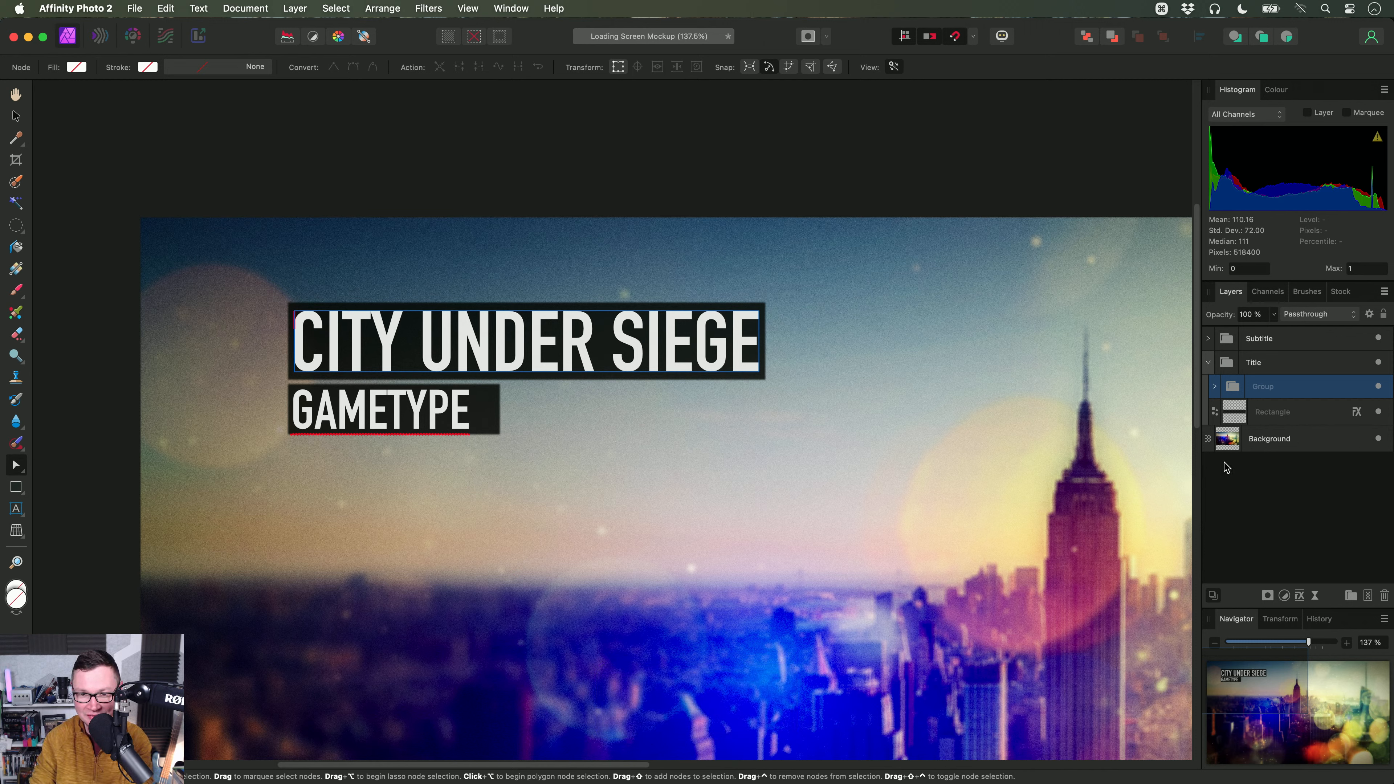
# Step: Examine the individual letter curves inside the converted title's group, and collapse the group again
pyautogui.click(1215, 386)
pyautogui.scroll(-3, 1297, 423)
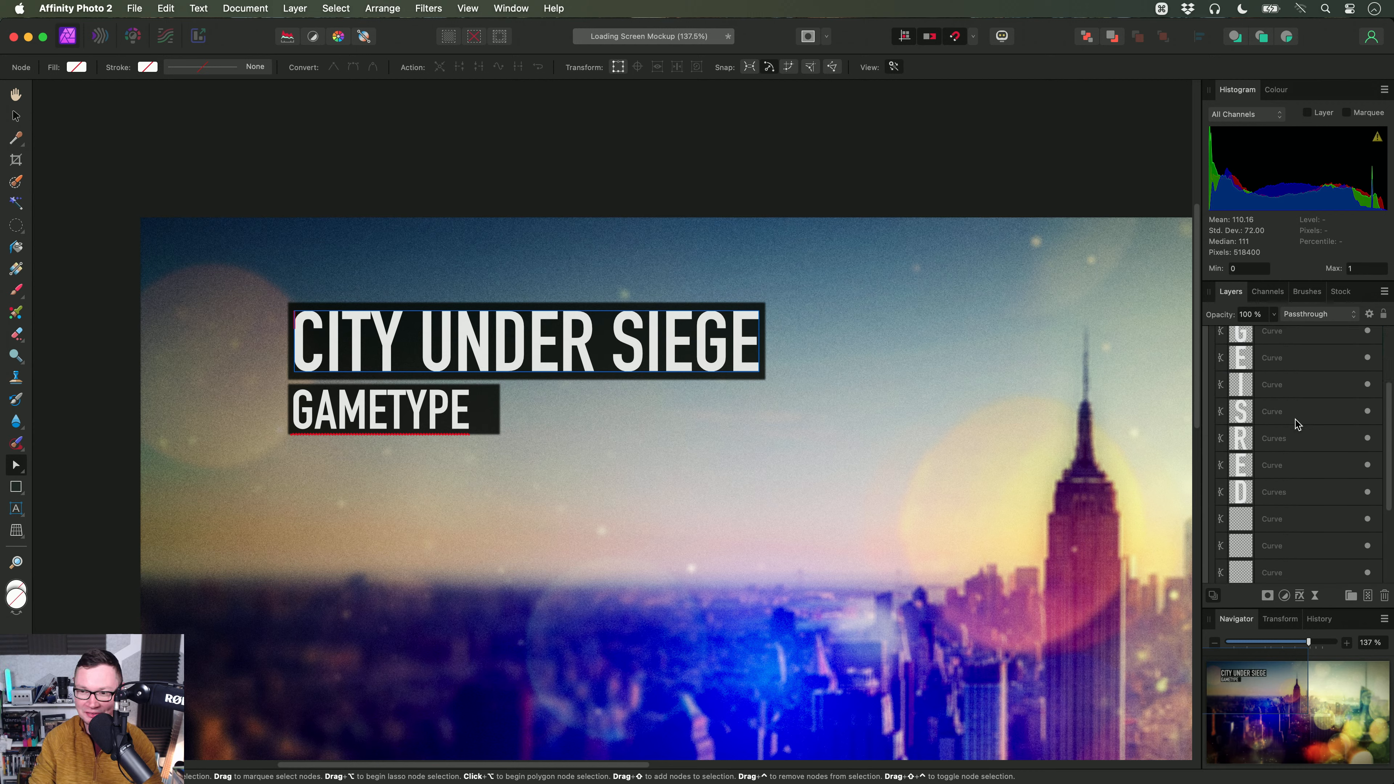
pyautogui.scroll(5, 1263, 418)
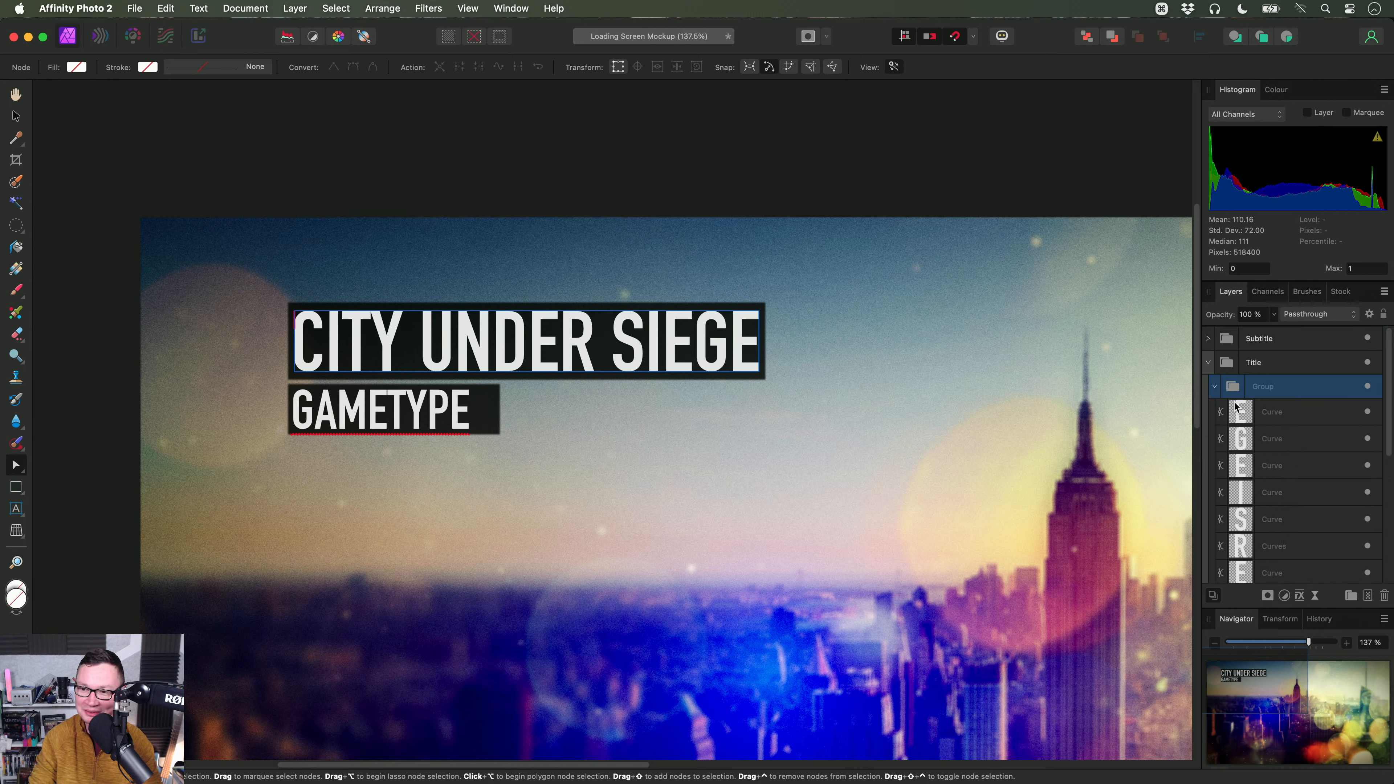
pyautogui.click(1215, 386)
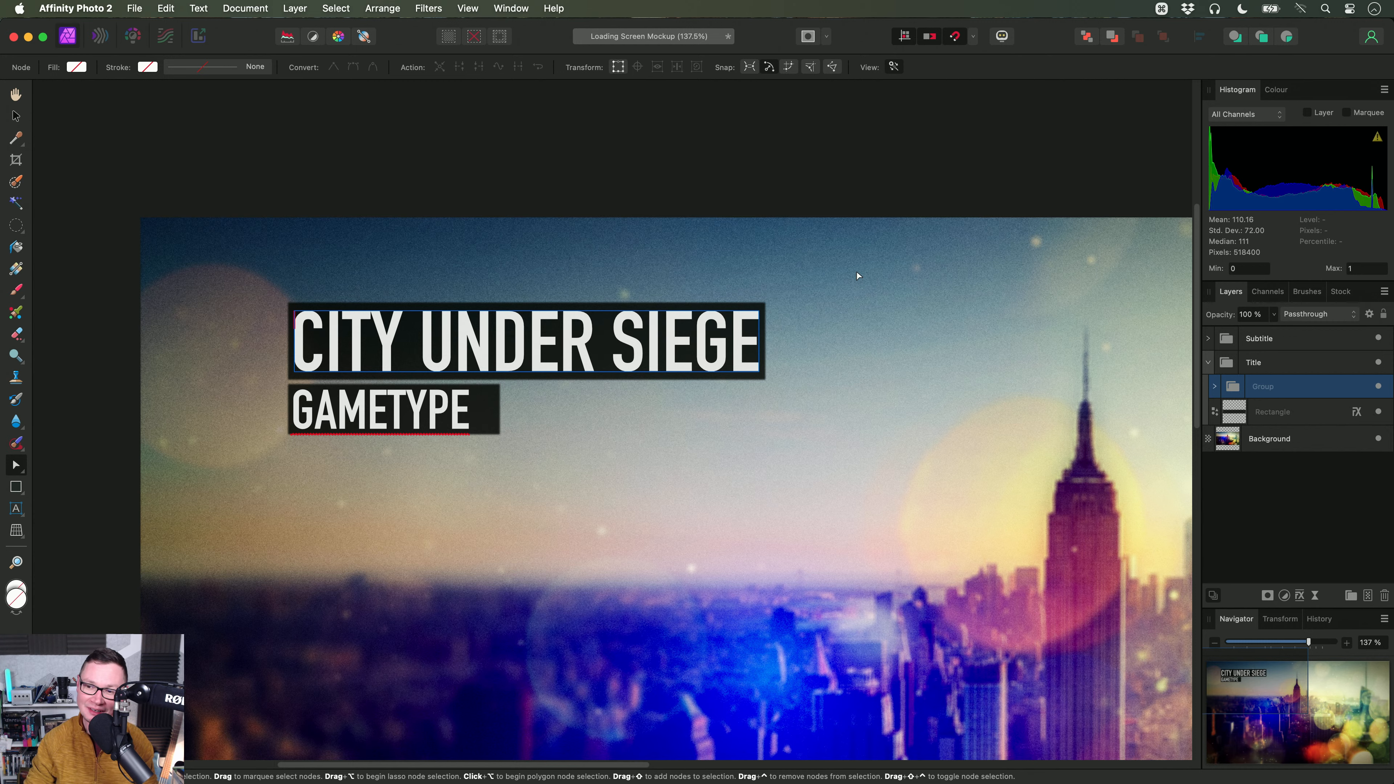
# Step: Undo the title's conversion to curves and switch to the View tool
pyautogui.press('super+z')
pyautogui.scroll(-1, 789, 426)
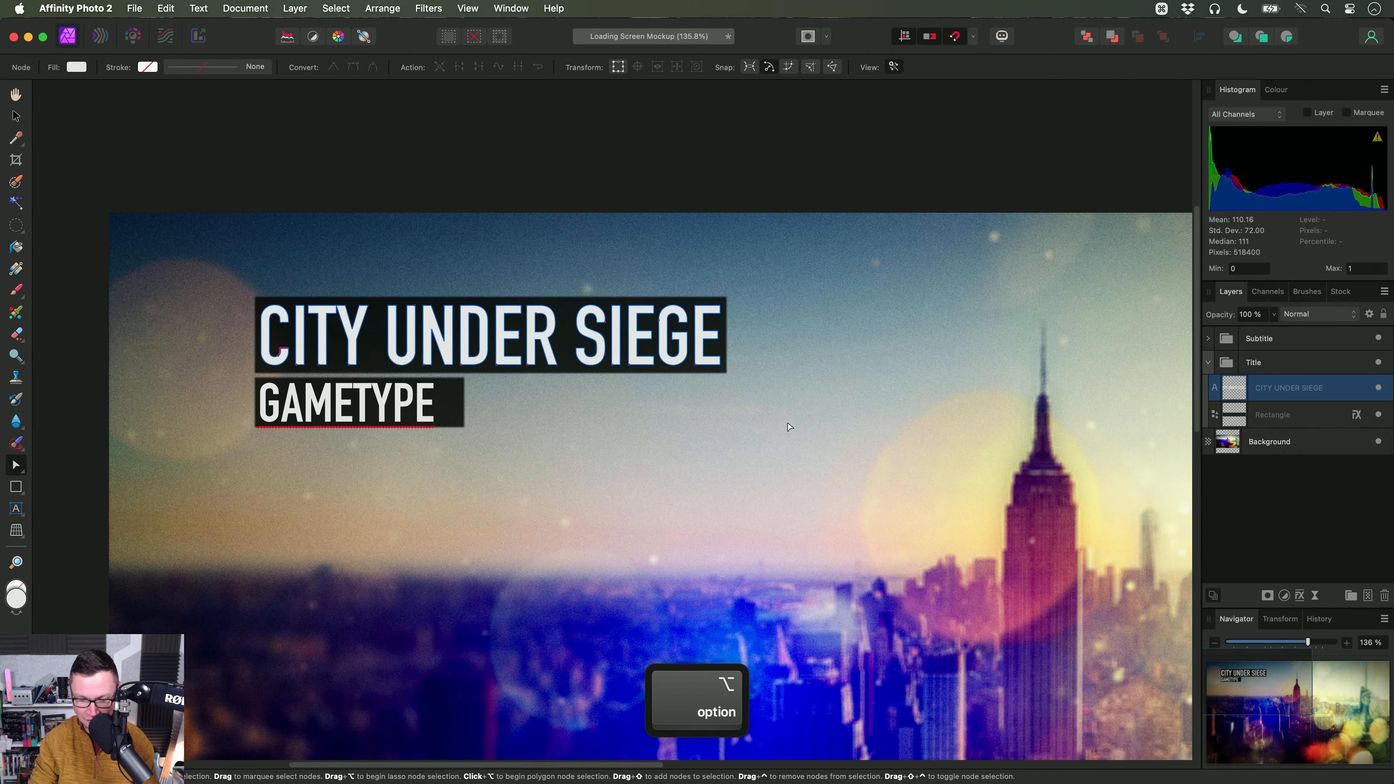
pyautogui.press('h')
# Step: Open Loading Screen Mockup Beta.afphoto from Finder in Affinity Photo 2 Beta
pyautogui.press('super+Tab')
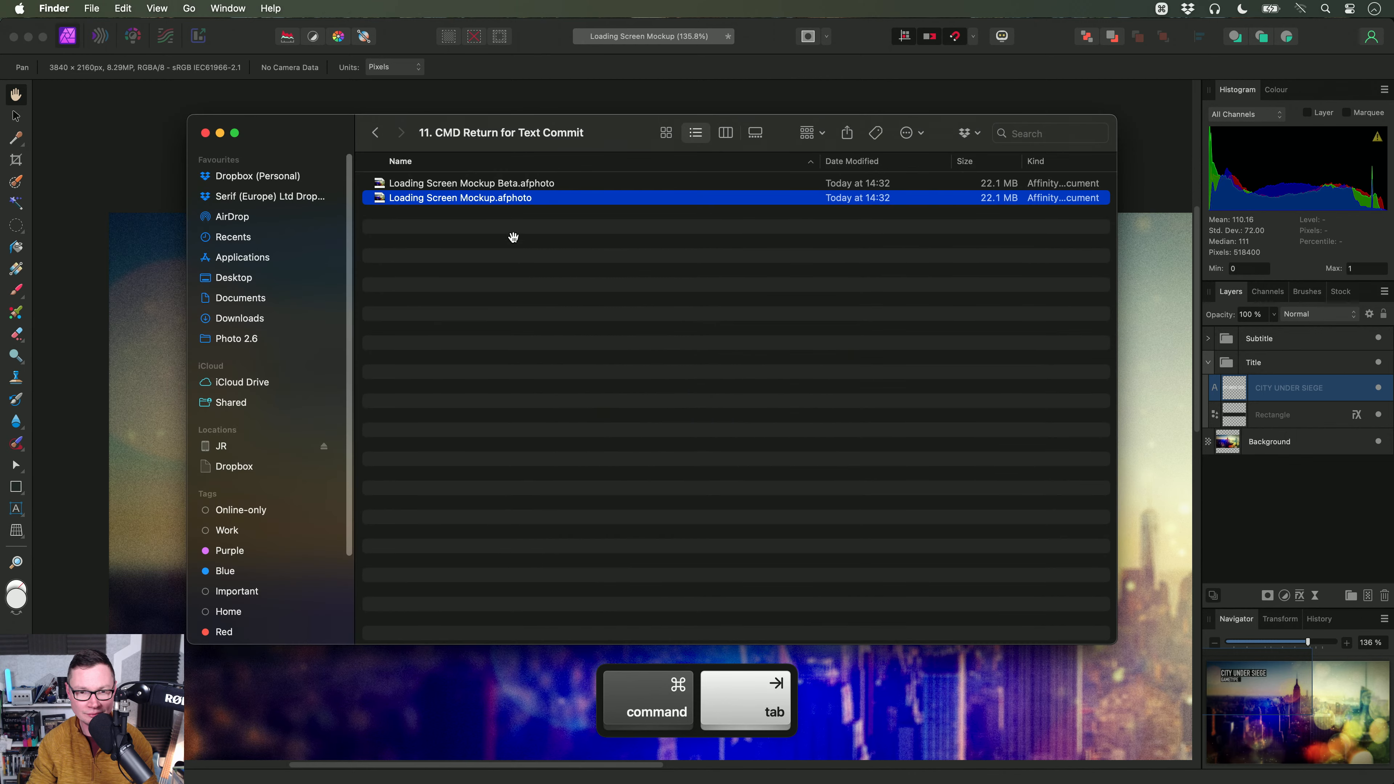
pyautogui.moveTo(495, 185); pyautogui.dragTo(840, 356)
pyautogui.press('super+Tab')
pyautogui.press('super+Tab')
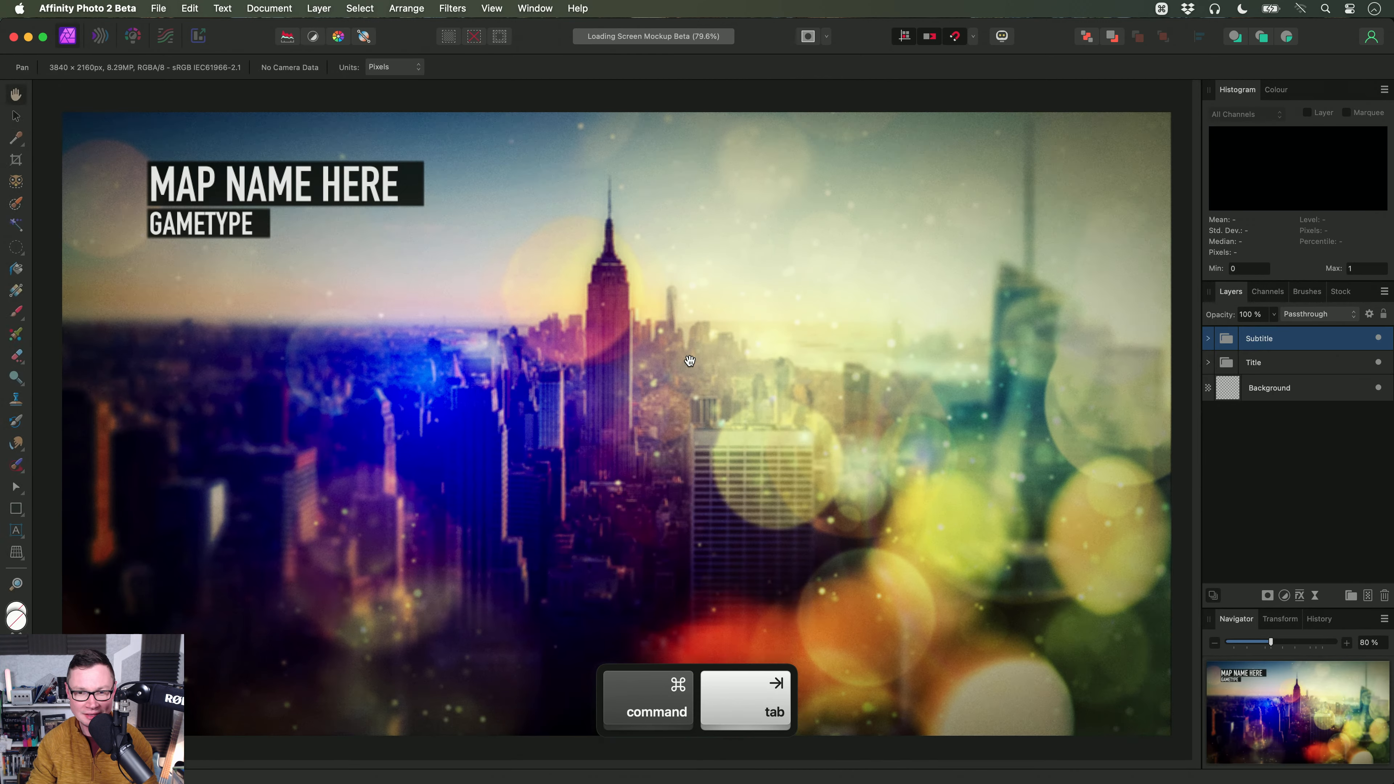
# Step: Replace the beta mockup's MAP NAME HERE title with CITY UNDER SIEGE and commit the text with the Move Tool active
pyautogui.press('v')
pyautogui.scroll(5, 475, 268)
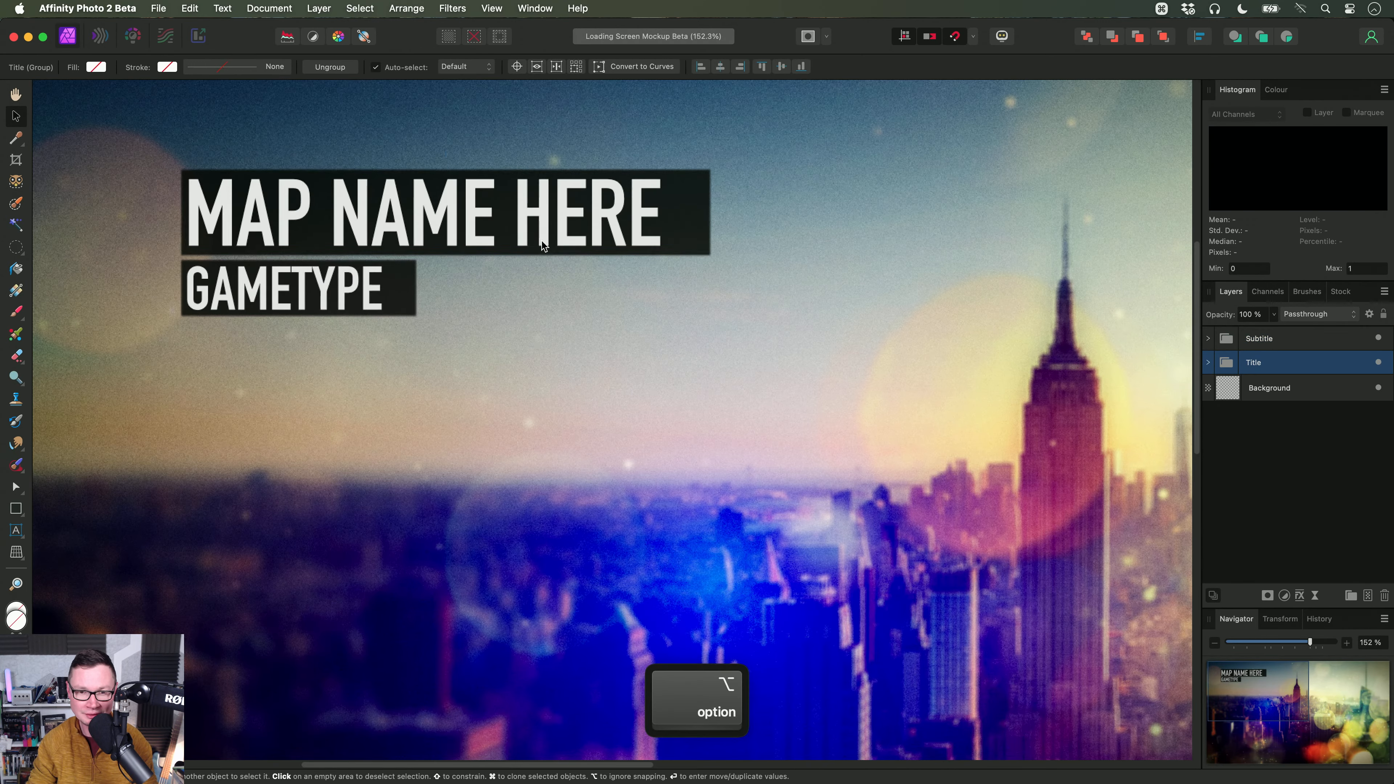
pyautogui.doubleClick(561, 225)
pyautogui.tripleClick(643, 210)
pyautogui.click(643, 210)
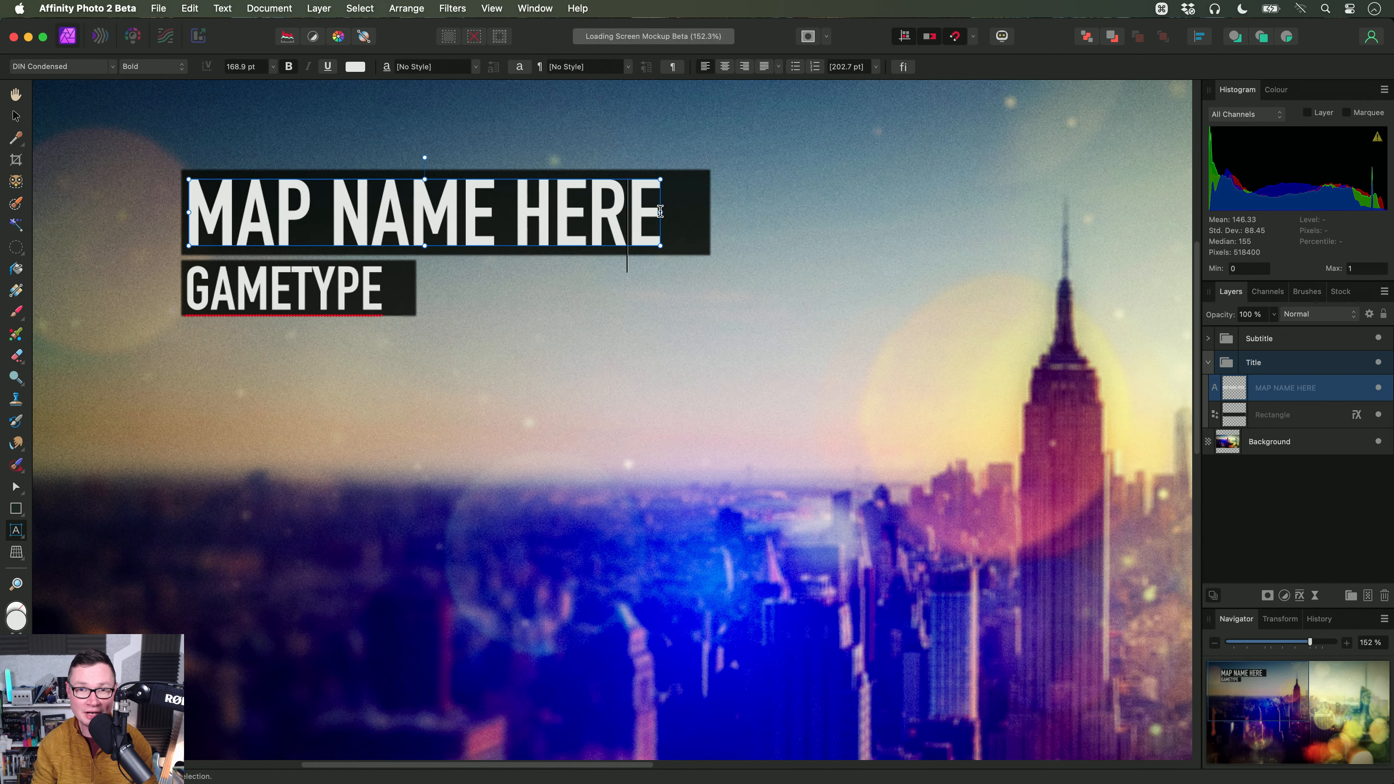
pyautogui.press('super+a')
pyautogui.write('CITY UNDER SIEGE')
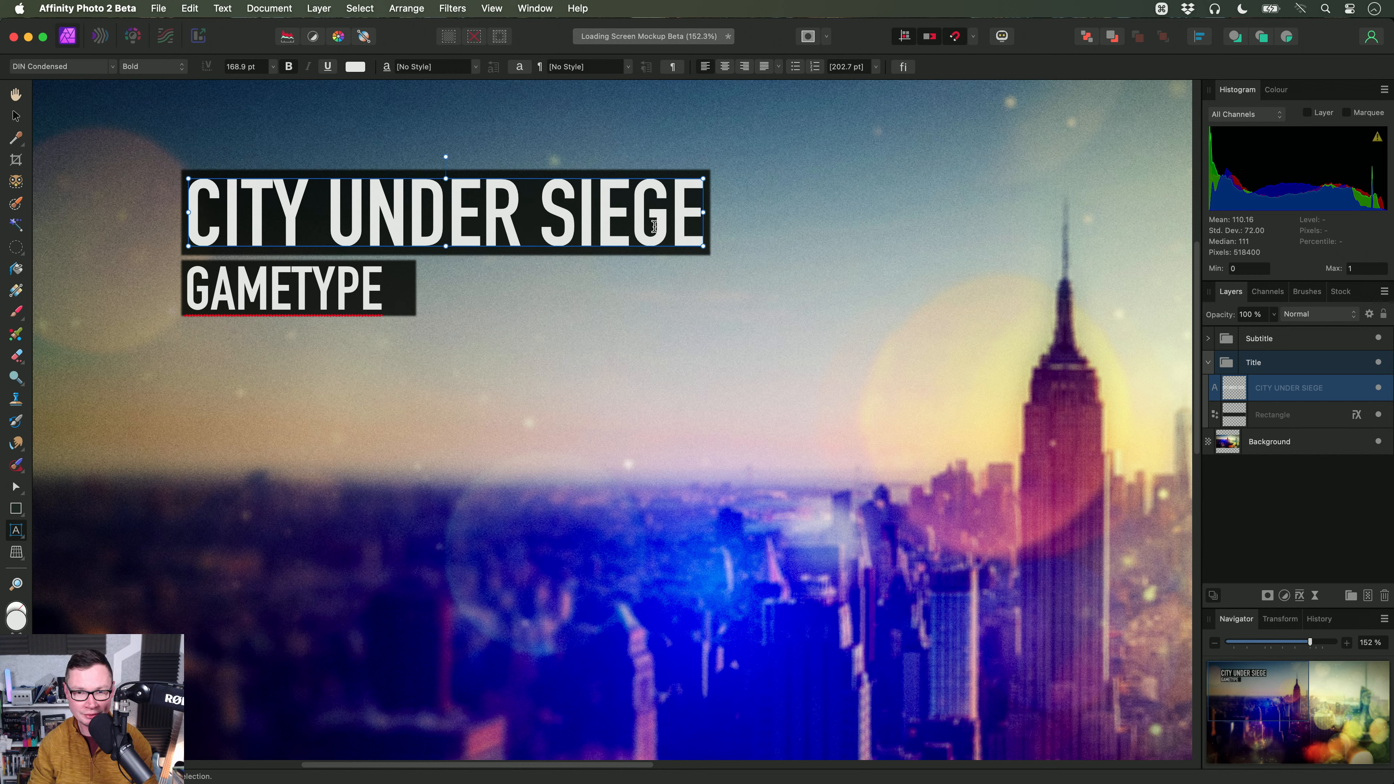
pyautogui.press('super+Return')
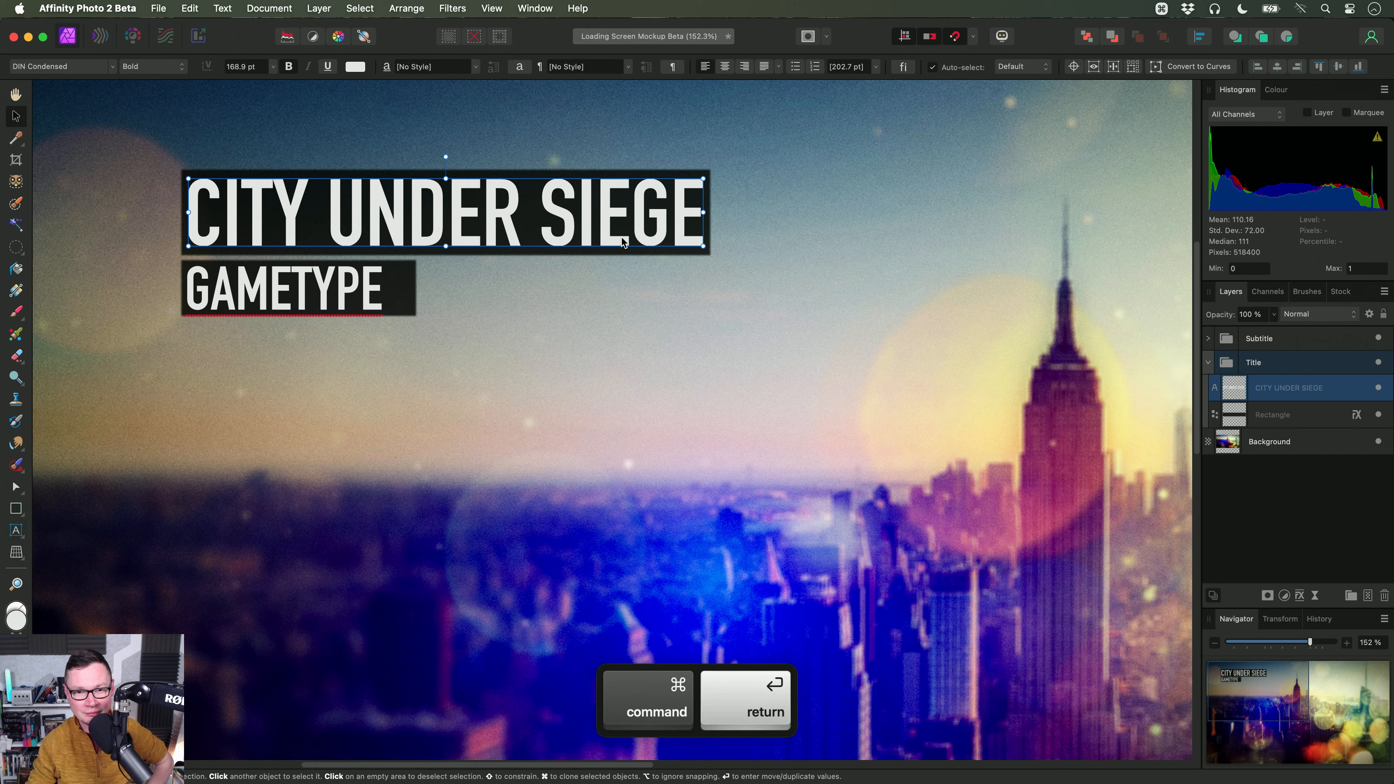
# Step: Try moving the committed title down and to the right of its black backing, and undo the move
pyautogui.moveTo(432, 197); pyautogui.dragTo(489, 218)
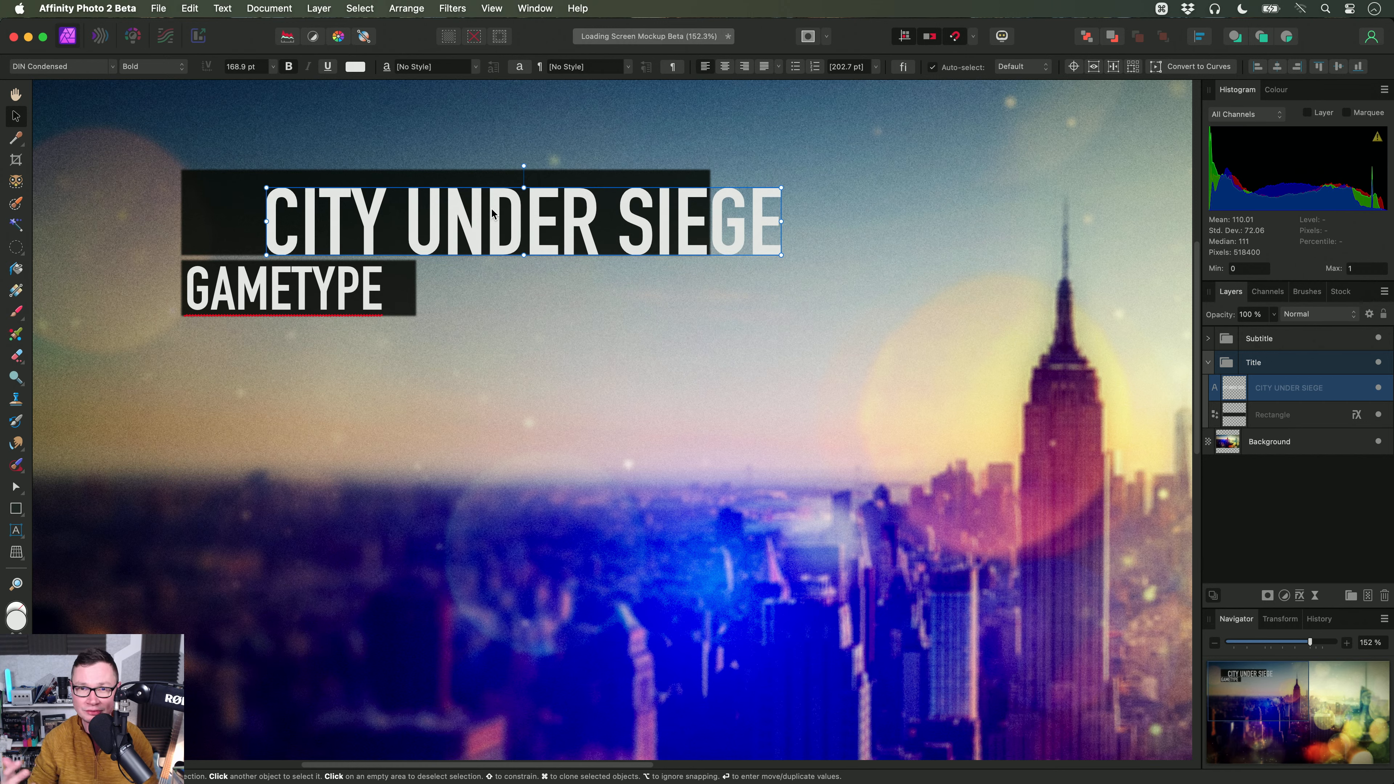
pyautogui.press('super+z')
# Step: Enter text editing on the title with the Artistic Text Tool, leave it without changes, and return to the Move Tool
pyautogui.press('t')
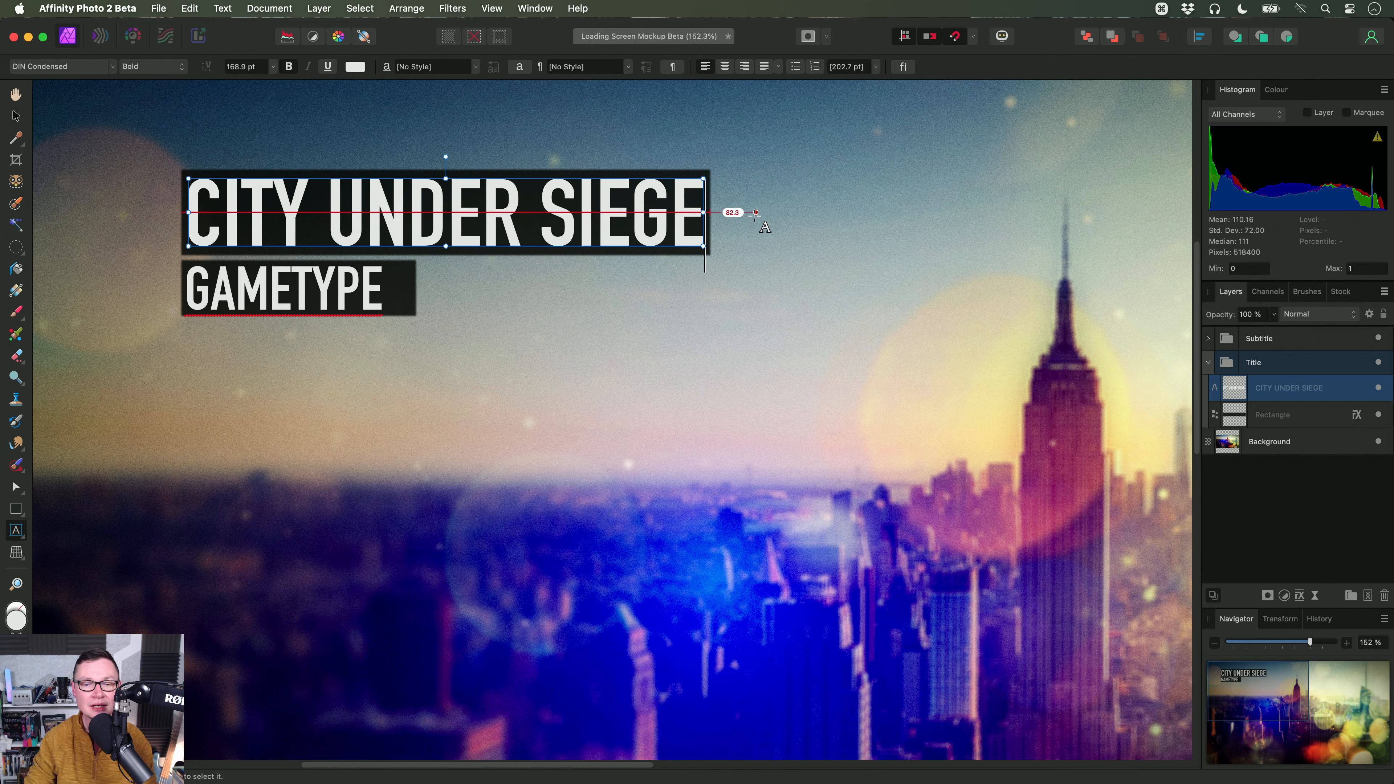
pyautogui.press('Escape')
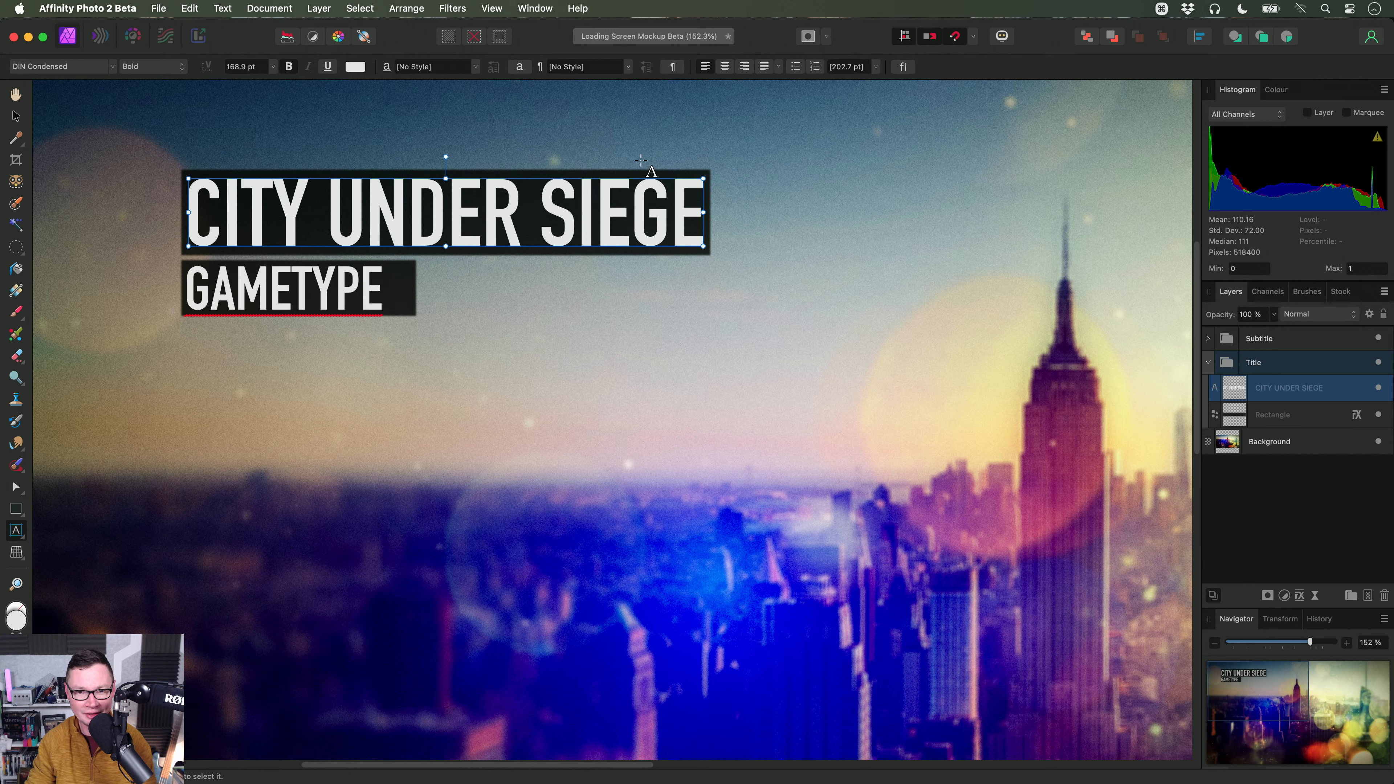
pyautogui.hscroll(-3, 616, 232)
pyautogui.scroll(2, 617, 232)
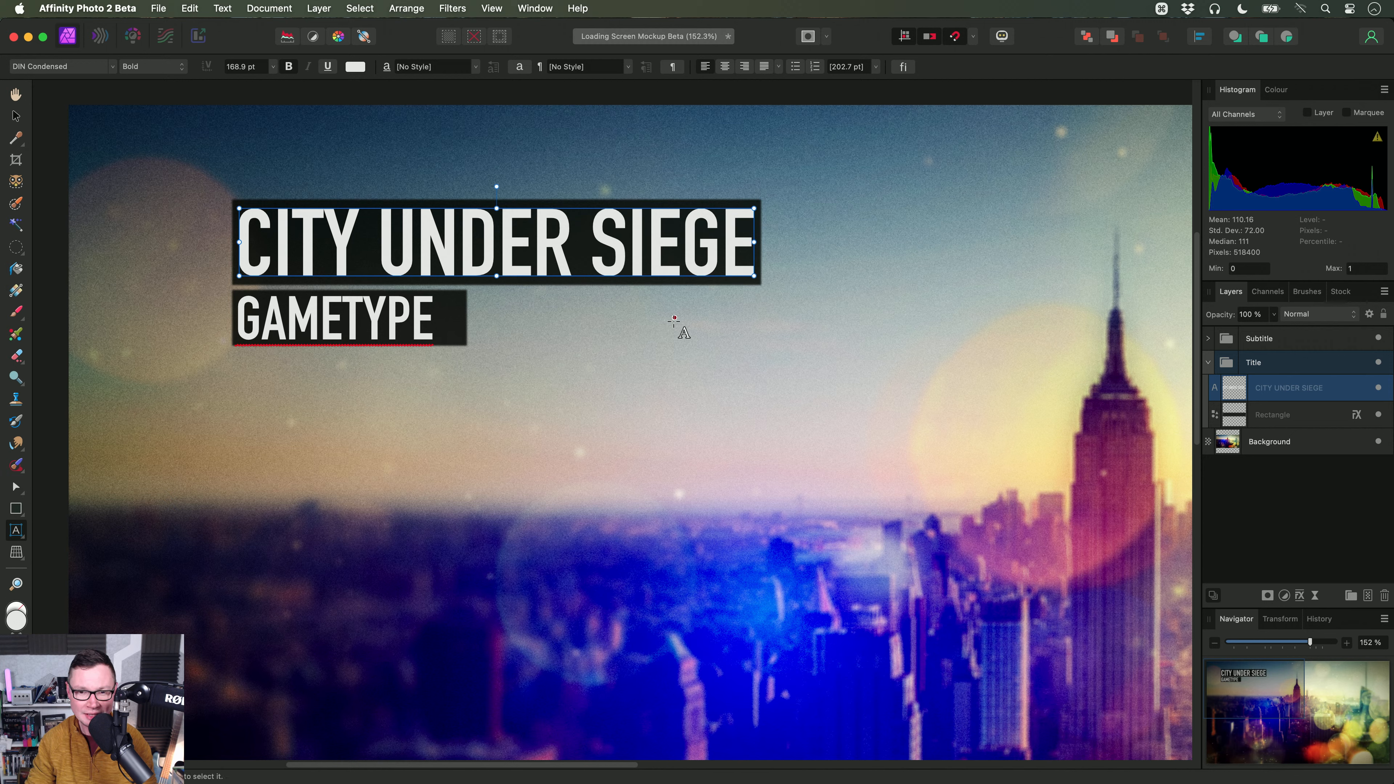
pyautogui.press('Escape')
pyautogui.press('v')
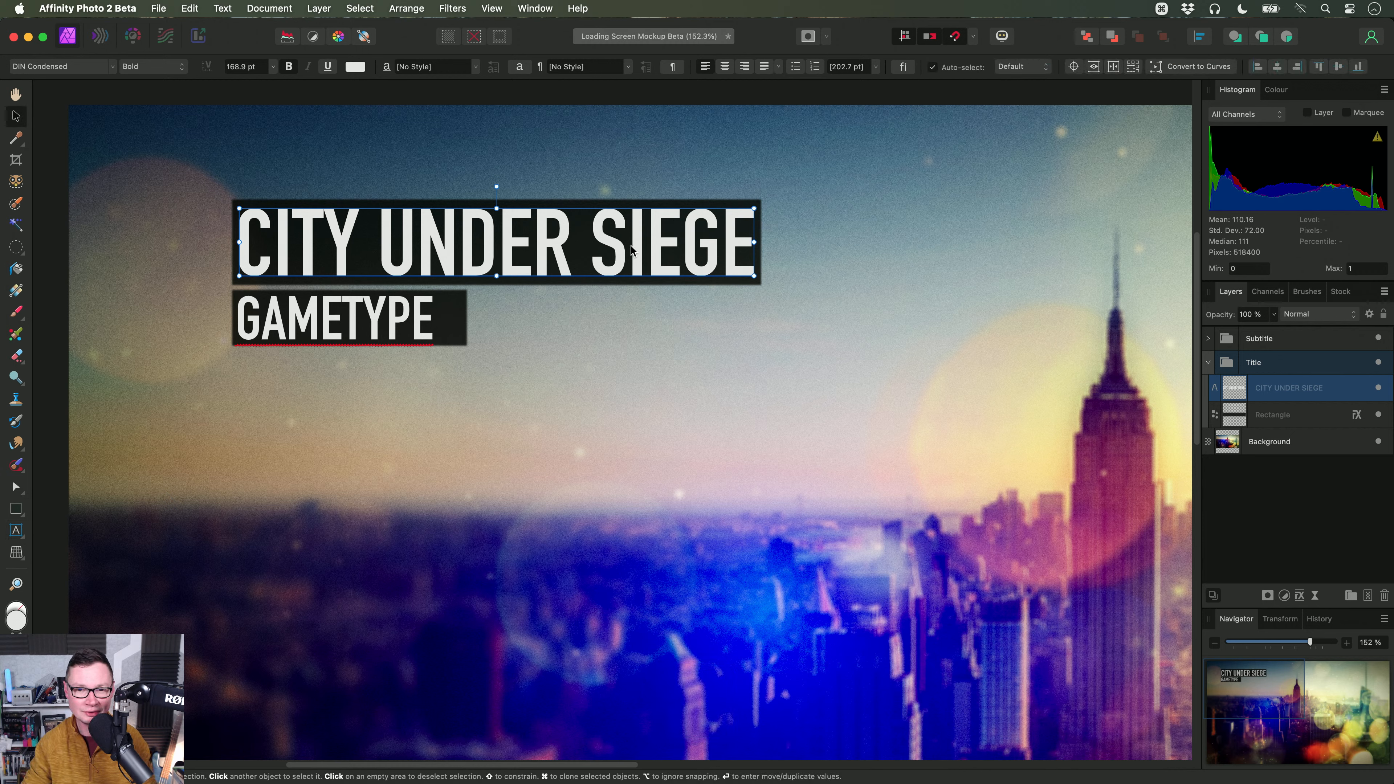
# Step: Re-enter the title's text editing, commit it, try repositioning the title, and undo the move
pyautogui.doubleClick(683, 250)
pyautogui.moveTo(683, 250); pyautogui.dragTo(643, 329)
pyautogui.press('super+Return')
pyautogui.press('super+z')
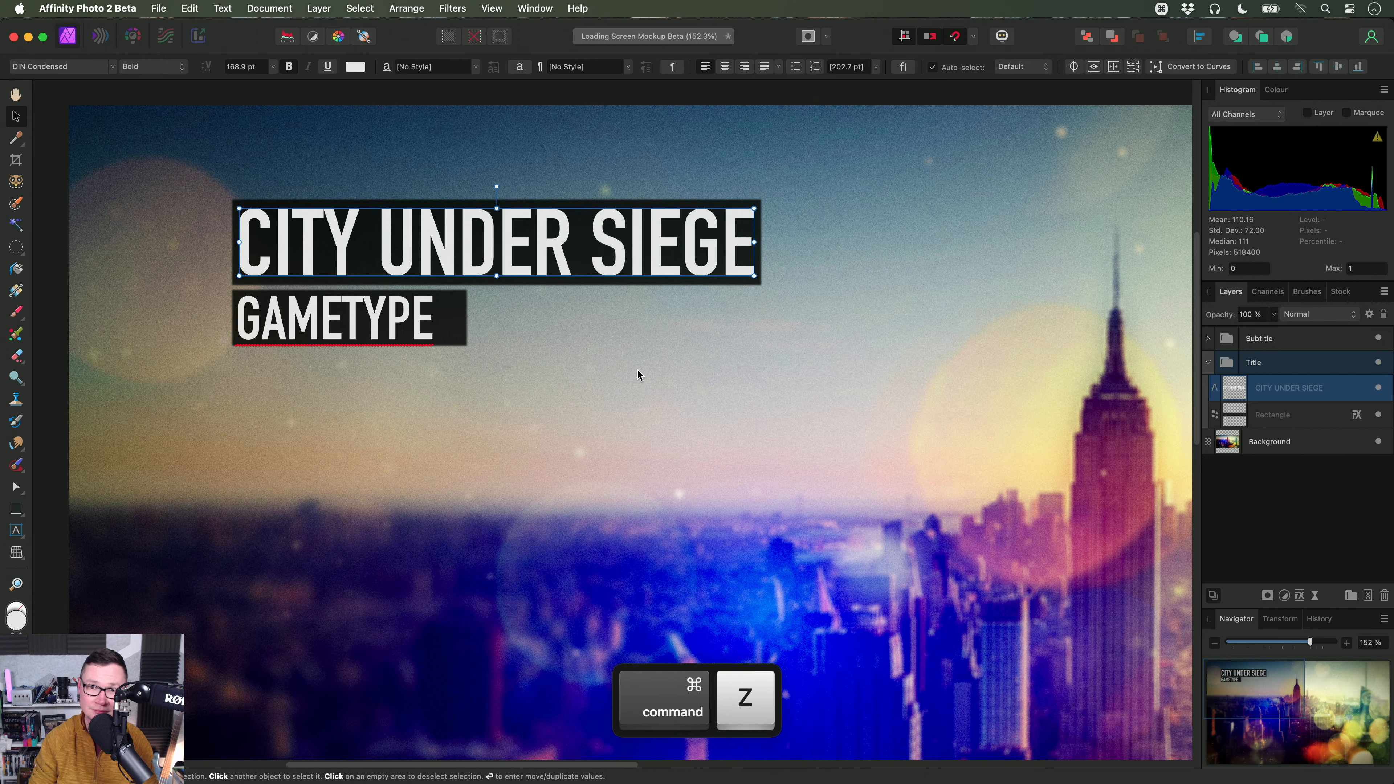
pyautogui.scroll(-3, 734, 397)
pyautogui.press('h')
pyautogui.scroll(-4, 714, 404)
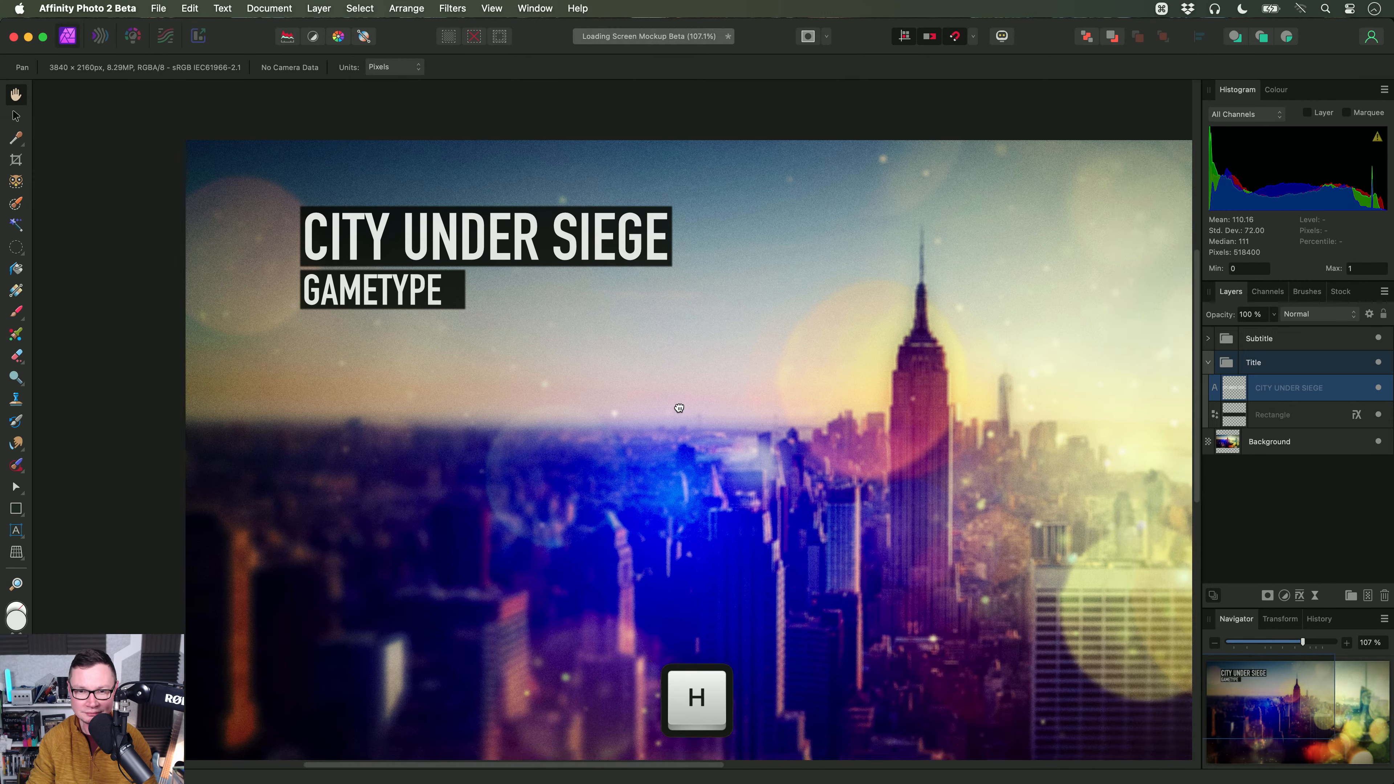
pyautogui.scroll(2, 706, 397)
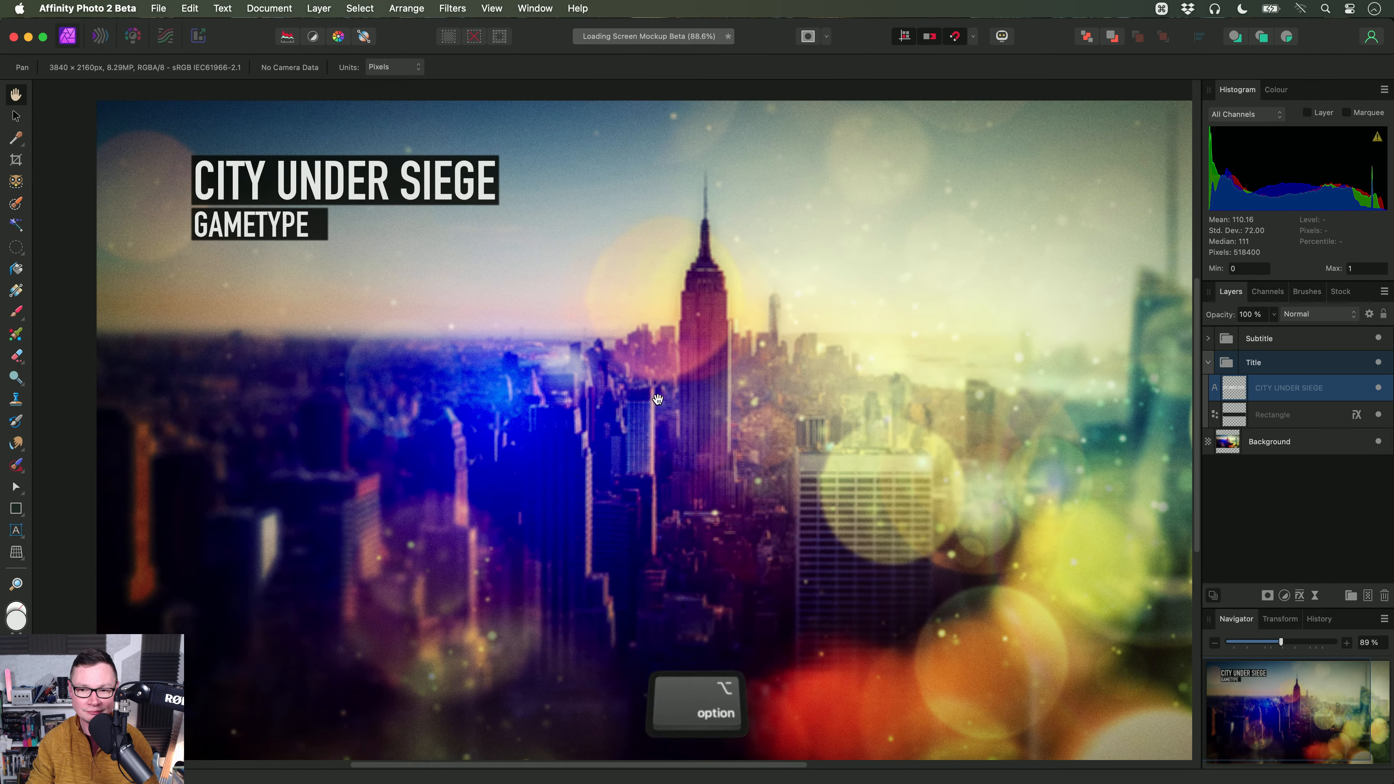
pyautogui.scroll(-3, 706, 397)
pyautogui.press('v')
pyautogui.scroll(5, 617, 347)
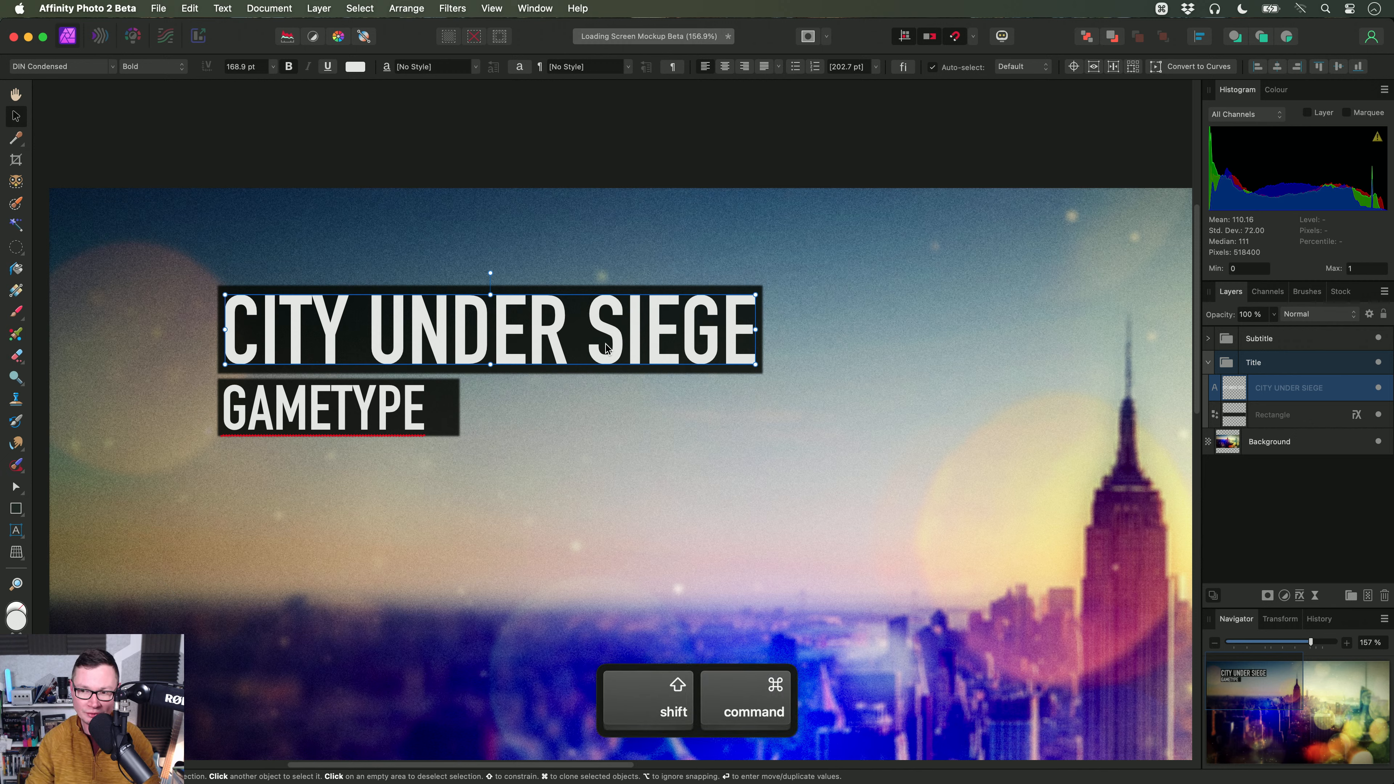
pyautogui.press('shift+super+Return')
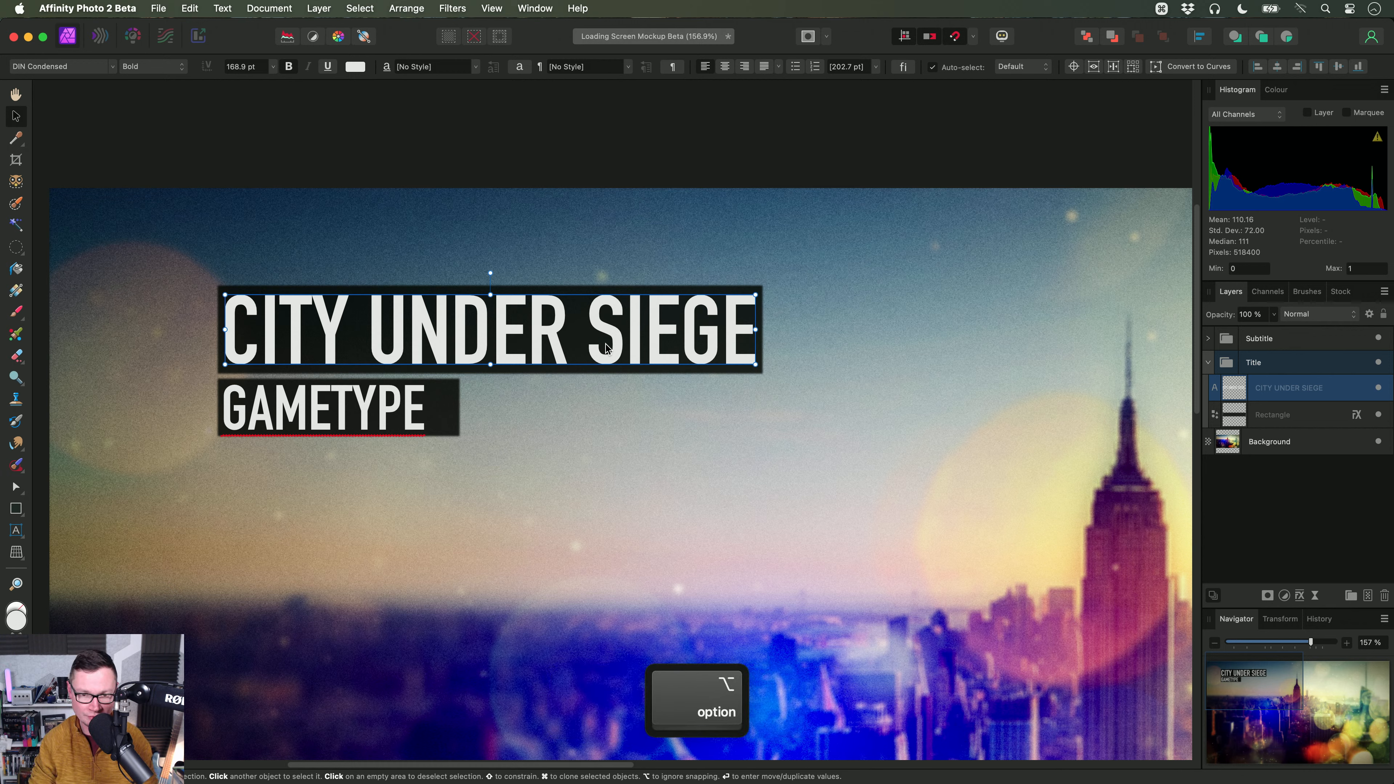
pyautogui.hotkey('alt', 'Return')
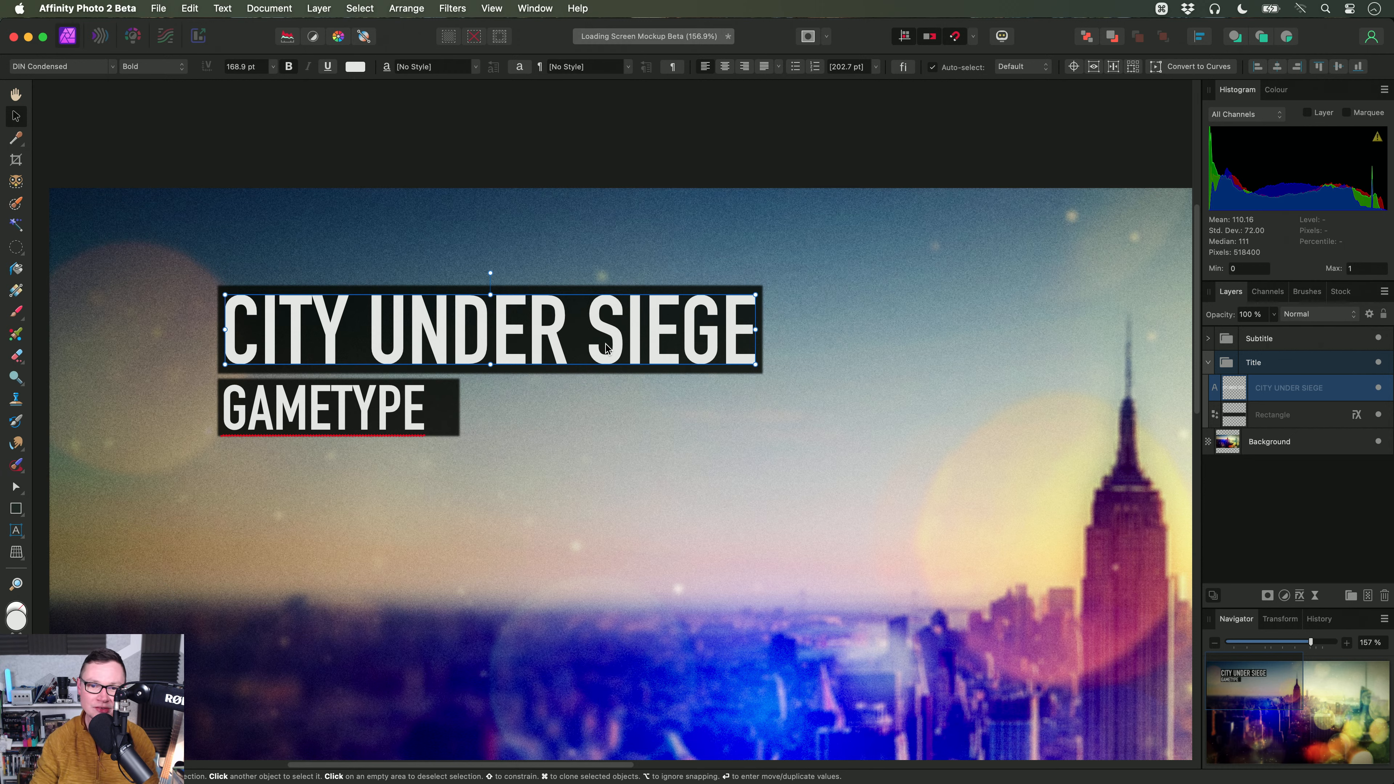
# Step: Close the Loading Screen Mockup Beta document without saving its changes
pyautogui.scroll(-2, 606, 347)
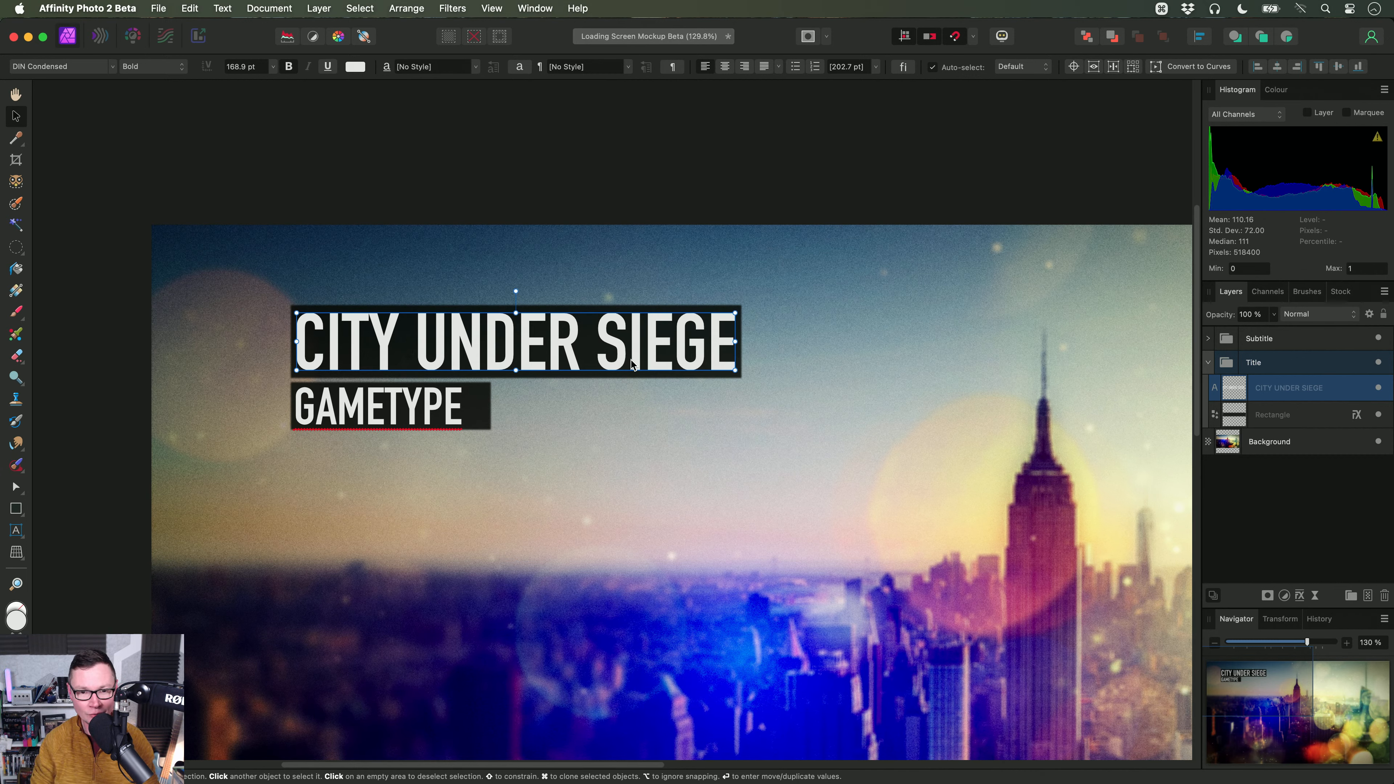
pyautogui.scroll(-2, 613, 425)
pyautogui.press('h')
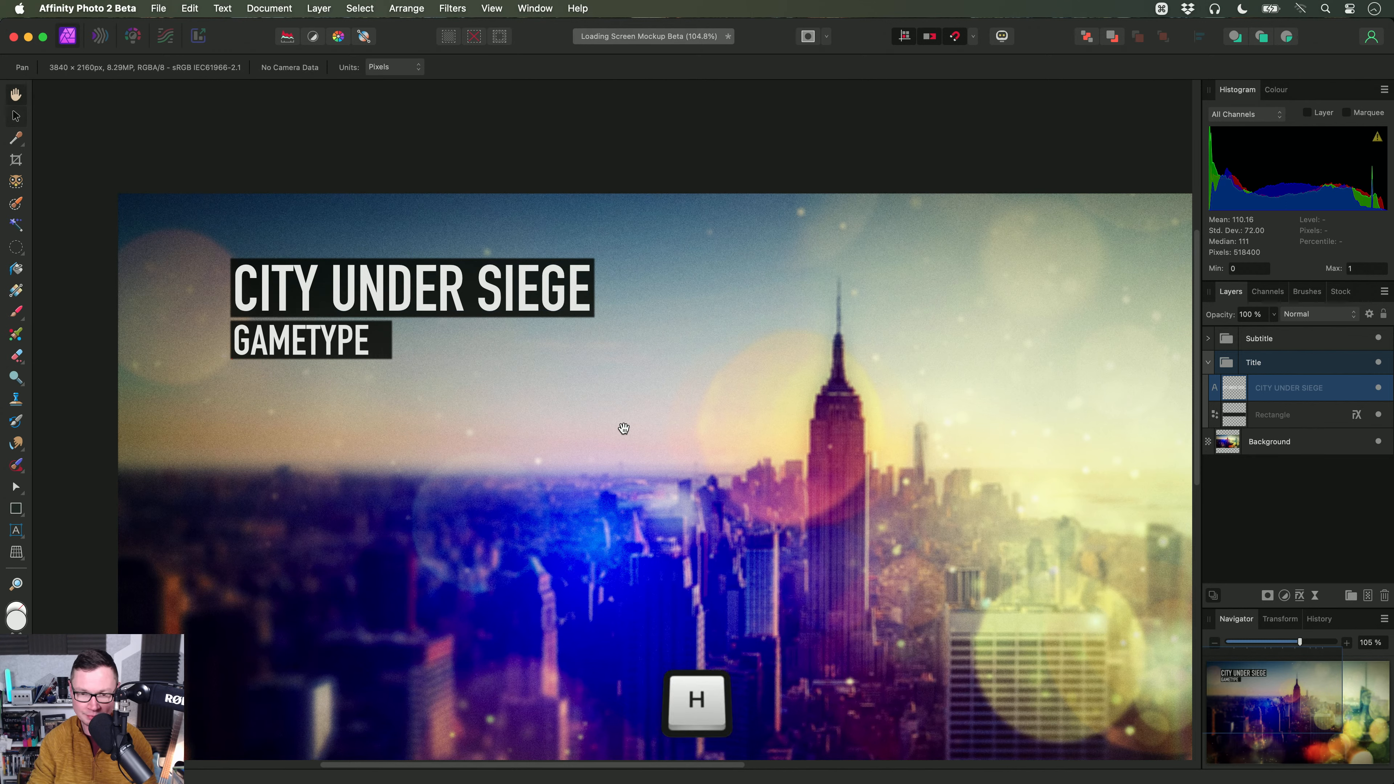
pyautogui.press('super+w')
pyautogui.click(695, 323)
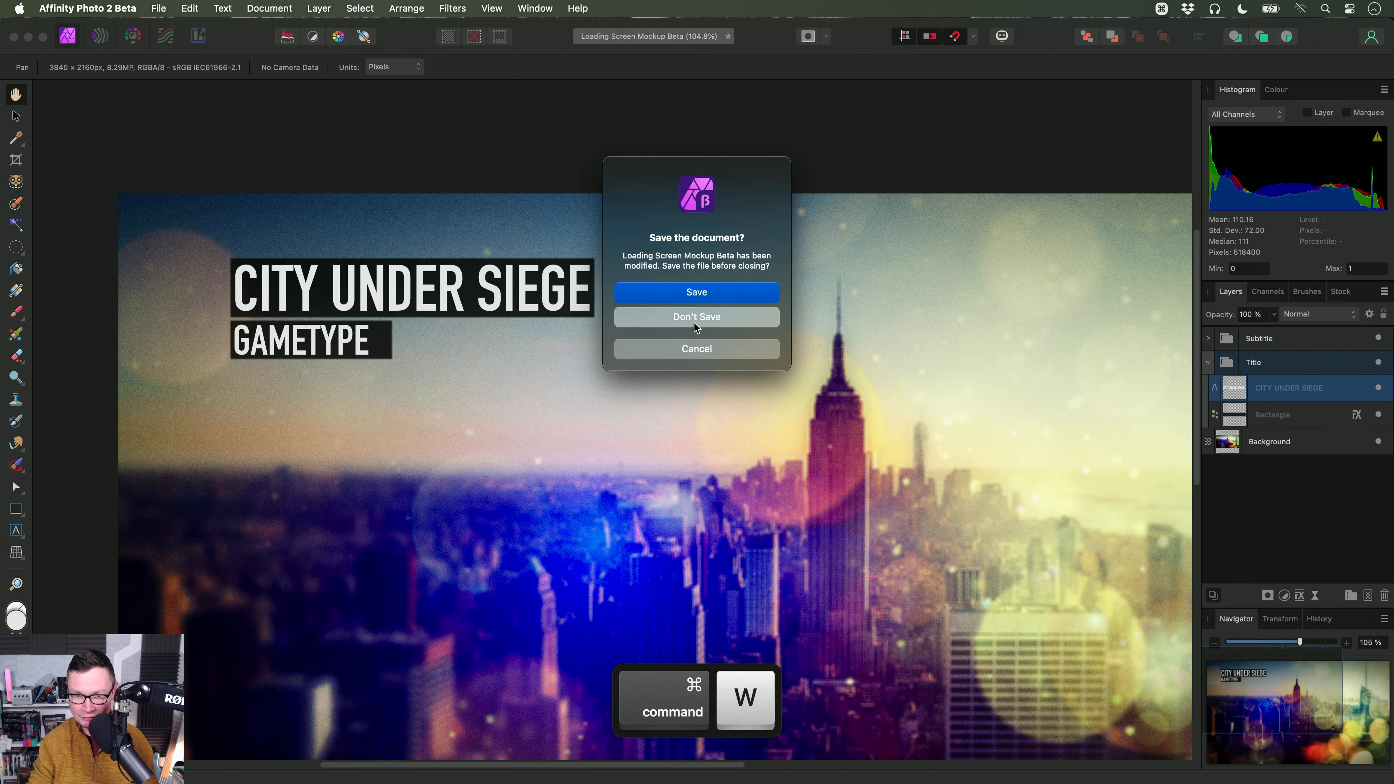
# Step: Switch to Finder and open AE28_005 8bit.afphoto from the 12. Layer Colour Tag menu options folder in Affinity Photo 2 Beta
pyautogui.press('super+Tab')
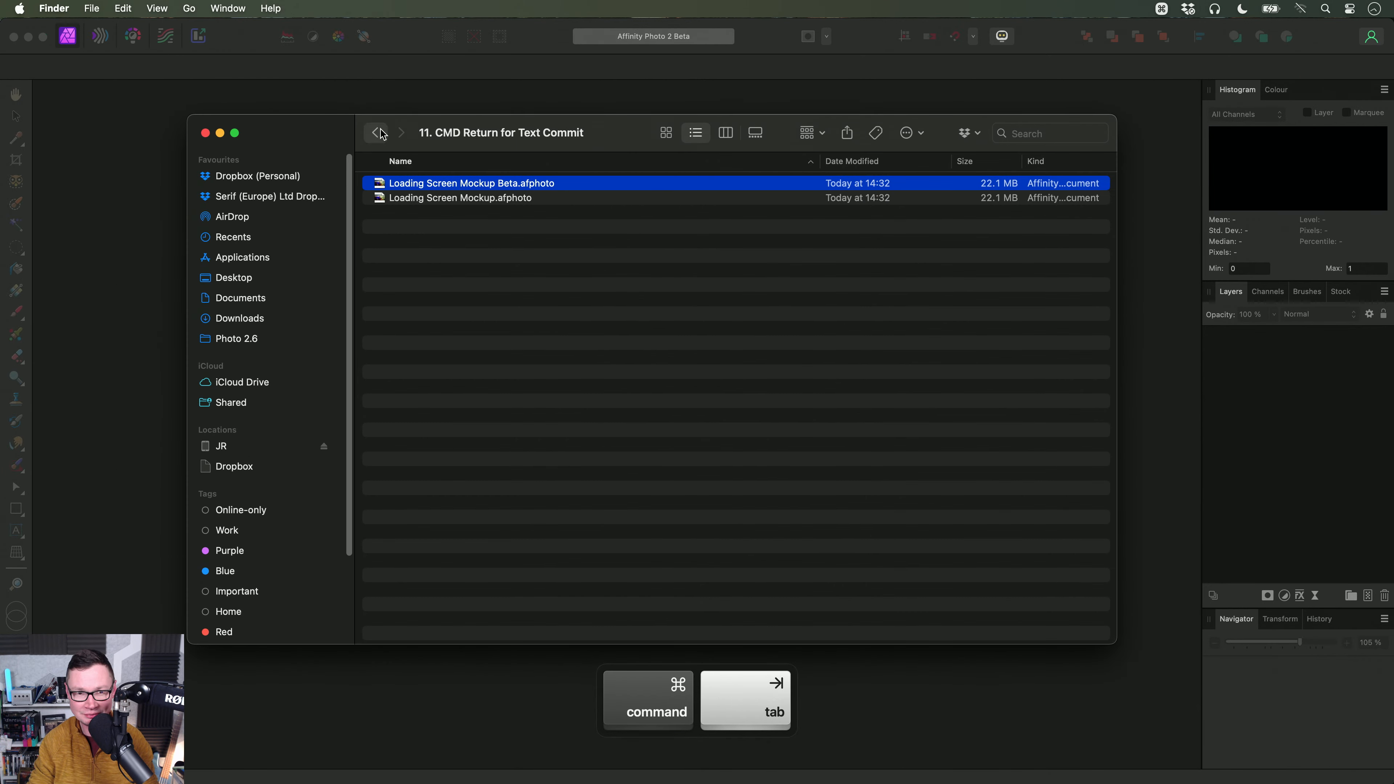
pyautogui.click(375, 133)
pyautogui.doubleClick(485, 342)
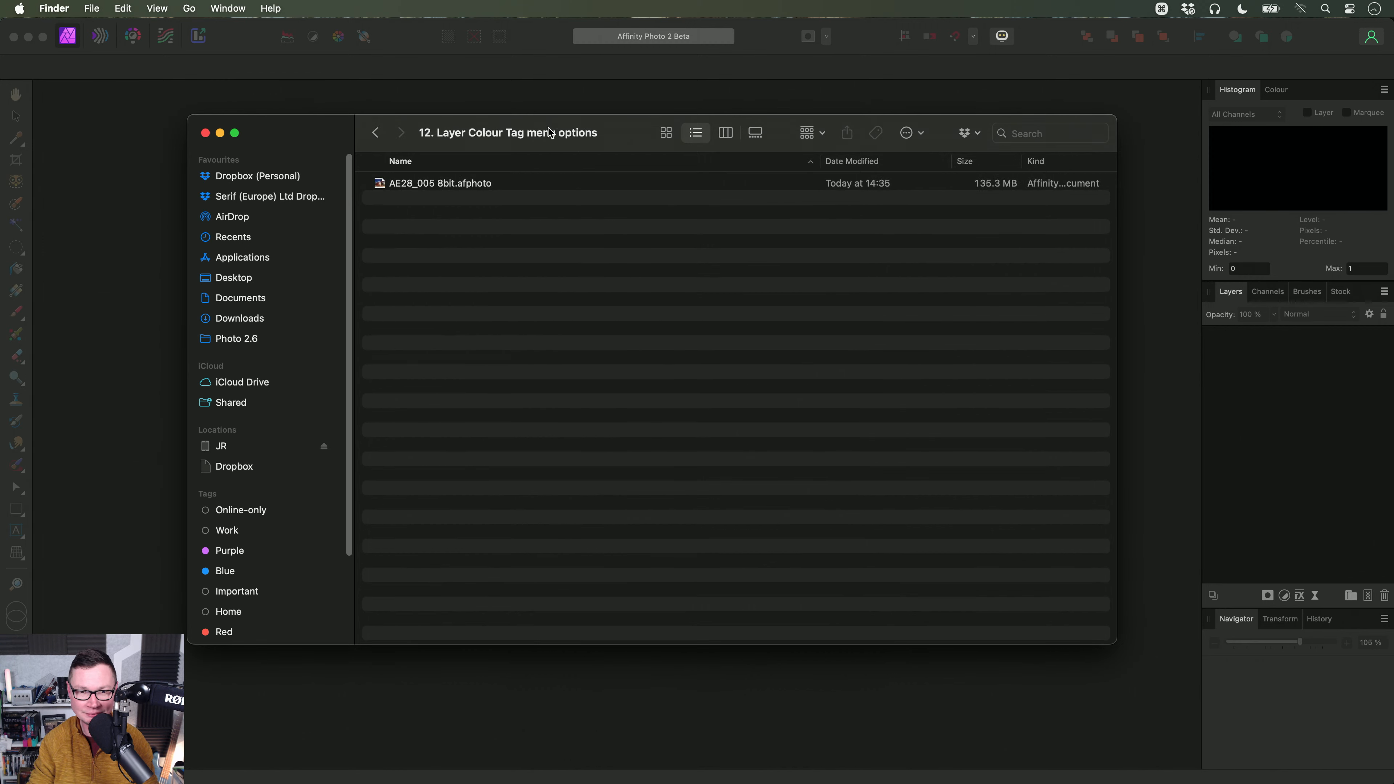
pyautogui.moveTo(552, 133); pyautogui.dragTo(548, 159)
pyautogui.click(564, 204)
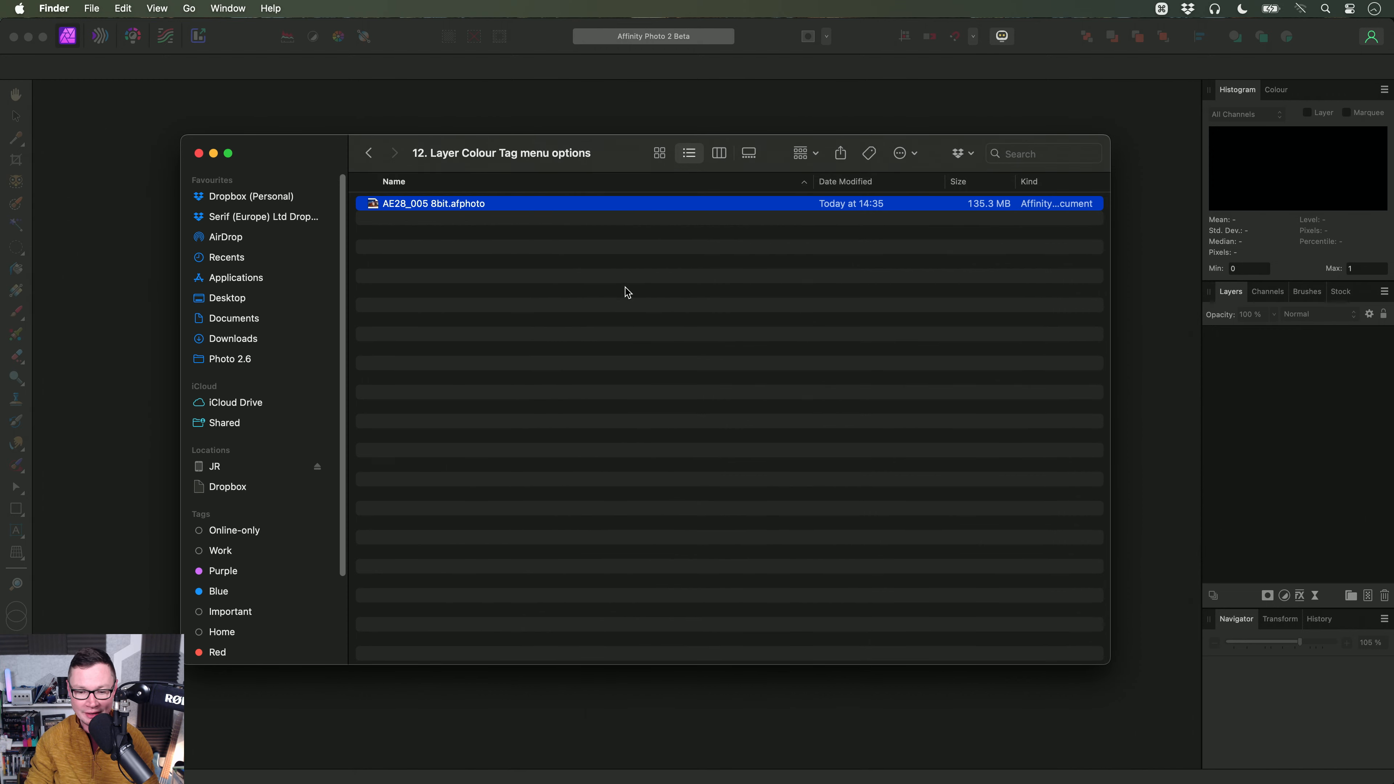
pyautogui.press('super+Tab')
pyautogui.moveTo(463, 208); pyautogui.dragTo(686, 379)
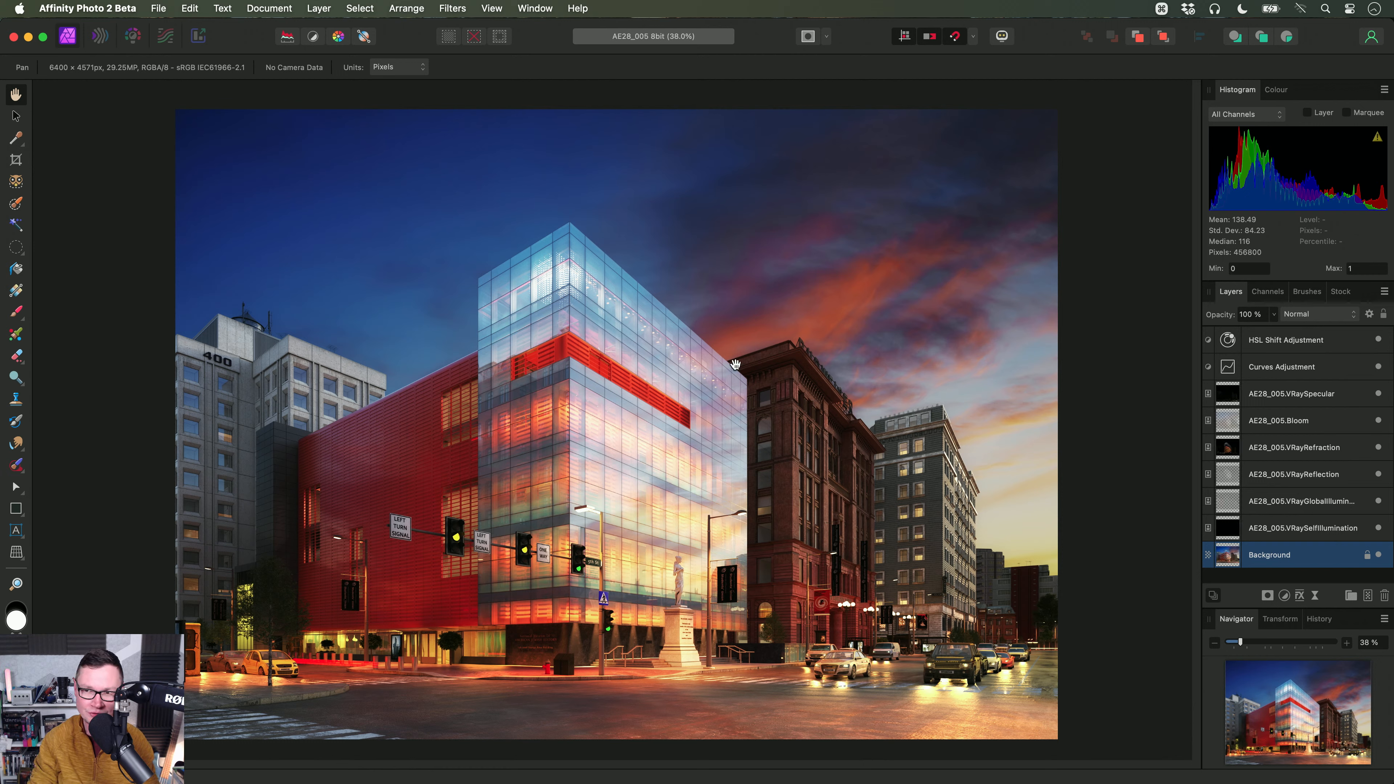
# Step: Examine the colour tag options offered for the AE28_005.VRaySpecular layer, including Red
pyautogui.rightClick(1274, 397)
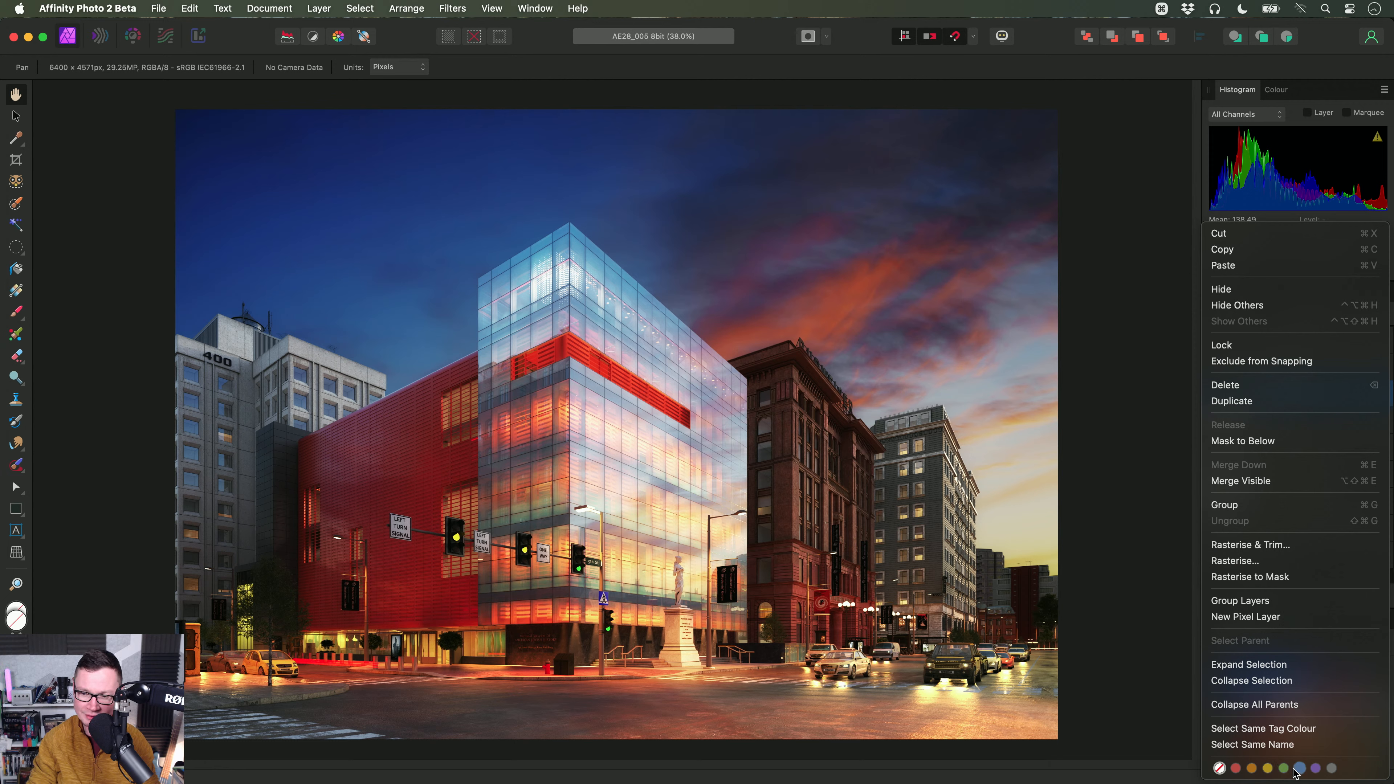
pyautogui.click(1093, 377)
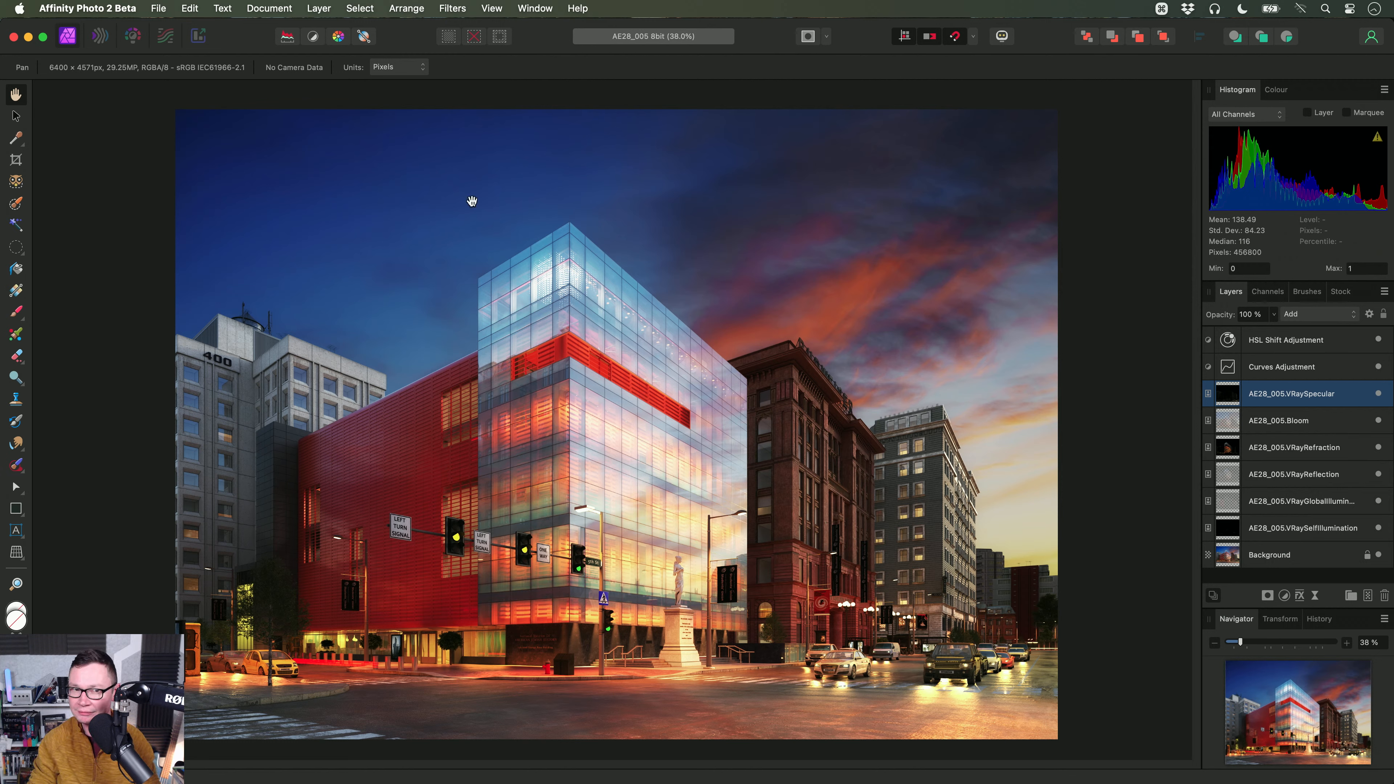
pyautogui.click(319, 8)
pyautogui.scroll(-1, 483, 547)
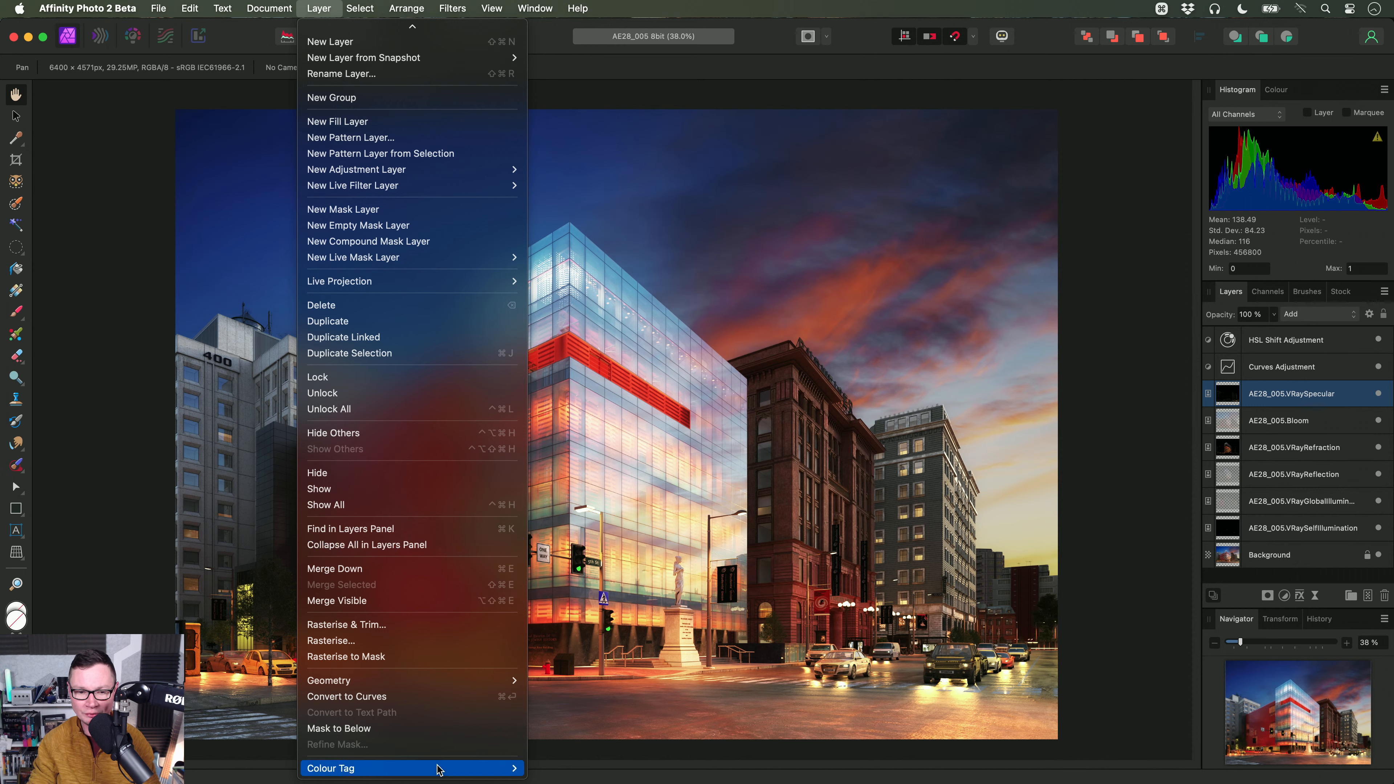
pyautogui.moveTo(467, 769)
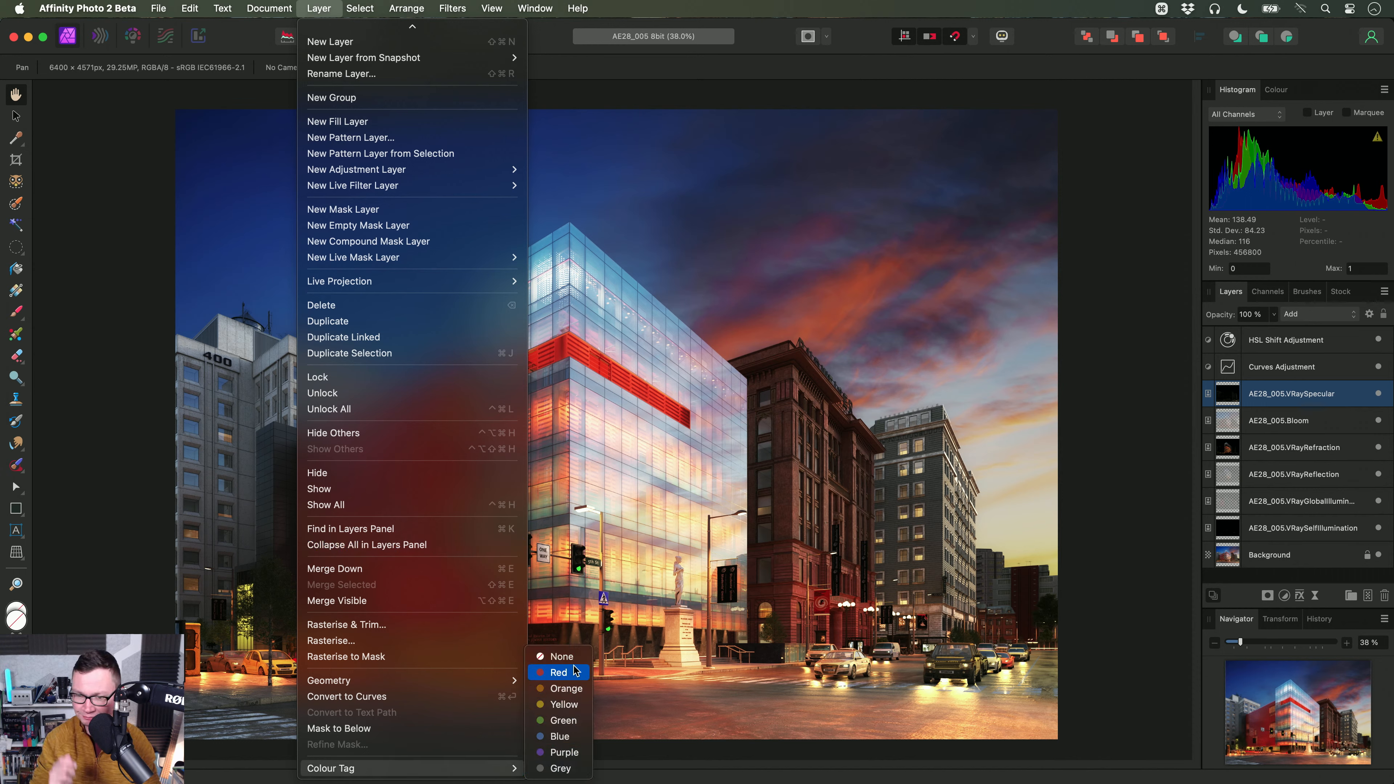
pyautogui.click(558, 672)
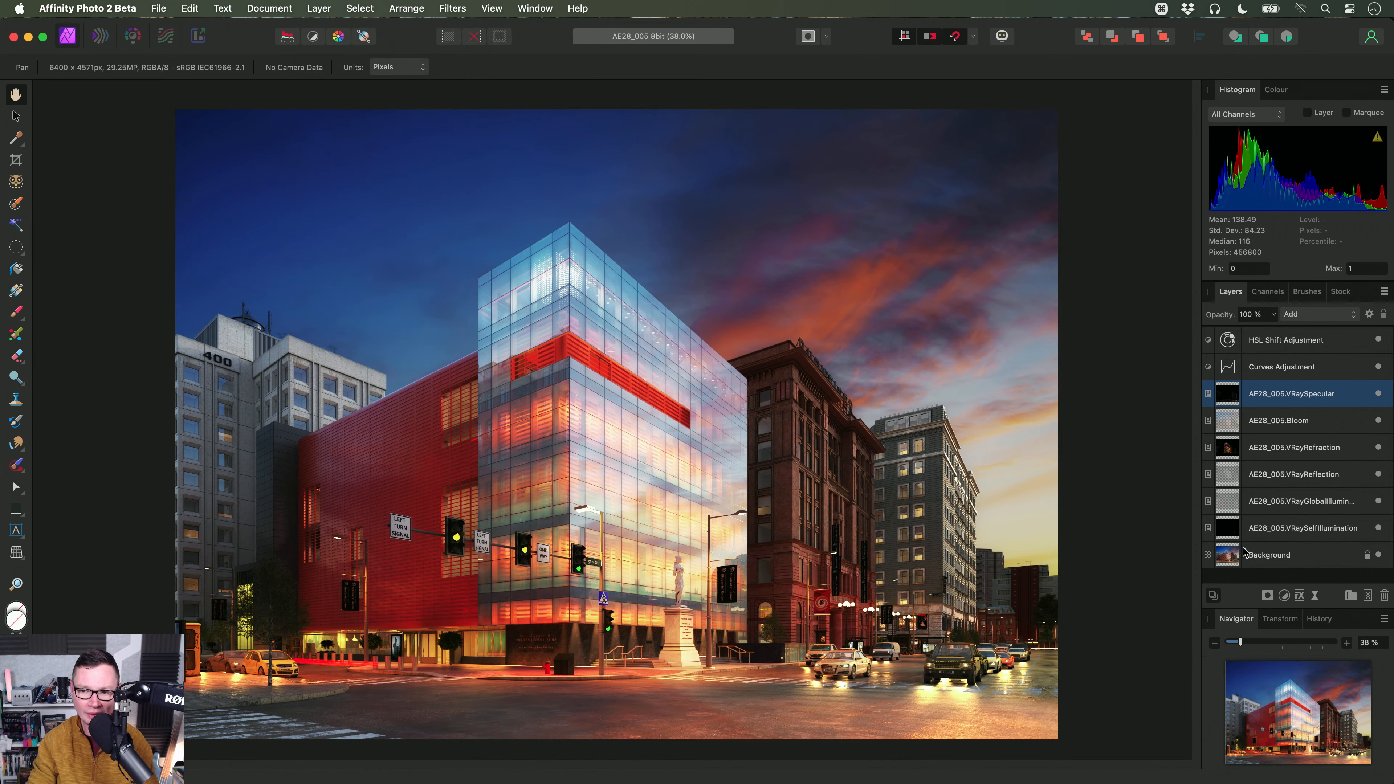
# Step: Bring up the macro recorder and start recording a new macro with the Background layer selected
pyautogui.click(541, 8)
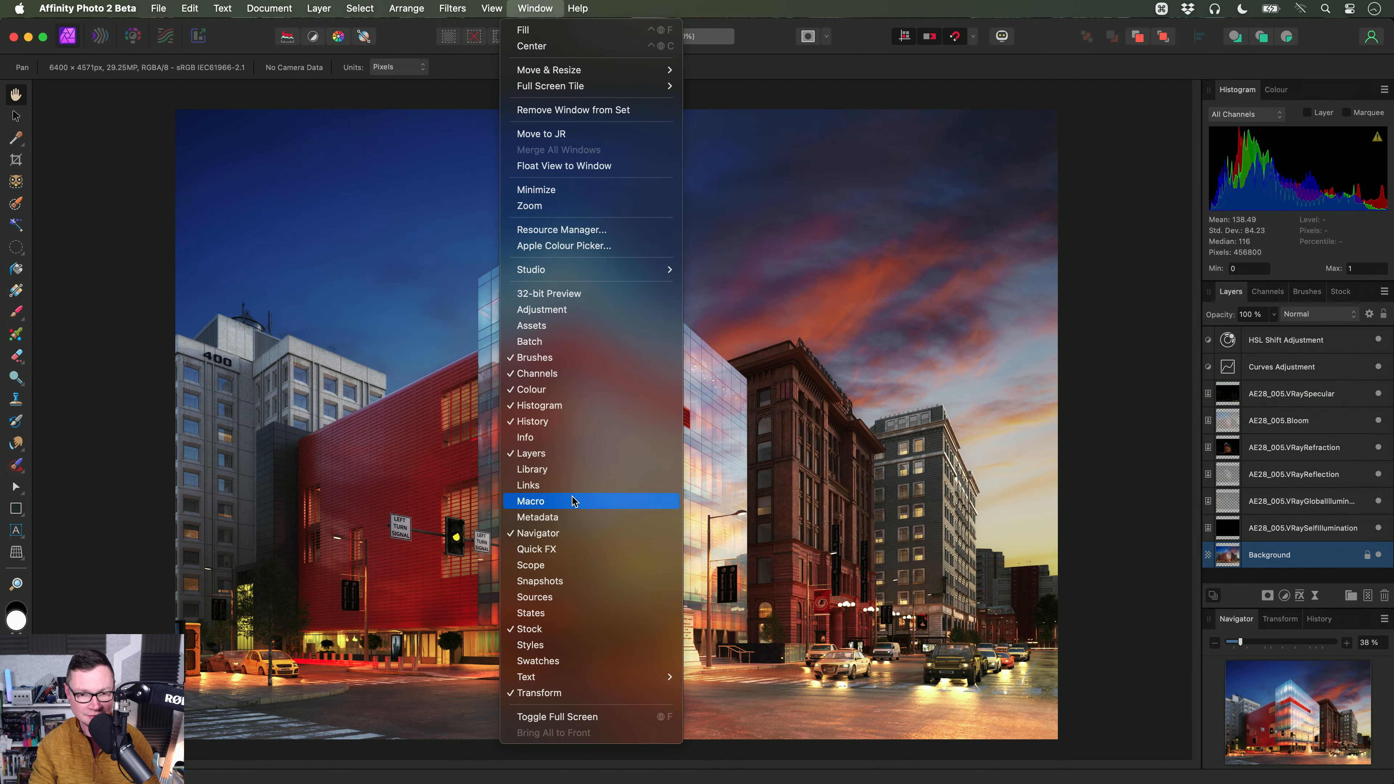
pyautogui.click(552, 499)
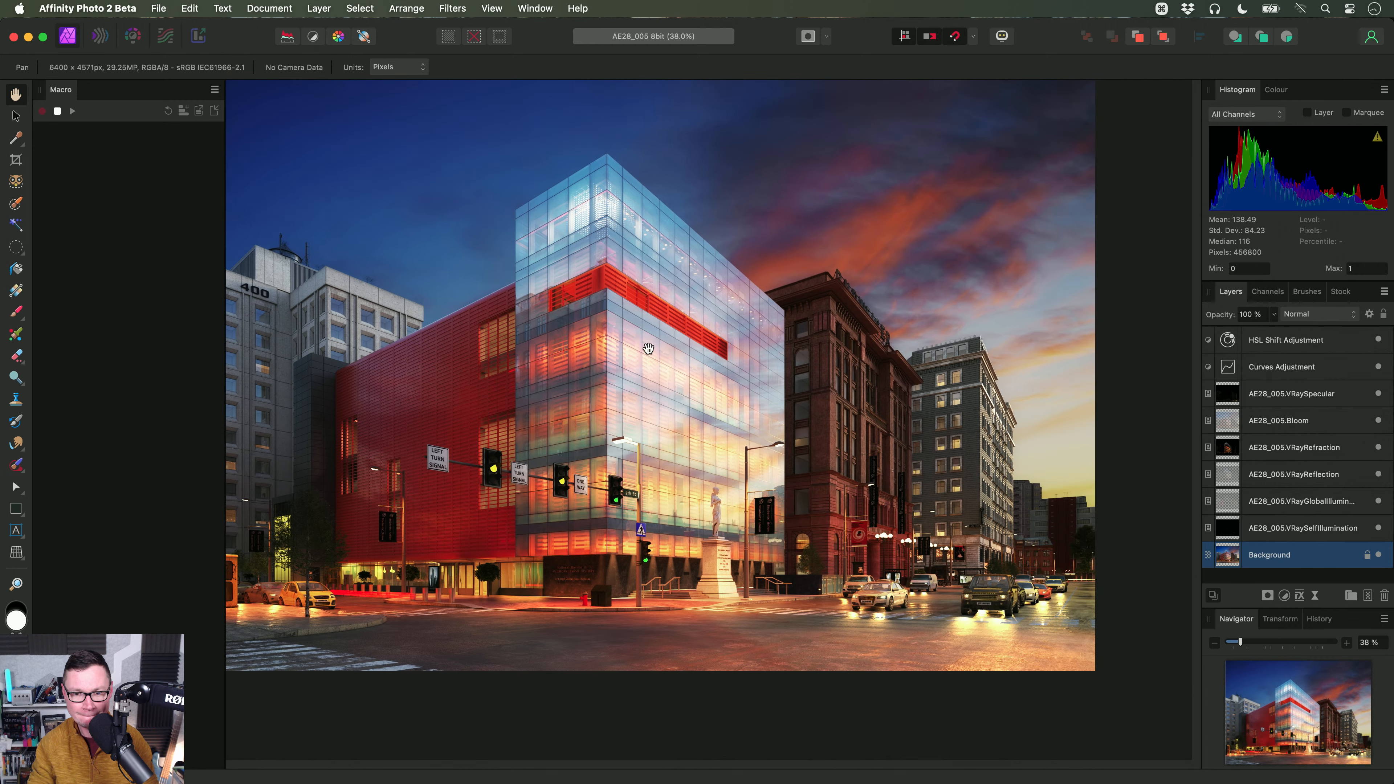
pyautogui.scroll(2, 648, 349)
# Step: Add a new group above the Background layer and name it Render Passes
pyautogui.click(319, 8)
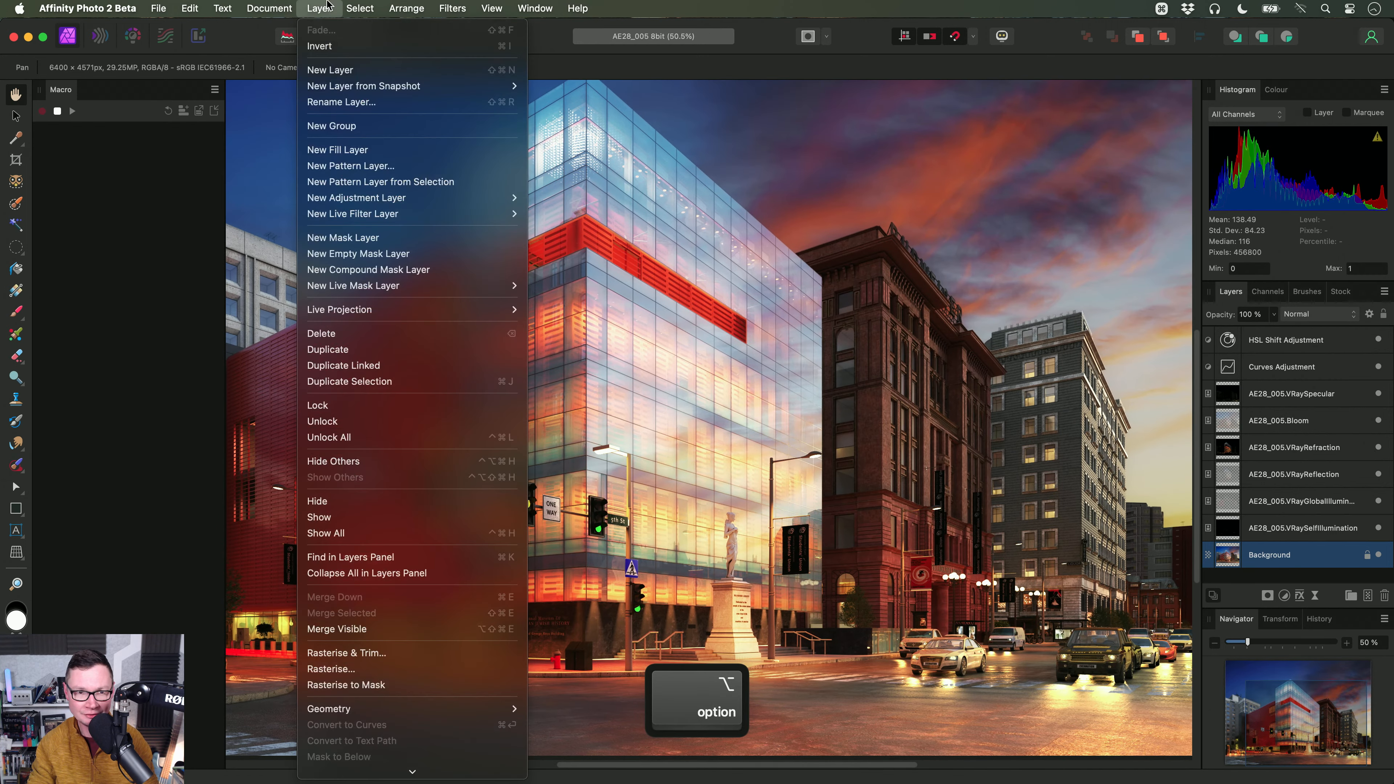
pyautogui.click(383, 125)
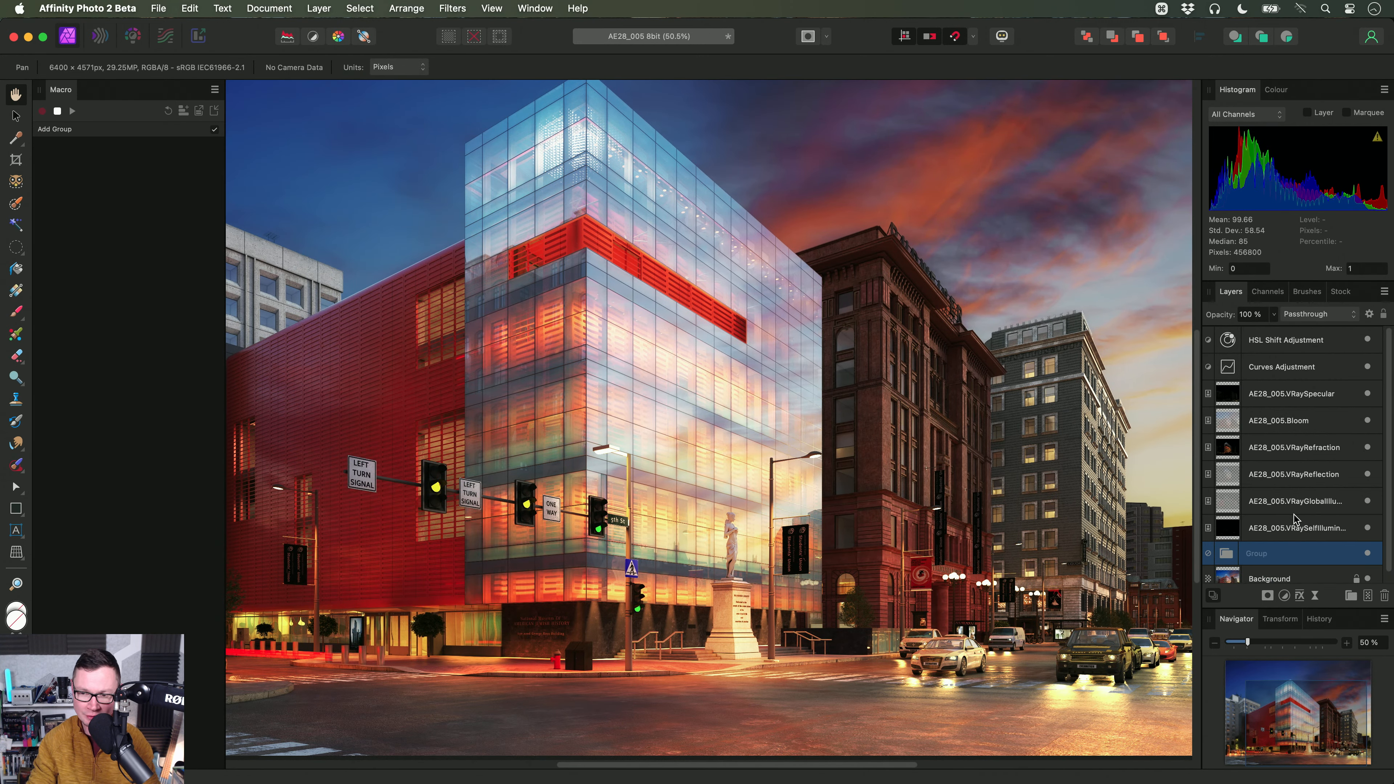
pyautogui.doubleClick(1257, 550)
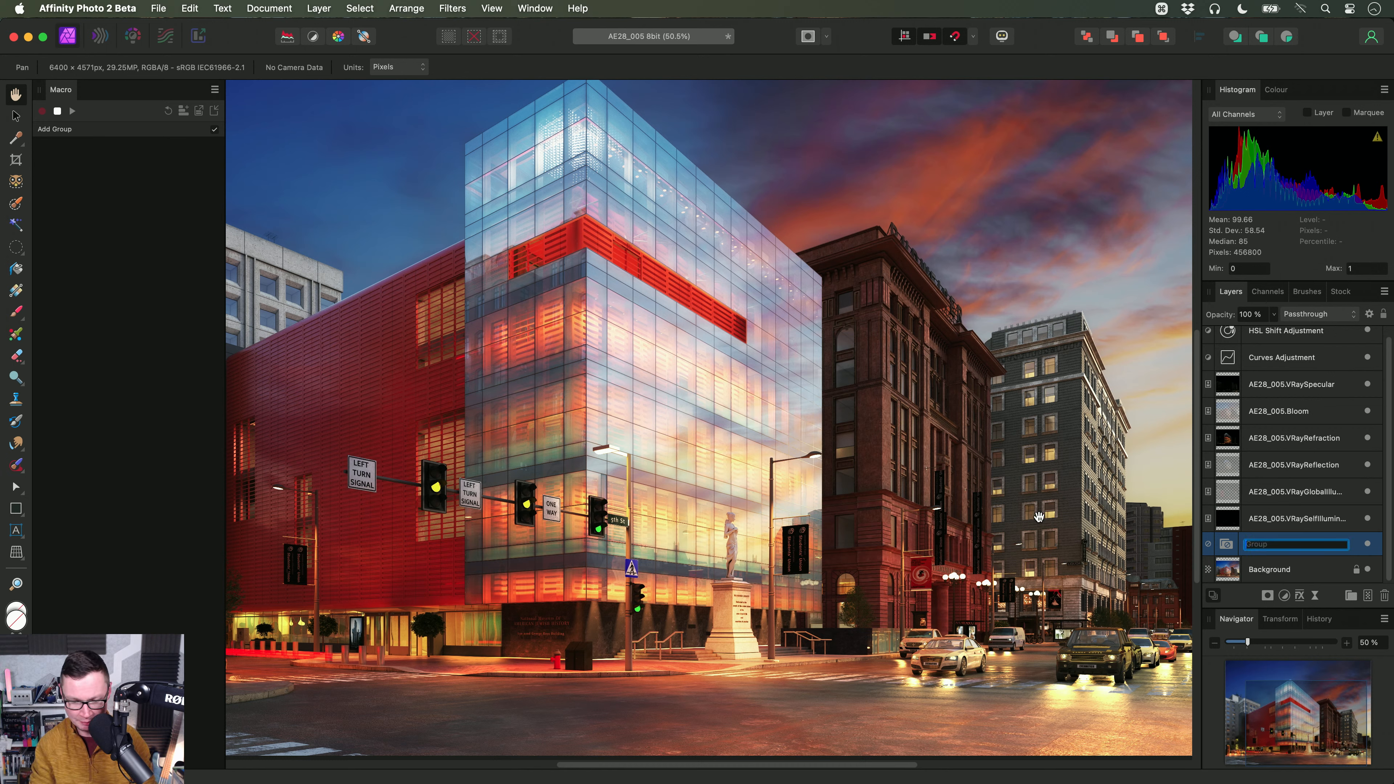
pyautogui.write('REender')
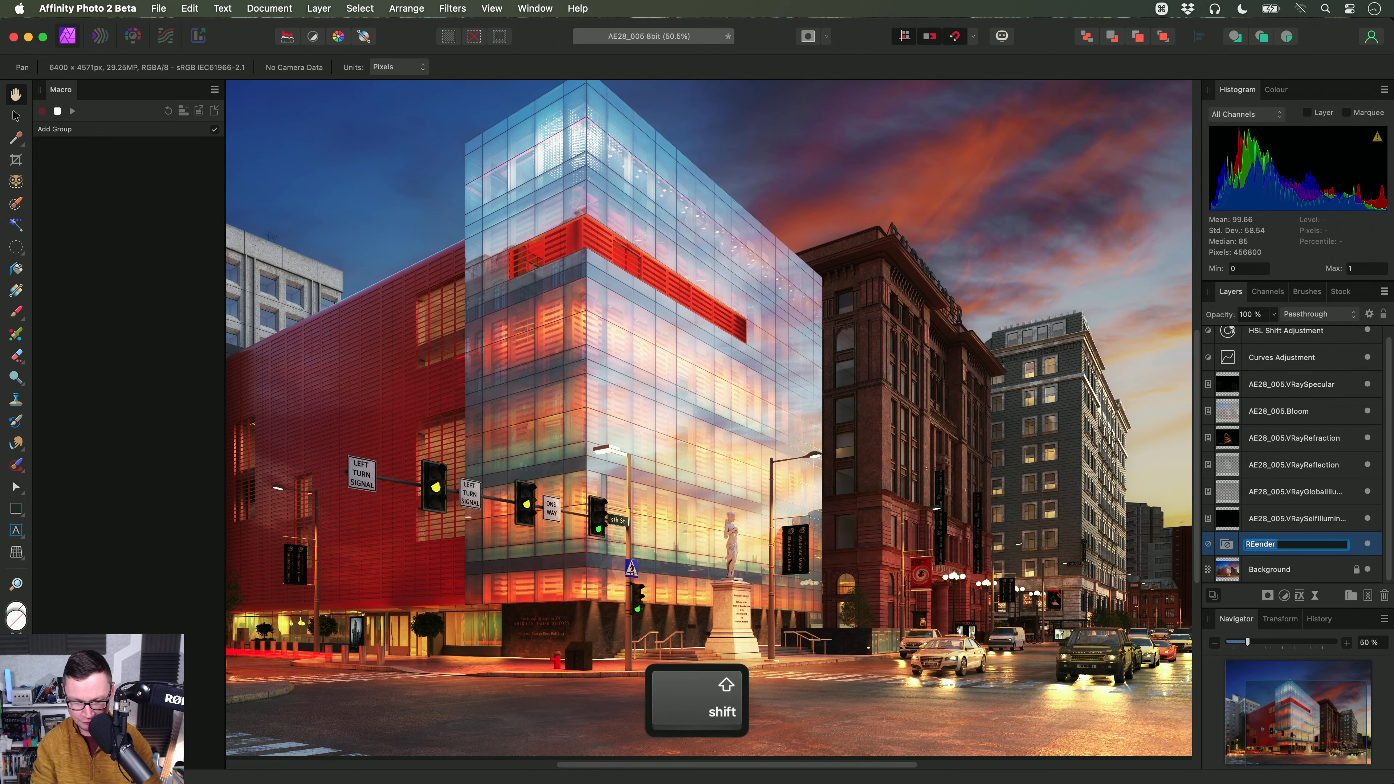
pyautogui.write('Passes')
pyautogui.press('Return')
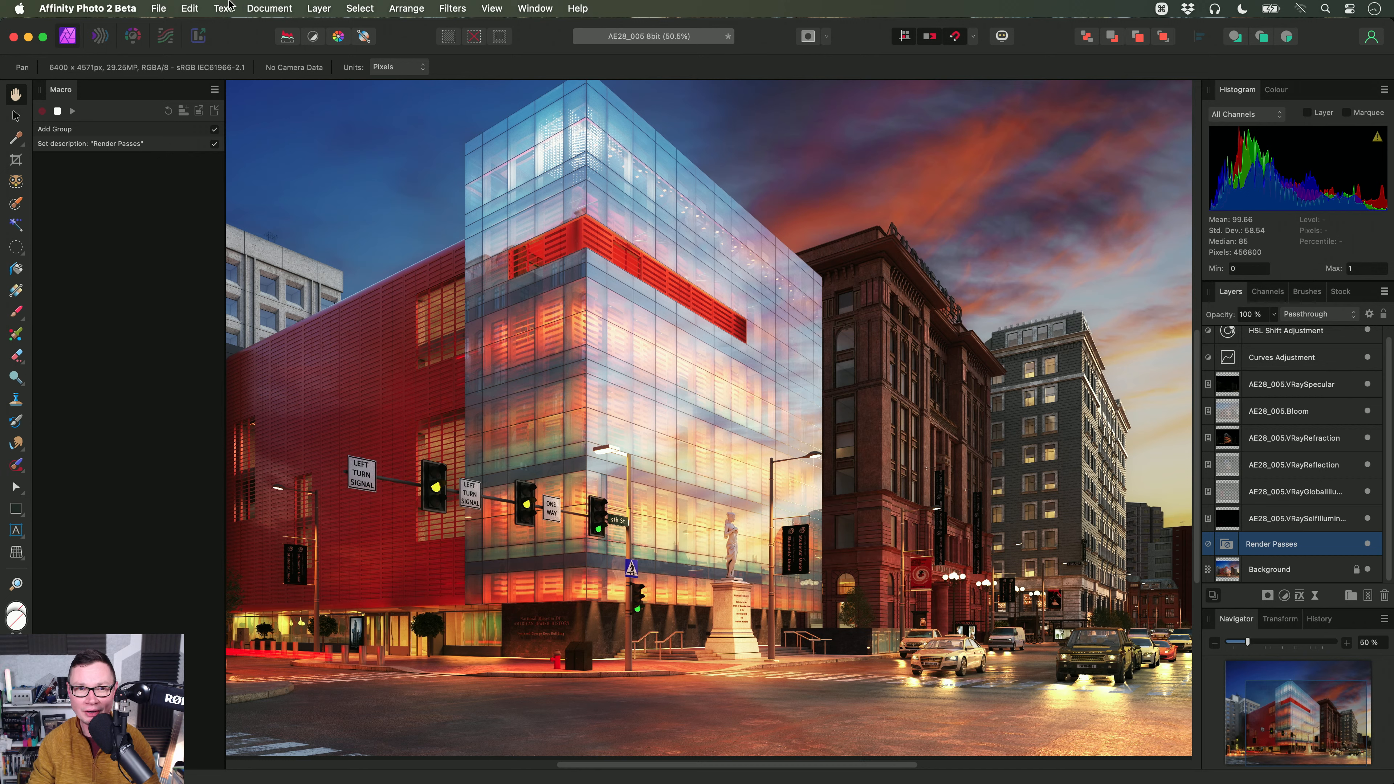
# Step: Assign the Orange colour tag to the Render Passes group
pyautogui.click(317, 7)
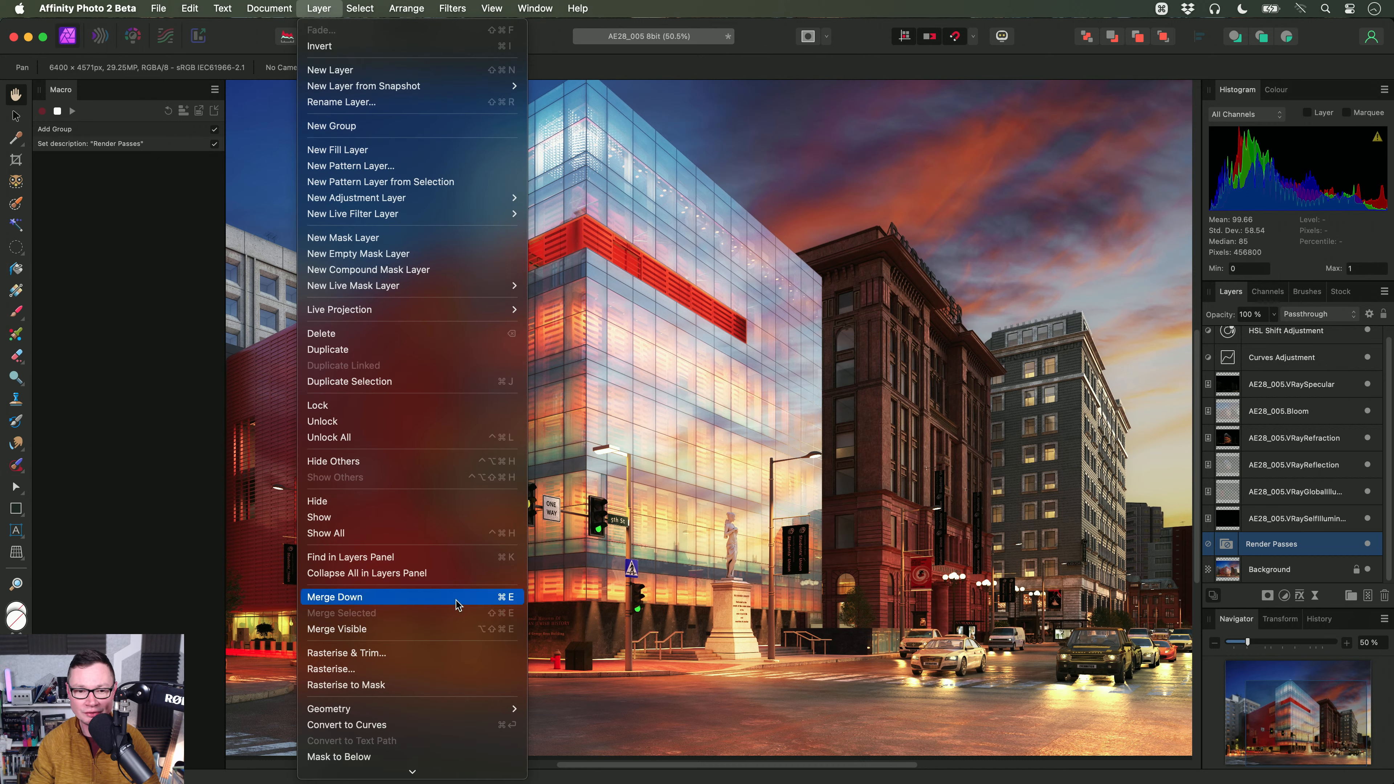
pyautogui.moveTo(448, 768)
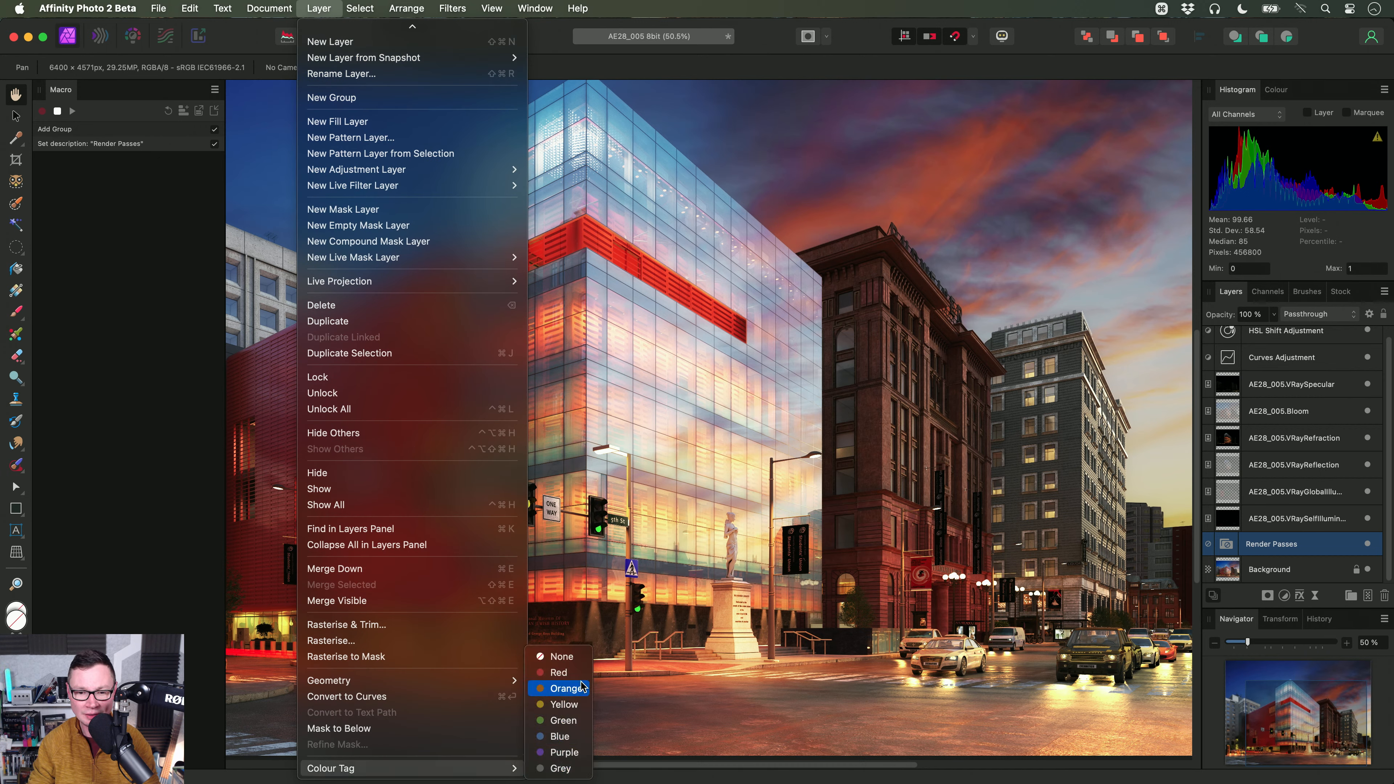
pyautogui.click(580, 692)
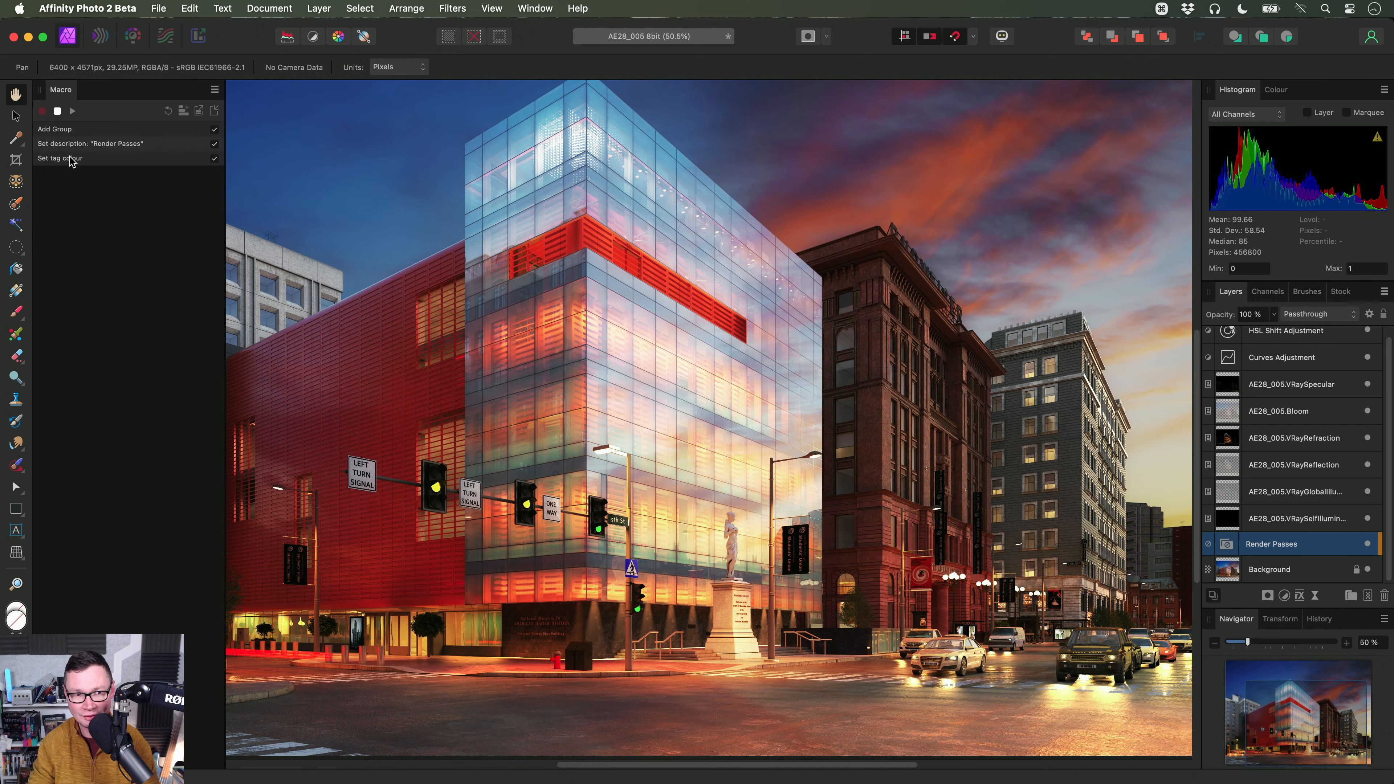
# Step: Add another group above Render Passes and name it Entourage
pyautogui.click(319, 9)
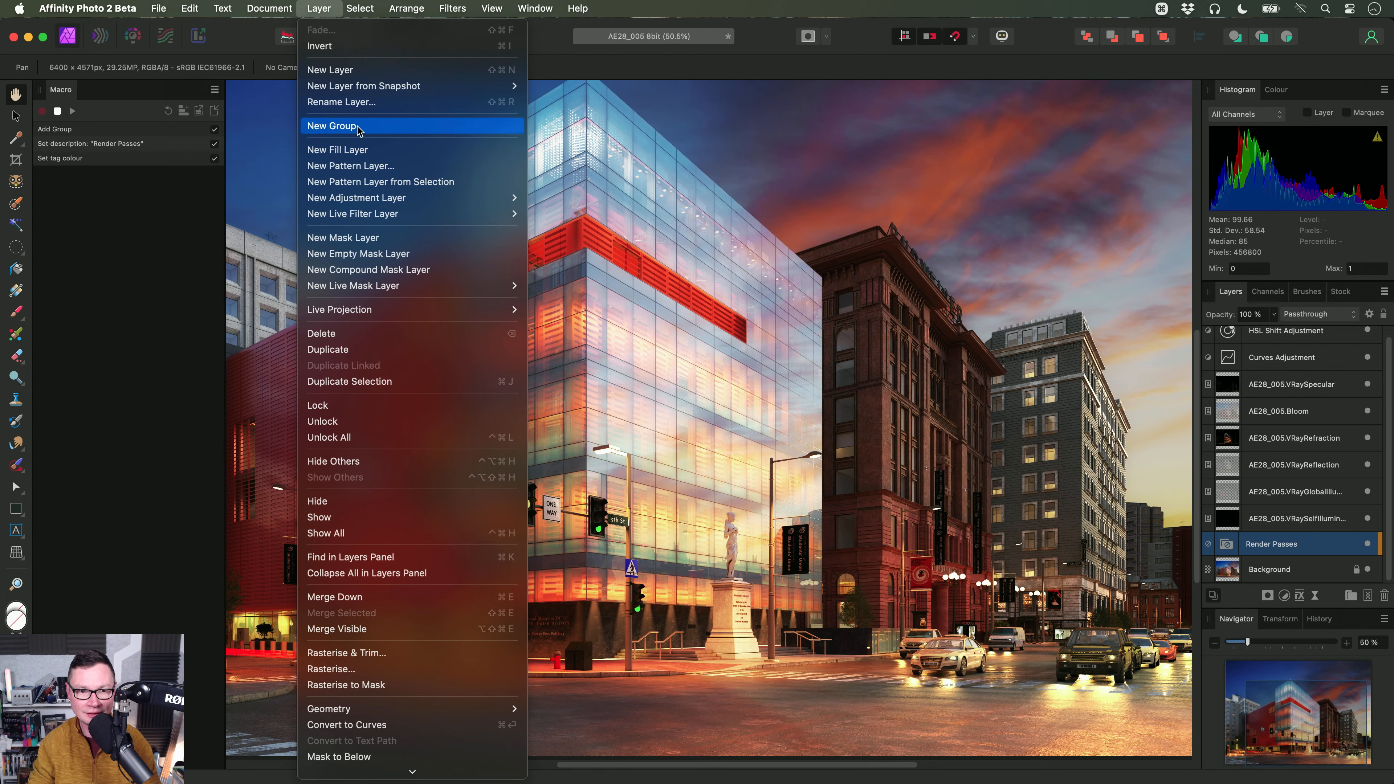
pyautogui.click(332, 126)
pyautogui.doubleClick(1256, 544)
pyautogui.write('Entourage')
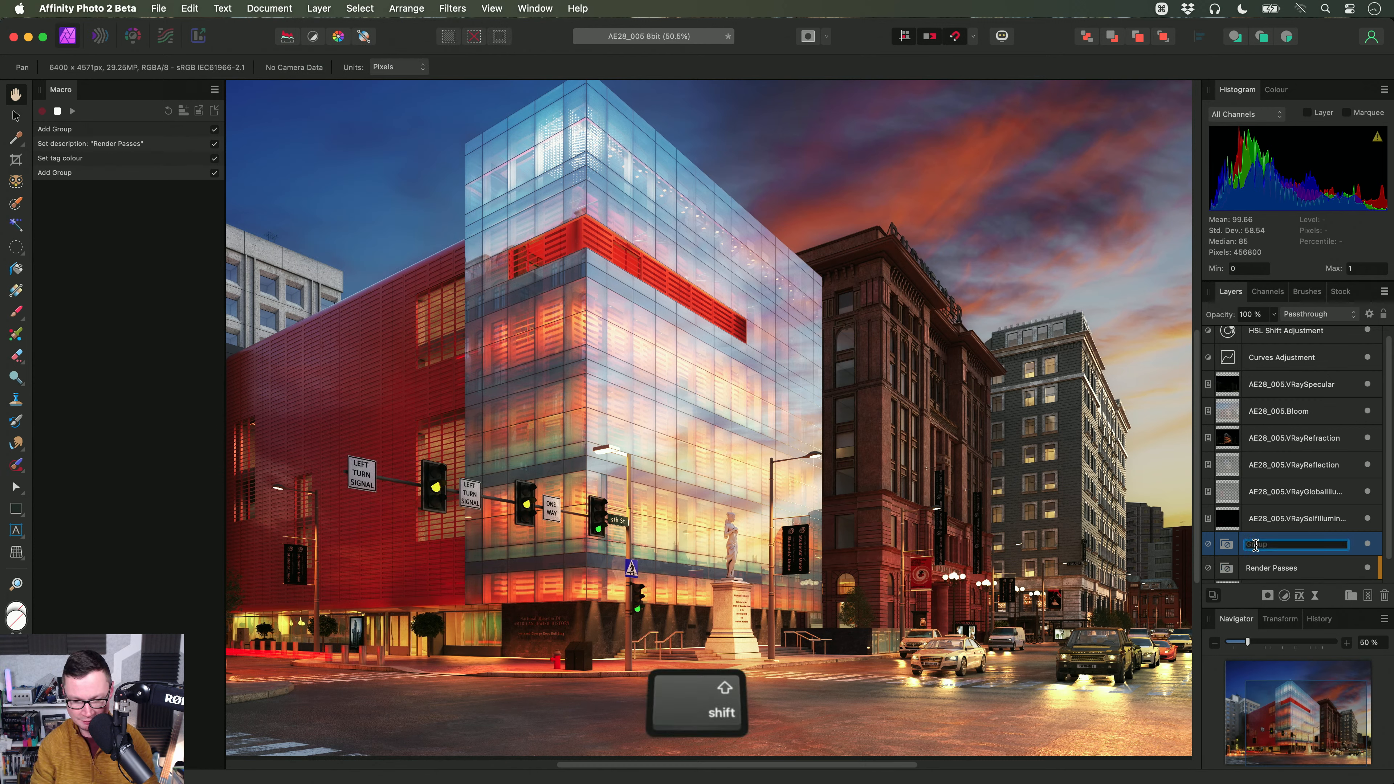
pyautogui.press('Return')
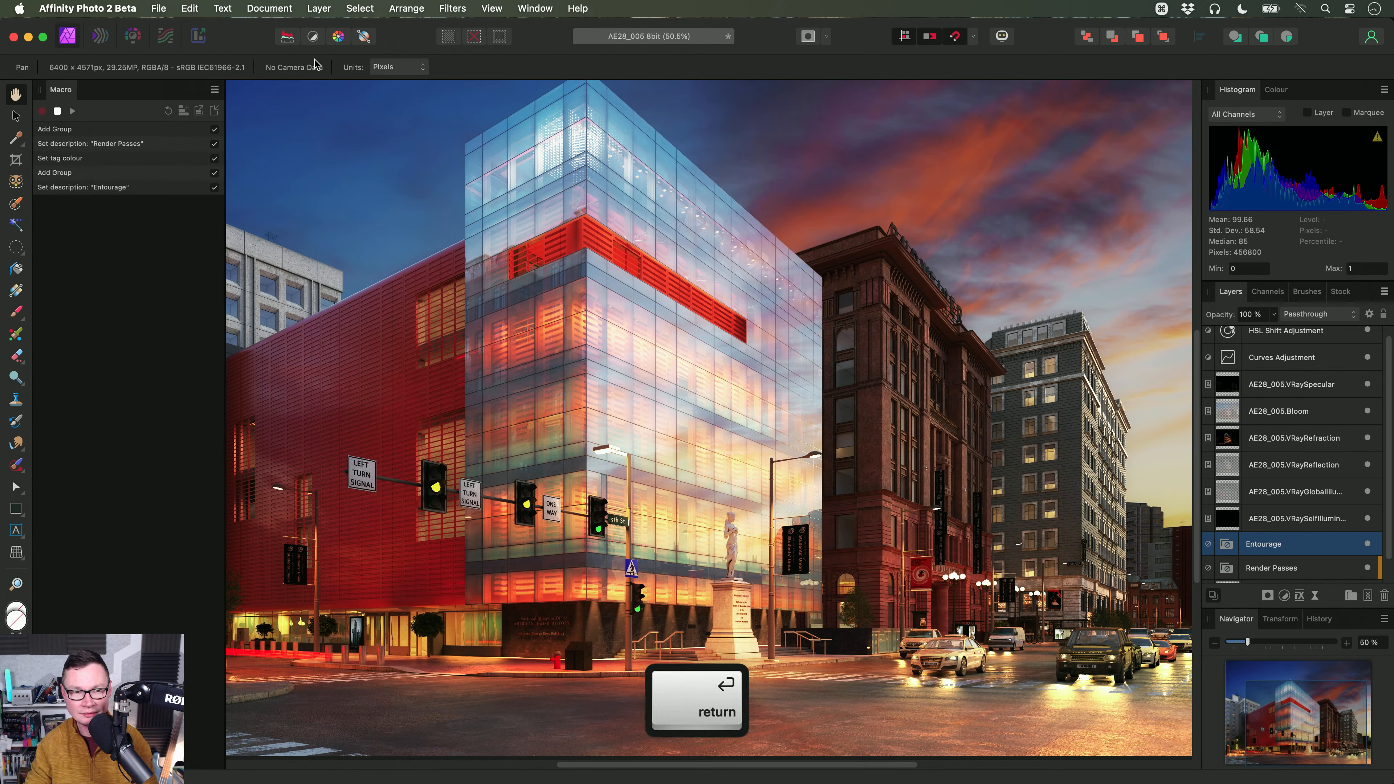
# Step: Assign the Yellow colour tag to the Entourage group
pyautogui.click(319, 9)
pyautogui.moveTo(480, 768)
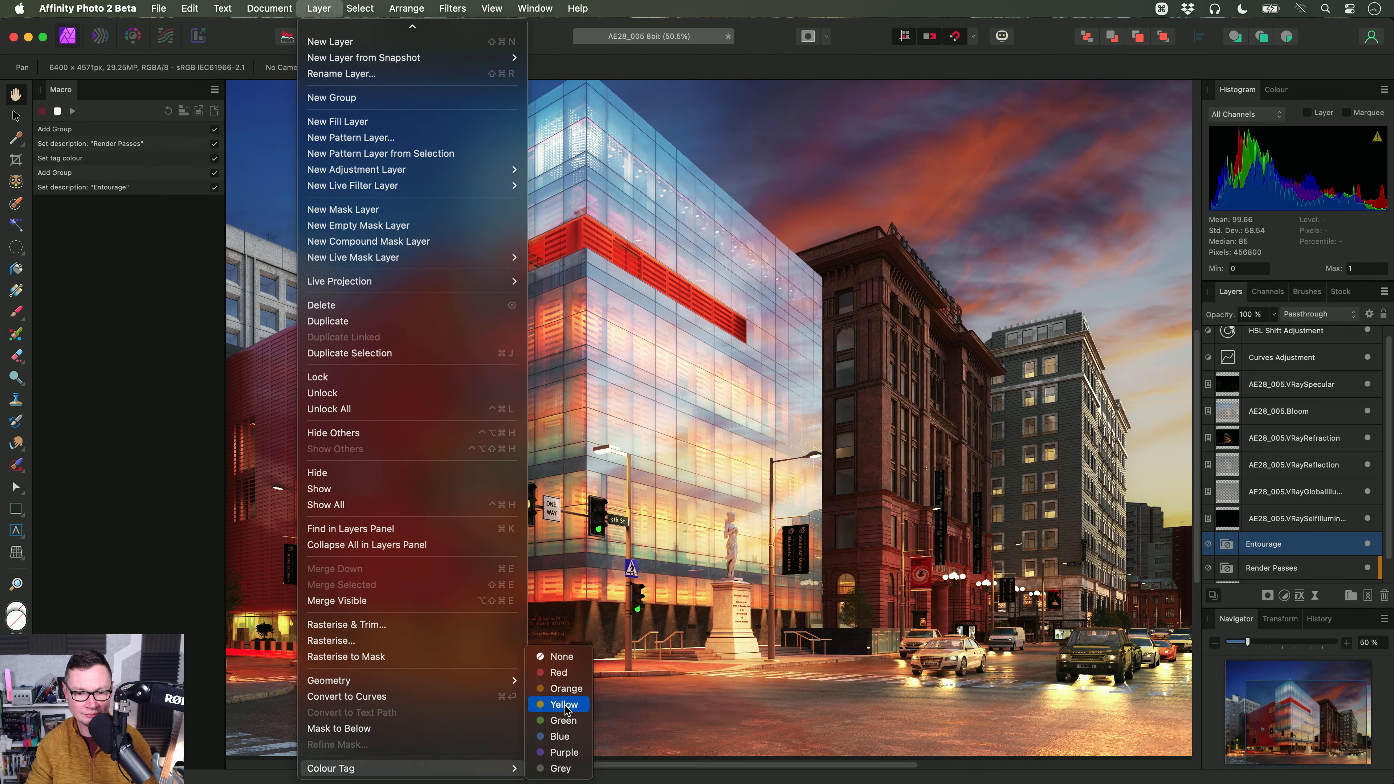
pyautogui.click(565, 705)
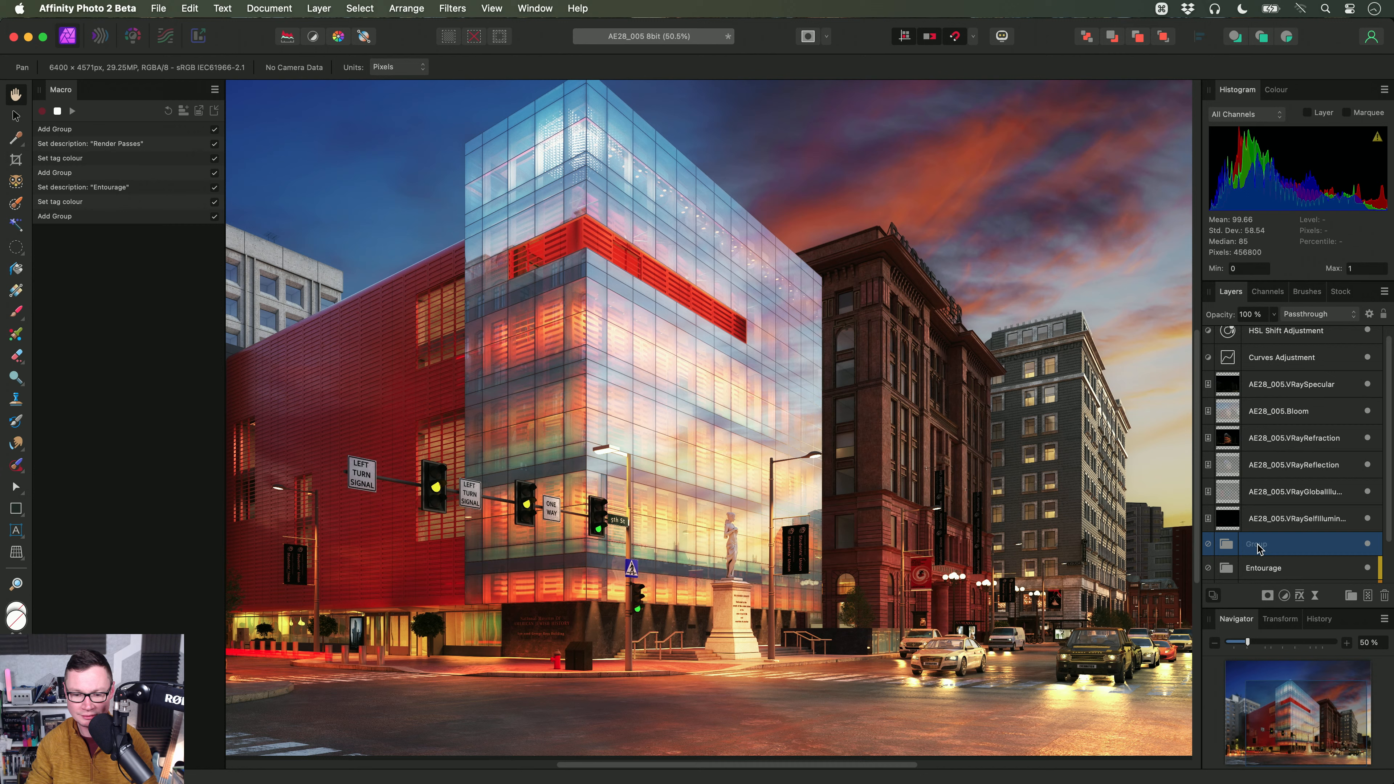
# Step: Add a third group above Entourage and name it Global Adjustments
pyautogui.doubleClick(1262, 546)
pyautogui.write('G')
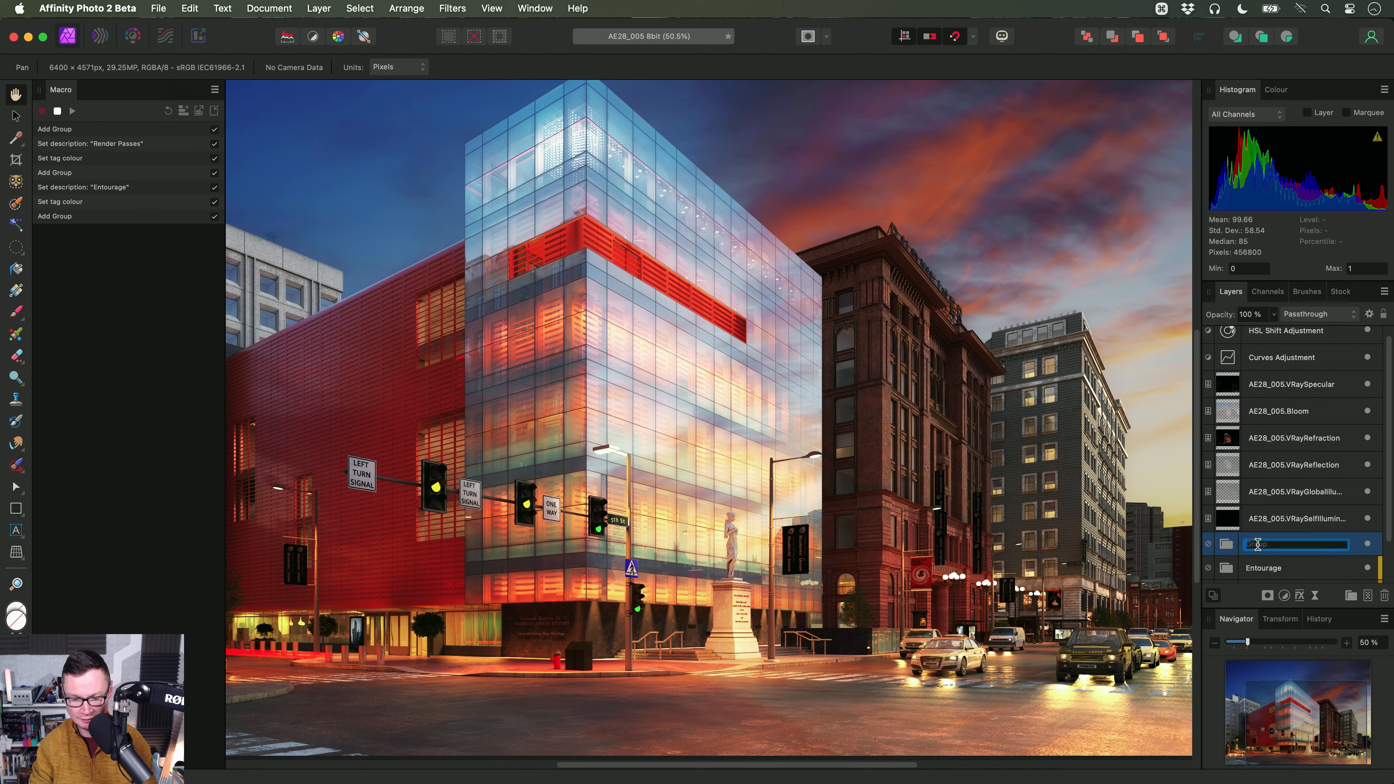
pyautogui.write('lobal Adjustments')
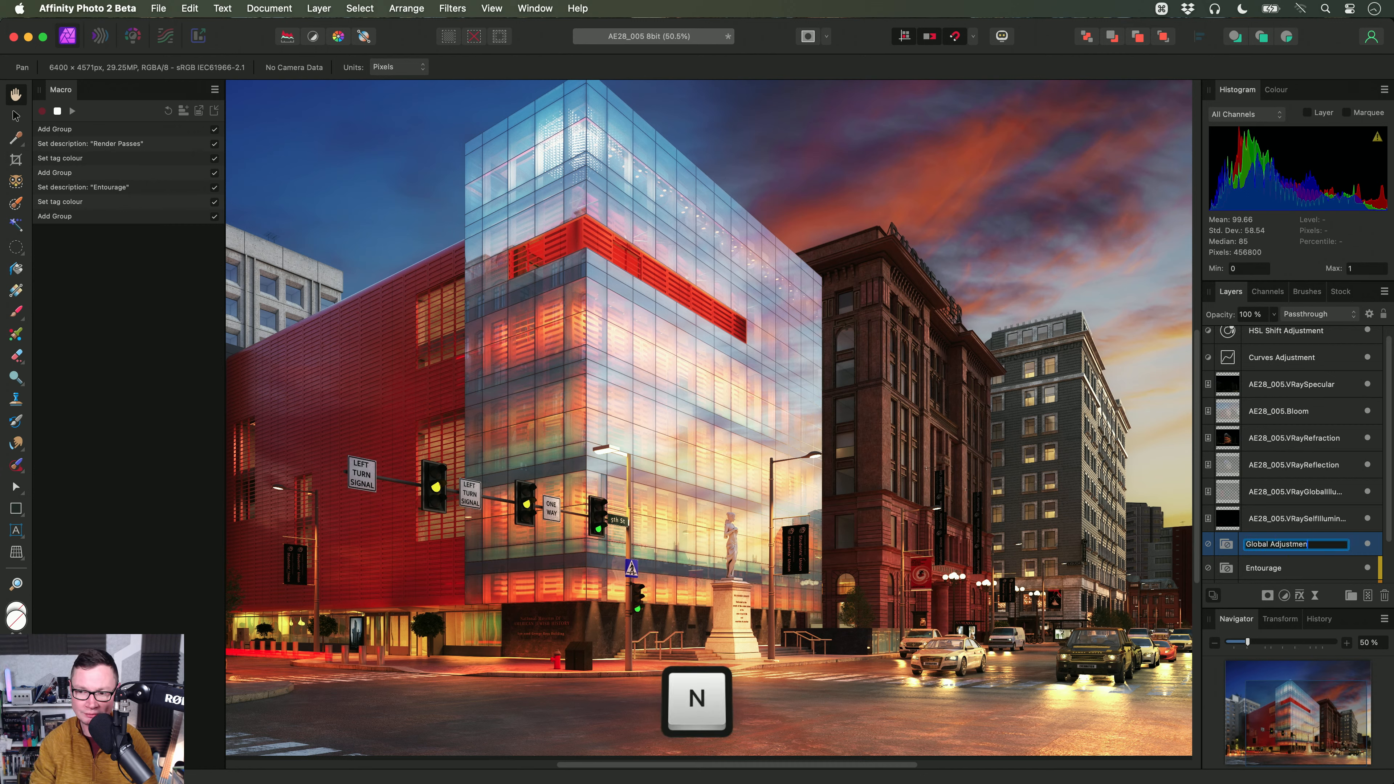
pyautogui.press('Return')
# Step: Assign the Green colour tag to the Global Adjustments group and stop recording the macro
pyautogui.click(319, 8)
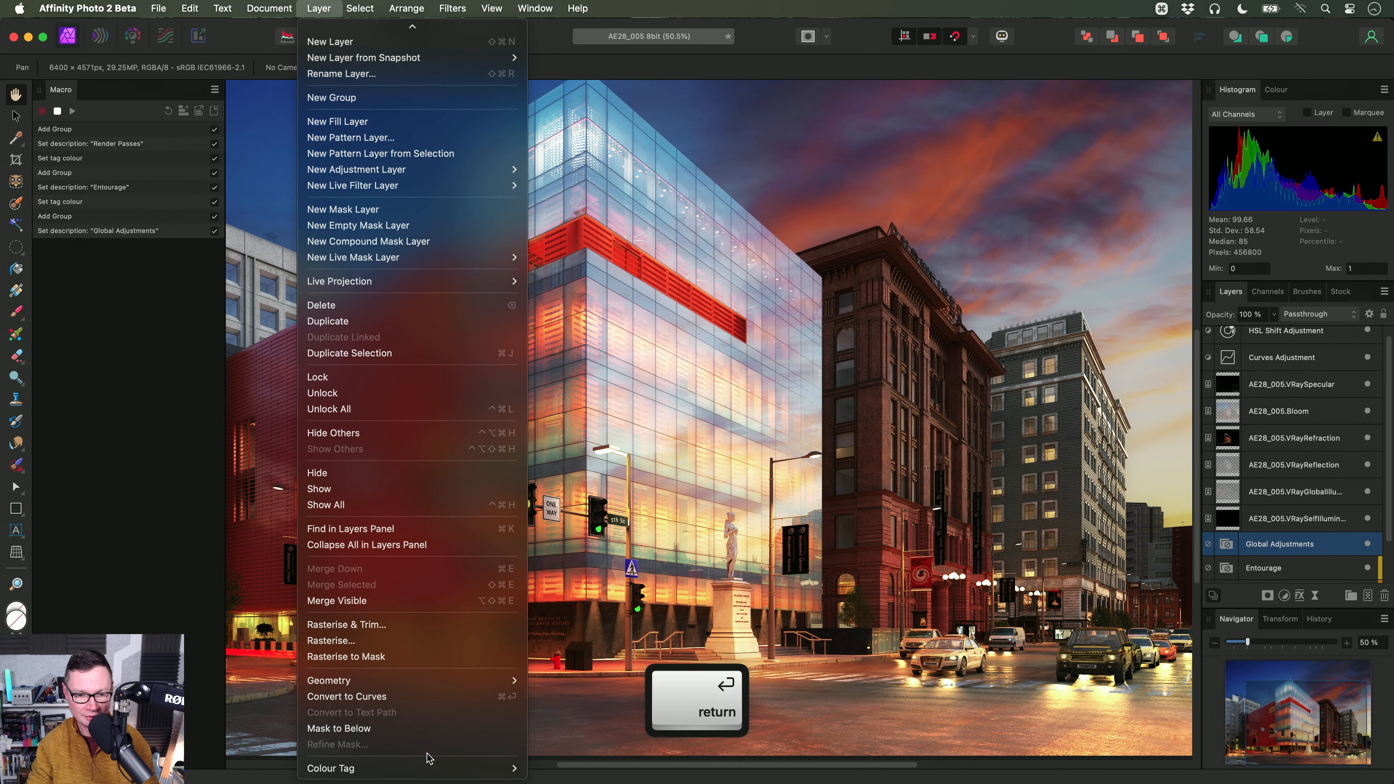
pyautogui.moveTo(439, 769)
pyautogui.click(561, 721)
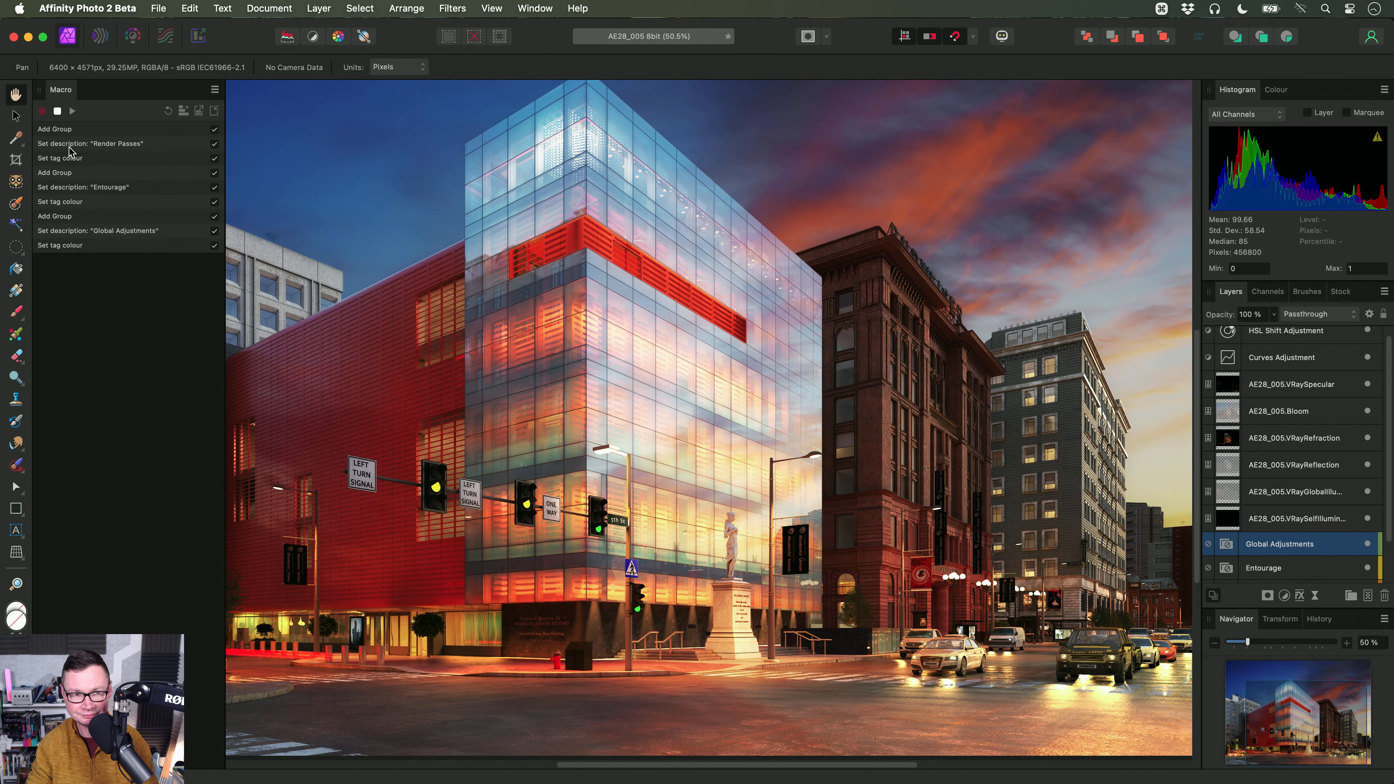
pyautogui.click(59, 112)
# Step: Delete the Global Adjustments, Entourage and Render Passes groups together from the layer stack
pyautogui.scroll(-2, 1301, 558)
pyautogui.keyDown('shift'); pyautogui.click(1307, 546); pyautogui.keyUp('shift')
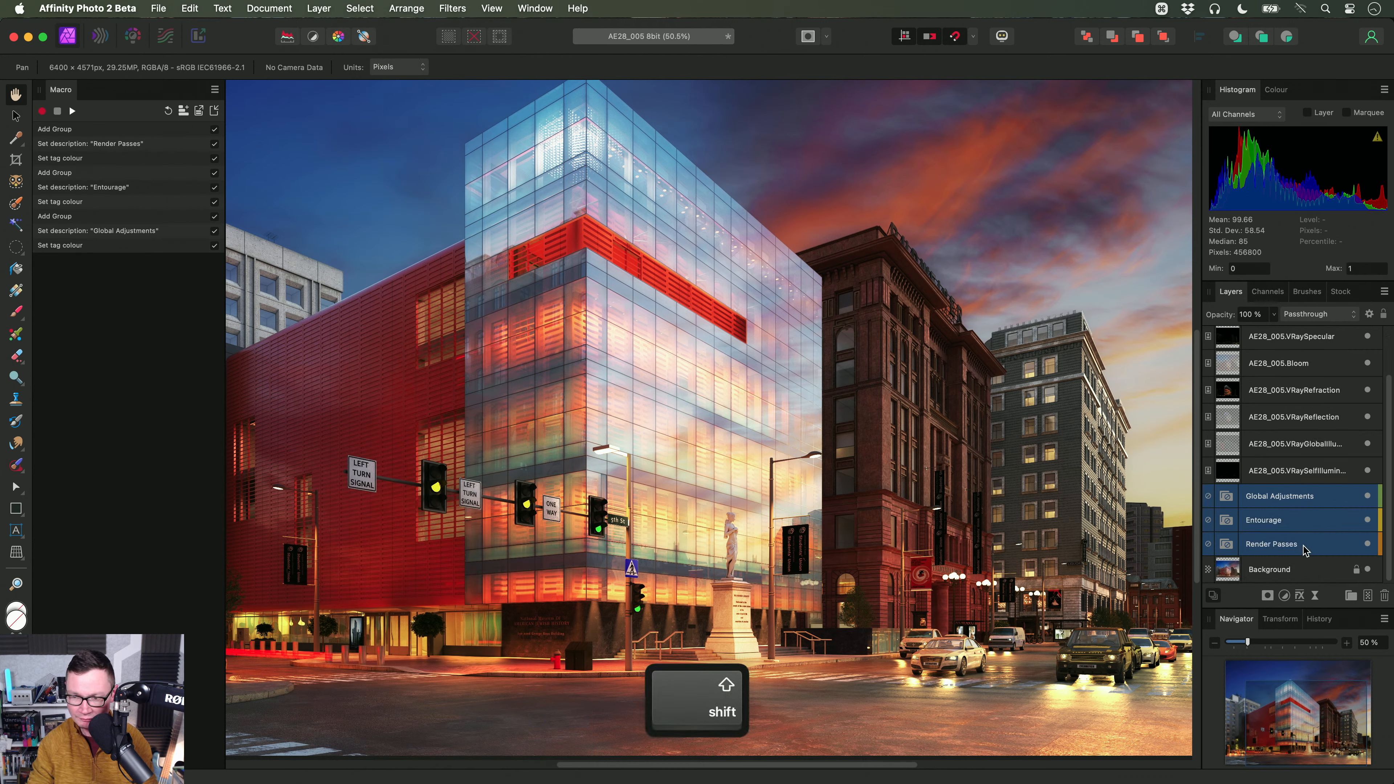
pyautogui.press('BackSpace')
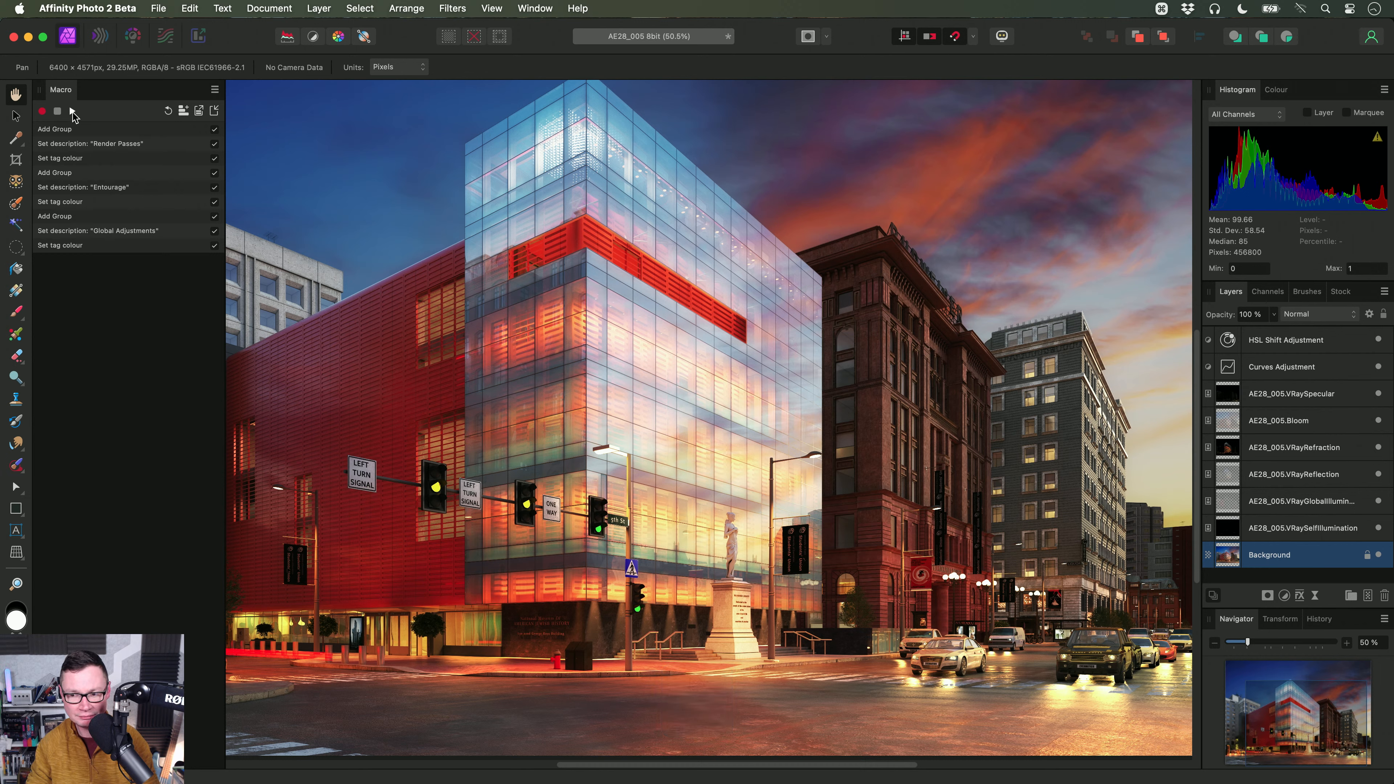
# Step: Play the recorded macro to recreate the three colour-tagged groups, and select the AE28_005 VRaySelfIllumination layer
pyautogui.click(79, 115)
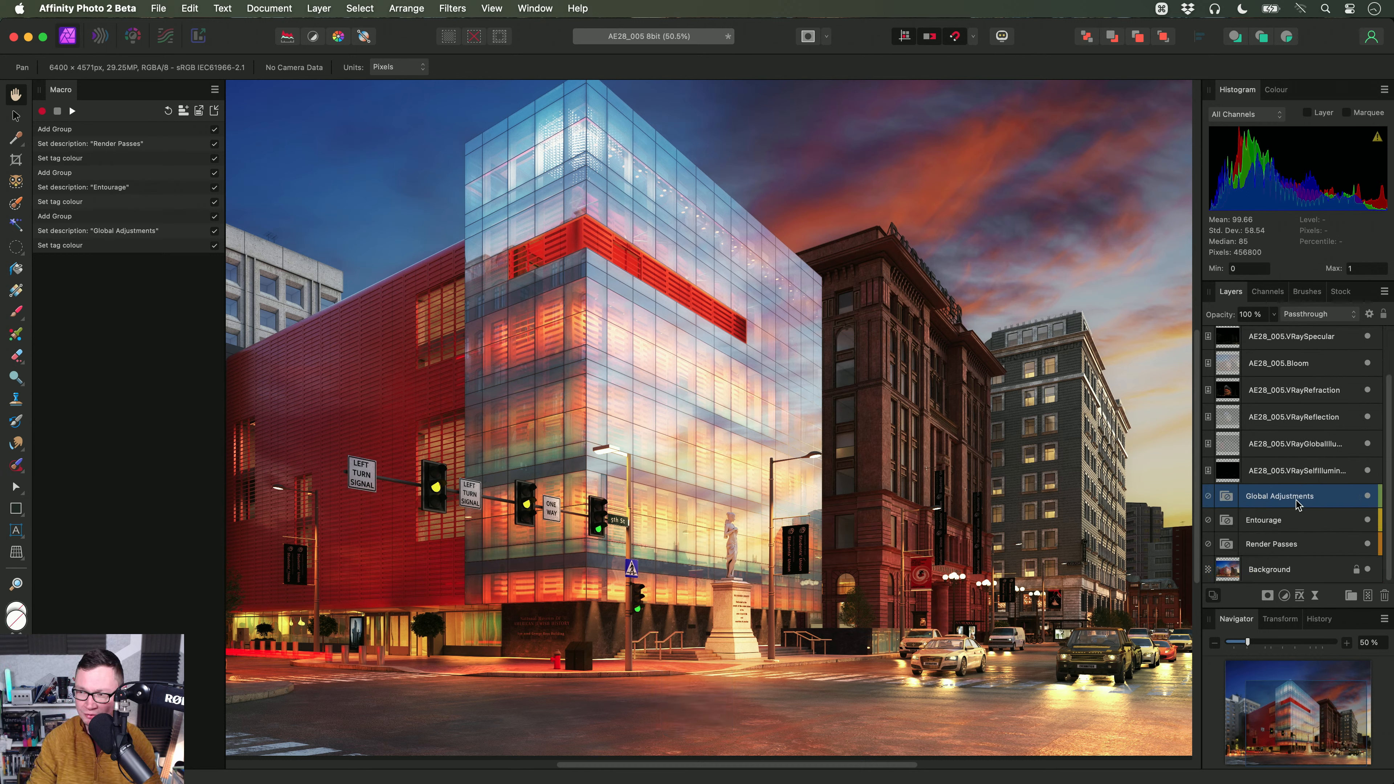
pyautogui.click(1298, 472)
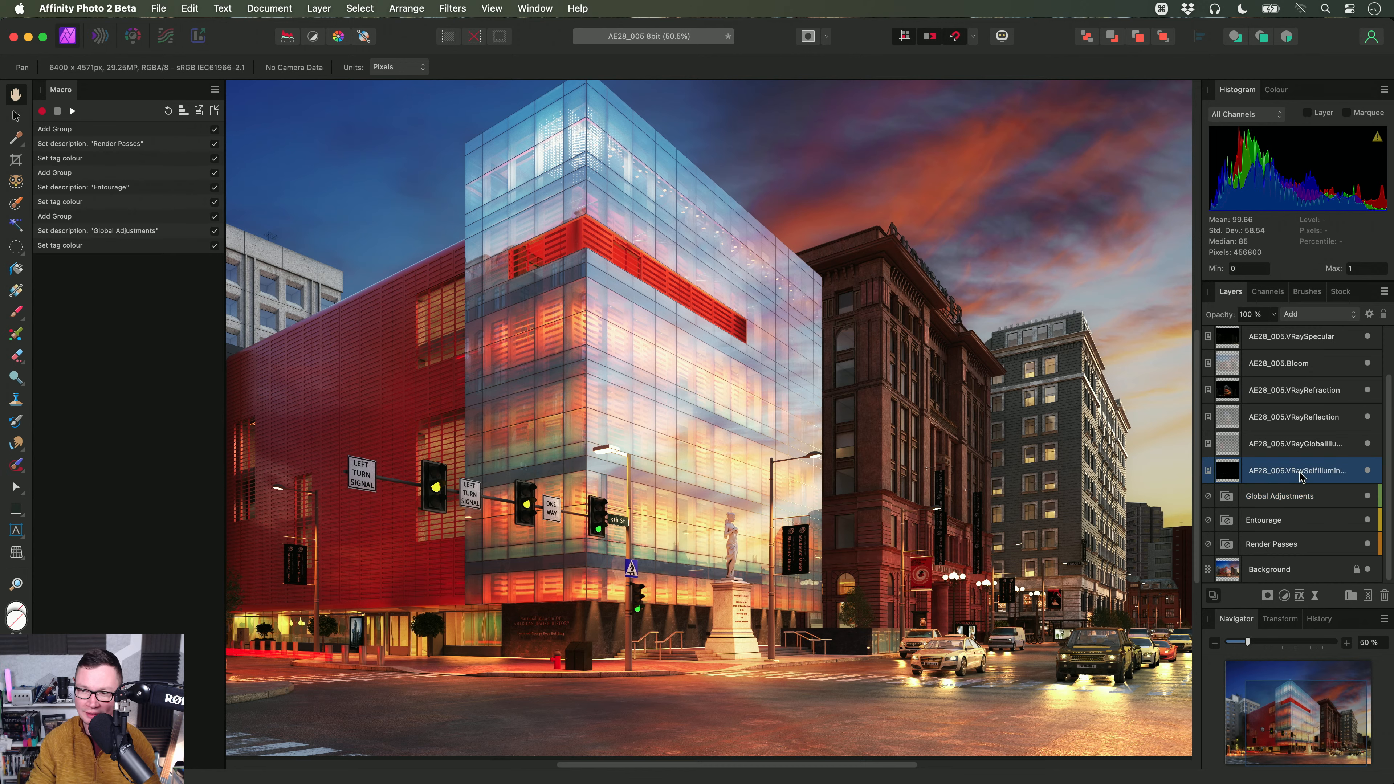
# Step: Select all the render pass layers down to AE28_005 VRaySelfIllumination and move them into the Render Passes group
pyautogui.scroll(2, 1295, 439)
pyautogui.keyDown('shift'); pyautogui.click(1294, 397); pyautogui.keyUp('shift')
pyautogui.scroll(-2, 1299, 475)
pyautogui.moveTo(1289, 470); pyautogui.dragTo(1277, 546)
# Step: Move the two remaining layers at the top of the stack into the Global Adjustments group and select that group
pyautogui.click(1281, 343)
pyautogui.keyDown('shift'); pyautogui.click(1281, 367); pyautogui.keyUp('shift')
pyautogui.moveTo(1281, 367); pyautogui.dragTo(1283, 394)
pyautogui.click(1297, 343)
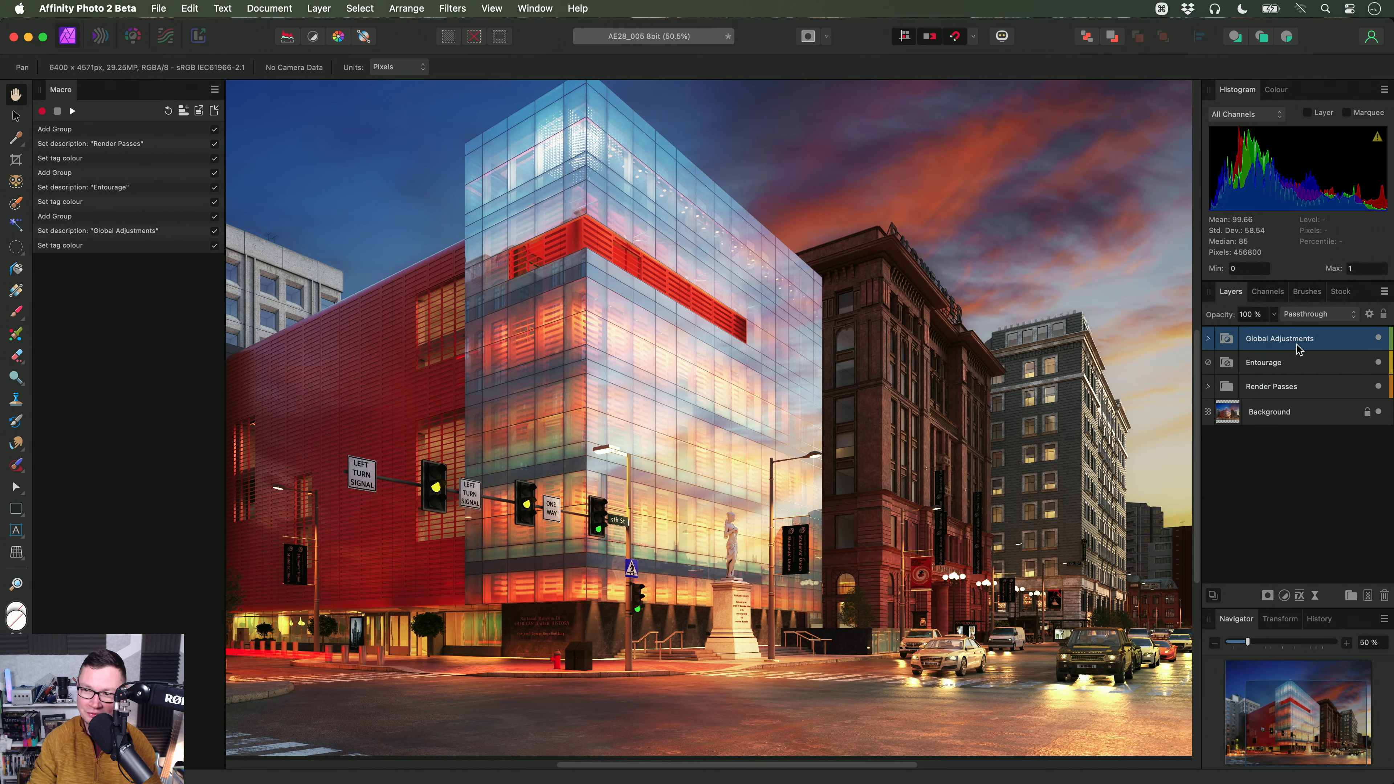
# Step: Hide the Macro panel and fit the whole image in the view
pyautogui.scroll(-2, 734, 485)
pyautogui.moveTo(733, 485); pyautogui.dragTo(764, 490)
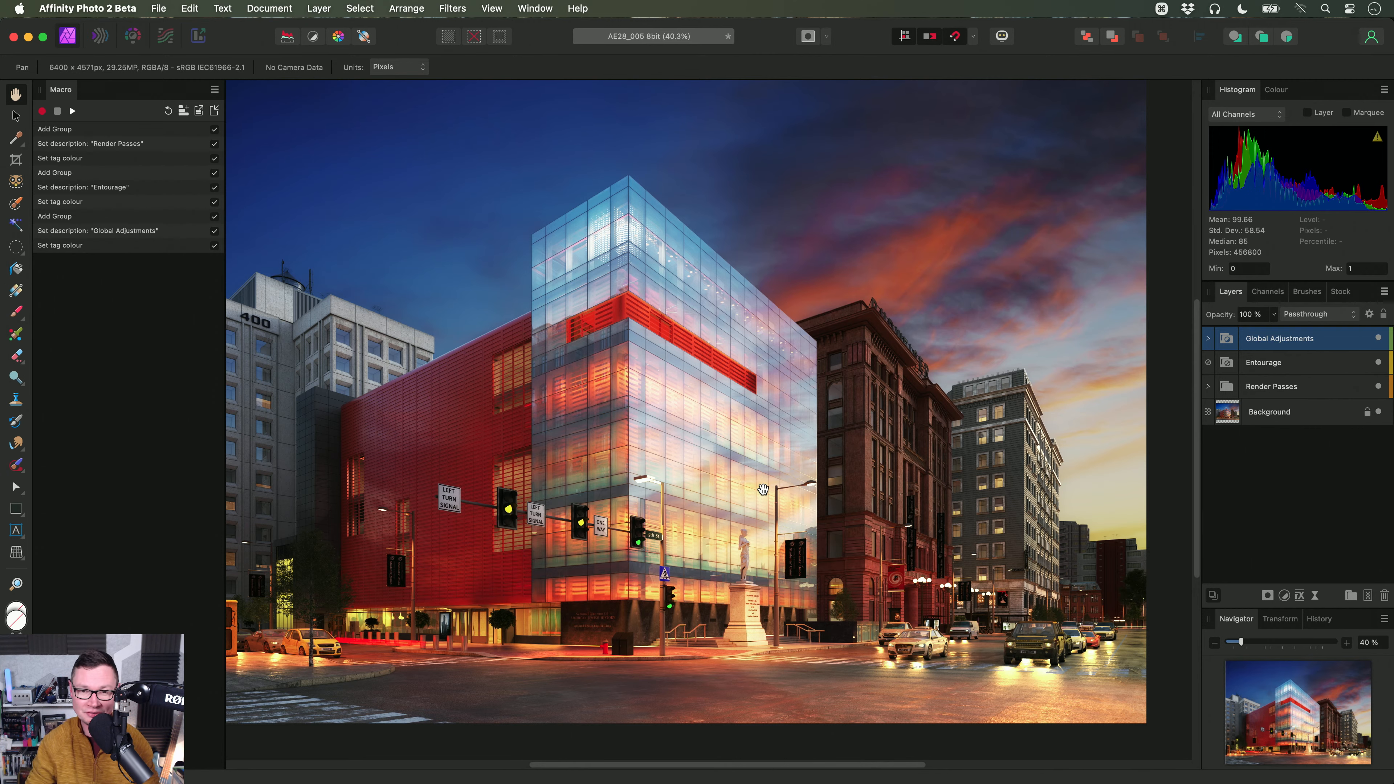
pyautogui.scroll(-1, 782, 401)
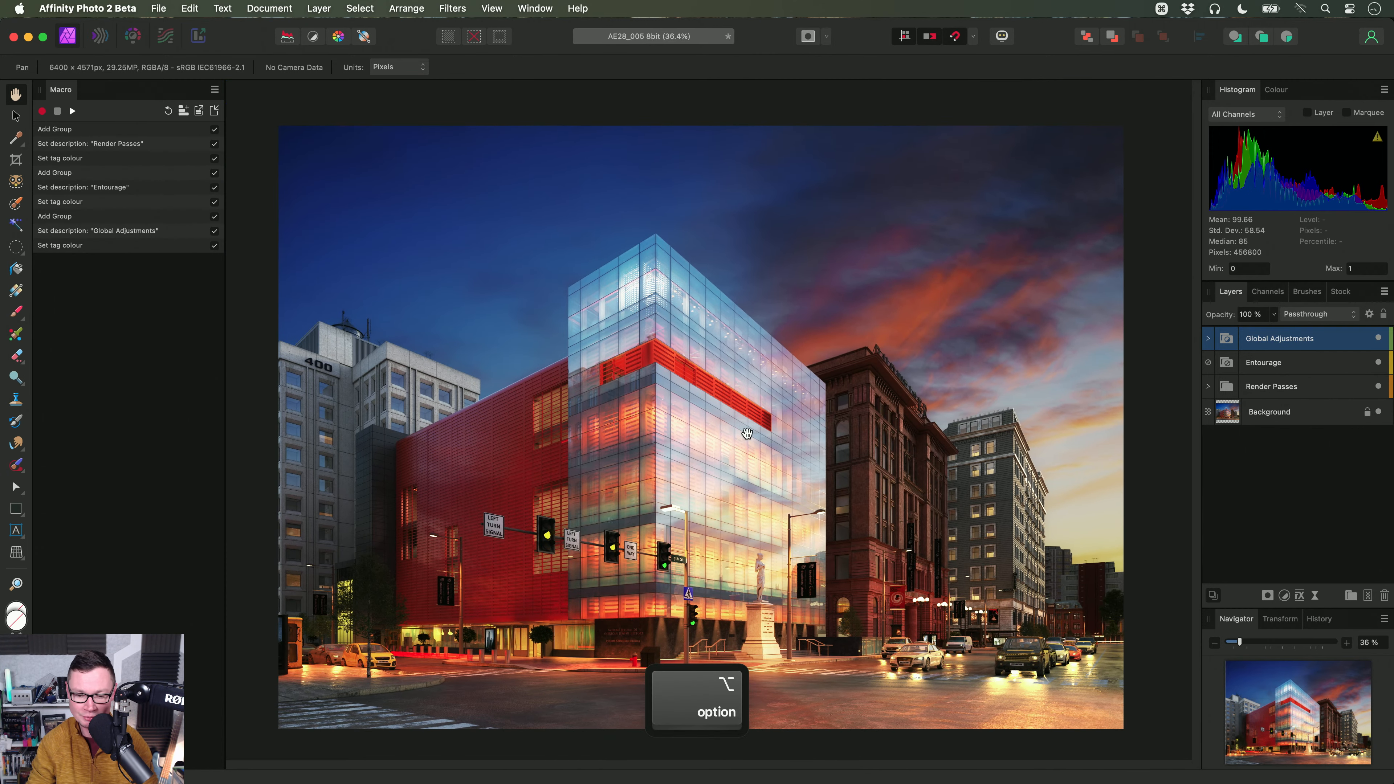
pyautogui.click(536, 9)
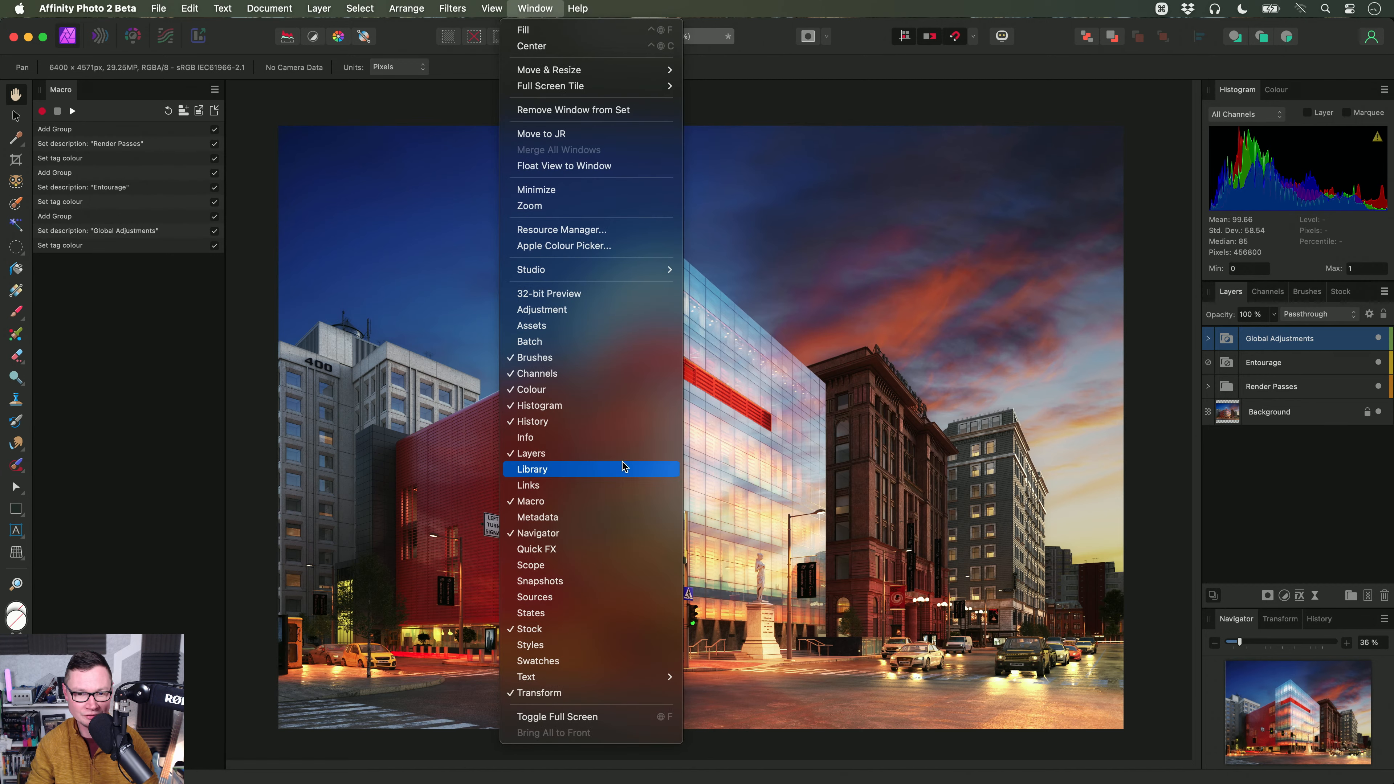
pyautogui.click(597, 507)
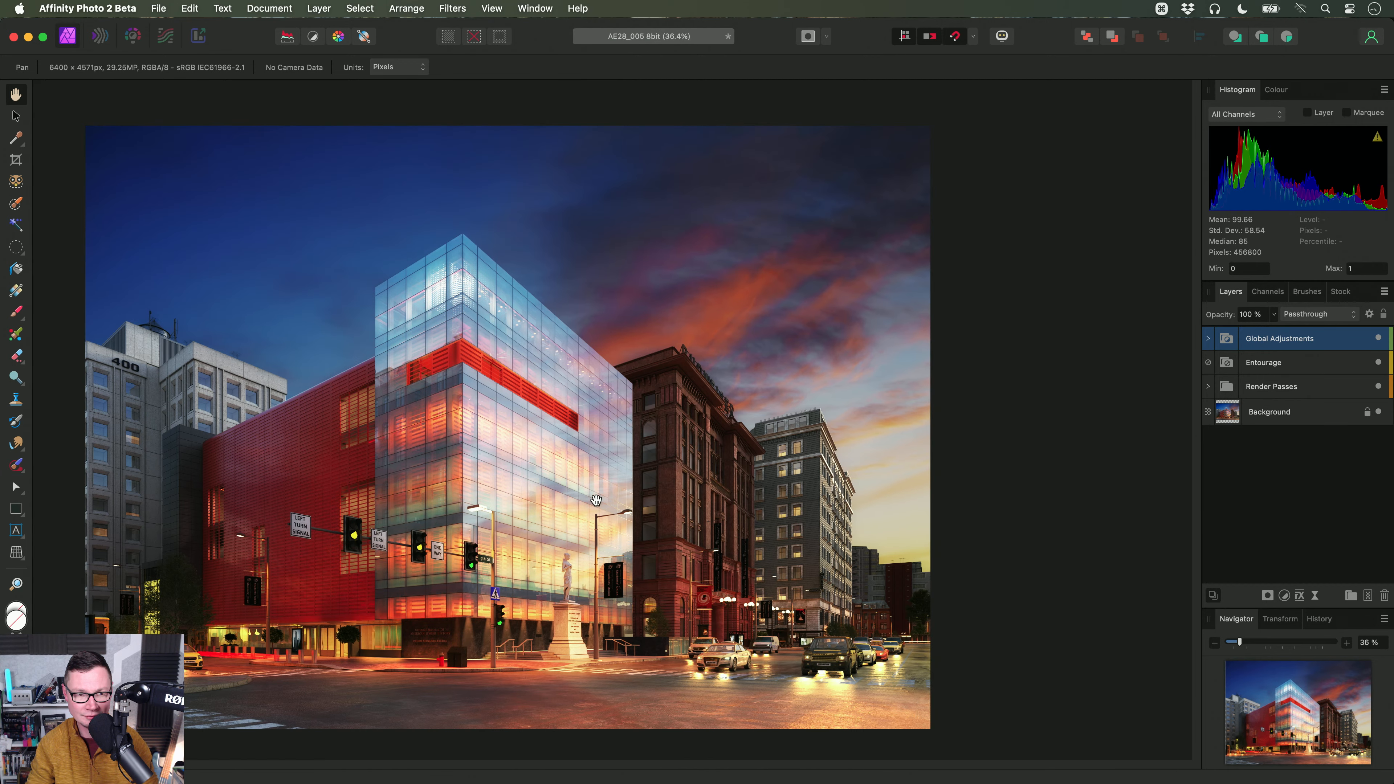
pyautogui.press('super+0')
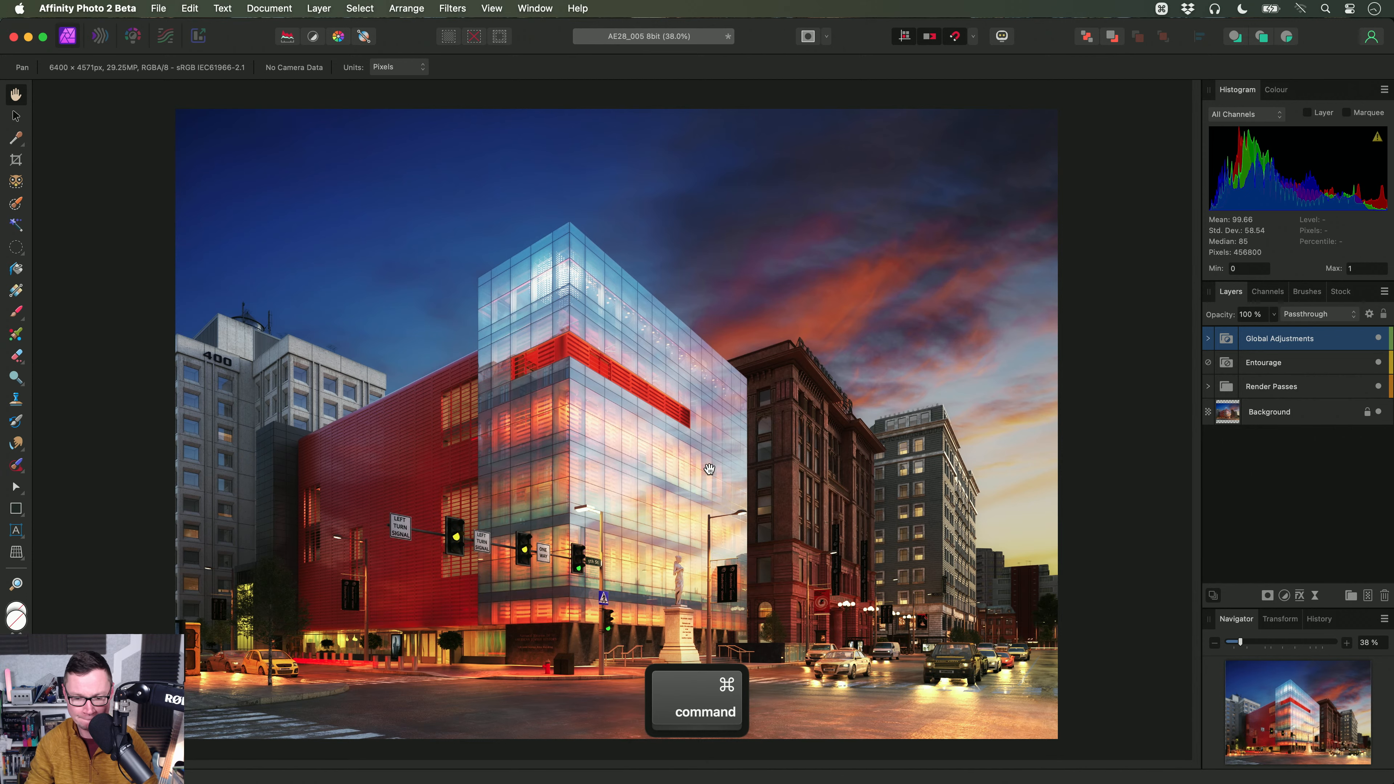
# Step: Close the AE28_005 document without saving, then switch to Finder and select the PDF in the 13. PDF DPI folder
pyautogui.press('super+w')
pyautogui.click(710, 316)
pyautogui.press('super+Tab')
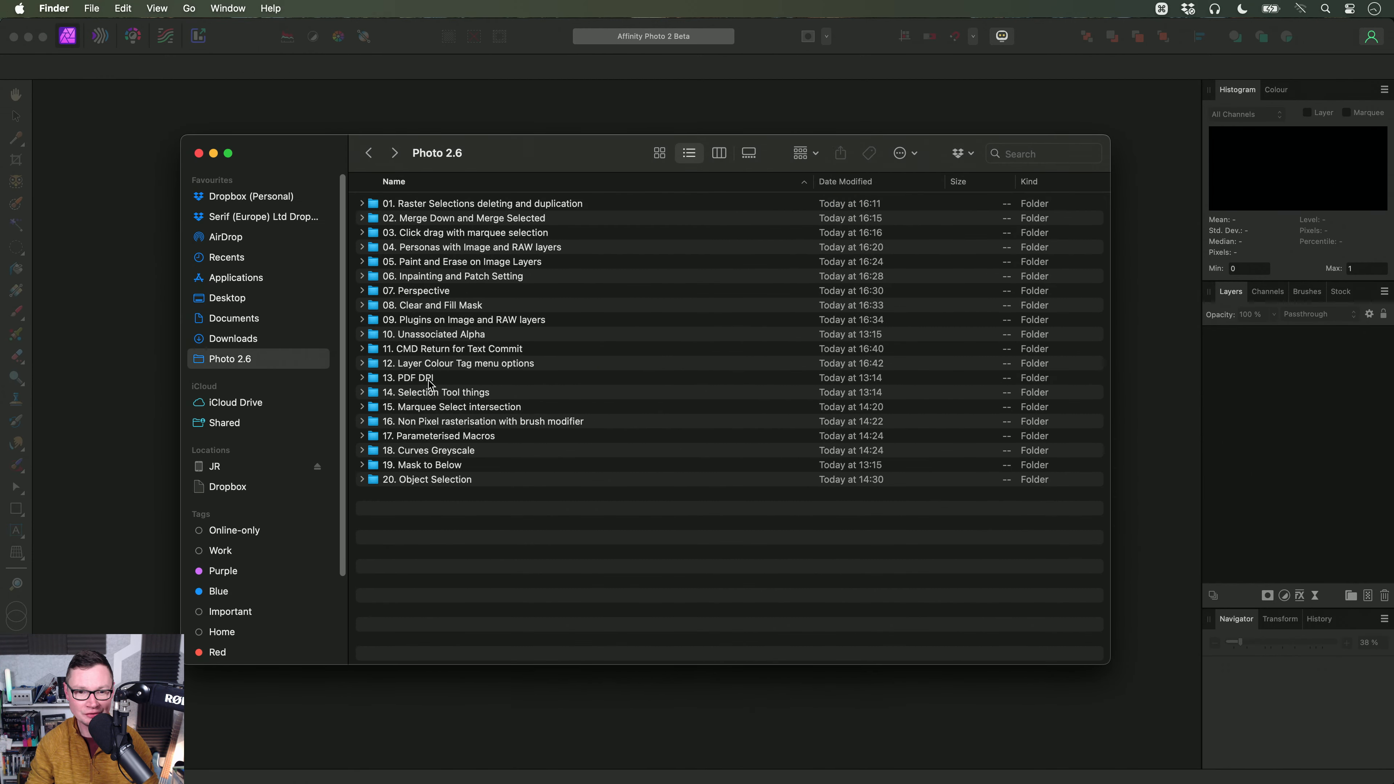
pyautogui.doubleClick(425, 380)
pyautogui.moveTo(553, 171); pyautogui.dragTo(555, 144)
pyautogui.click(478, 184)
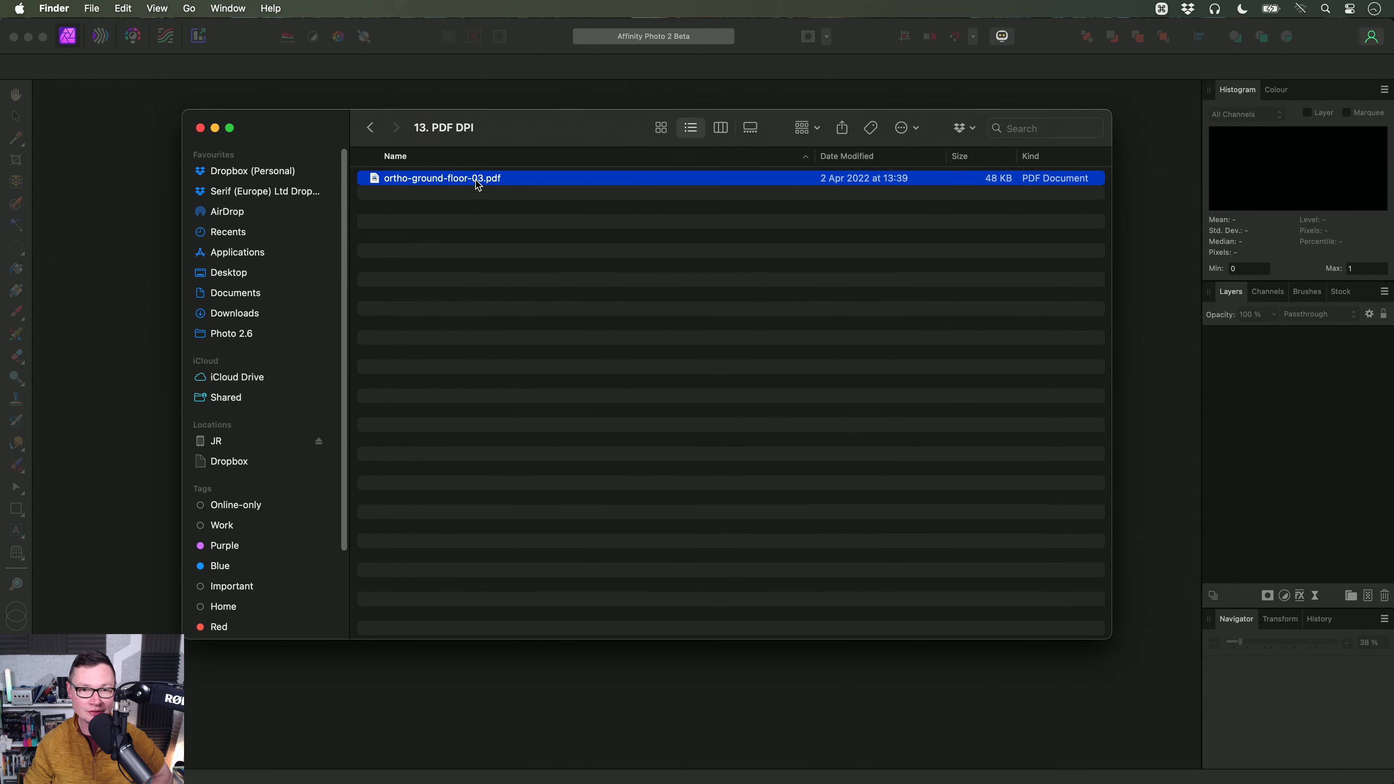
# Step: Switch to Affinity Photo 2, close the Loading Screen Mockup document without saving, and return to Finder
pyautogui.moveTo(478, 184); pyautogui.dragTo(601, 309)
pyautogui.press('super+Tab')
pyautogui.press('super+Tab')
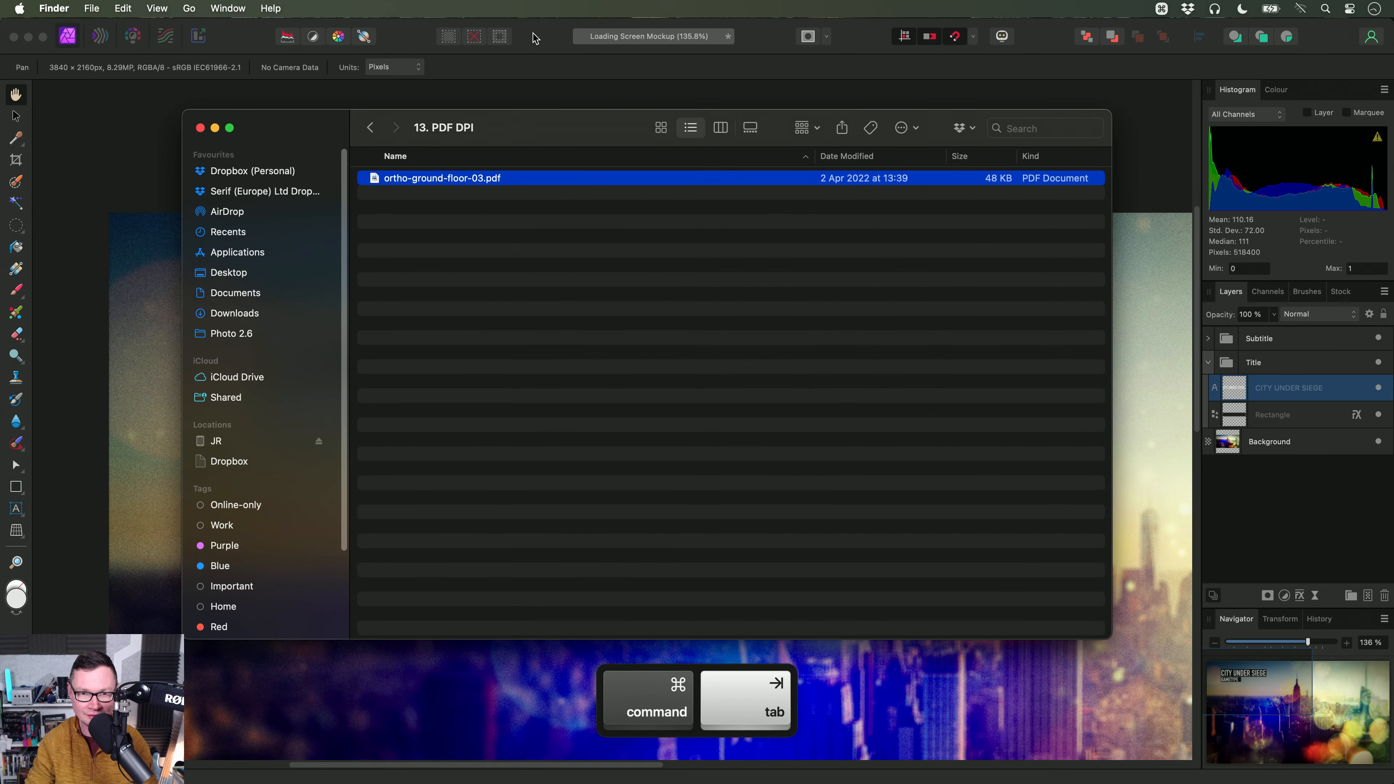
pyautogui.press('super+Tab')
pyautogui.press('super+w')
pyautogui.click(617, 312)
pyautogui.press('super+Tab')
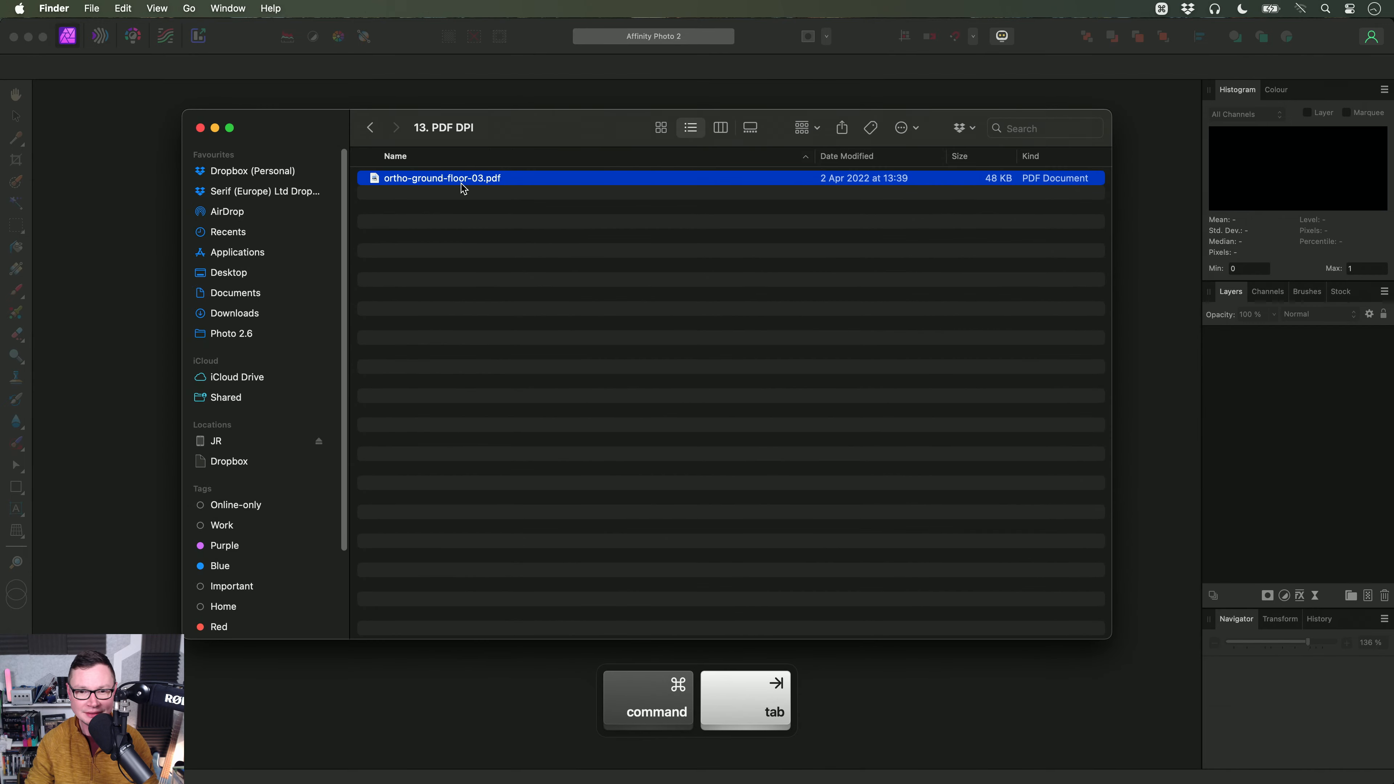
# Step: Bring ortho-ground-floor-03.pdf into Affinity Photo 2 and examine the DPI choices in its PDF Options
pyautogui.moveTo(463, 188); pyautogui.dragTo(660, 383)
pyautogui.press('super+Tab')
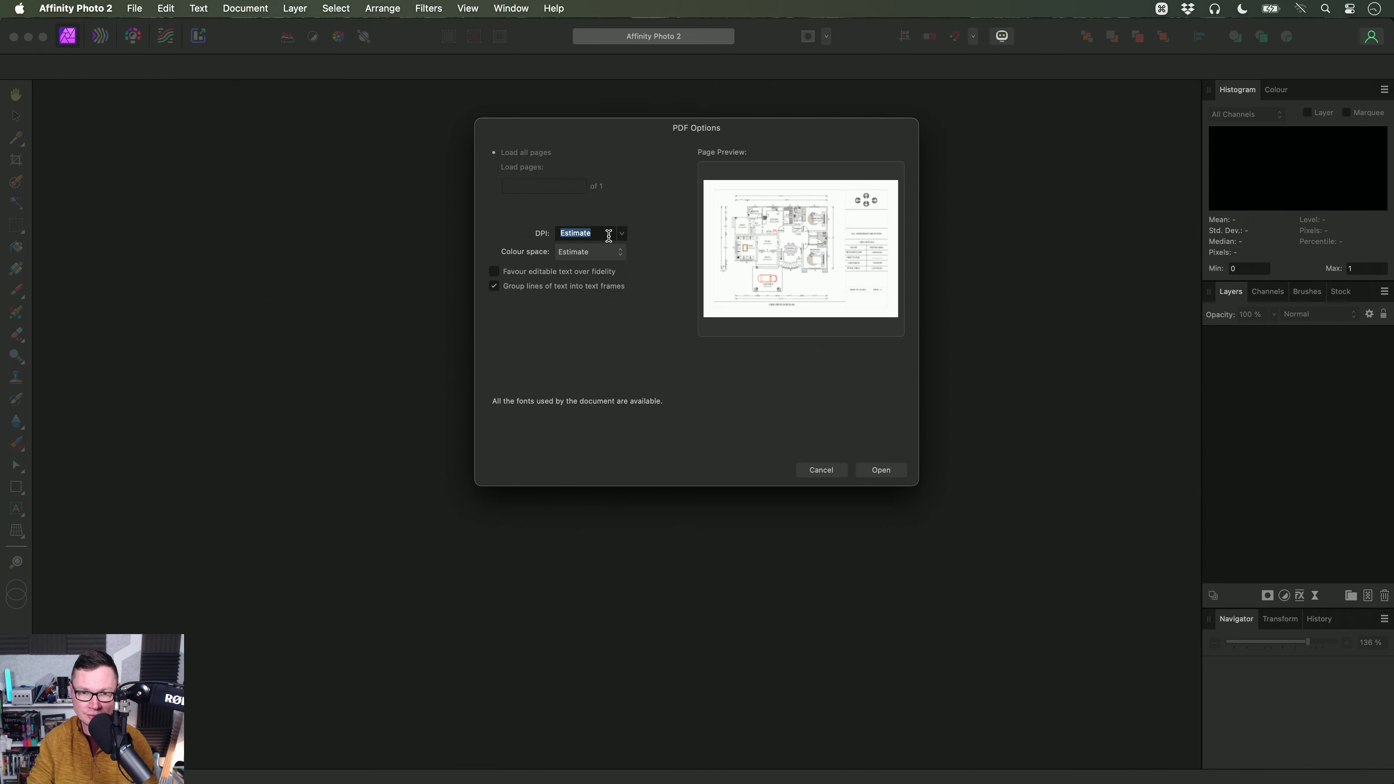
pyautogui.click(621, 234)
pyautogui.click(653, 235)
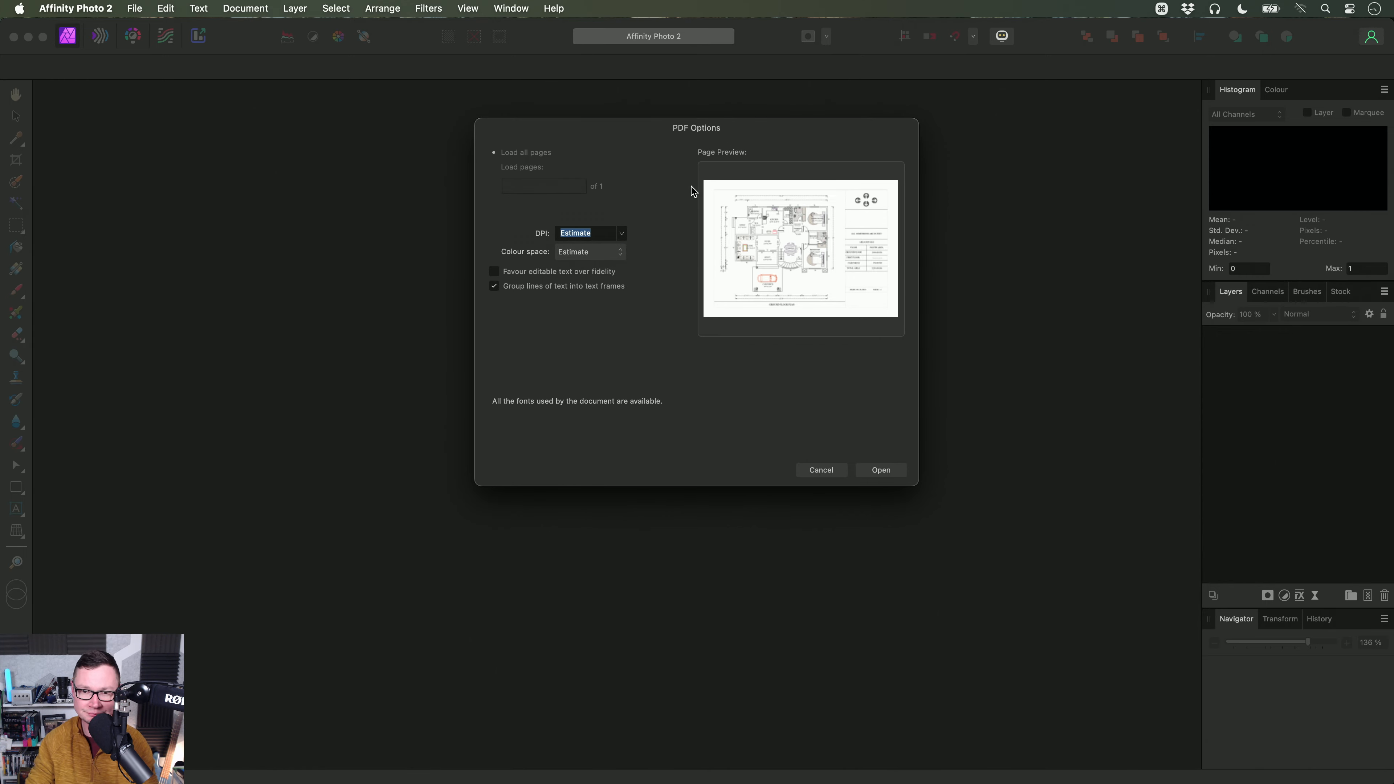
# Step: Check the Night Shift options for the displays in System Settings, and quit System Settings
pyautogui.click(75, 8)
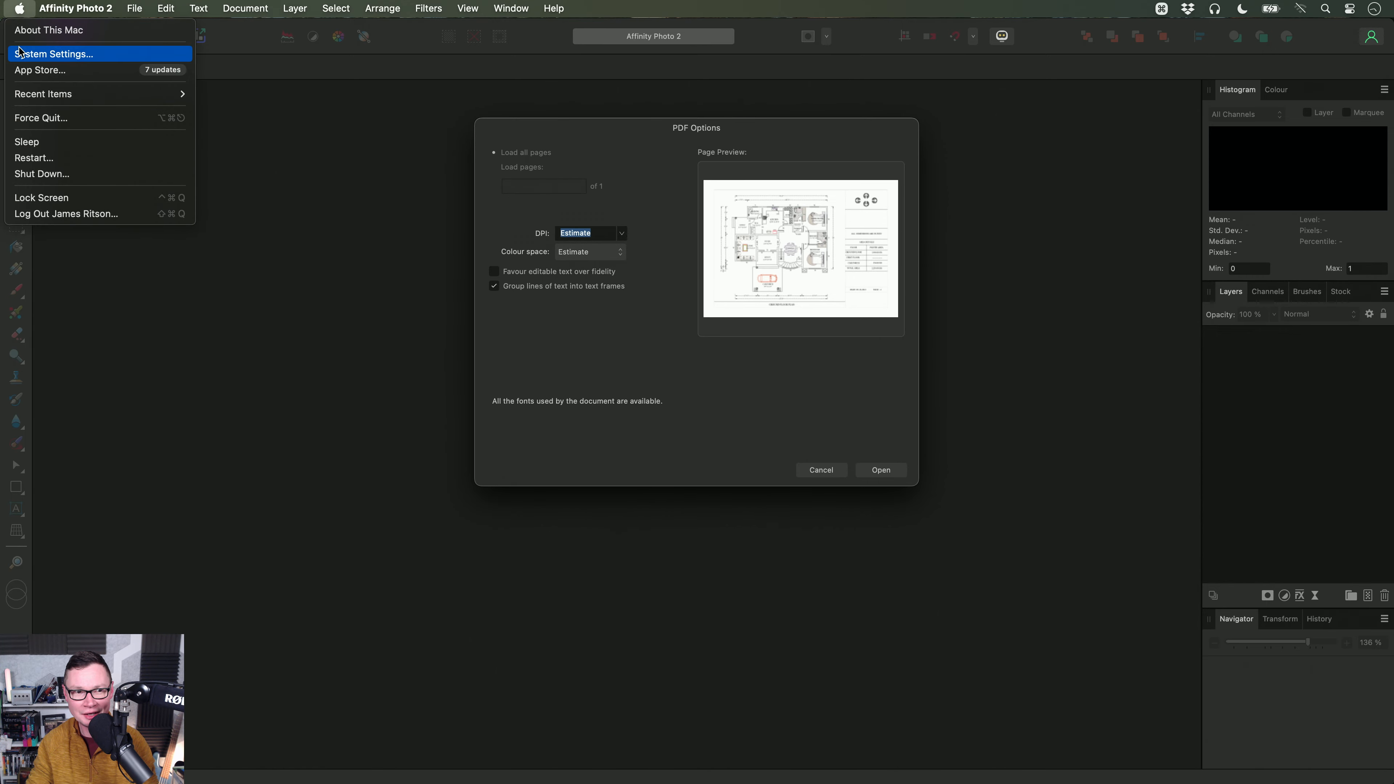
pyautogui.click(55, 52)
pyautogui.scroll(-5, 478, 384)
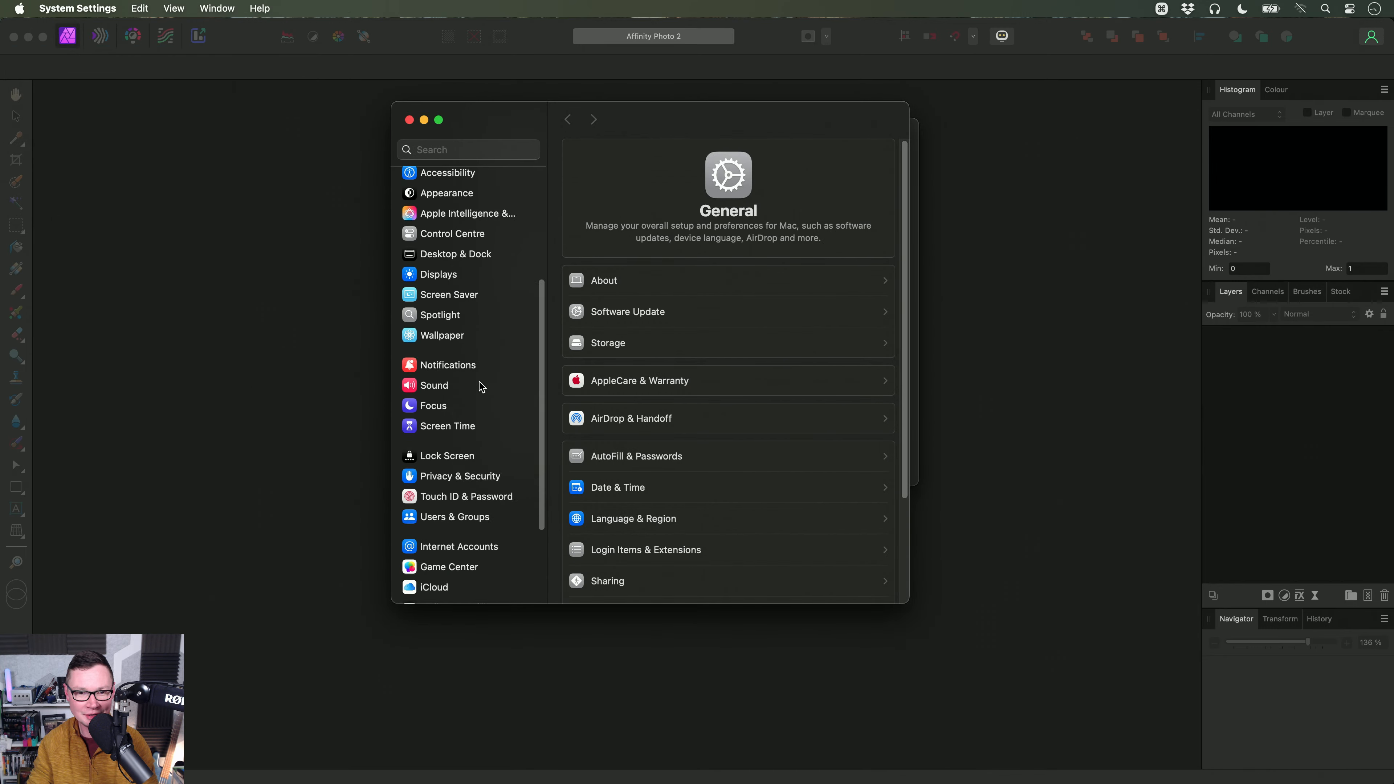
pyautogui.click(457, 277)
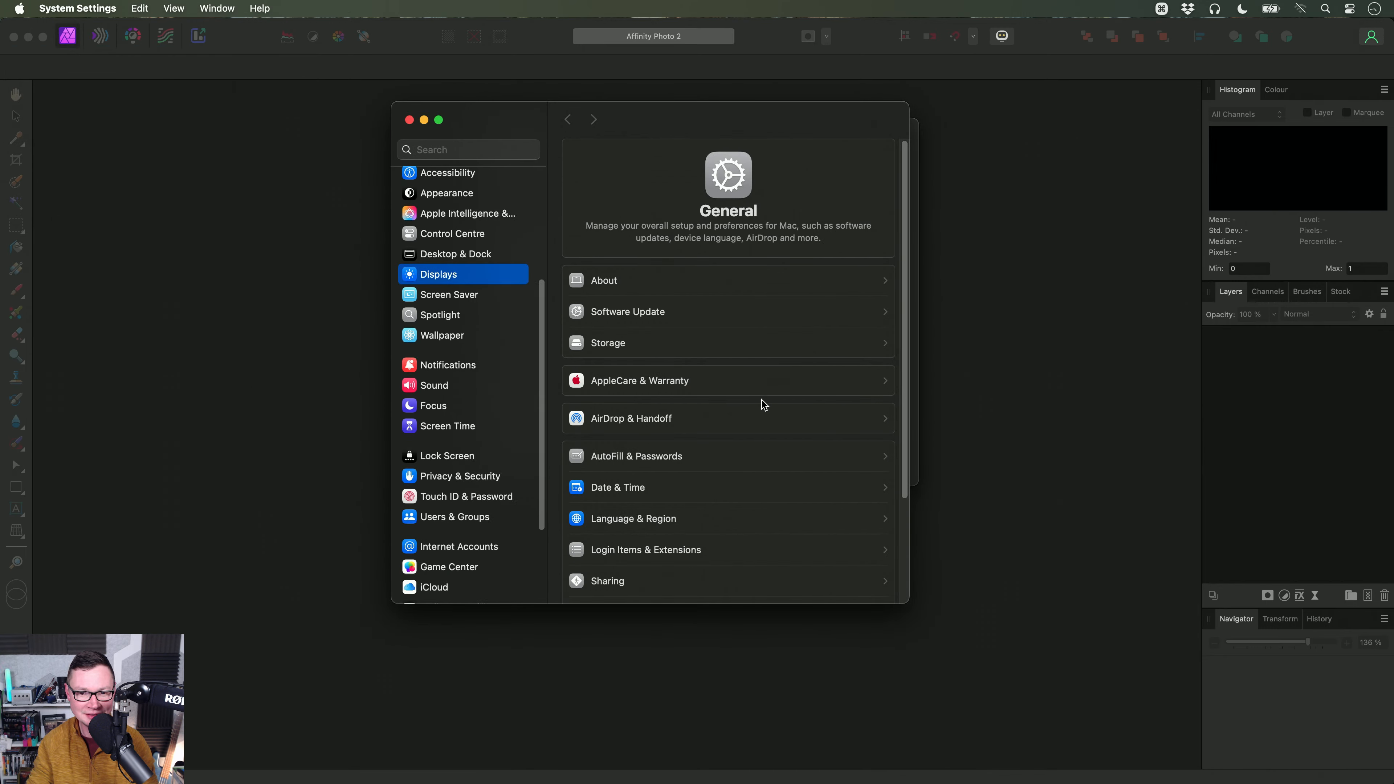
pyautogui.click(840, 572)
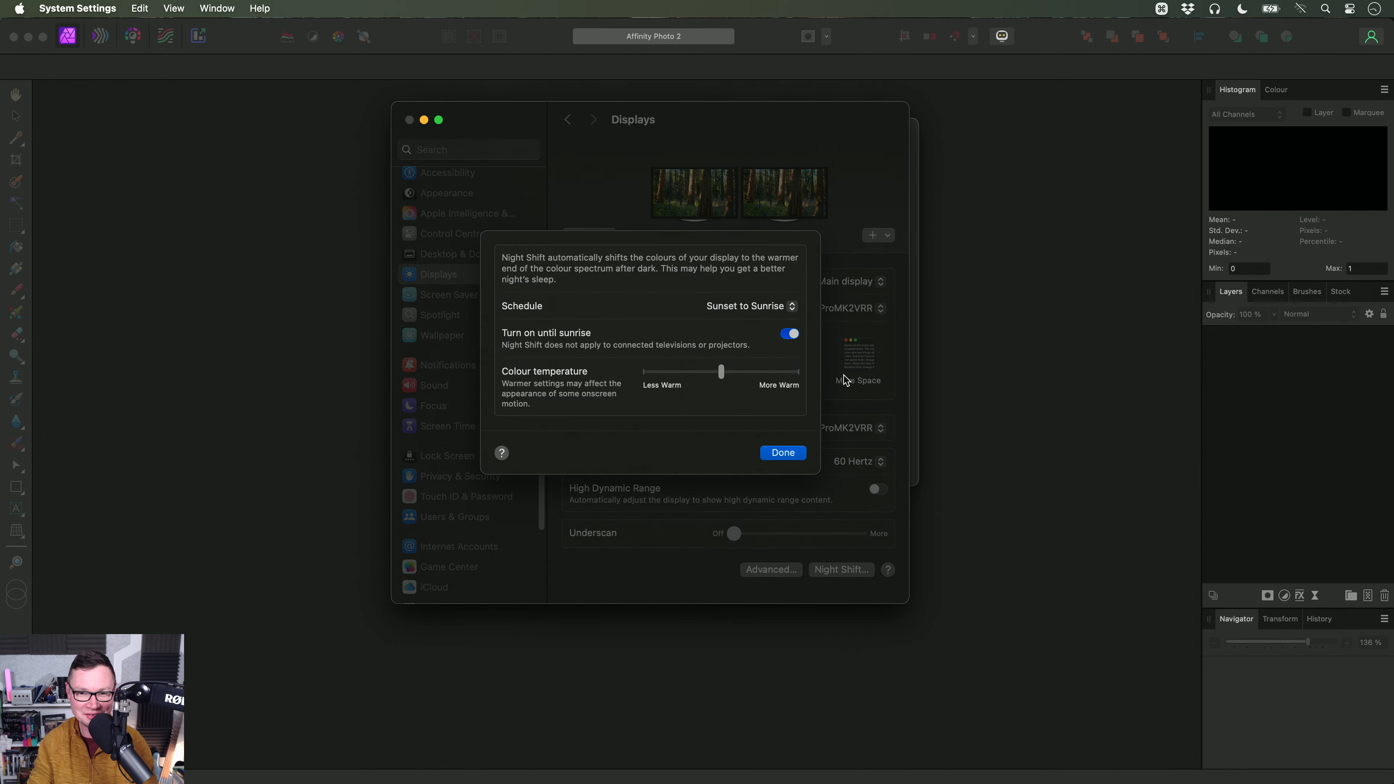
pyautogui.click(783, 454)
pyautogui.click(811, 208)
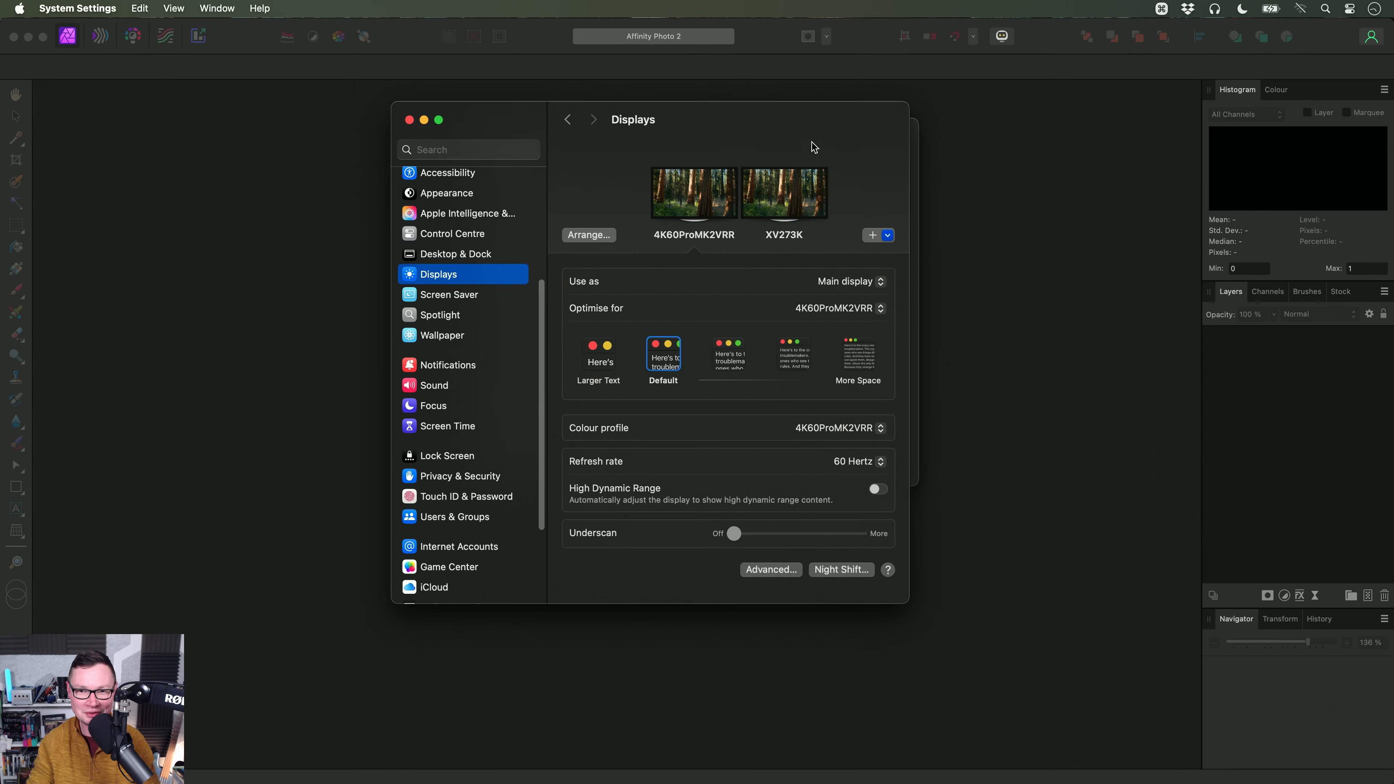
pyautogui.press('super+q')
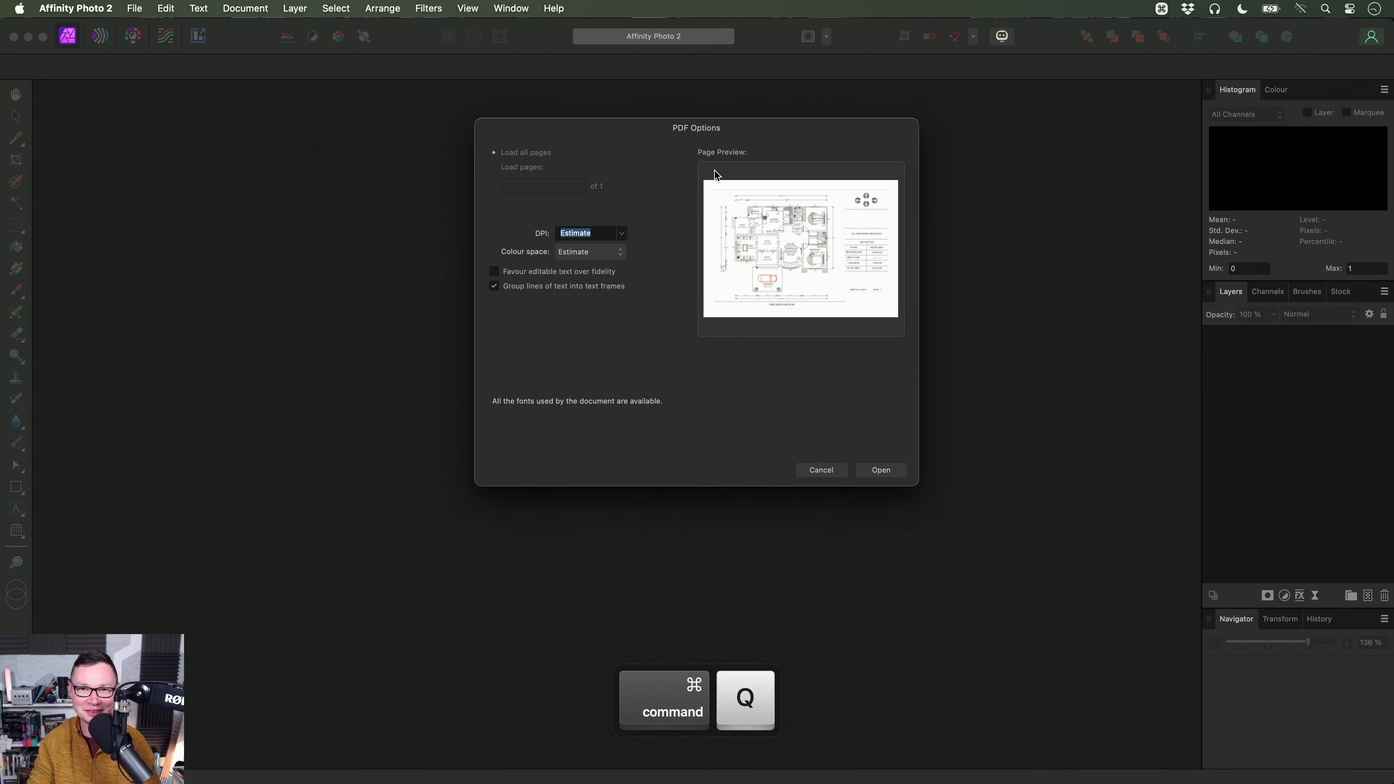
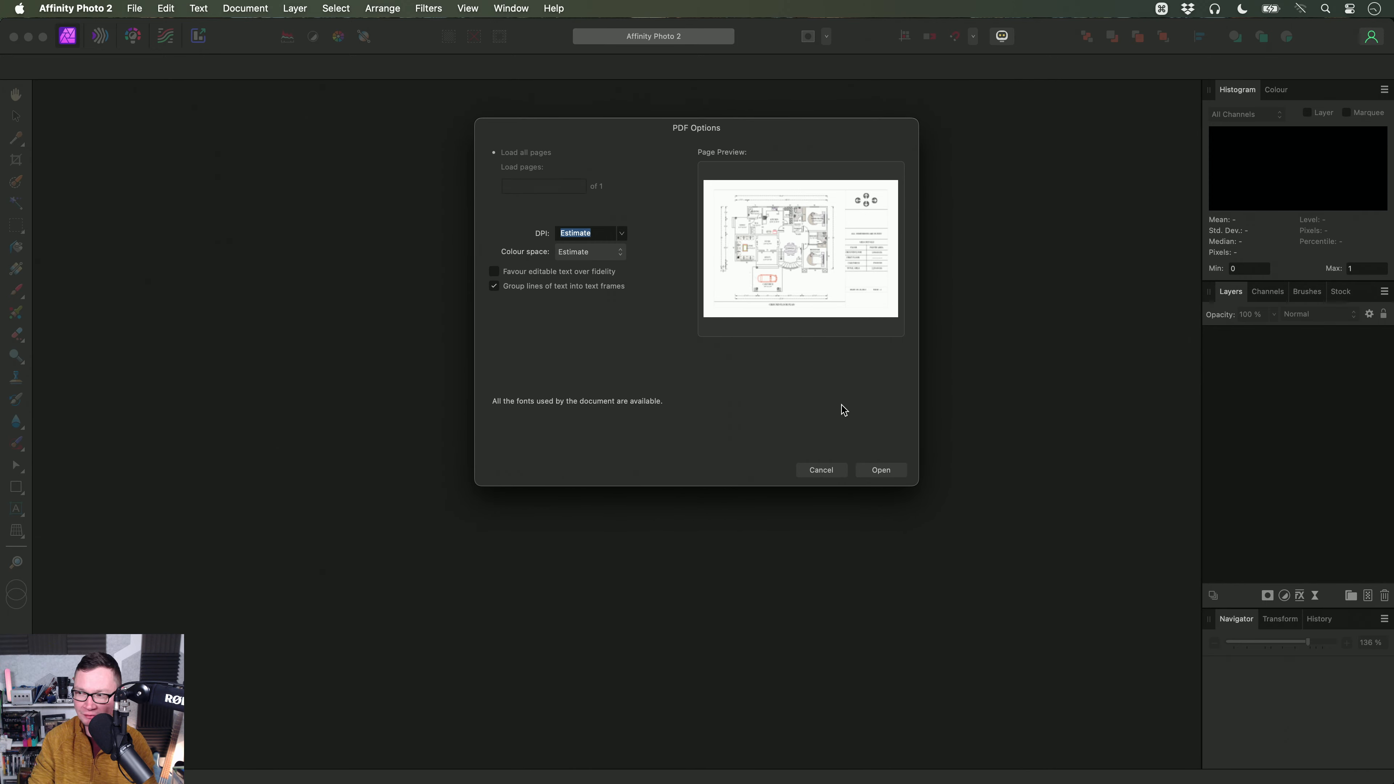
# Step: Open the PDF with the Estimate DPI setting, dismiss the profile notification and inspect the floor plan's line quality
pyautogui.click(881, 469)
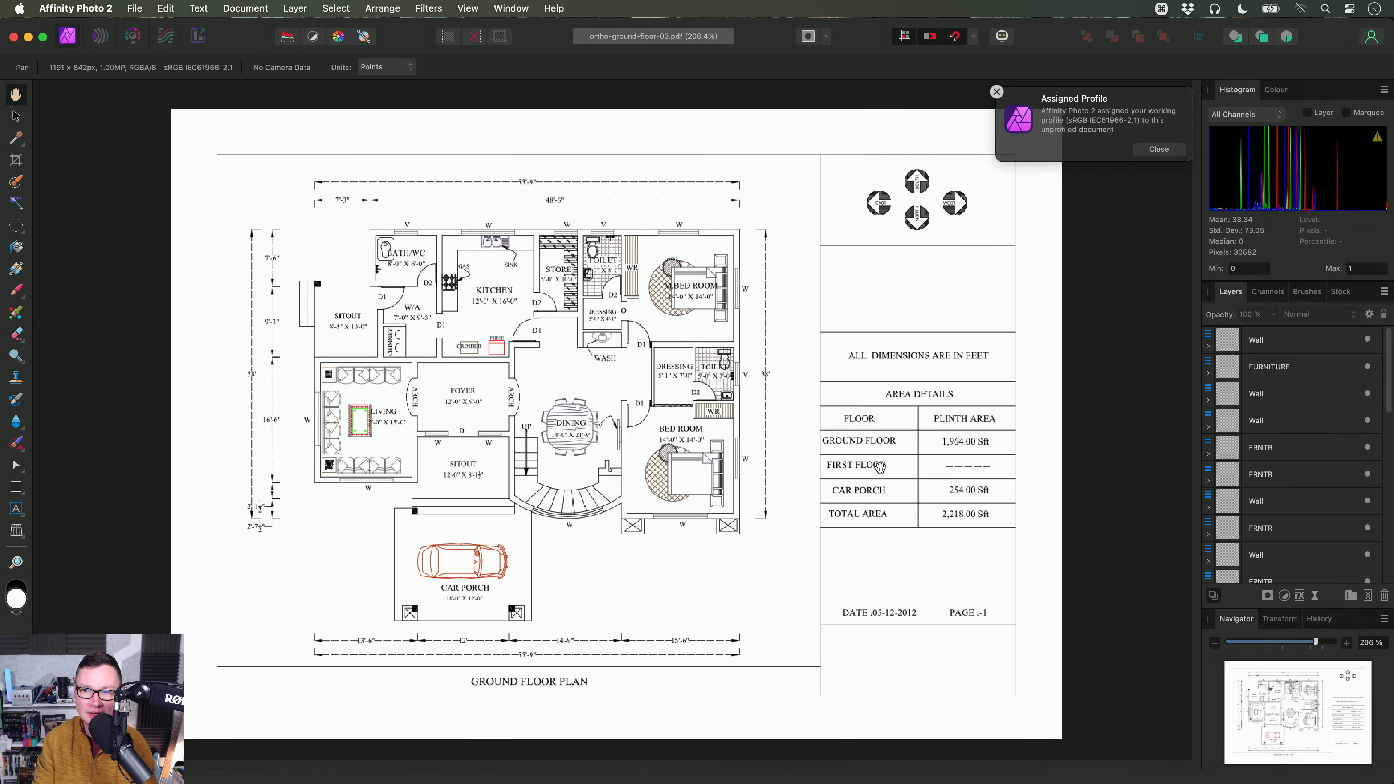
pyautogui.click(1159, 150)
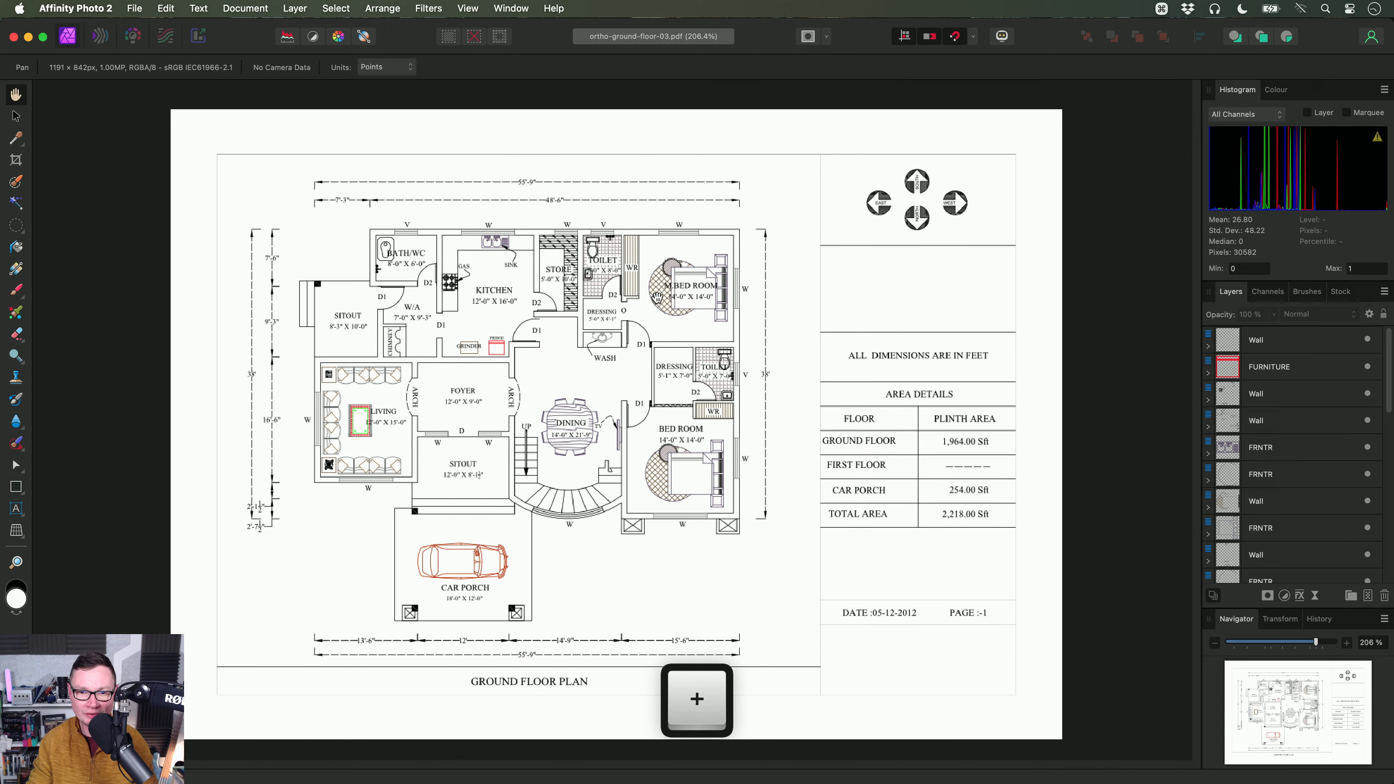
pyautogui.scroll(3, 656, 297)
pyautogui.scroll(-3, 1280, 406)
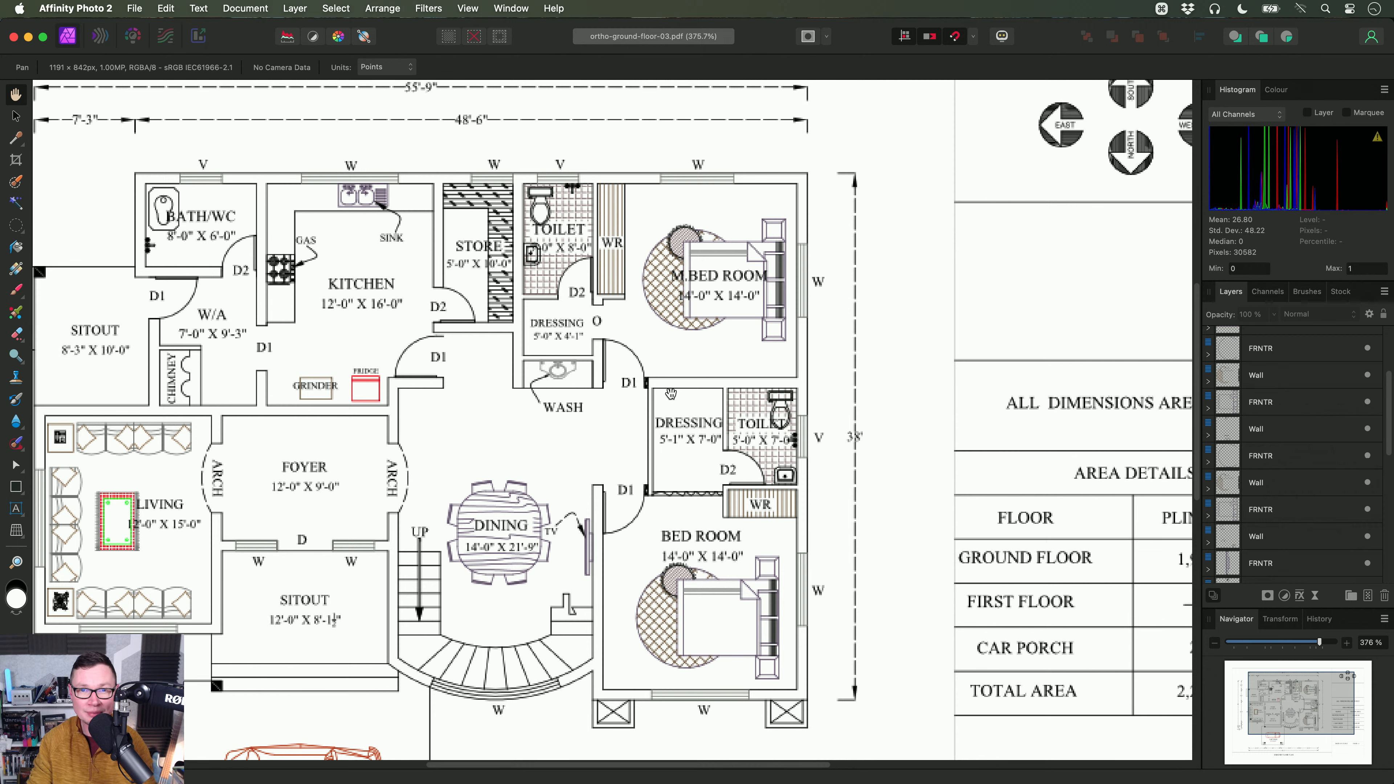
pyautogui.press('super+0')
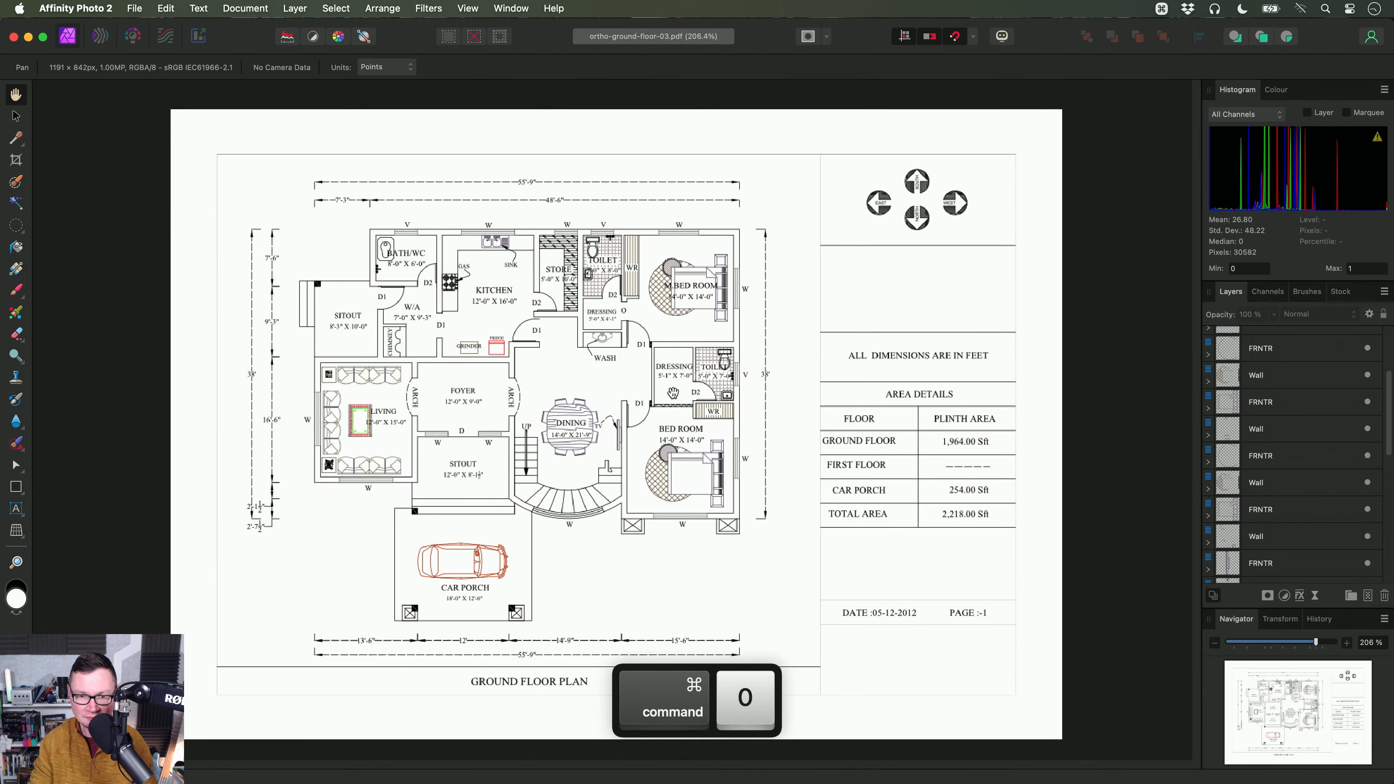
# Step: Resize the floor plan document to 300 DPI with Bilinear resampling and inspect the plan close up
pyautogui.click(246, 8)
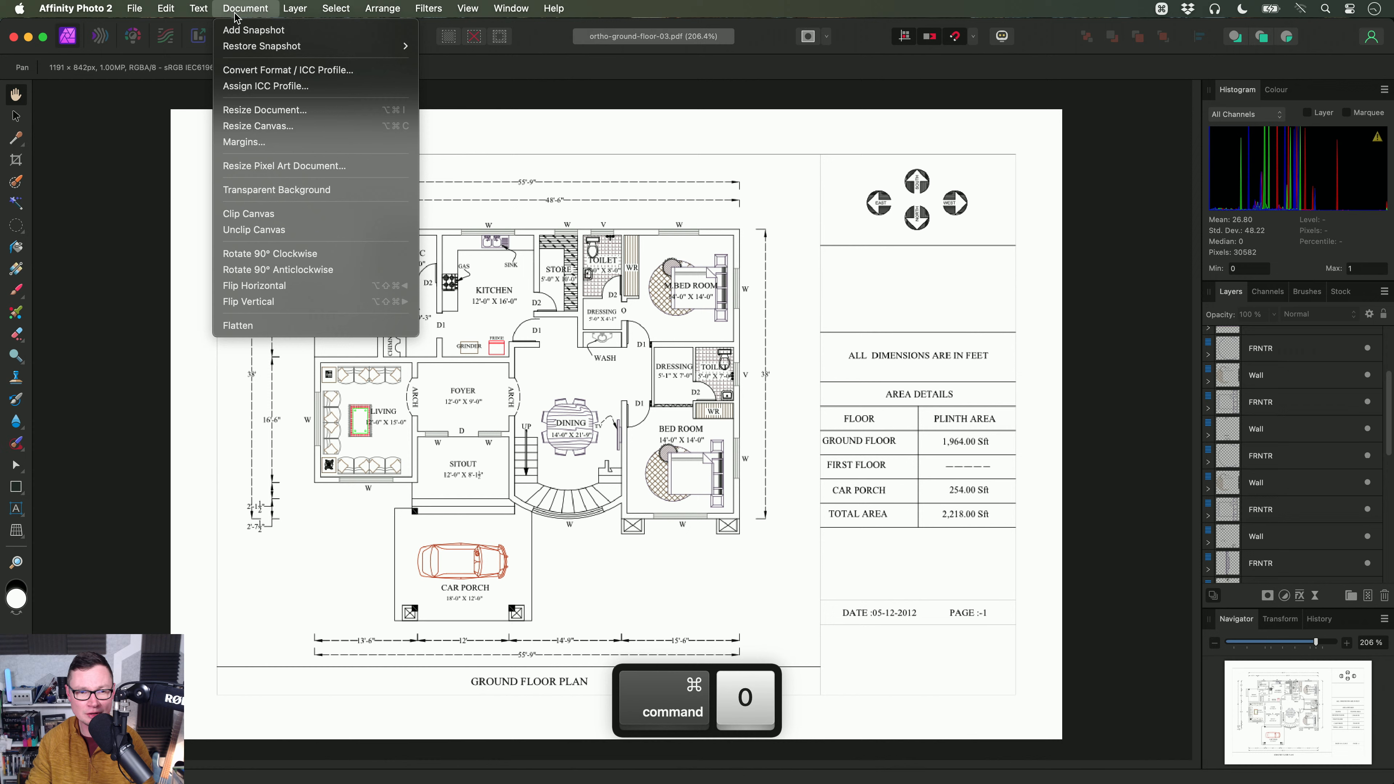
pyautogui.click(303, 110)
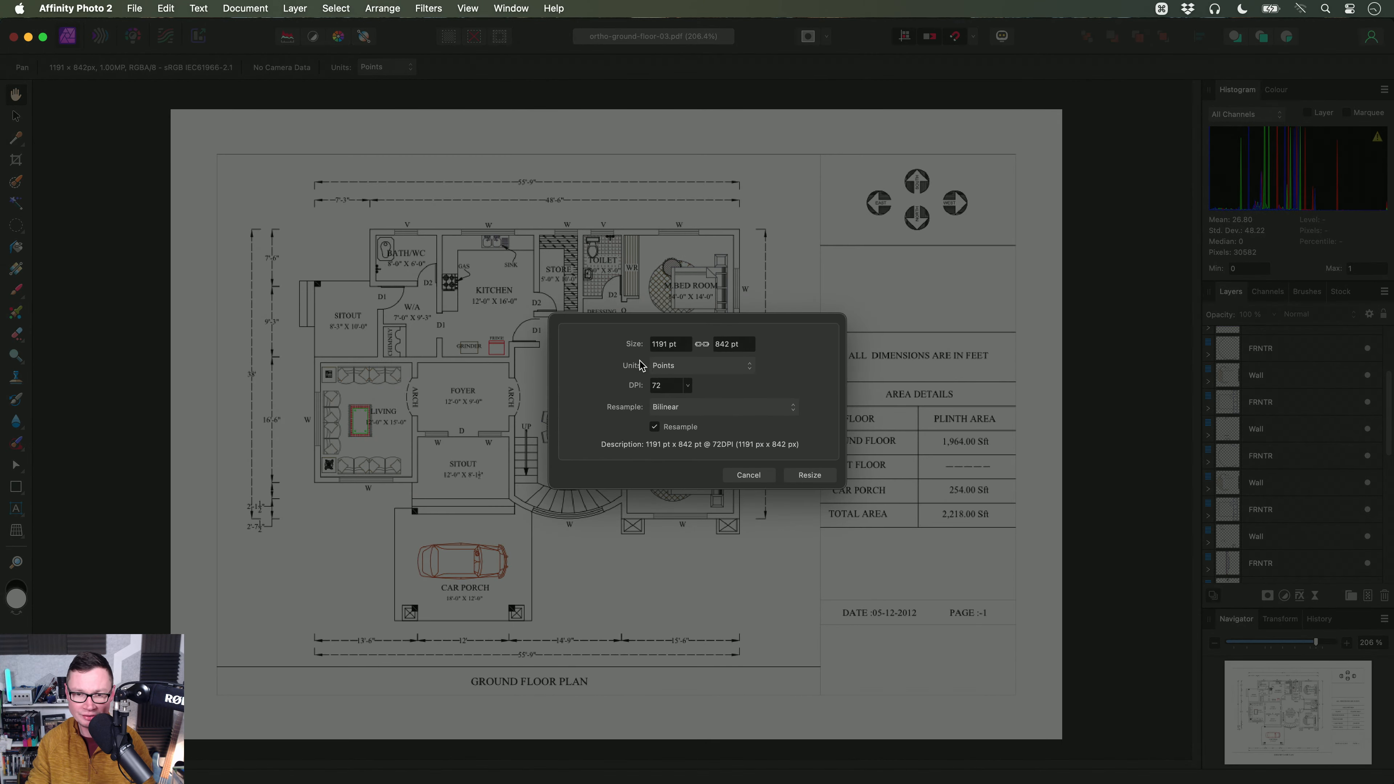
pyautogui.doubleClick(657, 386)
pyautogui.write('300')
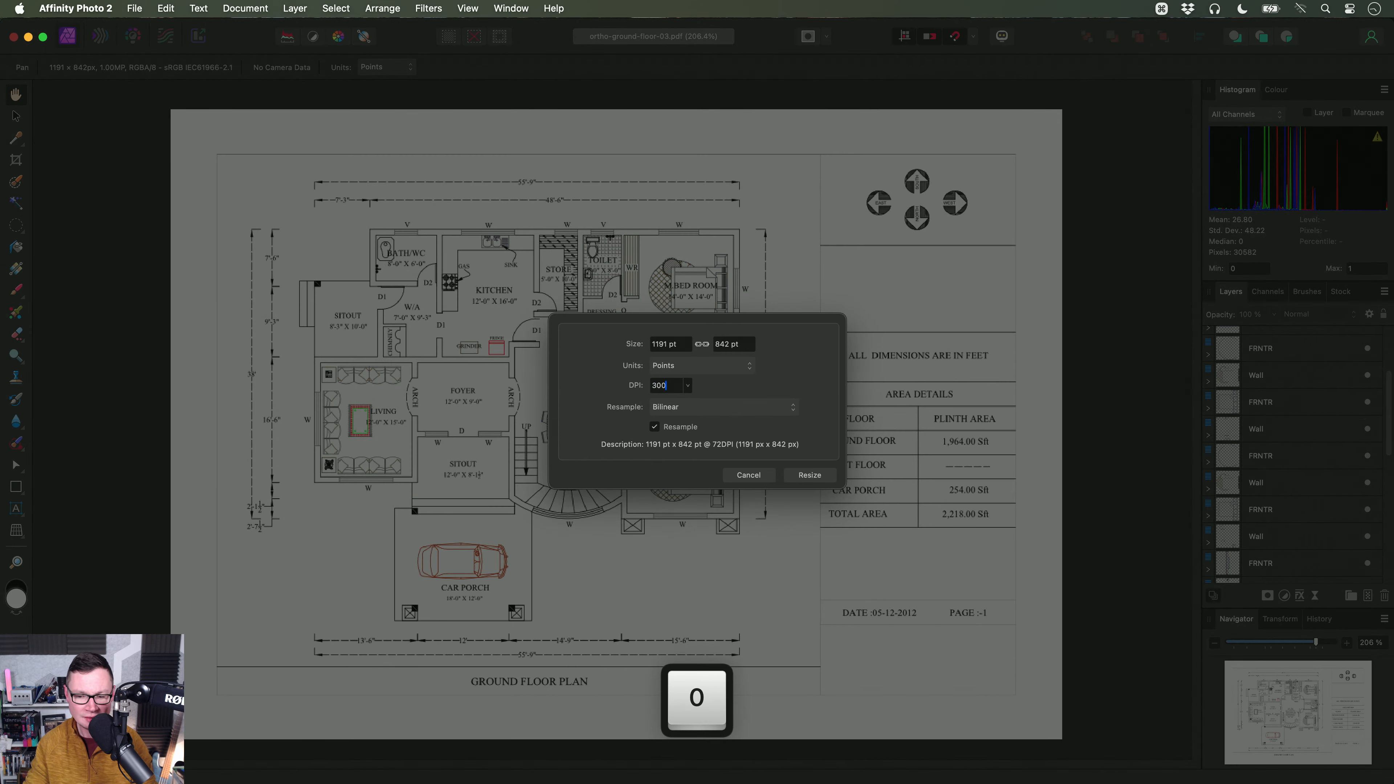
pyautogui.click(823, 479)
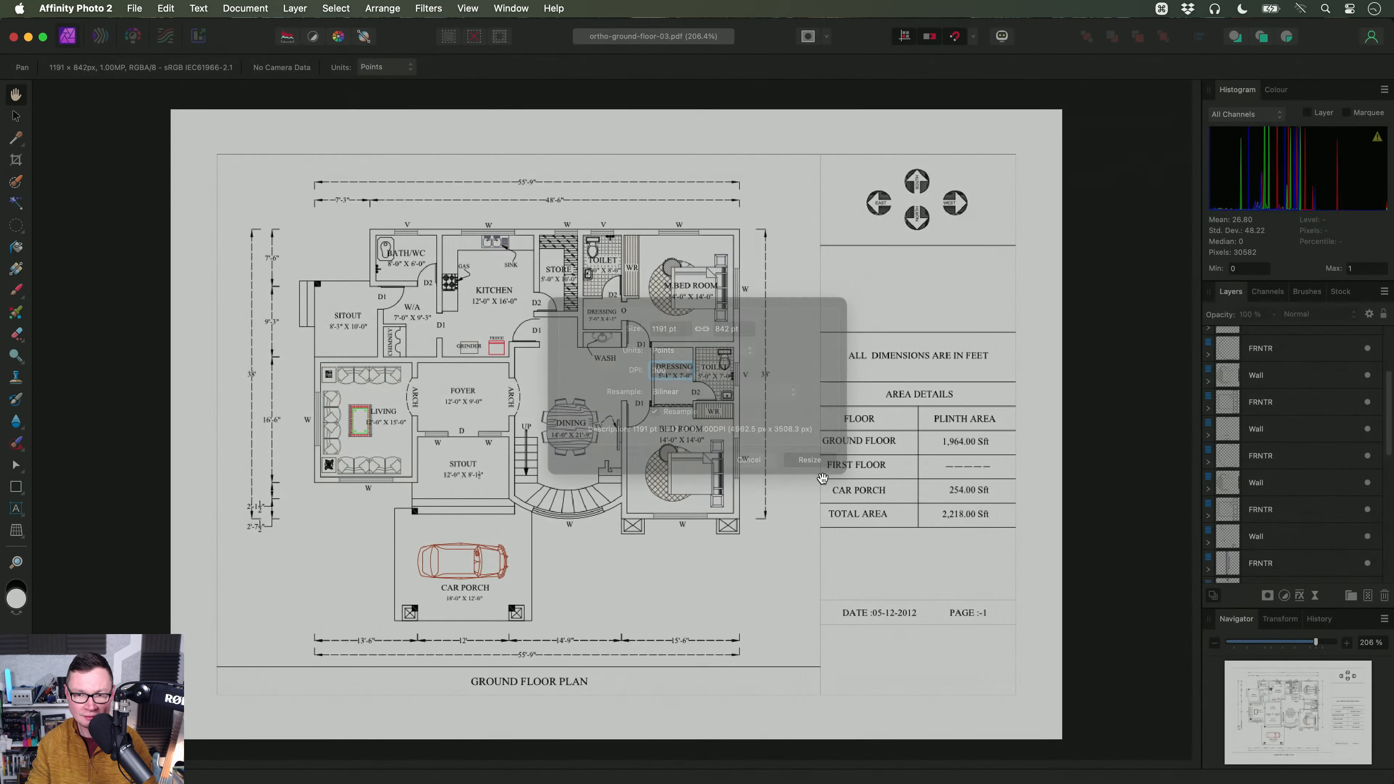
pyautogui.scroll(10, 641, 379)
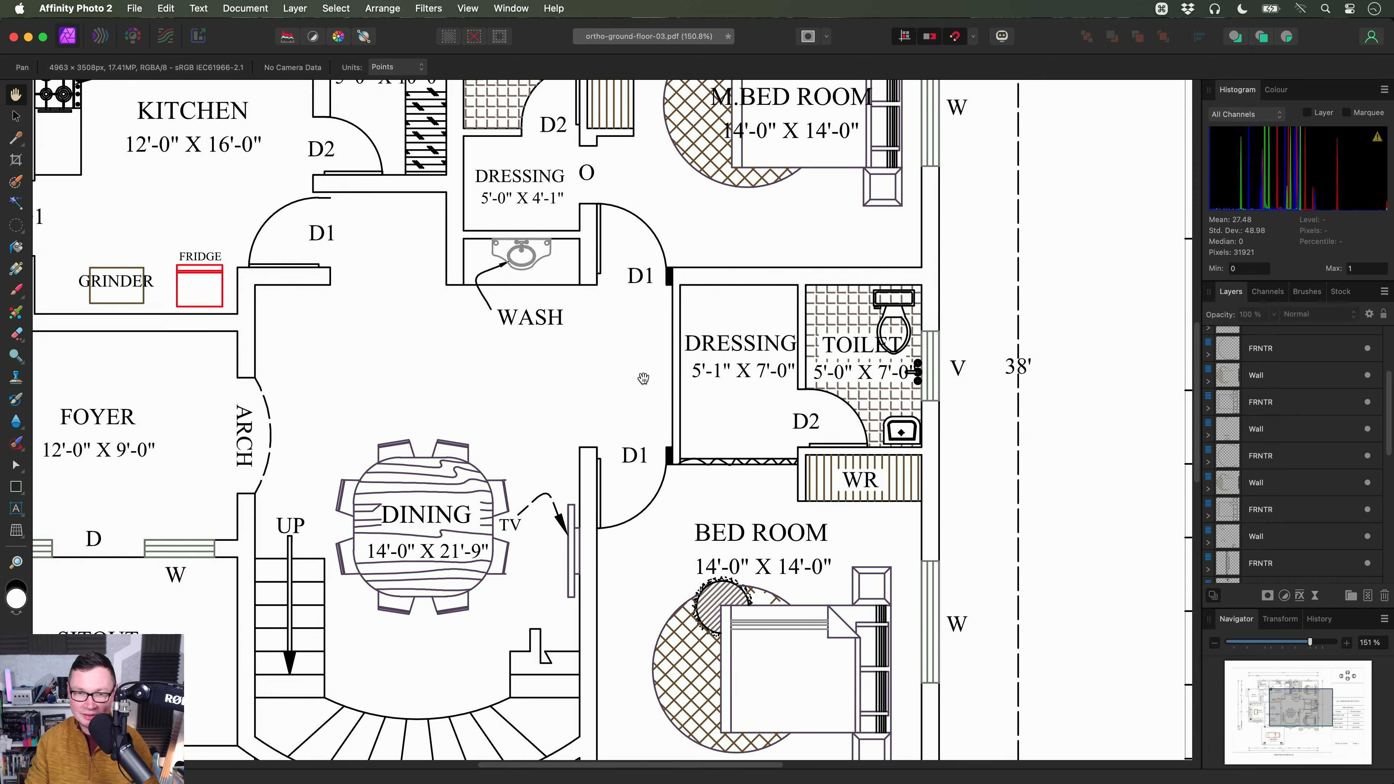
# Step: Close the resized floor plan without saving and switch back to Finder
pyautogui.press('super+w')
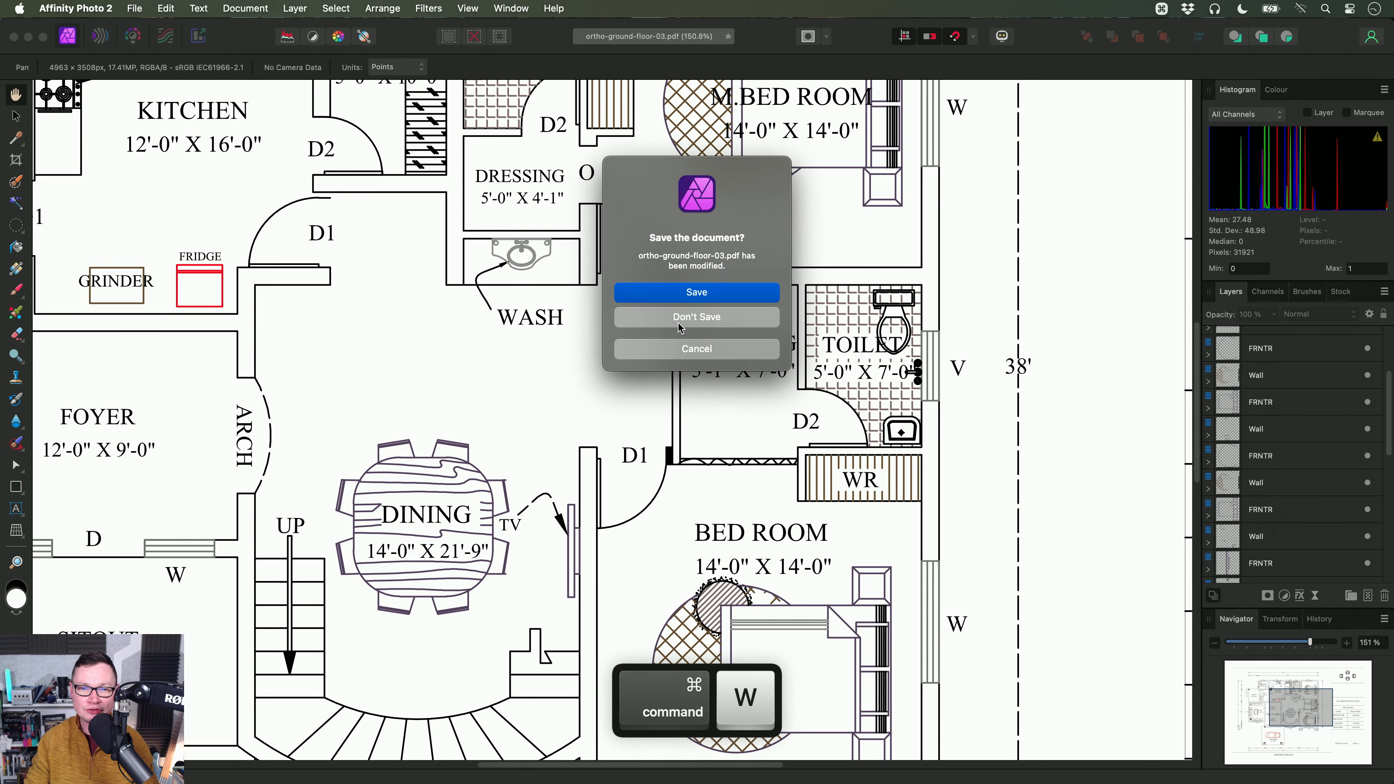
pyautogui.click(706, 321)
pyautogui.press('super+Tab')
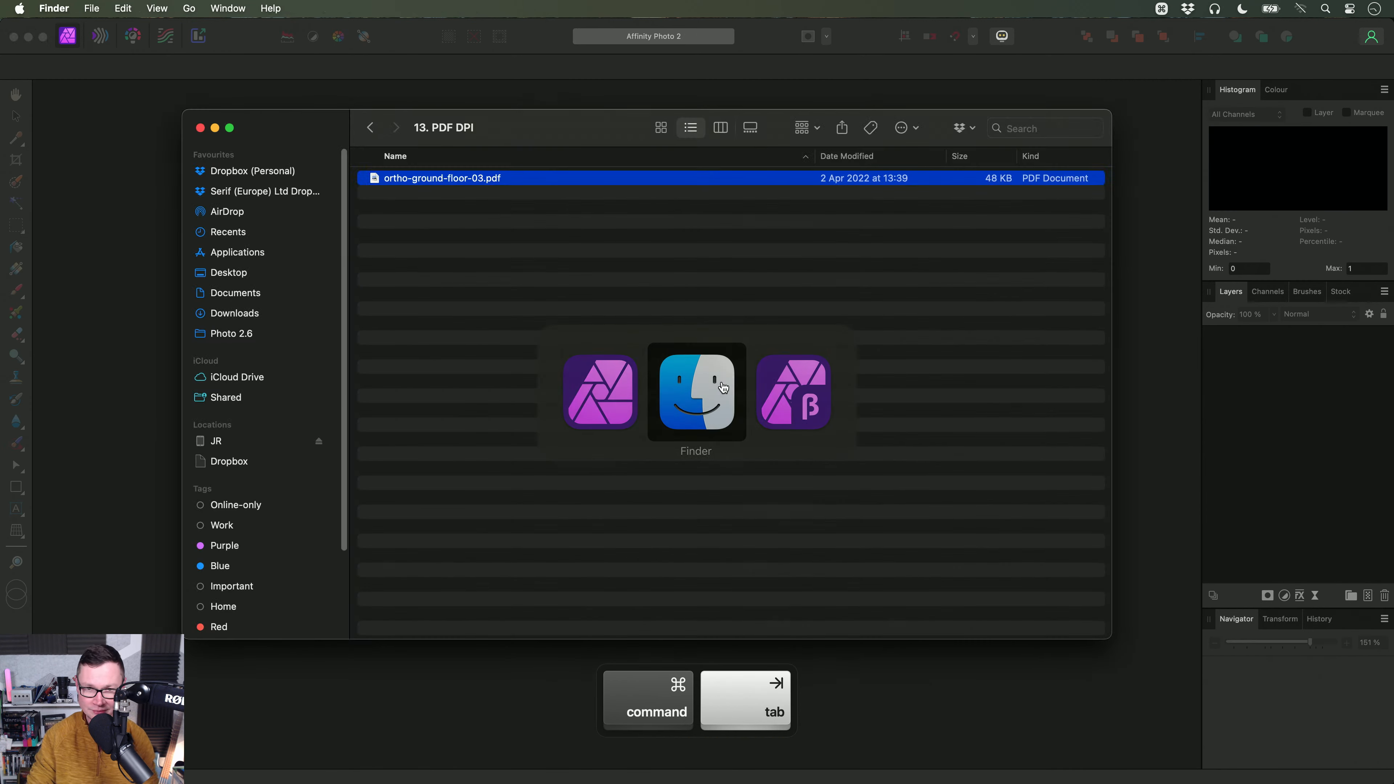
pyautogui.press('super+Tab')
# Step: Open ortho-ground-floor-03.pdf in Affinity Photo 2 Beta with DPI set to Estimate, and dismiss the assigned profile notification
pyautogui.moveTo(500, 177); pyautogui.dragTo(696, 366)
pyautogui.click(622, 233)
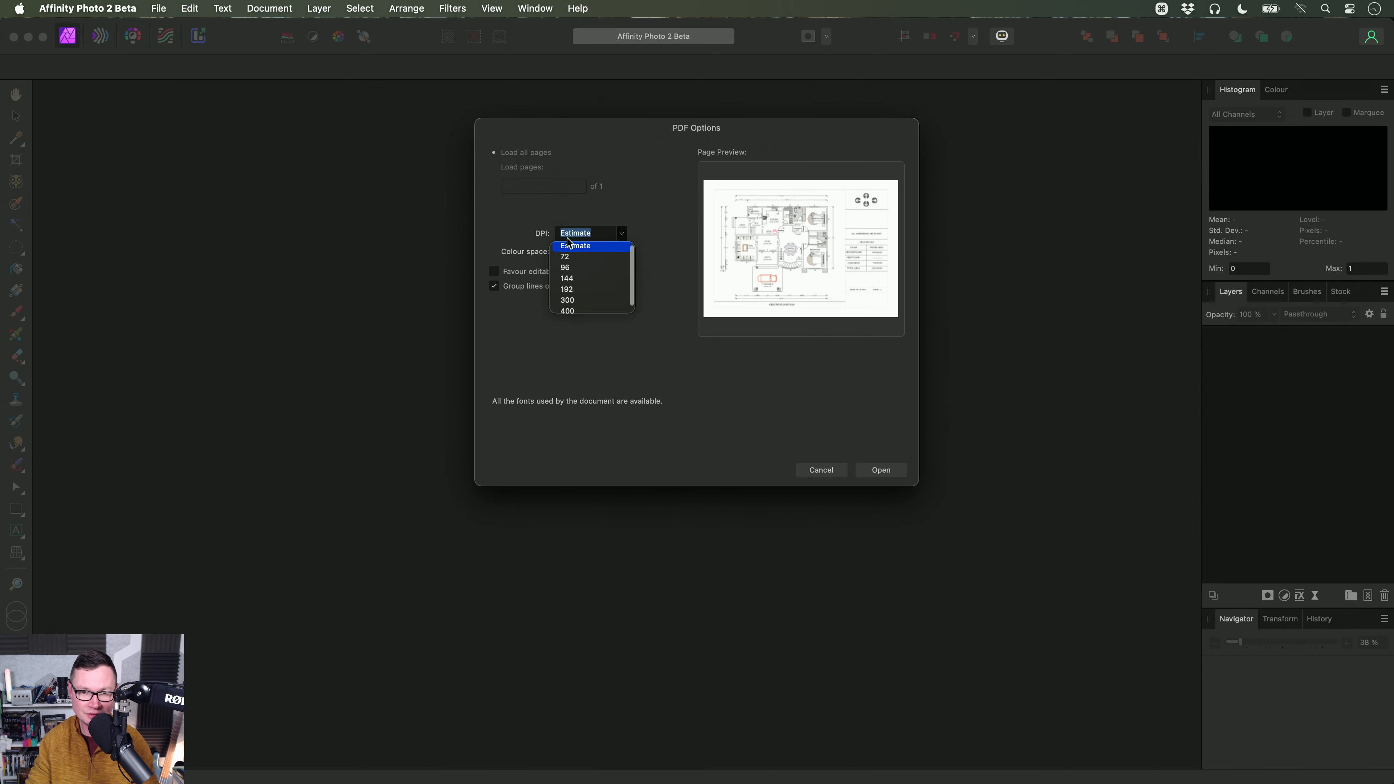
pyautogui.click(628, 233)
pyautogui.click(880, 469)
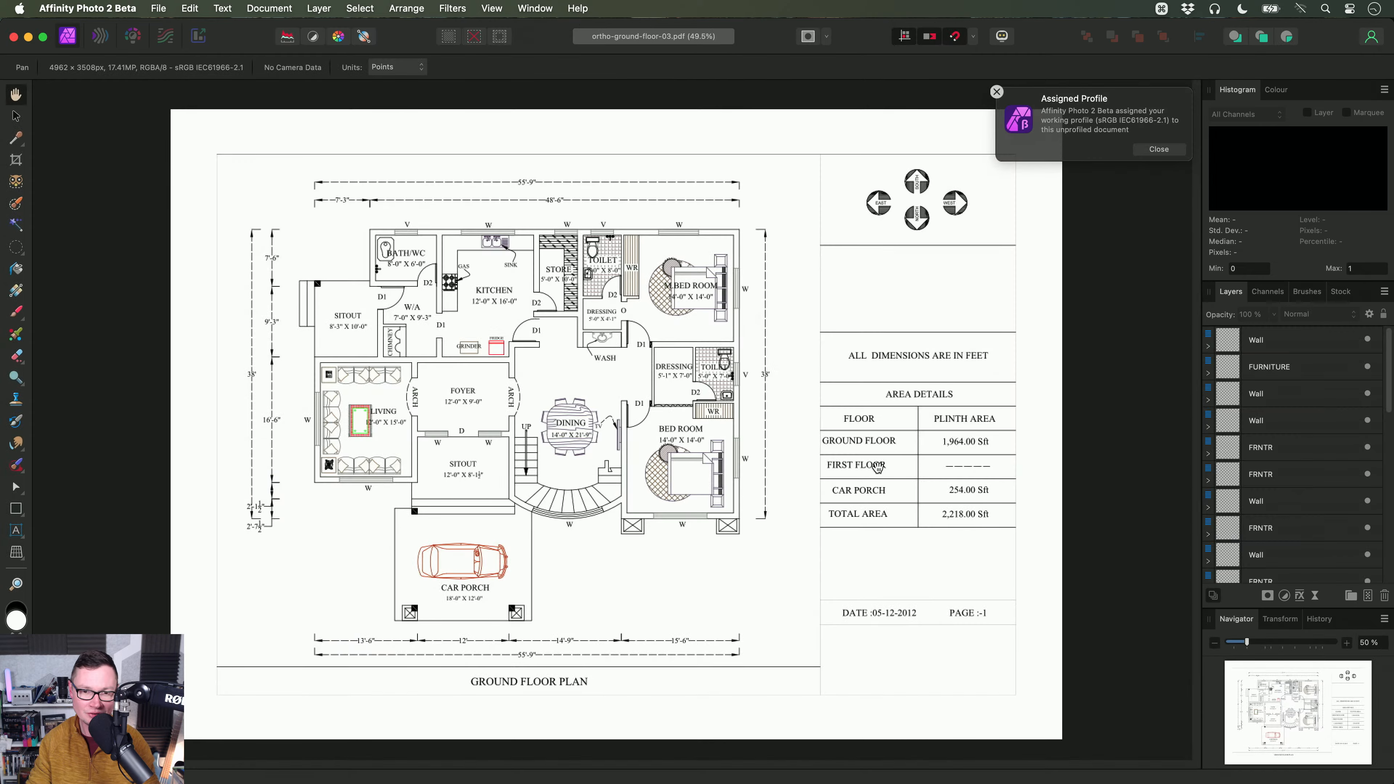
pyautogui.click(1151, 154)
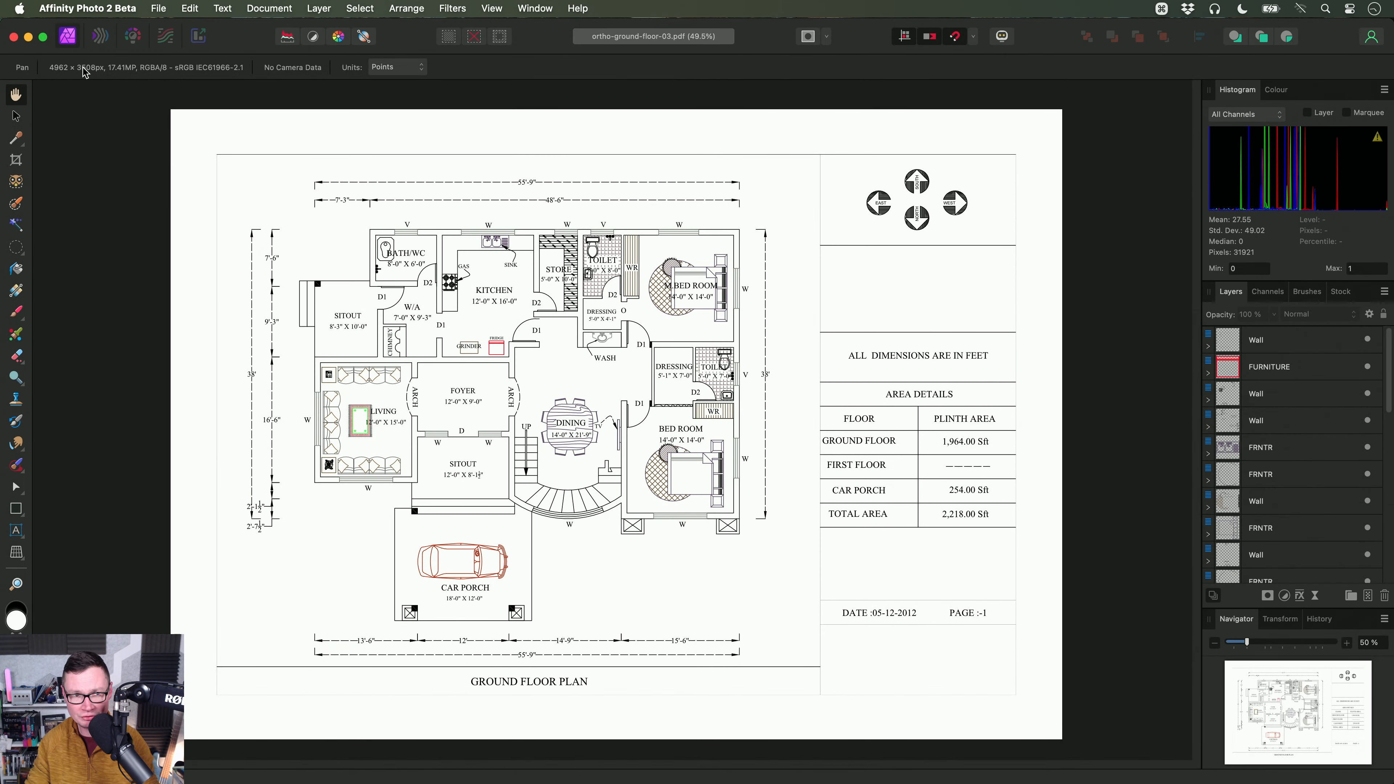
# Step: Inspect the floor plan's detail up close and close the document
pyautogui.scroll(5, 621, 408)
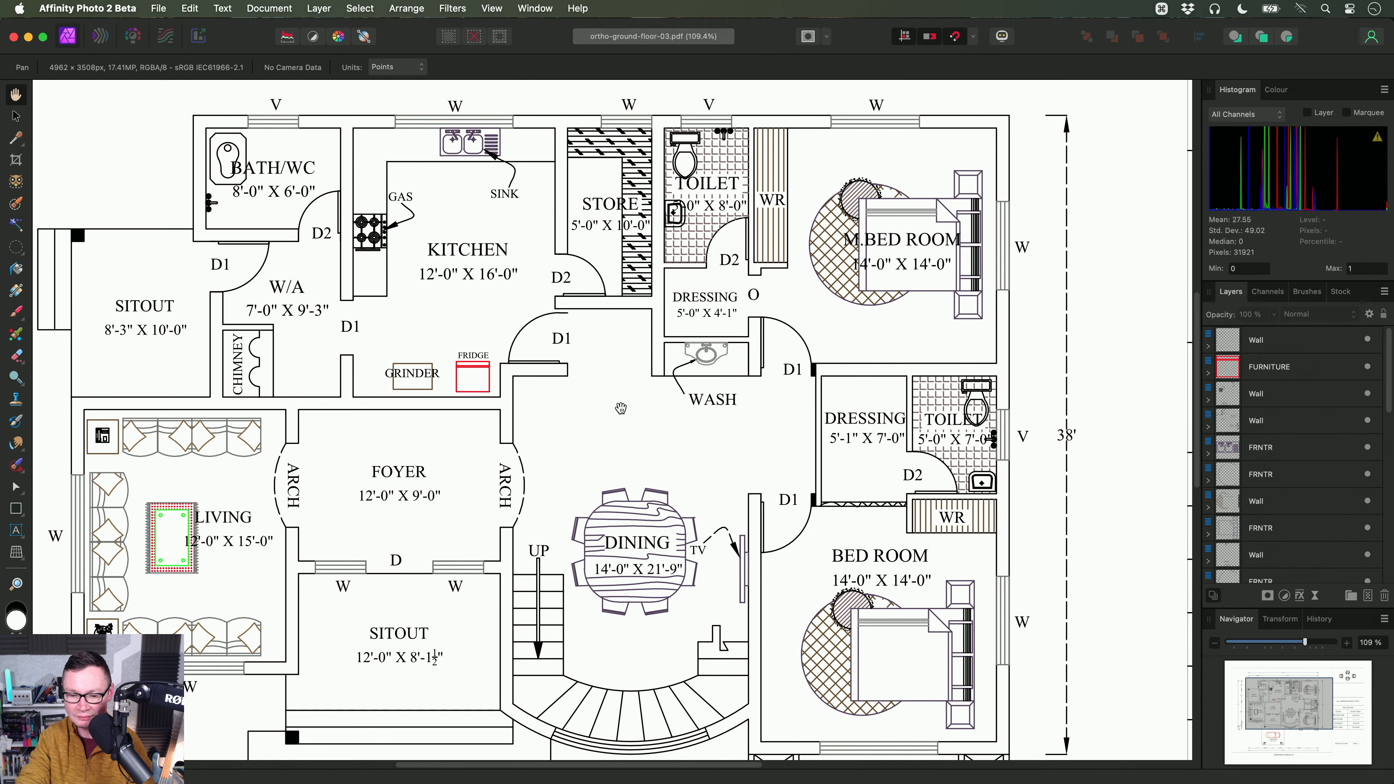
pyautogui.scroll(-6, 621, 408)
pyautogui.press('super+w')
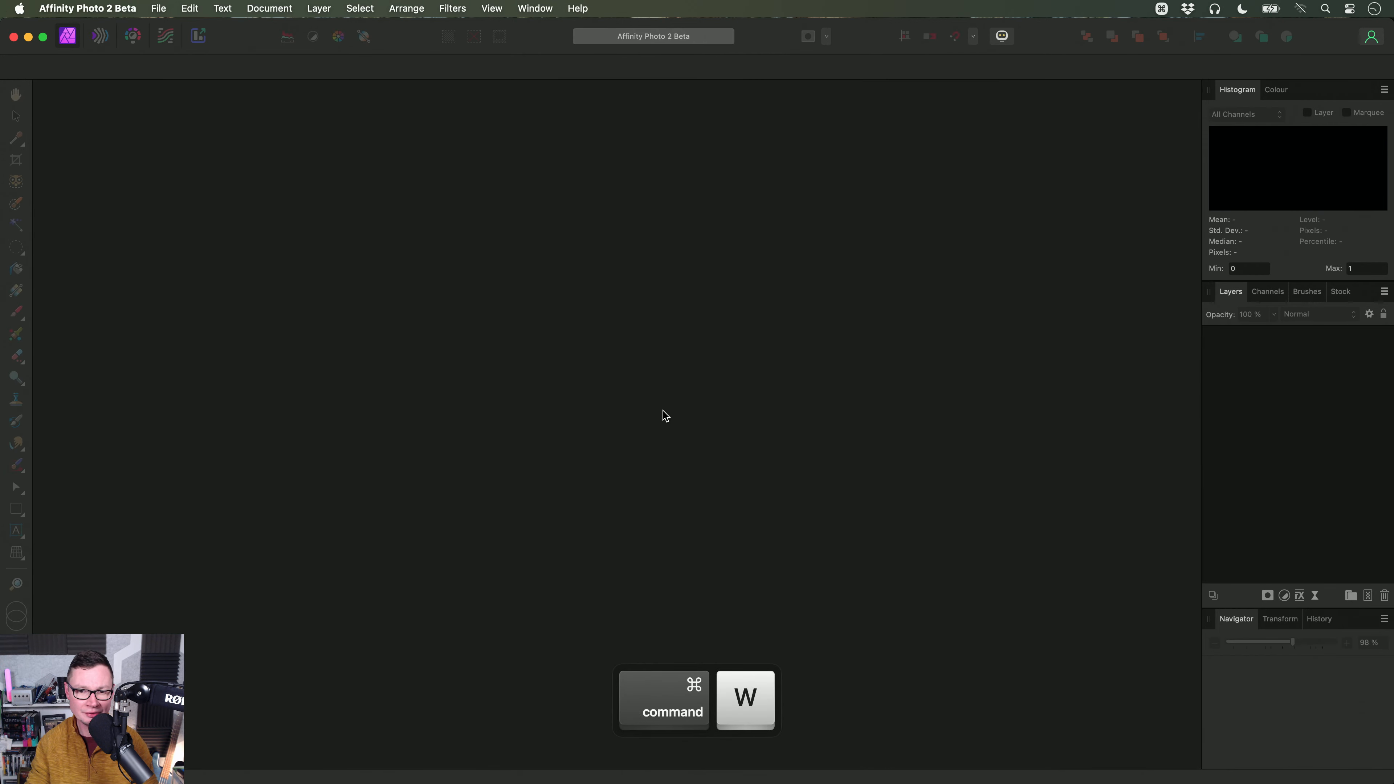
# Step: Open Flat Shaded.png from the "14. Selection Tool things" folder in Affinity Photo 2 Beta
pyautogui.press('super+Tab')
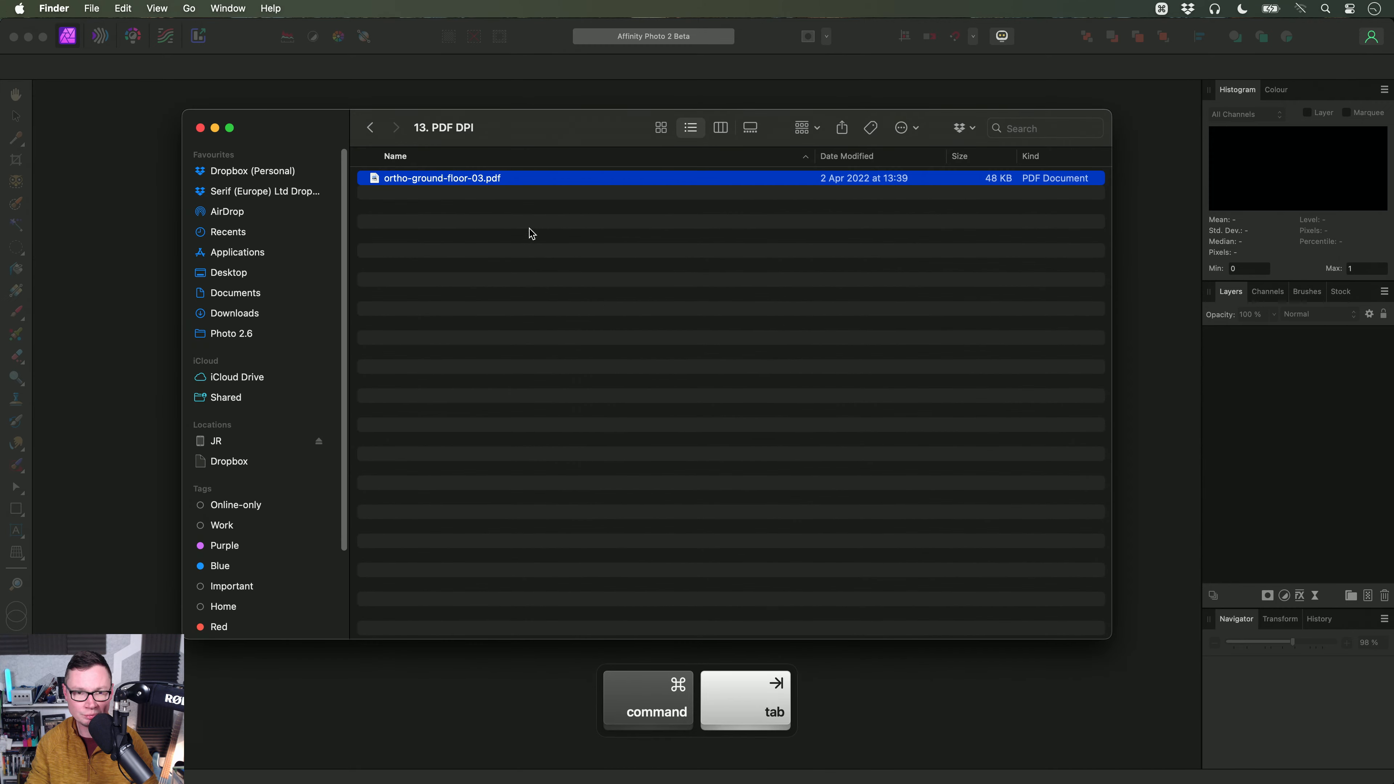
pyautogui.click(371, 128)
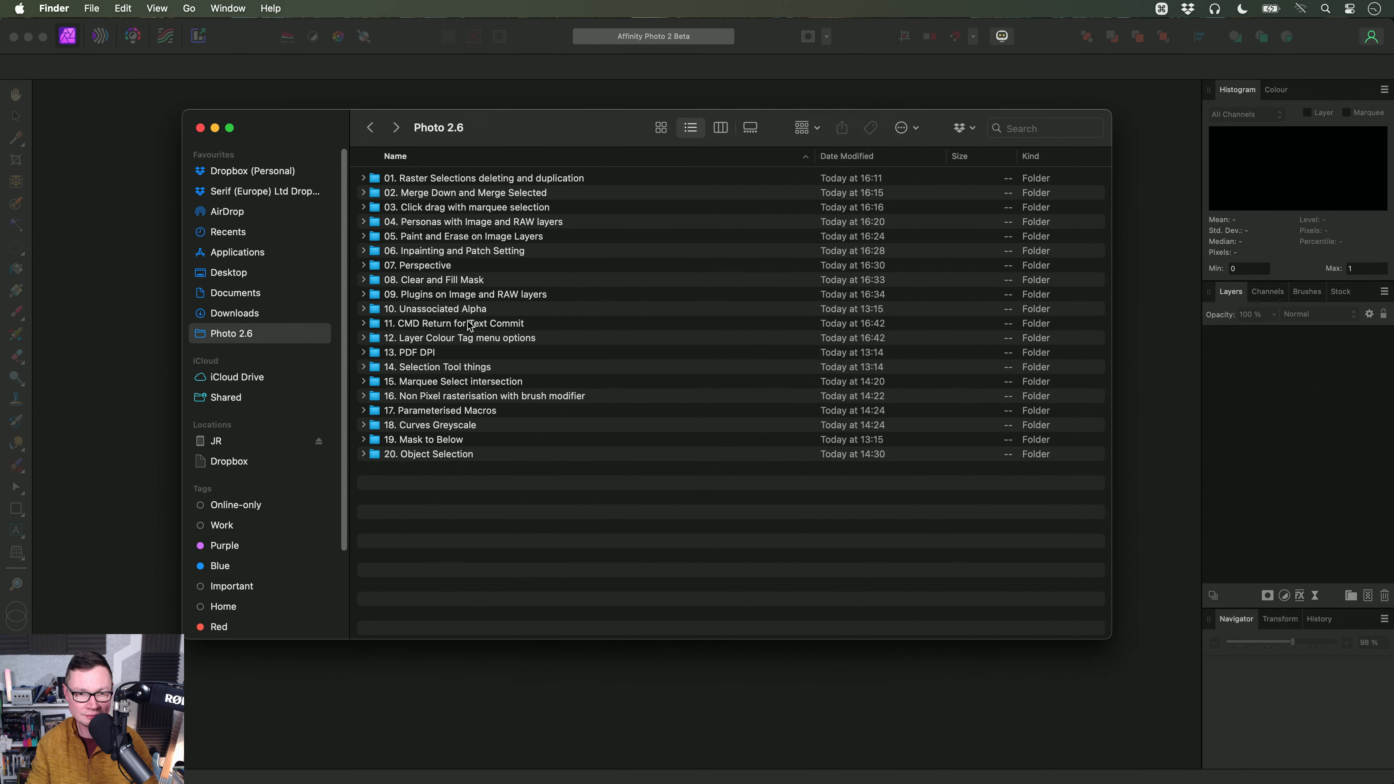
pyautogui.doubleClick(472, 367)
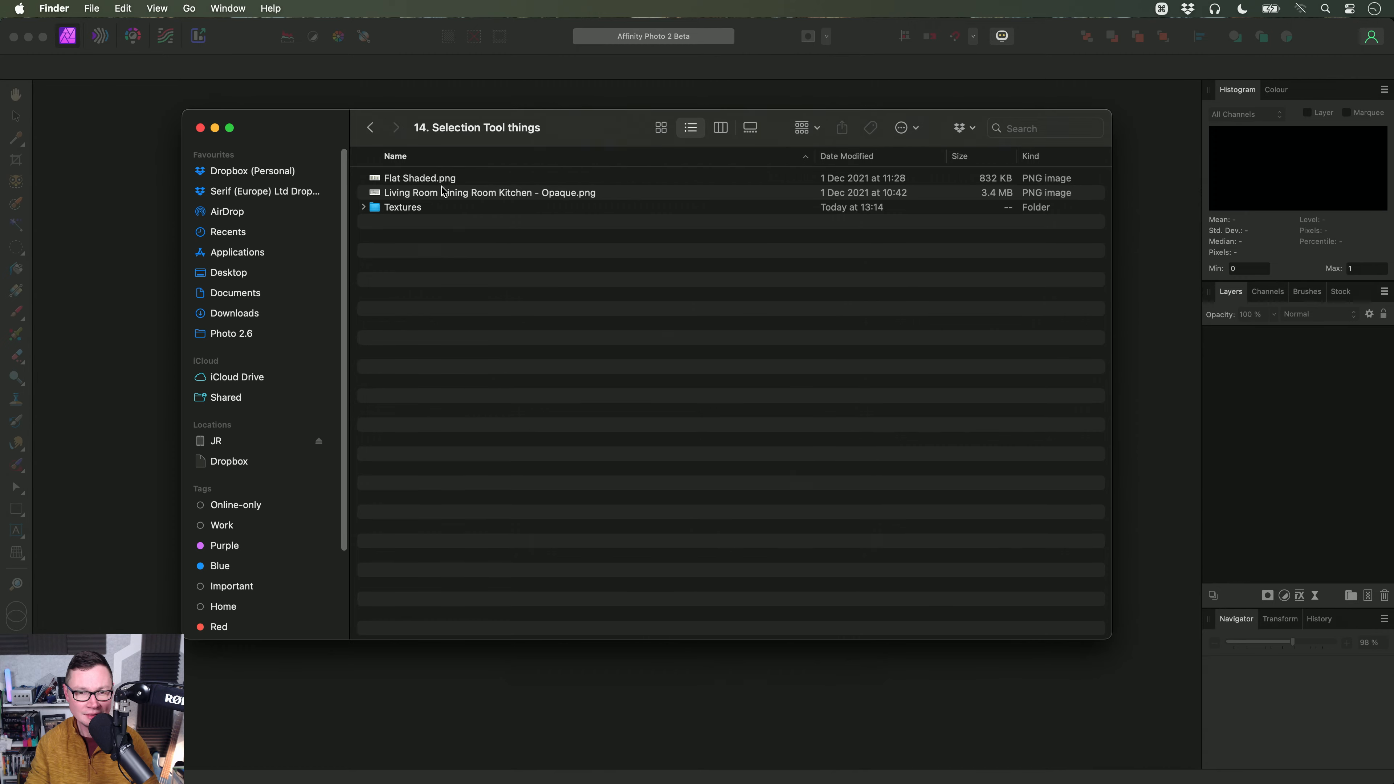
pyautogui.click(438, 197)
pyautogui.moveTo(448, 178)
pyautogui.mouseDown()
pyautogui.moveTo(622, 236)
pyautogui.moveTo(653, 324)
pyautogui.mouseUp()
pyautogui.press('super+Tab')
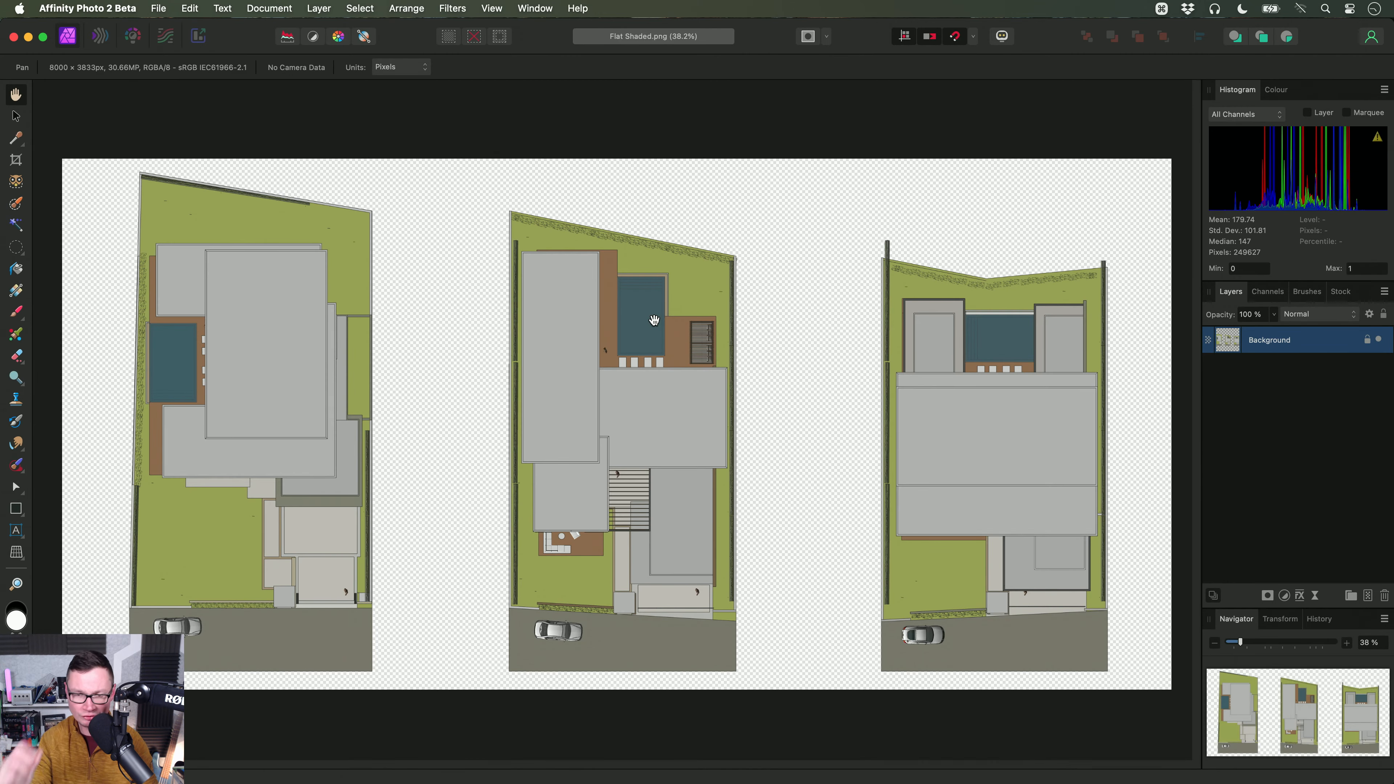
# Step: Flood-select the first plan's lawn, and add the lawns of the second and third plans to the selection
pyautogui.click(22, 226)
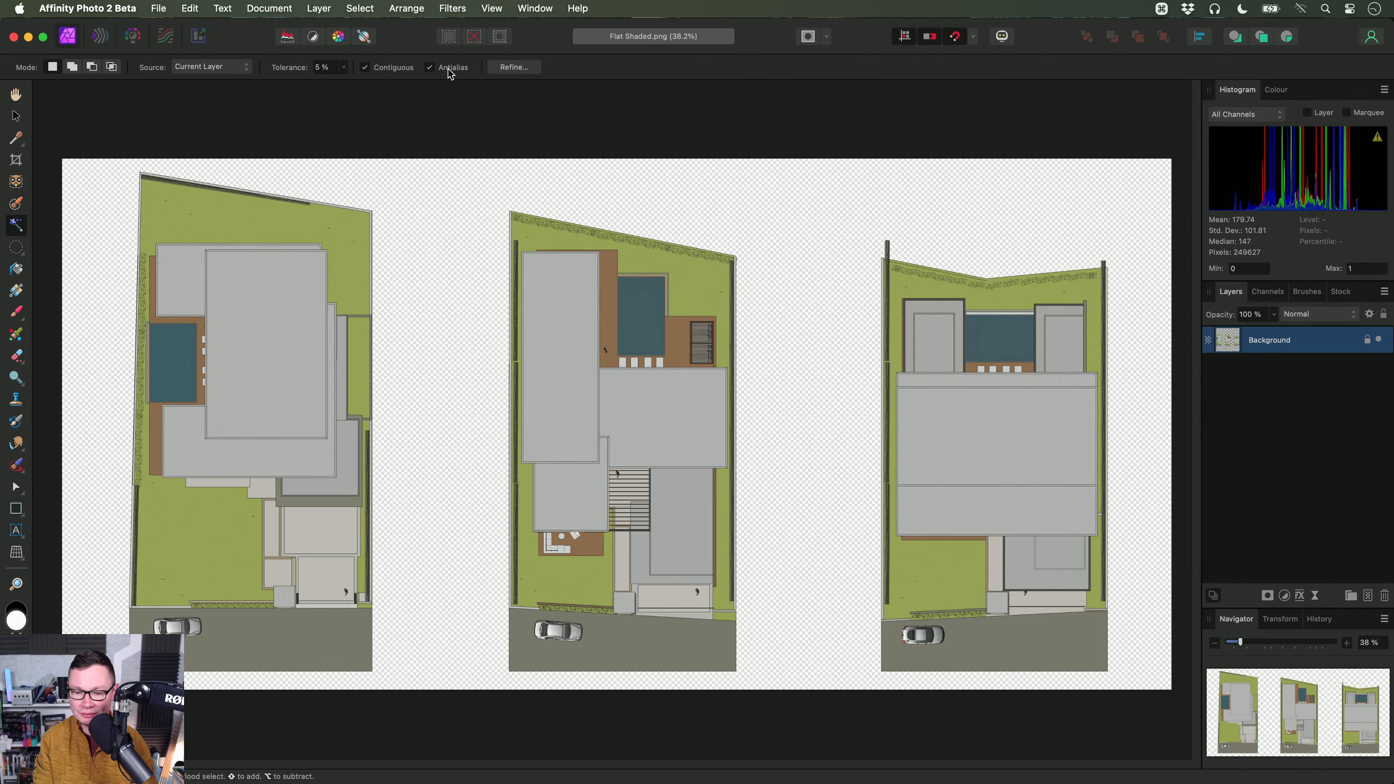
pyautogui.scroll(5, 554, 258)
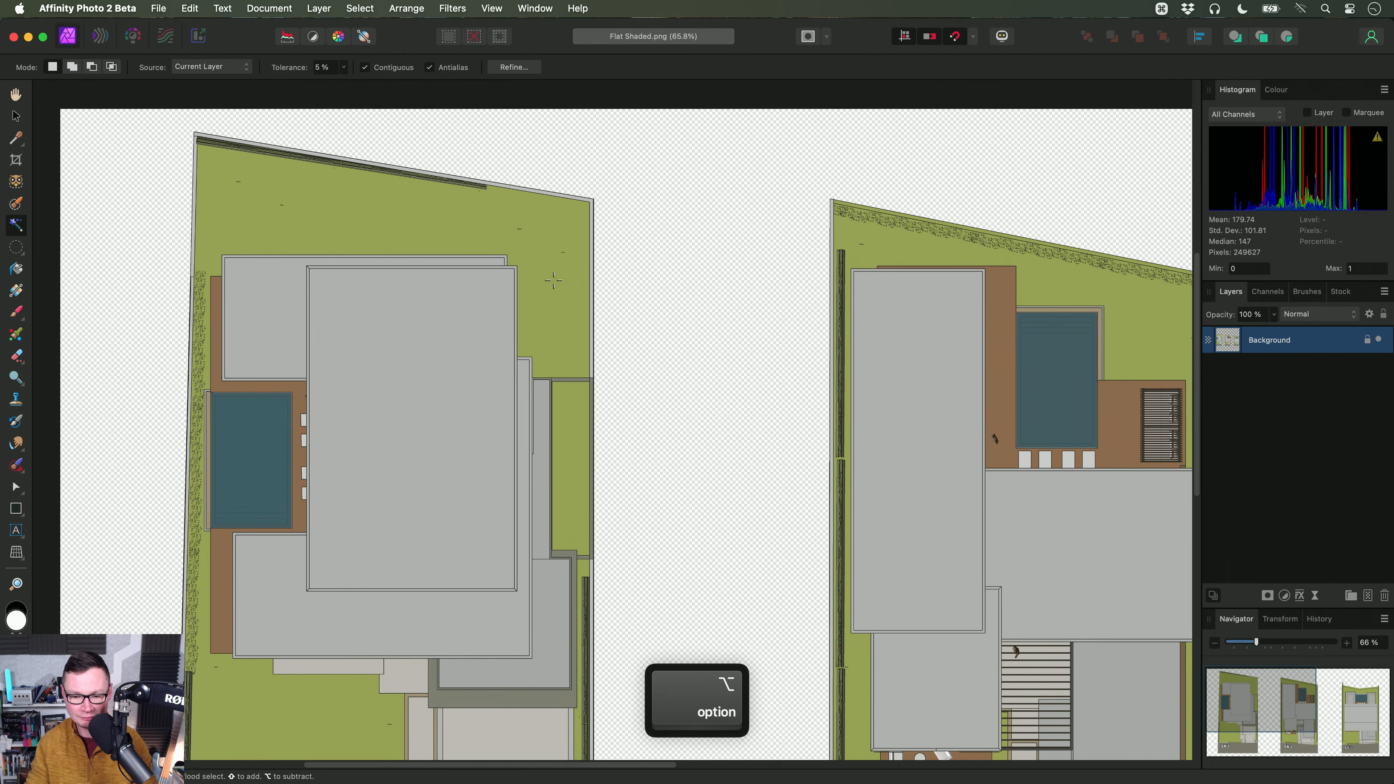
pyautogui.scroll(3, 554, 280)
pyautogui.click(554, 280)
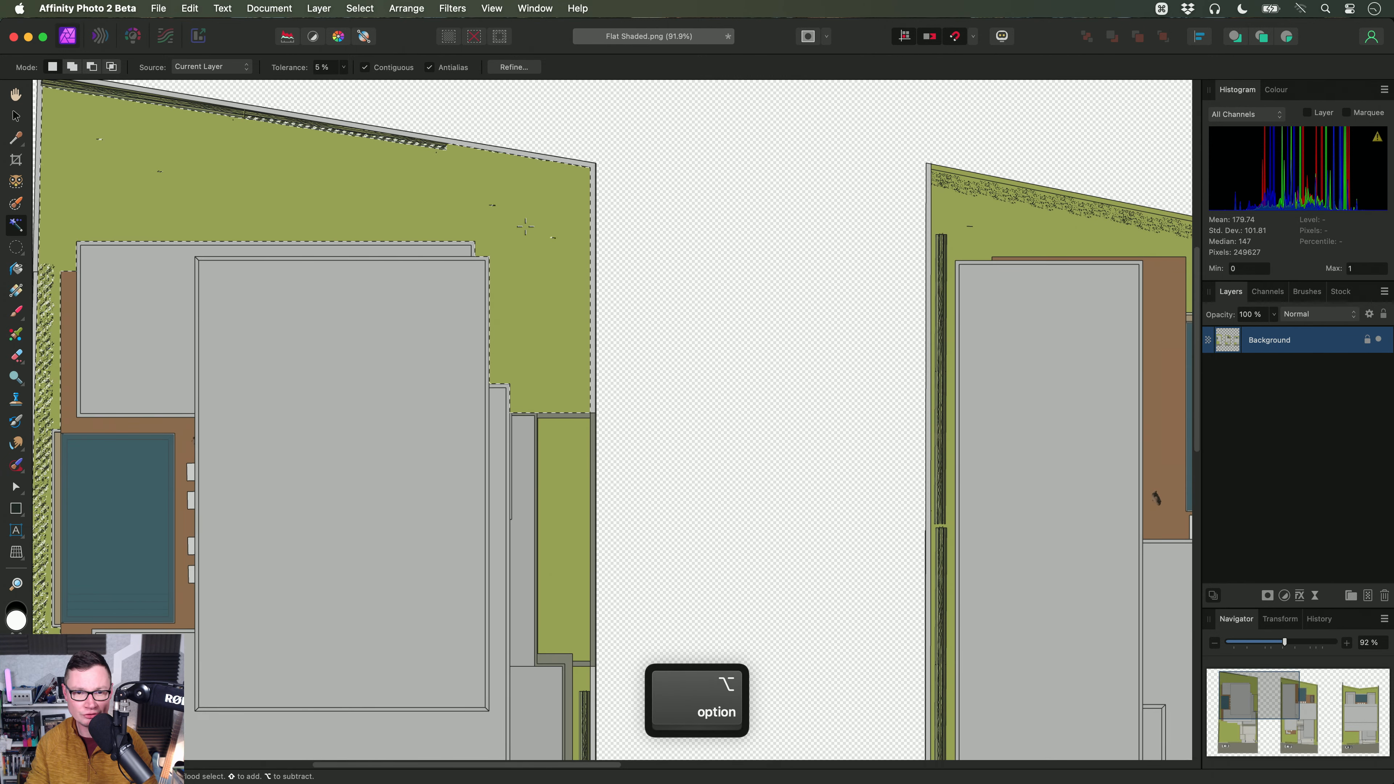
pyautogui.hscroll(5, 489, 246)
pyautogui.keyDown('shift'); pyautogui.click(738, 233); pyautogui.keyUp('shift')
pyautogui.hscroll(15, 740, 242)
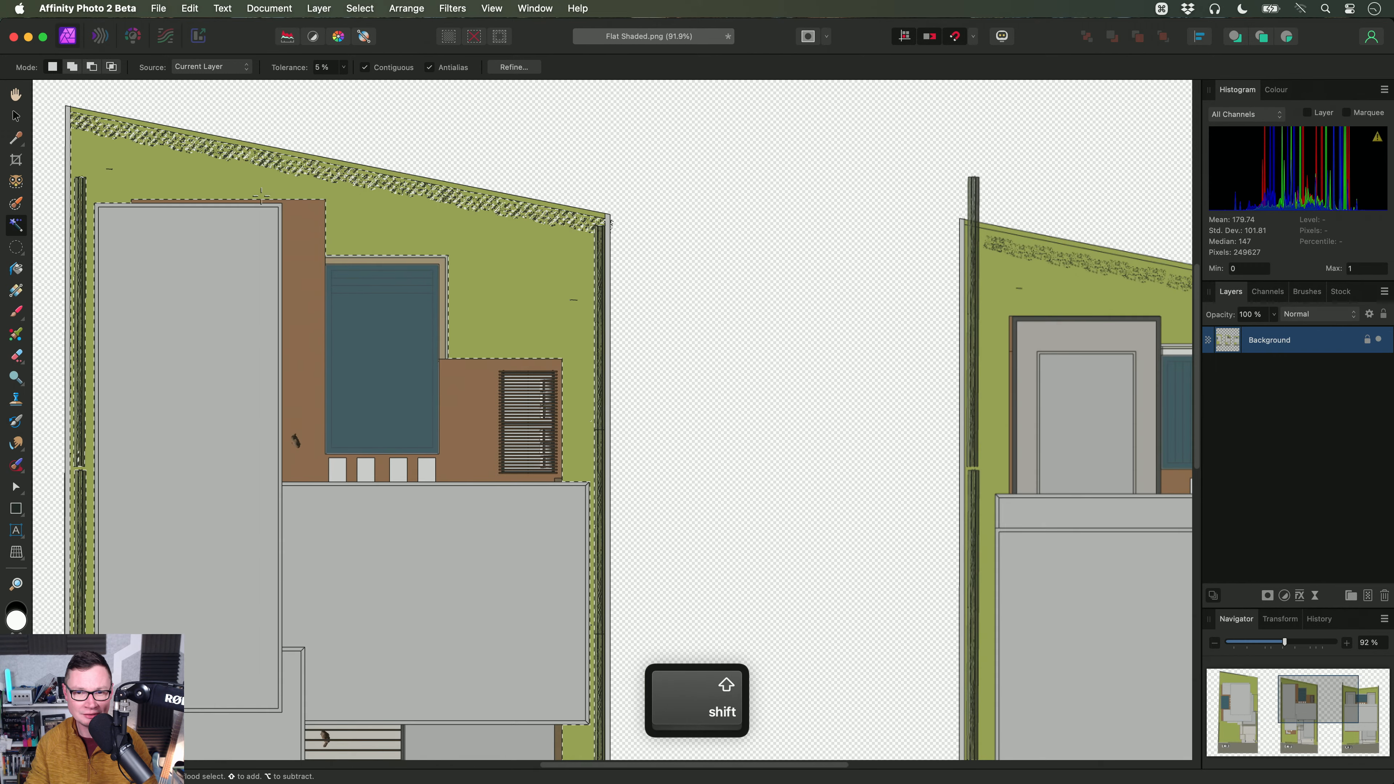
pyautogui.keyDown('shift'); pyautogui.click(745, 269); pyautogui.keyUp('shift')
pyautogui.hscroll(5, 616, 264)
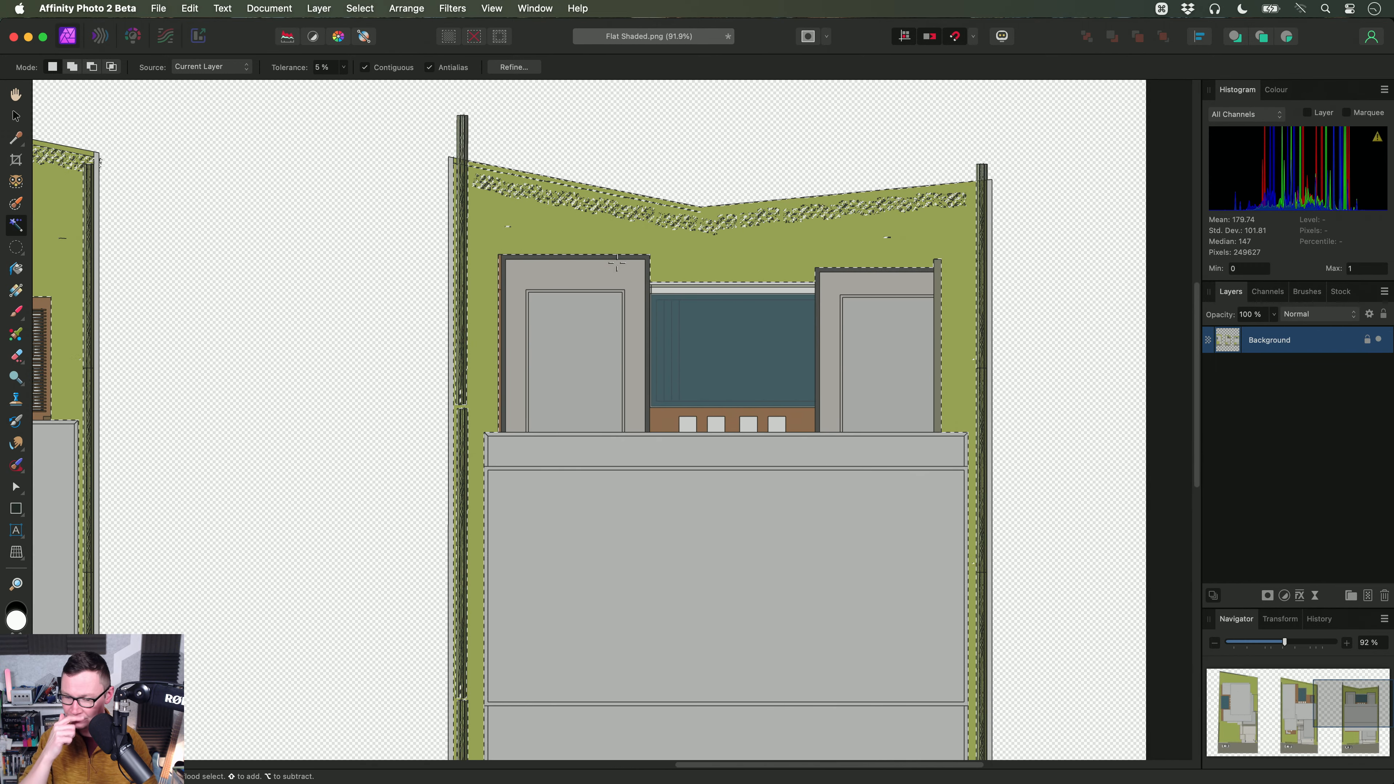
# Step: Add the third plan's main roof sections and the middle plan's lower roof areas to the flood selection
pyautogui.scroll(-6, 626, 570)
pyautogui.keyDown('shift'); pyautogui.click(800, 271); pyautogui.keyUp('shift')
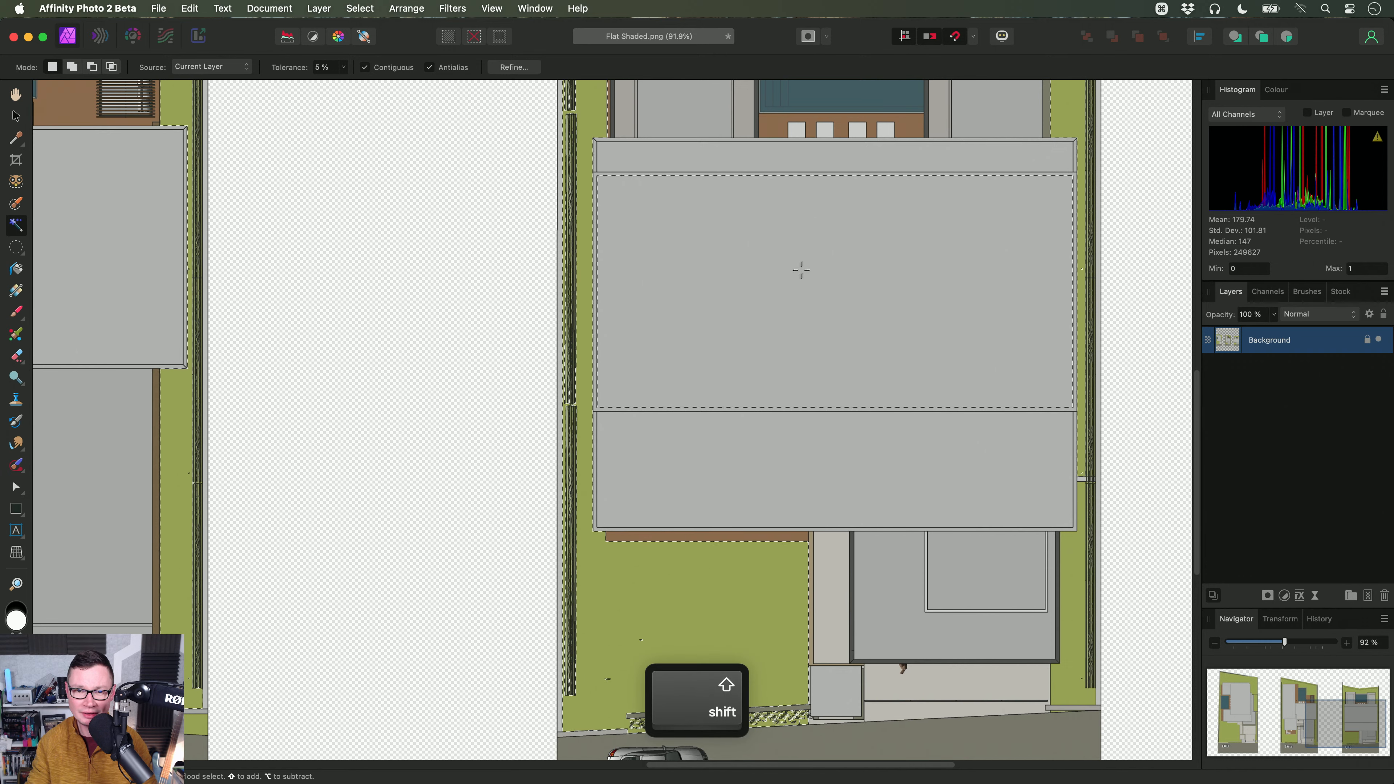
pyautogui.keyDown('shift'); pyautogui.click(762, 158); pyautogui.keyUp('shift')
pyautogui.keyDown('shift'); pyautogui.click(803, 430); pyautogui.keyUp('shift')
pyautogui.hscroll(-10, 774, 390)
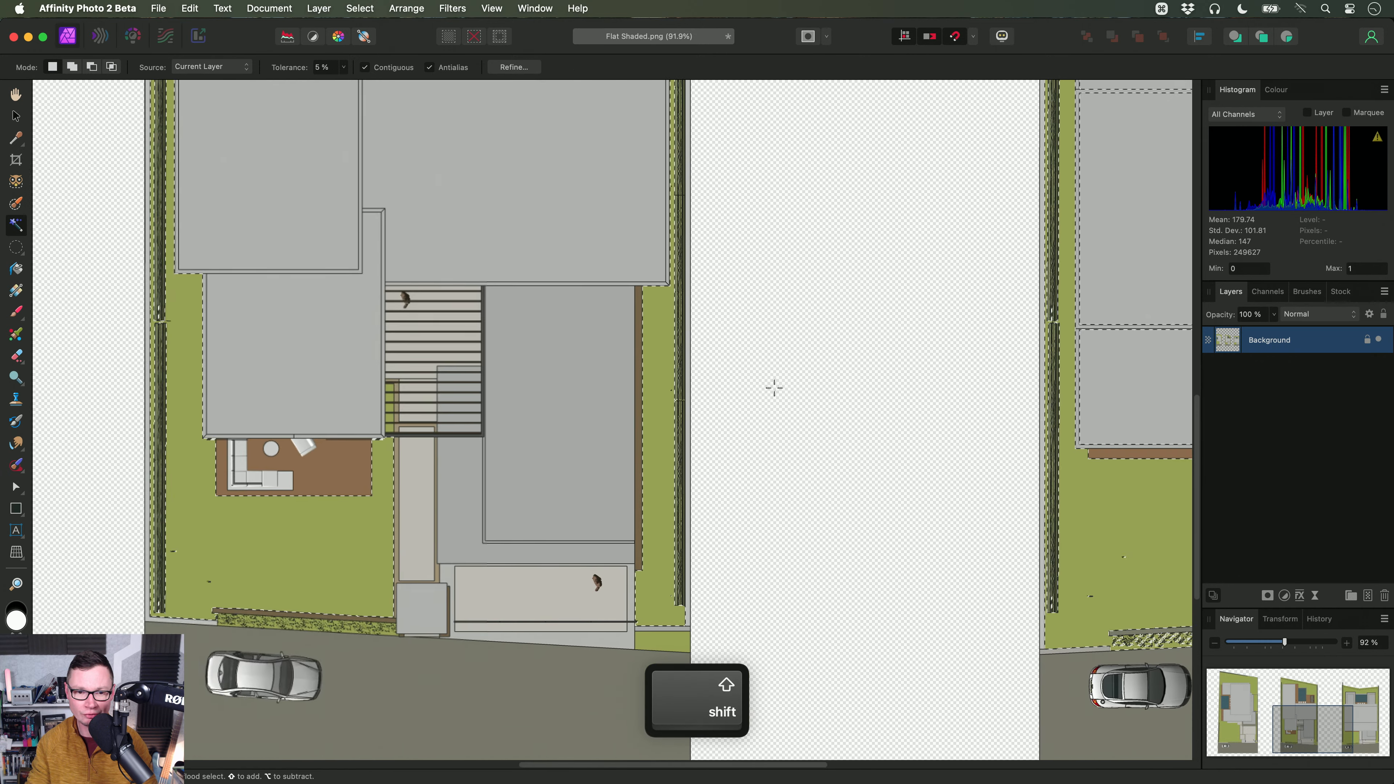
pyautogui.keyDown('shift'); pyautogui.click(545, 356); pyautogui.keyUp('shift')
pyautogui.hscroll(-5, 546, 356)
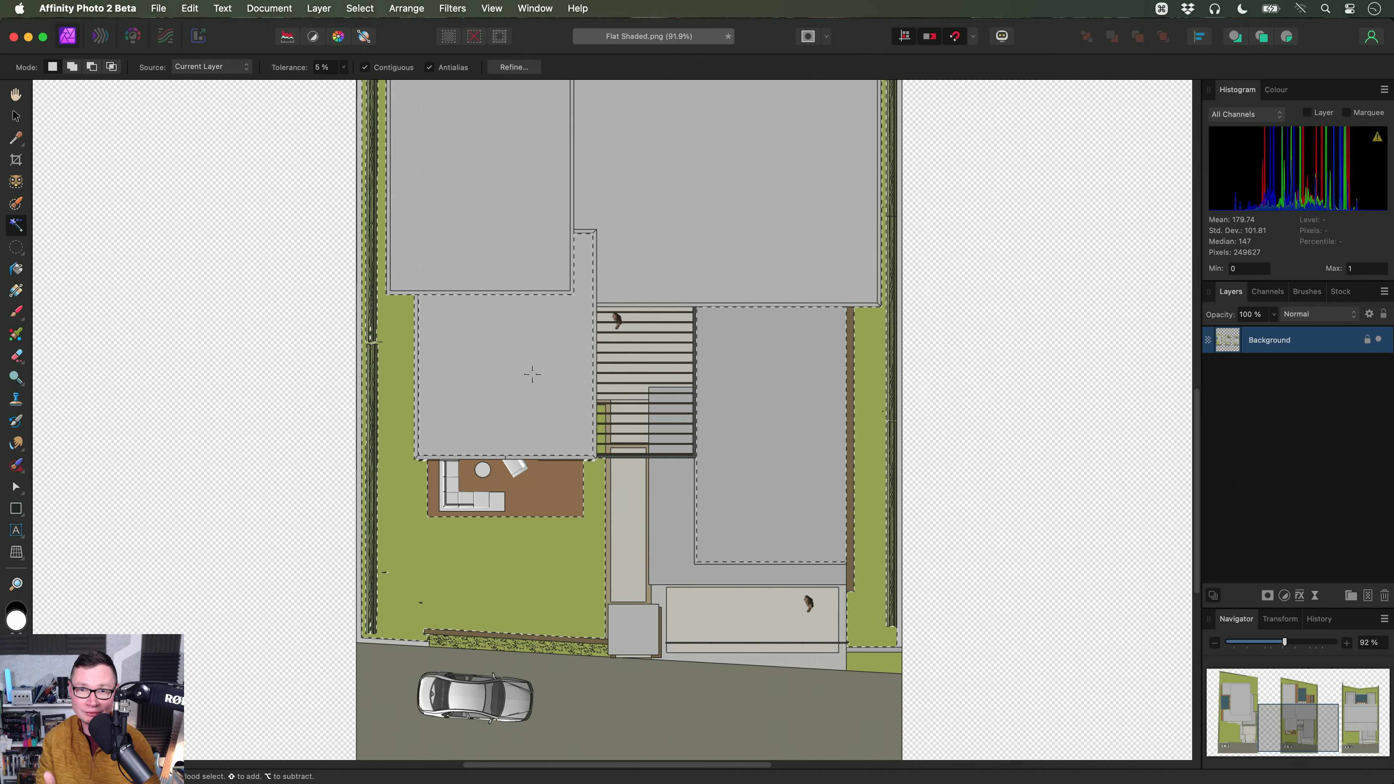
pyautogui.scroll(3, 688, 332)
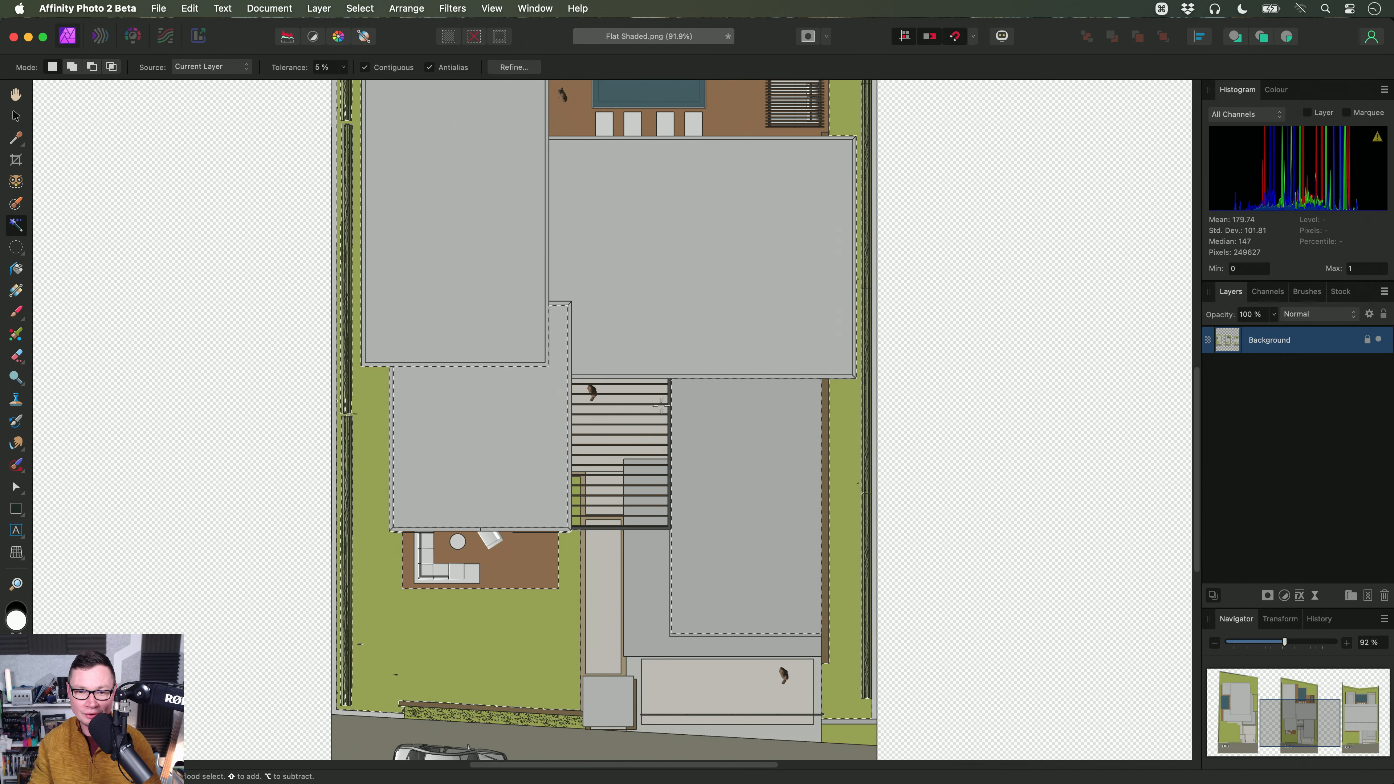
pyautogui.hscroll(2, 655, 430)
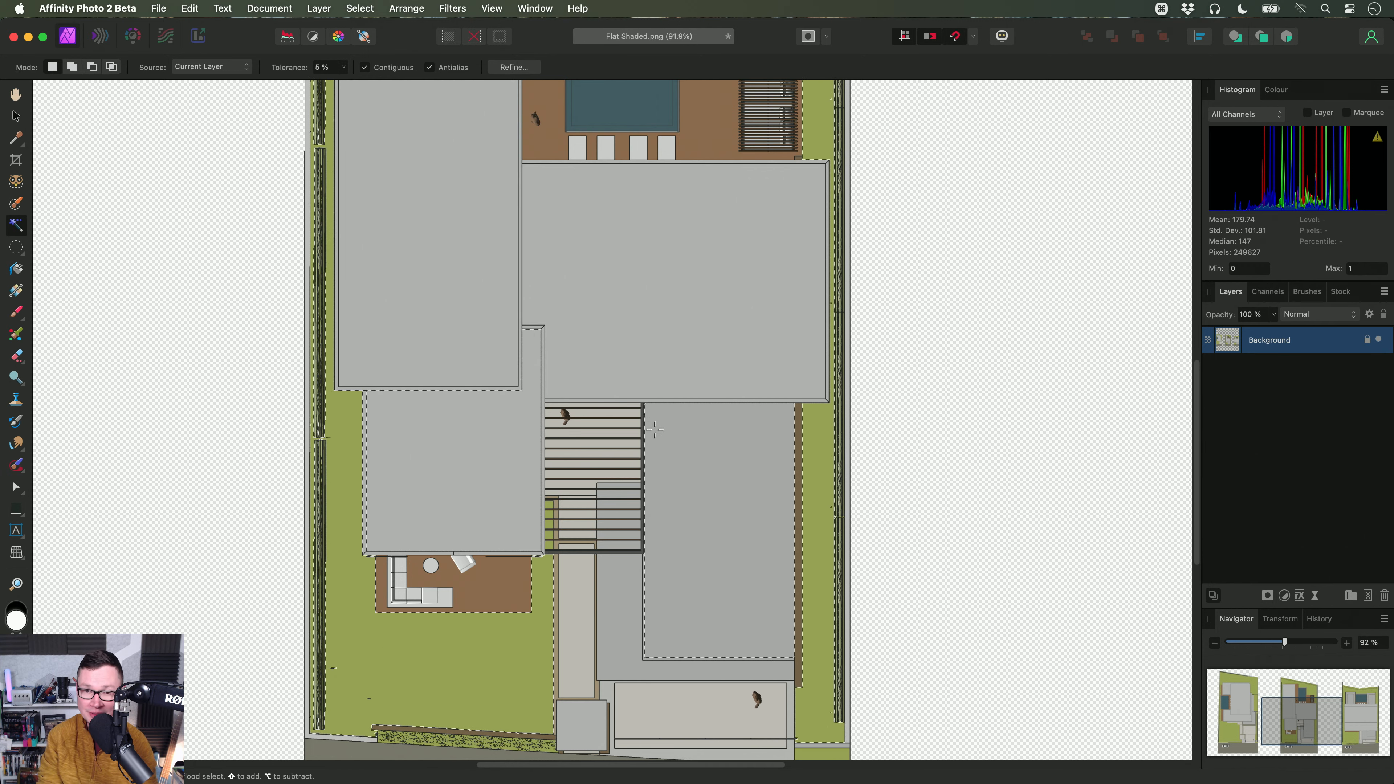
pyautogui.hscroll(10, 660, 406)
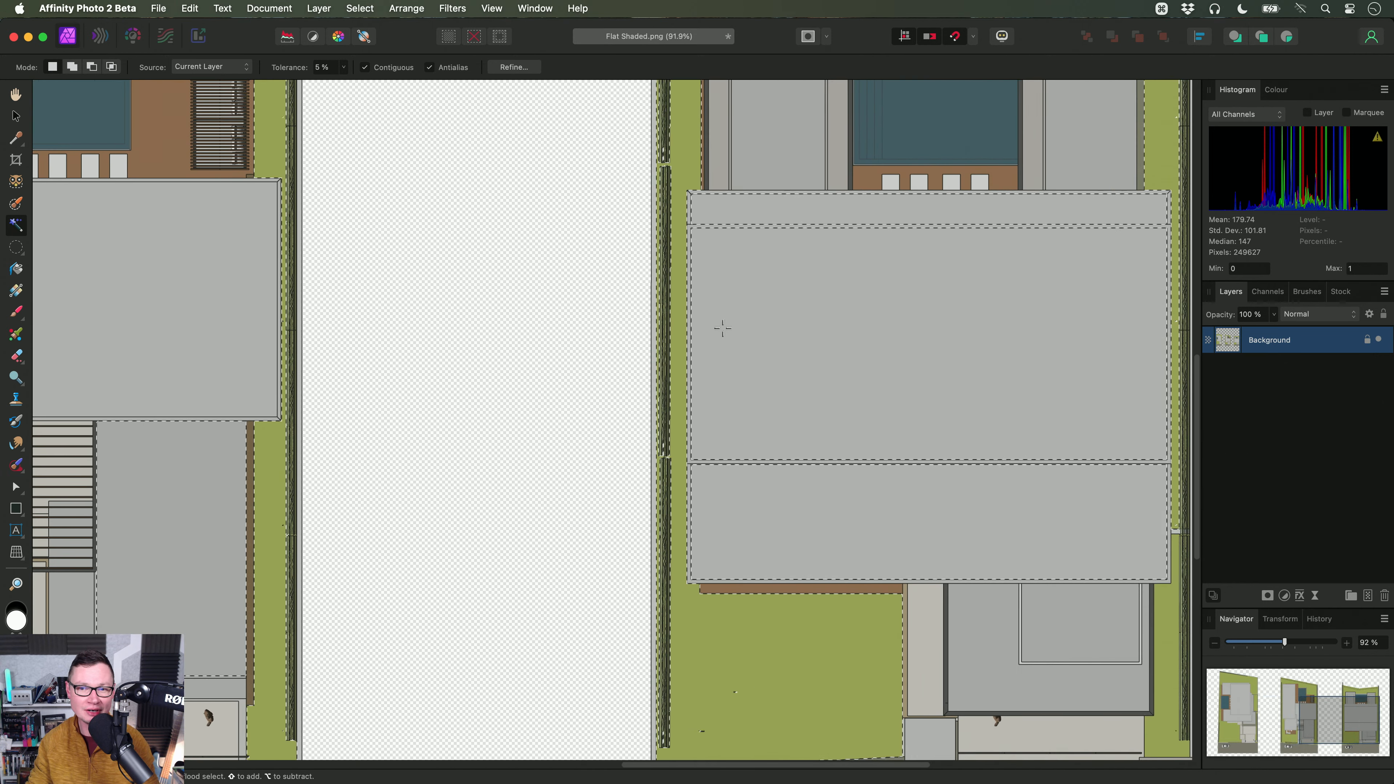
# Step: Clear the selection, and flood-select the third plan's two inner roof panels plus the narrow and large main roof sections
pyautogui.press('super+d')
pyautogui.moveTo(779, 337); pyautogui.dragTo(650, 502)
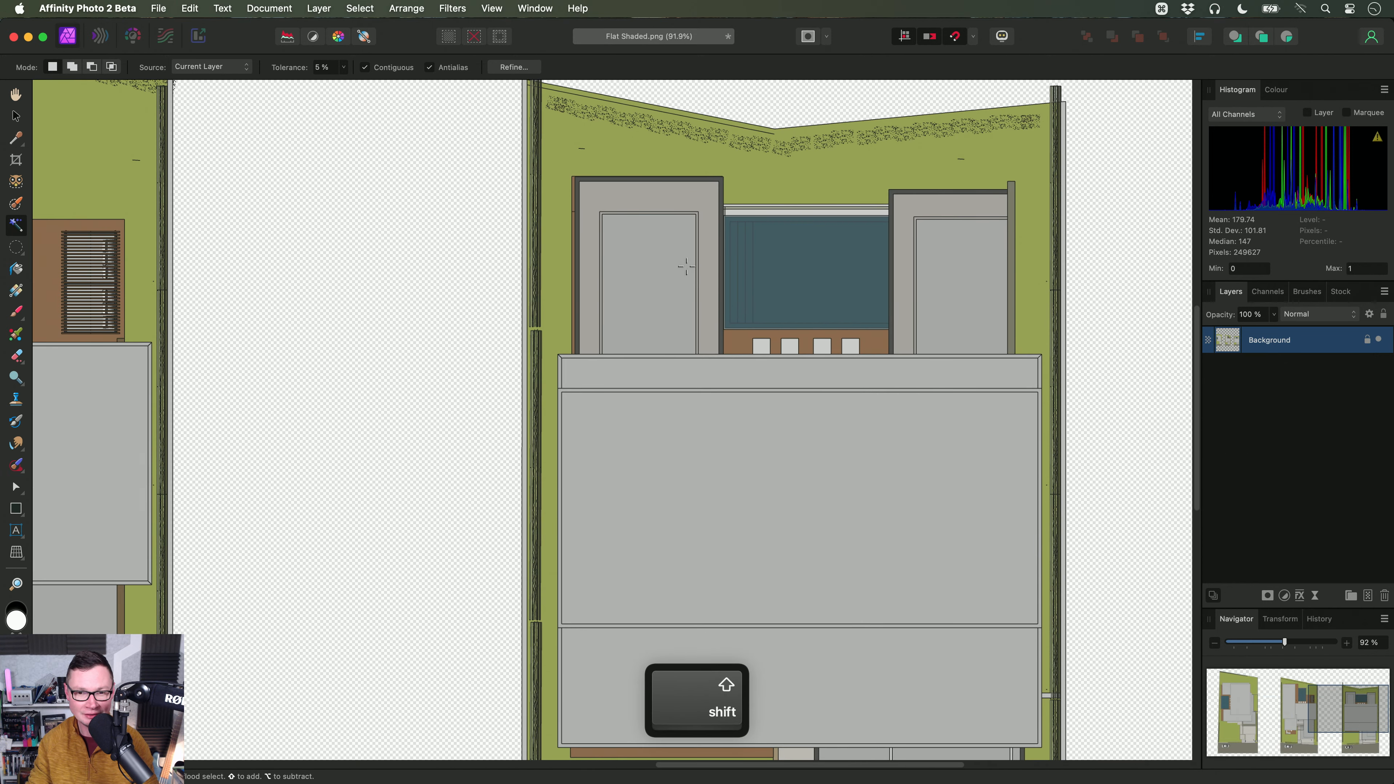
pyautogui.keyDown('shift'); pyautogui.click(684, 266); pyautogui.keyUp('shift')
pyautogui.keyDown('shift'); pyautogui.click(949, 265); pyautogui.keyUp('shift')
pyautogui.keyDown('shift'); pyautogui.click(910, 381); pyautogui.keyUp('shift')
pyautogui.keyDown('shift'); pyautogui.click(912, 427); pyautogui.keyUp('shift')
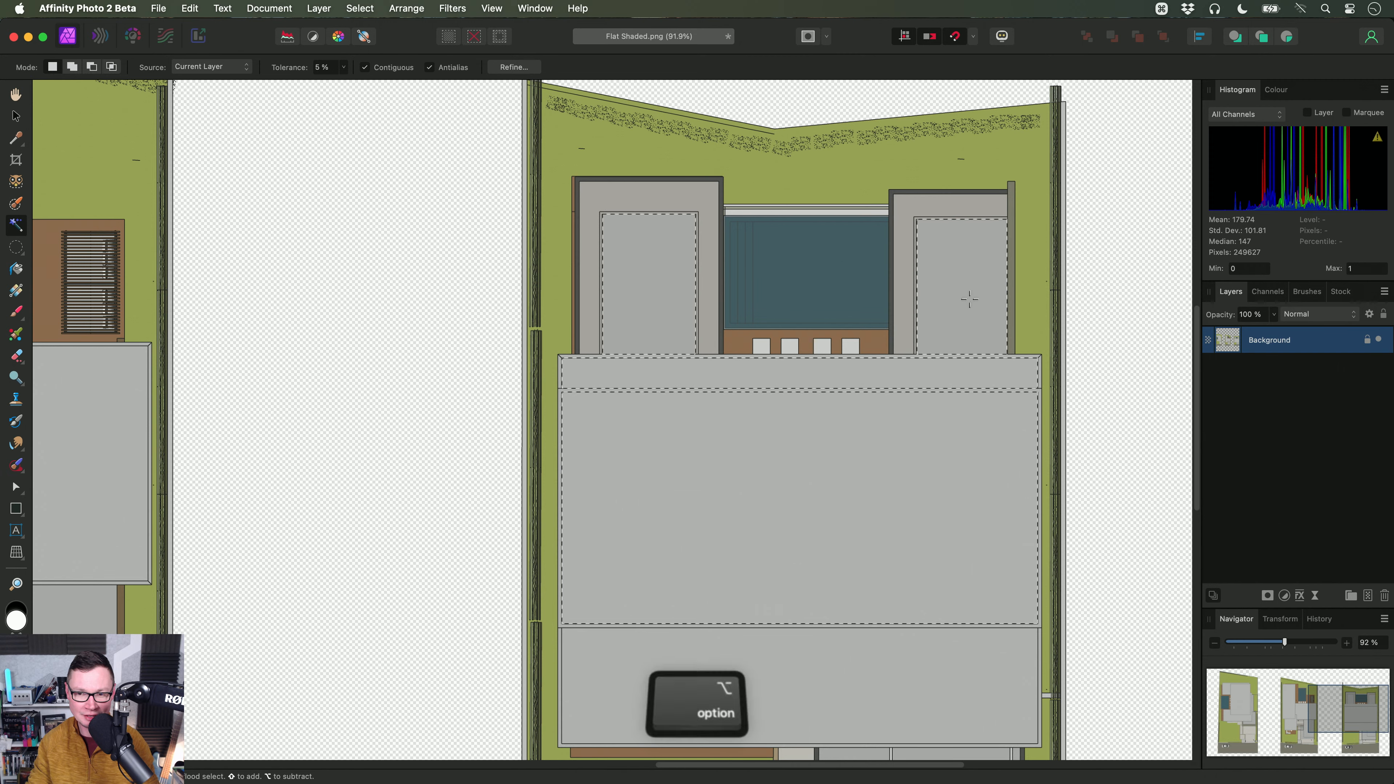
# Step: Subtract both inner roof panels and the two main roof sections of the third plan from the flood selection
pyautogui.keyDown('alt'); pyautogui.click(968, 288); pyautogui.keyUp('alt')
pyautogui.keyDown('alt'); pyautogui.click(686, 292); pyautogui.keyUp('alt')
pyautogui.keyDown('alt'); pyautogui.click(710, 374); pyautogui.keyUp('alt')
pyautogui.keyDown('alt'); pyautogui.click(744, 406); pyautogui.keyUp('alt')
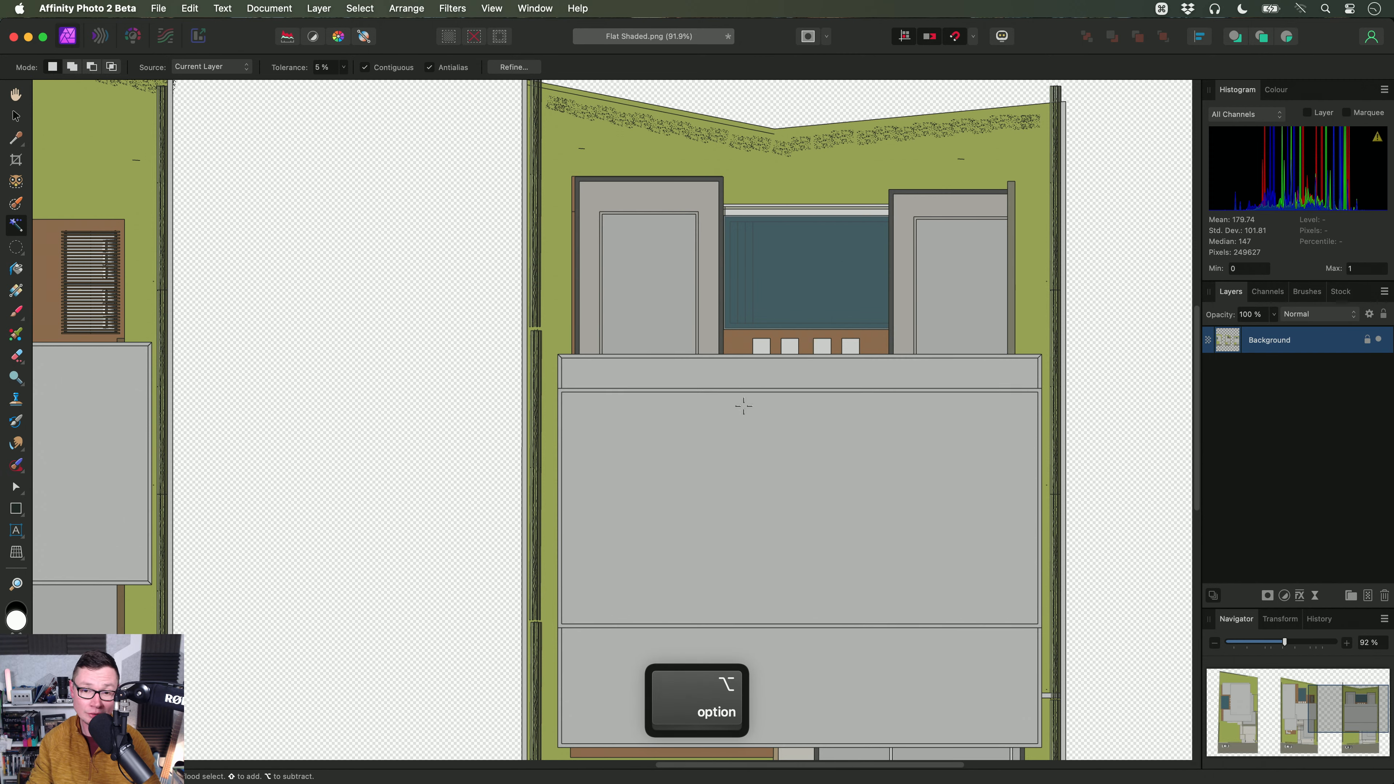
pyautogui.hscroll(-3, 744, 406)
pyautogui.scroll(-2, 744, 406)
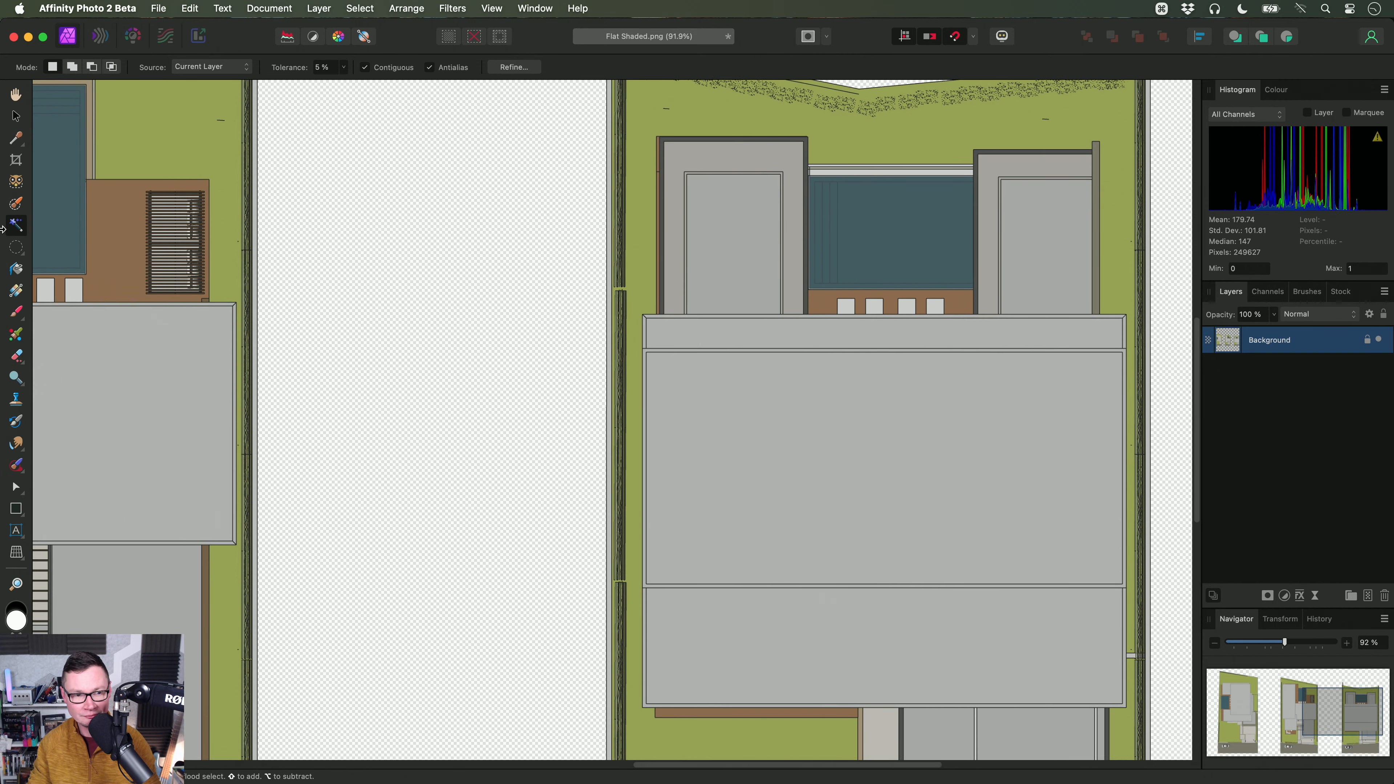
# Step: Build one combined selection from three overlapping rectangular marquees on the middle plan's wide roof
pyautogui.click(19, 253)
pyautogui.click(40, 252)
pyautogui.scroll(5, 429, 182)
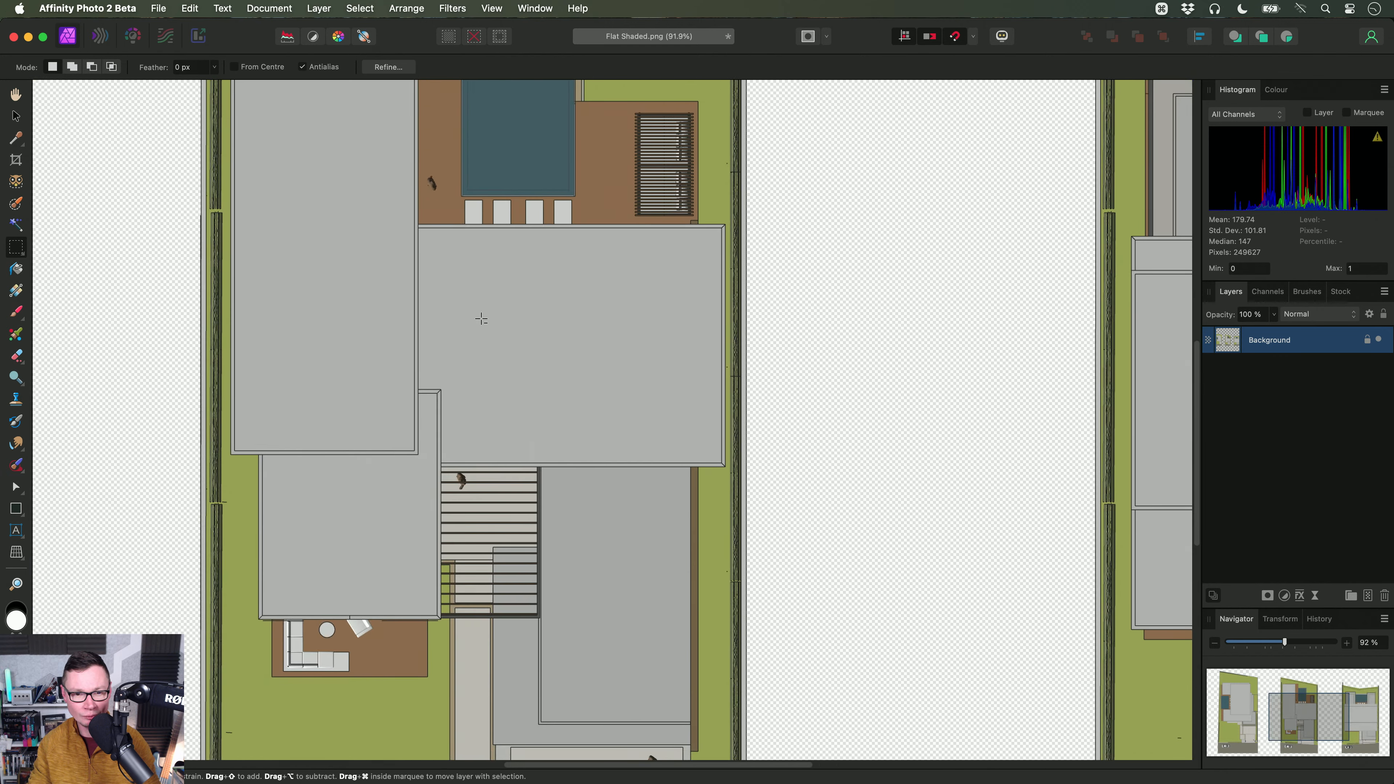
pyautogui.moveTo(399, 165); pyautogui.dragTo(613, 331)
pyautogui.moveTo(628, 194); pyautogui.dragTo(817, 385)
pyautogui.moveTo(464, 308); pyautogui.dragTo(723, 477)
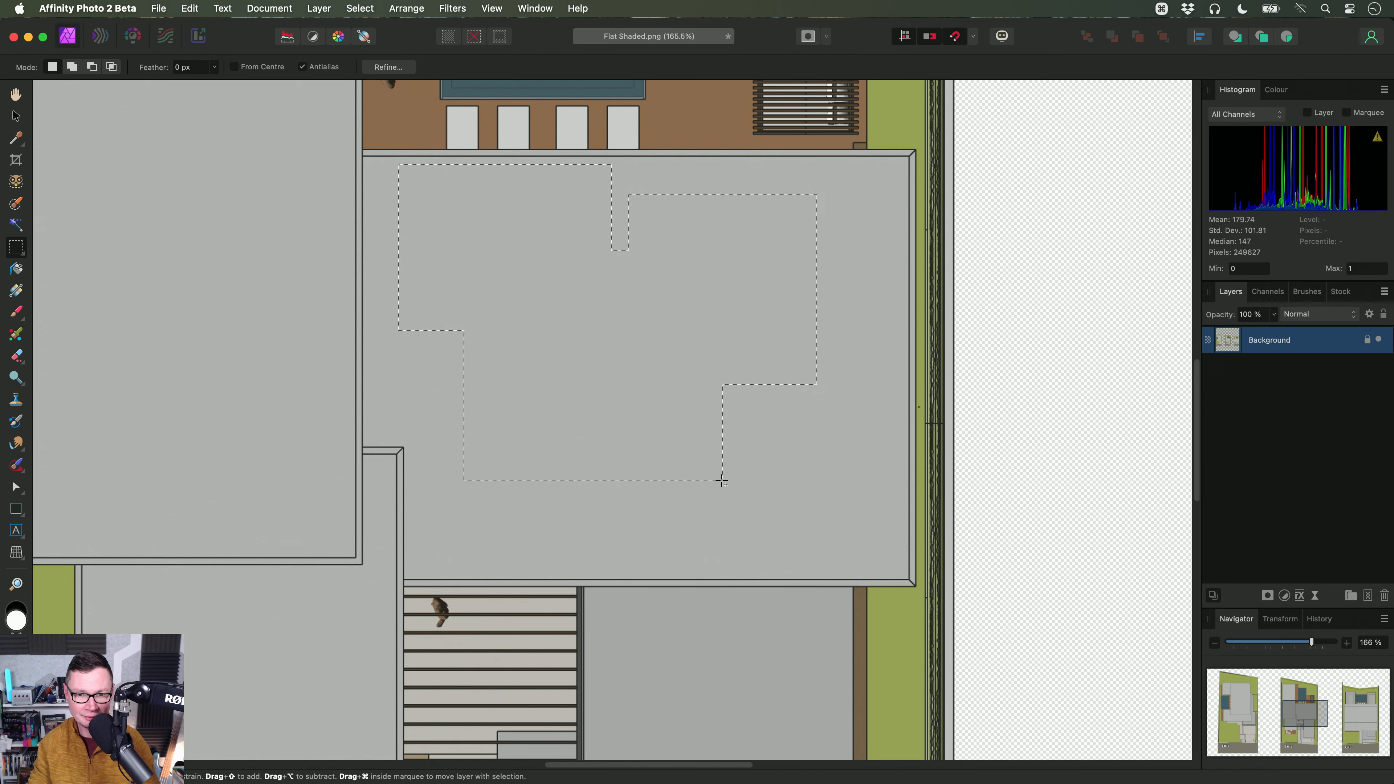
# Step: Add a separate square marquee on the middle plan's long roof to the existing selection
pyautogui.hscroll(-8, 495, 340)
pyautogui.scroll(3, 494, 341)
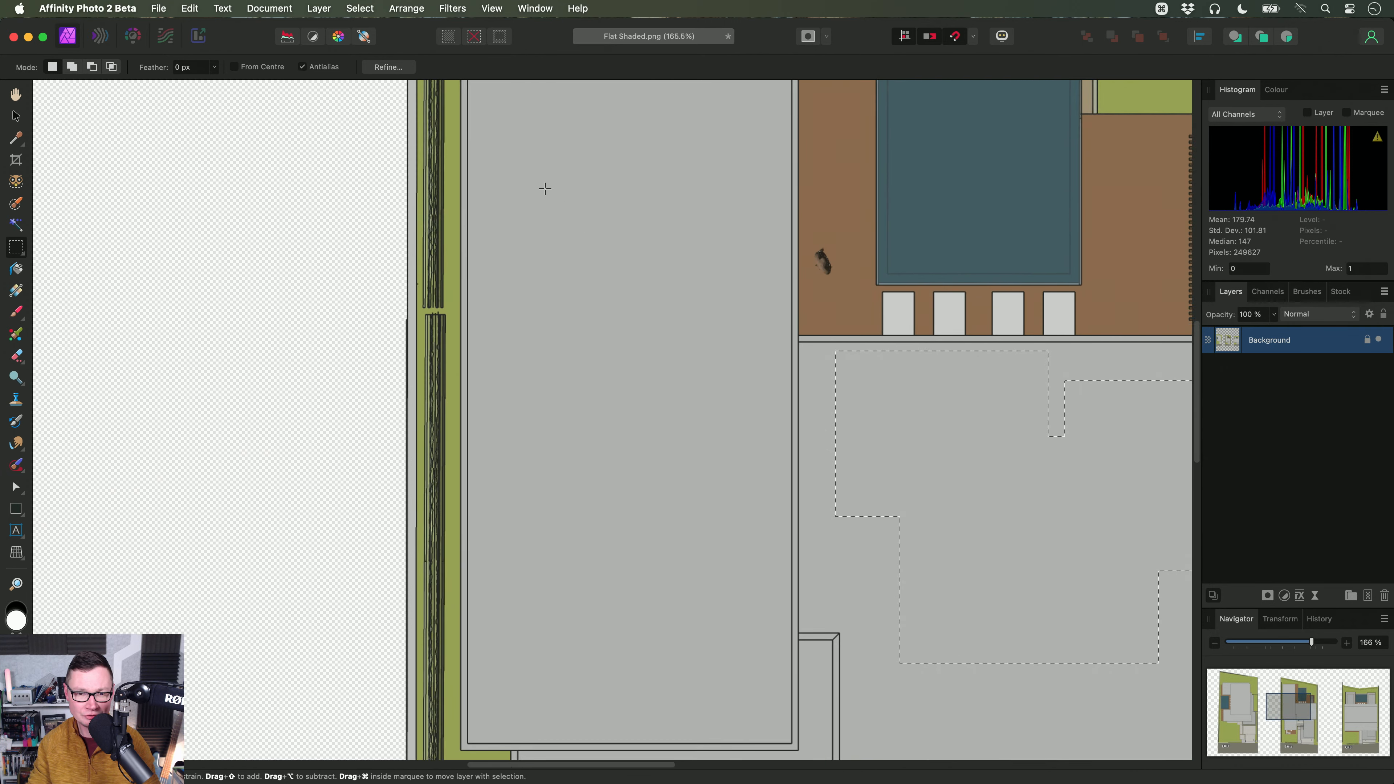
pyautogui.moveTo(496, 165); pyautogui.dragTo(723, 391)
pyautogui.hscroll(4, 686, 363)
pyautogui.scroll(3, 686, 362)
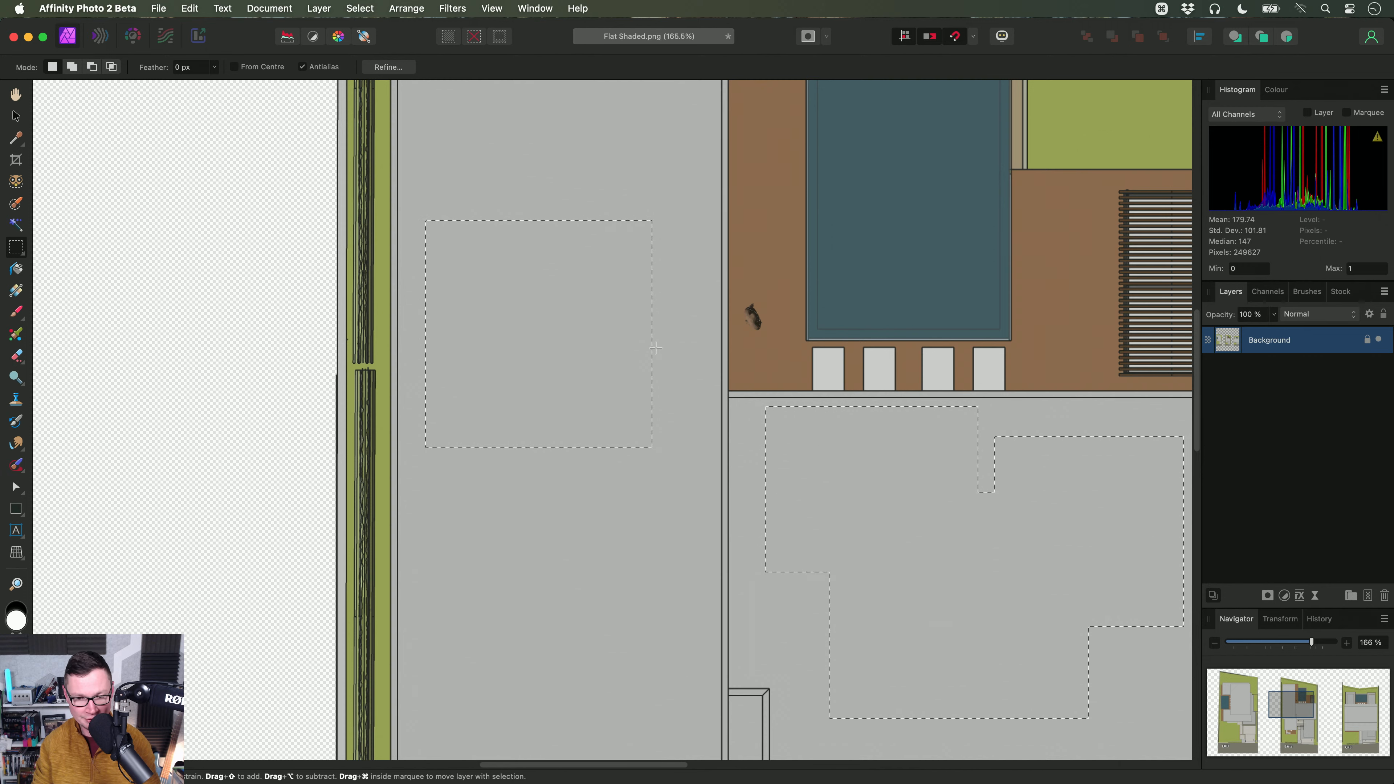
pyautogui.press('ctrl')
pyautogui.press('shift')
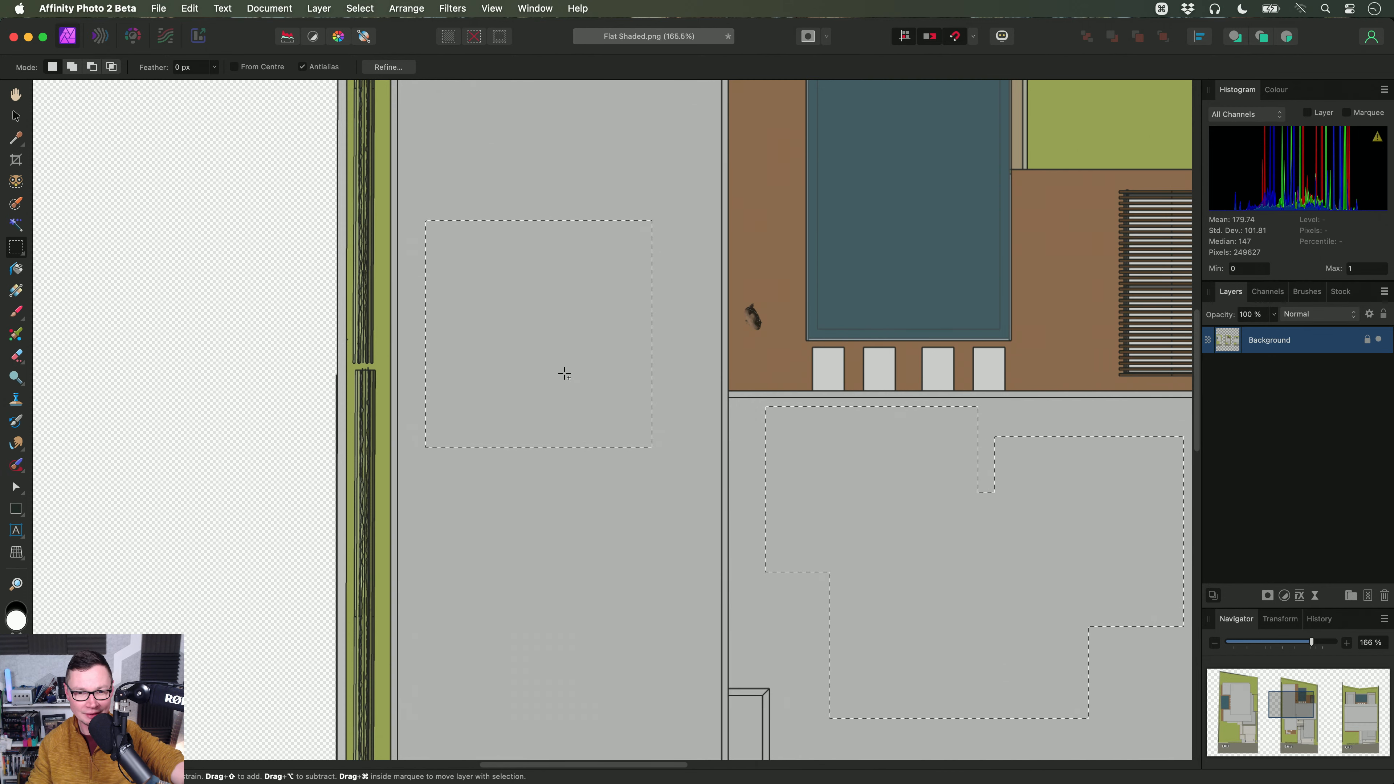
pyautogui.scroll(-3, 557, 352)
pyautogui.hscroll(1, 557, 352)
pyautogui.press('shift')
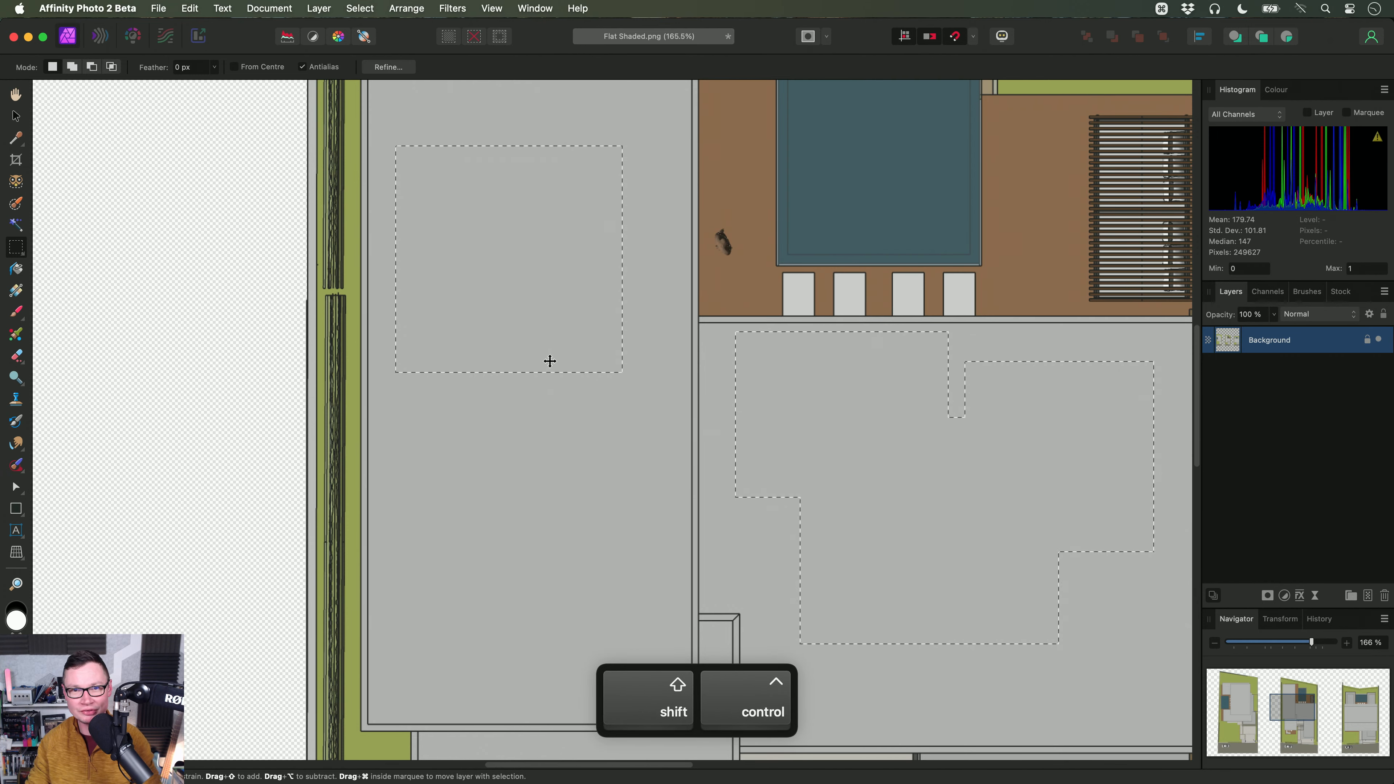
pyautogui.scroll(-10, 557, 357)
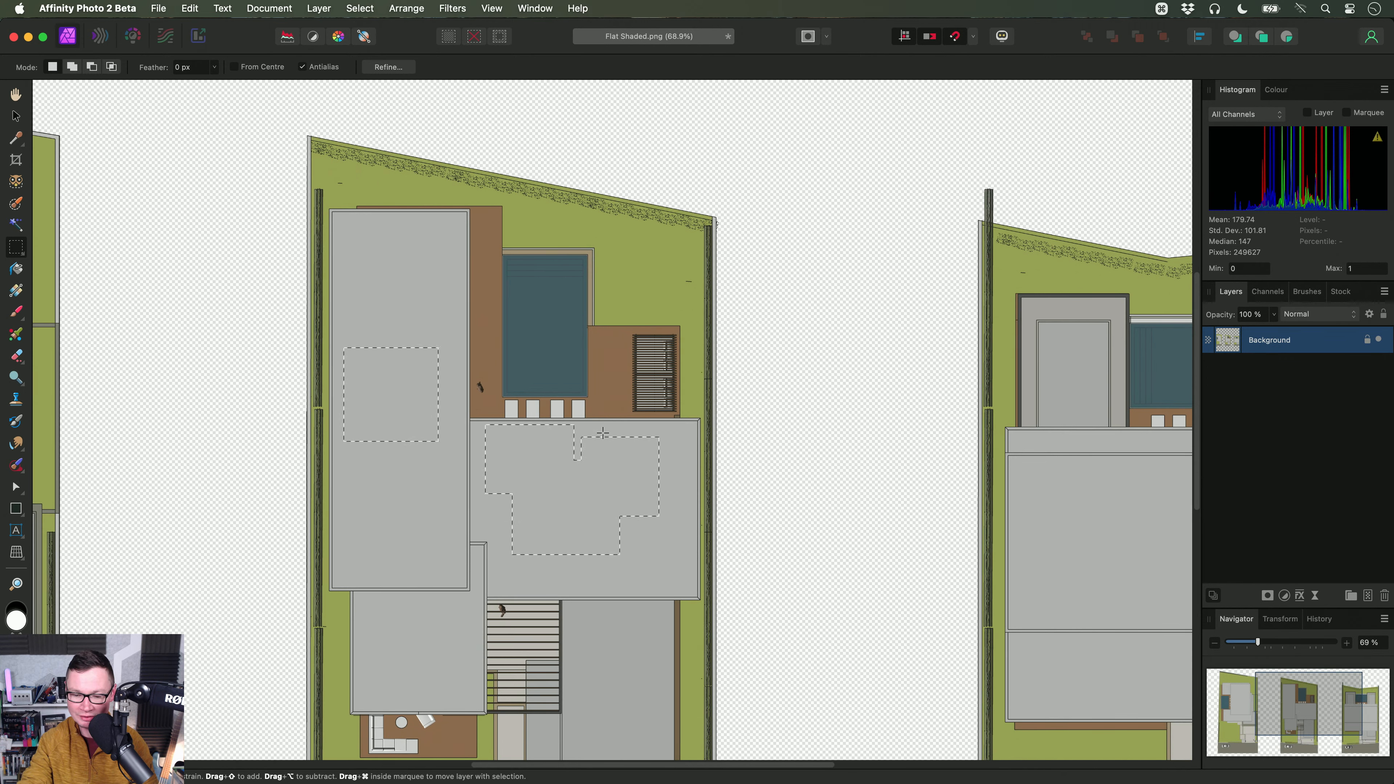
# Step: Enable From Centre for the Rectangular Marquee Tool and draw a new rectangular selection on the middle plan's long roof
pyautogui.scroll(8, 606, 409)
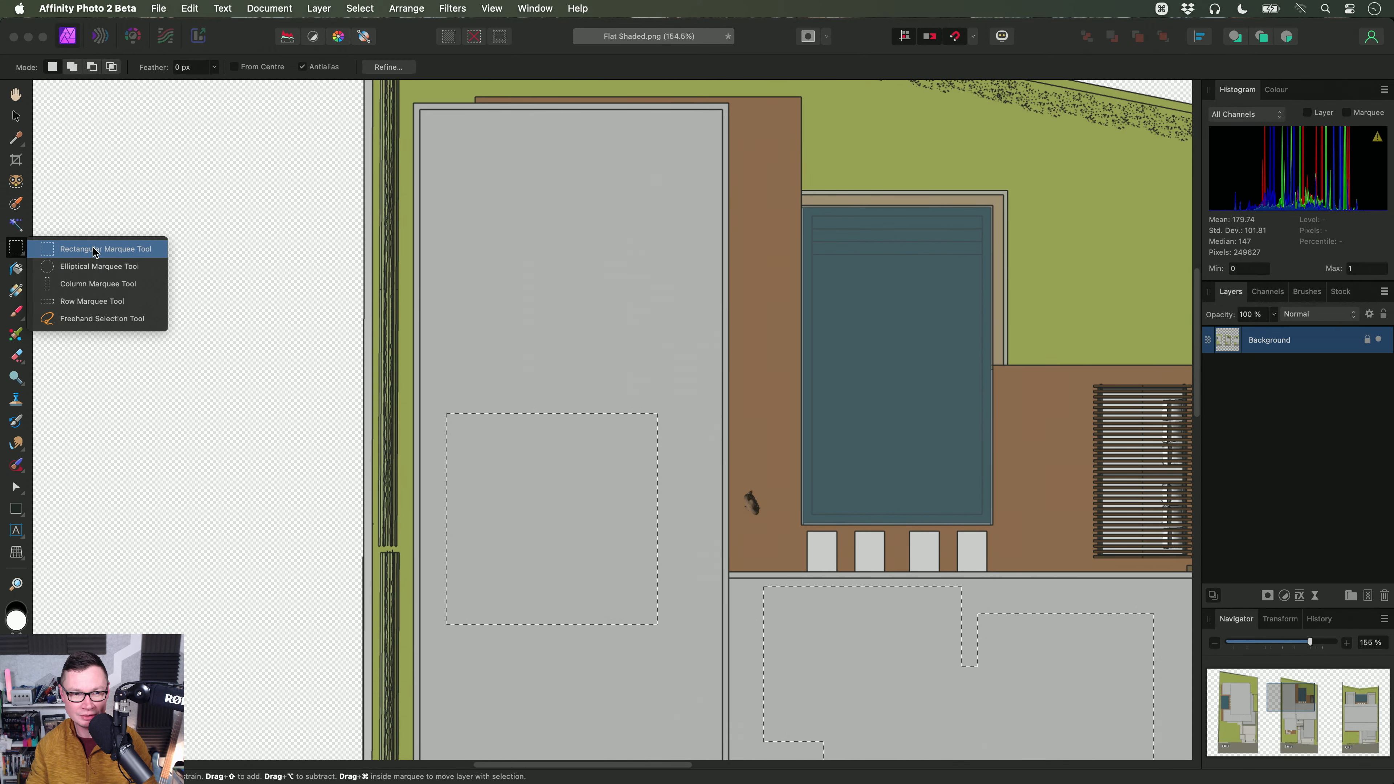
pyautogui.scroll(2, 610, 225)
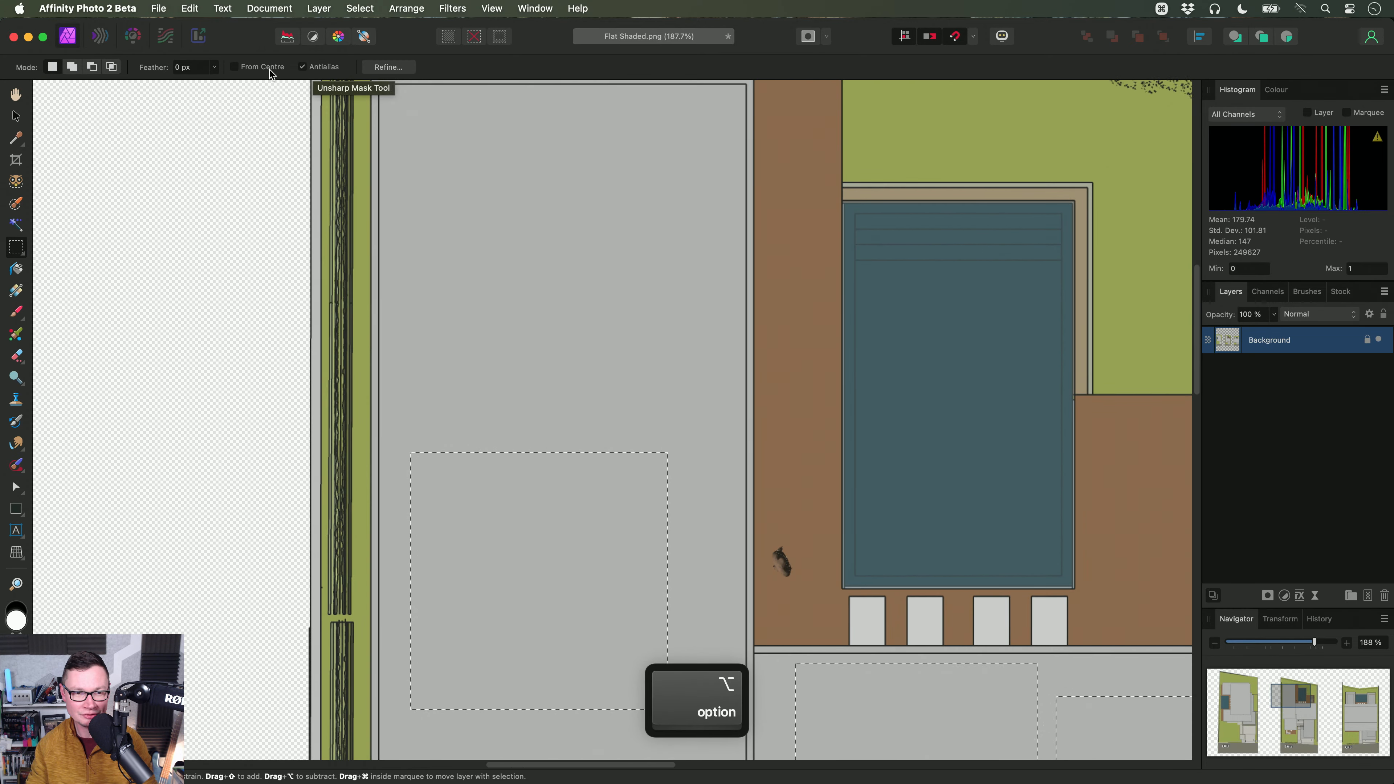
pyautogui.click(235, 66)
pyautogui.moveTo(518, 270); pyautogui.dragTo(634, 369)
# Step: Add a circular selection, drawn from its centre with the Elliptical Marquee Tool, overlapping the rectangle's lower edge
pyautogui.click(22, 253)
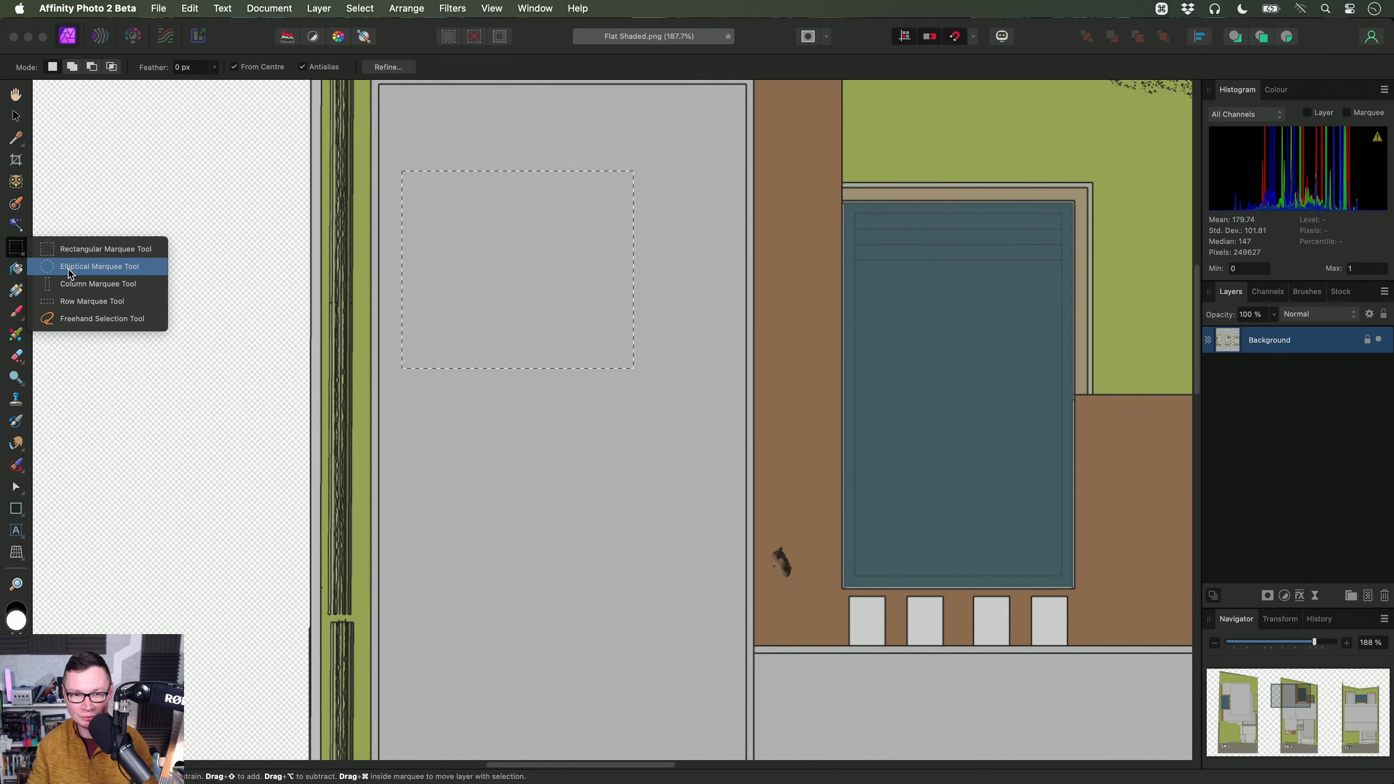
pyautogui.click(83, 266)
pyautogui.moveTo(529, 436); pyautogui.dragTo(669, 538)
pyautogui.press('shift')
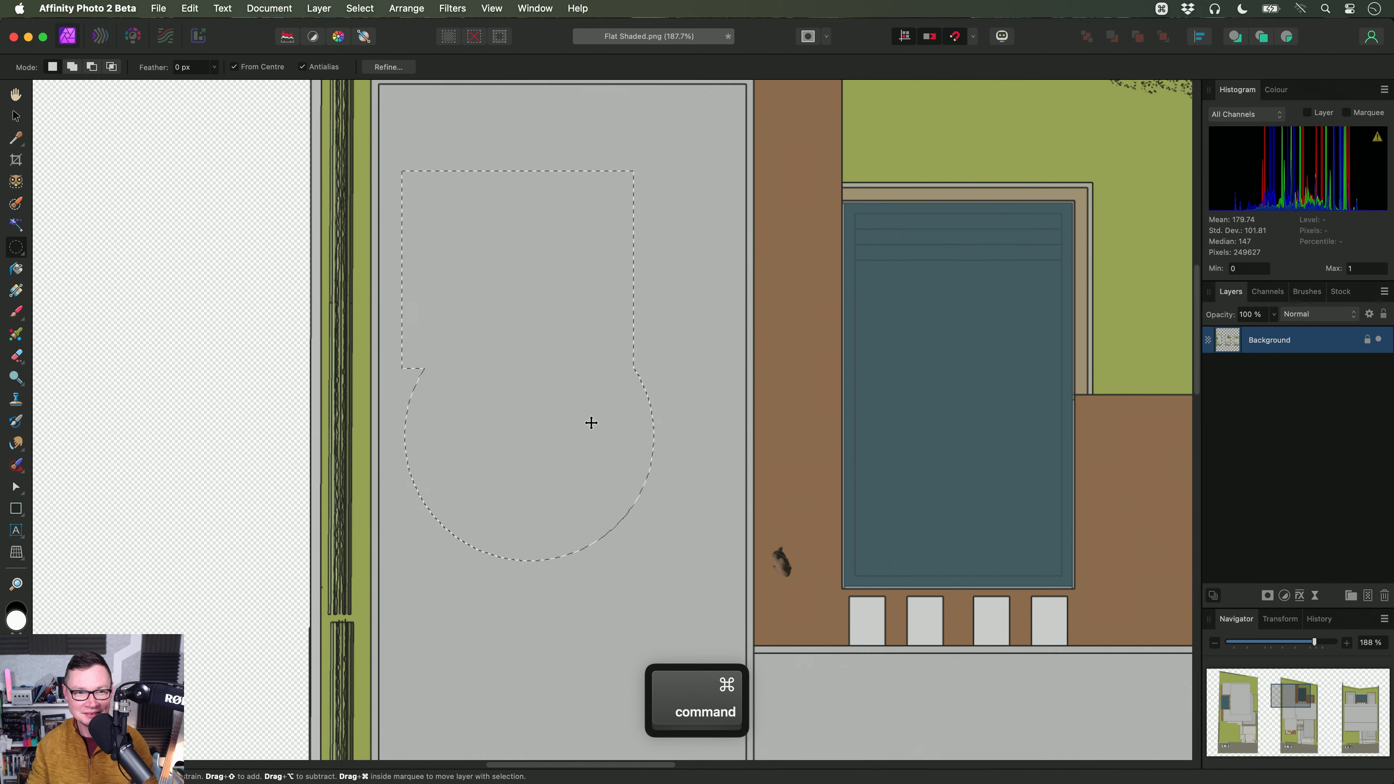
# Step: Return to the Rectangular Marquee Tool, clear the combined selection and activate the View Tool
pyautogui.click(7, 252)
pyautogui.click(83, 252)
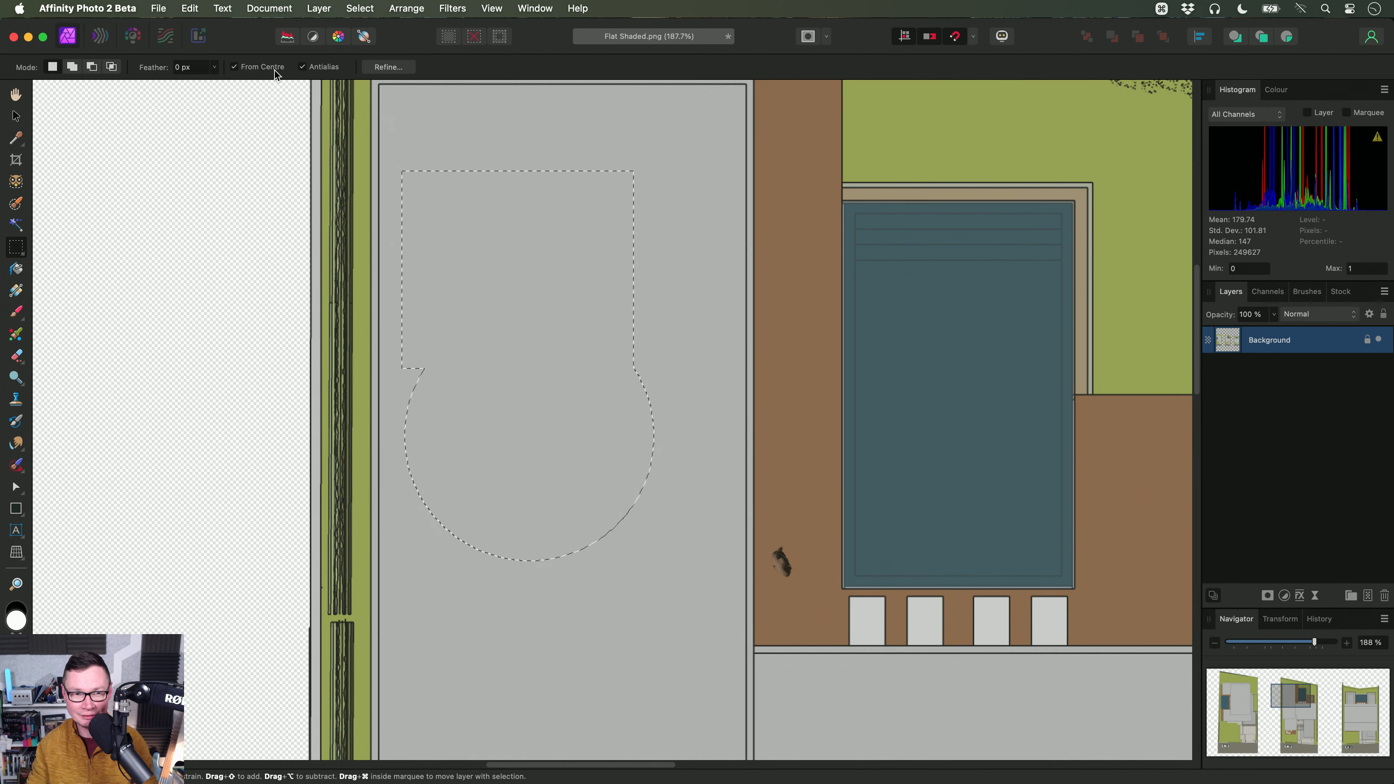
pyautogui.press('super+d')
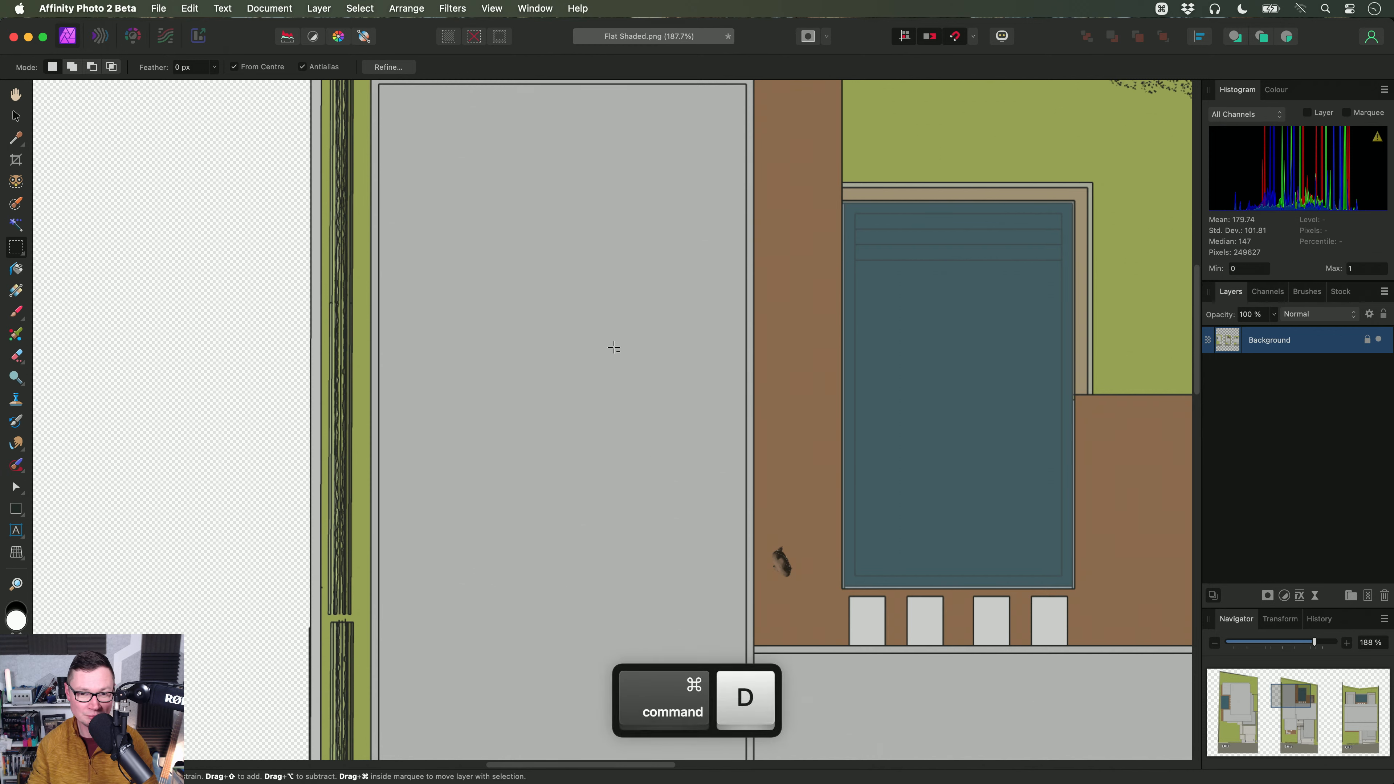
pyautogui.scroll(-2, 642, 400)
pyautogui.press('h')
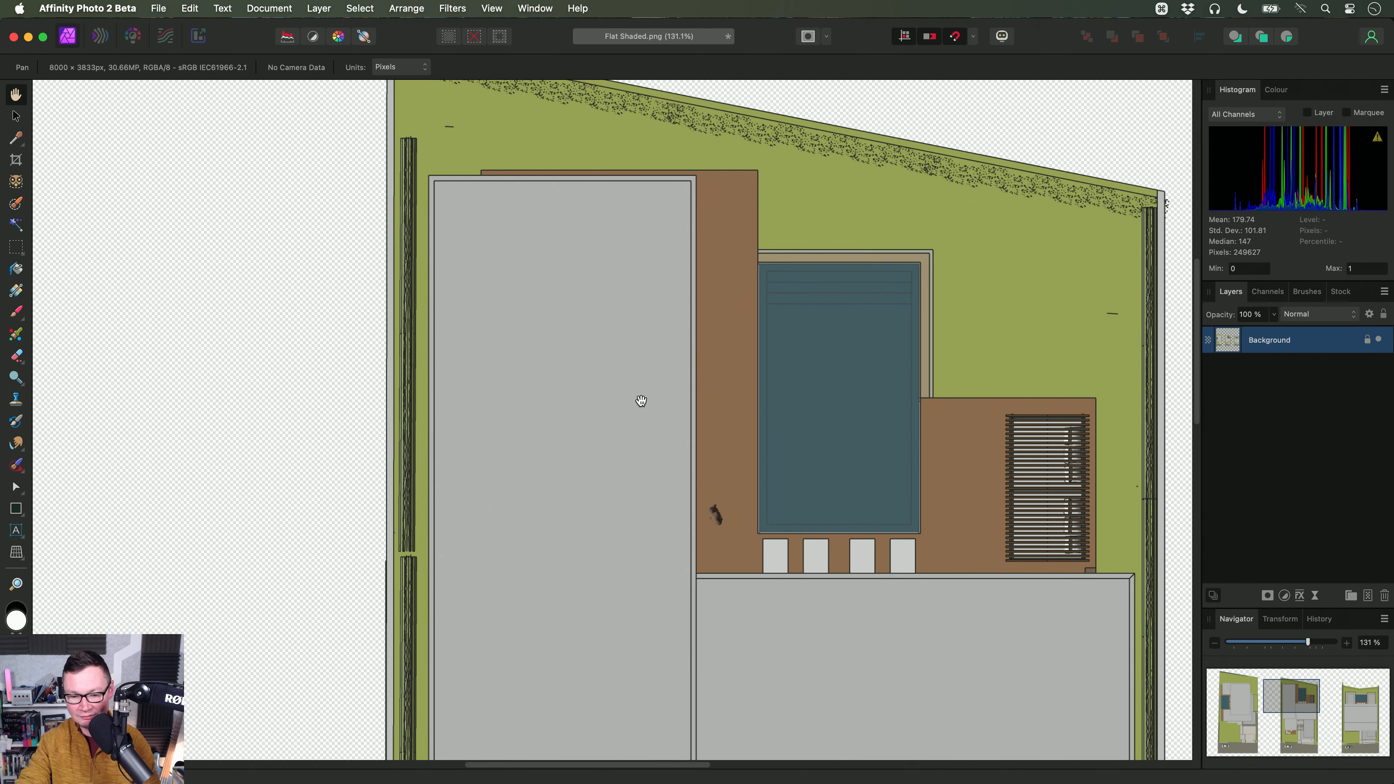
# Step: Close Flat Shaded.png without saving, and switch to Finder's Photo 2.6 folder
pyautogui.scroll(-3, 641, 401)
pyautogui.press('super+w')
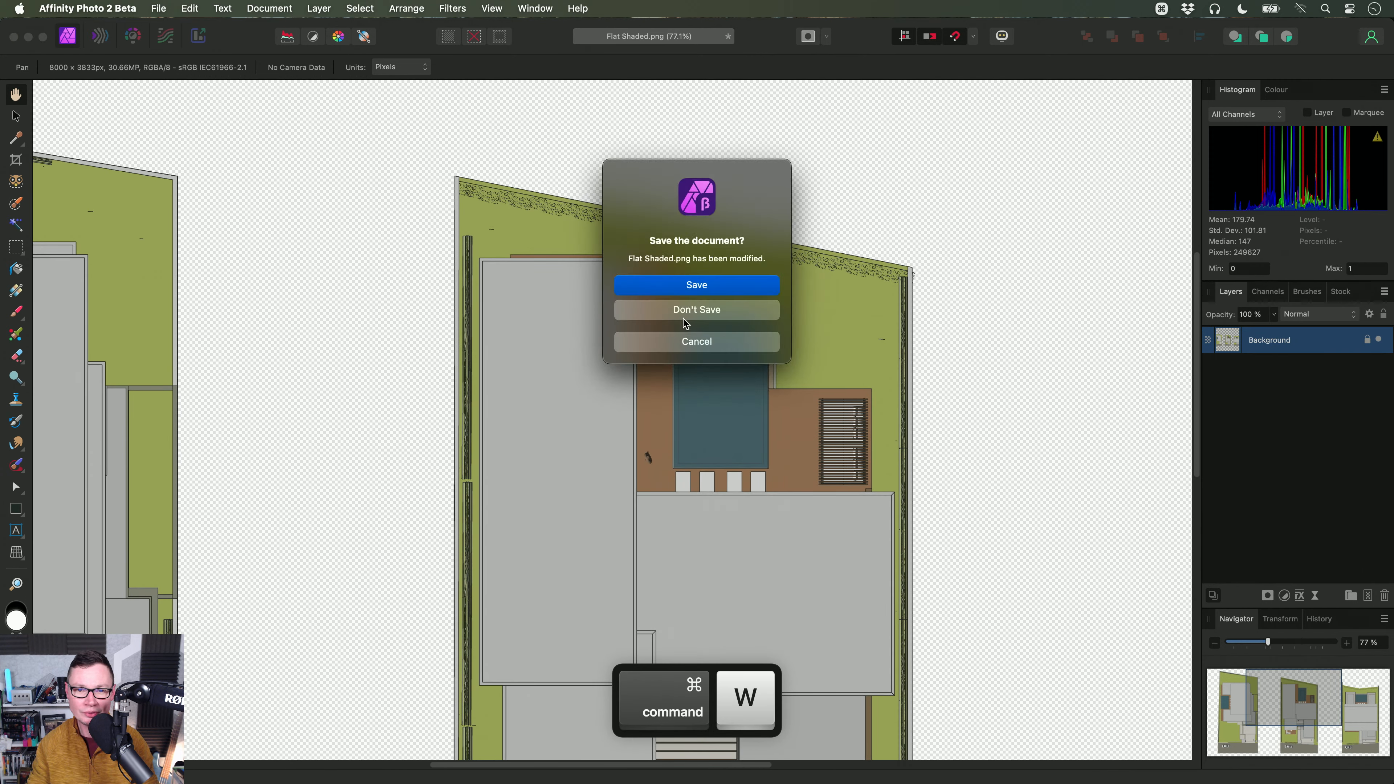
pyautogui.press('super+d')
pyautogui.press('super+Tab')
pyautogui.click(370, 127)
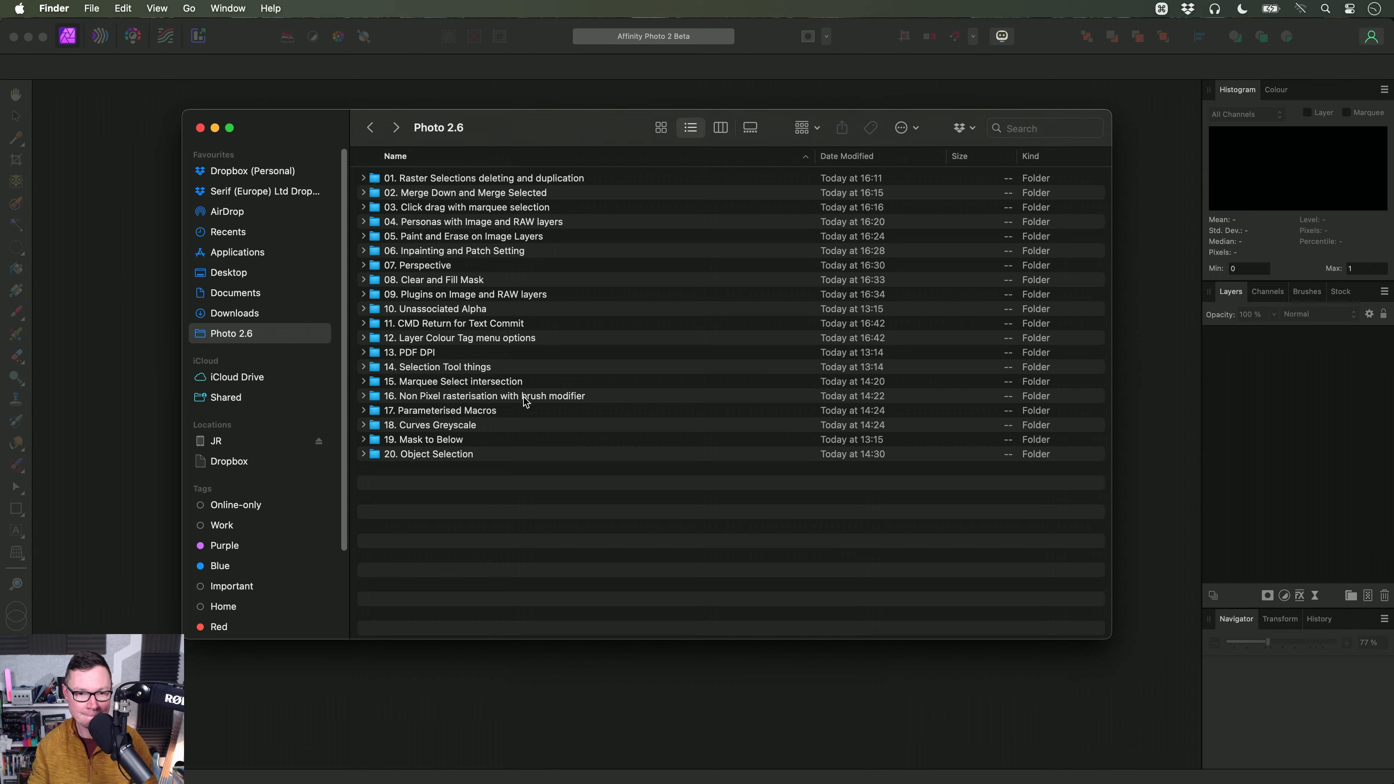
# Step: Open Deep Space Comet.afphoto from the 15. Marquee Select intersection folder in Affinity Photo 2 Beta and activate the Move Tool
pyautogui.click(530, 385)
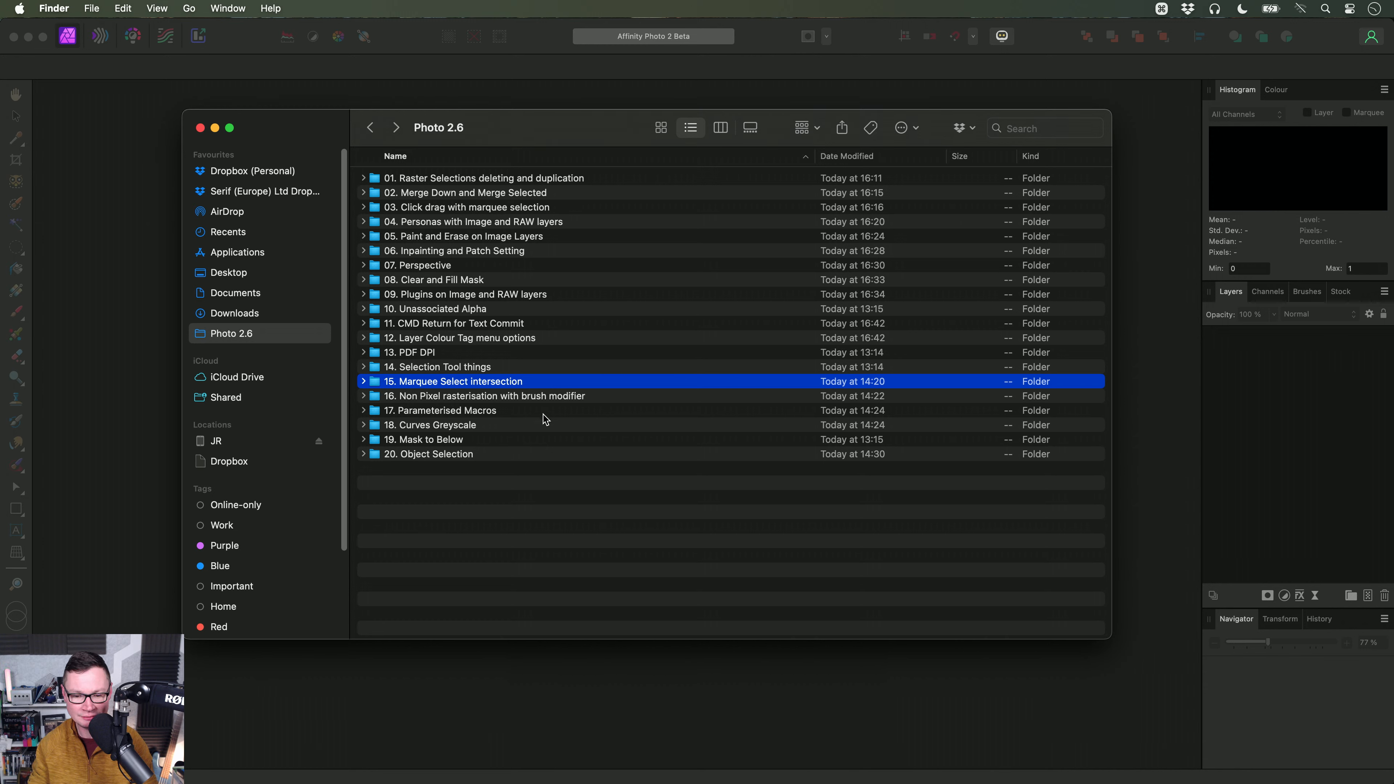
pyautogui.doubleClick(524, 385)
pyautogui.press('super+Tab')
pyautogui.moveTo(500, 189); pyautogui.dragTo(675, 370)
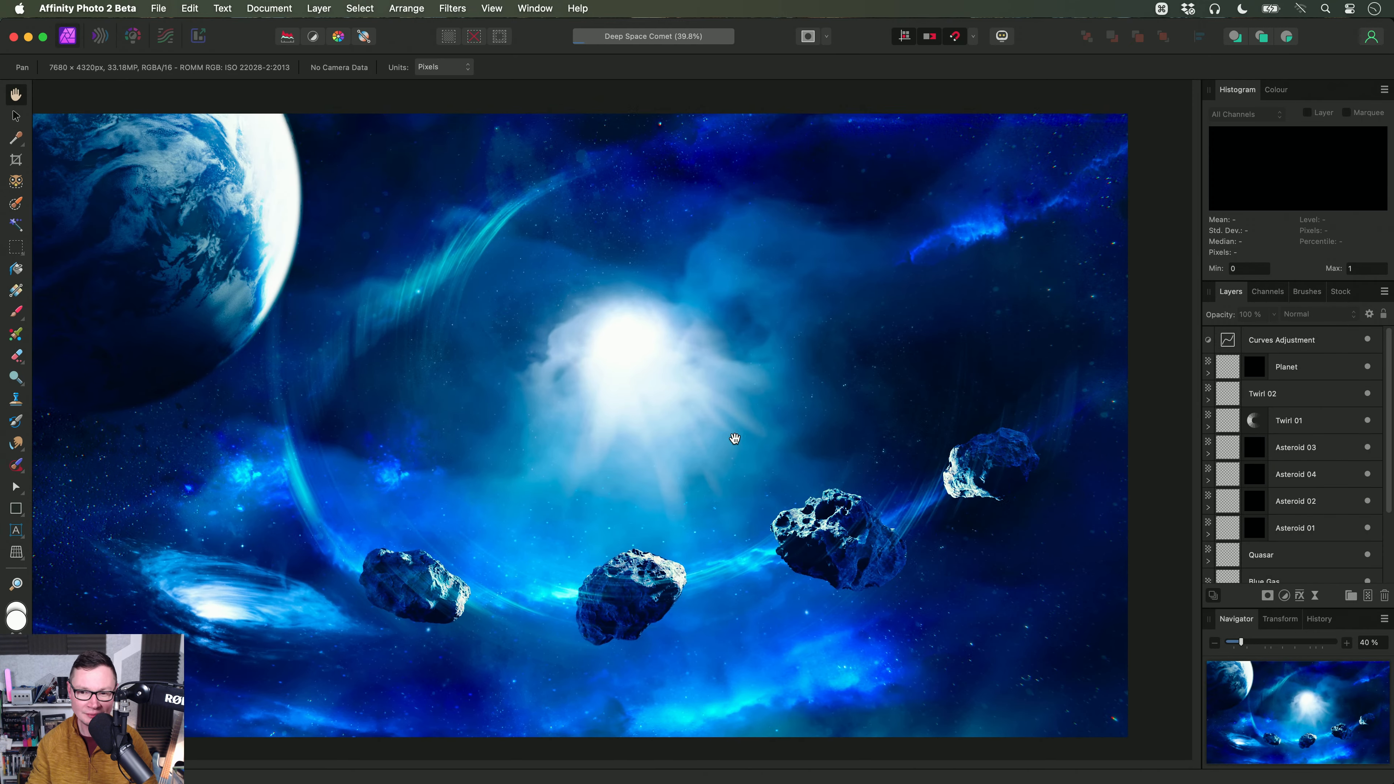
pyautogui.press('v')
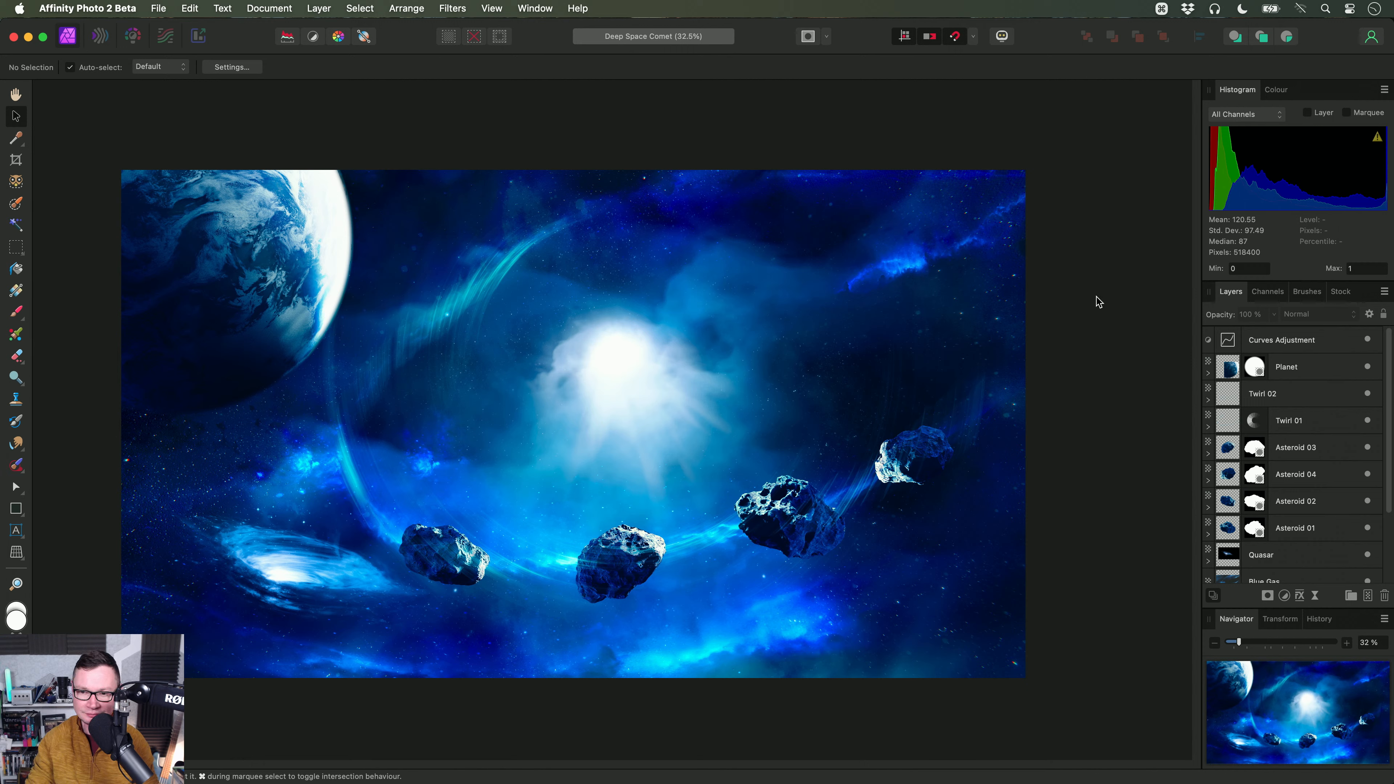
pyautogui.moveTo(1097, 298); pyautogui.dragTo(1007, 521)
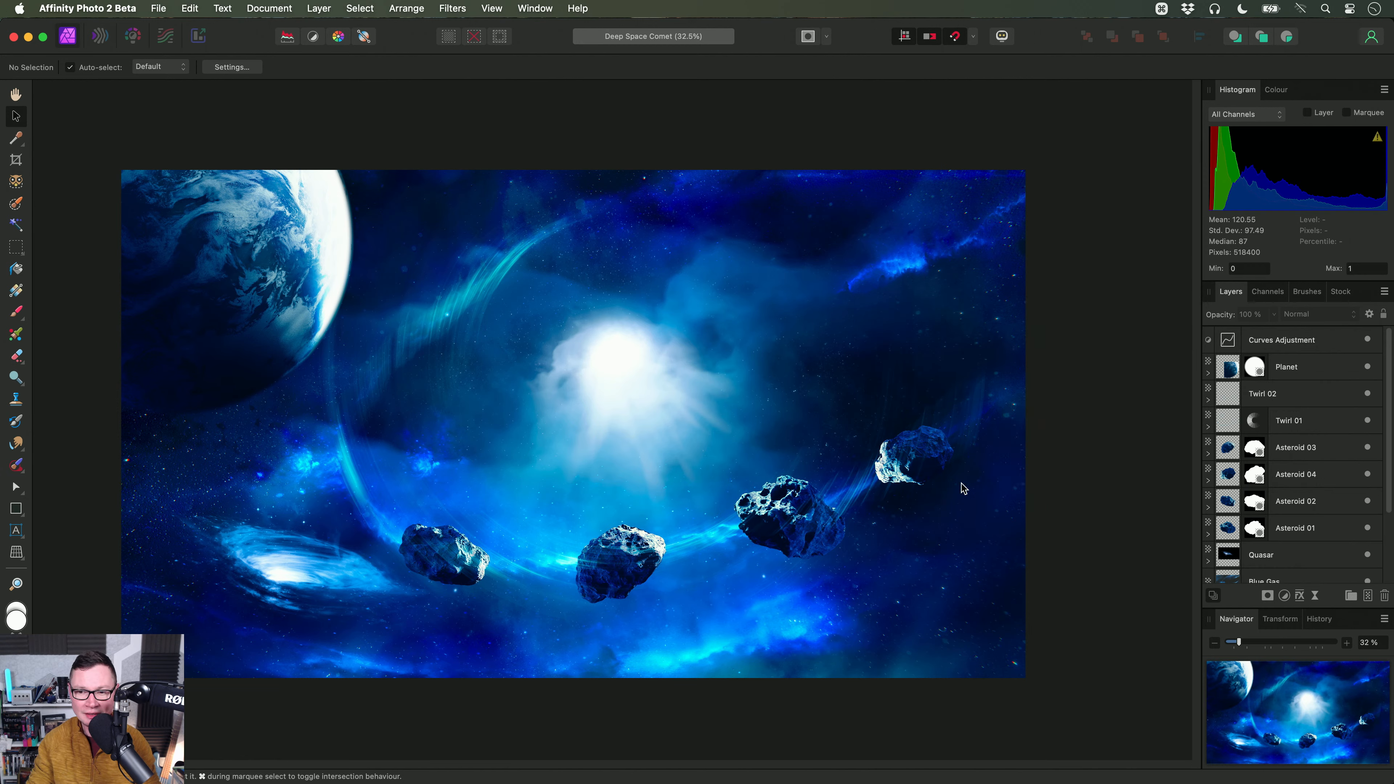
# Step: Check the Tools settings for the option that selects objects intersecting the selection marquee, then close the settings
pyautogui.click(87, 8)
pyautogui.click(125, 159)
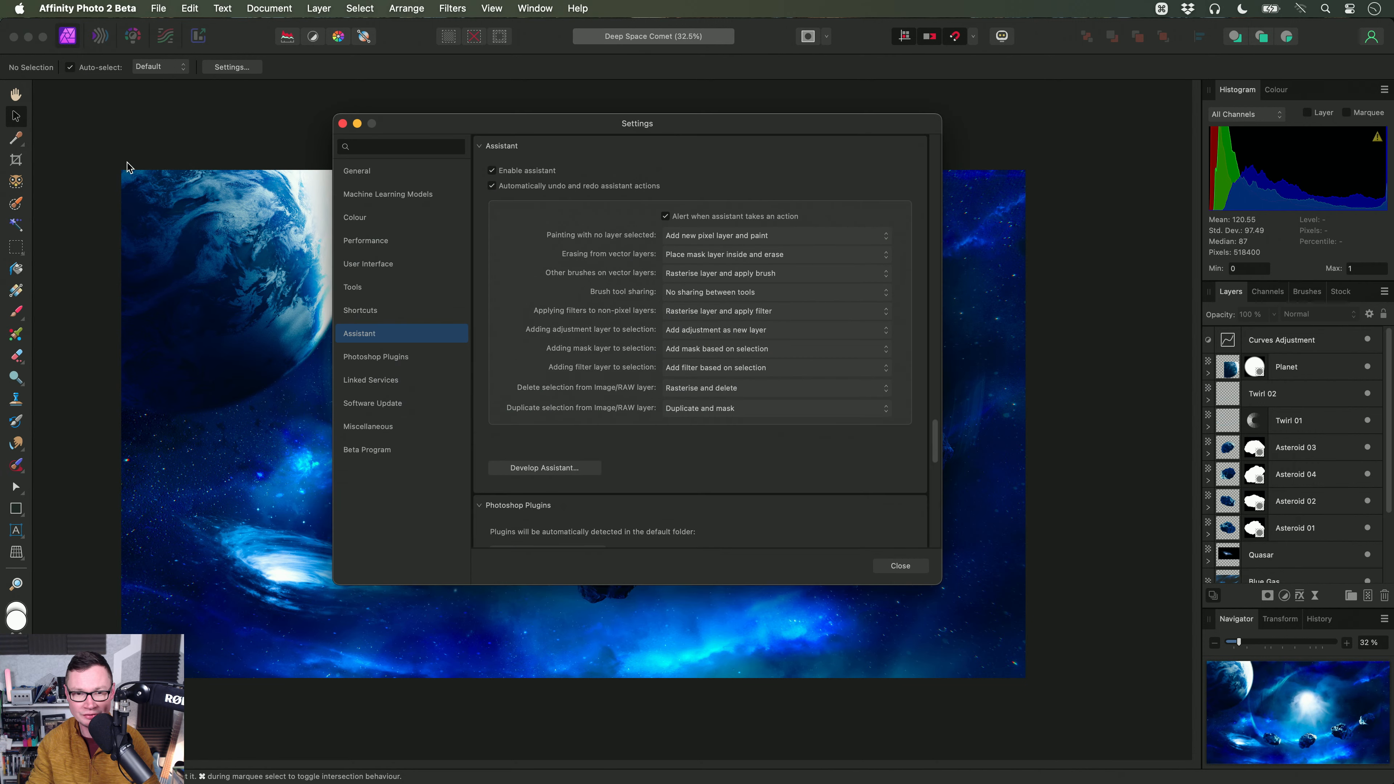
pyautogui.click(403, 293)
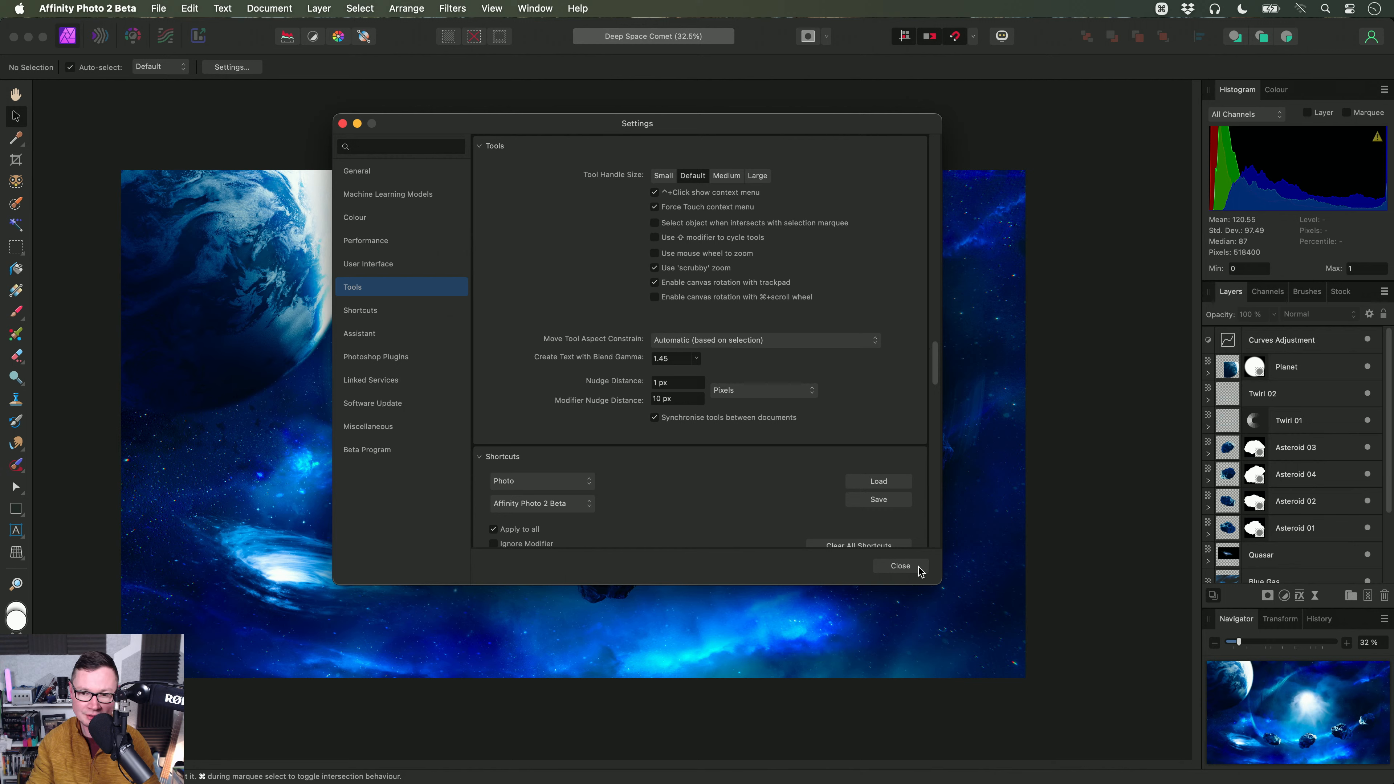
pyautogui.click(901, 566)
# Step: Marquee-select objects from the canvas's right edge across the three rightmost asteroids, toggling the intersection behaviour during the selection
pyautogui.moveTo(1106, 315); pyautogui.dragTo(852, 531)
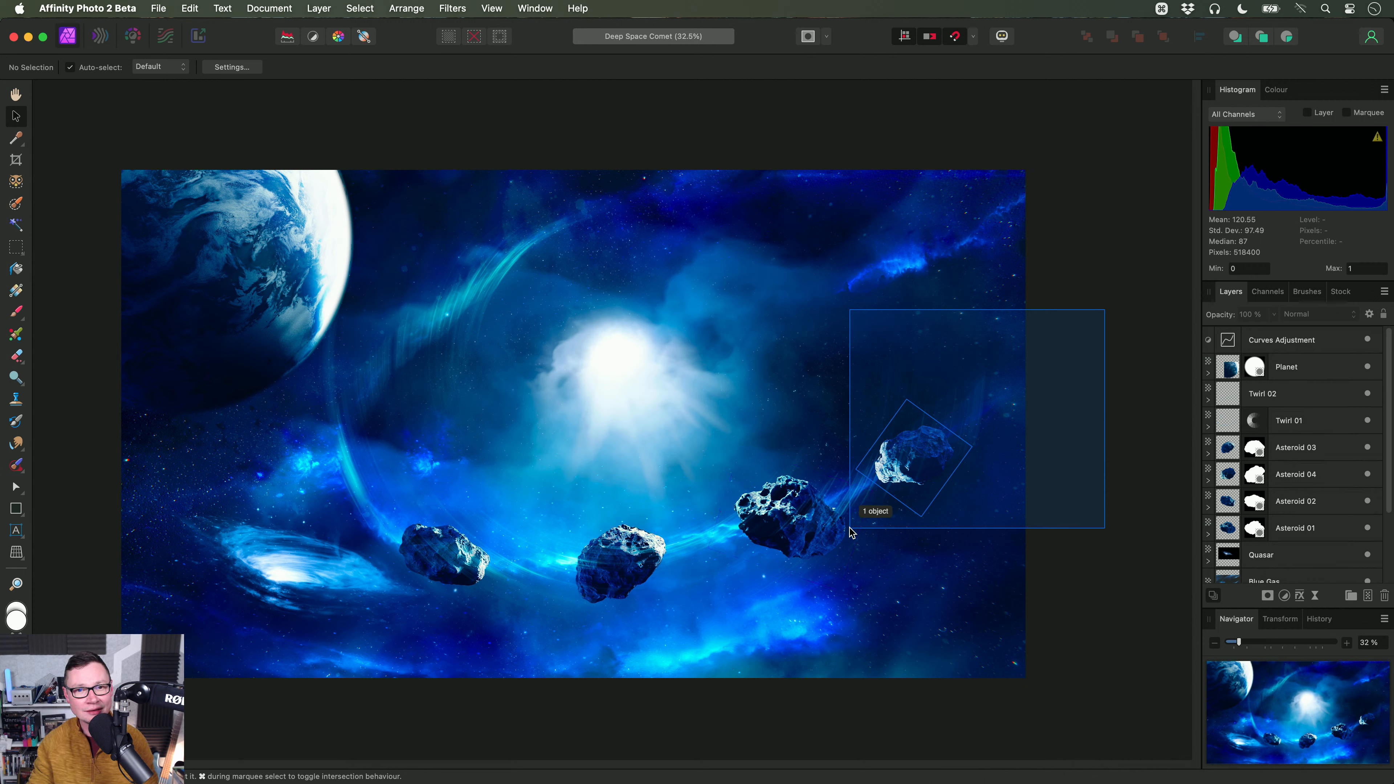
pyautogui.moveTo(852, 532); pyautogui.dragTo(838, 556)
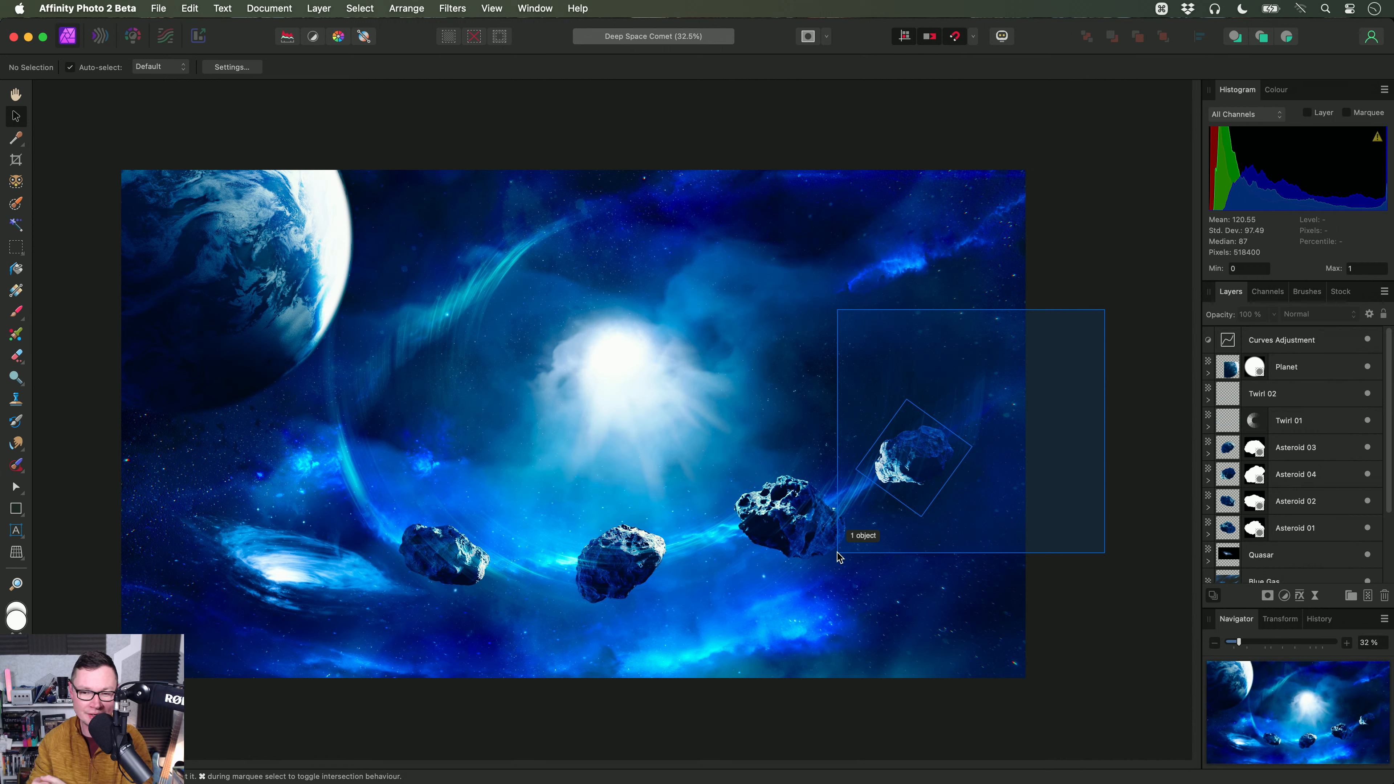
pyautogui.moveTo(838, 557); pyautogui.dragTo(814, 531)
pyautogui.press('super')
pyautogui.press('super')
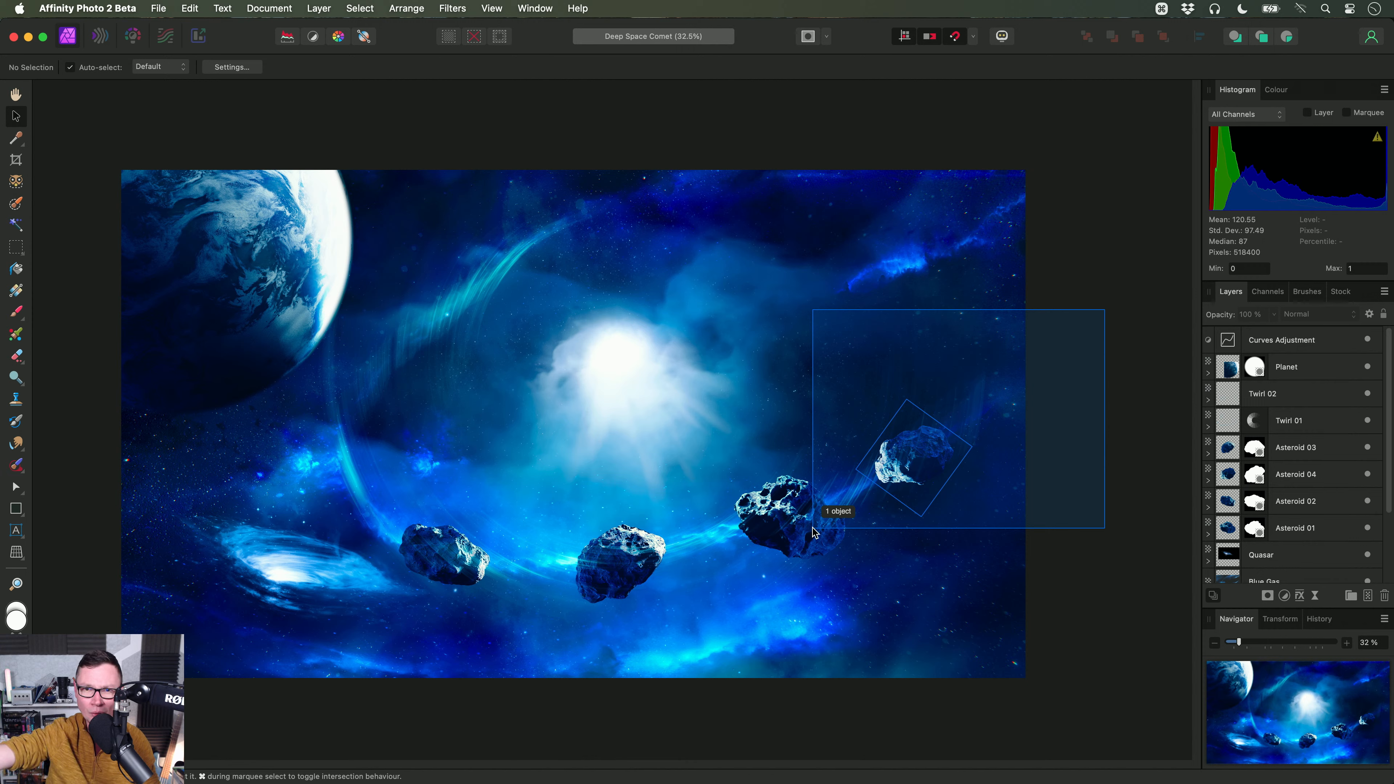
pyautogui.moveTo(813, 532); pyautogui.dragTo(606, 632)
pyautogui.press('super')
pyautogui.press('super')
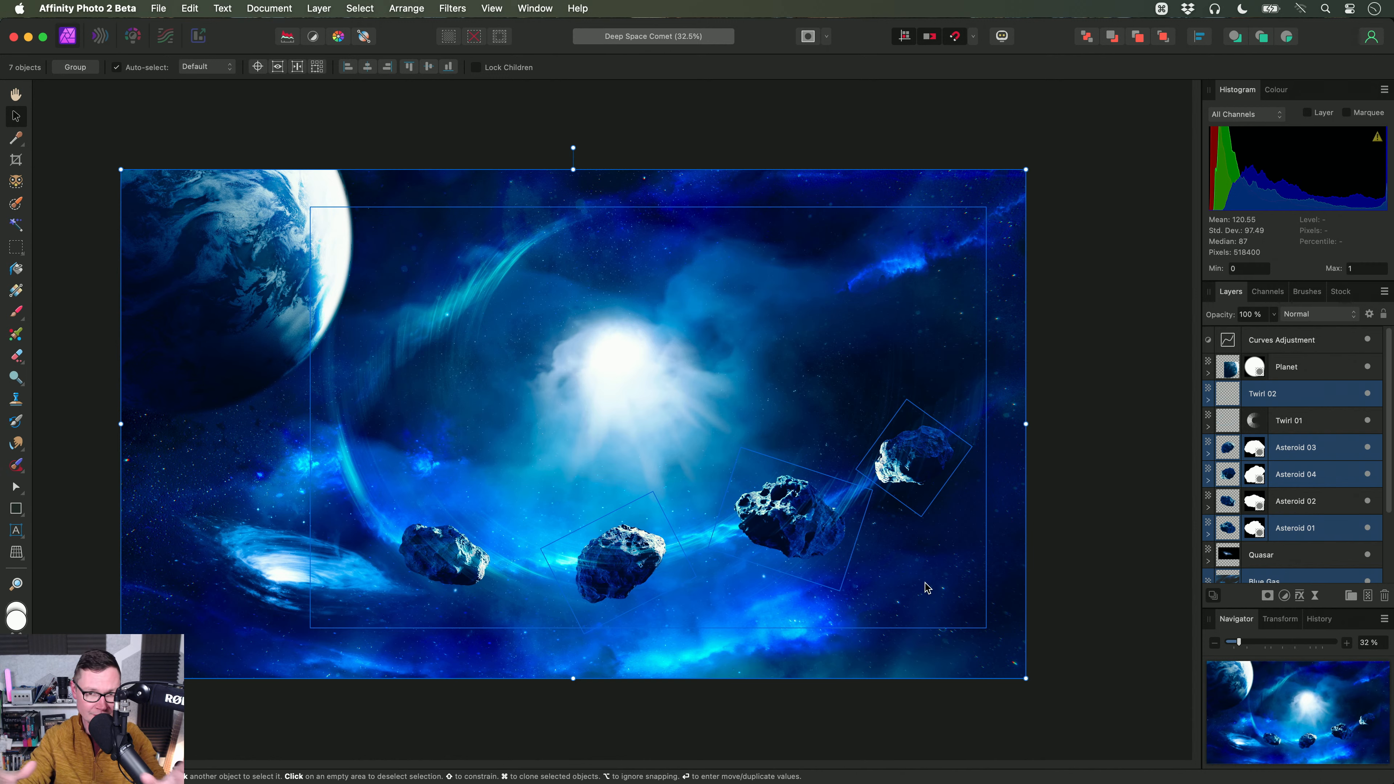
# Step: Close Deep Space Comet and switch to Finder's 16. Non Pixel rasterisation with brush modifier folder
pyautogui.press('super+w')
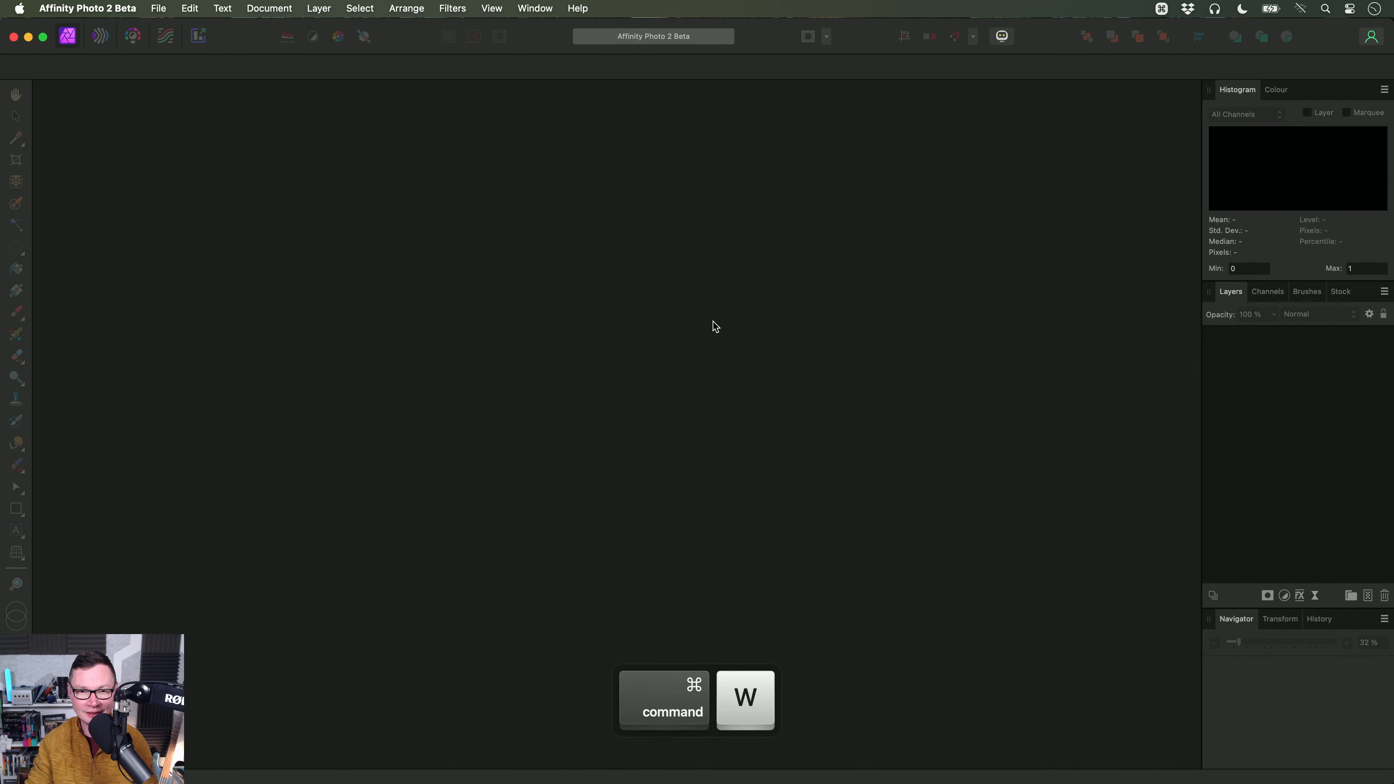
pyautogui.press('super+Tab')
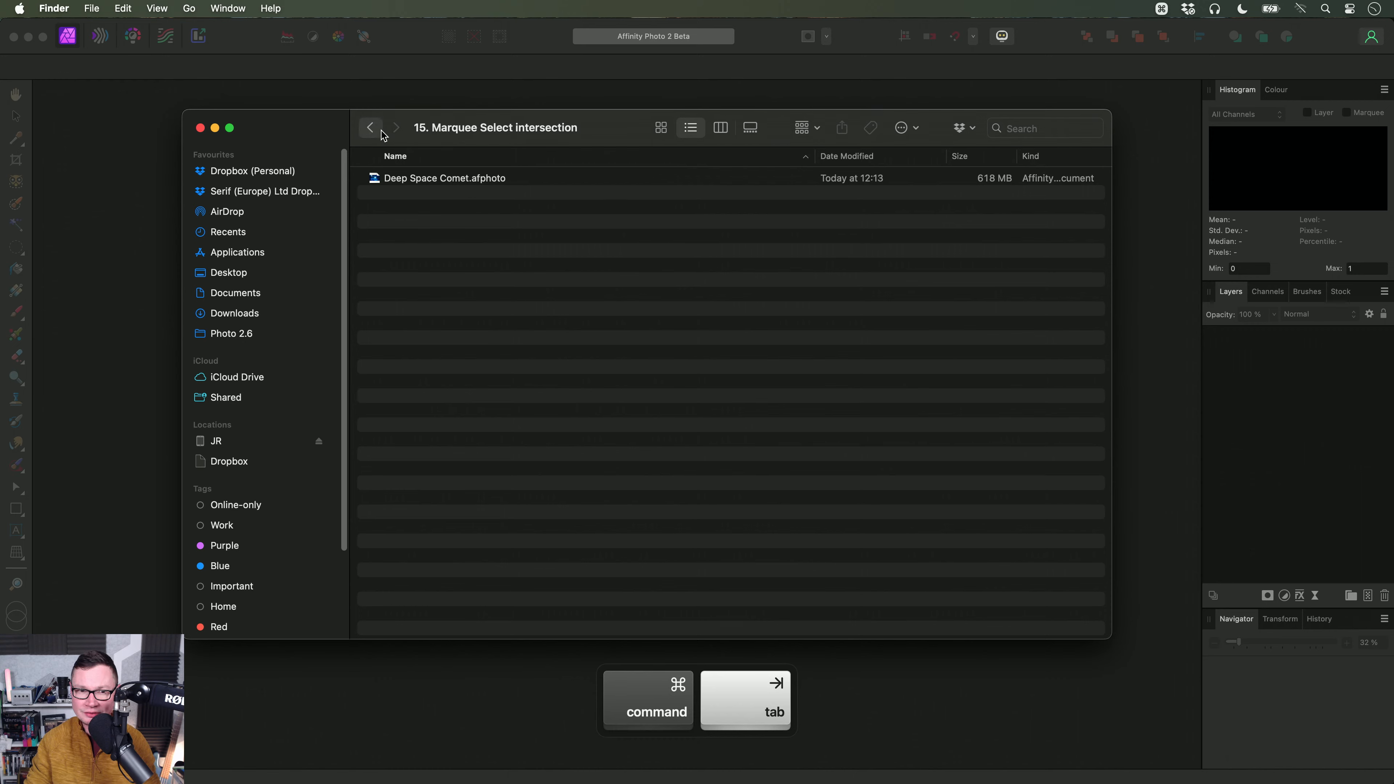
pyautogui.click(372, 128)
pyautogui.doubleClick(434, 397)
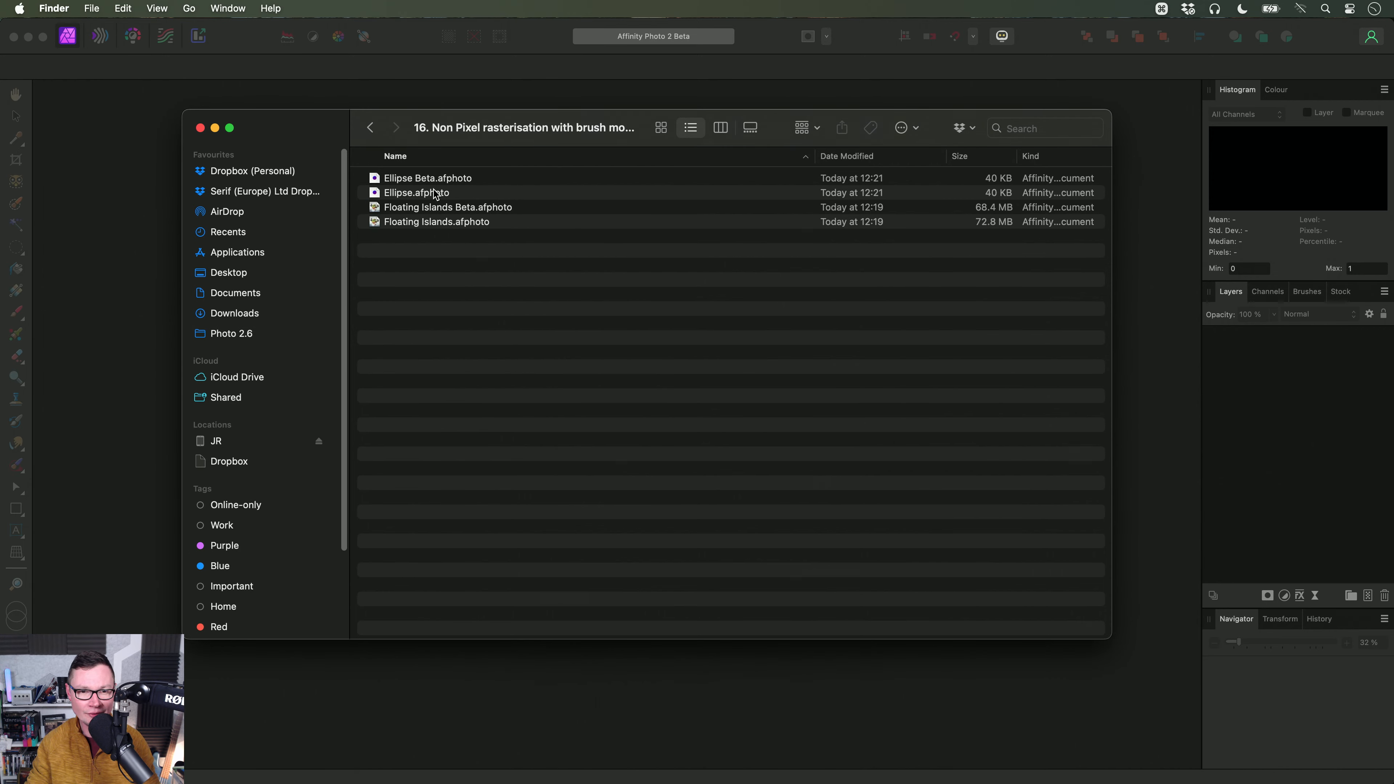
# Step: Open Floating Islands Beta.afphoto in Affinity Photo 2 Beta and Floating Islands.afphoto in Affinity Photo 2, and return to the beta
pyautogui.click(447, 208)
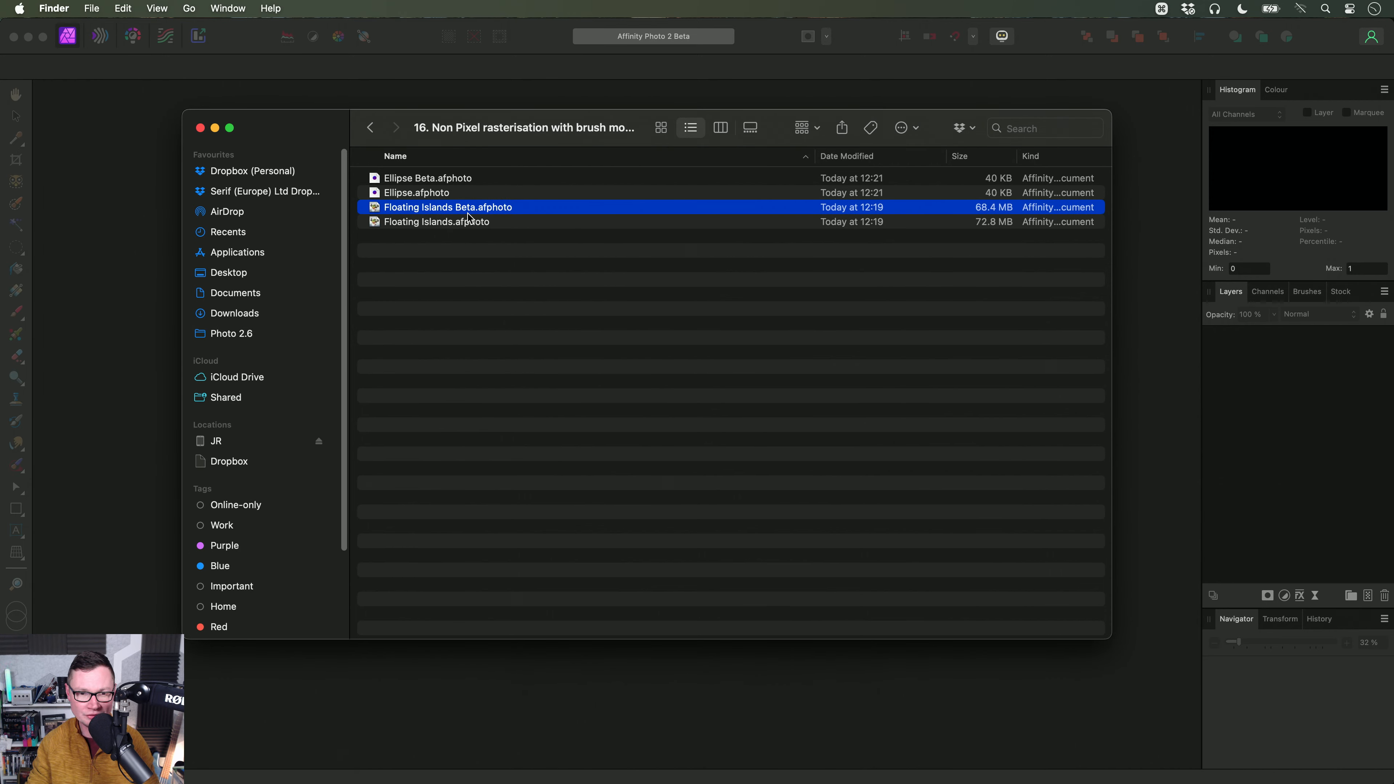
pyautogui.press('super+Tab')
pyautogui.moveTo(537, 213); pyautogui.dragTo(686, 392)
pyautogui.press('super+Tab')
pyautogui.moveTo(451, 222); pyautogui.dragTo(714, 365)
pyautogui.press('super+Tab')
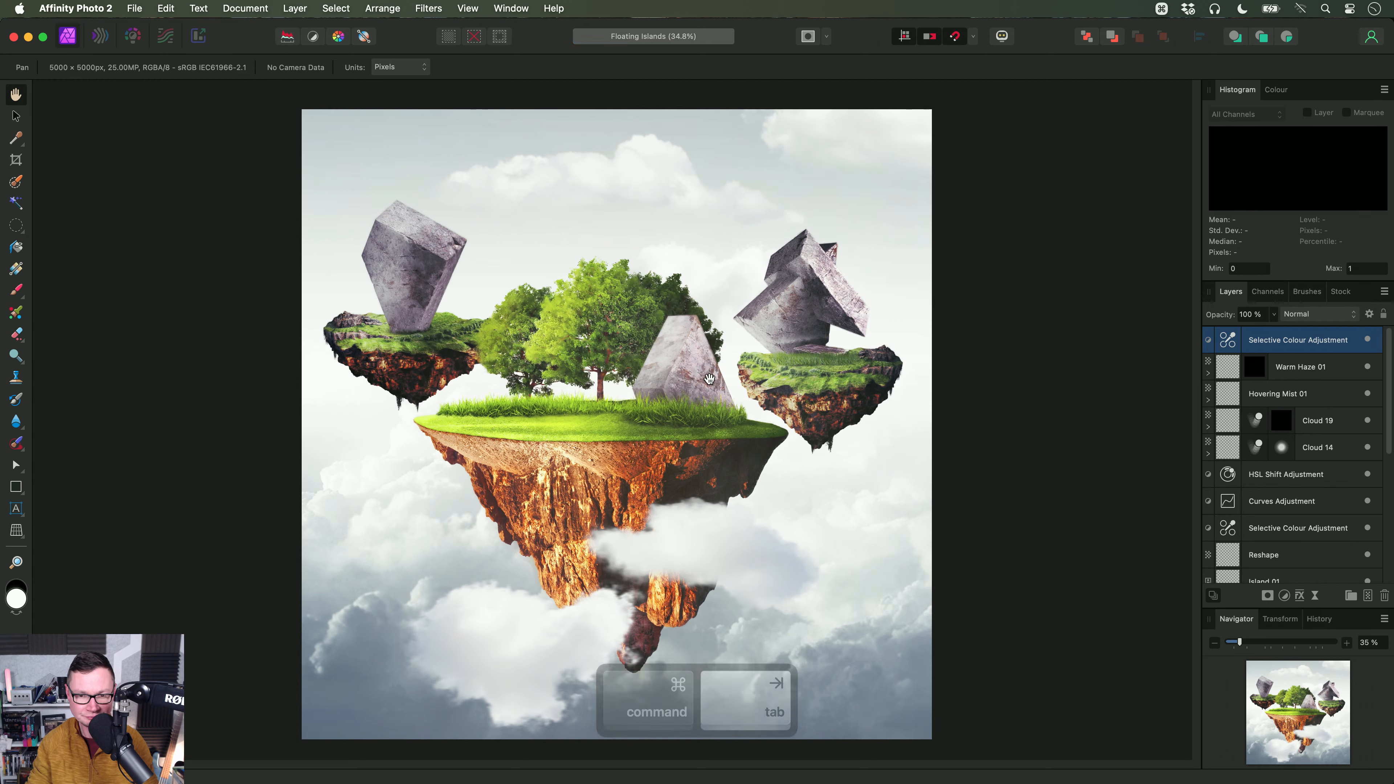
pyautogui.press('super+Tab')
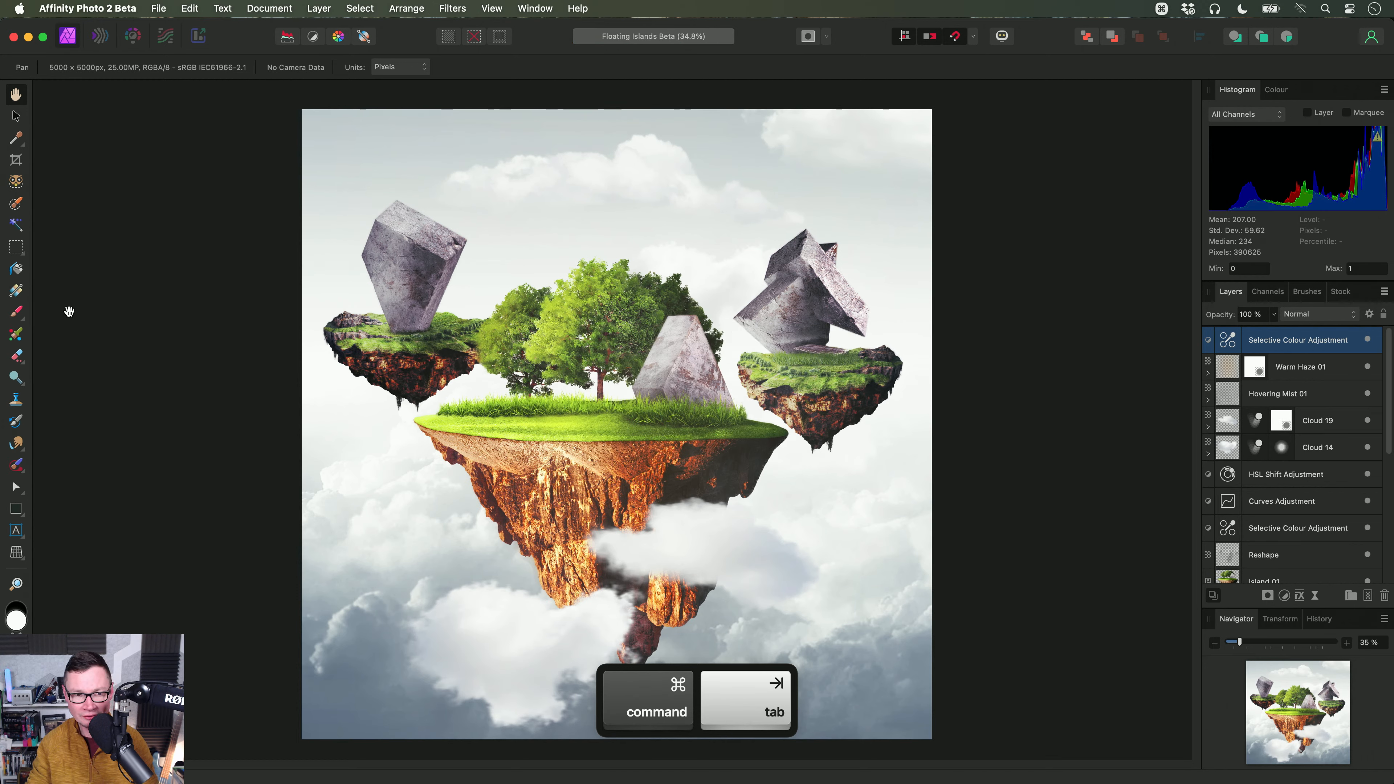
# Step: Activate the Paint Brush Tool and interactively resize the brush on the canvas to about 2703 px wide, keeping 0 % hardness
pyautogui.press('b')
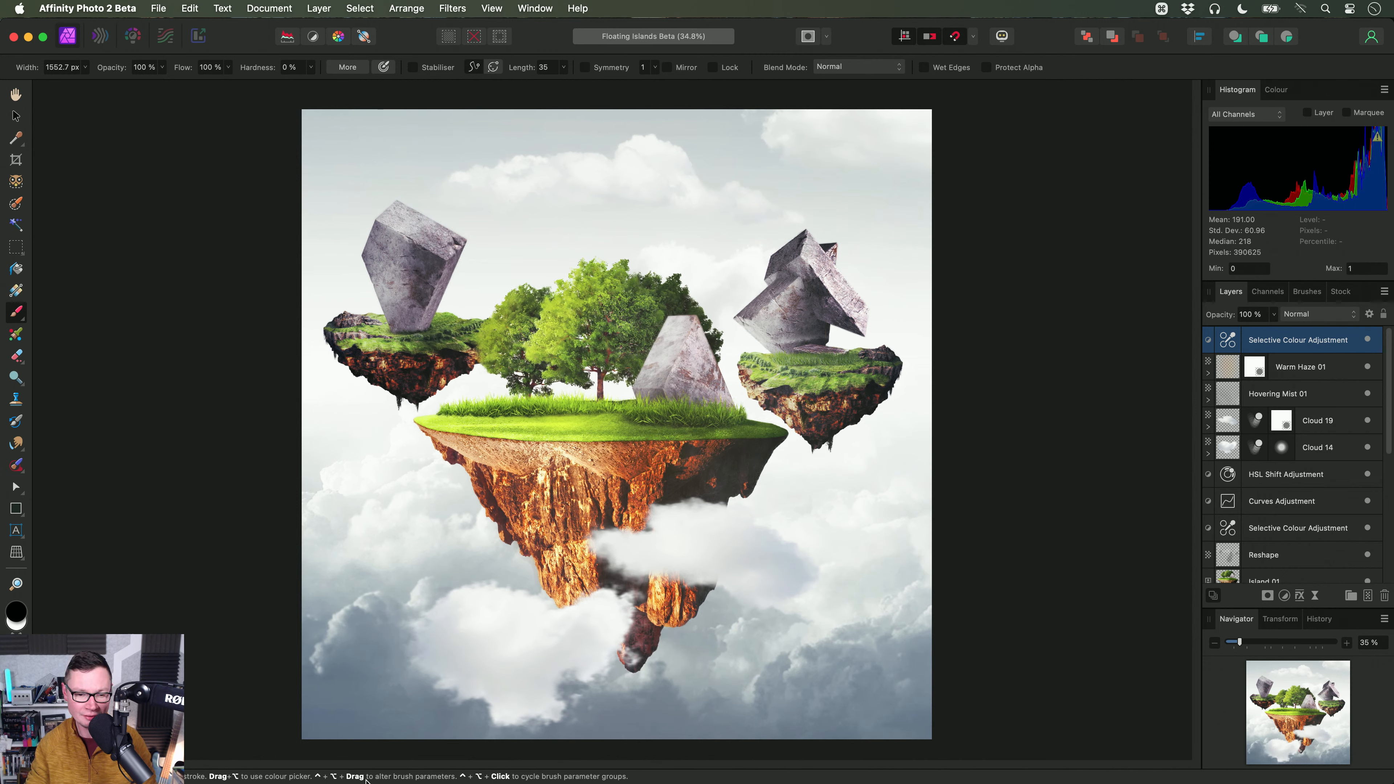
pyautogui.hotkey('ctrl', 'alt')
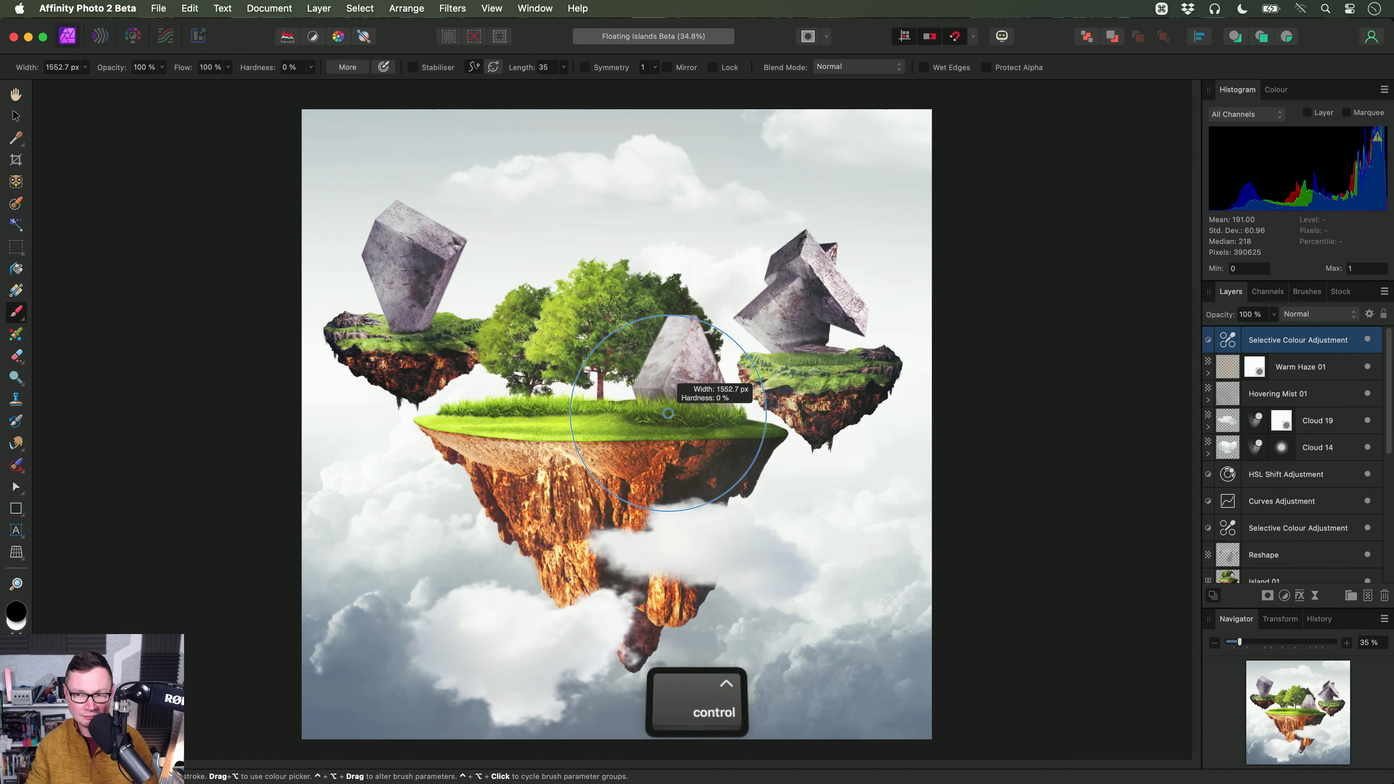
pyautogui.hotkey('ctrl', 'alt')
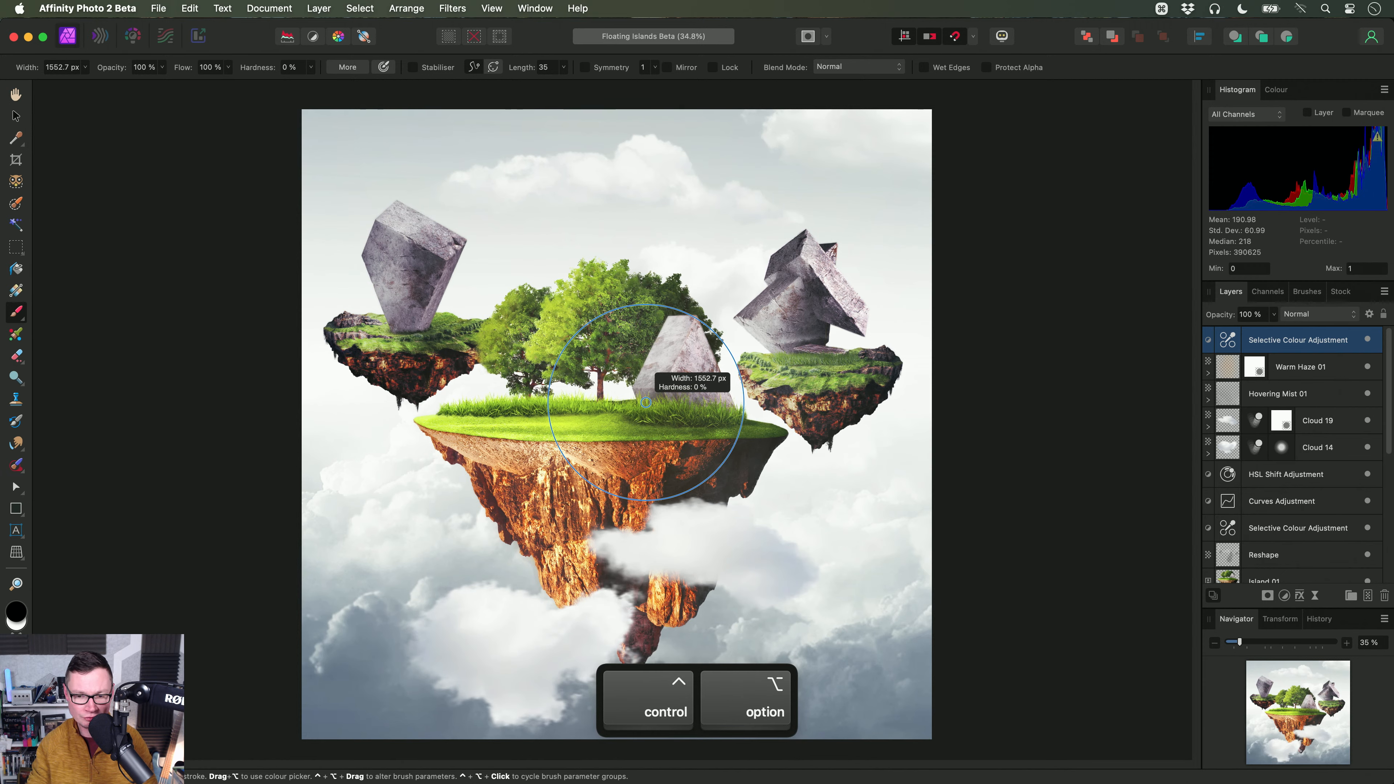
pyautogui.hotkey('ctrl', 'alt')
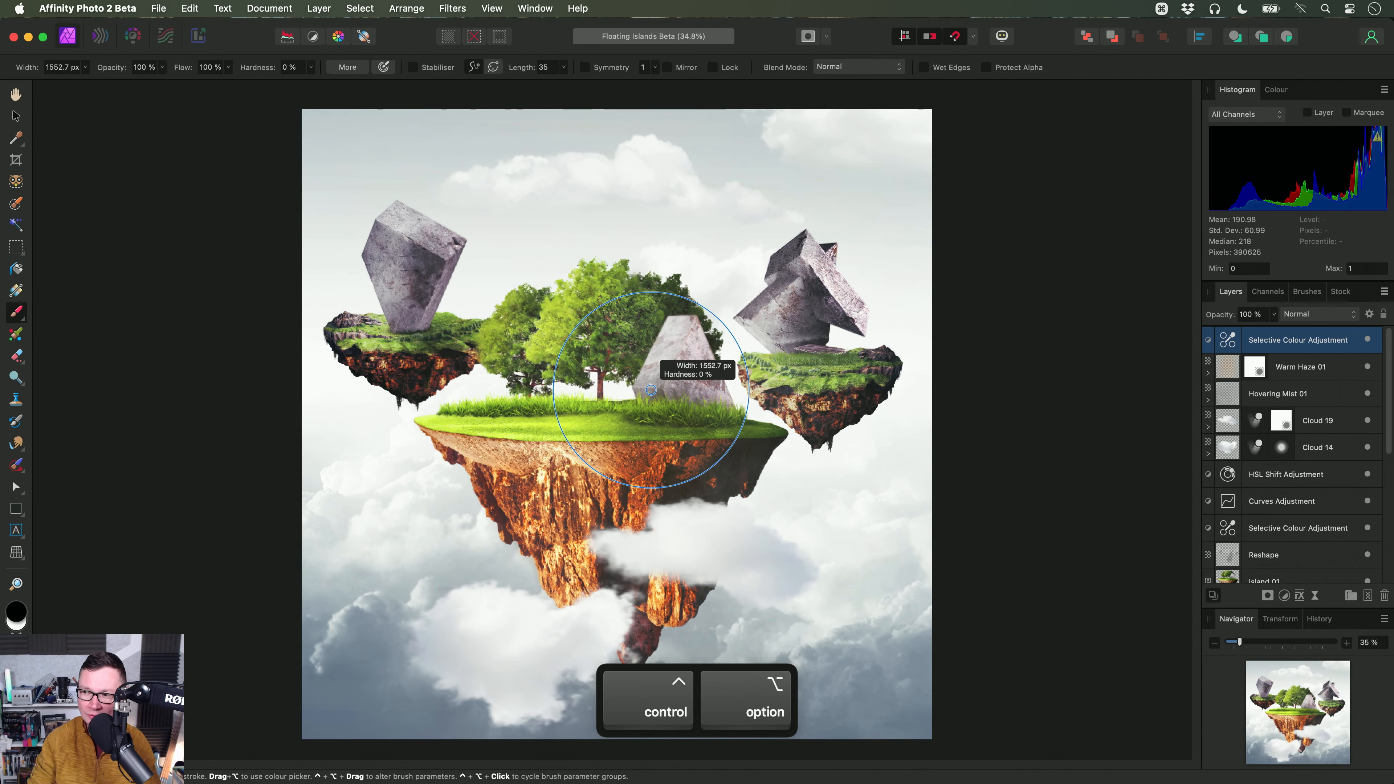
pyautogui.moveTo(643, 386)
pyautogui.mouseDown()
pyautogui.moveTo(724, 386)
pyautogui.moveTo(636, 386)
pyautogui.moveTo(786, 689)
pyautogui.mouseUp()
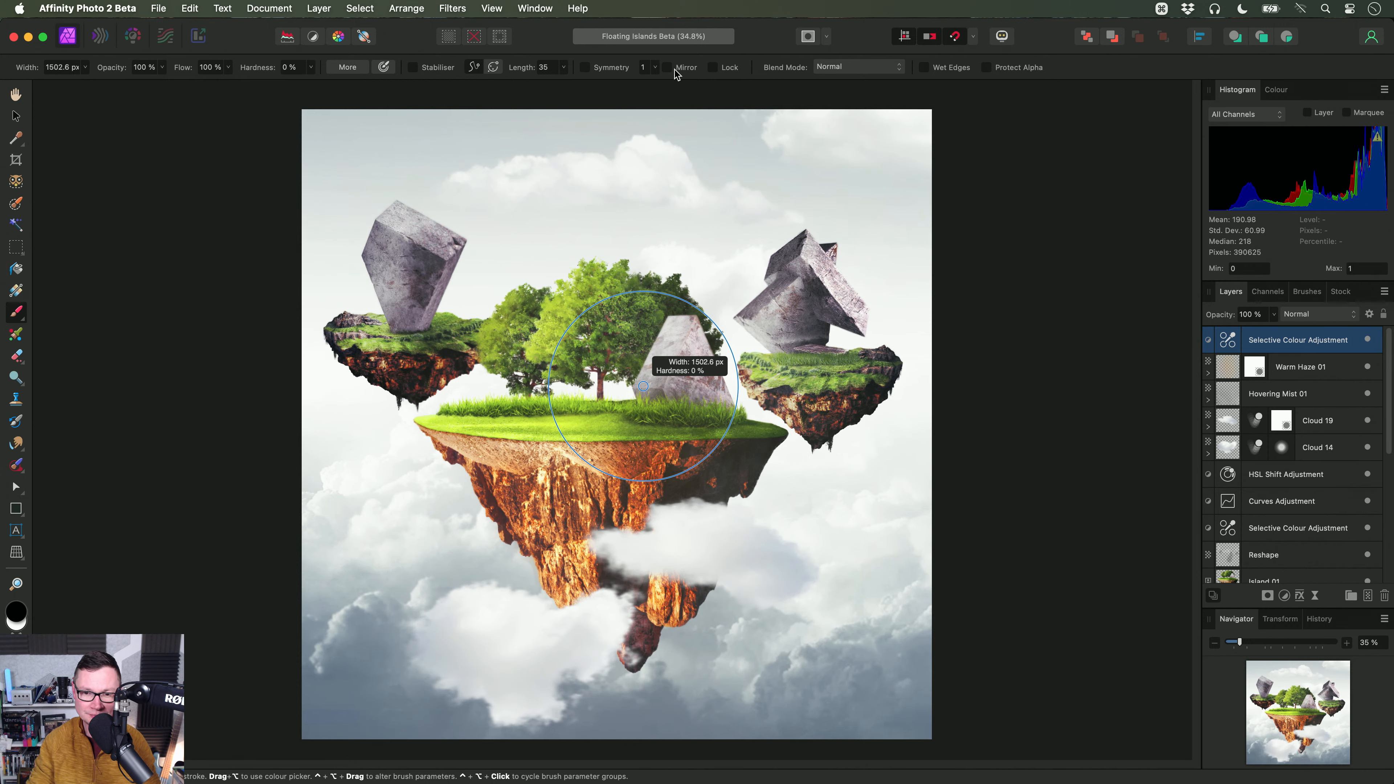
pyautogui.moveTo(725, 269); pyautogui.dragTo(750, 279)
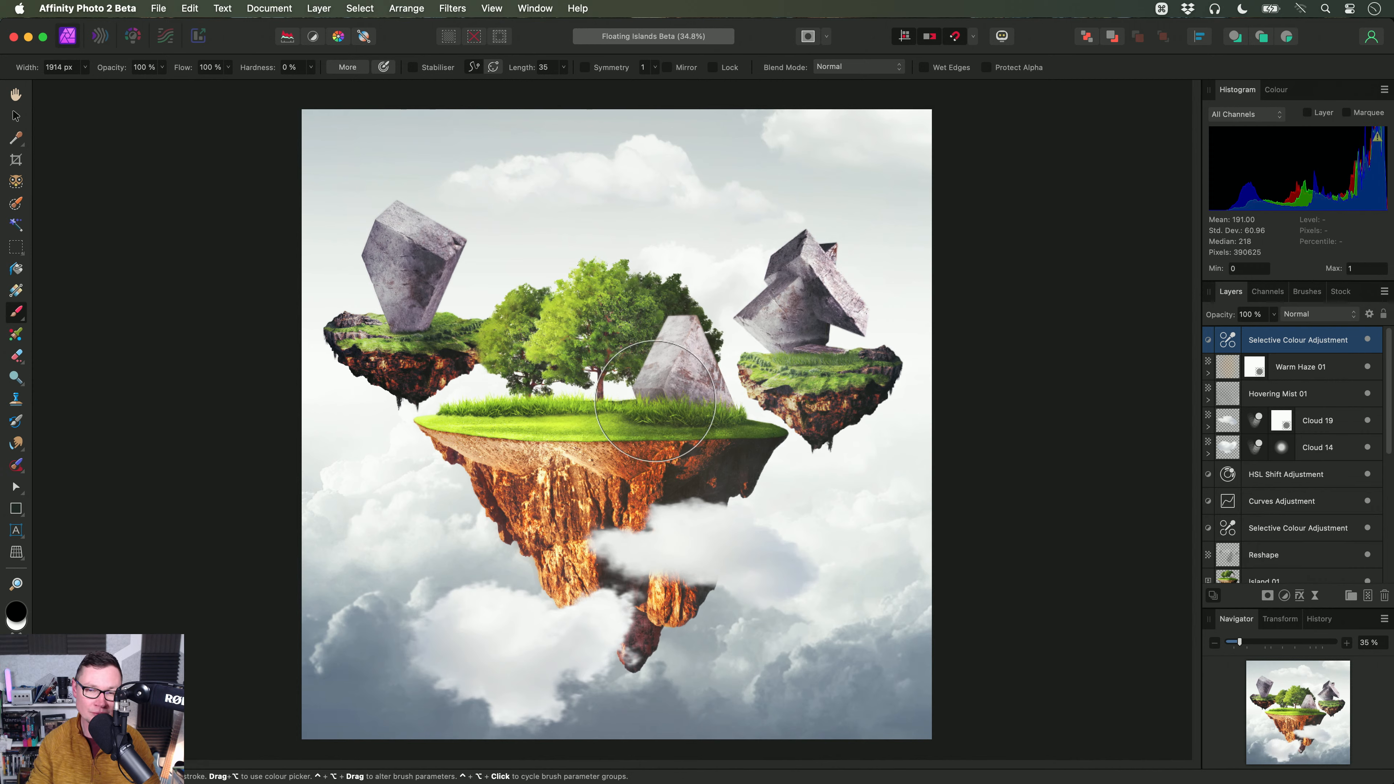
pyautogui.moveTo(655, 401)
pyautogui.mouseDown()
pyautogui.moveTo(645, 385)
pyautogui.moveTo(702, 381)
pyautogui.mouseUp()
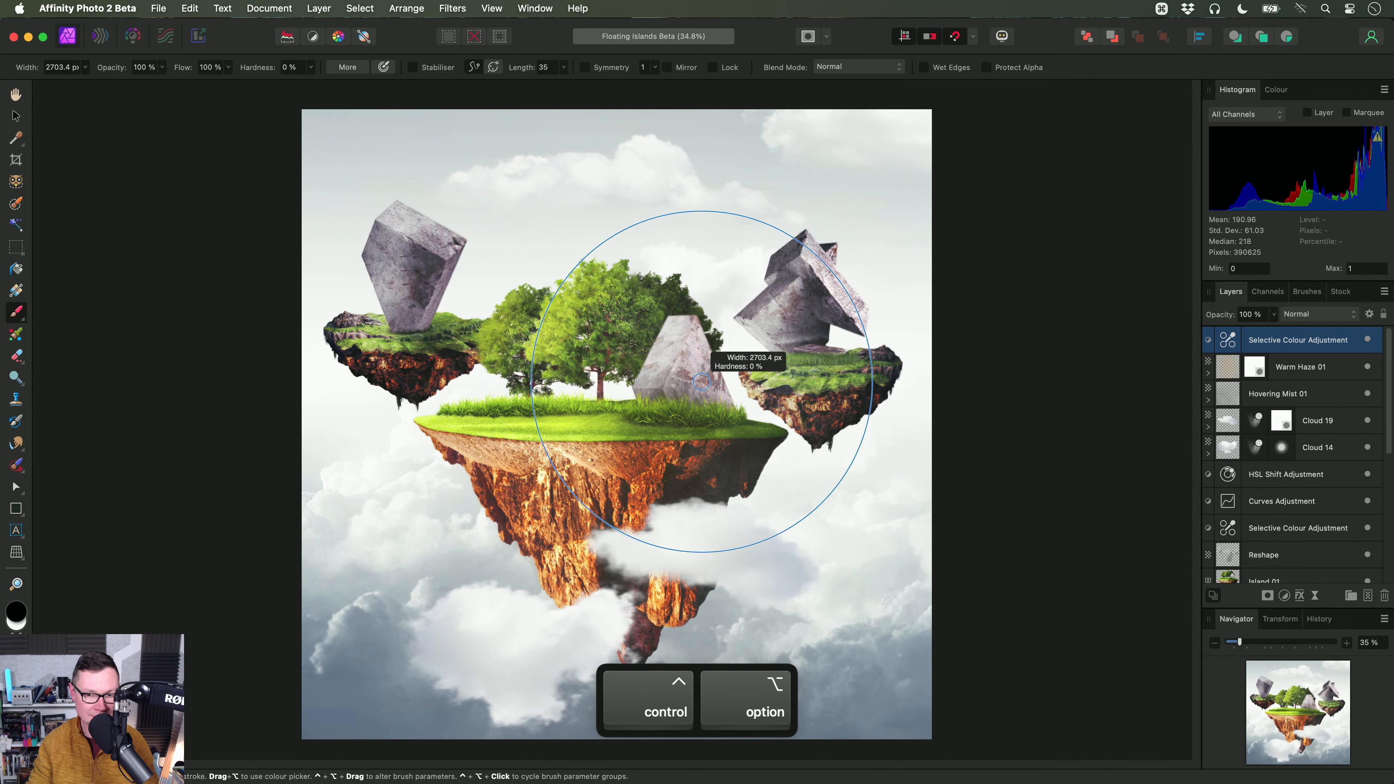
# Step: Cycle the Paint Brush's on-canvas modifier through its width and hardness, shape and spacing, and rotation parameter groups
pyautogui.keyDown('ctrl'); pyautogui.keyDown('alt'); pyautogui.click(651, 376); pyautogui.keyUp('alt'); pyautogui.keyUp('ctrl')
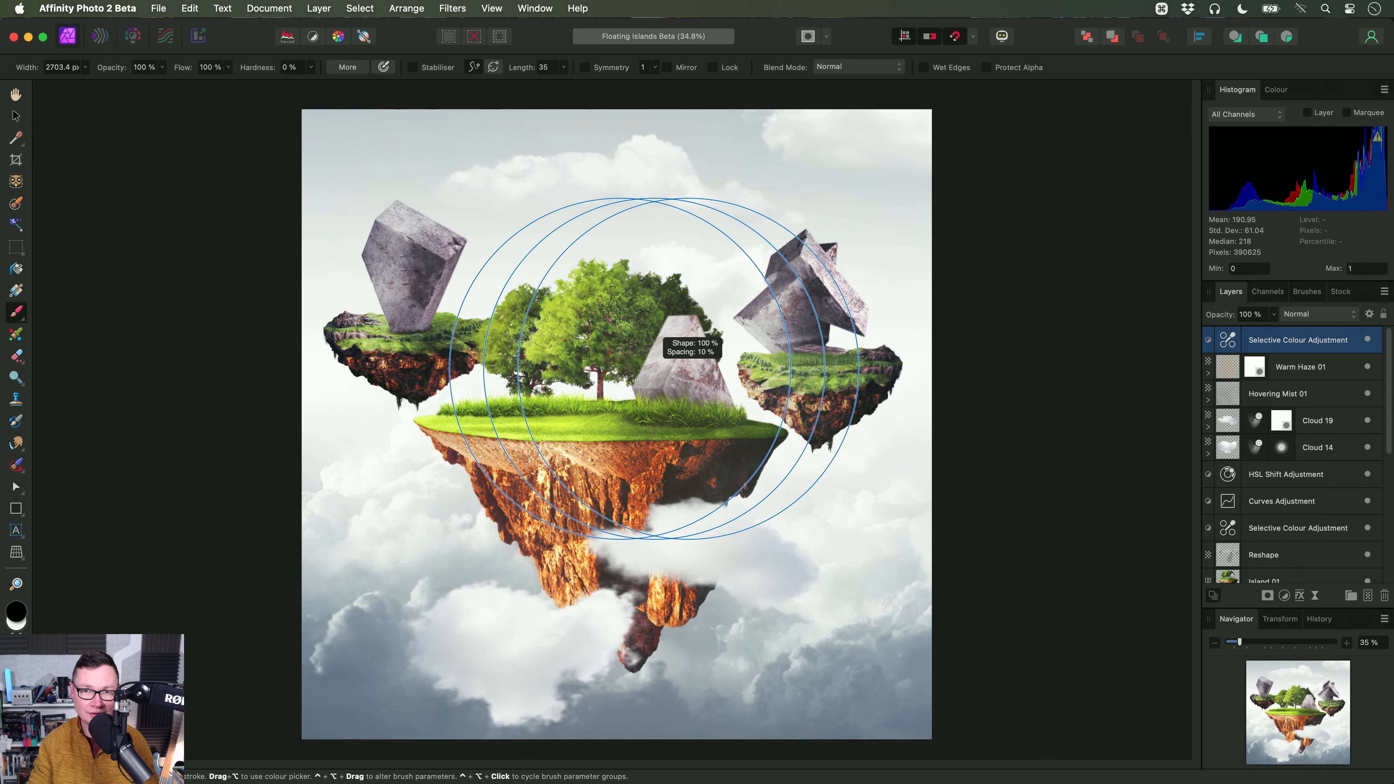
pyautogui.keyDown('ctrl'); pyautogui.keyDown('alt'); pyautogui.click(654, 368); pyautogui.keyUp('alt'); pyautogui.keyUp('ctrl')
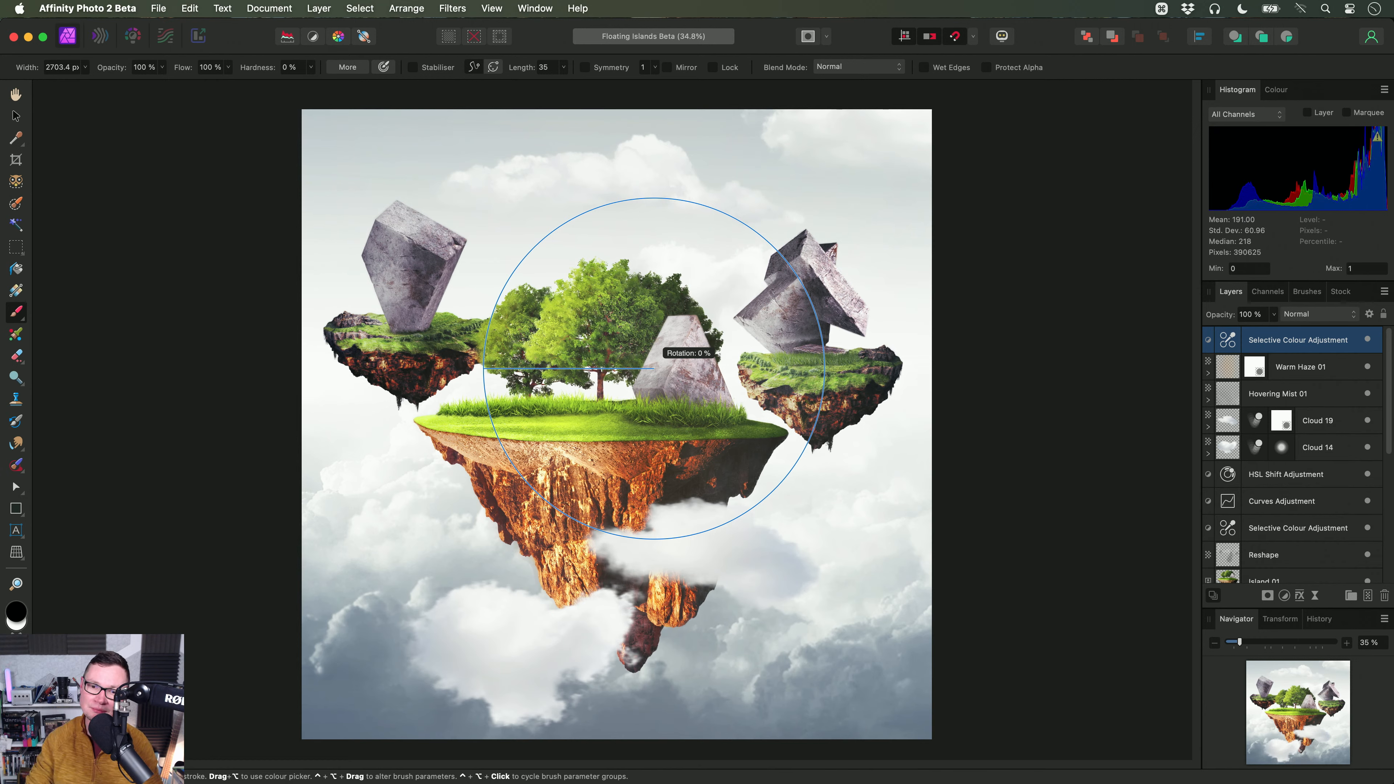
pyautogui.keyDown('ctrl'); pyautogui.keyDown('alt'); pyautogui.click(653, 368); pyautogui.keyUp('alt'); pyautogui.keyUp('ctrl')
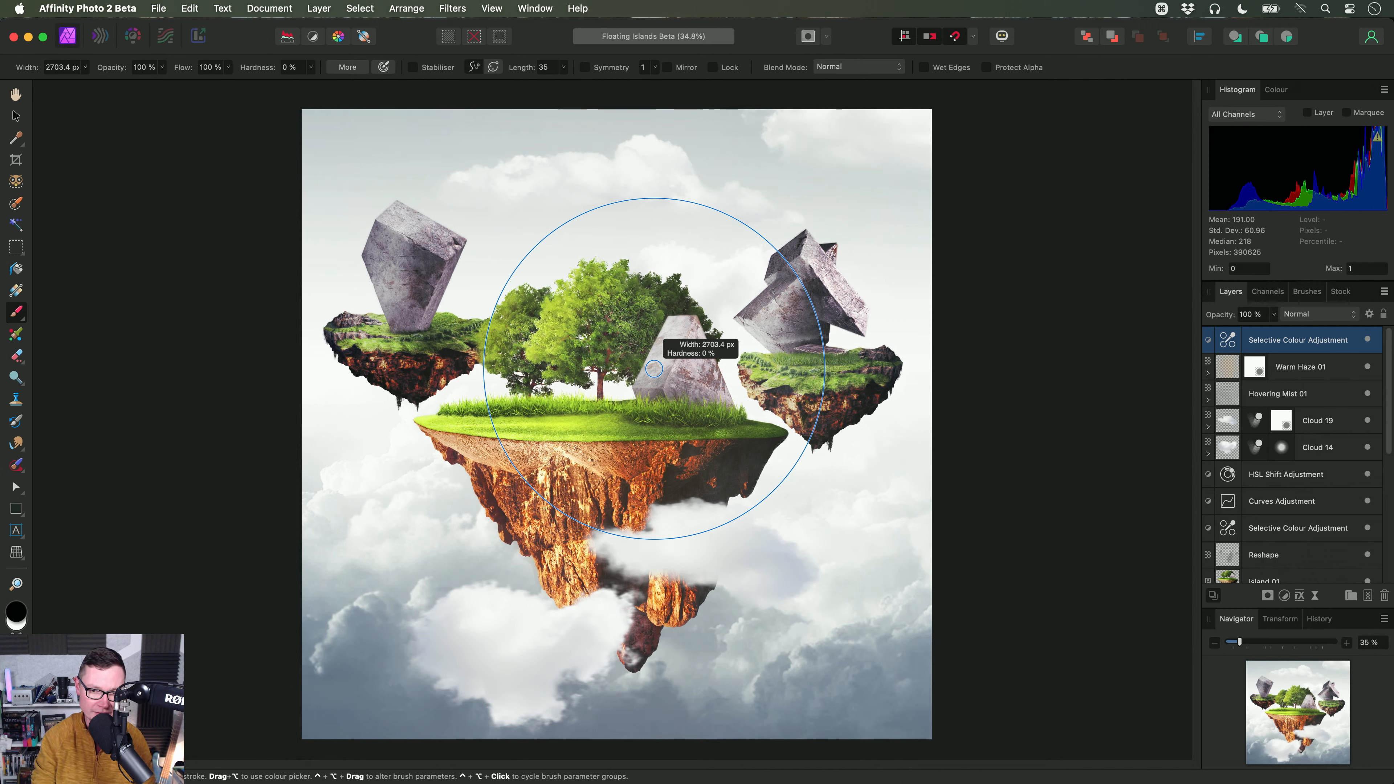
pyautogui.keyDown('ctrl'); pyautogui.keyDown('alt'); pyautogui.click(654, 369); pyautogui.keyUp('alt'); pyautogui.keyUp('ctrl')
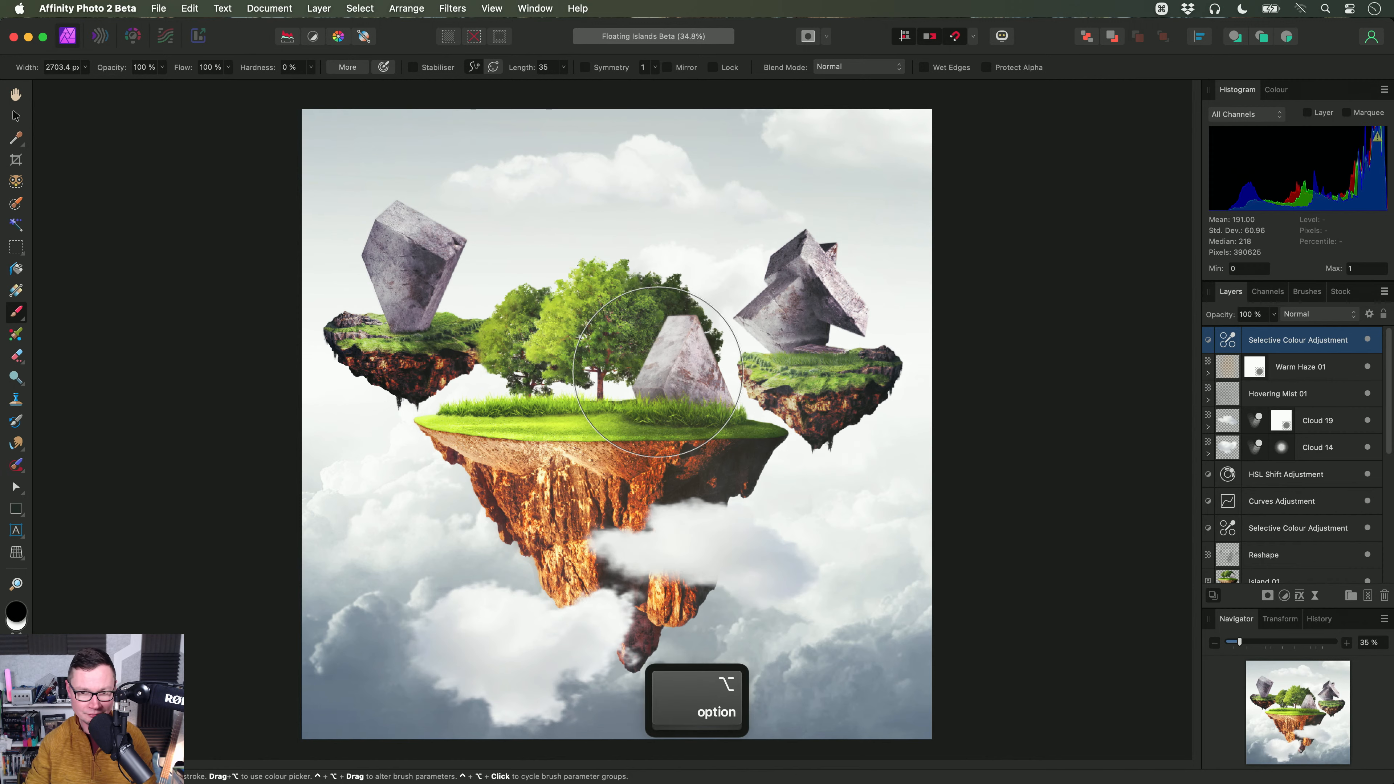
pyautogui.keyDown('ctrl'); pyautogui.keyDown('alt'); pyautogui.click(656, 373); pyautogui.keyUp('alt'); pyautogui.keyUp('ctrl')
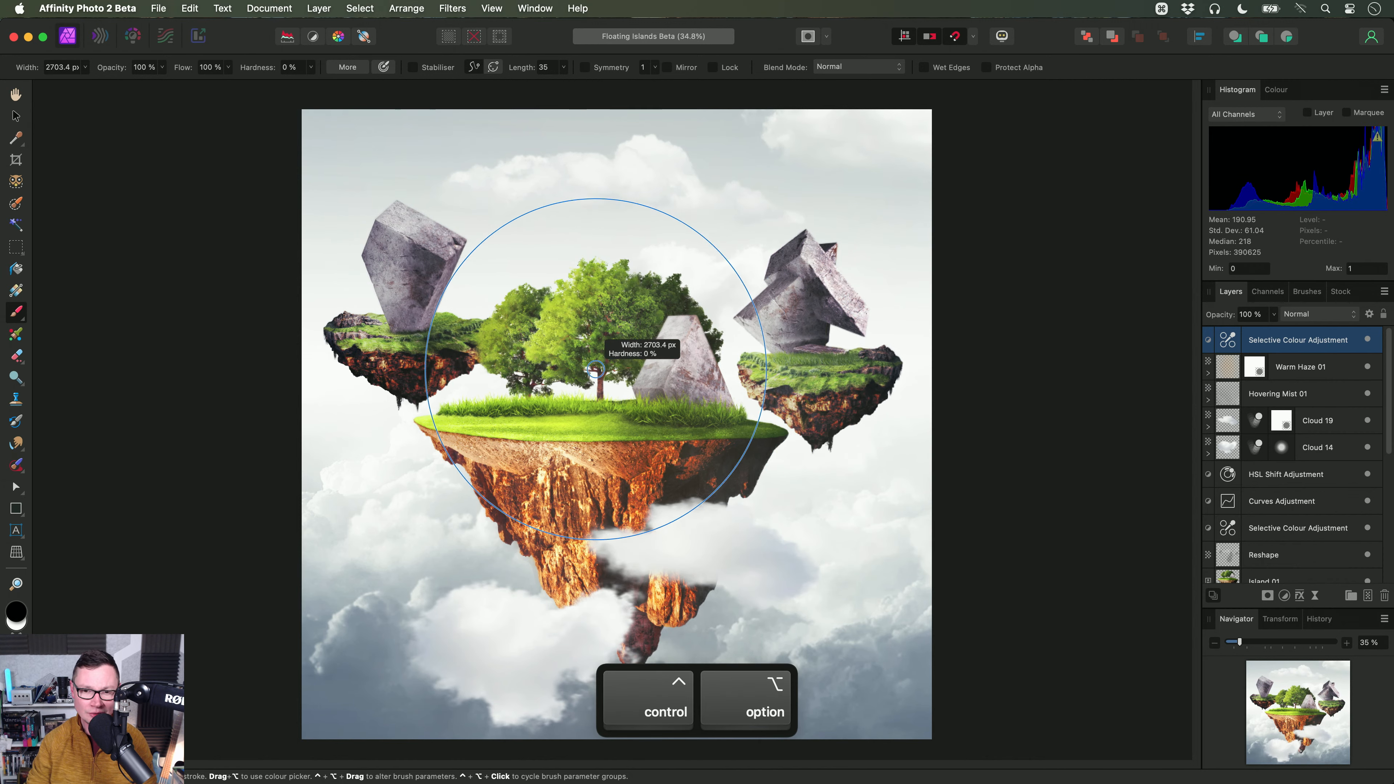
pyautogui.keyDown('ctrl'); pyautogui.keyDown('alt'); pyautogui.click(656, 373); pyautogui.keyUp('alt'); pyautogui.keyUp('ctrl')
pyautogui.keyDown('ctrl'); pyautogui.keyDown('alt'); pyautogui.click(667, 373); pyautogui.keyUp('alt'); pyautogui.keyUp('ctrl')
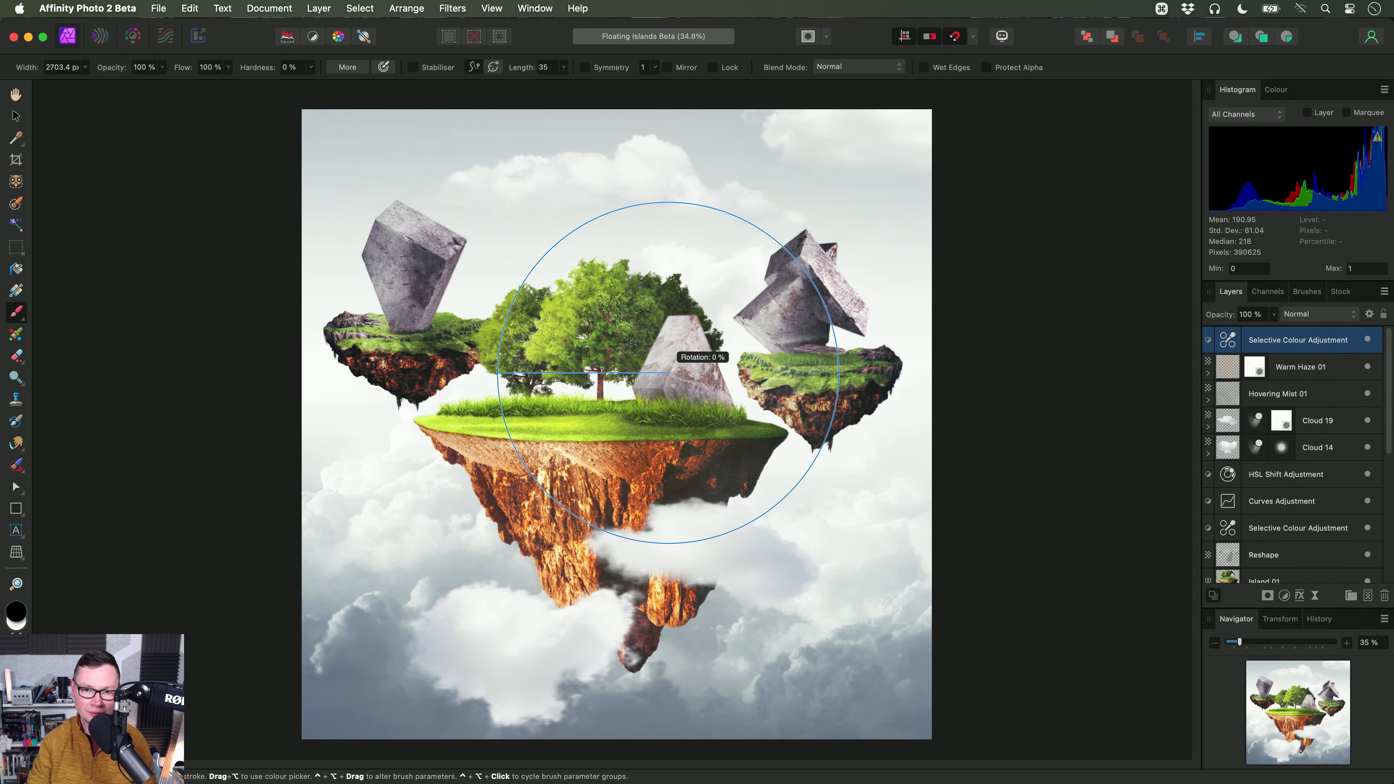
pyautogui.keyDown('ctrl'); pyautogui.keyDown('alt'); pyautogui.click(668, 373); pyautogui.keyUp('alt'); pyautogui.keyUp('ctrl')
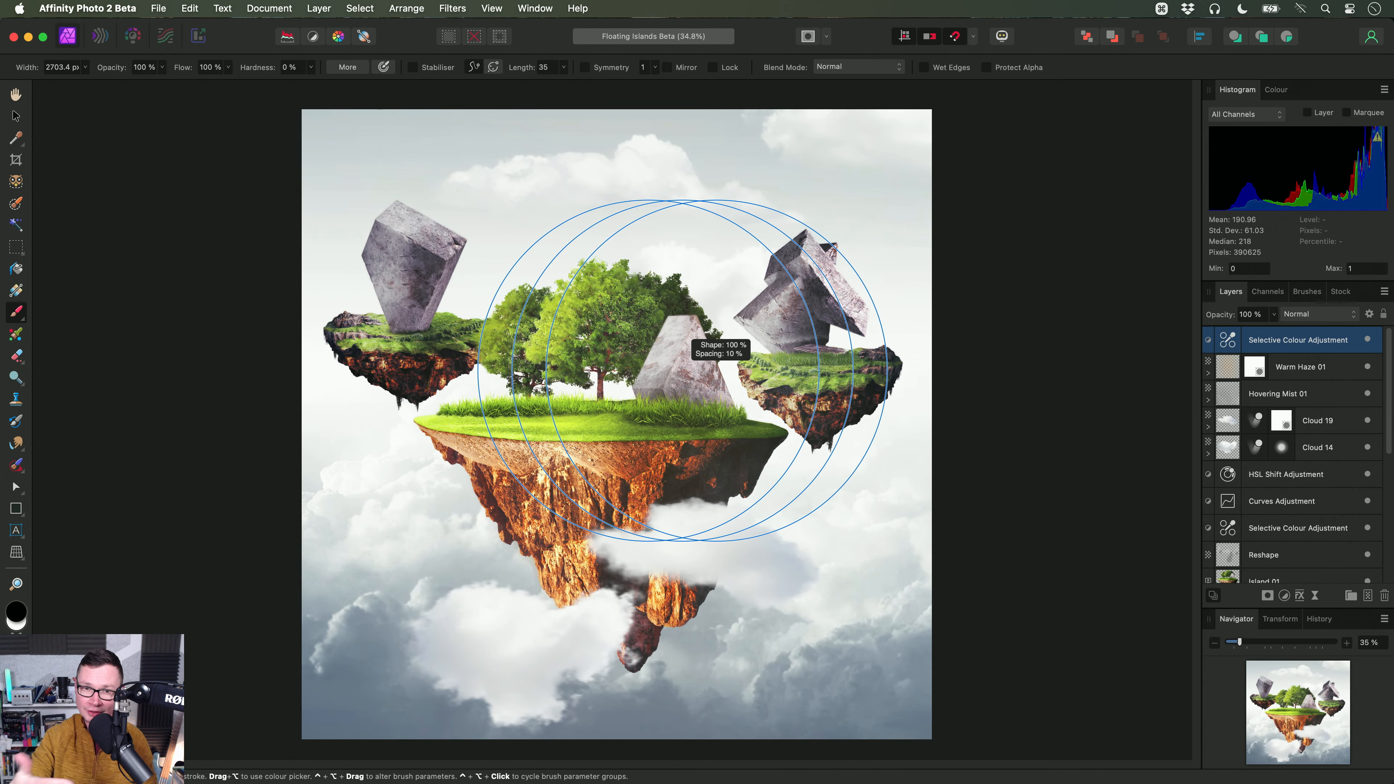
pyautogui.keyDown('ctrl'); pyautogui.keyDown('alt'); pyautogui.click(679, 364); pyautogui.keyUp('alt'); pyautogui.keyUp('ctrl')
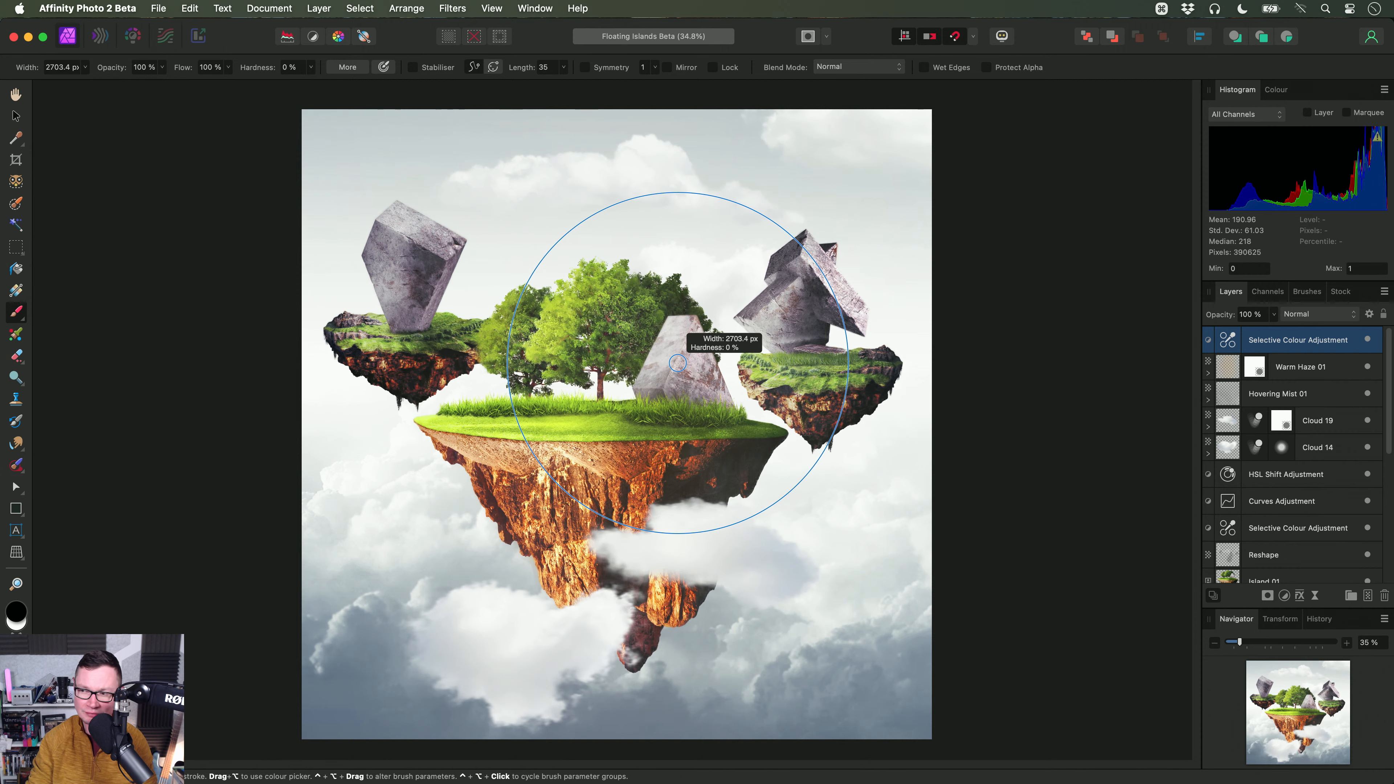
pyautogui.press('h')
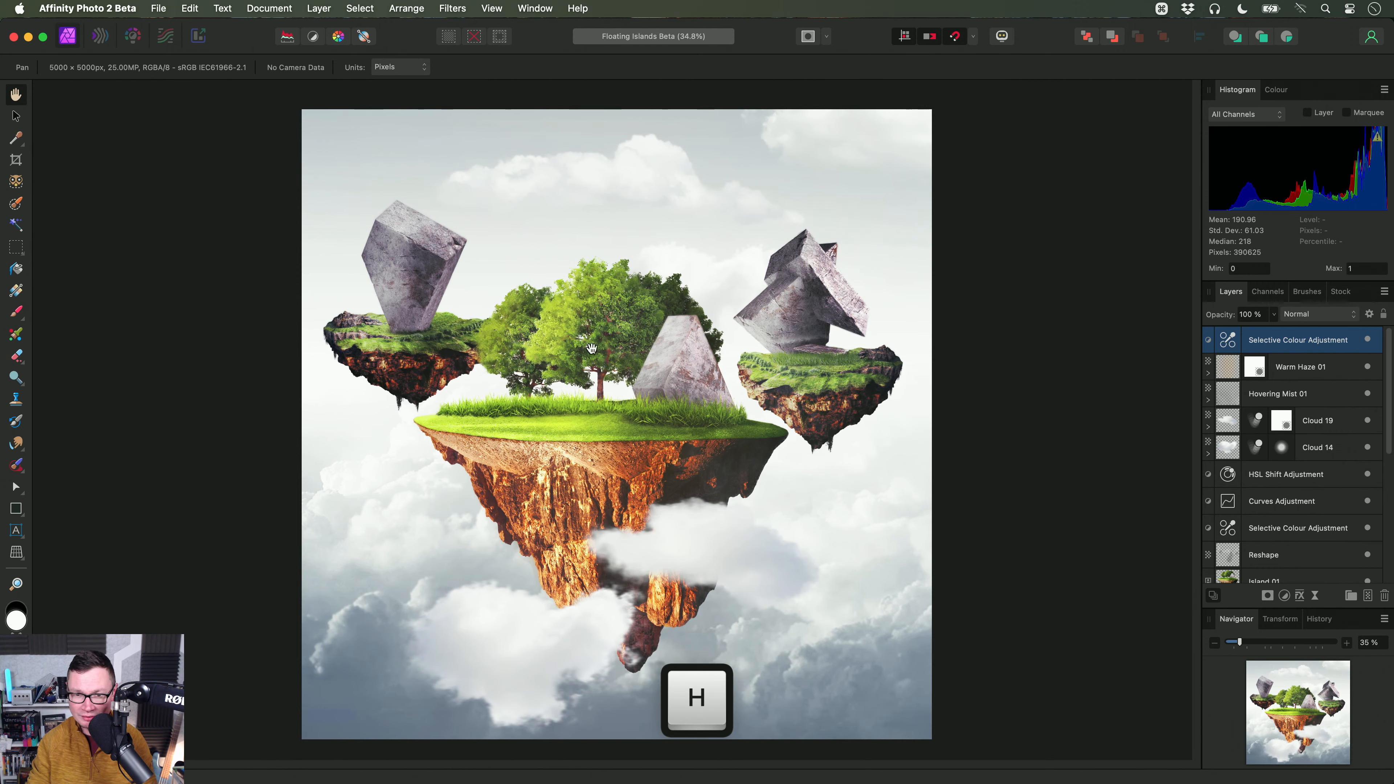
# Step: Switch to the release version of Affinity Photo 2 and ready the Paint Brush on the Island 03 layer
pyautogui.press('super+Tab')
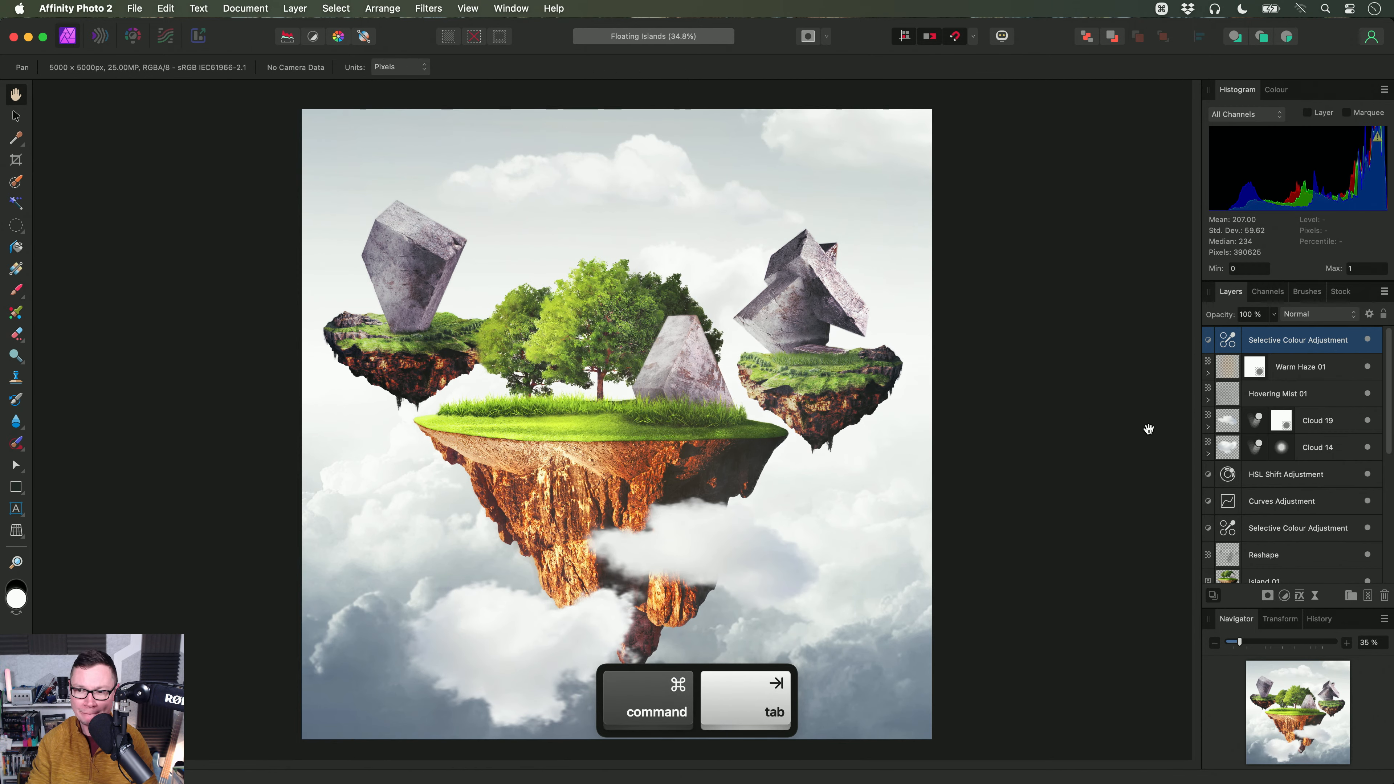
pyautogui.scroll(-2, 1262, 440)
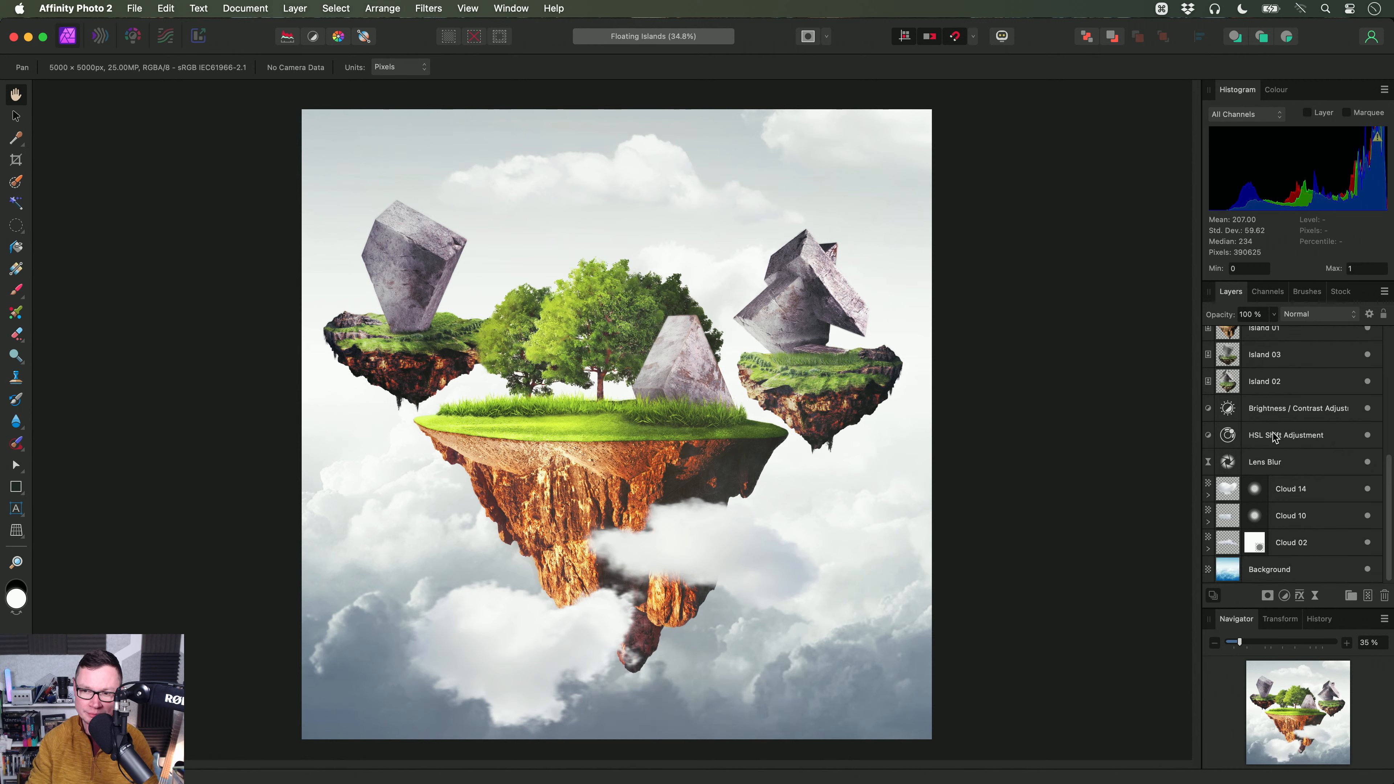
pyautogui.click(1297, 351)
pyautogui.press('b')
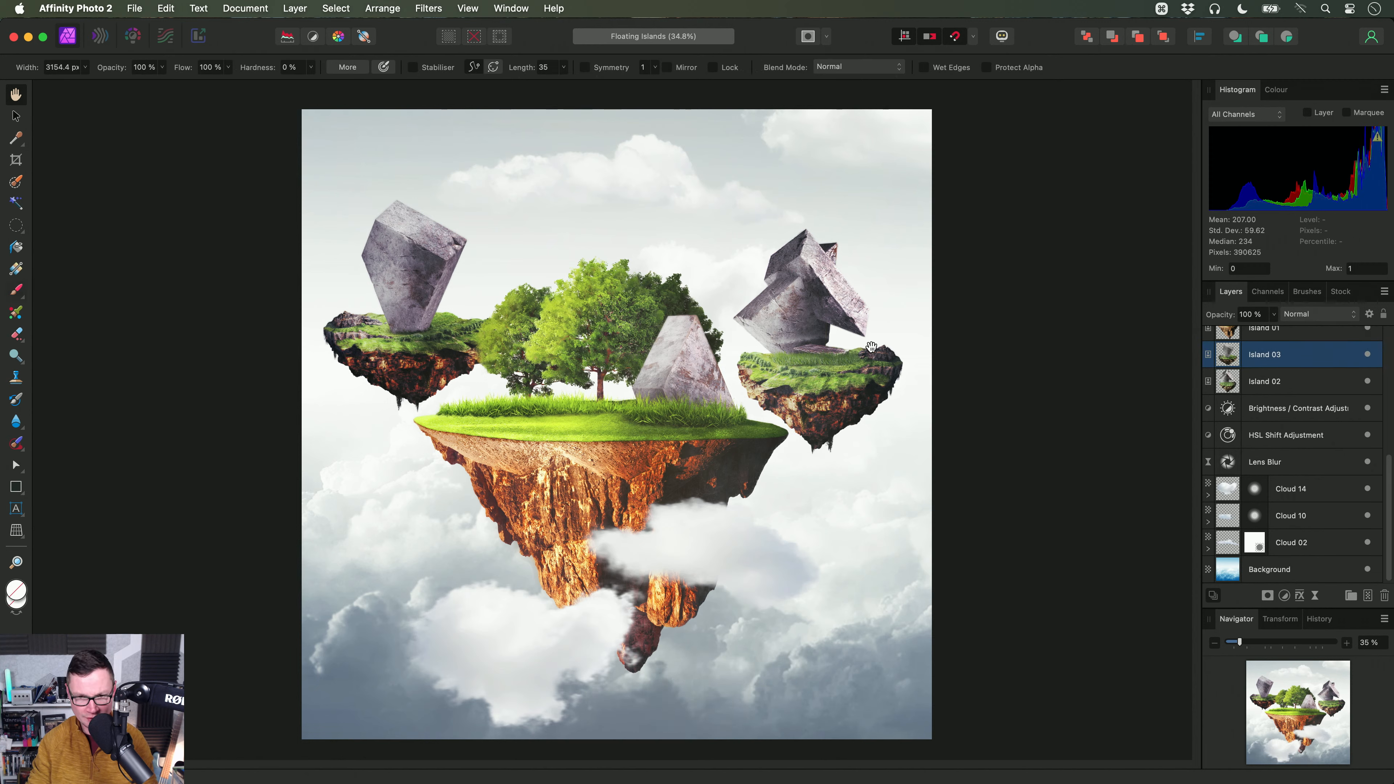
pyautogui.scroll(3, 1320, 370)
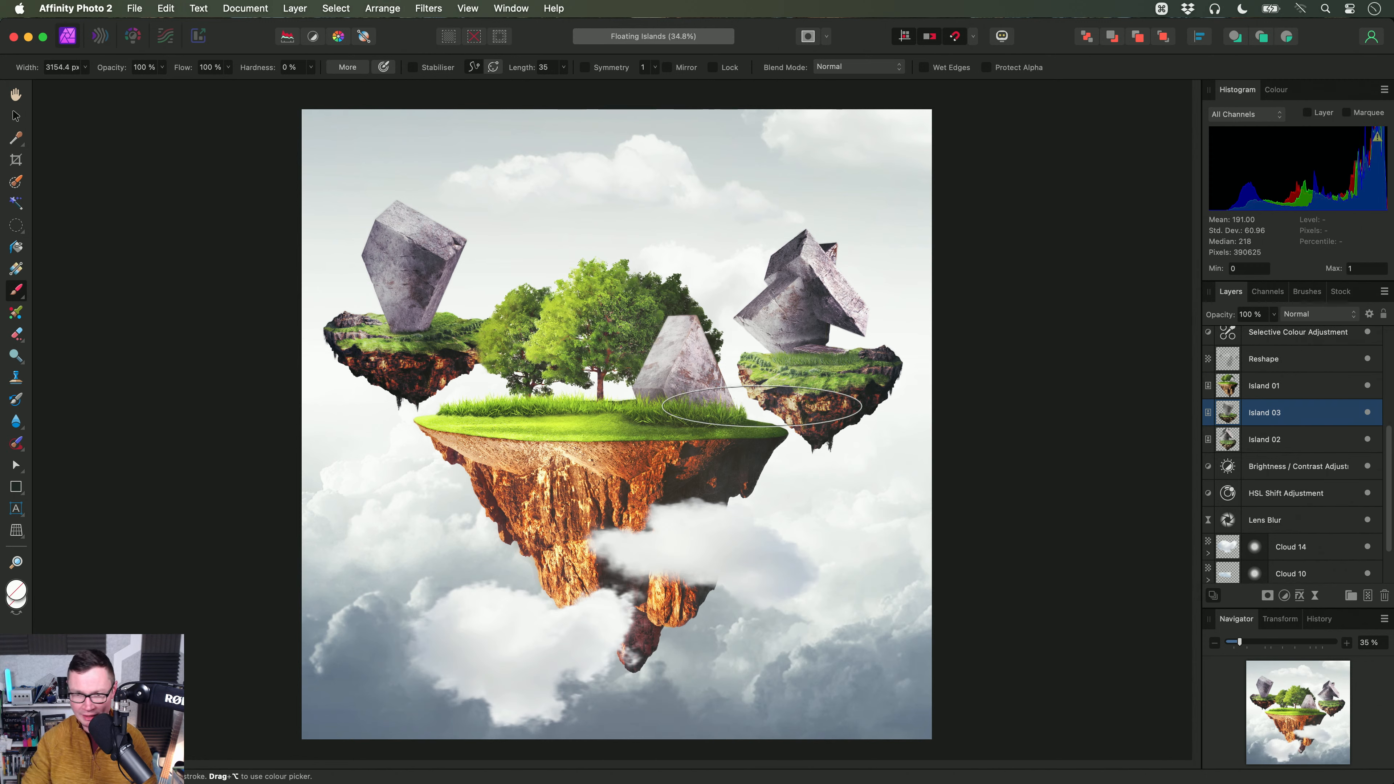
# Step: Try to resize the brush on canvas with Island 03 selected, to about 3897 px wide, and undo the resulting layer change
pyautogui.hotkey('ctrl', 'alt')
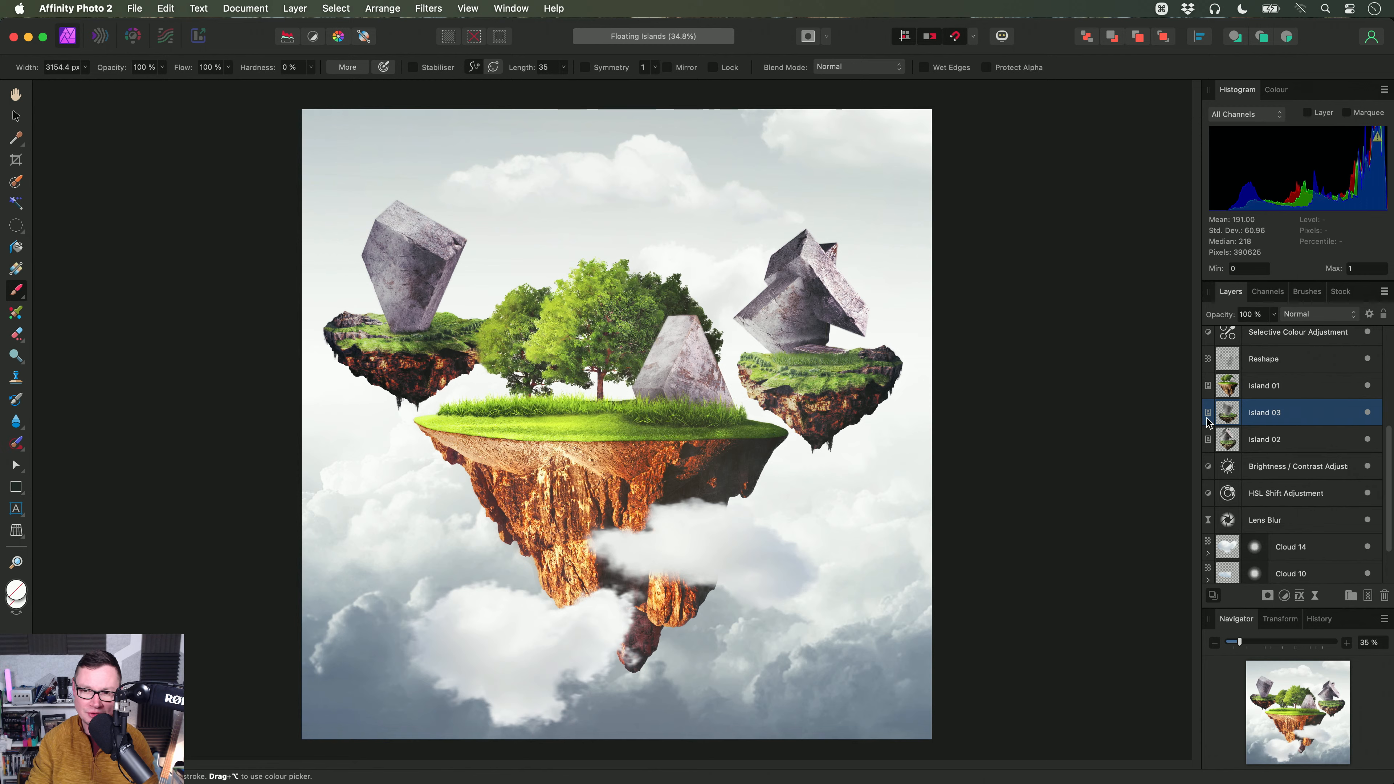
pyautogui.click(626, 382)
pyautogui.press(']')
pyautogui.click(626, 382)
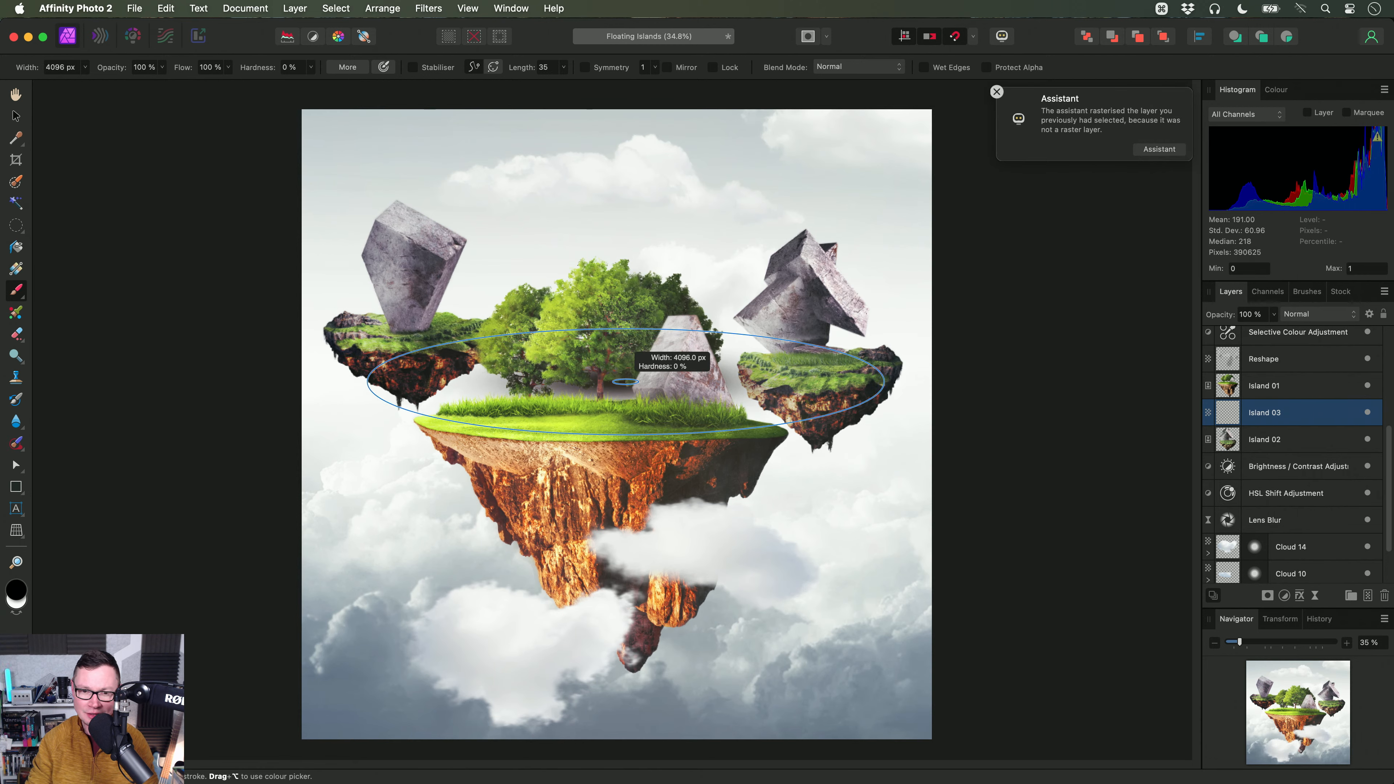
pyautogui.moveTo(625, 382)
pyautogui.mouseDown()
pyautogui.moveTo(533, 382)
pyautogui.moveTo(613, 382)
pyautogui.mouseUp()
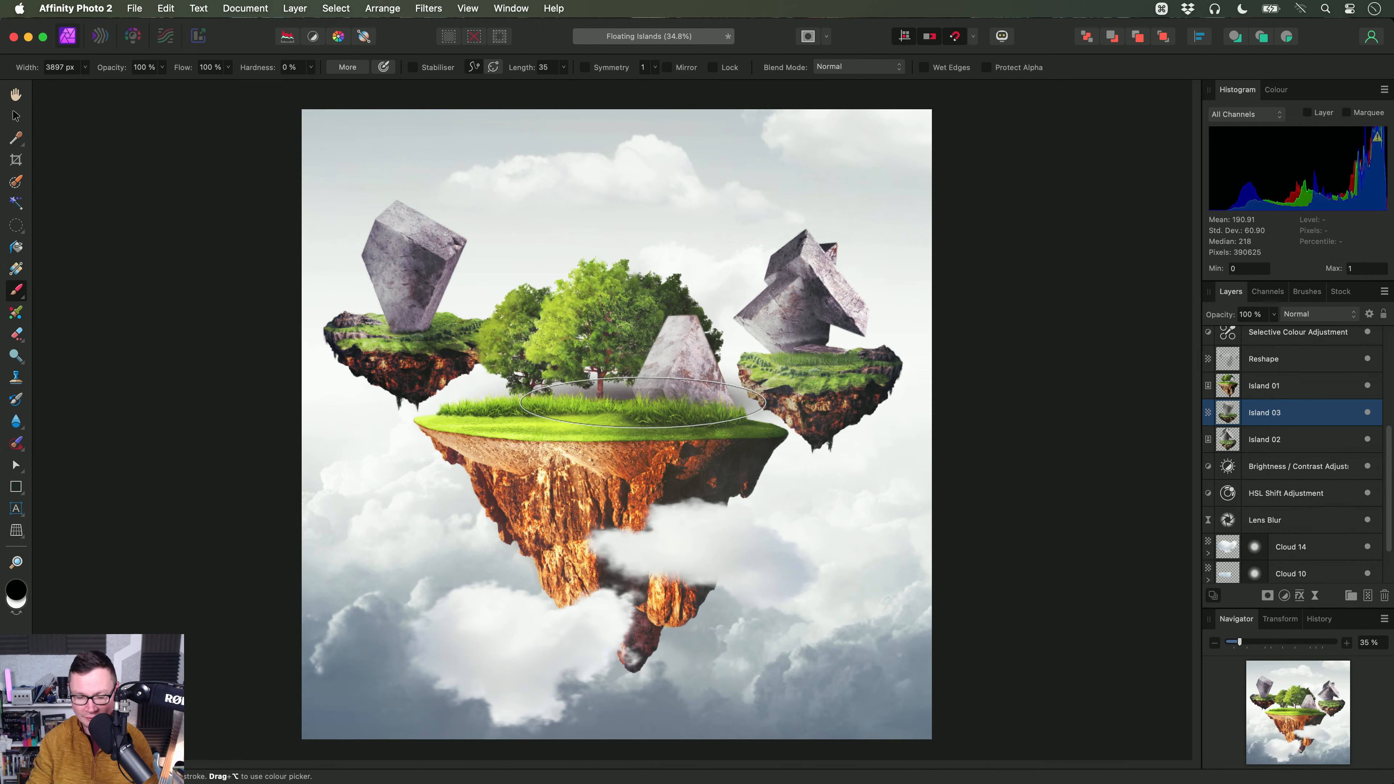
pyautogui.press('h')
pyautogui.press('super+z')
# Step: Switch to Affinity Photo 2 Beta, select the Island 03 layer and resize the Paint Brush on canvas to about 2490 px
pyautogui.press('super+Tab')
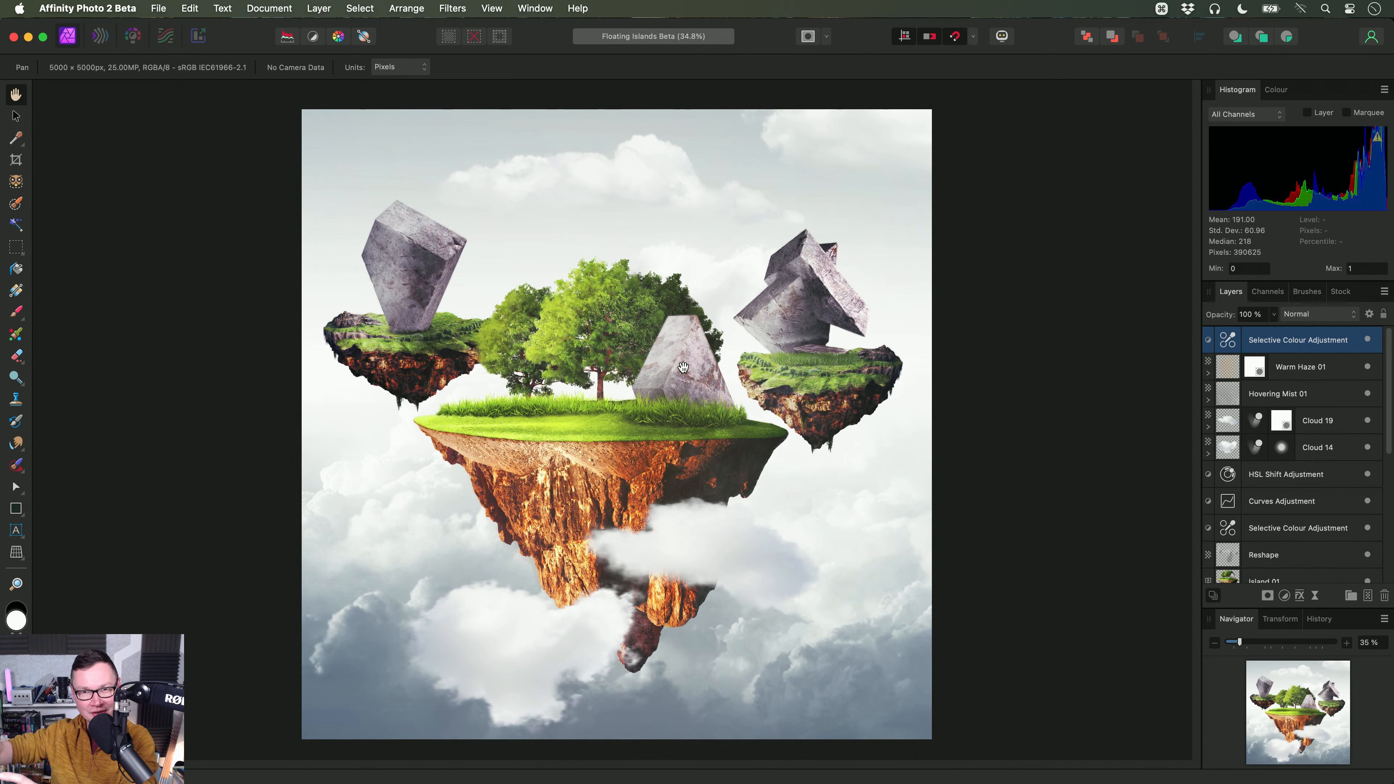
pyautogui.scroll(-8, 1352, 511)
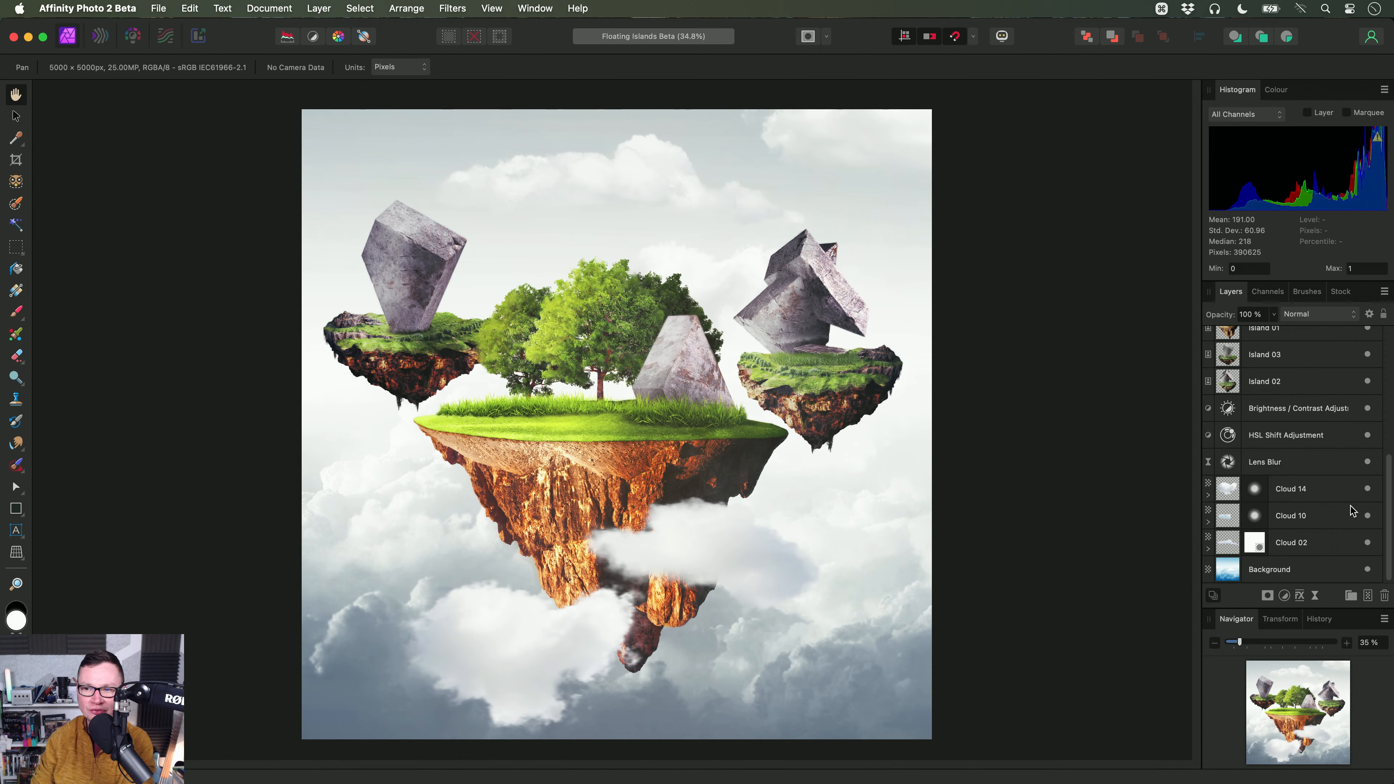
pyautogui.click(1285, 357)
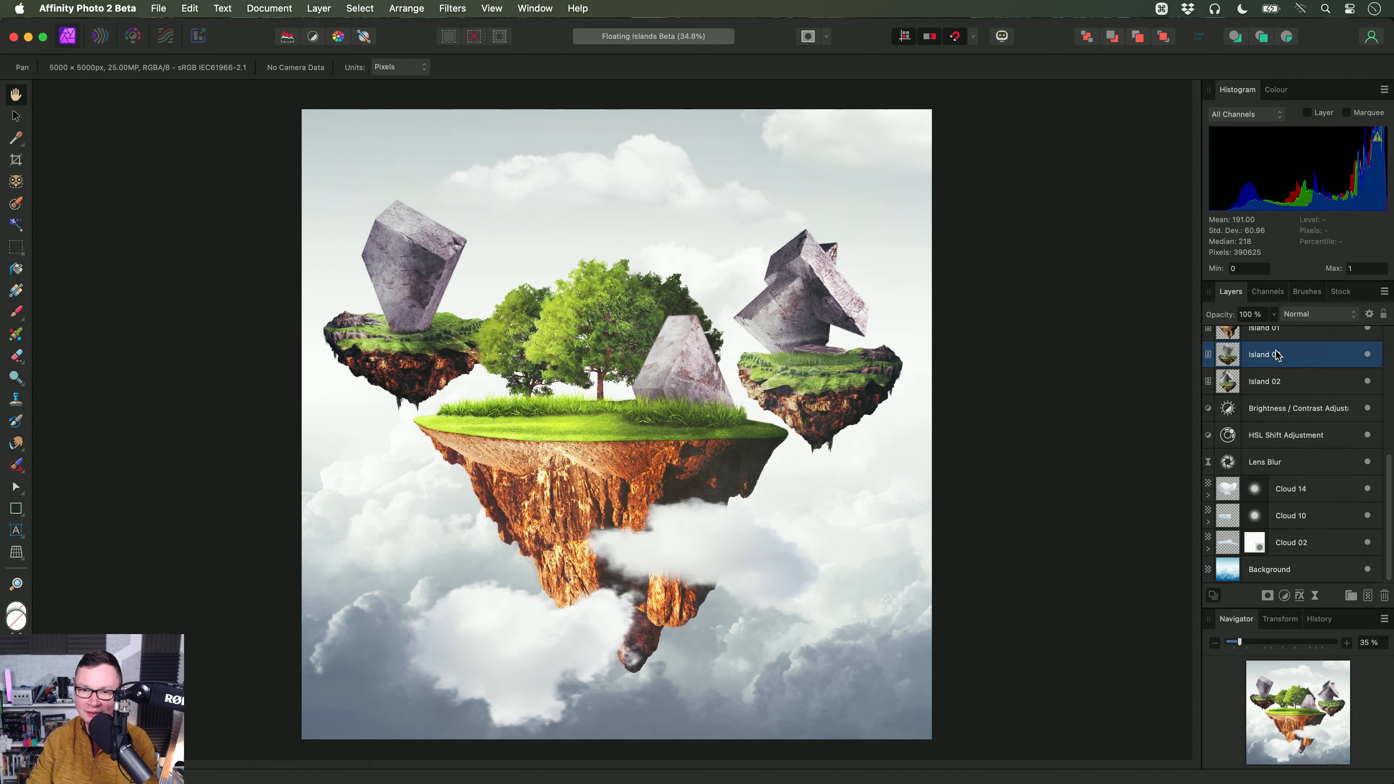
pyautogui.press('b')
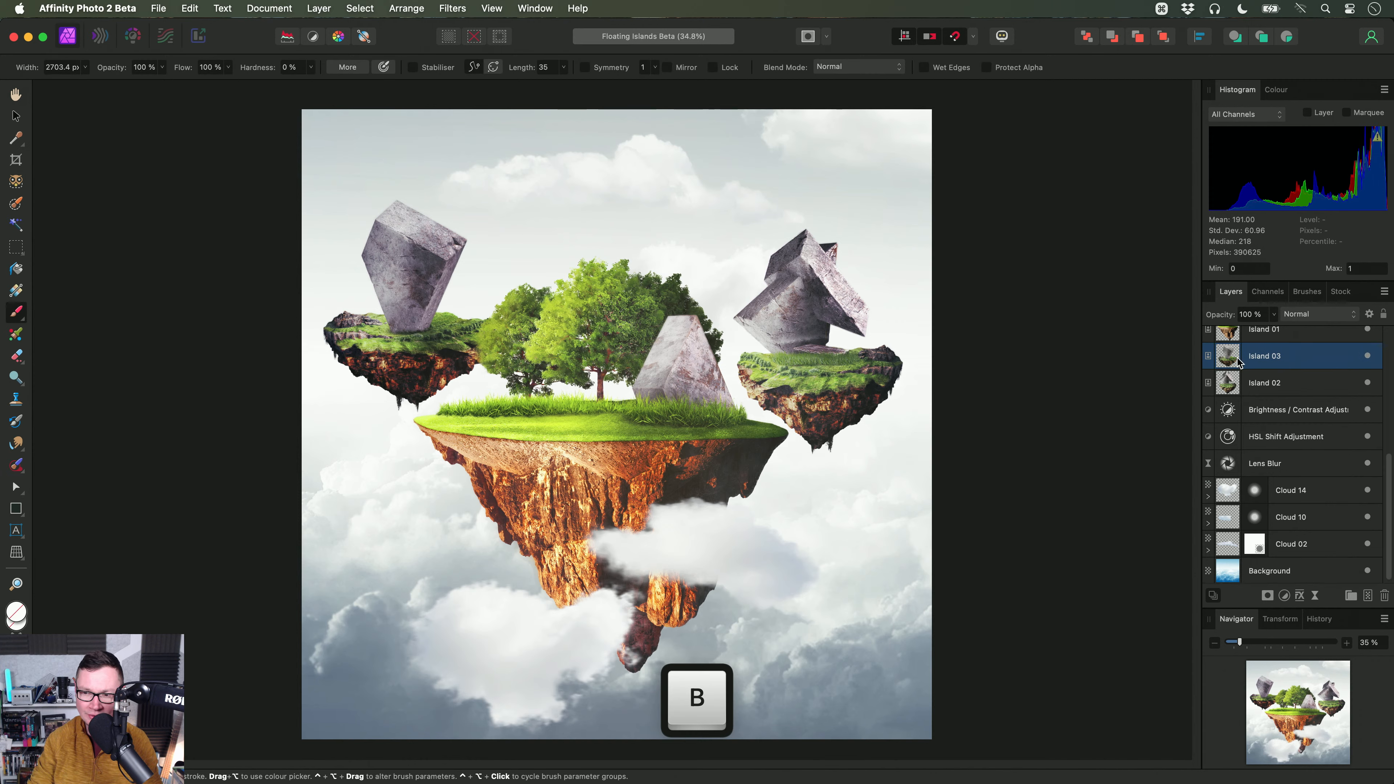
pyautogui.scroll(4, 1211, 472)
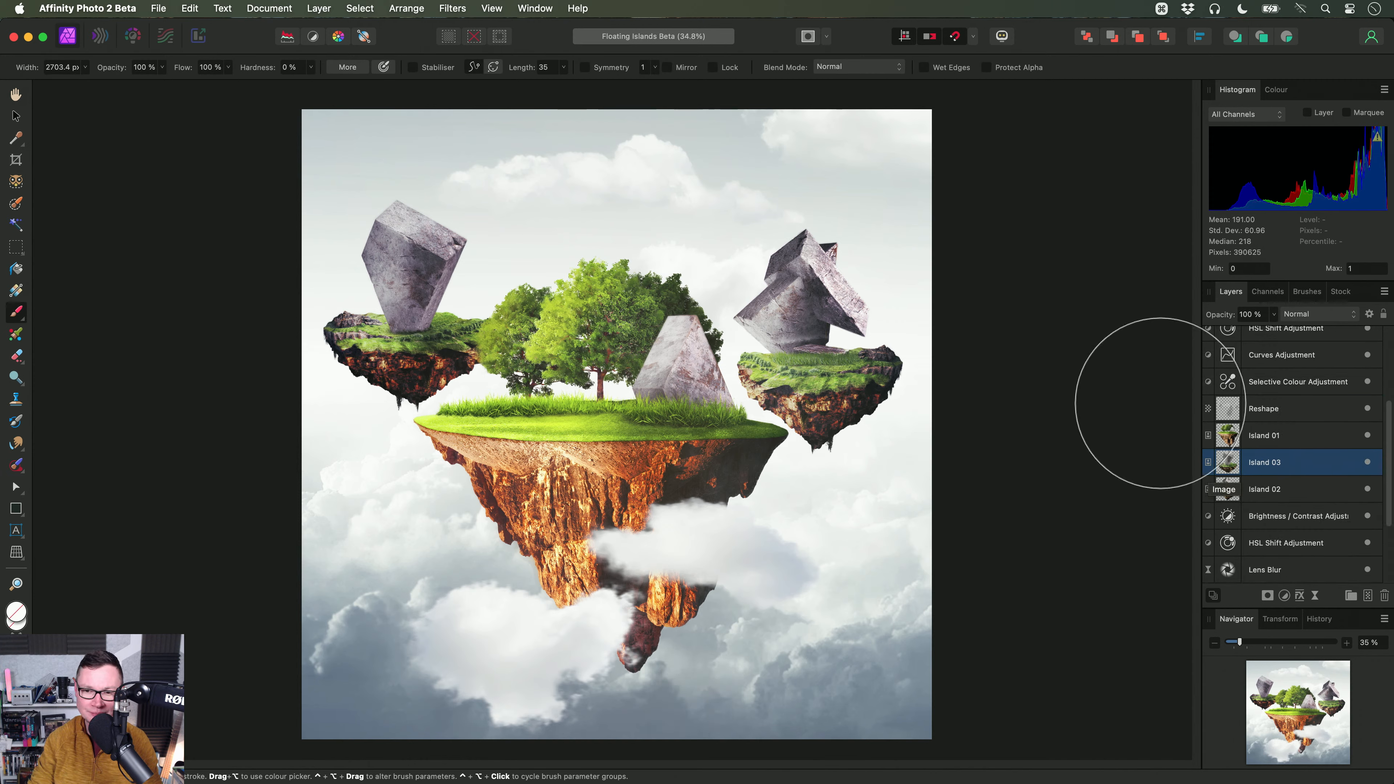
pyautogui.moveTo(650, 391)
pyautogui.mouseDown()
pyautogui.moveTo(637, 391)
pyautogui.moveTo(712, 374)
pyautogui.moveTo(593, 374)
pyautogui.moveTo(663, 374)
pyautogui.mouseUp()
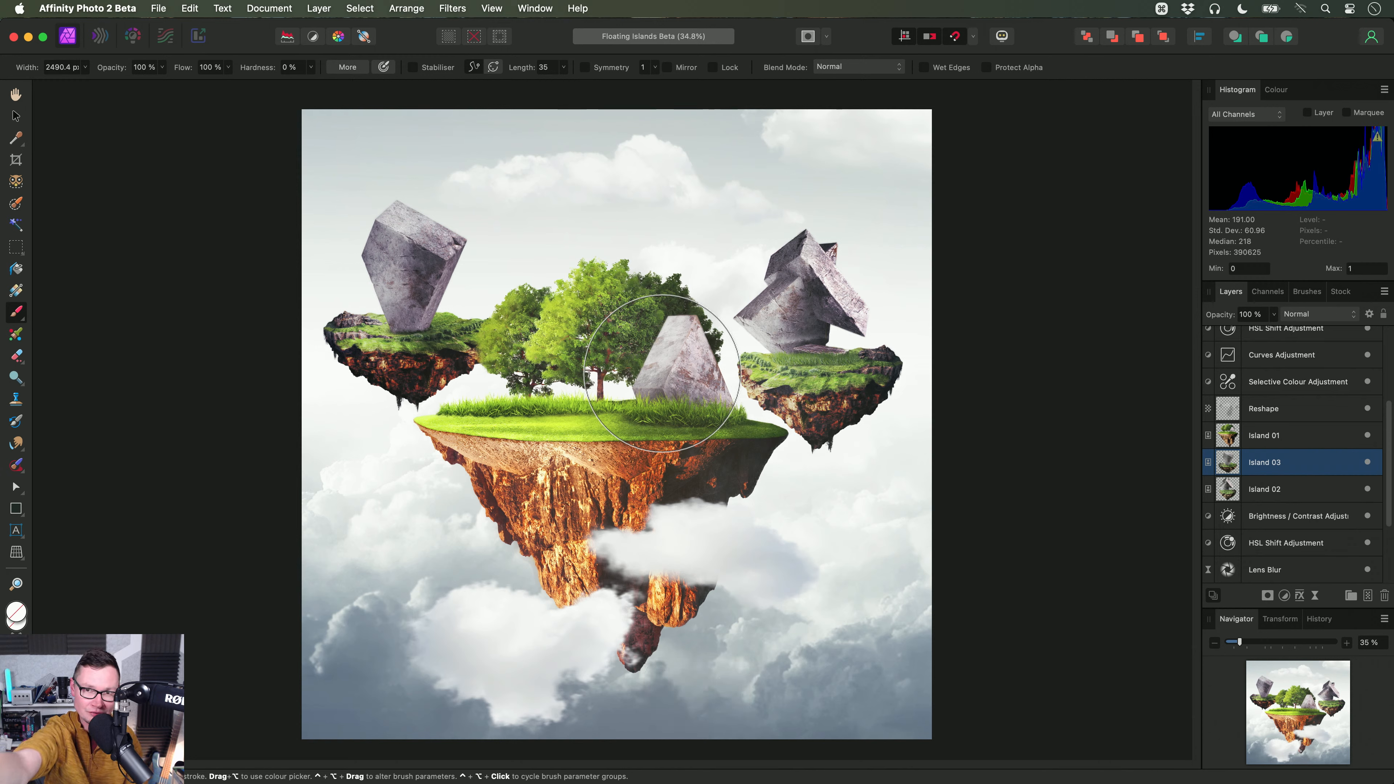
# Step: Paint a black test stroke over the Island 03 layer's rock, and delete the pixel layer nested inside it
pyautogui.moveTo(632, 395)
pyautogui.mouseDown()
pyautogui.moveTo(461, 373)
pyautogui.moveTo(579, 399)
pyautogui.moveTo(628, 372)
pyautogui.moveTo(607, 407)
pyautogui.moveTo(428, 325)
pyautogui.moveTo(399, 248)
pyautogui.moveTo(450, 280)
pyautogui.moveTo(410, 322)
pyautogui.moveTo(404, 277)
pyautogui.mouseUp()
pyautogui.press('super+z')
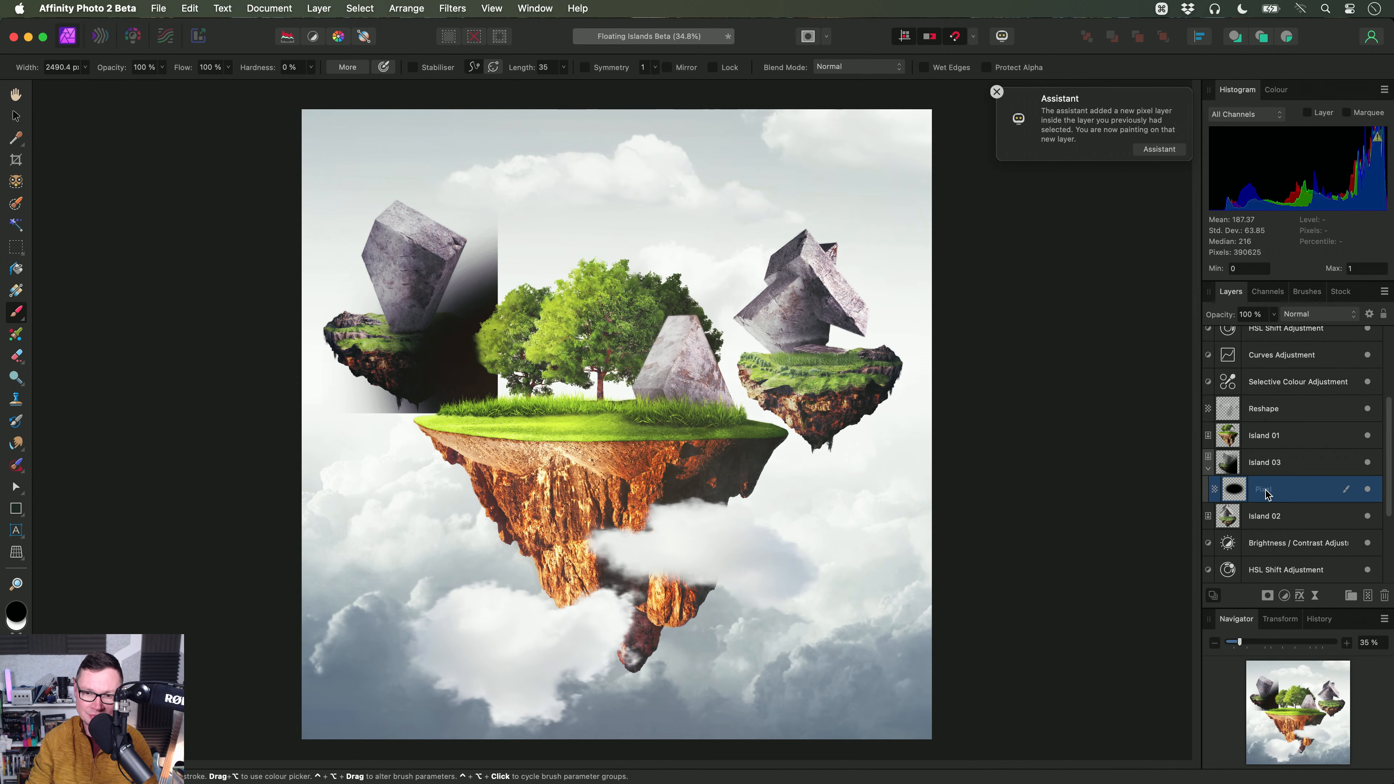
pyautogui.press('Delete')
pyautogui.press('h')
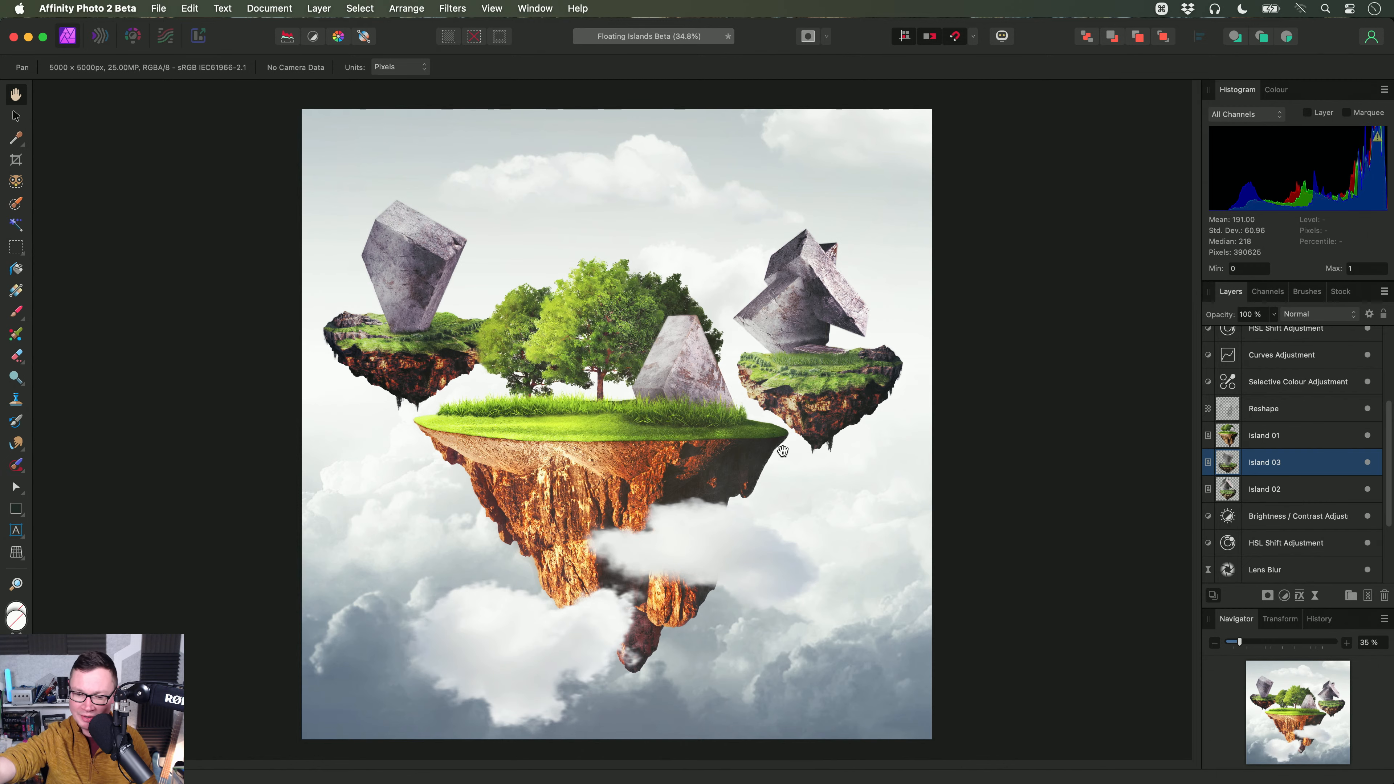
# Step: Close the Floating Islands Beta document without saving
pyautogui.press('super+w')
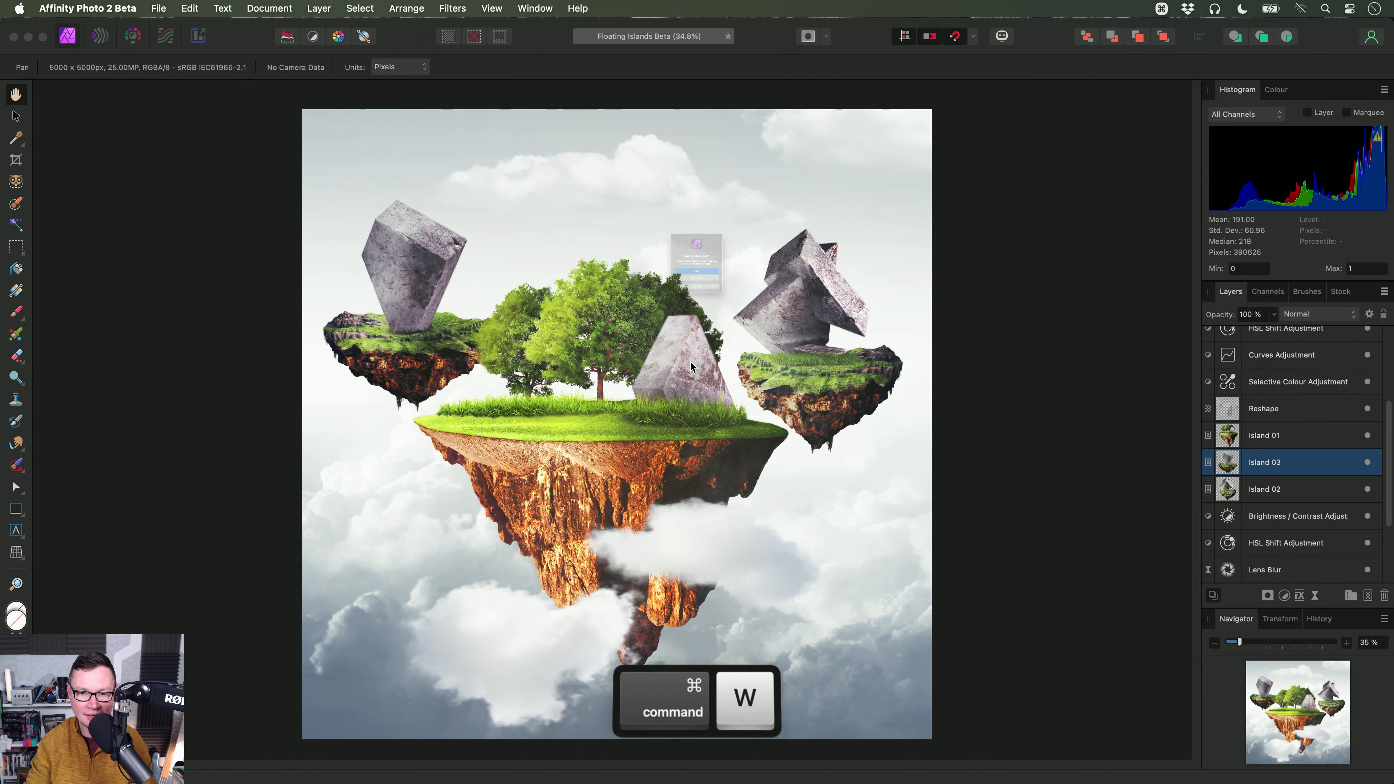
pyautogui.click(690, 324)
# Step: Switch to Finder, return to the Photo 2.6 folder and open the folder "17. Parameterised Macros"
pyautogui.press('super+Tab')
pyautogui.press('super+Tab')
pyautogui.press('super+Tab')
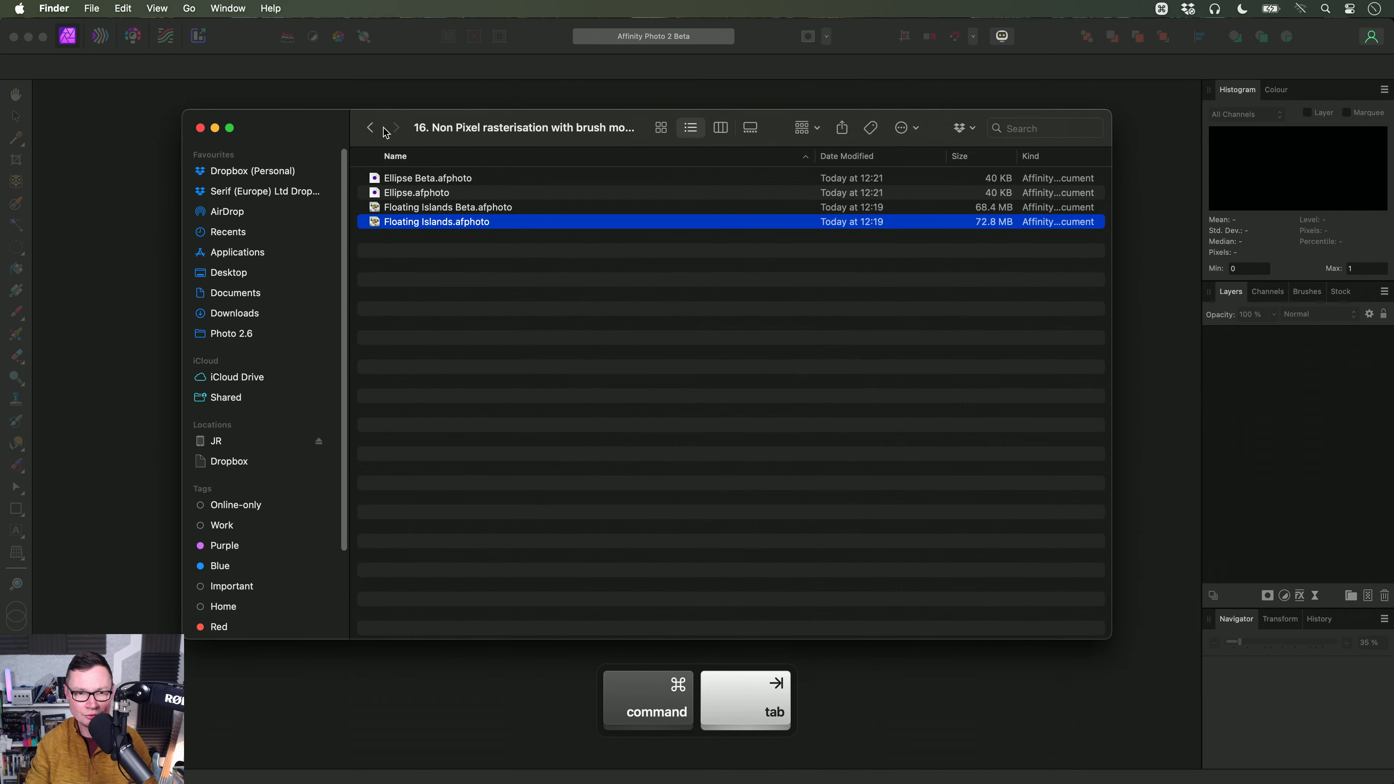
pyautogui.click(370, 127)
pyautogui.click(464, 411)
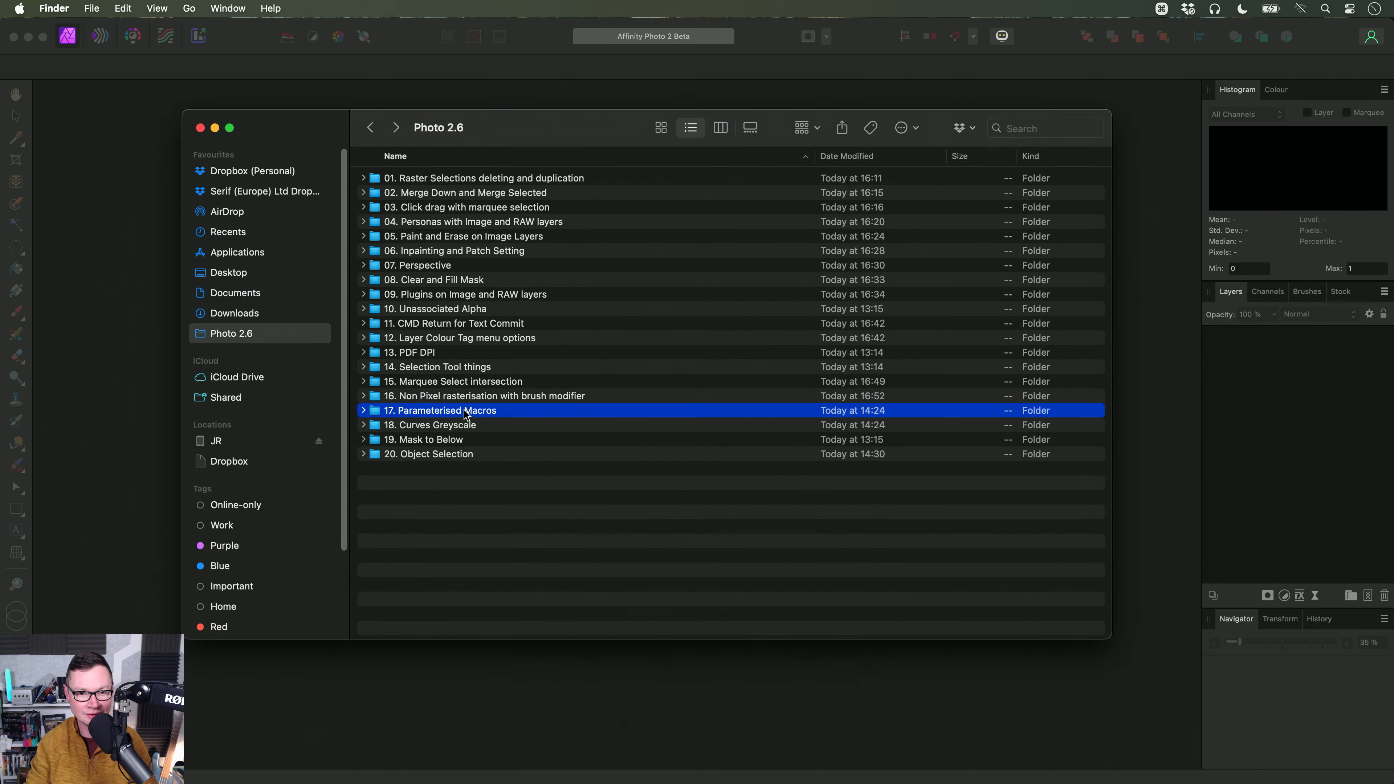
pyautogui.doubleClick(500, 416)
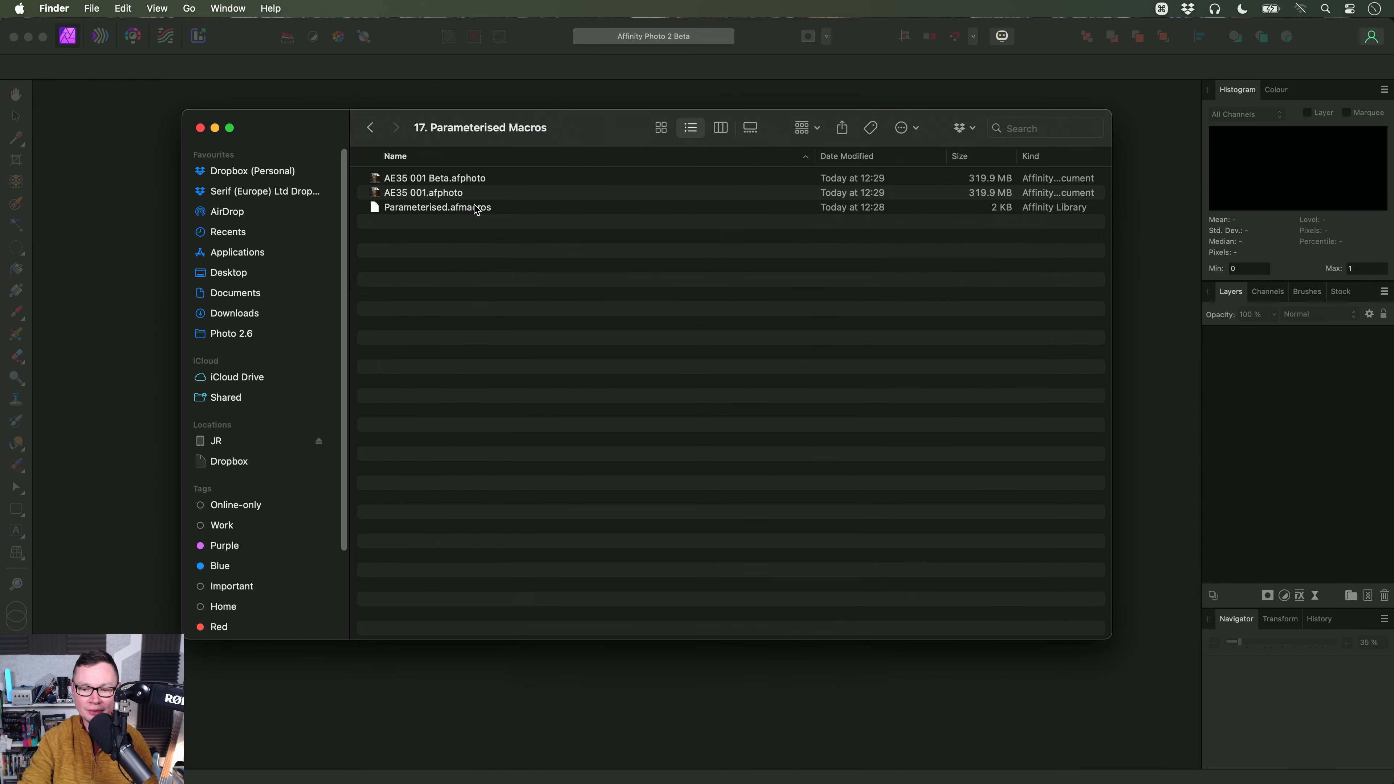
# Step: Open AE35 001.afphoto in the release version of Affinity Photo 2 and switch to that app
pyautogui.moveTo(457, 196); pyautogui.dragTo(663, 73)
pyautogui.press('super+Tab')
pyautogui.press('super+Tab')
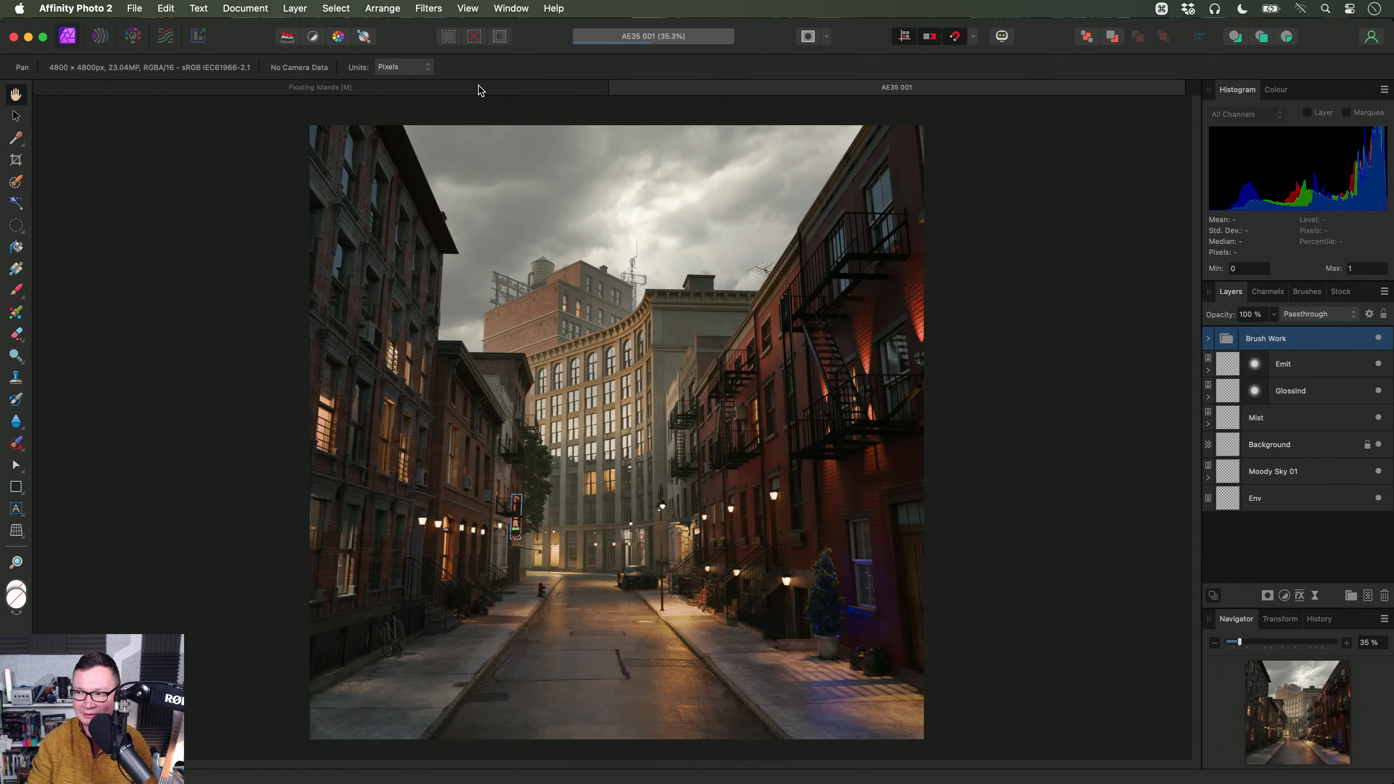
# Step: Close the modified Floating Islands document without saving, leaving AE35 001 open
pyautogui.click(481, 91)
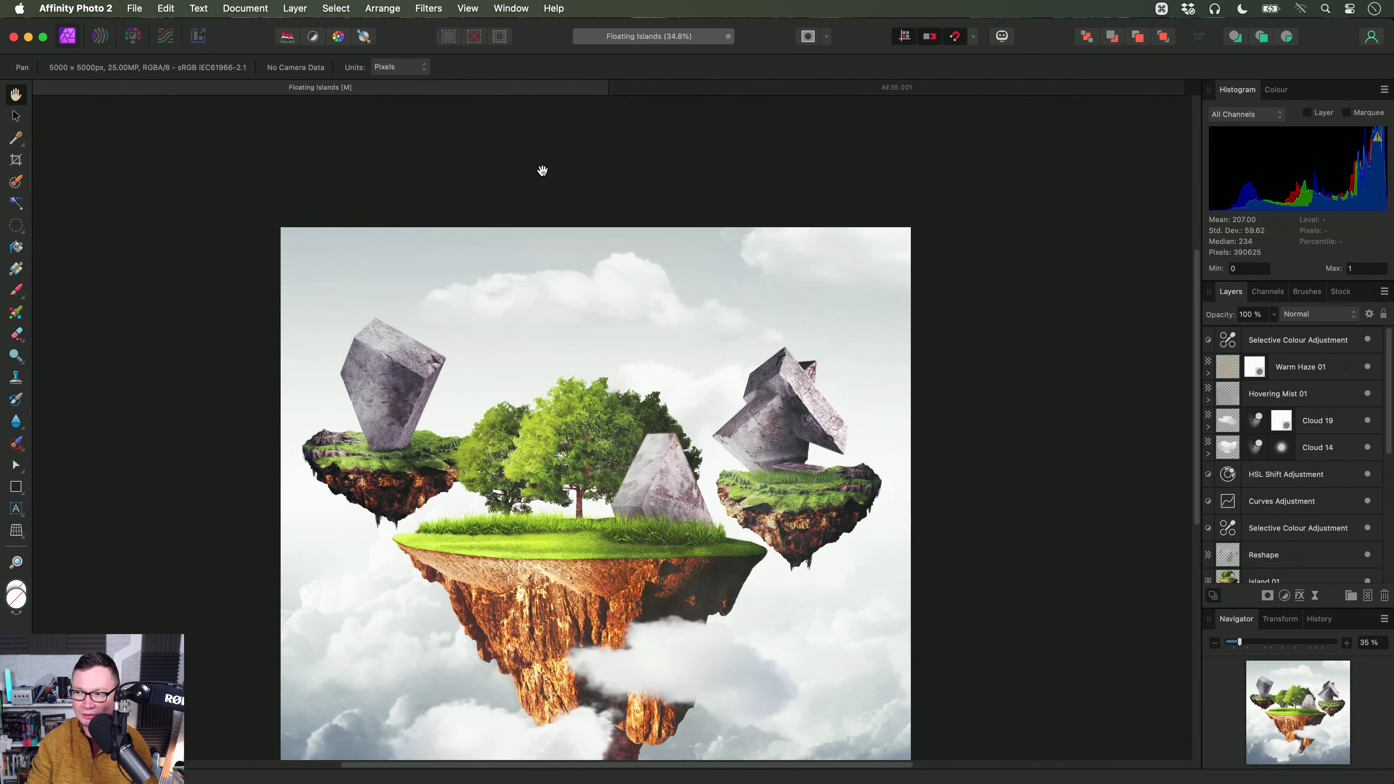
pyautogui.press('super+w')
pyautogui.click(668, 314)
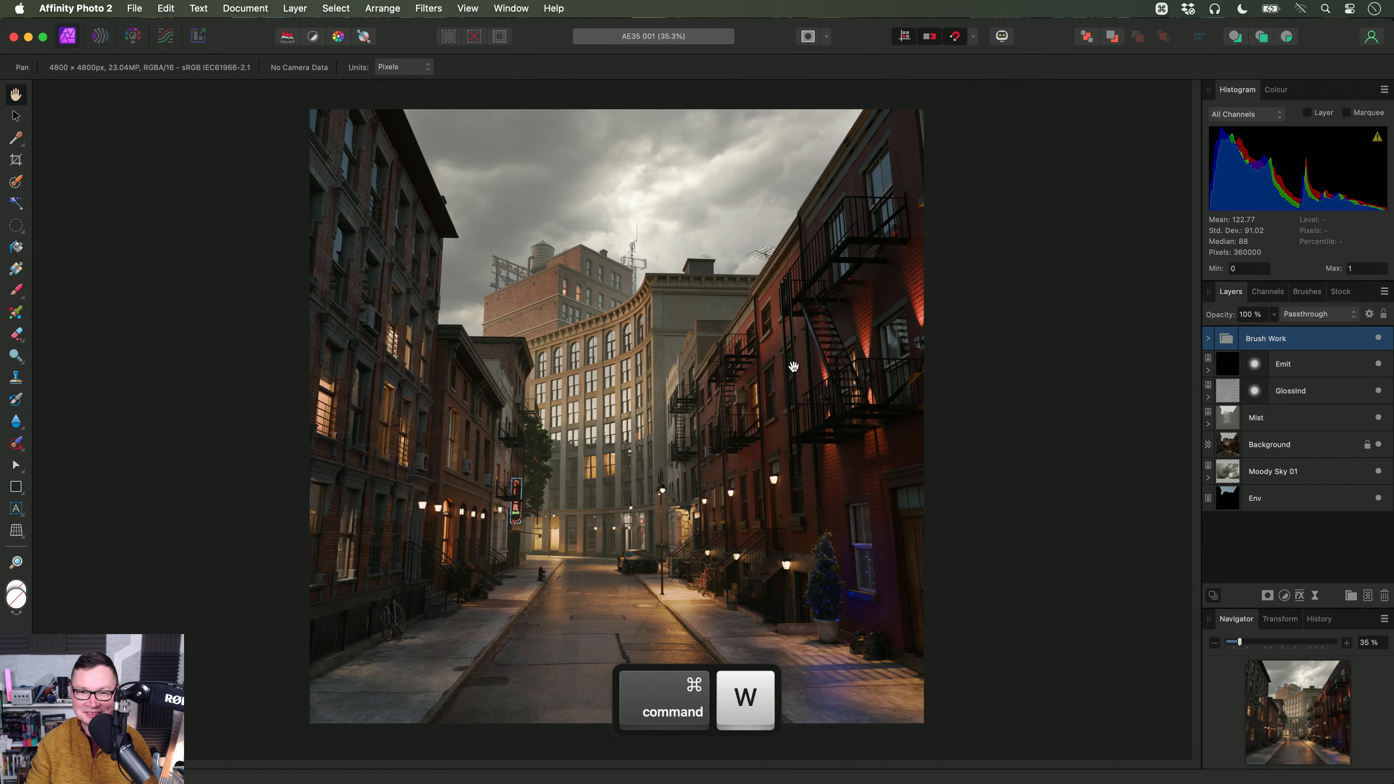
# Step: Show the macro Library and expand its Parameterised category
pyautogui.click(506, 7)
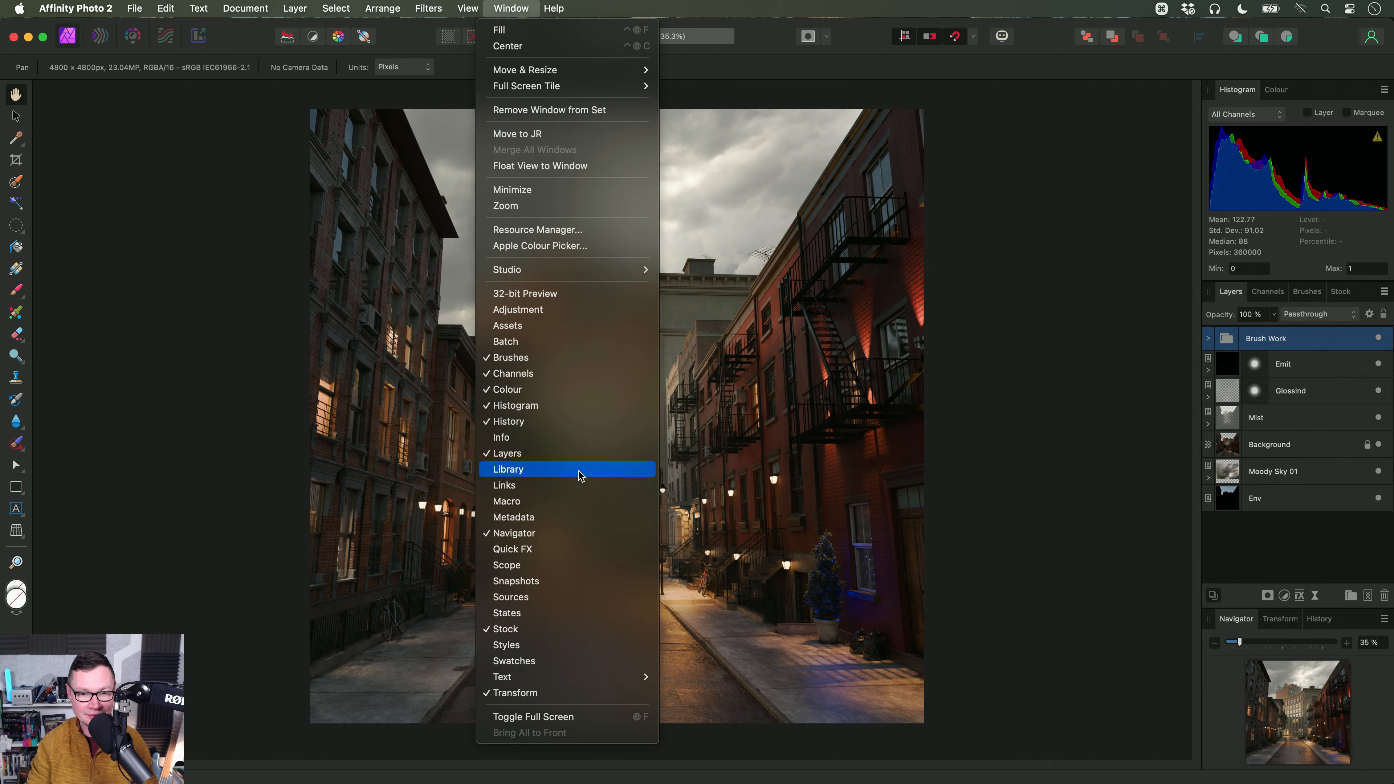
pyautogui.click(576, 471)
pyautogui.click(79, 320)
pyautogui.scroll(2, 685, 402)
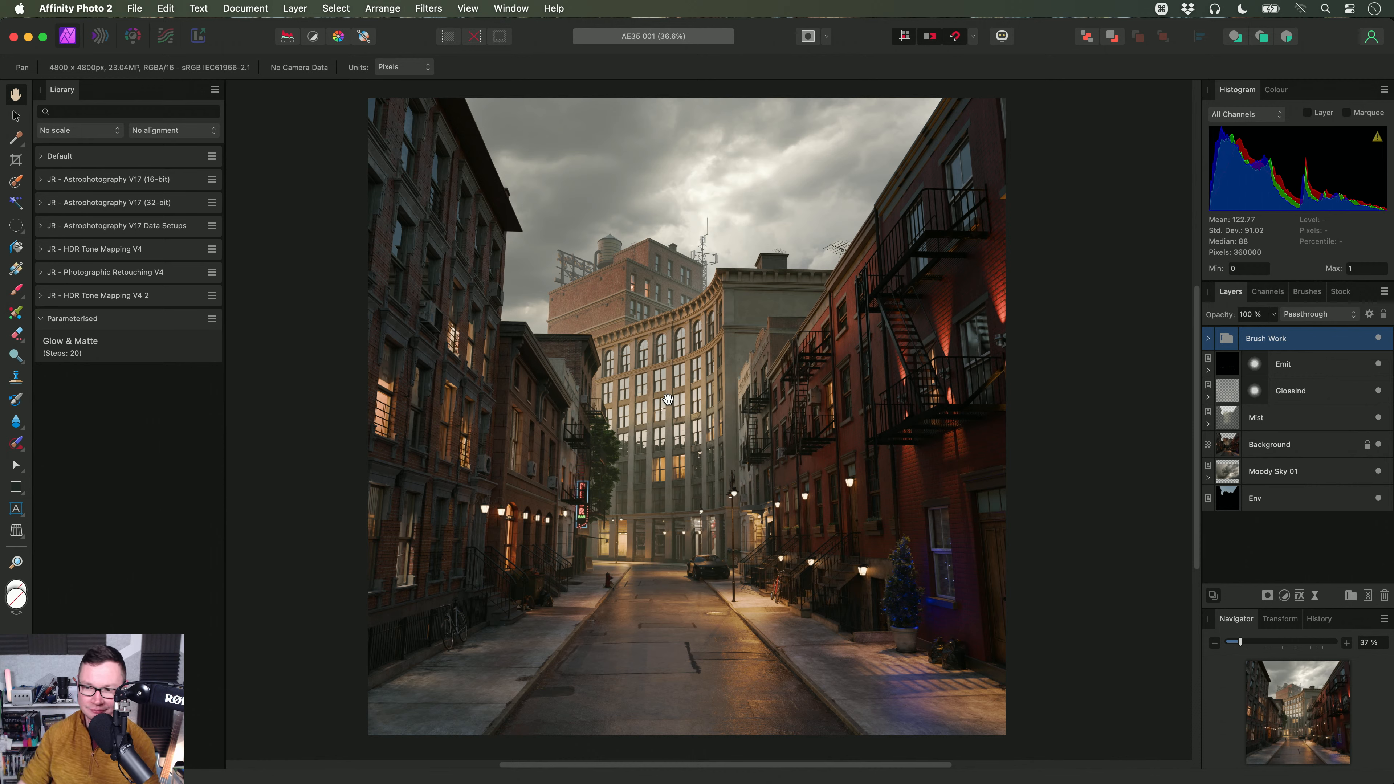
# Step: Run the Glow & Matte macro on the Background layer and set its Diffuse Glow to 100%
pyautogui.click(1299, 449)
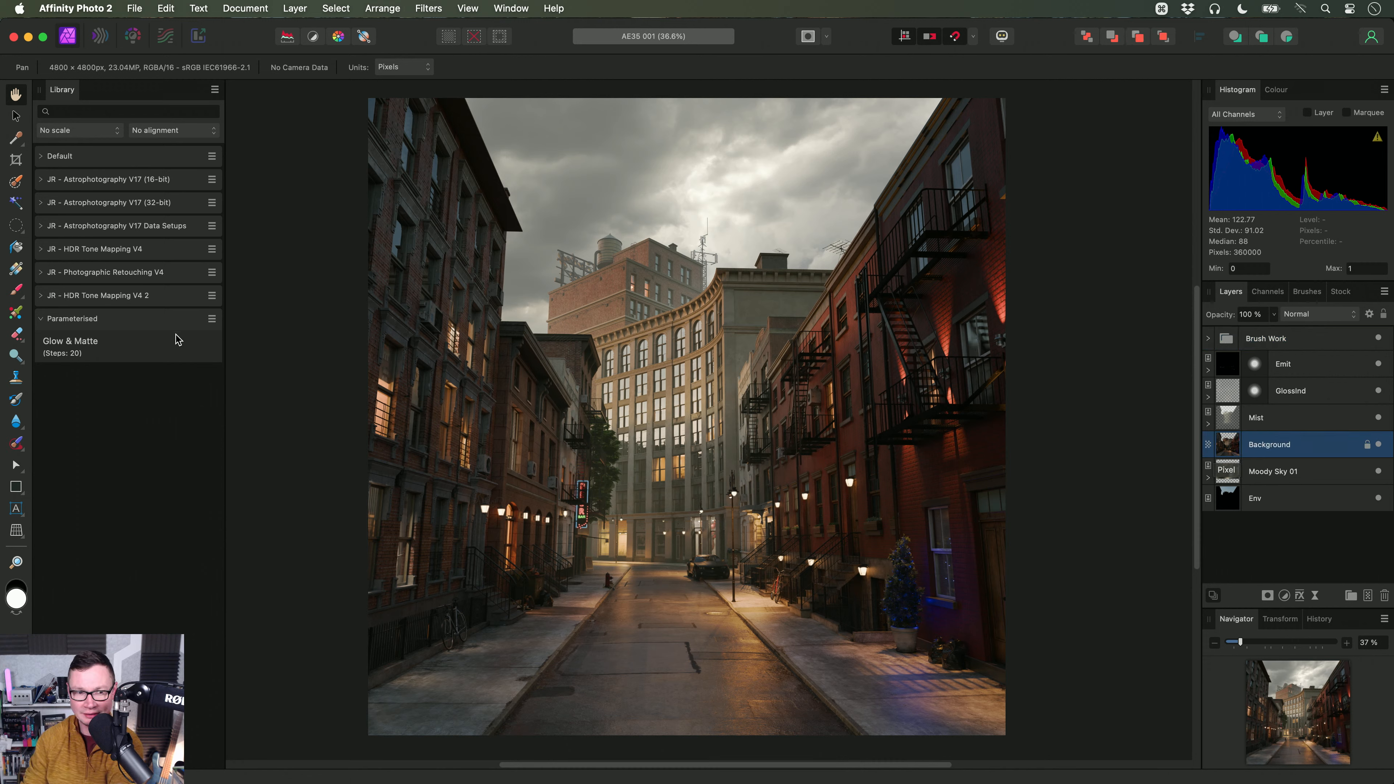
pyautogui.click(147, 350)
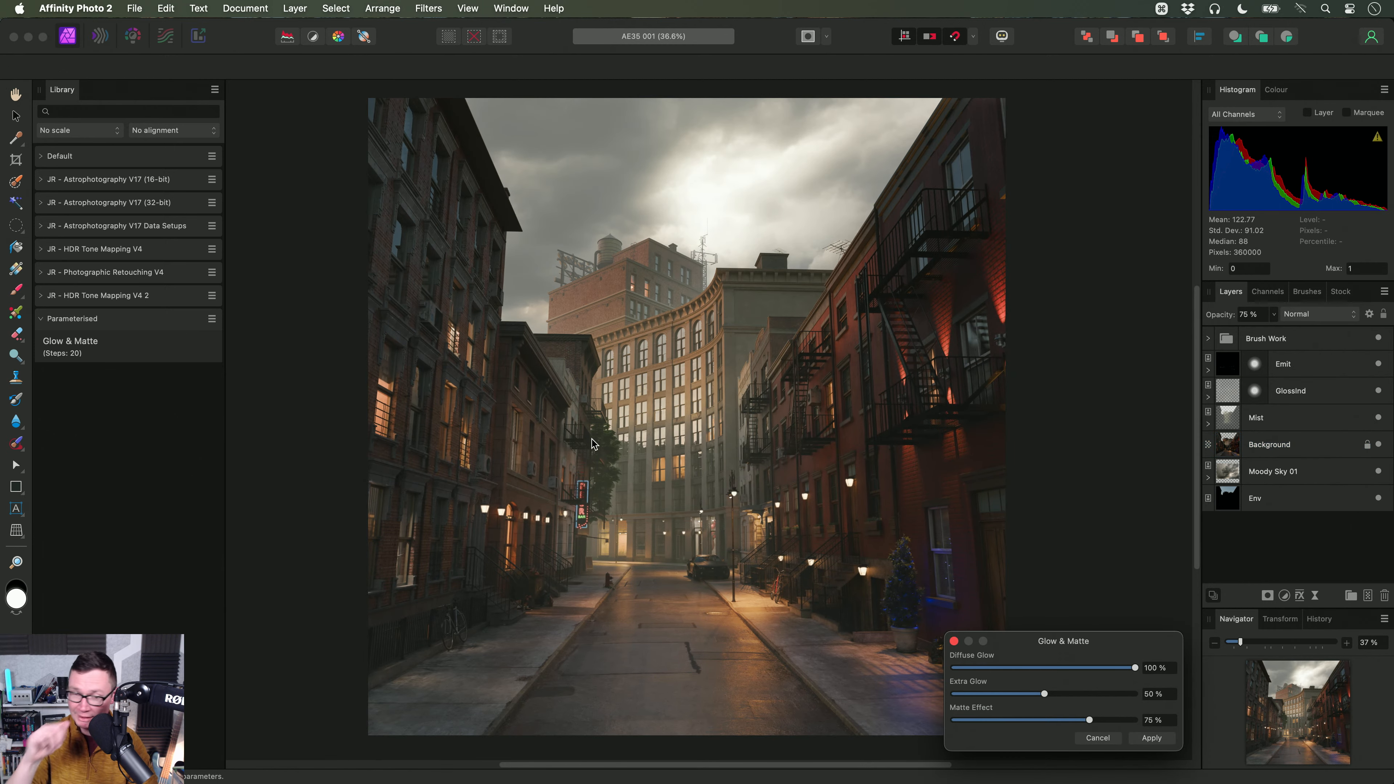
pyautogui.moveTo(1107, 670); pyautogui.dragTo(1257, 667)
pyautogui.scroll(3, 795, 313)
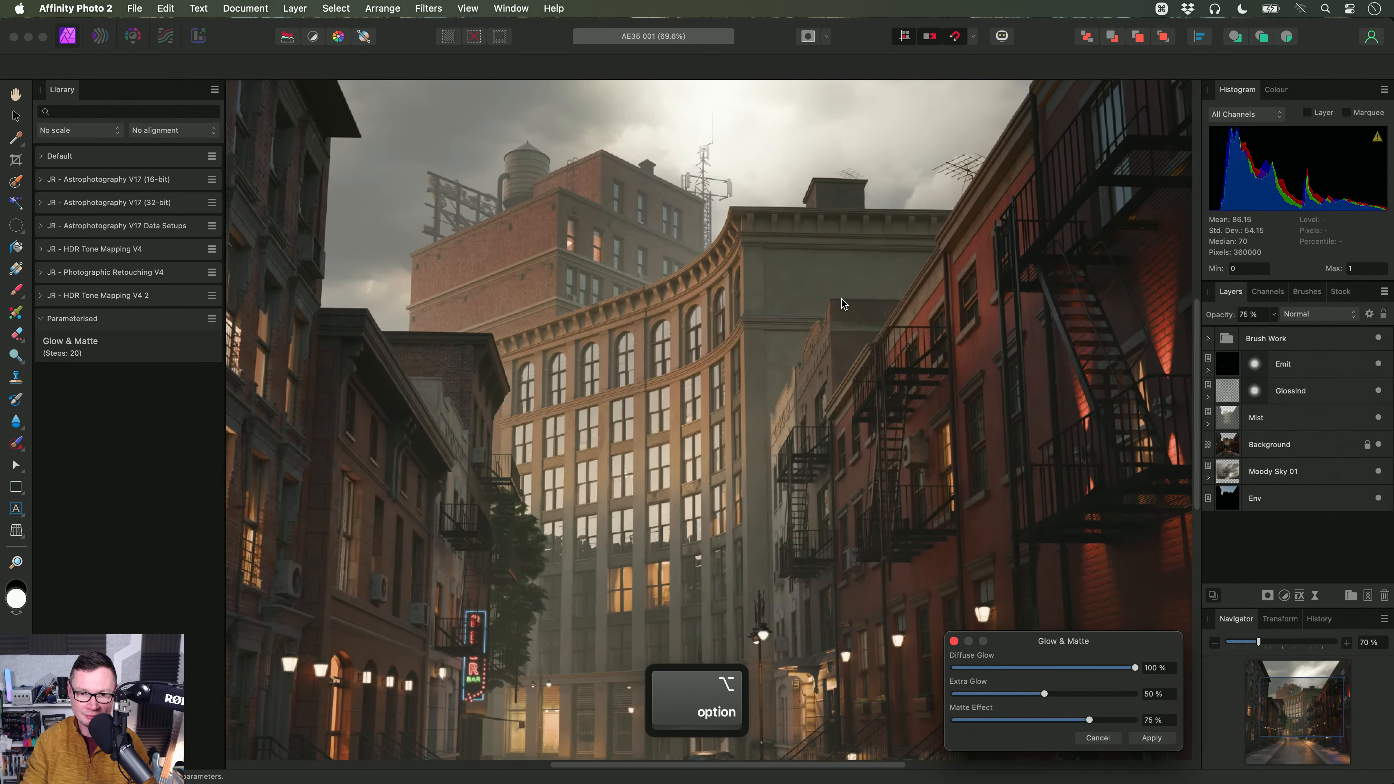
# Step: Set the macro's Extra Glow and Matte Effect to 100%, keeping Diffuse Glow at 100%, and apply it
pyautogui.keyDown('alt'); pyautogui.click(1044, 693); pyautogui.keyUp('alt')
pyautogui.moveTo(988, 694); pyautogui.dragTo(1142, 694)
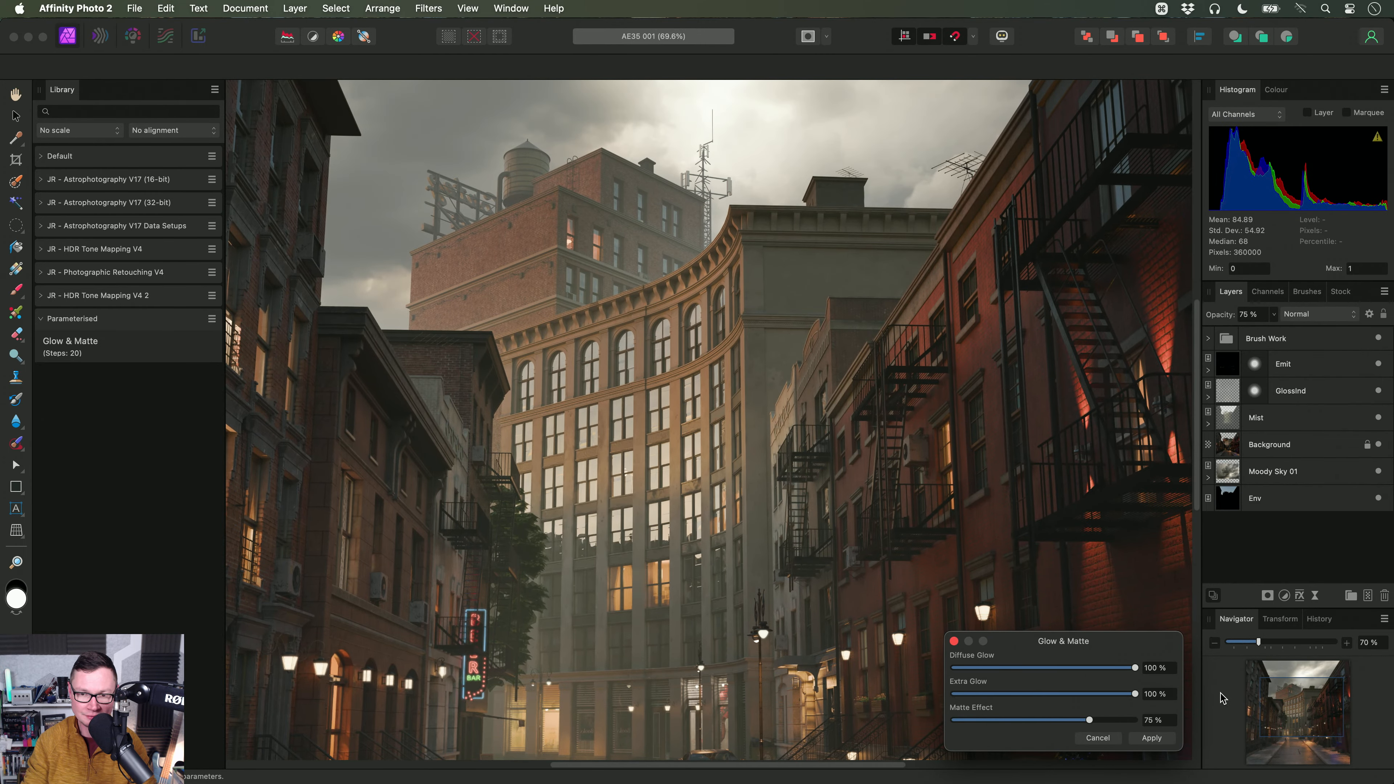
pyautogui.scroll(5, 818, 476)
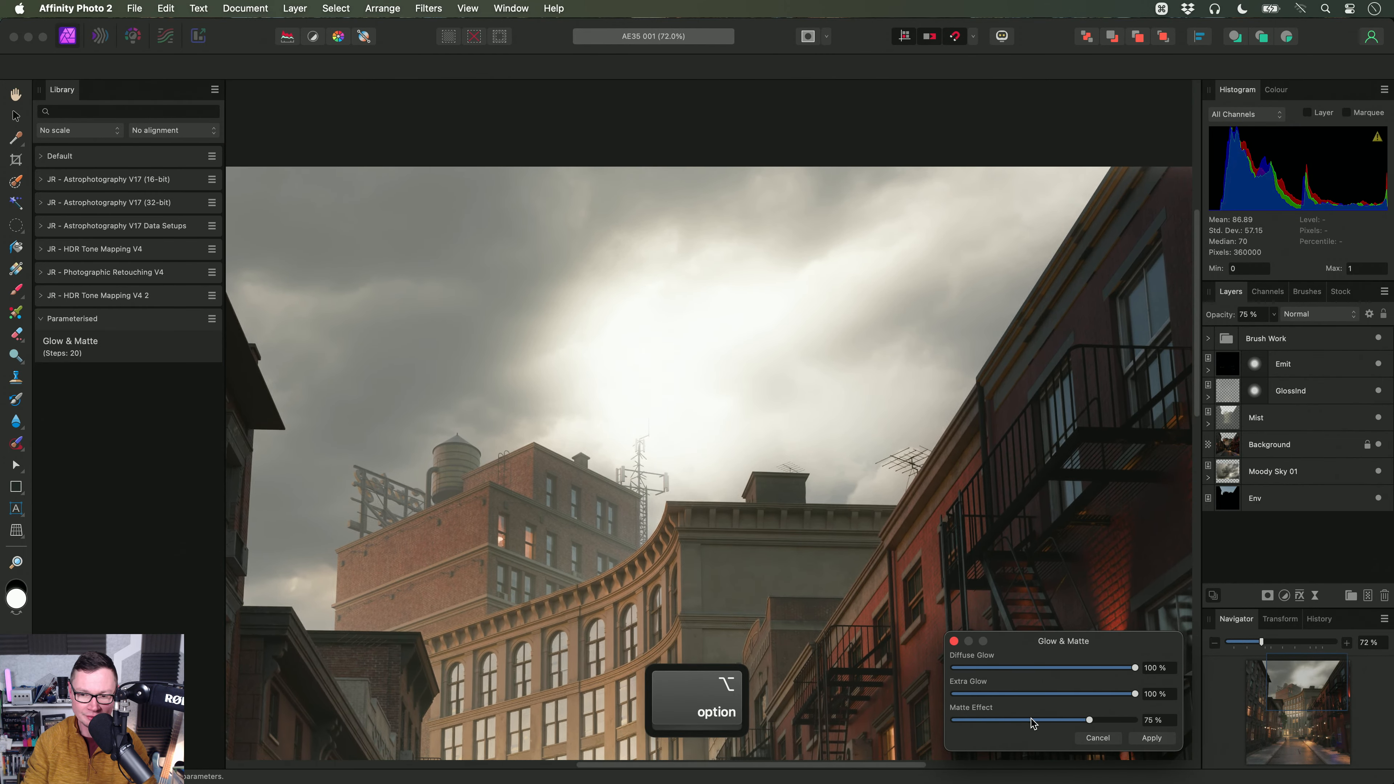
pyautogui.moveTo(1031, 720); pyautogui.dragTo(1145, 722)
pyautogui.scroll(-4, 1015, 704)
pyautogui.moveTo(1079, 673); pyautogui.dragTo(1226, 674)
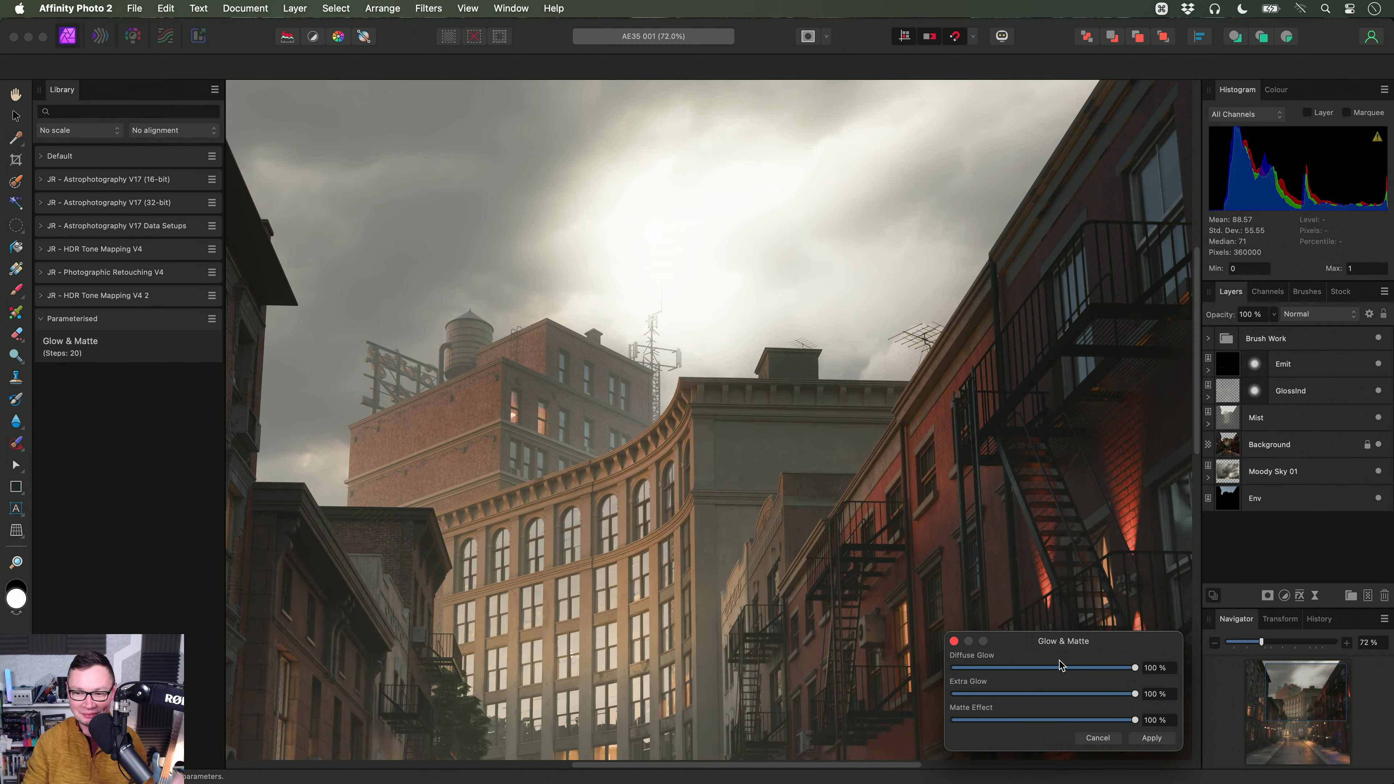
pyautogui.click(1155, 738)
pyautogui.scroll(-1, 1228, 471)
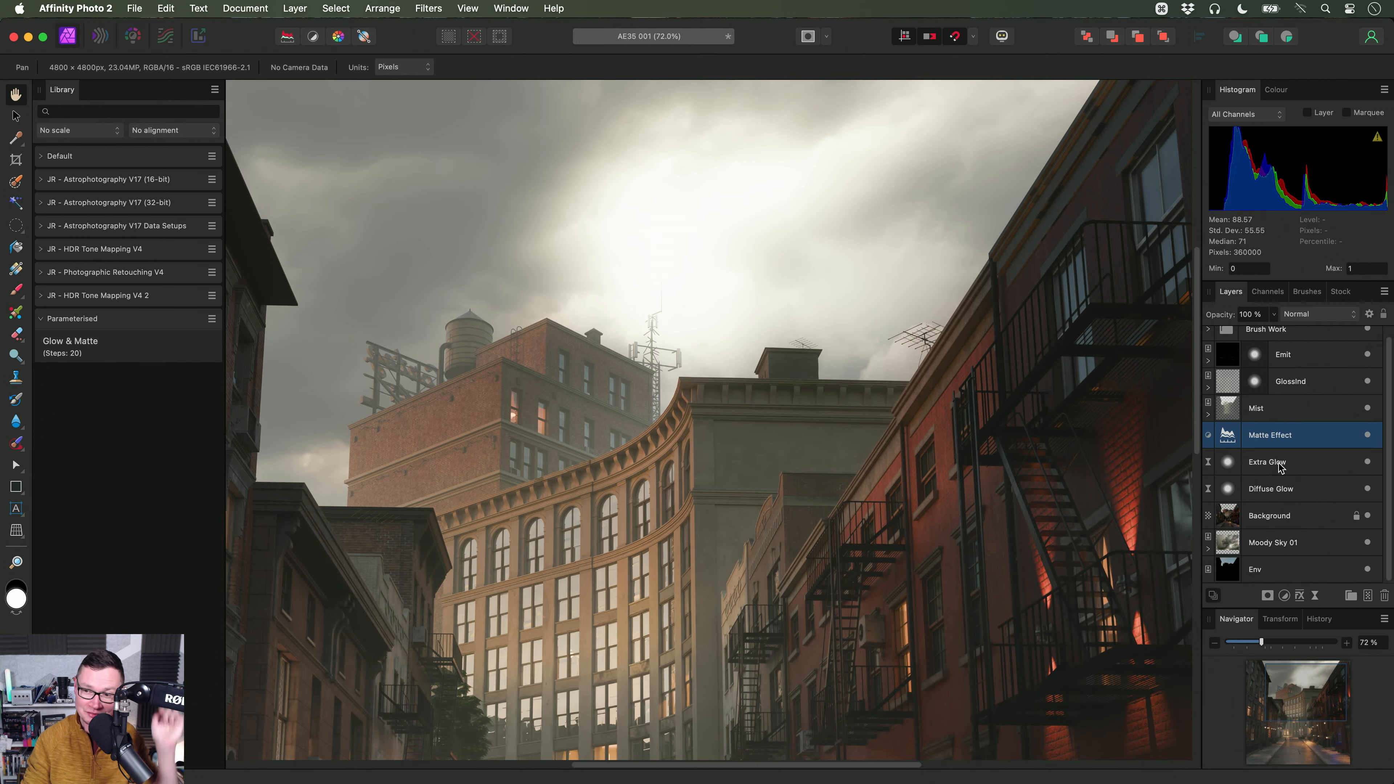
# Step: Delete the Matte Effect, Extra Glow and Diffuse Glow layers above the Background layer
pyautogui.keyDown('shift'); pyautogui.click(1273, 488); pyautogui.keyUp('shift')
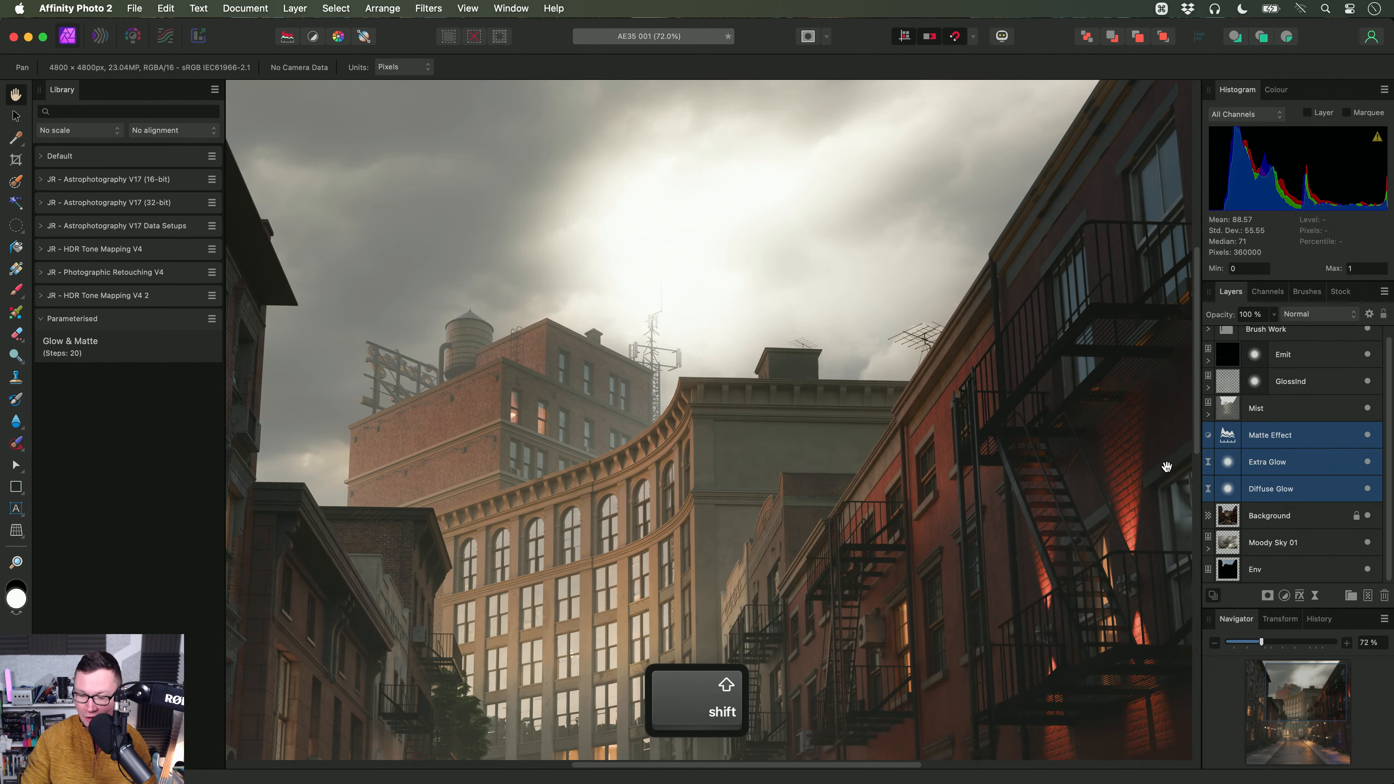
pyautogui.press('BackSpace')
# Step: Run the Glow & Matte macro on the Brush Work group with Diffuse Glow 100%, Extra Glow 100% and Matte Effect 0%
pyautogui.click(1288, 339)
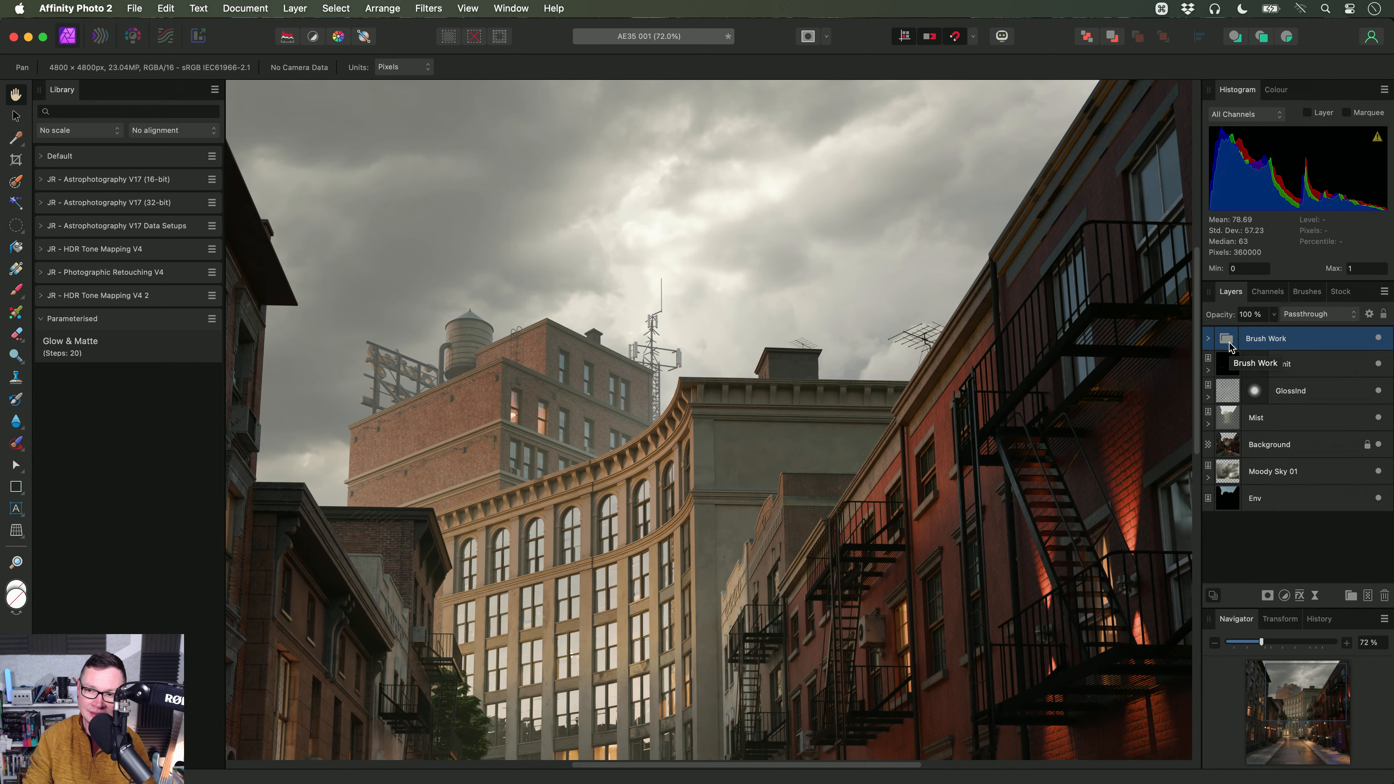
pyautogui.click(199, 353)
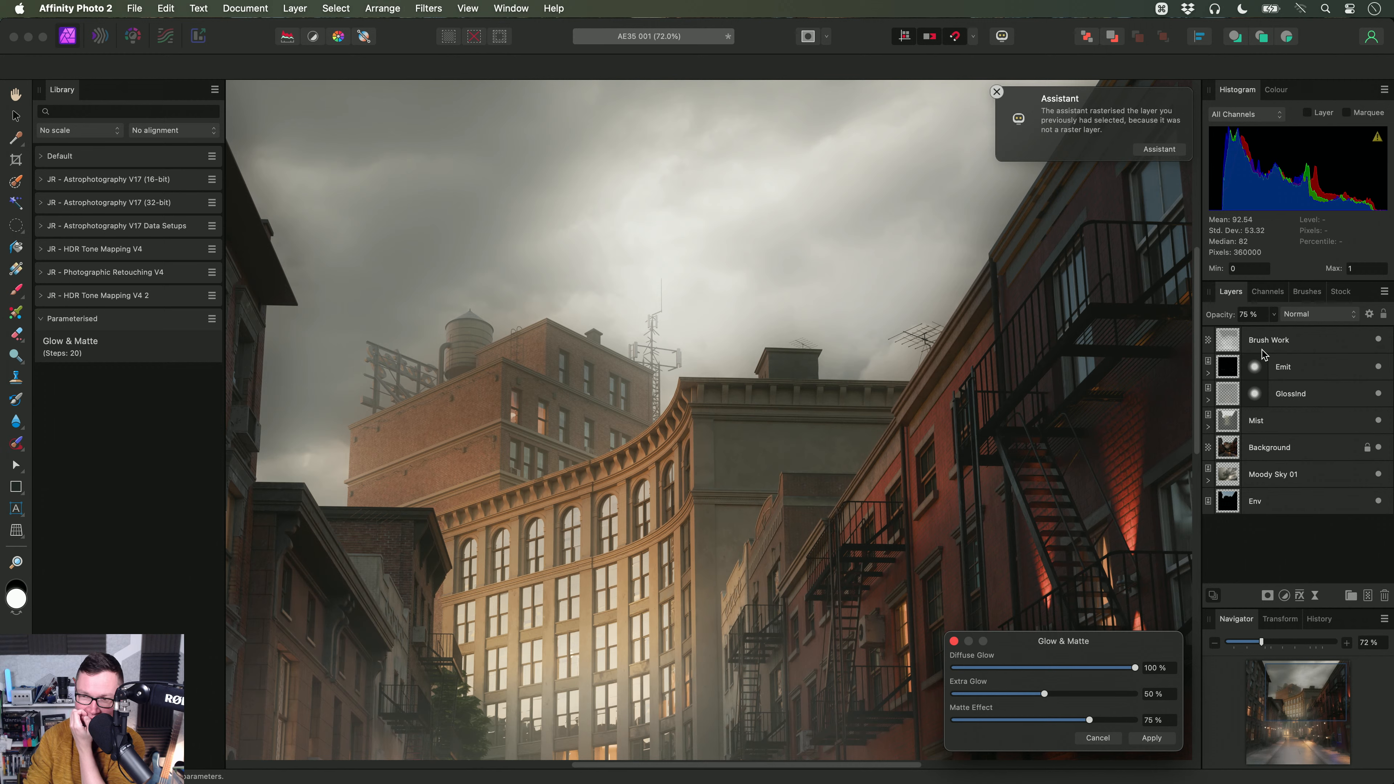
pyautogui.scroll(-5, 736, 362)
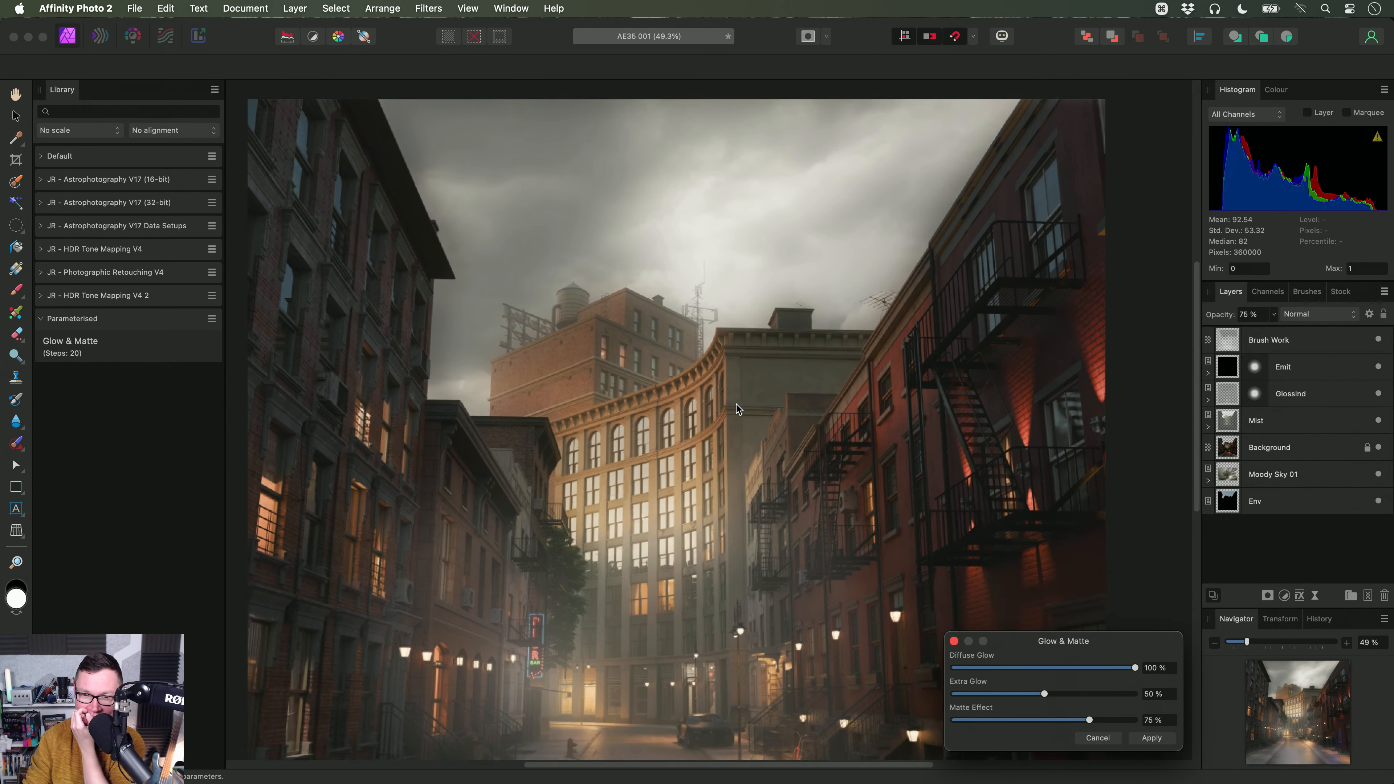
pyautogui.moveTo(736, 405); pyautogui.dragTo(747, 390)
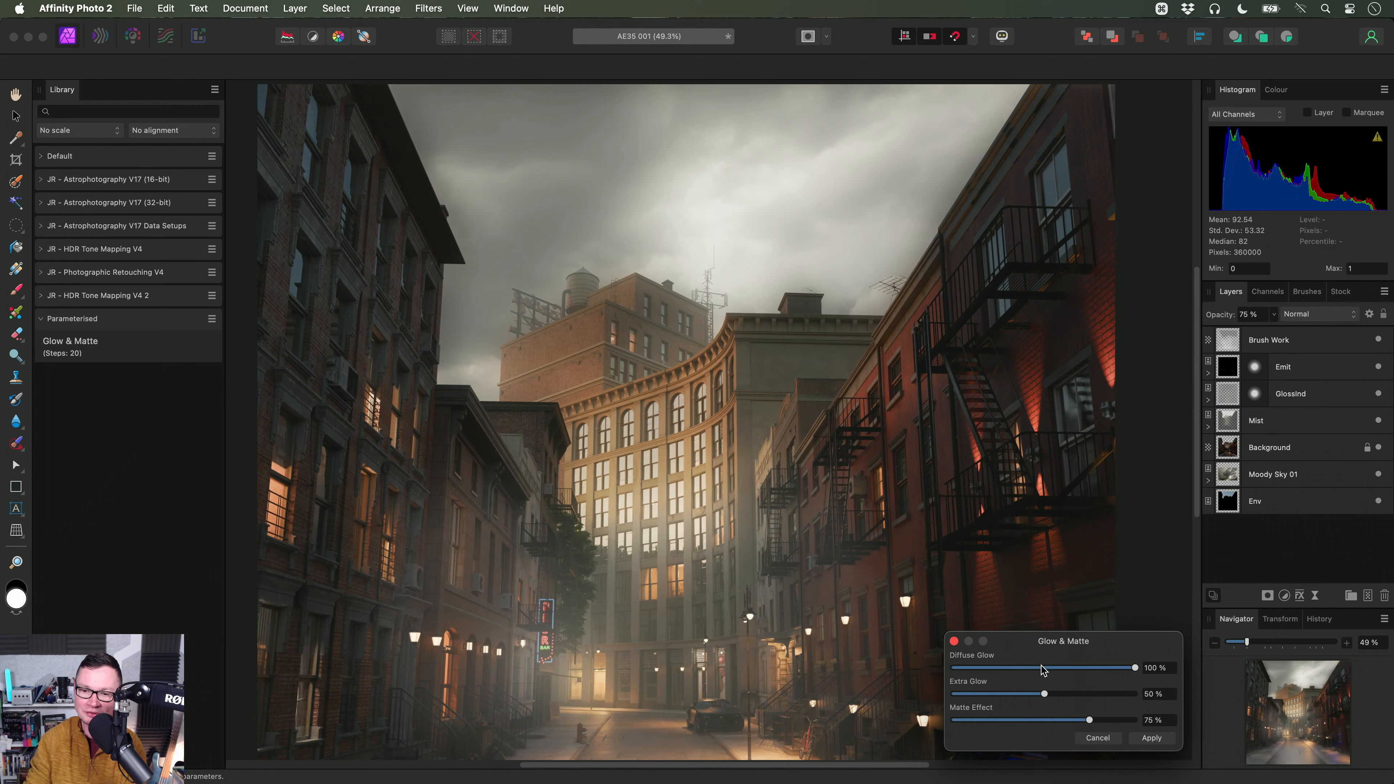
pyautogui.moveTo(1045, 668); pyautogui.dragTo(1250, 683)
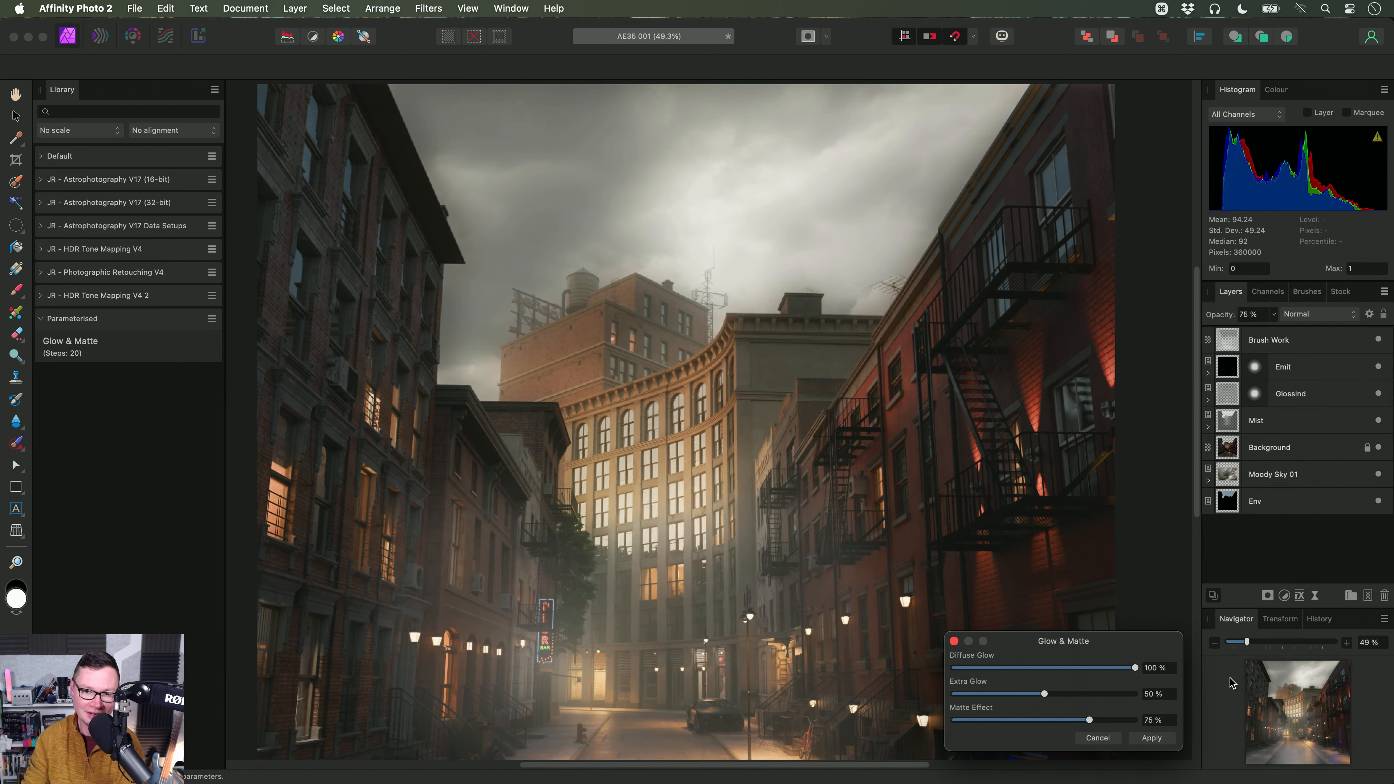
pyautogui.moveTo(1012, 696); pyautogui.dragTo(1210, 704)
pyautogui.moveTo(1088, 720); pyautogui.dragTo(898, 731)
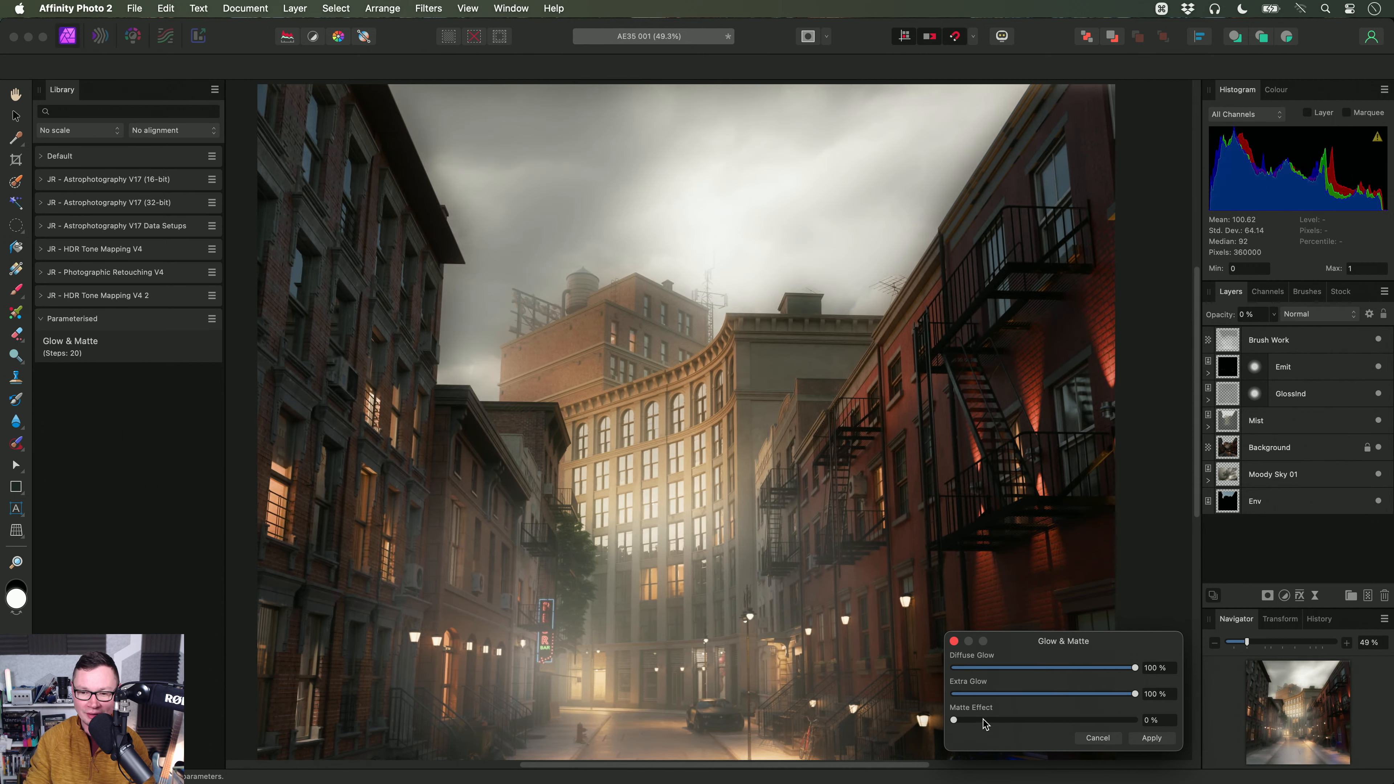
pyautogui.click(1152, 737)
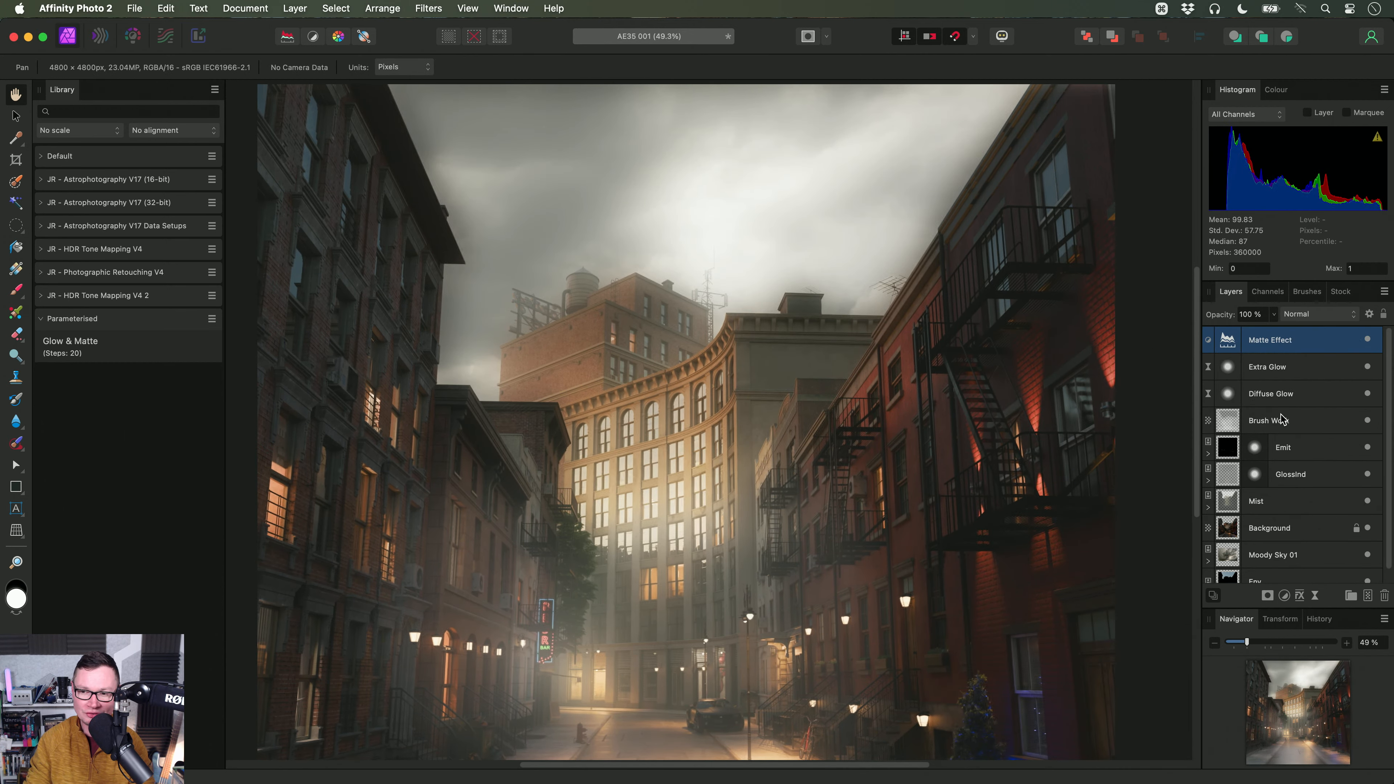
# Step: Toggle the visibility of the Brush Work layer to examine what it contributes, leaving it shown
pyautogui.click(1300, 427)
pyautogui.click(1368, 420)
pyautogui.click(1368, 421)
pyautogui.click(1367, 420)
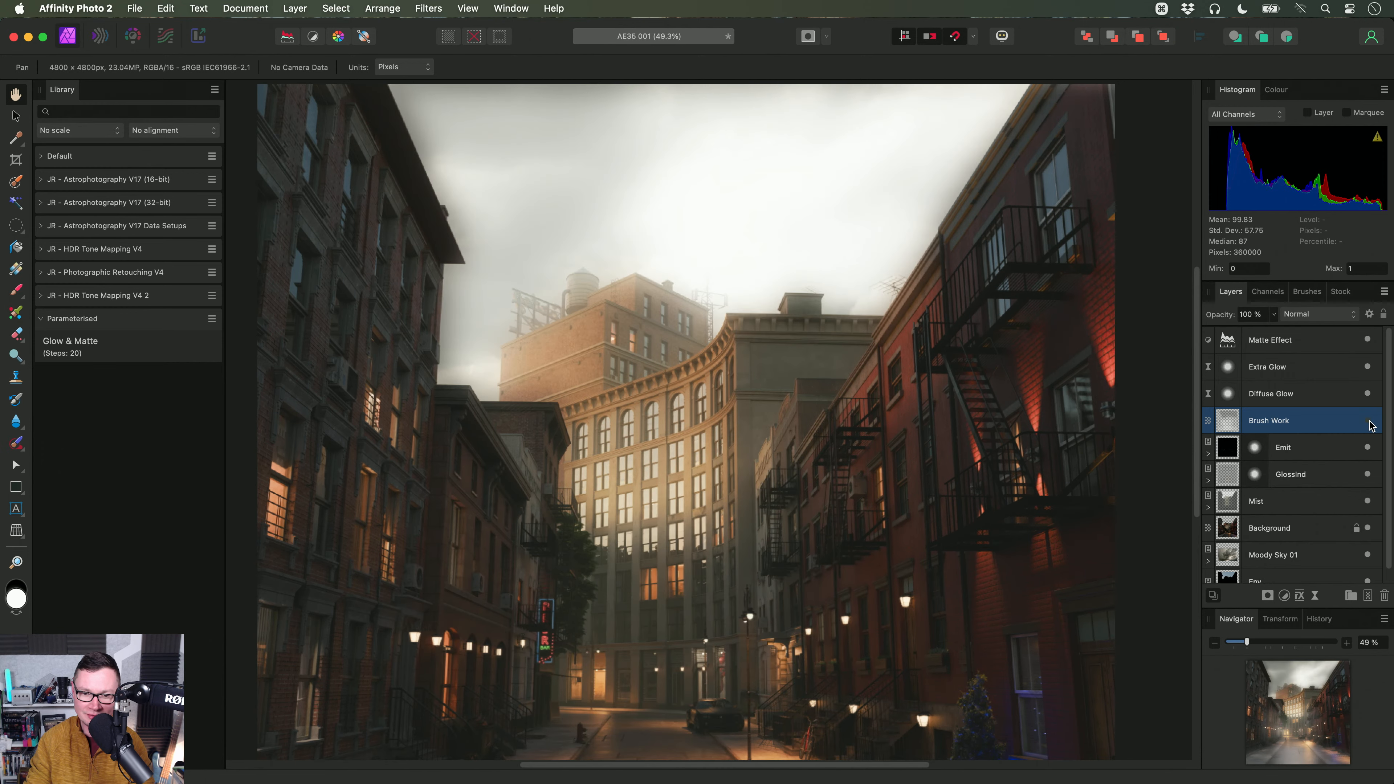
pyautogui.click(1367, 420)
# Step: Delete the Matte Effect, Extra Glow and Diffuse Glow layers above Brush Work, and close AE35 001 without saving
pyautogui.click(1280, 341)
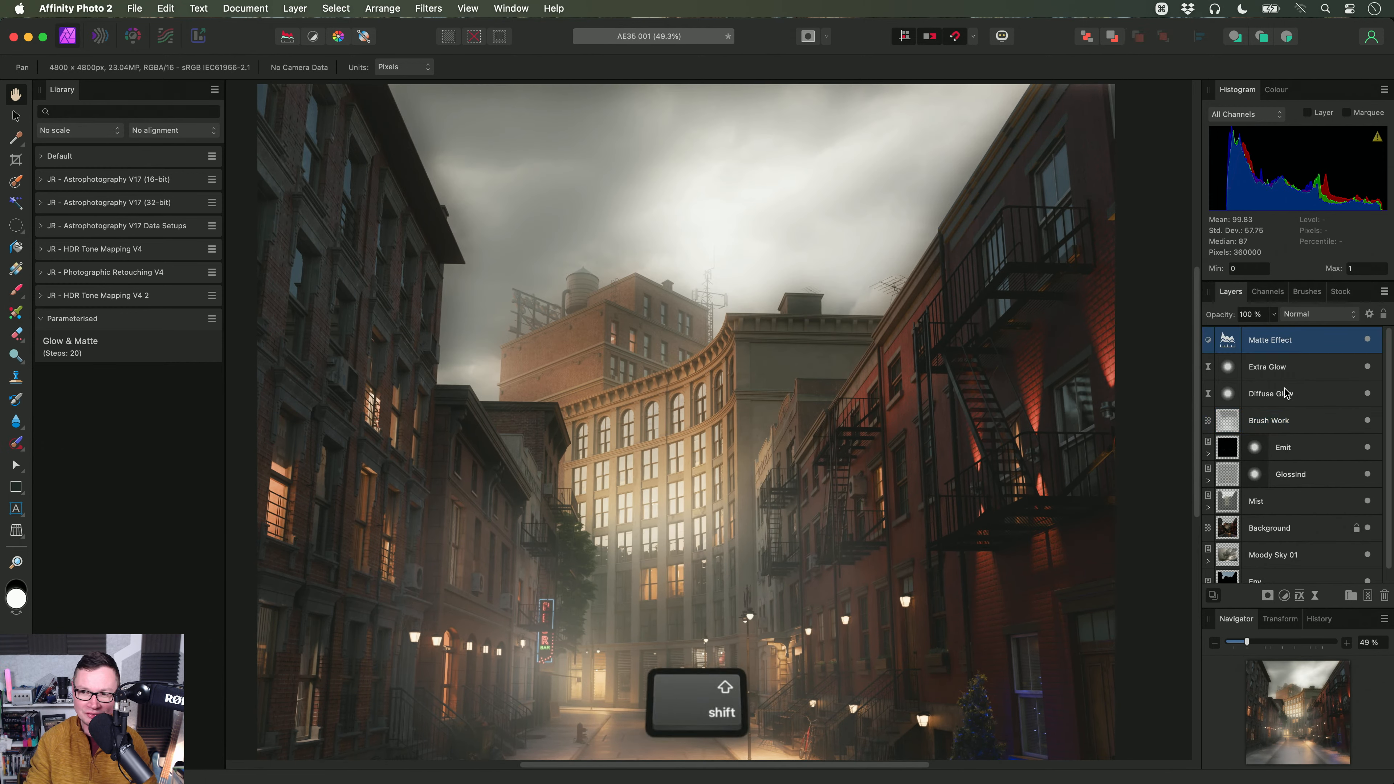
pyautogui.keyDown('shift'); pyautogui.click(1286, 393); pyautogui.keyUp('shift')
pyautogui.press('BackSpace')
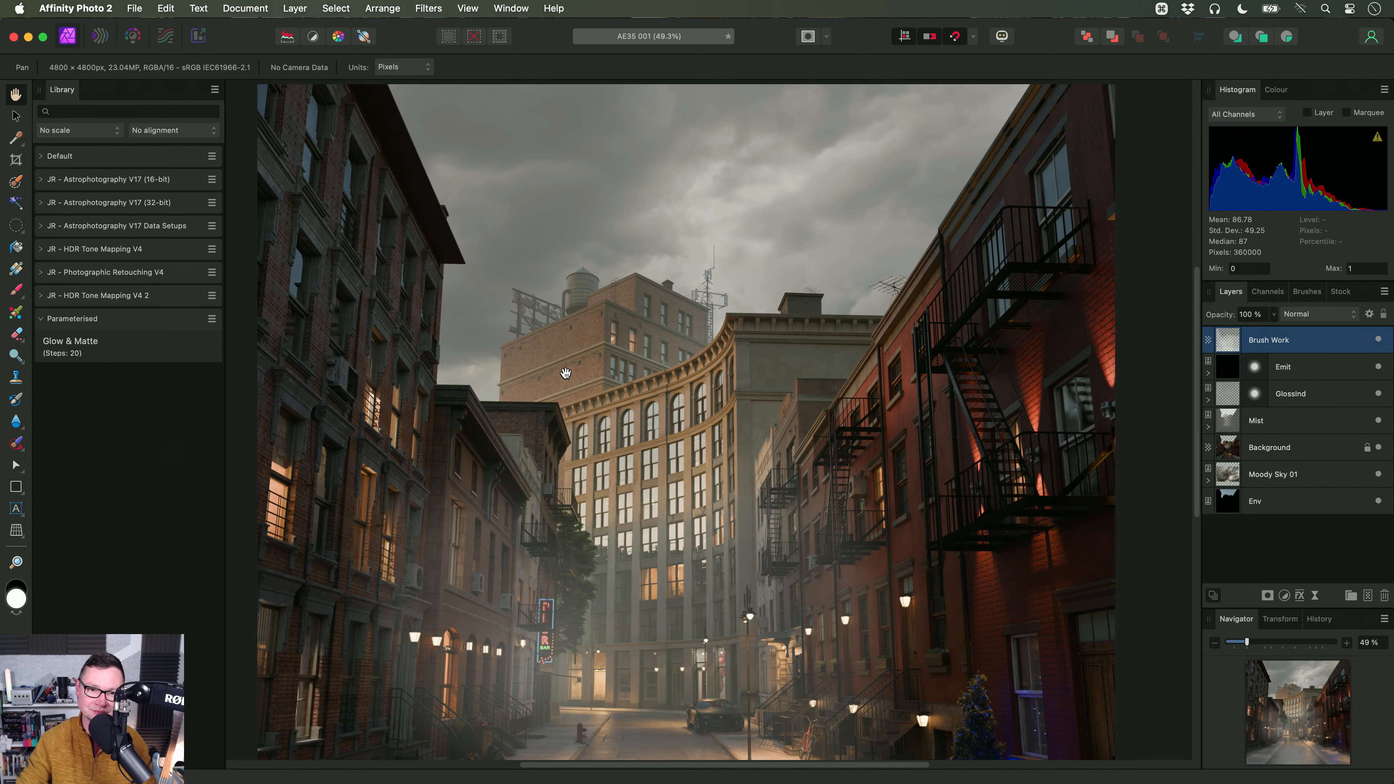
pyautogui.press('super+w')
pyautogui.click(727, 317)
# Step: Open AE35 001 Beta.afphoto from Finder in Affinity Photo 2 Beta and switch to that app
pyautogui.press('super+Tab')
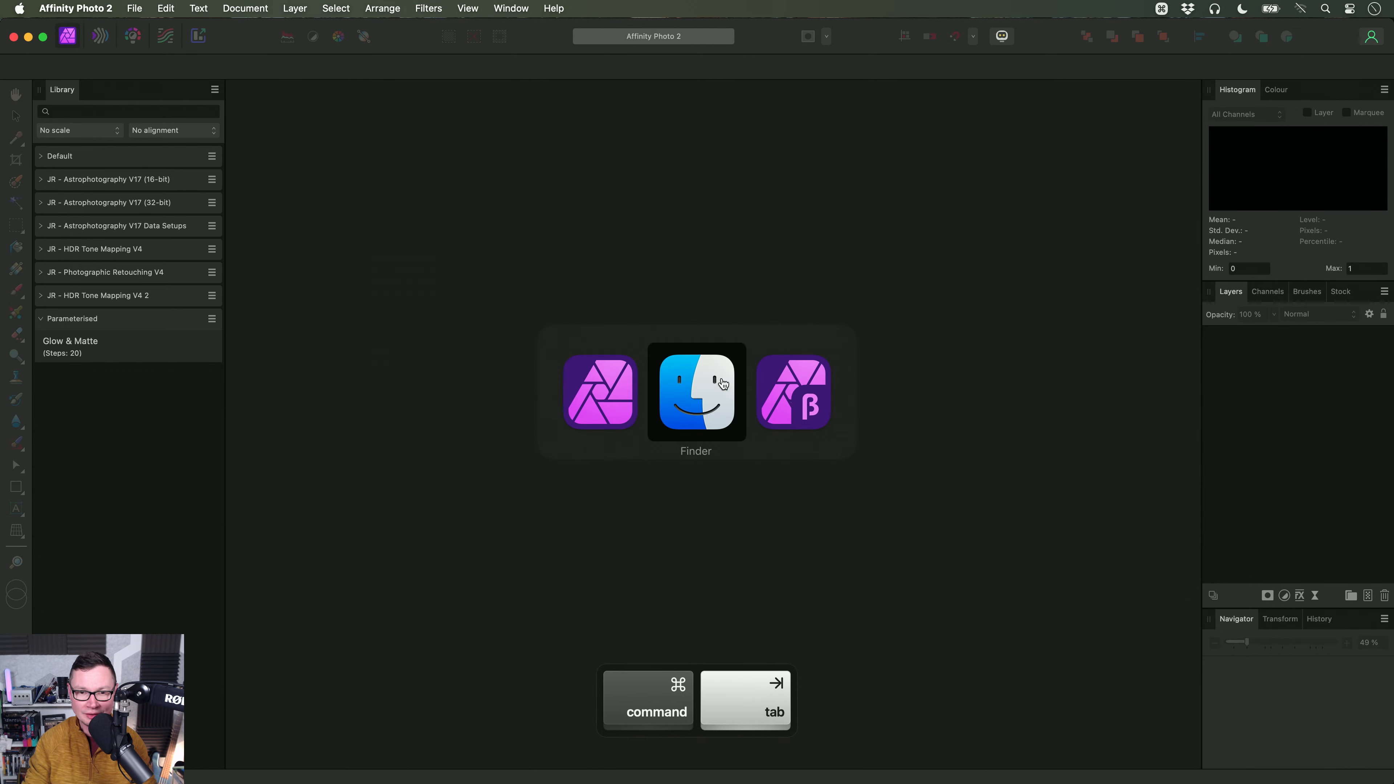
pyautogui.moveTo(437, 179); pyautogui.dragTo(794, 386)
pyautogui.press('super+Tab')
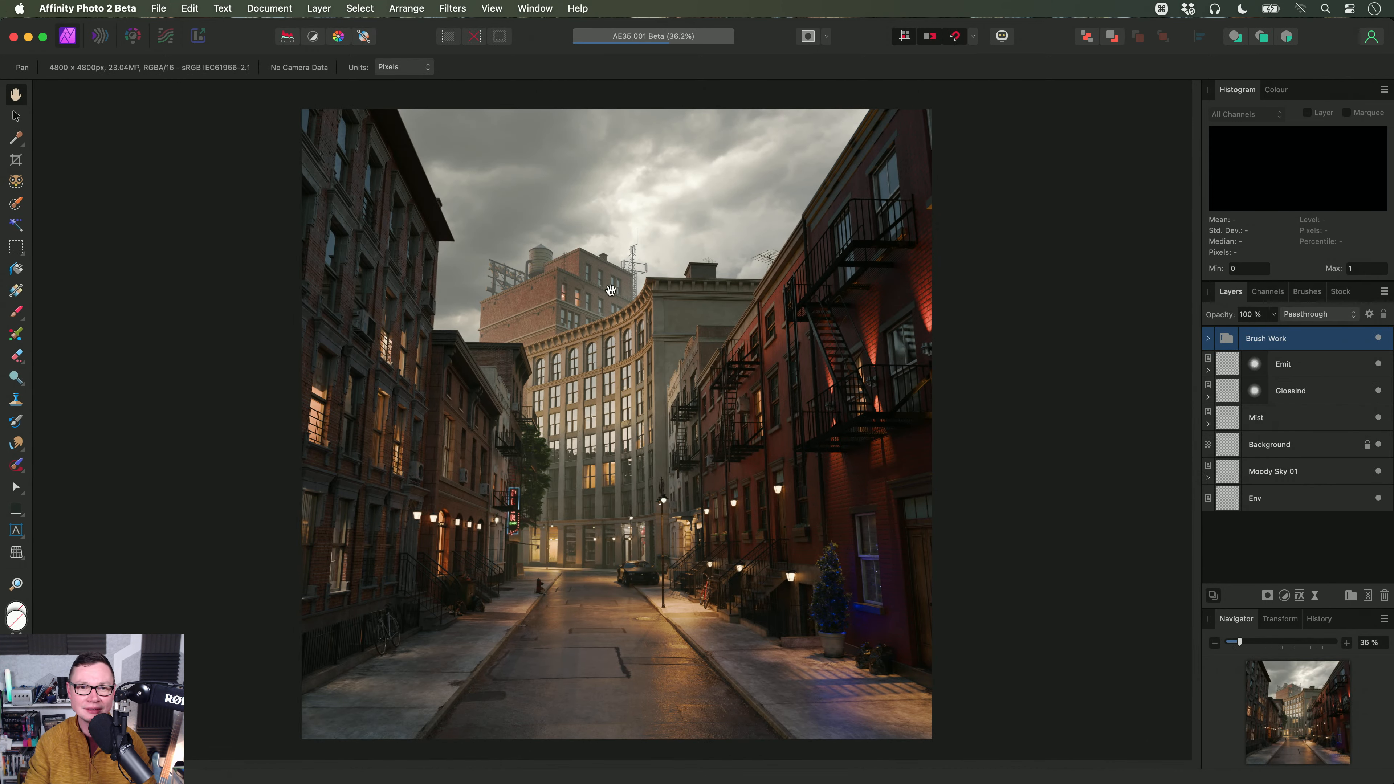
# Step: Show the macro Library alongside the AE35 001 Beta document
pyautogui.click(527, 7)
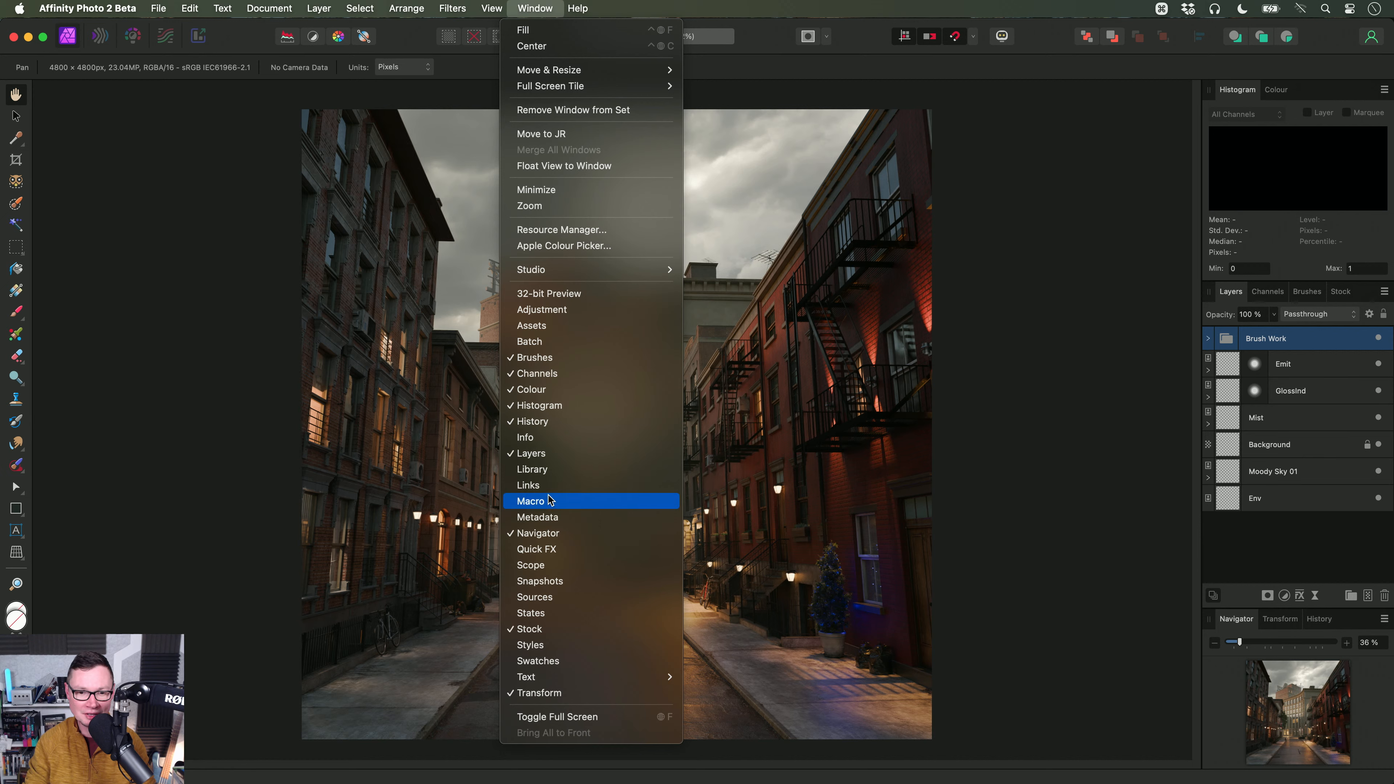
pyautogui.click(548, 469)
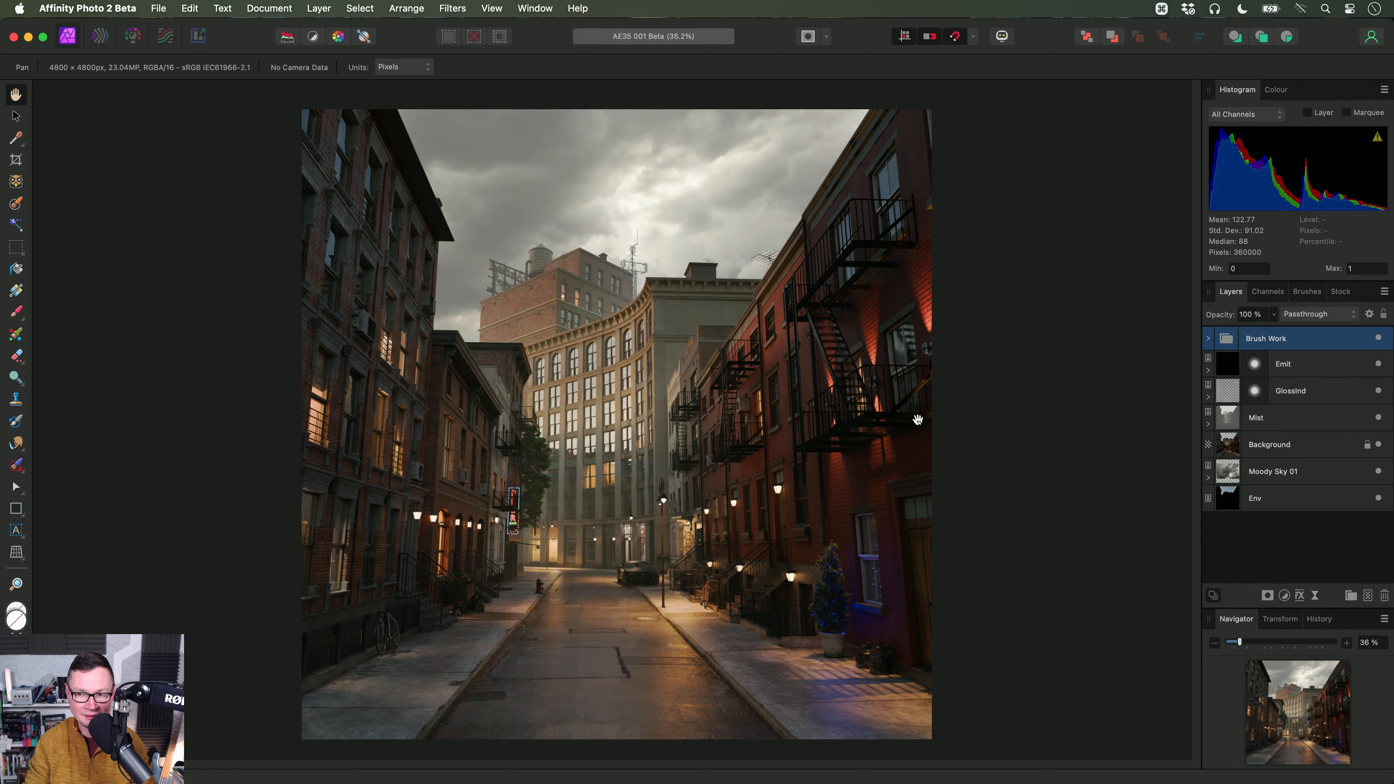
pyautogui.moveTo(571, 339); pyautogui.dragTo(528, 337)
pyautogui.scroll(8, 528, 337)
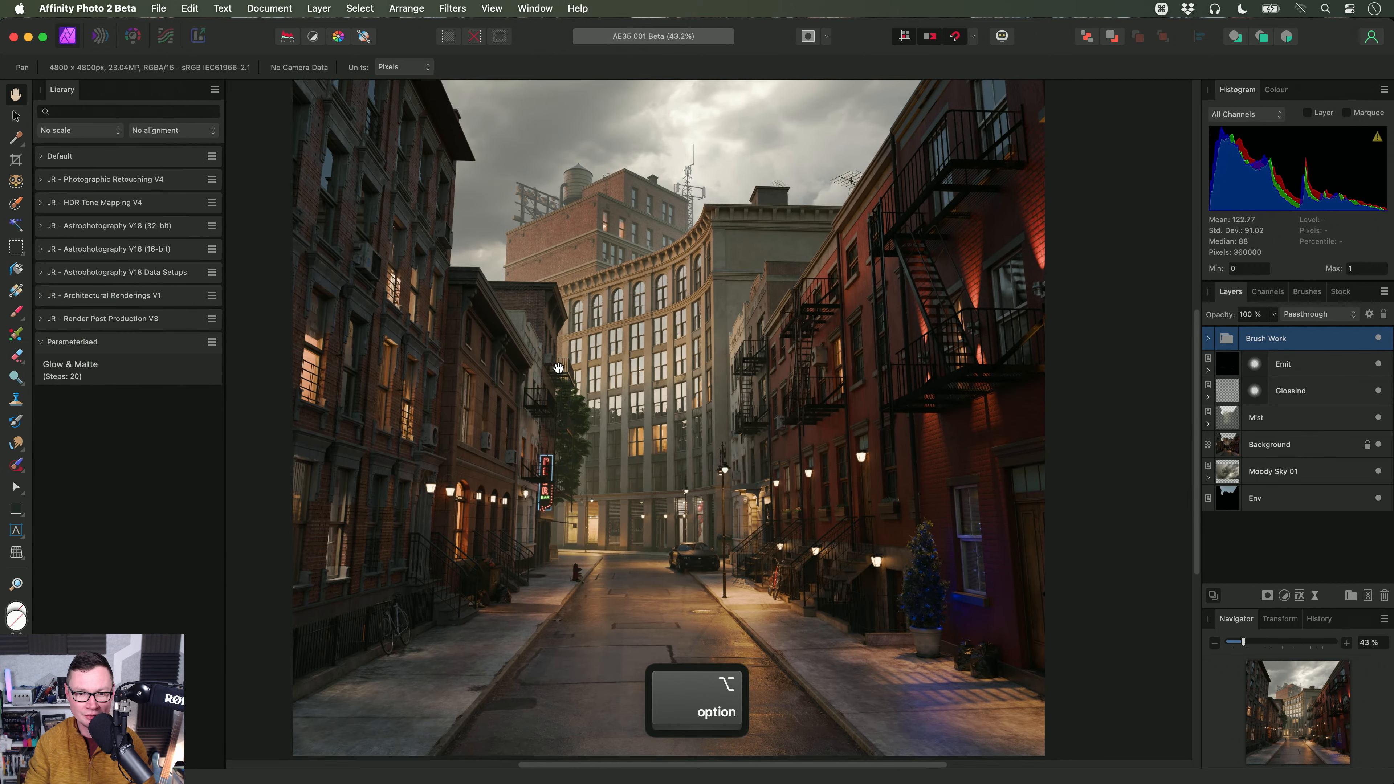
pyautogui.scroll(-4, 580, 397)
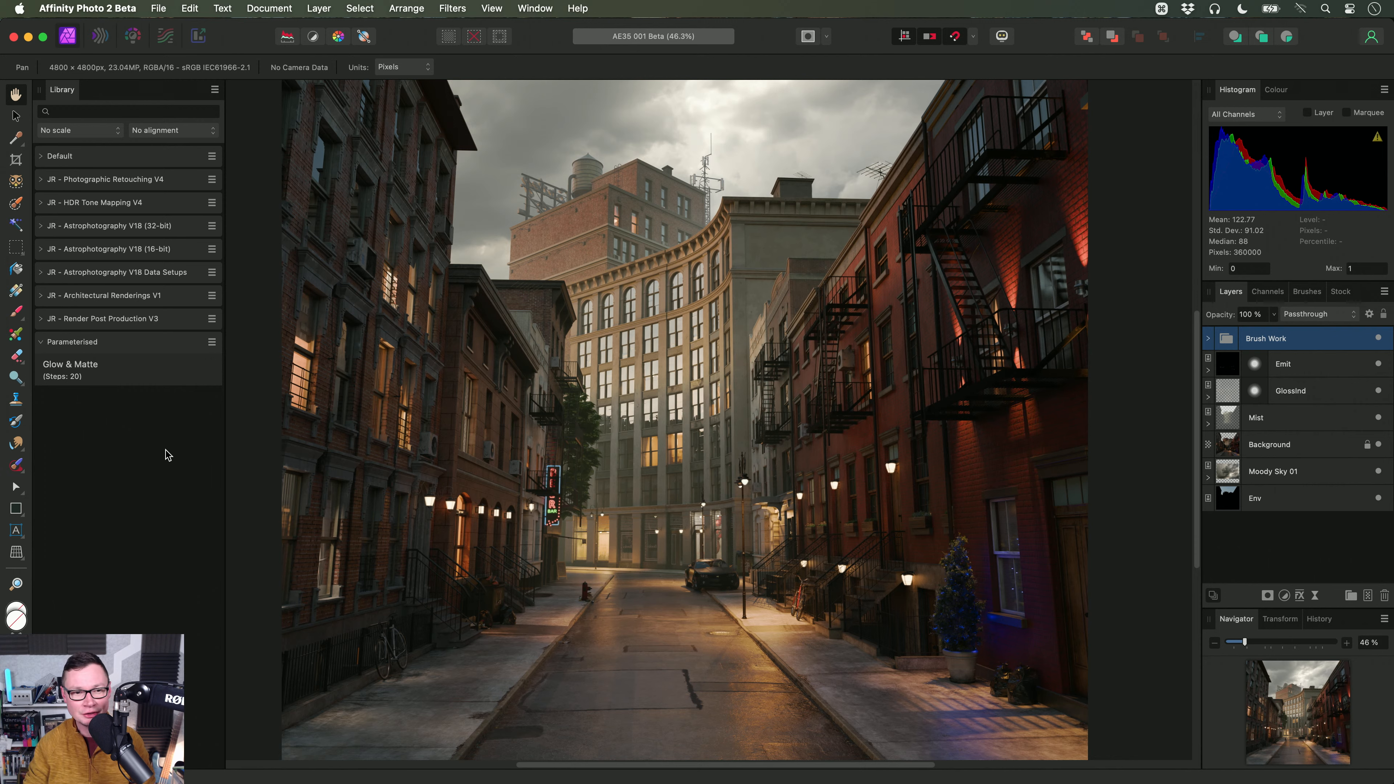
# Step: Run the Glow & Matte macro on the Brush Work group, increase Extra Glow and Matte Effect, and apply it
pyautogui.click(132, 384)
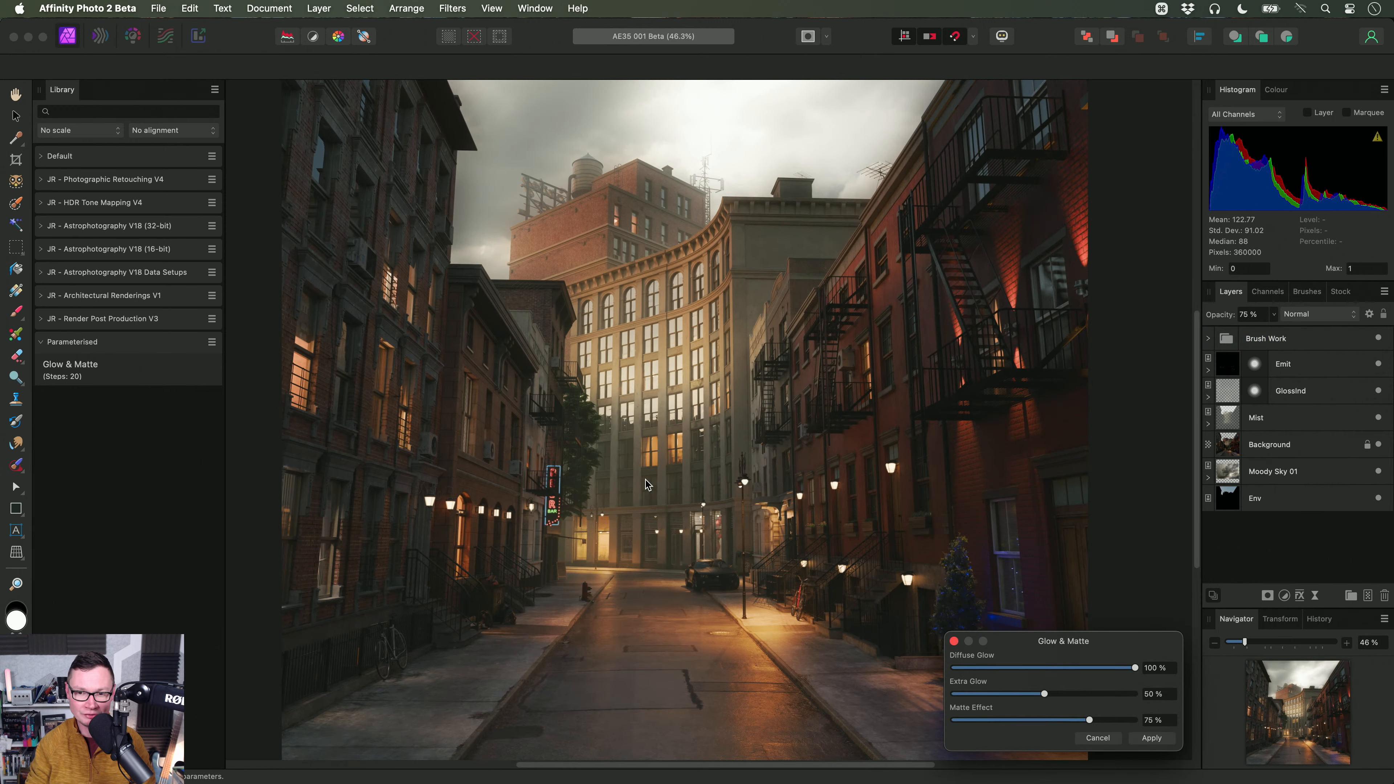
pyautogui.moveTo(1047, 691); pyautogui.dragTo(1191, 705)
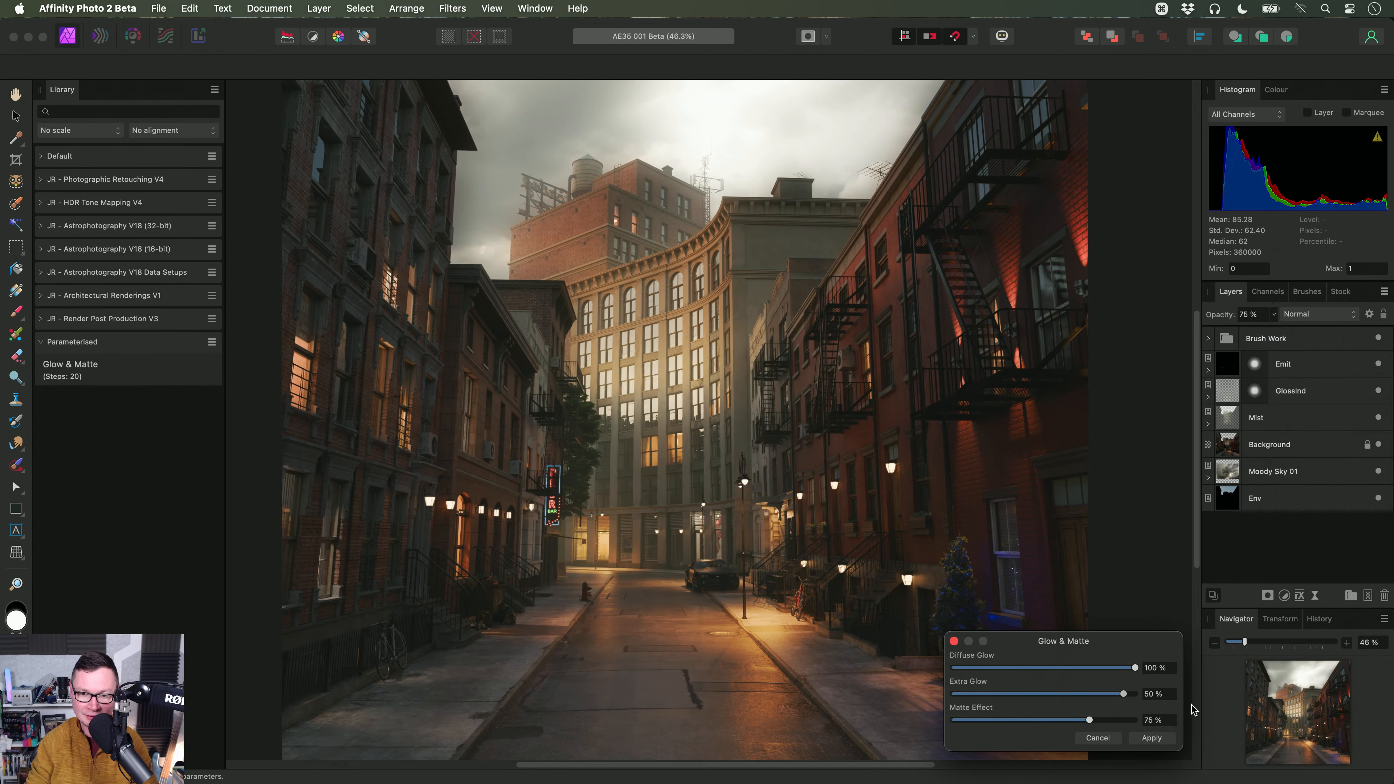
pyautogui.moveTo(1099, 720); pyautogui.dragTo(1158, 722)
pyautogui.click(1152, 738)
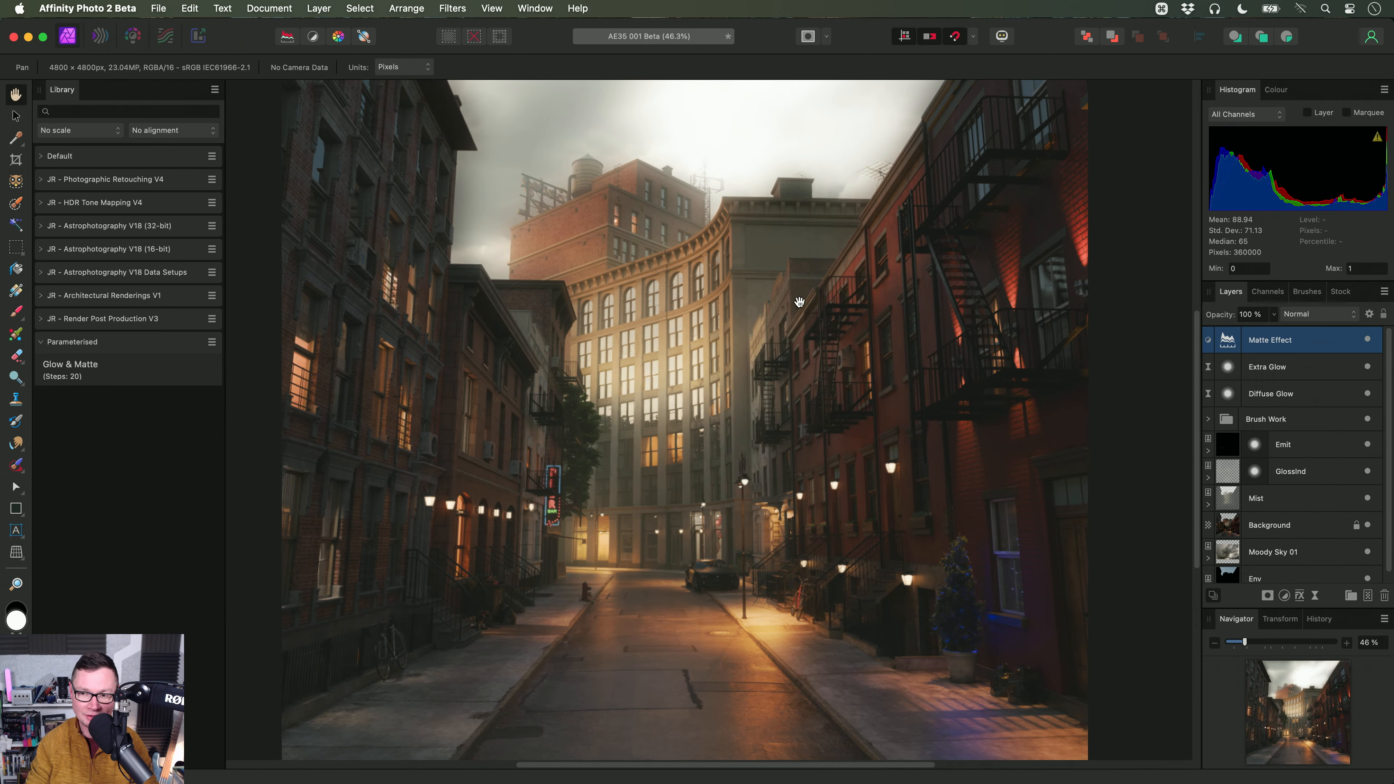
# Step: Compare the image with the three Glow & Matte layers hidden and shown, and with the Brush Work group hidden and shown
pyautogui.keyDown('shift'); pyautogui.click(1301, 404); pyautogui.keyUp('shift')
pyautogui.click(1367, 340)
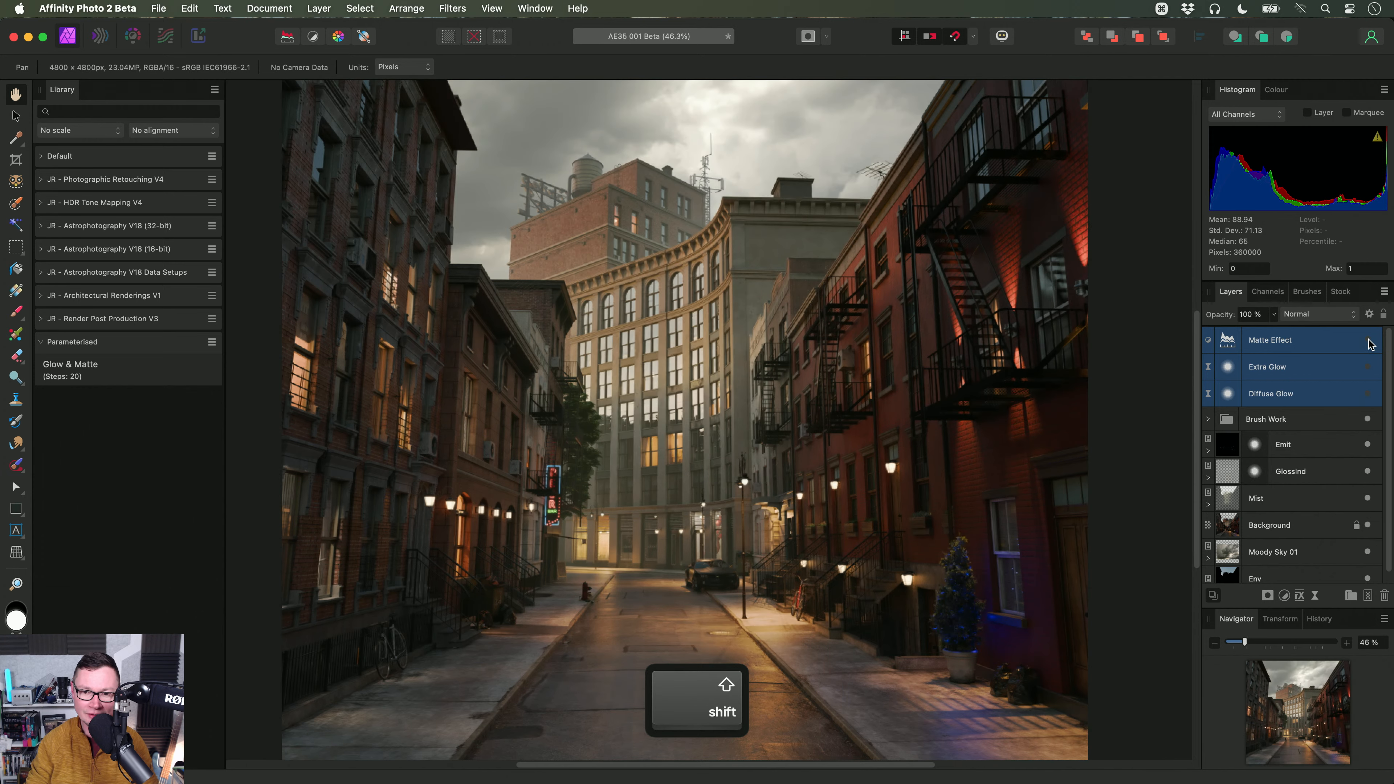
pyautogui.click(1368, 340)
pyautogui.click(1315, 421)
pyautogui.click(1368, 420)
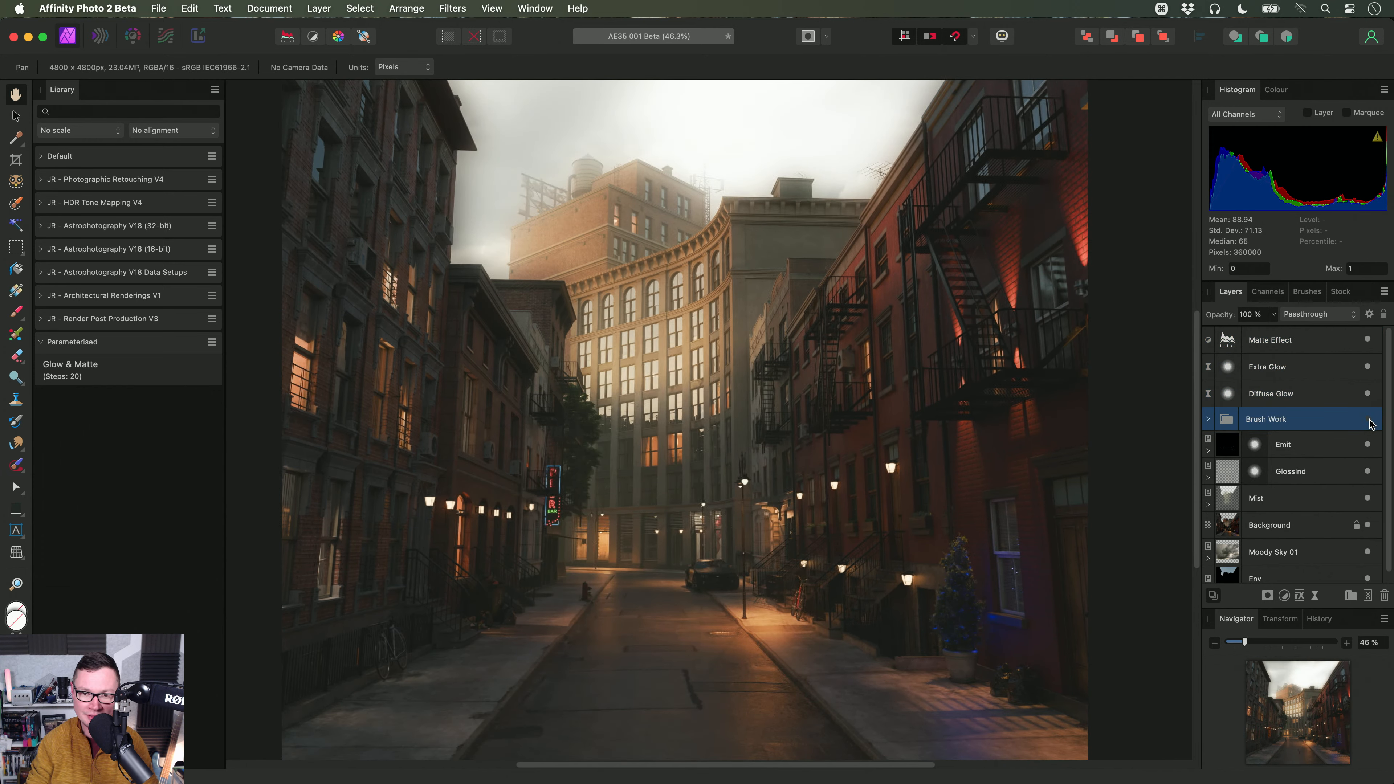
pyautogui.scroll(-2, 718, 397)
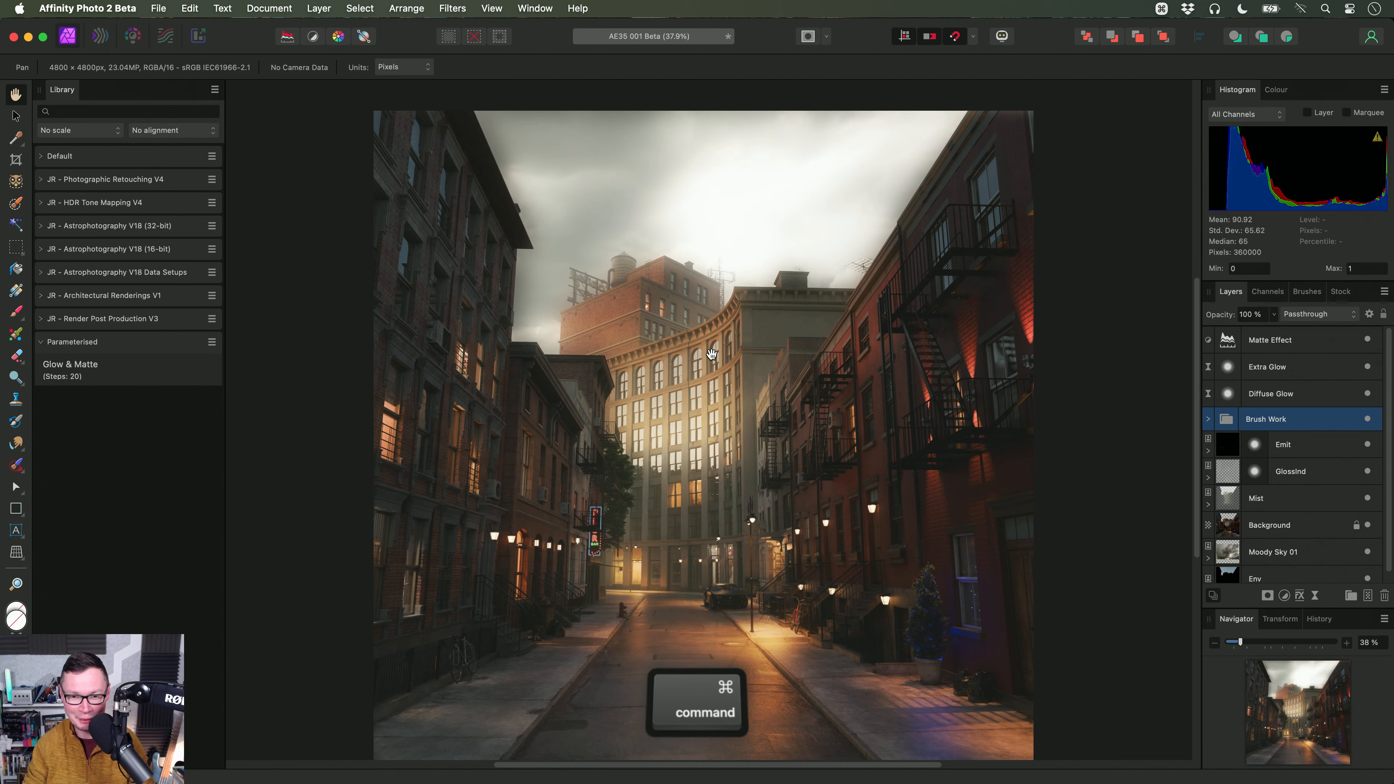
# Step: Close the AE35 001 Beta document without saving its changes
pyautogui.press('super+w')
pyautogui.click(718, 317)
# Step: Switch to Finder, go to the folder "18. Curves Greyscale" and open Temple Ball of Light.afphoto in the release version of Affinity Photo 2
pyautogui.press('super+Tab')
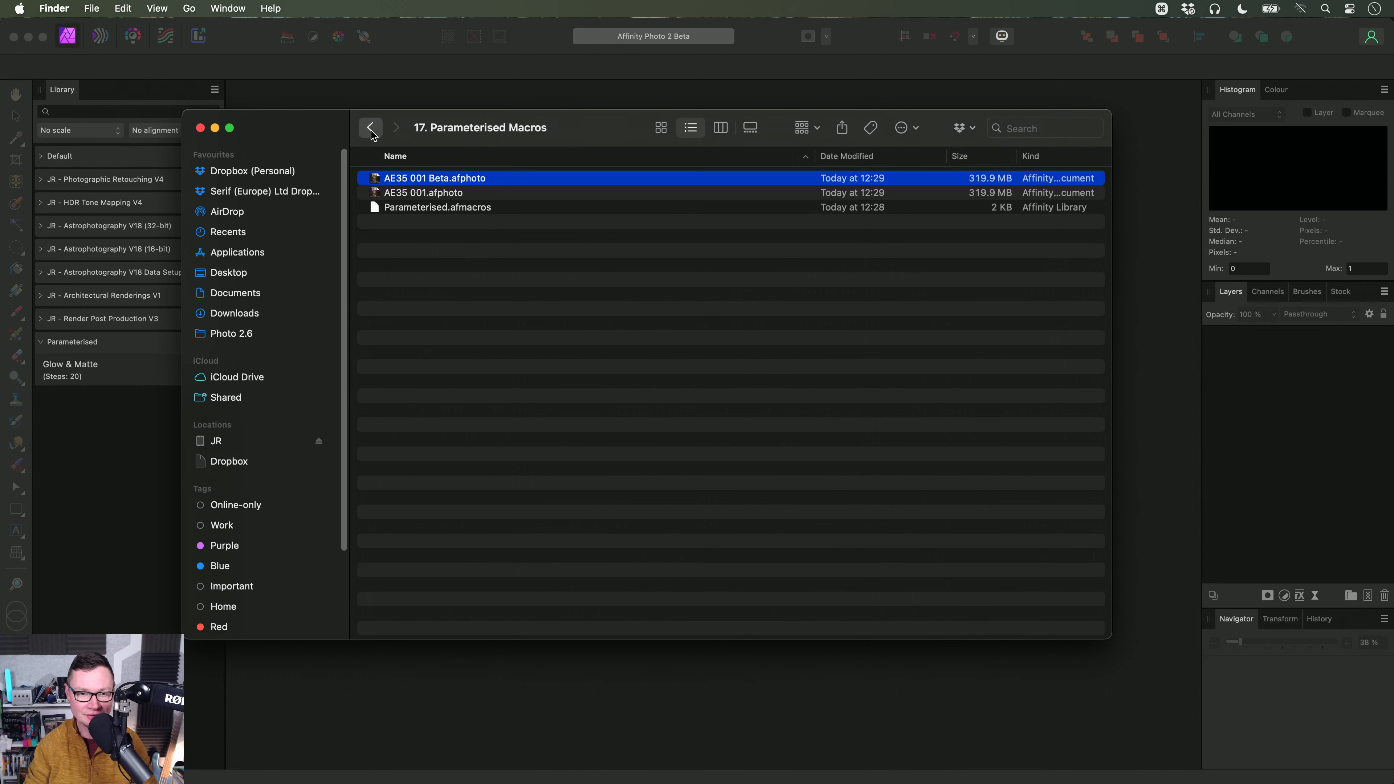
pyautogui.click(370, 127)
pyautogui.doubleClick(443, 425)
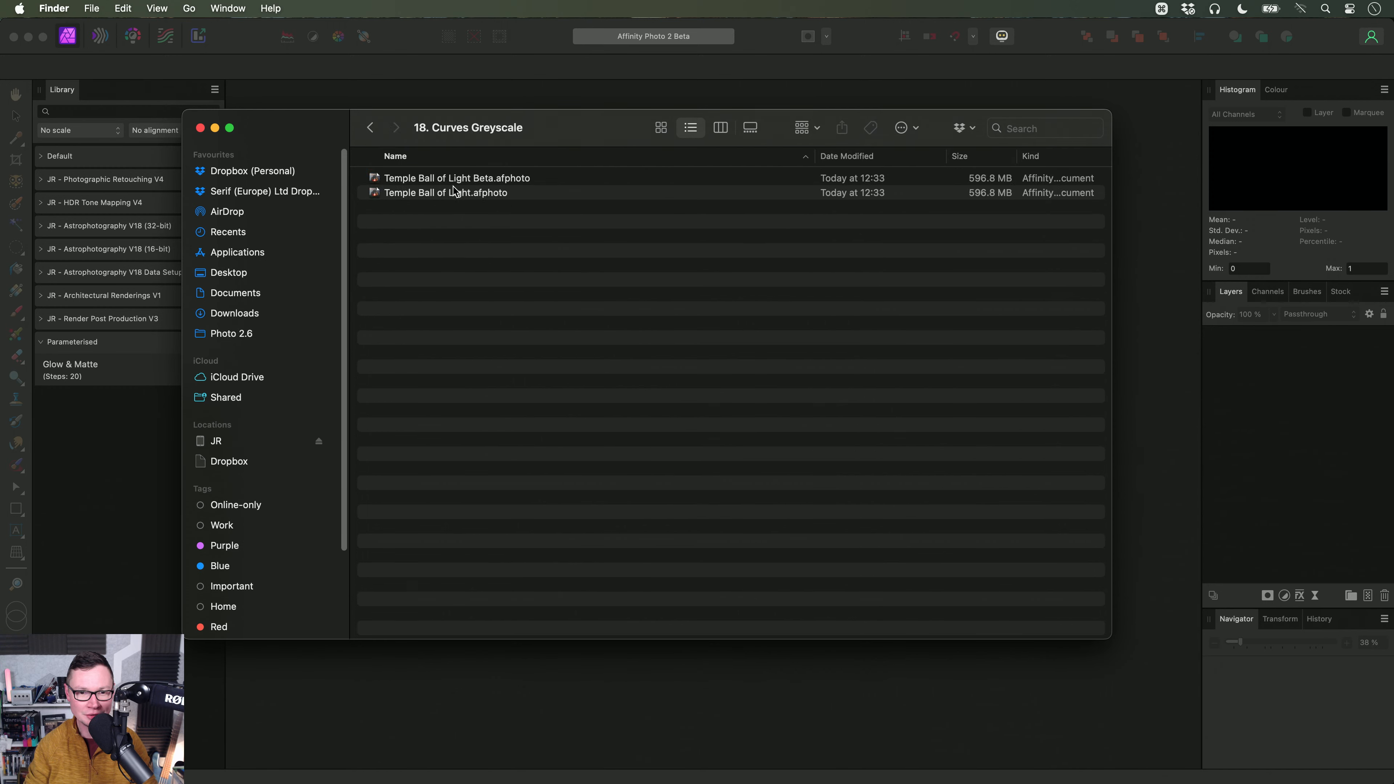
pyautogui.moveTo(453, 191); pyautogui.dragTo(714, 317)
pyautogui.press('super+Tab')
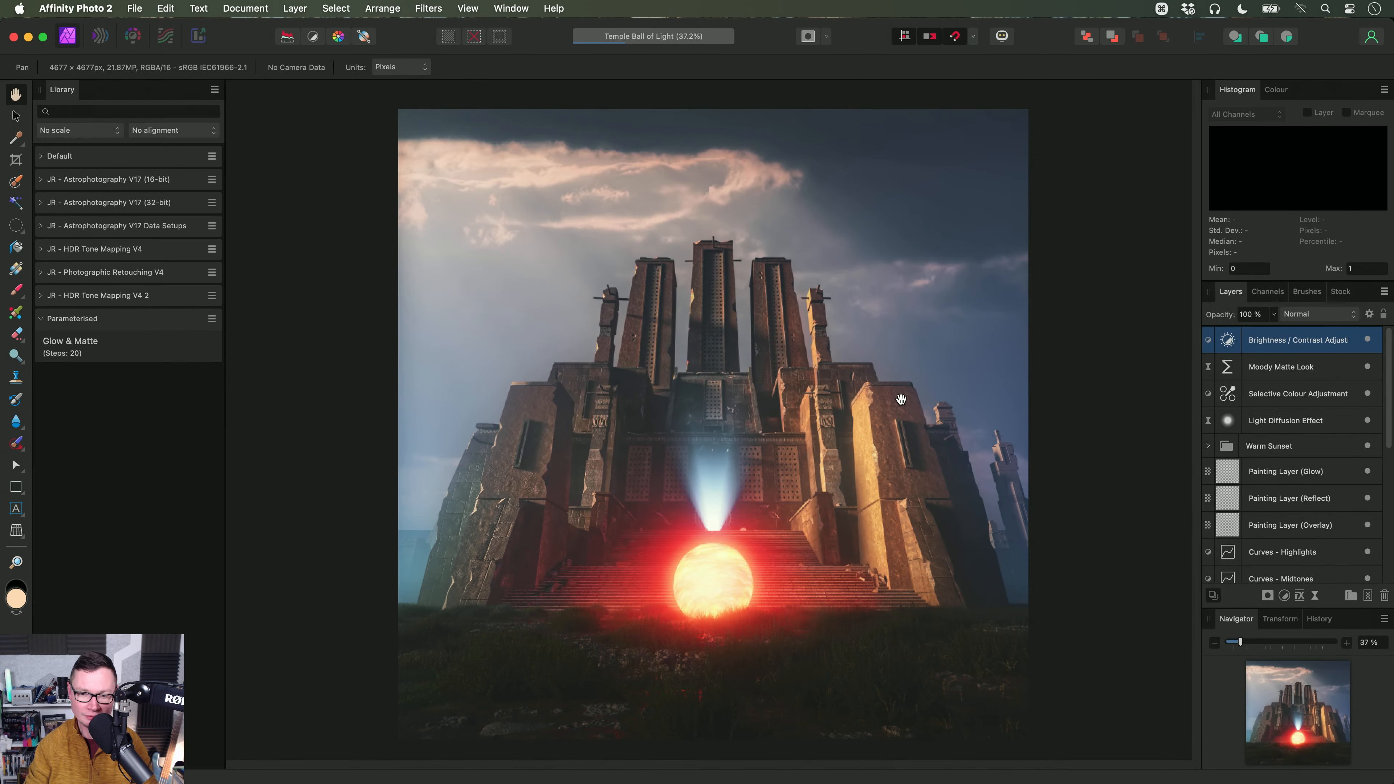
# Step: Try a Levels adjustment in Grey colour mode on the temple image, and delete the adjustment
pyautogui.press('super+l')
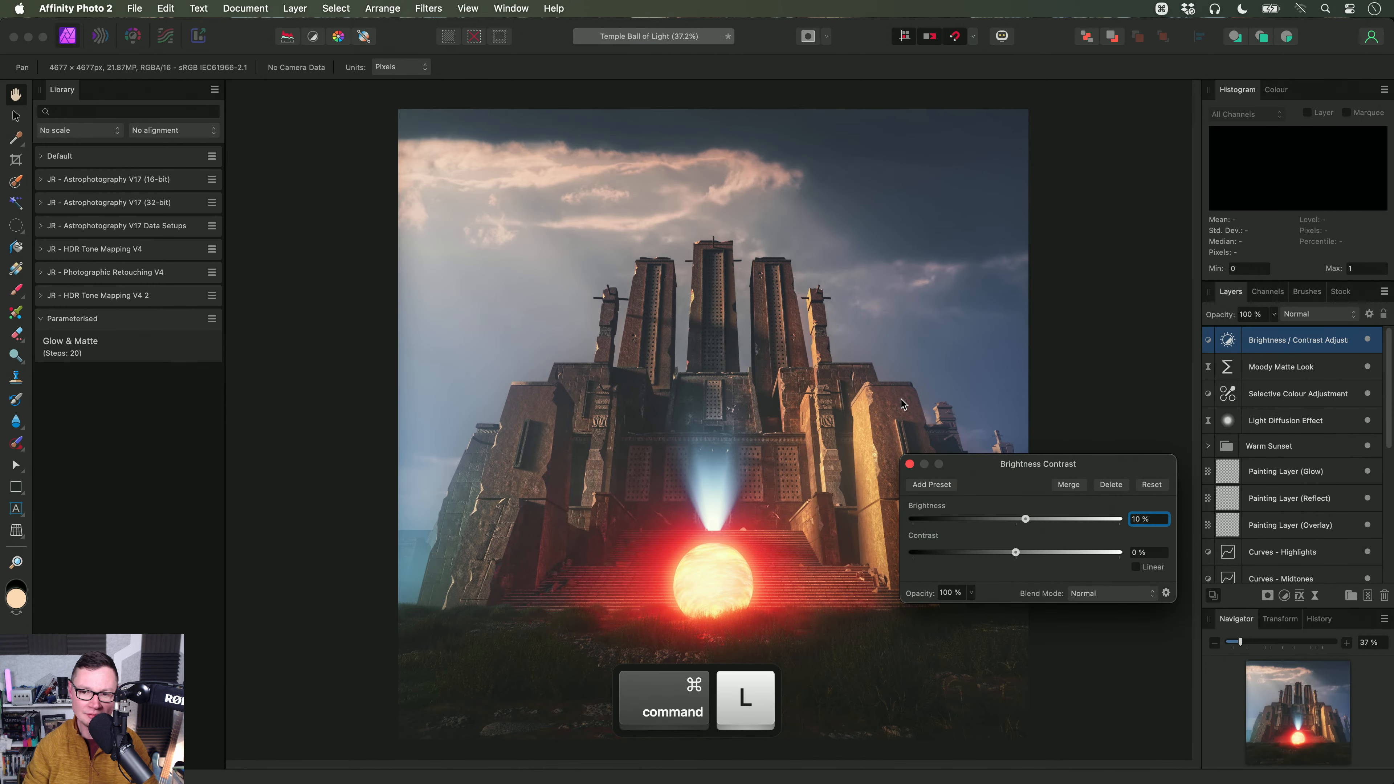
pyautogui.click(928, 418)
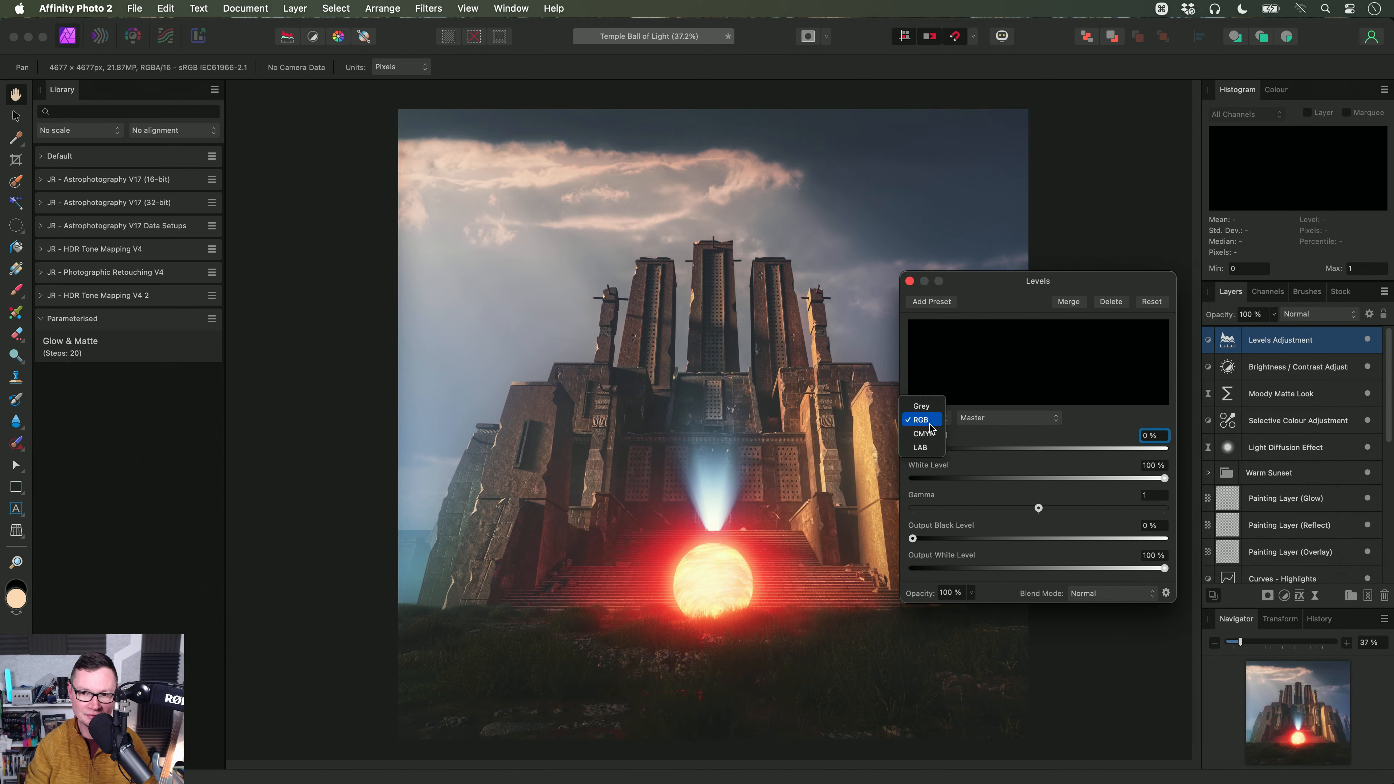
pyautogui.click(931, 410)
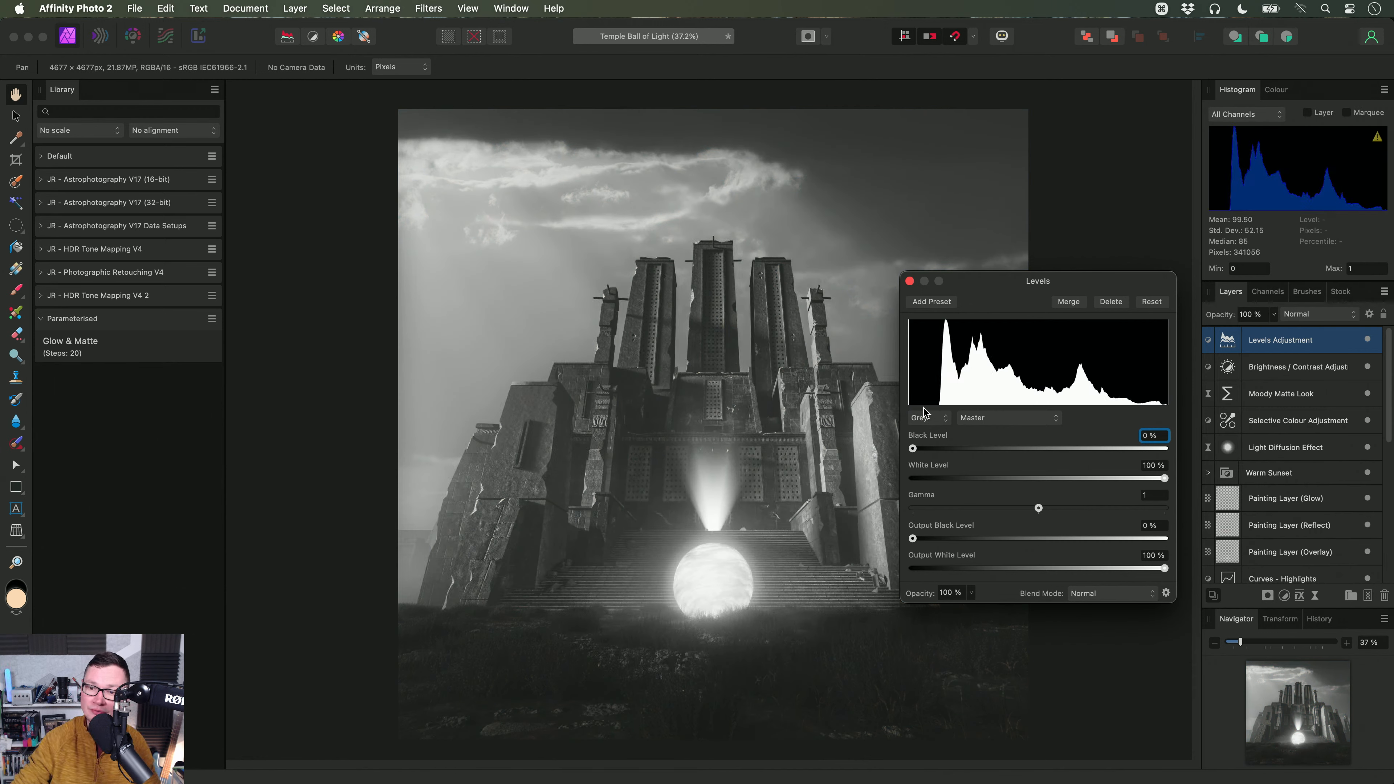
pyautogui.click(1110, 301)
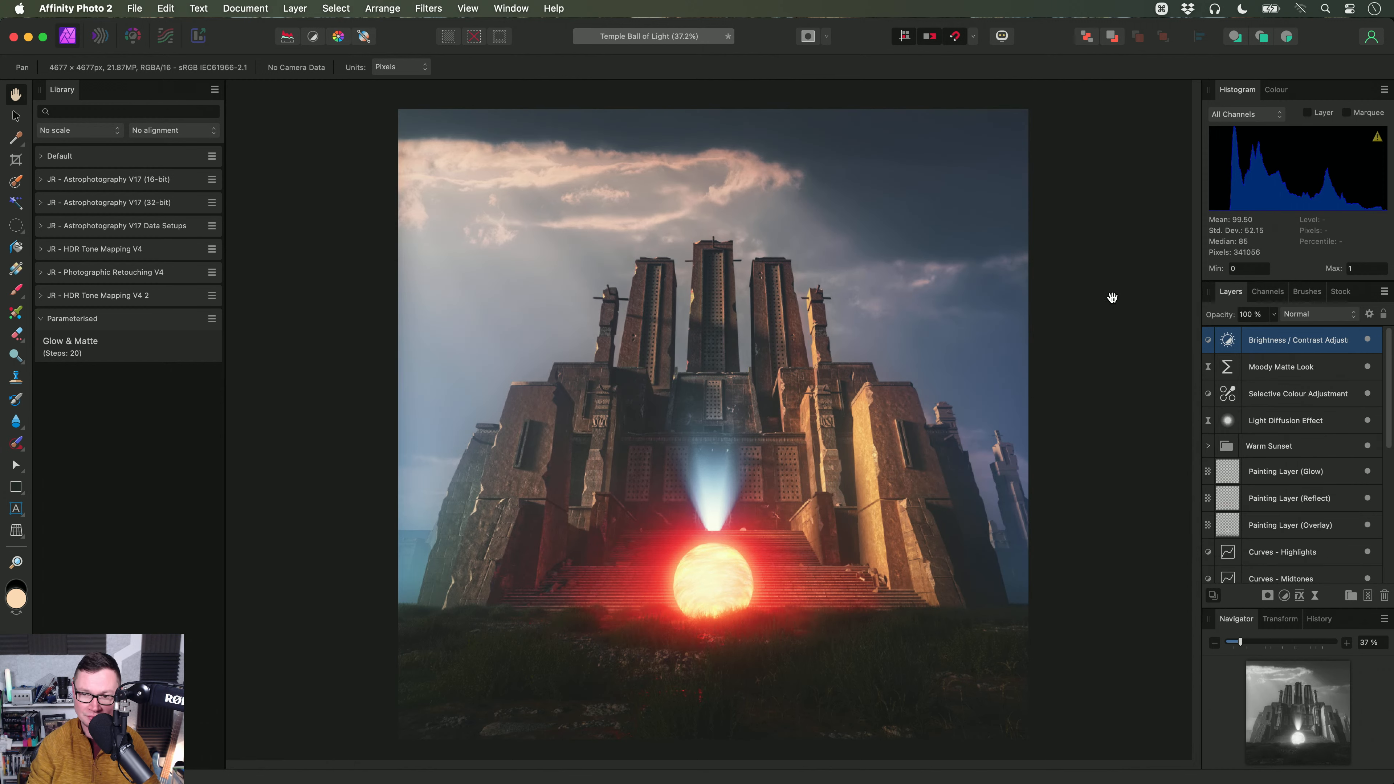
# Step: Try a Curves adjustment in Gray mode with its midpoint lowered to about 0.408, and delete the adjustment
pyautogui.press('super+m')
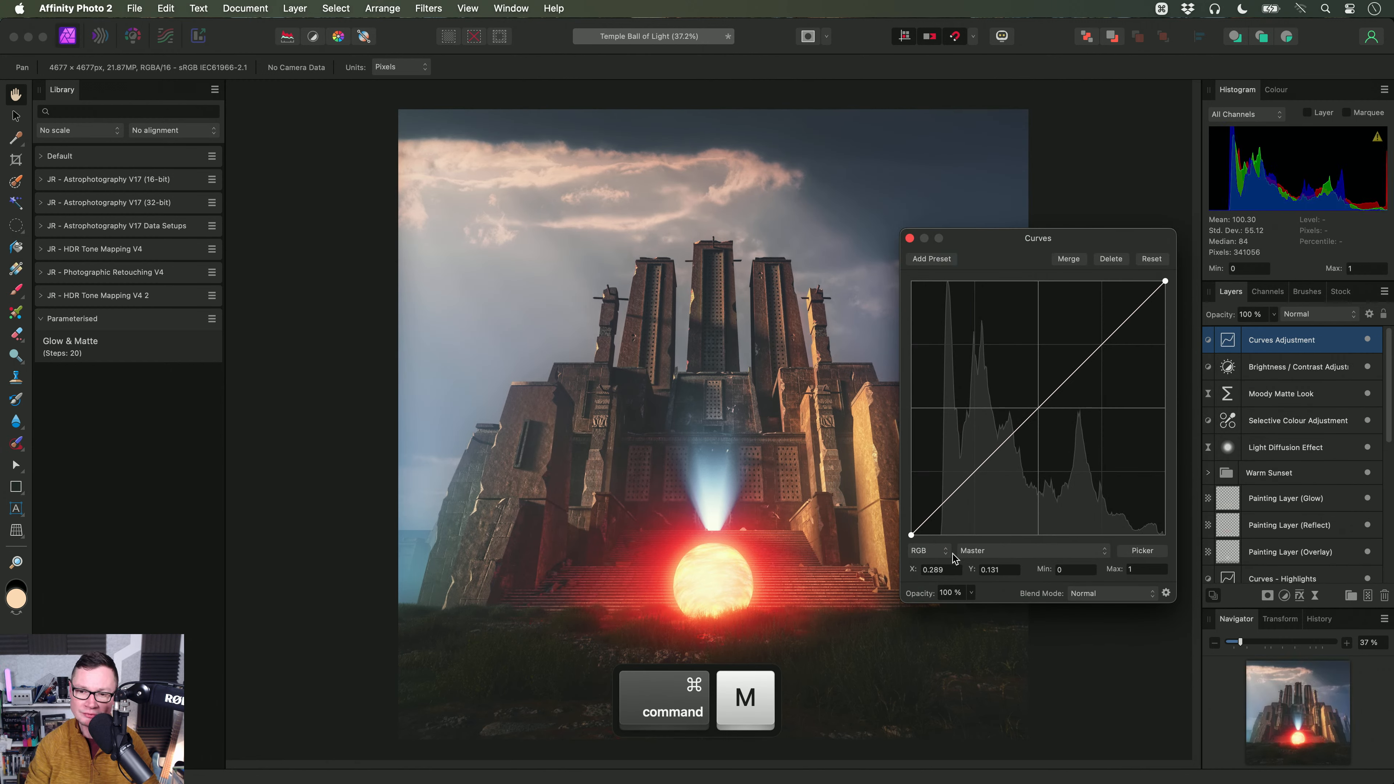
pyautogui.click(930, 551)
pyautogui.click(927, 540)
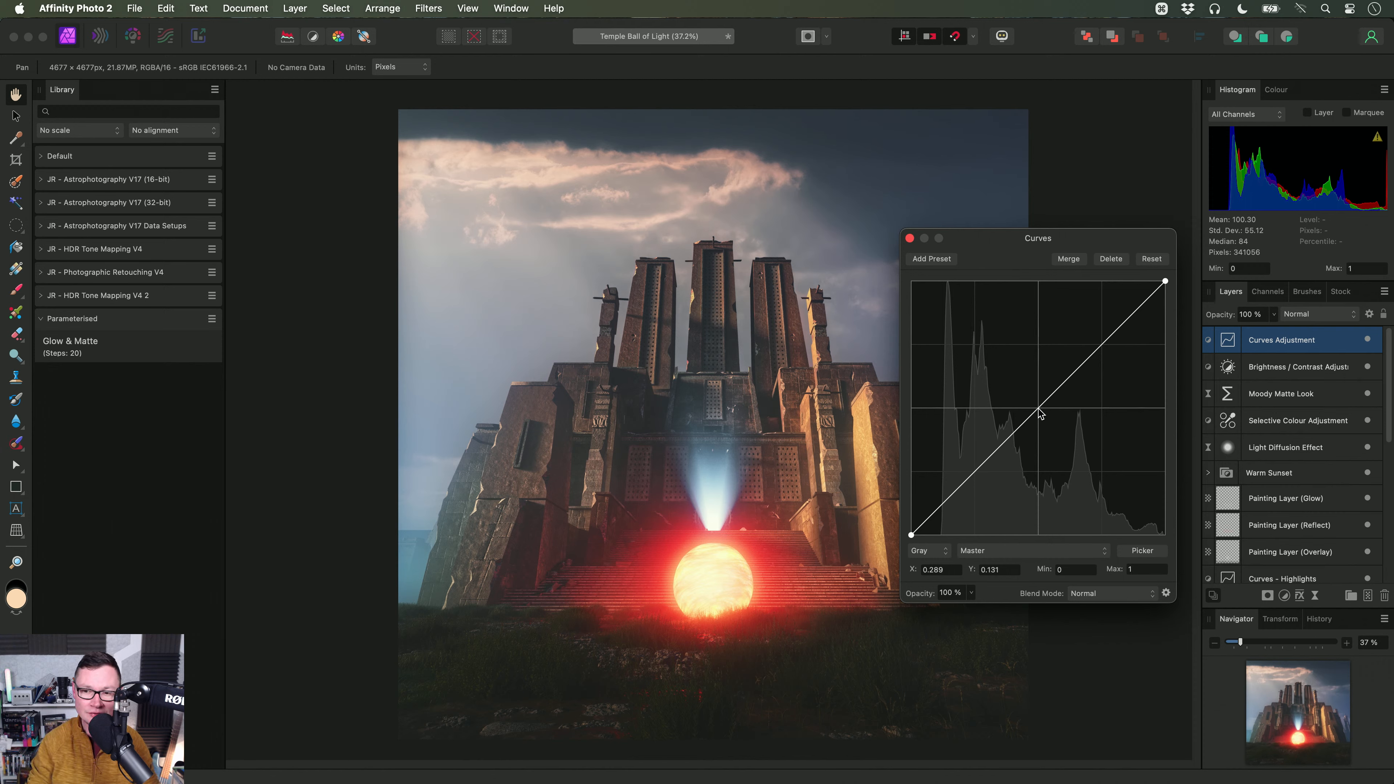
pyautogui.moveTo(1038, 410)
pyautogui.mouseDown()
pyautogui.moveTo(1031, 367)
pyautogui.moveTo(1040, 420)
pyautogui.moveTo(1050, 380)
pyautogui.moveTo(1004, 406)
pyautogui.moveTo(1040, 432)
pyautogui.mouseUp()
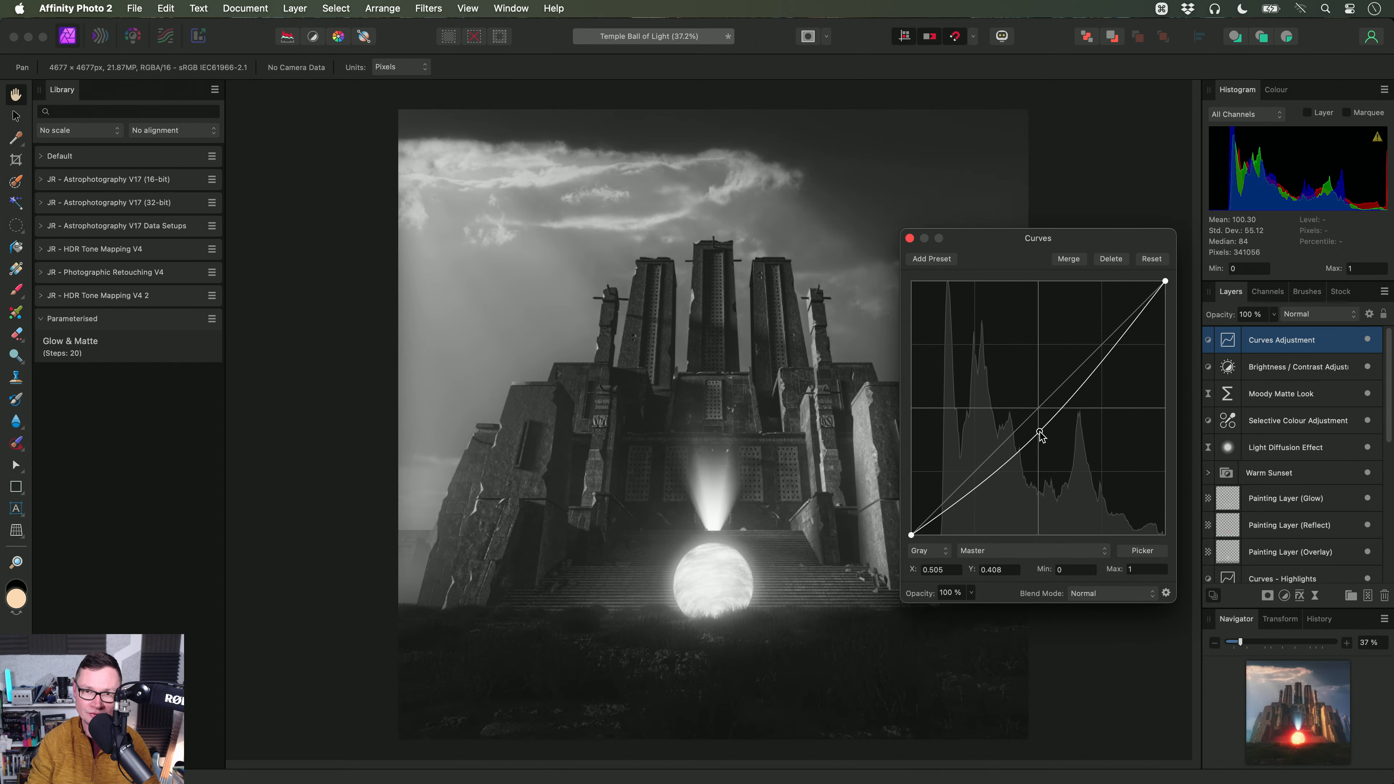
pyautogui.click(1109, 261)
# Step: Close the temple document without saving and open Temple Ball of Light Beta.afphoto from Finder in Affinity Photo 2 Beta
pyautogui.press('super+w')
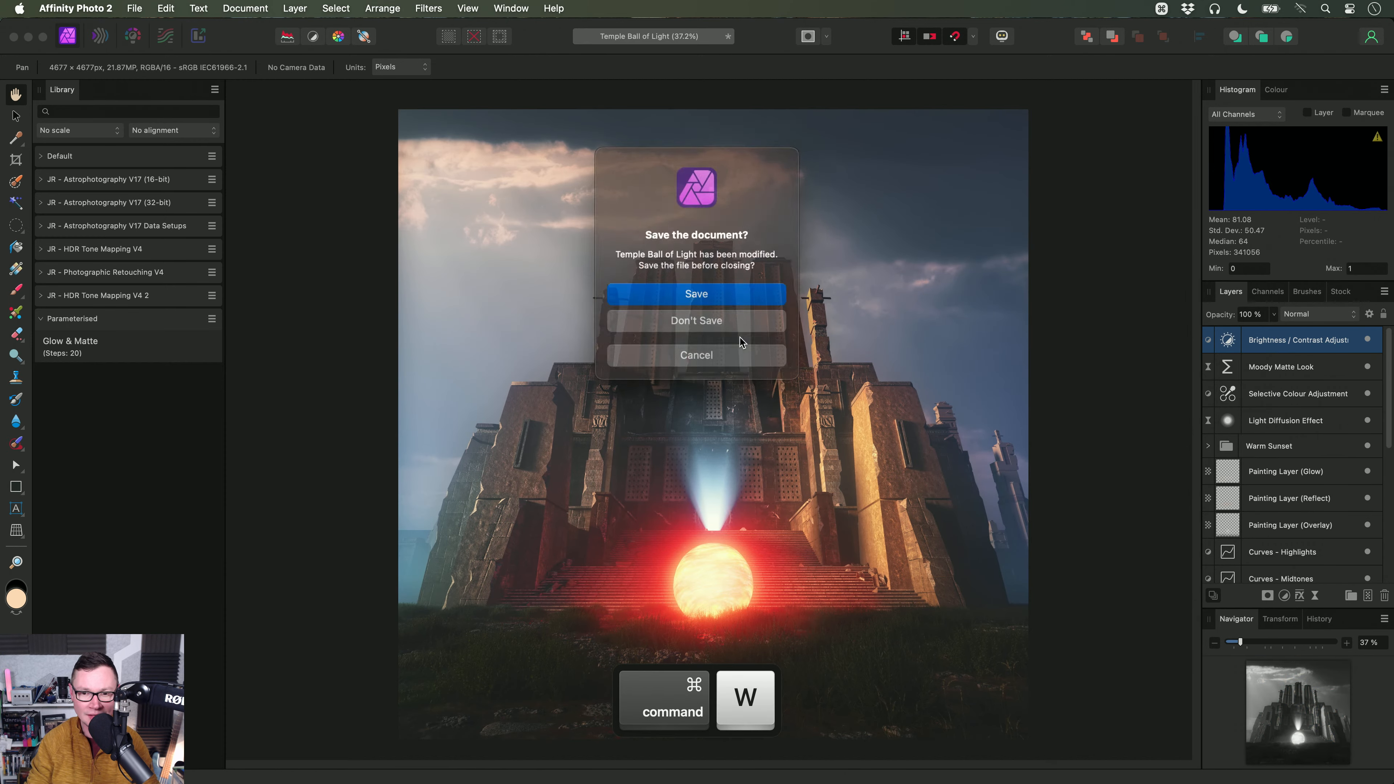
pyautogui.click(732, 325)
pyautogui.press('super+Tab')
pyautogui.moveTo(466, 179); pyautogui.dragTo(778, 380)
pyautogui.press('super+Tab')
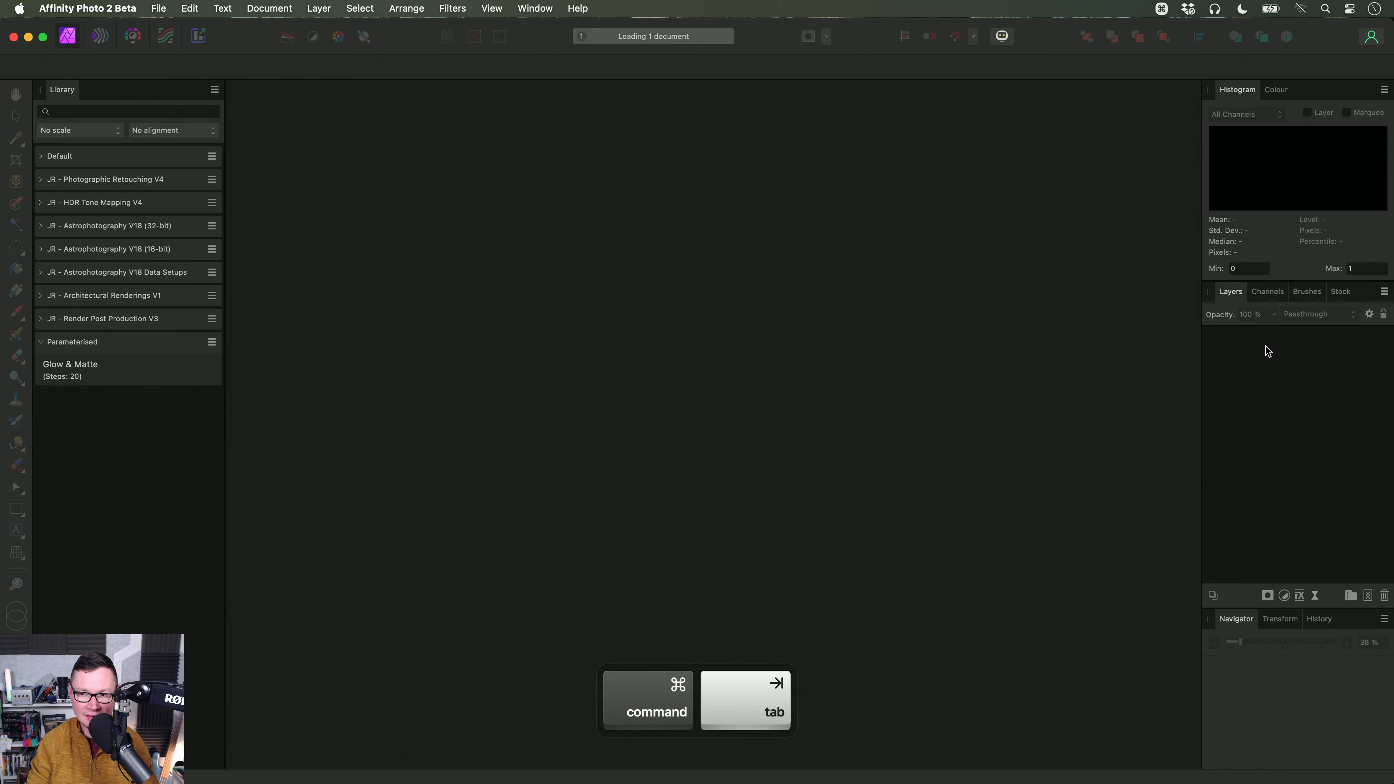
# Step: Add a Curves adjustment in Gray mode, lower its midpoint to about 0.395, and reset the curve
pyautogui.press('super+m')
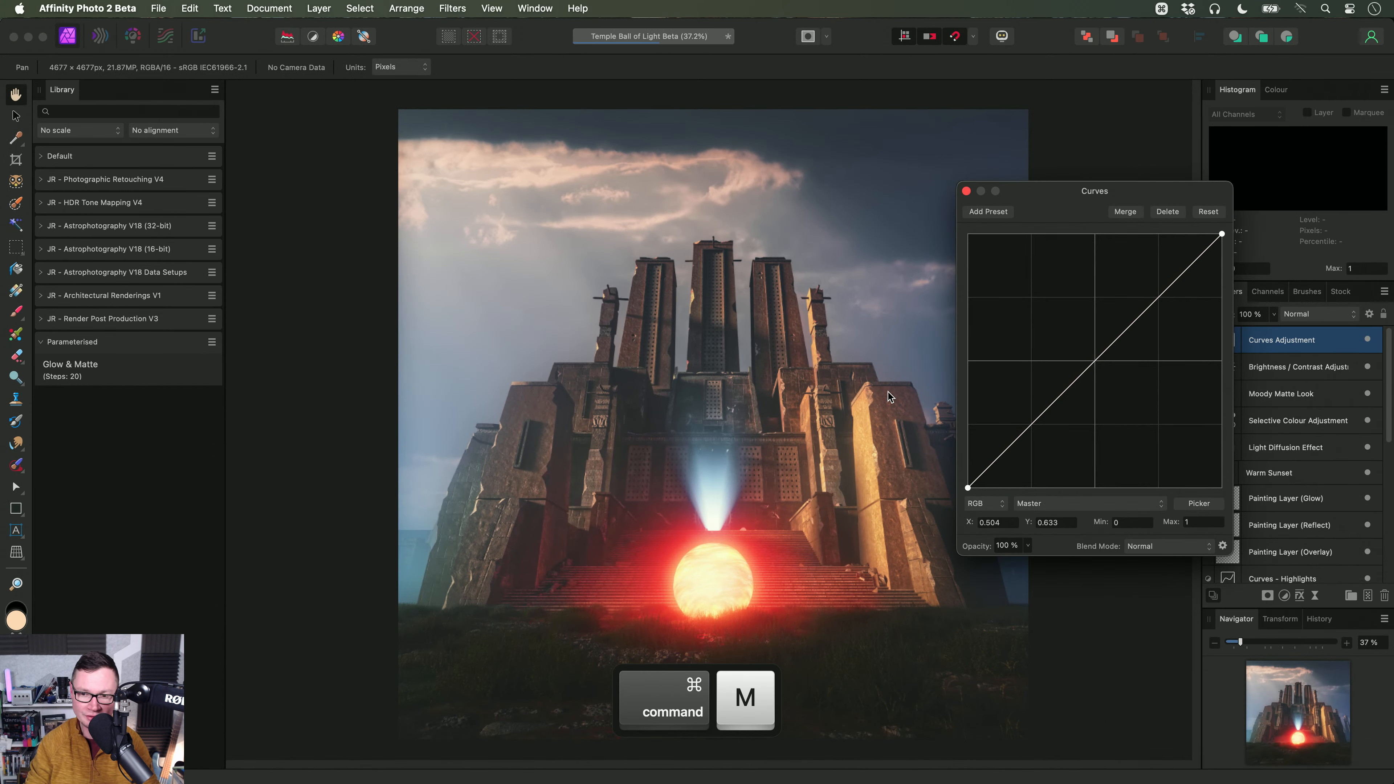
pyautogui.click(990, 510)
pyautogui.click(983, 516)
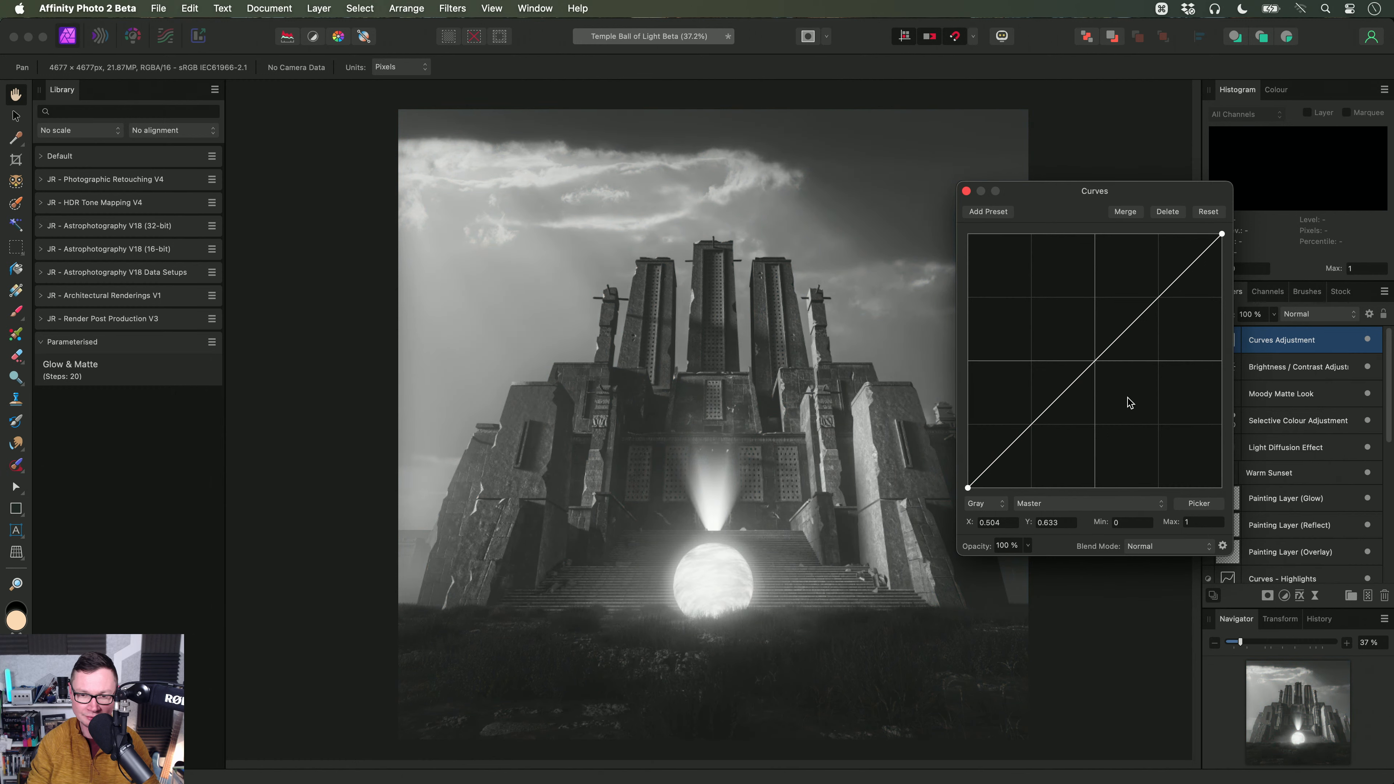
pyautogui.moveTo(1103, 363); pyautogui.dragTo(1098, 387)
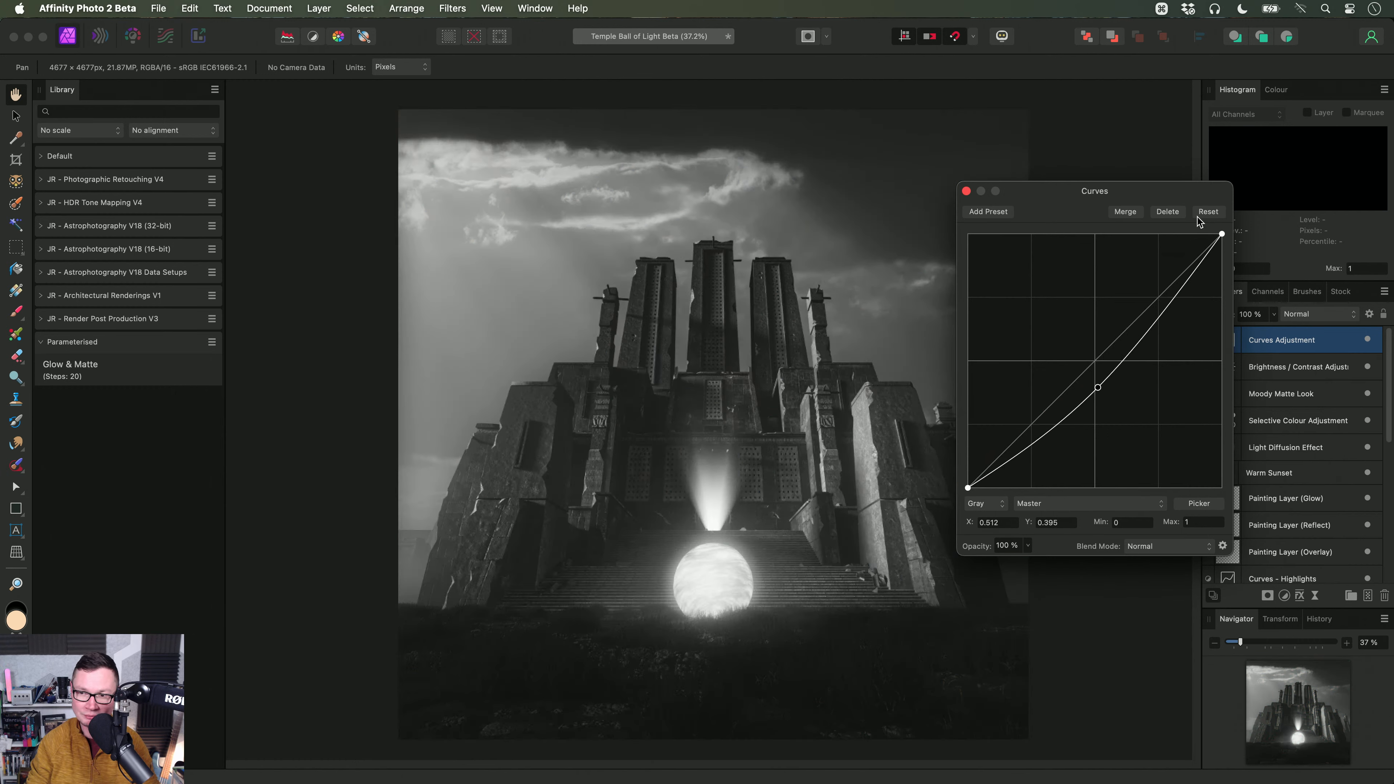
pyautogui.click(1210, 212)
# Step: Switch the Curves adjustment's colour mode to RGB and back to Gray for comparison, and delete the adjustment
pyautogui.moveTo(1176, 195); pyautogui.dragTo(1190, 164)
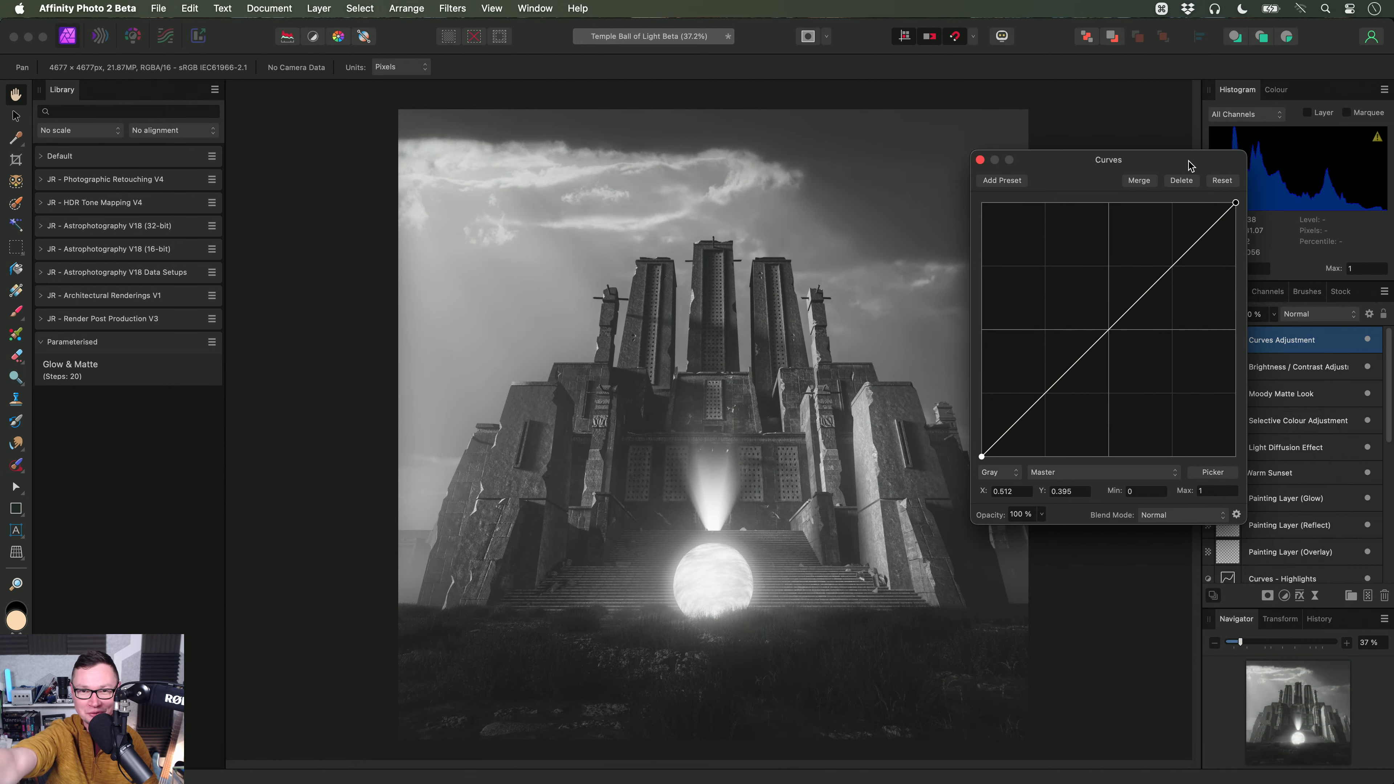
pyautogui.click(1005, 476)
pyautogui.click(1004, 485)
pyautogui.click(1006, 473)
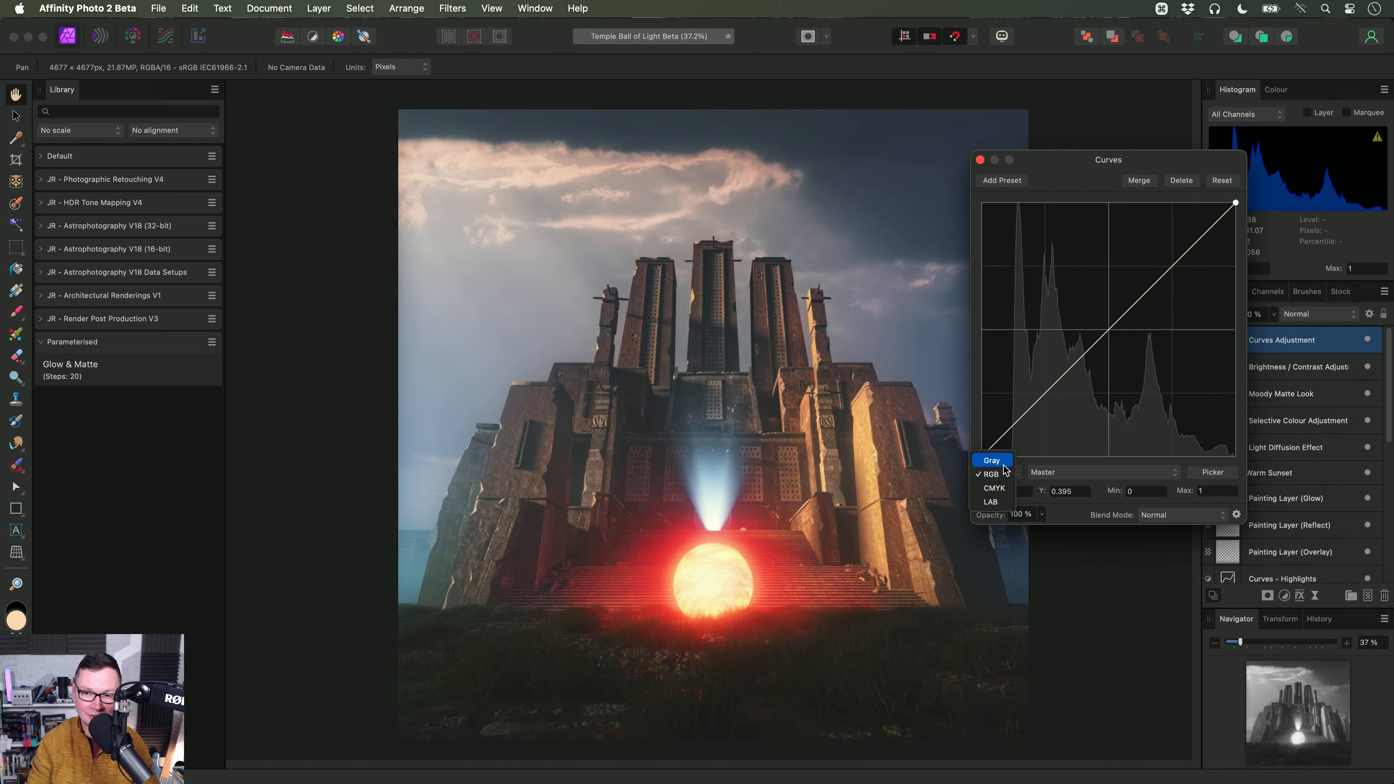
pyautogui.click(1003, 463)
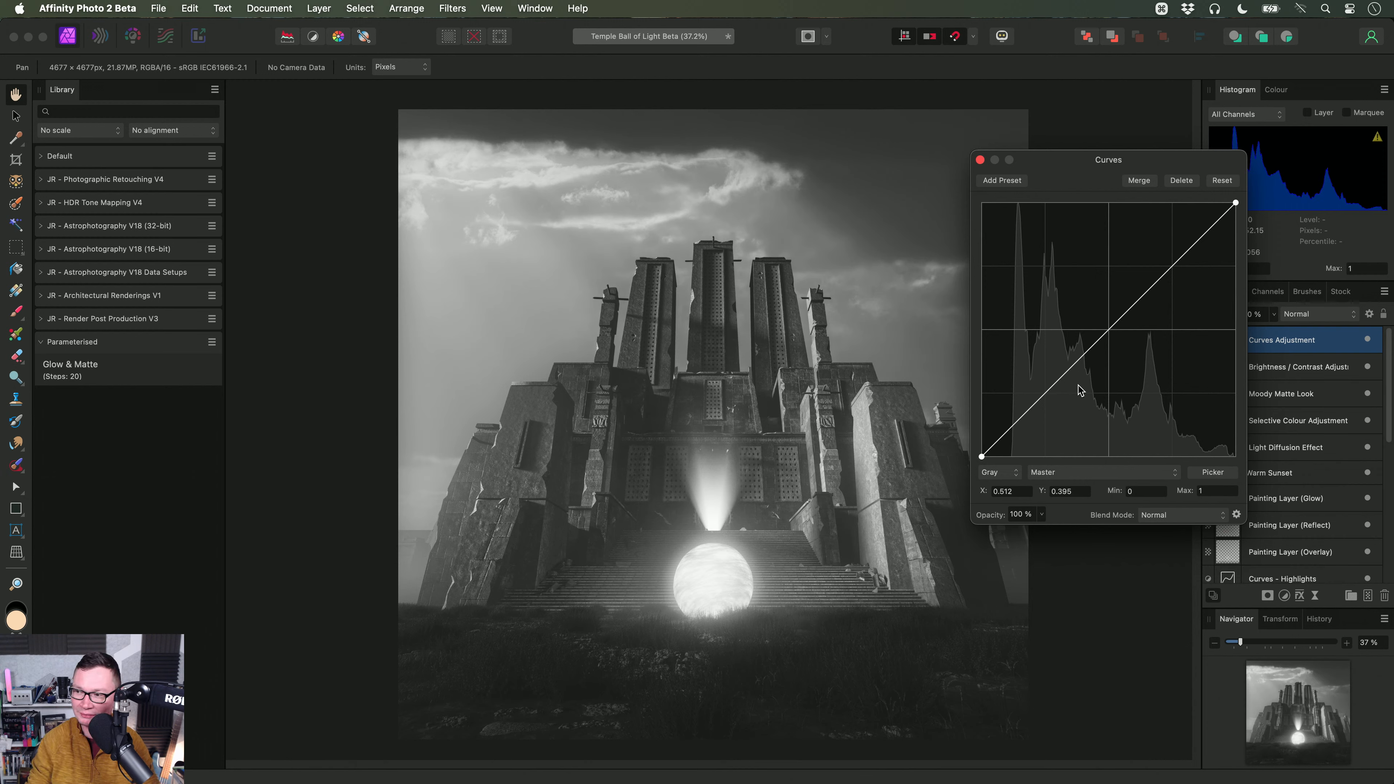
pyautogui.click(1181, 180)
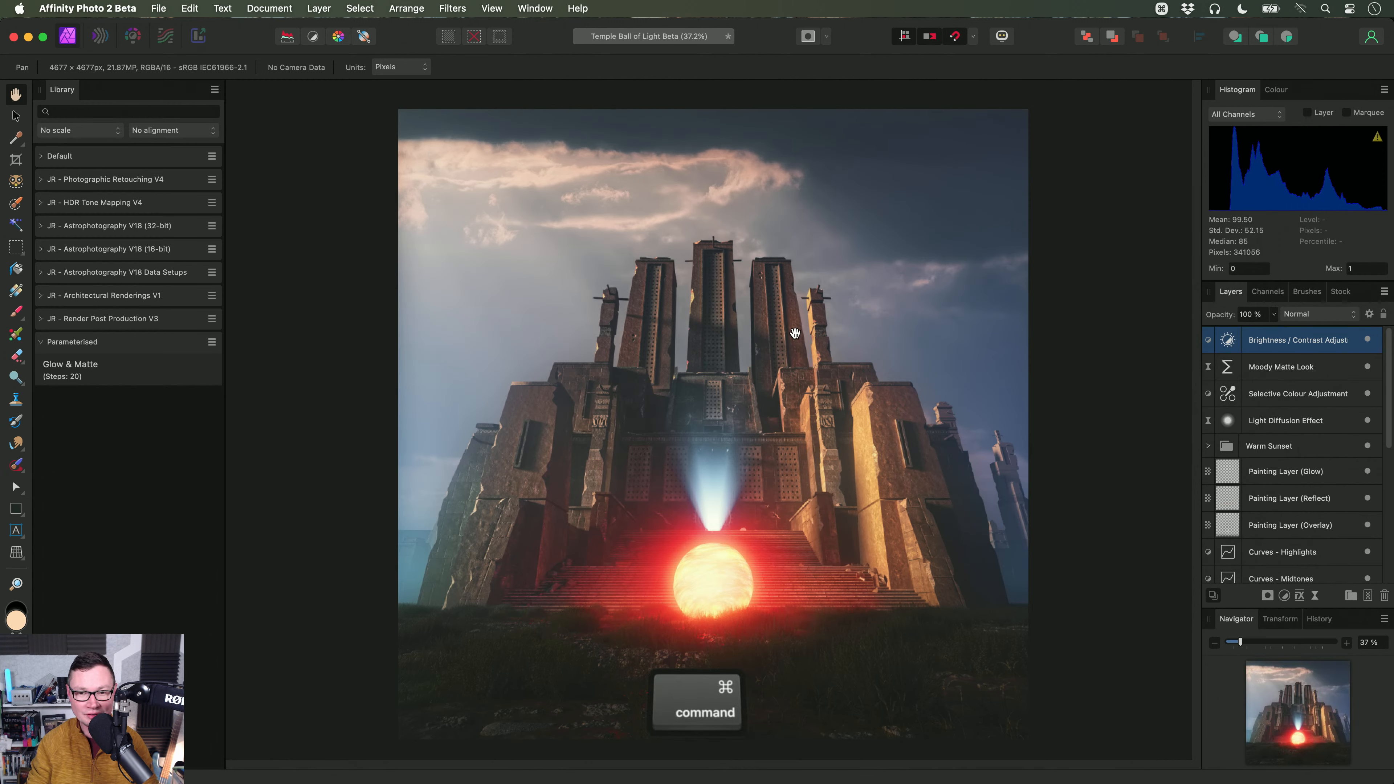
# Step: Close the Temple Ball of Light Beta document without saving and switch to the release version of Affinity Photo 2
pyautogui.press('super+w')
pyautogui.click(713, 315)
pyautogui.press('super+Tab')
pyautogui.click(774, 391)
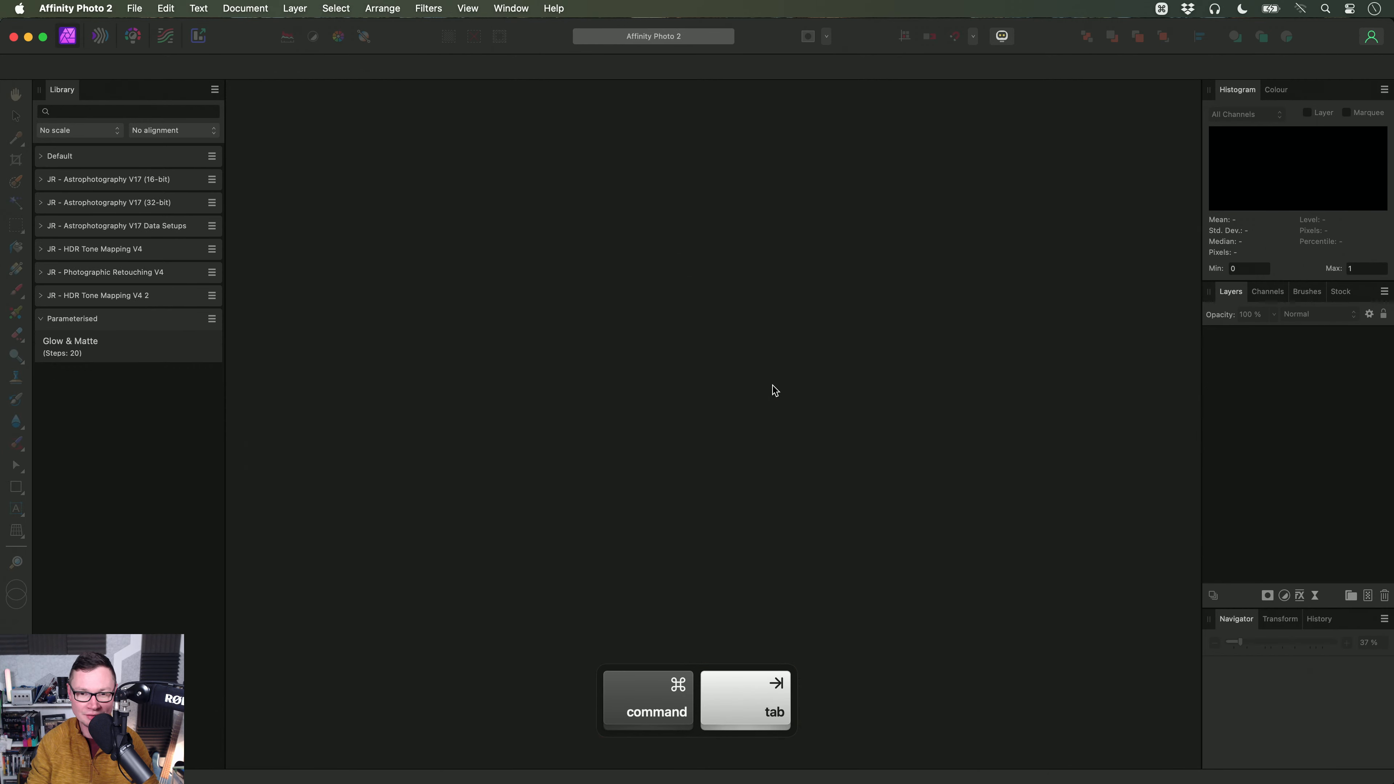
# Step: In Finder, go to the folder "19. Mask to Below" and open AE36 009.effectsResult.tif in Affinity Photo 2, dismissing the profile notice
pyautogui.press('super+Tab')
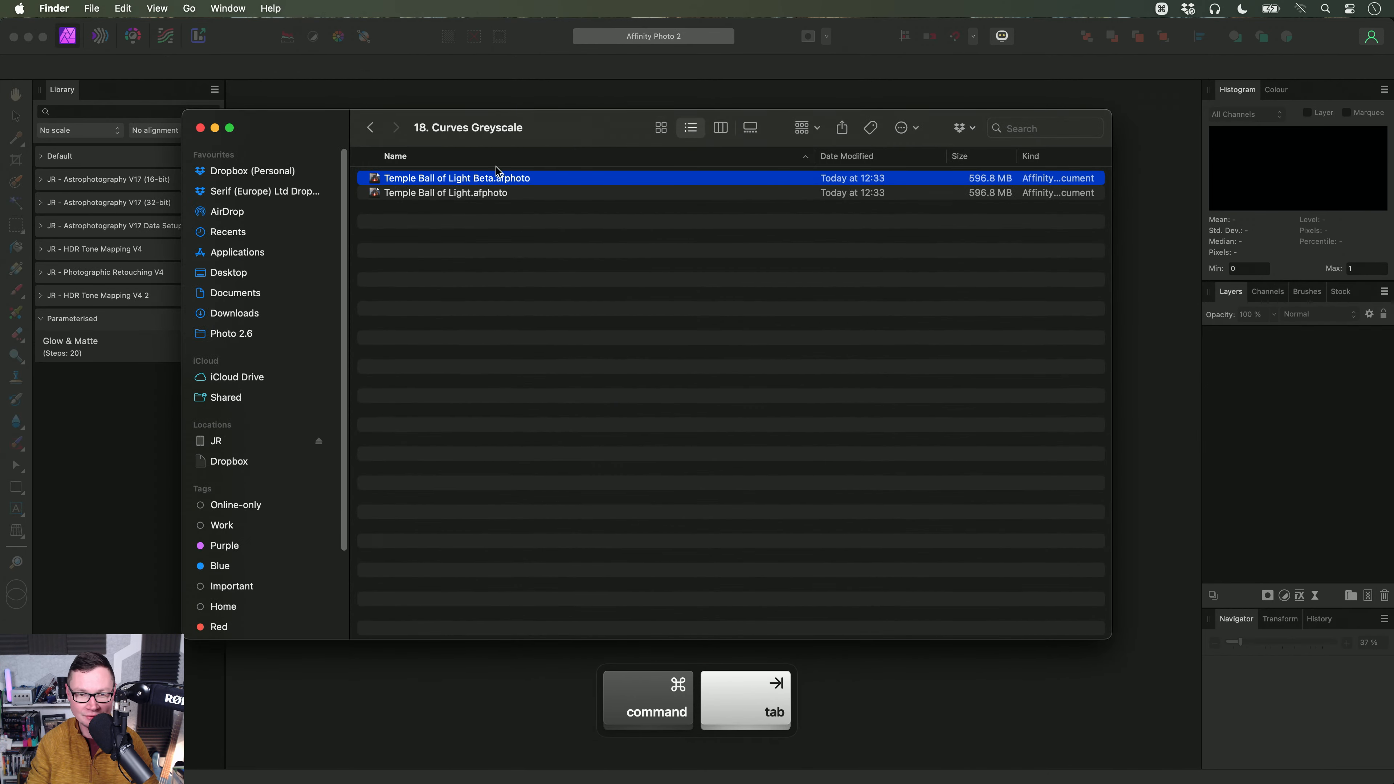
pyautogui.click(371, 128)
pyautogui.doubleClick(460, 442)
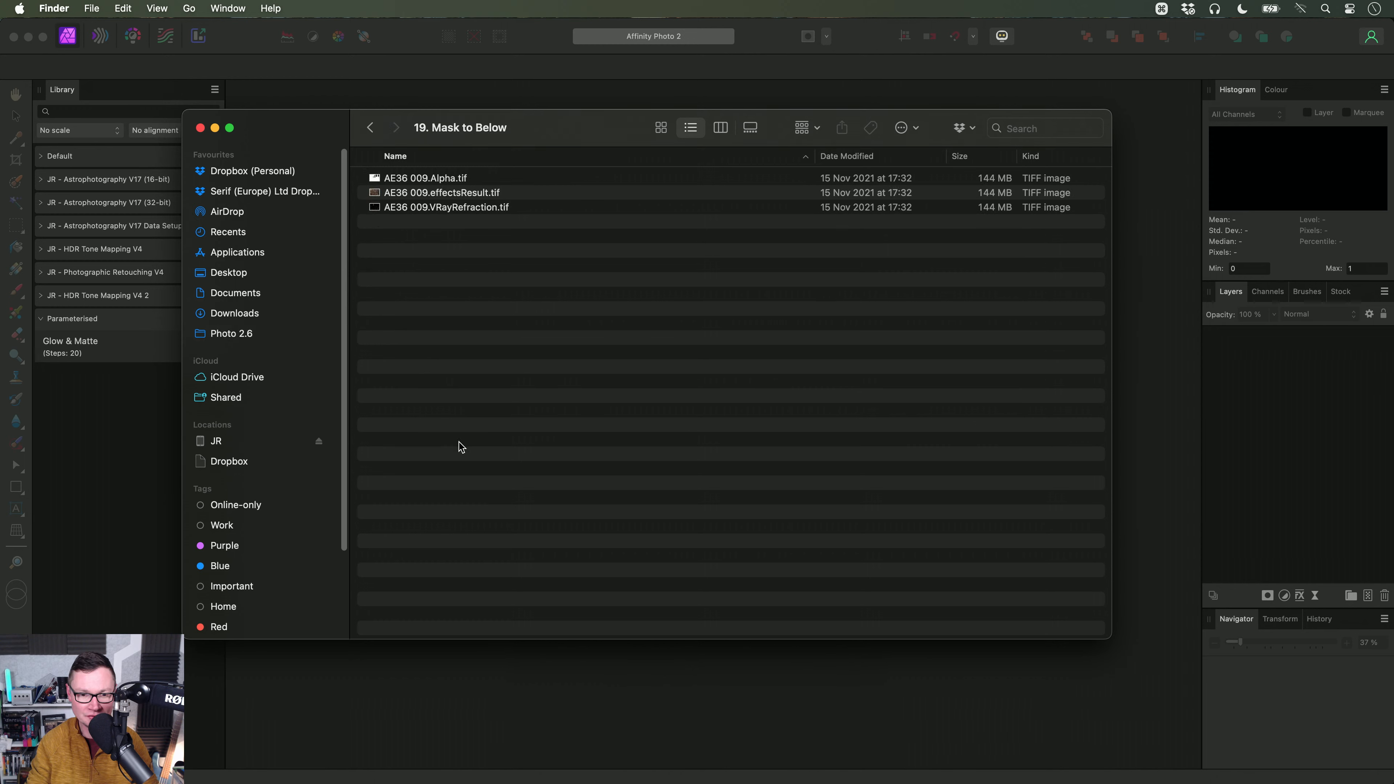
pyautogui.click(459, 181)
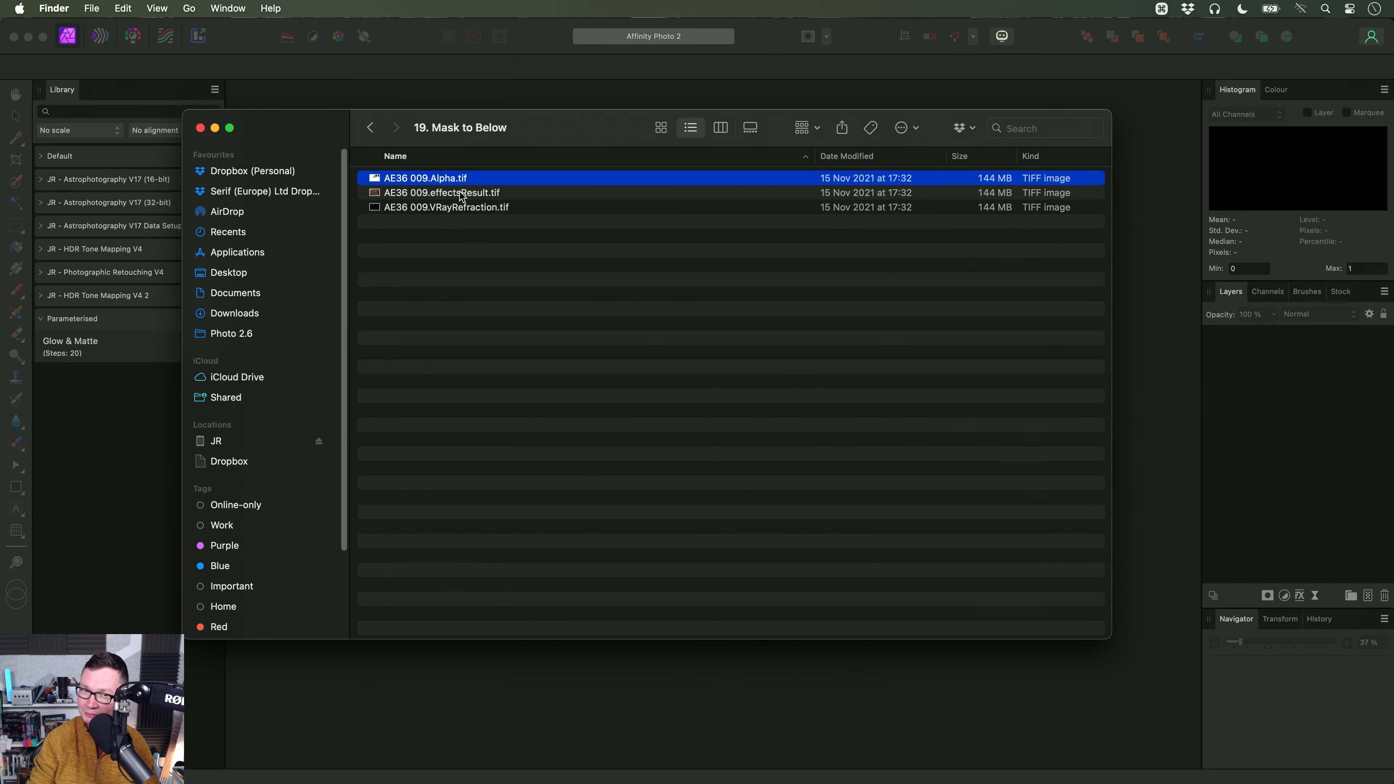
pyautogui.moveTo(461, 196); pyautogui.dragTo(700, 399)
pyautogui.press('super+Tab')
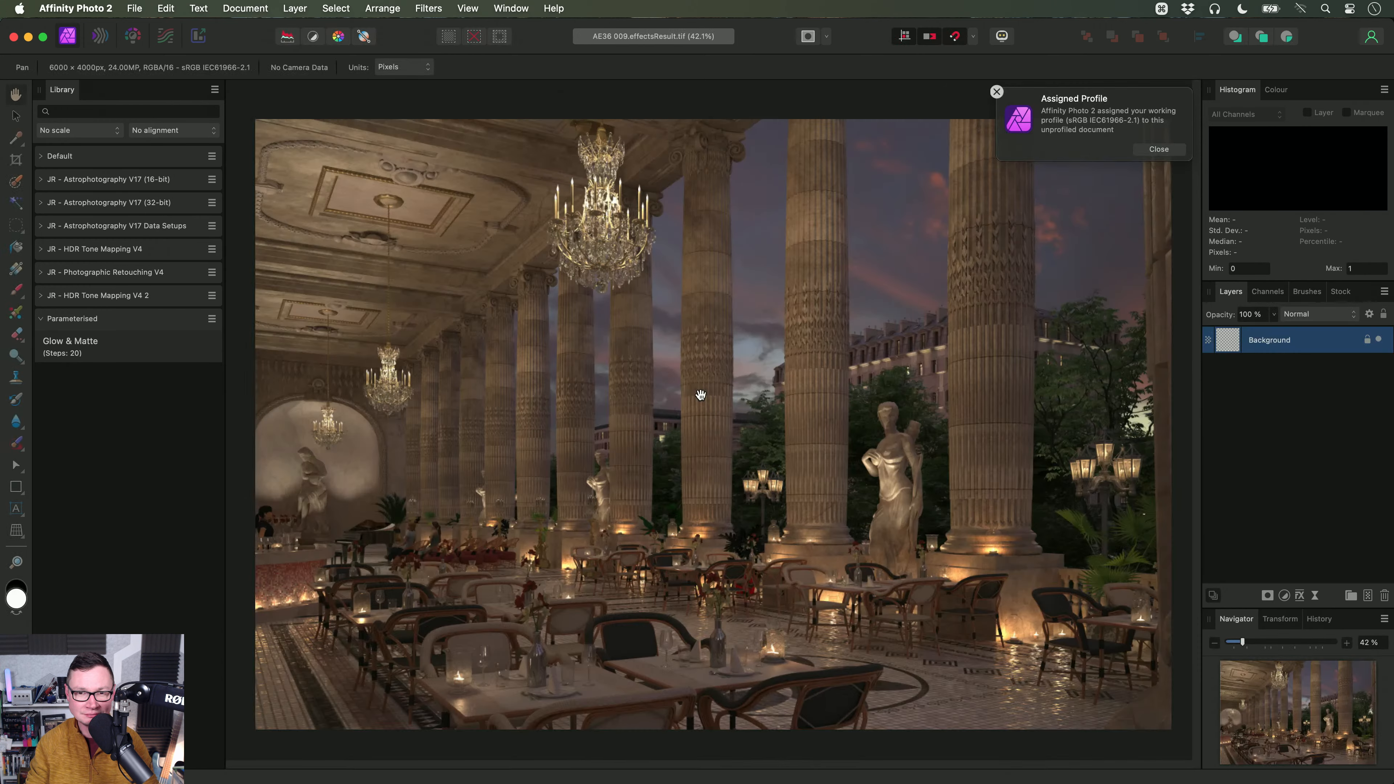
pyautogui.click(1159, 149)
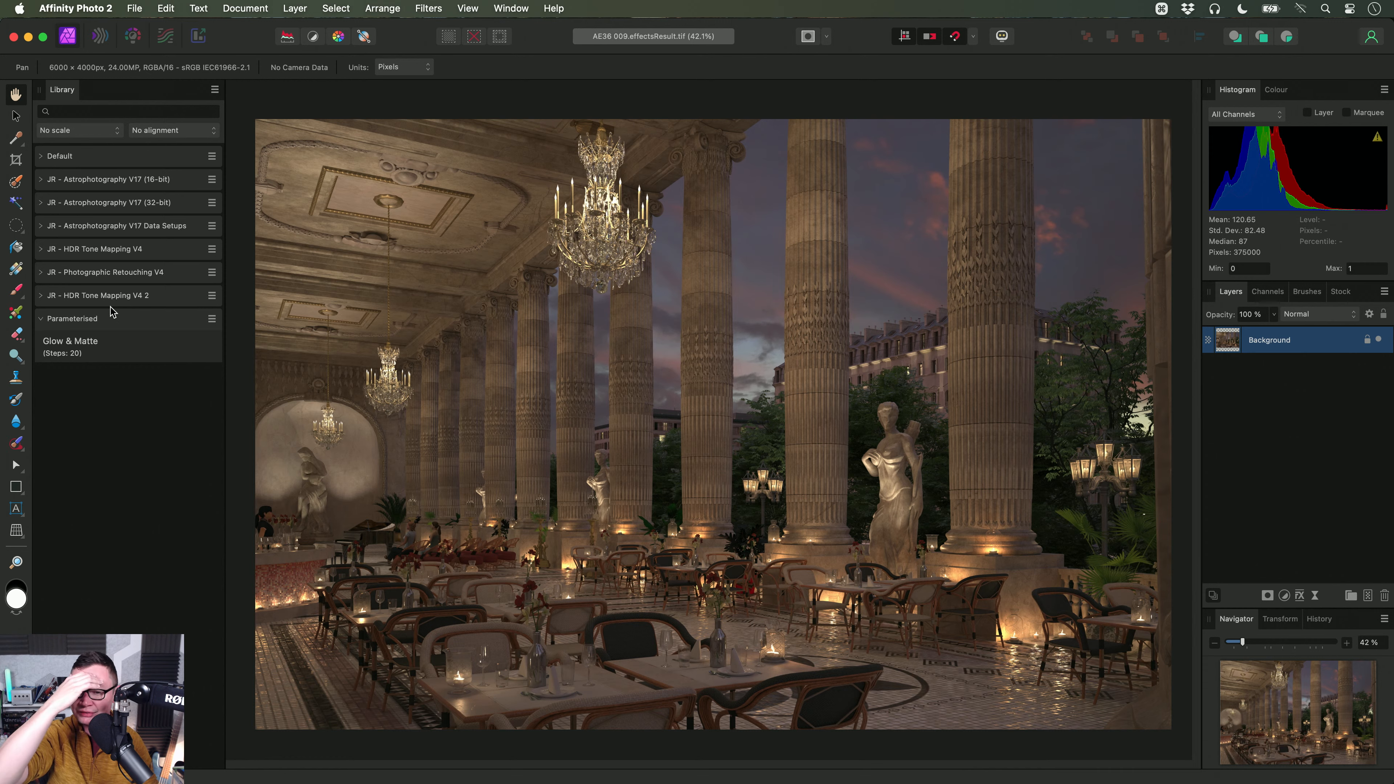
# Step: Place AE36 009.Alpha.tif from Finder as a layer above the Background and align it to the canvas
pyautogui.press('super+Tab')
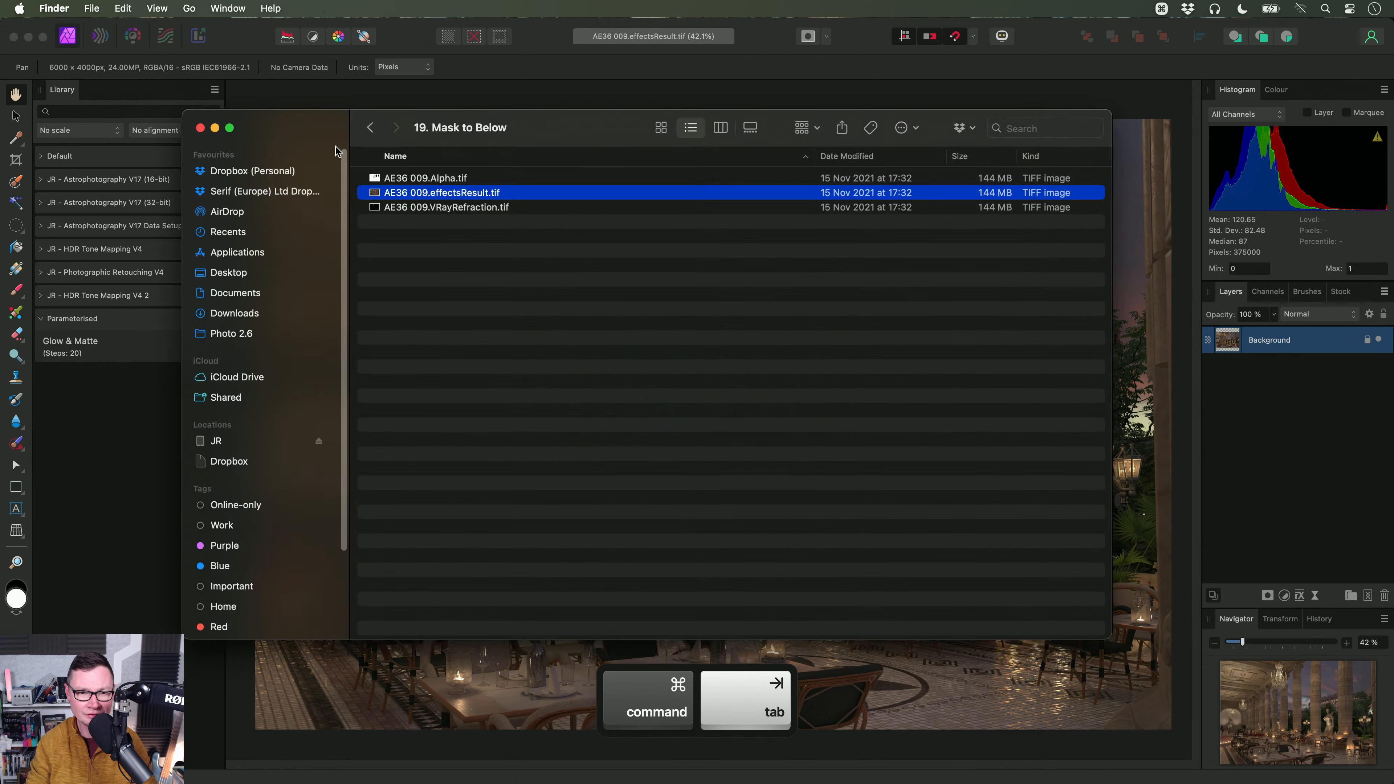
pyautogui.moveTo(439, 180); pyautogui.dragTo(667, 379)
pyautogui.press('super+Tab')
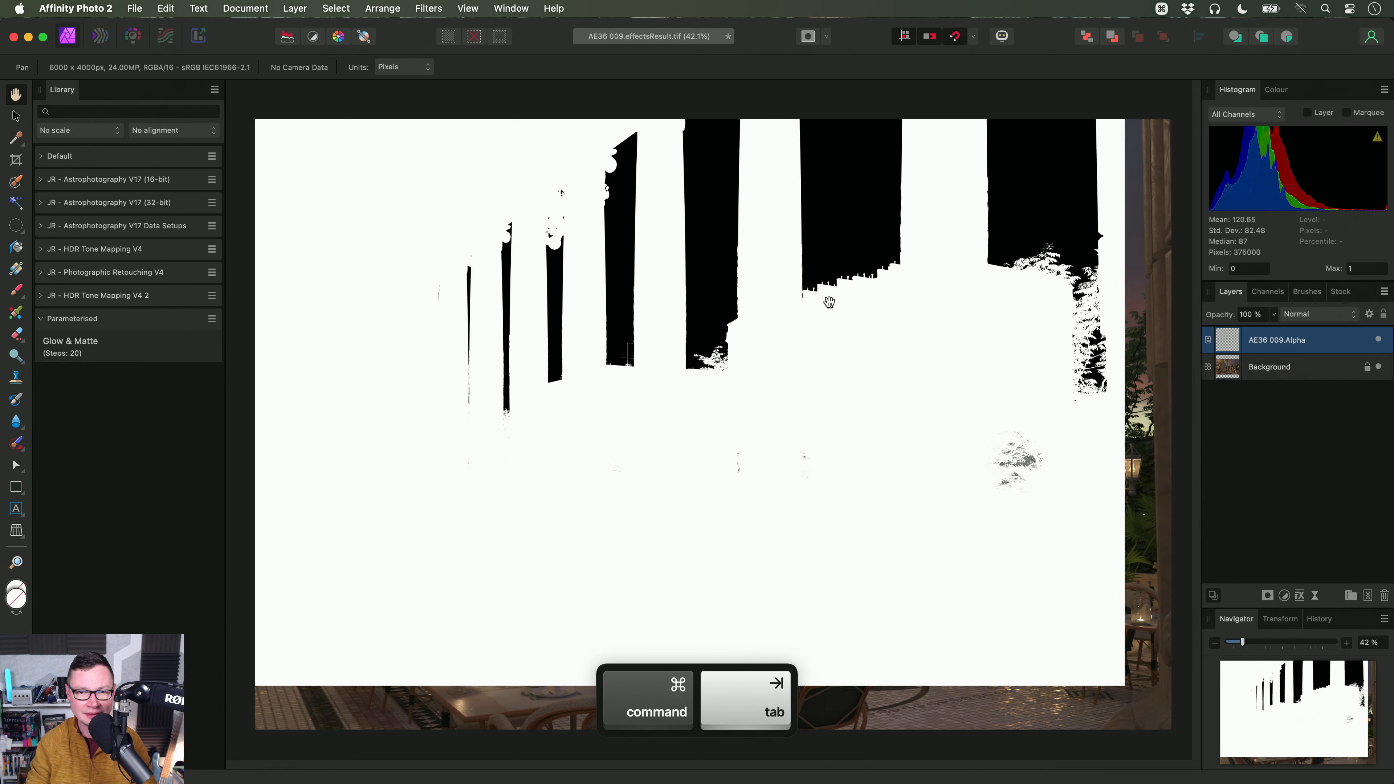
pyautogui.press('v')
pyautogui.moveTo(829, 302); pyautogui.dragTo(862, 315)
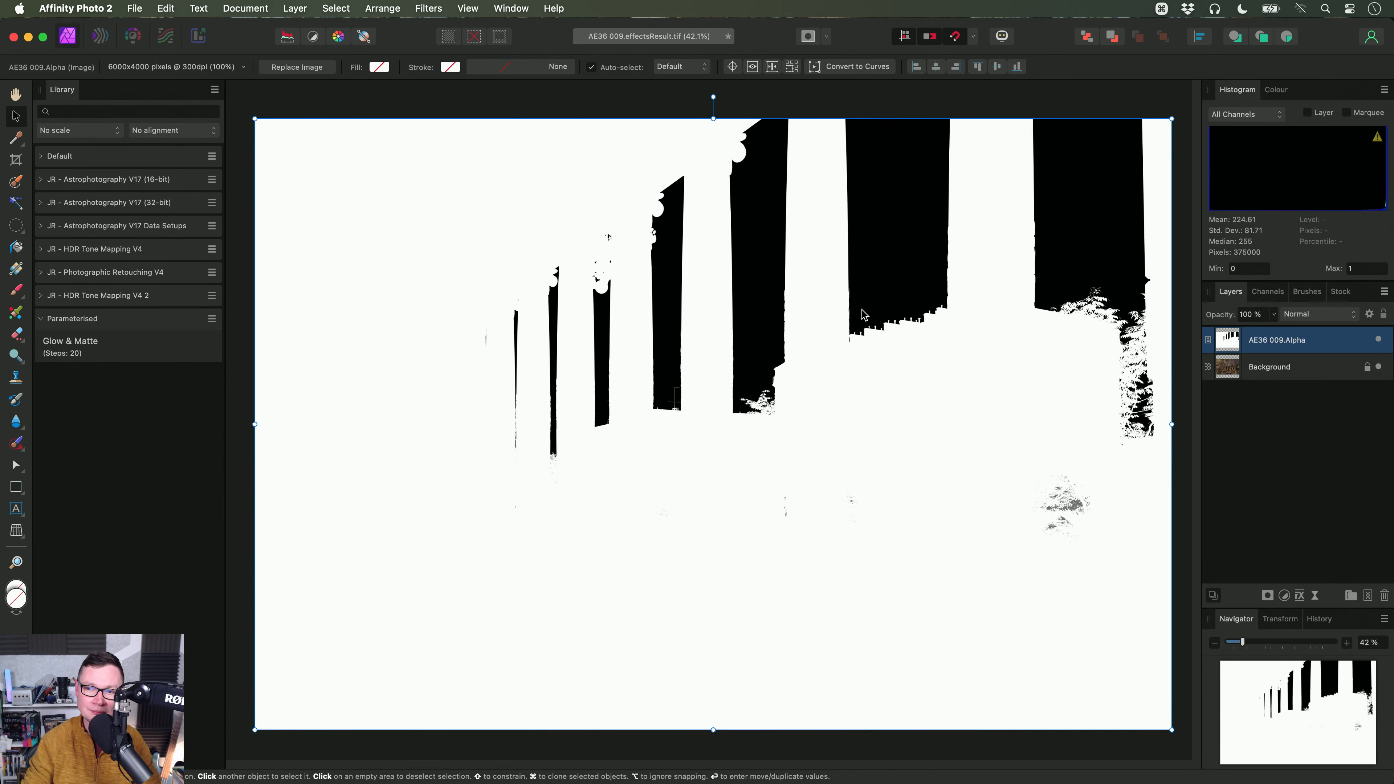
# Step: Rasterise the AE36 009.Alpha layer to a mask, and undo the conversion
pyautogui.rightClick(1310, 345)
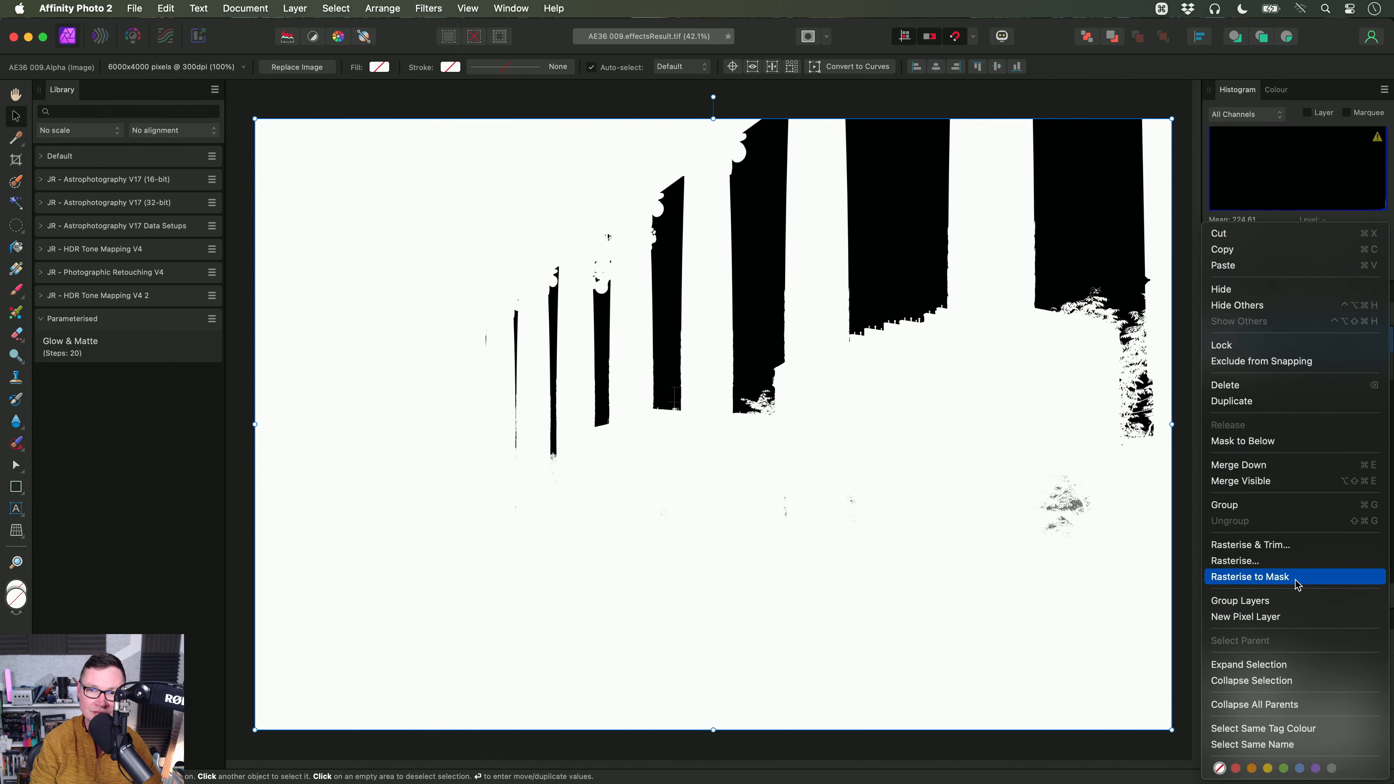
pyautogui.click(1296, 581)
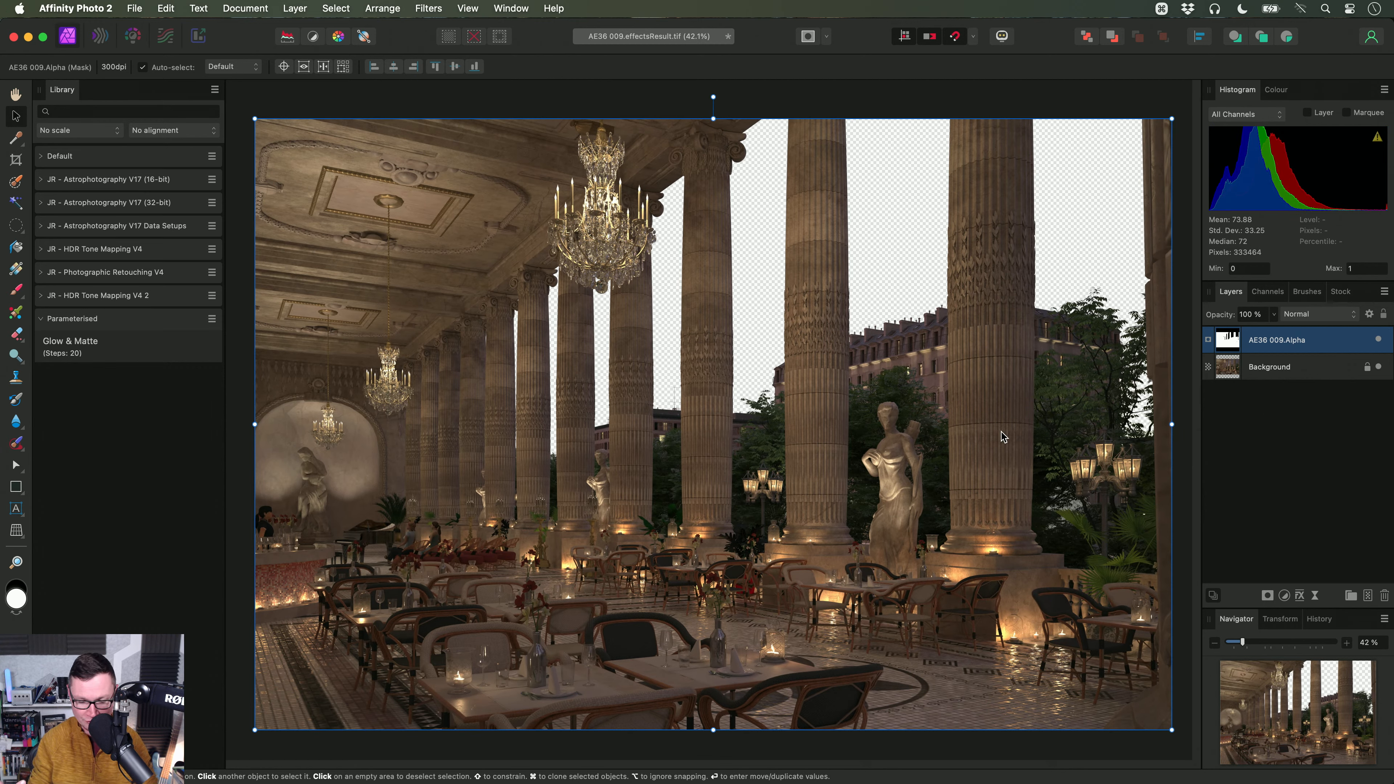
pyautogui.hotkey('ctrl', 'z')
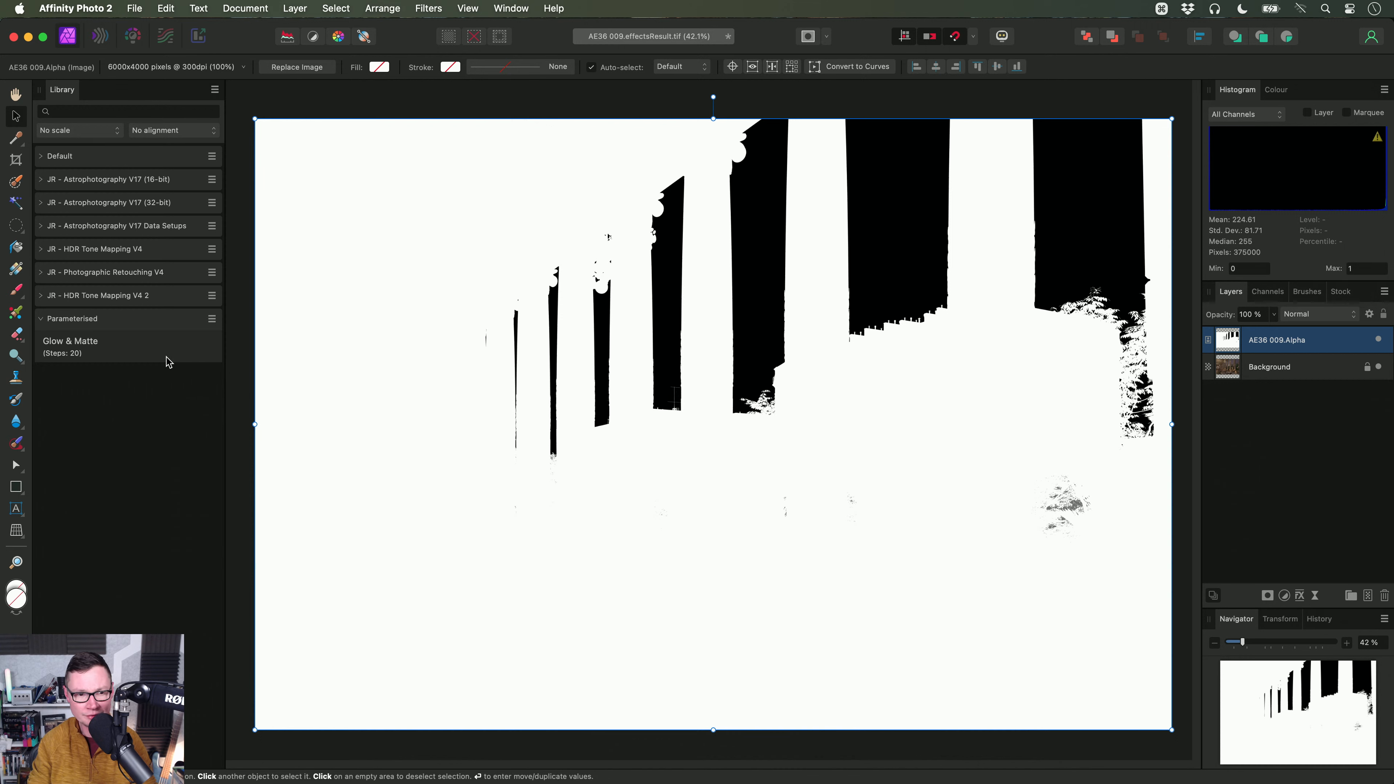
# Step: Collapse the Parameterised macro category, bring up the macro recorder and start recording a macro
pyautogui.click(150, 328)
pyautogui.click(287, 8)
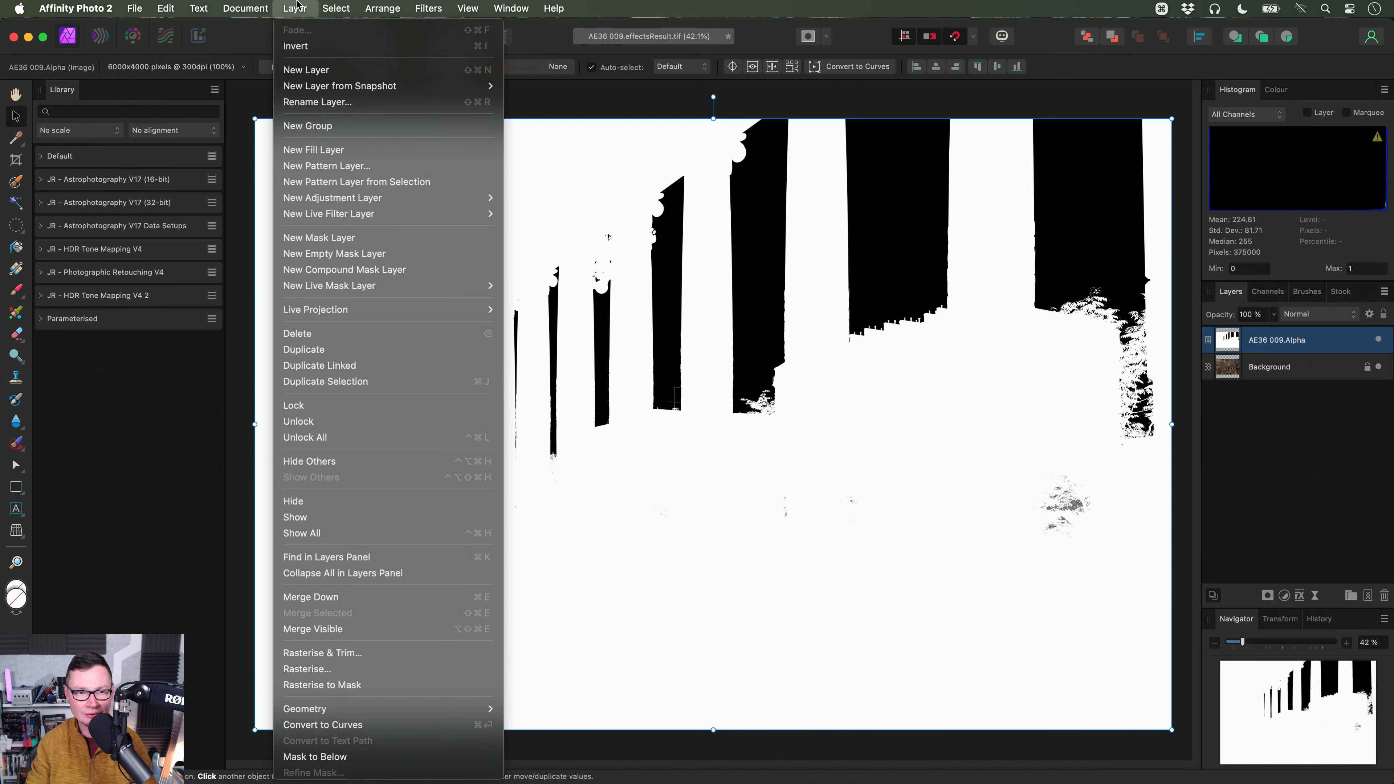
pyautogui.click(48, 72)
pyautogui.click(511, 8)
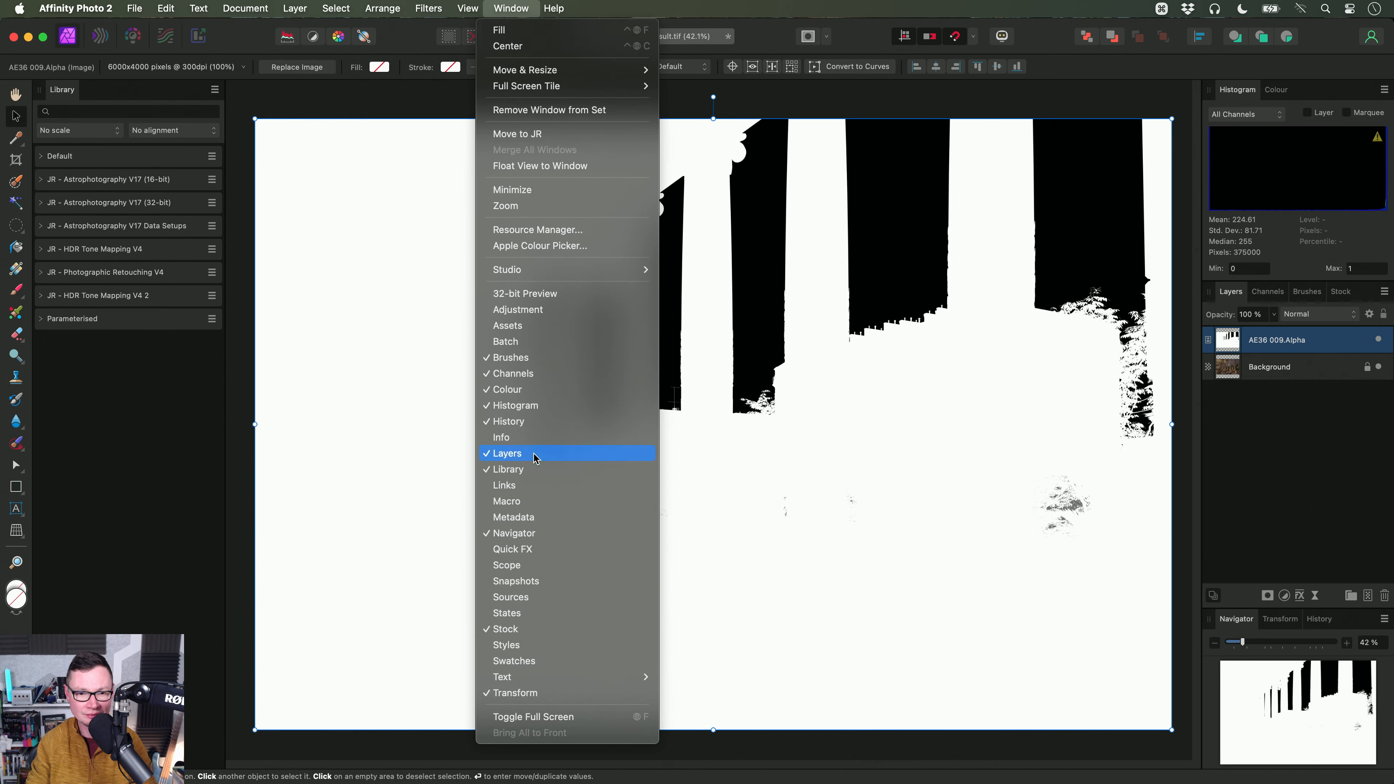
pyautogui.click(540, 502)
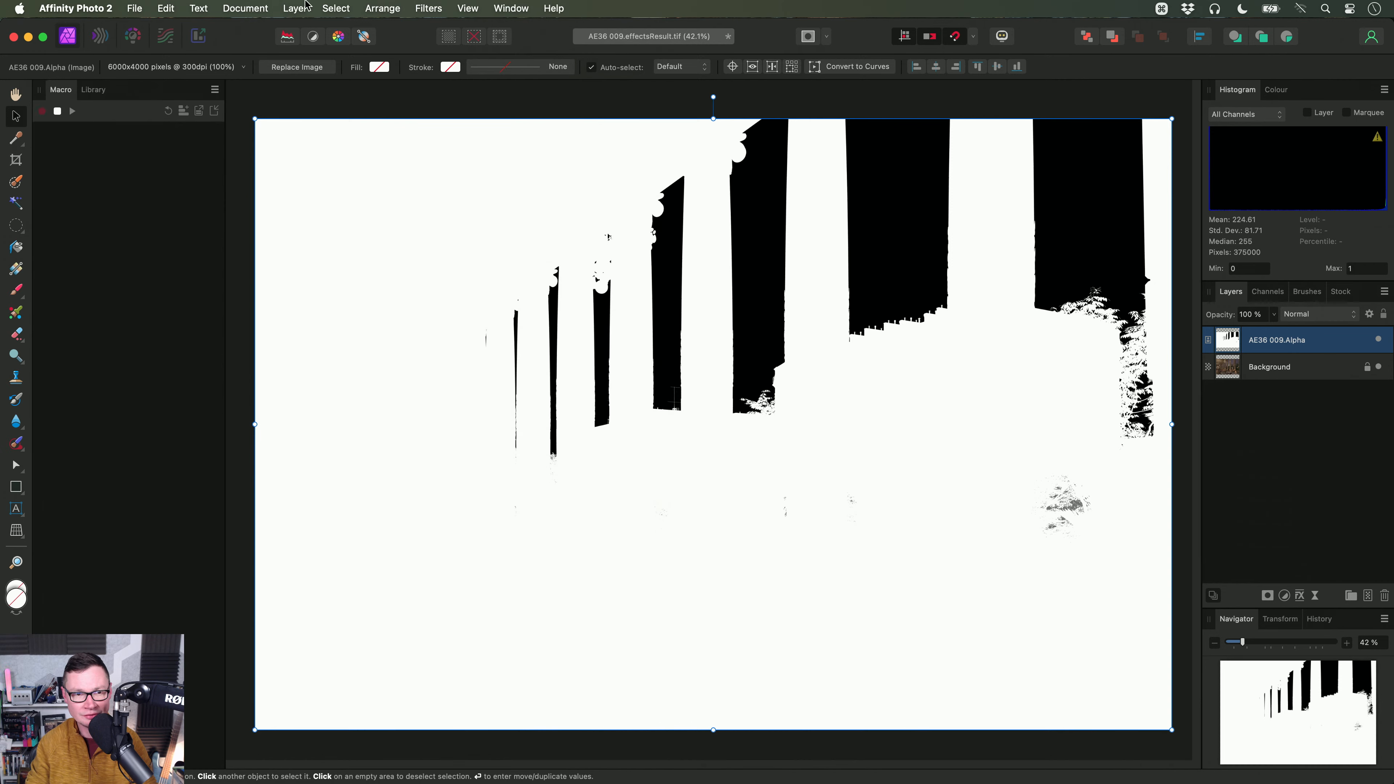
# Step: Add a live Procedural Texture filter to the AE36 009.Alpha layer and move its settings clear of the layer stack
pyautogui.click(294, 7)
pyautogui.moveTo(425, 215)
pyautogui.moveTo(584, 277)
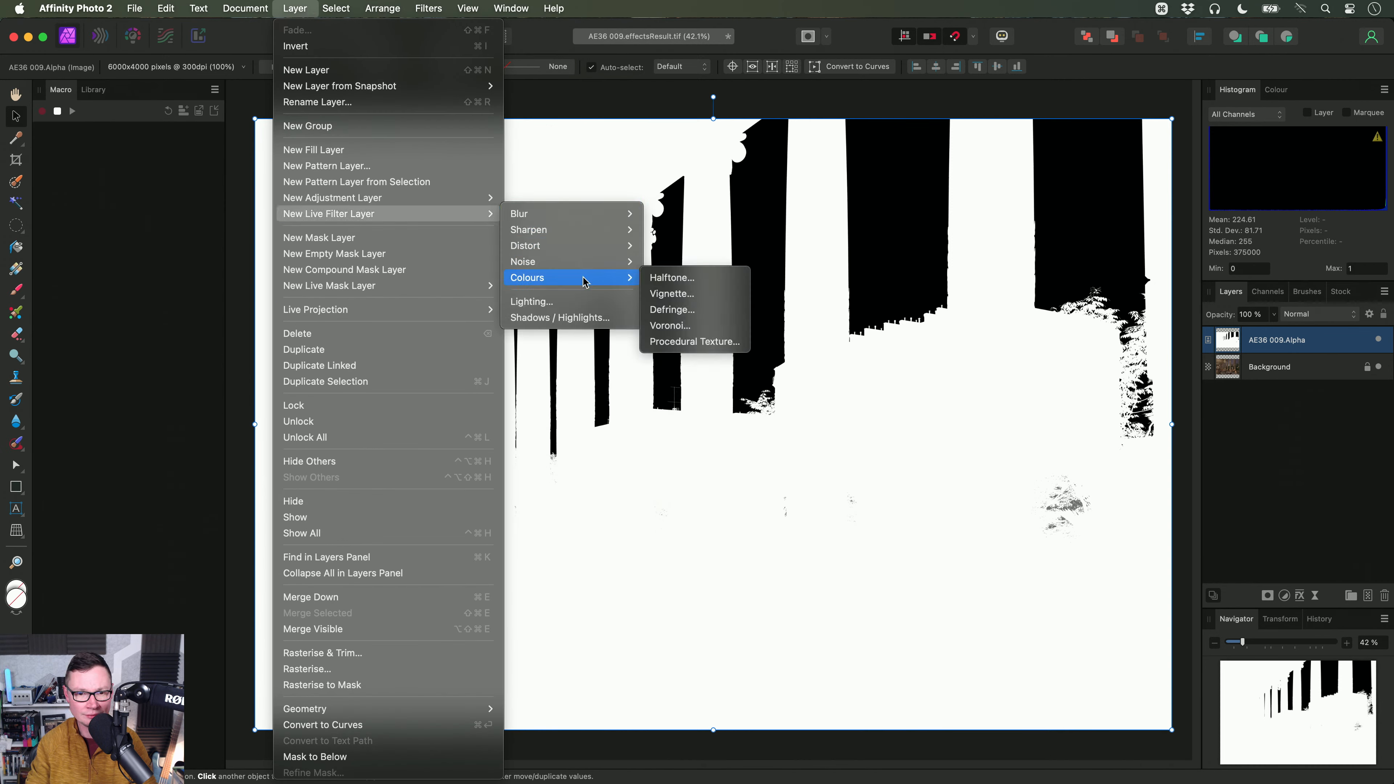
pyautogui.click(693, 342)
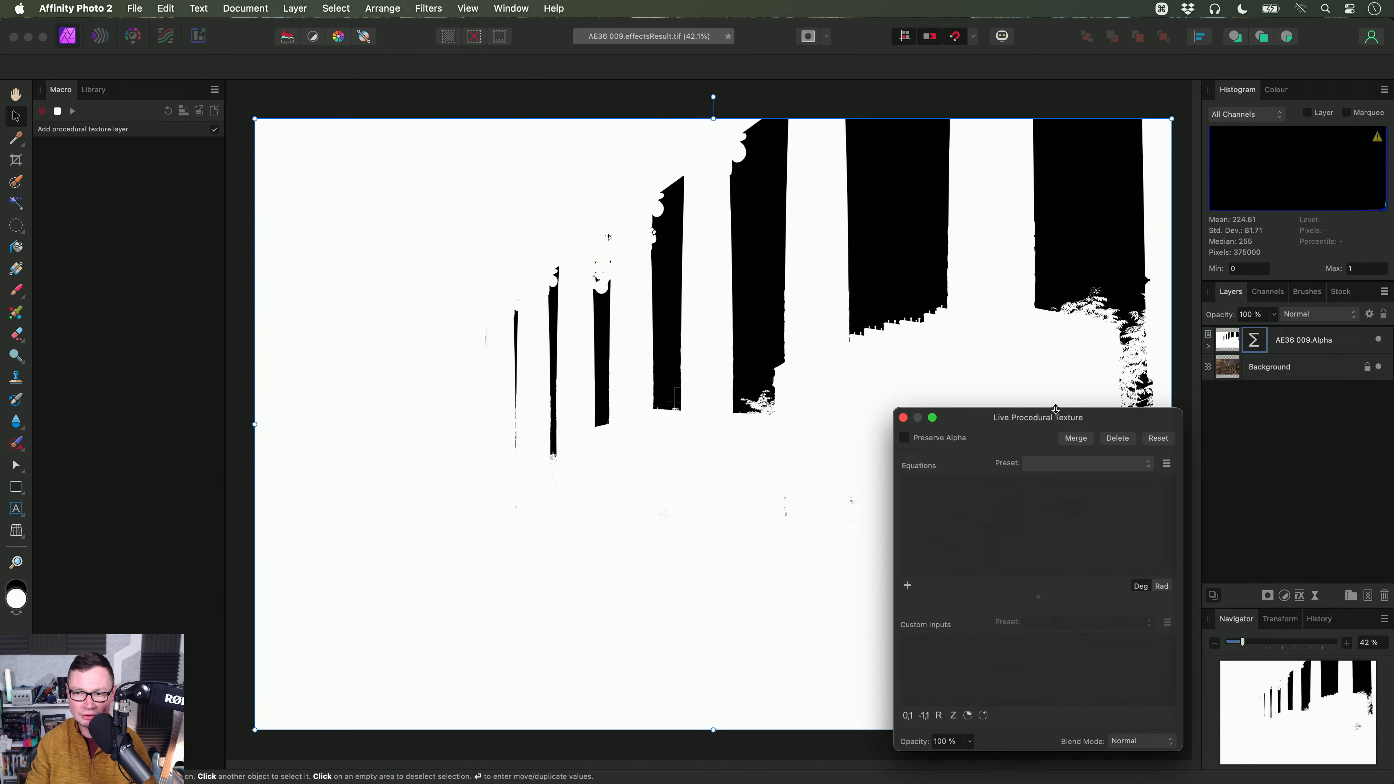
pyautogui.moveTo(1074, 419); pyautogui.dragTo(907, 155)
# Step: Add an equation to the Procedural Texture filter that applies R+G+B to the alpha channel only
pyautogui.click(738, 317)
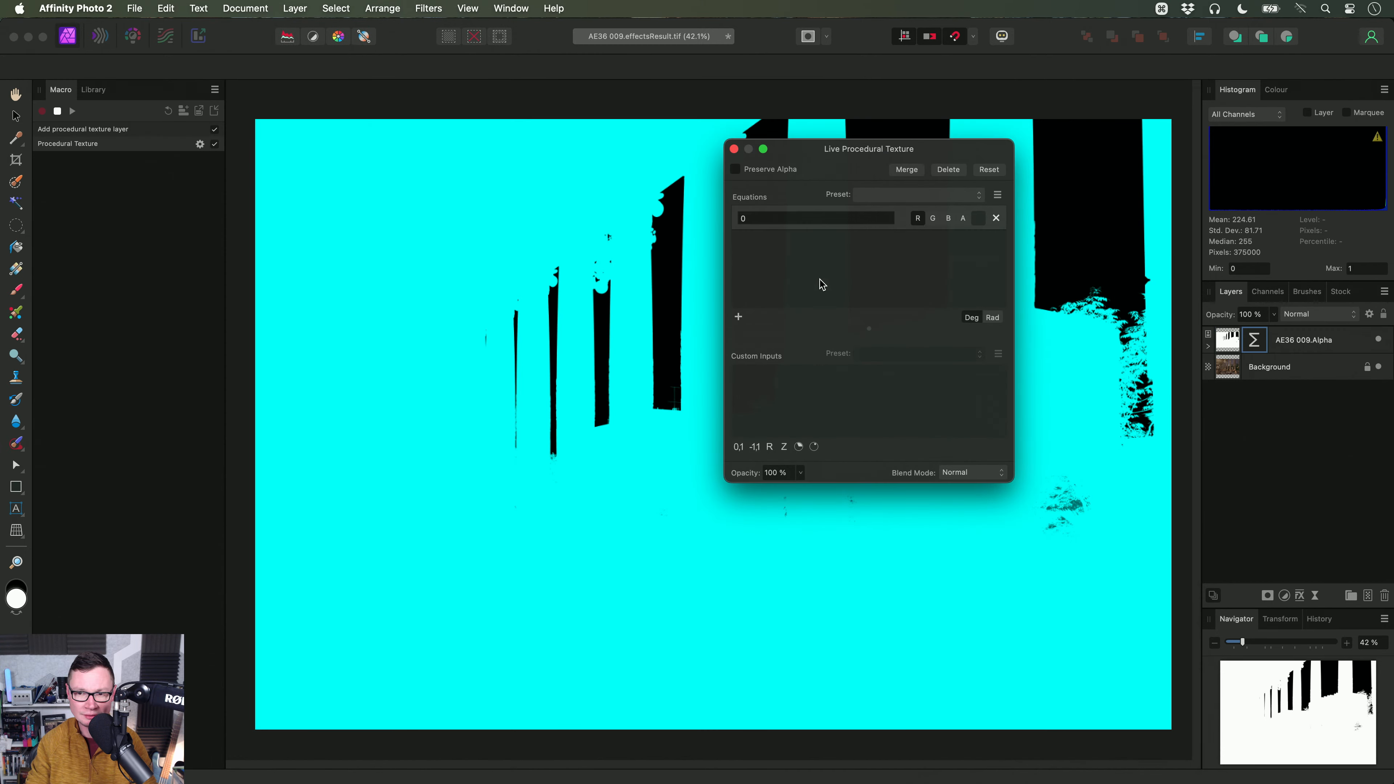
pyautogui.click(918, 218)
pyautogui.click(963, 218)
pyautogui.write('R+')
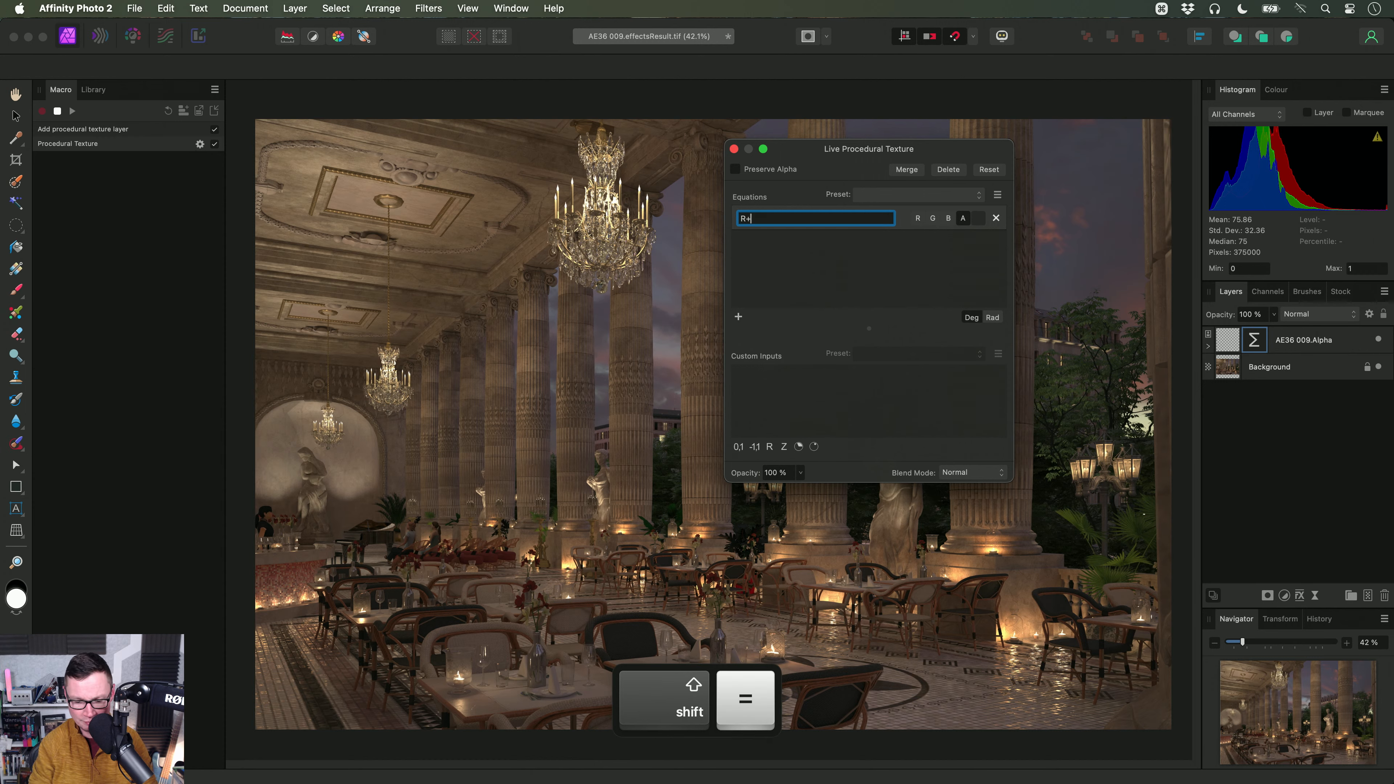
pyautogui.write('G+B')
pyautogui.press('Return')
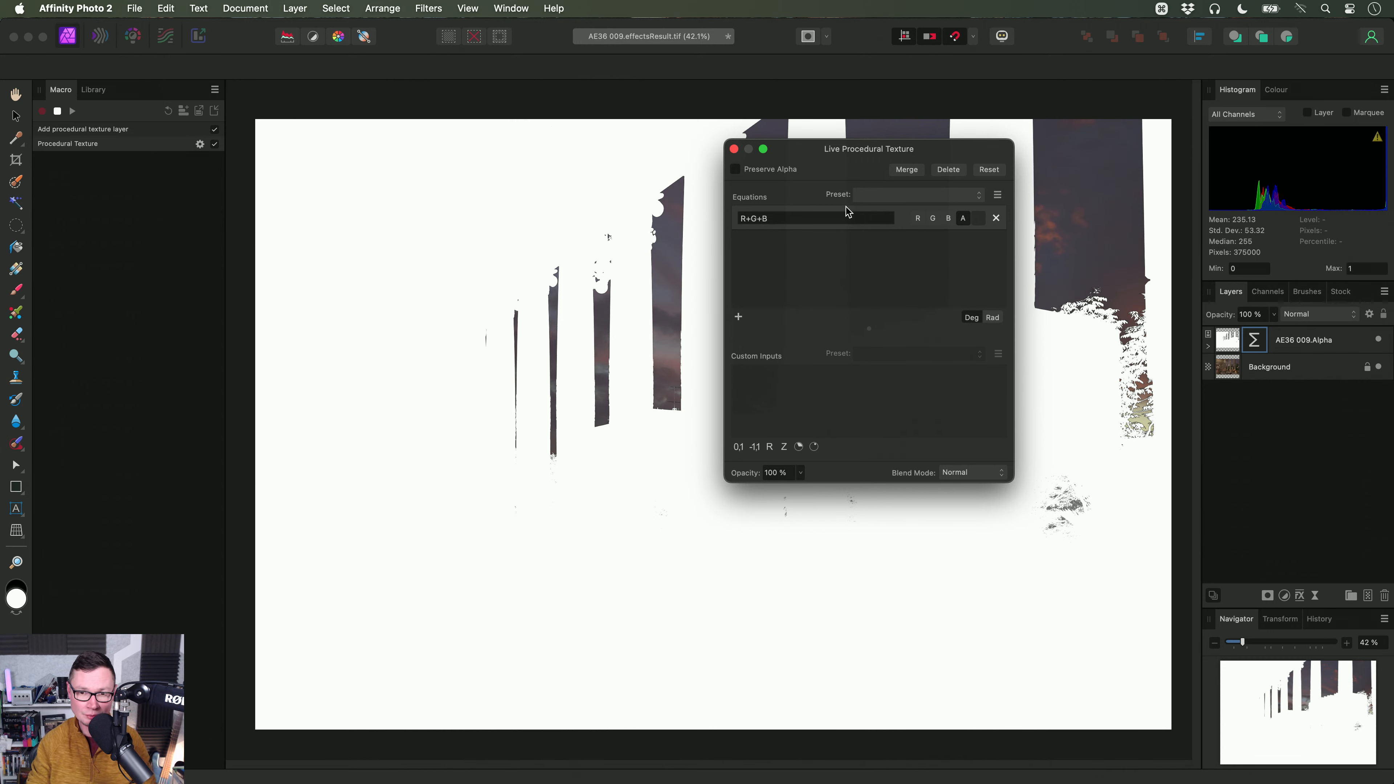
# Step: Try rgbtoi(R,G,B) as the alpha equation, and set the equation back to R+G+B
pyautogui.click(848, 218)
pyautogui.write('rgbt')
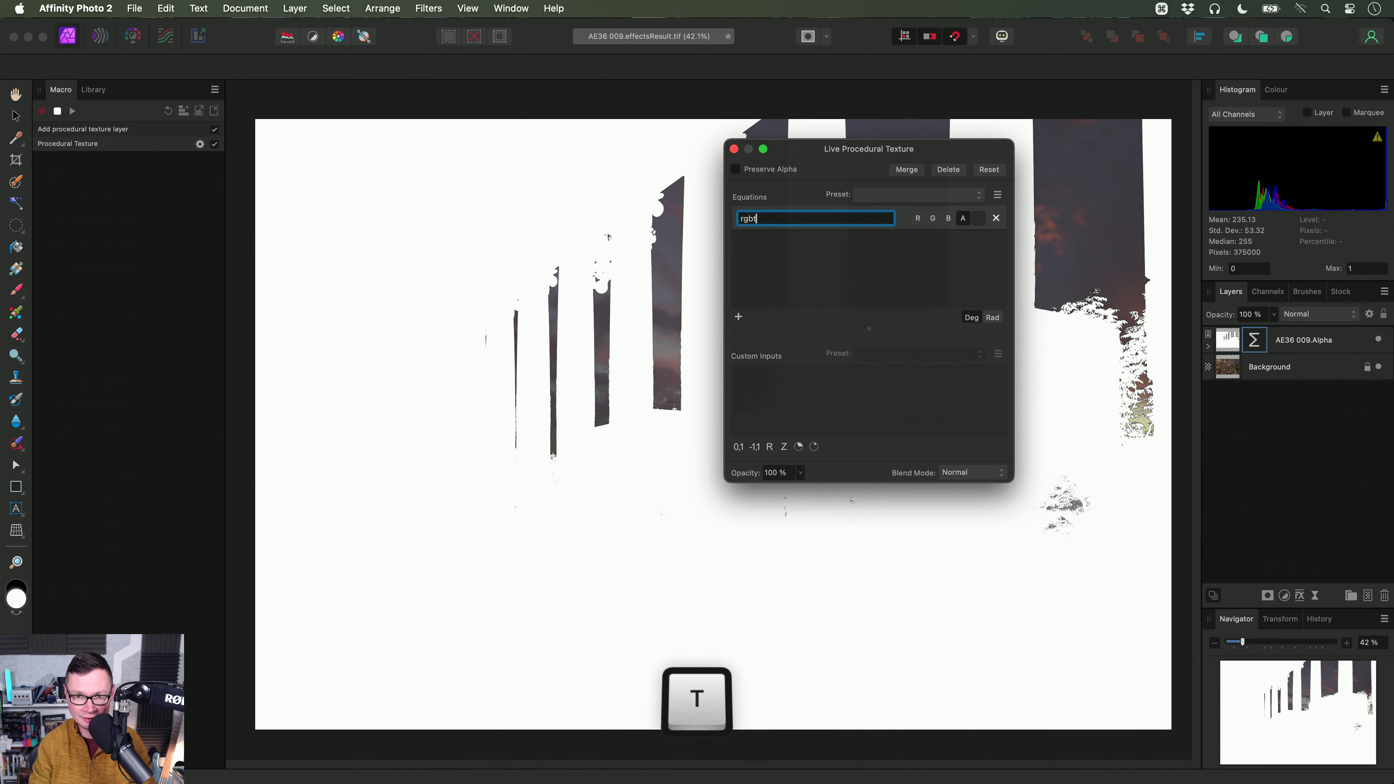
pyautogui.write('oi(R,G,B)')
pyautogui.press('Return')
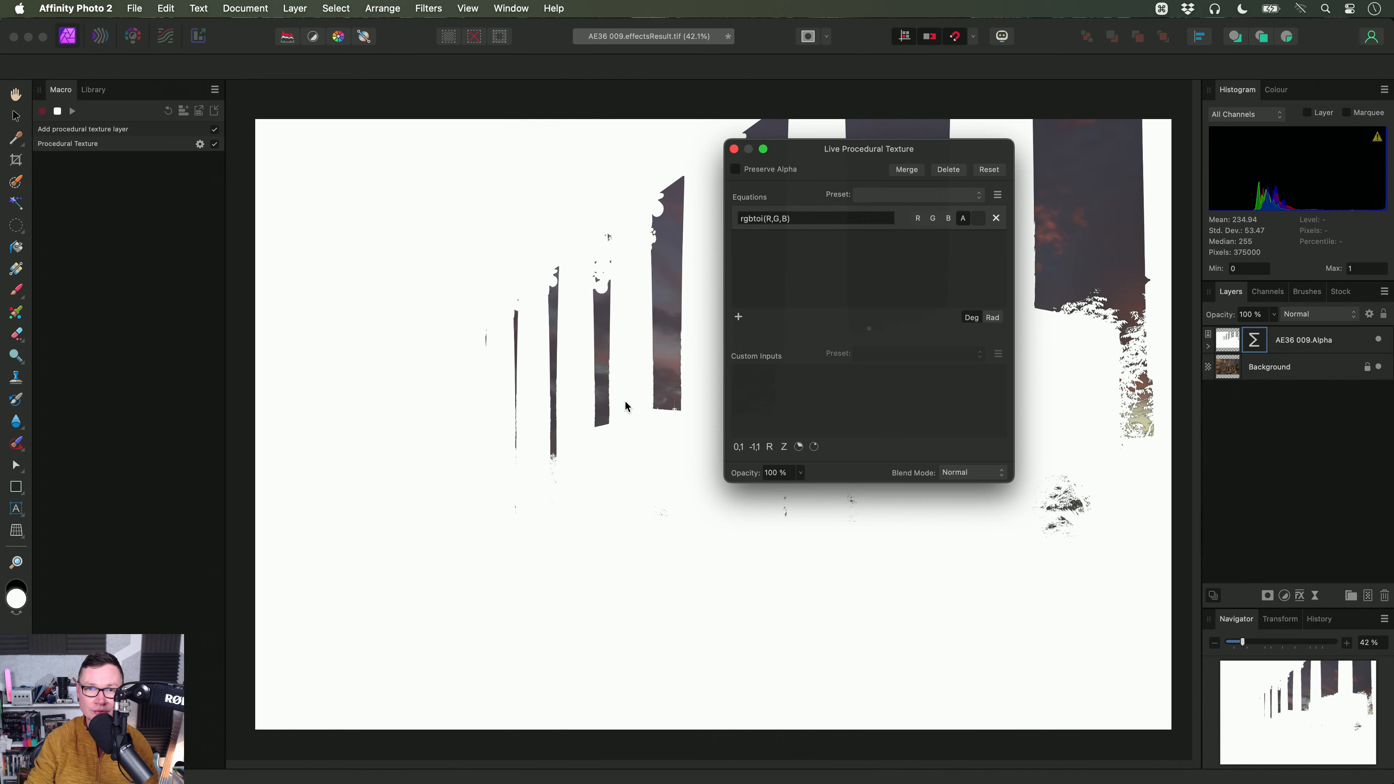
pyautogui.moveTo(799, 219); pyautogui.dragTo(714, 231)
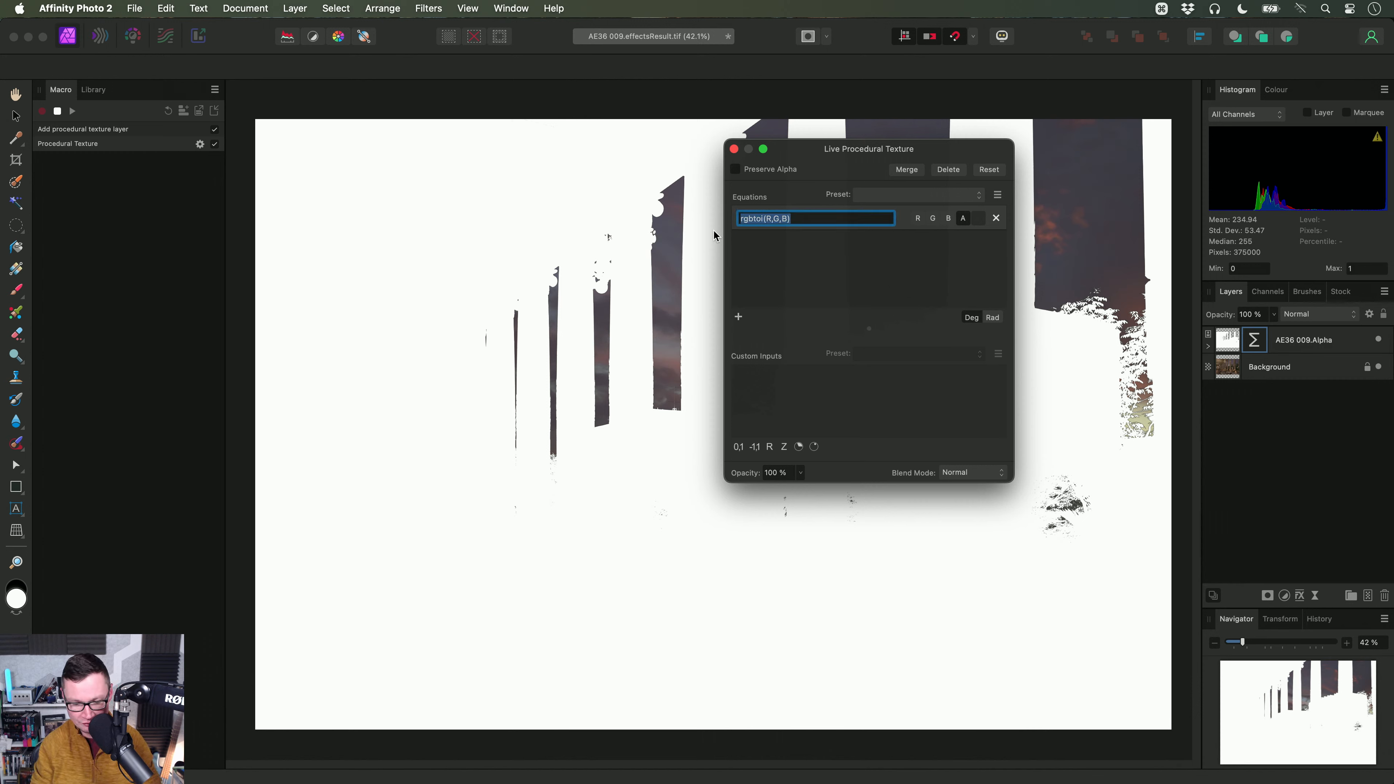
pyautogui.write('R+G+B')
pyautogui.press('Return')
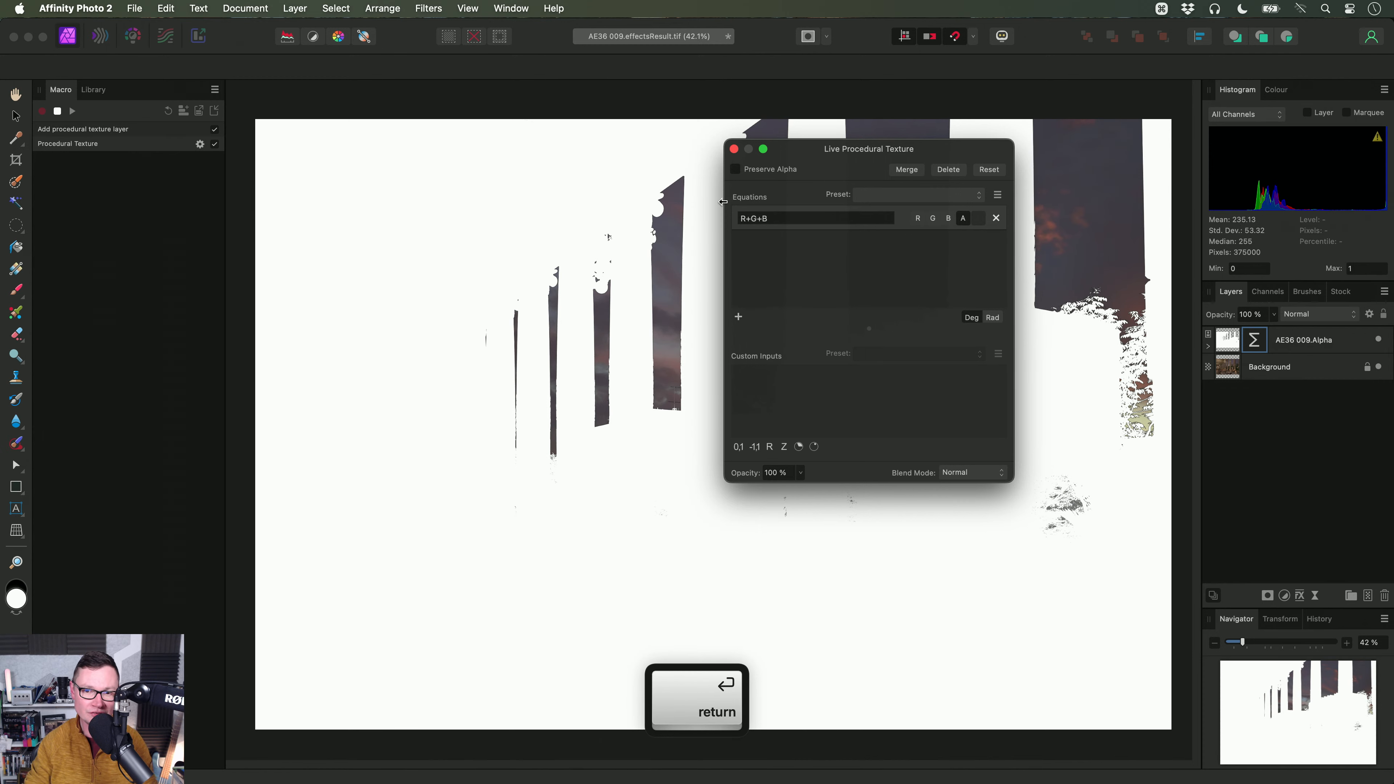
# Step: Close the Live Procedural Texture settings and select the AE36 009.Alpha layer, recording it as a parent layer selection
pyautogui.moveTo(805, 142); pyautogui.dragTo(864, 163)
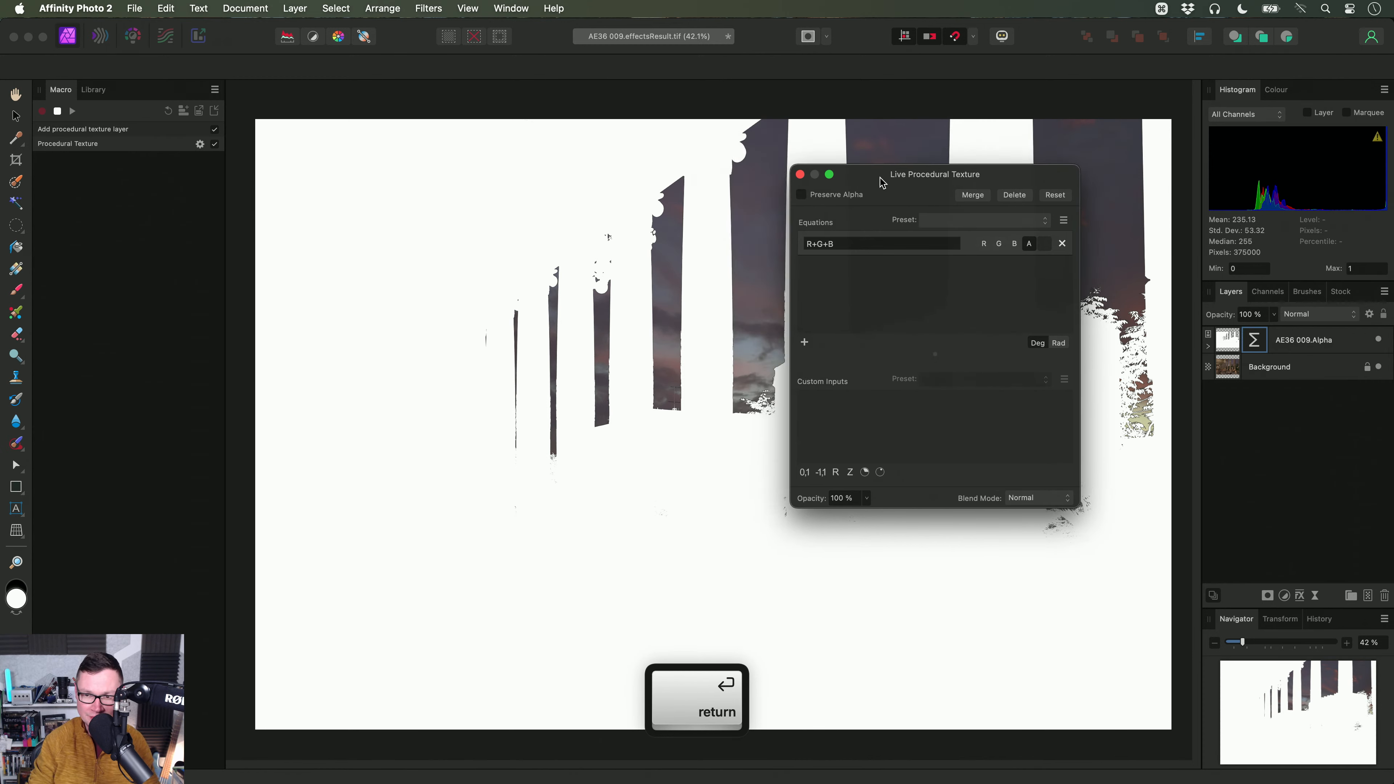
pyautogui.click(793, 171)
pyautogui.click(1208, 346)
pyautogui.click(1311, 343)
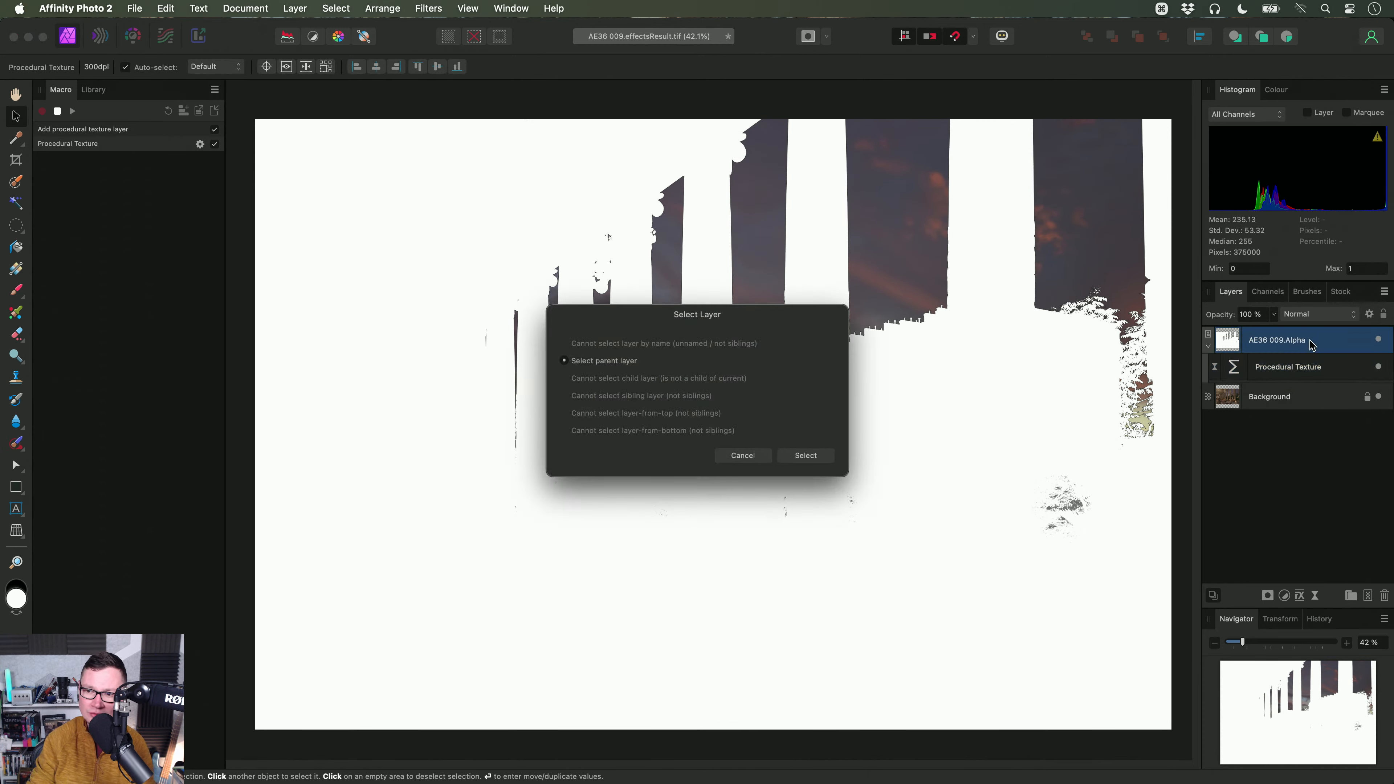
pyautogui.click(820, 457)
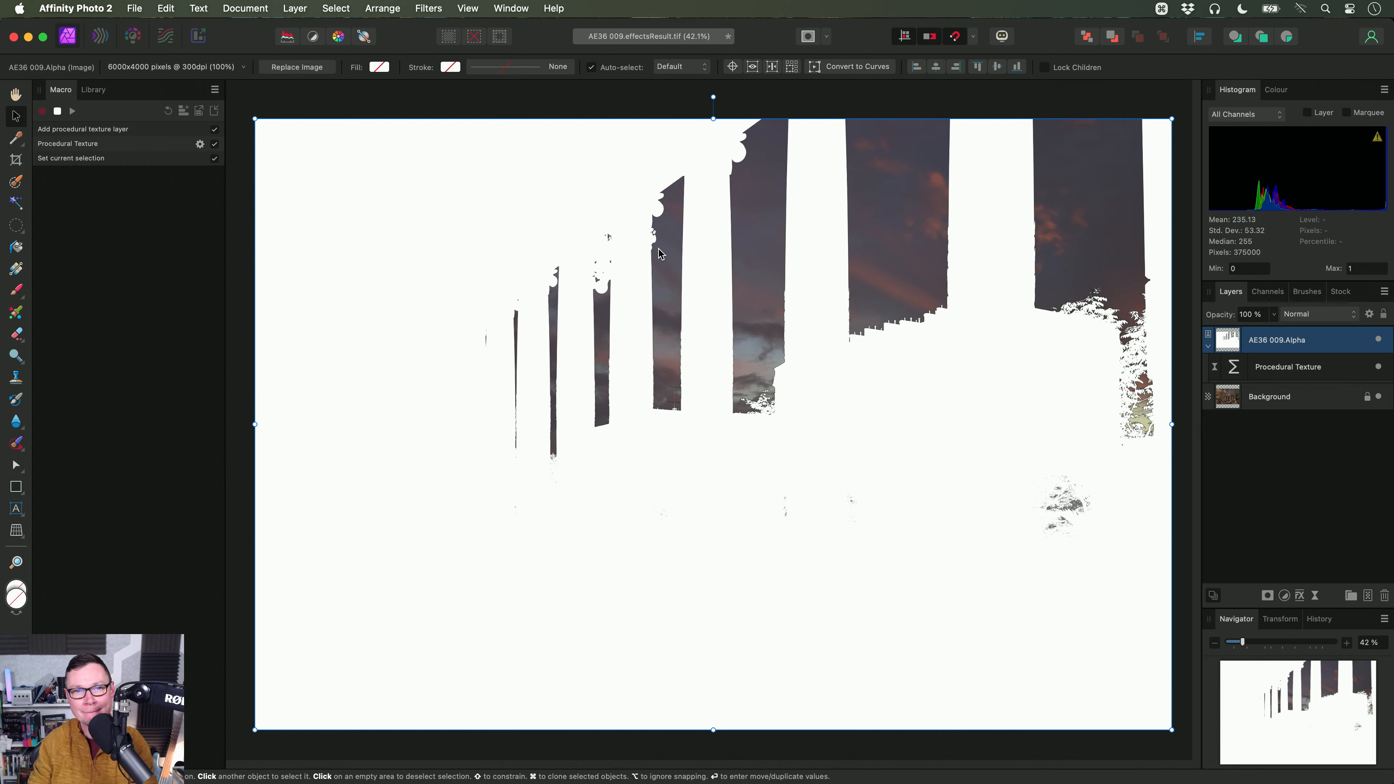
# Step: Move the AE36 009.Alpha layer inside the Background, undo it, and try to place it manually as a mask while recording
pyautogui.click(387, 10)
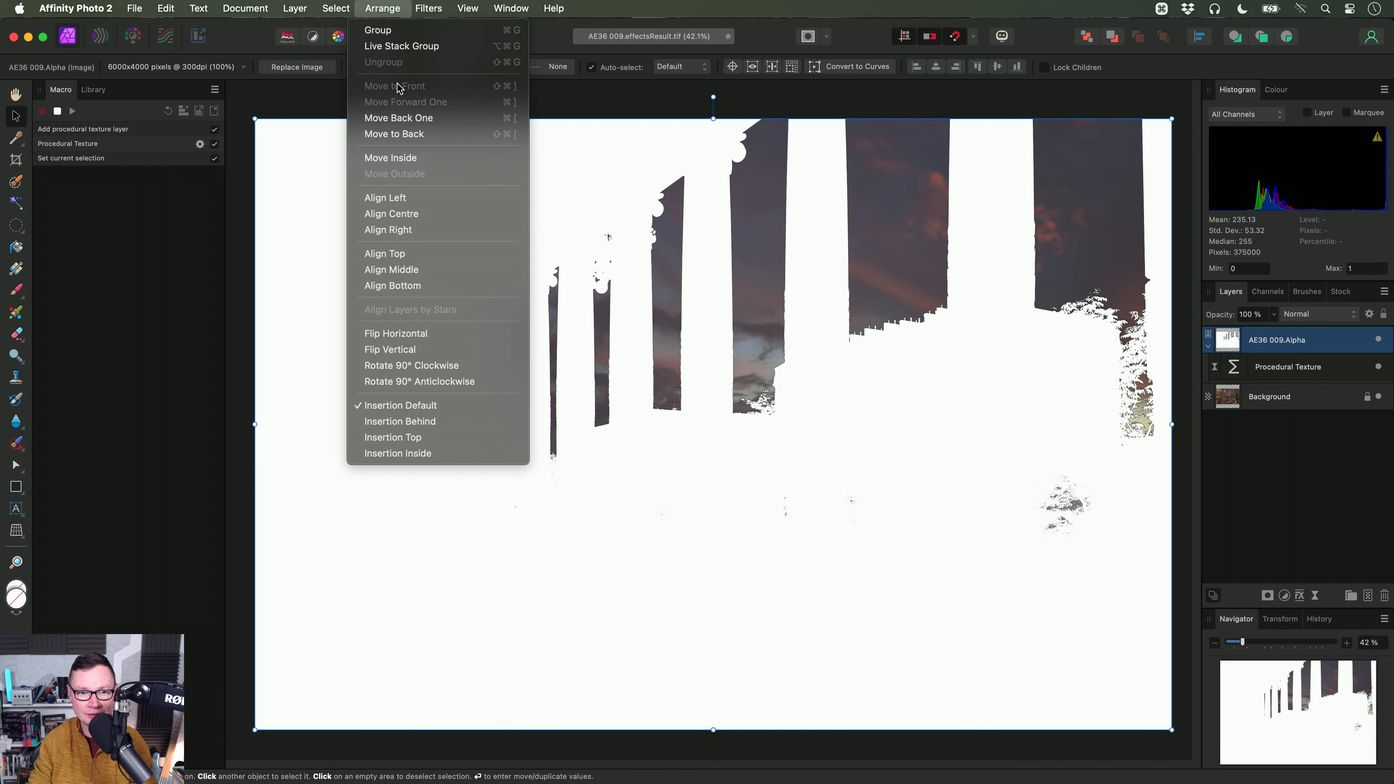
pyautogui.click(432, 159)
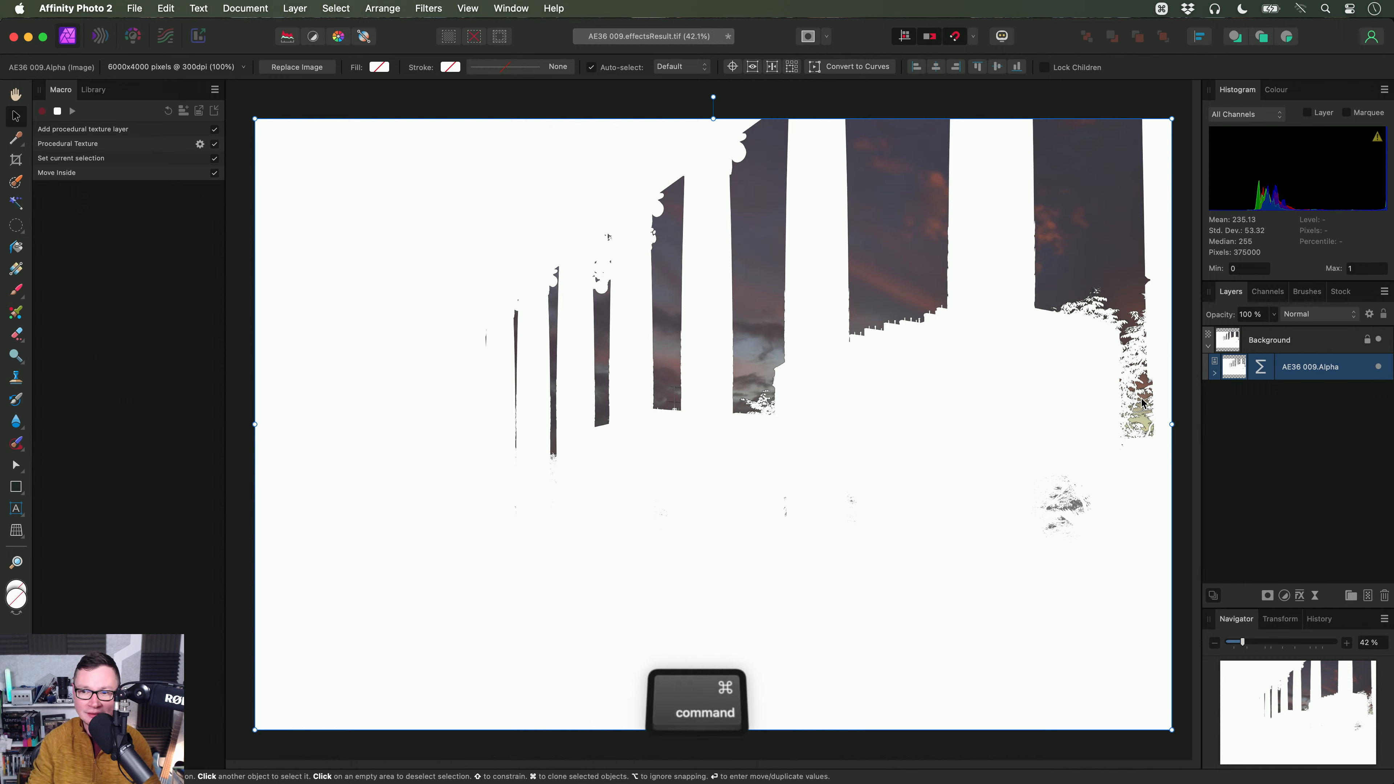
pyautogui.press('super+z')
pyautogui.moveTo(1226, 362); pyautogui.dragTo(1228, 347)
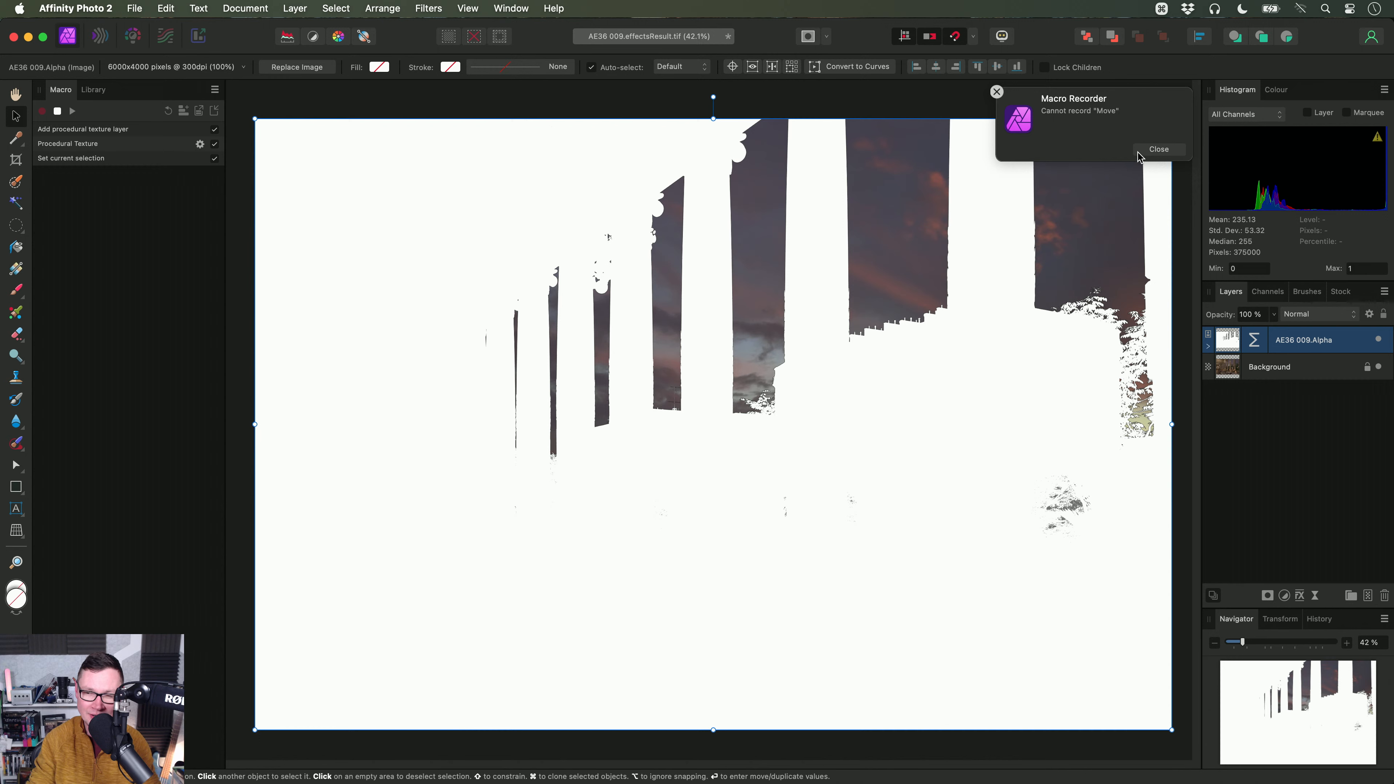
pyautogui.click(1142, 151)
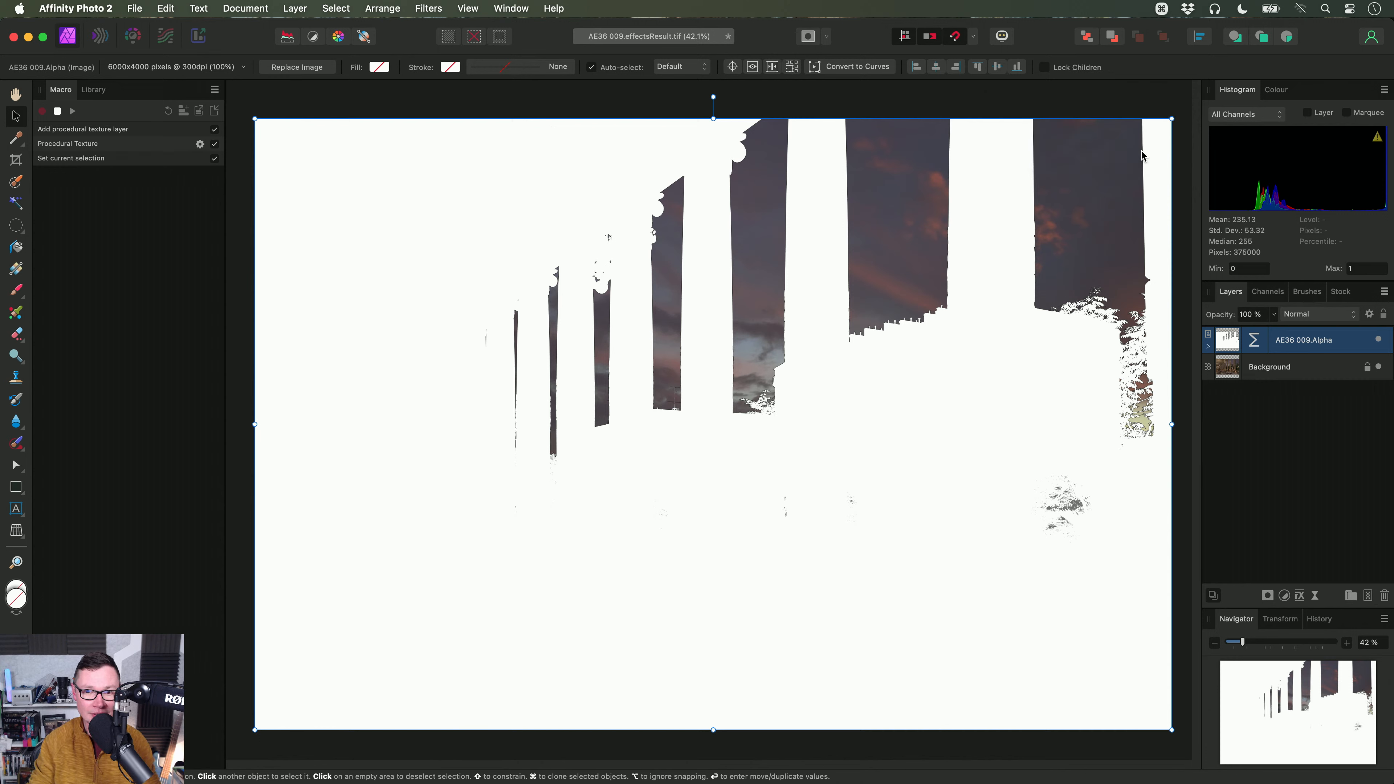
# Step: Check the layer commands for Mask to Below on the AE36 009.Alpha layer, and stop recording the macro
pyautogui.click(335, 8)
pyautogui.moveTo(295, 9)
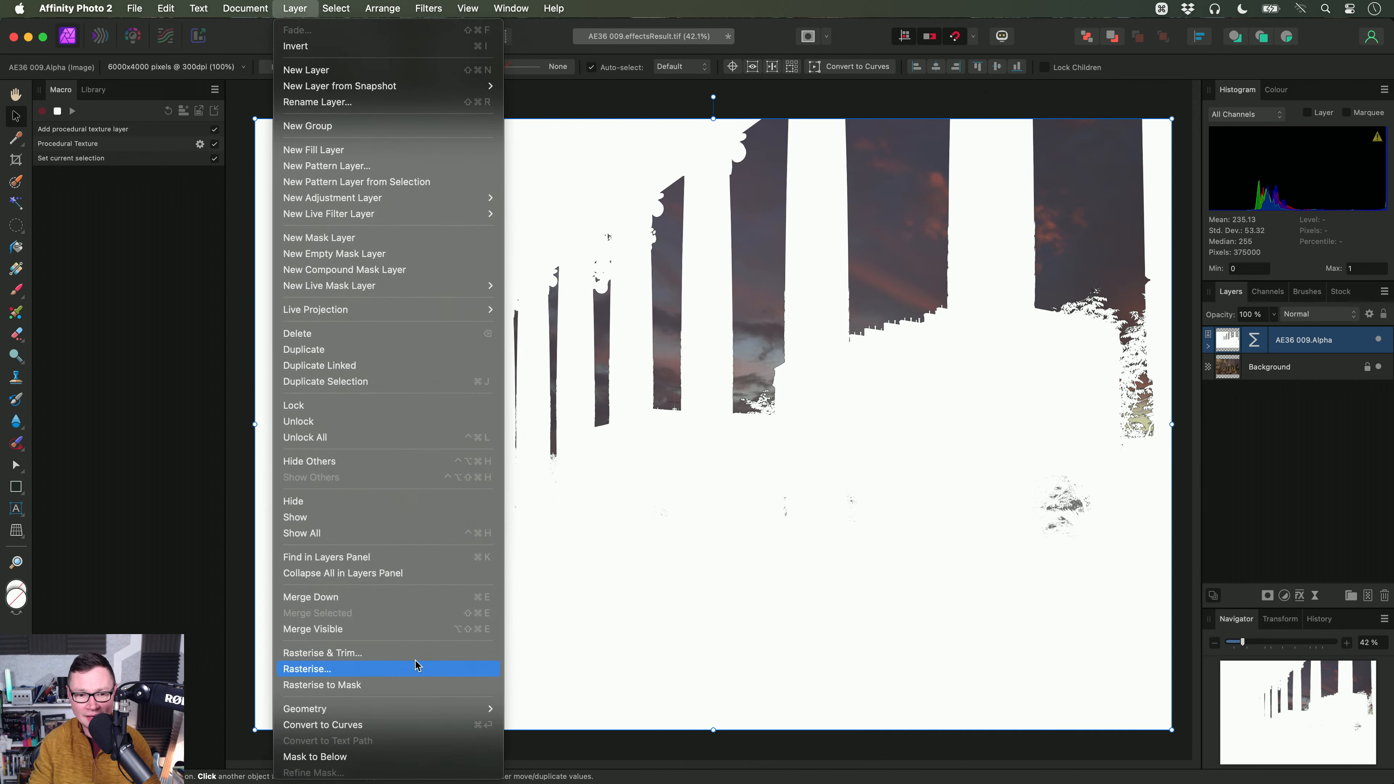
pyautogui.click(394, 753)
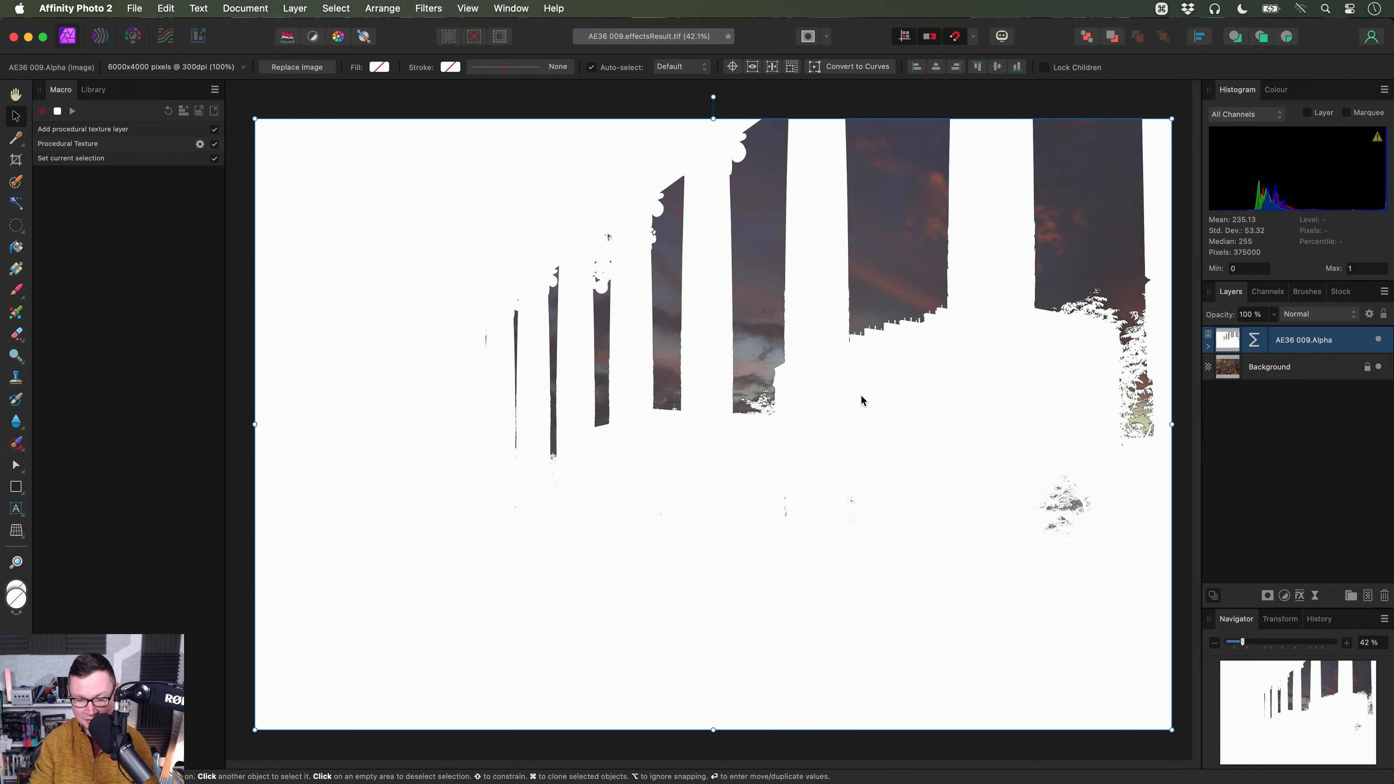
pyautogui.press('h')
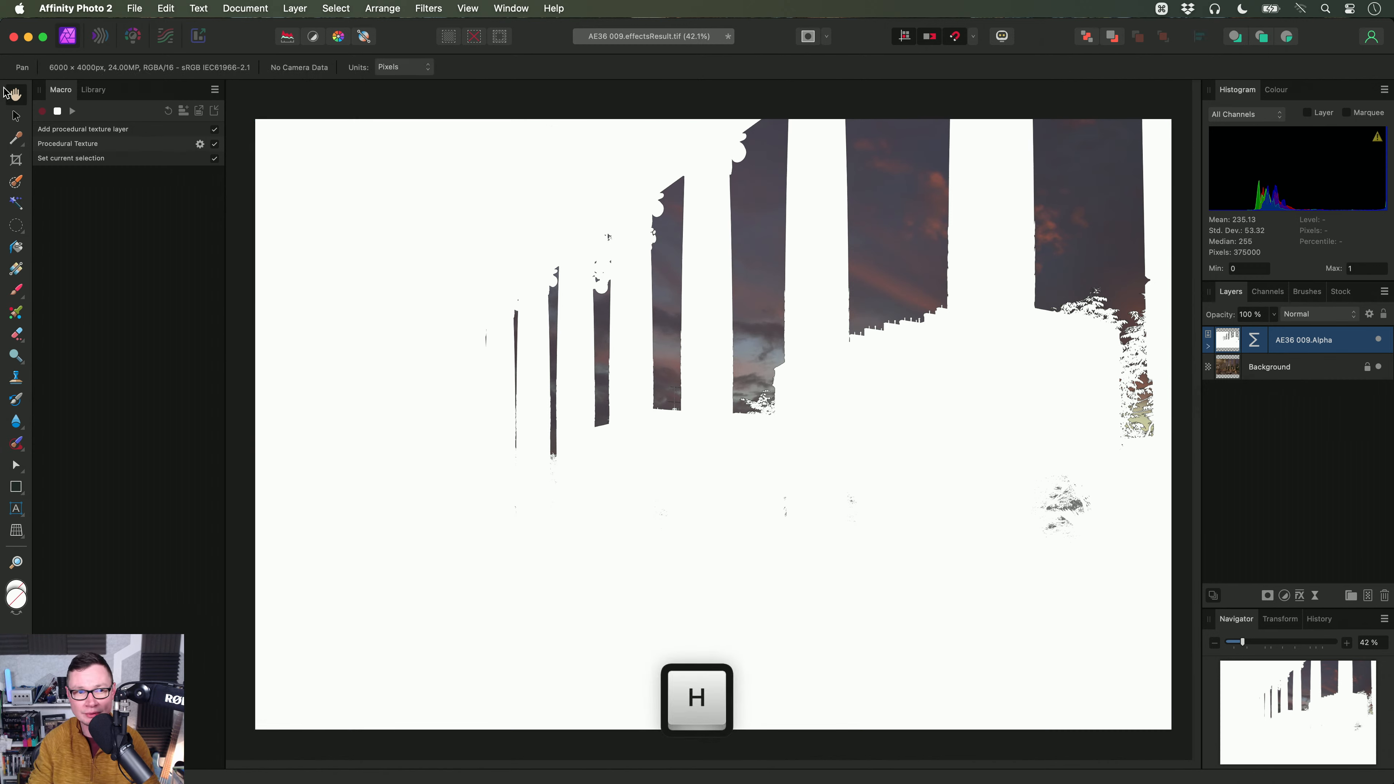
pyautogui.click(57, 111)
# Step: Open AE36 009.effectsResult.tif from the 19. Mask to Below folder in Finder in Affinity Photo 2 Beta
pyautogui.press('super+Tab')
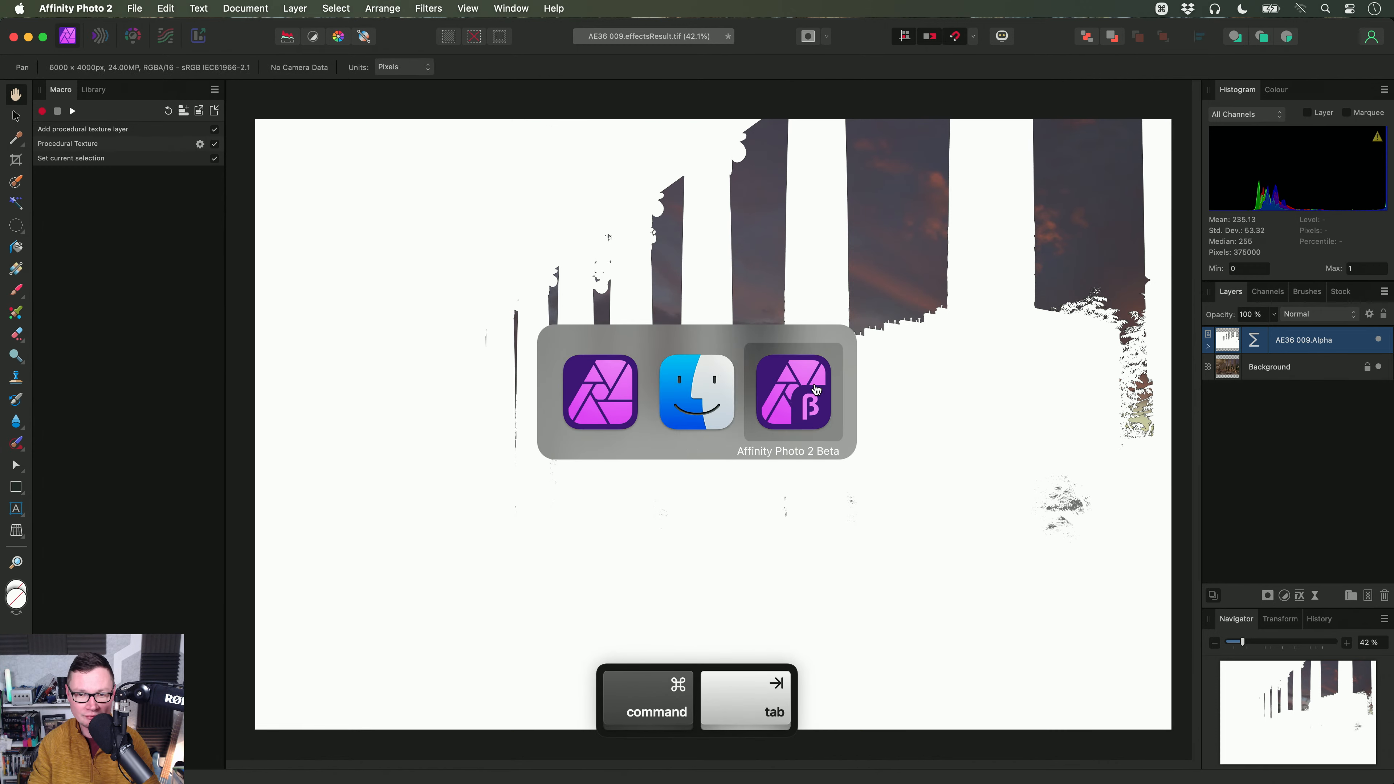
pyautogui.press('super+Tab')
pyautogui.press('super+Tab')
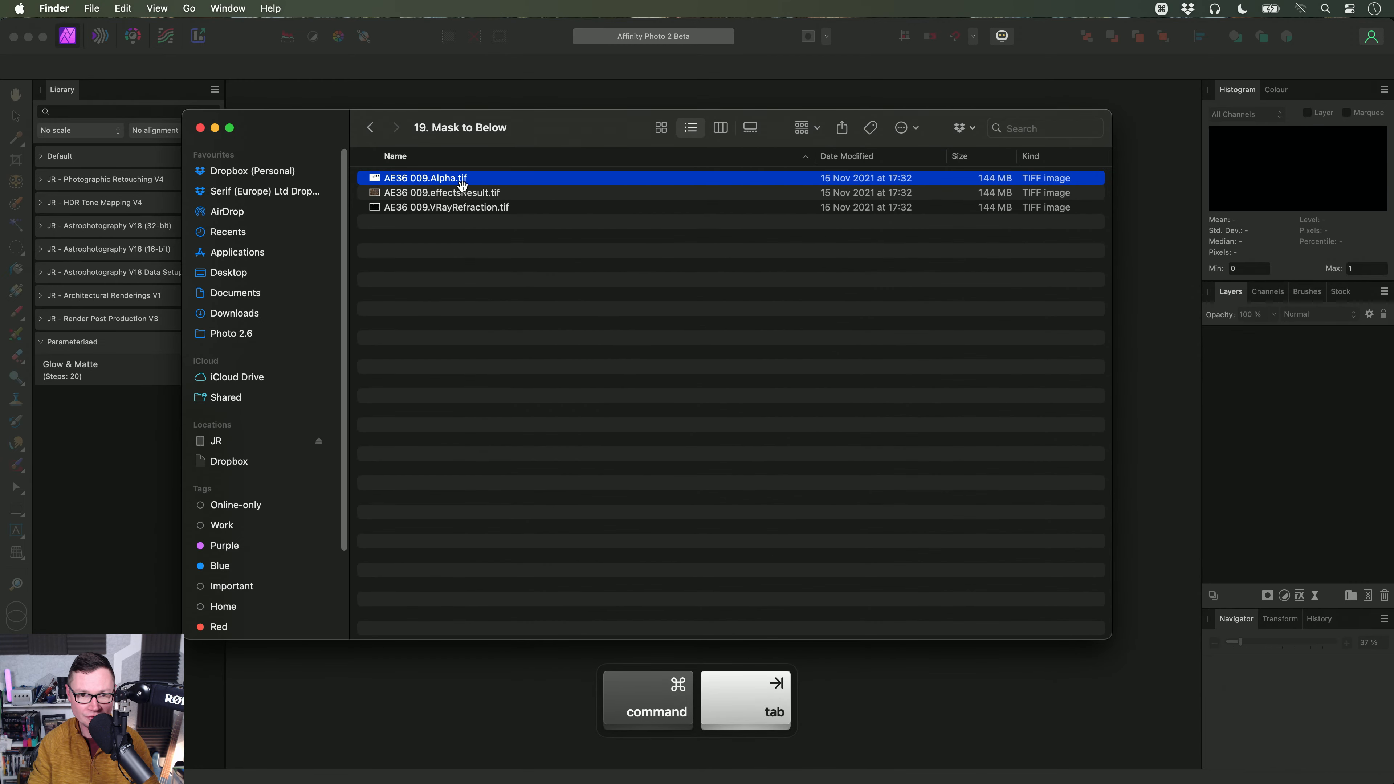
pyautogui.moveTo(458, 192); pyautogui.dragTo(642, 290)
pyautogui.press('super+Tab')
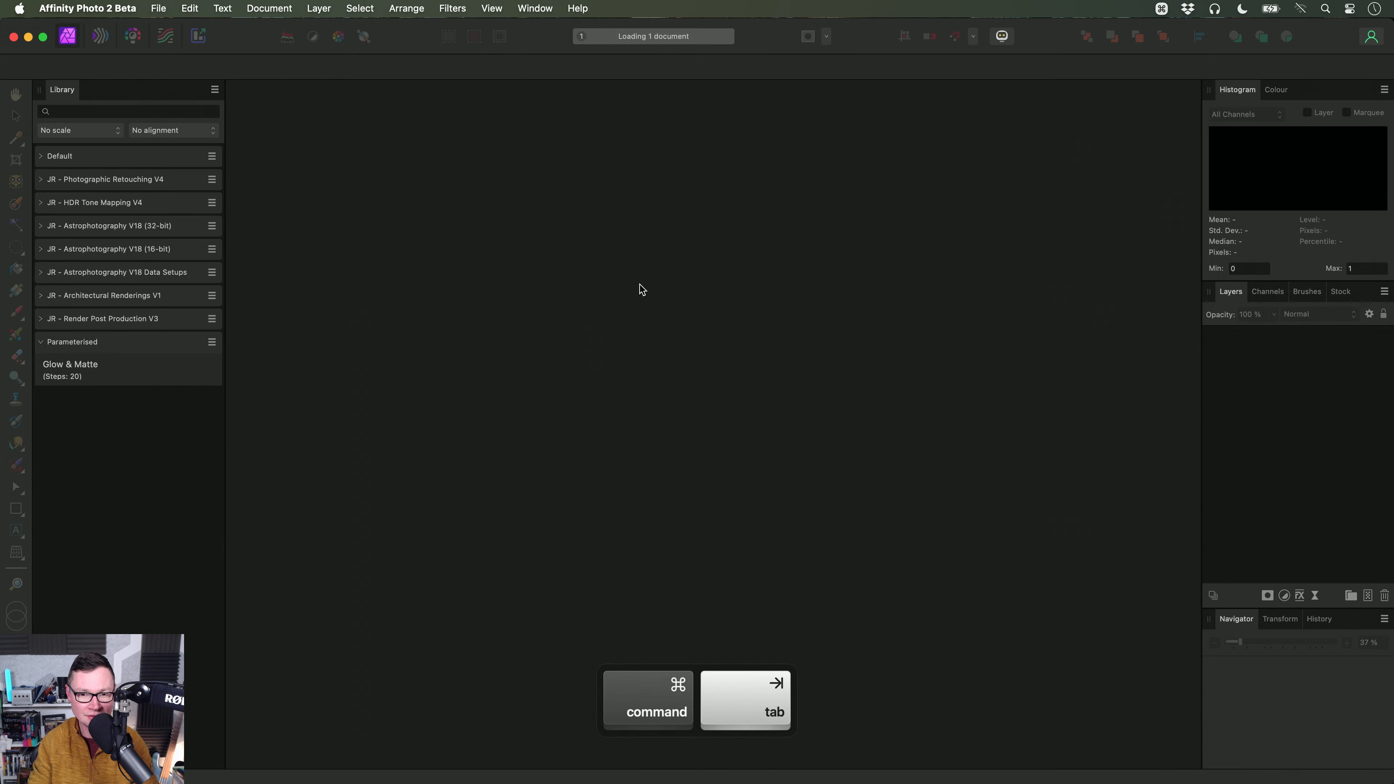
# Step: Place AE36 009.Alpha.tif from Finder as a layer above the Background in the beta document
pyautogui.press('super+Tab')
pyautogui.click(461, 180)
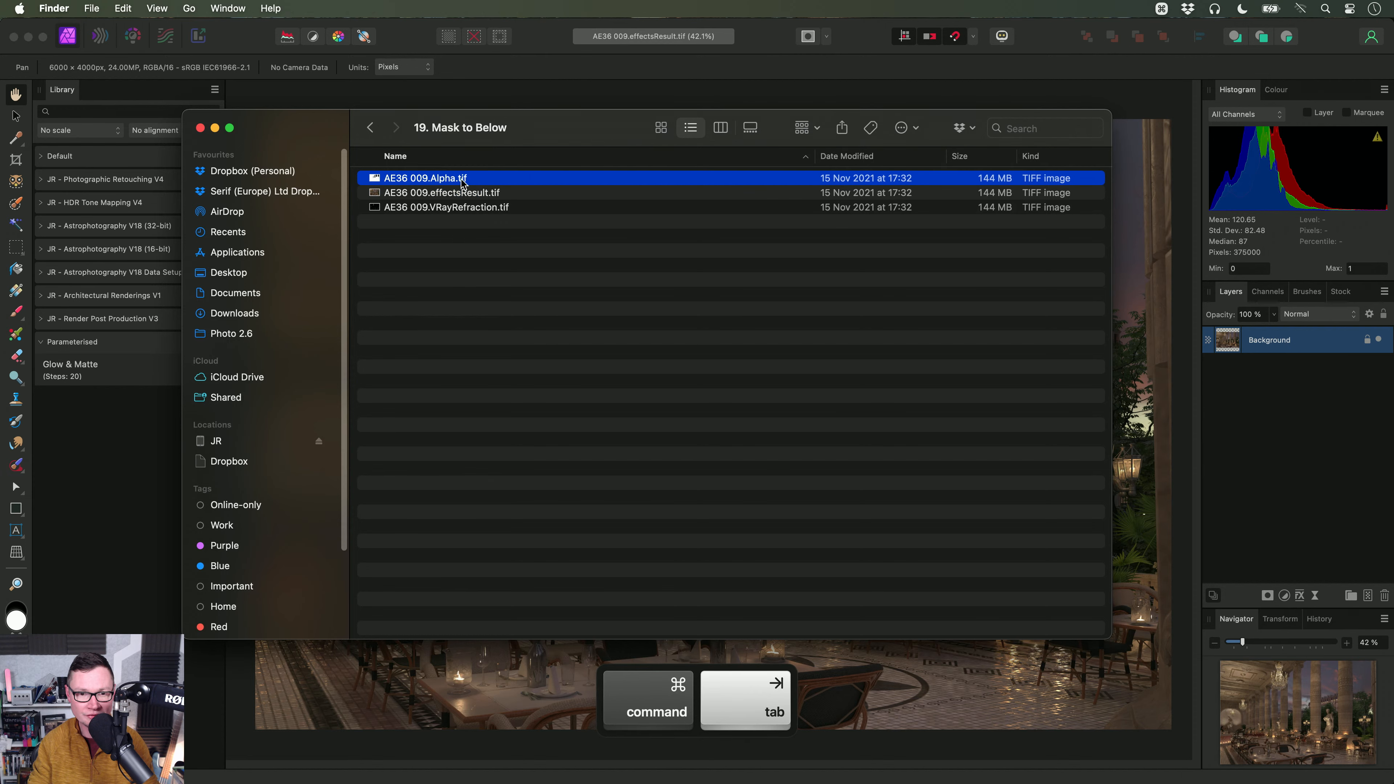
pyautogui.press('super+Tab')
pyautogui.moveTo(461, 181); pyautogui.dragTo(728, 293)
pyautogui.press('v')
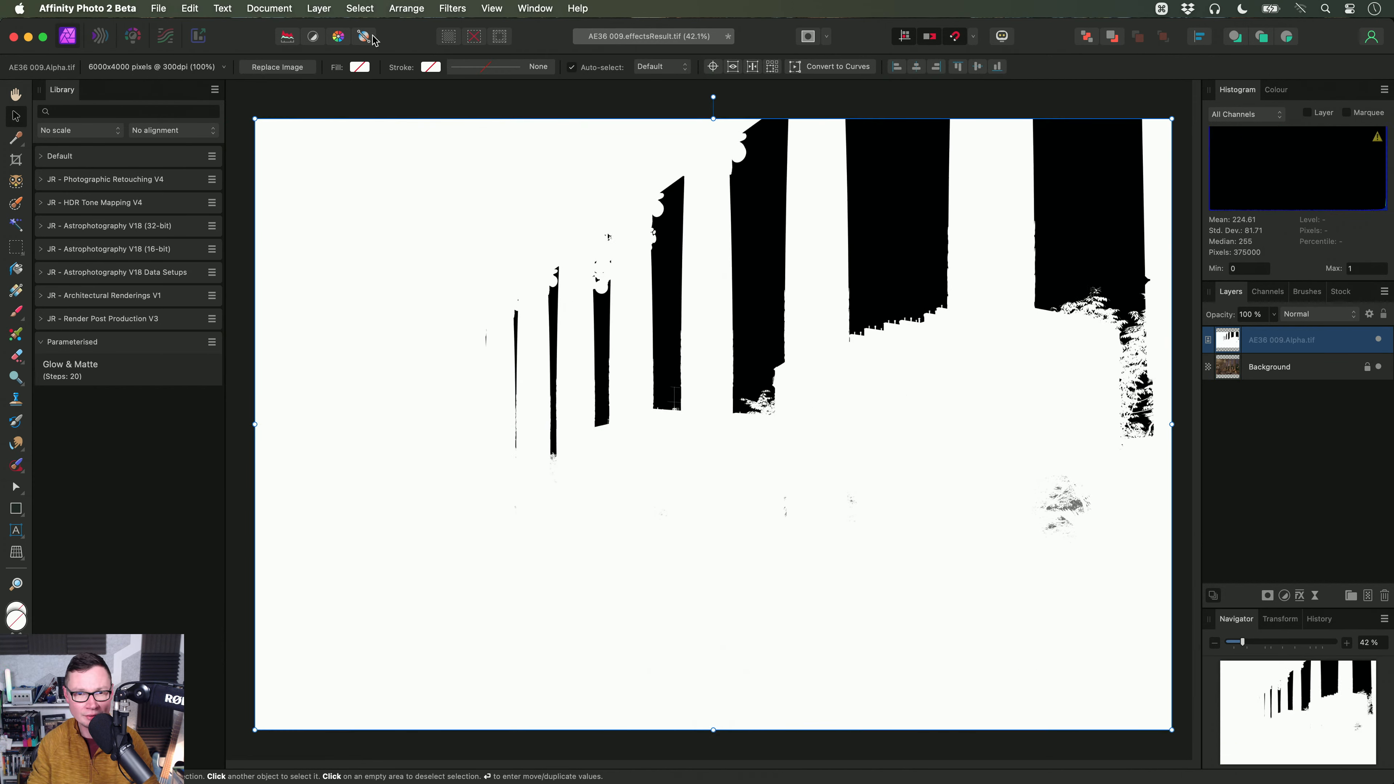
# Step: Bring up the macro recorder in the beta and start recording a macro
pyautogui.click(535, 9)
pyautogui.click(601, 497)
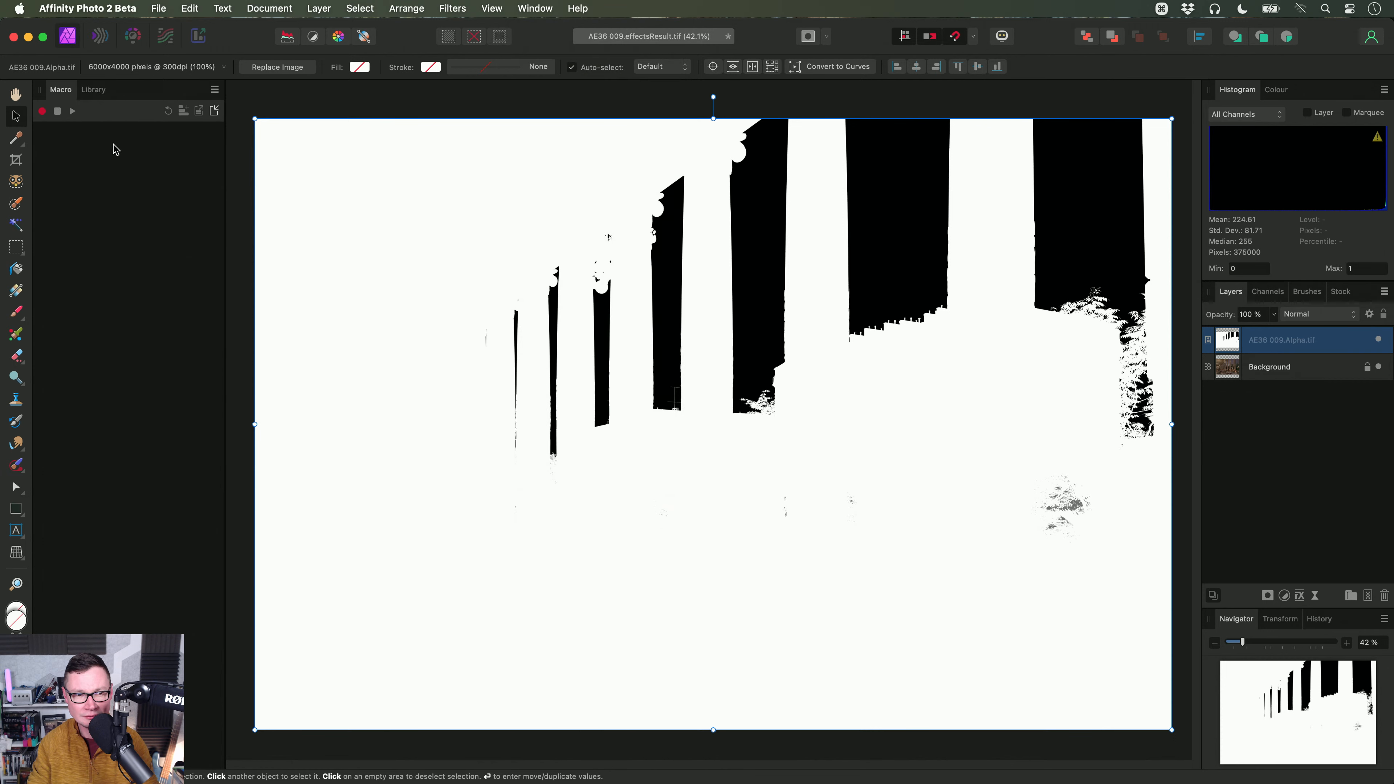
pyautogui.click(43, 111)
# Step: Add a live Procedural Texture filter to the AE36 009.Alpha.tif layer and move its settings clear of the layer stack
pyautogui.click(318, 9)
pyautogui.moveTo(529, 209)
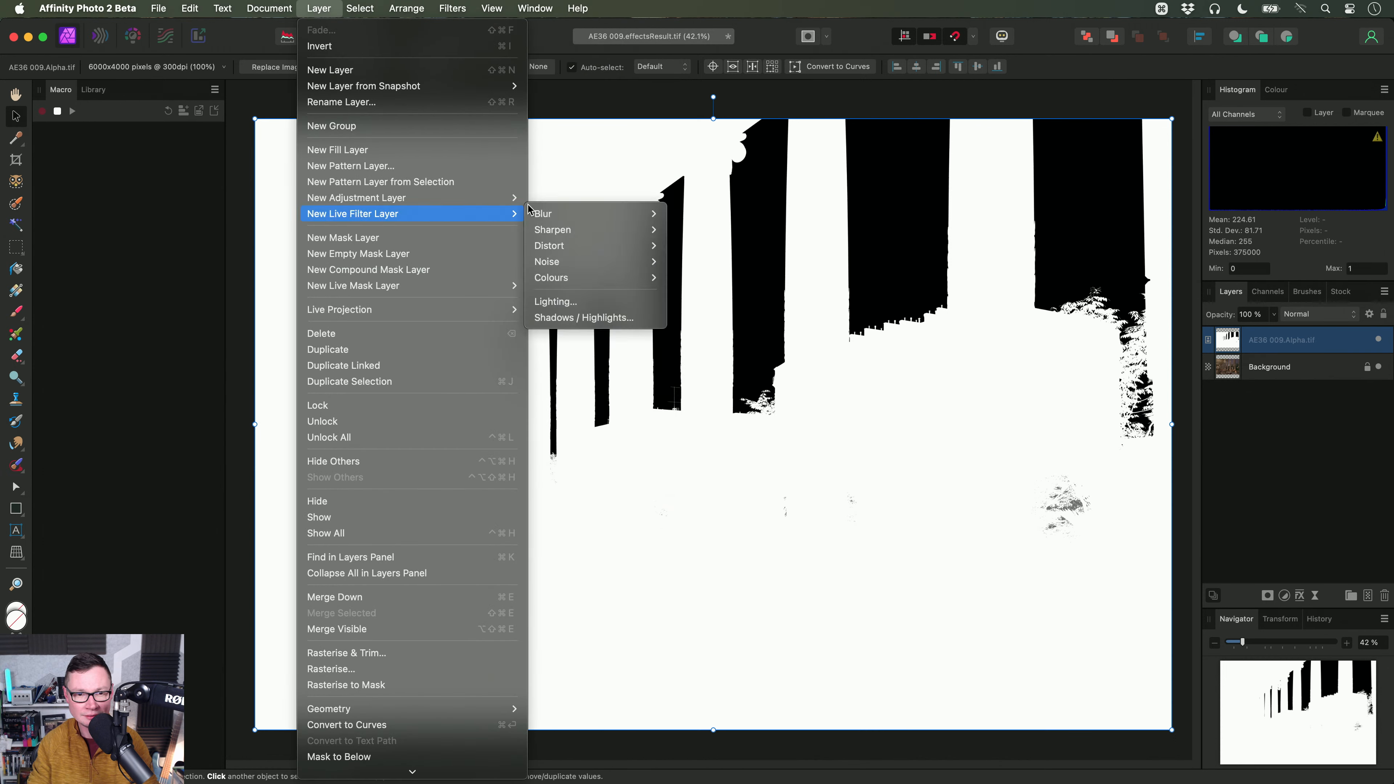
pyautogui.moveTo(599, 278)
pyautogui.click(700, 342)
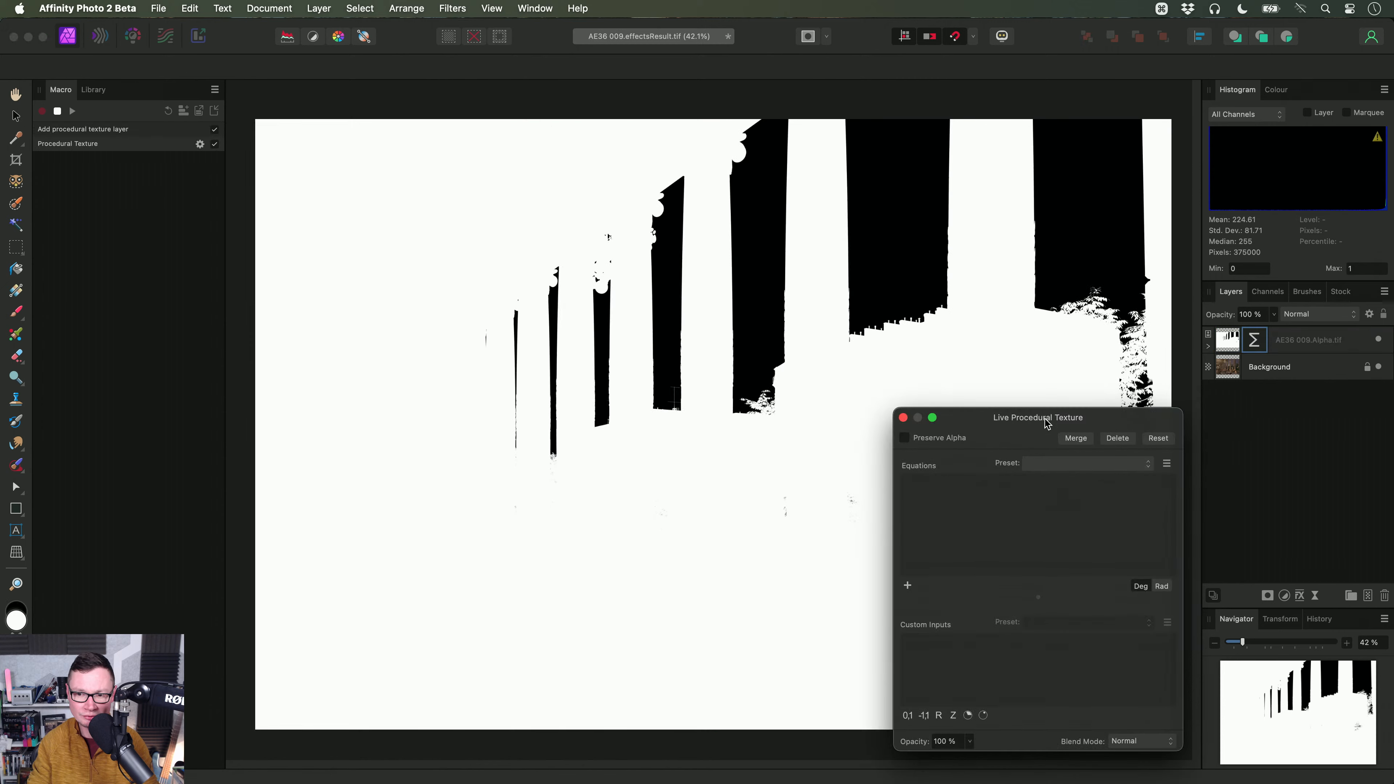
pyautogui.moveTo(1047, 423); pyautogui.dragTo(1030, 221)
# Step: Add an equation applying R+G+B to the alpha channel only, and close the Procedural Texture settings
pyautogui.click(890, 382)
pyautogui.click(1070, 285)
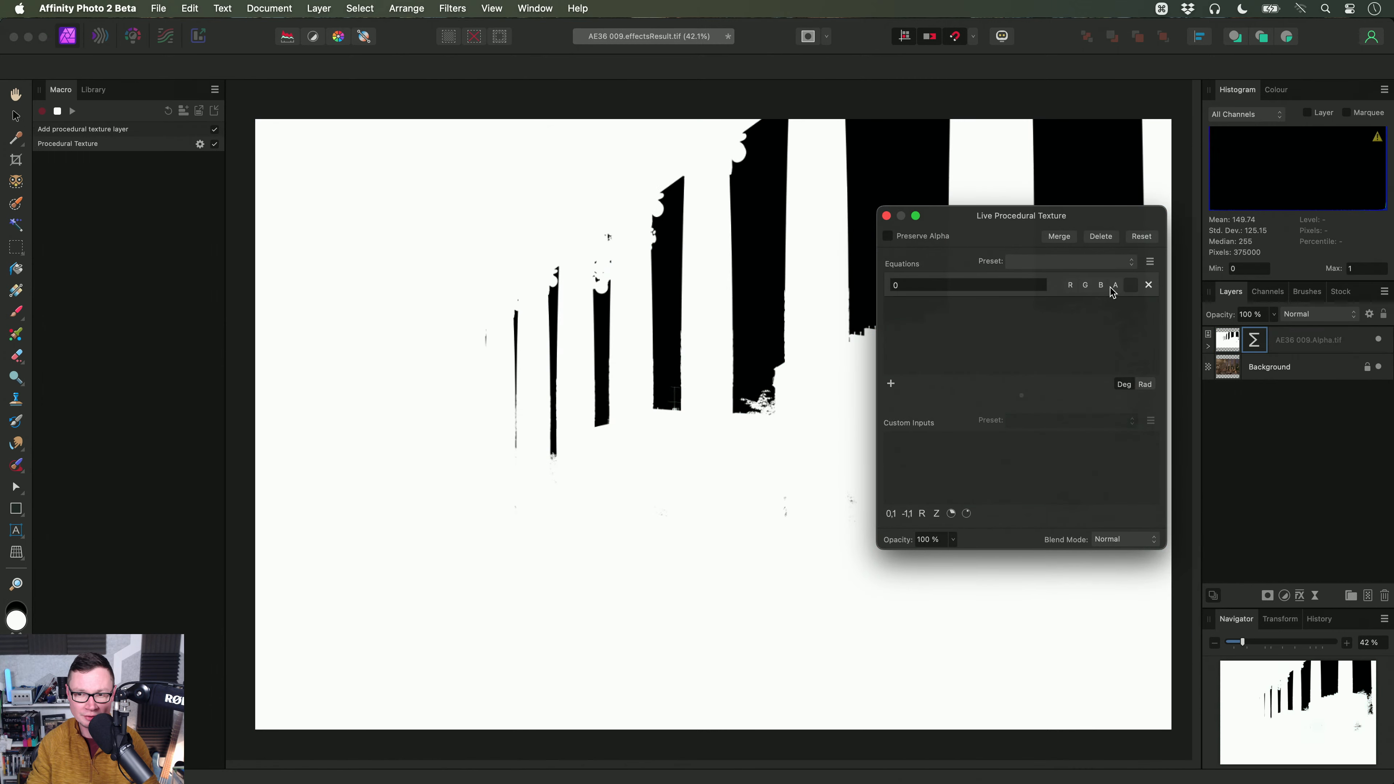
pyautogui.click(1115, 286)
pyautogui.moveTo(938, 285); pyautogui.dragTo(886, 279)
pyautogui.write('R+G')
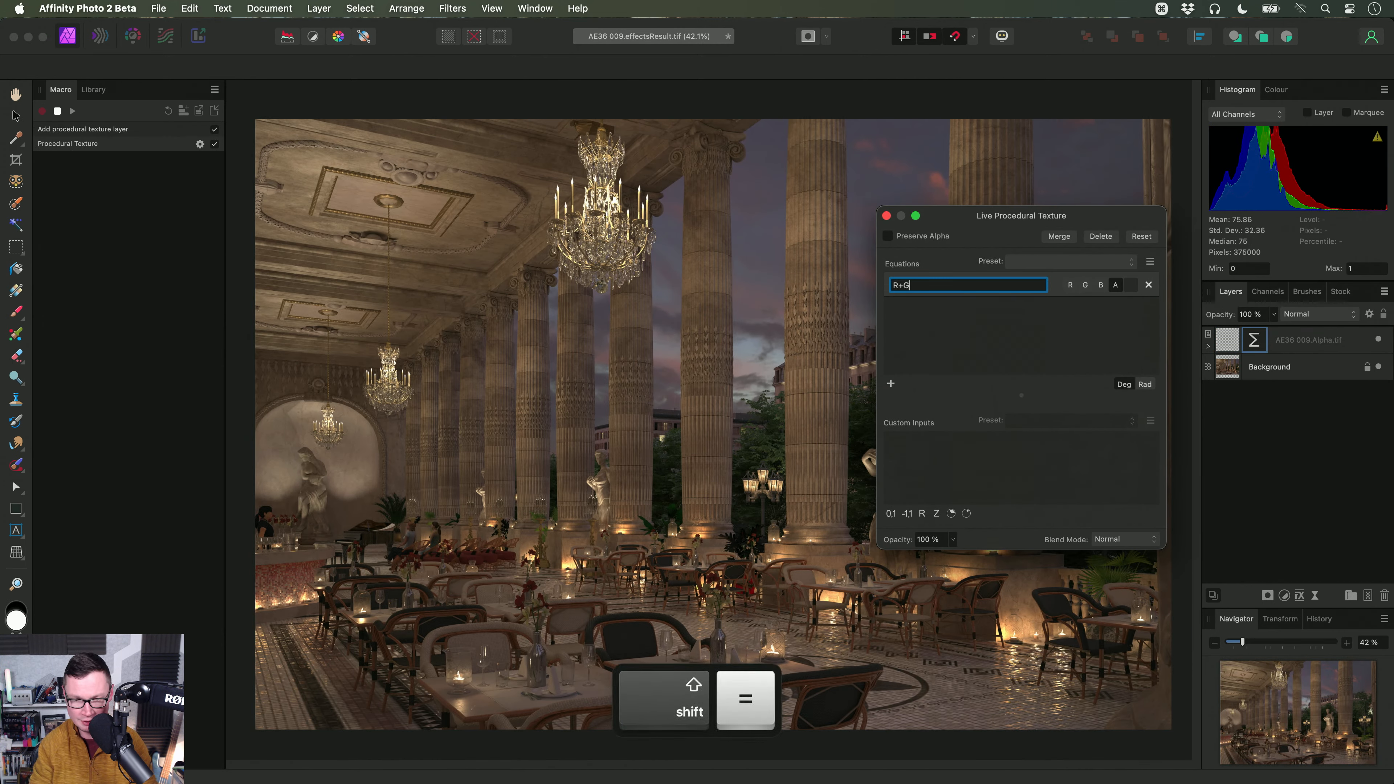
pyautogui.write('+B')
pyautogui.press('Return')
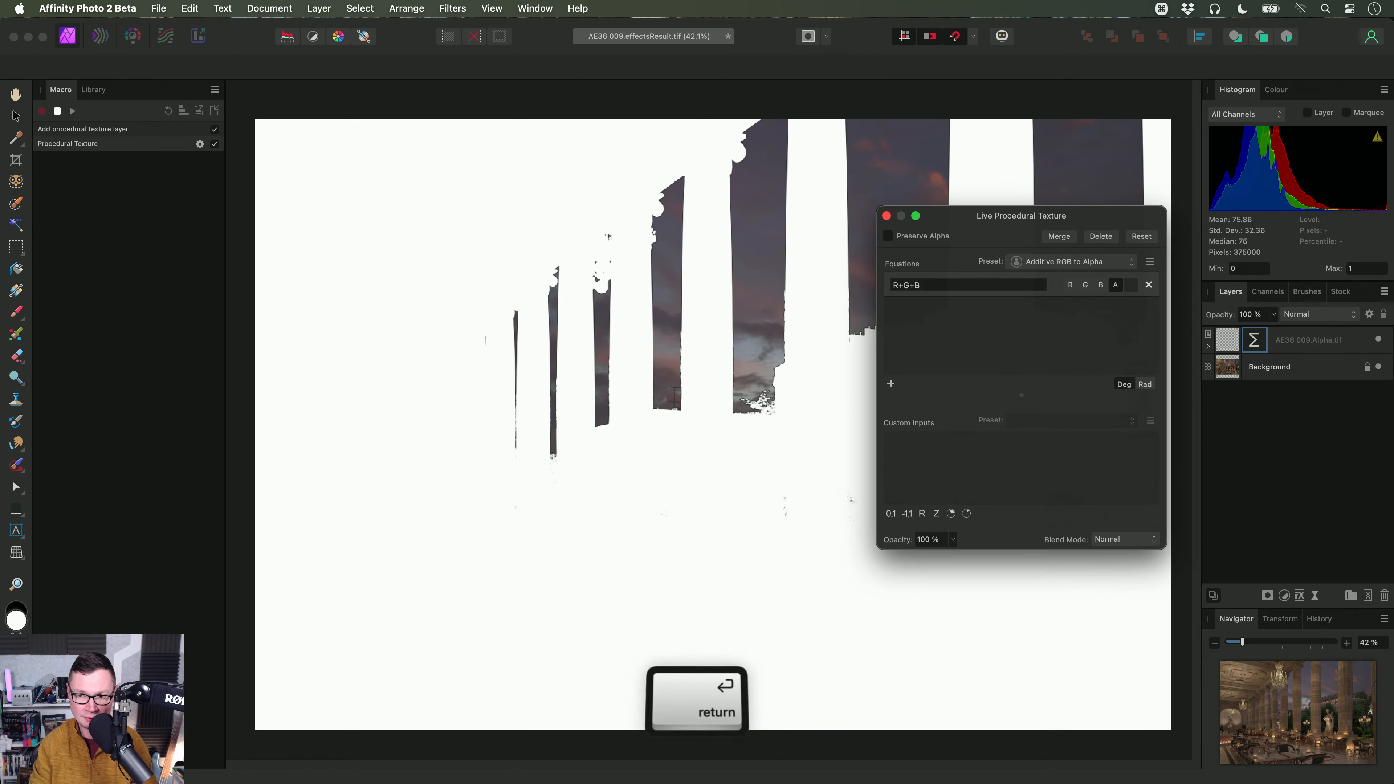
pyautogui.press('Escape')
# Step: Select the AE36 009.Alpha.tif layer as the parent layer and apply Mask to Below to the Background
pyautogui.click(1208, 347)
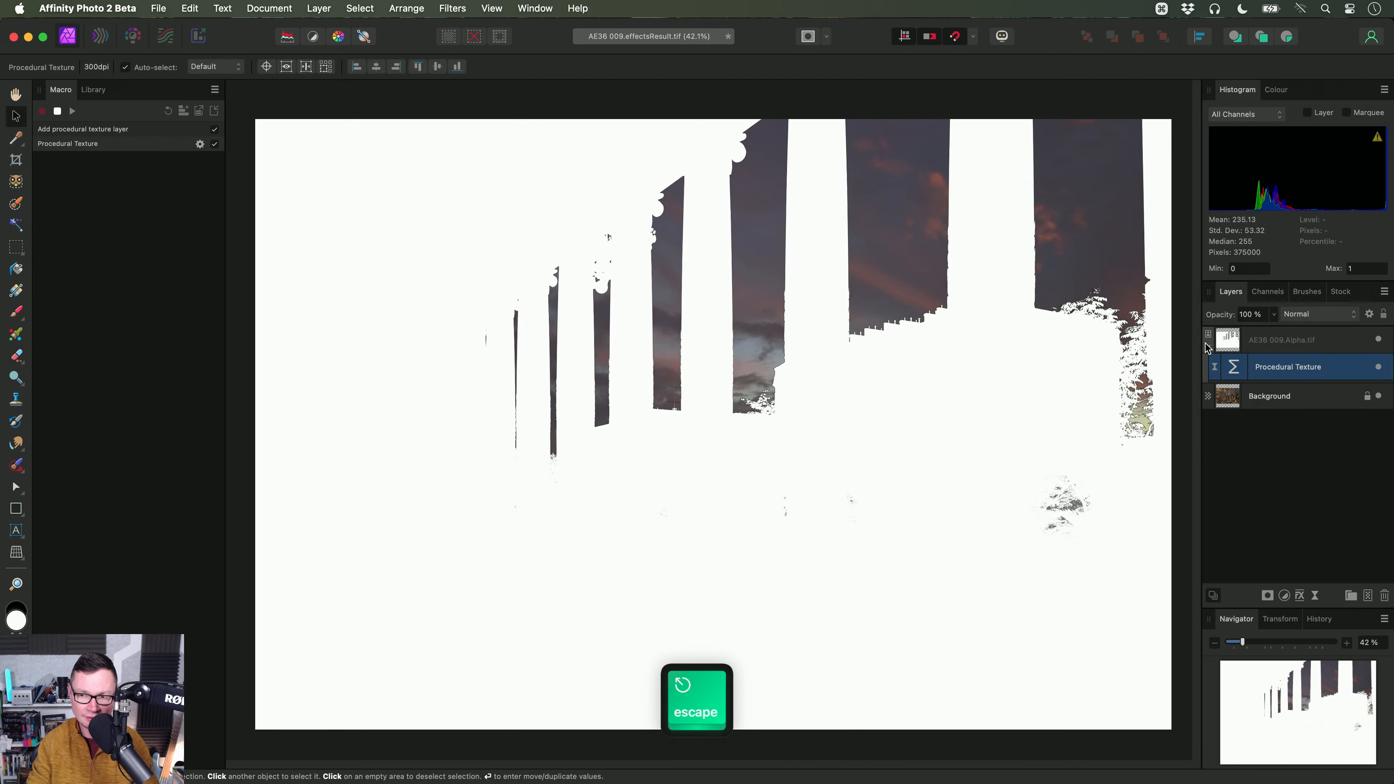
pyautogui.click(1276, 341)
pyautogui.click(806, 456)
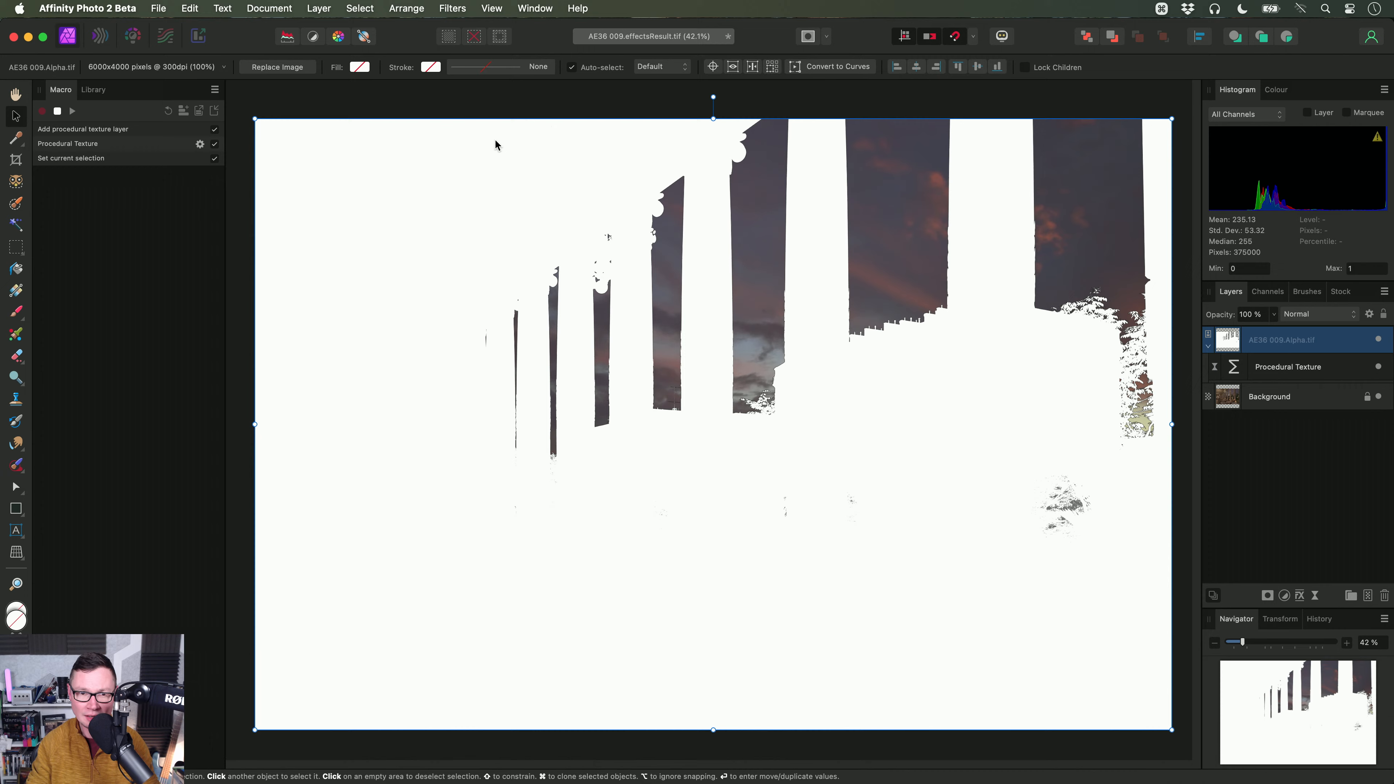
pyautogui.click(319, 8)
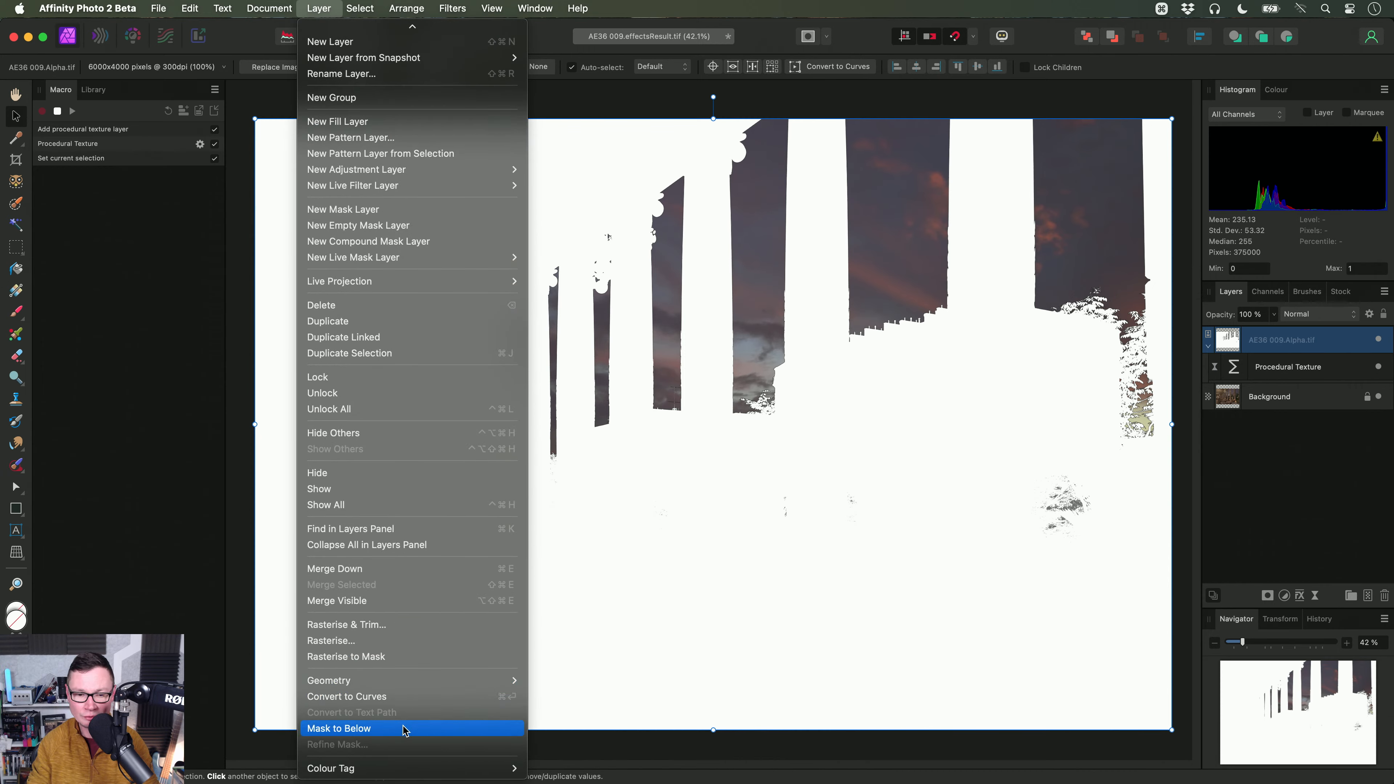
pyautogui.click(406, 728)
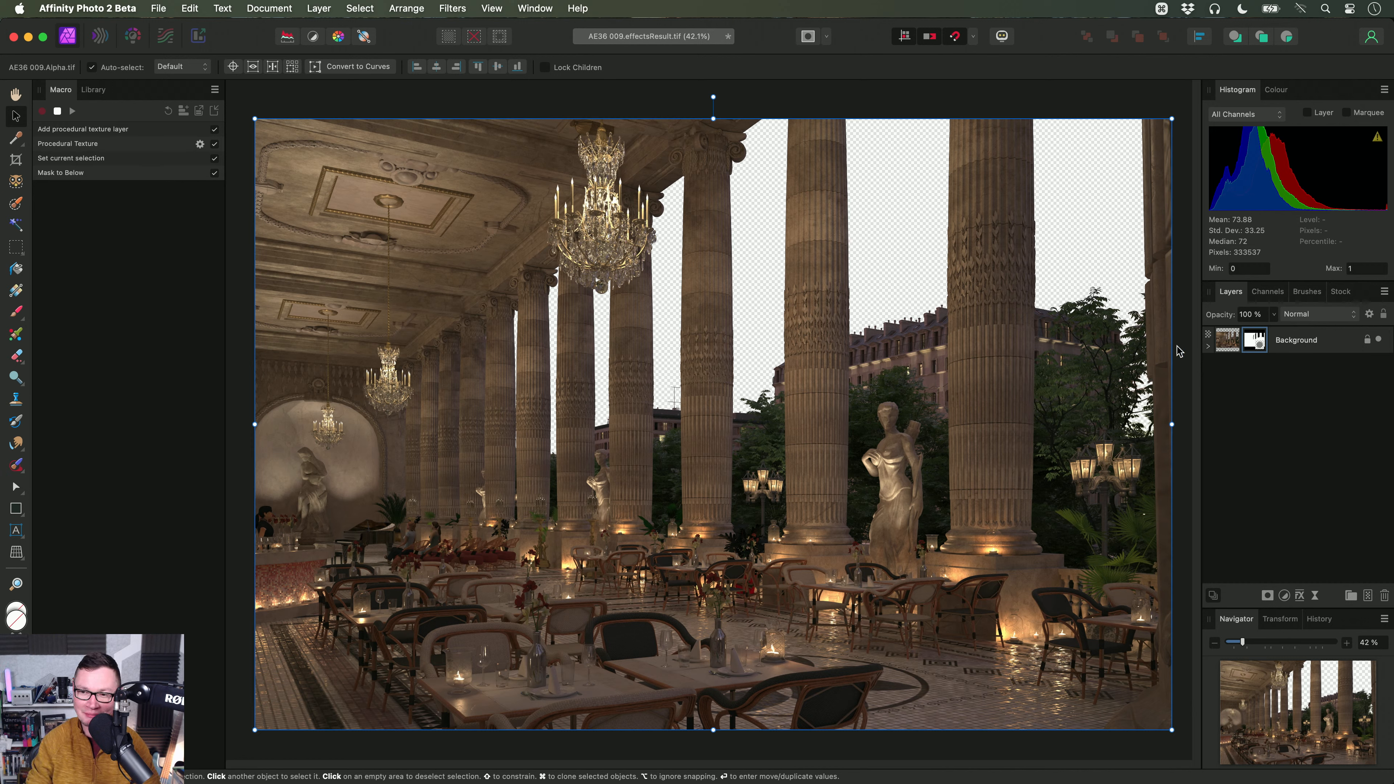
# Step: Select the Background as the parent layer of the mask, and stop recording the macro
pyautogui.click(1208, 346)
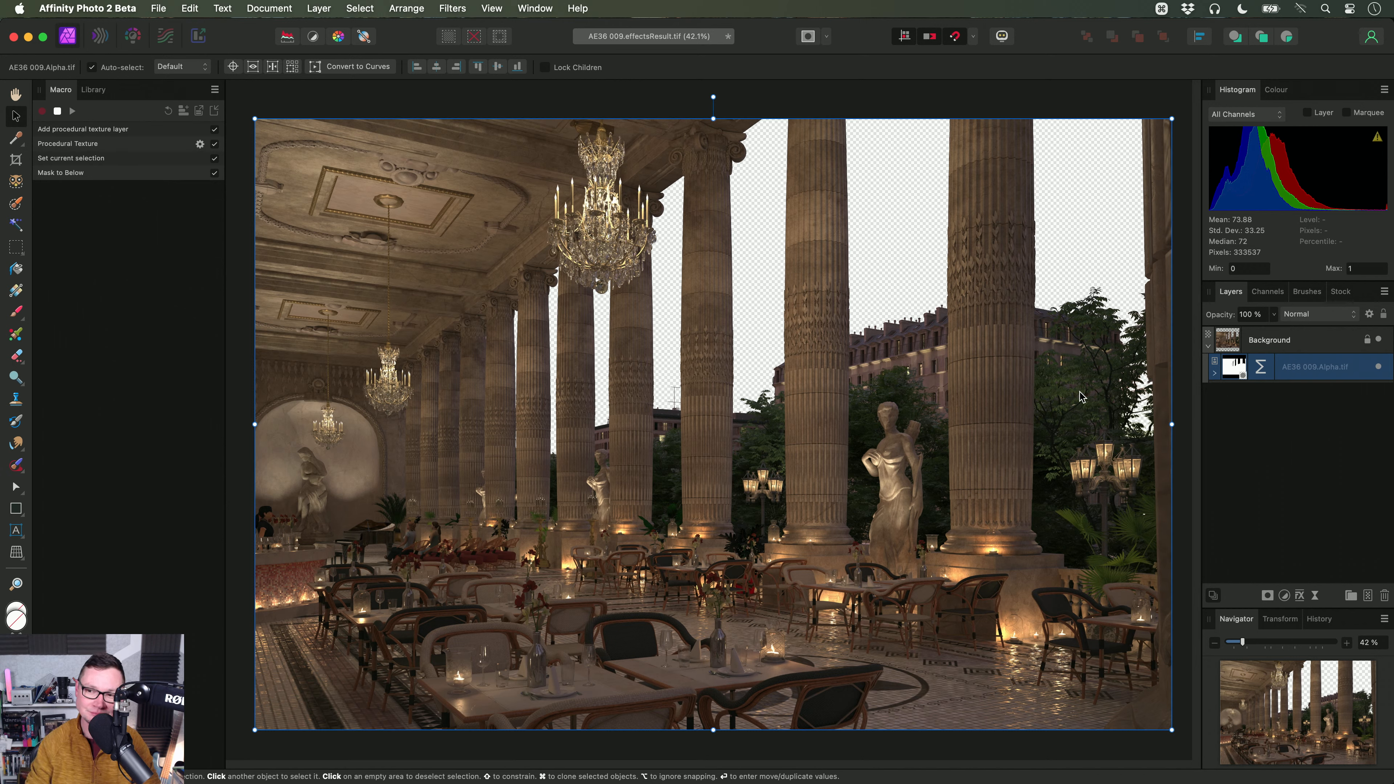
pyautogui.click(1287, 340)
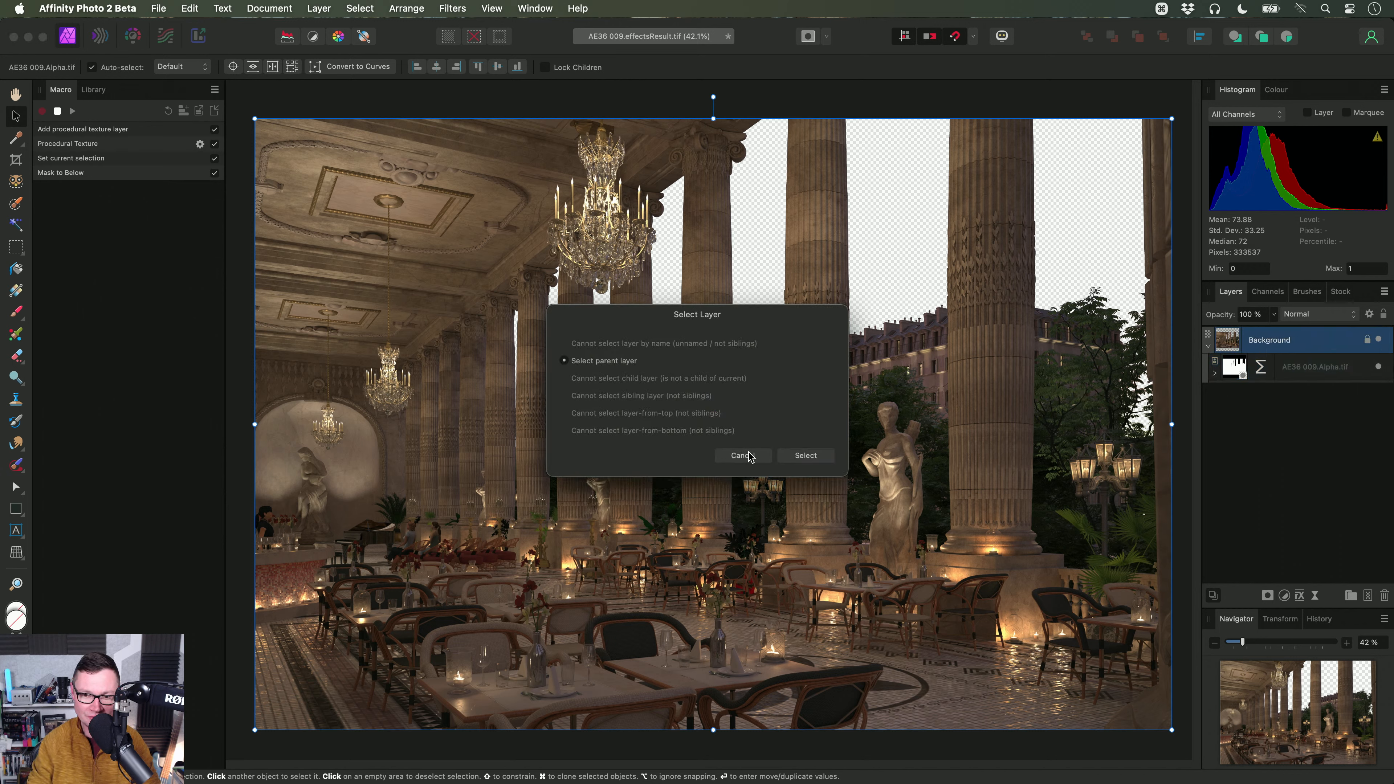
pyautogui.click(818, 453)
pyautogui.click(57, 112)
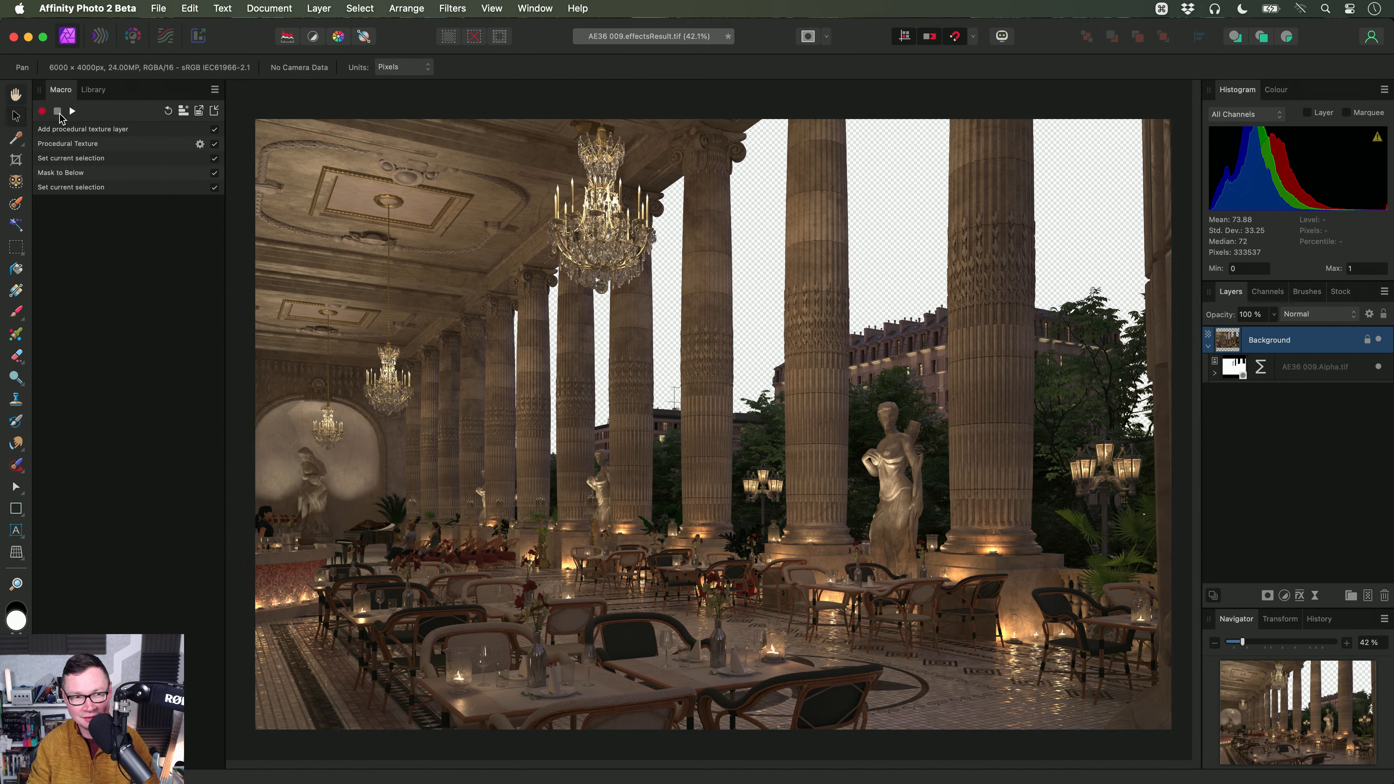
# Step: Delete the AE36 009.Alpha.tif mask from the Background and place the AE36 009.Alpha.tif file again as a layer above it
pyautogui.click(1233, 365)
pyautogui.press('Delete')
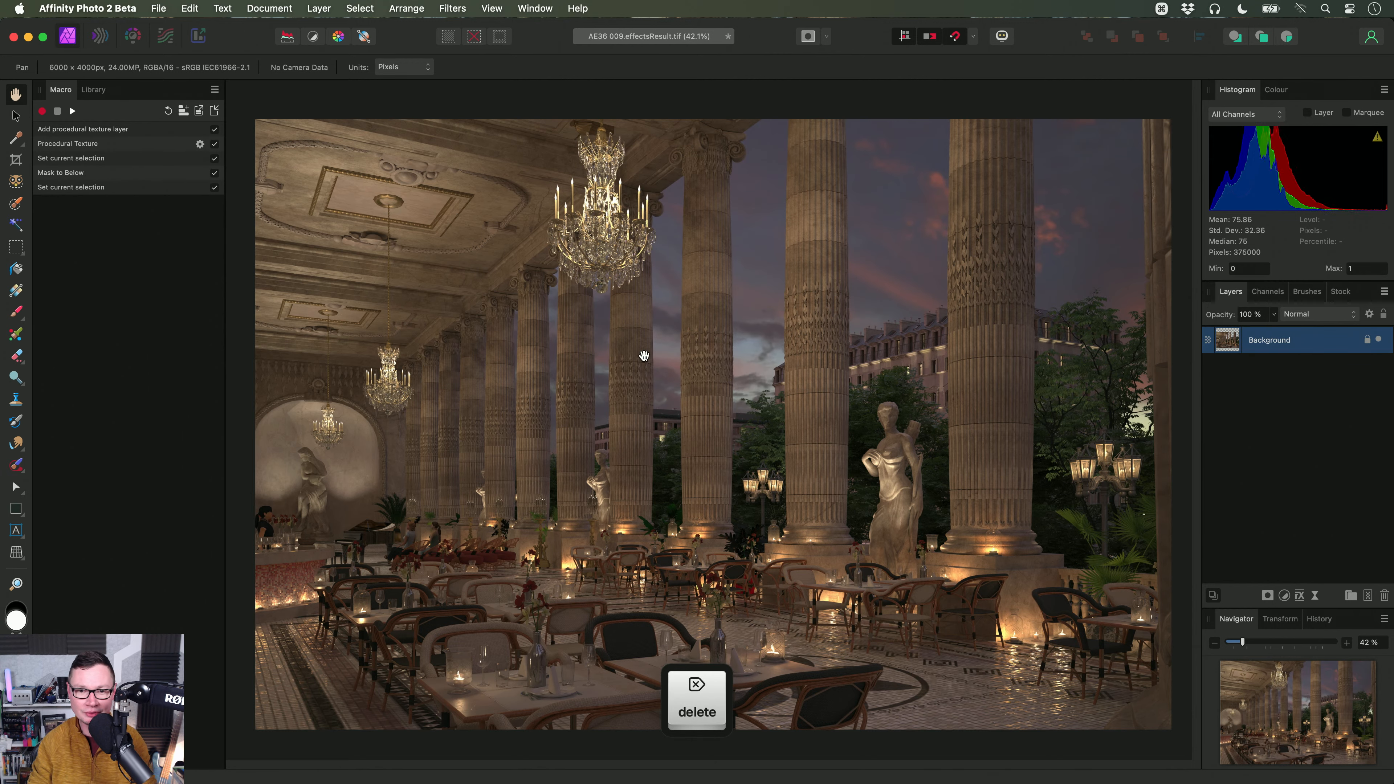
pyautogui.press('super+Tab')
pyautogui.press('super+Tab')
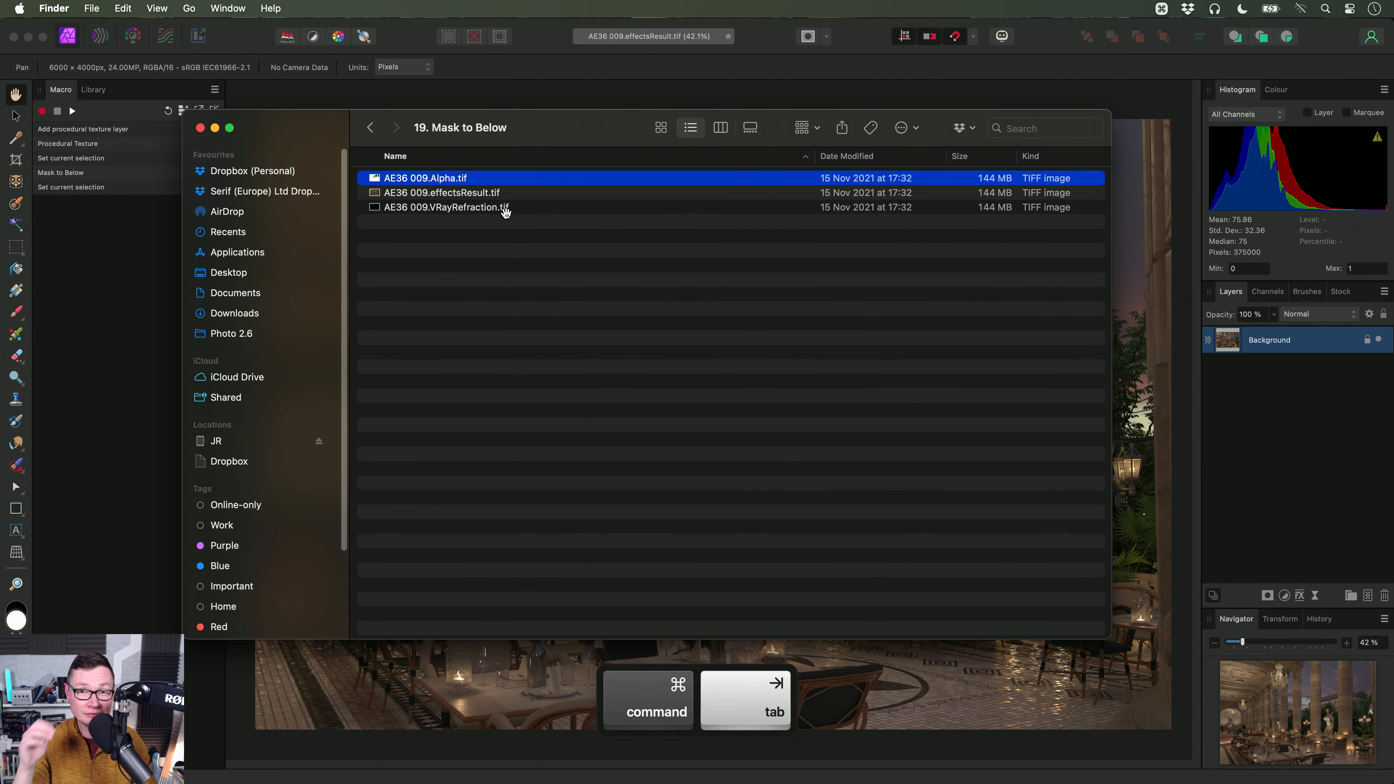
pyautogui.moveTo(425, 178); pyautogui.dragTo(819, 429)
pyautogui.press('super+Tab')
pyautogui.press('super+Tab')
pyautogui.moveTo(431, 177); pyautogui.dragTo(920, 312)
pyautogui.press('super+Tab')
pyautogui.press('v')
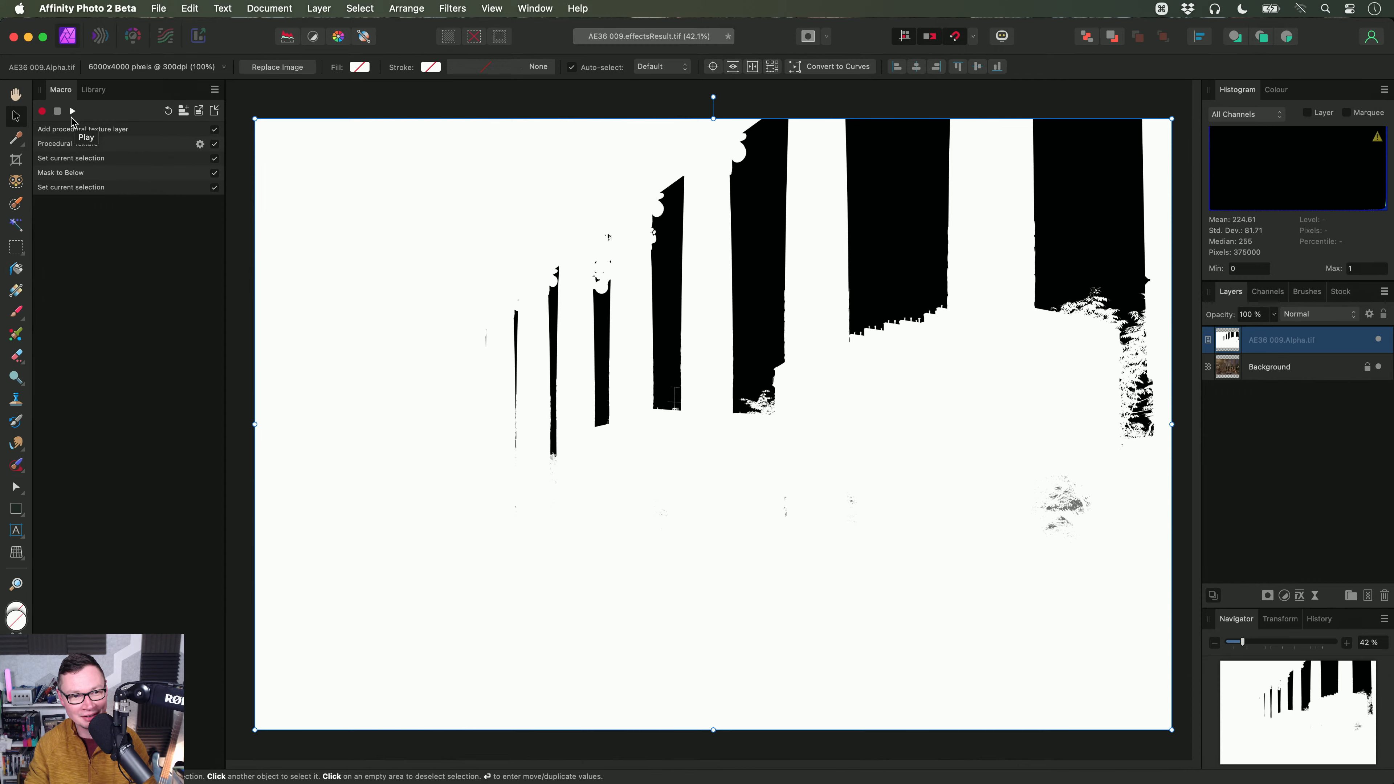
# Step: Play the recorded macro on the placed alpha layer, and close the render document without saving
pyautogui.click(71, 115)
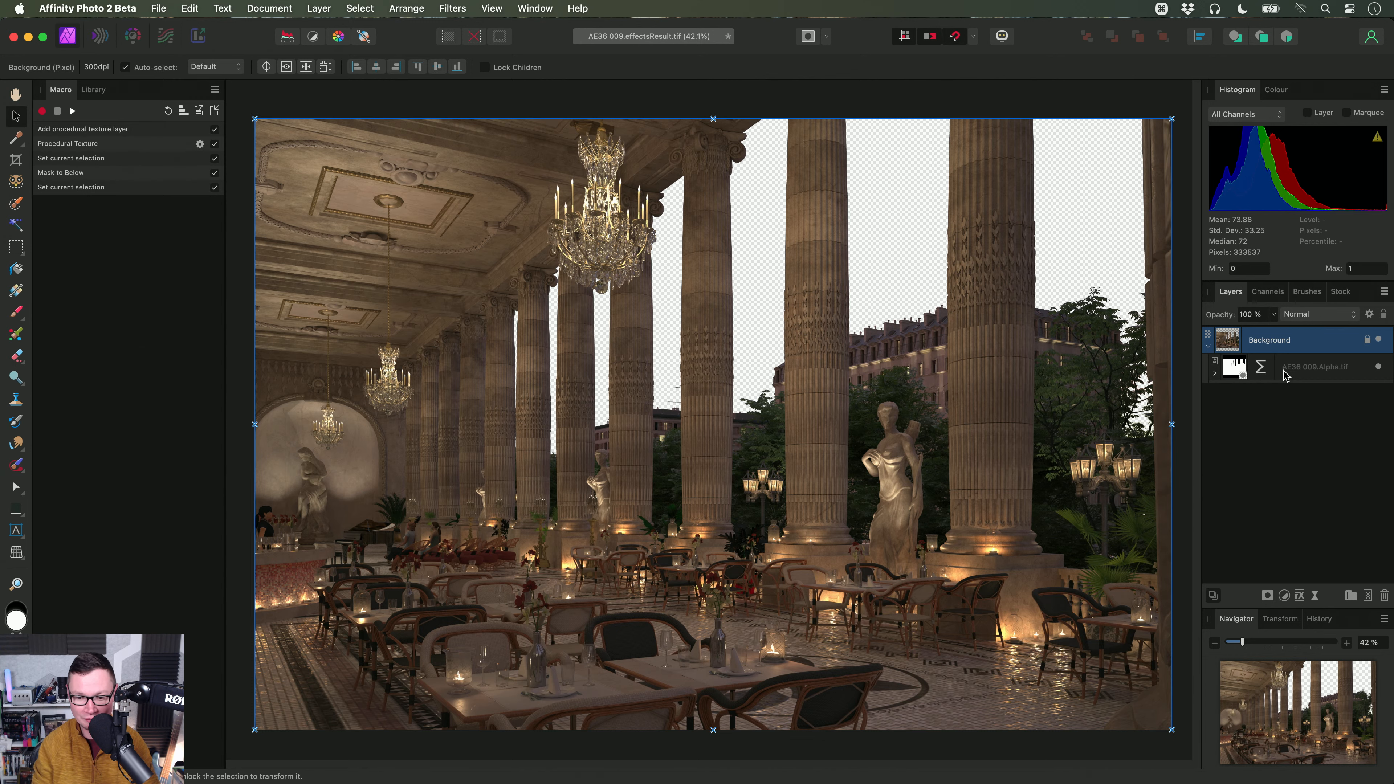
pyautogui.press('super+w')
pyautogui.click(708, 314)
# Step: Switch to Finder and go back to the Photo 2.6 folder
pyautogui.press('super+Tab')
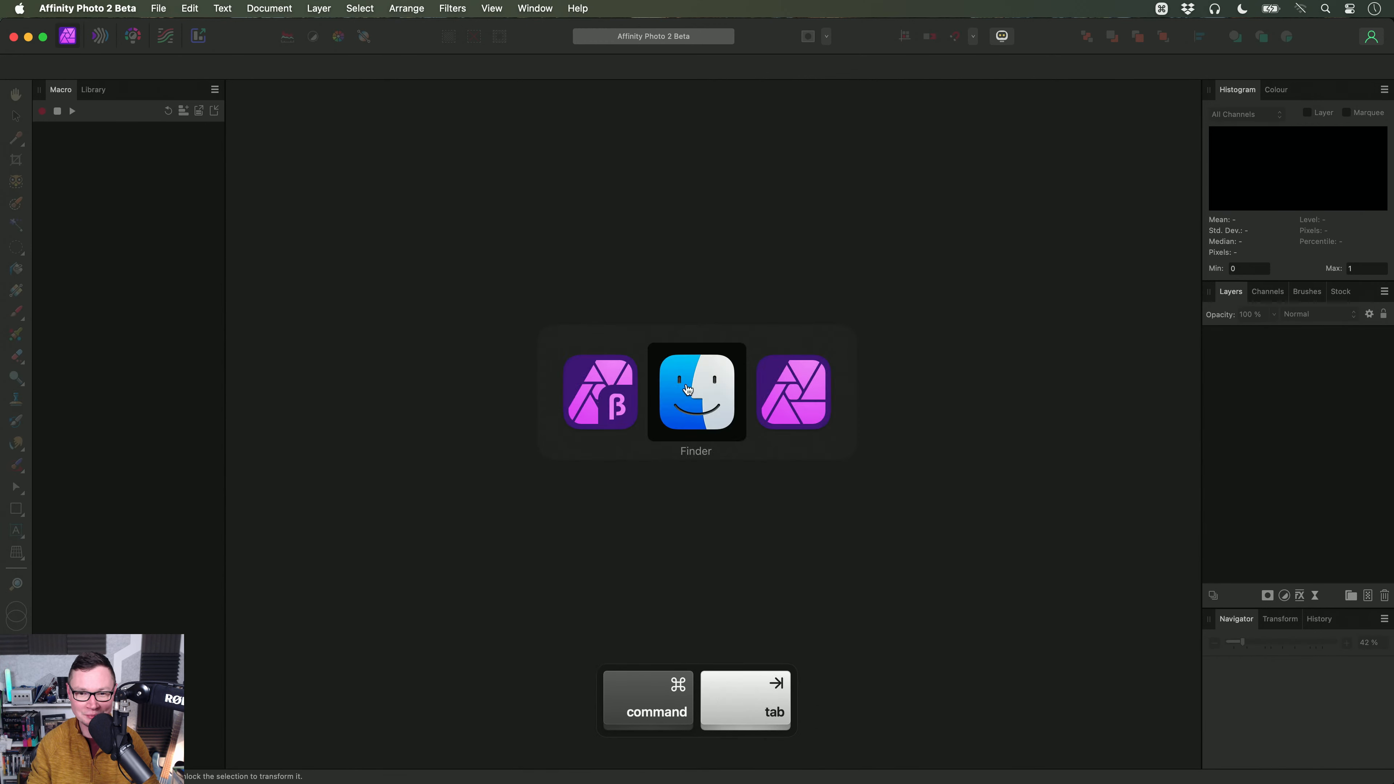
pyautogui.click(370, 127)
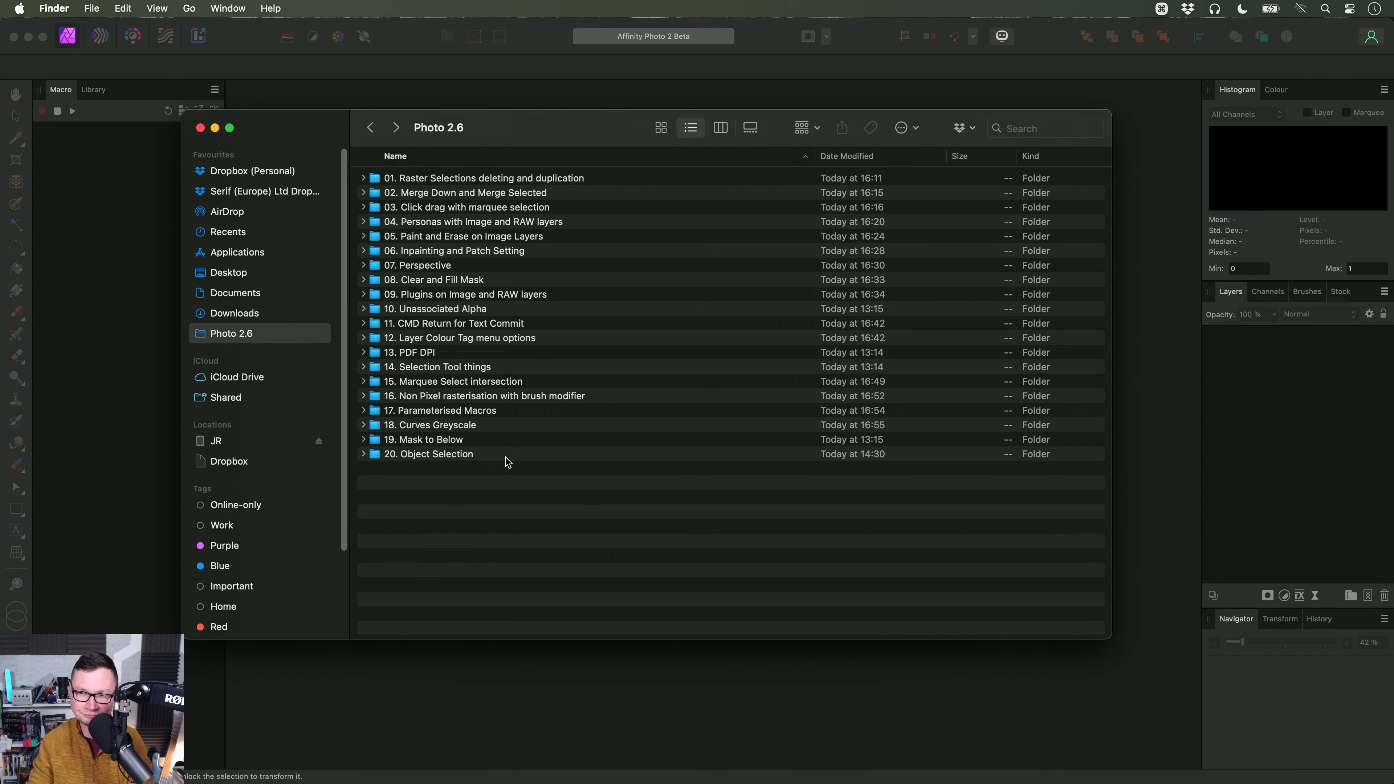
pyautogui.click(499, 91)
pyautogui.click(492, 9)
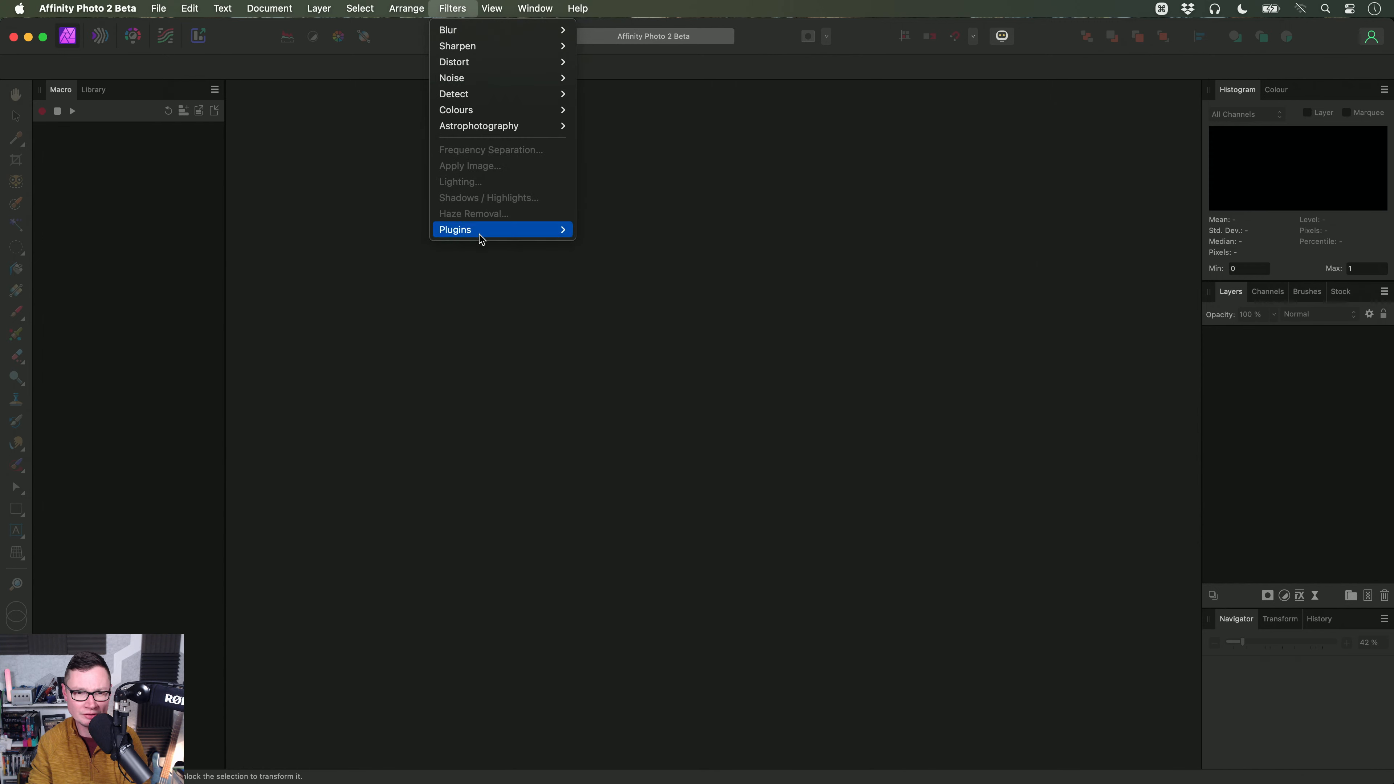
pyautogui.moveTo(480, 235)
pyautogui.moveTo(604, 246)
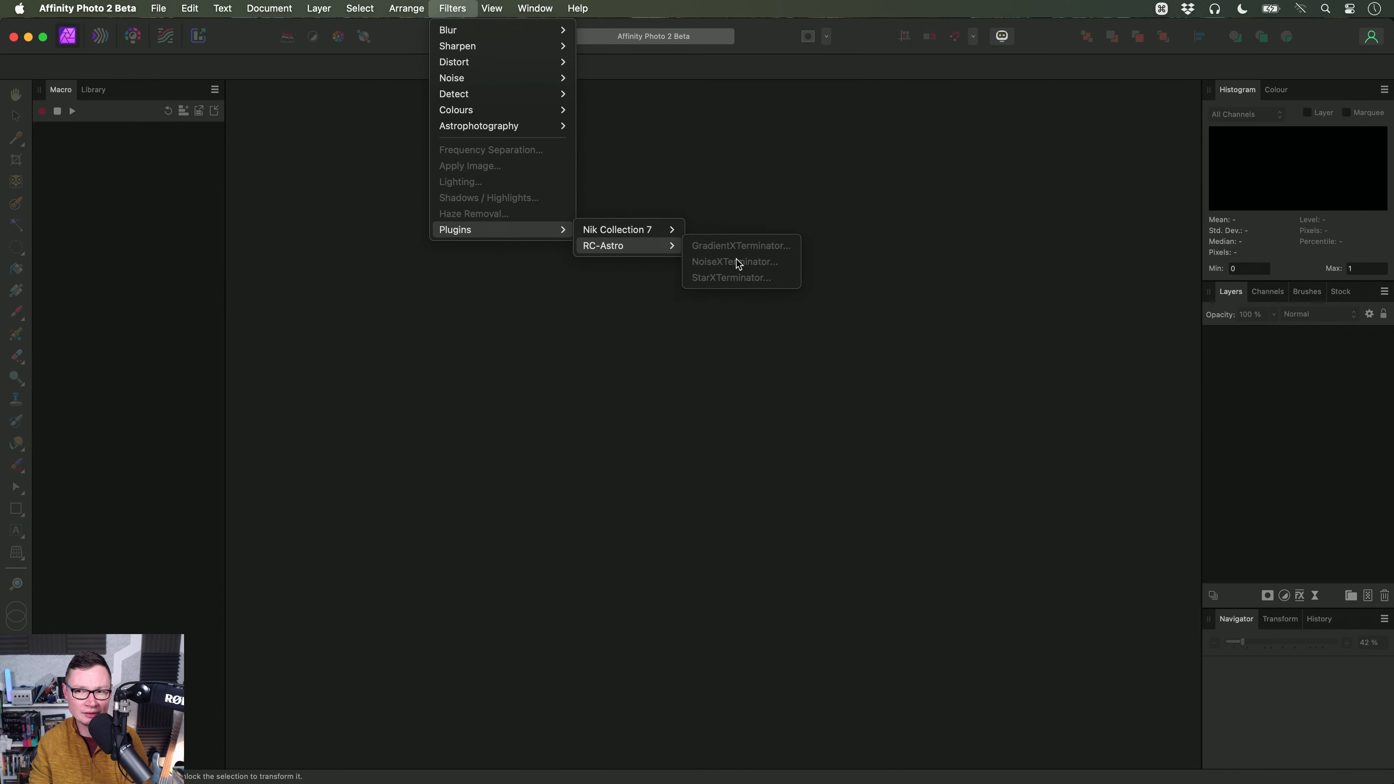
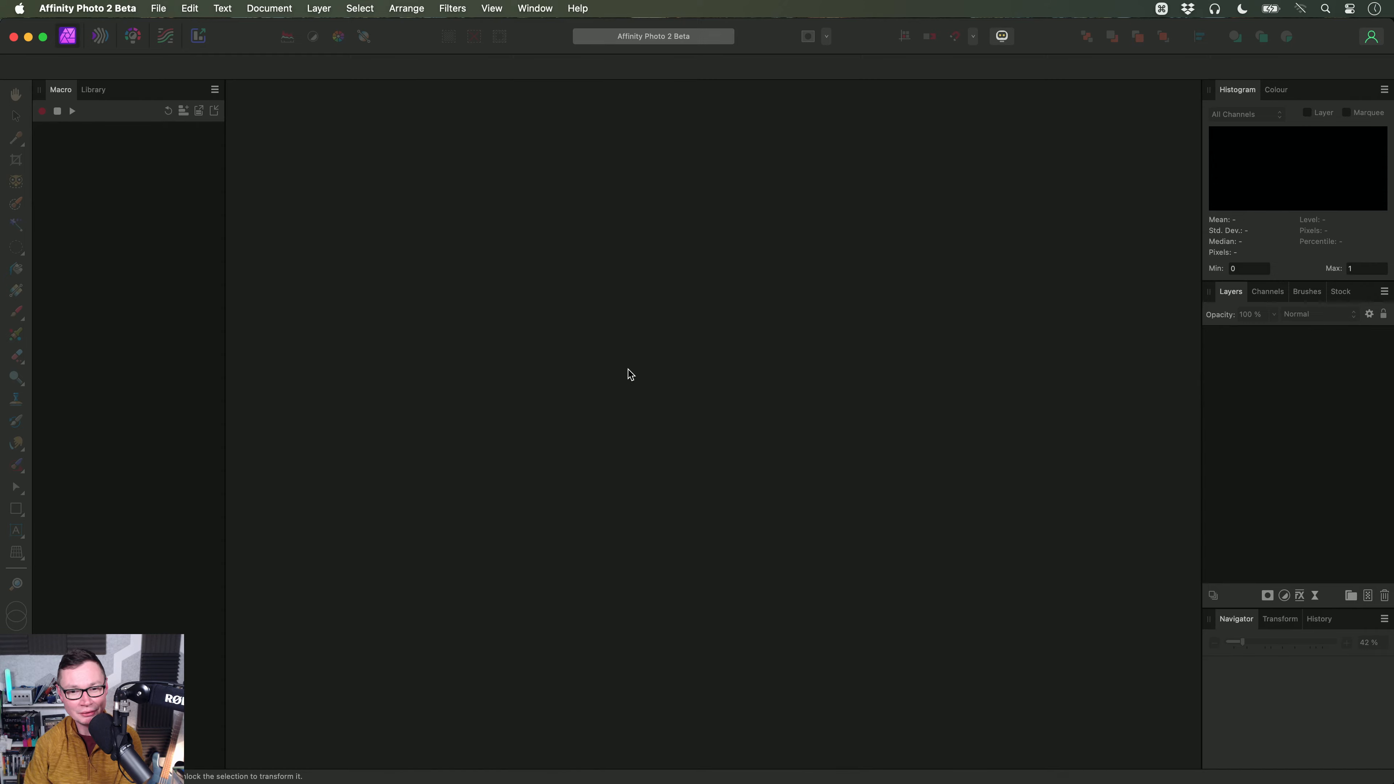
# Step: Open Waterfall.afphoto from the 20. Object Selection folder in Affinity Photo 2 Beta
pyautogui.press('super+Tab')
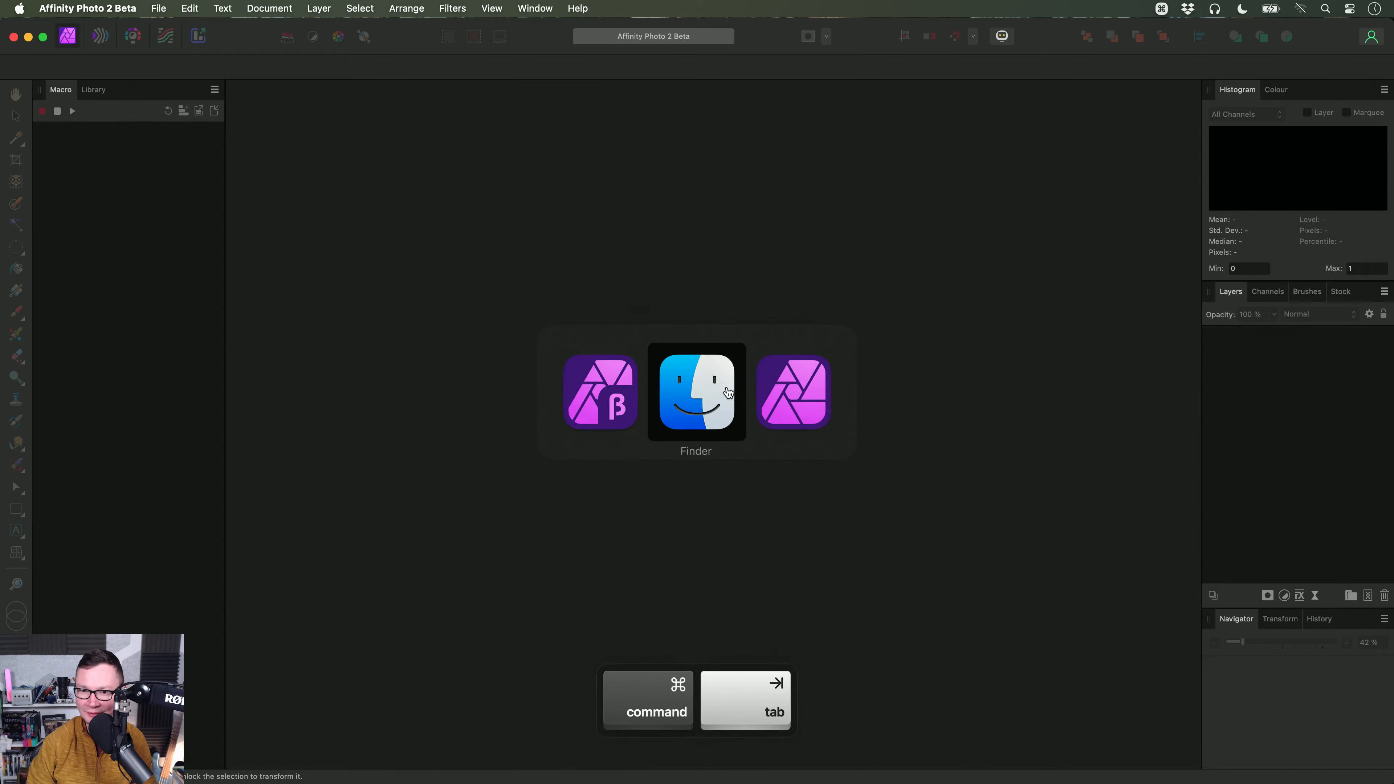
pyautogui.doubleClick(475, 434)
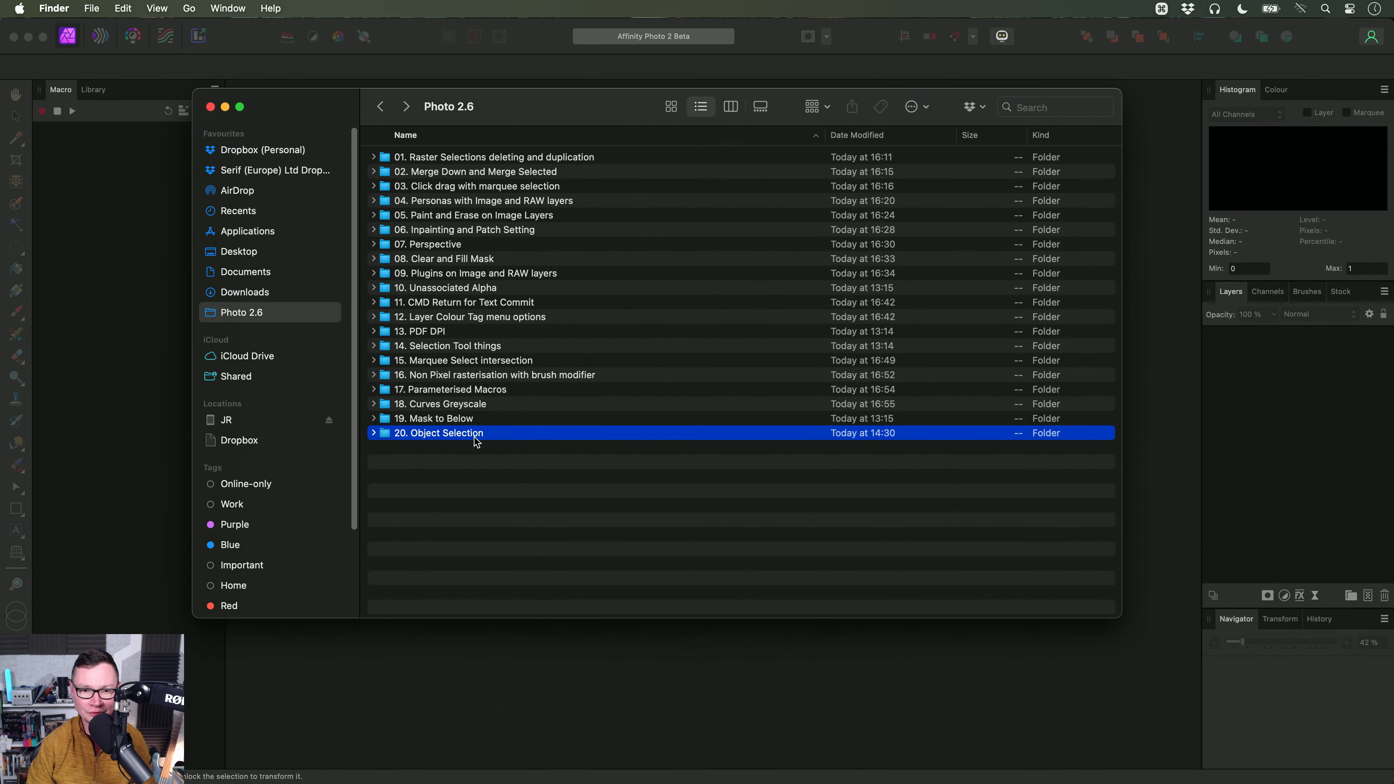
pyautogui.click(452, 190)
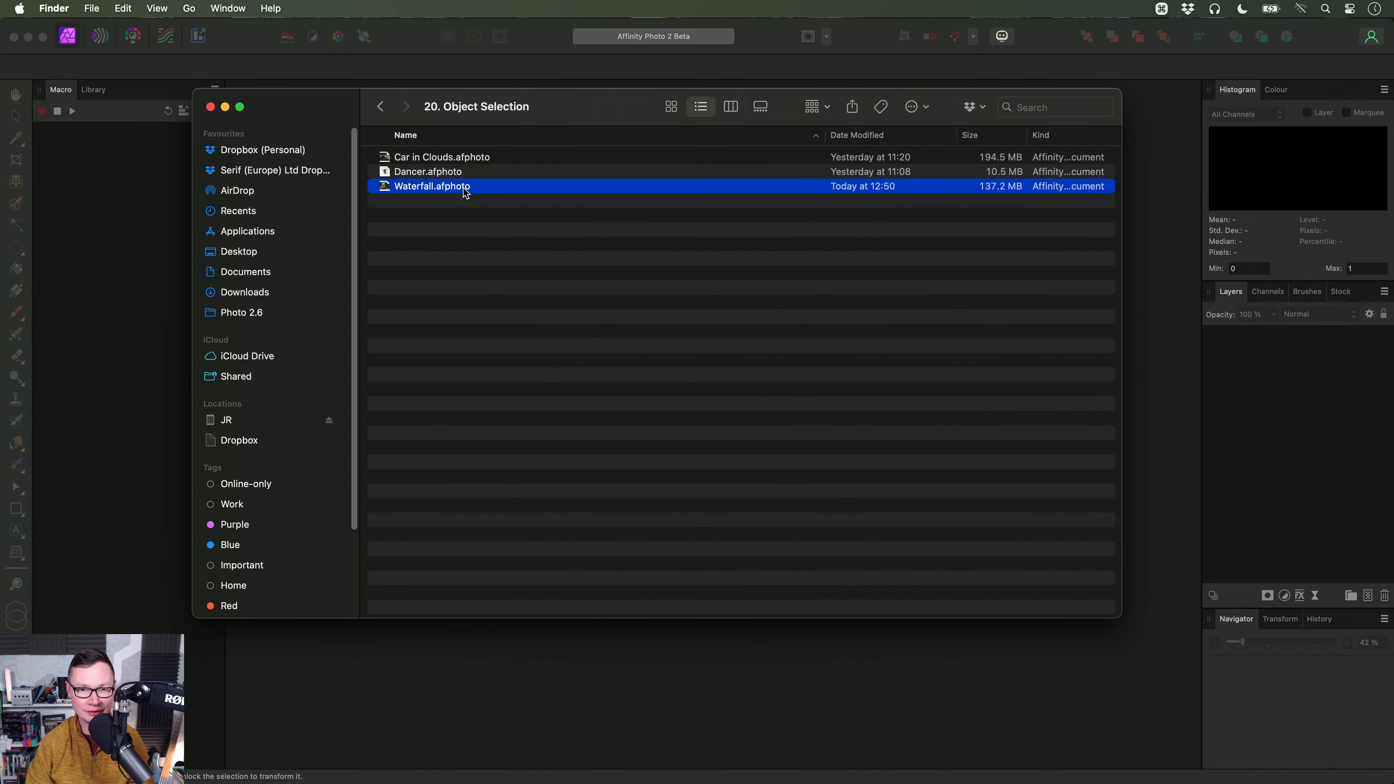
pyautogui.press('super+Tab')
pyautogui.moveTo(444, 187); pyautogui.dragTo(663, 358)
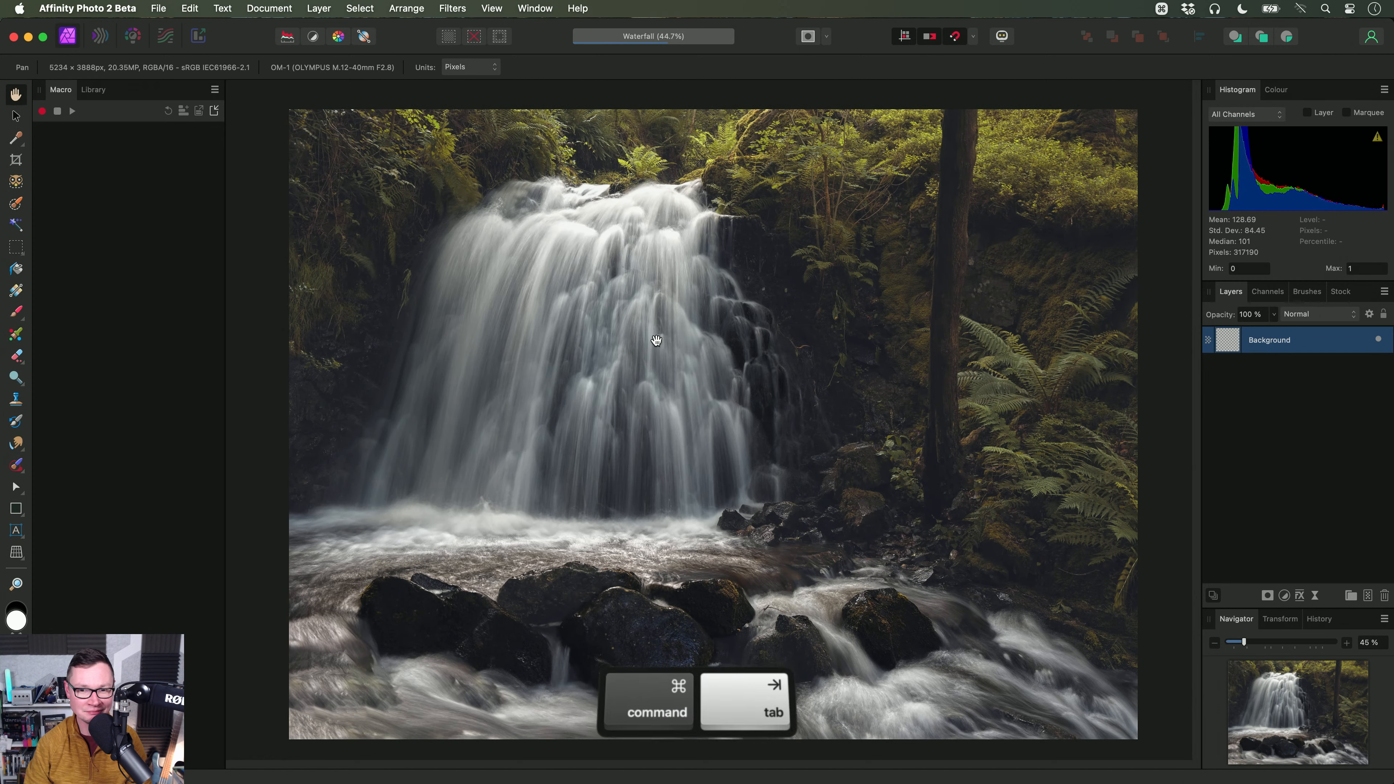
# Step: Switch to the release version of Affinity Photo 2 and quit it without saving the open document
pyautogui.press('super+Tab')
pyautogui.press('super+q')
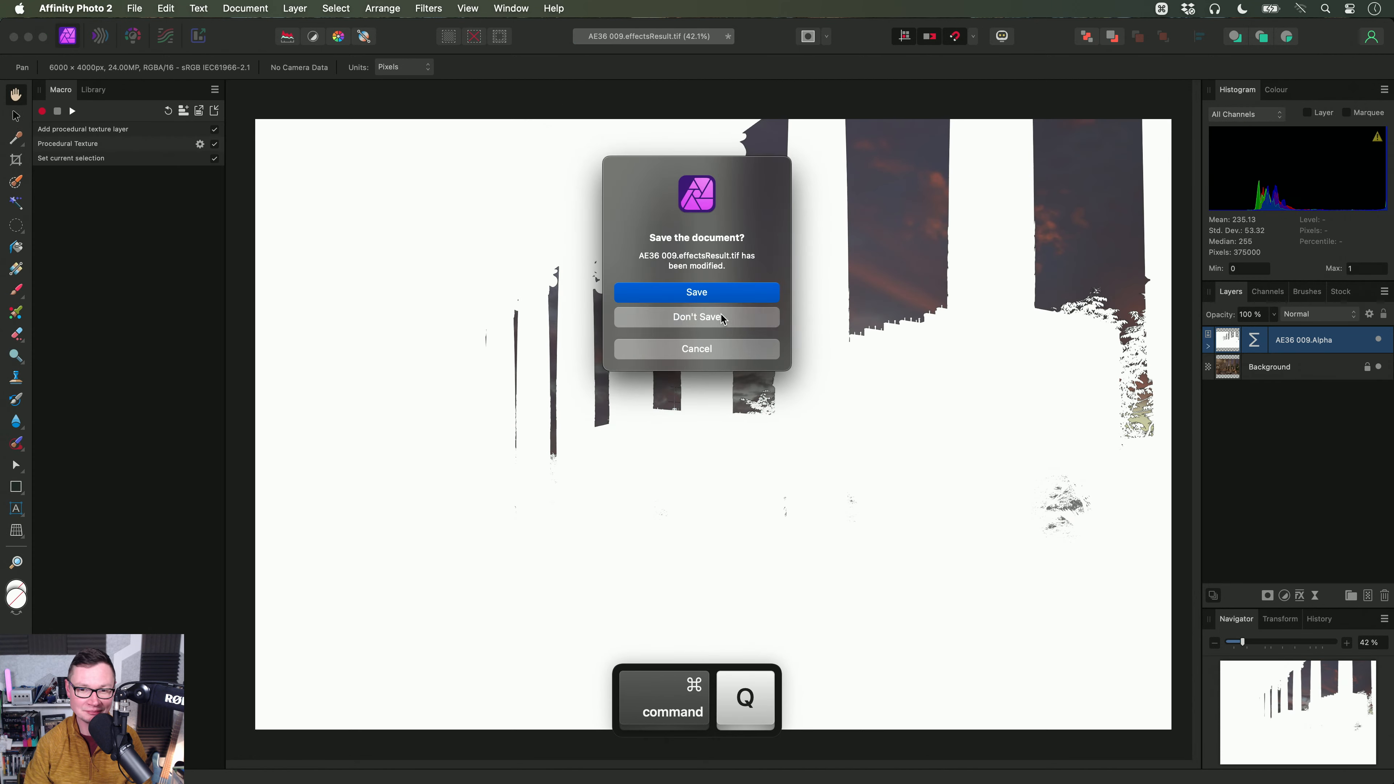
pyautogui.click(720, 314)
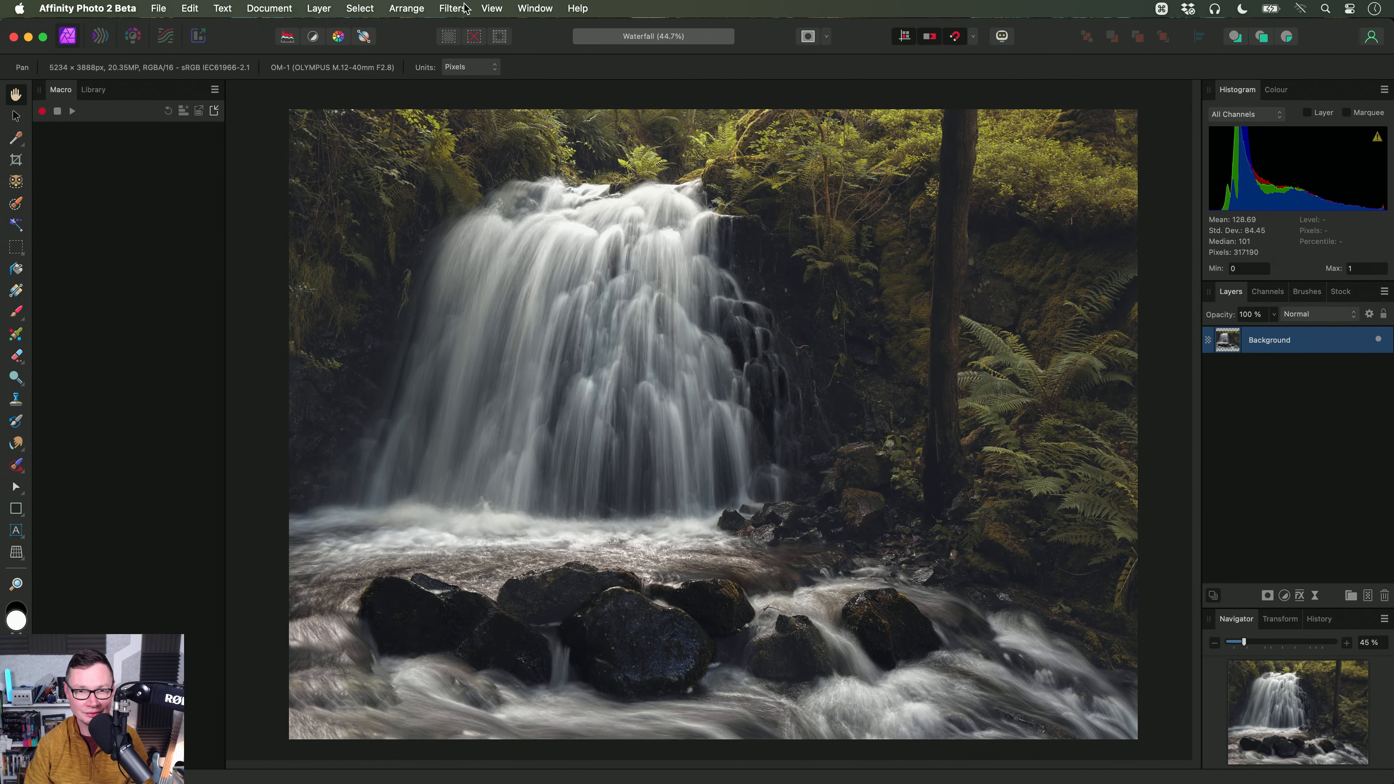
# Step: Hide the Macro and Library panels and fit the waterfall image to the workspace
pyautogui.click(532, 7)
pyautogui.click(596, 503)
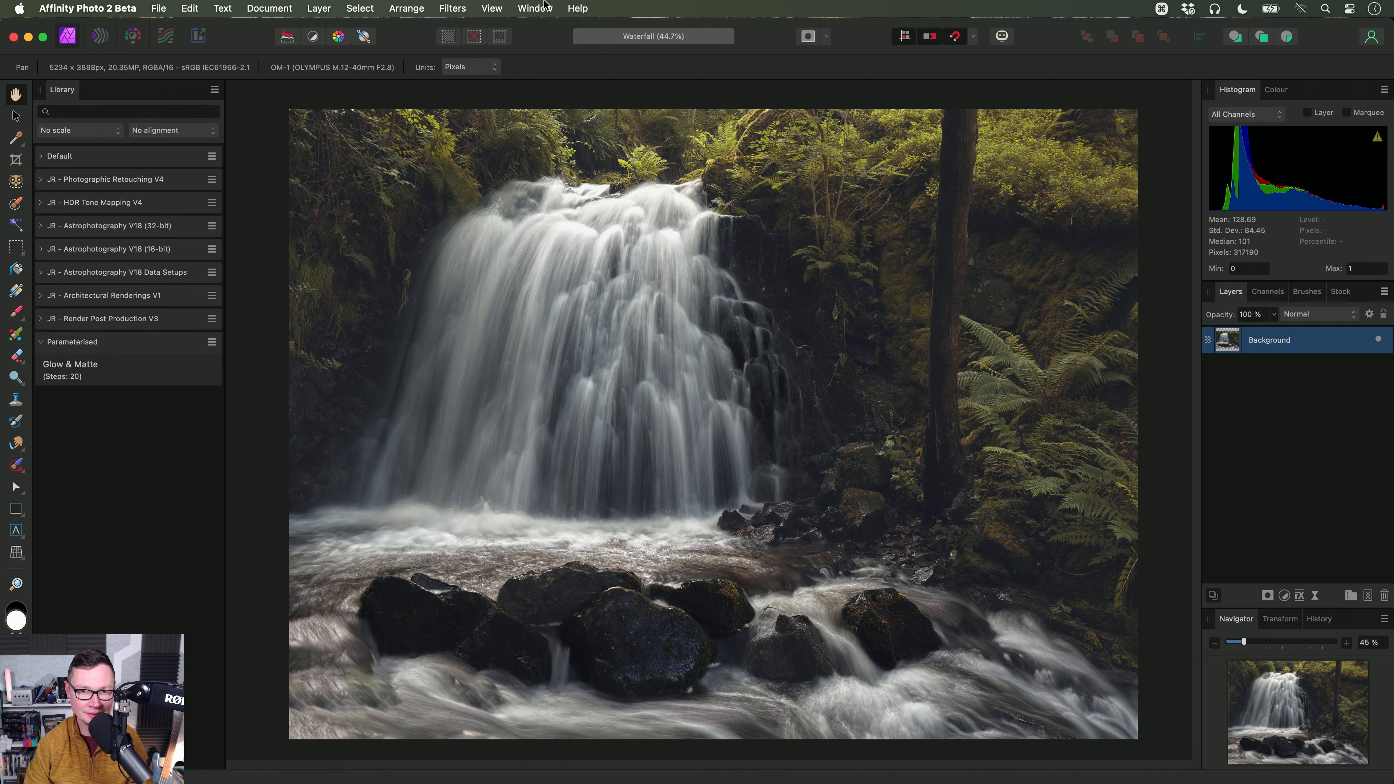
pyautogui.click(535, 9)
pyautogui.click(549, 469)
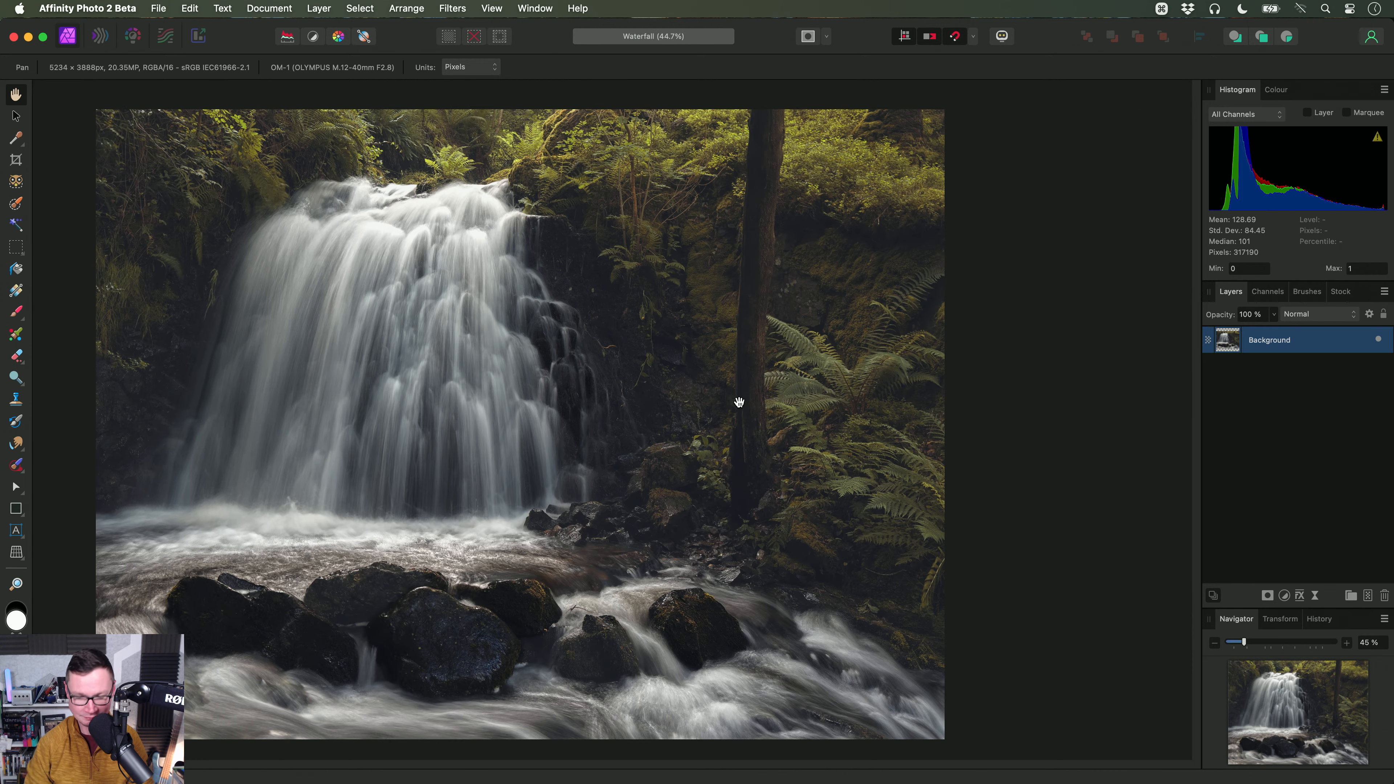
pyautogui.press('super+0')
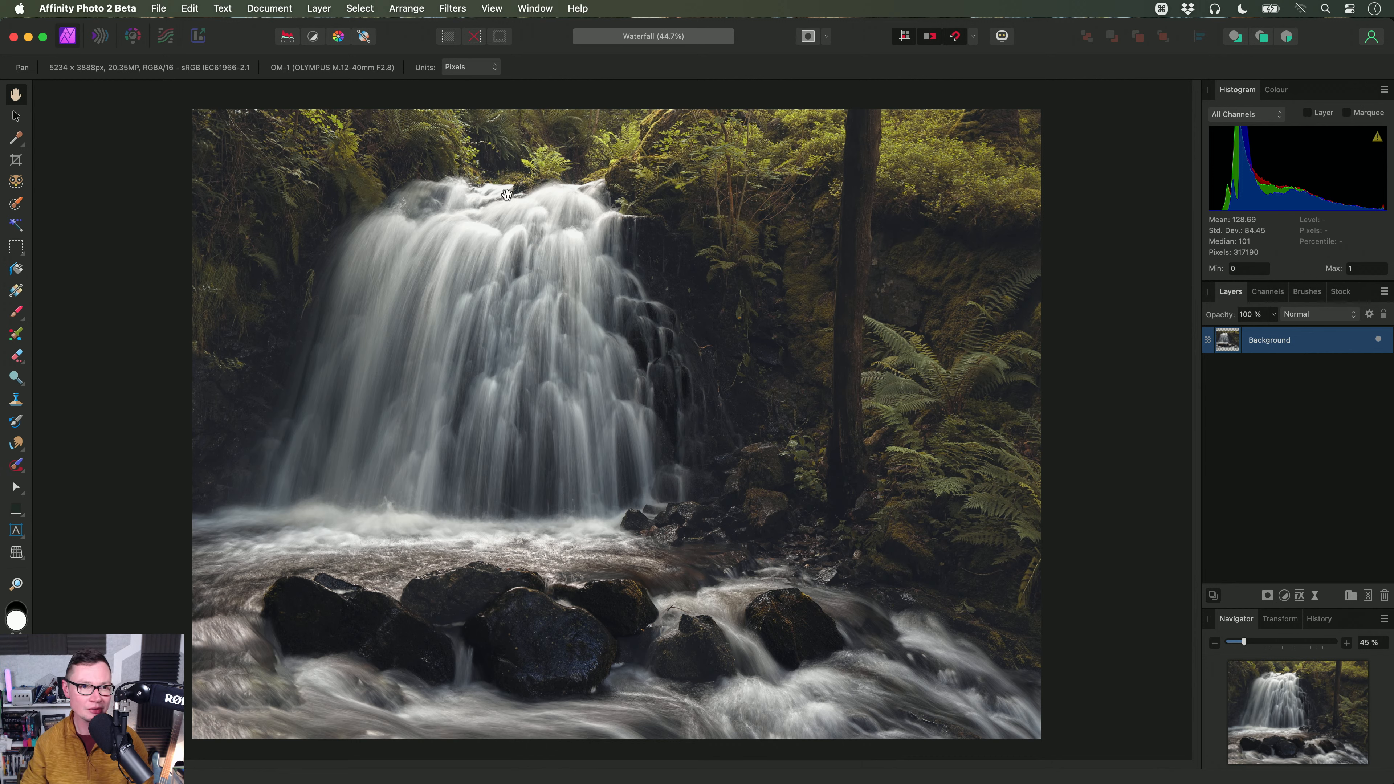
# Step: Review the Segmentation and Saliency entries in the Machine Learning Models settings, and close the settings
pyautogui.click(88, 8)
pyautogui.click(66, 157)
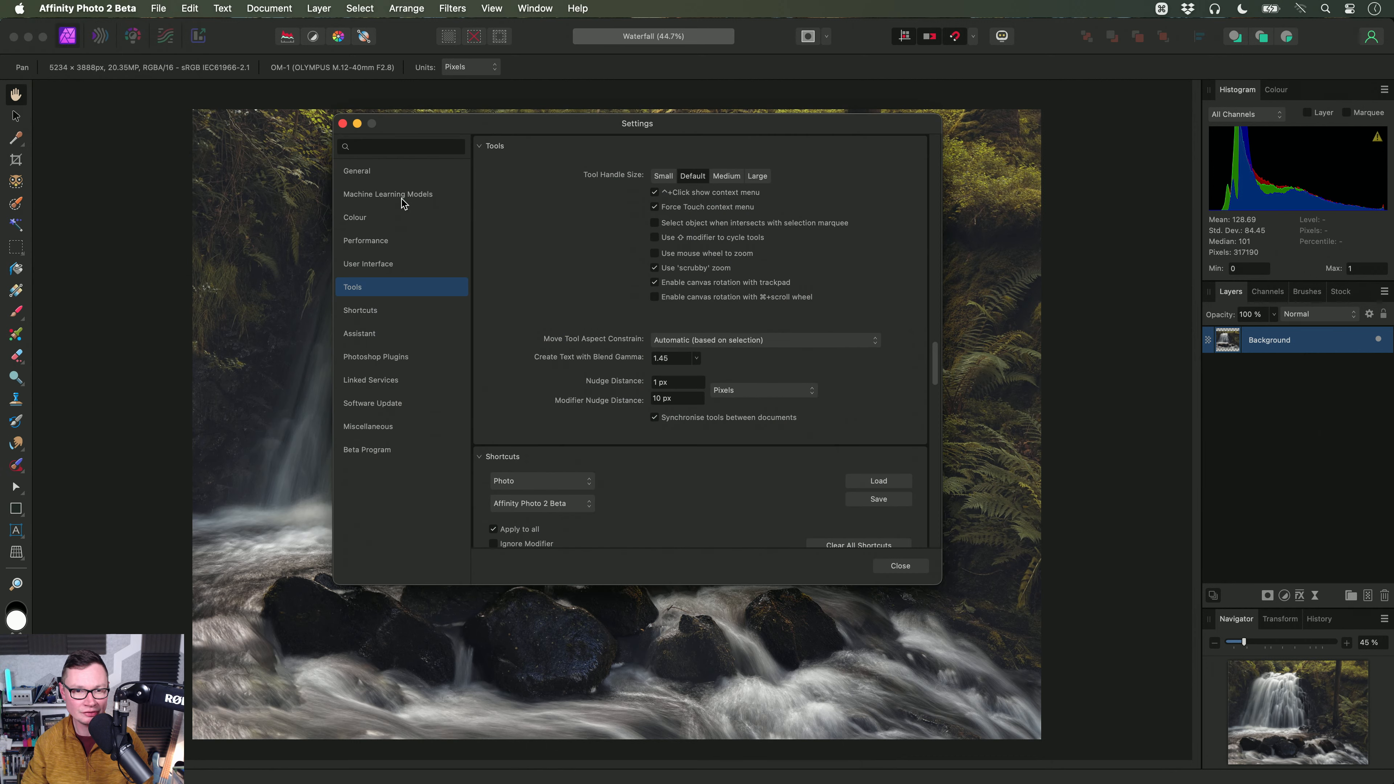
pyautogui.click(404, 195)
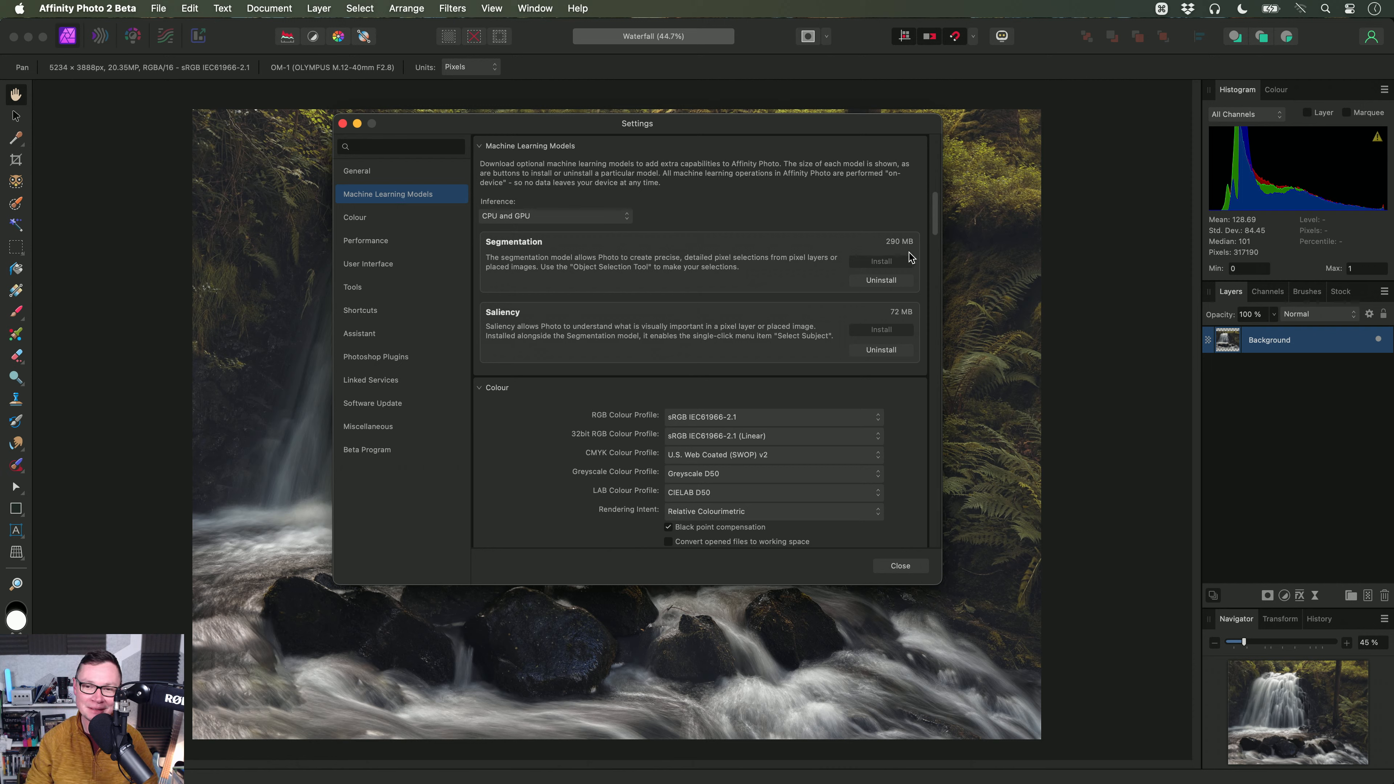
pyautogui.click(900, 566)
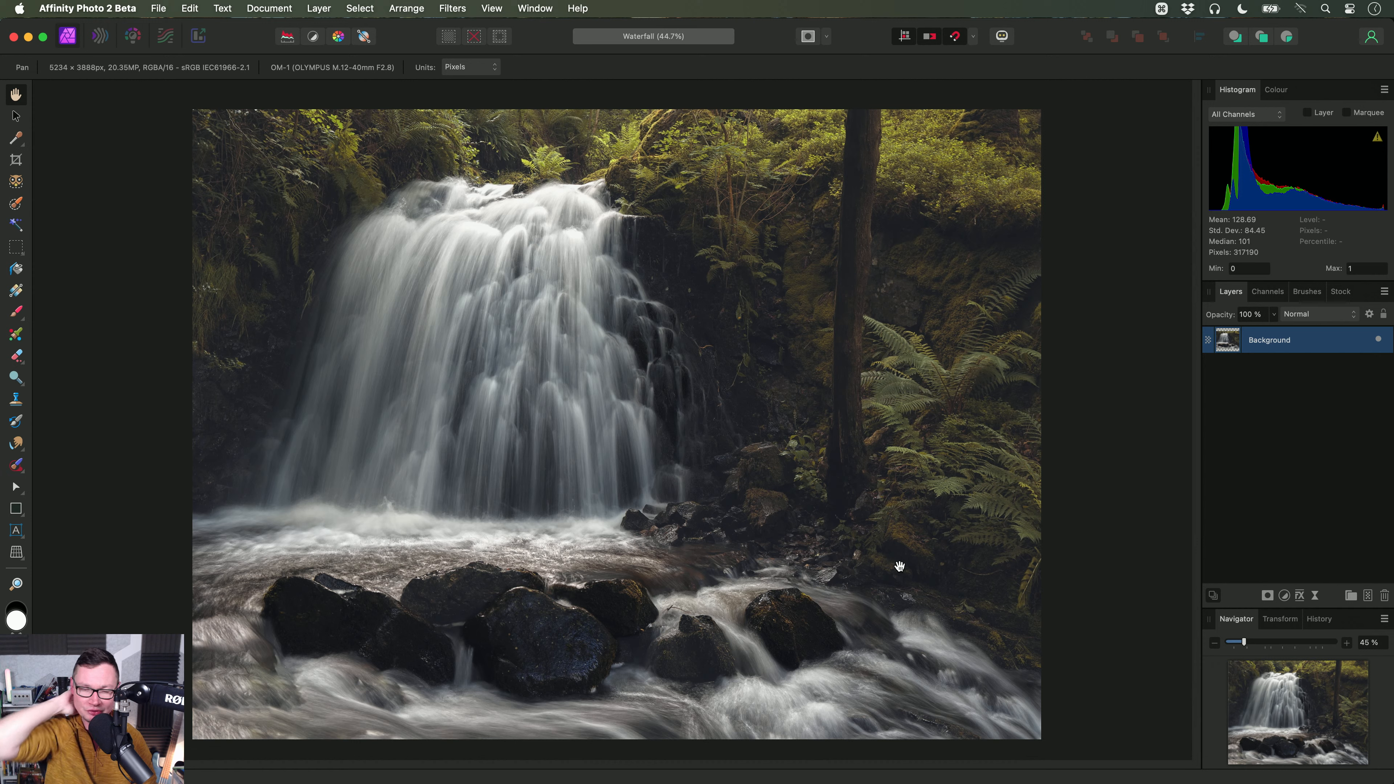
# Step: Select the waterfall and the flowing water with the Object Selection Tool
pyautogui.click(16, 181)
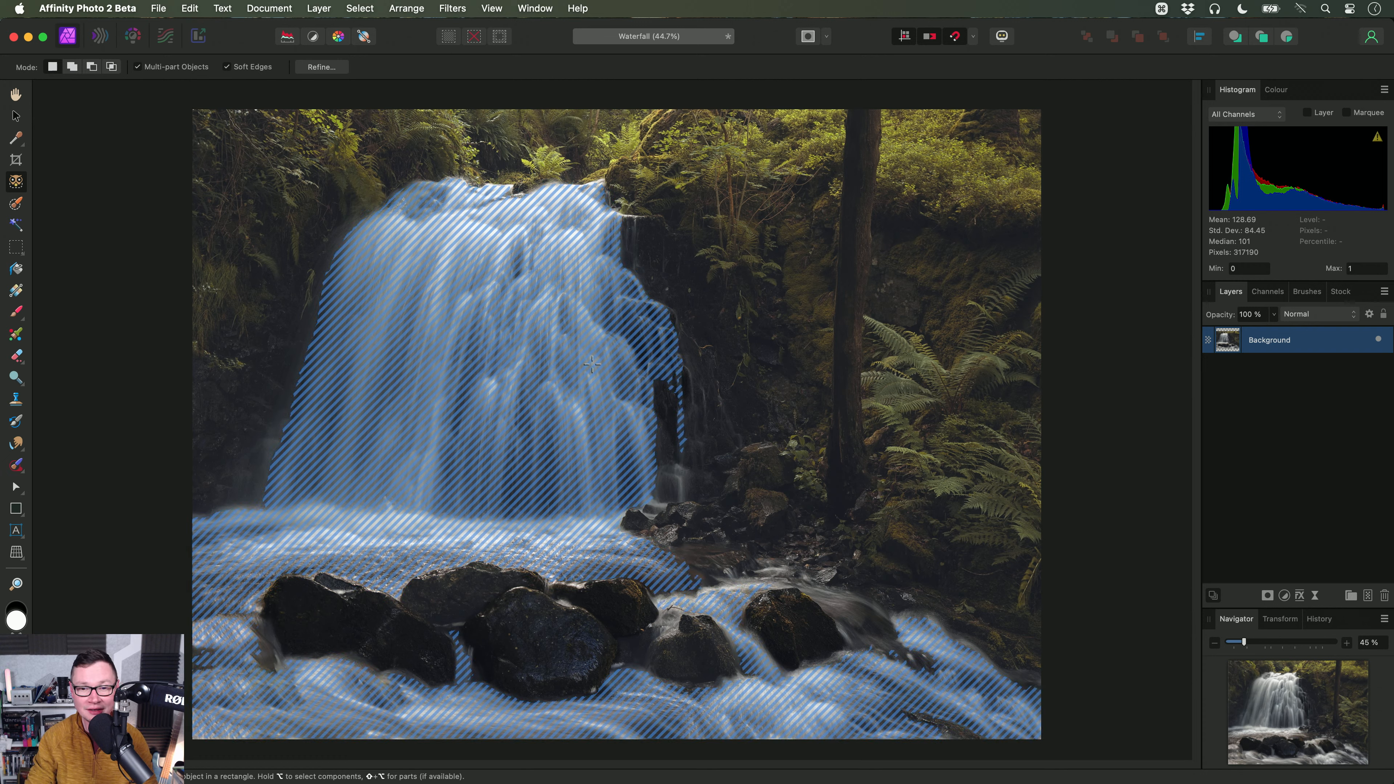
pyautogui.click(578, 378)
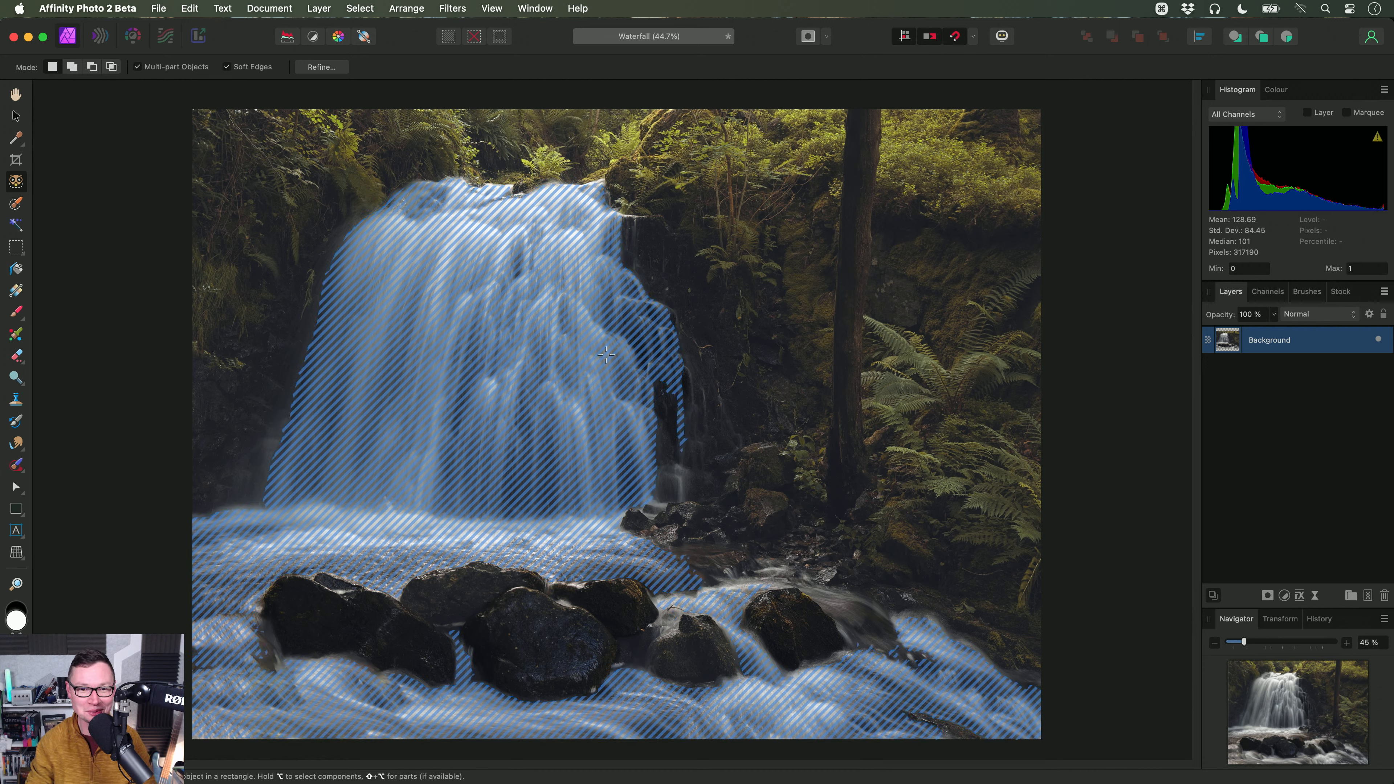
pyautogui.click(528, 446)
pyautogui.click(529, 445)
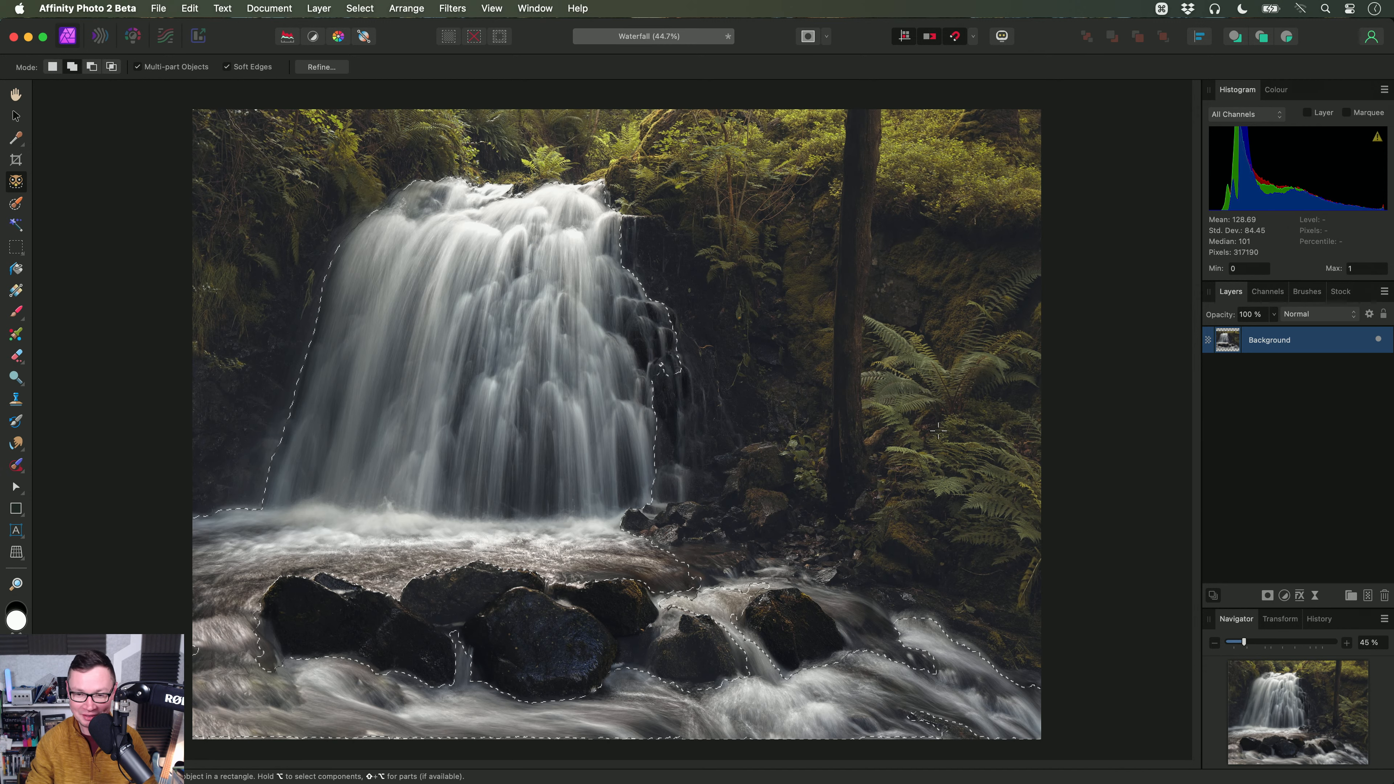
# Step: Add a Curves adjustment masked to the water selection, deselect, and raise the curve's midtones slightly
pyautogui.press('super')
pyautogui.press('super+m')
pyautogui.press('super+d')
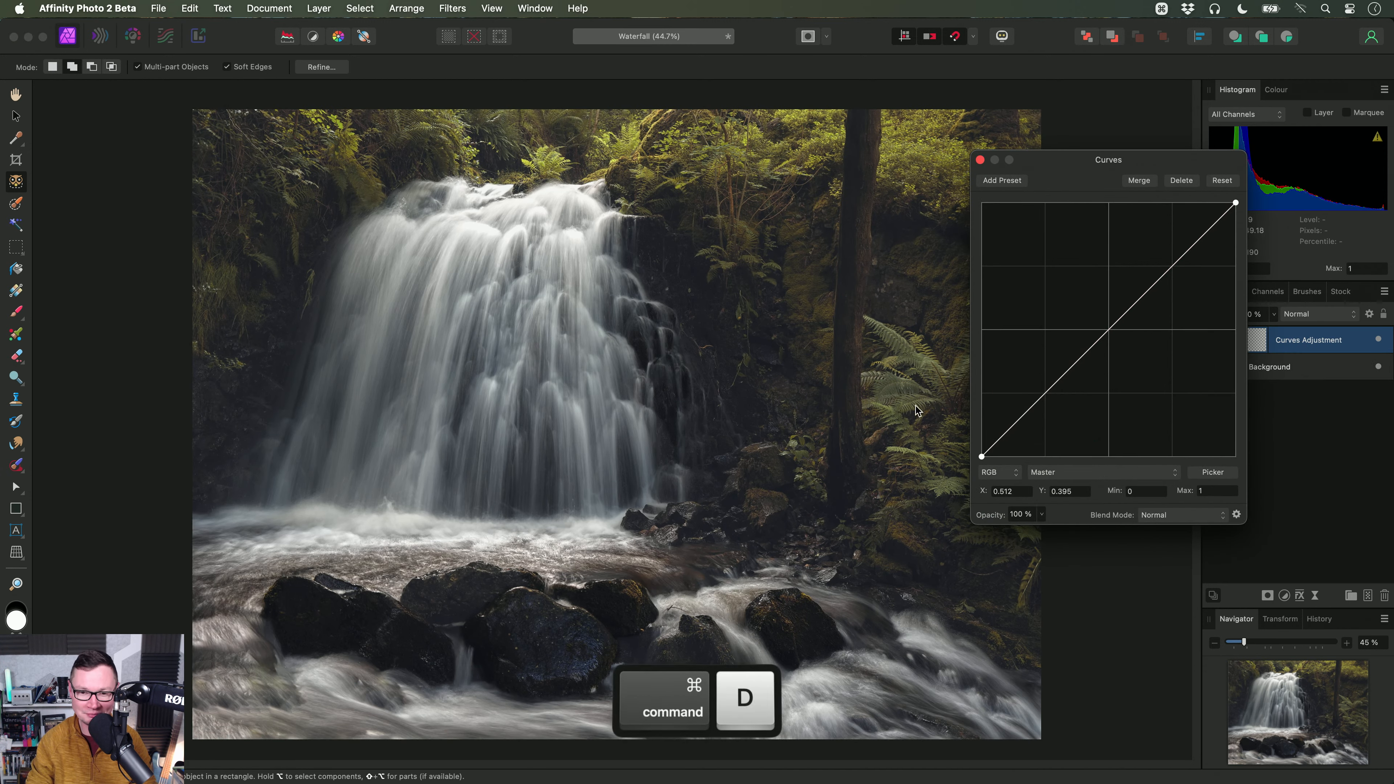
pyautogui.moveTo(1084, 356); pyautogui.dragTo(1077, 340)
pyautogui.click(980, 159)
pyautogui.press('h')
# Step: Load the Curves Adjustment mask as a selection, add a live Clarity filter masked by it, and set its strength to 100%
pyautogui.keyDown('super'); pyautogui.click(1255, 340); pyautogui.keyUp('super')
pyautogui.click(319, 8)
pyautogui.moveTo(472, 215)
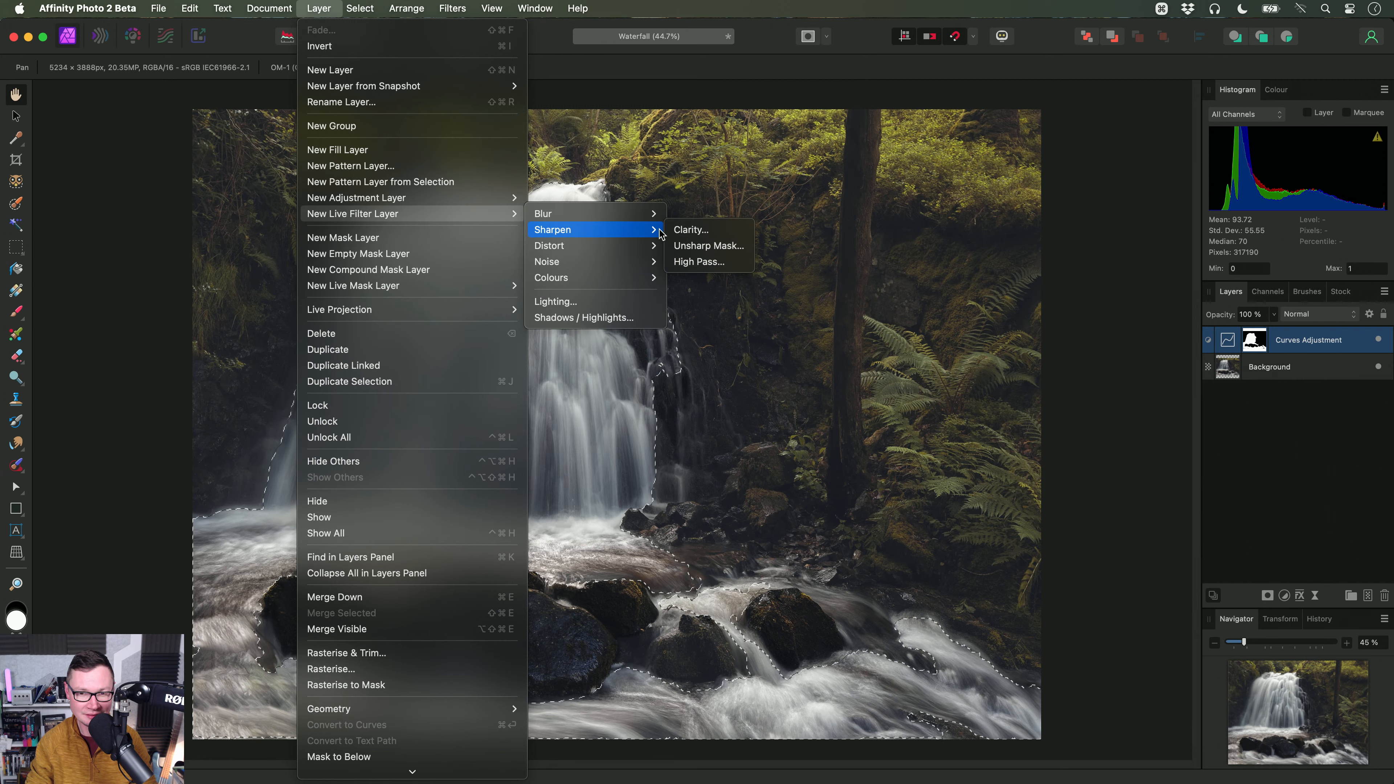
pyautogui.click(692, 230)
pyautogui.scroll(5, 577, 358)
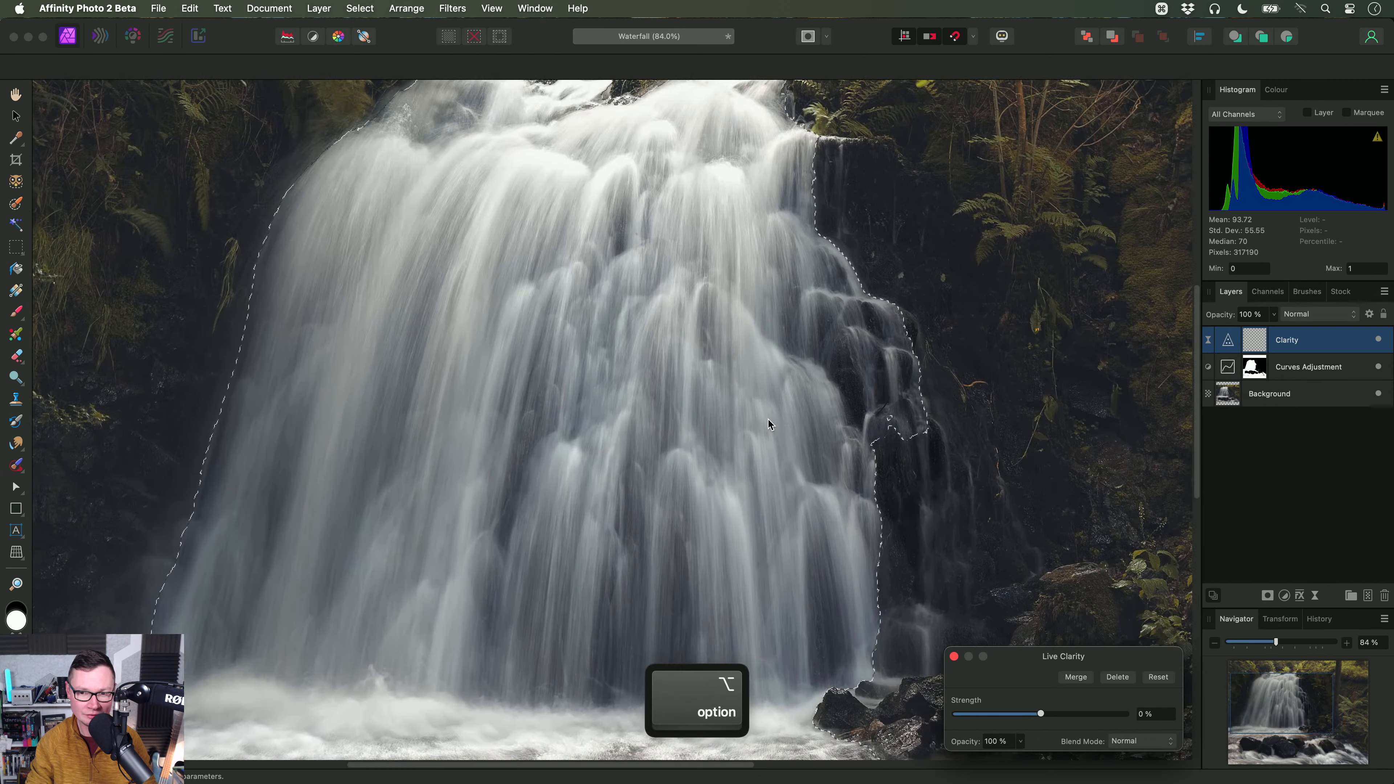
pyautogui.press('super+d')
pyautogui.moveTo(768, 420); pyautogui.dragTo(912, 626)
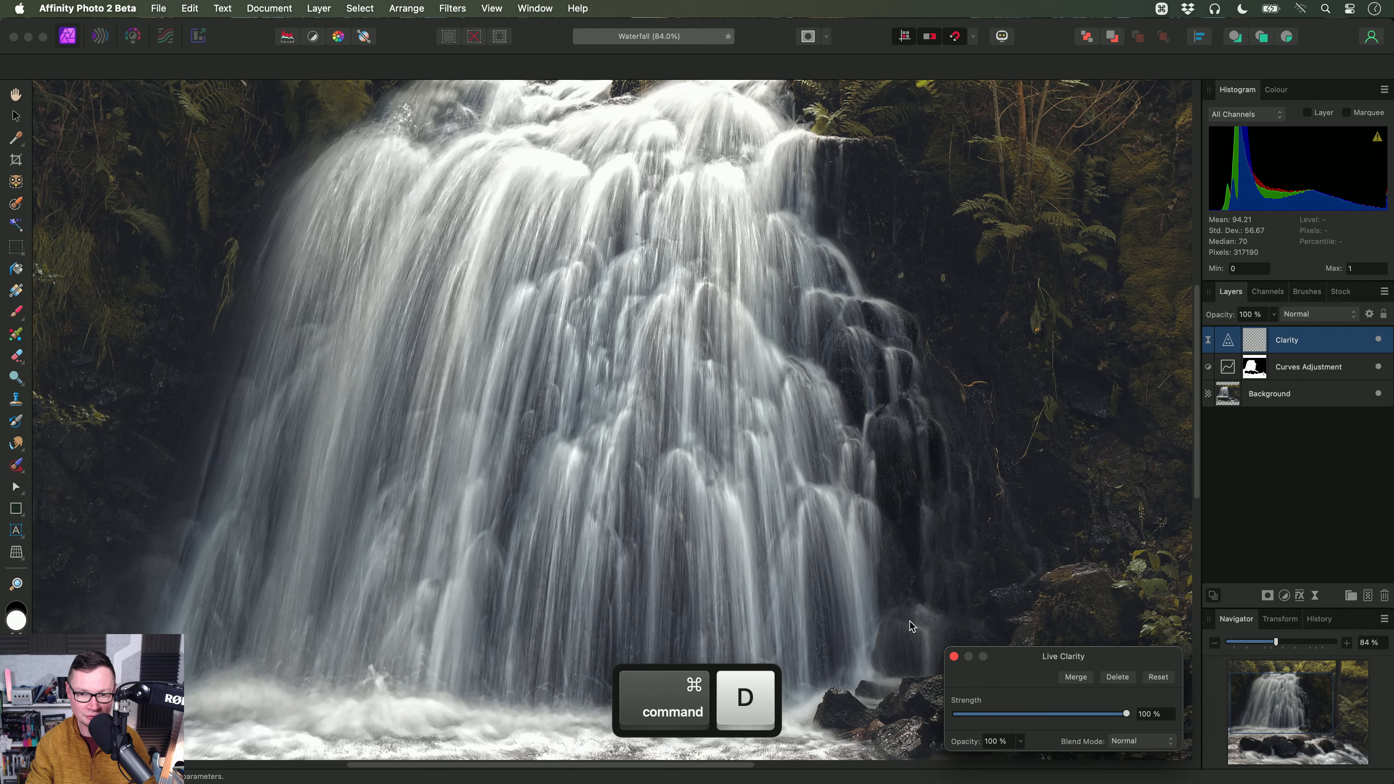
pyautogui.press('Escape')
pyautogui.hscroll(15, 708, 388)
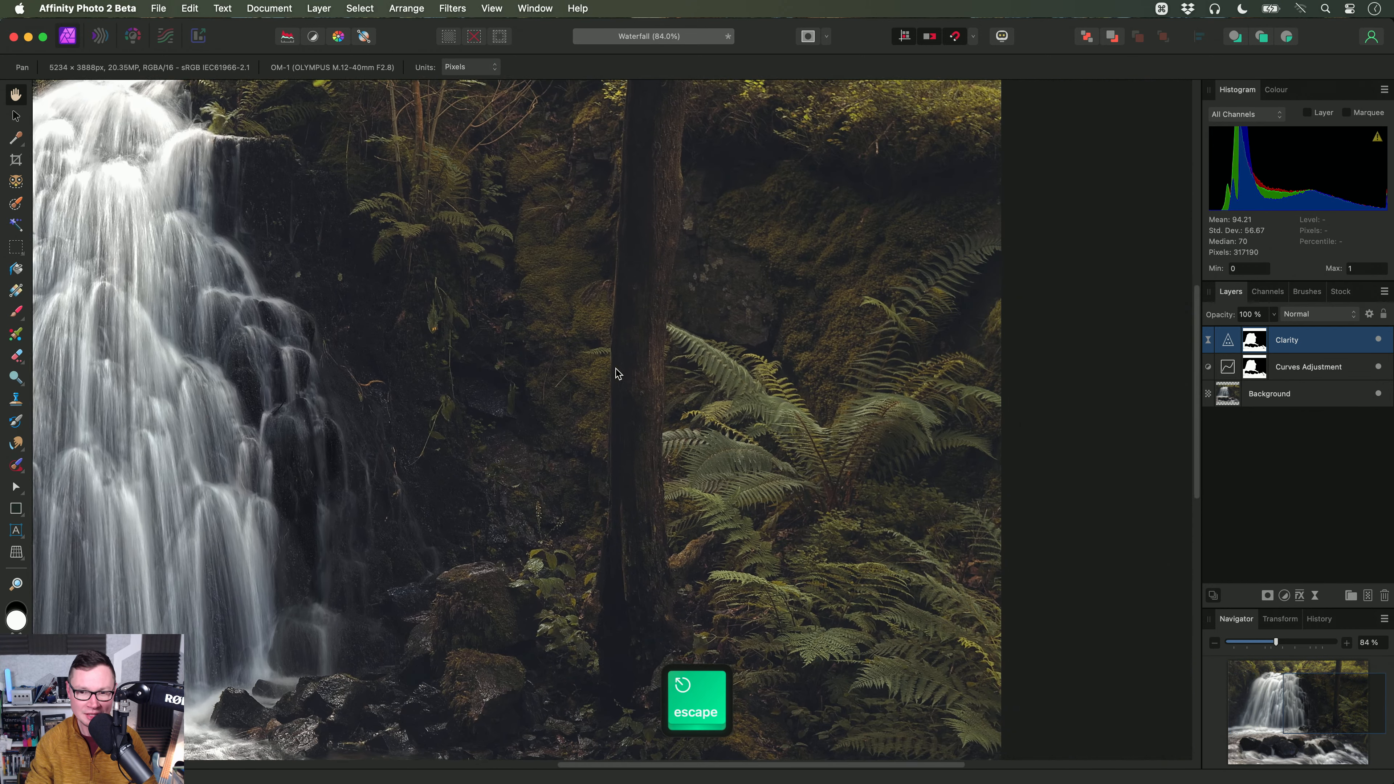
pyautogui.hscroll(-10, 708, 376)
pyautogui.press('h')
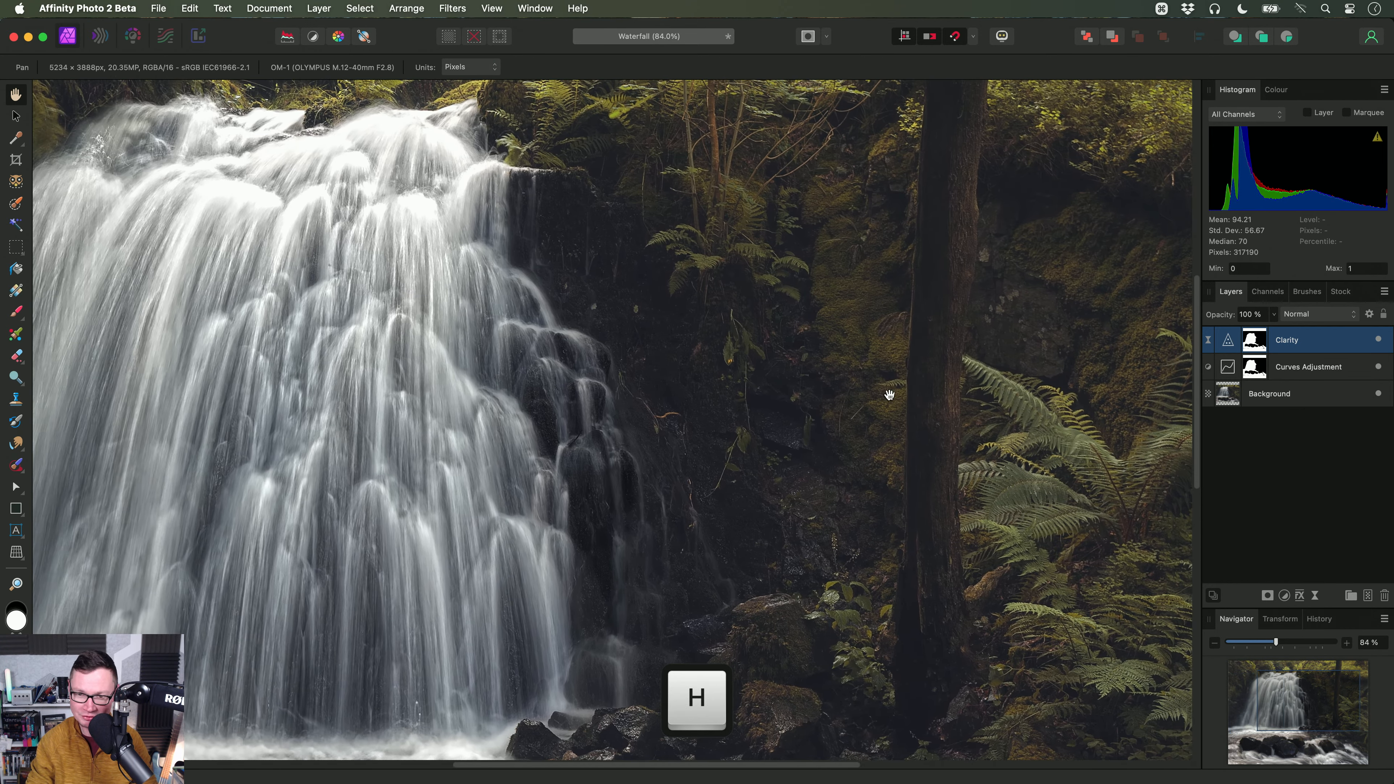
pyautogui.press('super+0')
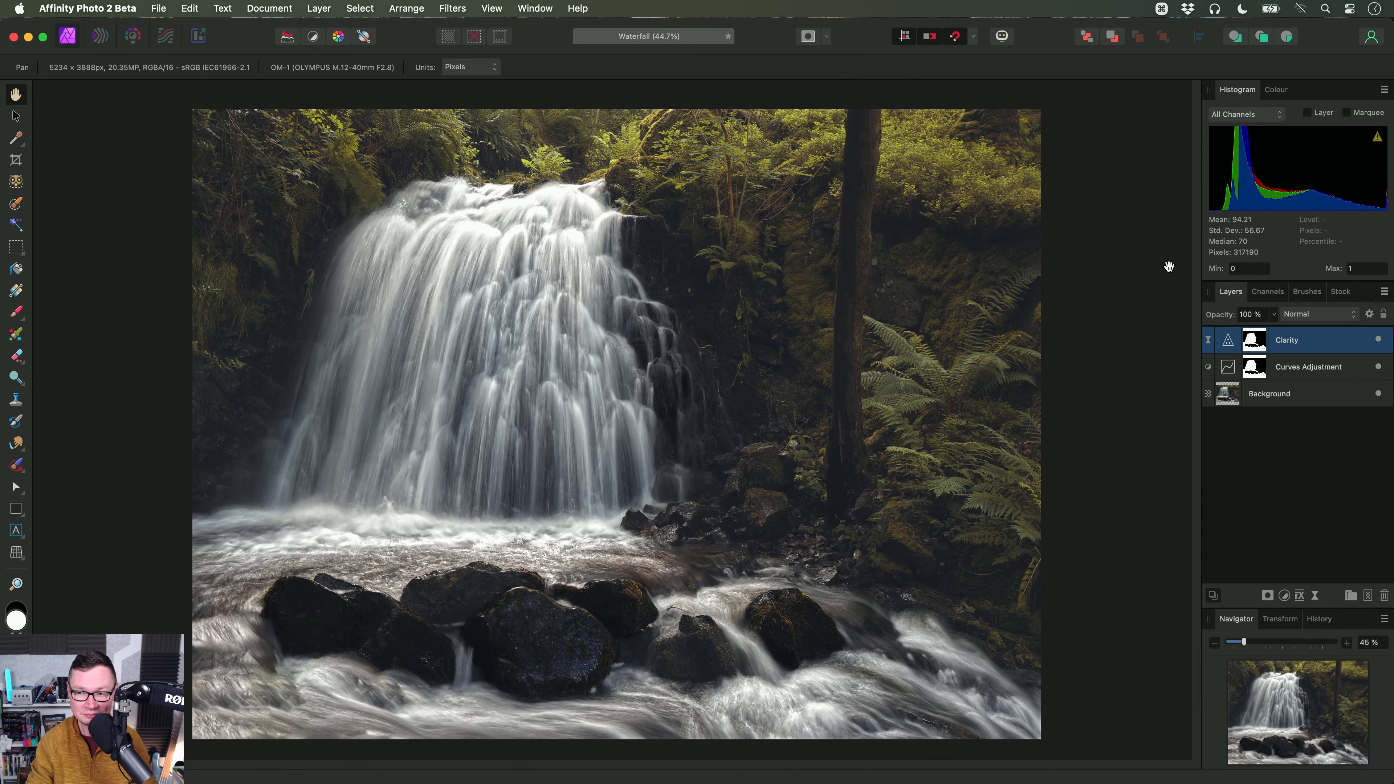
# Step: Open Car in Clouds.afphoto from the 20. Object Selection folder and enlarge the view of the car
pyautogui.press('super+Tab')
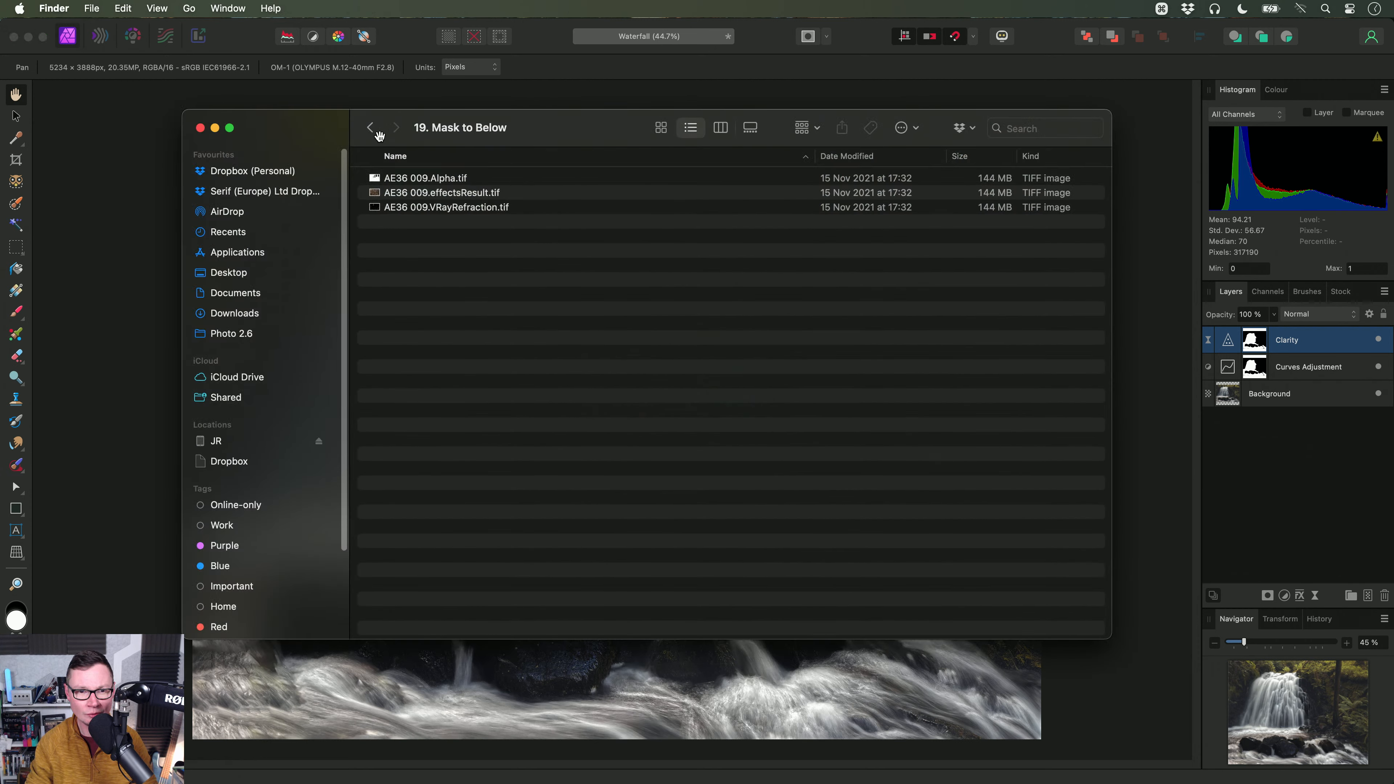
pyautogui.click(378, 134)
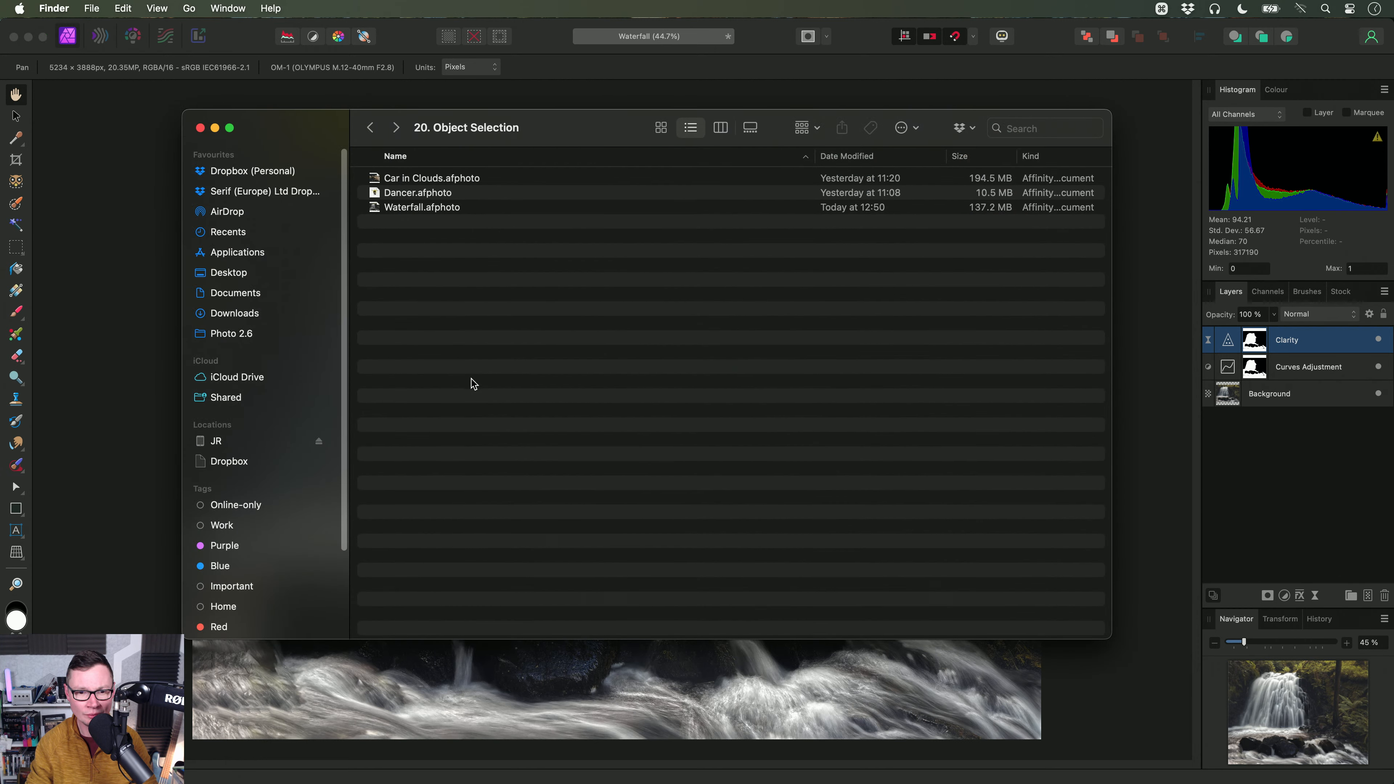
pyautogui.doubleClick(437, 184)
pyautogui.press('super+Tab')
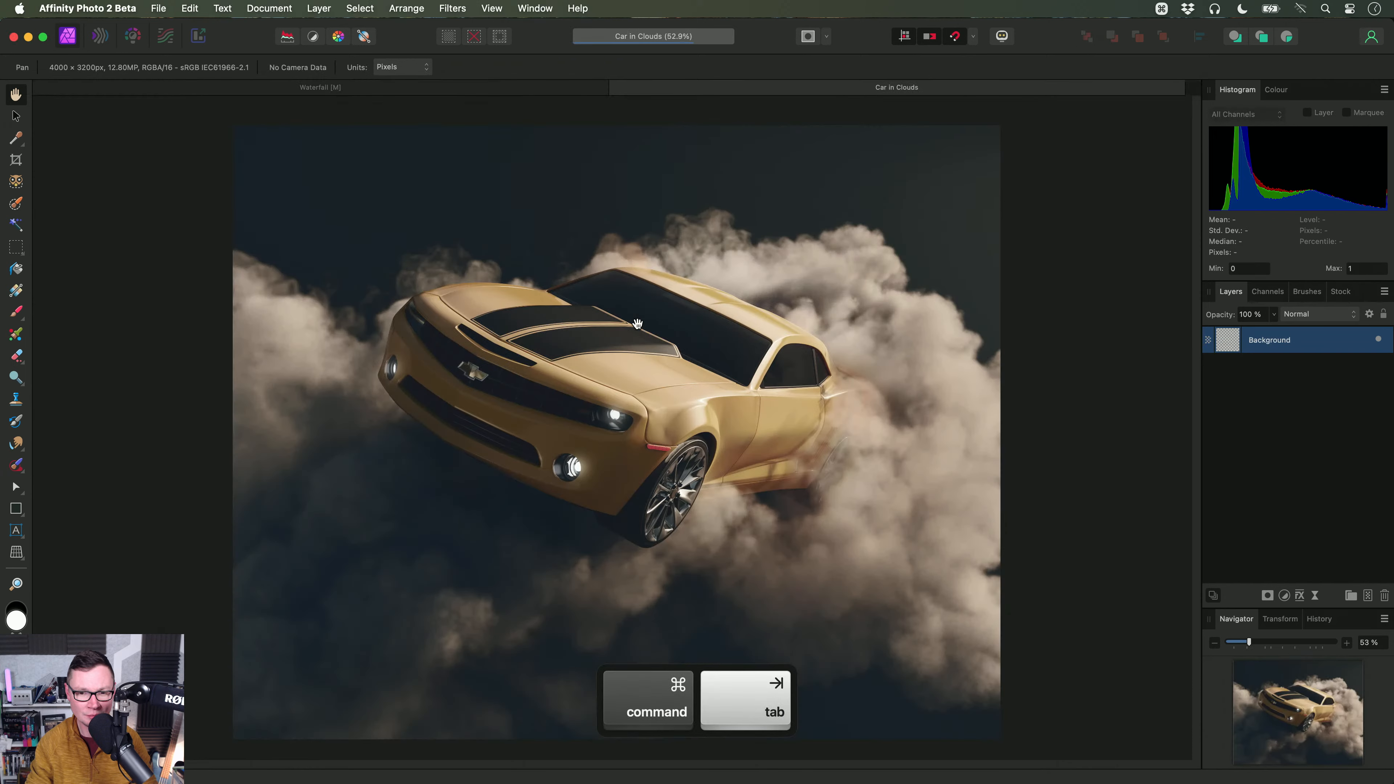
pyautogui.scroll(3, 637, 324)
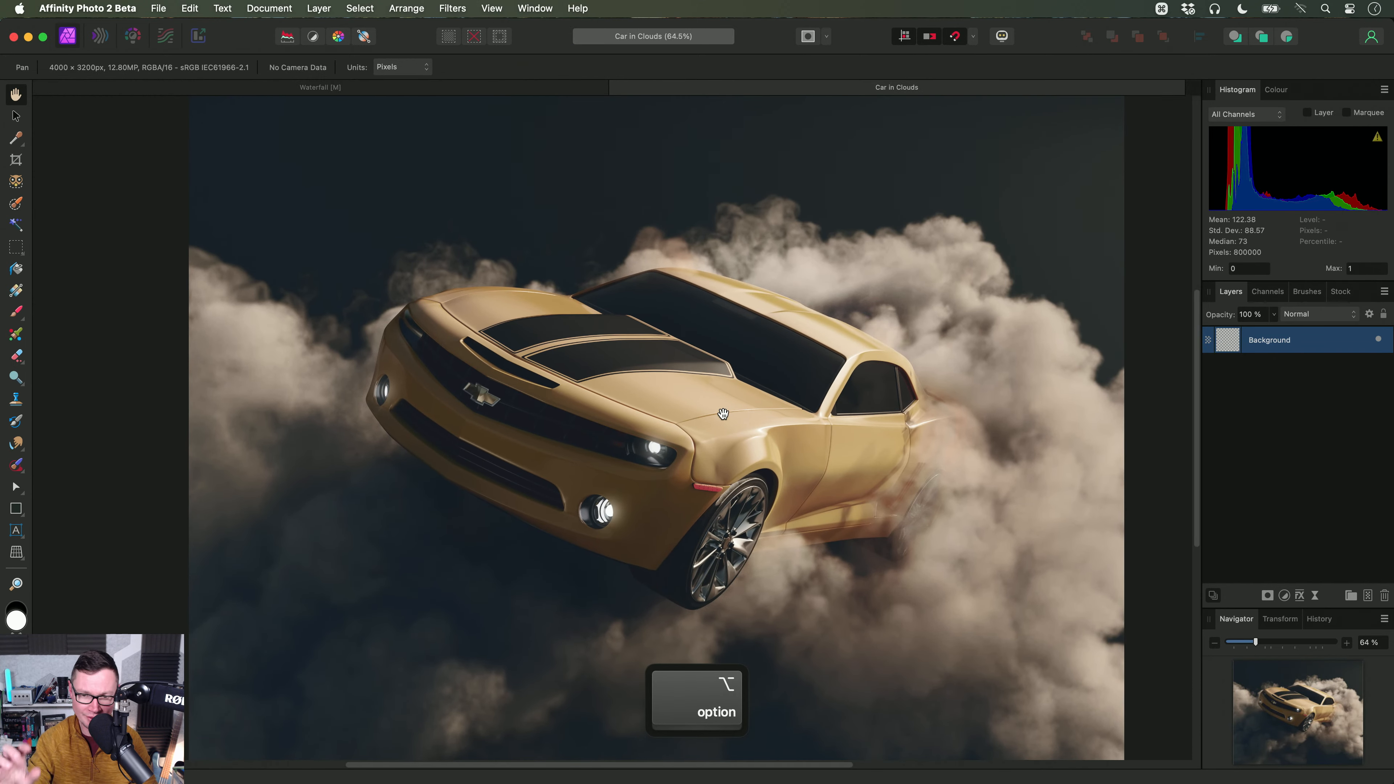
# Step: Select the whole car with the Object Selection Tool
pyautogui.scroll(1, 703, 421)
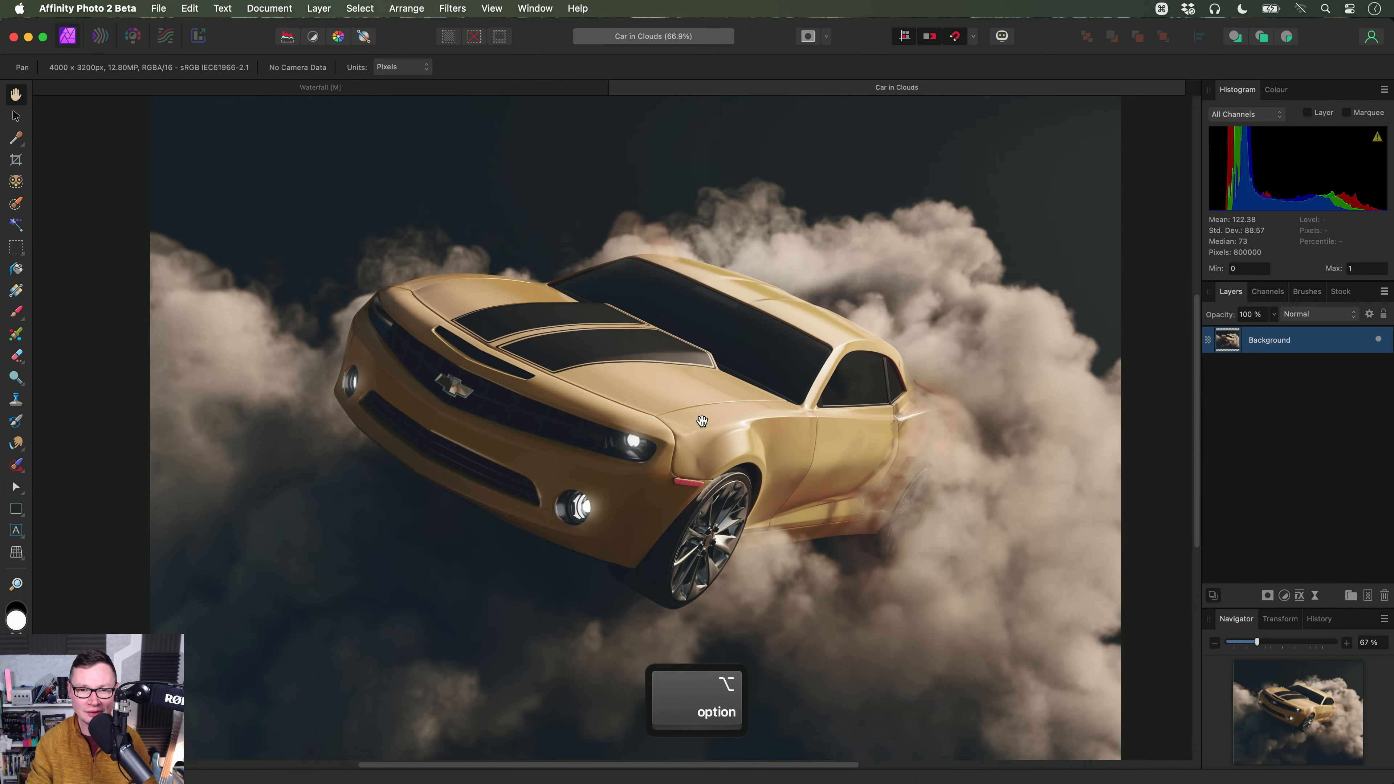
pyautogui.scroll(1, 703, 421)
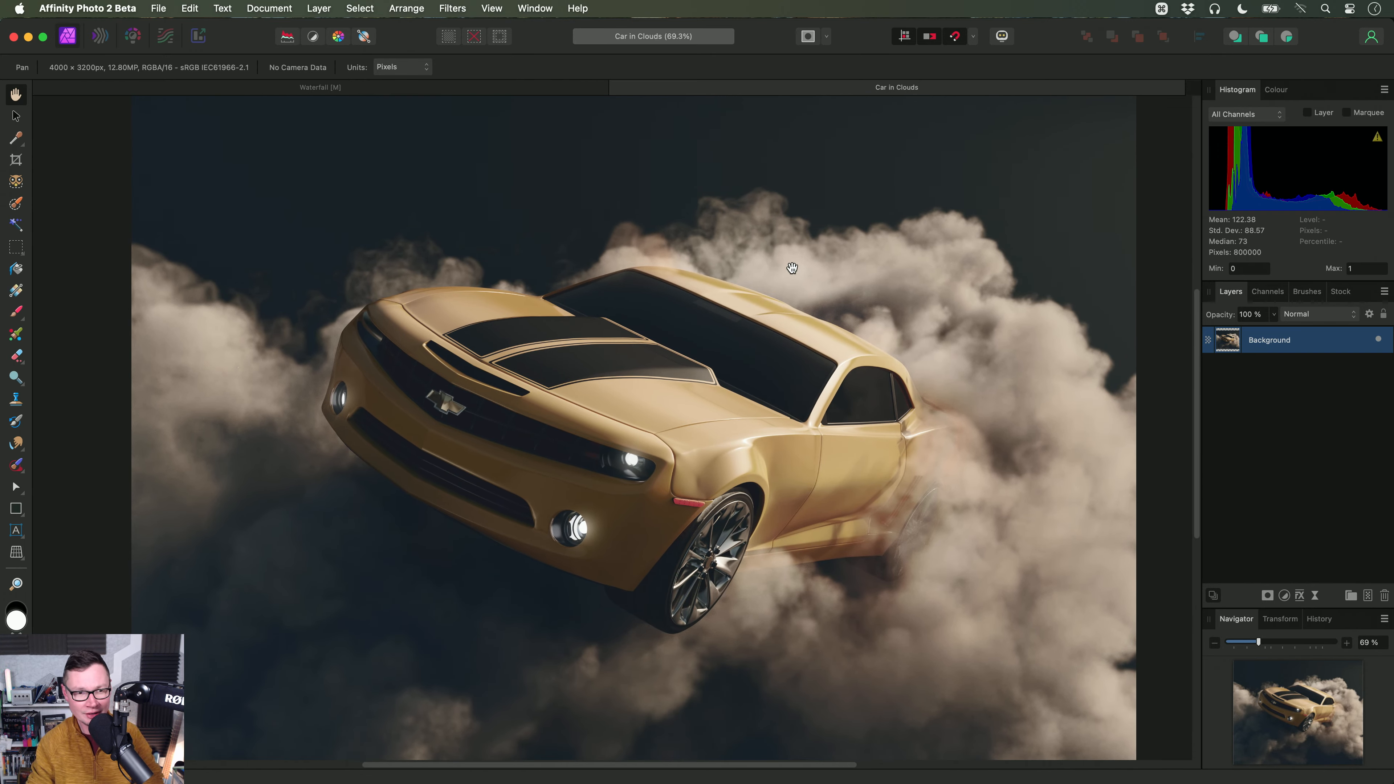
pyautogui.click(16, 181)
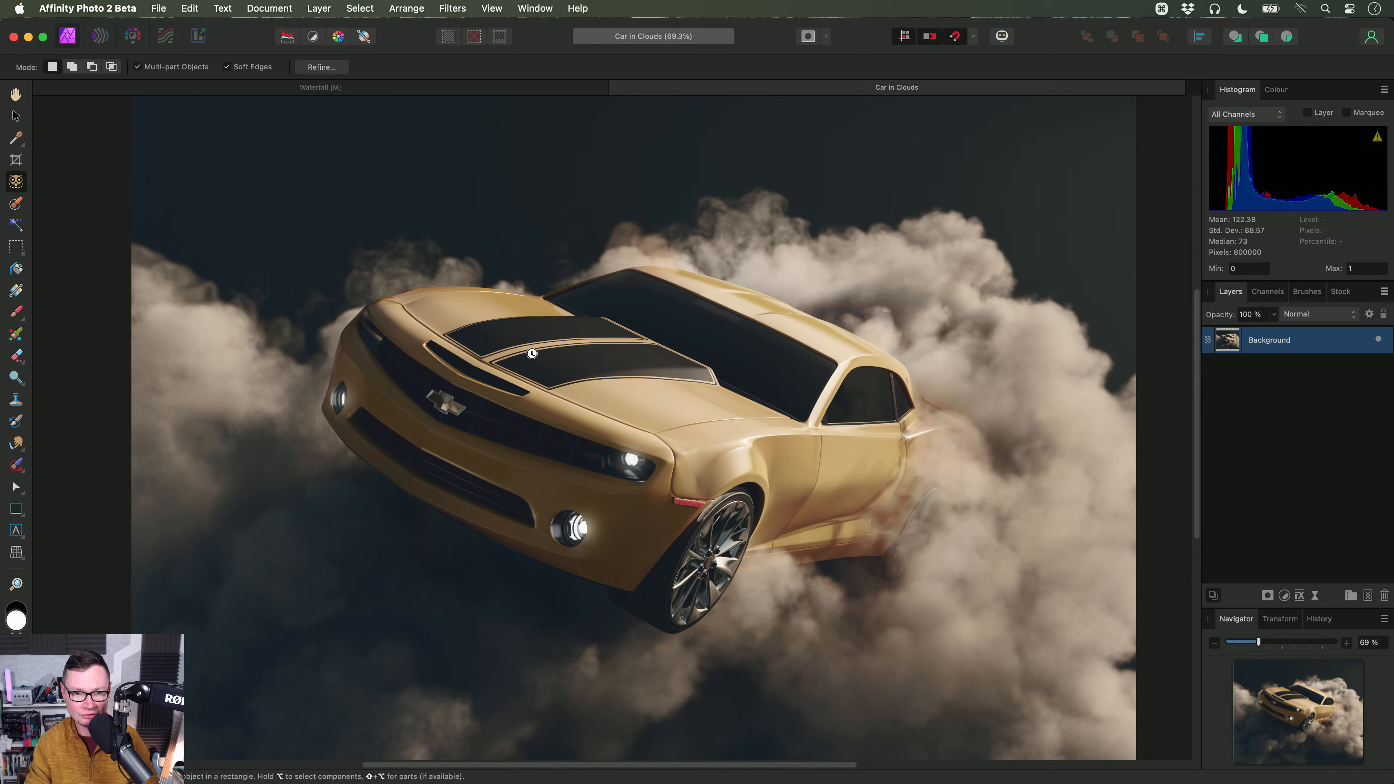
pyautogui.click(789, 367)
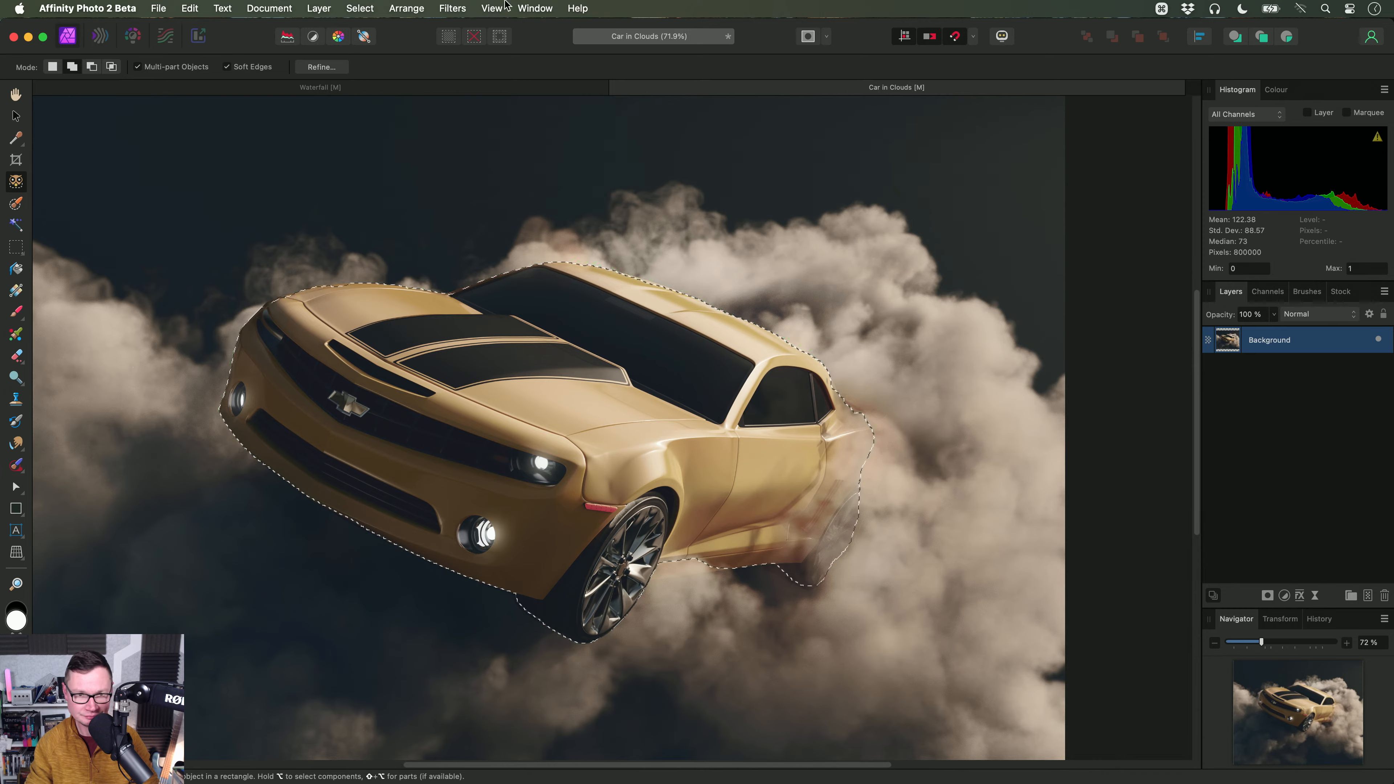
# Step: Start refining the car selection and brush the lower sill behind the front wheel with the Matte adjustment brush
pyautogui.click(325, 69)
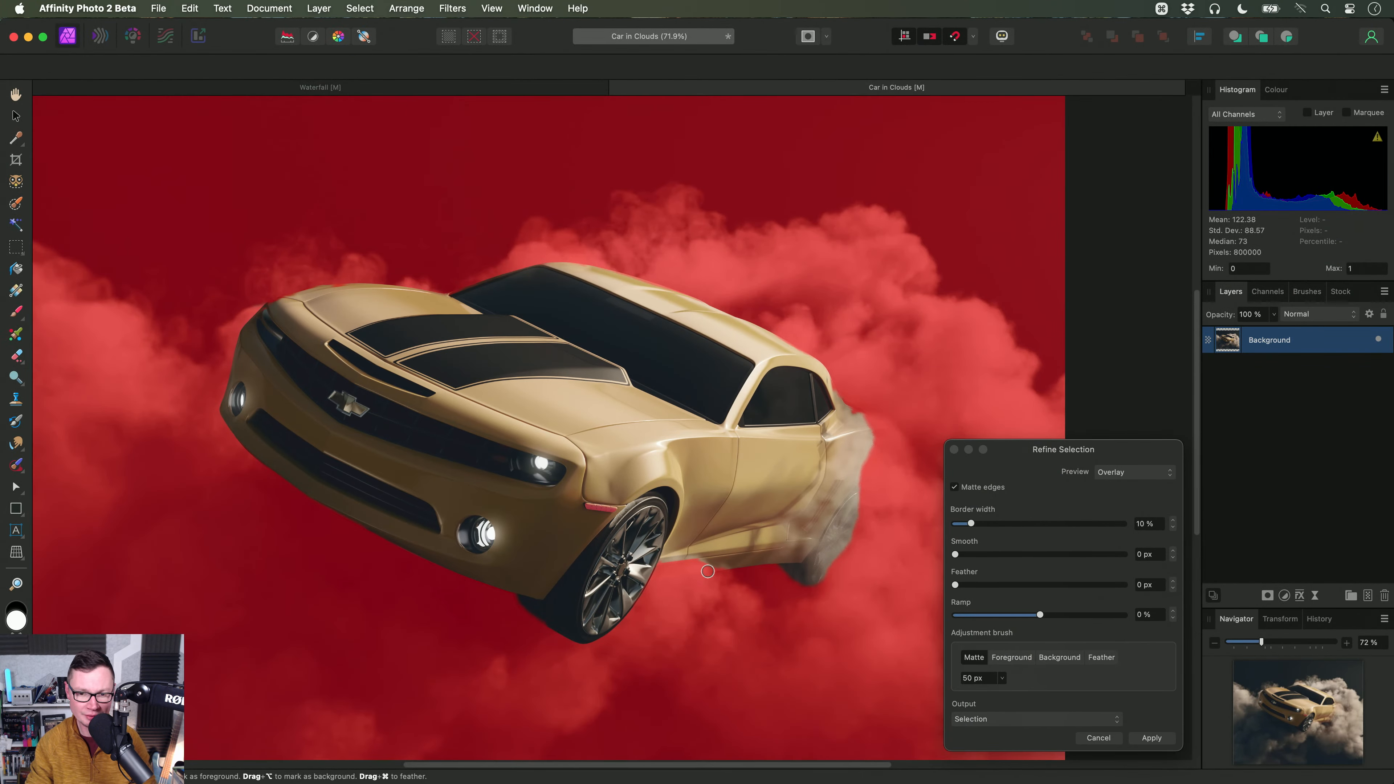
pyautogui.scroll(8, 709, 573)
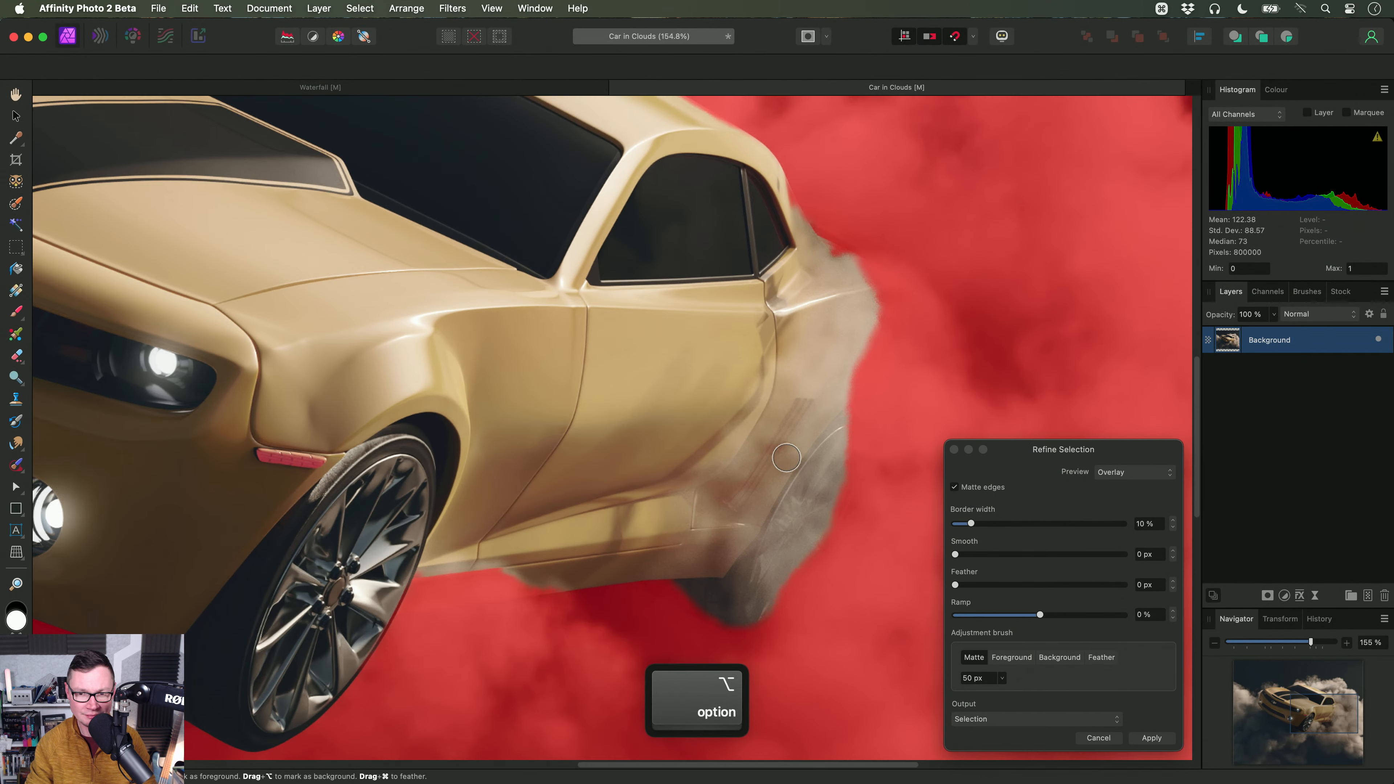
pyautogui.scroll(4, 772, 402)
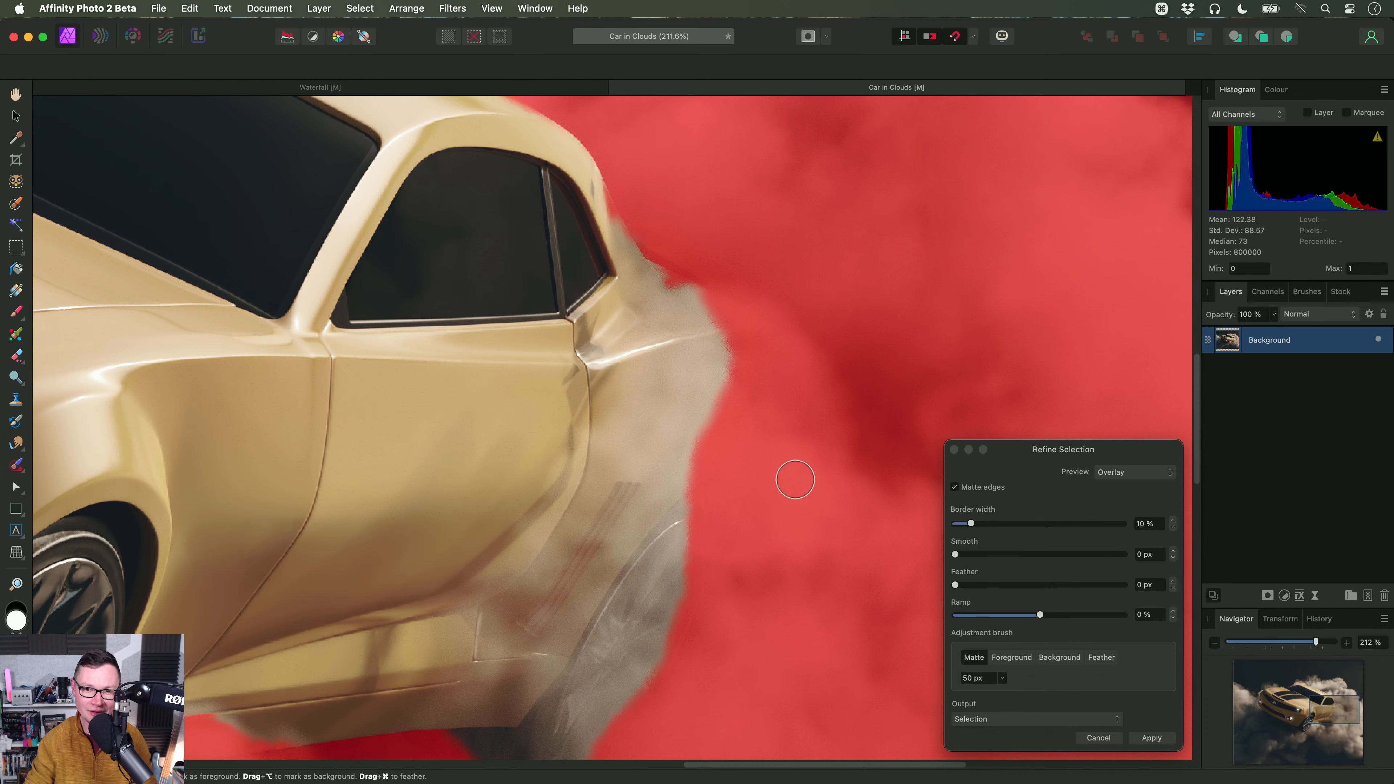
pyautogui.scroll(-3, 735, 415)
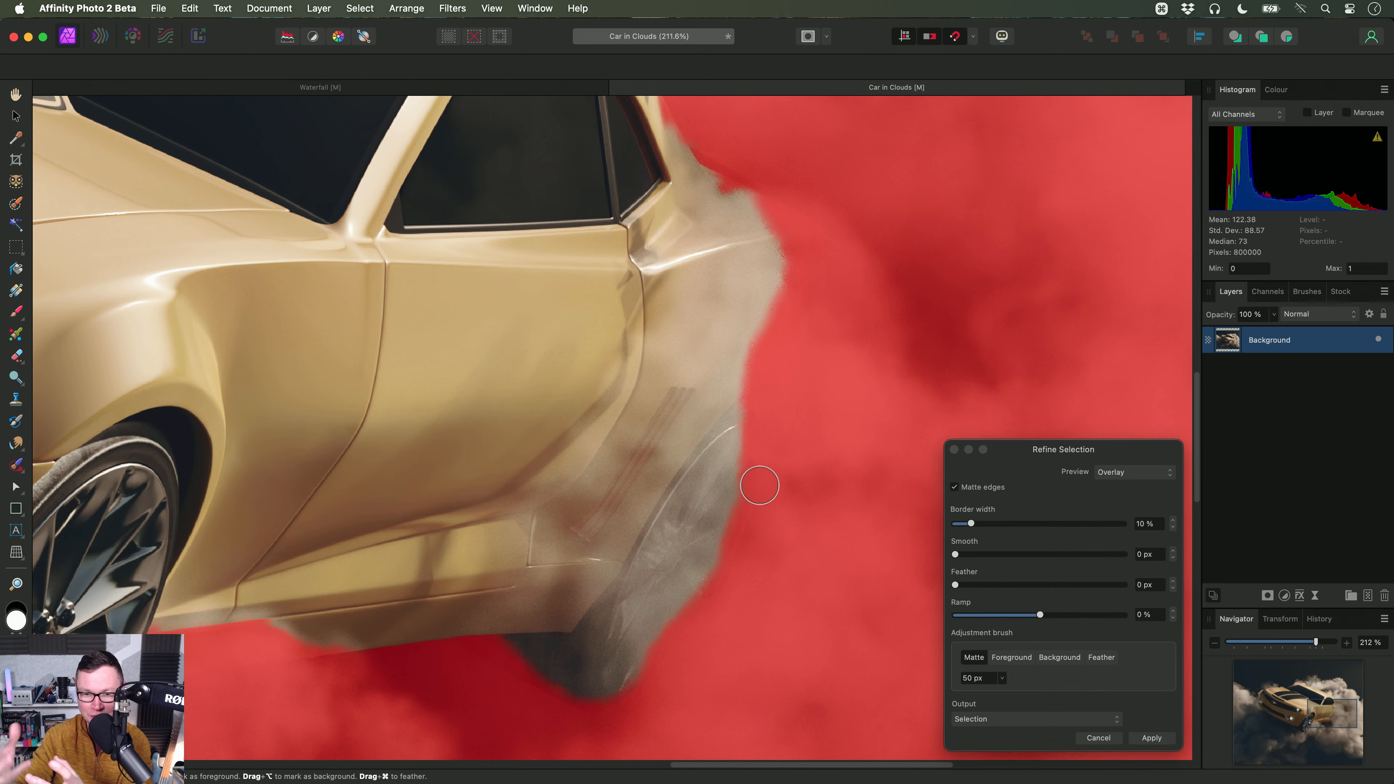
pyautogui.scroll(2, 760, 486)
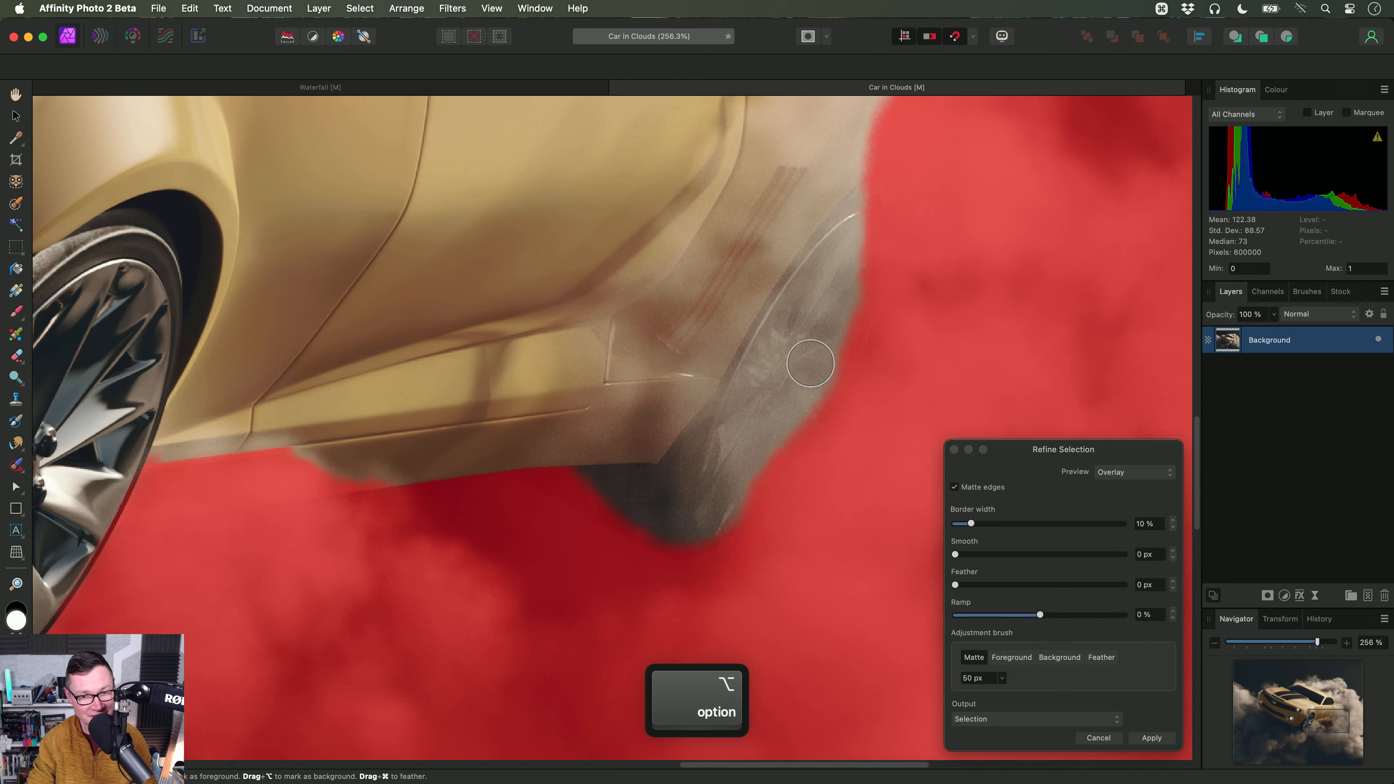
pyautogui.scroll(3, 692, 456)
pyautogui.scroll(-5, 689, 360)
pyautogui.scroll(3, 666, 508)
pyautogui.moveTo(652, 485); pyautogui.dragTo(573, 463)
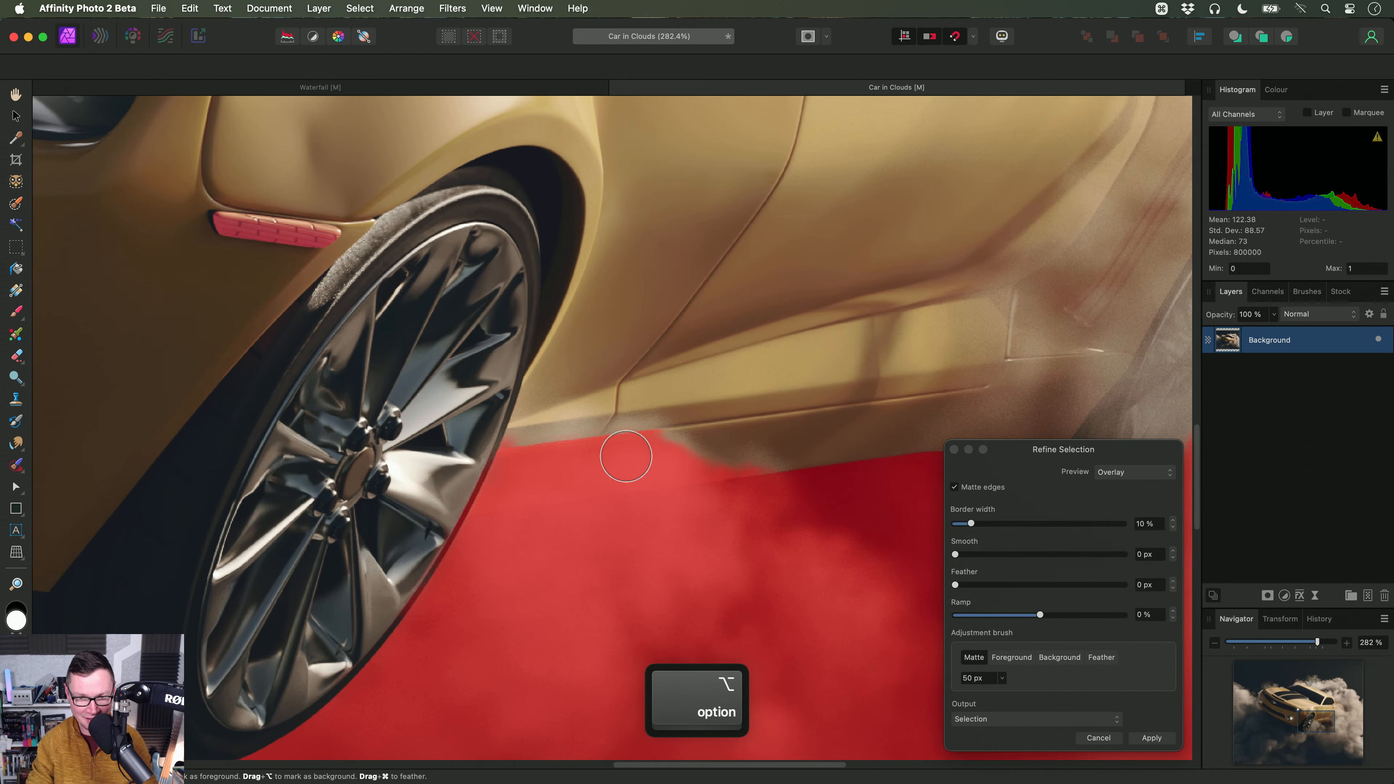
pyautogui.moveTo(700, 431)
pyautogui.mouseDown()
pyautogui.moveTo(508, 468)
pyautogui.moveTo(656, 451)
pyautogui.moveTo(463, 456)
pyautogui.mouseUp()
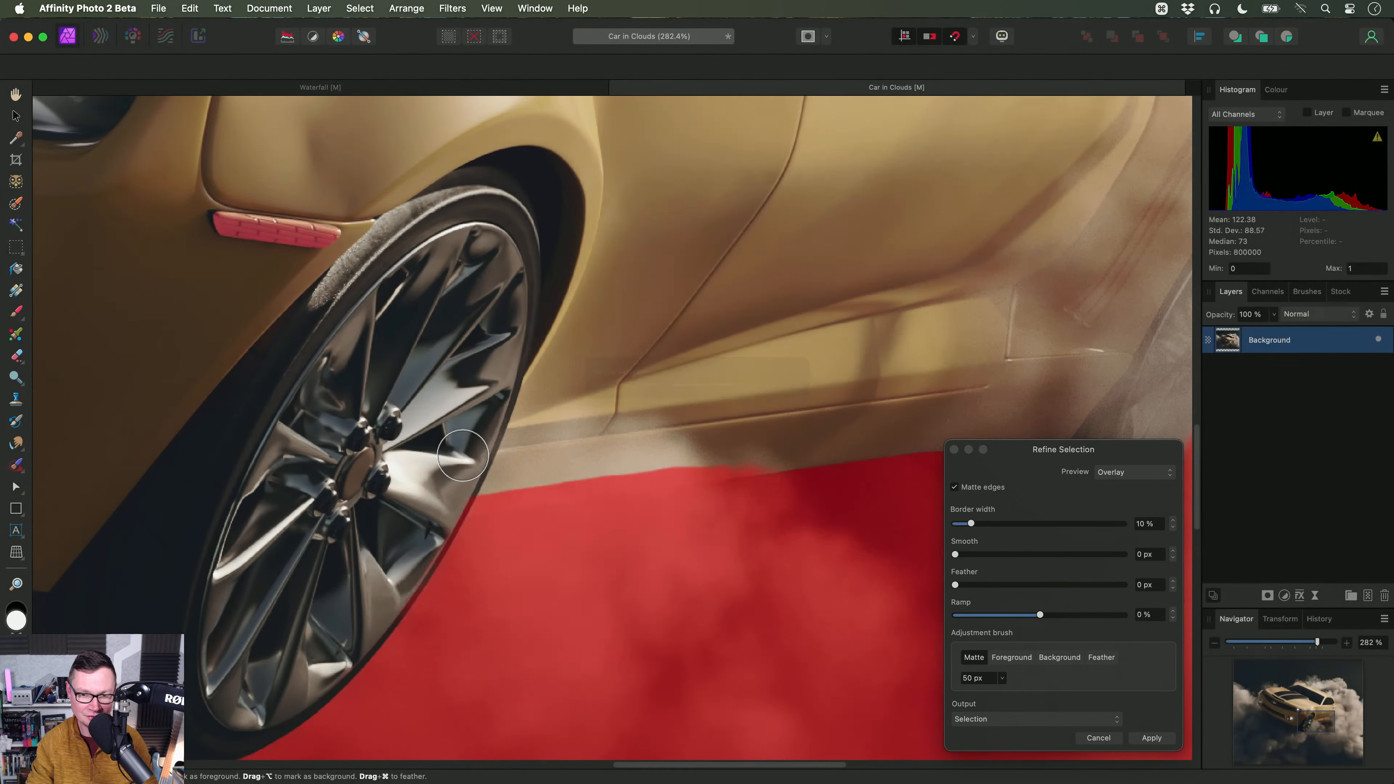
pyautogui.scroll(-3, 604, 462)
pyautogui.moveTo(732, 466); pyautogui.dragTo(531, 492)
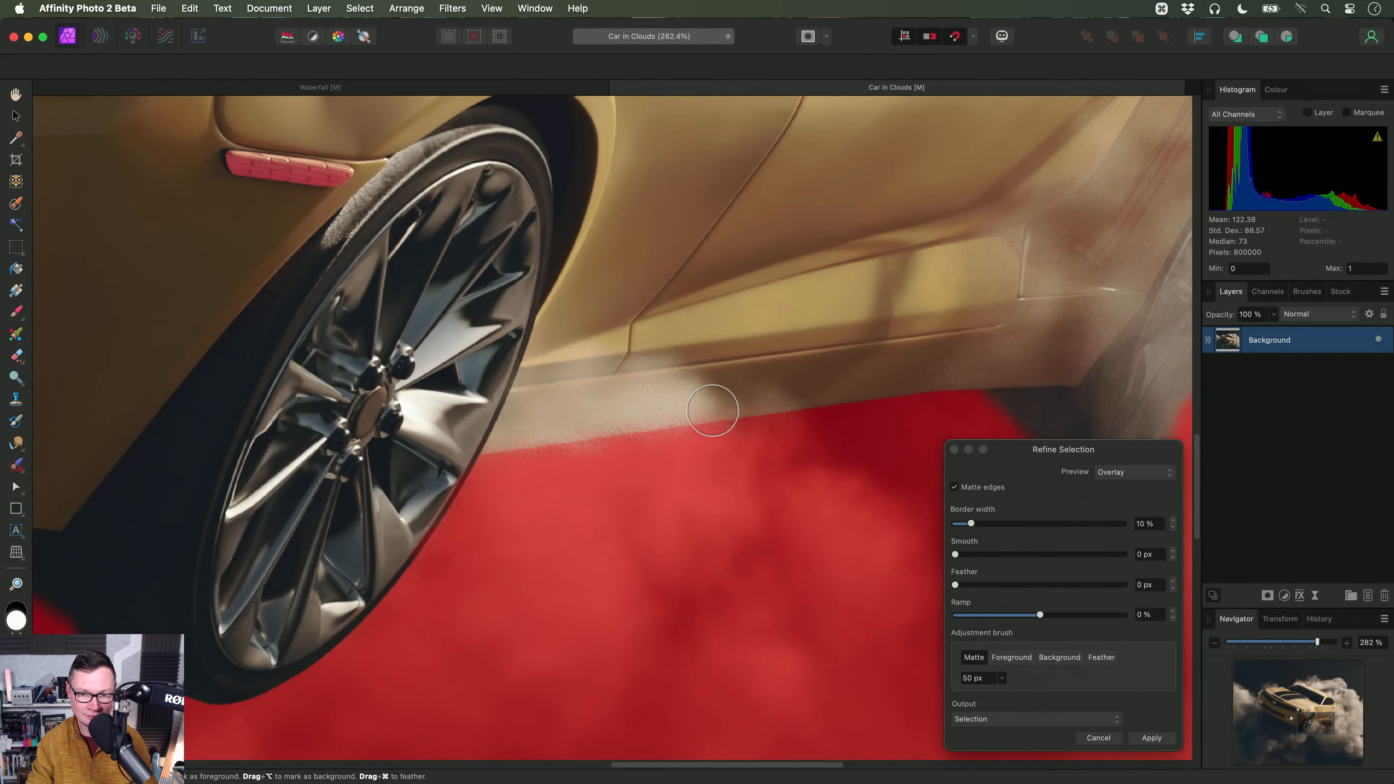
pyautogui.scroll(-3, 503, 424)
# Step: Go over the windscreen and roof edges in the refinement and apply the result as a selection
pyautogui.moveTo(489, 450); pyautogui.dragTo(679, 364)
pyautogui.moveTo(680, 285); pyautogui.dragTo(686, 623)
pyautogui.moveTo(587, 203); pyautogui.dragTo(597, 556)
pyautogui.moveTo(599, 291); pyautogui.dragTo(709, 383)
pyautogui.moveTo(378, 354); pyautogui.dragTo(582, 378)
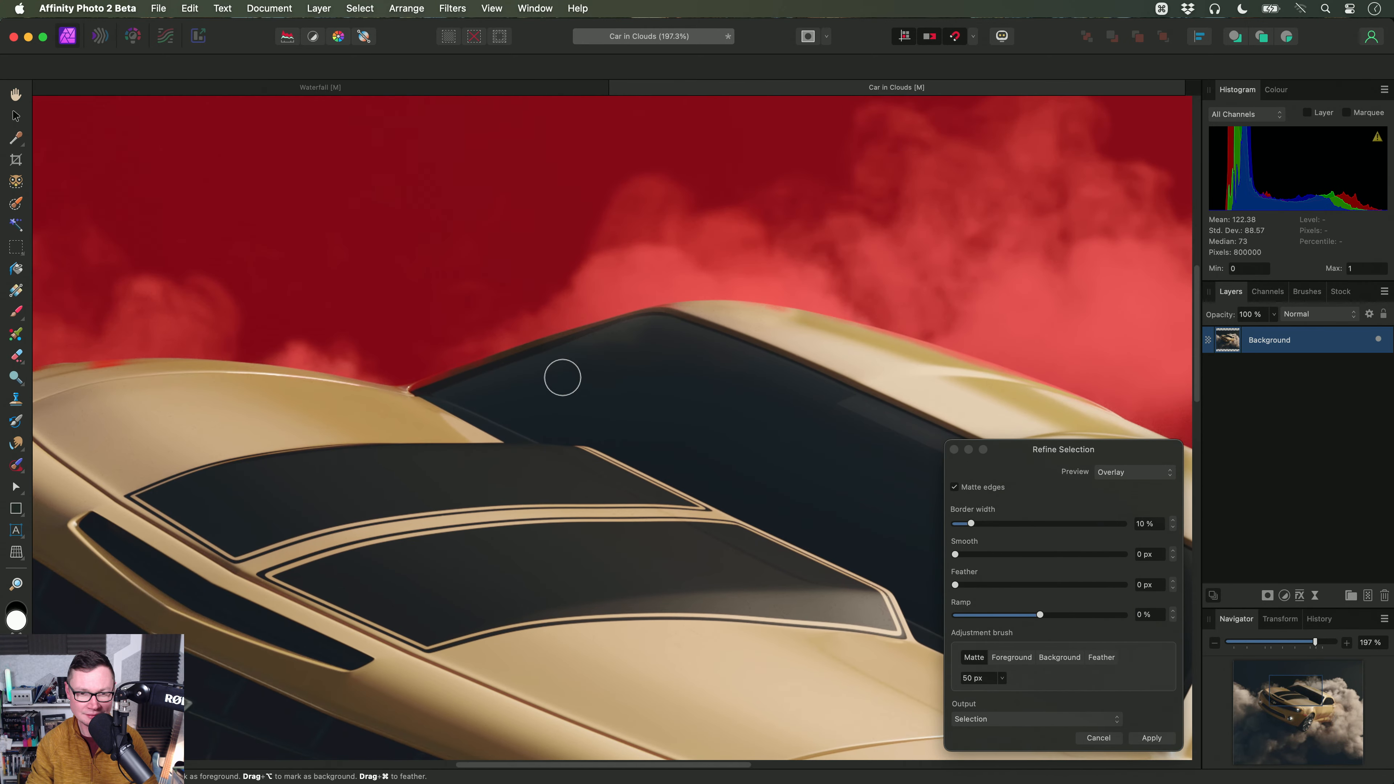
pyautogui.moveTo(478, 397); pyautogui.dragTo(539, 381)
pyautogui.scroll(3, 539, 381)
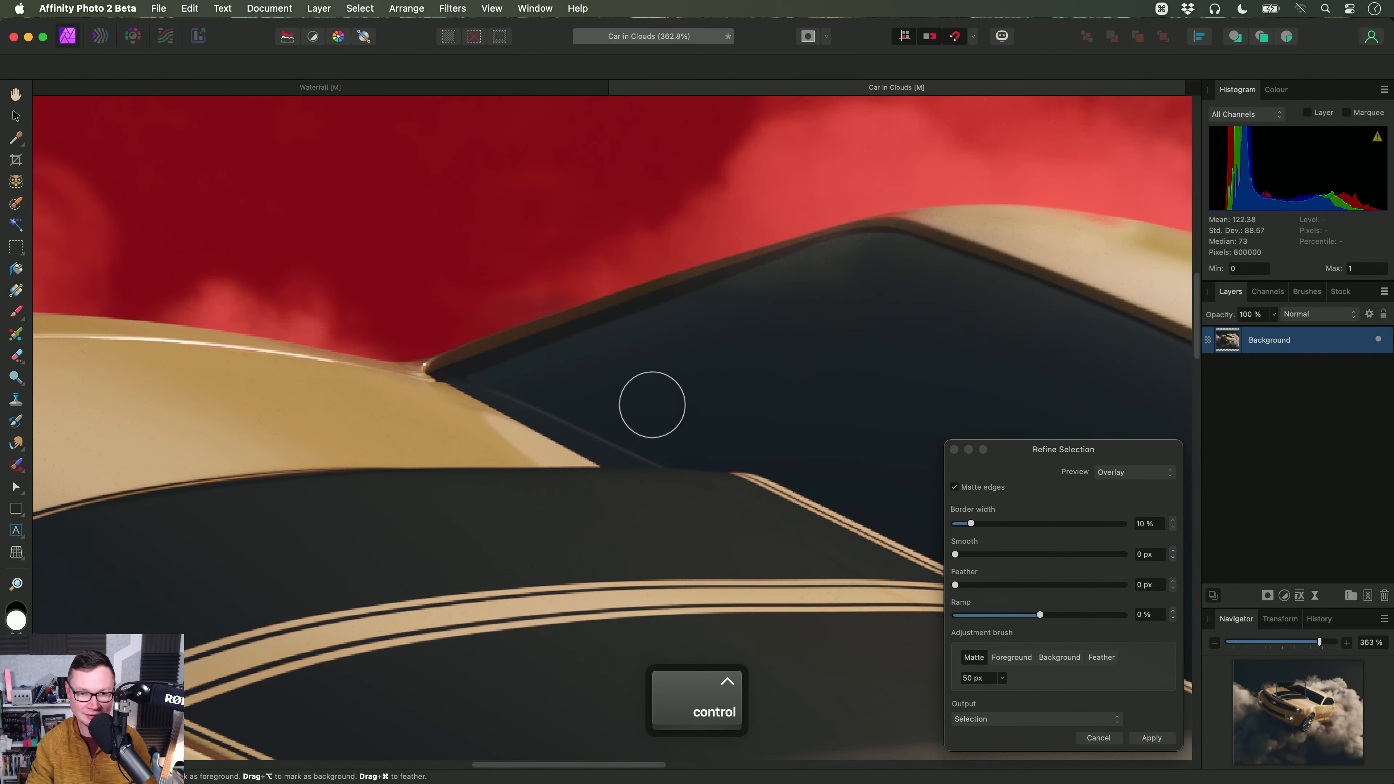
pyautogui.moveTo(809, 358); pyautogui.dragTo(664, 394)
pyautogui.moveTo(1015, 328)
pyautogui.mouseDown()
pyautogui.moveTo(532, 379)
pyautogui.moveTo(297, 346)
pyautogui.moveTo(309, 386)
pyautogui.moveTo(386, 386)
pyautogui.mouseUp()
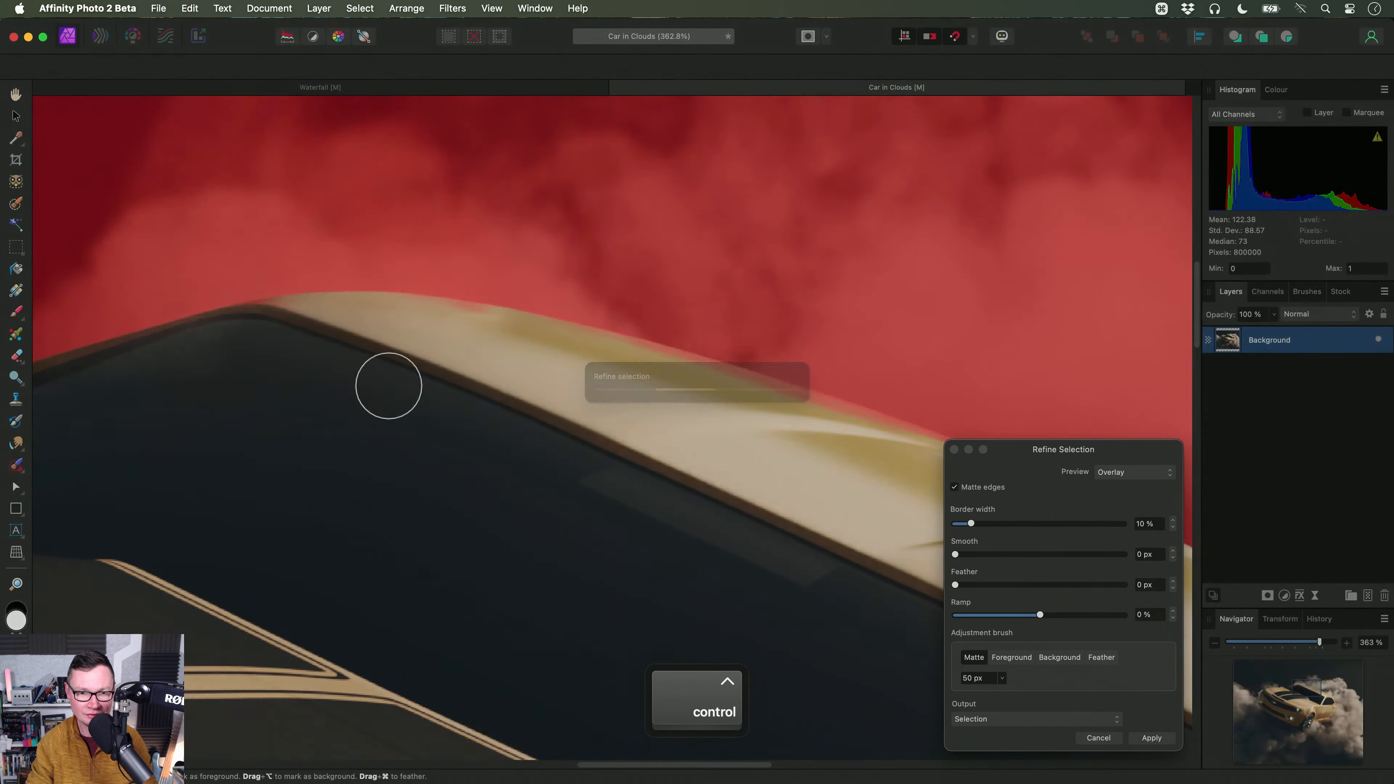
pyautogui.scroll(-10, 610, 382)
pyautogui.moveTo(1045, 454); pyautogui.dragTo(1062, 331)
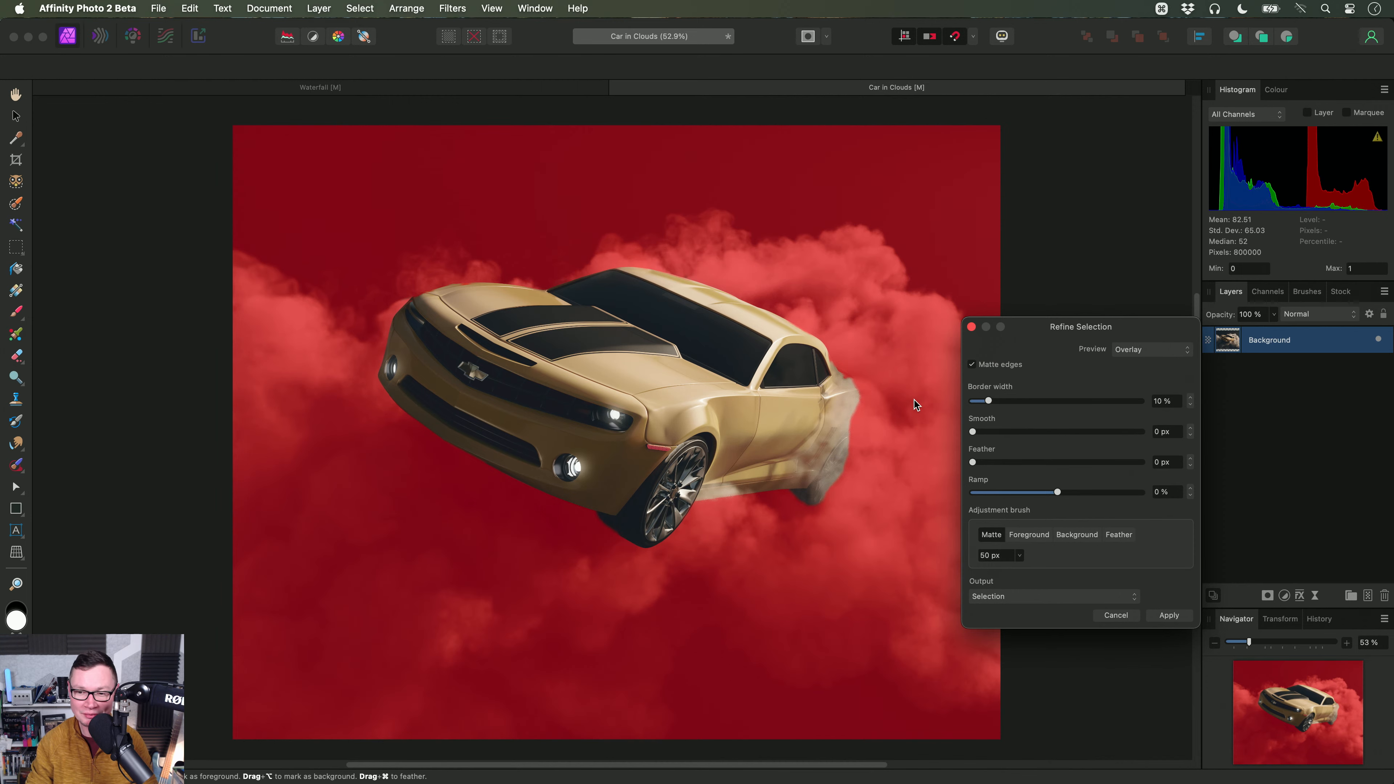
pyautogui.click(1169, 616)
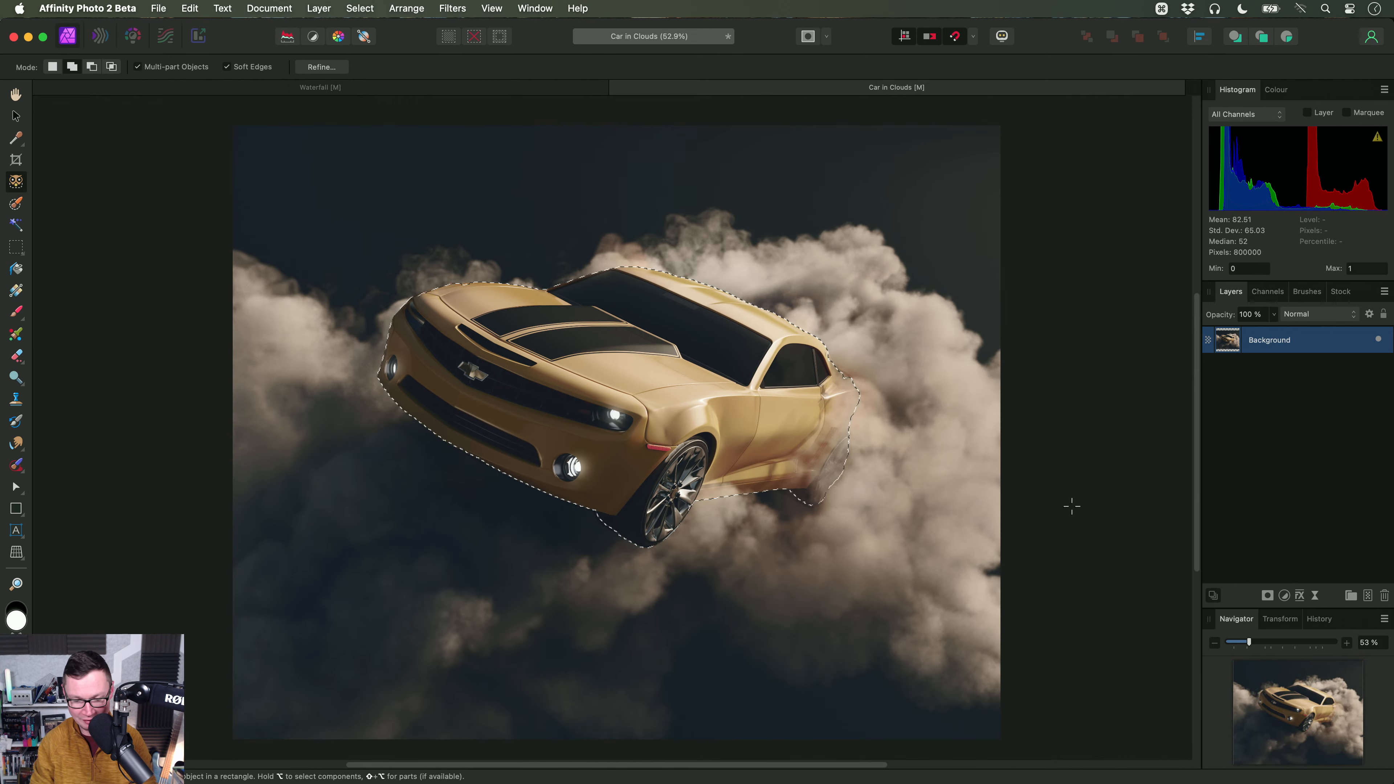
# Step: Add an HSL adjustment masked to the car, deselect, and set the hue shift to 86.8° and saturation shift to 15%
pyautogui.press('h')
pyautogui.press('super+u')
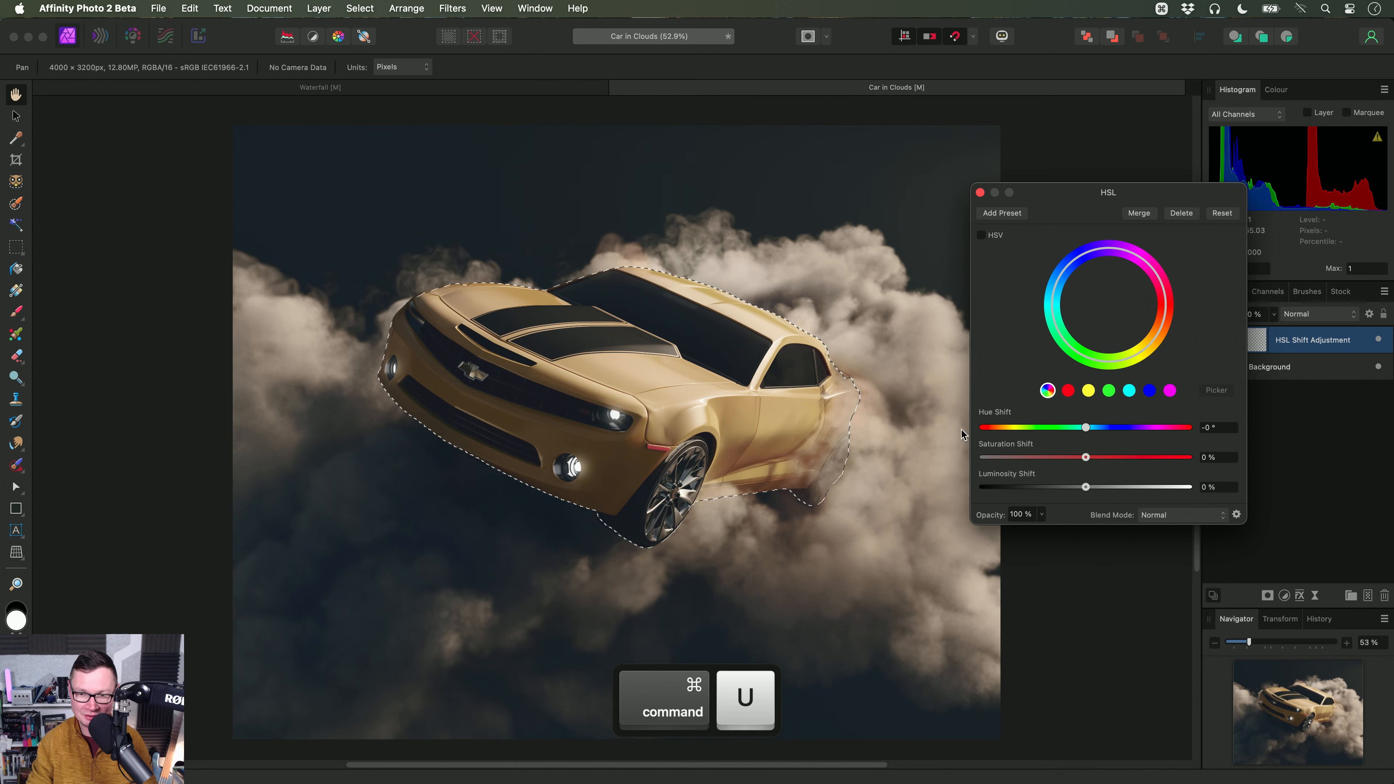
pyautogui.press('super+d')
pyautogui.moveTo(1087, 431); pyautogui.dragTo(1096, 467)
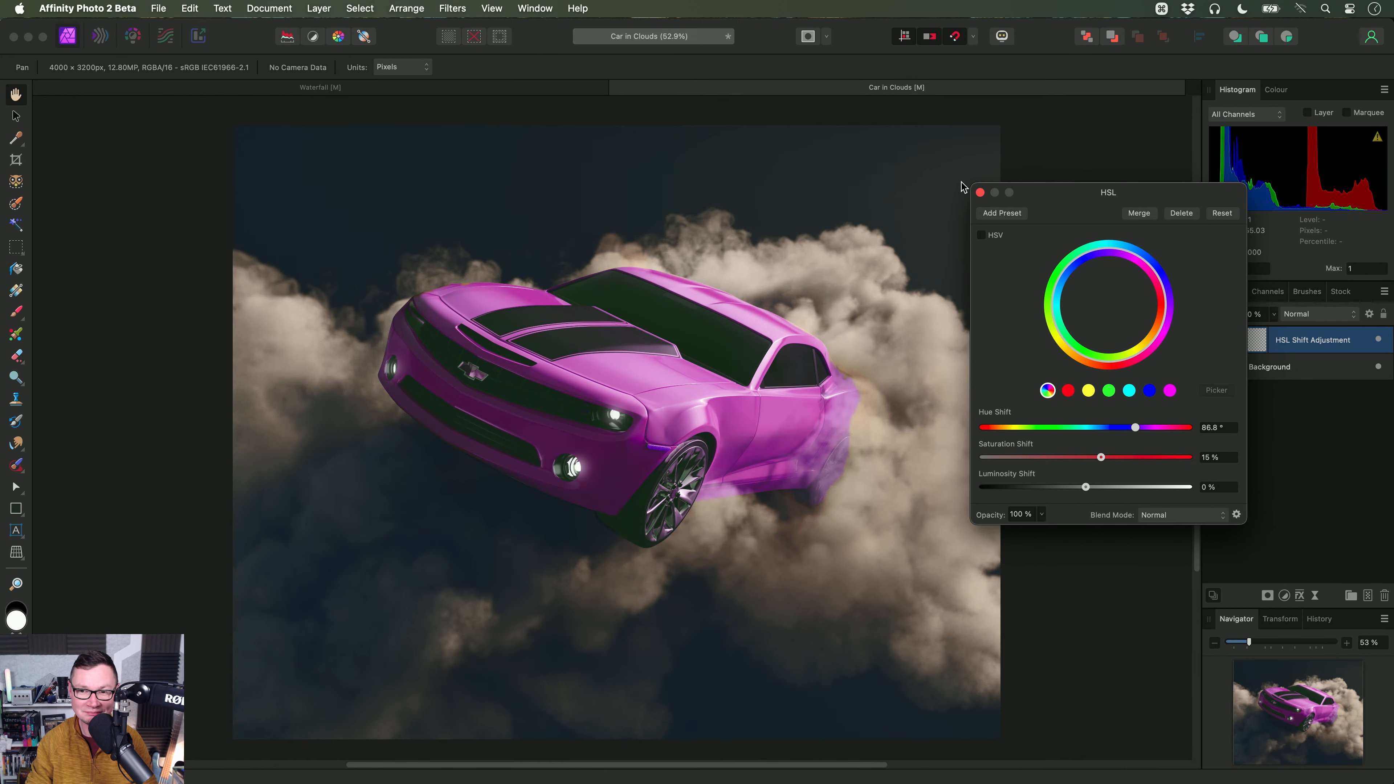
pyautogui.click(980, 192)
pyautogui.press('super+1')
pyautogui.scroll(-3, 700, 433)
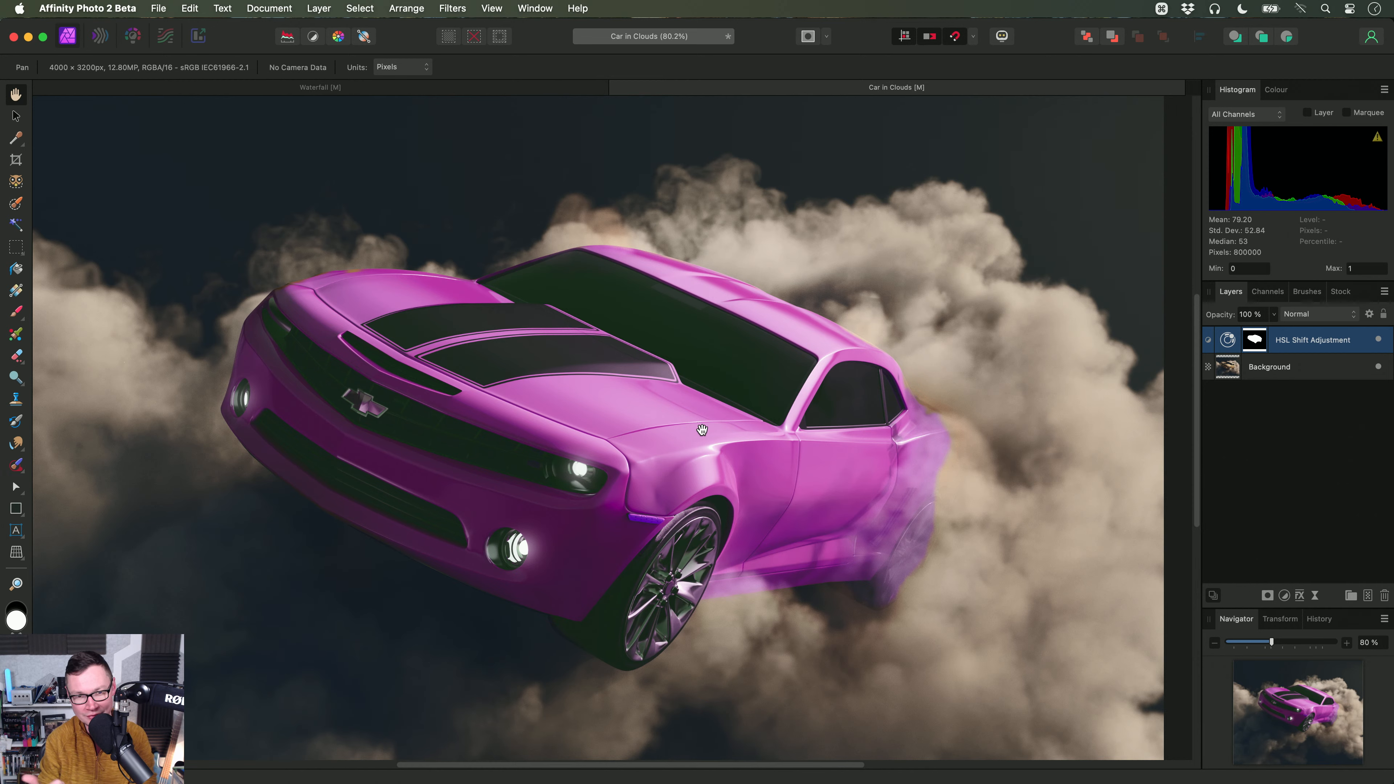
pyautogui.scroll(-4, 702, 430)
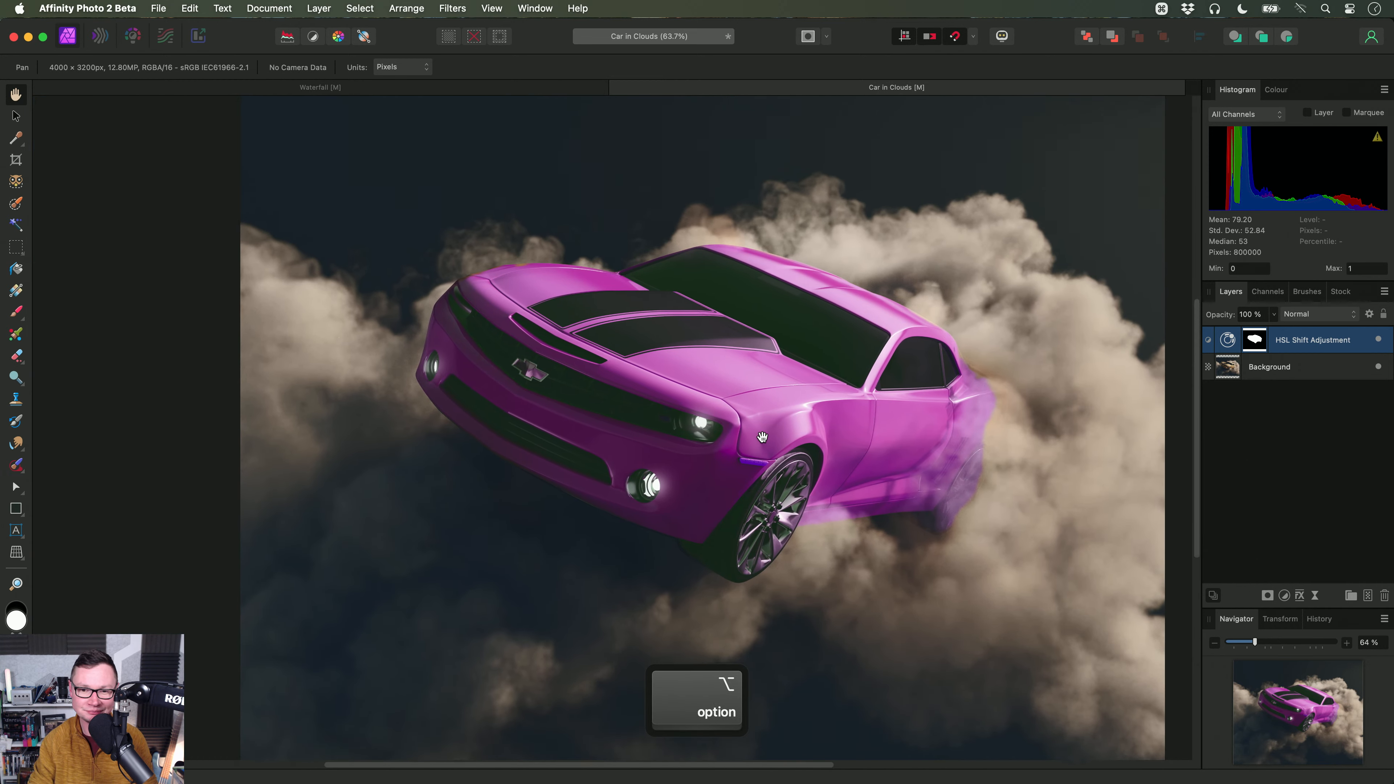
# Step: Close the car and waterfall documents and open the Dancer image
pyautogui.press('super+w')
pyautogui.click(715, 331)
pyautogui.press('super+w')
pyautogui.click(715, 331)
pyautogui.press('super+Tab')
pyautogui.moveTo(449, 194); pyautogui.dragTo(715, 332)
pyautogui.press('super+Tab')
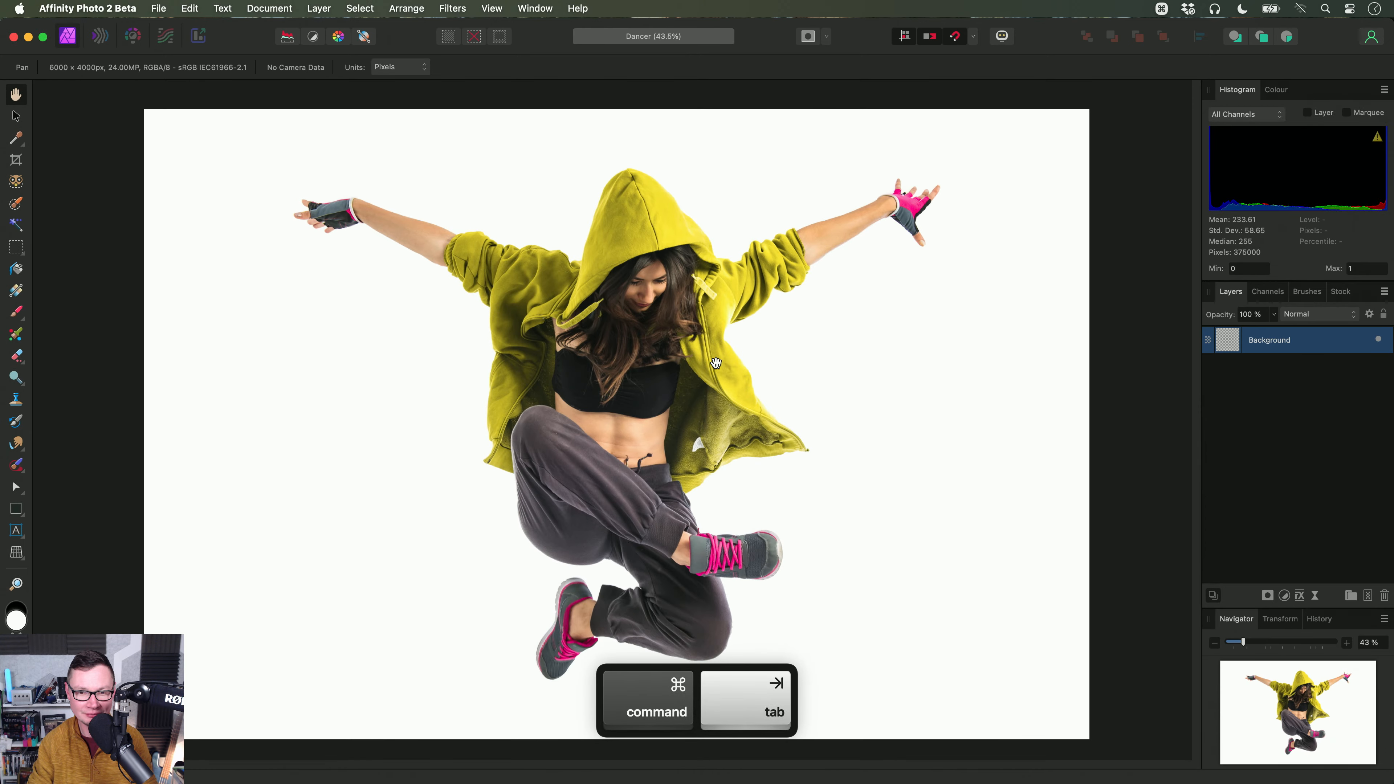
# Step: Activate the Object Selection Tool and examine its previews of the whole dancer, the background and the hoodie component
pyautogui.click(14, 183)
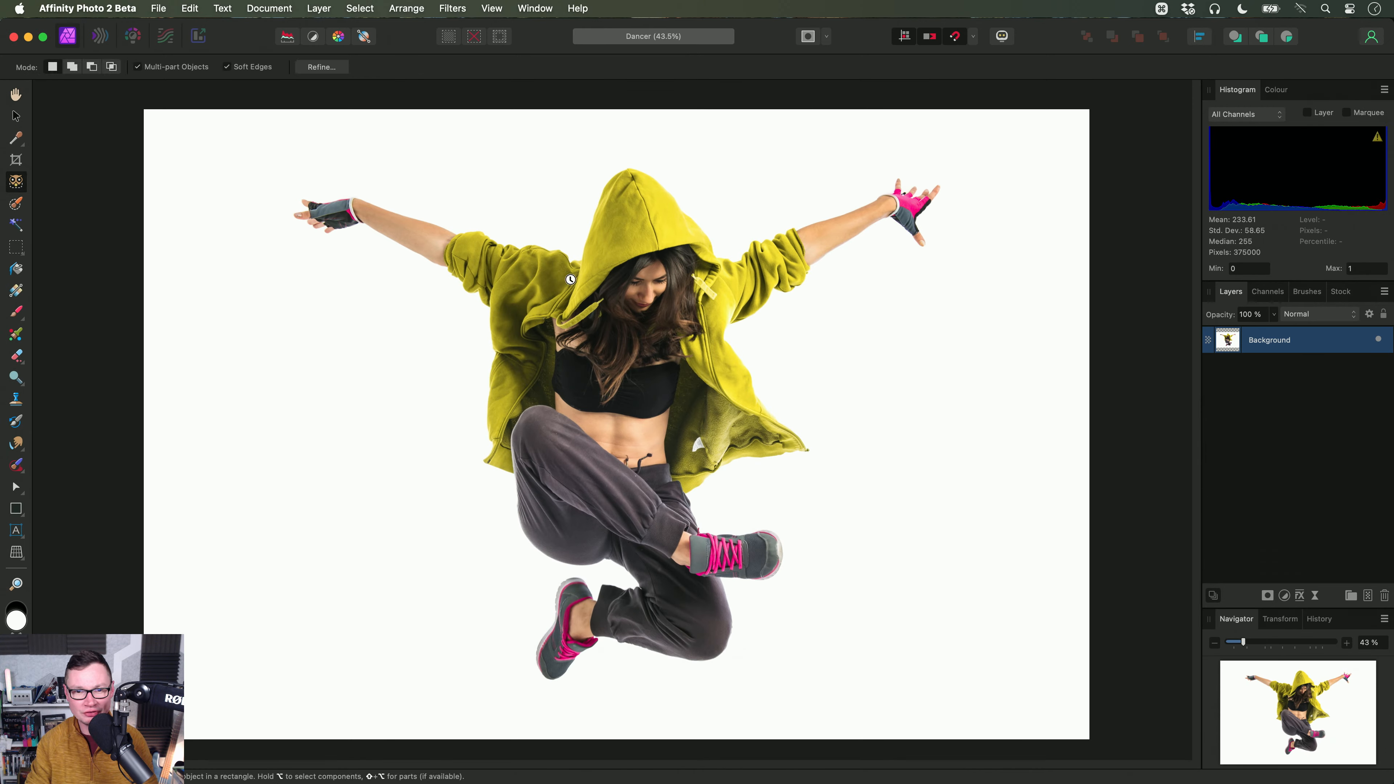
pyautogui.scroll(4, 651, 316)
pyautogui.scroll(1, 653, 332)
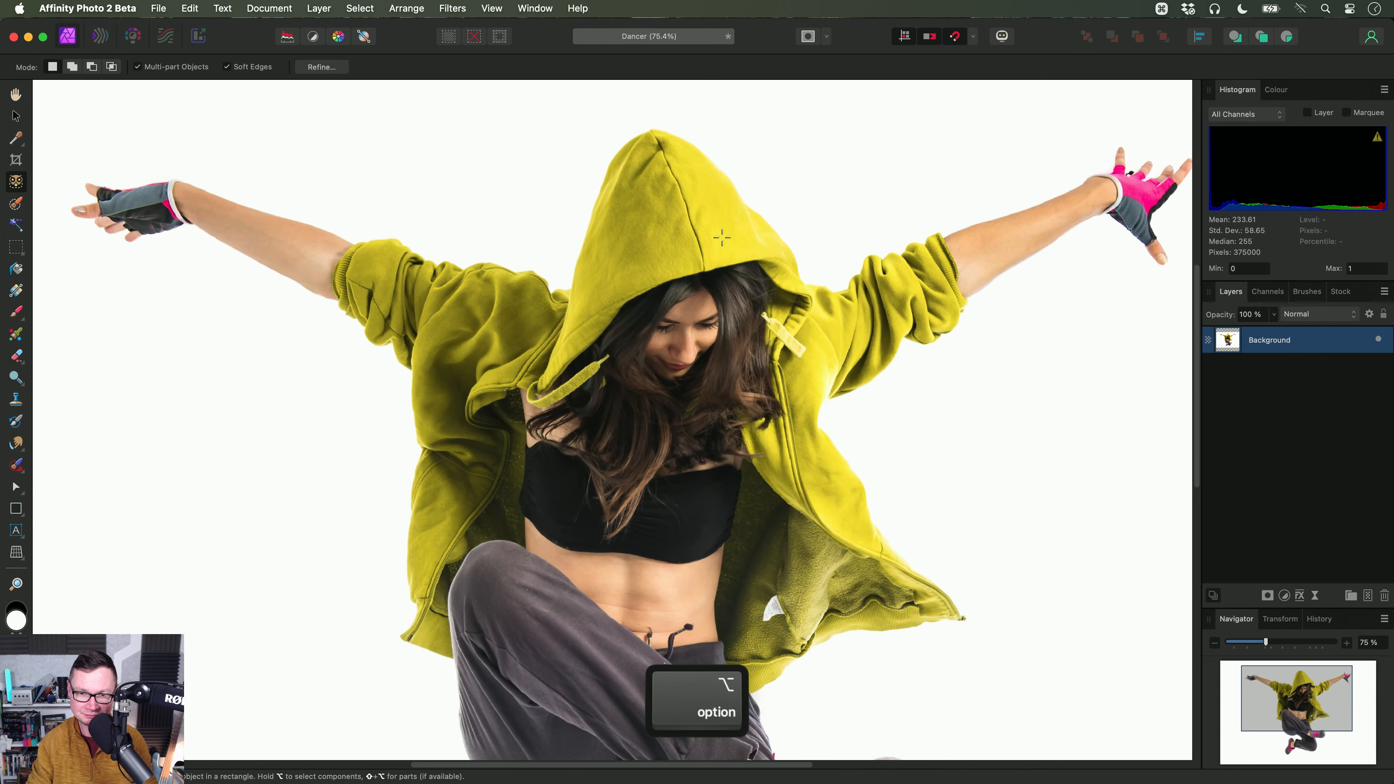
pyautogui.scroll(1, 719, 267)
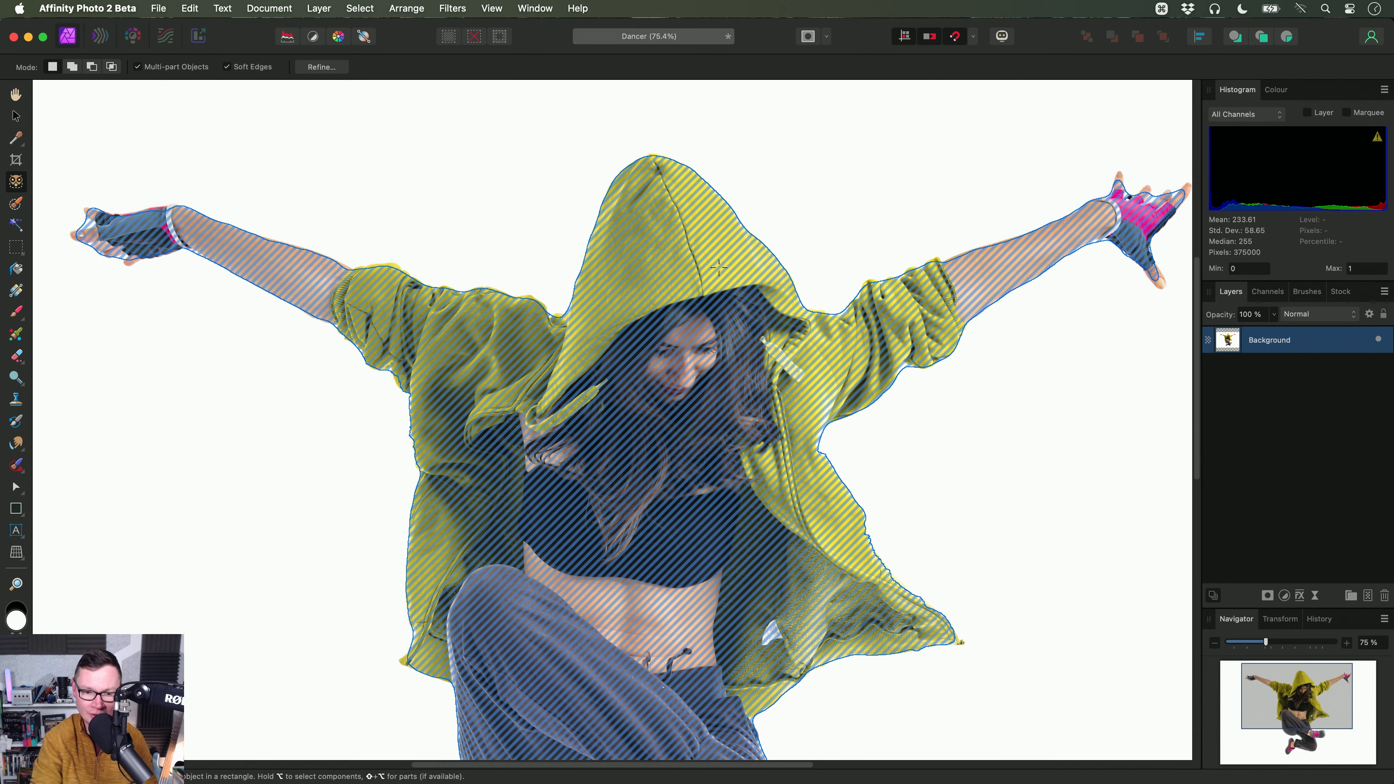
pyautogui.scroll(1, 719, 267)
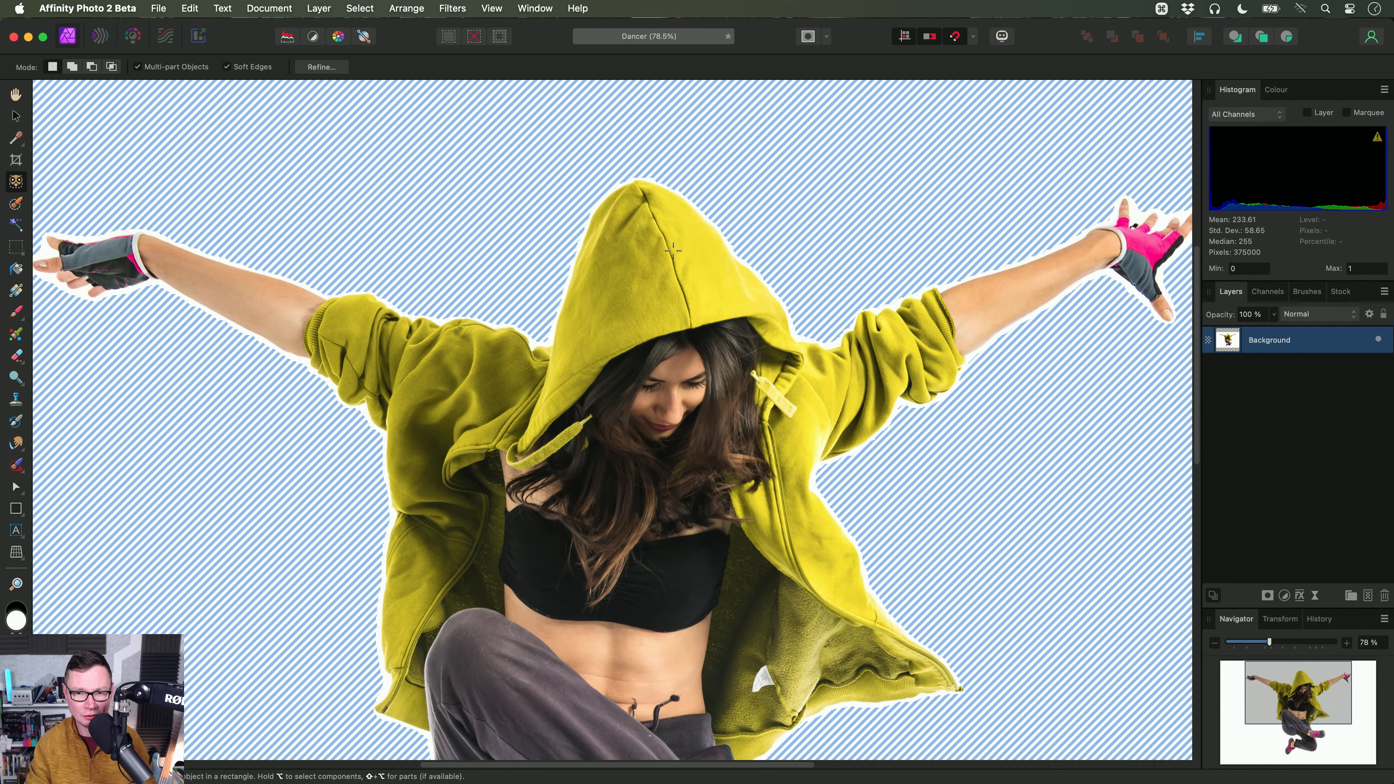
pyautogui.scroll(-2, 668, 253)
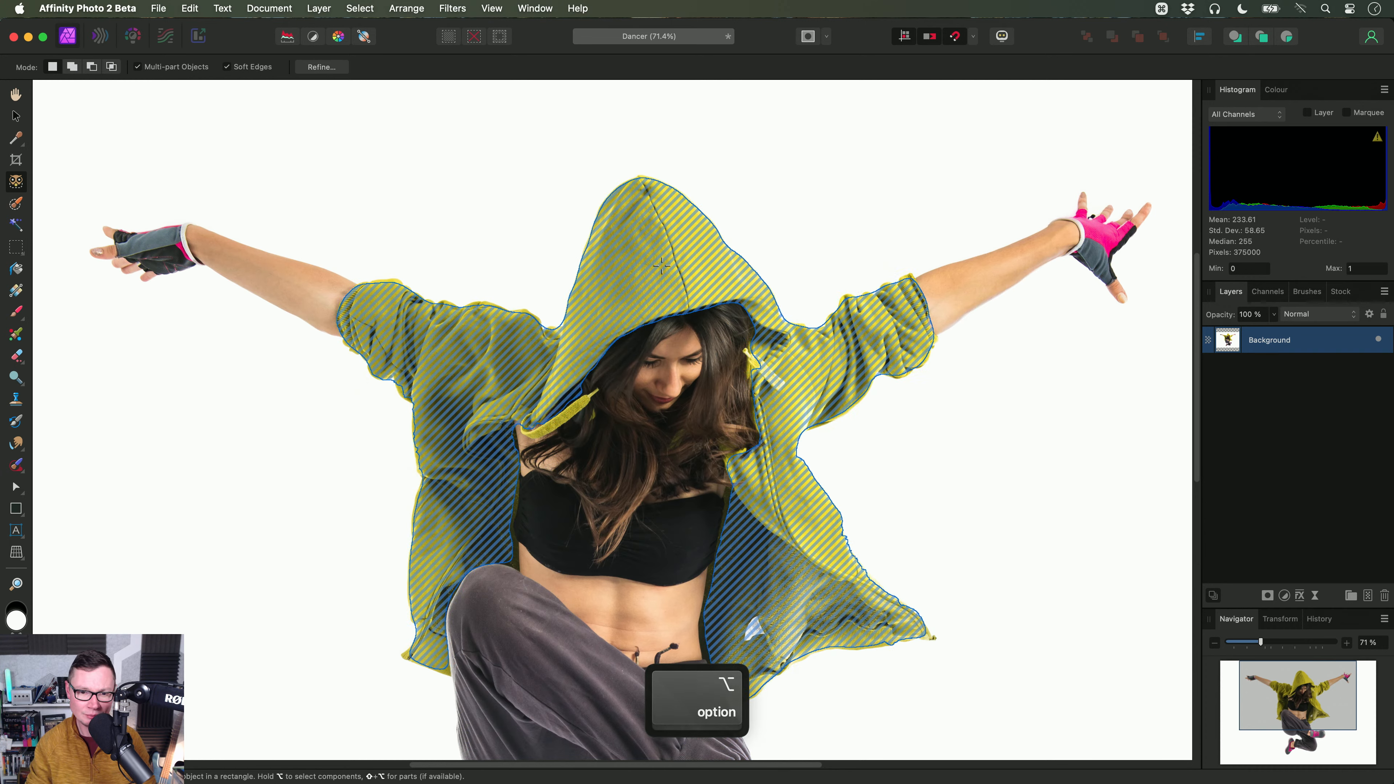
pyautogui.moveTo(662, 266); pyautogui.dragTo(729, 212)
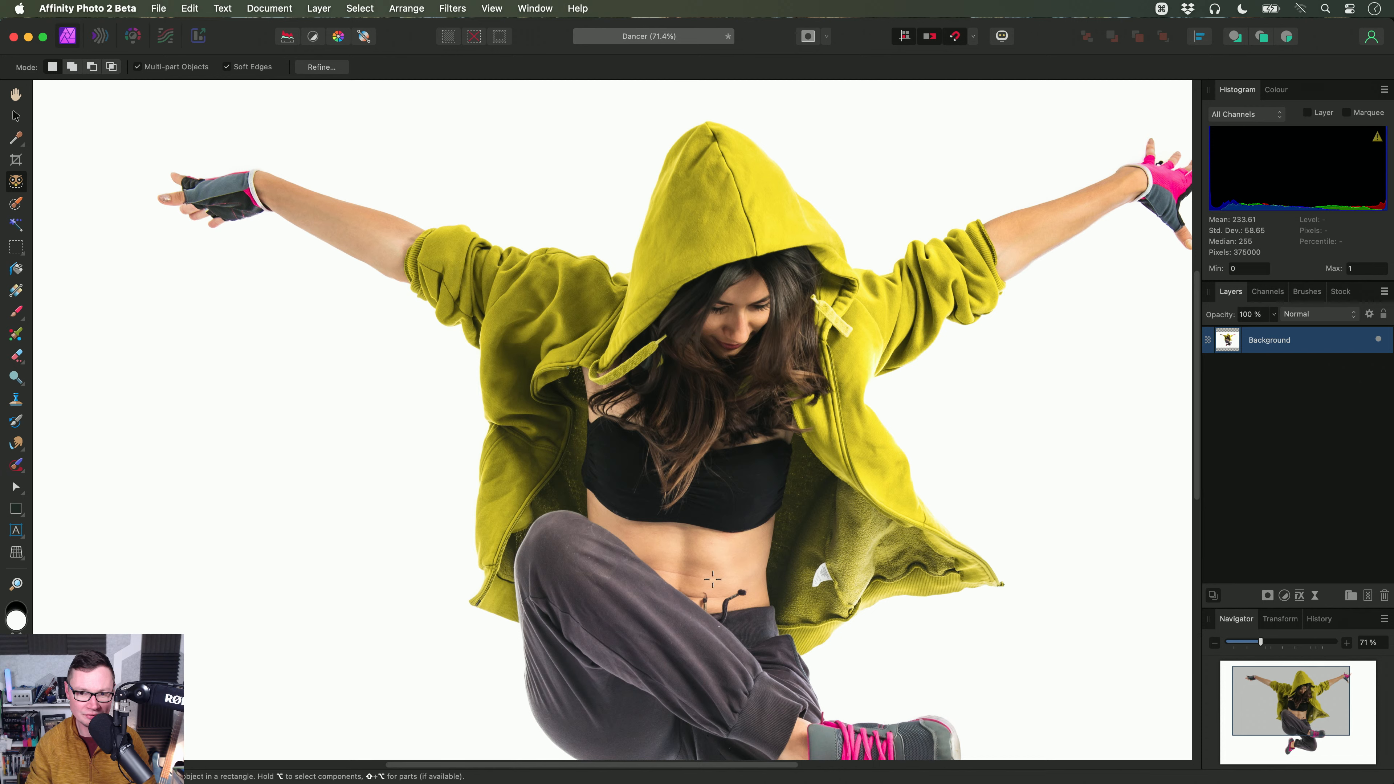
# Step: Examine the Object Selection Tool's whole-object preview across the dancer's upper body, trousers and shoes
pyautogui.scroll(-3, 712, 578)
pyautogui.scroll(-4, 633, 412)
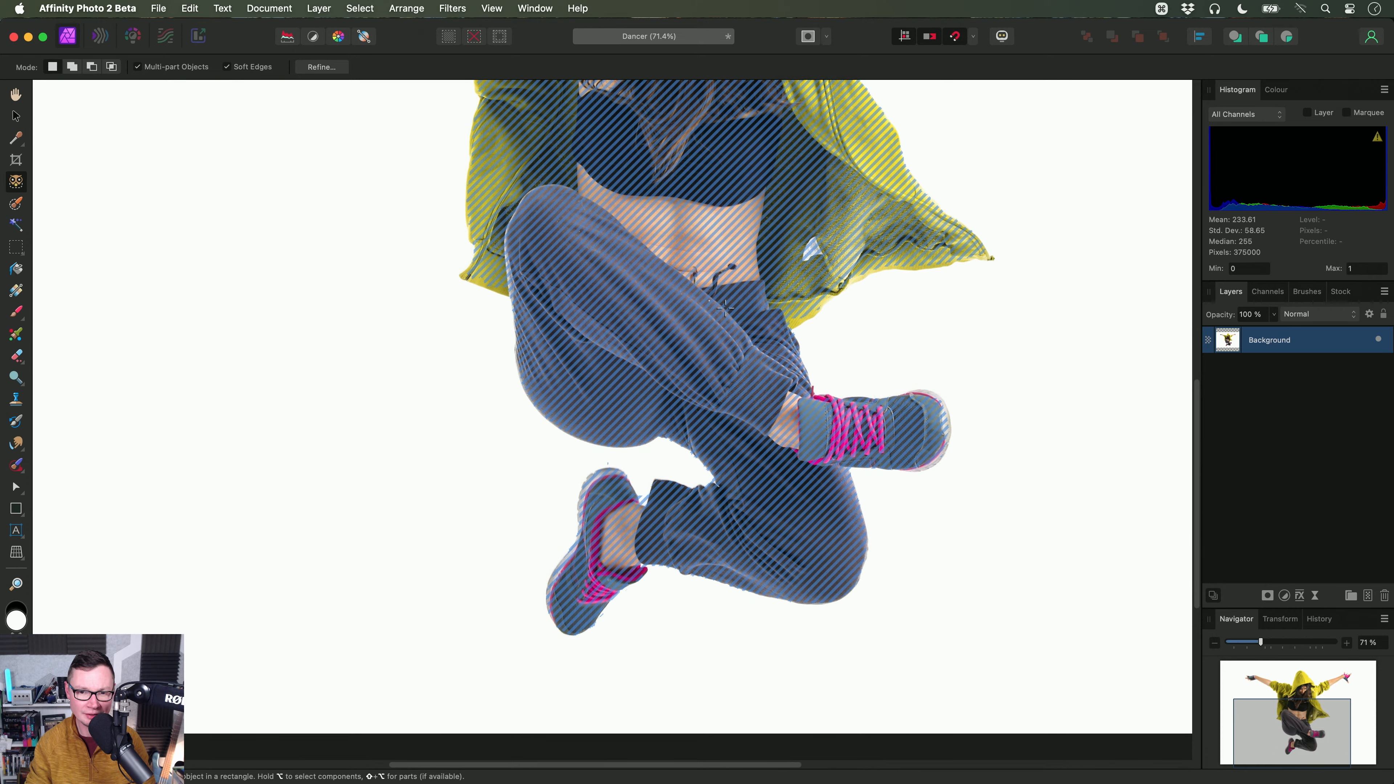
pyautogui.scroll(5, 611, 527)
pyautogui.scroll(3, 610, 528)
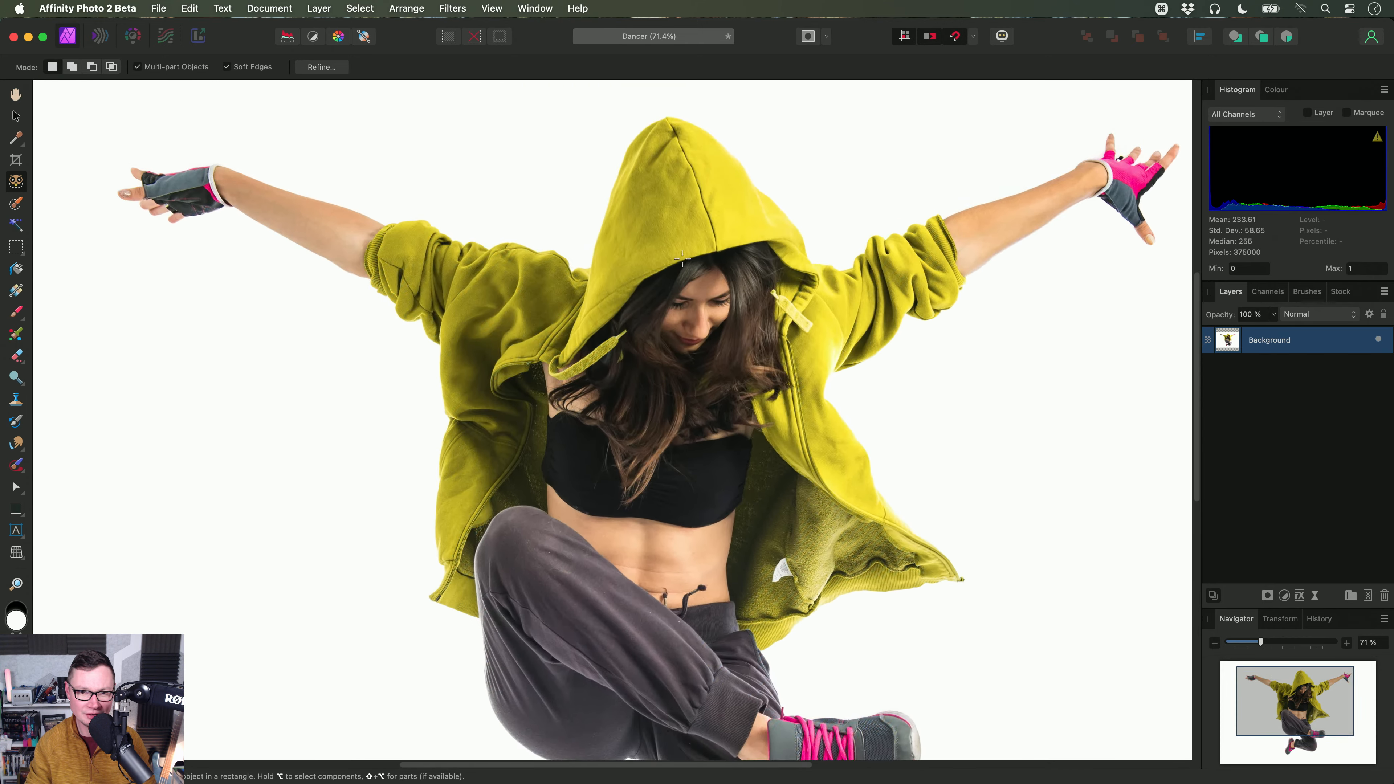
pyautogui.scroll(-5, 604, 423)
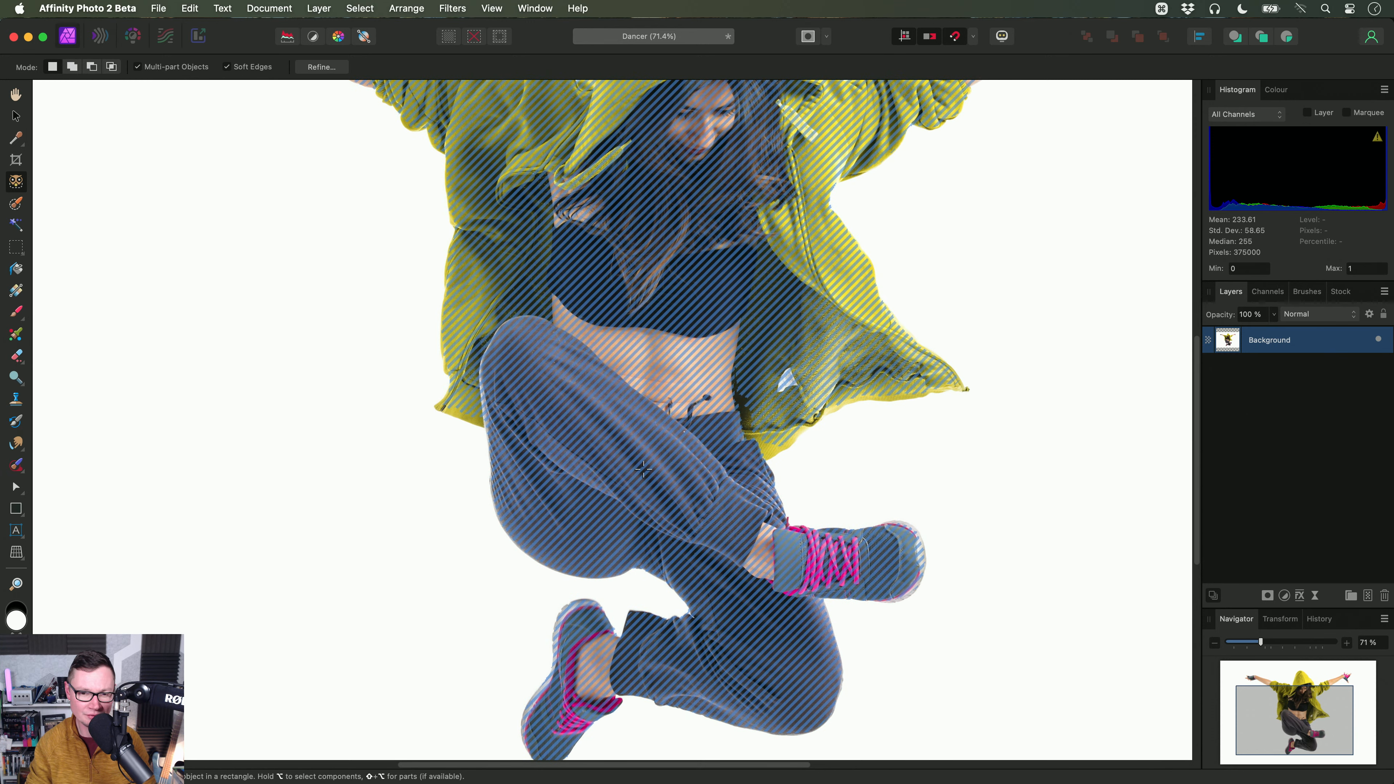
pyautogui.scroll(5, 670, 426)
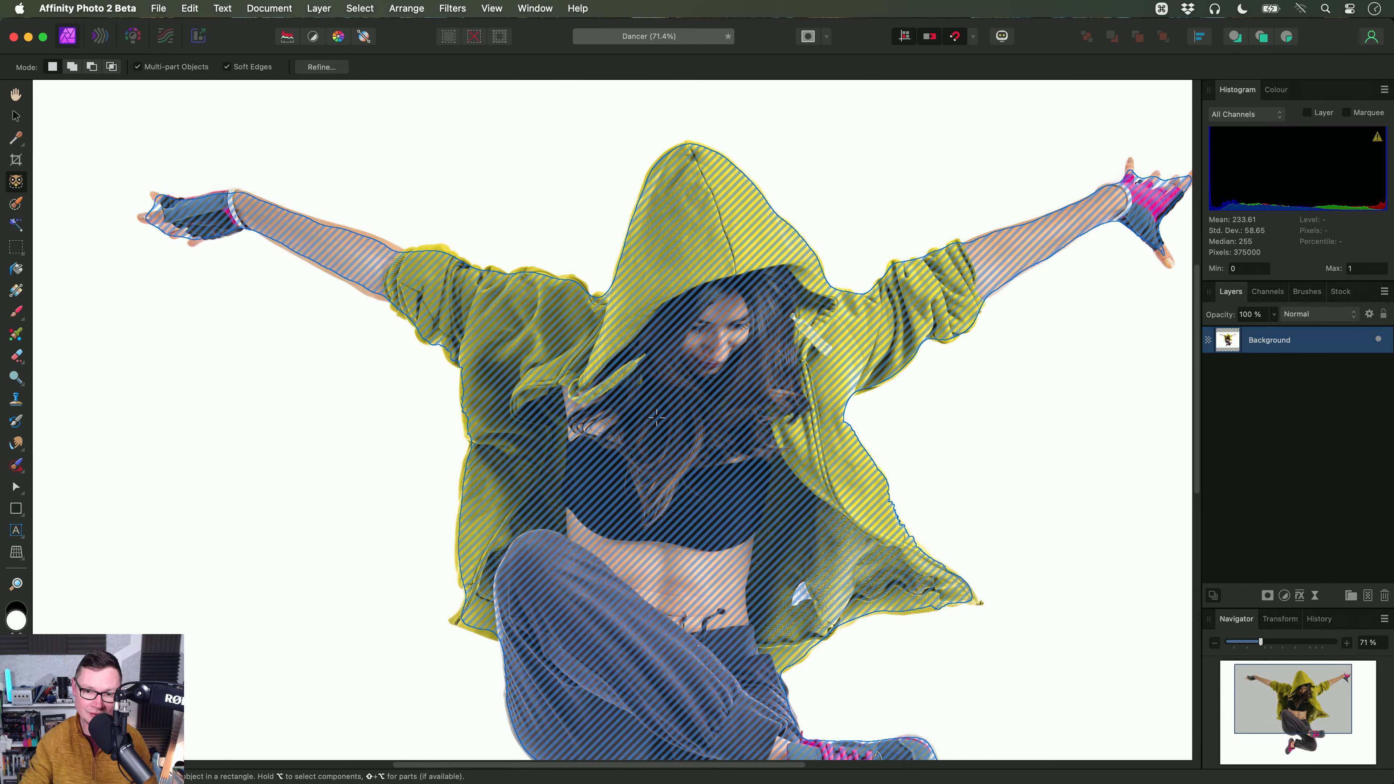
# Step: Preview the dancer's face and hoodie as selectable components, and the hood alone as a part
pyautogui.press('alt')
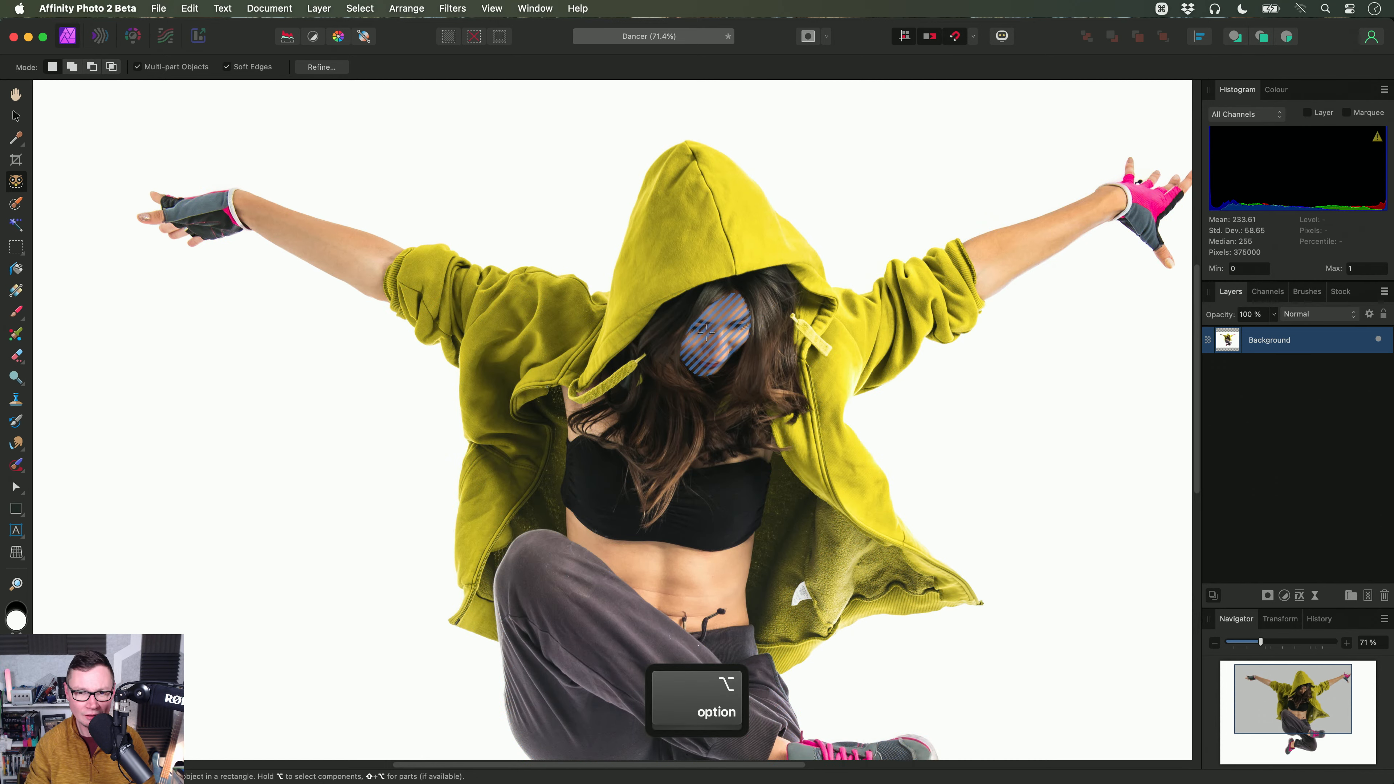
pyautogui.click(749, 221)
pyautogui.scroll(3, 748, 220)
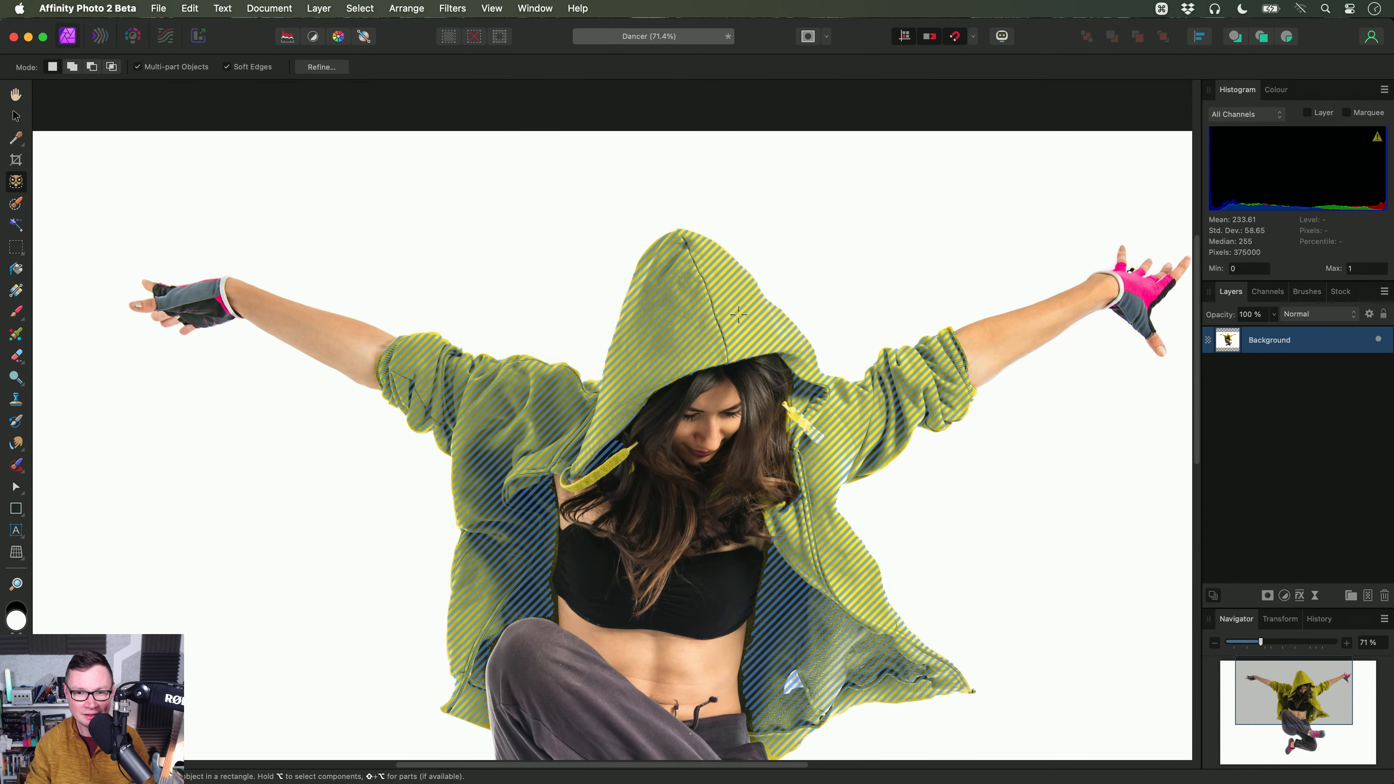
pyautogui.hotkey('shift', 'alt')
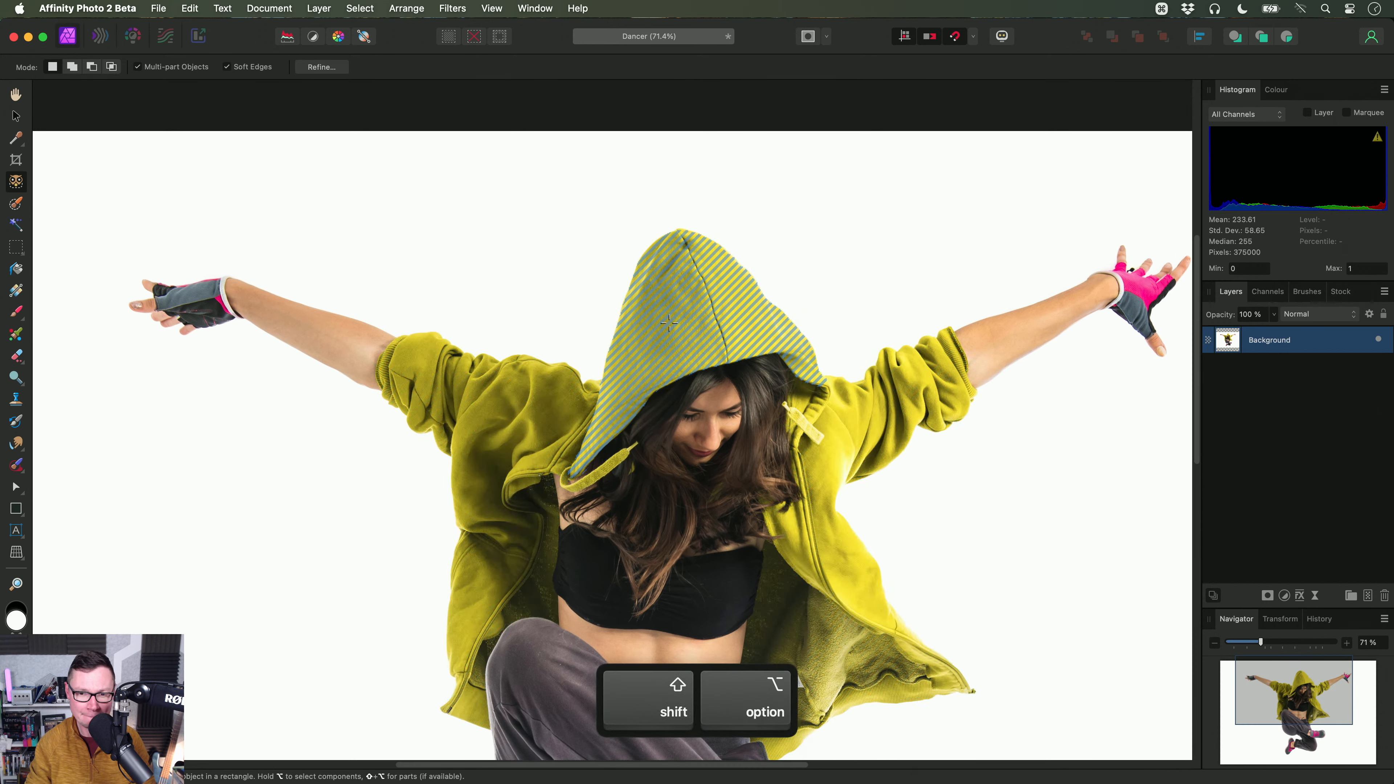
# Step: Select the dancer's hood alone as a part, and extend the selection to the entire hoodie component
pyautogui.keyDown('alt'); pyautogui.keyDown('shift'); pyautogui.click(693, 322); pyautogui.keyUp('shift'); pyautogui.keyUp('alt')
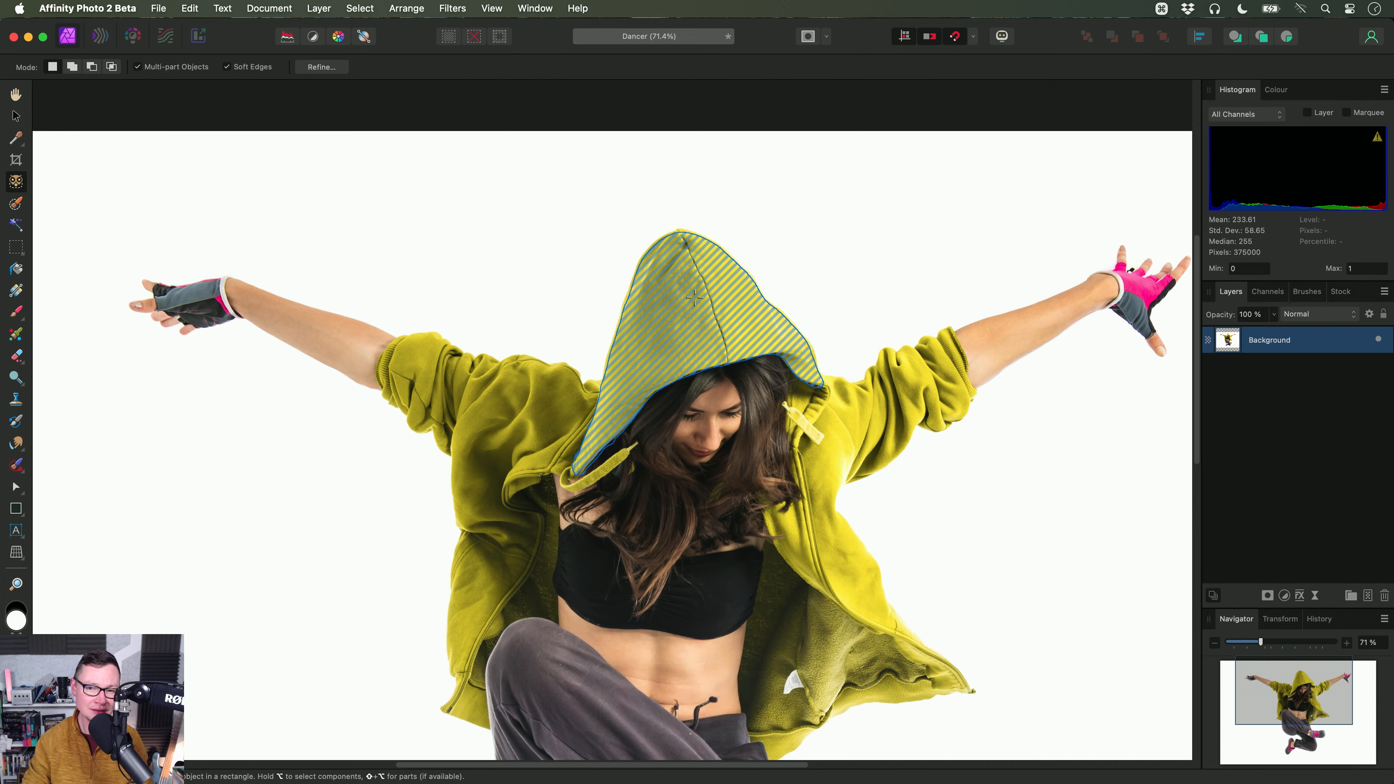
pyautogui.scroll(-4, 626, 365)
pyautogui.hscroll(2, 626, 364)
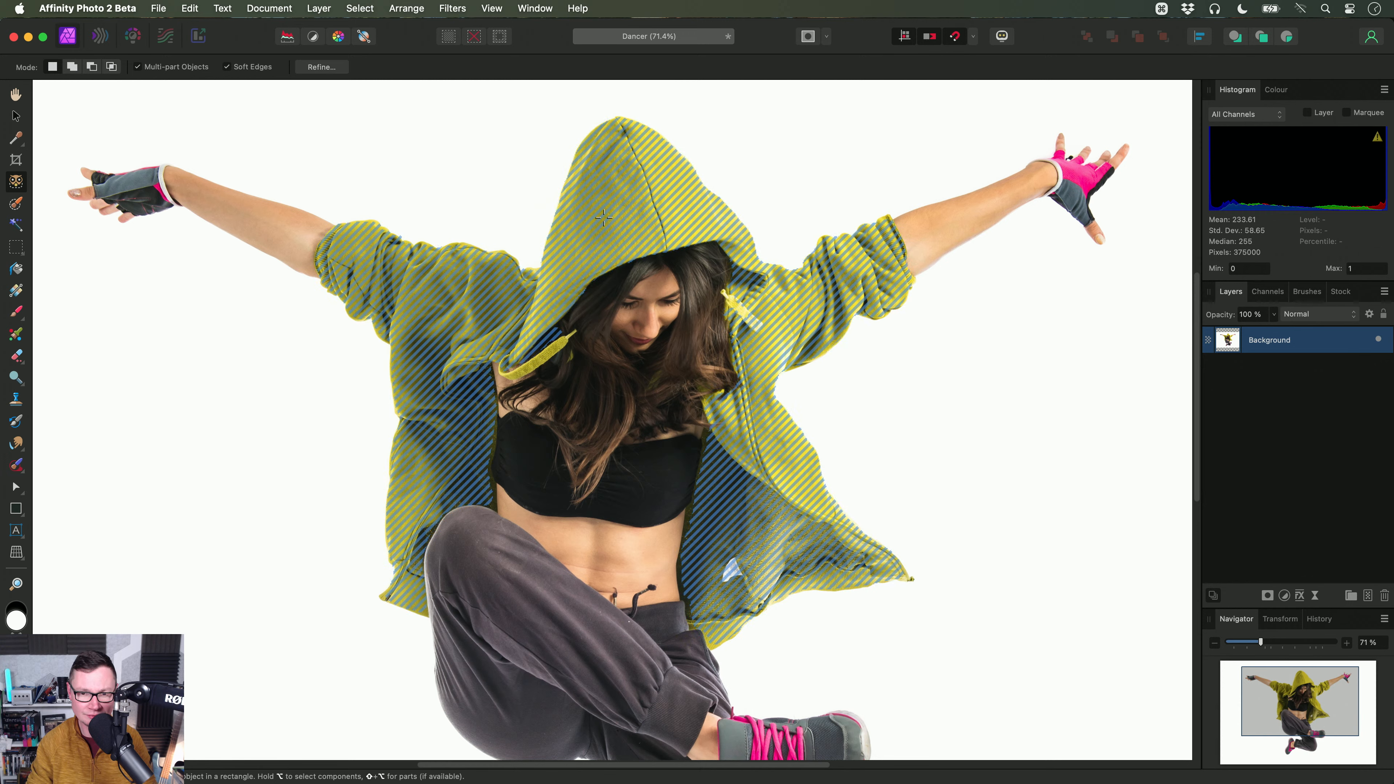
pyautogui.scroll(4, 477, 362)
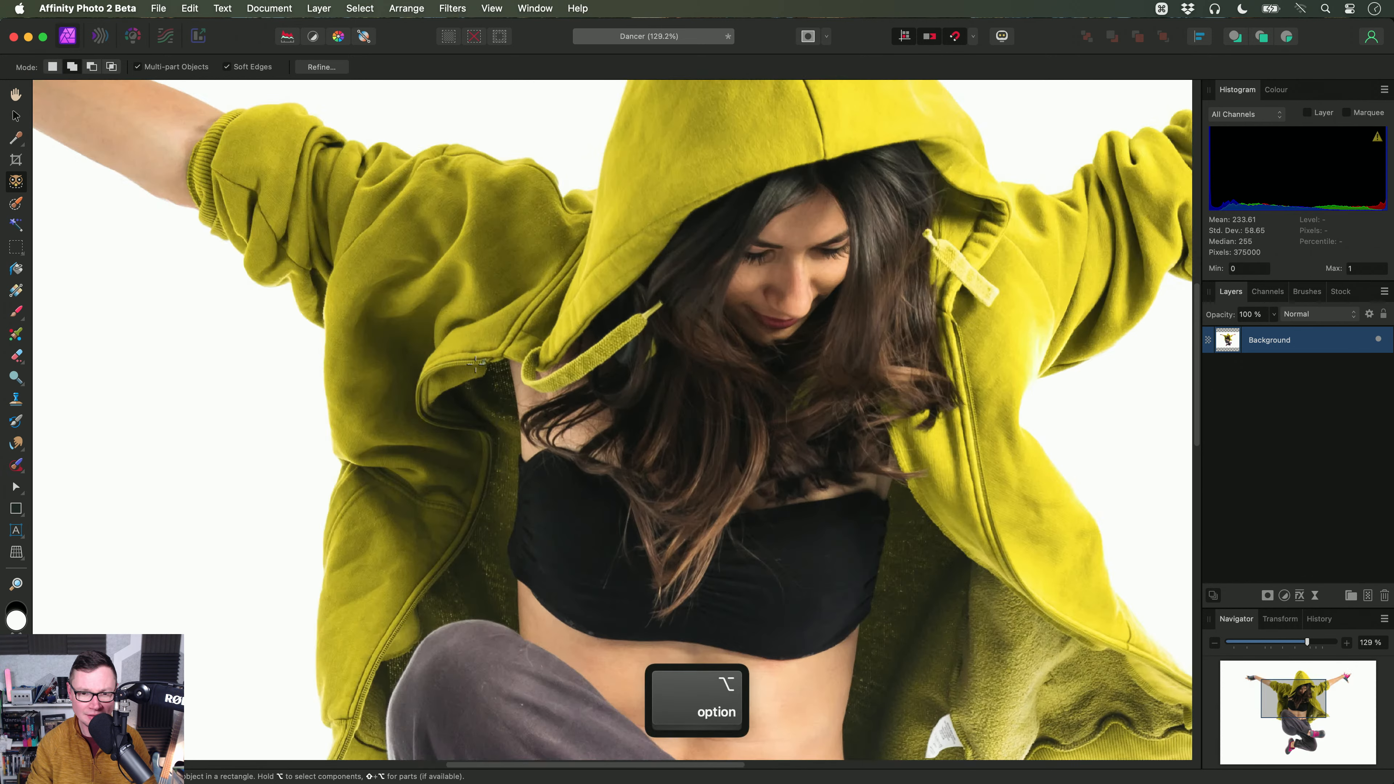
# Step: Add the hoodie's drawstring beside the hair to the selection, using the Selection Brush Tool at 17.6 px width
pyautogui.scroll(3, 477, 362)
pyautogui.scroll(2, 627, 410)
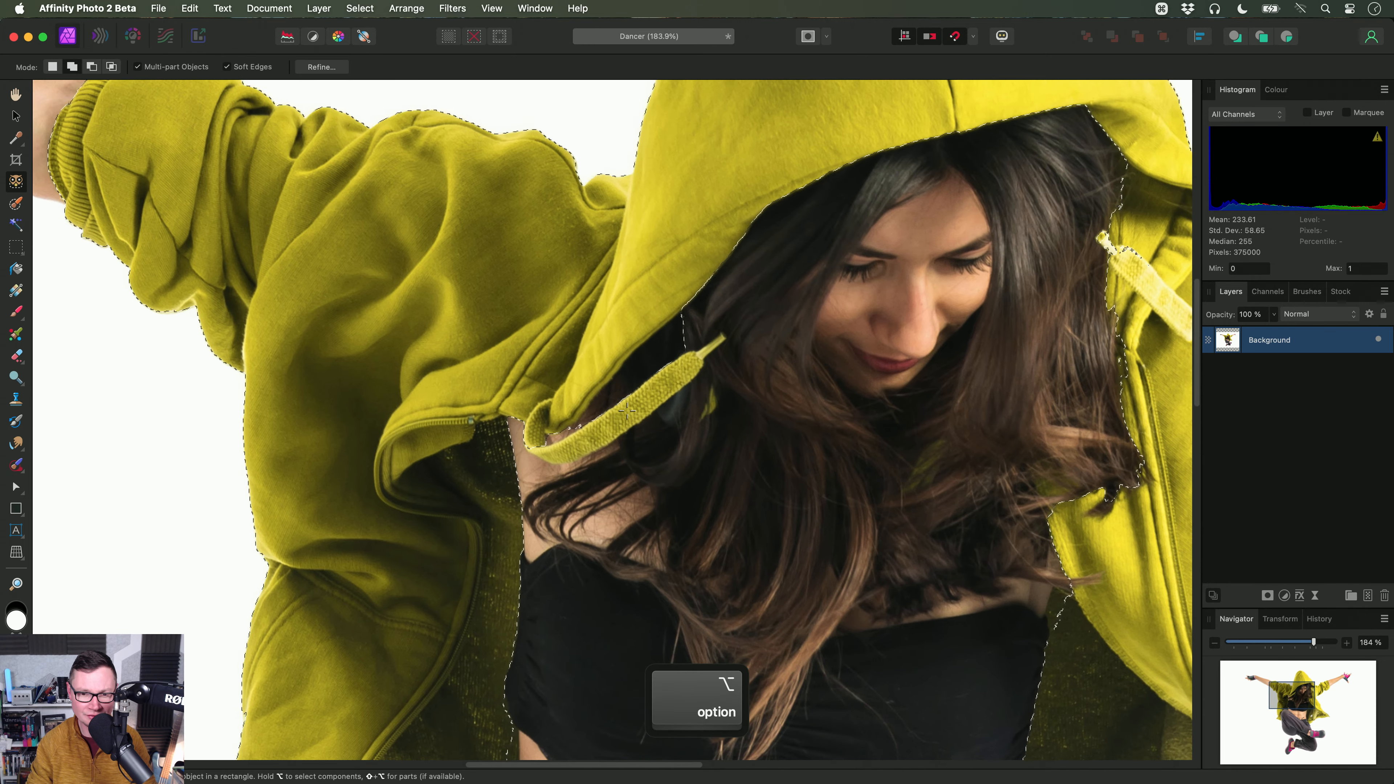
pyautogui.scroll(3, 627, 411)
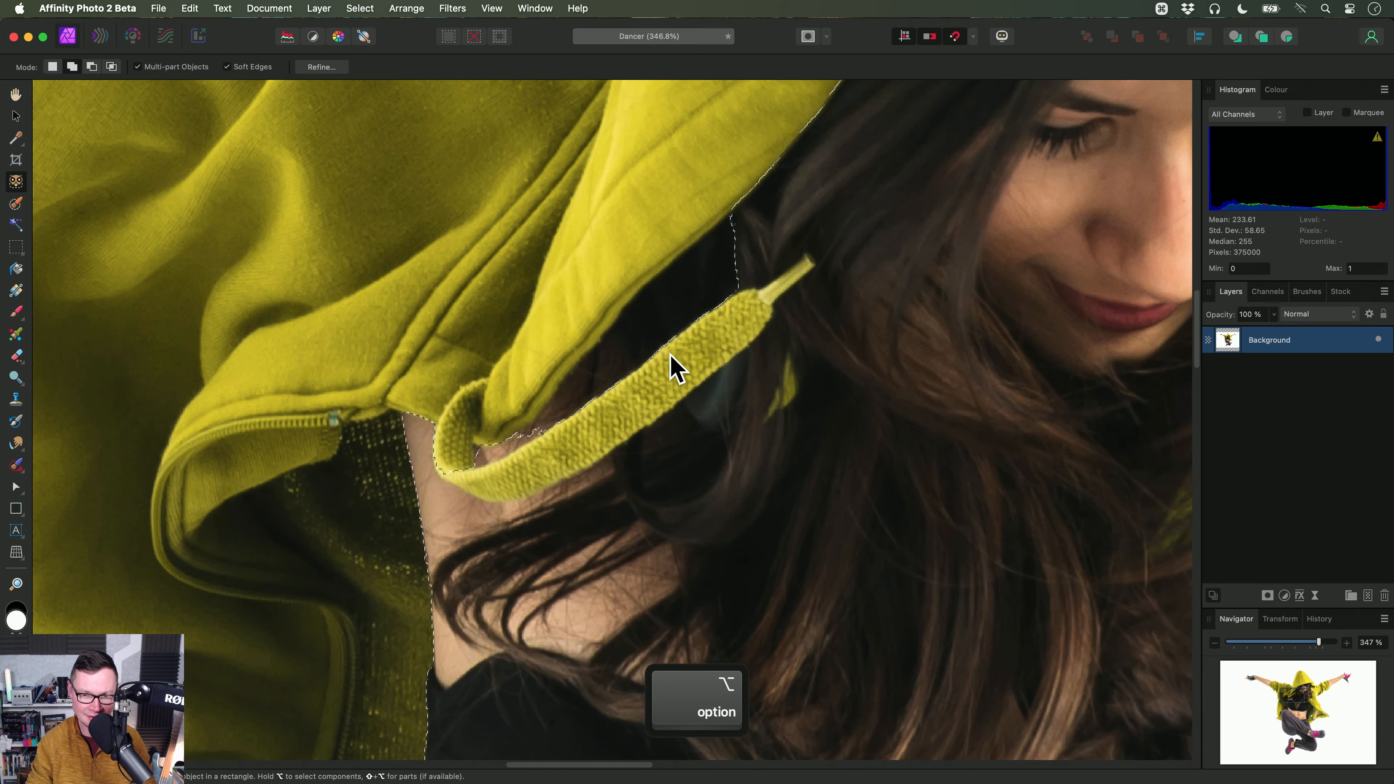
pyautogui.press('w')
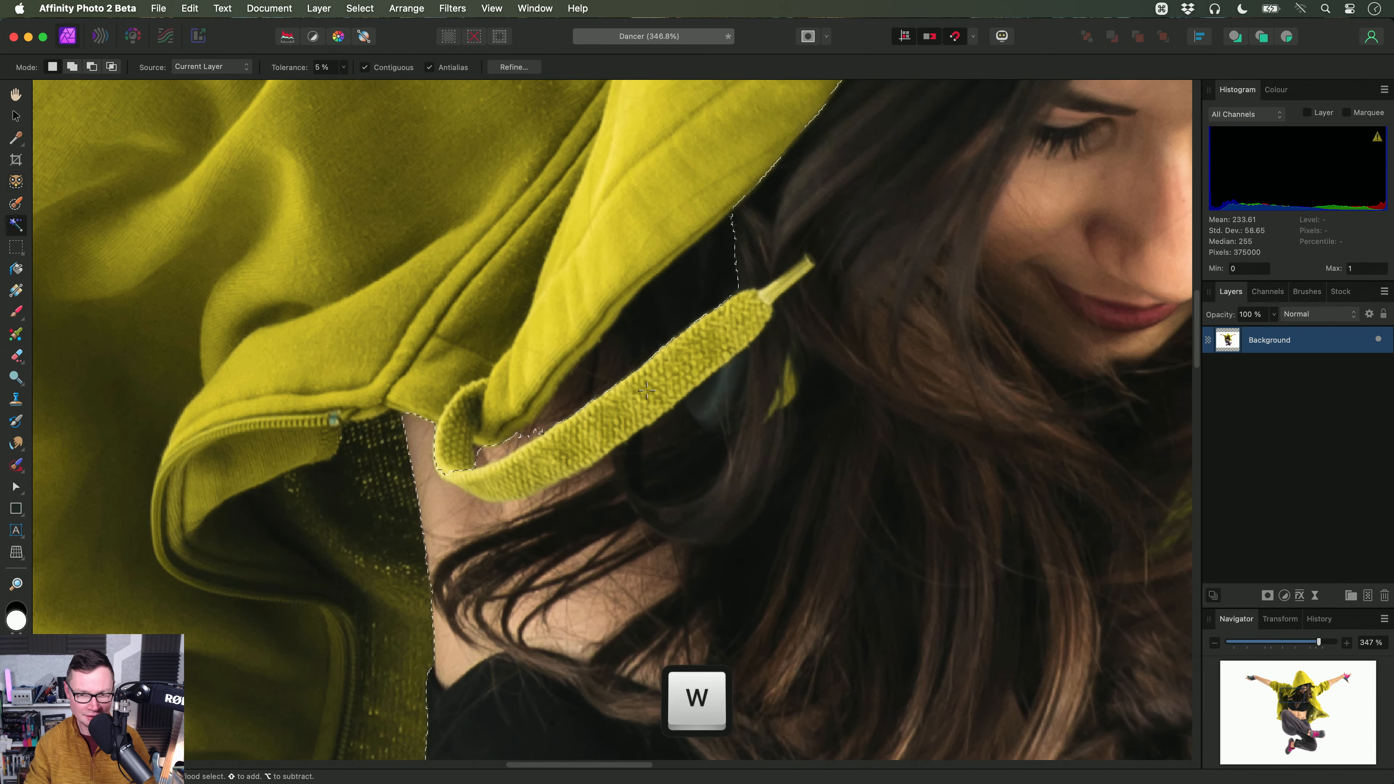
pyautogui.press('w')
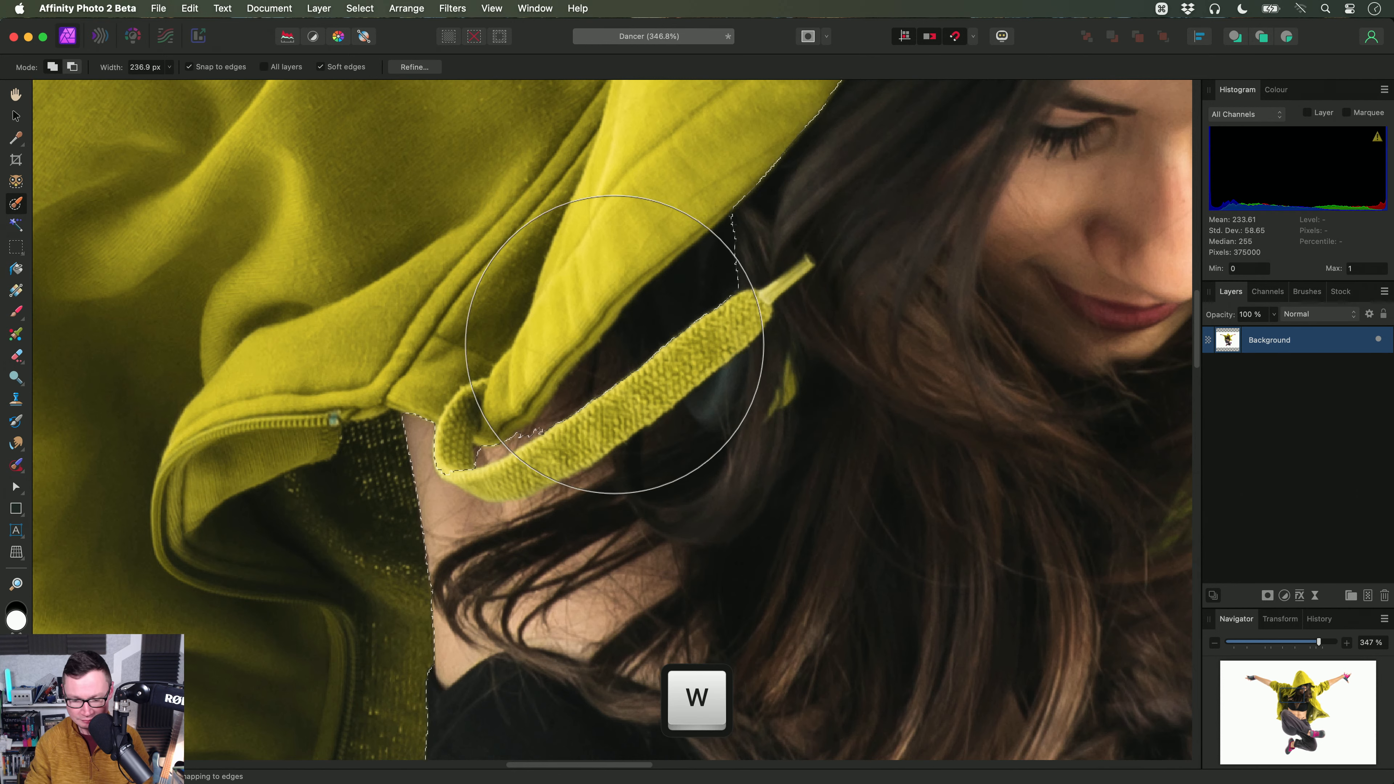
pyautogui.press('[')
pyautogui.press('[')
pyautogui.press('[')
pyautogui.press('[')
pyautogui.press('[')
pyautogui.press('[')
pyautogui.press('[')
pyautogui.press('[')
pyautogui.scroll(2, 719, 313)
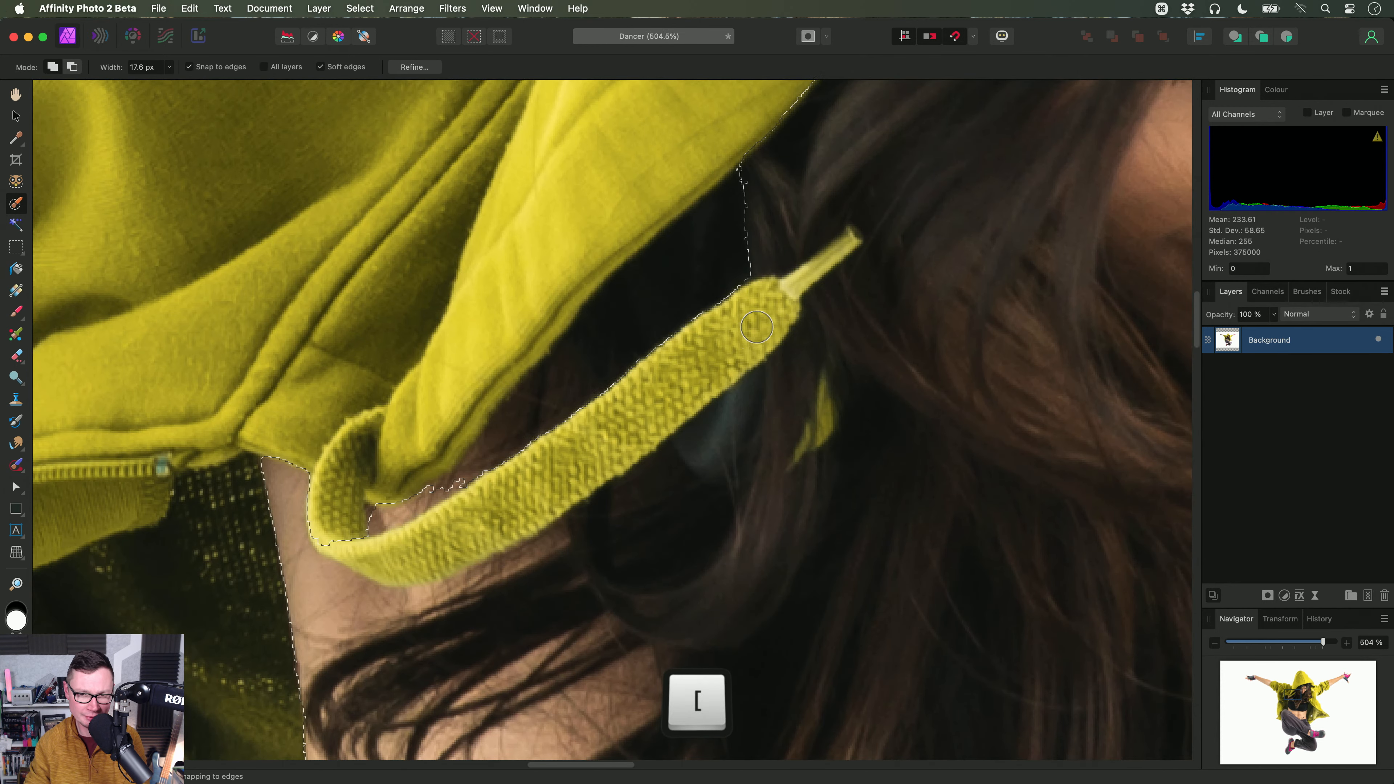
pyautogui.click(756, 327)
# Step: Add the drawstring's thin tip to the selection with a smaller Selection Brush width
pyautogui.press('[')
pyautogui.press('[')
pyautogui.press('[')
pyautogui.press('[')
pyautogui.press('[')
pyautogui.moveTo(828, 266); pyautogui.dragTo(850, 241)
# Step: Subtract the hair and skin between the hood edge and drawstring from the selection, reducing the brush width to 2.9 px
pyautogui.moveTo(702, 247); pyautogui.dragTo(516, 428)
pyautogui.scroll(-2, 483, 455)
pyautogui.press('super+z')
pyautogui.press('[')
pyautogui.press('[')
pyautogui.scroll(2, 482, 455)
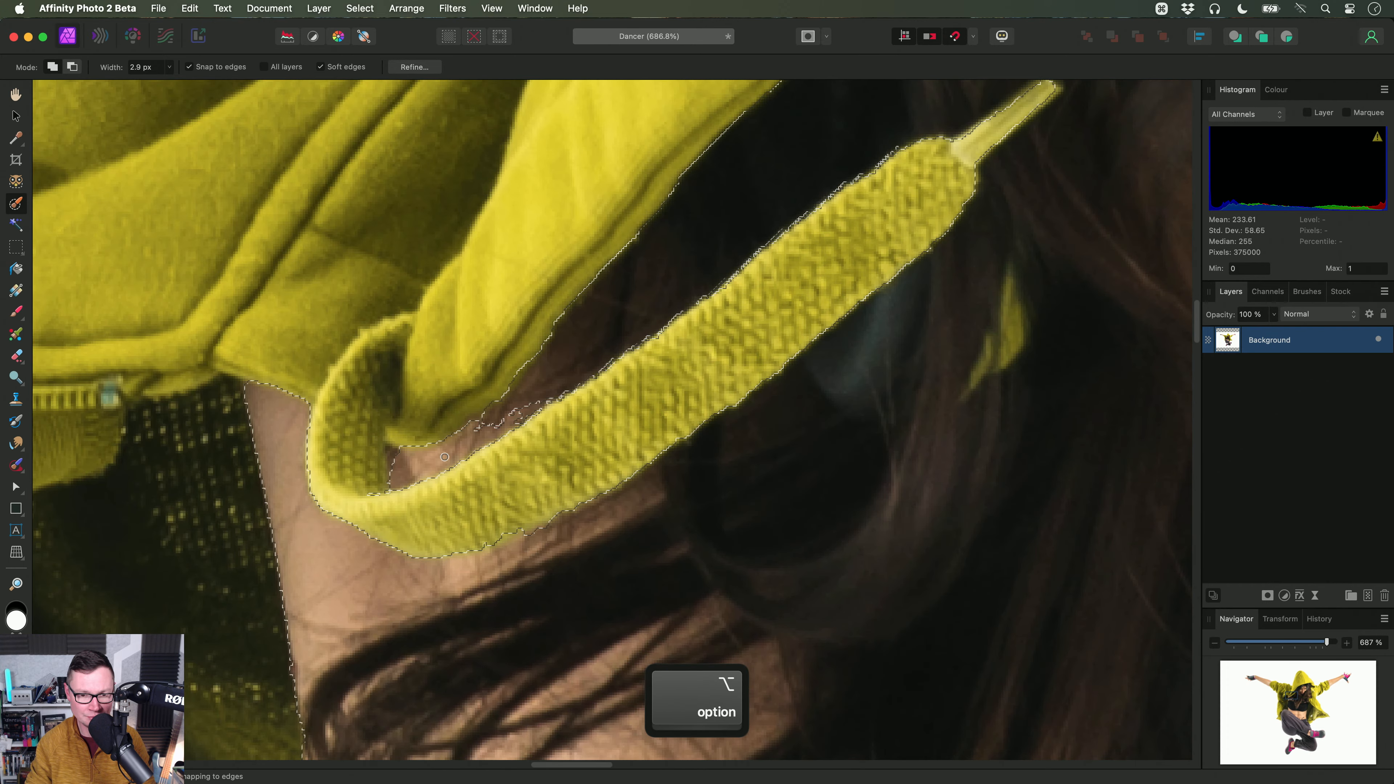
pyautogui.scroll(-3, 574, 441)
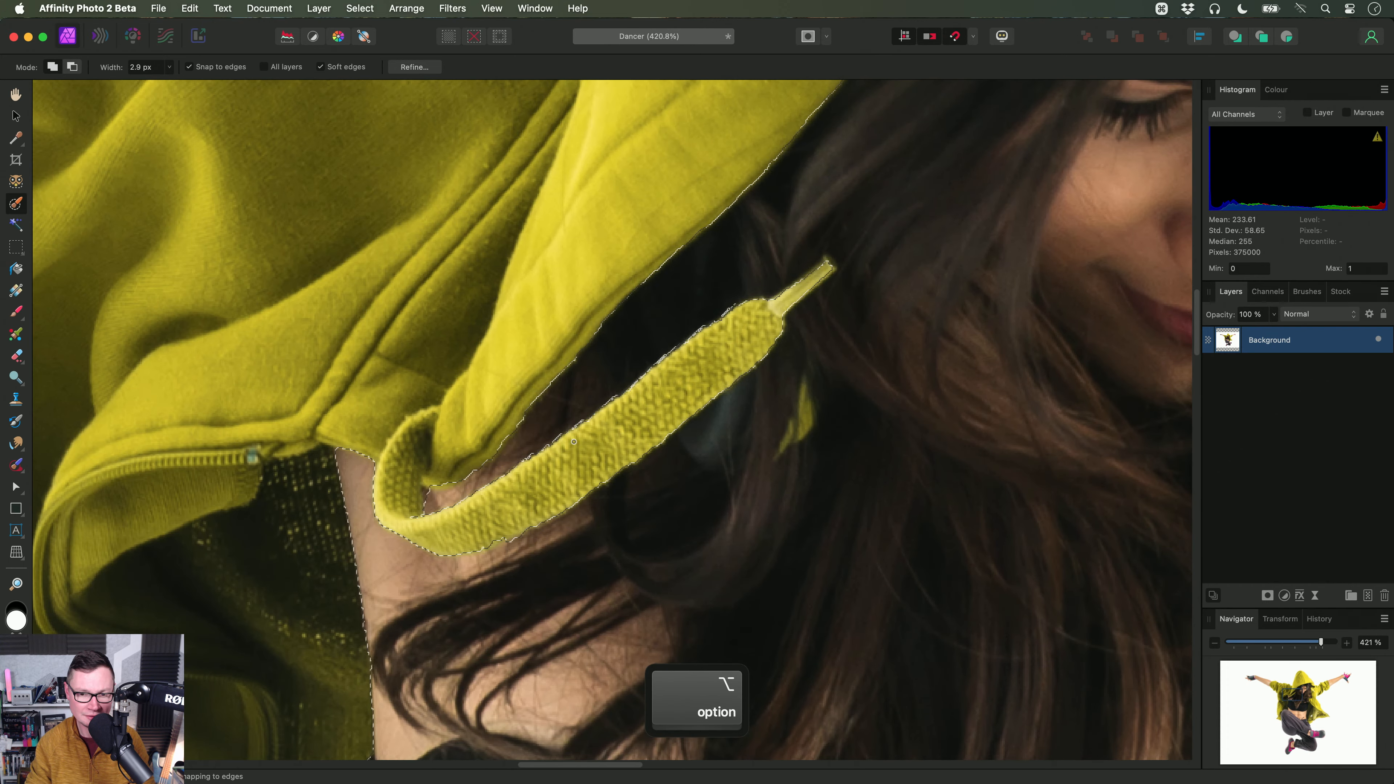
# Step: Examine the hoodie selection's edges around the torso, the jacket's lower flap, the sleeve and the hood
pyautogui.scroll(-3, 573, 442)
pyautogui.scroll(-6, 567, 498)
pyautogui.press('h')
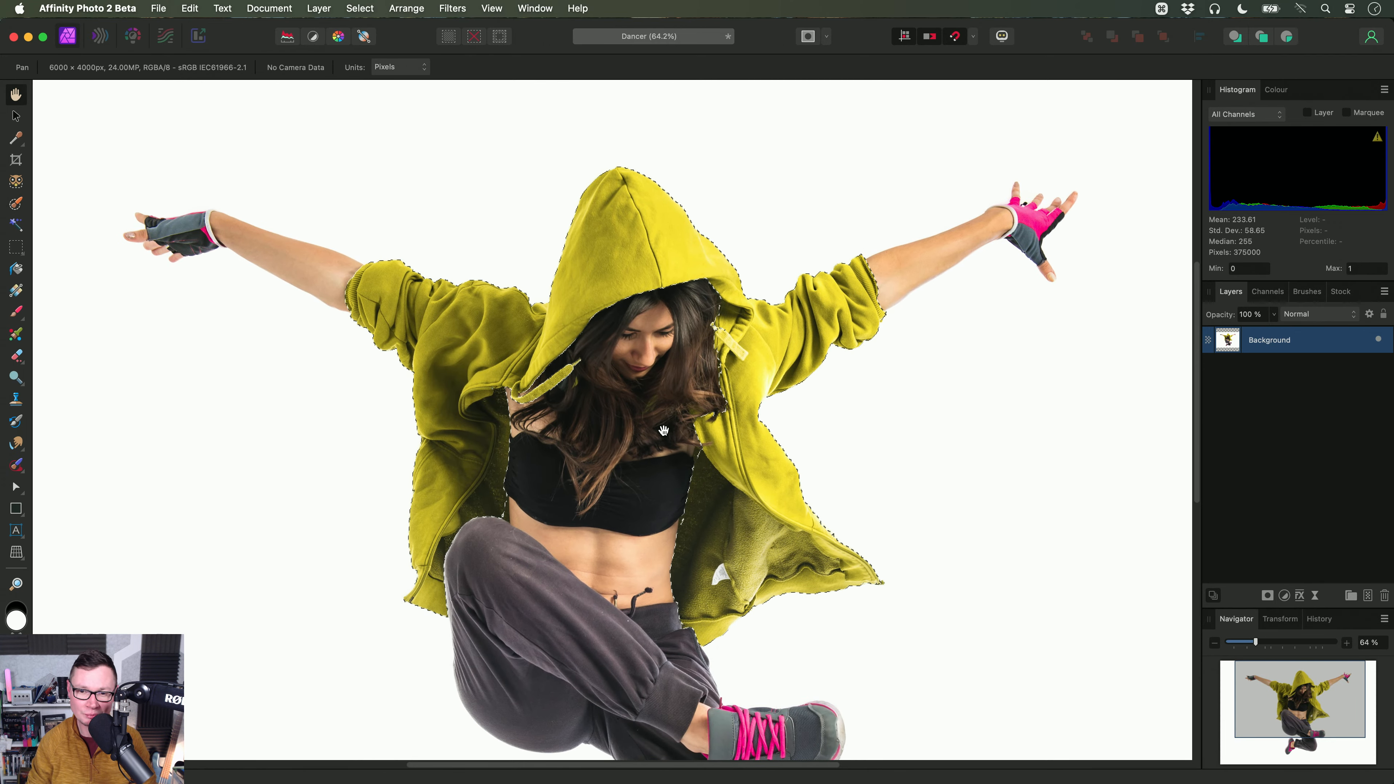
pyautogui.scroll(4, 612, 475)
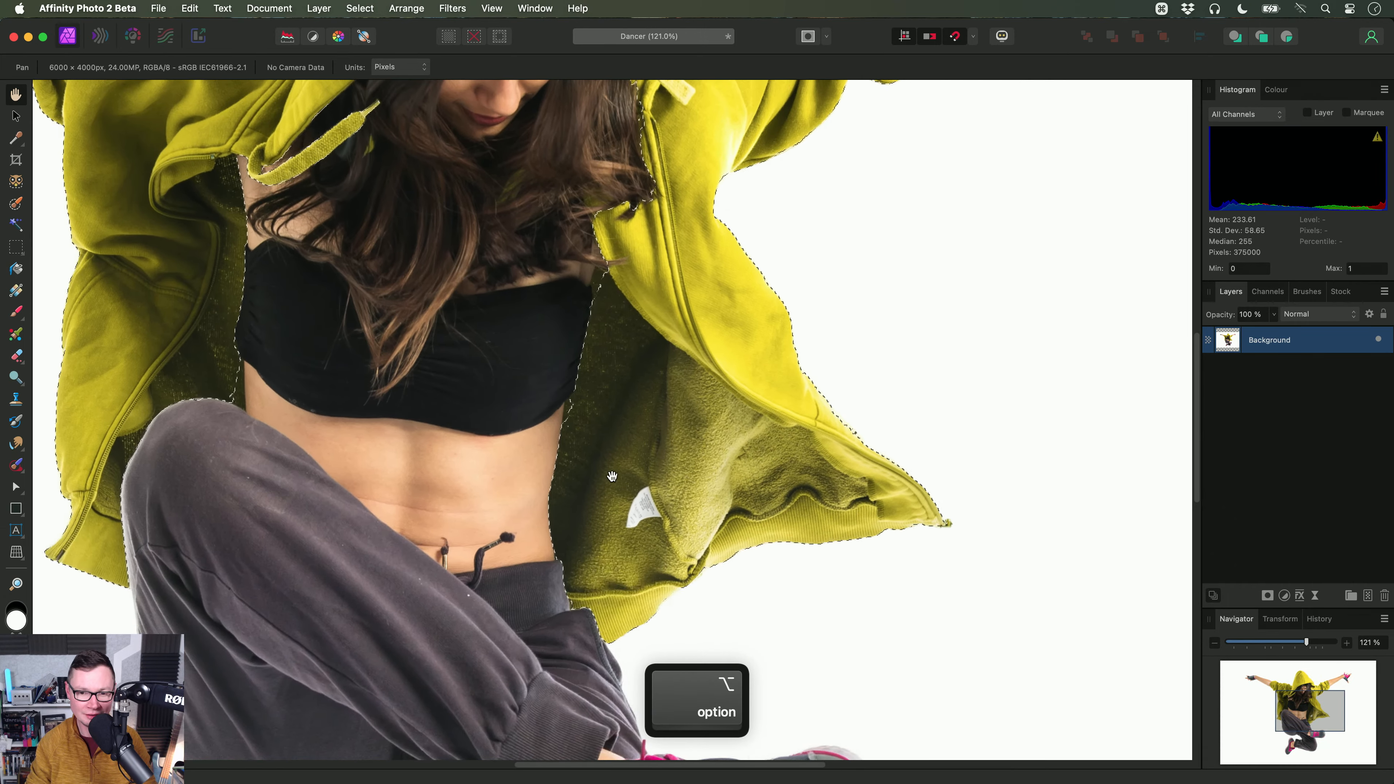
pyautogui.press('w')
pyautogui.hscroll(-2, 610, 436)
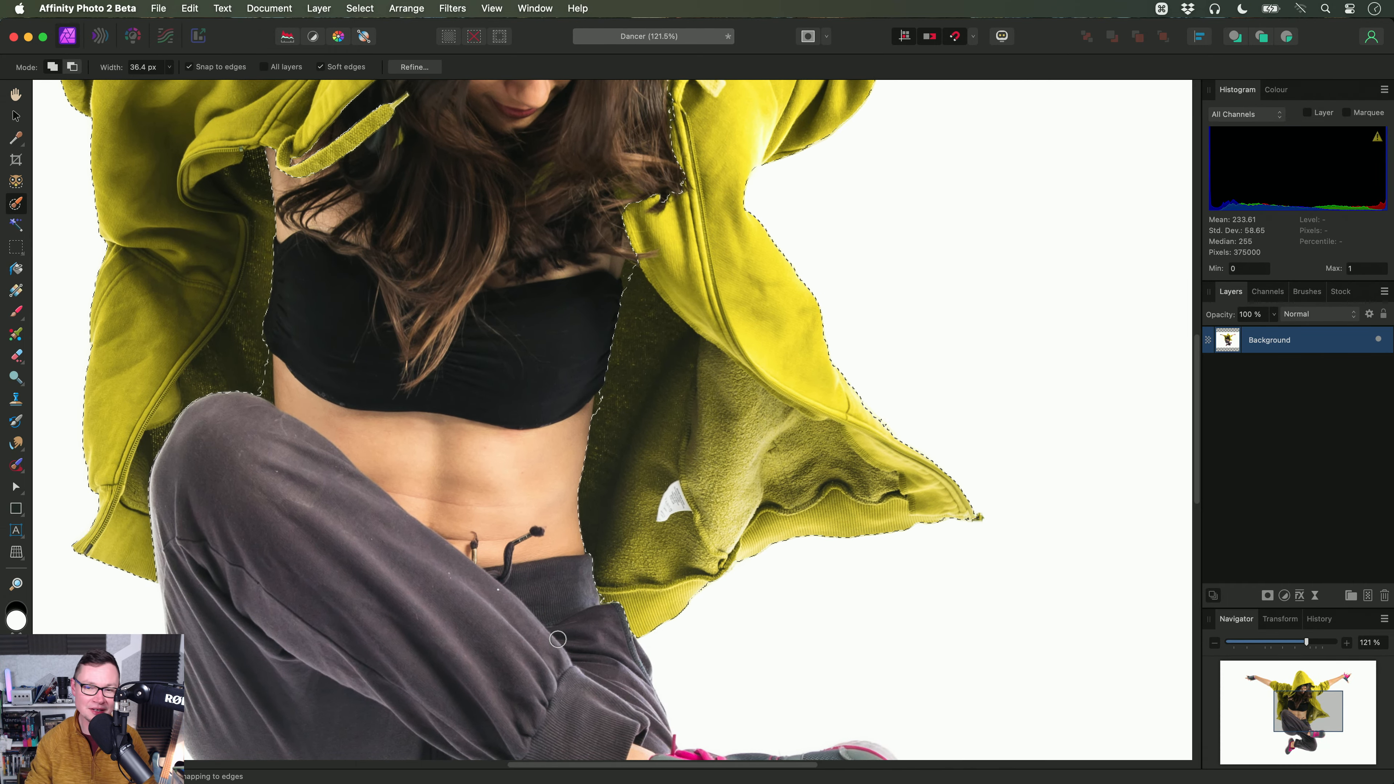
pyautogui.scroll(8, 557, 639)
pyautogui.hscroll(-6, 558, 640)
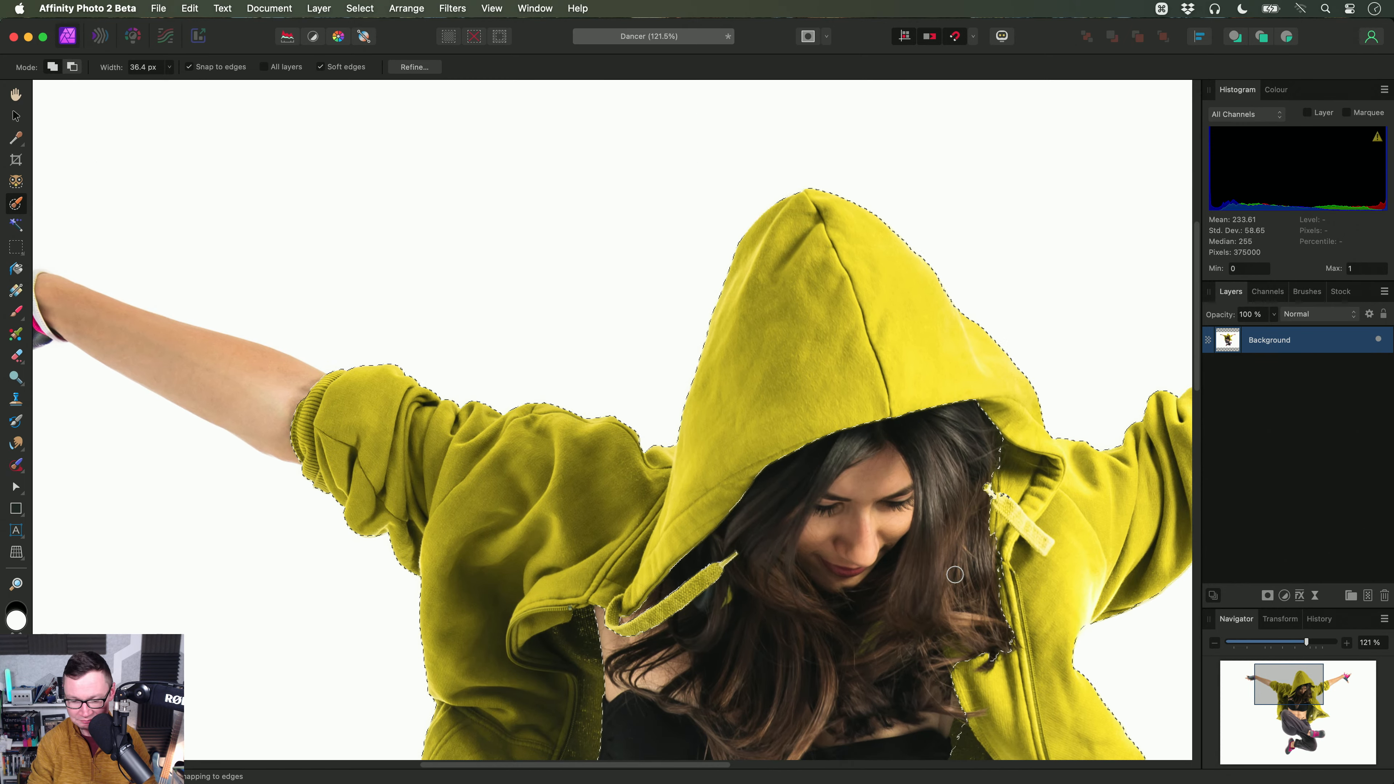
# Step: Recolour the selected hoodie with an HSL adjustment of 44.8° hue shift and -28% saturation shift, and clear the selection
pyautogui.press('super+0')
pyautogui.press('super+u')
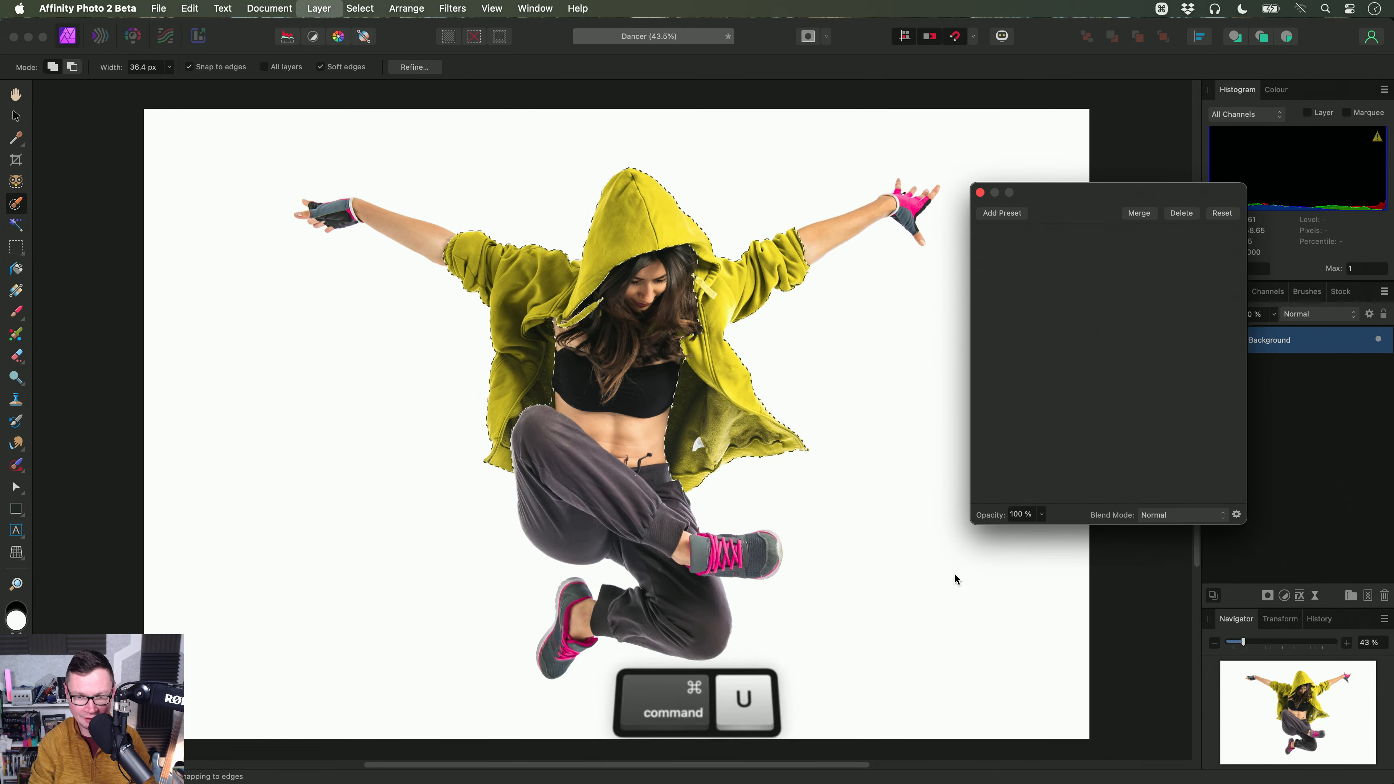
pyautogui.press('super+d')
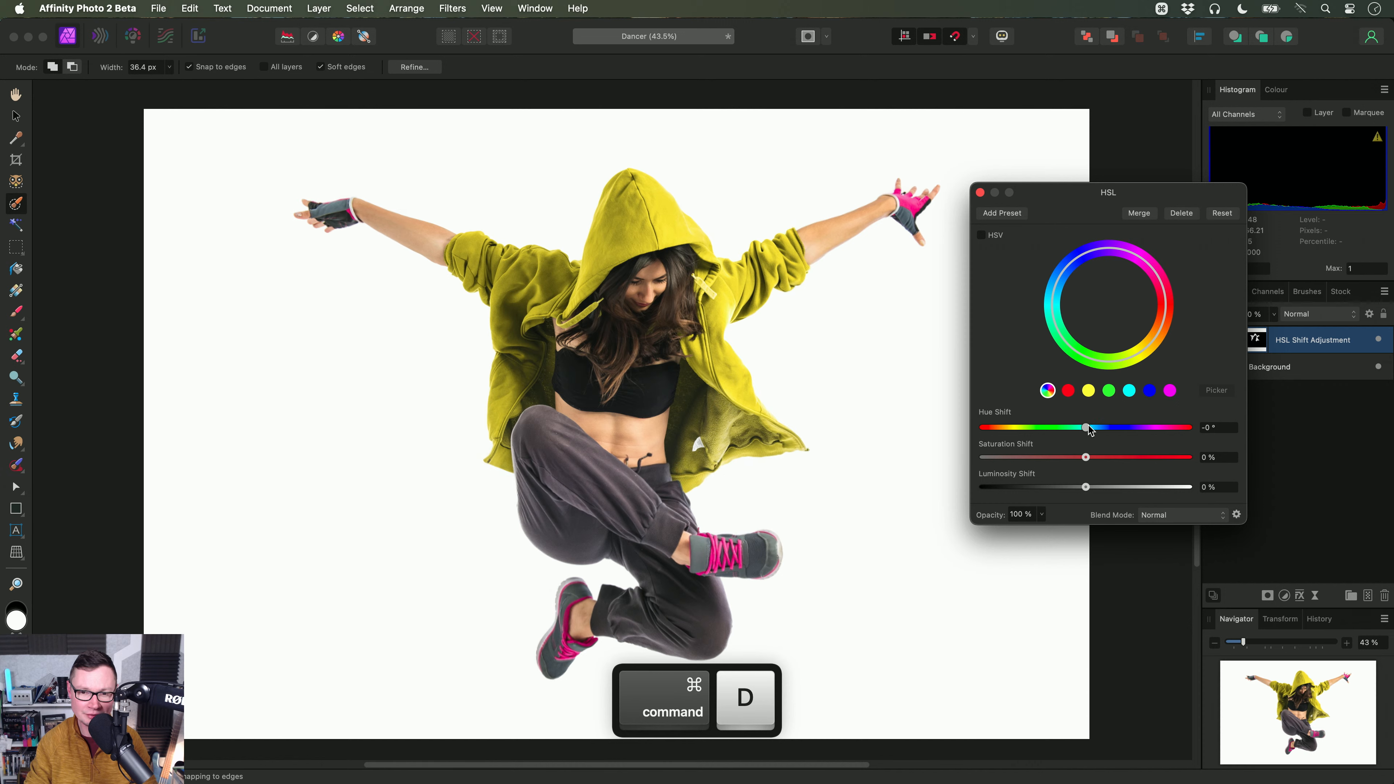
pyautogui.moveTo(1085, 428); pyautogui.dragTo(1060, 462)
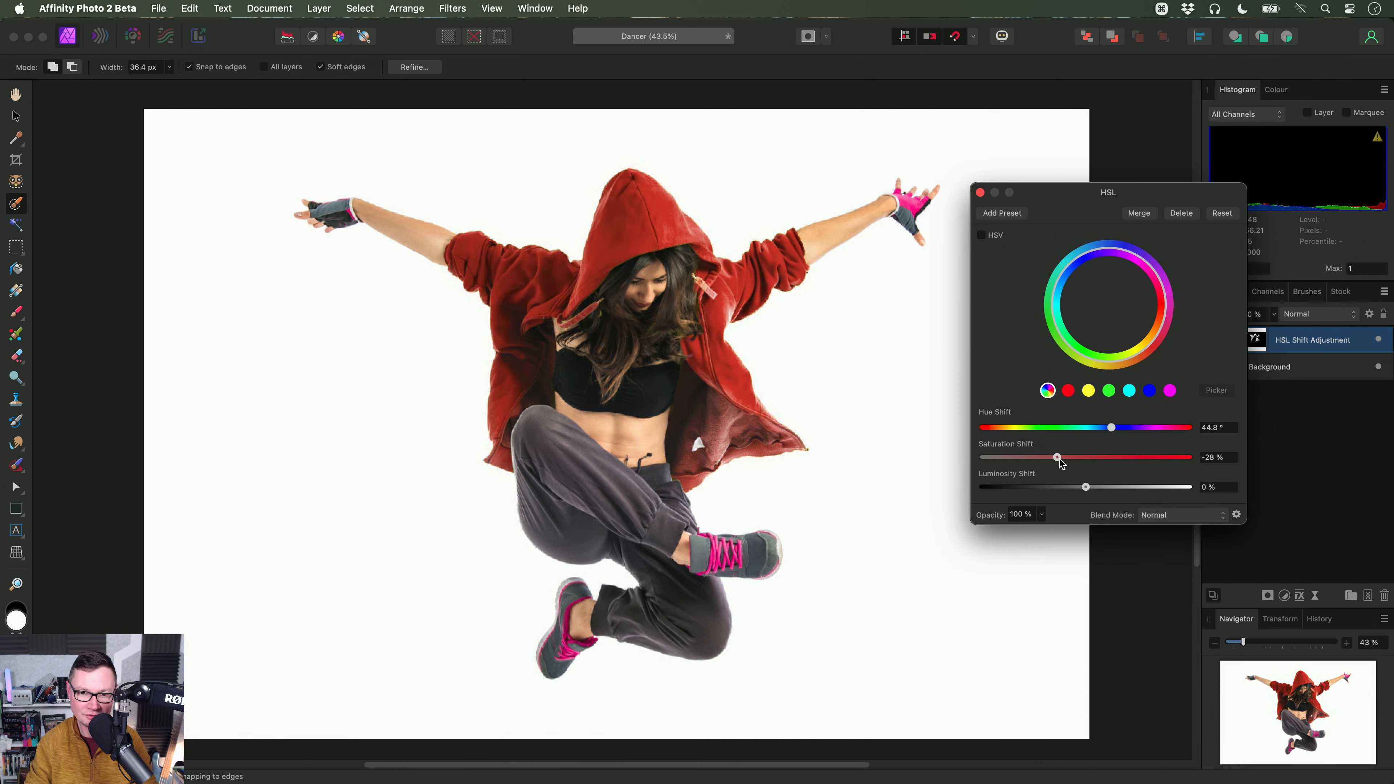
pyautogui.click(980, 192)
pyautogui.press('h')
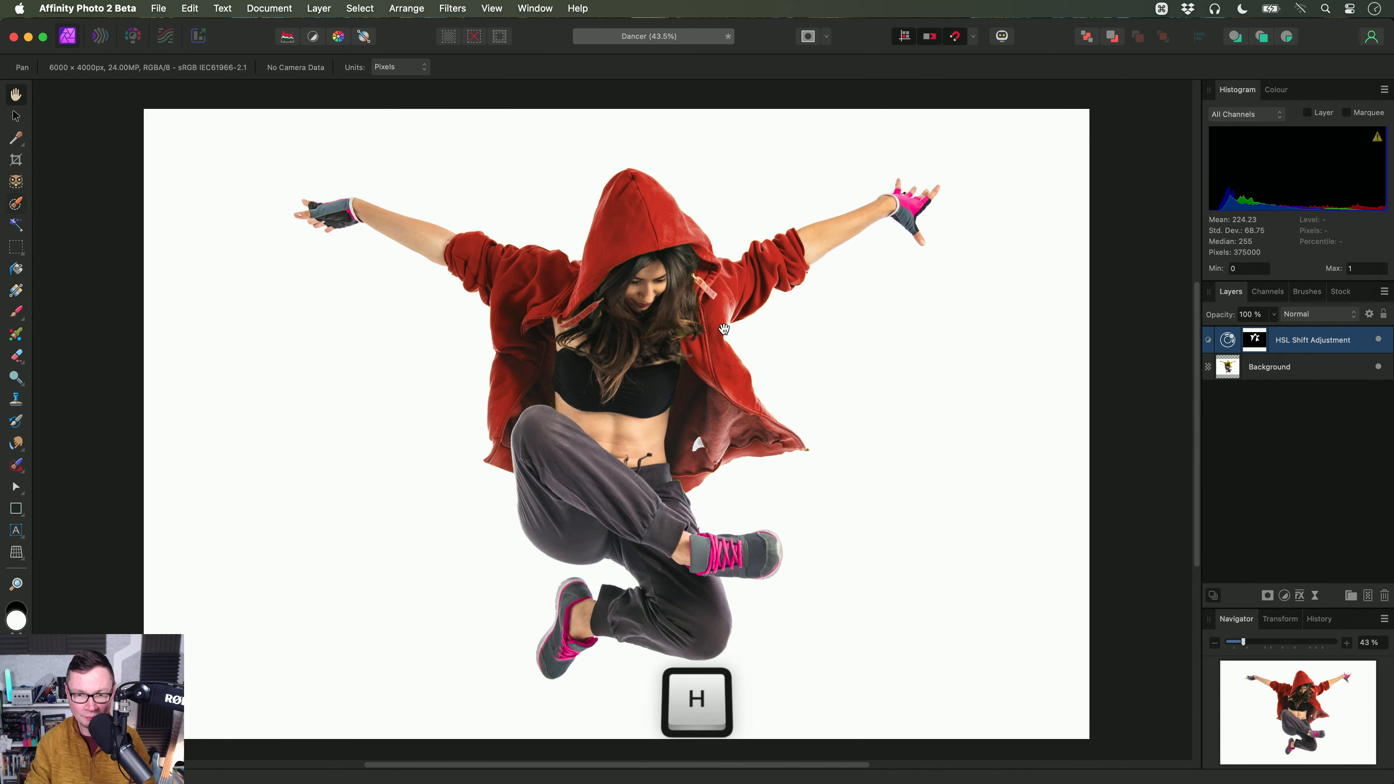
# Step: Close the Dancer document without saving and open Waterfall.afphoto from the 20. Object Selection folder
pyautogui.scroll(2, 705, 384)
pyautogui.press('super+w')
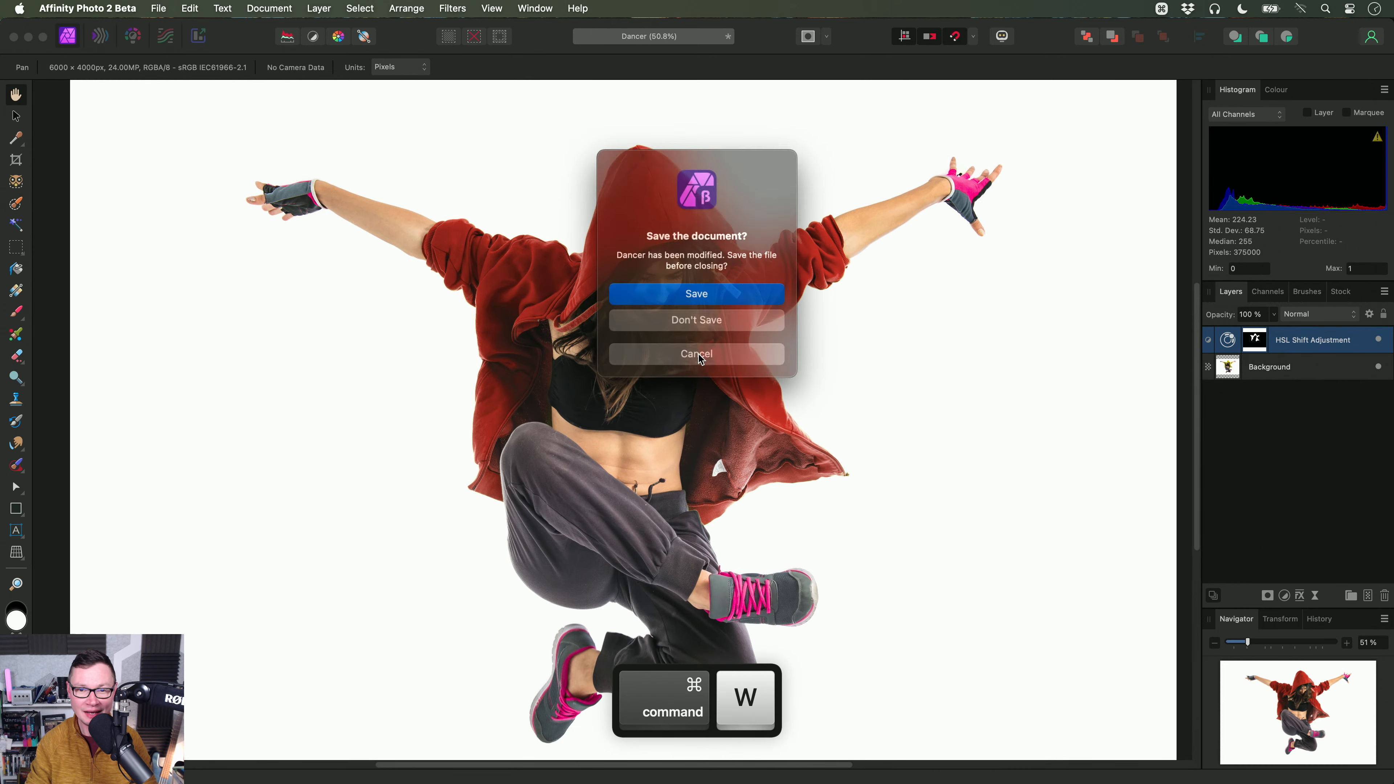
pyautogui.click(631, 321)
pyautogui.press('super+Tab')
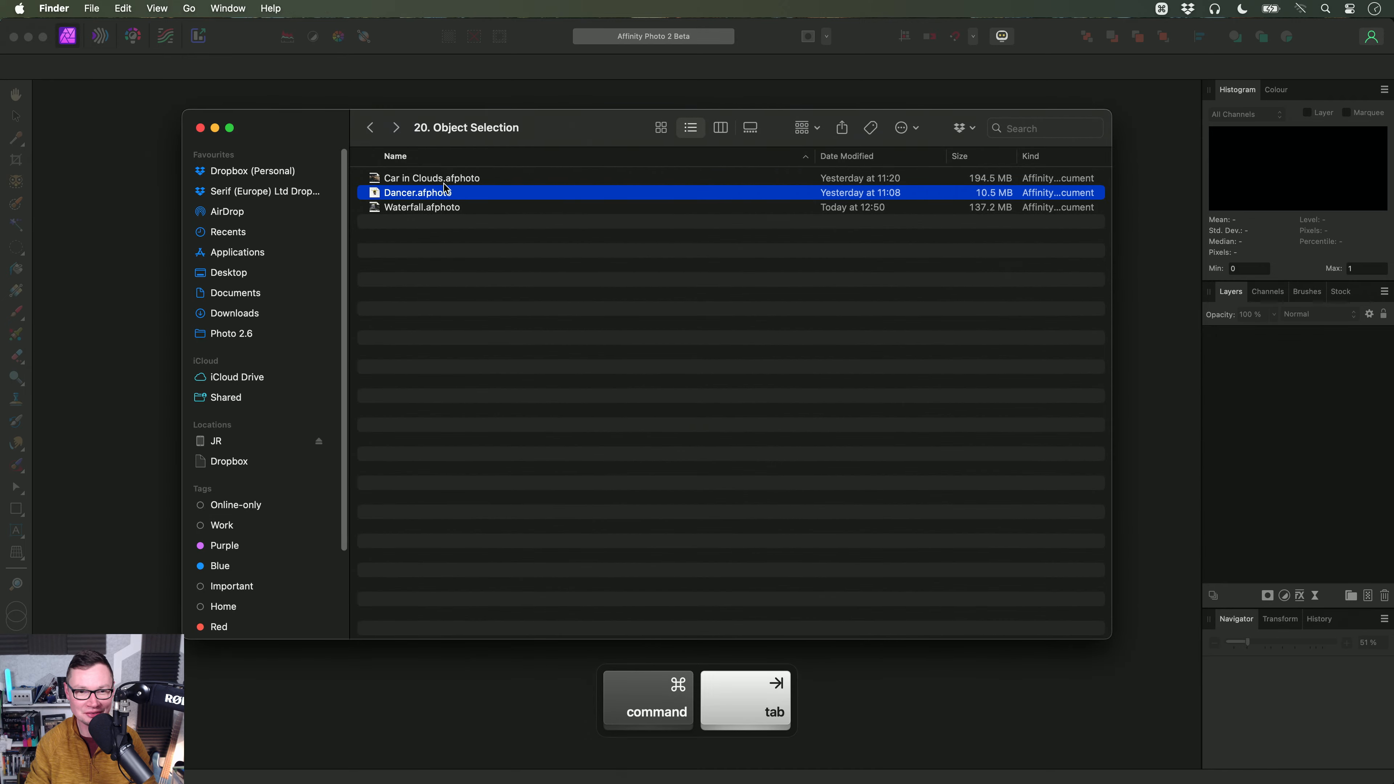
pyautogui.moveTo(440, 207); pyautogui.dragTo(705, 339)
pyautogui.press('super+Tab')
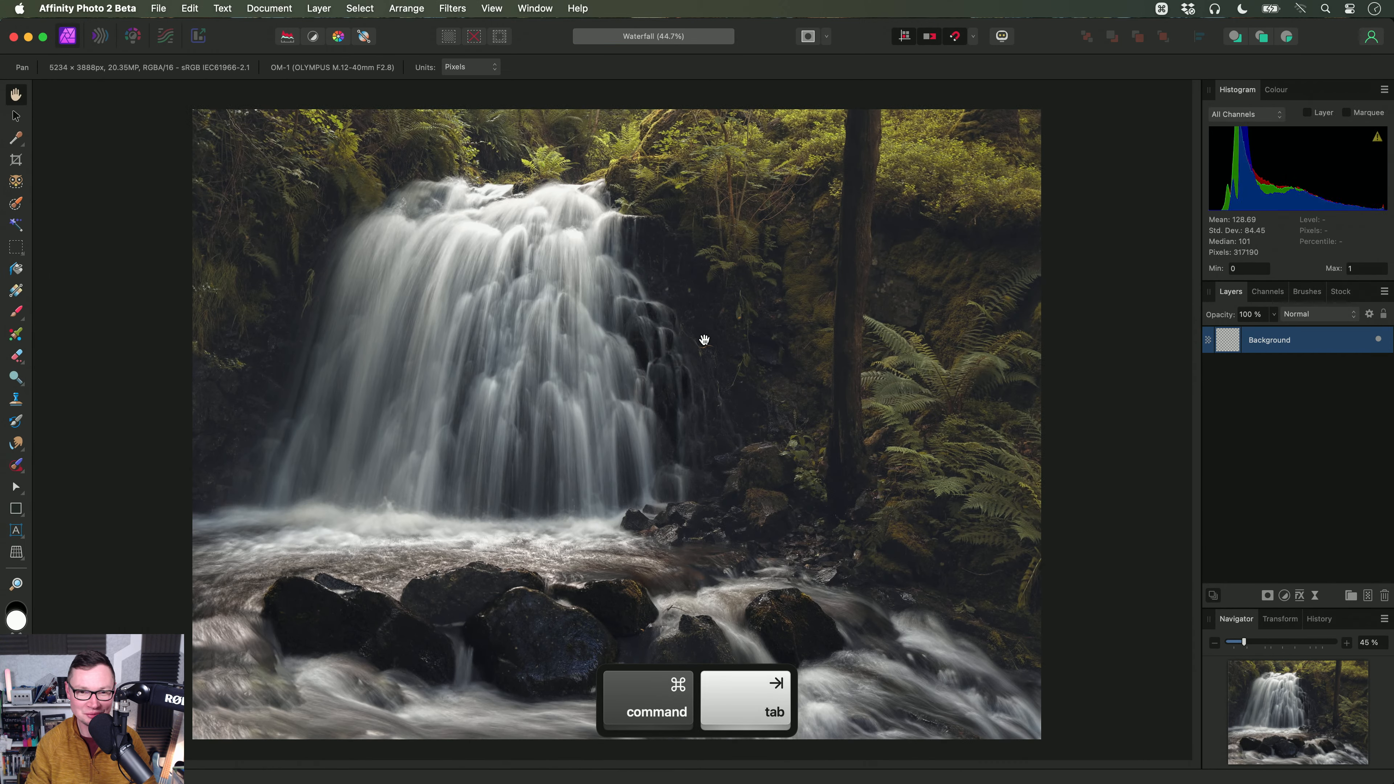
# Step: Select the waterfall image's subject automatically with Select Subject and clear the selection
pyautogui.click(354, 7)
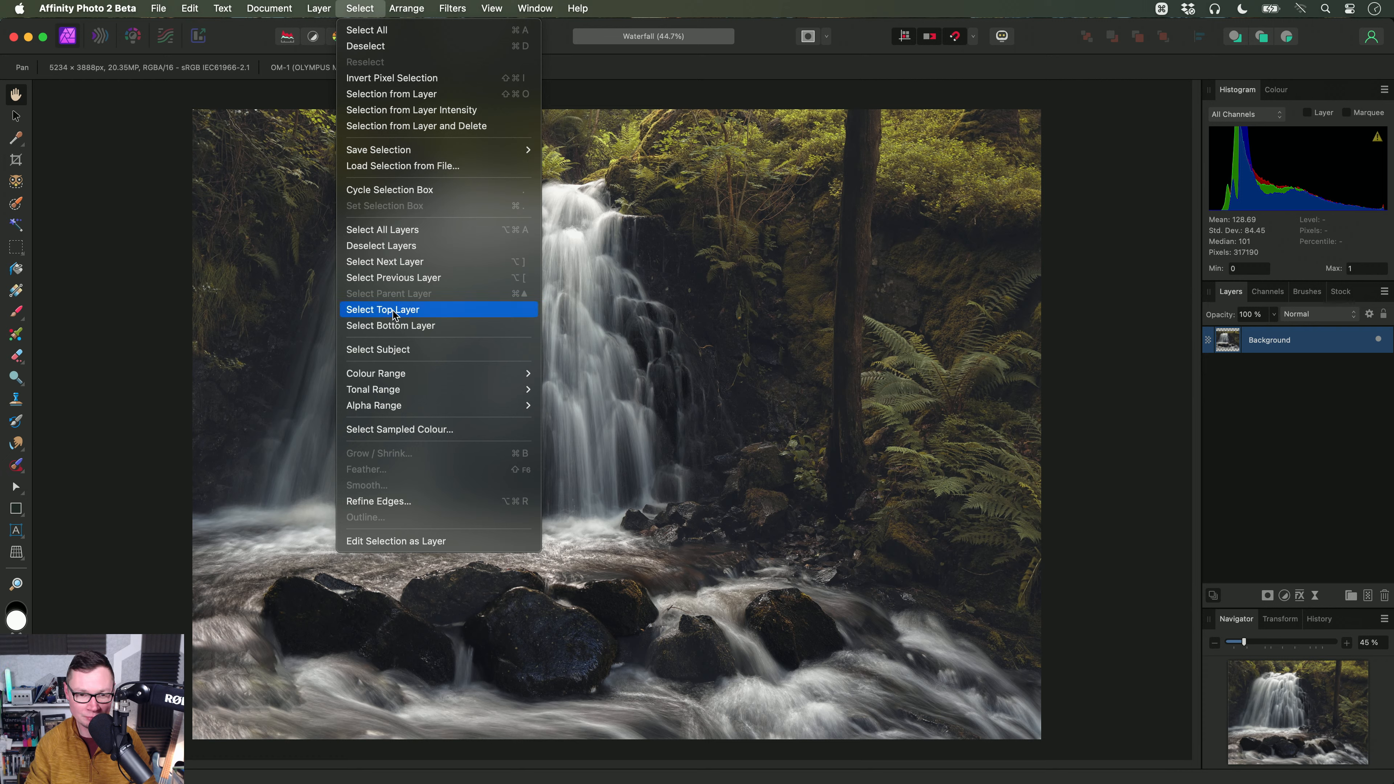
pyautogui.click(422, 350)
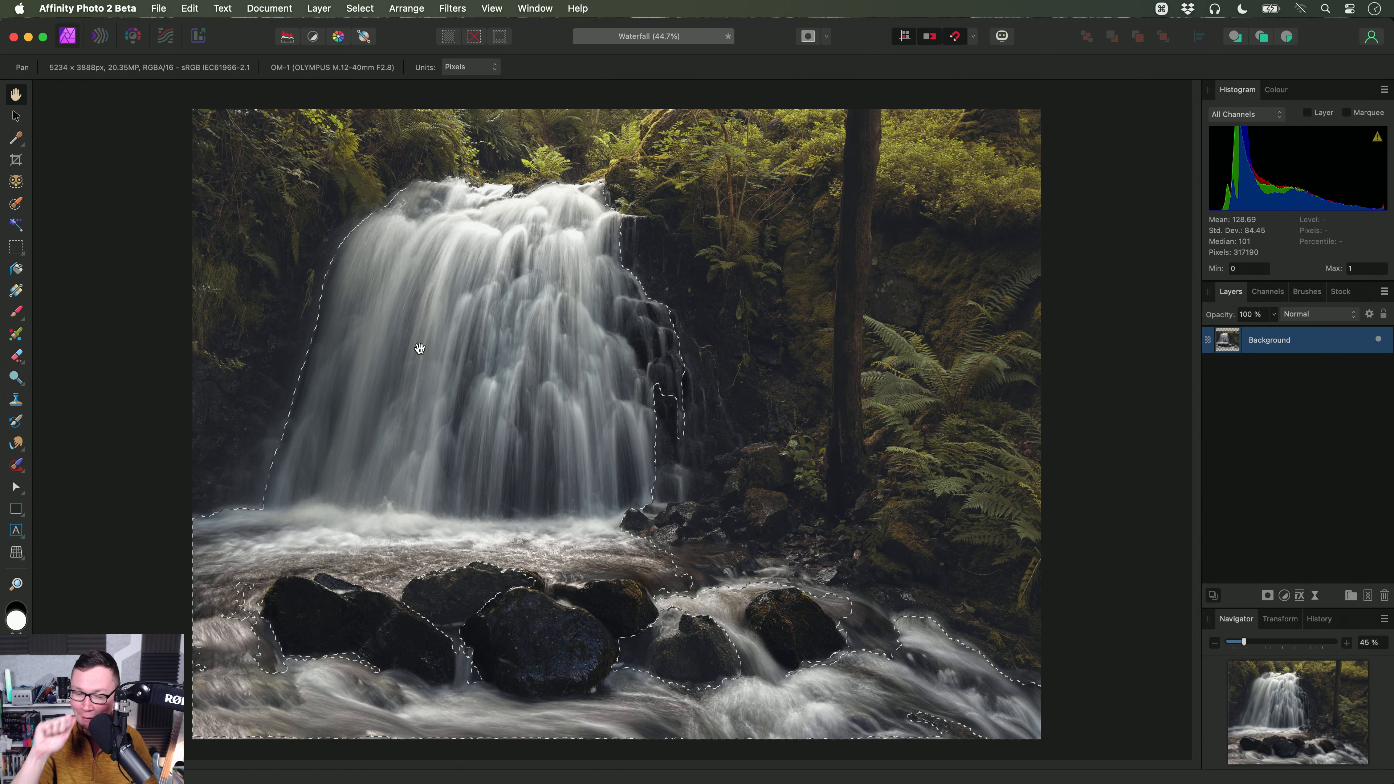
pyautogui.press('super+d')
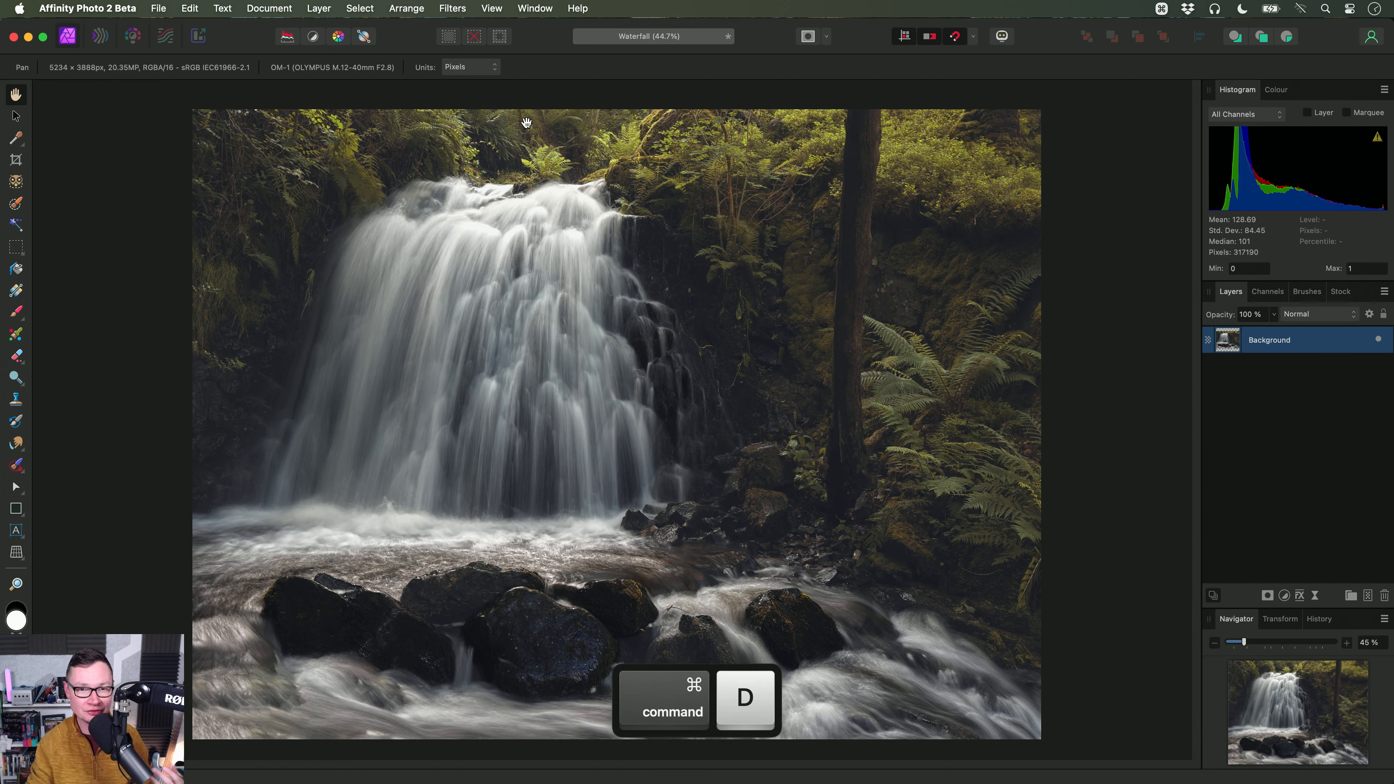
# Step: Start recording a macro that clears the selection and merges the visible content into a new pixel layer
pyautogui.click(527, 7)
pyautogui.click(531, 501)
pyautogui.keyDown('alt'); pyautogui.scroll(-1, 657, 341); pyautogui.keyUp('alt')
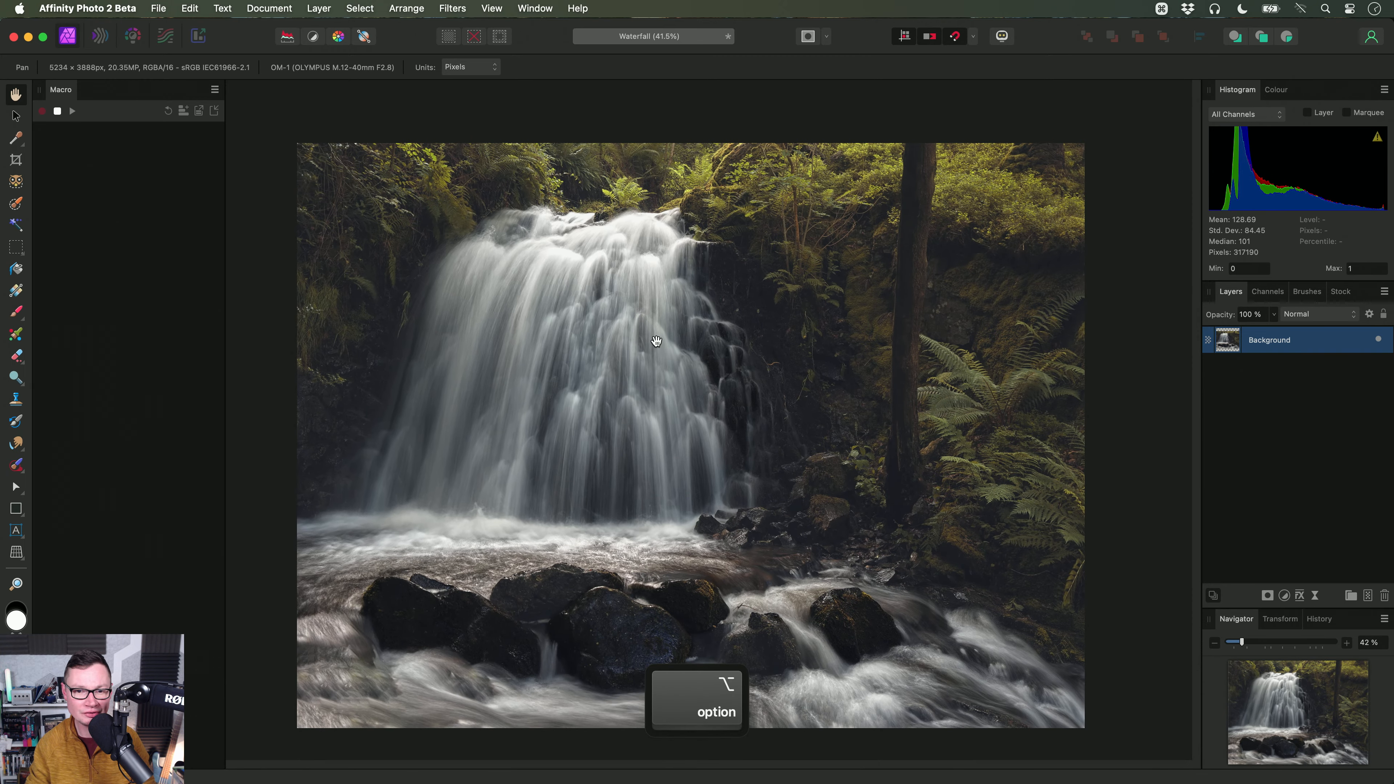
pyautogui.moveTo(657, 341); pyautogui.dragTo(583, 286)
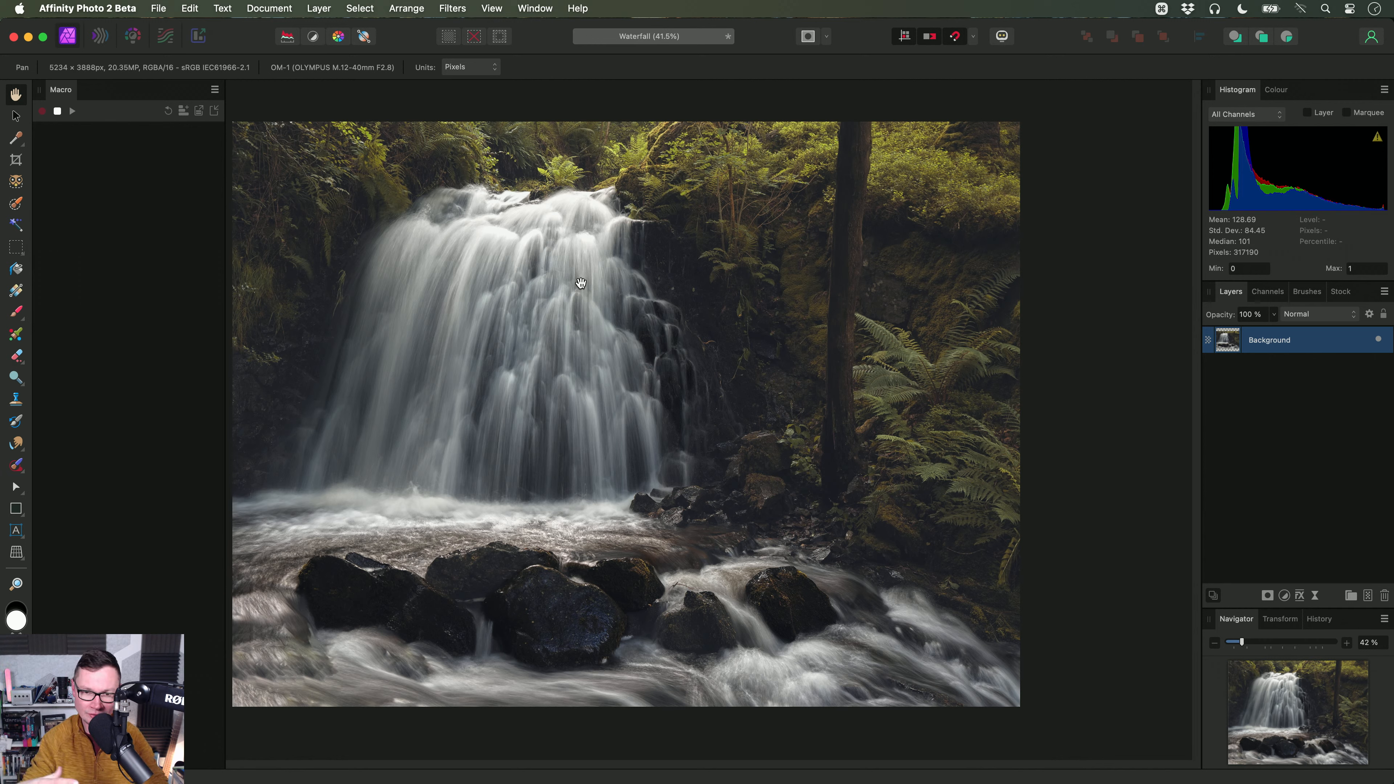
pyautogui.click(360, 9)
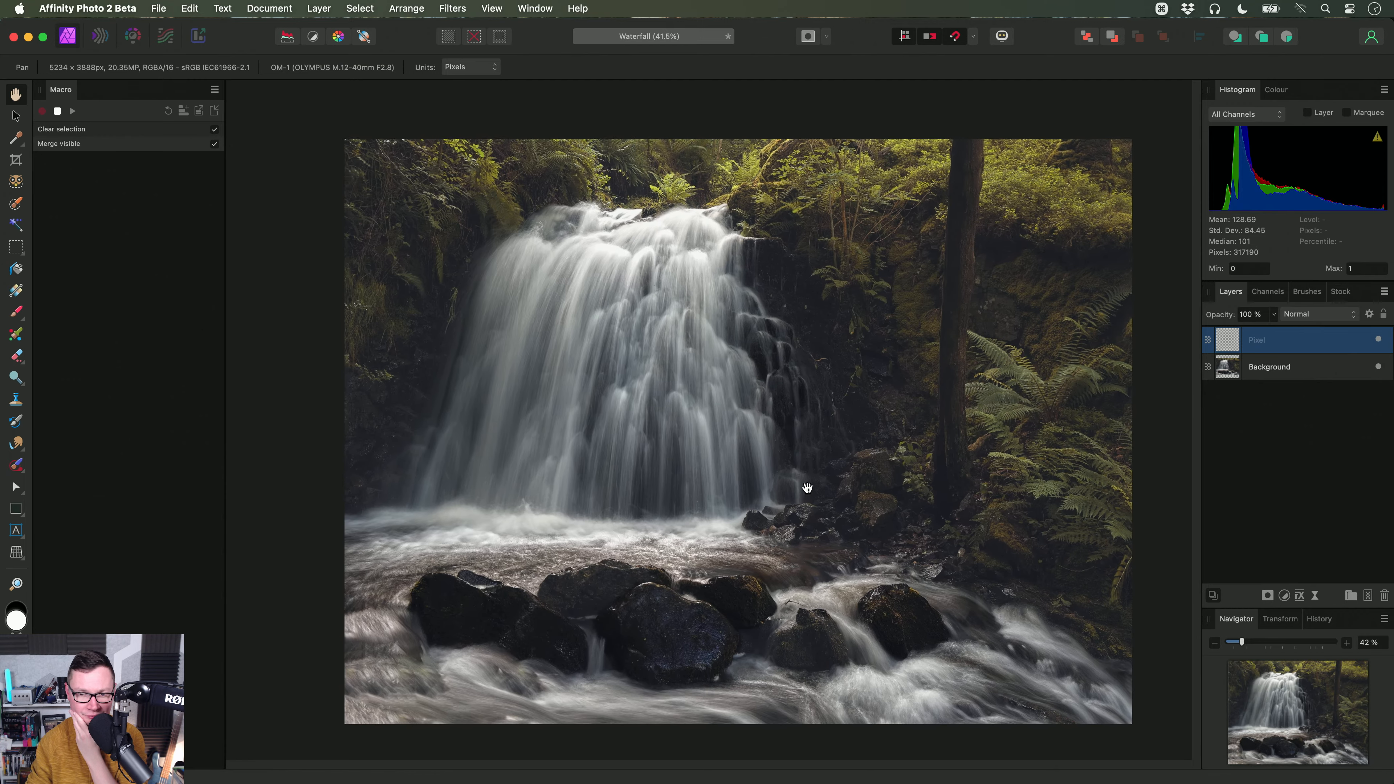
# Step: Record renaming the merged layer to Temp Selection and applying Select Subject to it
pyautogui.doubleClick(1252, 342)
pyautogui.write('T')
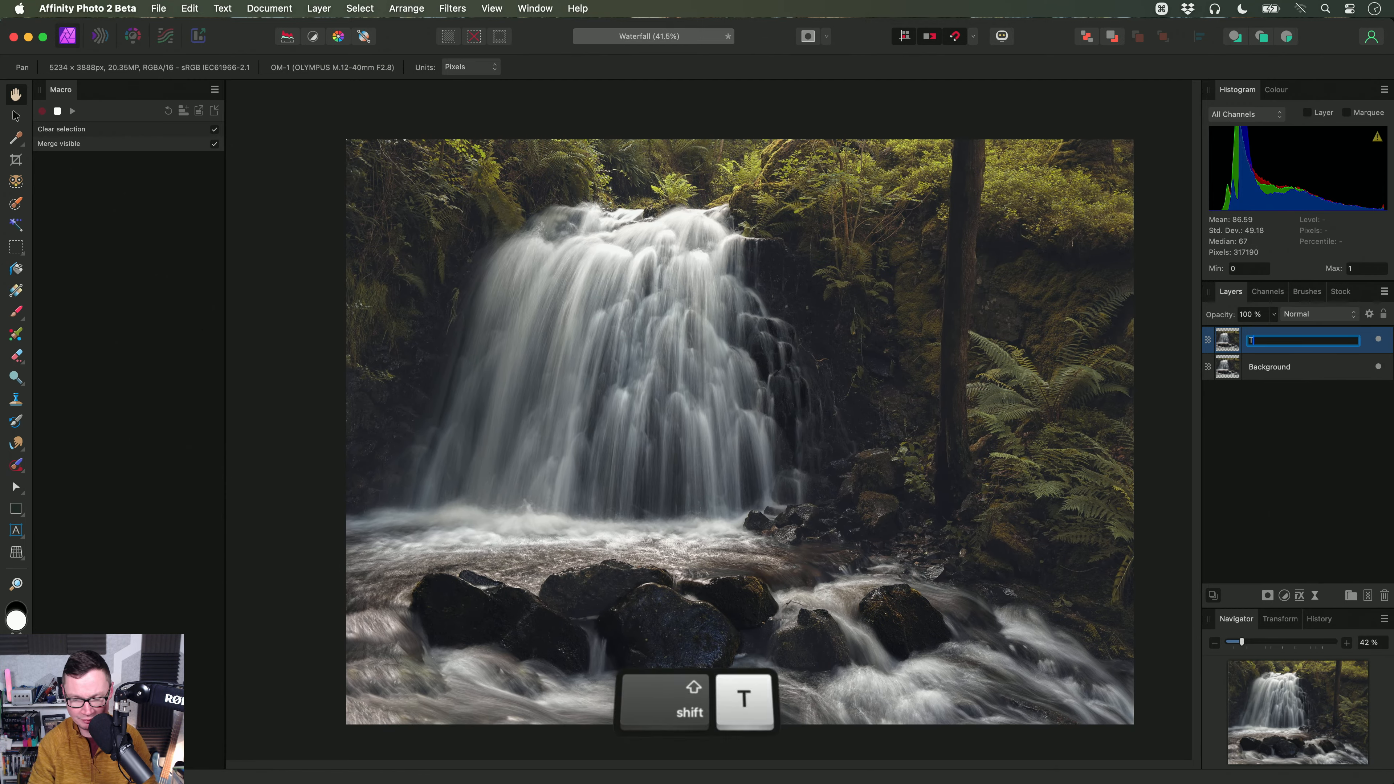
pyautogui.write('emp Selec')
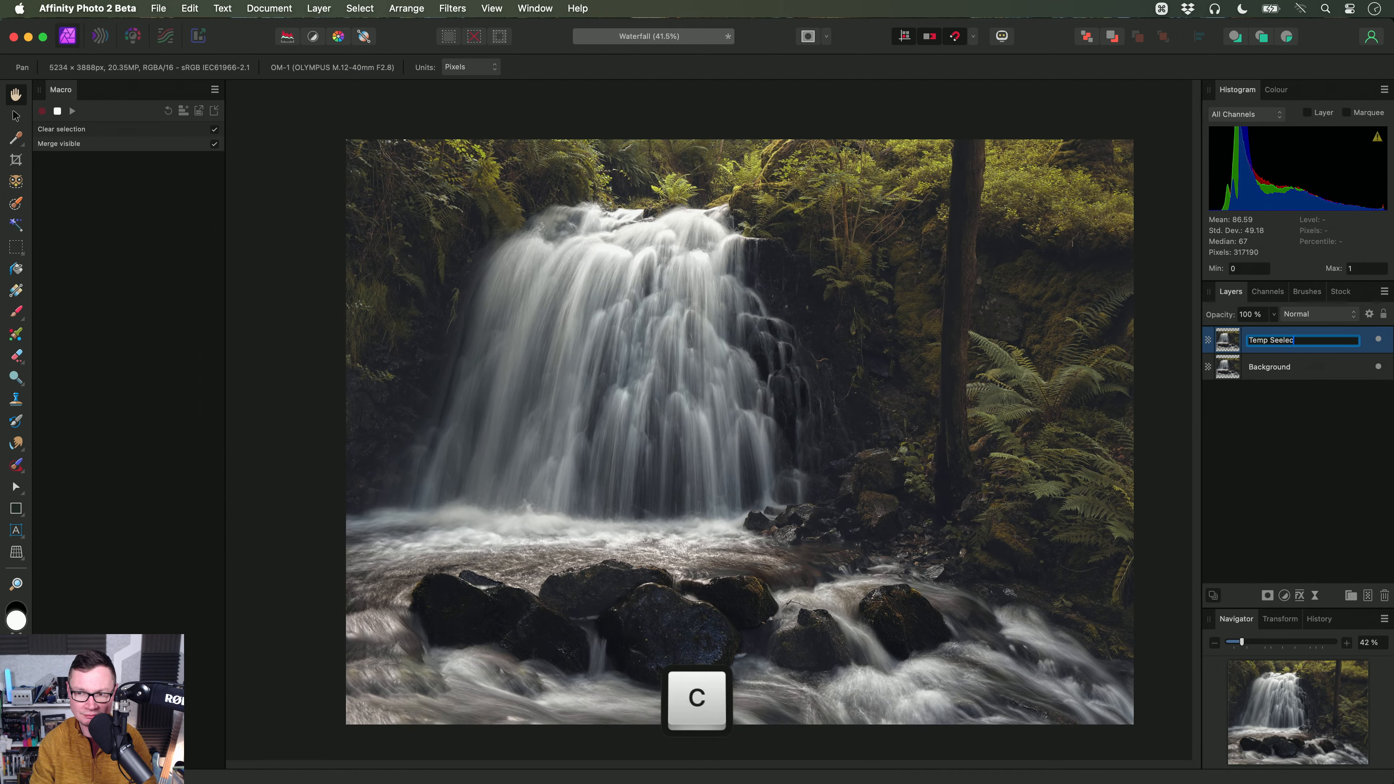
pyautogui.write('tion')
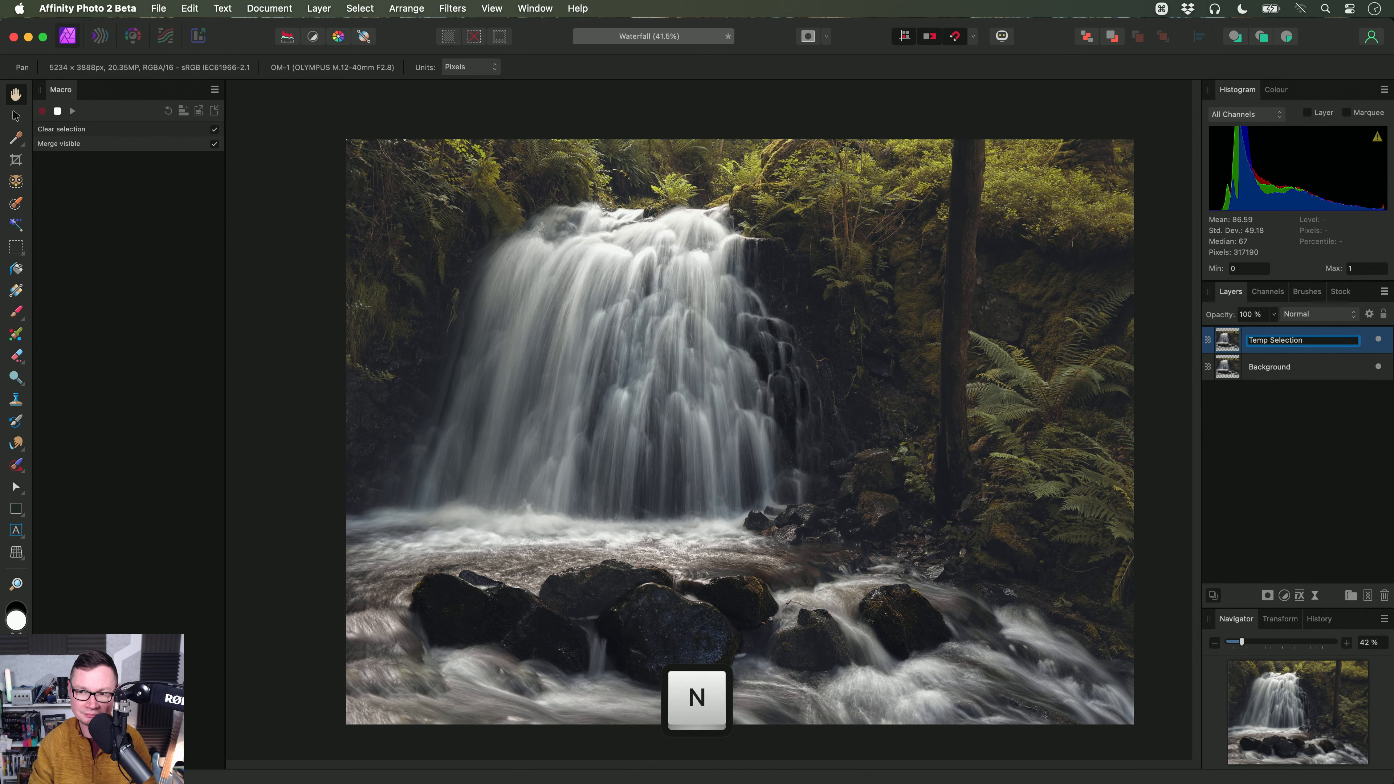
pyautogui.press('Return')
pyautogui.scroll(2, 752, 416)
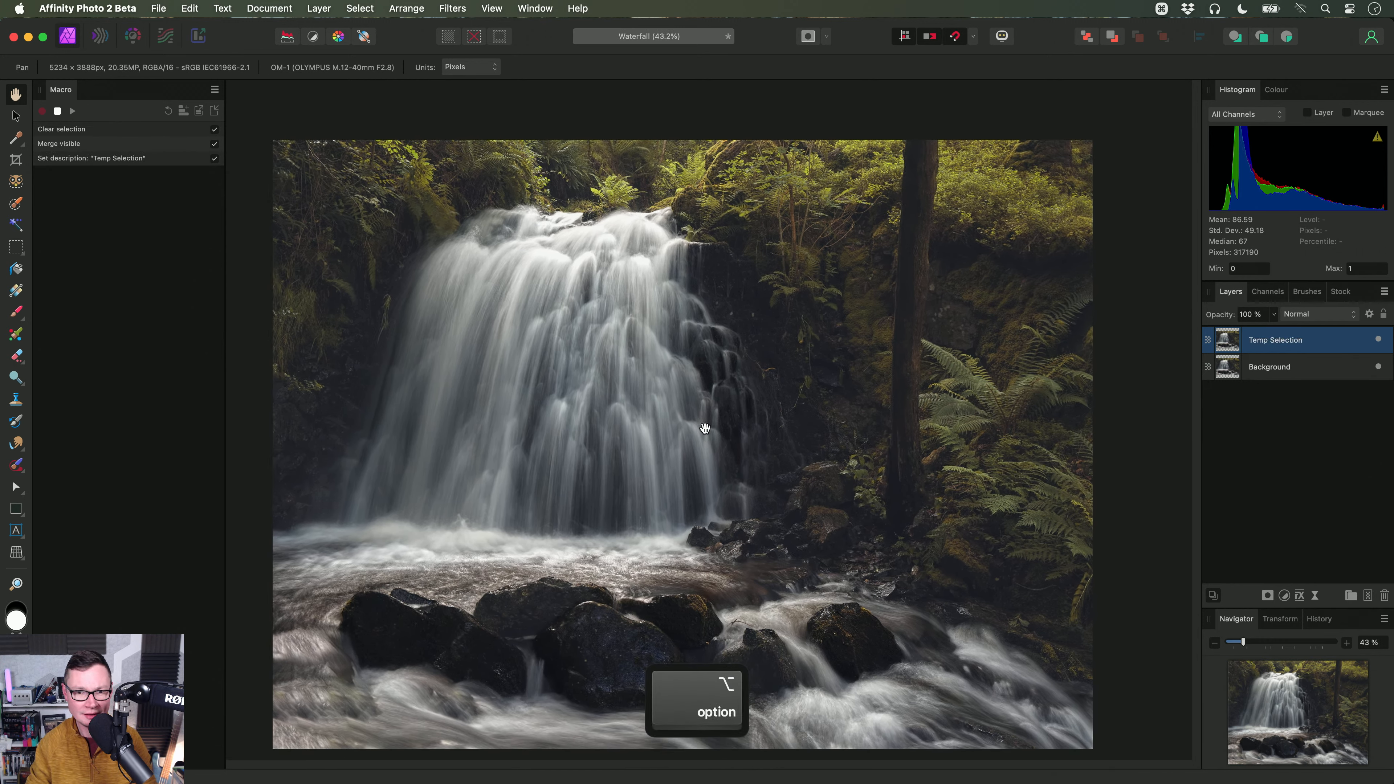
pyautogui.click(347, 8)
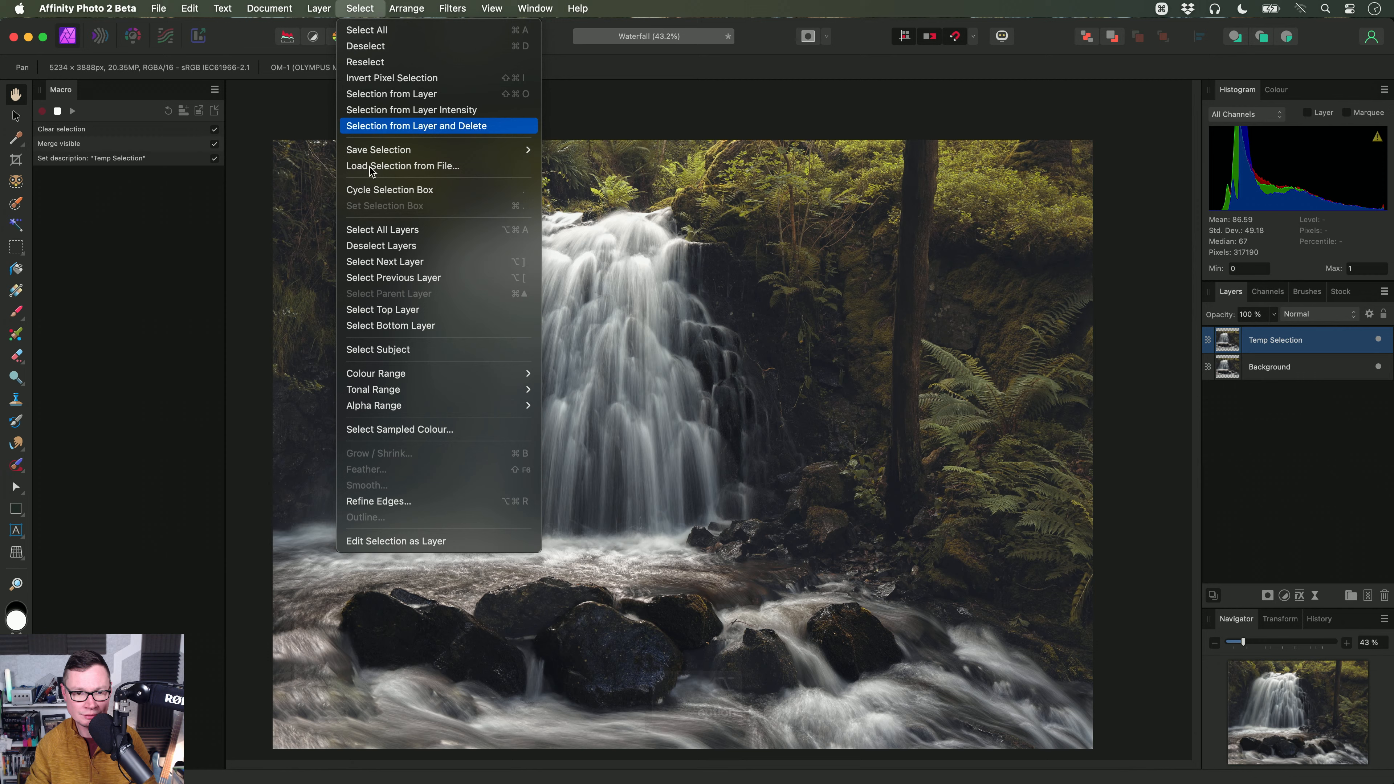
pyautogui.click(434, 349)
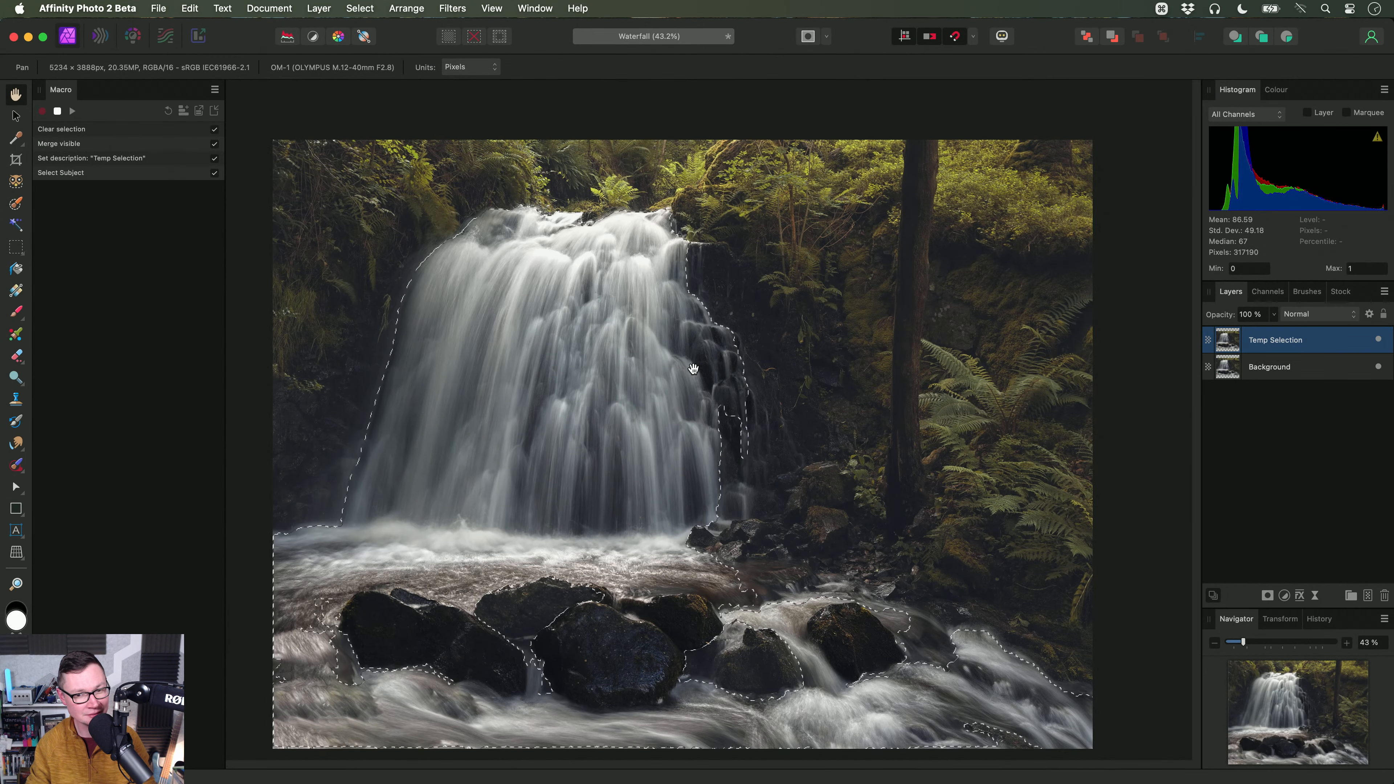
# Step: Record adding a new group above the Temp Selection layer and renaming it "Localised Adjustments"
pyautogui.keyDown('alt'); pyautogui.scroll(-1, 693, 369); pyautogui.keyUp('alt')
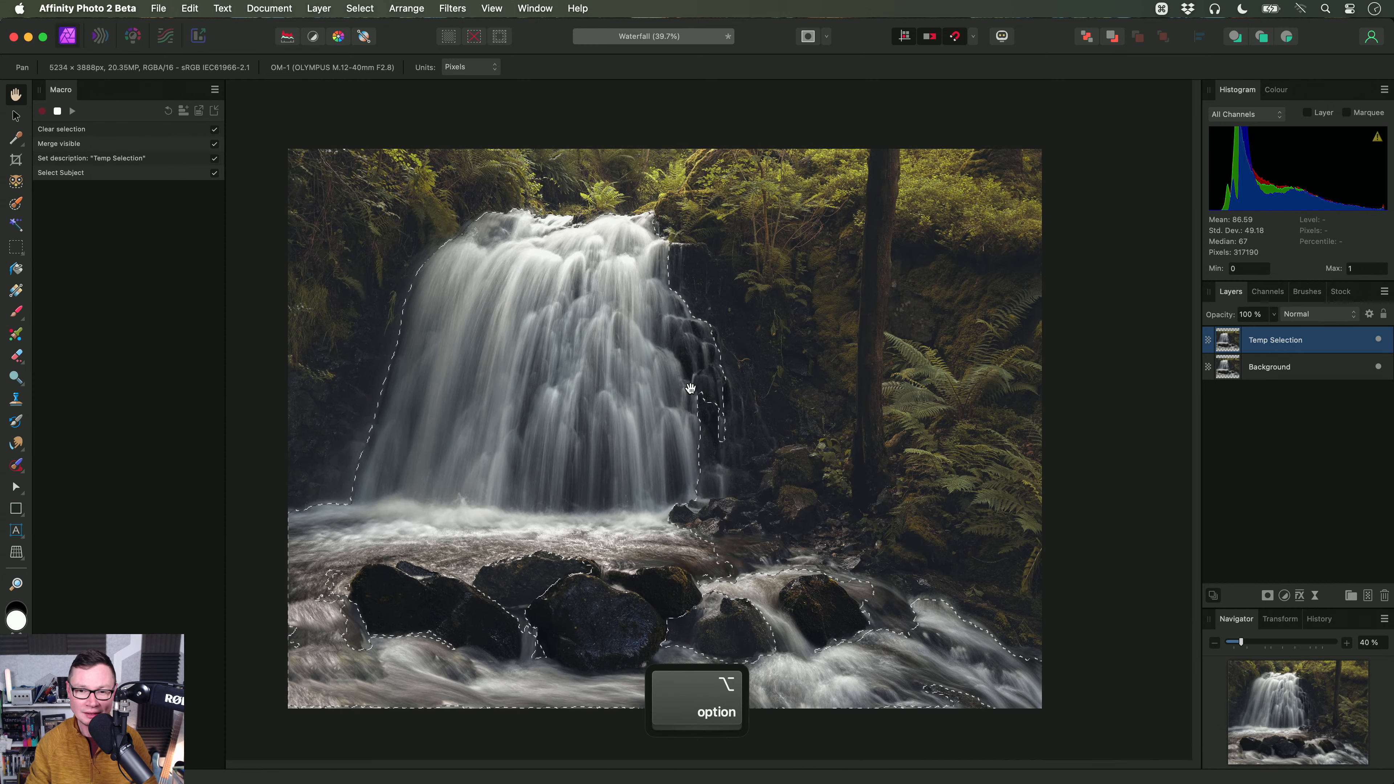
pyautogui.click(318, 9)
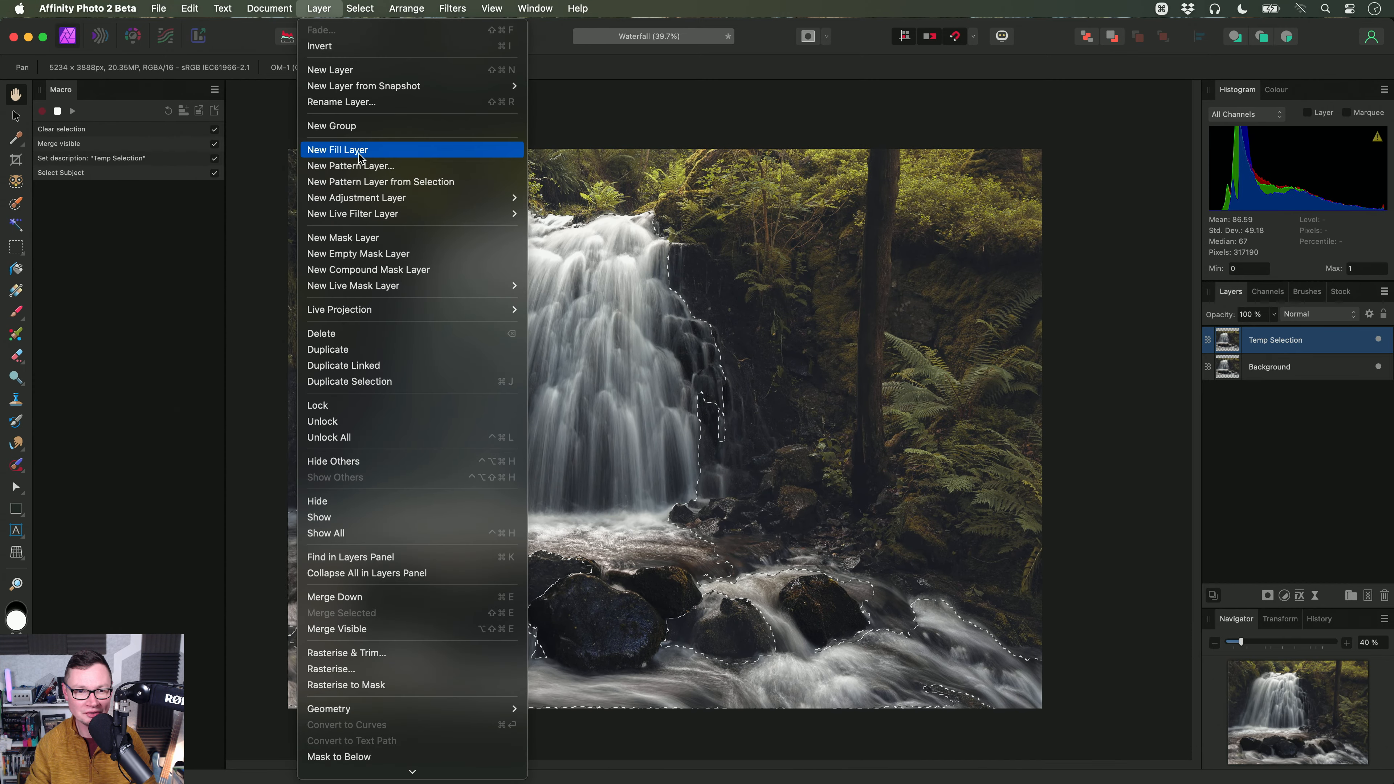
pyautogui.click(363, 126)
pyautogui.doubleClick(1284, 339)
pyautogui.write('Localised Adjustments')
pyautogui.press('Return')
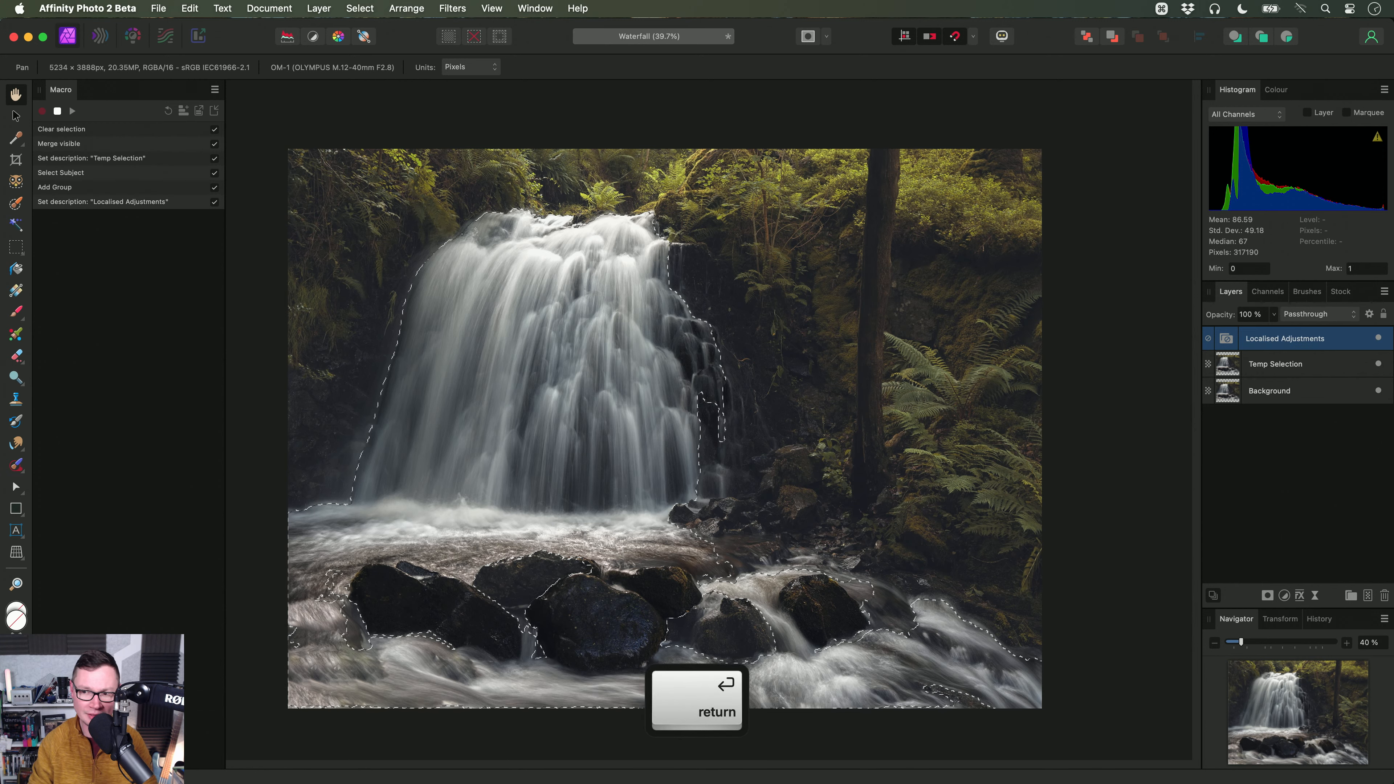
# Step: Record masking the Localised Adjustments group with the current selection, then deselecting
pyautogui.click(1268, 597)
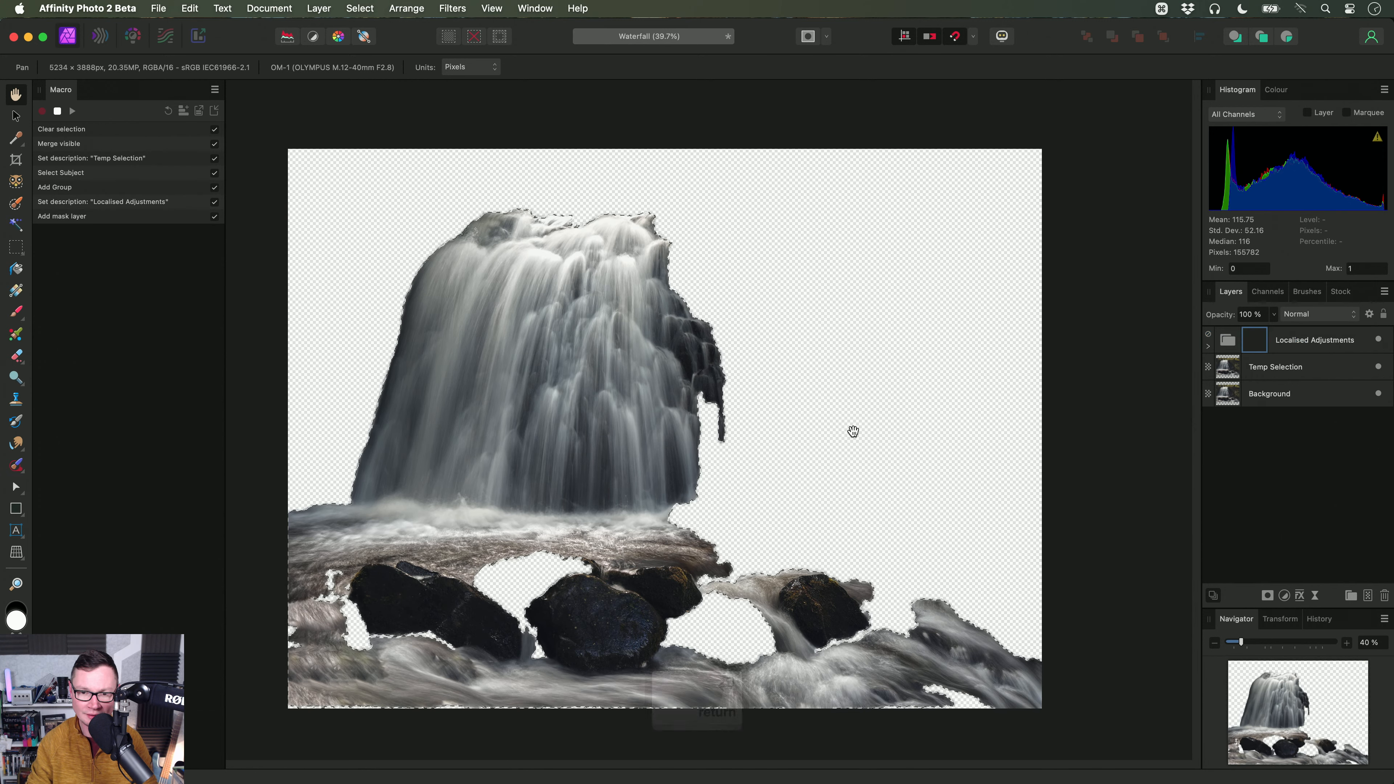
pyautogui.press('super+d')
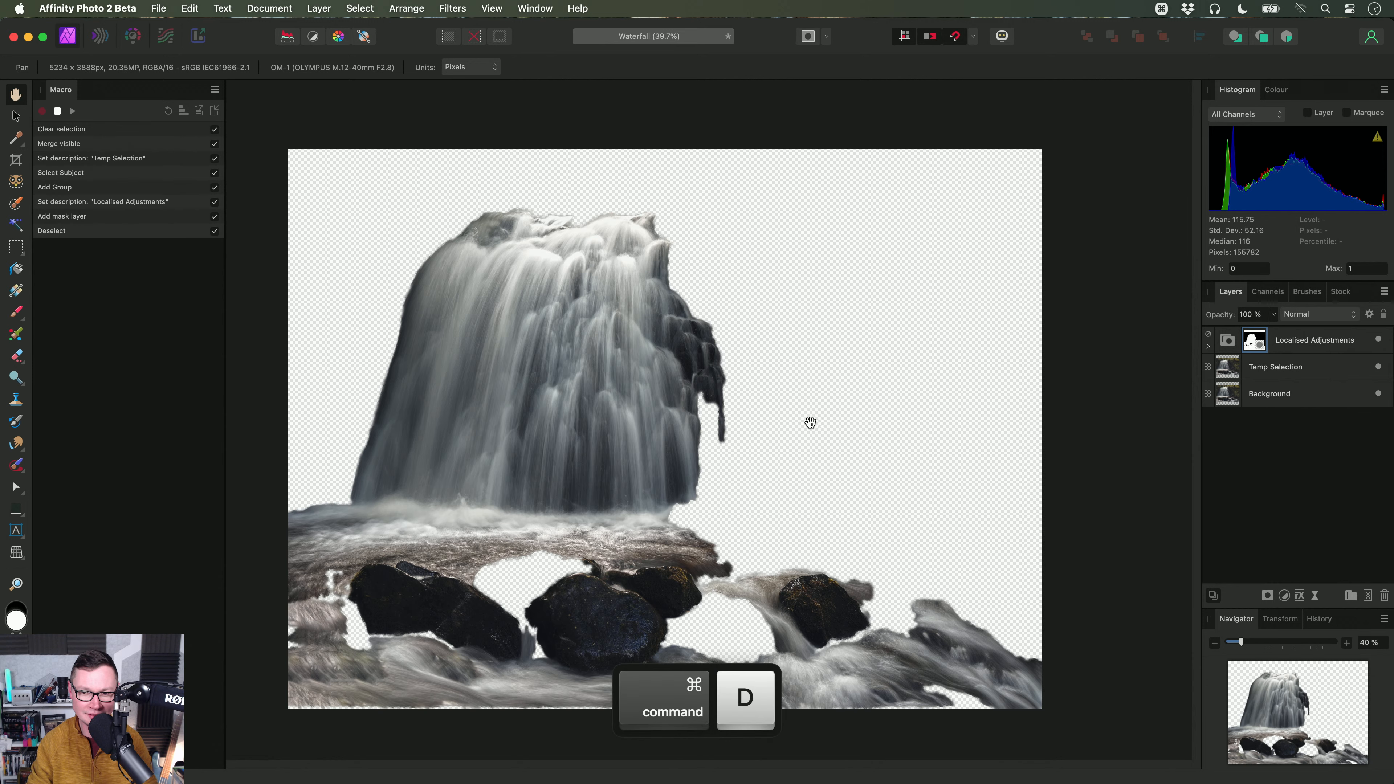
# Step: Record selecting the layer named "Localised Adjustments" and adding a Curves adjustment moved inside that group
pyautogui.click(1208, 346)
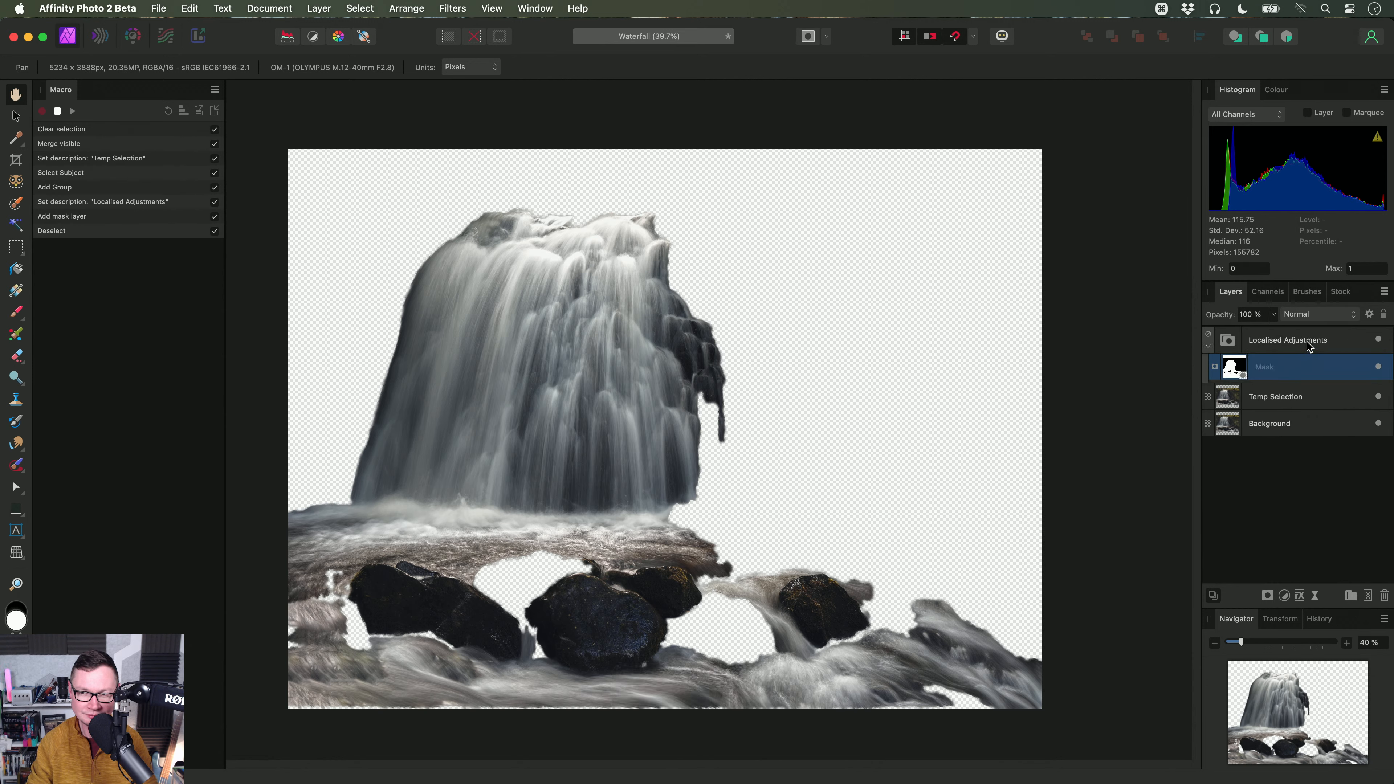
pyautogui.click(1310, 346)
pyautogui.click(806, 457)
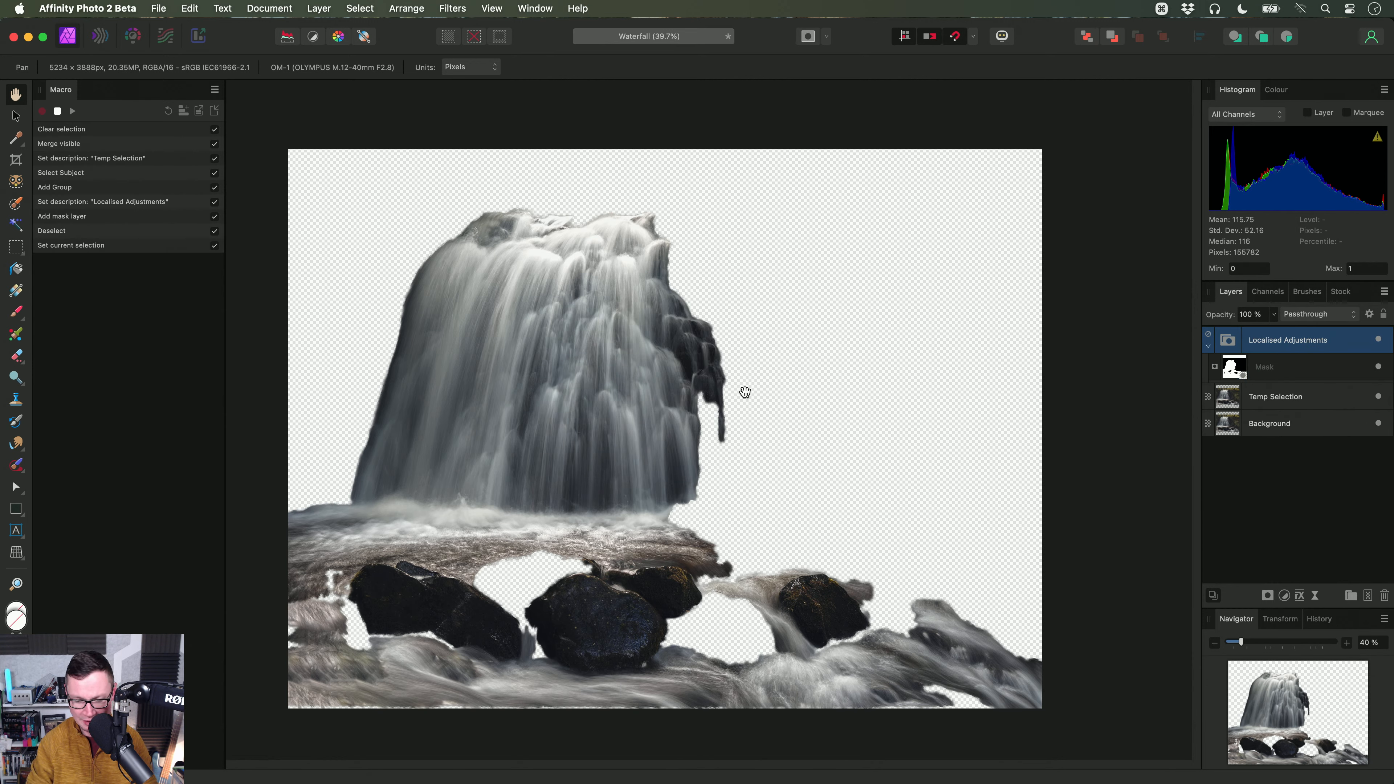
pyautogui.press('super+m')
pyautogui.click(980, 159)
pyautogui.click(406, 8)
pyautogui.click(433, 158)
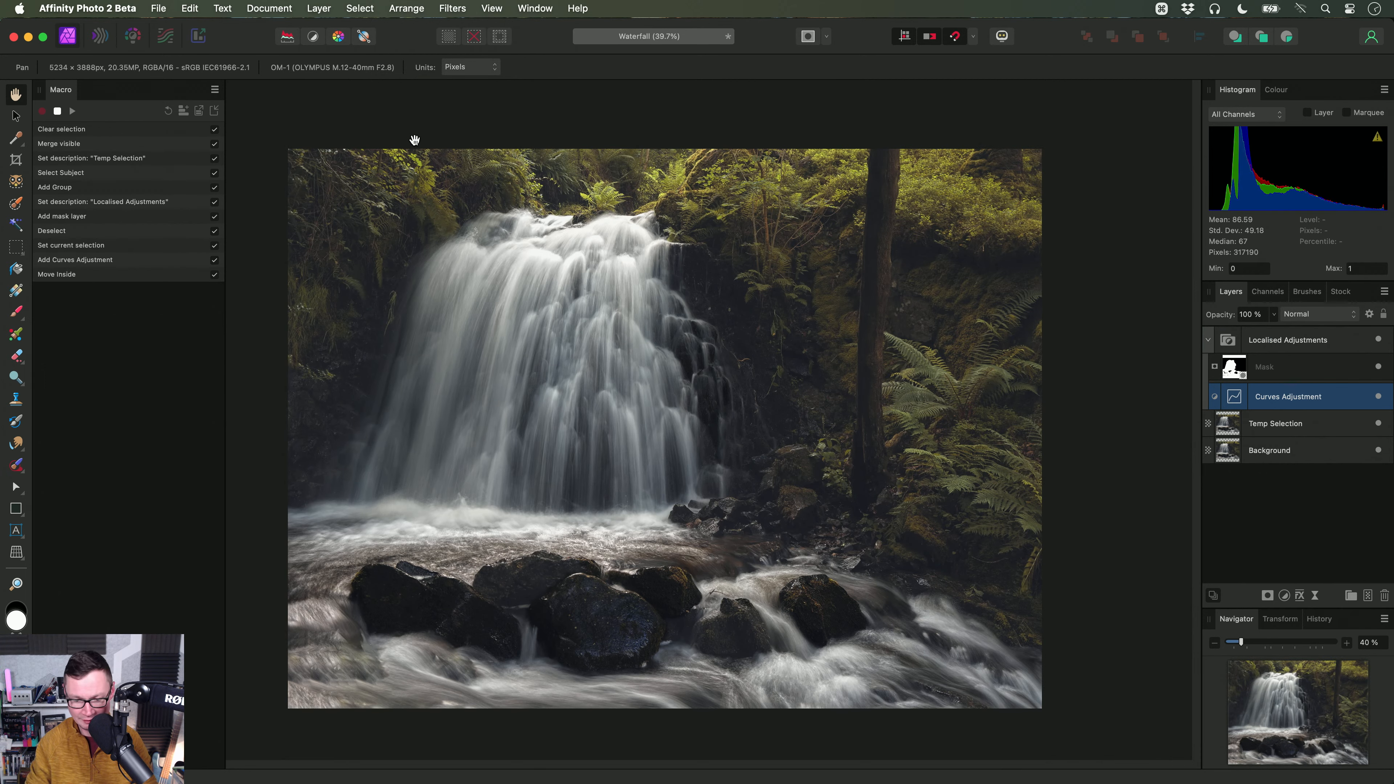
# Step: Record adding an HSL adjustment and a live Clarity filter above the Curves adjustment in the group
pyautogui.press('super+u')
pyautogui.click(319, 8)
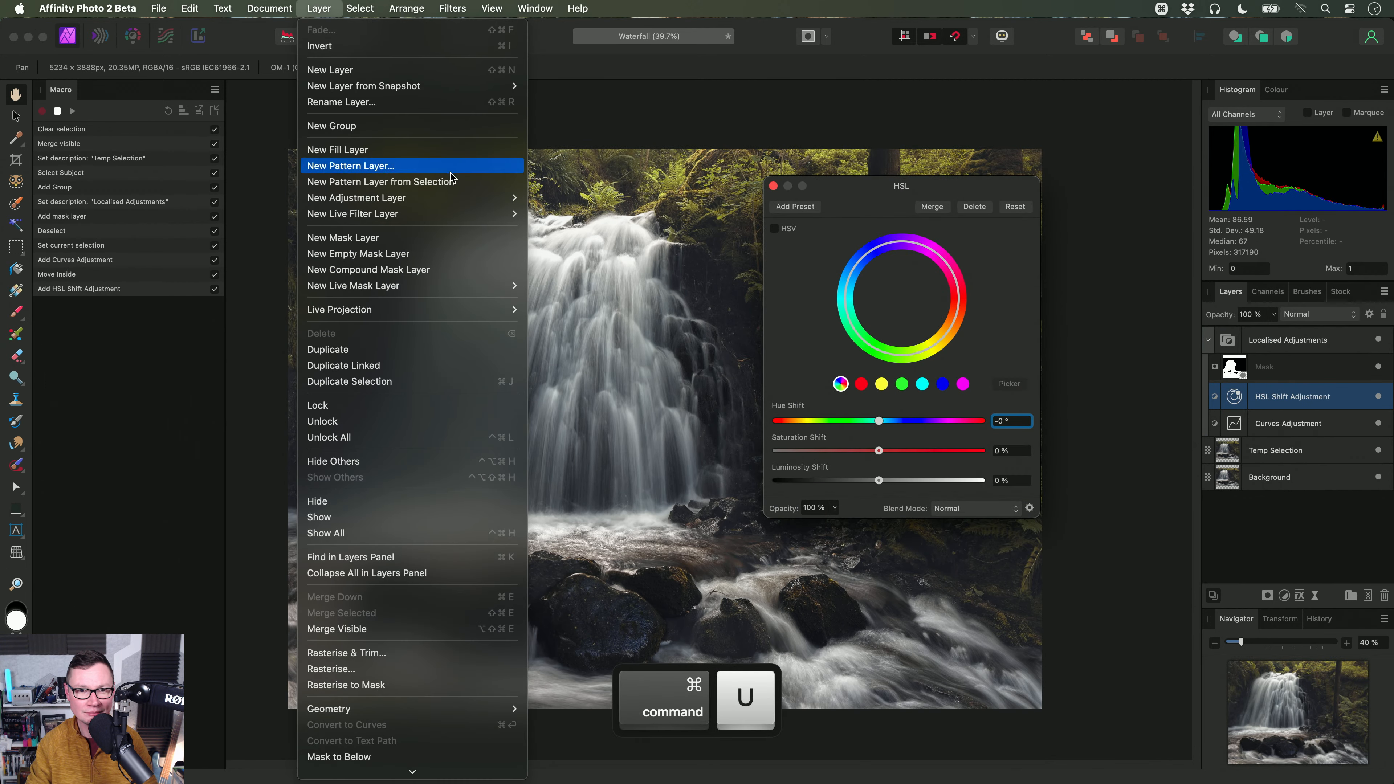
pyautogui.moveTo(445, 214)
pyautogui.moveTo(593, 231)
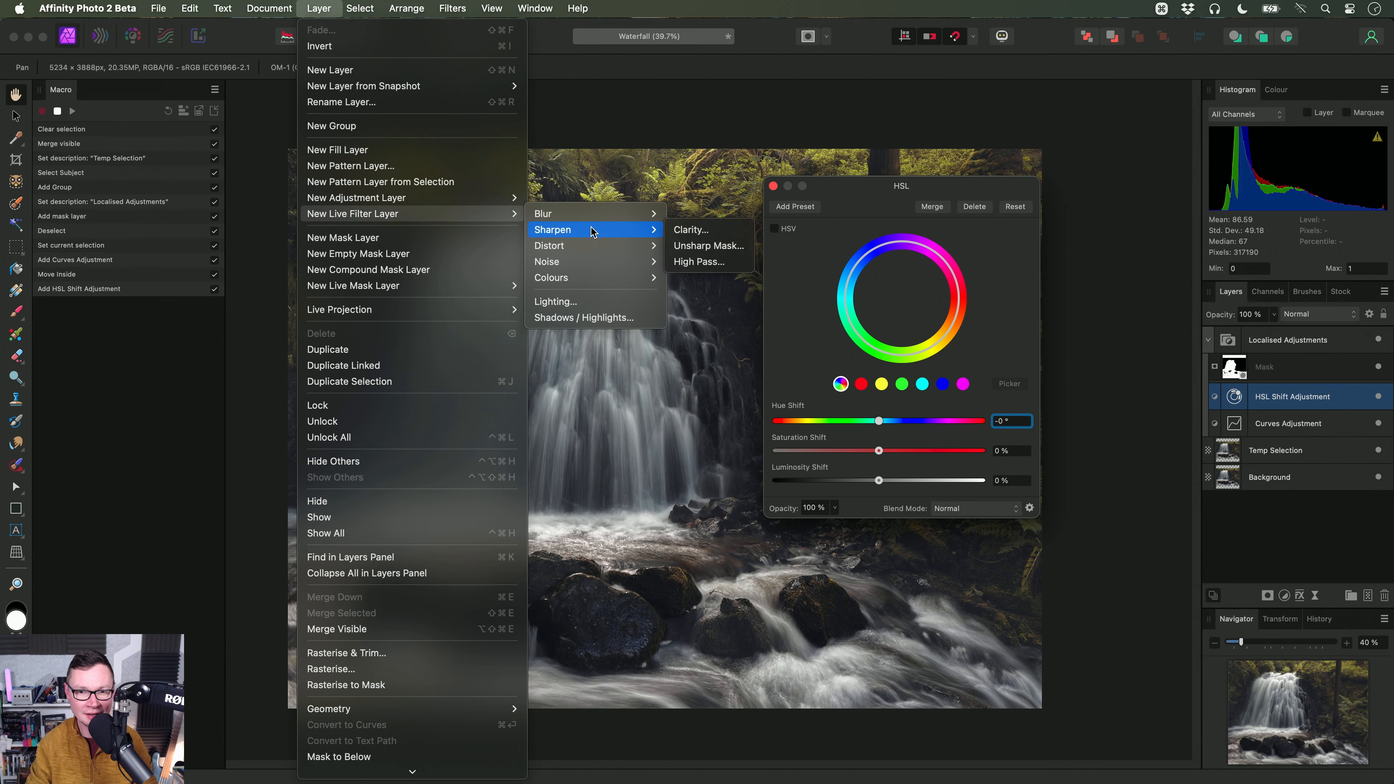
pyautogui.click(691, 229)
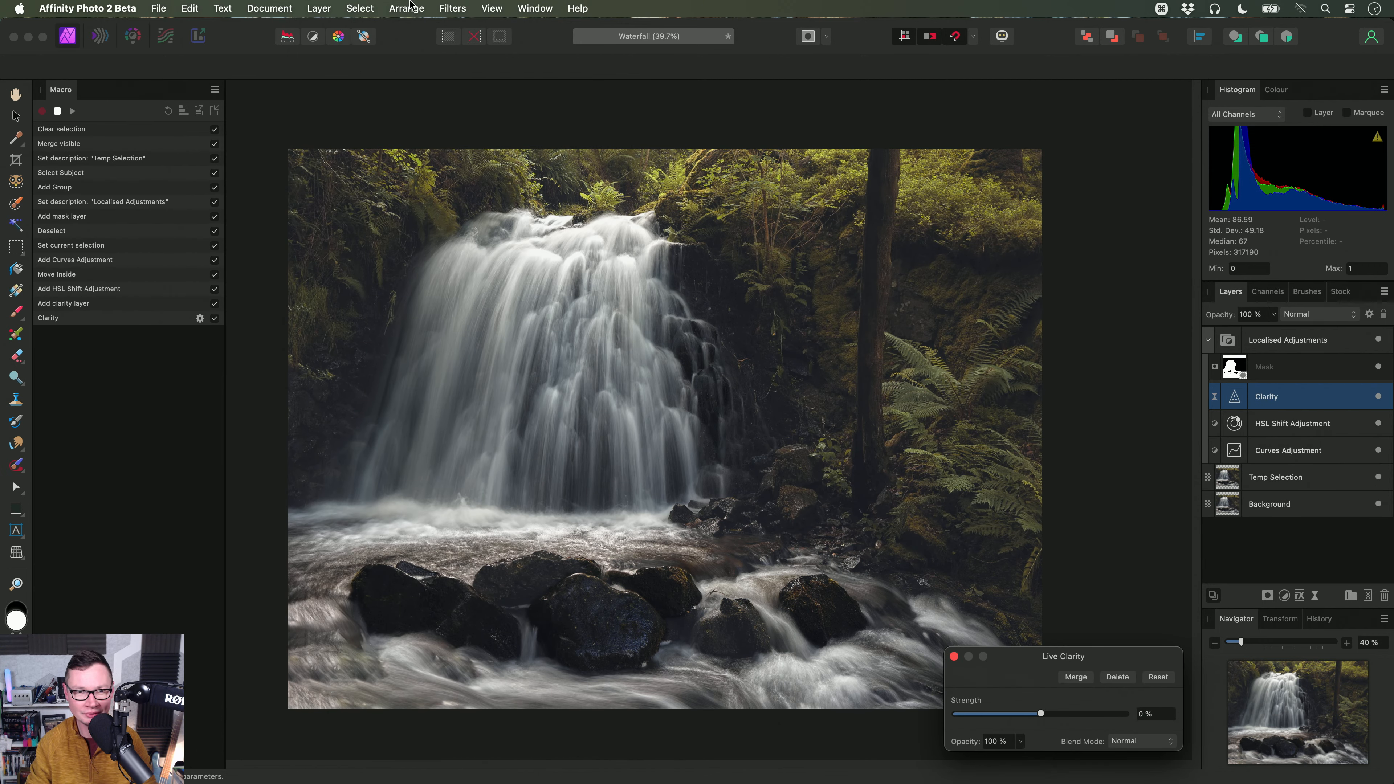
# Step: Record adding a White Balance adjustment above the Clarity filter in the group
pyautogui.click(318, 8)
pyautogui.moveTo(436, 198)
pyautogui.click(570, 229)
# Step: Record selecting the layer named "Localised Adjustments", collapse the group and stop the macro recording
pyautogui.click(1316, 345)
pyautogui.click(806, 456)
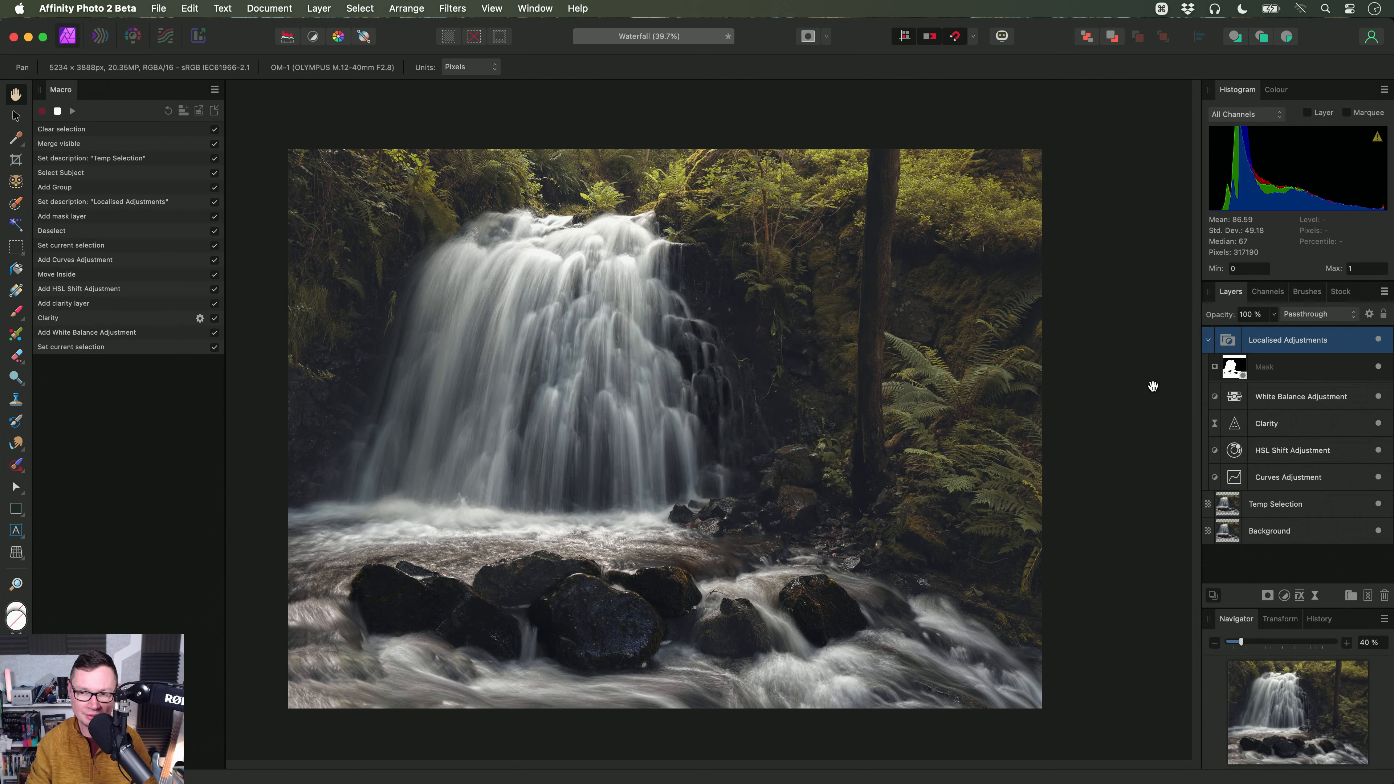
pyautogui.click(1208, 340)
pyautogui.click(58, 111)
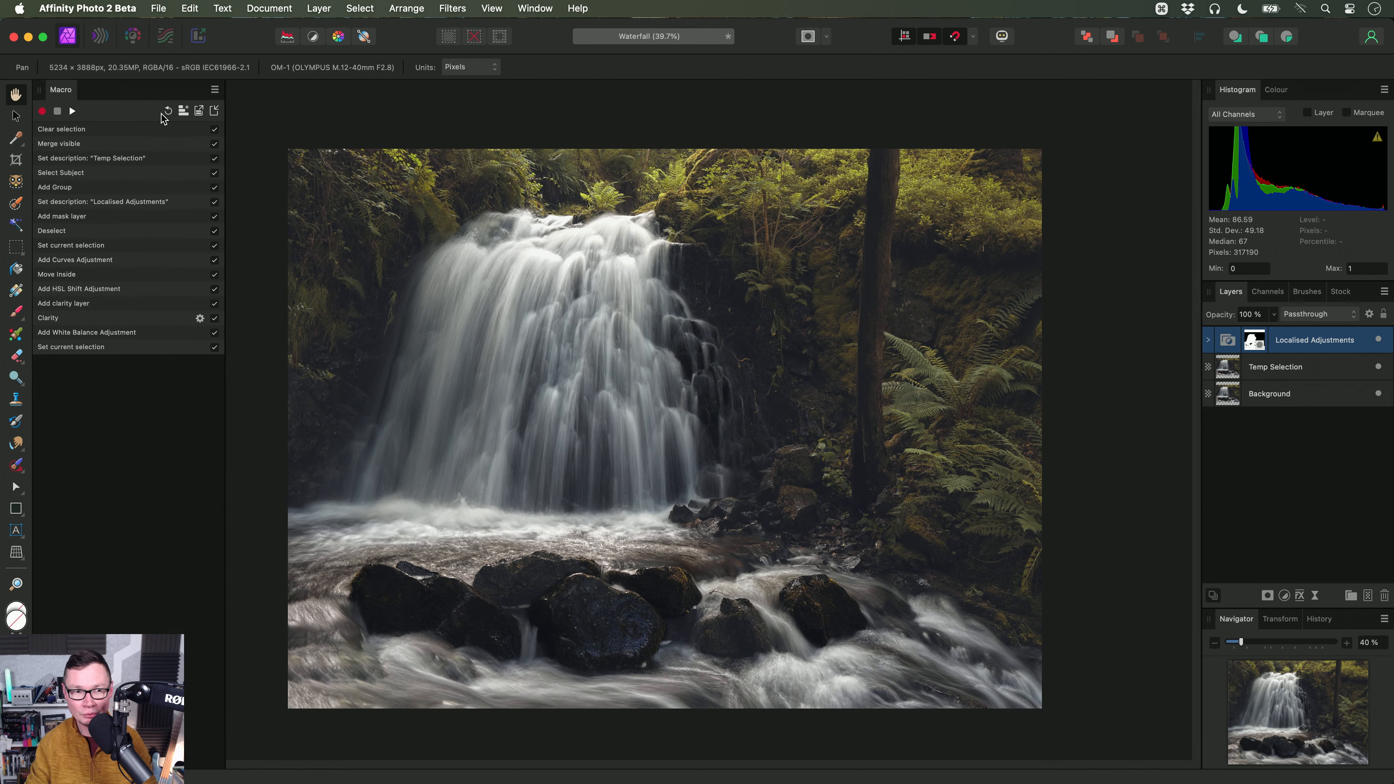
# Step: Resume recording to delete the Temp Selection layer and reselect the Localised Adjustments group by name, then stop recording
pyautogui.click(42, 111)
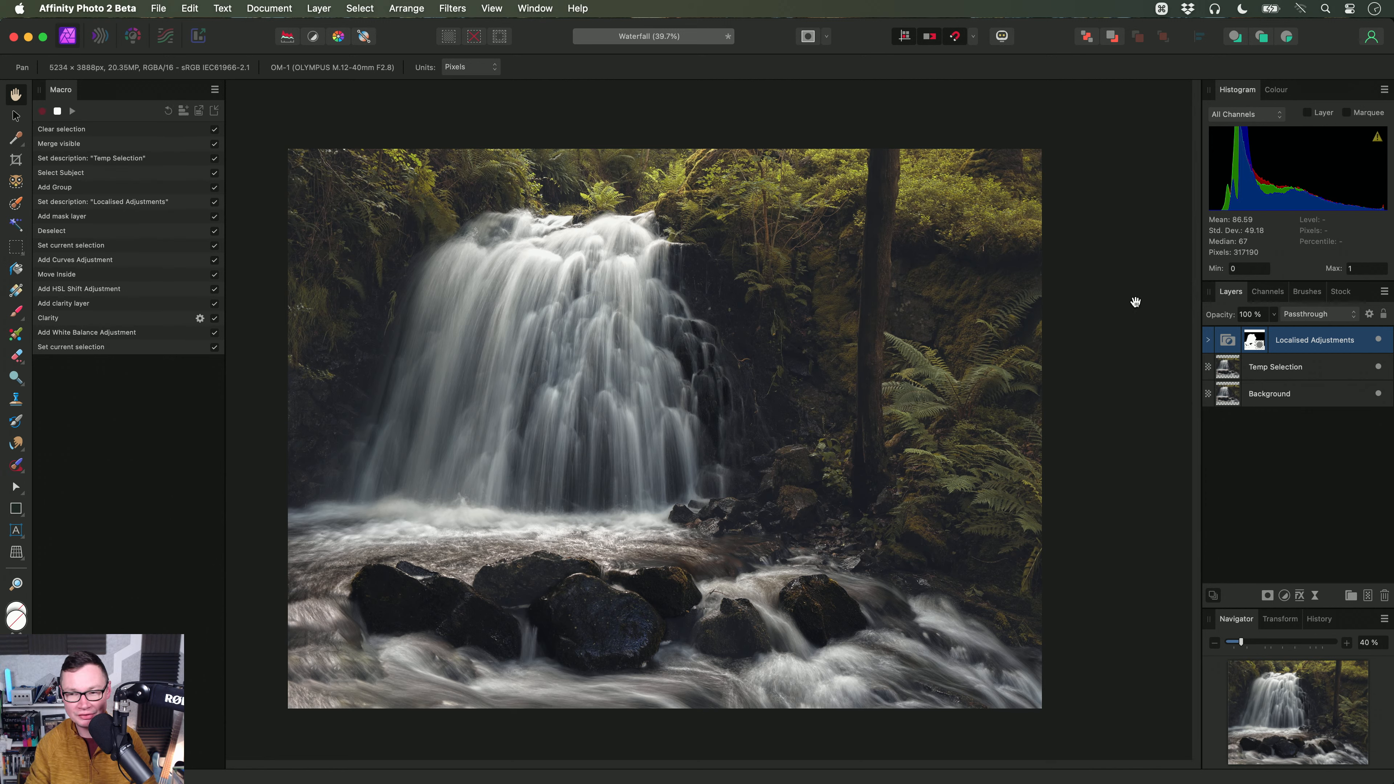
pyautogui.click(1295, 371)
pyautogui.click(826, 455)
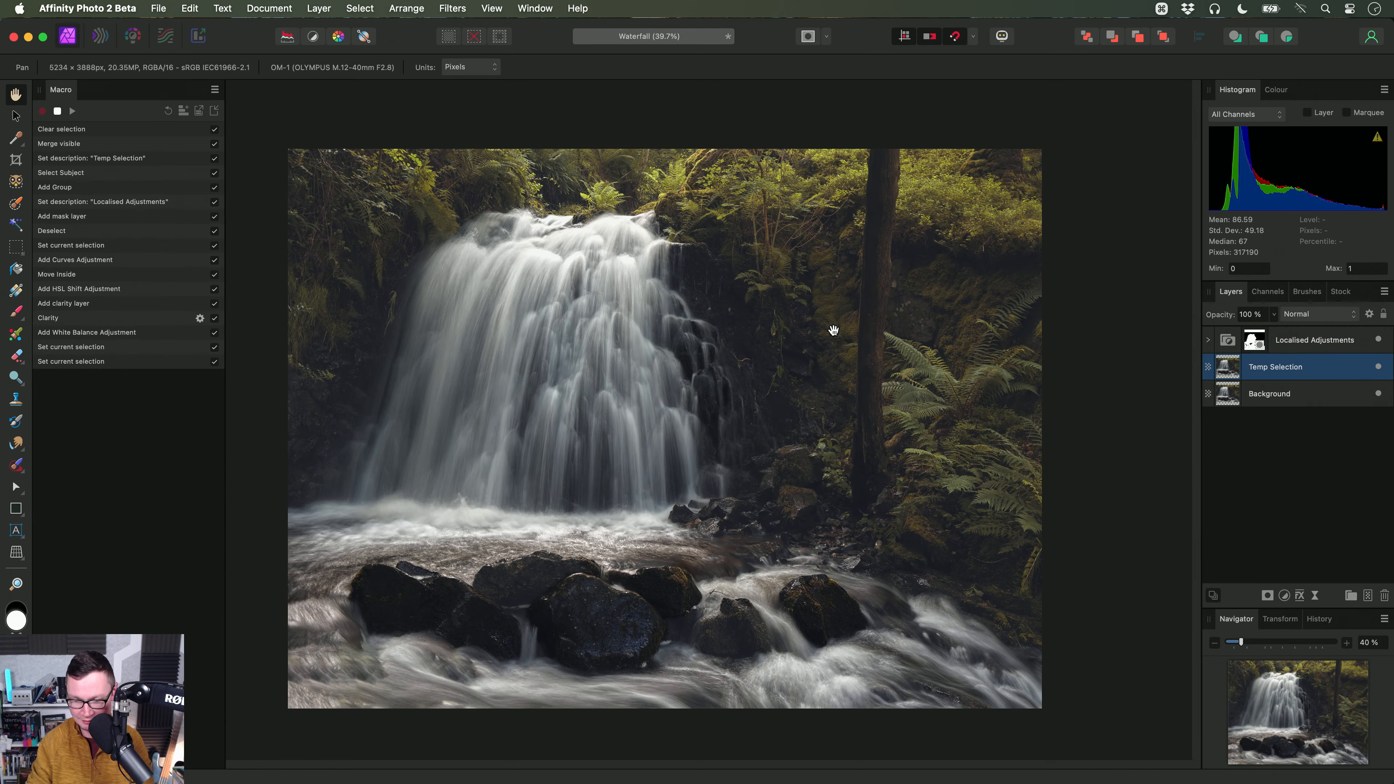
pyautogui.press('BackSpace')
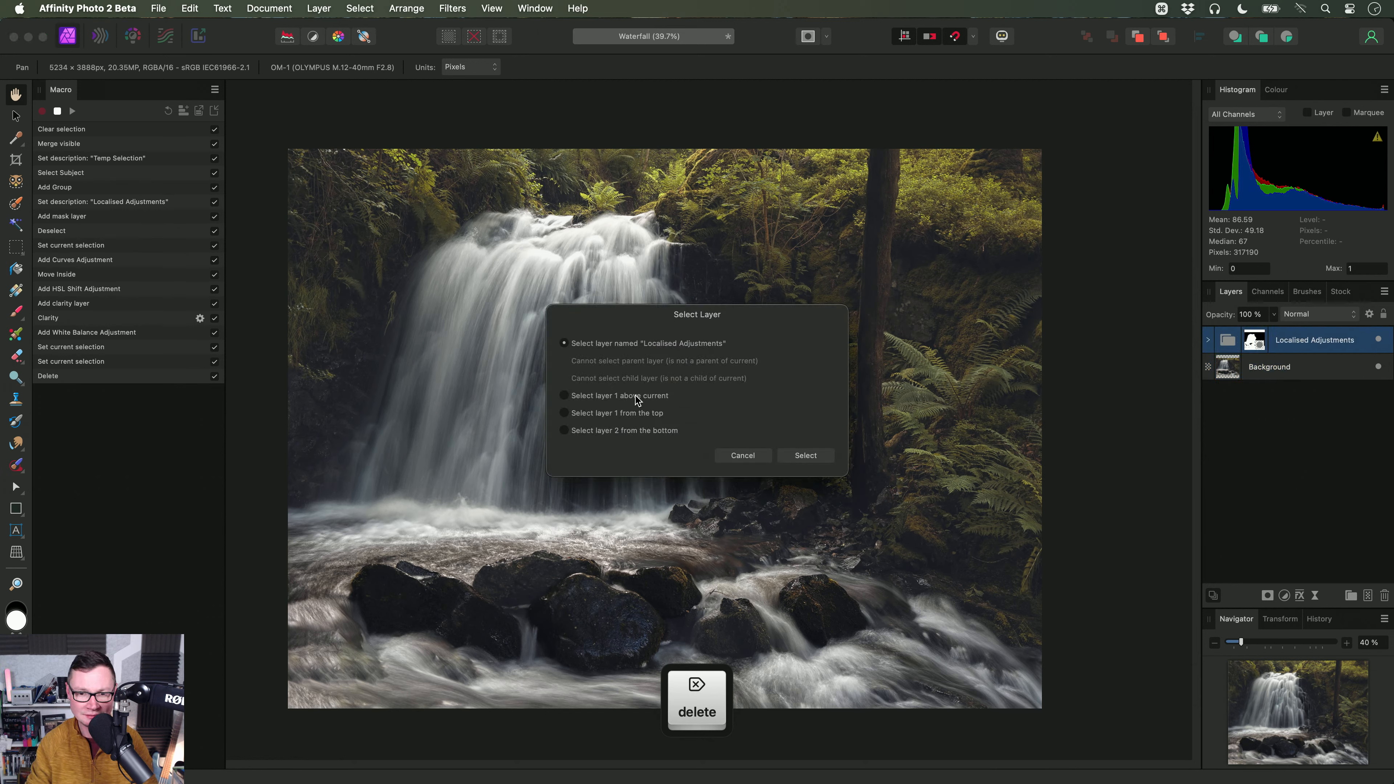
pyautogui.click(803, 456)
pyautogui.click(57, 113)
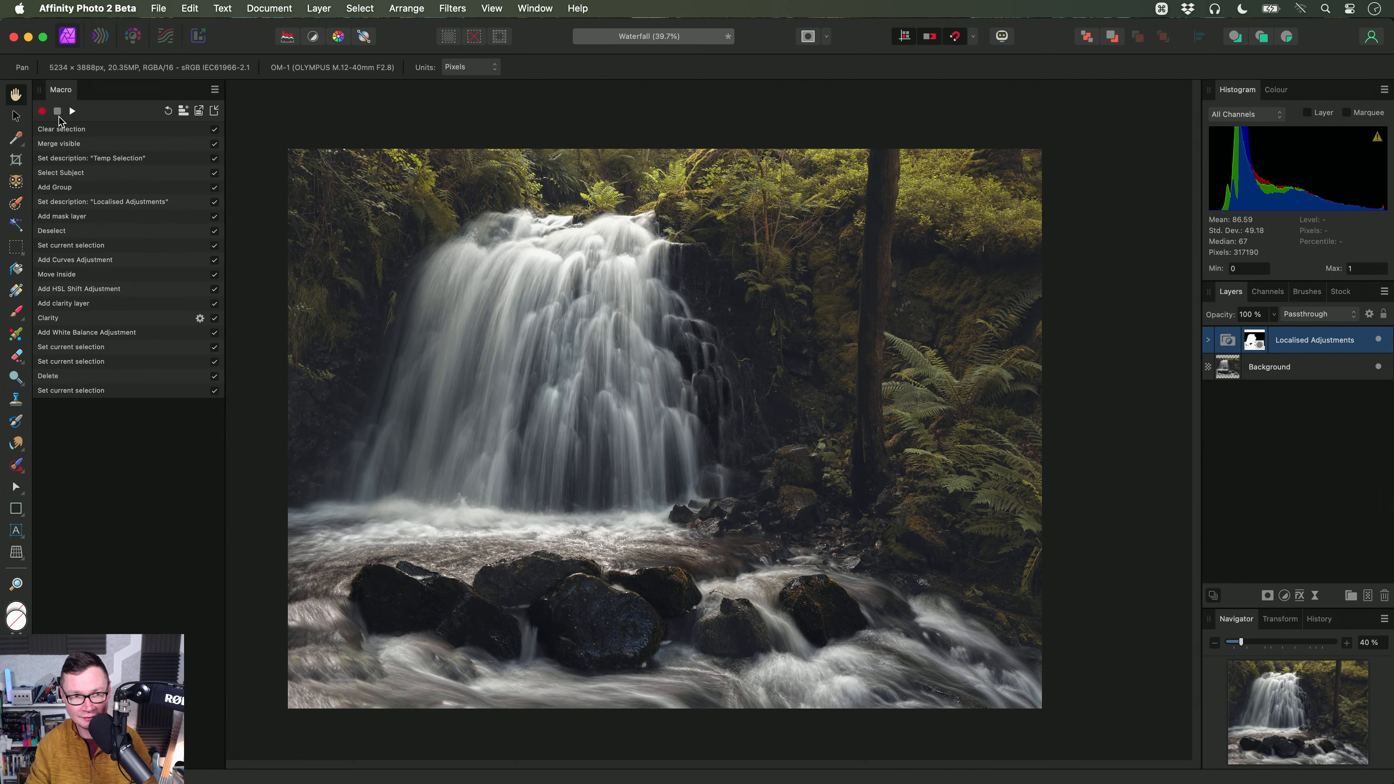
# Step: Delete the Localised Adjustments group and replay the recorded macro on the Background layer
pyautogui.press('BackSpace')
pyautogui.hscroll(-2, 923, 388)
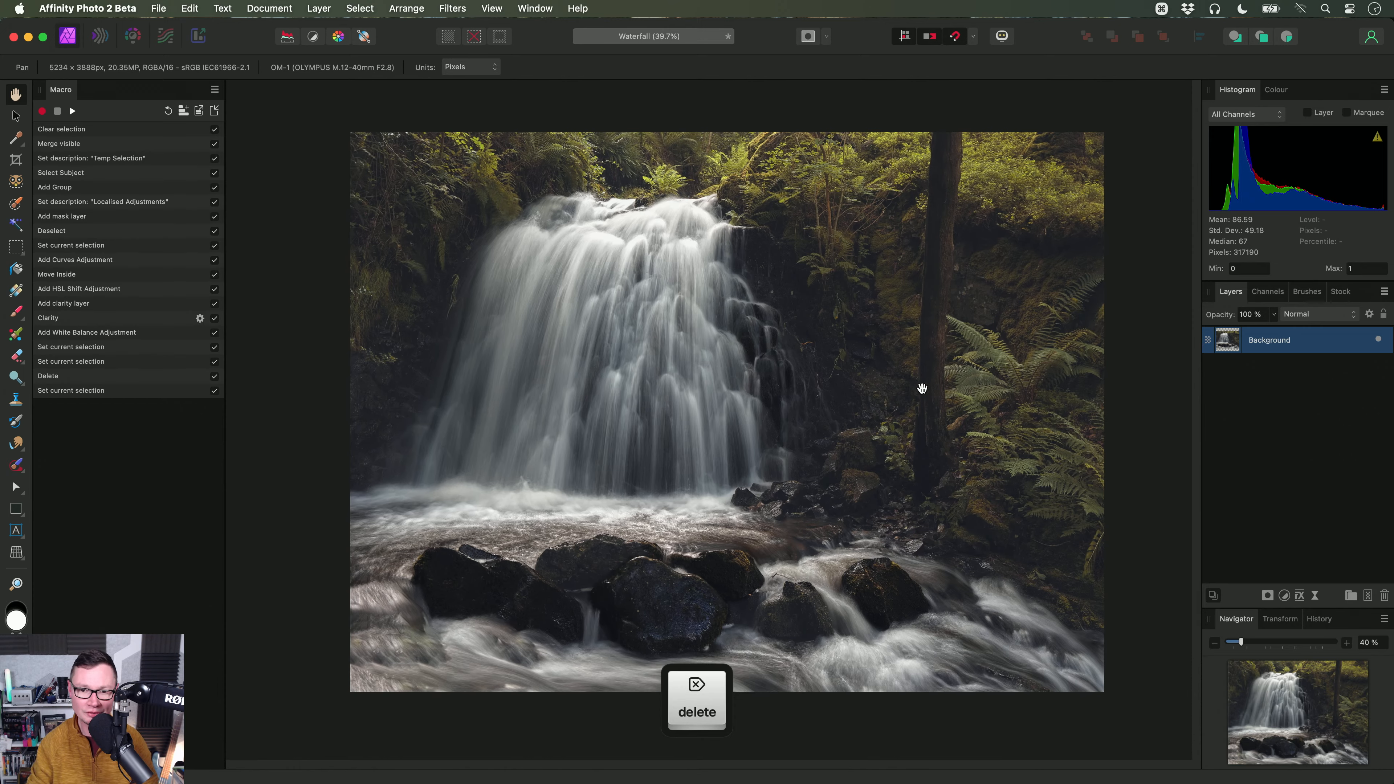
pyautogui.scroll(1, 922, 388)
pyautogui.moveTo(873, 404); pyautogui.dragTo(847, 414)
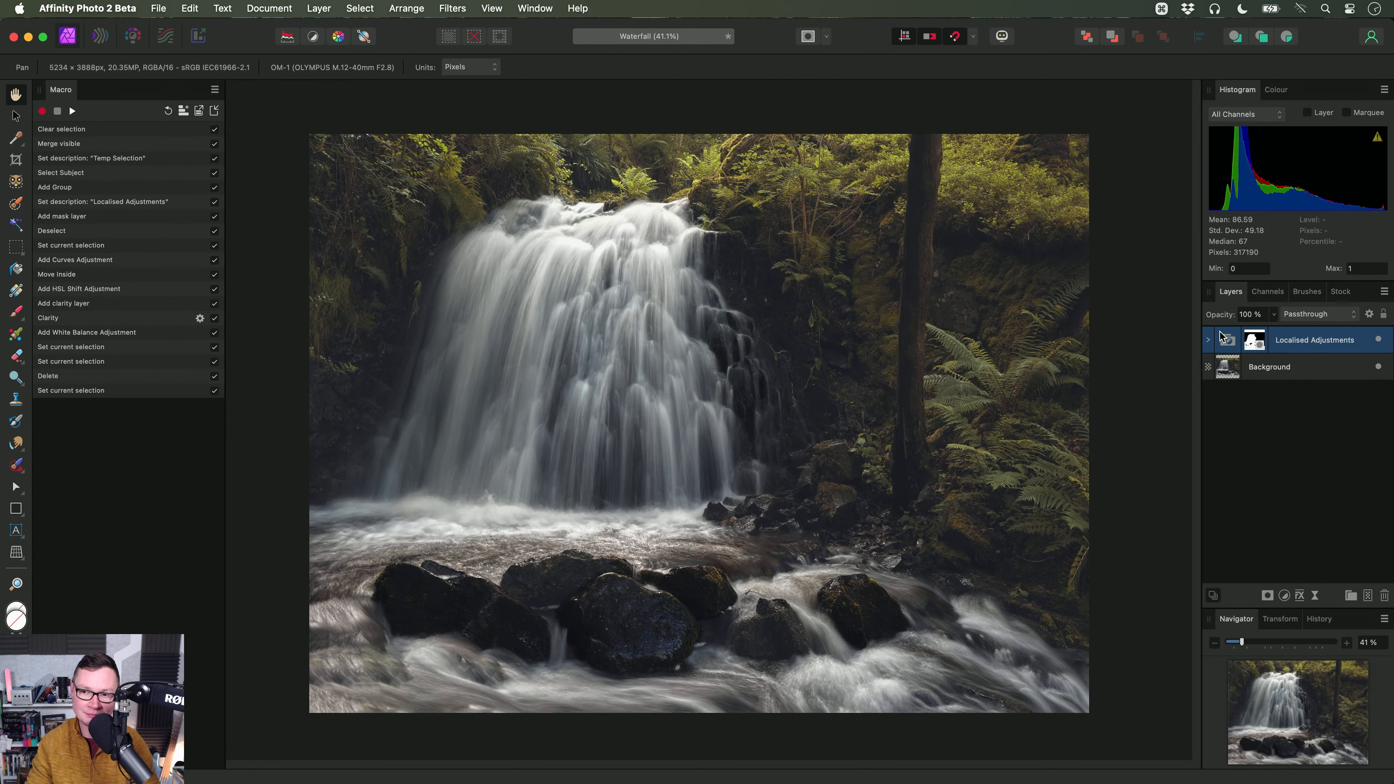
# Step: Expand the Localised Adjustments group and inspect its mask in isolation before returning to the full image
pyautogui.click(1208, 340)
pyautogui.keyDown('alt'); pyautogui.click(1234, 368); pyautogui.keyUp('alt')
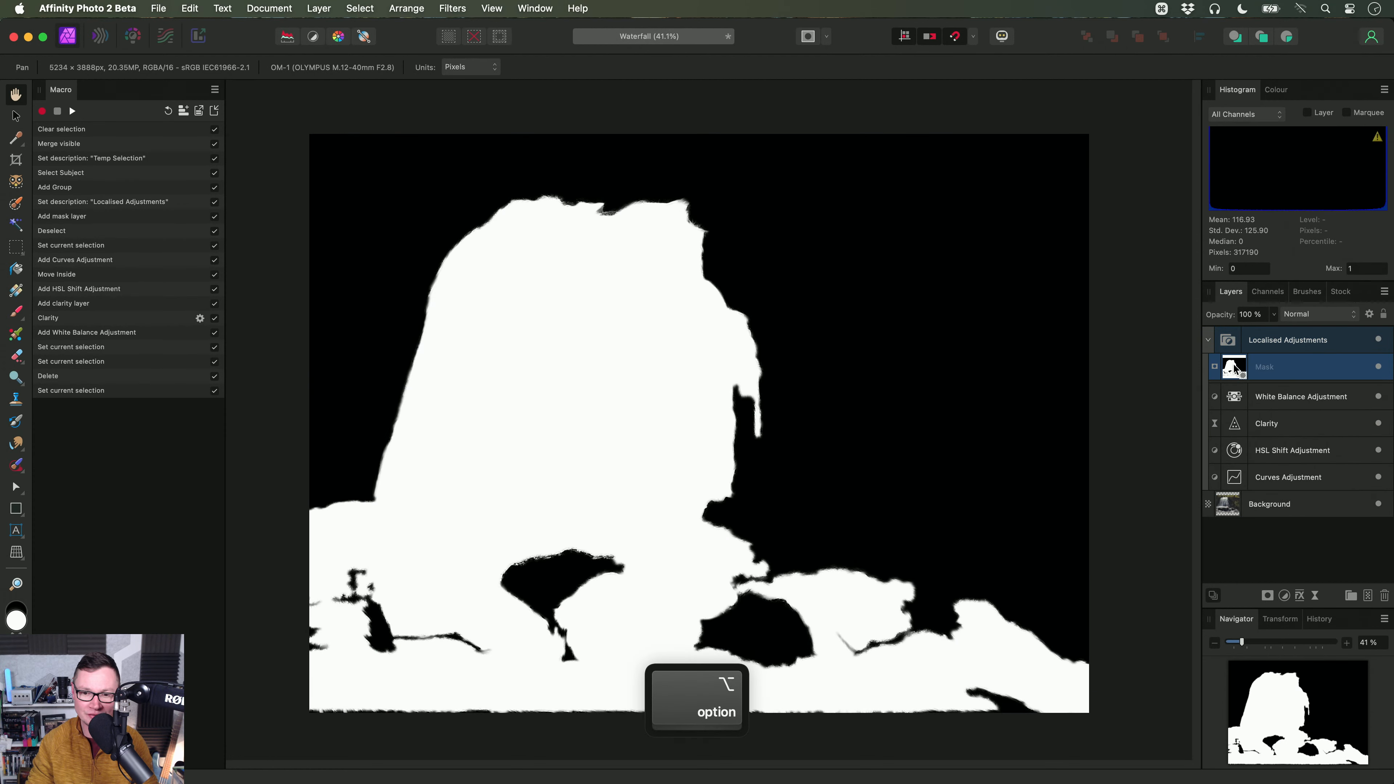
pyautogui.keyDown('alt'); pyautogui.click(1234, 368); pyautogui.keyUp('alt')
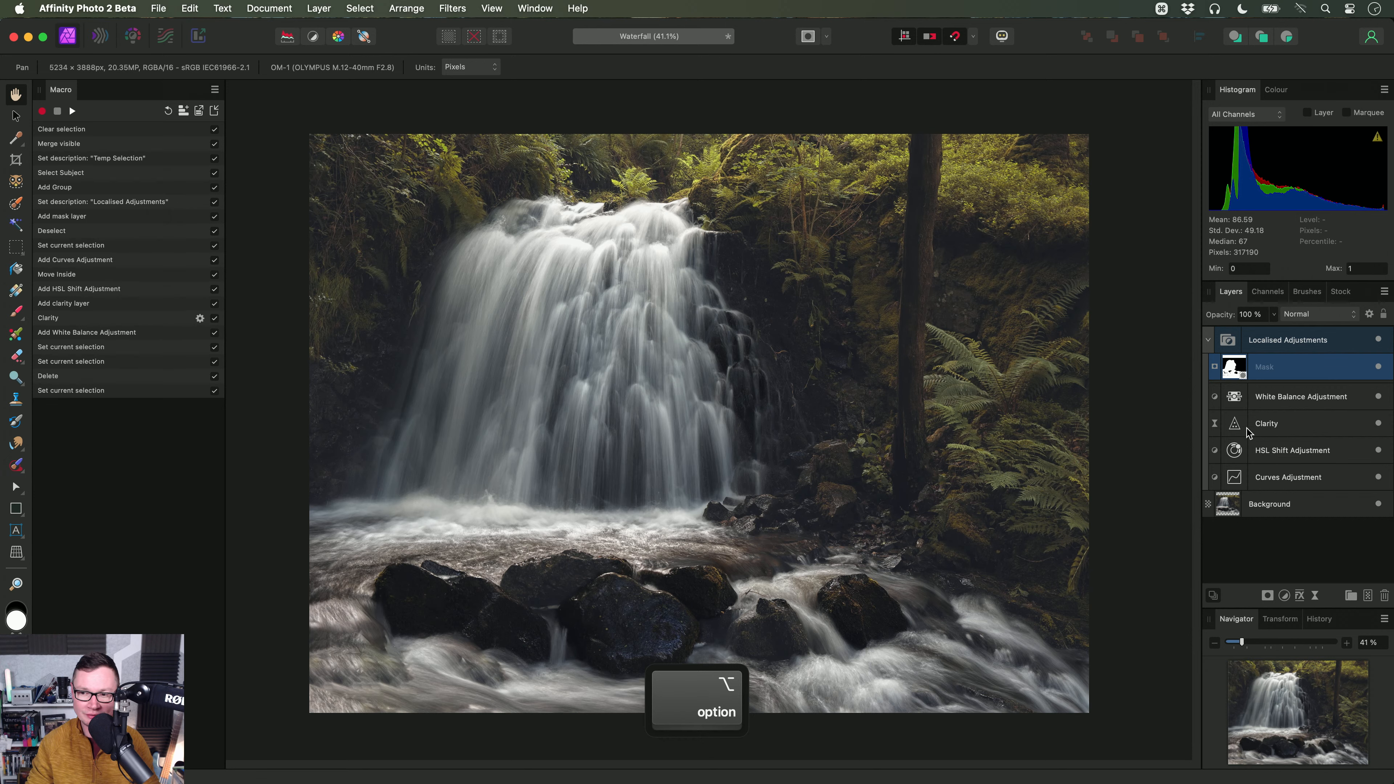
# Step: Set the group's live Clarity filter to 100% strength
pyautogui.scroll(1, 687, 318)
pyautogui.moveTo(689, 332); pyautogui.dragTo(694, 352)
pyautogui.scroll(1, 695, 353)
pyautogui.doubleClick(1236, 429)
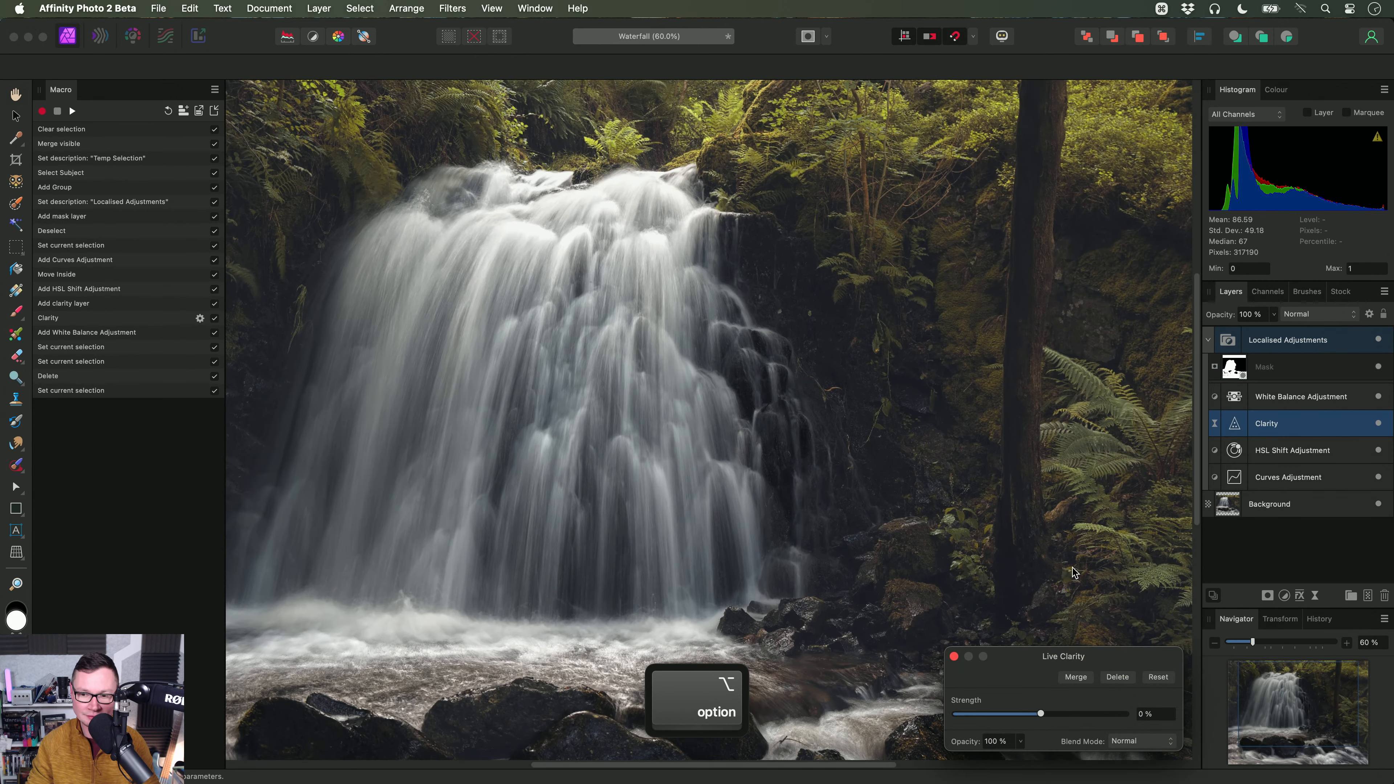
pyautogui.click(1271, 463)
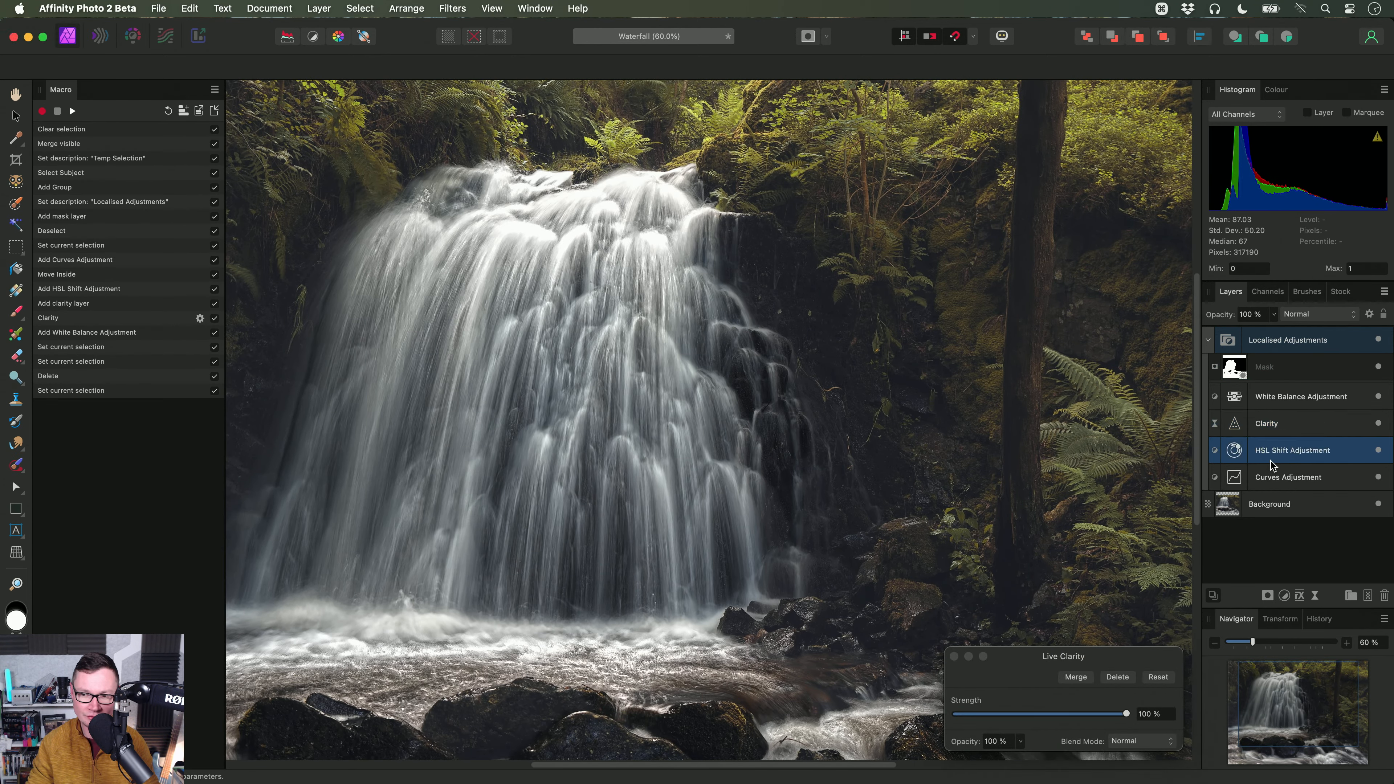
# Step: Brighten the waterfall by raising the lower part of the master curve in the Curves adjustment, then collapse and select the group
pyautogui.doubleClick(1234, 477)
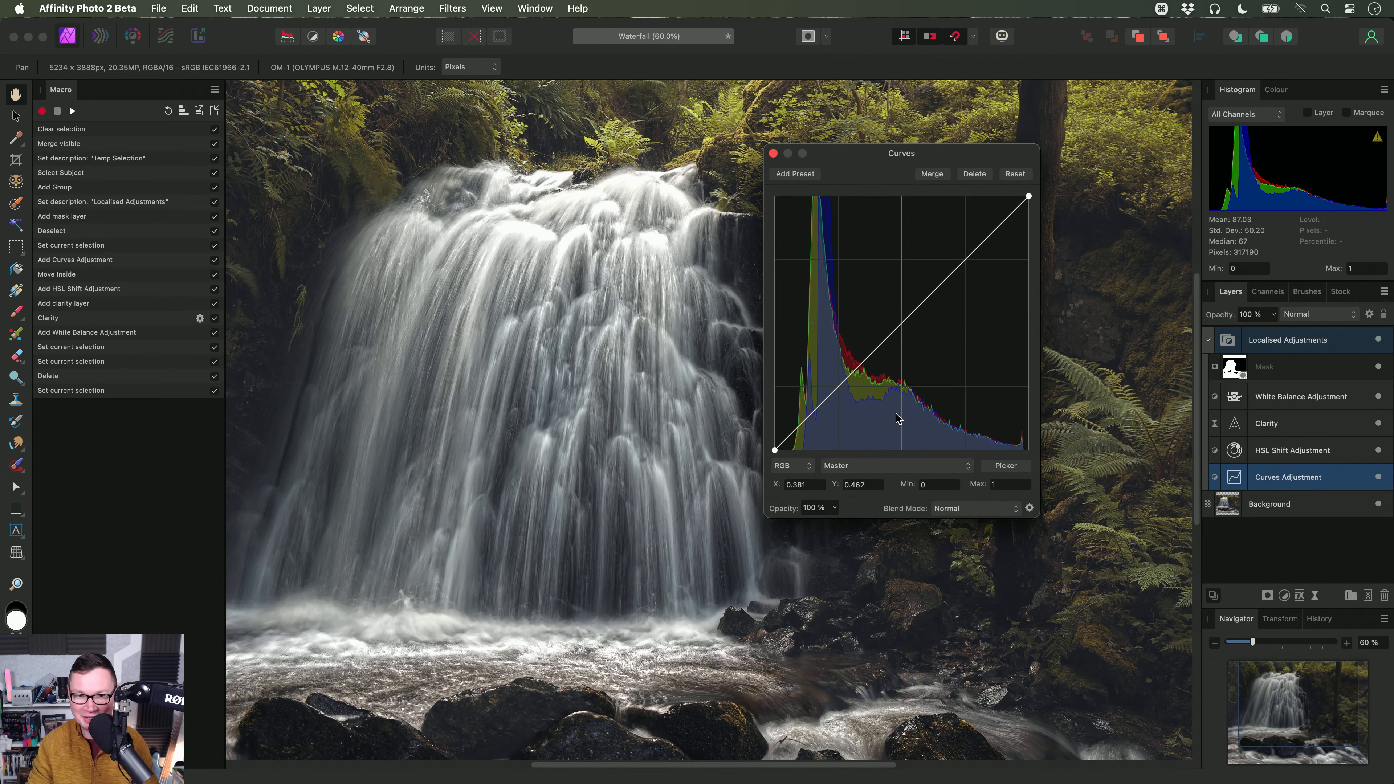
pyautogui.scroll(2, 635, 385)
pyautogui.hscroll(-2, 635, 385)
pyautogui.scroll(3, 635, 385)
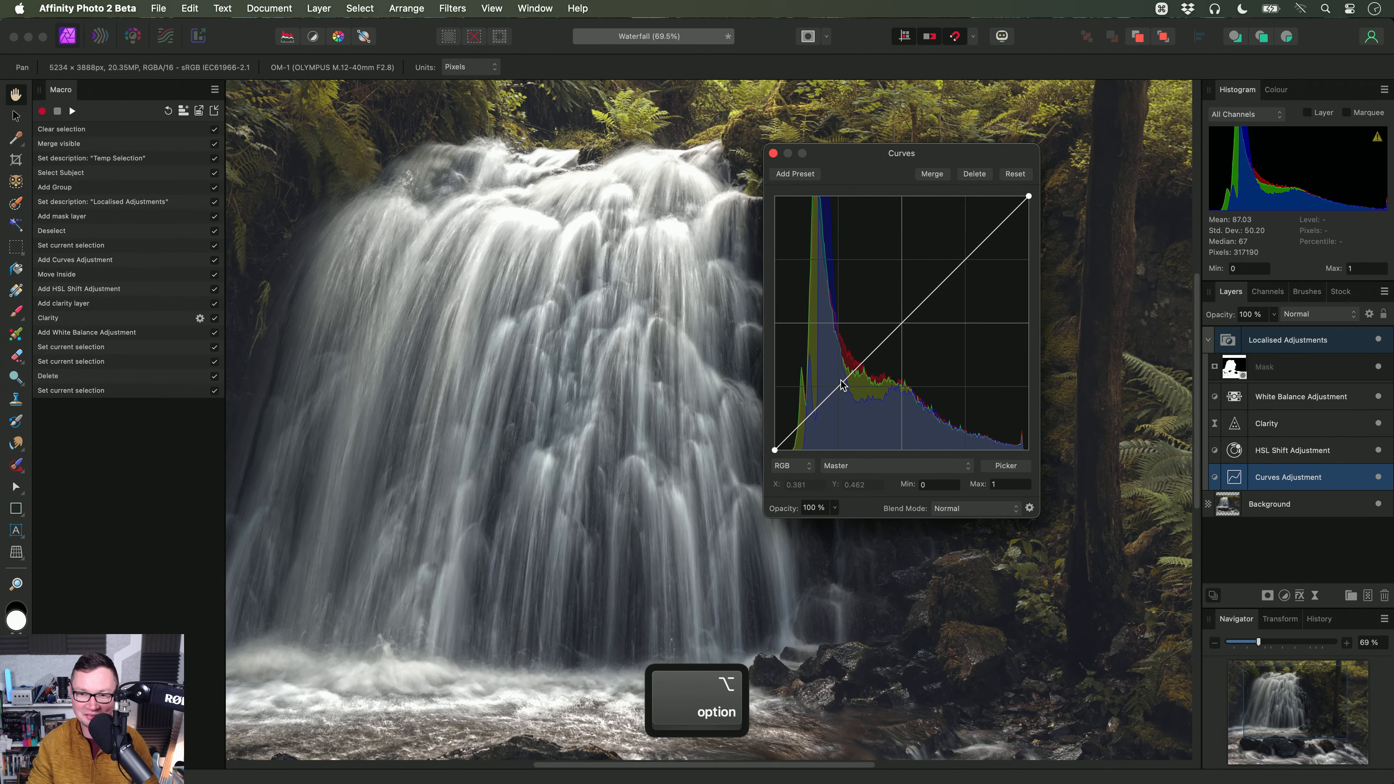
pyautogui.moveTo(840, 384)
pyautogui.mouseDown()
pyautogui.moveTo(836, 419)
pyautogui.moveTo(823, 381)
pyautogui.mouseUp()
pyautogui.click(774, 153)
pyautogui.click(1208, 340)
pyautogui.click(1288, 340)
pyautogui.scroll(-6, 784, 396)
pyautogui.scroll(1, 784, 395)
pyautogui.moveTo(784, 395)
pyautogui.mouseDown()
pyautogui.moveTo(791, 416)
pyautogui.moveTo(766, 411)
pyautogui.mouseUp()
# Step: Open the New Batch Job setup to view its sources, output formats and macro options, then cancel it
pyautogui.click(158, 9)
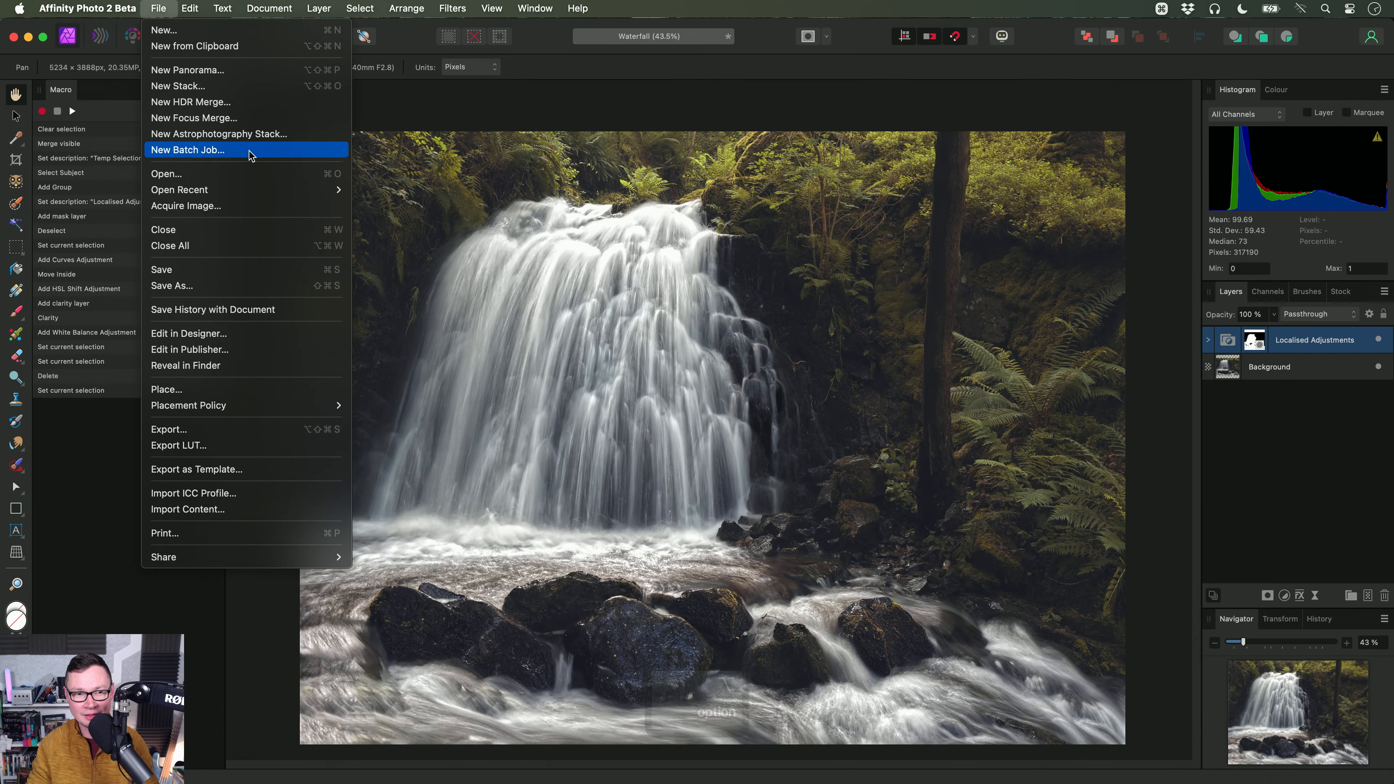
pyautogui.click(231, 147)
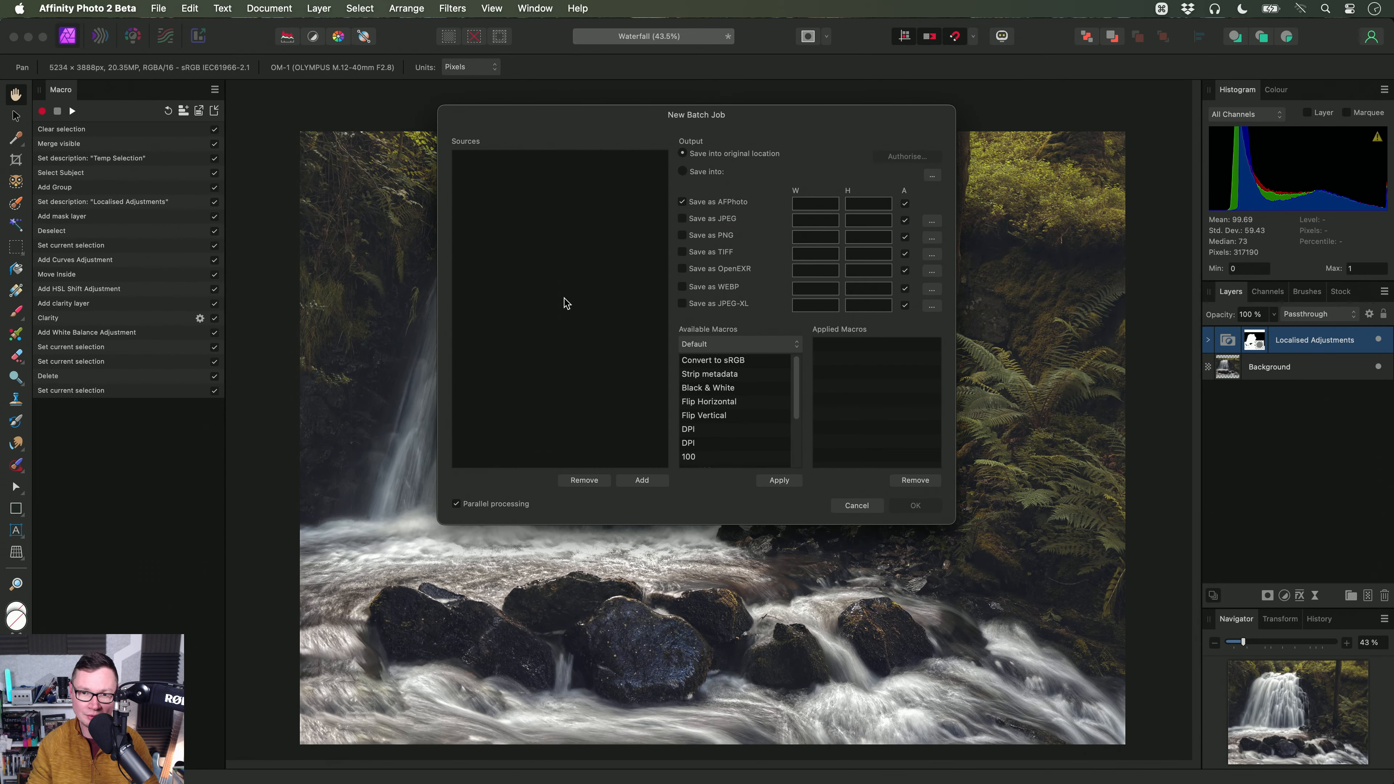
pyautogui.click(857, 506)
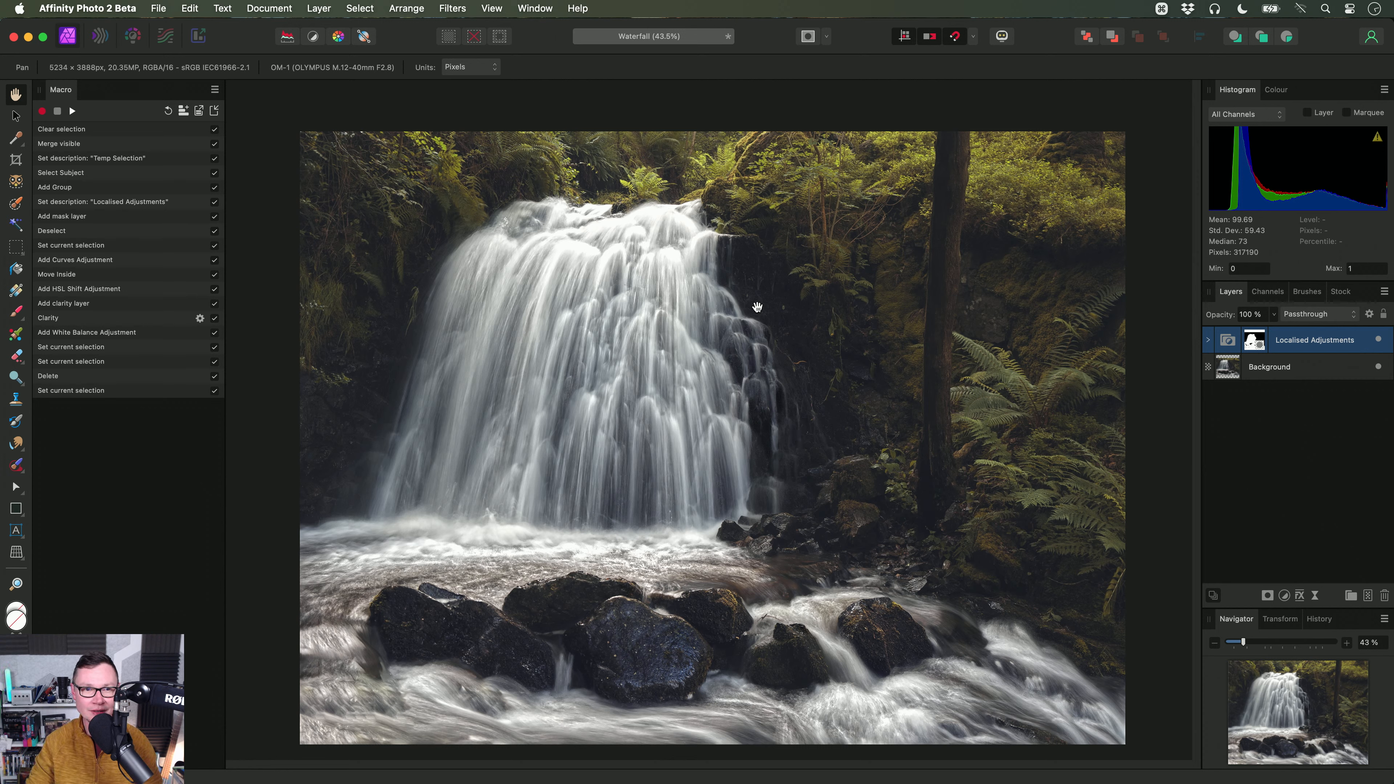
pyautogui.click(271, 8)
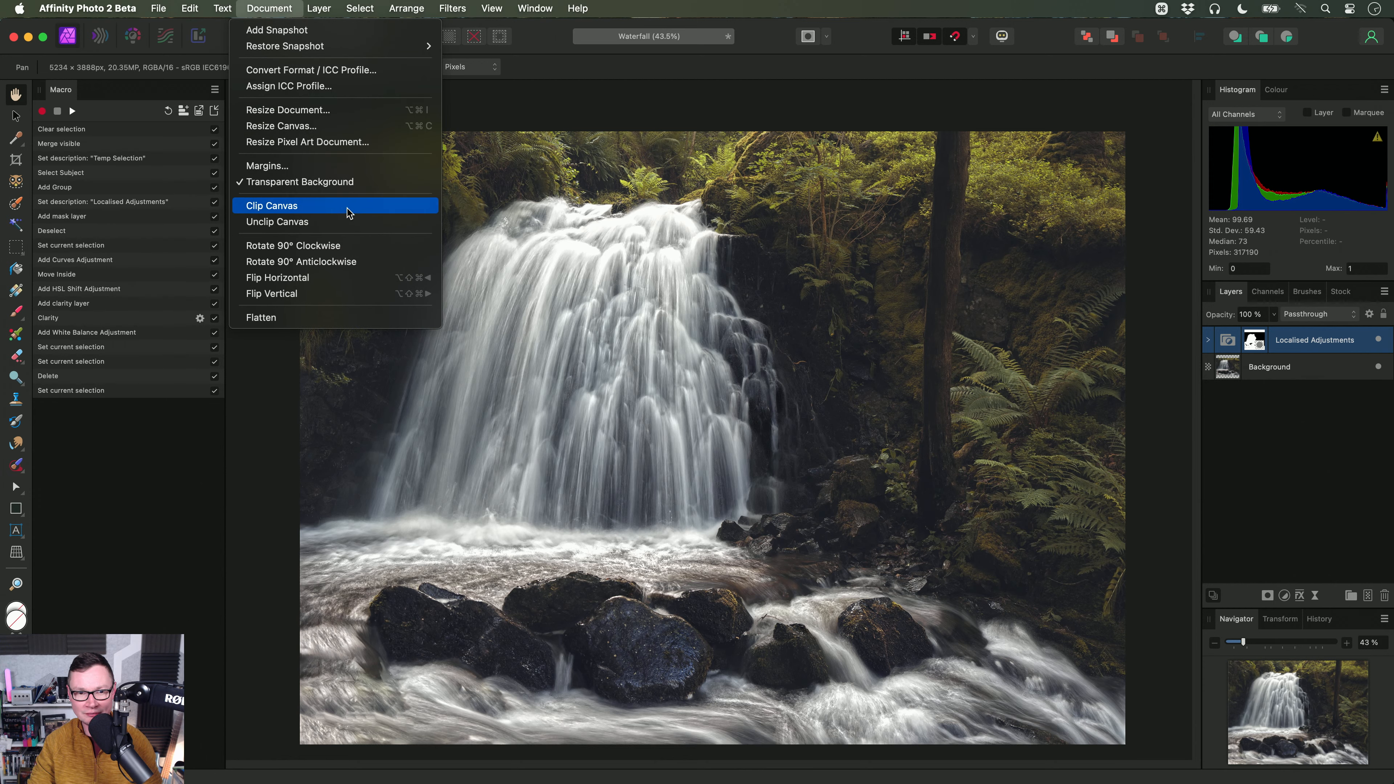
pyautogui.click(801, 415)
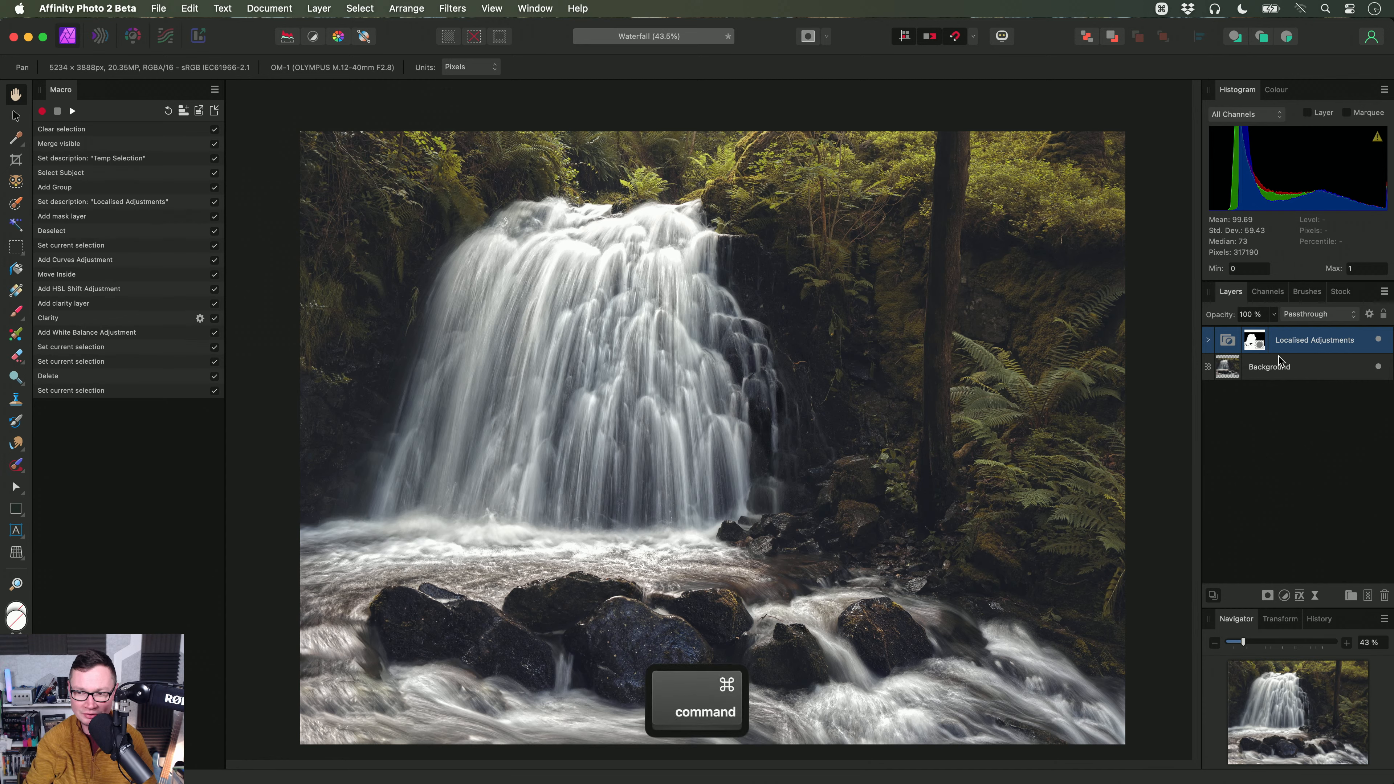
# Step: Delete the Localised Adjustments group and activate the Object Selection tool in Add mode
pyautogui.press('BackSpace')
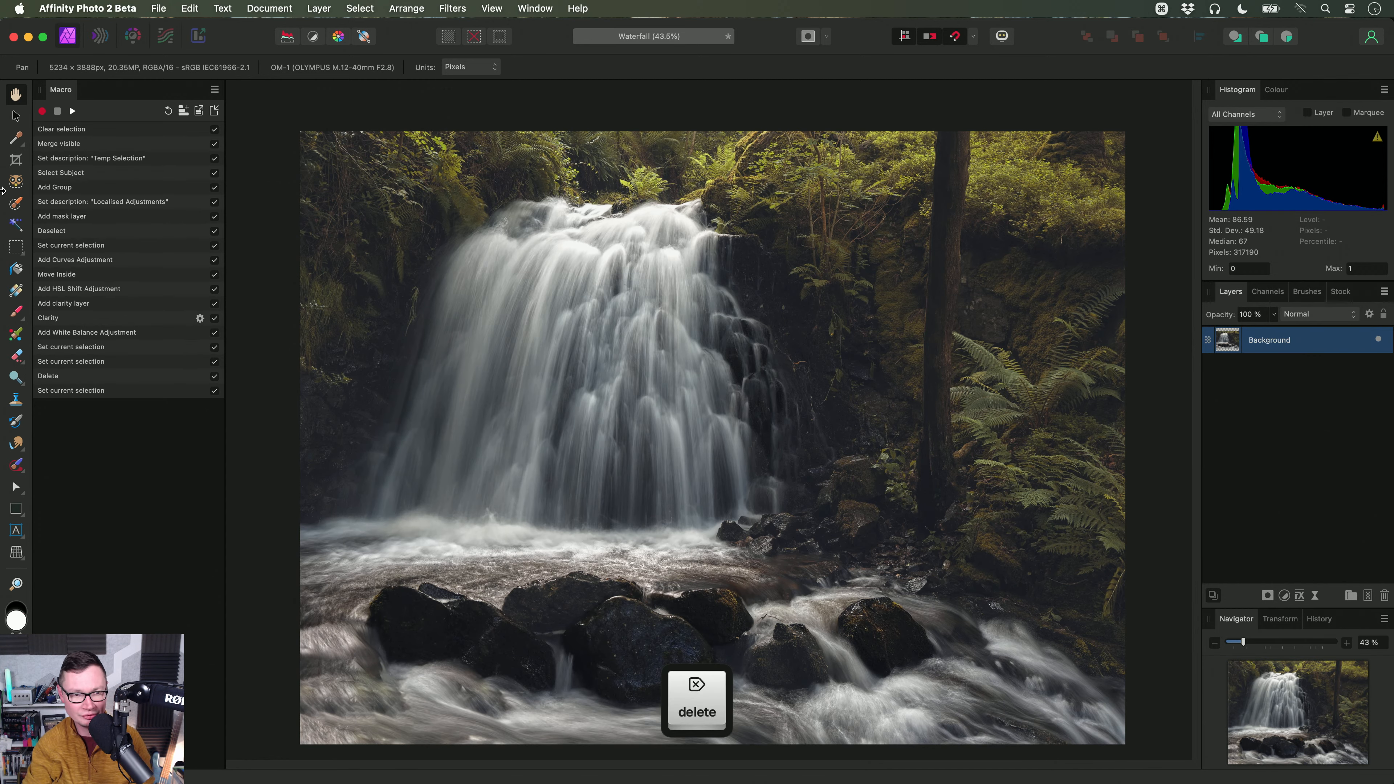
pyautogui.click(16, 182)
pyautogui.scroll(2, 670, 331)
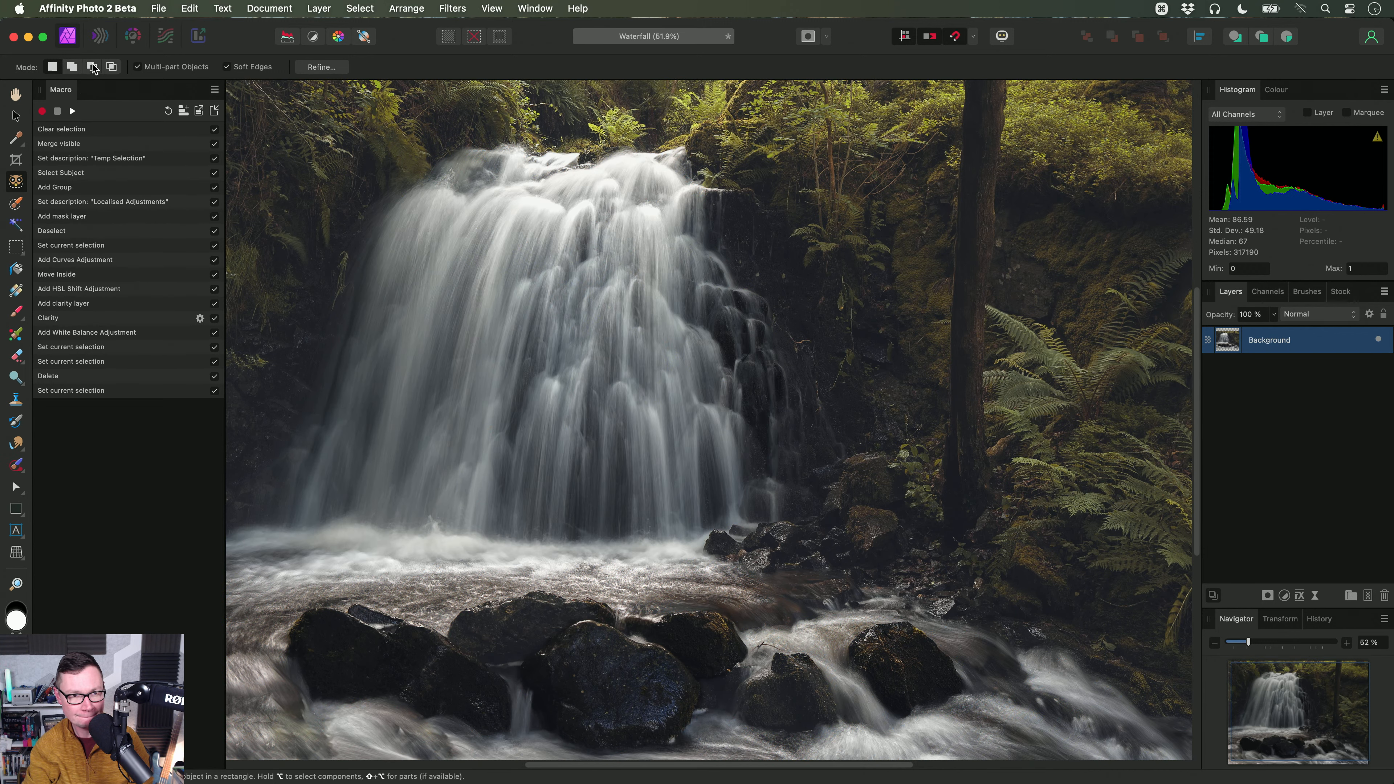
pyautogui.click(72, 66)
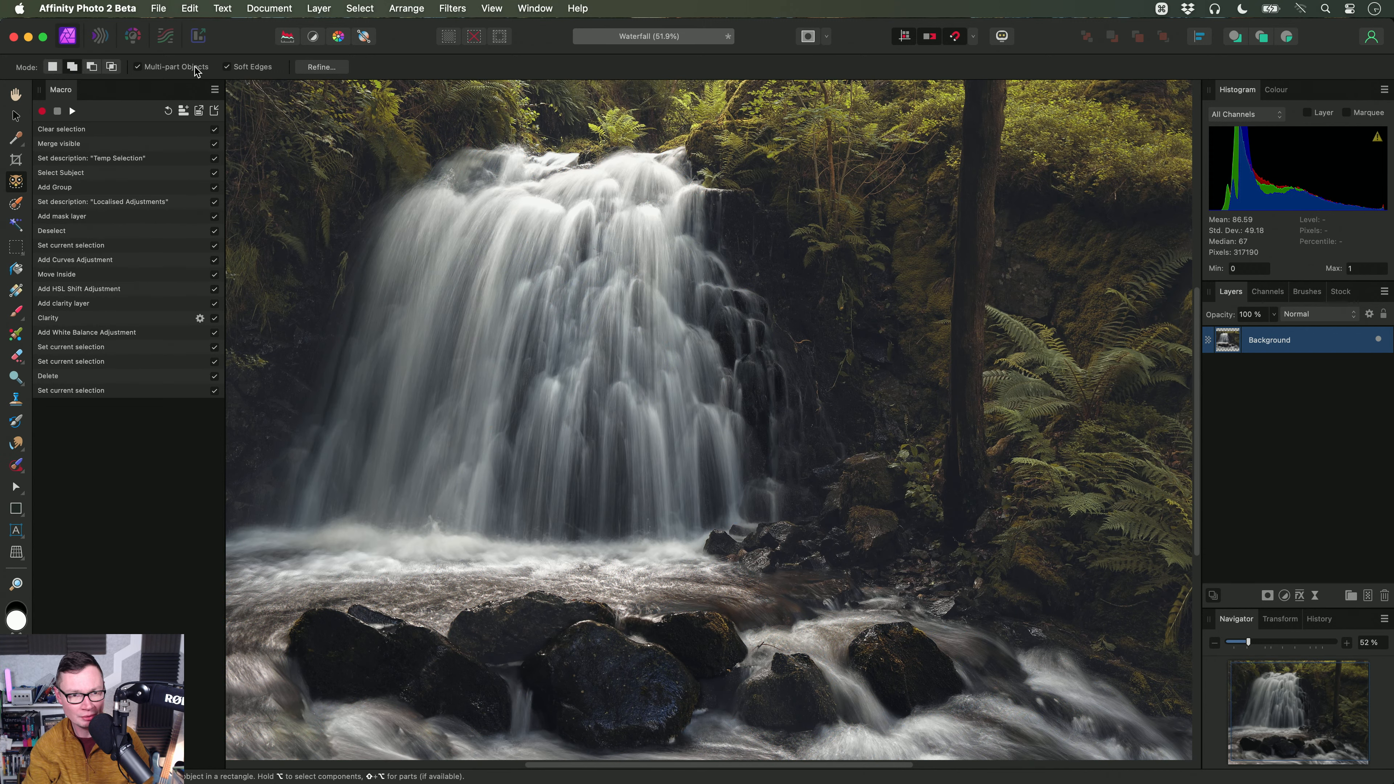
# Step: Add the waterfall and the stream below it to the selection with the Object Selection tool
pyautogui.scroll(-2, 605, 289)
pyautogui.press('alt')
pyautogui.scroll(1, 605, 288)
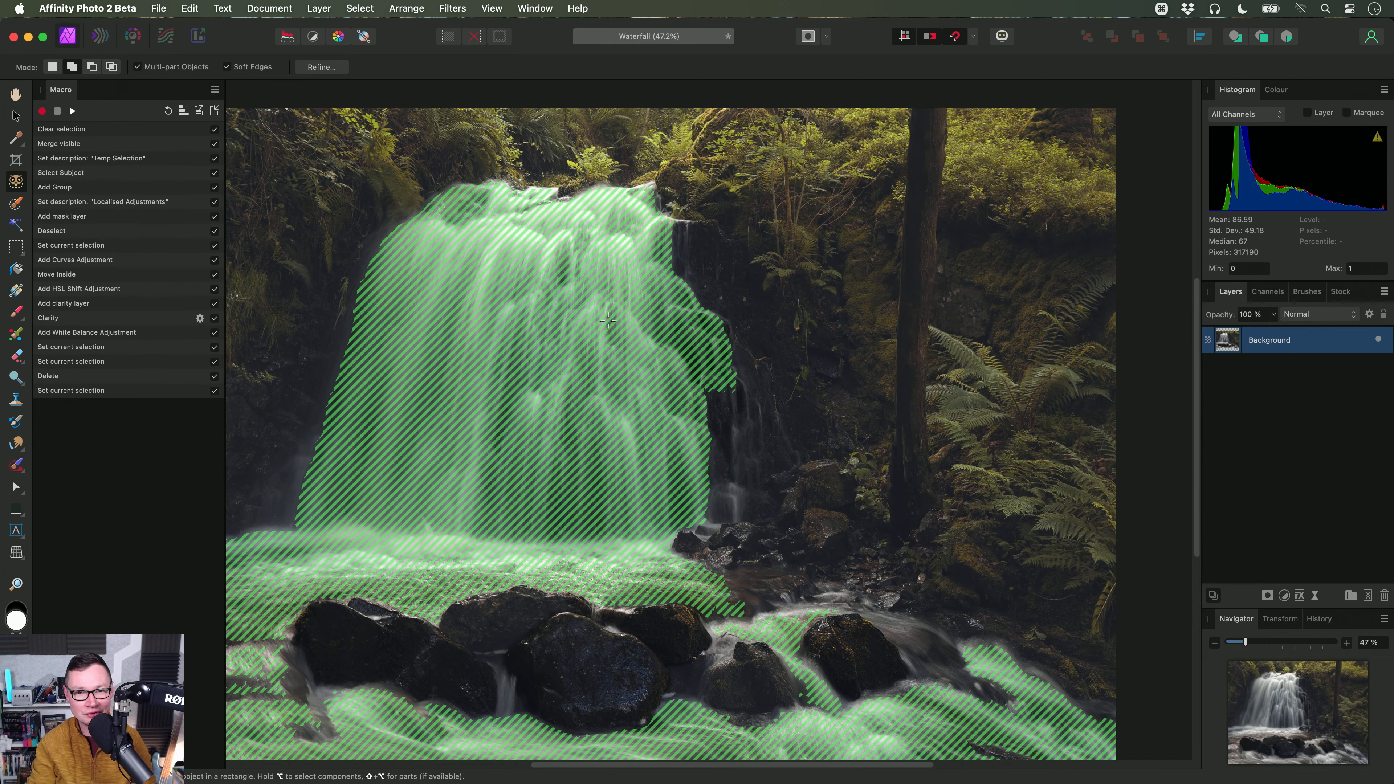
pyautogui.click(608, 321)
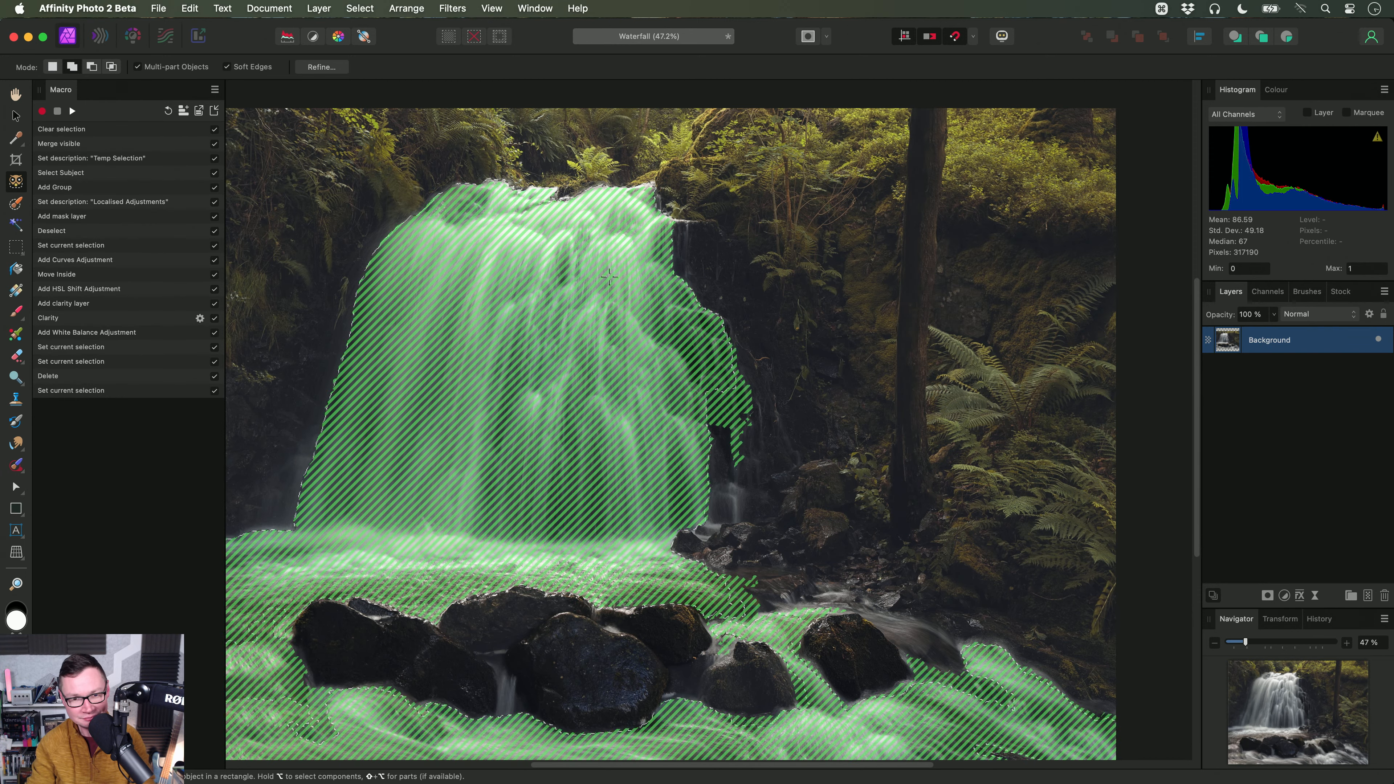
# Step: Add the tree trunk beside the ferns to the selection, then deselect everything and switch to the Pan tool
pyautogui.hscroll(-3, 688, 357)
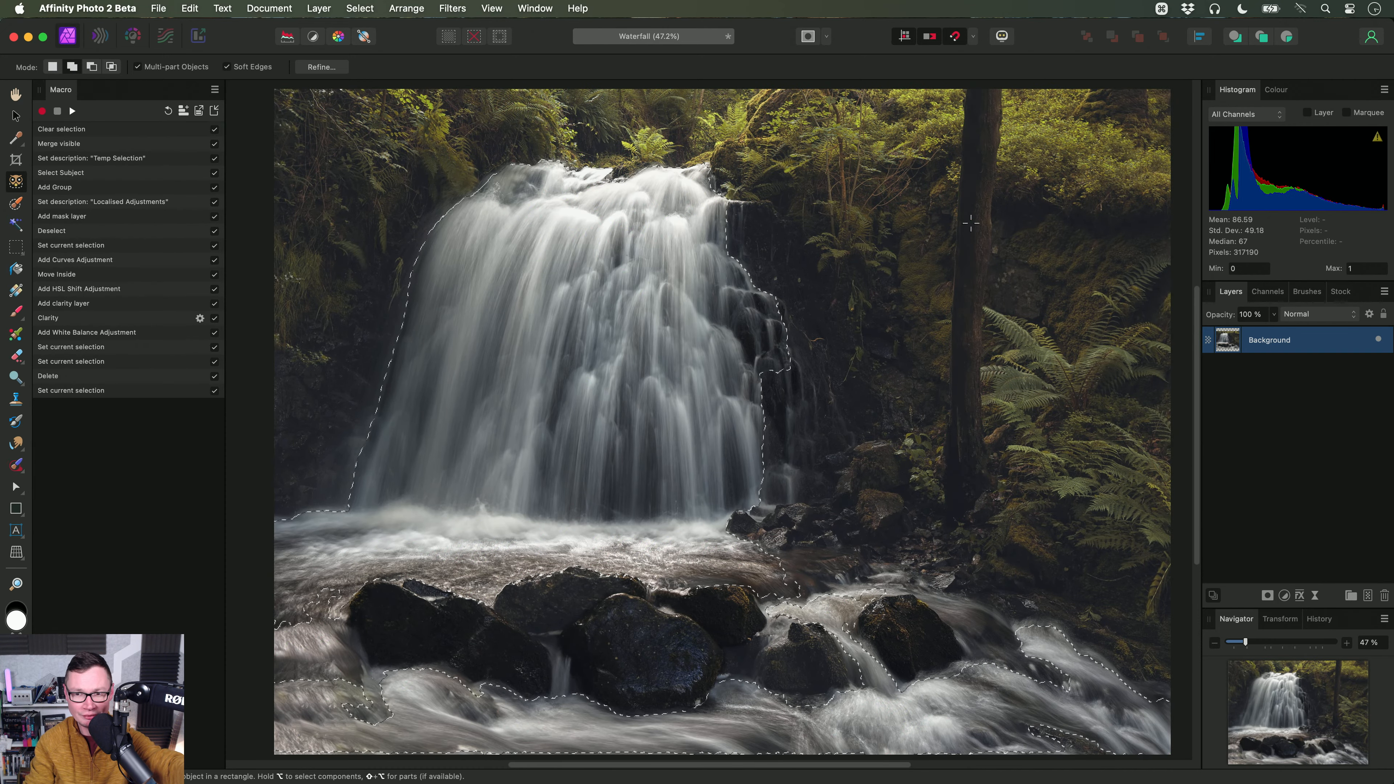
pyautogui.click(949, 453)
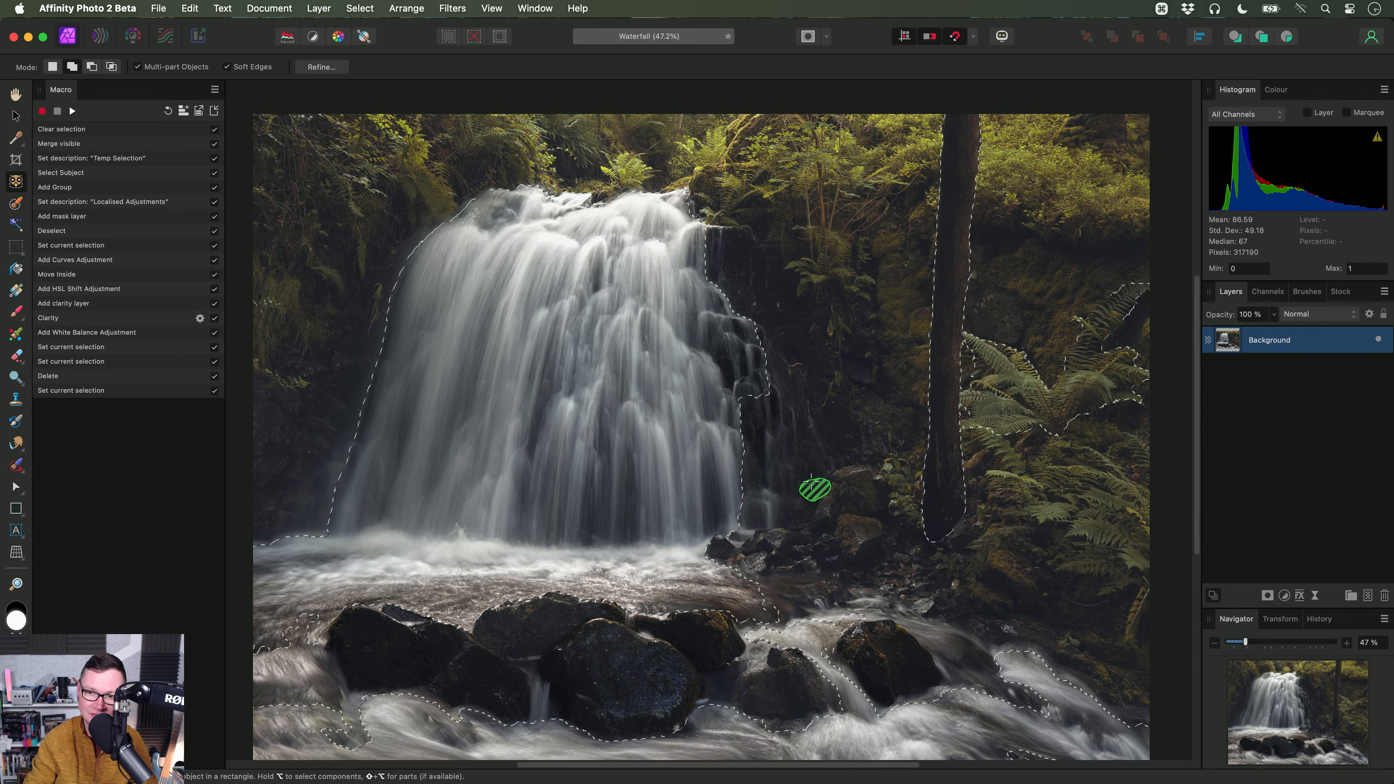
pyautogui.press('super+d')
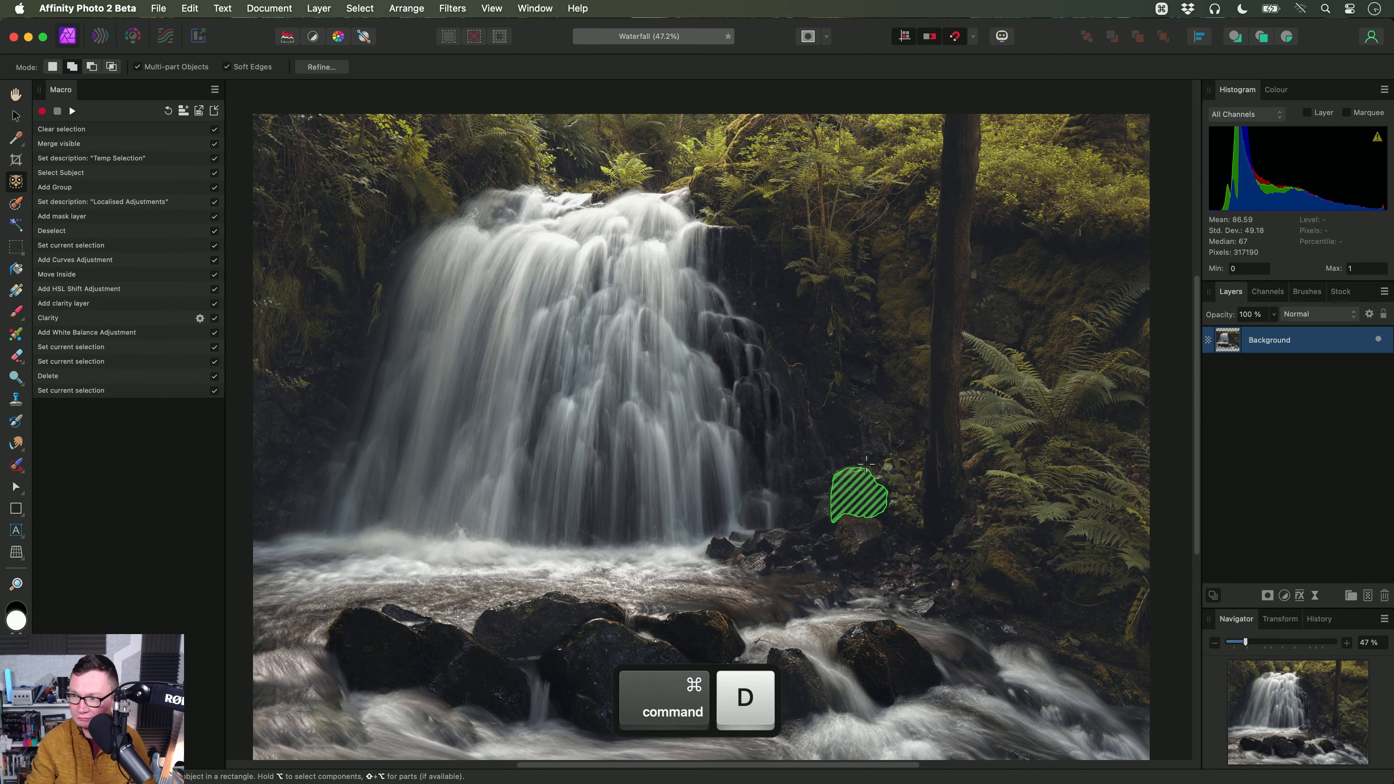
pyautogui.press('h')
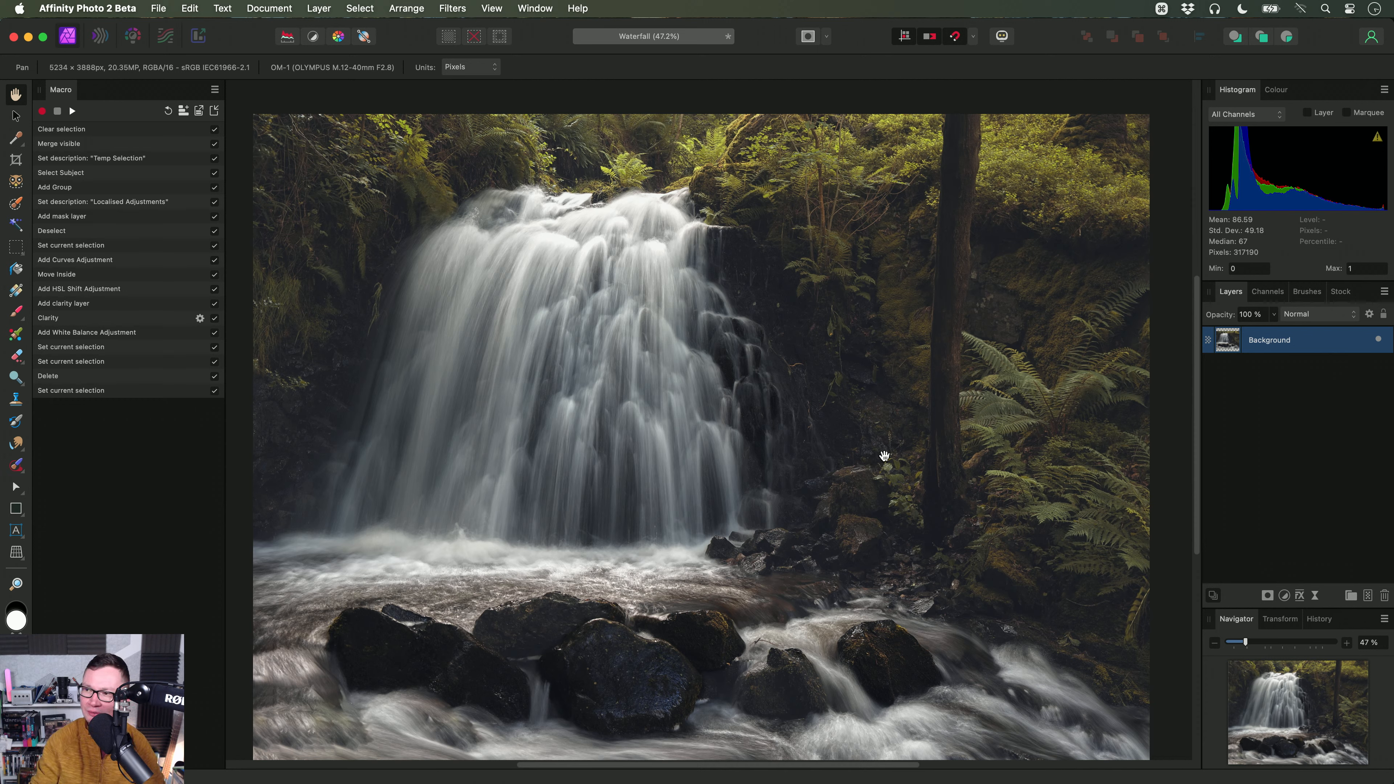
# Step: Open the export settings for the waterfall image, choose TIFF as the file format and look through its presets
pyautogui.click(158, 9)
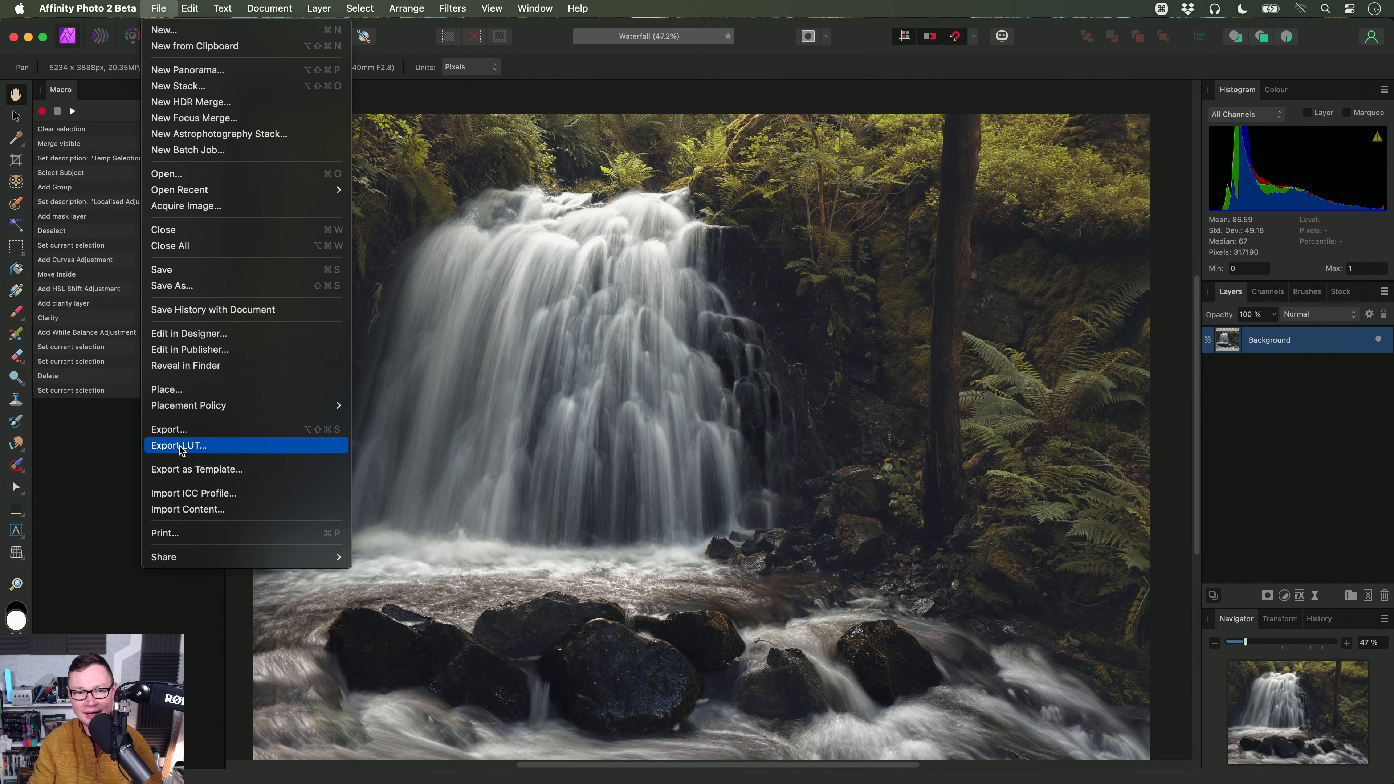
pyautogui.click(222, 428)
pyautogui.click(735, 131)
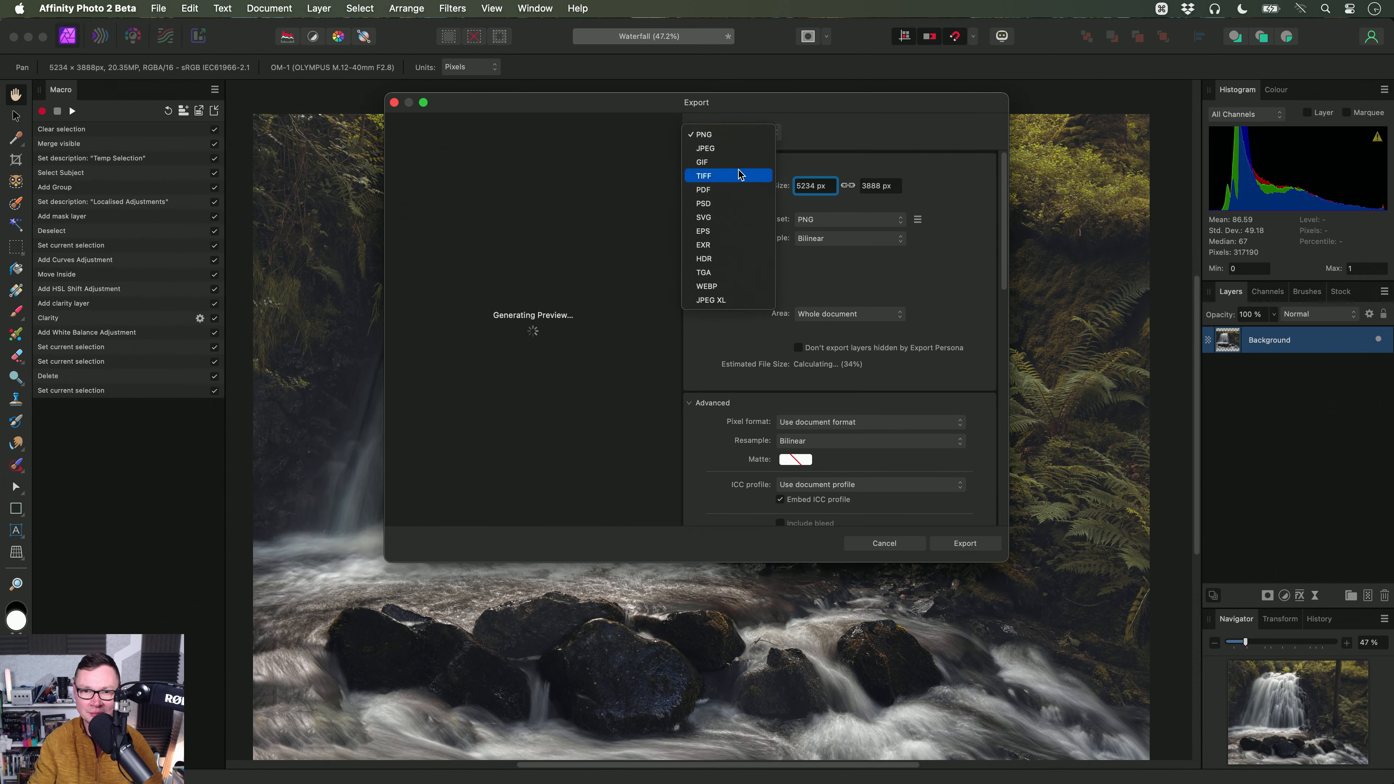
pyautogui.click(713, 176)
pyautogui.click(874, 205)
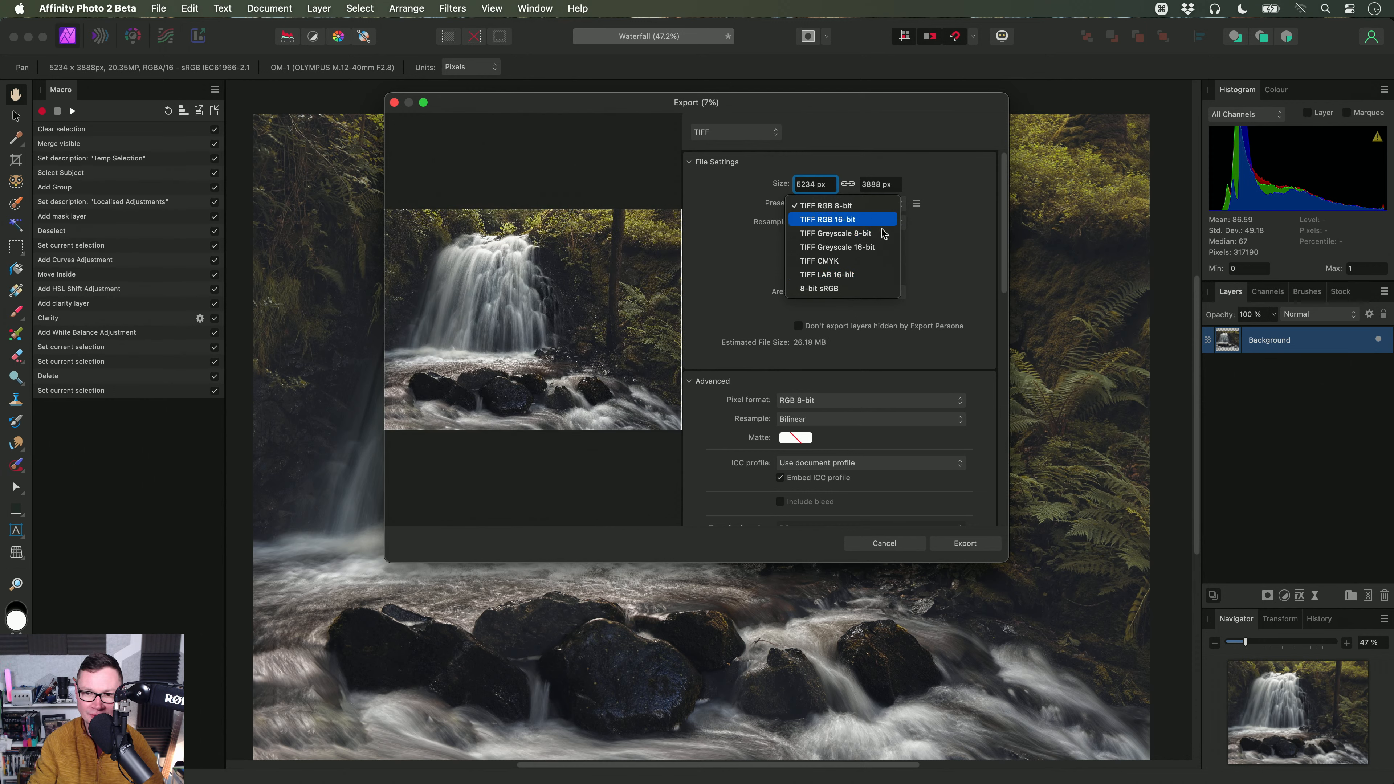
pyautogui.click(929, 243)
pyautogui.moveTo(1005, 228); pyautogui.dragTo(1005, 280)
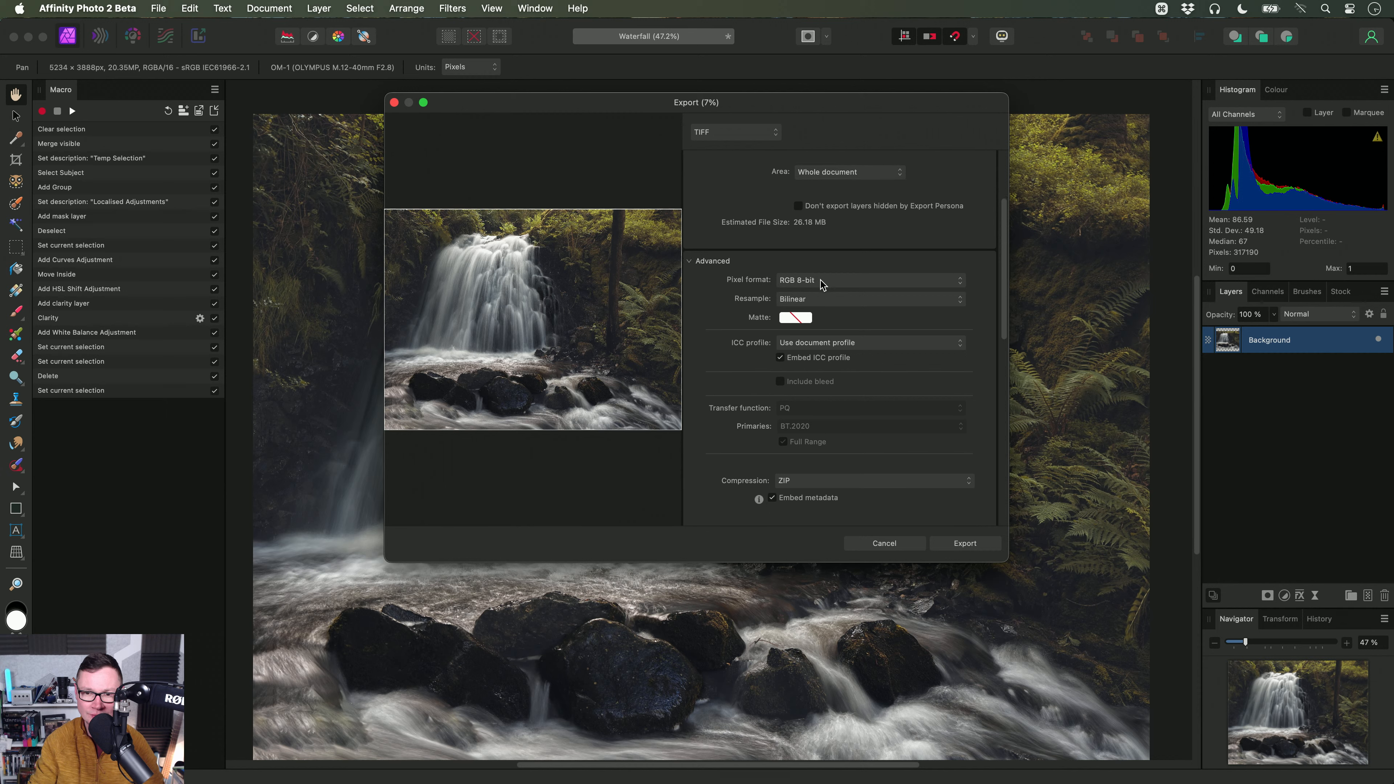
# Step: Set the TIFF export's pixel format first to Use document format and finally to RGB 32-bit
pyautogui.click(818, 280)
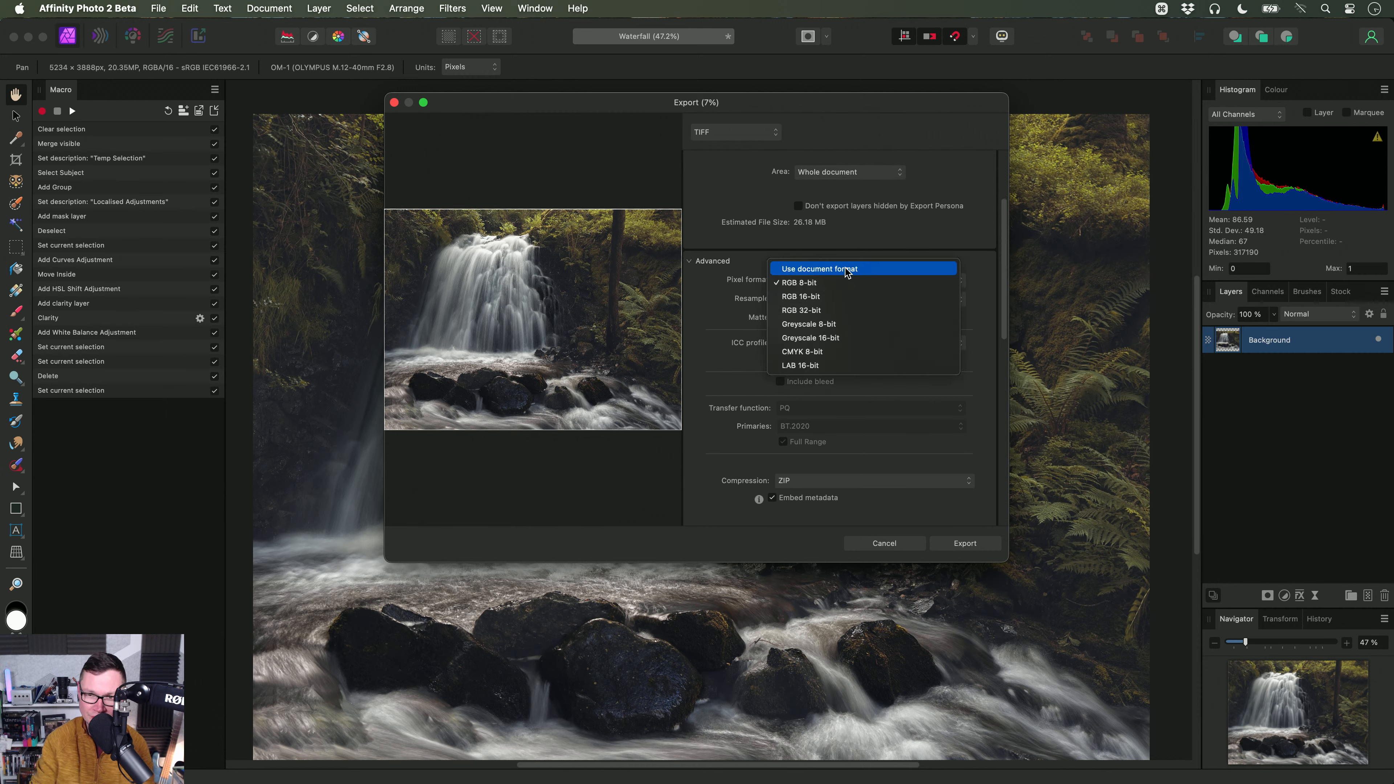
pyautogui.click(845, 269)
pyautogui.scroll(-3, 906, 274)
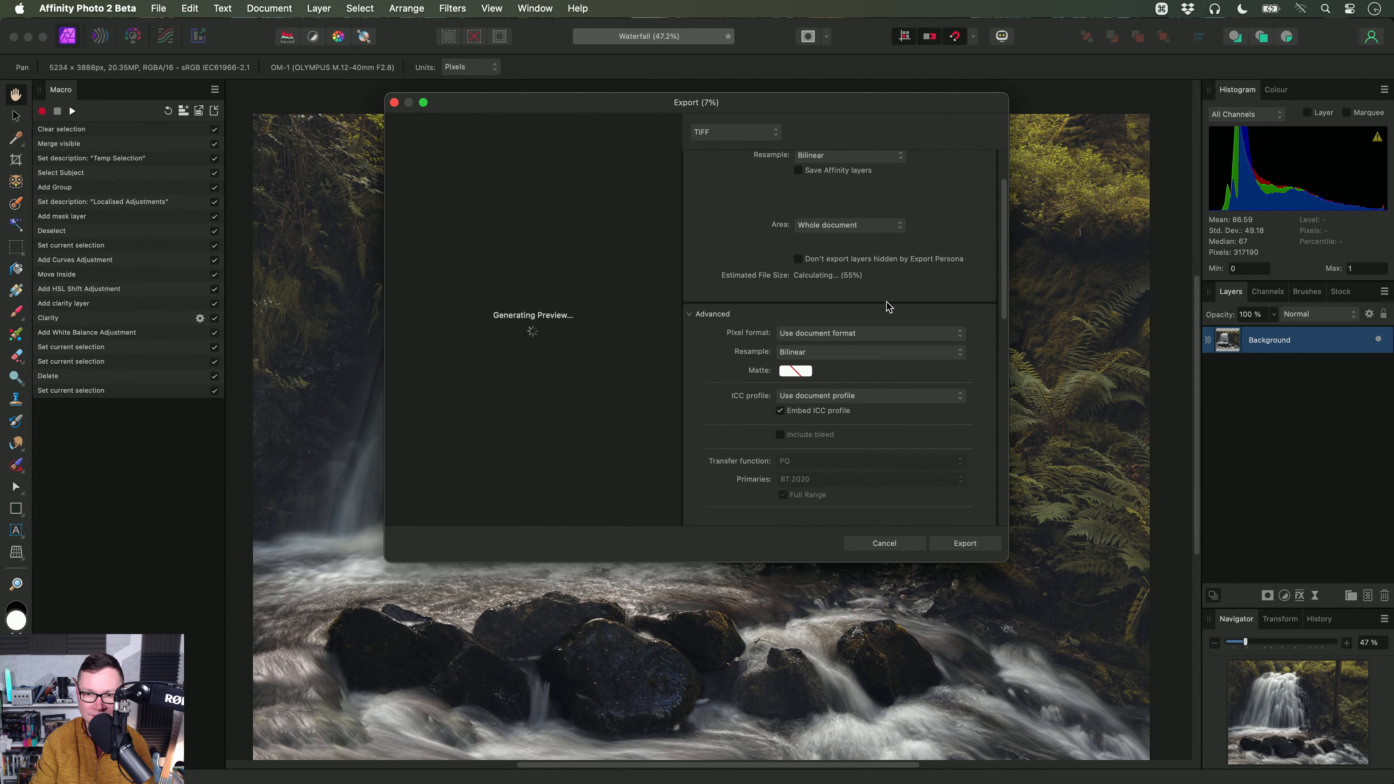
pyautogui.click(878, 333)
pyautogui.click(847, 377)
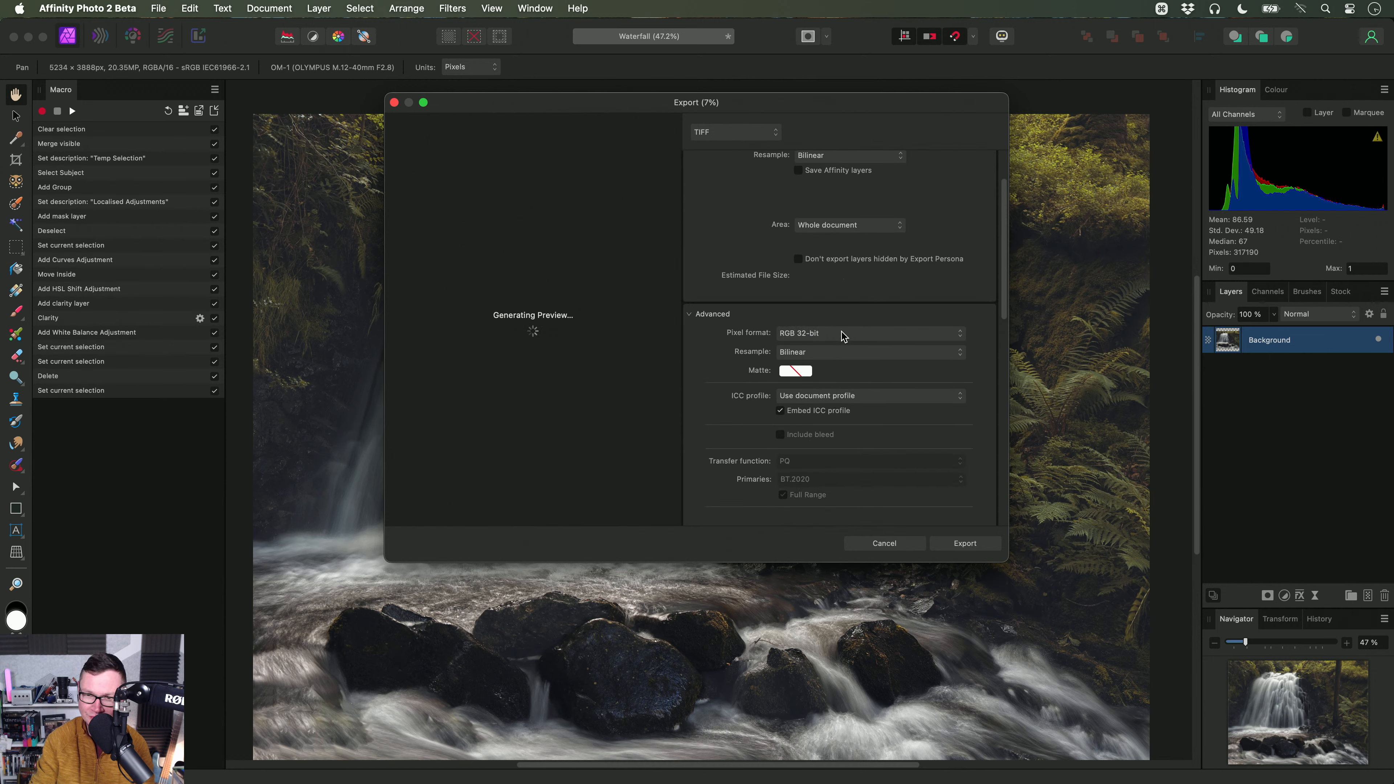
pyautogui.moveTo(1005, 300)
pyautogui.mouseDown()
pyautogui.moveTo(1002, 326)
pyautogui.moveTo(1002, 272)
pyautogui.mouseUp()
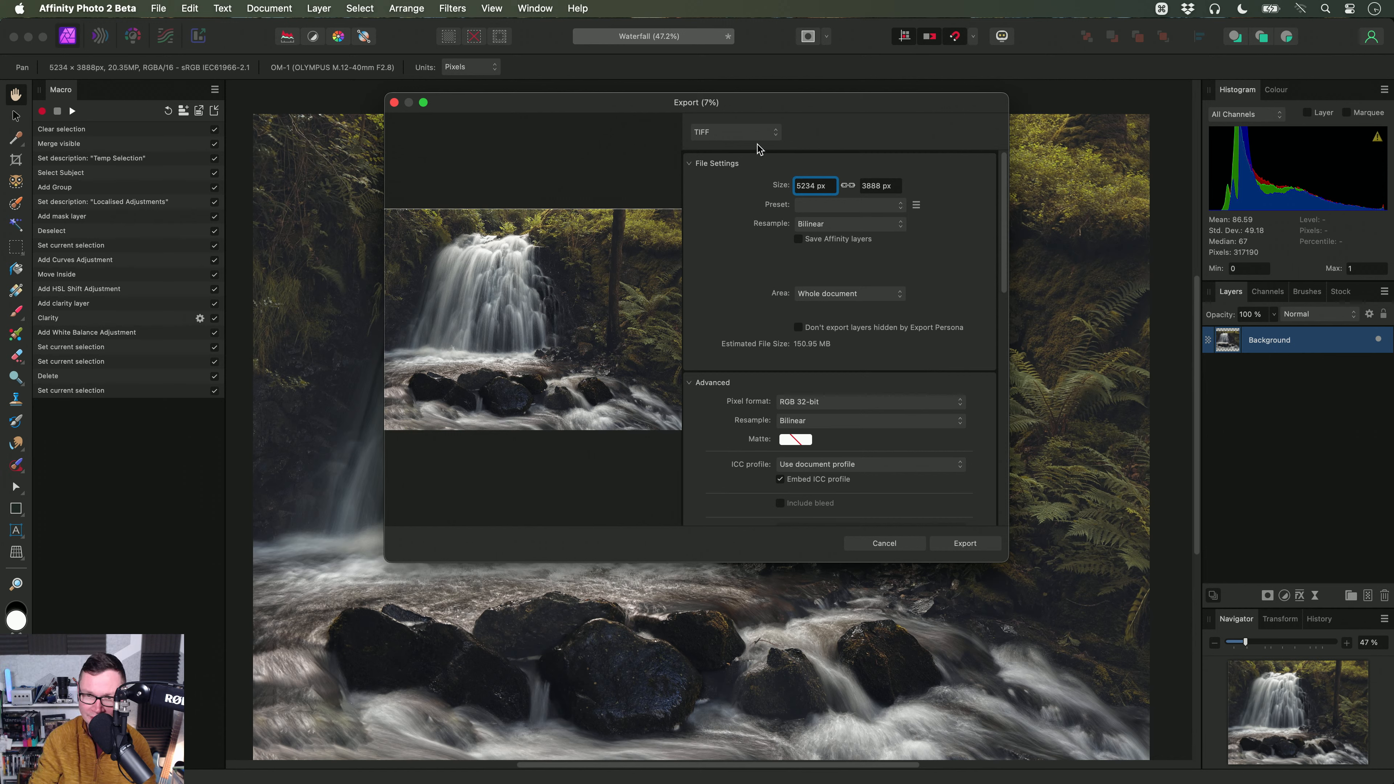
# Step: Switch the export format to PNG and set its pixel format to RGB 32-bit
pyautogui.click(752, 133)
pyautogui.click(713, 91)
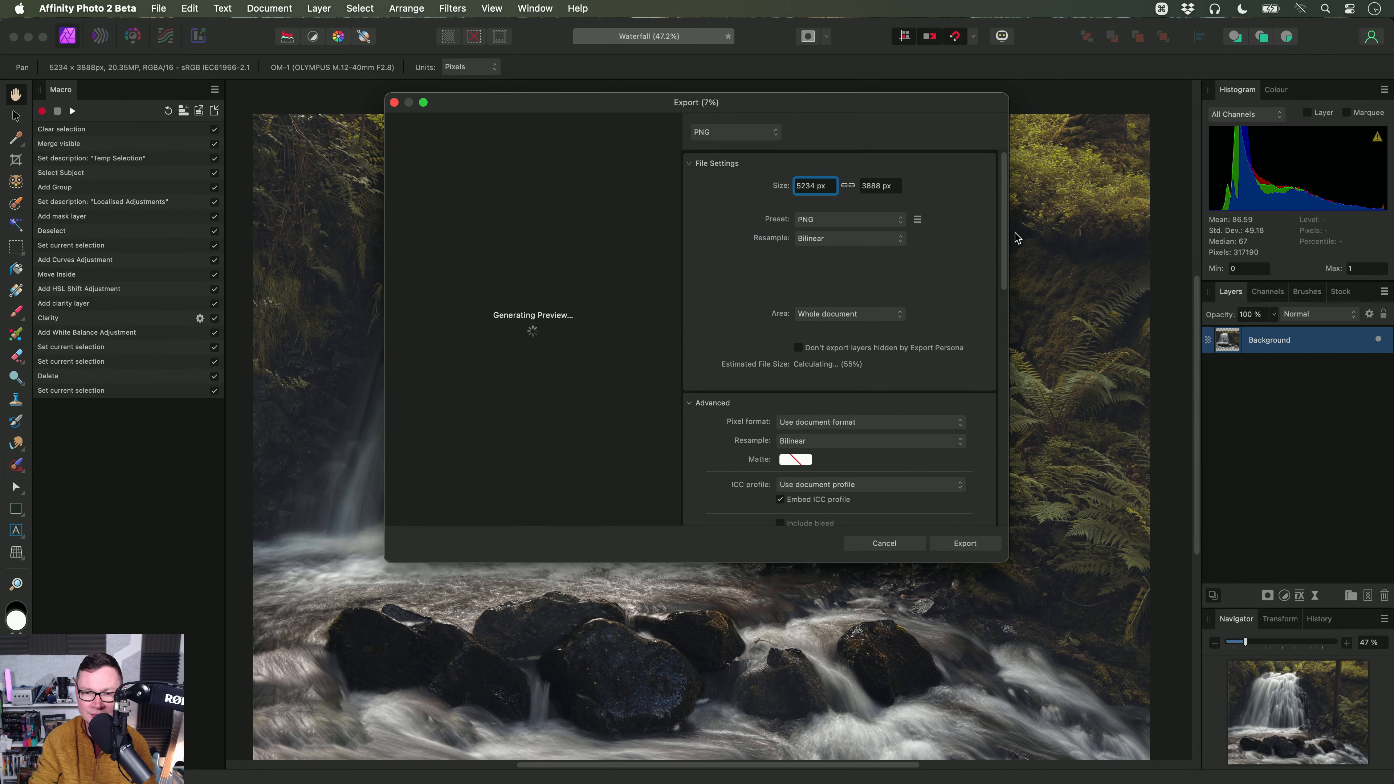
pyautogui.click(854, 224)
pyautogui.click(936, 198)
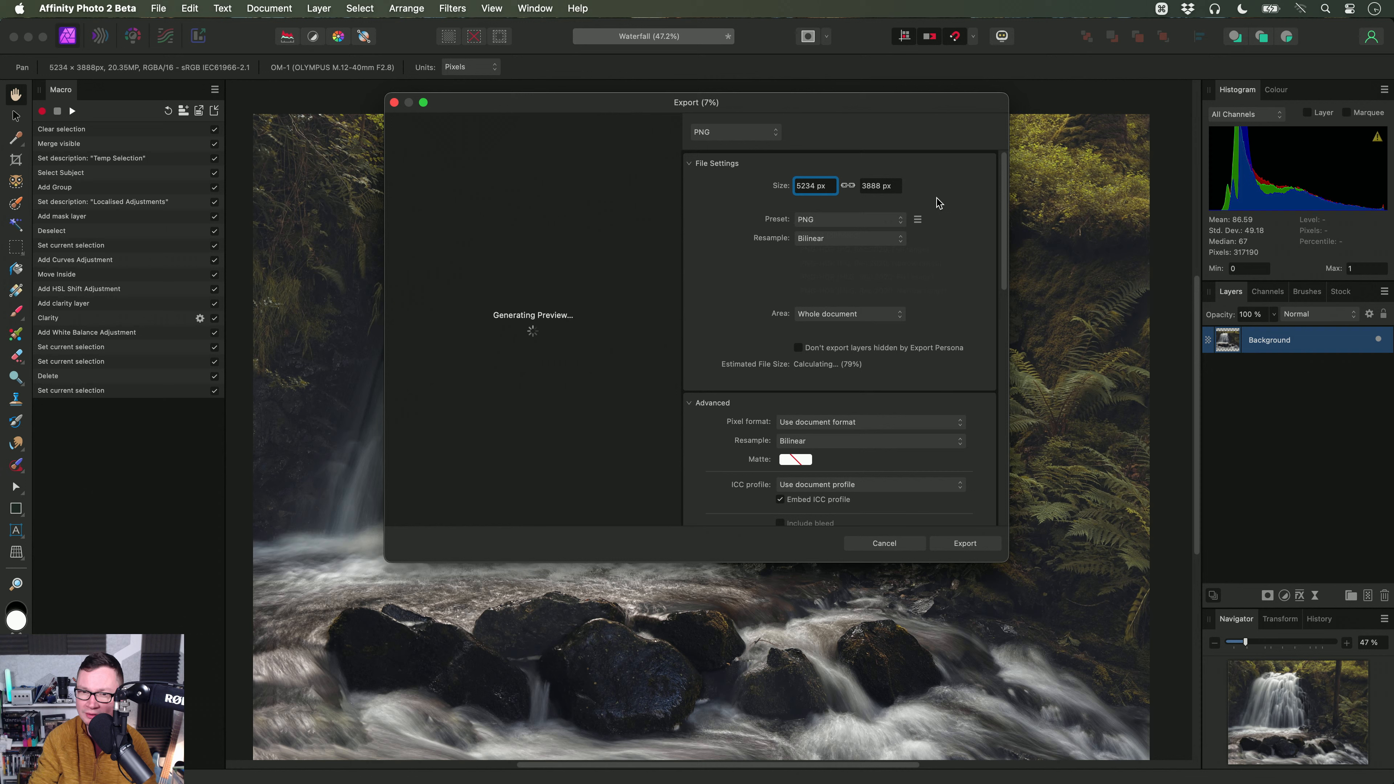
pyautogui.click(885, 218)
pyautogui.click(739, 234)
pyautogui.scroll(-2, 739, 275)
pyautogui.click(811, 349)
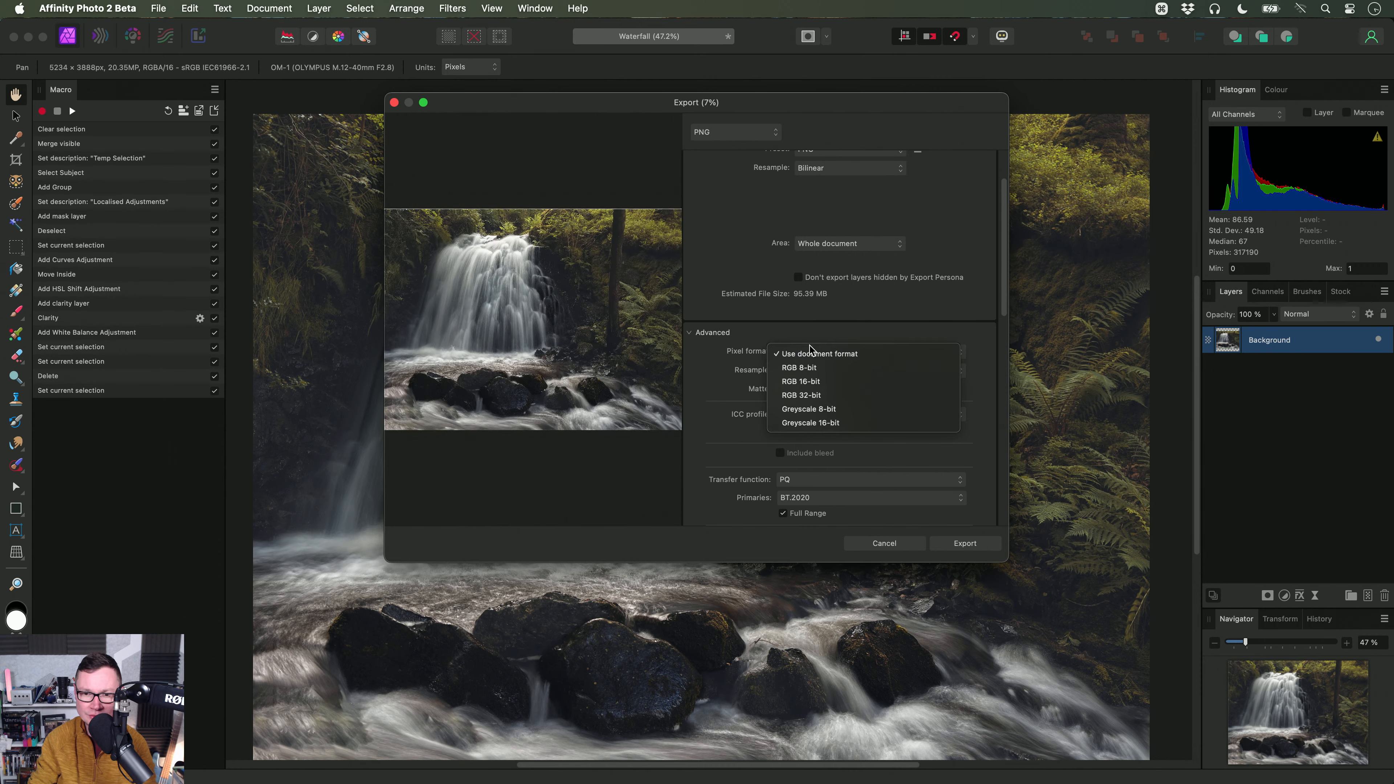
pyautogui.click(834, 395)
# Step: Set the PNG export's transfer function to BT.709, and check the available primaries
pyautogui.scroll(-2, 915, 324)
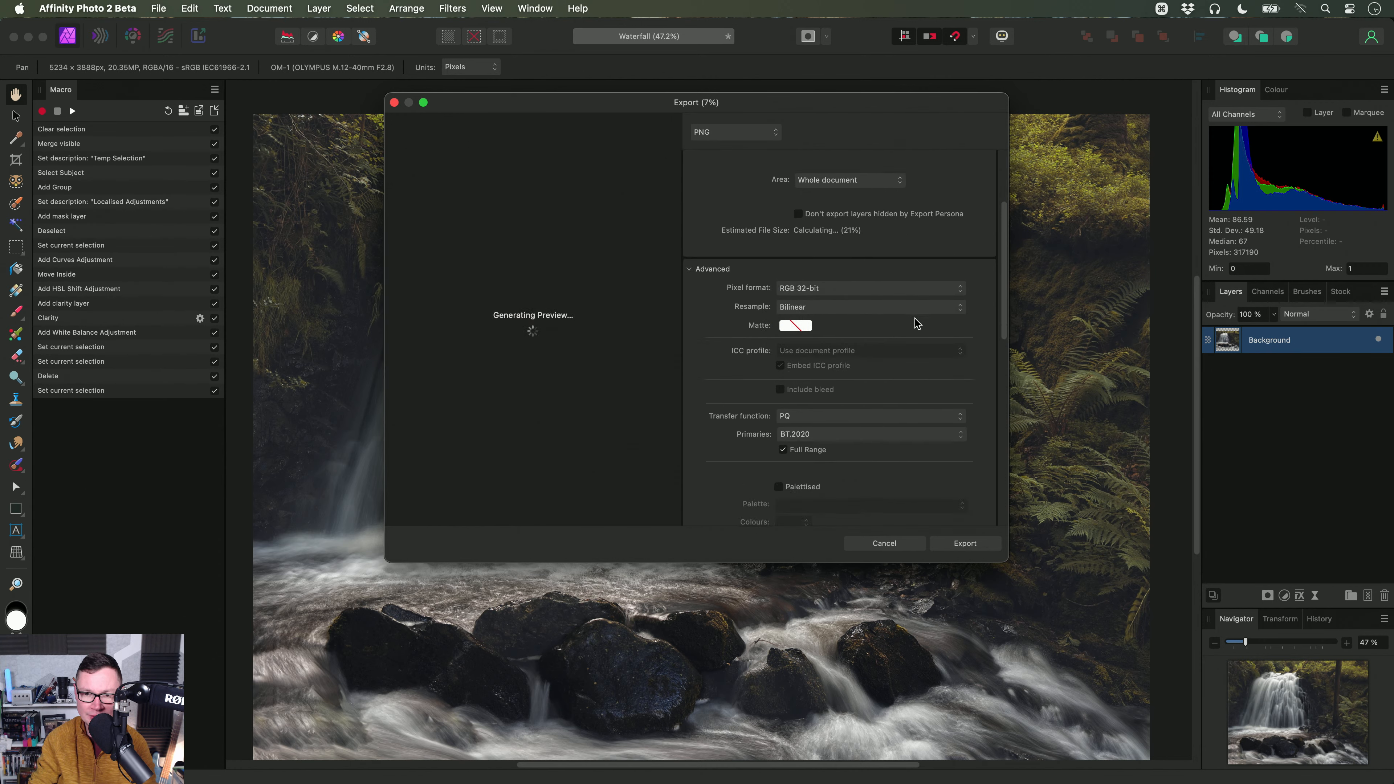
pyautogui.scroll(-2, 915, 324)
pyautogui.click(834, 373)
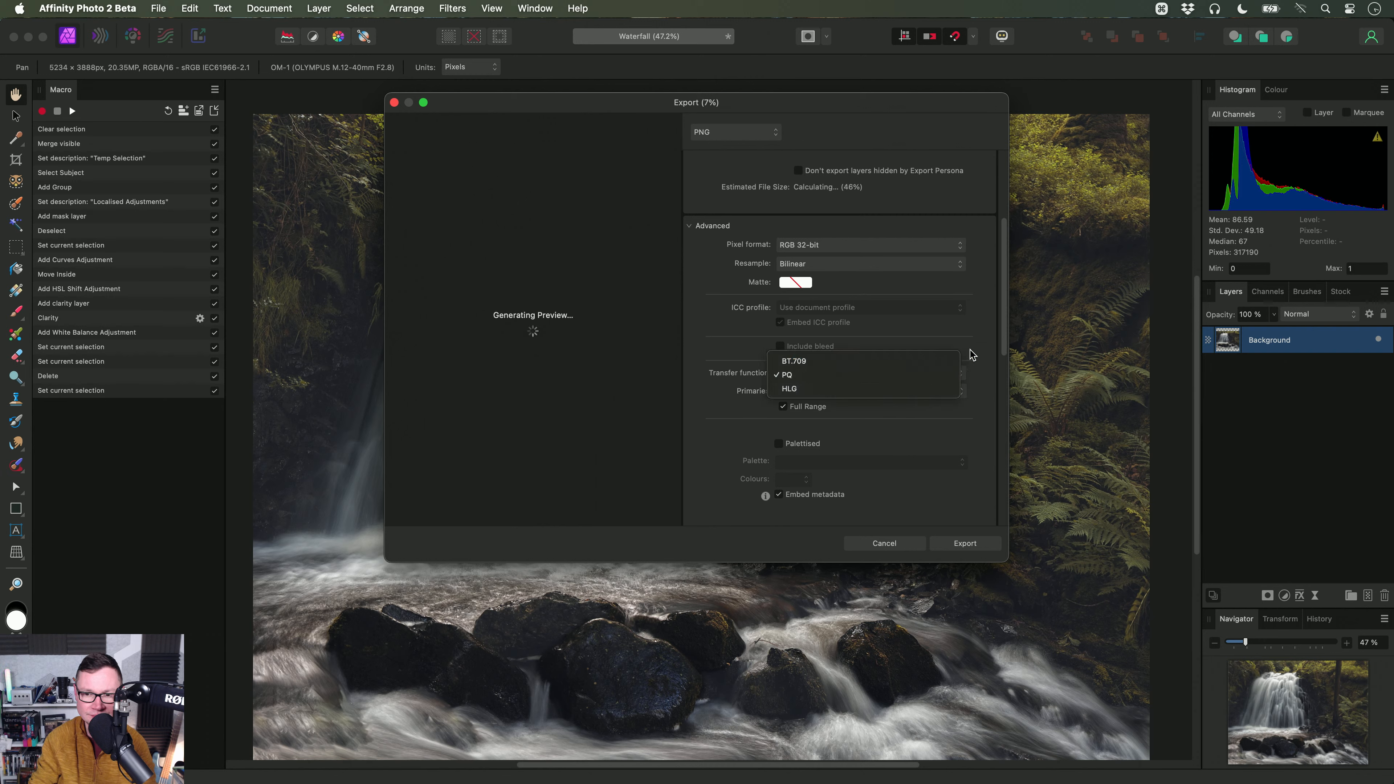
pyautogui.click(972, 354)
pyautogui.click(843, 374)
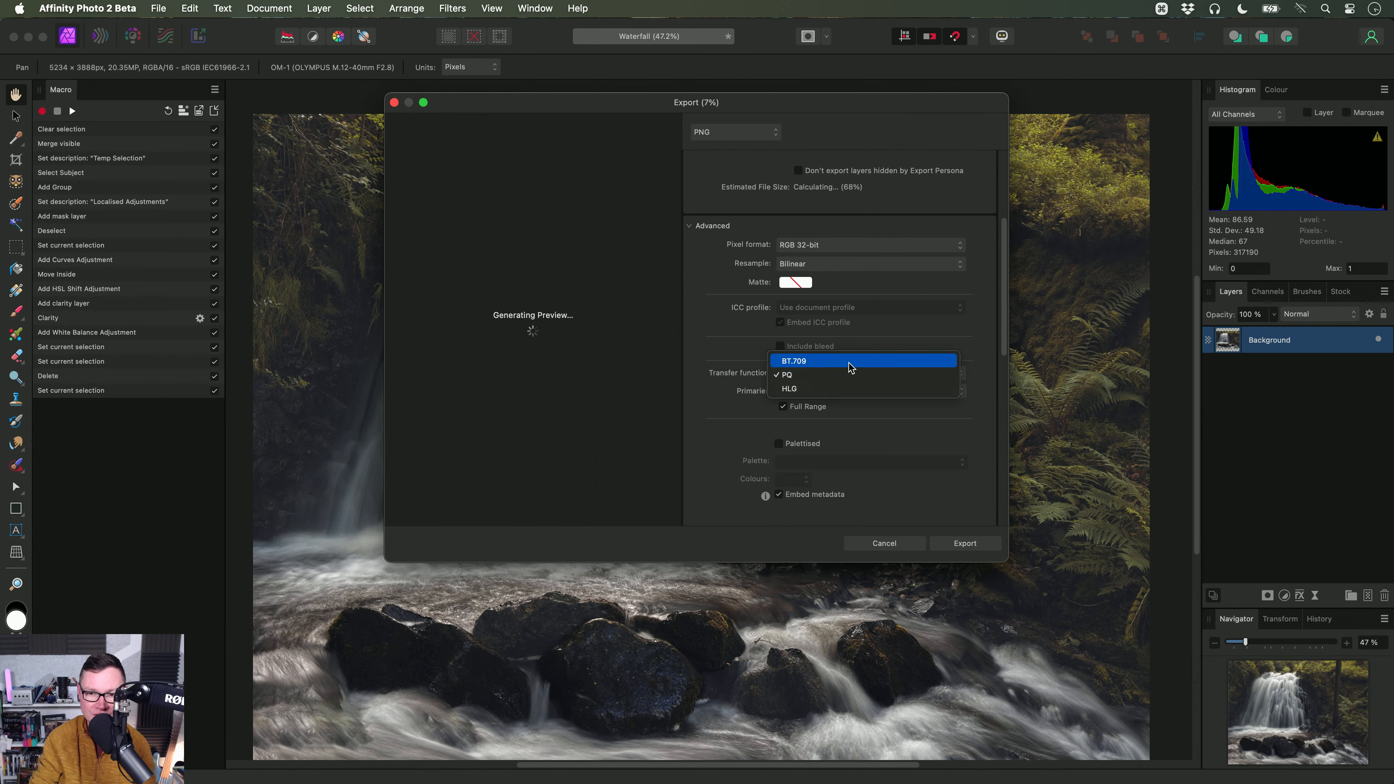
pyautogui.click(850, 367)
pyautogui.click(819, 373)
pyautogui.click(823, 363)
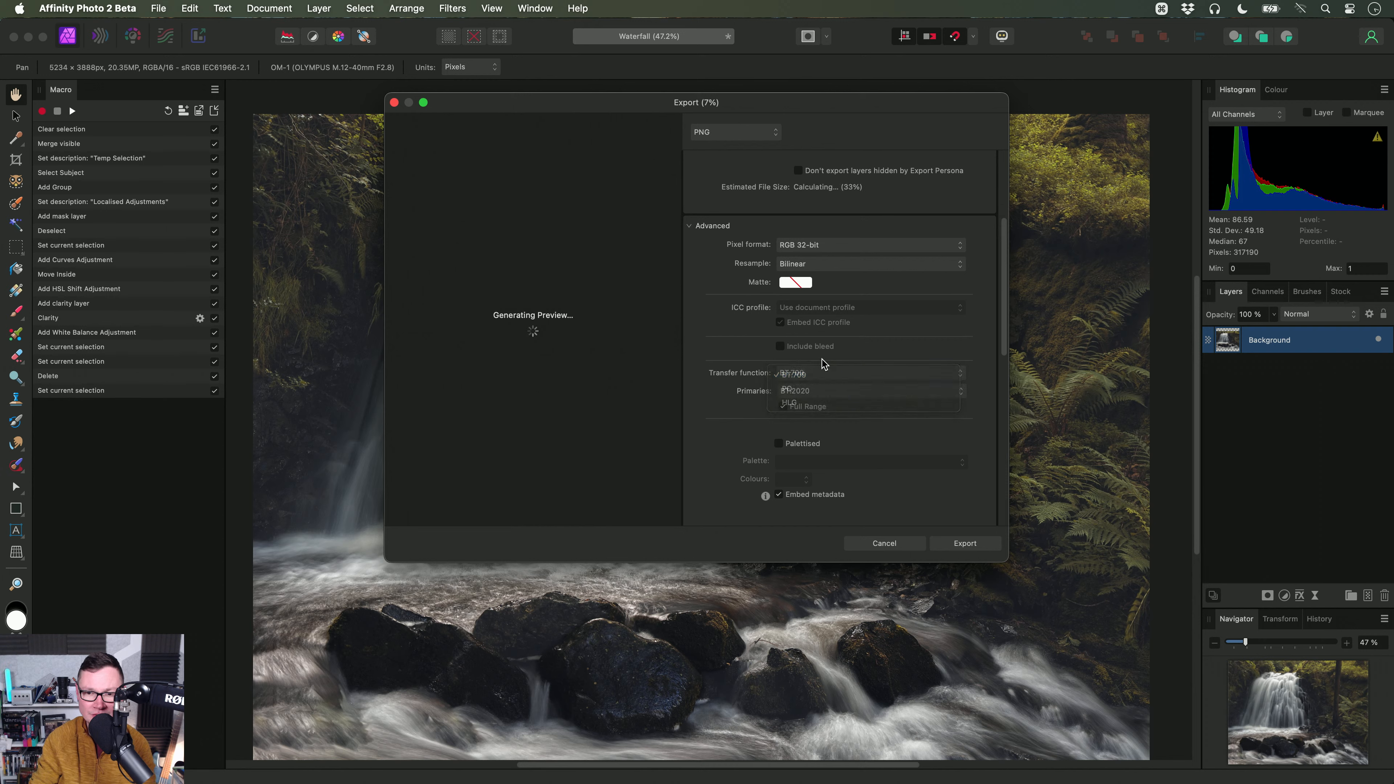
pyautogui.click(826, 390)
pyautogui.click(849, 353)
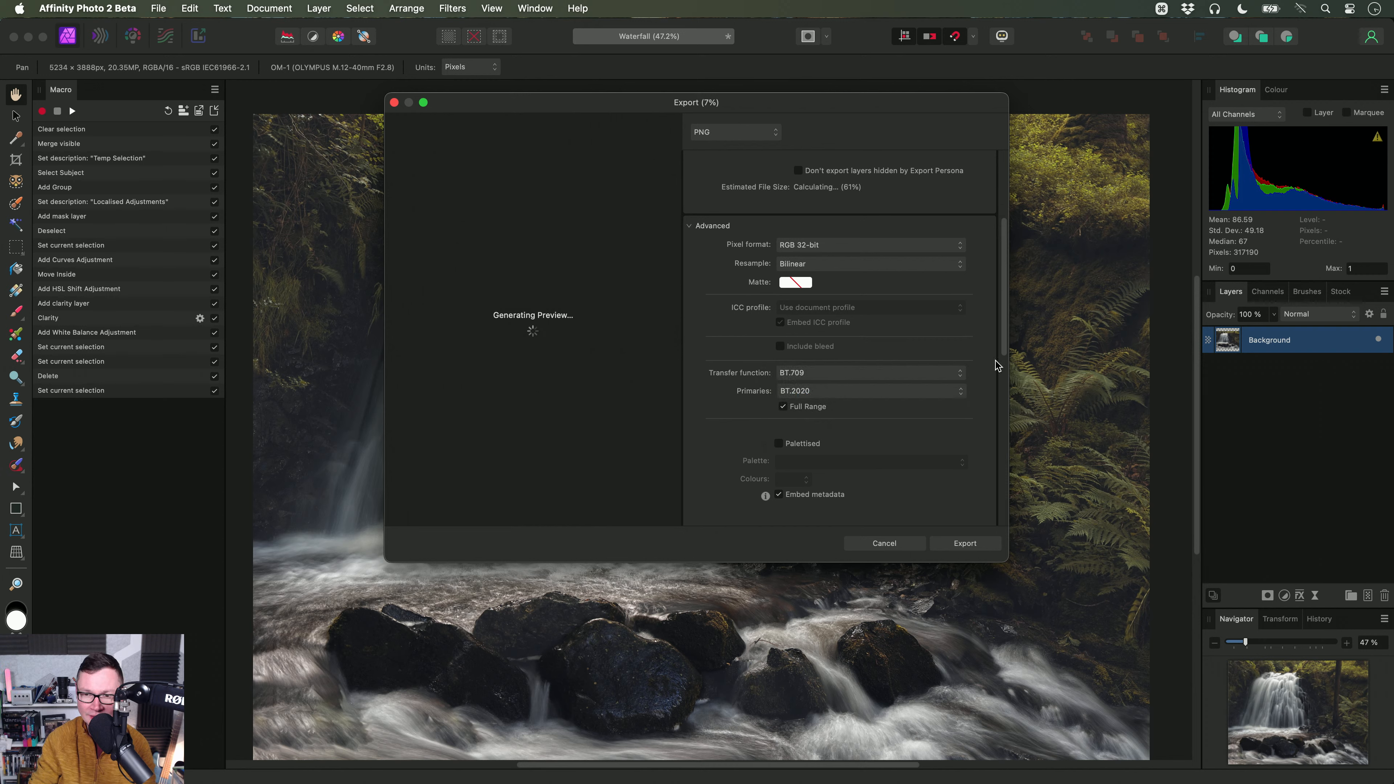
# Step: Look over the remaining PNG export options, then cancel the export
pyautogui.scroll(-4, 991, 385)
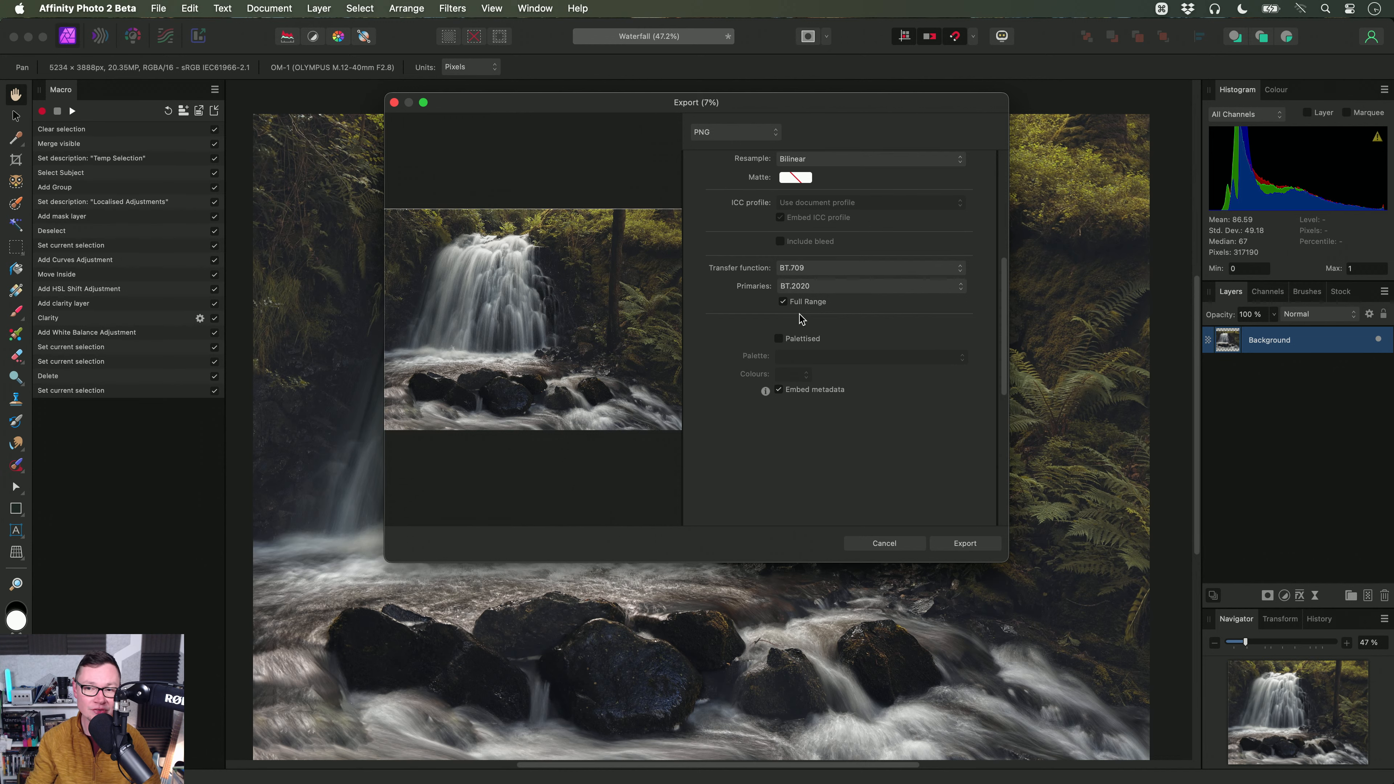
pyautogui.scroll(10, 801, 319)
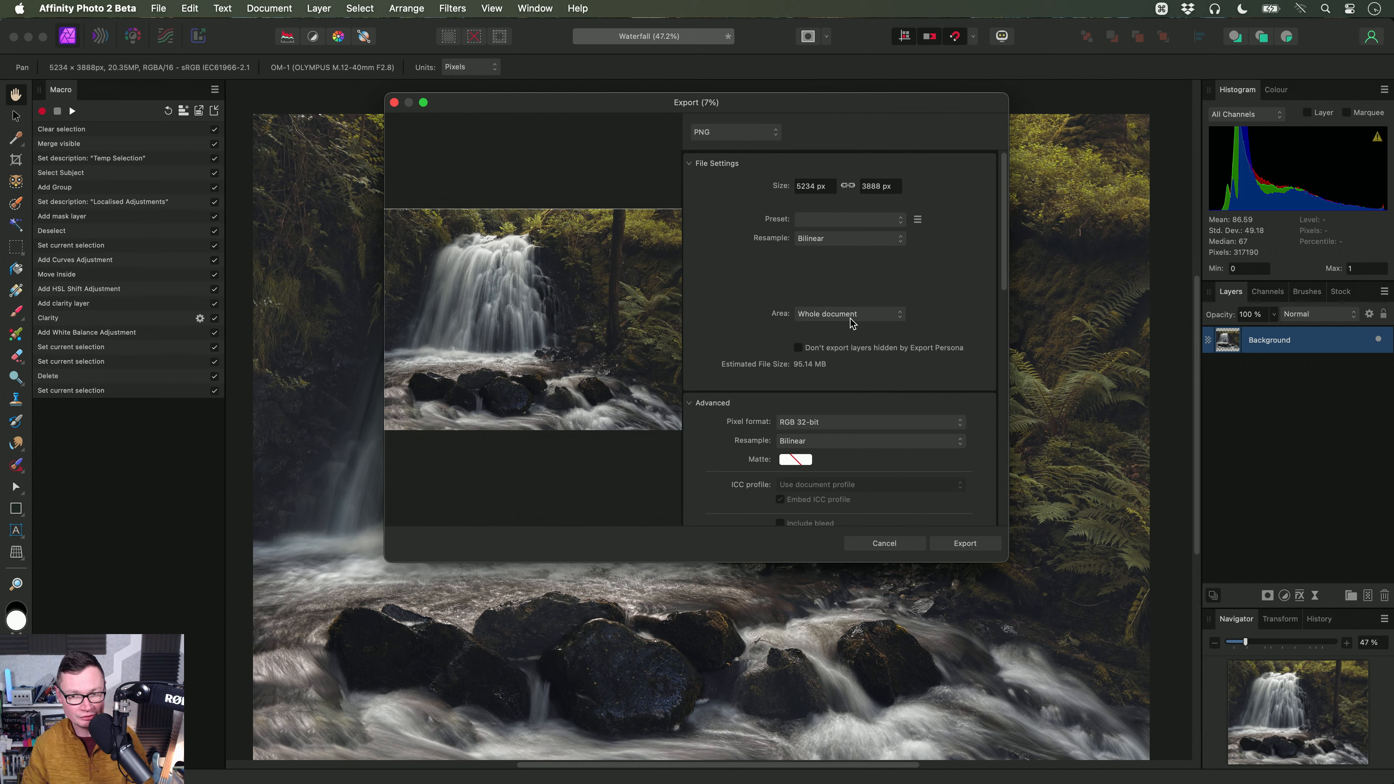
pyautogui.press('Escape')
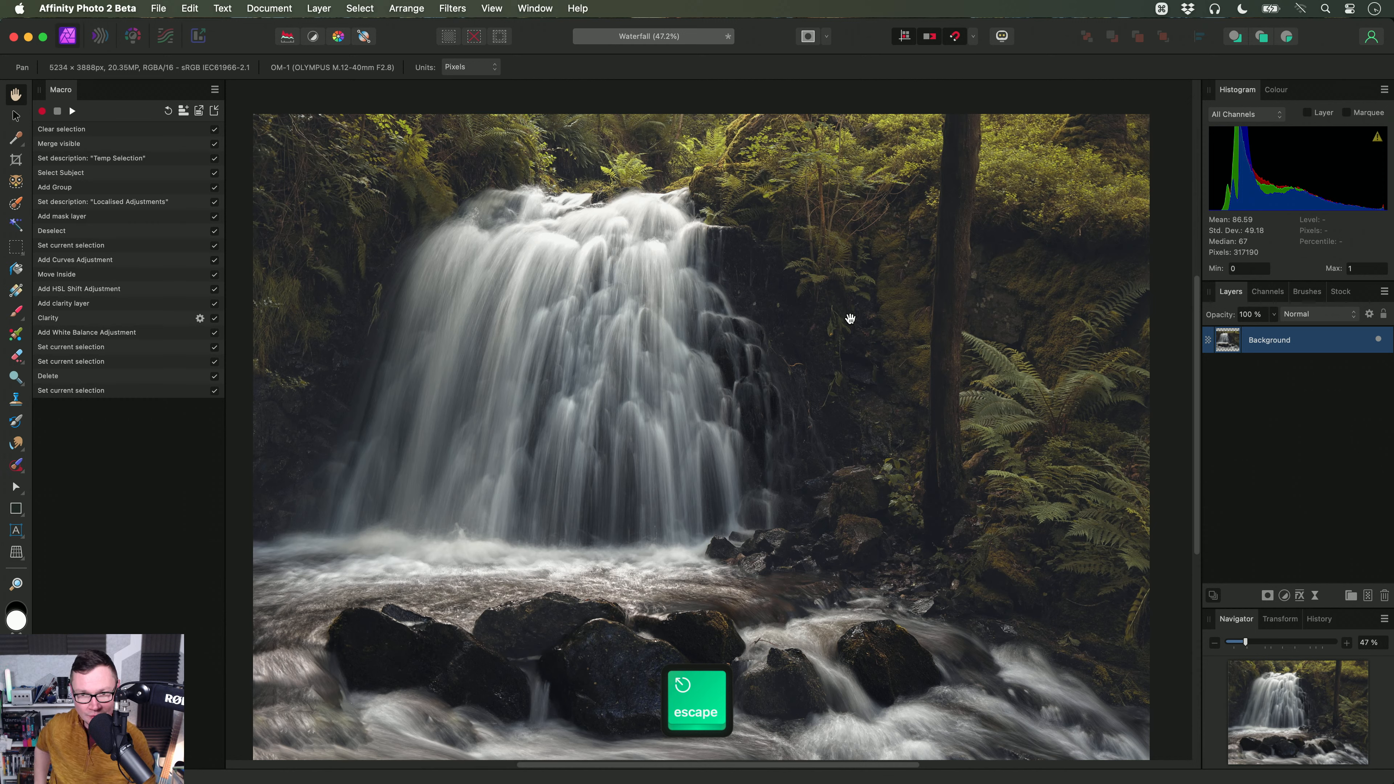